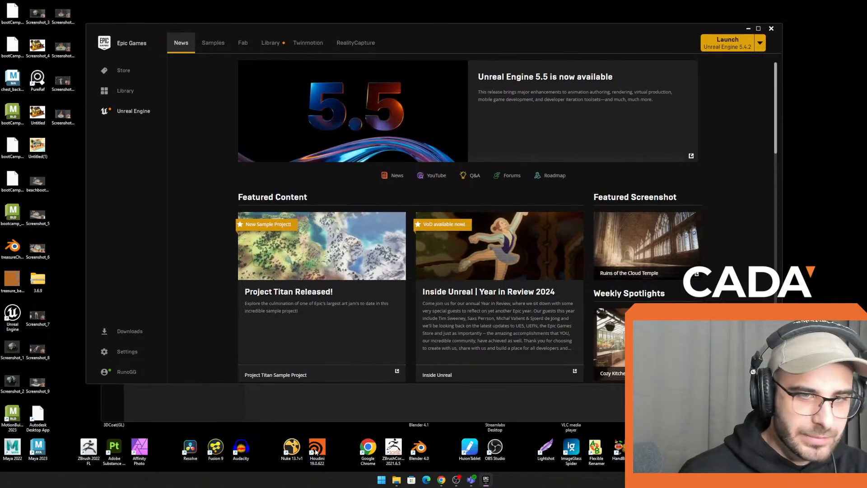
# Step: Launch Unreal Engine 5.4.2 from the Epic Games launcher
pyautogui.click(471, 479)
pyautogui.click(729, 55)
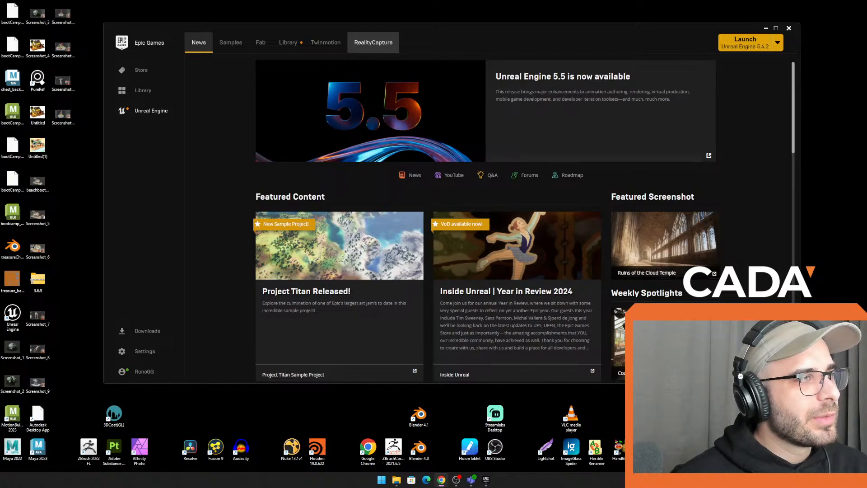
pyautogui.moveTo(635, 34); pyautogui.dragTo(608, 39)
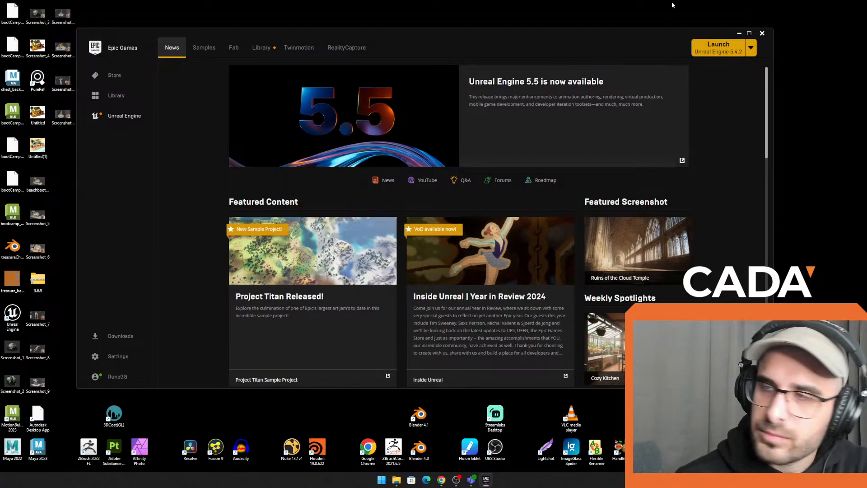
pyautogui.click(726, 49)
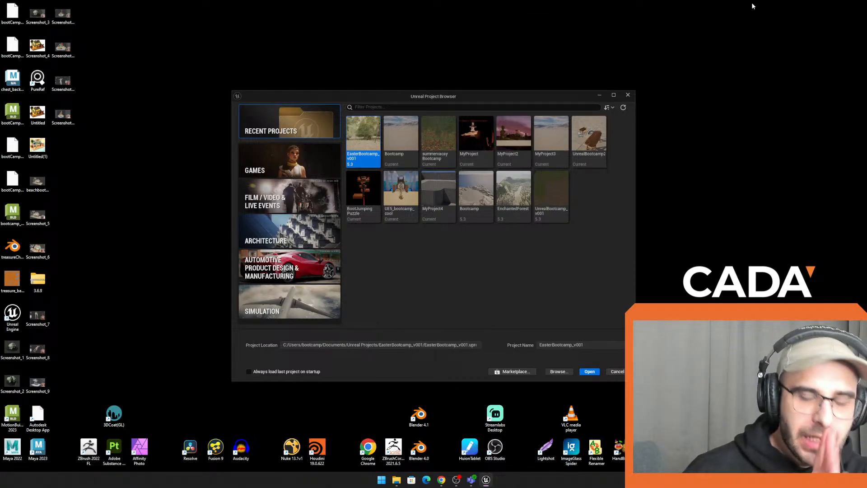
# Step: Show the Games project templates and widen the Unreal Project Browser window
pyautogui.moveTo(491, 97)
pyautogui.mouseDown()
pyautogui.moveTo(478, 96)
pyautogui.moveTo(490, 97)
pyautogui.mouseUp()
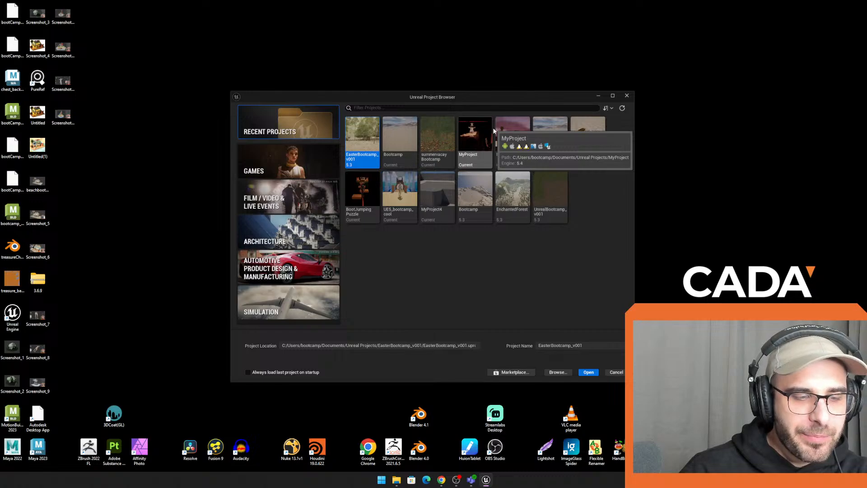
pyautogui.moveTo(507, 101); pyautogui.dragTo(541, 83)
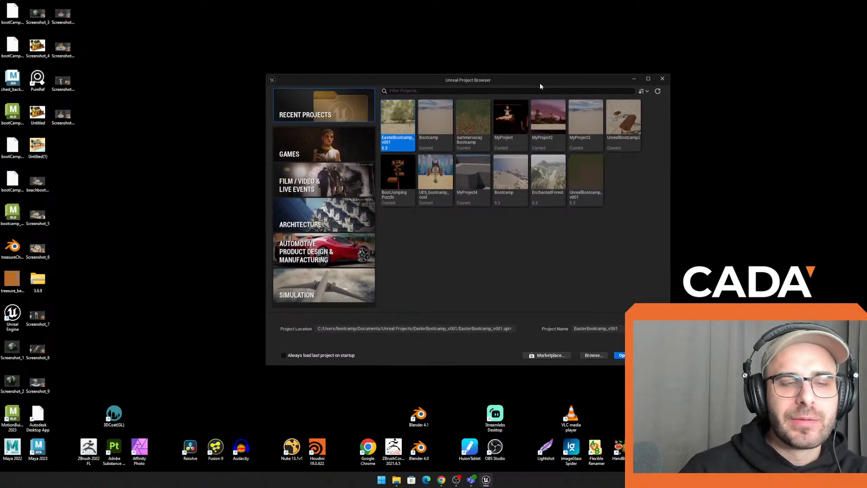
pyautogui.click(311, 137)
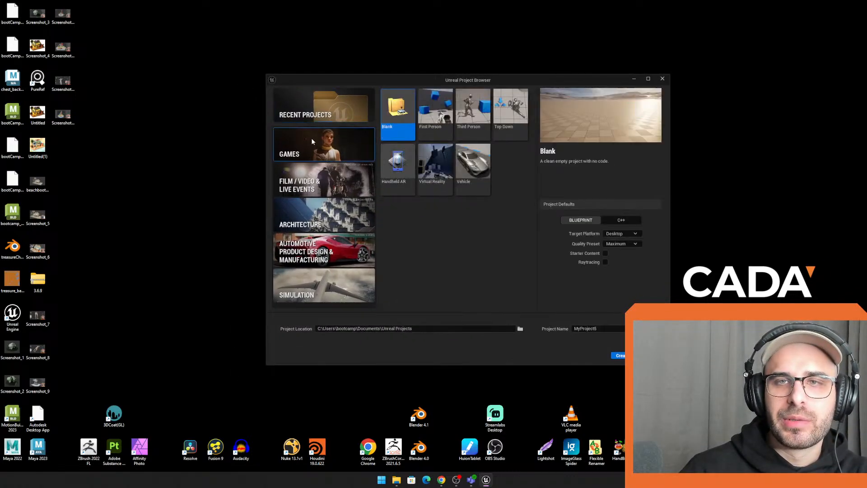
pyautogui.moveTo(564, 79); pyautogui.dragTo(555, 60)
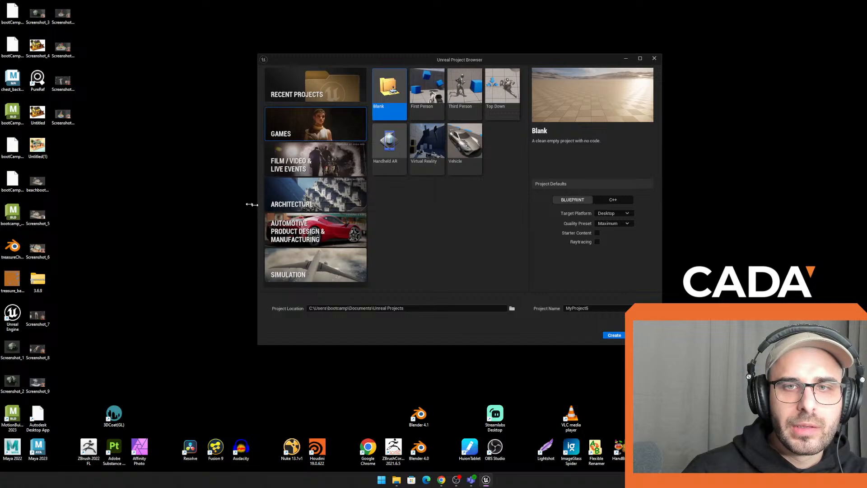
pyautogui.moveTo(257, 207); pyautogui.dragTo(178, 207)
pyautogui.moveTo(511, 58); pyautogui.dragTo(533, 64)
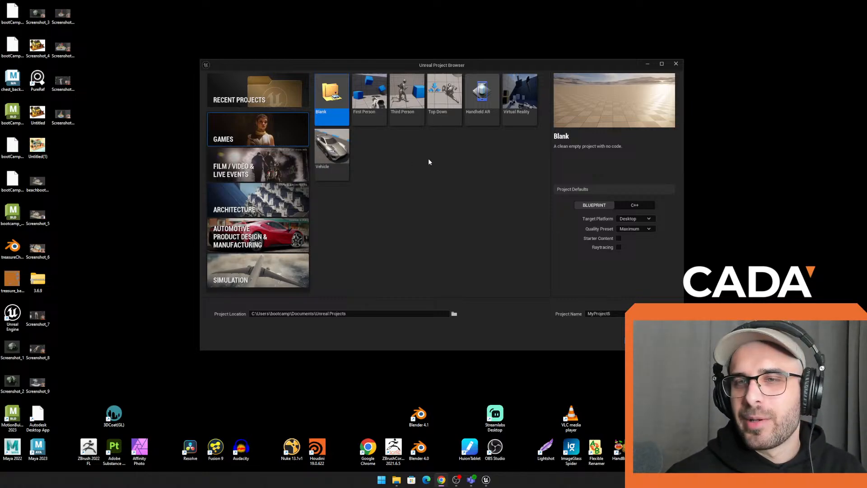
pyautogui.moveTo(473, 64); pyautogui.dragTo(458, 50)
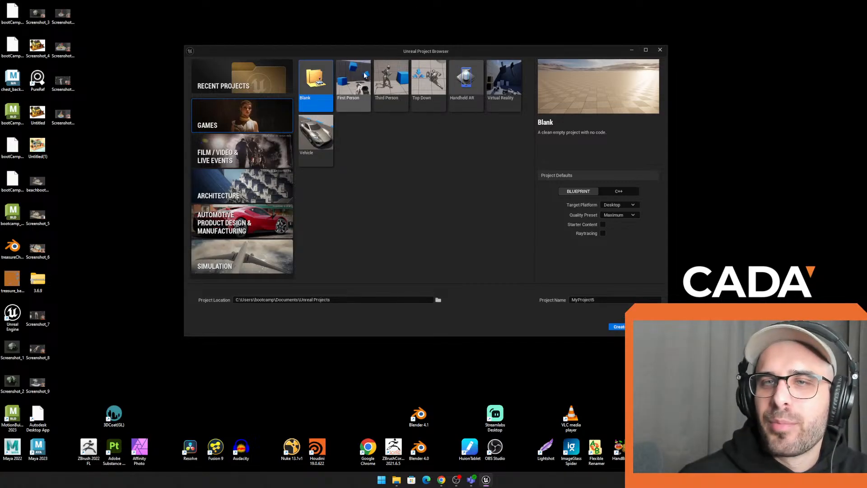
# Step: Review the descriptions of the First Person, Virtual Reality, Handheld AR, Top Down and Third Person game templates
pyautogui.click(389, 81)
pyautogui.click(354, 81)
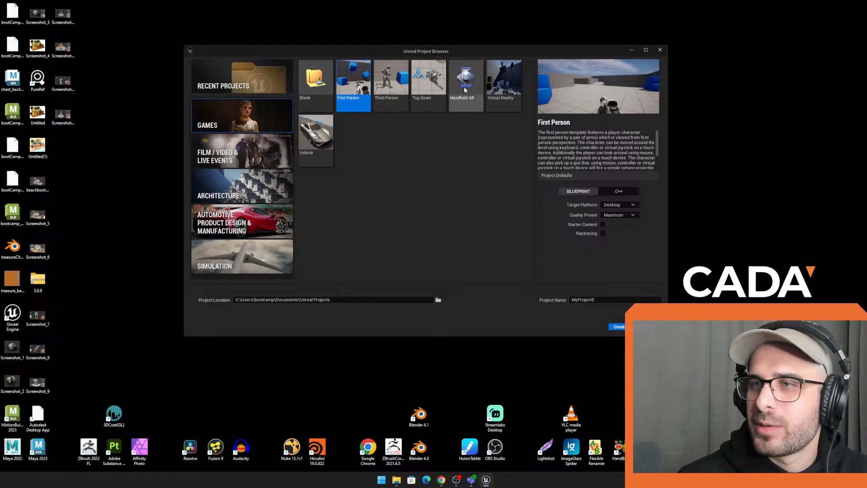
pyautogui.click(504, 81)
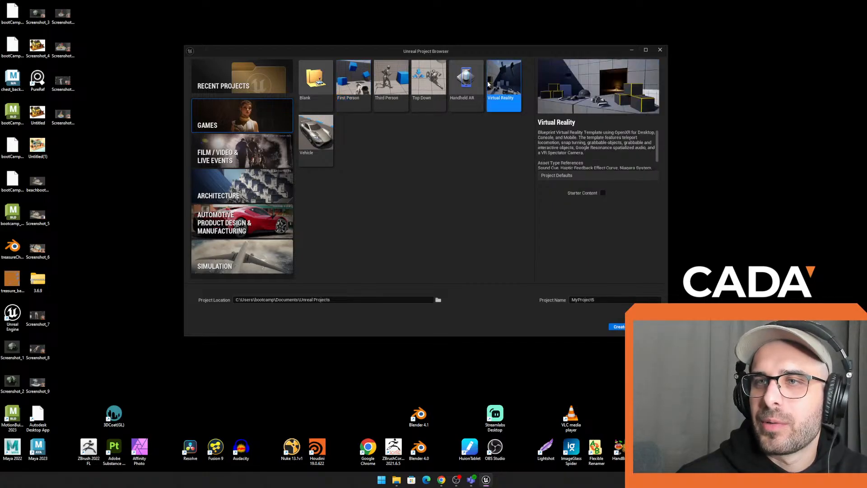
pyautogui.click(466, 81)
pyautogui.click(428, 81)
pyautogui.click(375, 78)
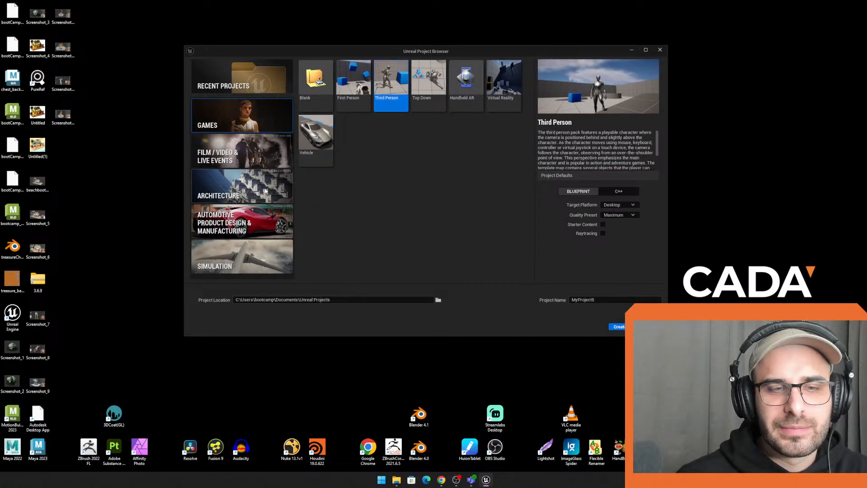
pyautogui.click(437, 104)
pyautogui.click(391, 84)
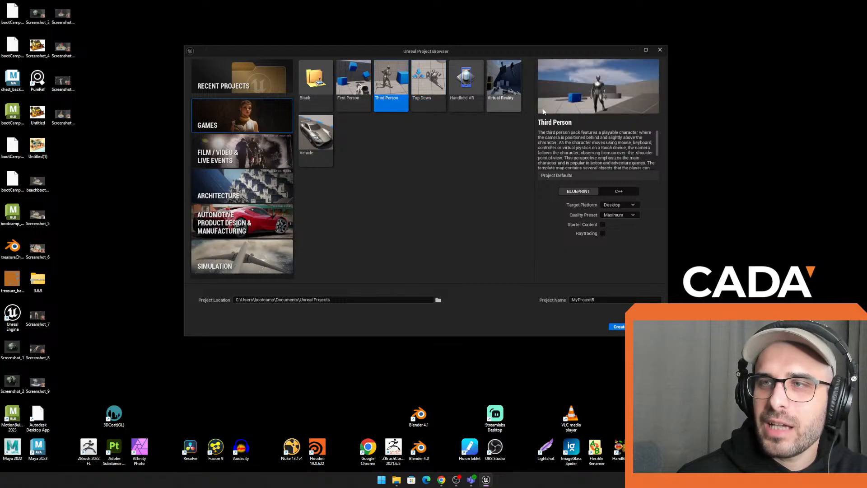
# Step: Choose the First Person game template for the new project
pyautogui.moveTo(557, 47); pyautogui.dragTo(597, 46)
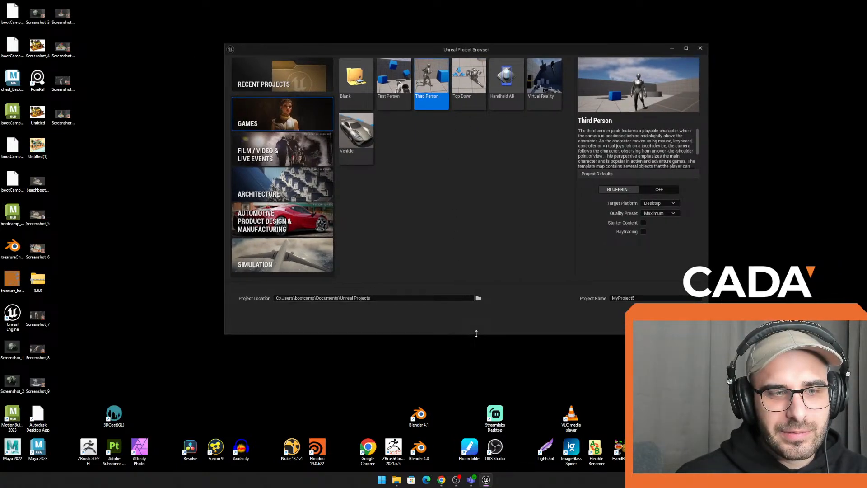
pyautogui.doubleClick(476, 333)
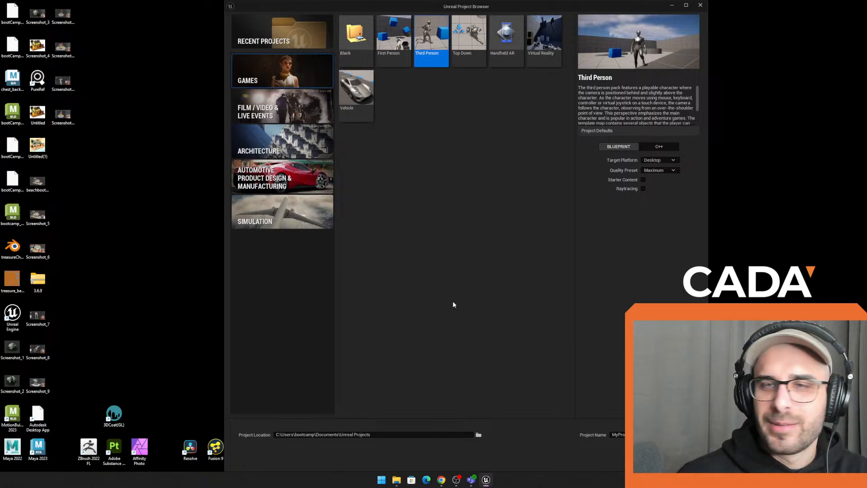
pyautogui.moveTo(602, 9); pyautogui.dragTo(537, 41)
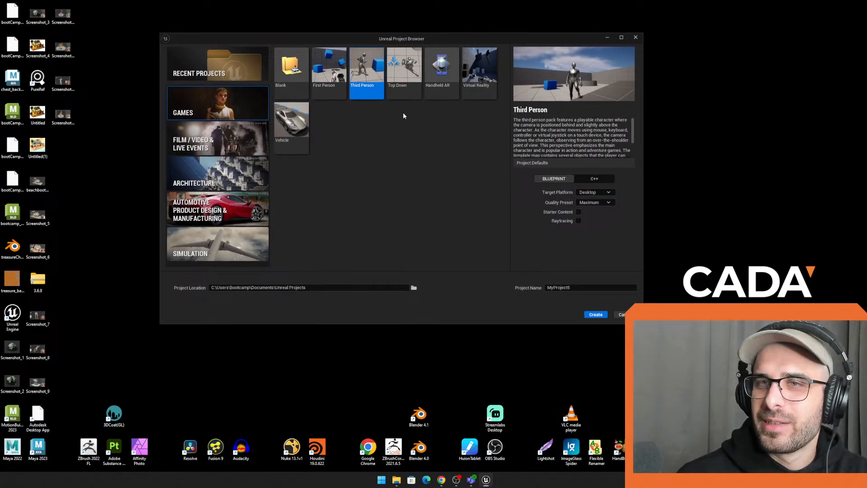
pyautogui.click(404, 72)
pyautogui.click(366, 75)
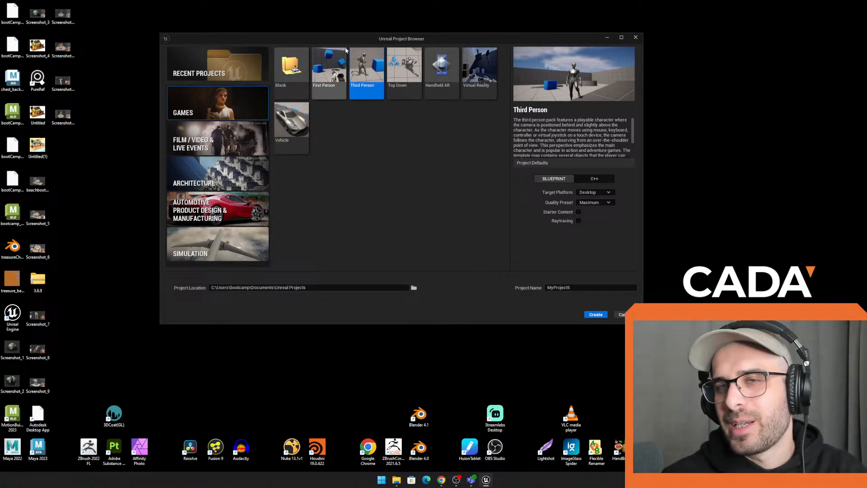
pyautogui.click(329, 72)
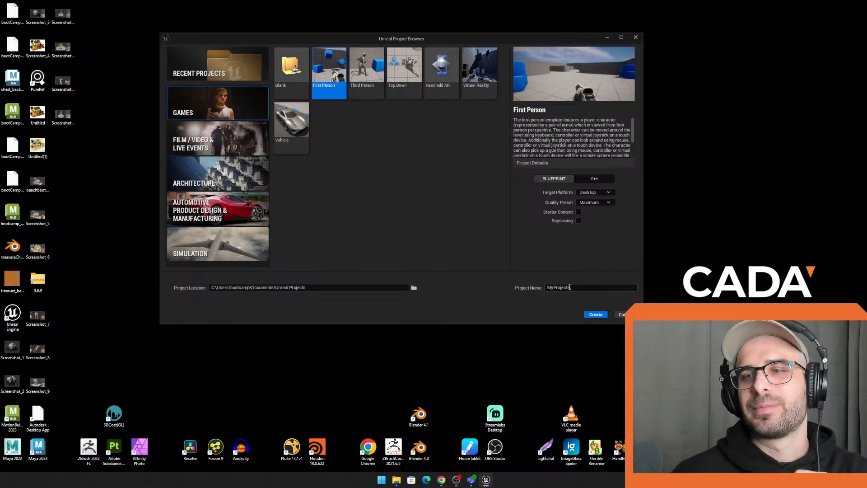
# Step: Name the project UnrealBootcampFirst and create it
pyautogui.moveTo(569, 288); pyautogui.dragTo(531, 288)
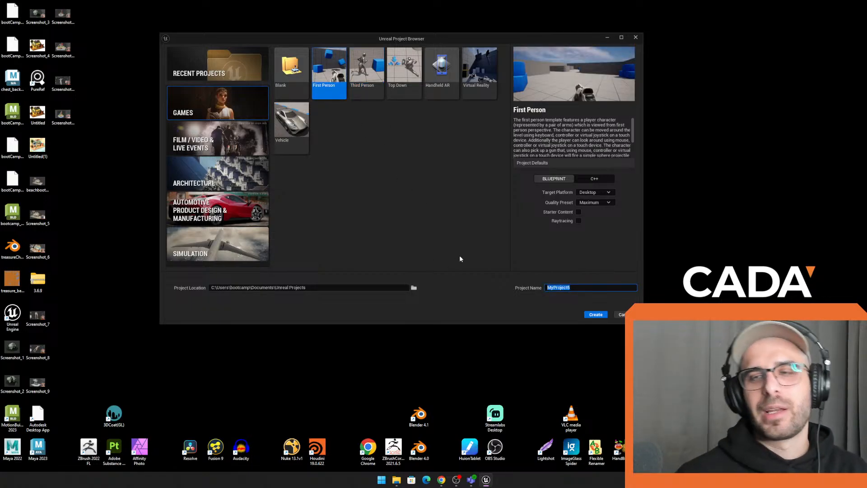
pyautogui.press('BackSpace')
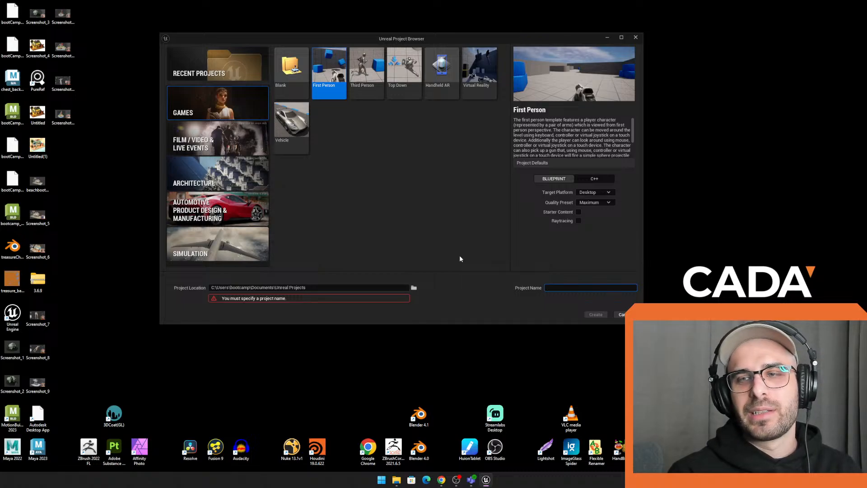
pyautogui.write('B')
pyautogui.press('BackSpace')
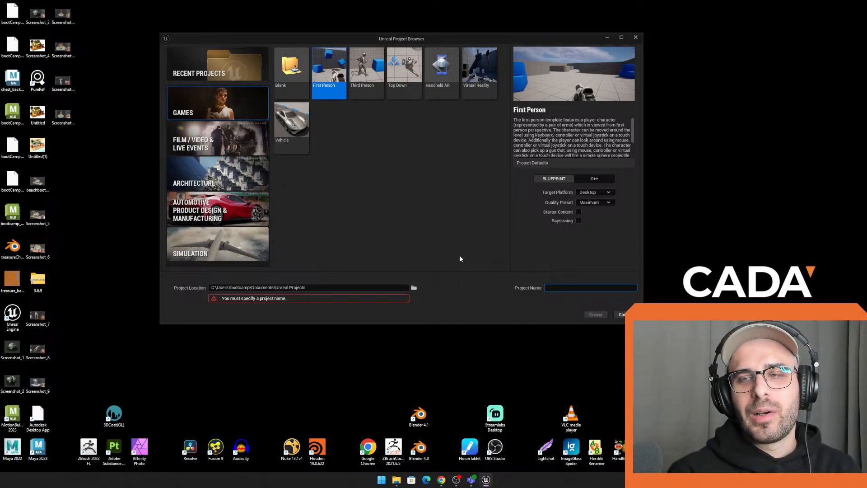
pyautogui.write('UnrealBootcamp')
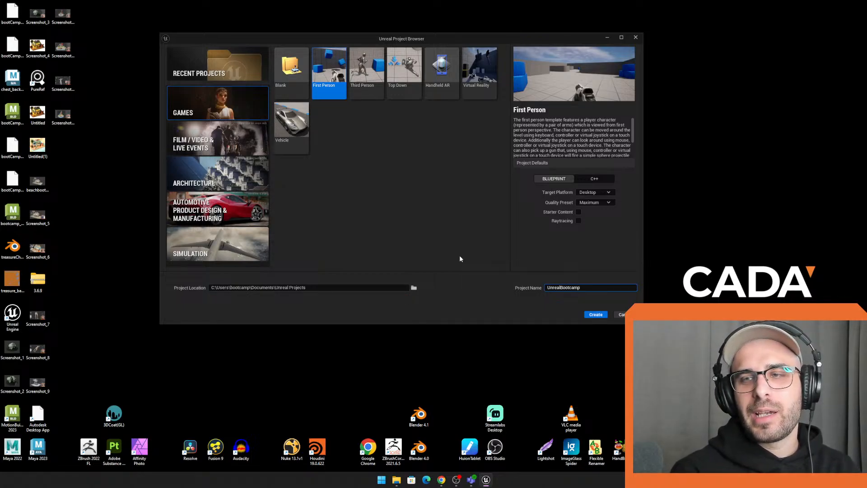
pyautogui.write('FirstPerso')
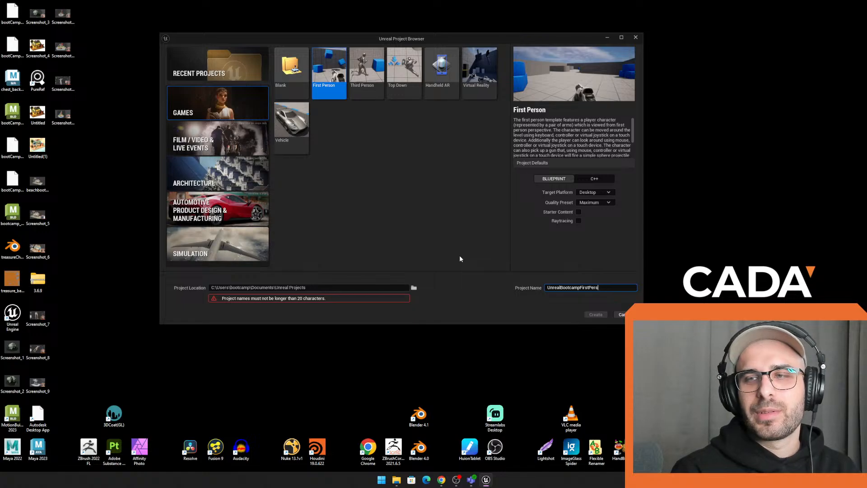
pyautogui.press('BackSpace')
pyautogui.press('BackSpace')
pyautogui.press('BackSpace')
pyautogui.press('BackSpace')
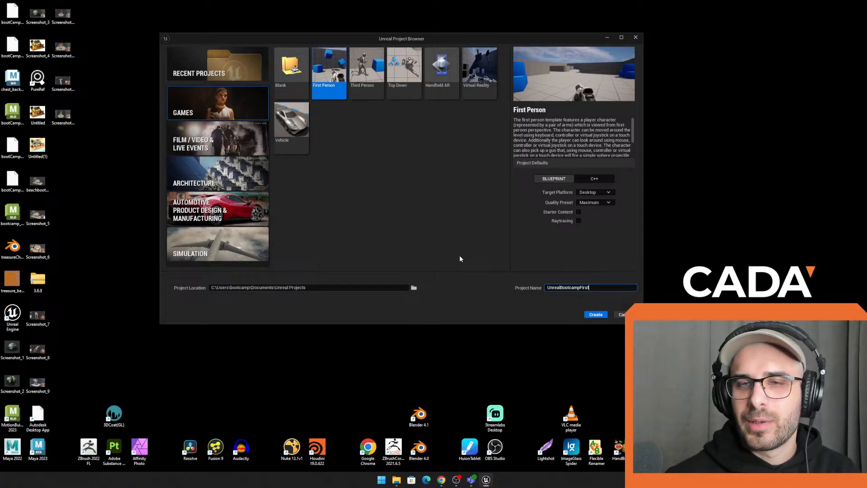
pyautogui.click(492, 249)
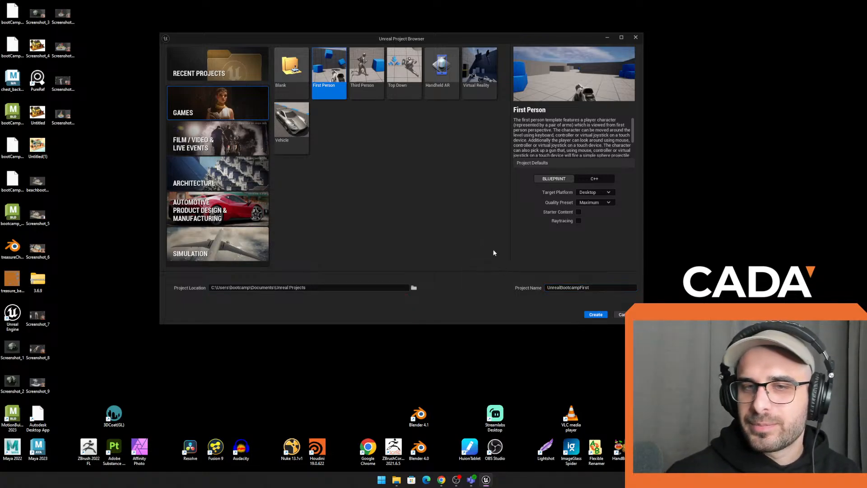
pyautogui.click(595, 315)
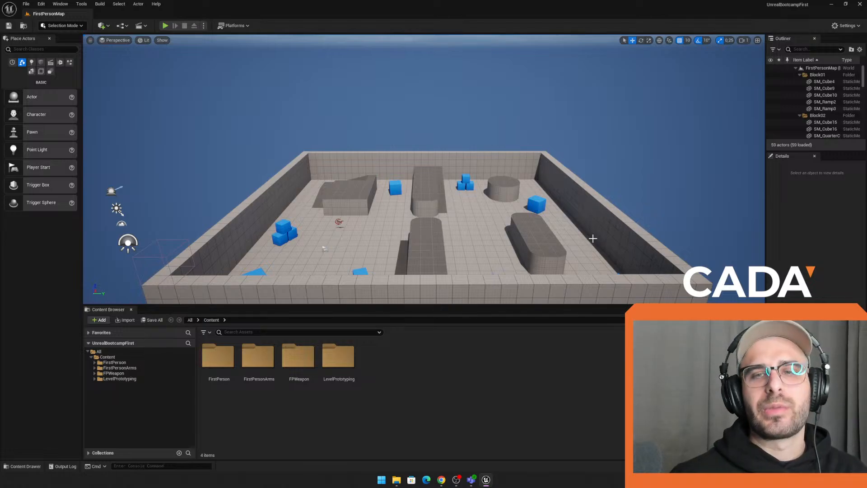
# Step: Playtest the first-person level by walking forward, picking up the rifle and firing it, and end the play session
pyautogui.moveTo(548, 162); pyautogui.dragTo(601, 175, button='right')
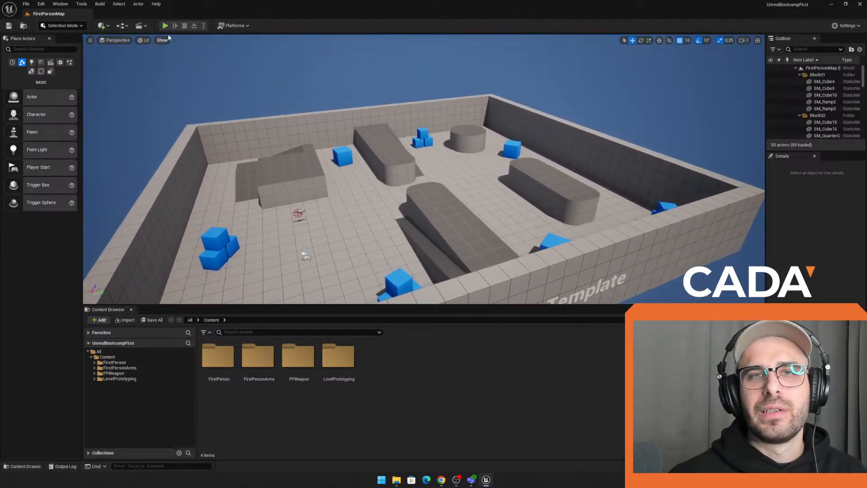
pyautogui.click(165, 26)
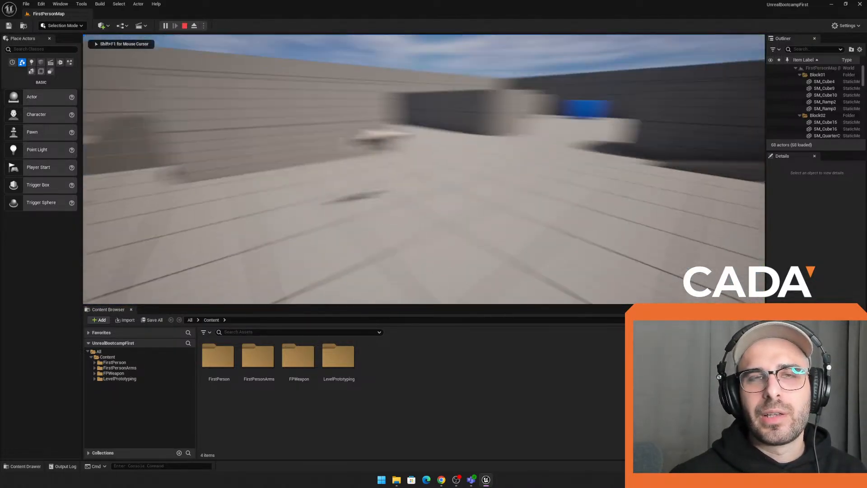
pyautogui.press('w')
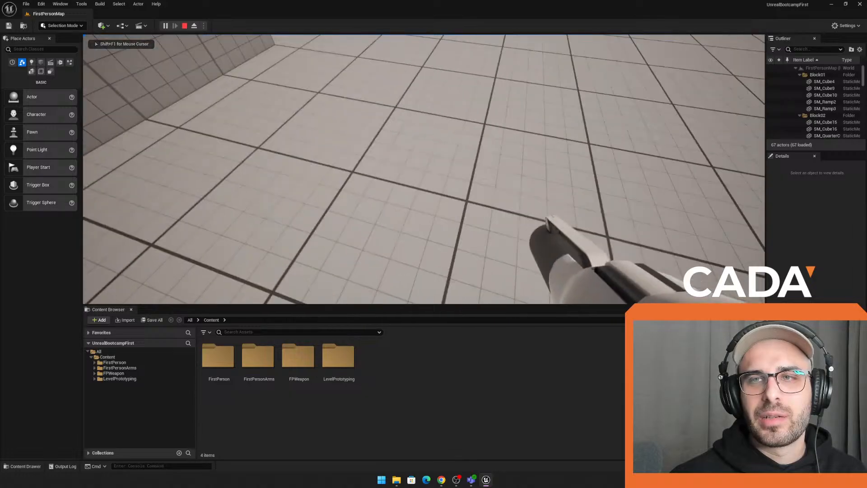
pyautogui.press('w')
pyautogui.click(424, 169)
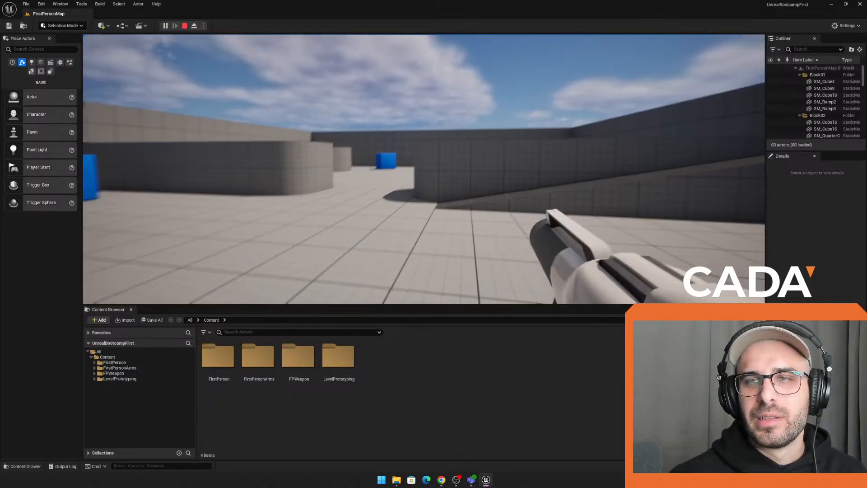
pyautogui.press('Escape')
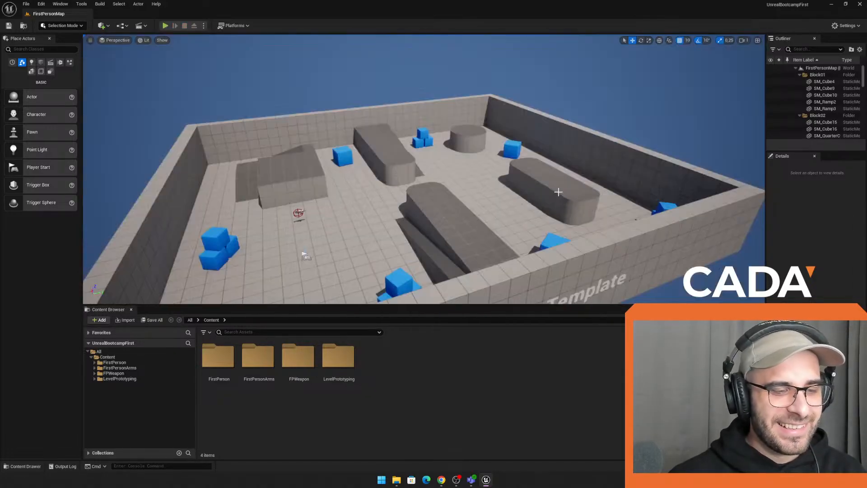
# Step: Enlarge the level viewport's height by shrinking the Content Browser, and widen the Outliner and Details area
pyautogui.moveTo(424, 169); pyautogui.dragTo(434, 232, button='right')
pyautogui.press('s')
pyautogui.press('w')
pyautogui.press('s')
pyautogui.moveTo(543, 210); pyautogui.dragTo(560, 206, button='right')
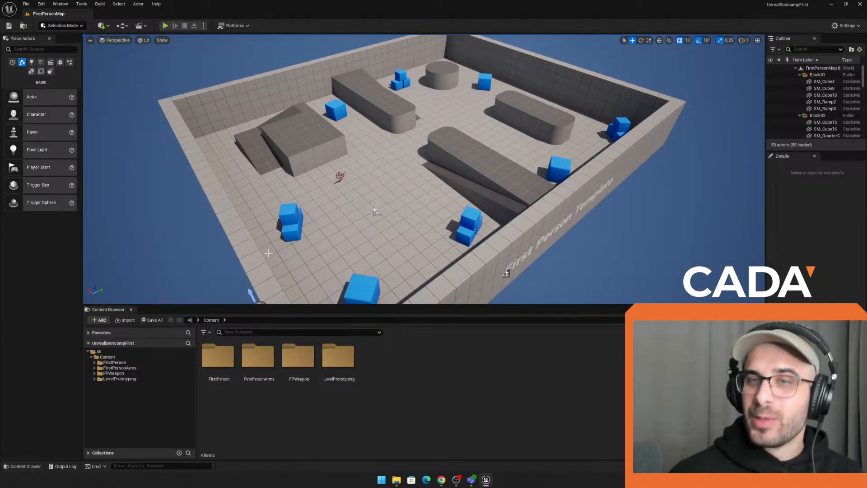
pyautogui.moveTo(258, 306); pyautogui.dragTo(257, 317)
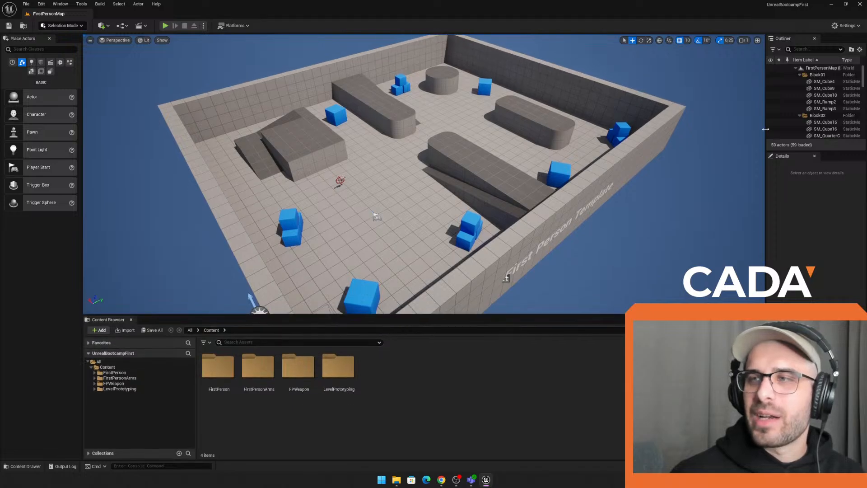
pyautogui.click(763, 126)
pyautogui.moveTo(766, 125); pyautogui.dragTo(752, 125)
# Step: Start another playtest of the level, pick up the rifle, climb the ramp and shoot at the stacked blue cubes
pyautogui.moveTo(149, 98); pyautogui.dragTo(148, 97, button='right')
pyautogui.moveTo(554, 196); pyautogui.dragTo(534, 234, button='right')
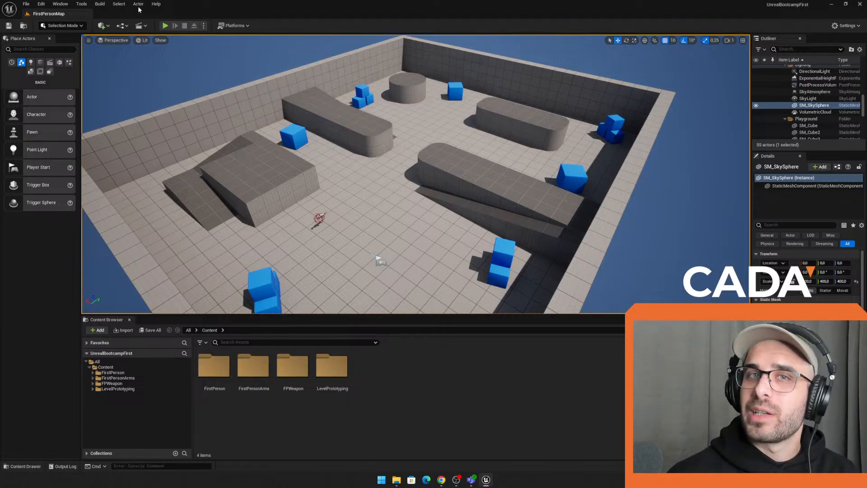
pyautogui.click(165, 27)
pyautogui.click(502, 161)
pyautogui.press('w')
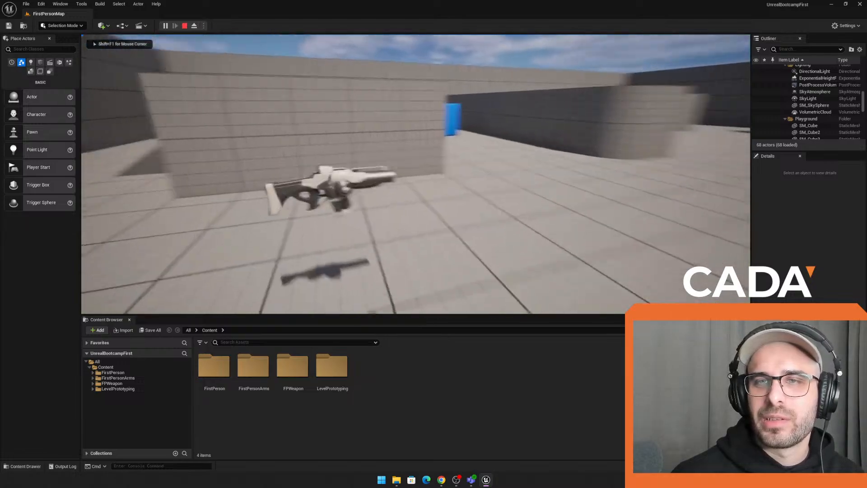
pyautogui.press('w')
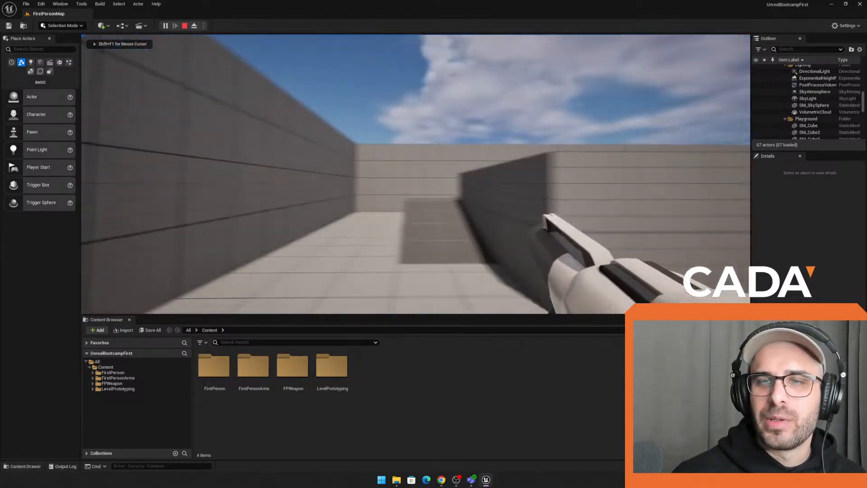
pyautogui.press('w')
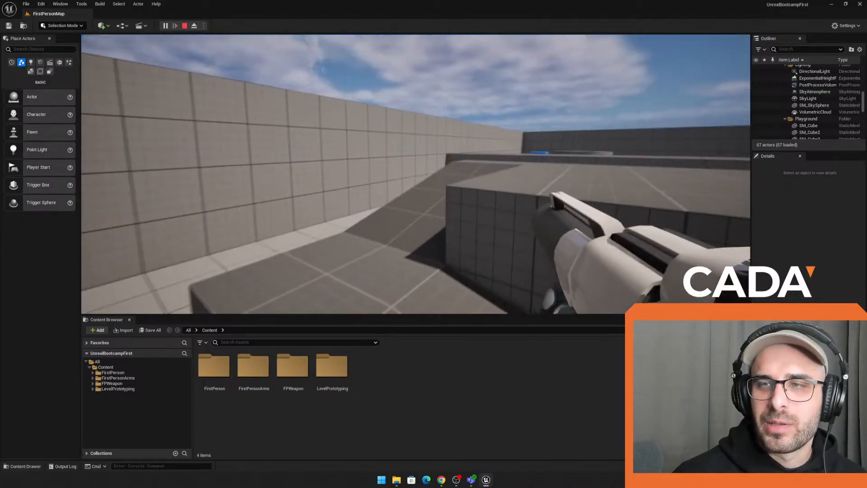
pyautogui.press('w')
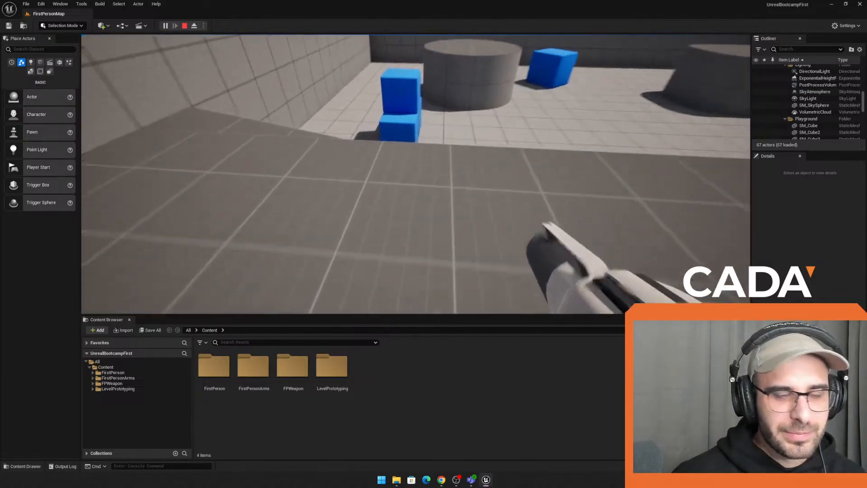
pyautogui.press('w')
pyautogui.click(416, 174)
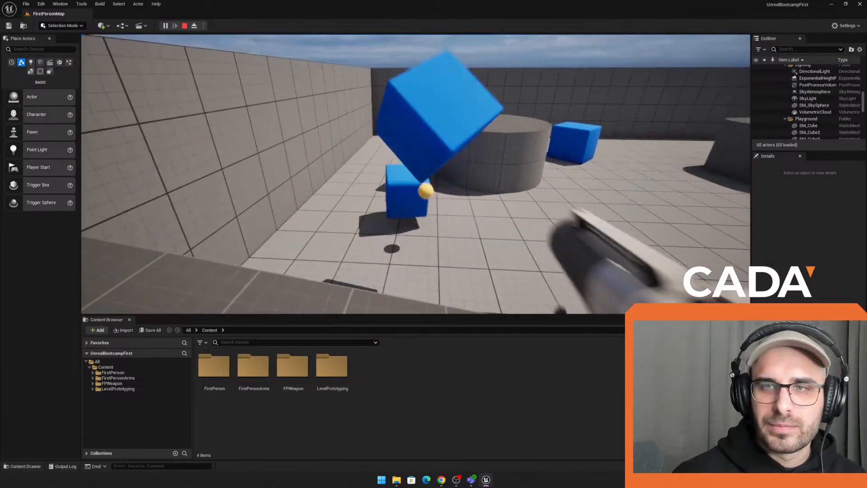
pyautogui.click(416, 174)
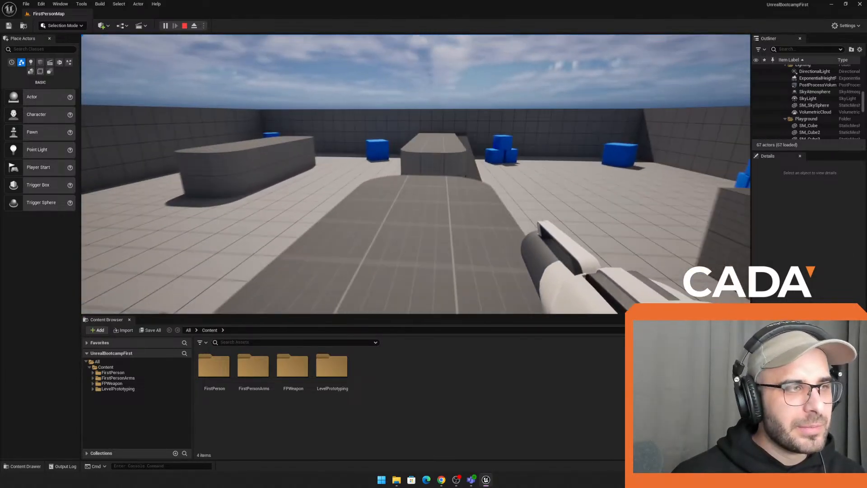
# Step: Explore the level in play mode, walking and jumping around its platforms, ramps and blue cubes, and end the play session
pyautogui.hotkey('shift', 'F1')
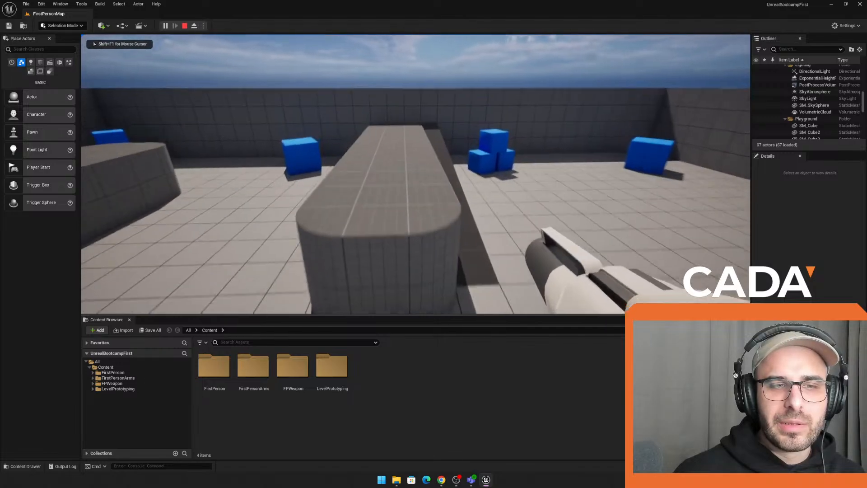
pyautogui.press('w')
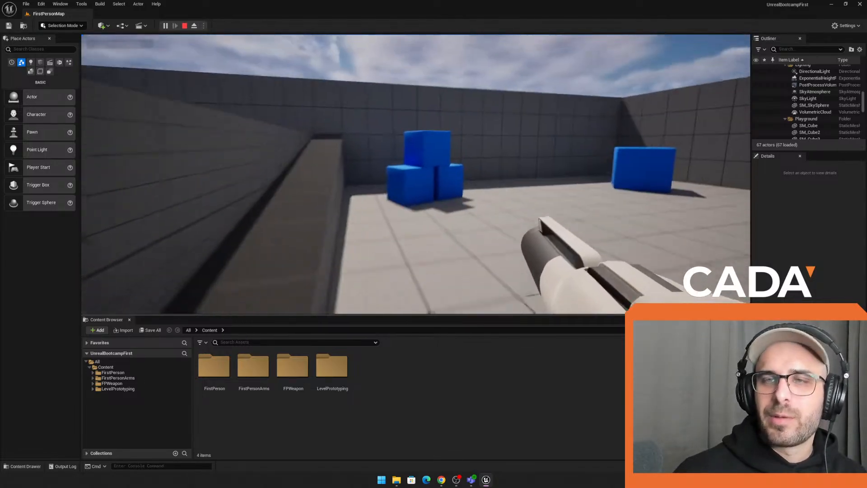
pyautogui.press('w')
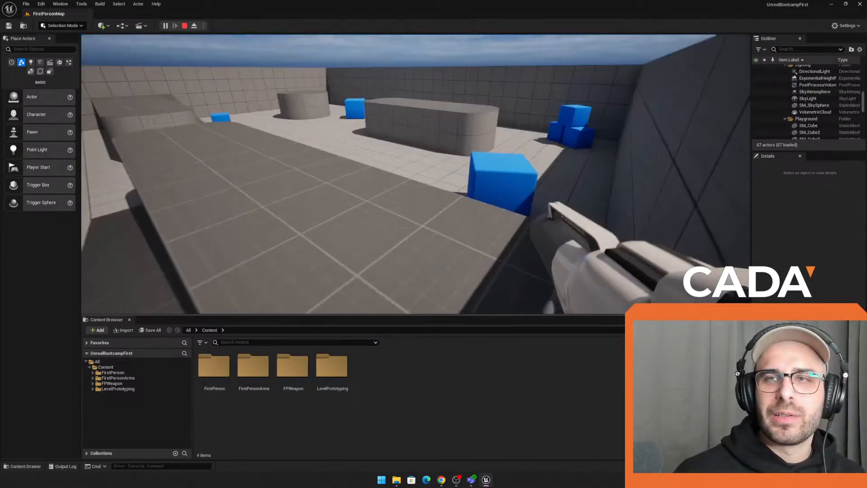
pyautogui.press('w')
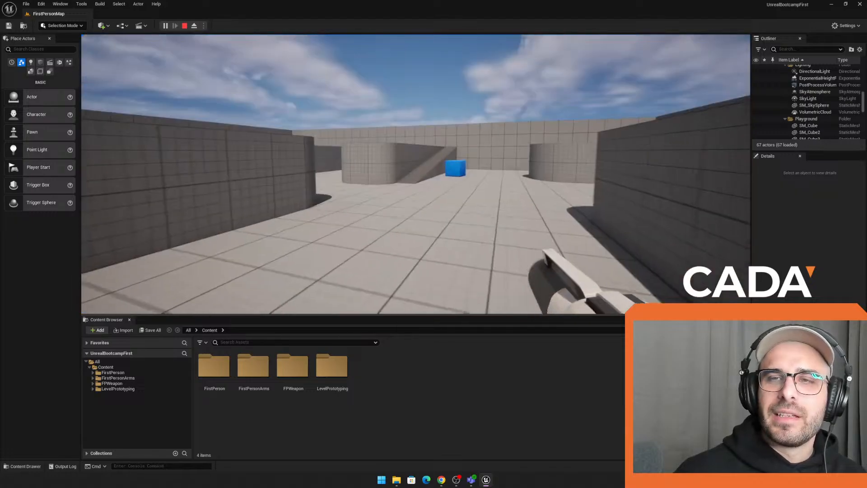
pyautogui.press('w')
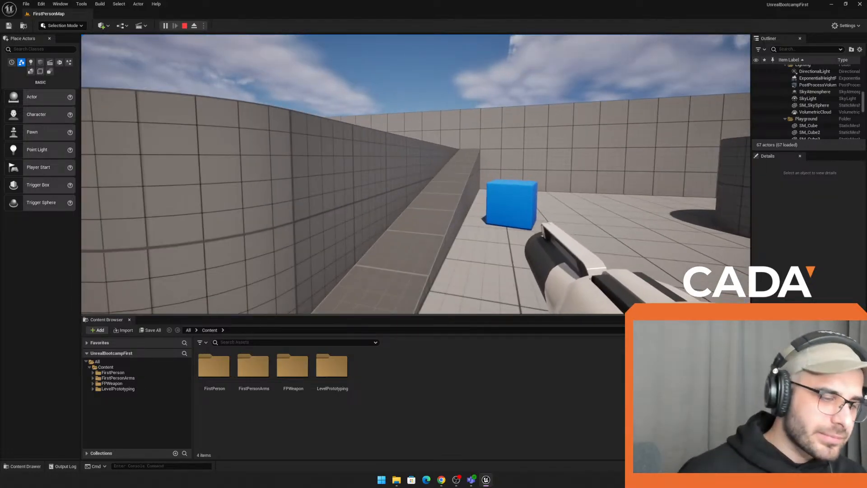
pyautogui.press('w')
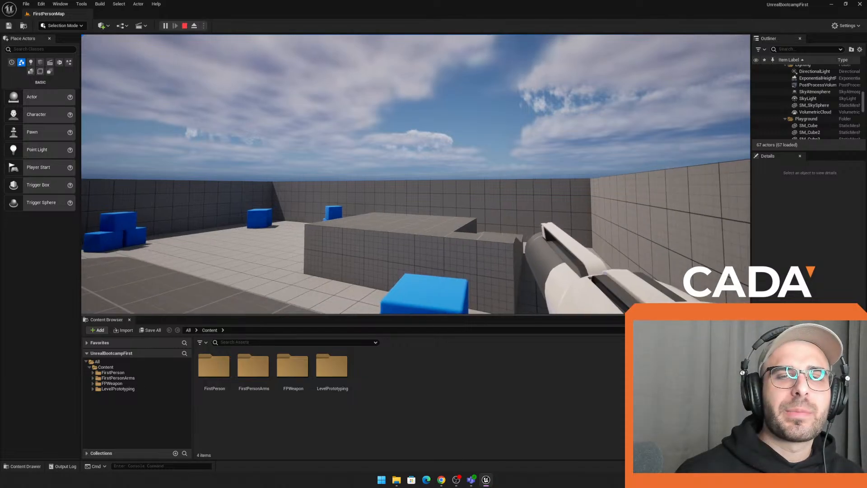
pyautogui.press('w')
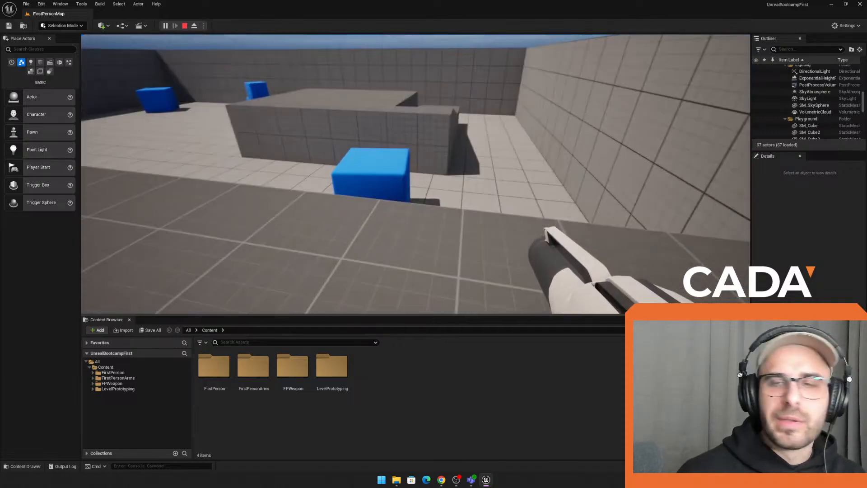
pyautogui.press('w')
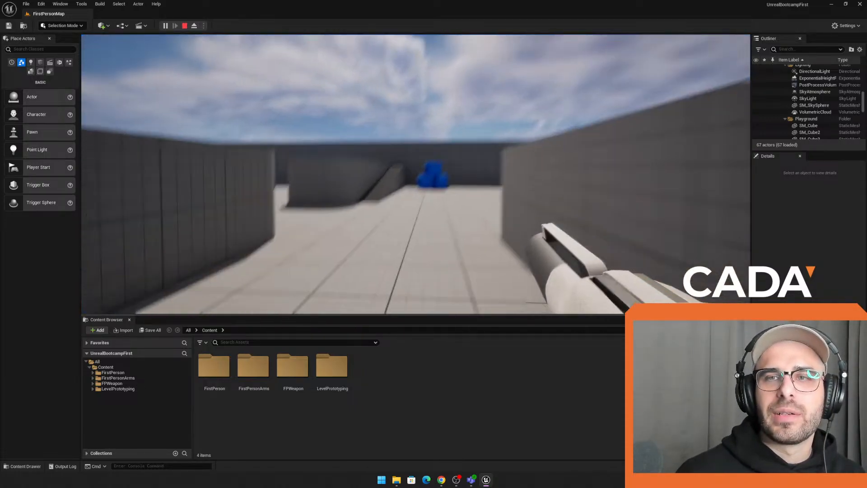
pyautogui.press('w')
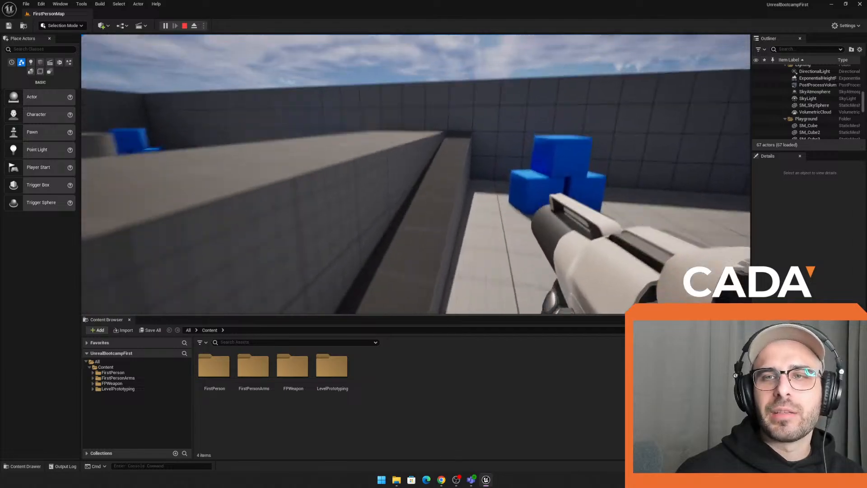
pyautogui.press('w')
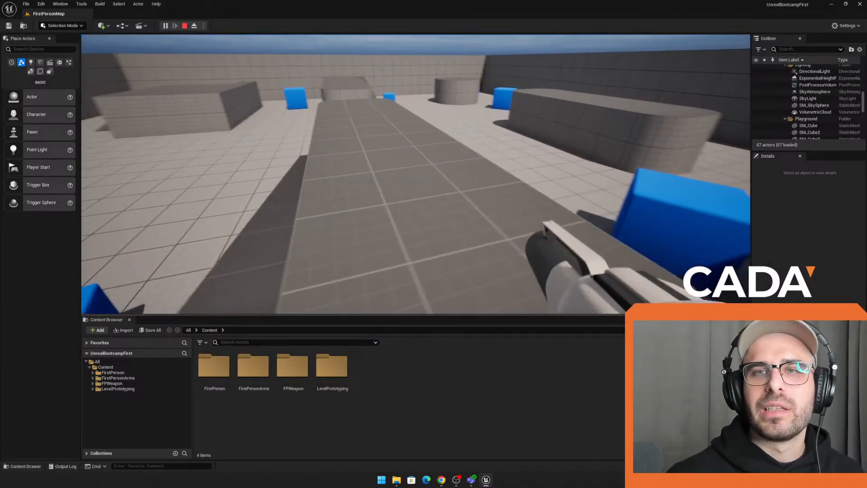
pyautogui.press('w')
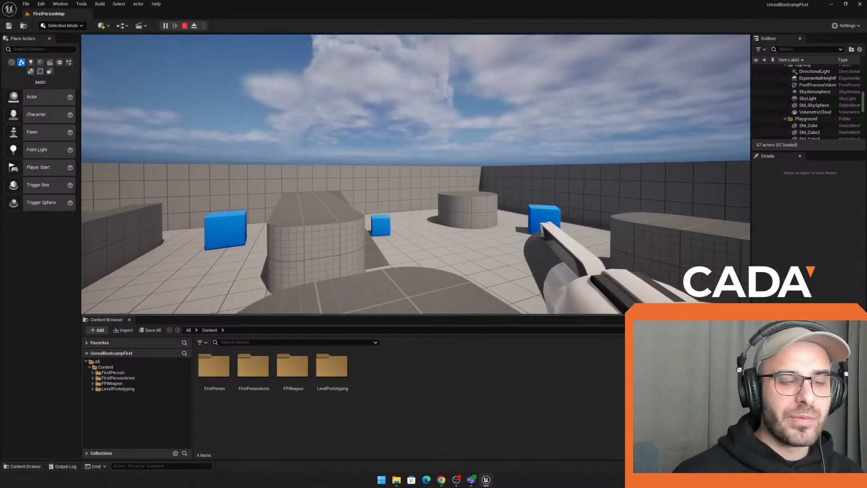
pyautogui.press('w')
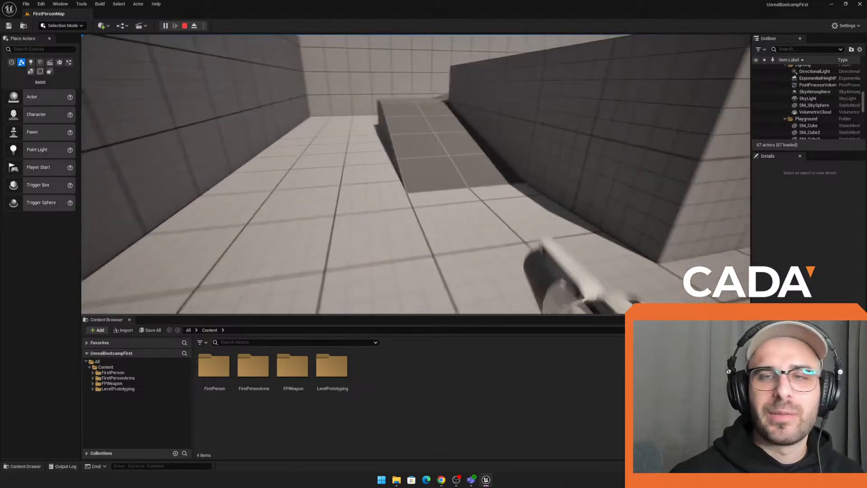
pyautogui.press('w')
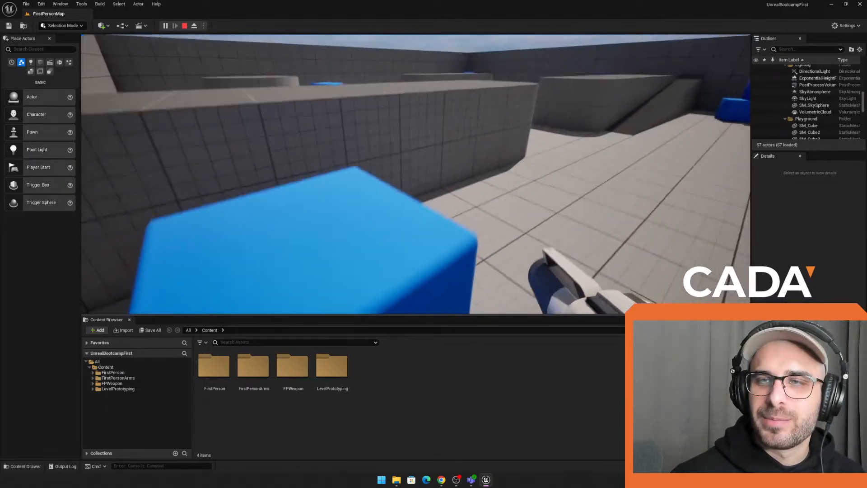
pyautogui.press('w')
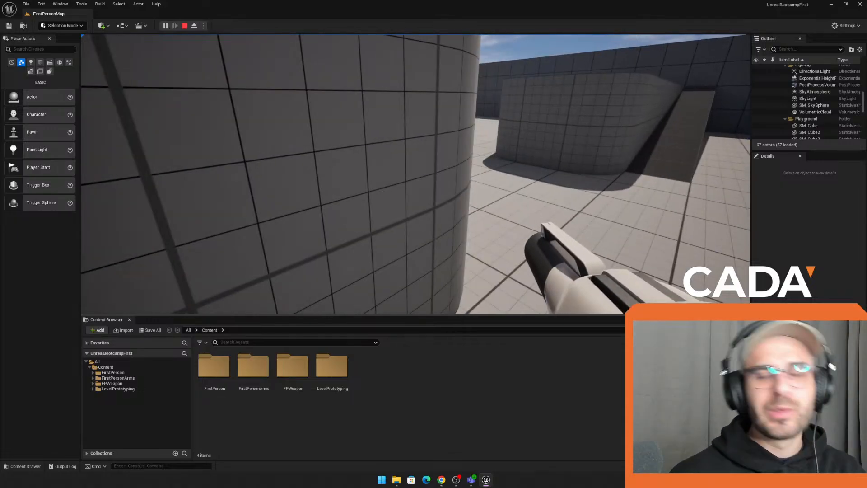
pyautogui.press('d')
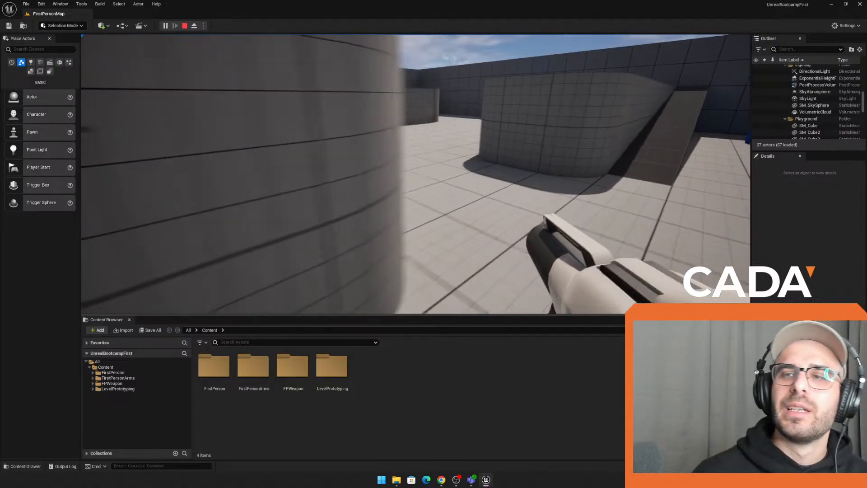
pyautogui.press('w')
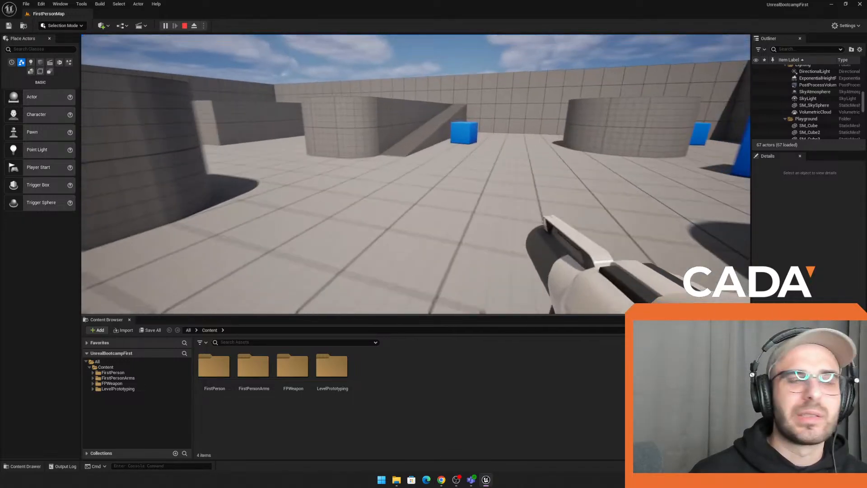
pyautogui.press('w')
pyautogui.press('space')
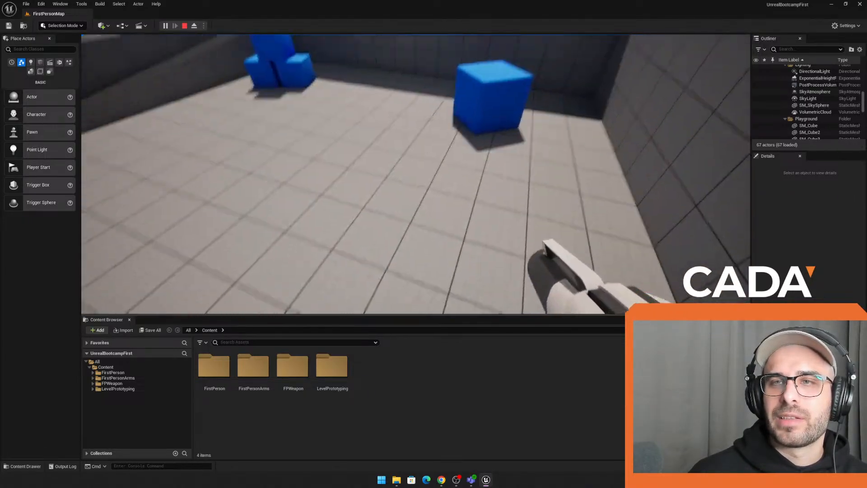
pyautogui.press('w')
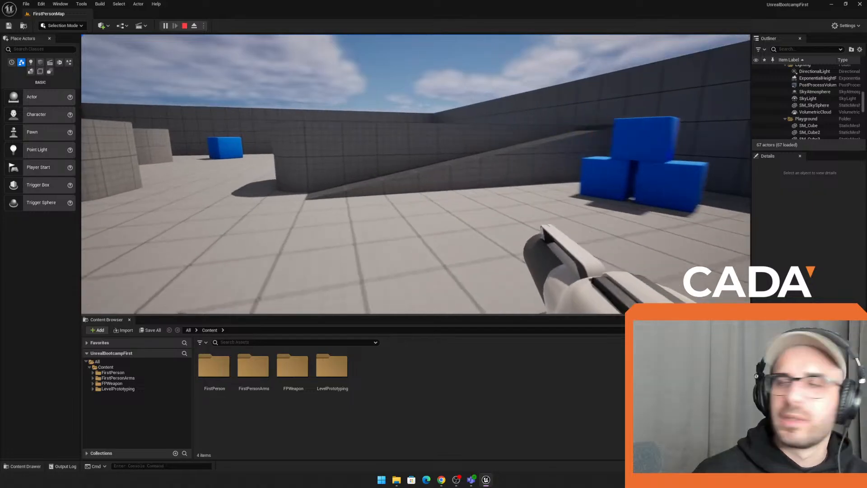
pyautogui.press('w')
pyautogui.press('space')
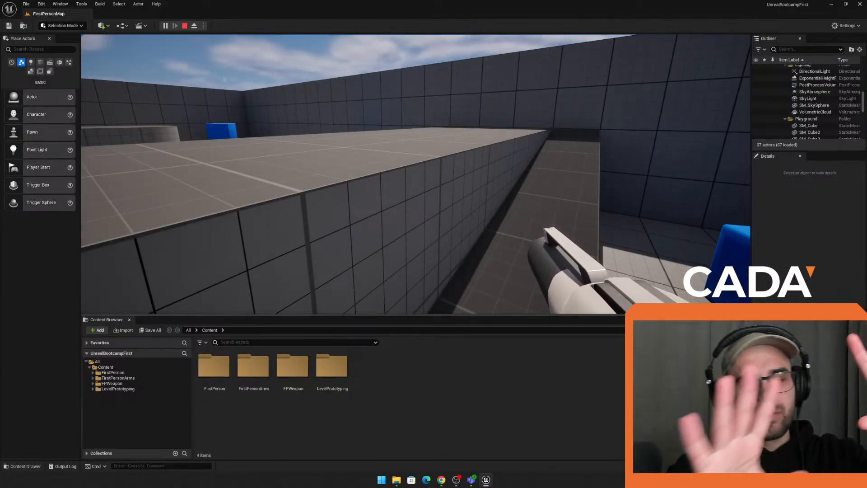
pyautogui.press('w')
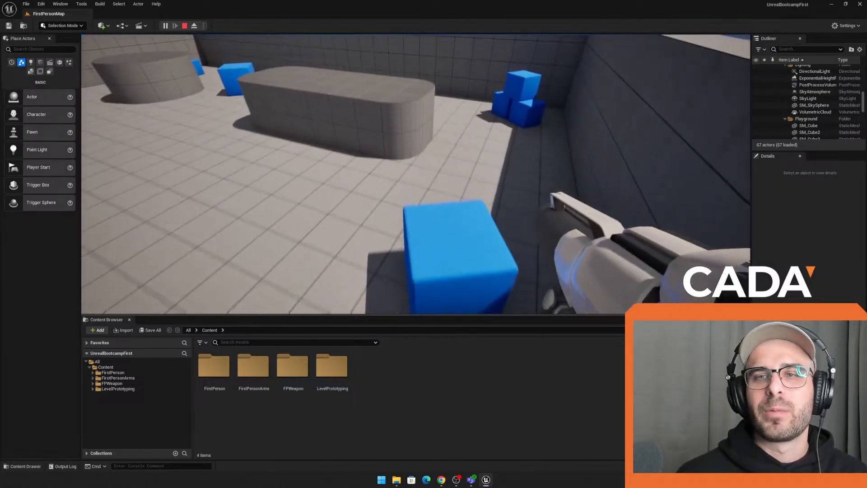
pyautogui.press('w')
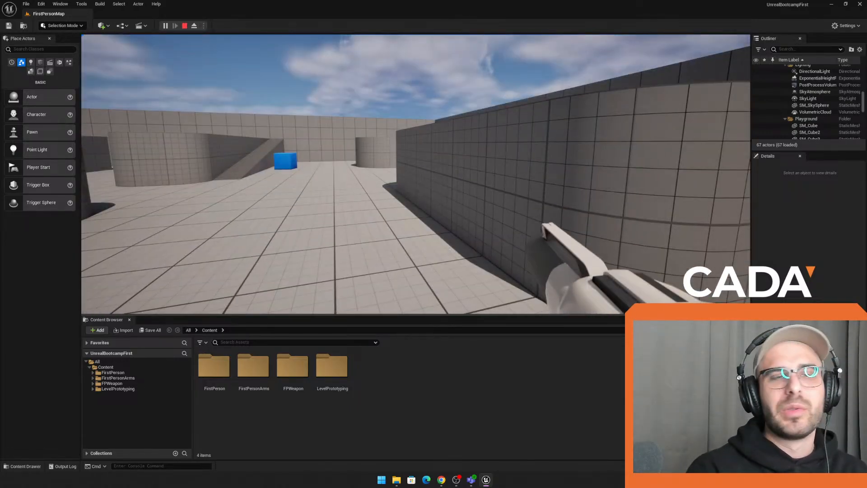
pyautogui.press('w')
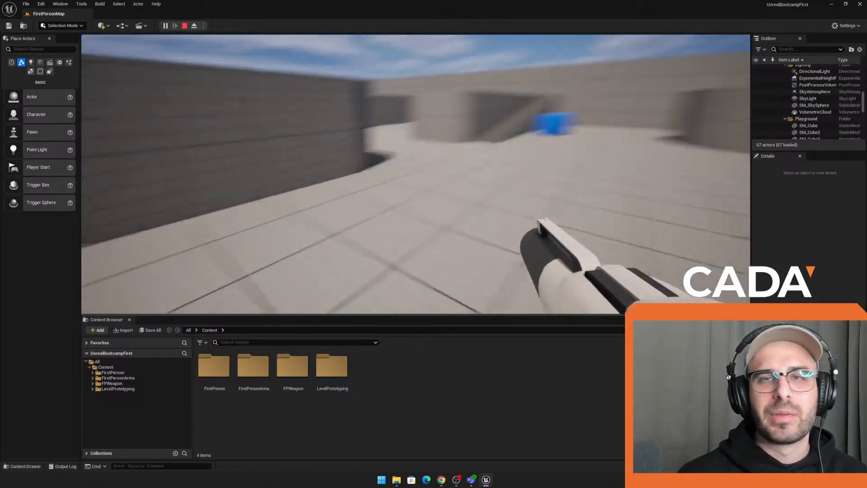
pyautogui.press('w')
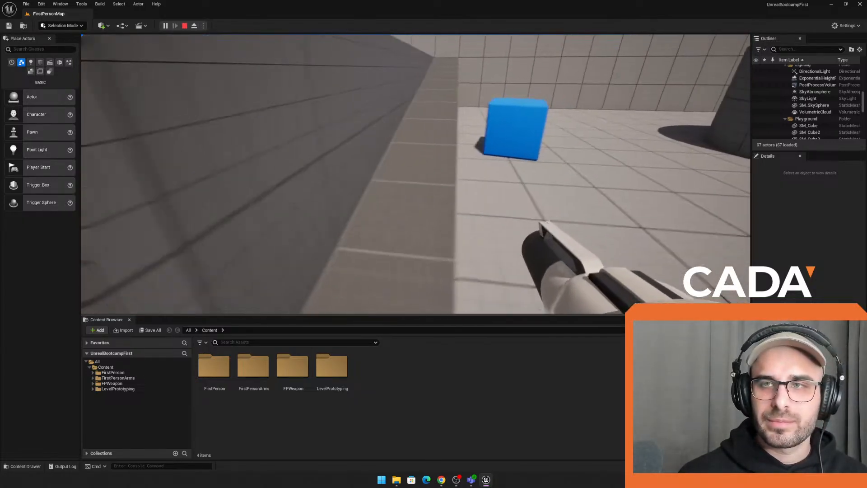
pyautogui.press('w')
pyautogui.press('Escape')
pyautogui.moveTo(386, 184); pyautogui.dragTo(524, 158, button='right')
pyautogui.press('s')
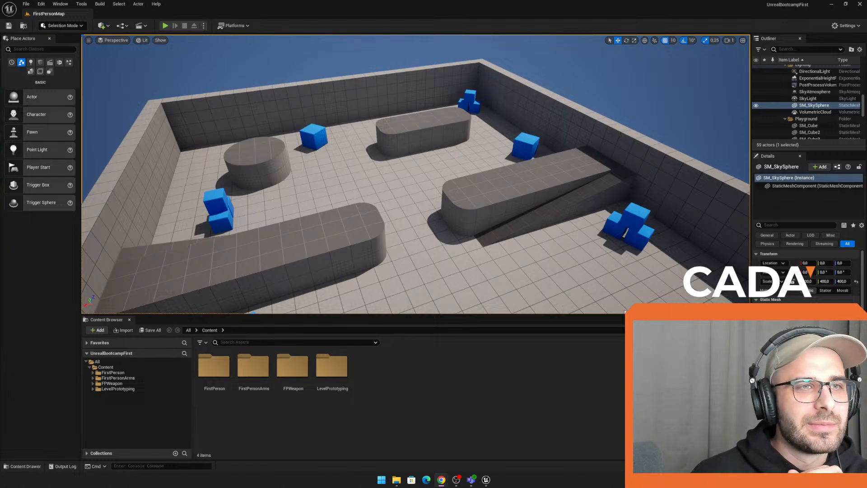
# Step: Bring the browser window with the ArtStation concept art of a temple-like hall over the editor to examine it, and move it away again
pyautogui.moveTo(0, 40); pyautogui.dragTo(216, 44)
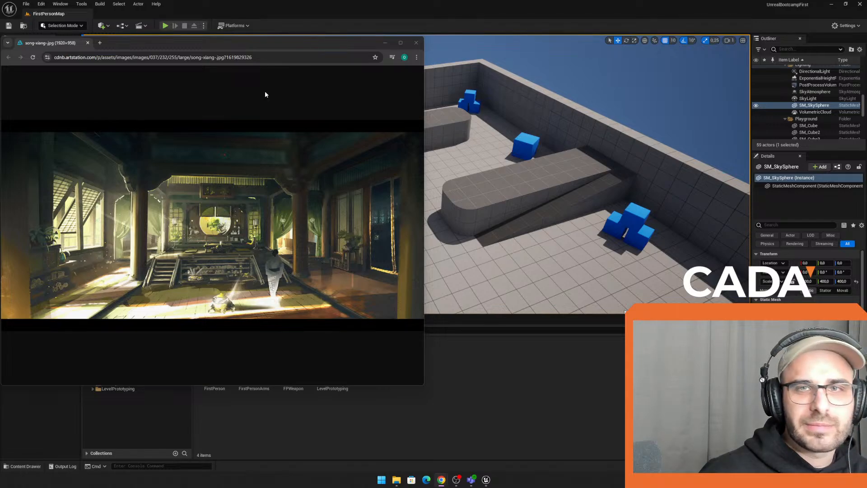
pyautogui.moveTo(300, 43); pyautogui.dragTo(363, 49)
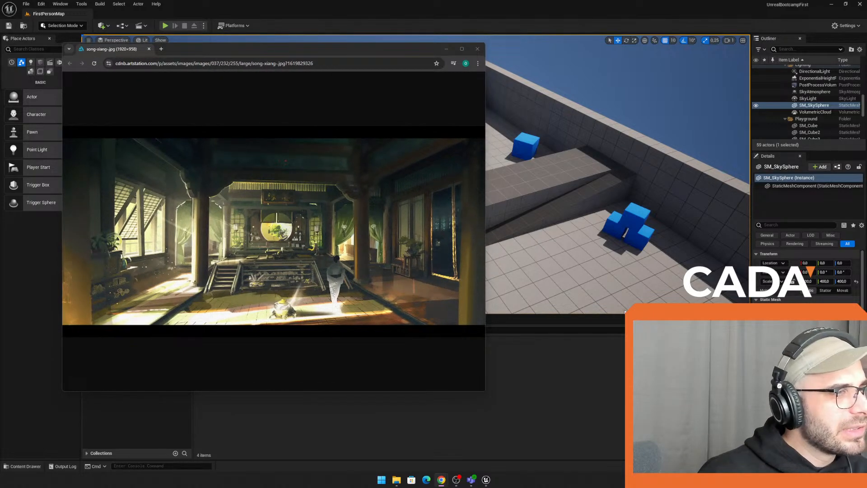
pyautogui.moveTo(421, 50); pyautogui.dragTo(0, 54)
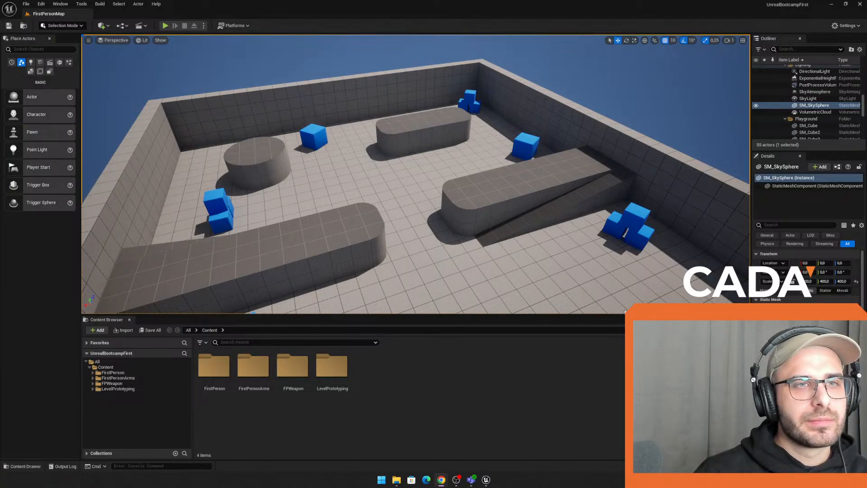
pyautogui.moveTo(358, 127)
pyautogui.mouseDown(button='right')
pyautogui.moveTo(336, 139)
pyautogui.moveTo(294, 136)
pyautogui.moveTo(357, 126)
pyautogui.mouseUp(button='right')
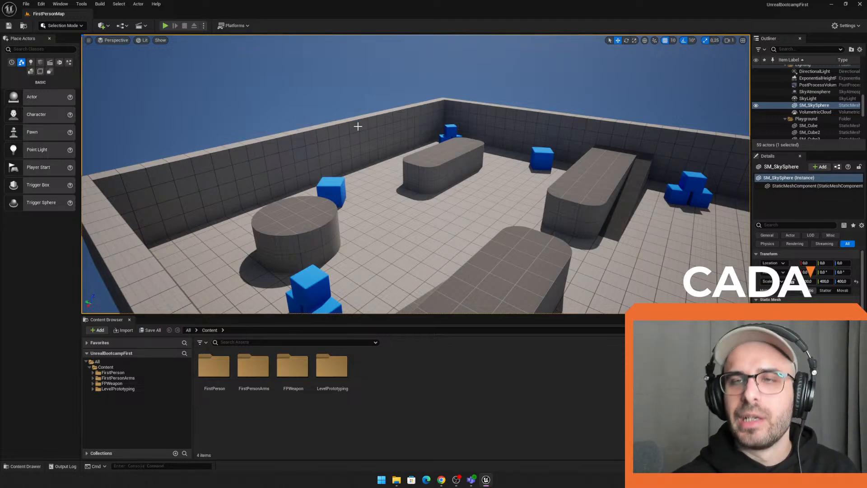
# Step: Fly out for an overview of the arena and select parts of the ramped block to examine its separate meshes
pyautogui.moveTo(497, 147); pyautogui.dragTo(515, 160, button='right')
pyautogui.click(484, 196)
pyautogui.click(606, 189)
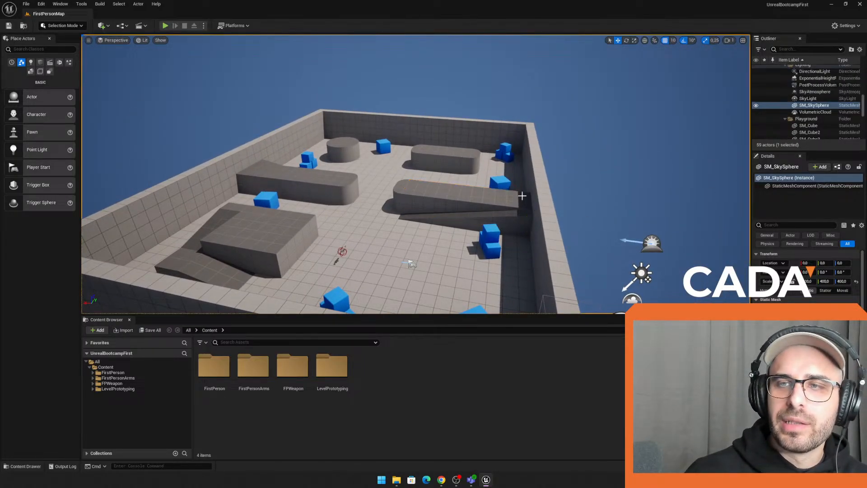
pyautogui.click(483, 193)
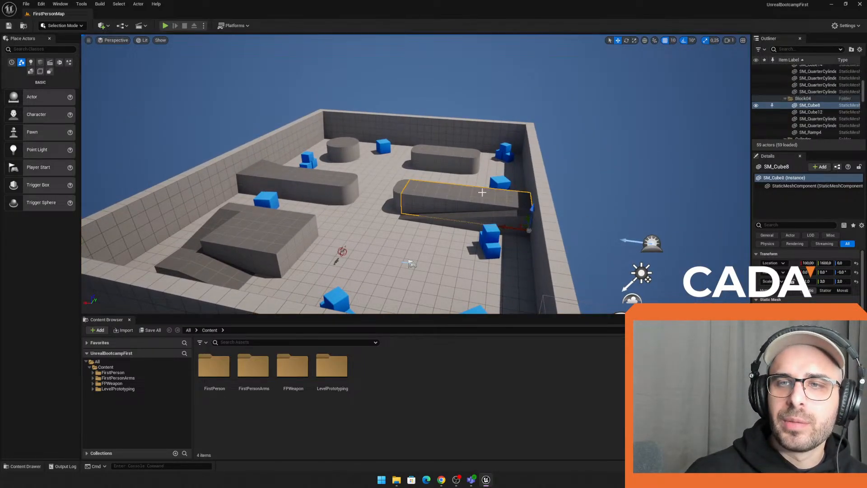
pyautogui.click(397, 195)
pyautogui.moveTo(397, 195); pyautogui.dragTo(377, 201, button='right')
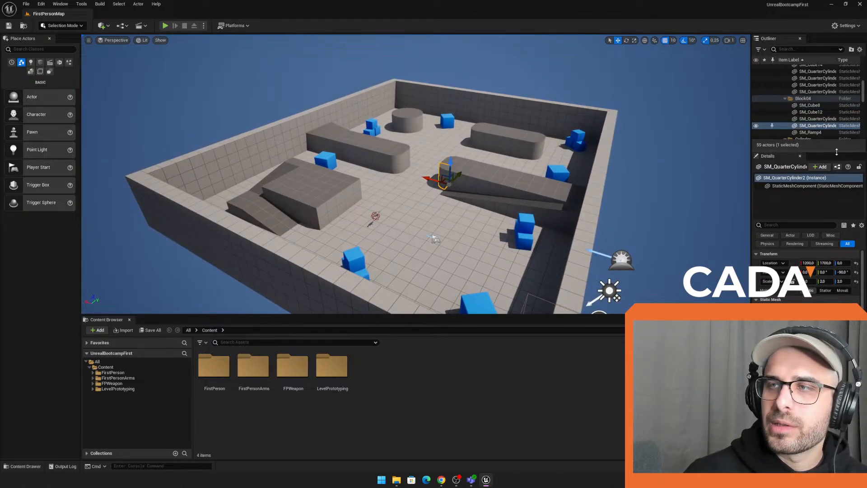
# Step: Make the Outliner taller and collapse all its folders, from Block01 through SimulatedCubes
pyautogui.moveTo(836, 152); pyautogui.dragTo(836, 213)
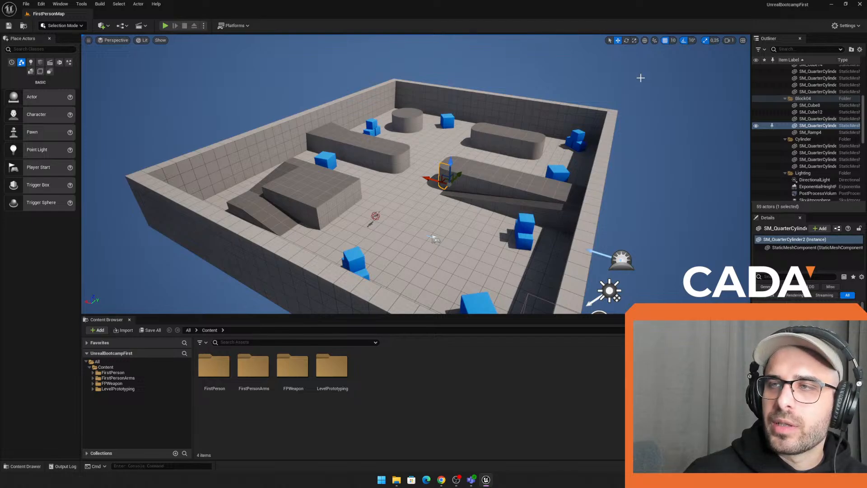
pyautogui.scroll(5, 775, 72)
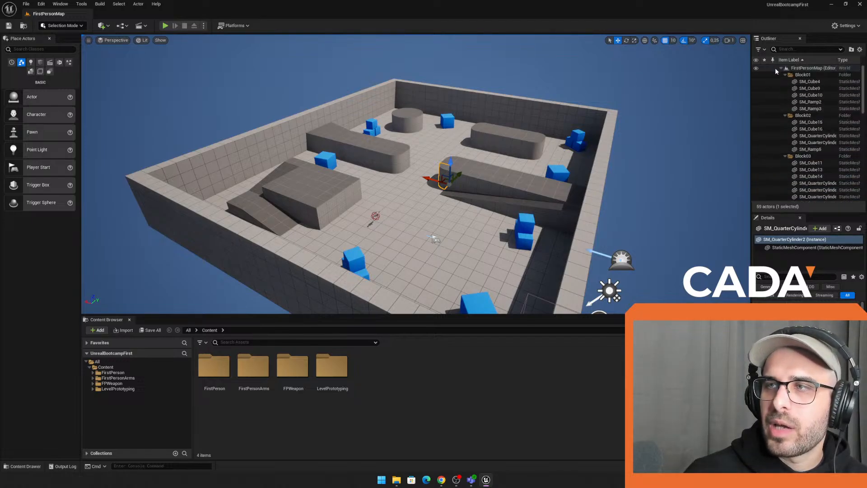
pyautogui.click(786, 74)
pyautogui.click(786, 81)
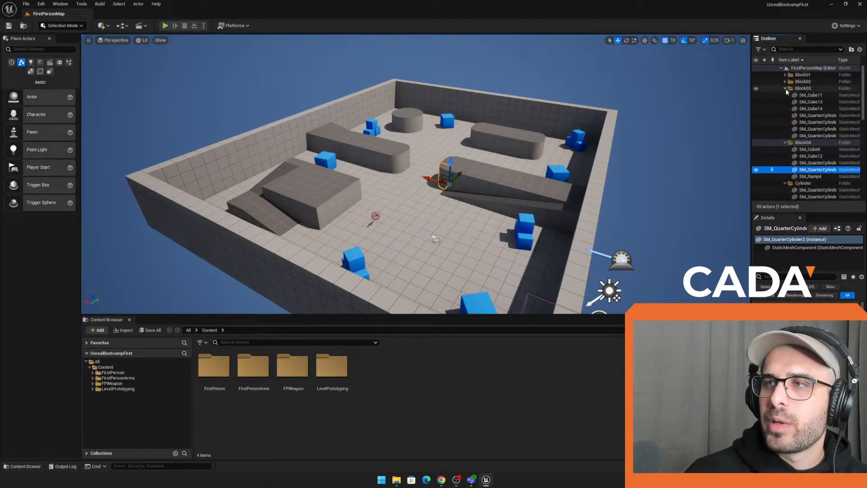
pyautogui.click(785, 88)
pyautogui.click(785, 95)
pyautogui.click(785, 101)
pyautogui.click(785, 108)
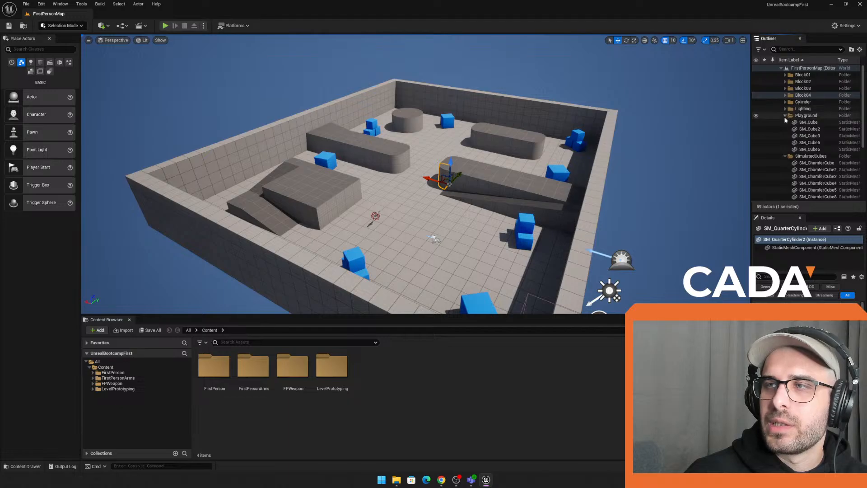
pyautogui.click(785, 116)
pyautogui.click(785, 122)
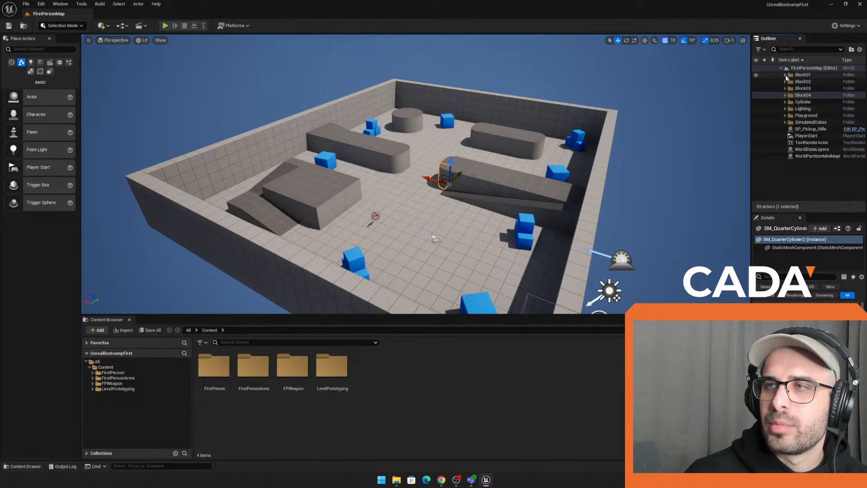
# Step: Expand the Block01 folder and select its cubes and ramp, plus pieces of other blocks, to see which mesh each is
pyautogui.click(786, 74)
pyautogui.click(808, 89)
pyautogui.click(805, 103)
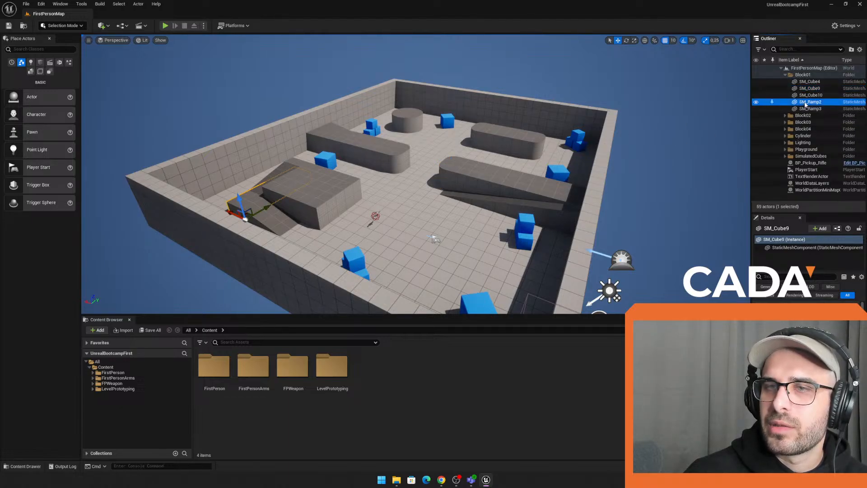
pyautogui.click(809, 88)
pyautogui.click(809, 82)
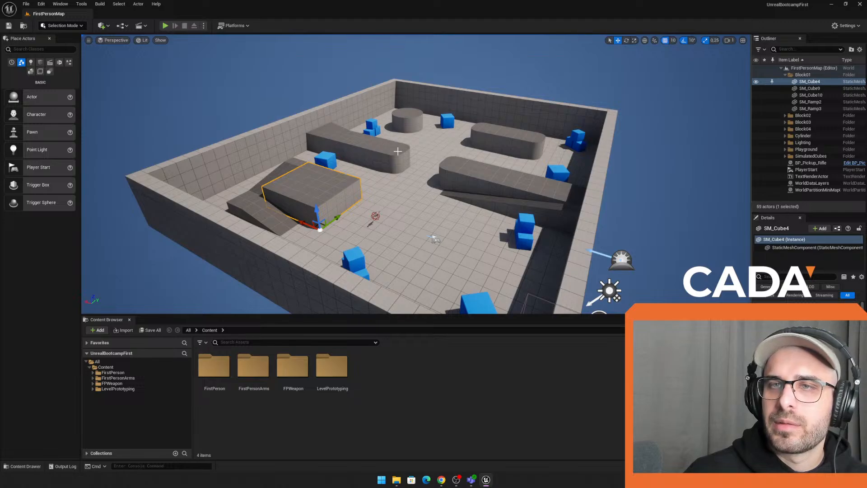
pyautogui.click(398, 151)
pyautogui.click(474, 165)
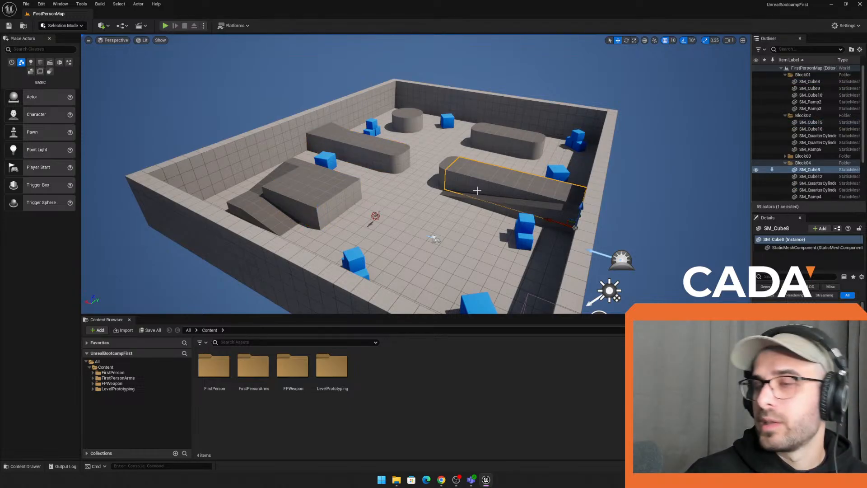
# Step: Fly around the level at varying camera speeds and select the quarter cylinder at the rounded end of the Block04 platform
pyautogui.moveTo(487, 179); pyautogui.dragTo(483, 212, button='right')
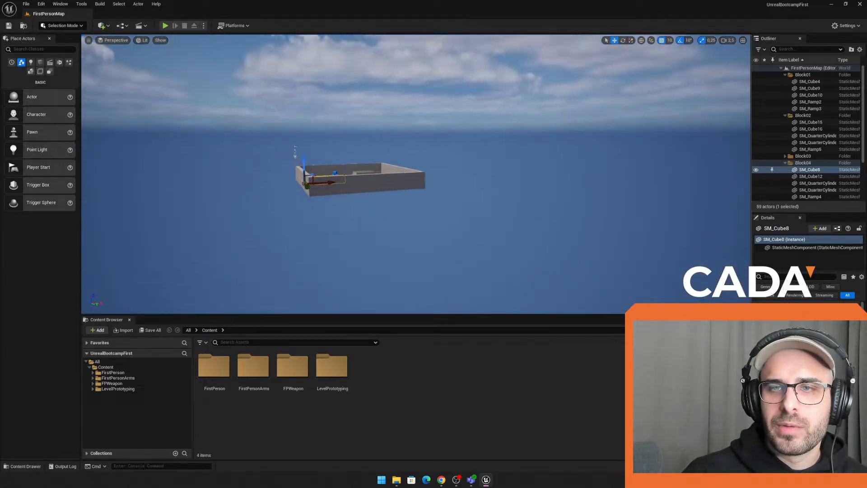
pyautogui.press('d')
pyautogui.moveTo(415, 174)
pyautogui.mouseDown(button='right')
pyautogui.moveTo(383, 166)
pyautogui.moveTo(409, 177)
pyautogui.moveTo(365, 174)
pyautogui.moveTo(574, 199)
pyautogui.moveTo(627, 235)
pyautogui.moveTo(429, 180)
pyautogui.moveTo(564, 199)
pyautogui.moveTo(592, 176)
pyautogui.moveTo(403, 174)
pyautogui.mouseUp(button='right')
pyautogui.press('w')
pyautogui.scroll(-1, 416, 174)
pyautogui.press('w')
pyautogui.scroll(4, 415, 174)
pyautogui.press('s')
pyautogui.click(426, 183)
pyautogui.press('a')
pyautogui.press('d')
pyautogui.press('s')
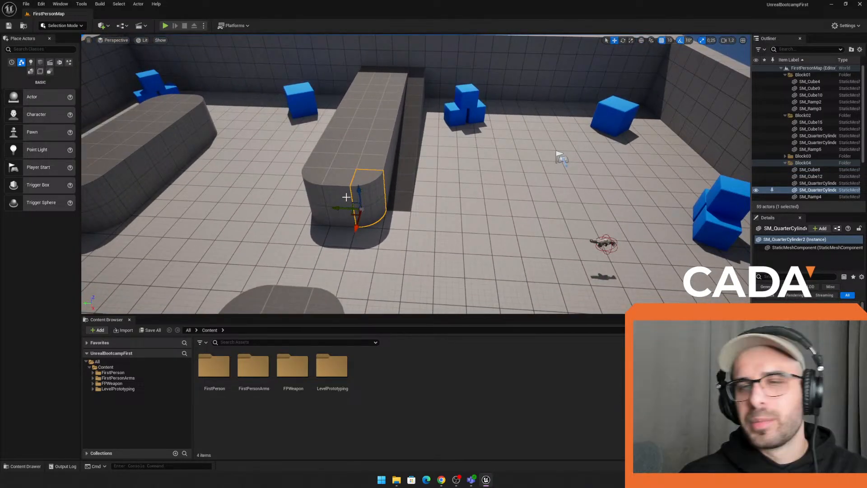
# Step: Try moving the quarter cylinder sideways out of the block, undo the move and focus the view on it
pyautogui.moveTo(342, 208); pyautogui.dragTo(458, 214)
pyautogui.hotkey('ctrl', 'z')
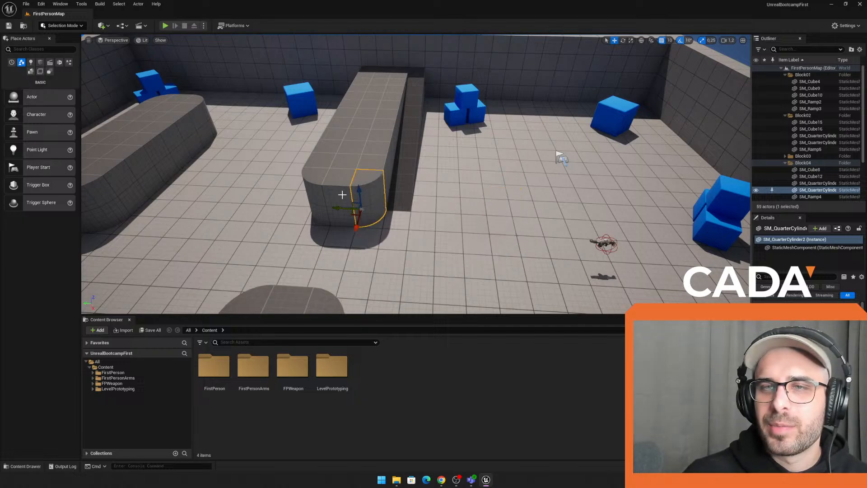
pyautogui.click(342, 194)
pyautogui.moveTo(355, 224); pyautogui.dragTo(355, 228)
pyautogui.click(386, 213)
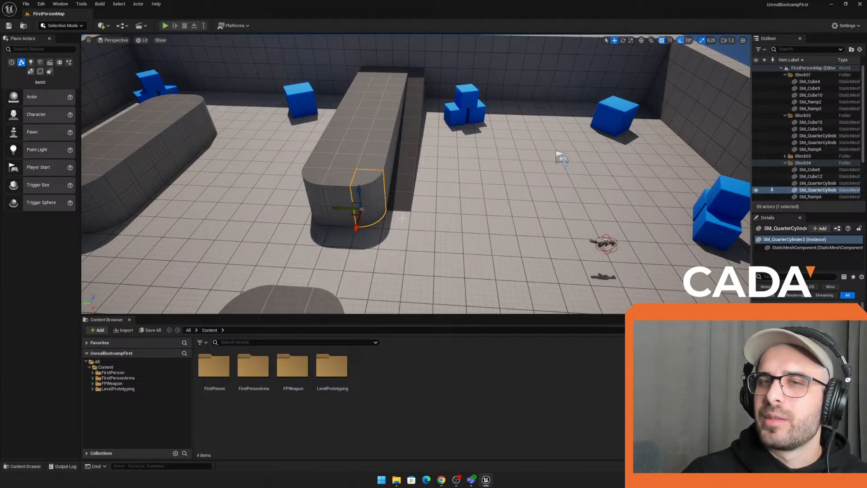
pyautogui.press('f')
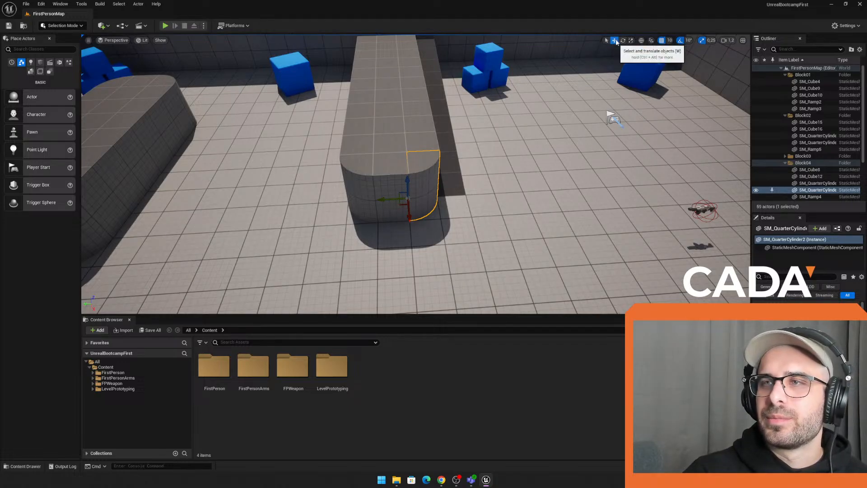
# Step: Move the quarter cylinder sideways out of the block and try the rotate and scale gizmos before returning to translate
pyautogui.moveTo(386, 203); pyautogui.dragTo(354, 226, button='right')
pyautogui.moveTo(322, 211); pyautogui.dragTo(433, 182)
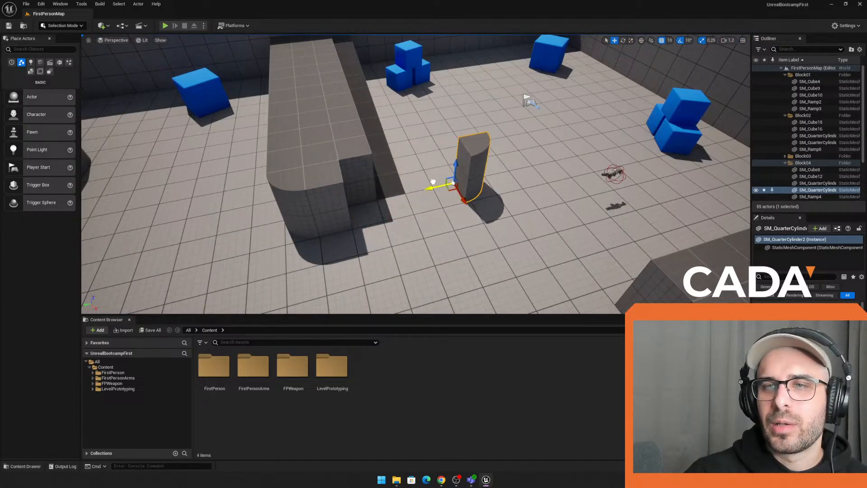
pyautogui.press('e')
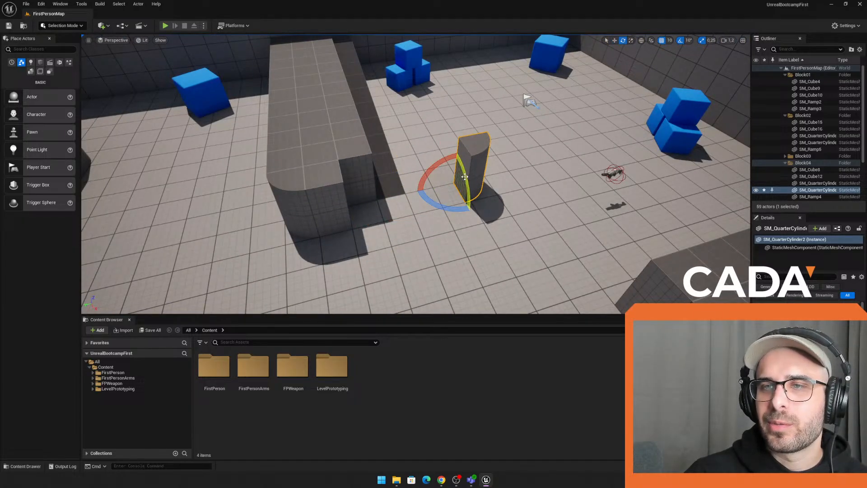
pyautogui.press('r')
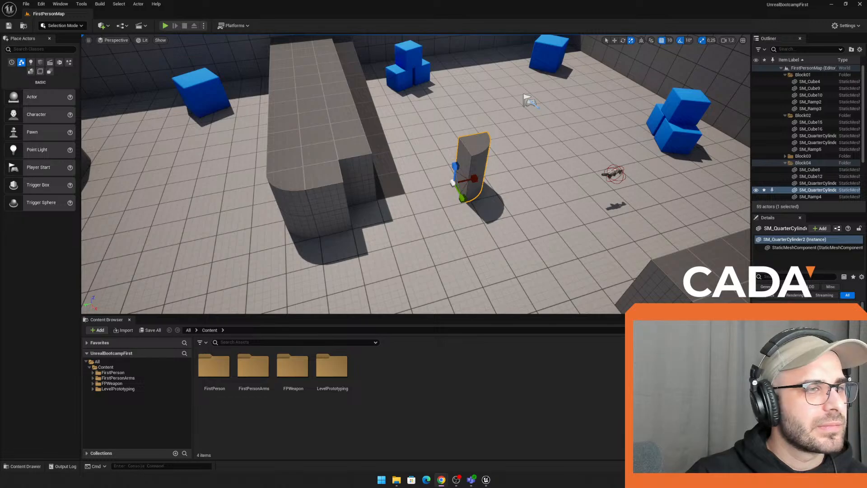
pyautogui.click(615, 43)
pyautogui.press('f')
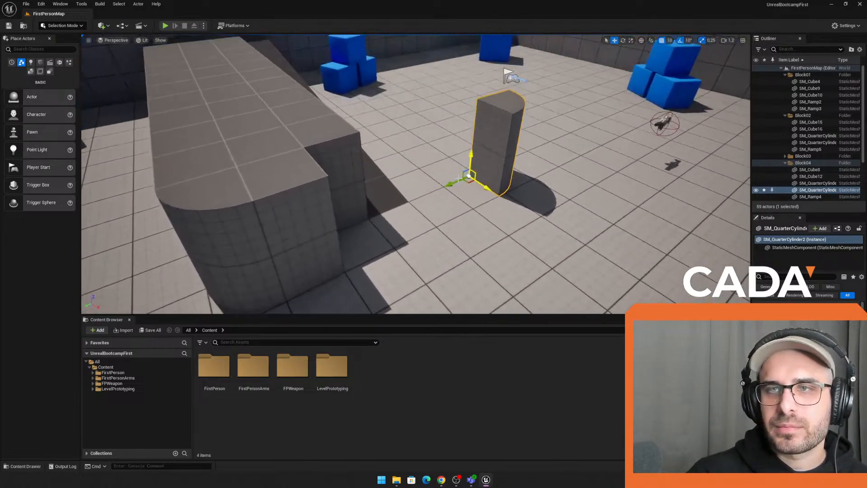
# Step: Move the quarter cylinder back against the block and align it closely with the rounded end
pyautogui.moveTo(452, 185); pyautogui.dragTo(354, 227)
pyautogui.press('w')
pyautogui.moveTo(360, 231); pyautogui.dragTo(334, 267, button='right')
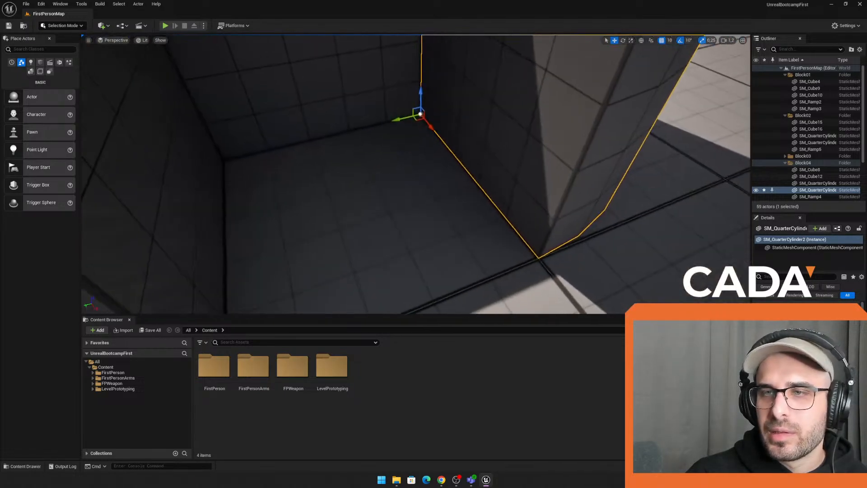
pyautogui.moveTo(395, 246); pyautogui.dragTo(395, 242, button='right')
pyautogui.press('s')
pyautogui.moveTo(406, 141); pyautogui.dragTo(258, 173)
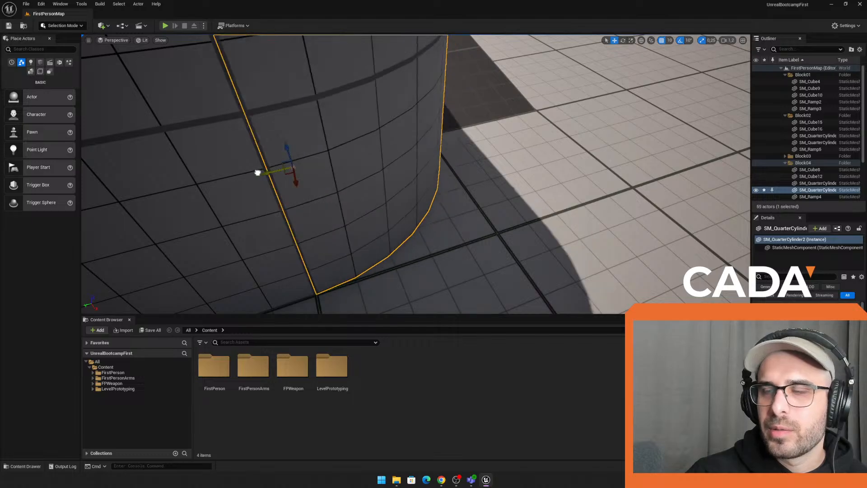
# Step: Set the position snap grid size to 50 and make sure grid snapping is on
pyautogui.click(670, 40)
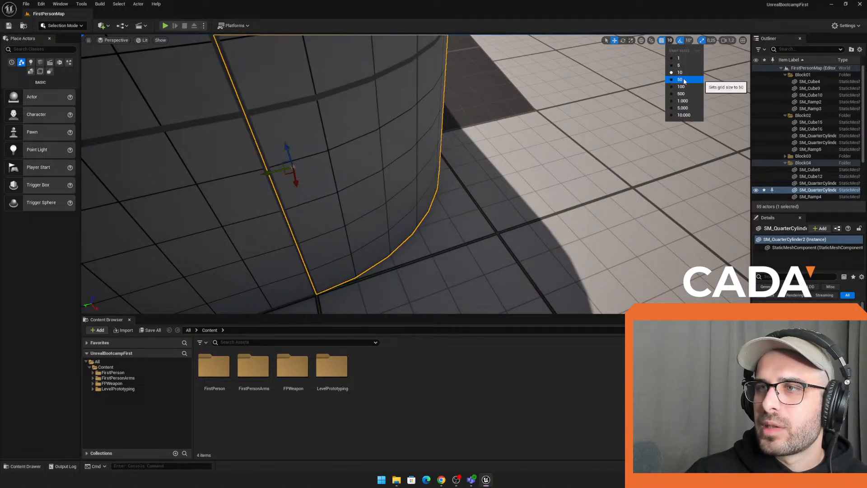
pyautogui.click(677, 80)
pyautogui.scroll(-5, 452, 149)
pyautogui.moveTo(387, 183)
pyautogui.mouseDown()
pyautogui.moveTo(427, 176)
pyautogui.moveTo(390, 181)
pyautogui.mouseUp()
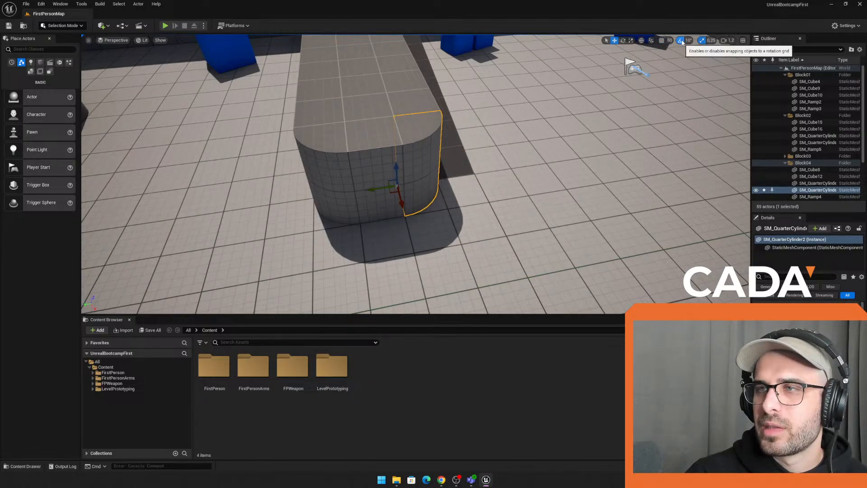
pyautogui.click(661, 40)
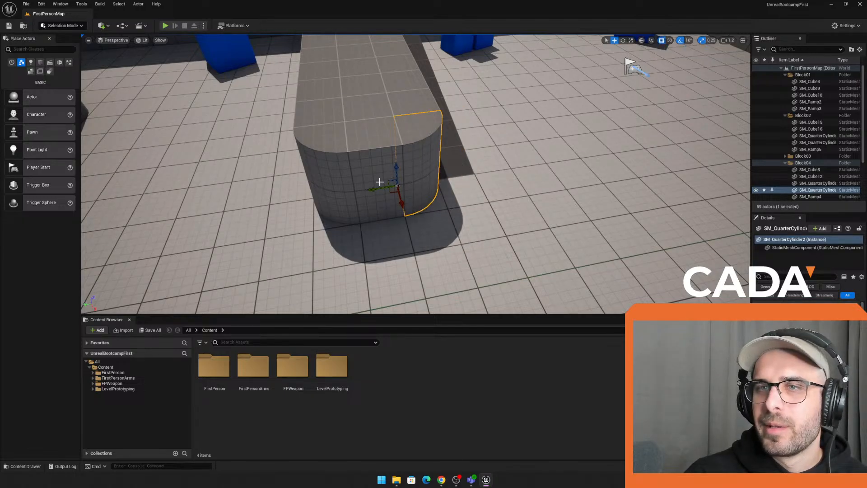
# Step: Move the quarter cylinder out of the block in snapped increments, raise it and bring it back over the rounded end
pyautogui.moveTo(384, 188); pyautogui.dragTo(424, 180)
pyautogui.moveTo(435, 150); pyautogui.dragTo(447, 69)
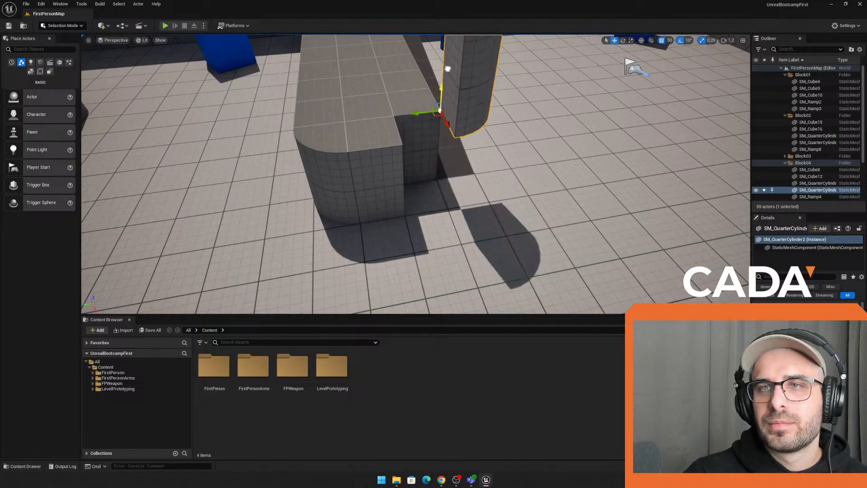
pyautogui.moveTo(418, 114); pyautogui.dragTo(395, 97)
pyautogui.moveTo(396, 168); pyautogui.dragTo(396, 153, button='right')
pyautogui.scroll(-5, 436, 214)
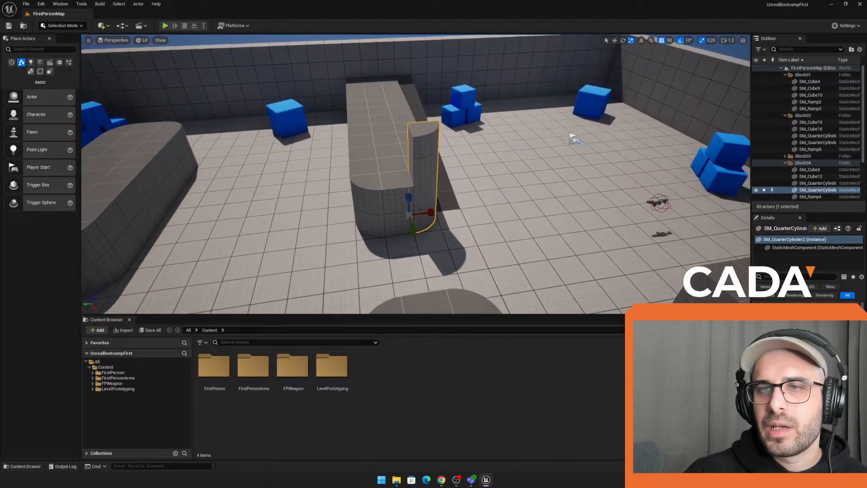
# Step: Try shifting the enlarged quarter cylinder sideways, view it from another side and undo the latest scaling and moves
pyautogui.press('w')
pyautogui.moveTo(402, 211); pyautogui.dragTo(428, 209)
pyautogui.moveTo(428, 209); pyautogui.dragTo(474, 177, button='right')
pyautogui.press('a')
pyautogui.click(407, 58)
pyautogui.moveTo(406, 58); pyautogui.dragTo(425, 83, button='right')
pyautogui.moveTo(398, 119); pyautogui.dragTo(492, 119, button='right')
pyautogui.hotkey('ctrl', 'z')
pyautogui.hotkey('ctrl', 'z')
pyautogui.hotkey('ctrl', 'z')
pyautogui.hotkey('ctrl', 'z')
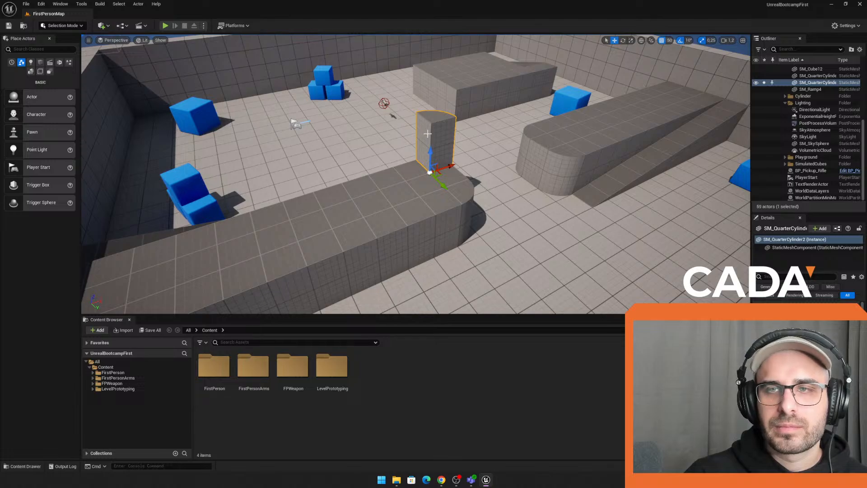
# Step: Lower the raised quarter cylinder back into the block's rounded end and take the selection off it
pyautogui.moveTo(446, 164); pyautogui.dragTo(376, 167, button='right')
pyautogui.press('d')
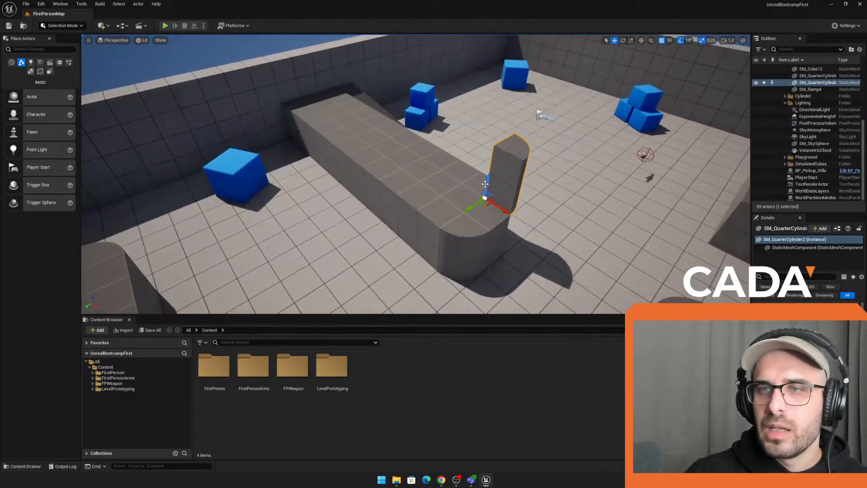
pyautogui.moveTo(483, 189); pyautogui.dragTo(482, 232)
pyautogui.press('a')
pyautogui.moveTo(483, 232); pyautogui.dragTo(564, 198, button='right')
pyautogui.press('s')
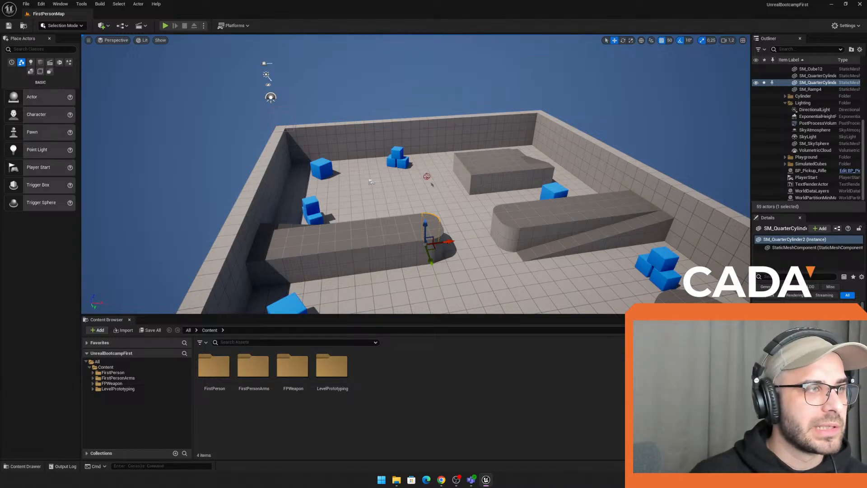
pyautogui.moveTo(232, 168); pyautogui.dragTo(244, 189, button='right')
pyautogui.click(232, 168)
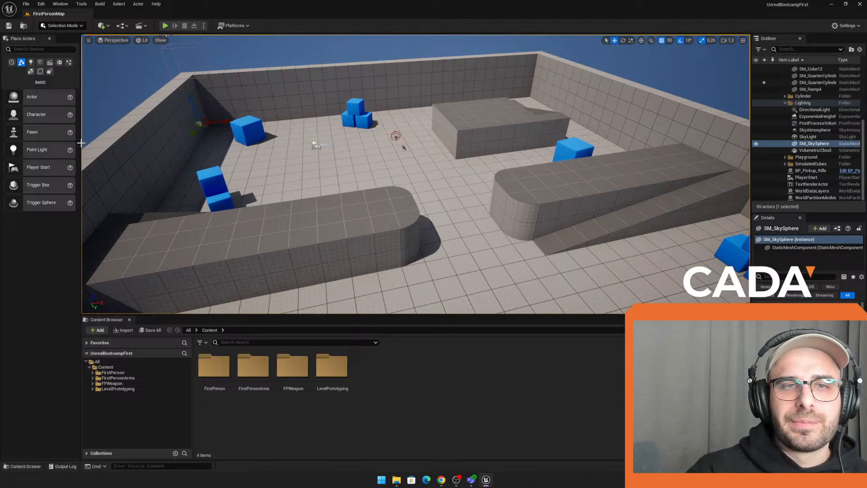
# Step: Show the Lights category in Place Actors and close that panel
pyautogui.click(30, 62)
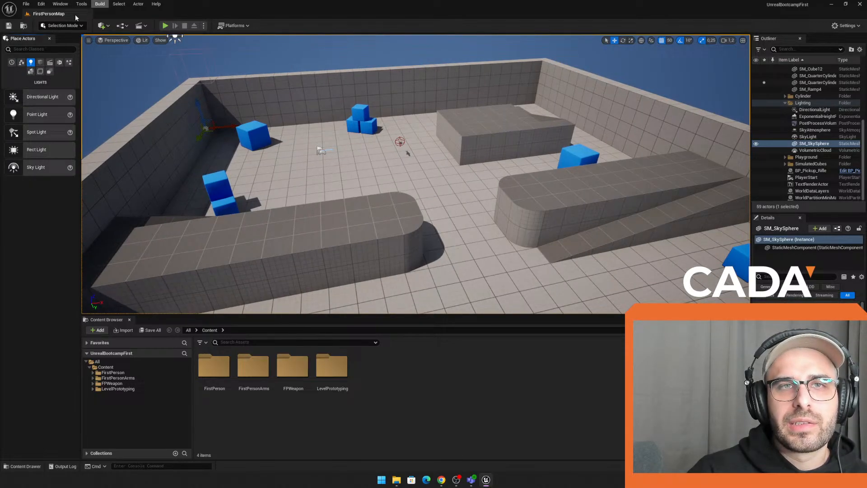
pyautogui.click(49, 38)
pyautogui.moveTo(160, 145); pyautogui.dragTo(162, 145, button='right')
# Step: Reopen the Place Actors panel
pyautogui.click(60, 4)
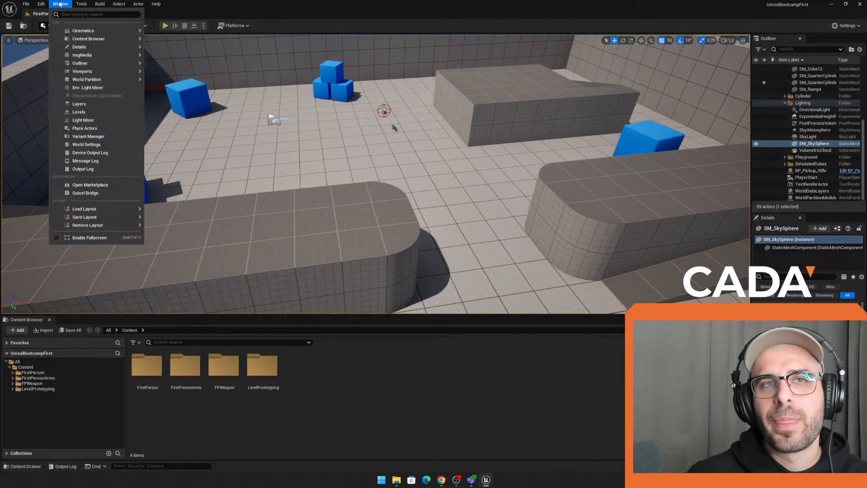
pyautogui.moveTo(111, 32)
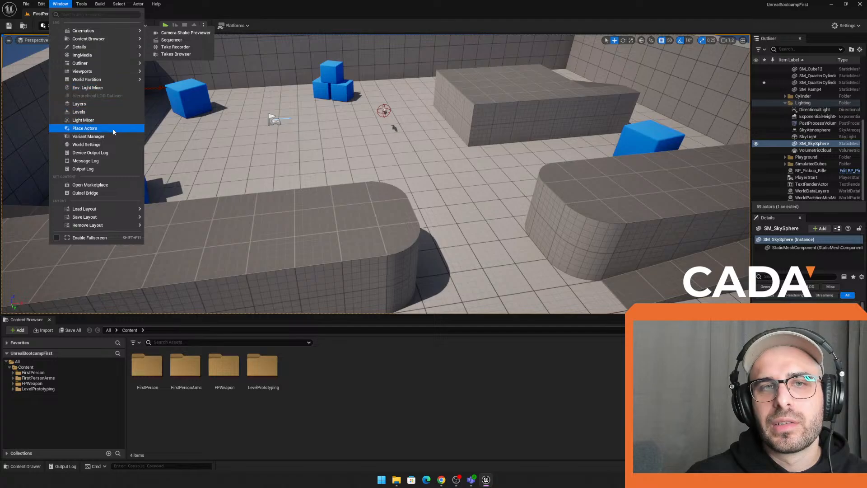
pyautogui.click(86, 128)
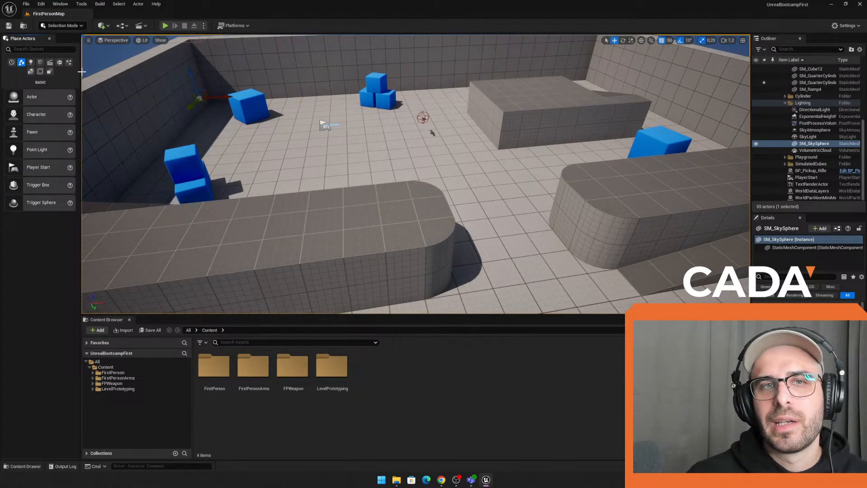
# Step: Widen the Place Actors panel and place a cone and a cube from the Shapes category on the open floor
pyautogui.moveTo(81, 72); pyautogui.dragTo(107, 73)
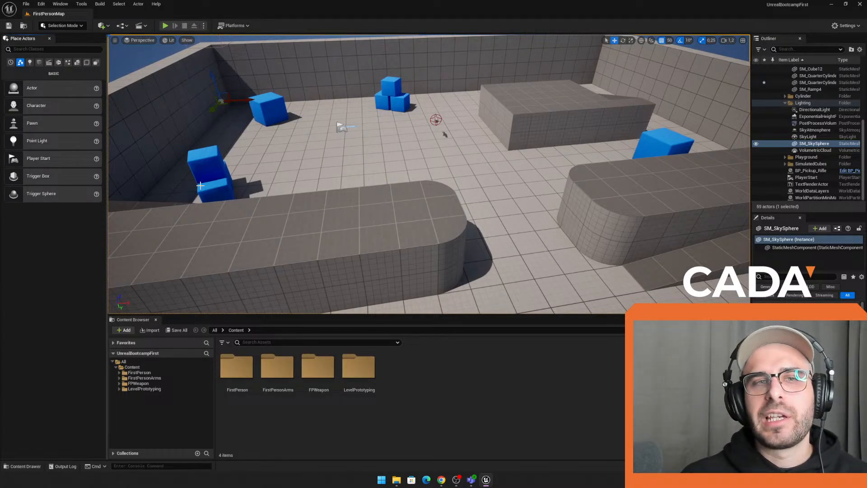
pyautogui.moveTo(281, 120); pyautogui.dragTo(238, 106, button='right')
pyautogui.press('w')
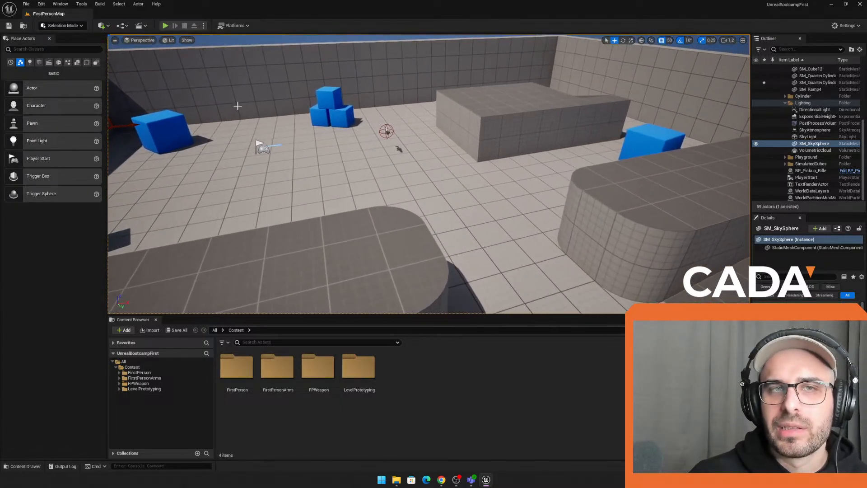
pyautogui.click(30, 63)
pyautogui.click(40, 63)
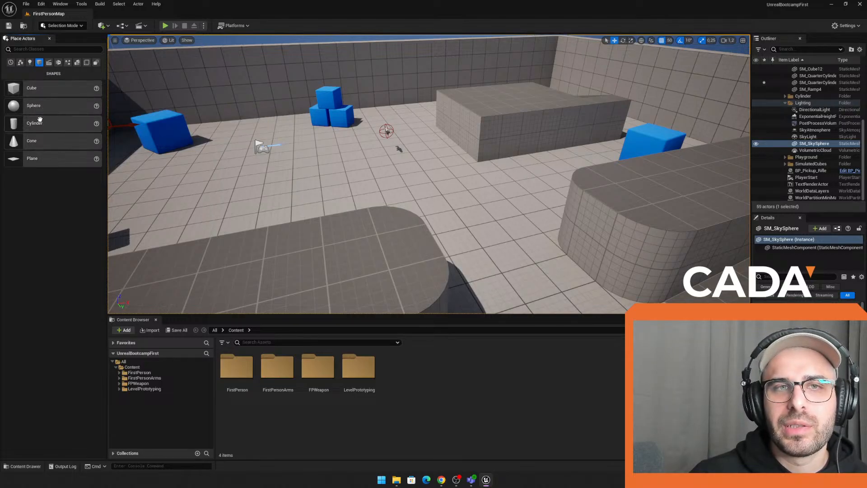
pyautogui.moveTo(438, 188); pyautogui.dragTo(462, 111)
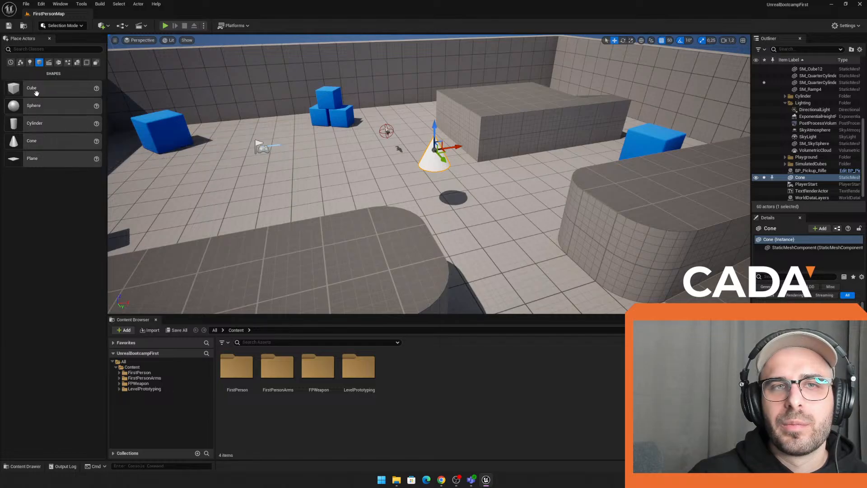
pyautogui.moveTo(36, 93); pyautogui.dragTo(331, 167)
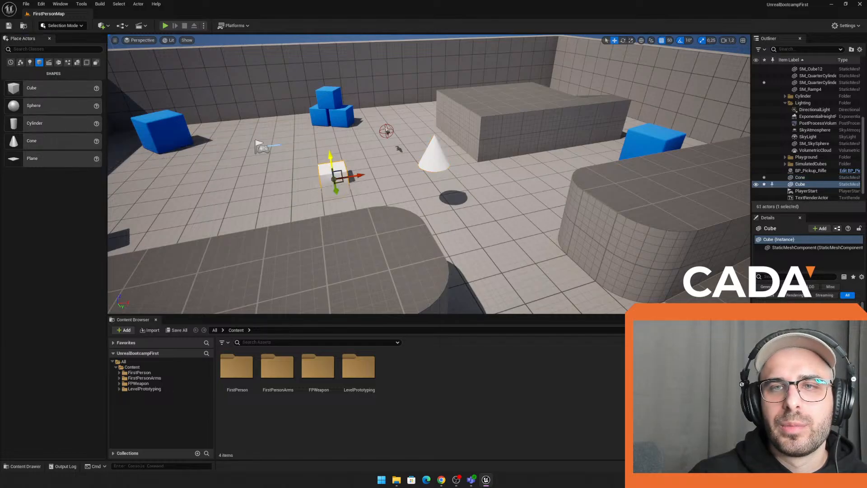
# Step: Show the Lights and Cinematic categories in Place Actors, and lower the white cube onto the floor
pyautogui.click(30, 62)
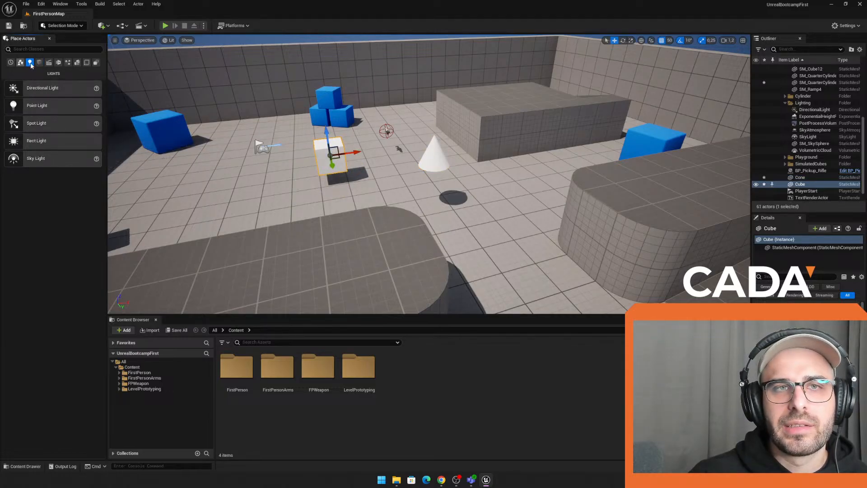
pyautogui.click(49, 63)
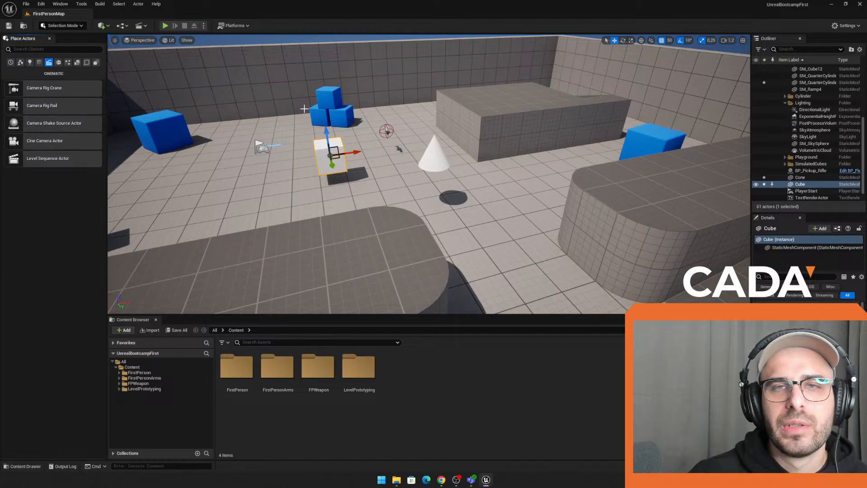
pyautogui.moveTo(305, 109); pyautogui.dragTo(315, 160, button='right')
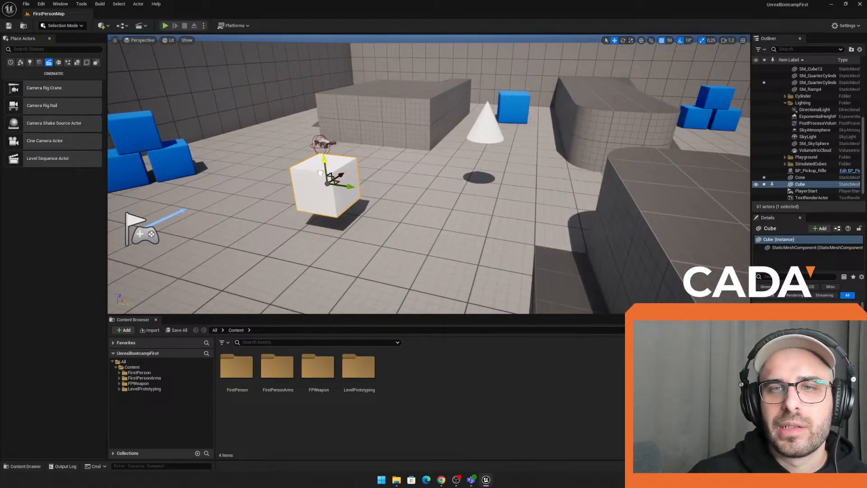
pyautogui.moveTo(320, 173); pyautogui.dragTo(365, 211)
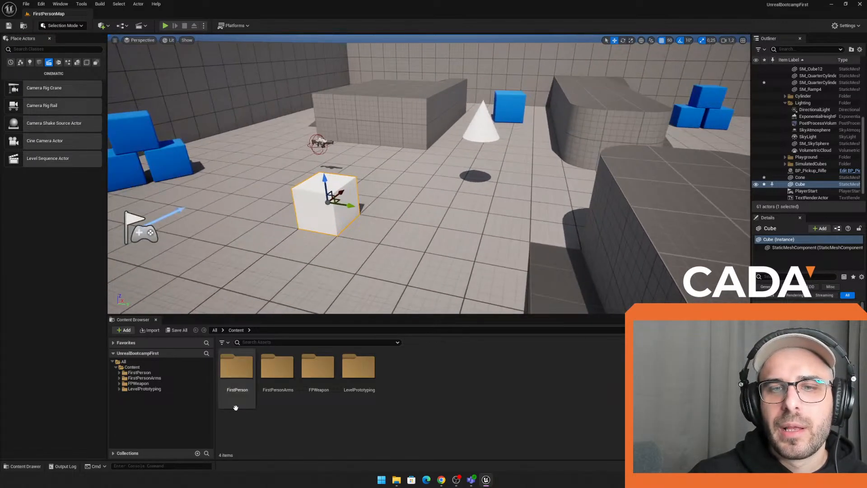
# Step: Enlarge the Content Browser and look through the Content, FirstPerson and FirstPersonArms folders, returning to the All root
pyautogui.moveTo(329, 315); pyautogui.dragTo(329, 228)
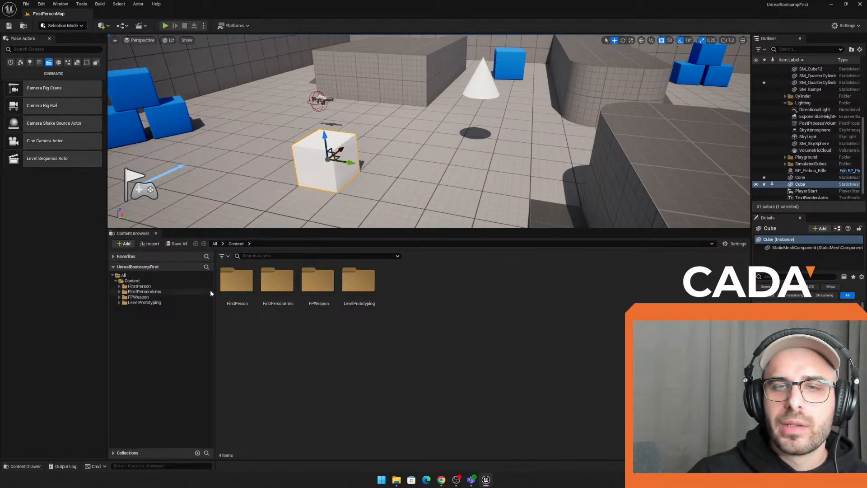
pyautogui.click(123, 276)
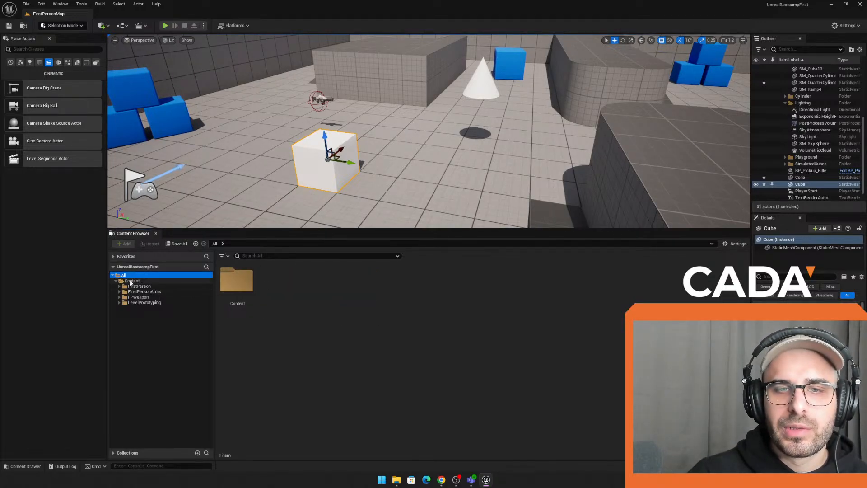
pyautogui.click(131, 281)
pyautogui.click(140, 286)
pyautogui.click(155, 292)
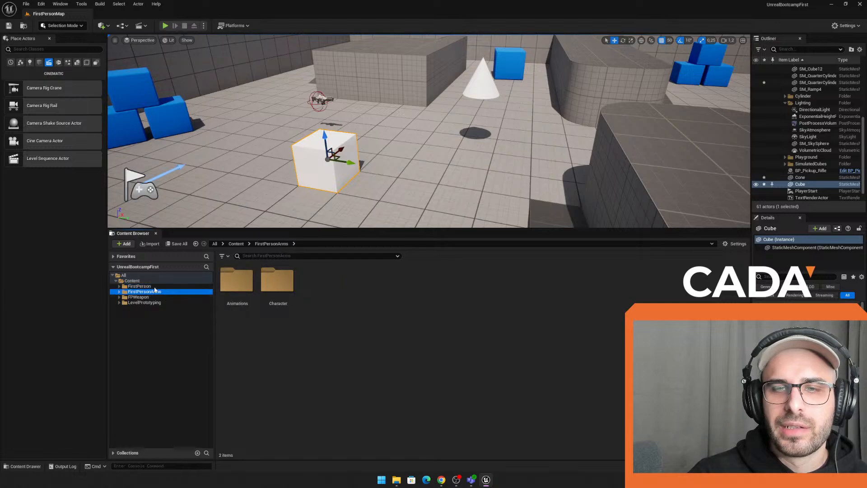
pyautogui.click(140, 287)
pyautogui.click(132, 281)
pyautogui.click(128, 275)
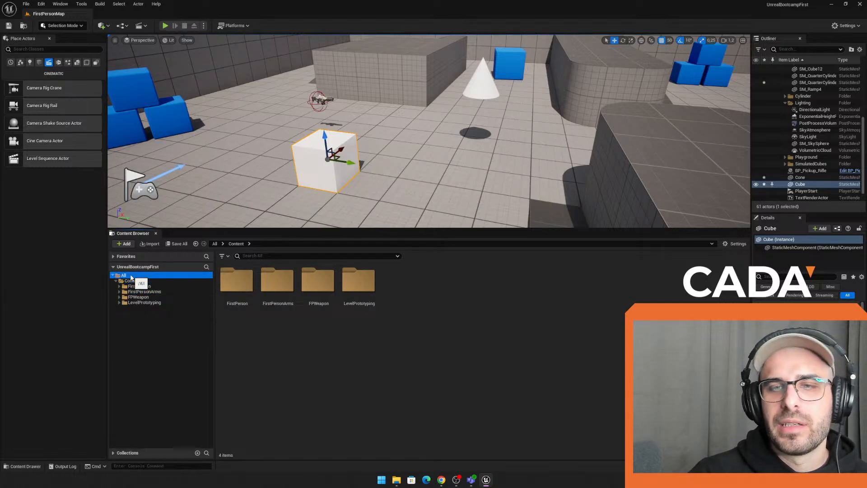
pyautogui.click(374, 277)
# Step: Shift the white cube across the floor near the player start, working from the opposite side of the level
pyautogui.moveTo(425, 153); pyautogui.dragTo(390, 162, button='right')
pyautogui.moveTo(390, 163); pyautogui.dragTo(407, 159)
pyautogui.moveTo(407, 158); pyautogui.dragTo(533, 170, button='right')
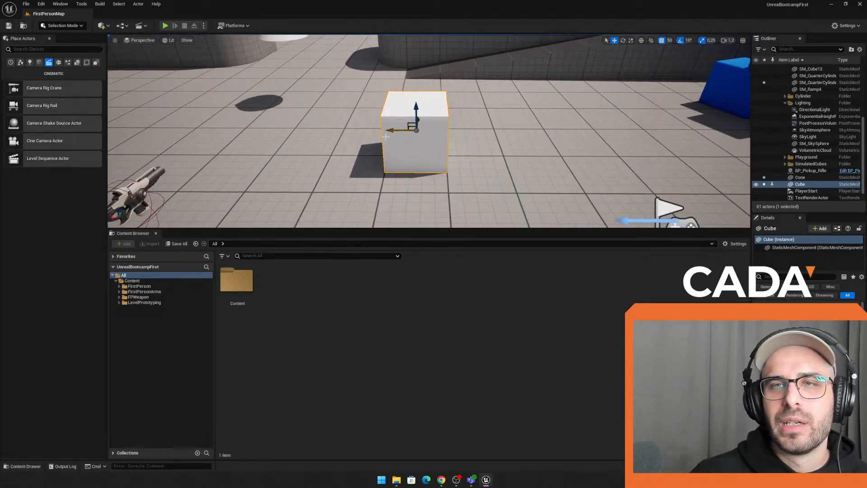
pyautogui.moveTo(398, 130); pyautogui.dragTo(428, 131)
pyautogui.moveTo(428, 130); pyautogui.dragTo(380, 119, button='right')
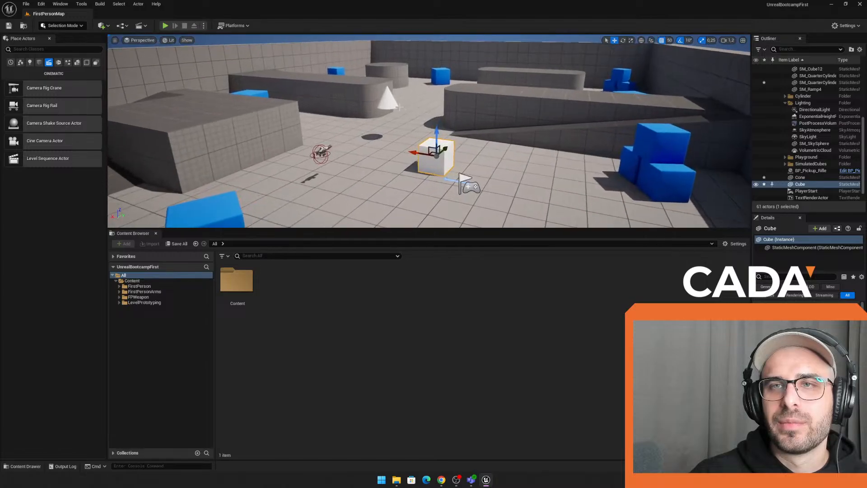
# Step: Scale up the white cone well beyond the cube's size and stand it on the floor beside the cube
pyautogui.click(387, 96)
pyautogui.moveTo(387, 75); pyautogui.dragTo(376, 122)
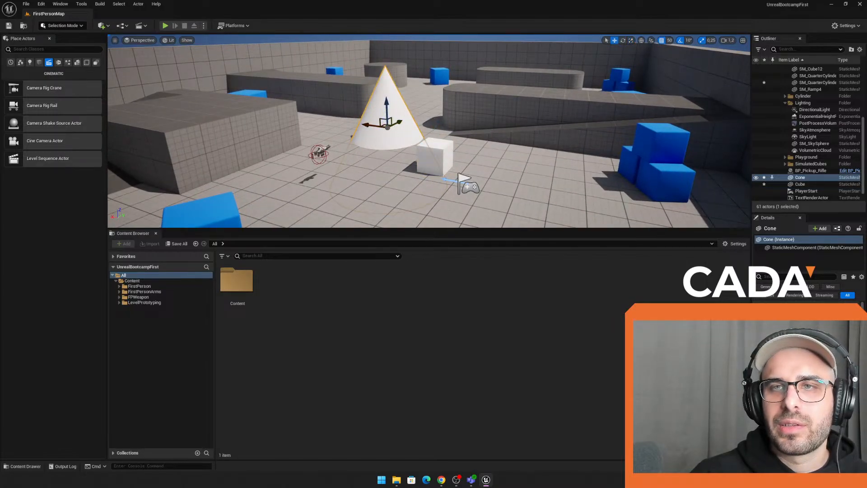
pyautogui.moveTo(392, 116); pyautogui.dragTo(389, 114, button='right')
pyautogui.moveTo(389, 113); pyautogui.dragTo(382, 60)
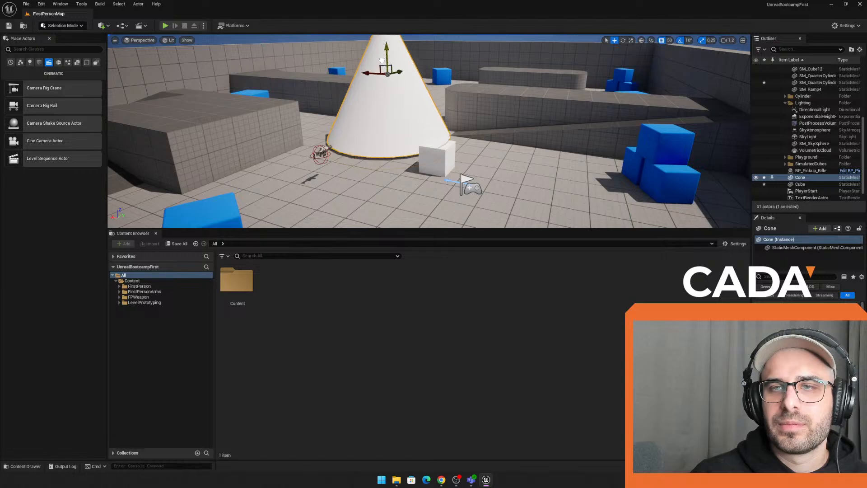
# Step: Start a playtest, pick up the rifle and fire it near the enlarged cone and white cube
pyautogui.click(166, 26)
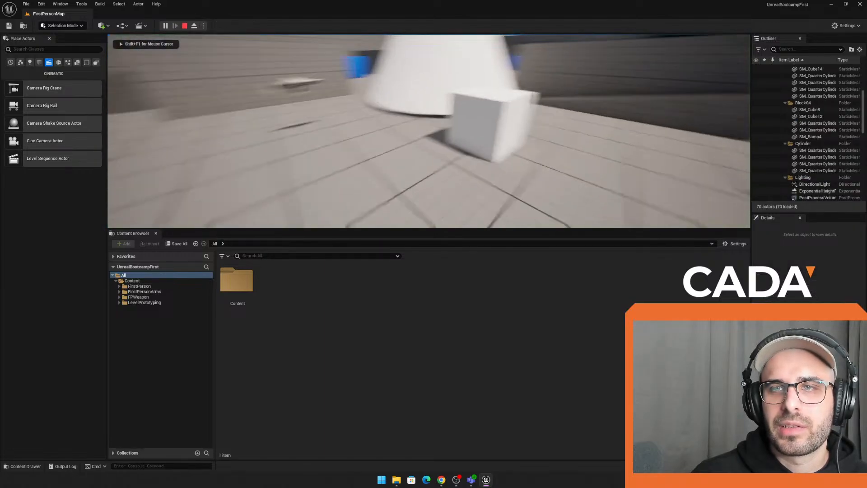
pyautogui.press('s')
pyautogui.press('w')
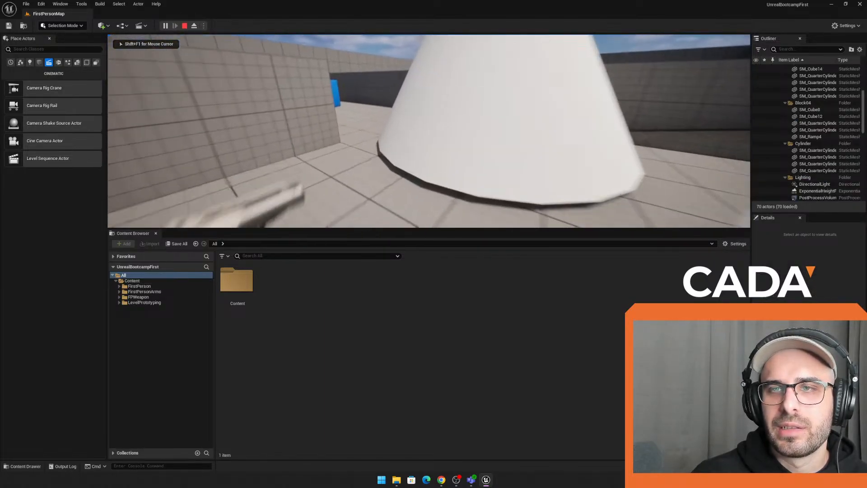
pyautogui.press('s')
pyautogui.click(429, 131)
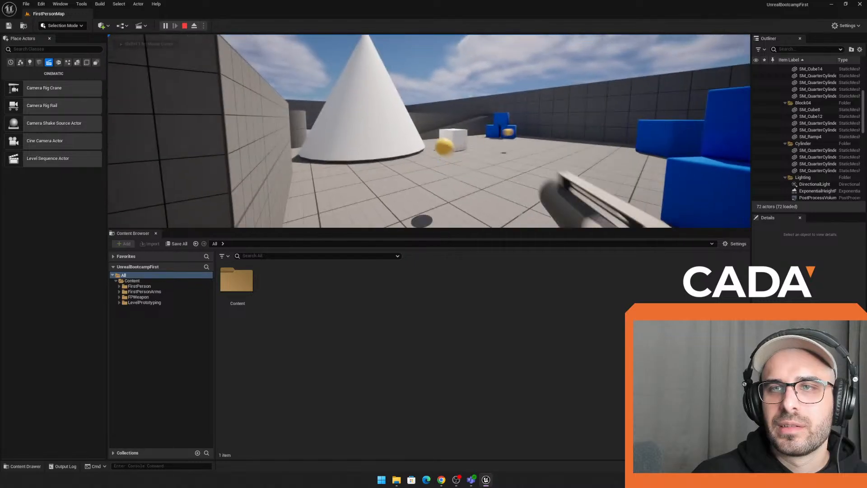
pyautogui.click(429, 131)
# Step: Move through the level past the cone and cube and over the grey blocks, and end the playtest
pyautogui.press('w')
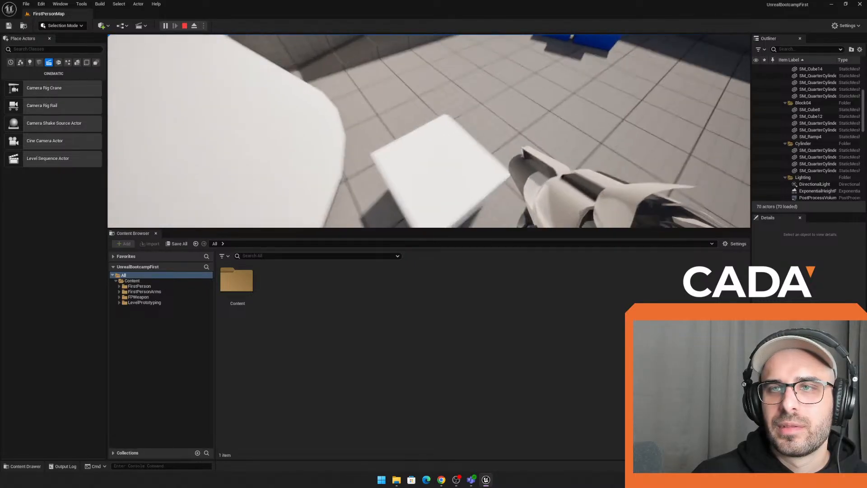
pyautogui.press('w')
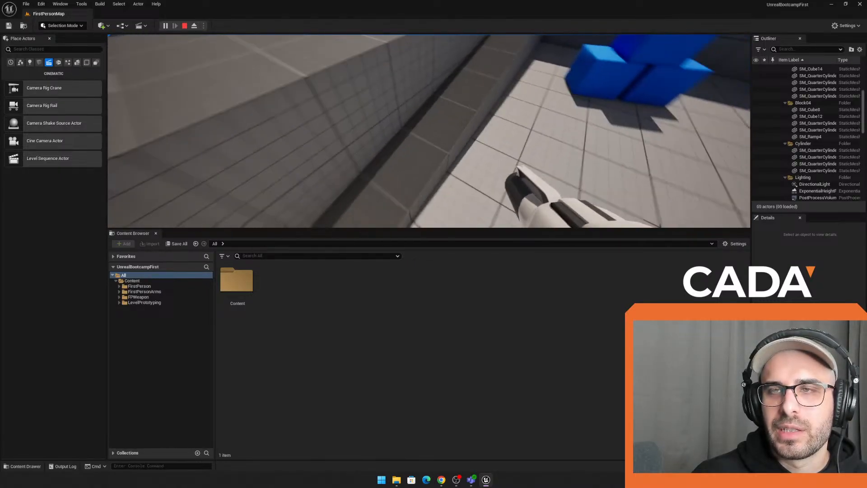
pyautogui.press('w')
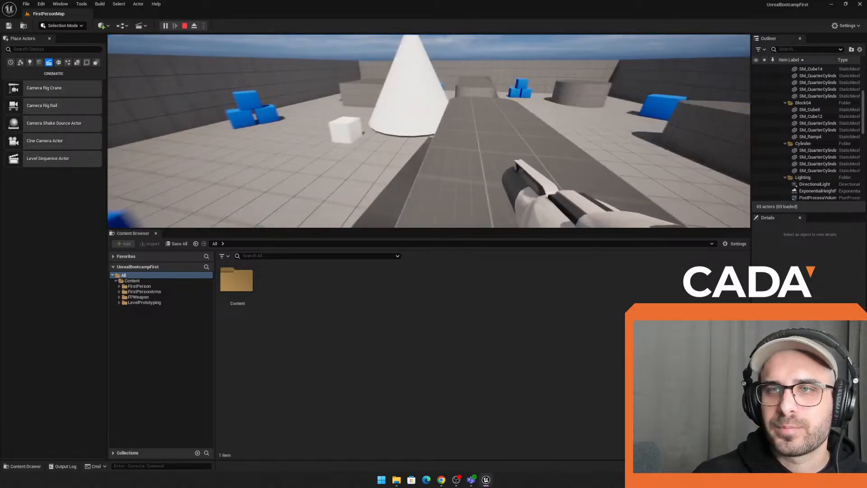
pyautogui.press('w')
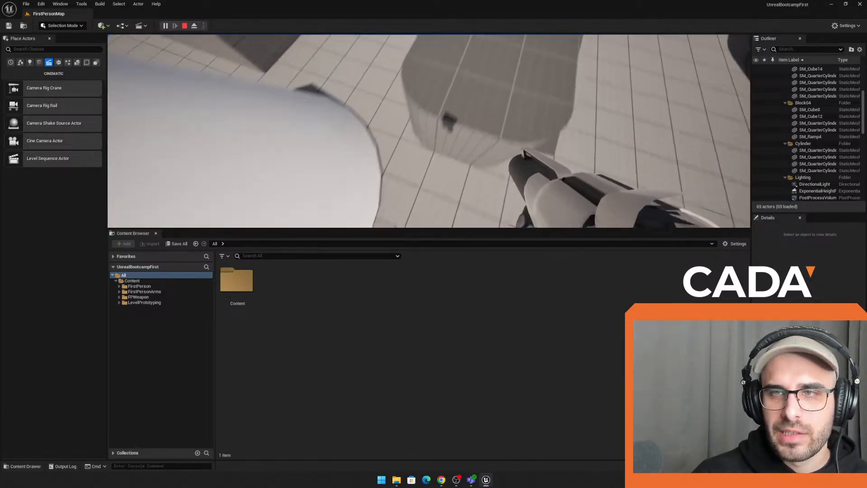
pyautogui.press('w')
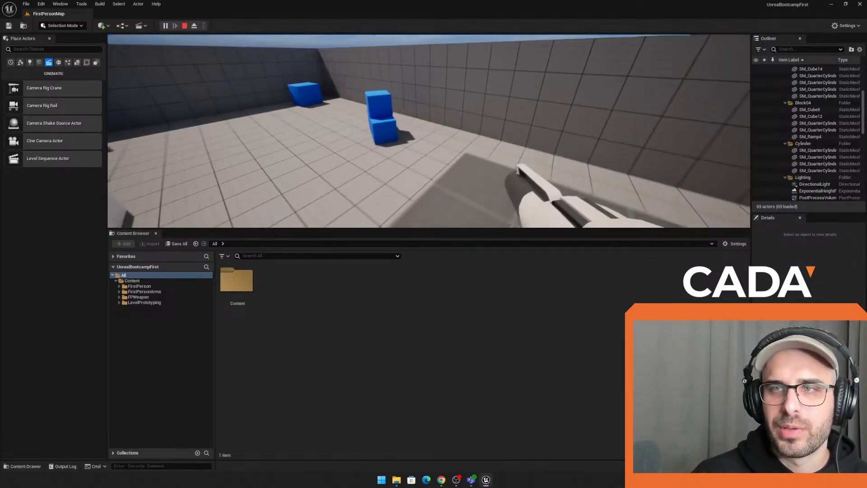
pyautogui.press('Escape')
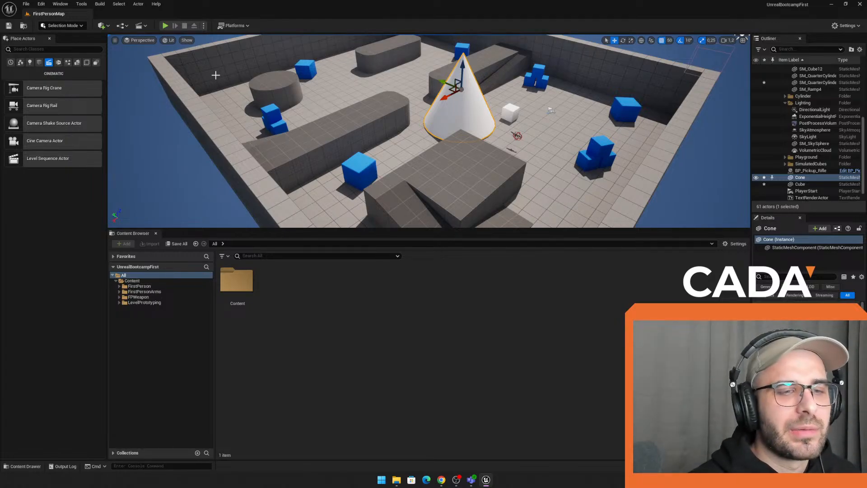
# Step: View the level from above and examine the options for quickly adding content and actors to the project
pyautogui.moveTo(246, 68)
pyautogui.mouseDown(button='right')
pyautogui.moveTo(246, 52)
pyautogui.moveTo(254, 55)
pyautogui.mouseUp(button='right')
pyautogui.press('w')
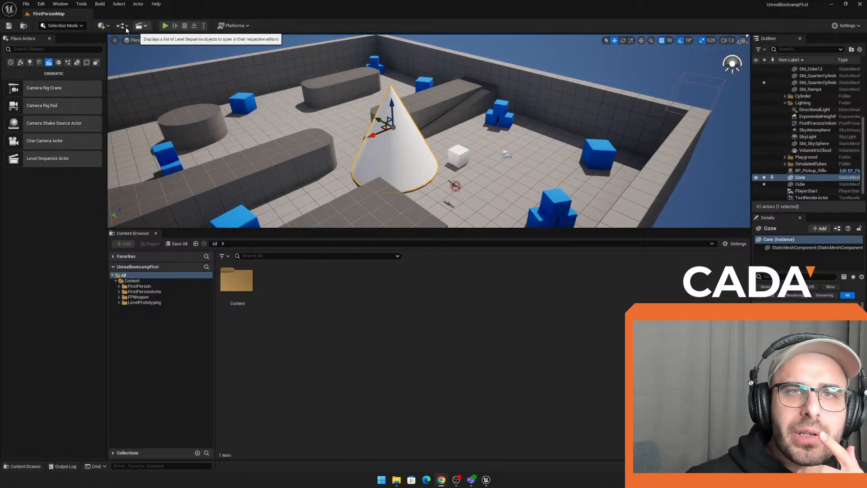
pyautogui.click(108, 25)
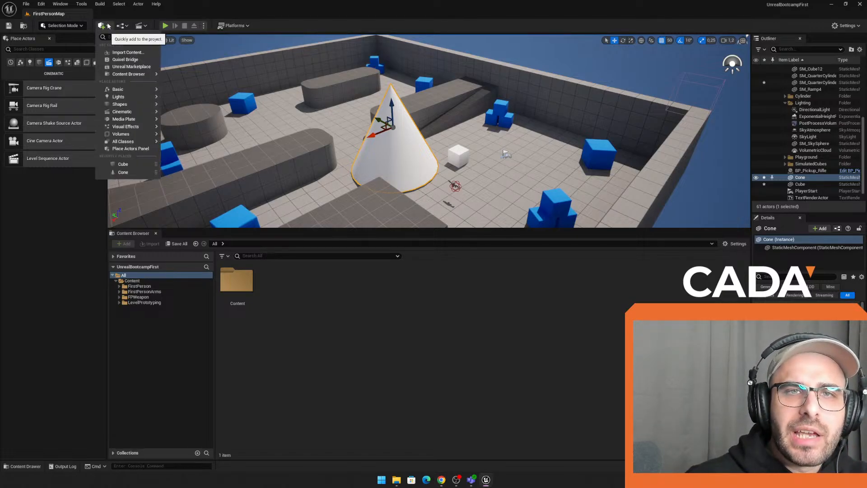
pyautogui.click(109, 26)
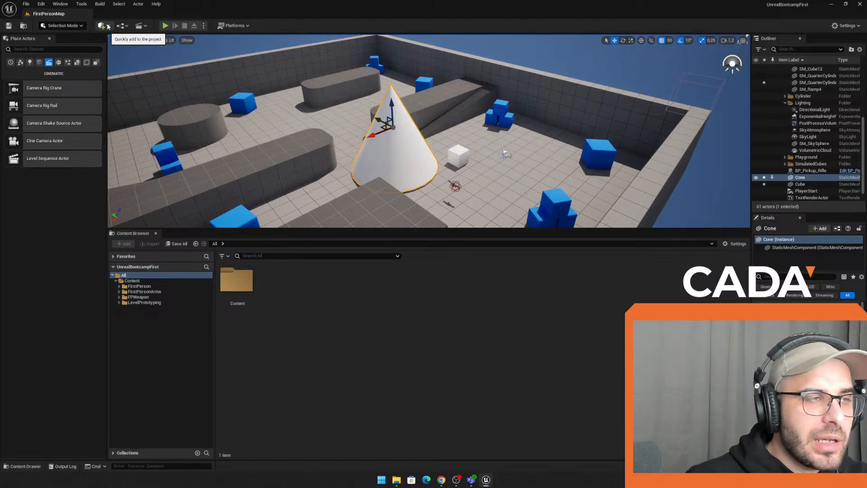
pyautogui.click(108, 27)
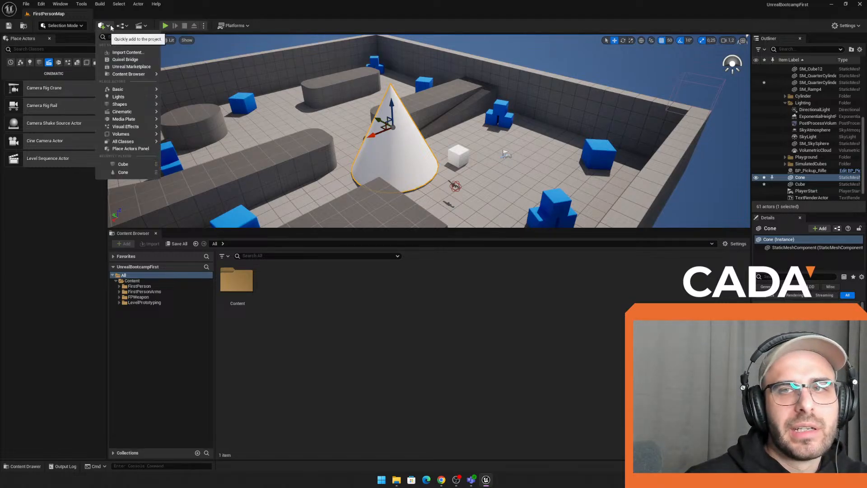
# Step: Maximize the editor window and reduce the Content Browser's height to give the viewport more room
pyautogui.moveTo(470, 232); pyautogui.dragTo(481, 230)
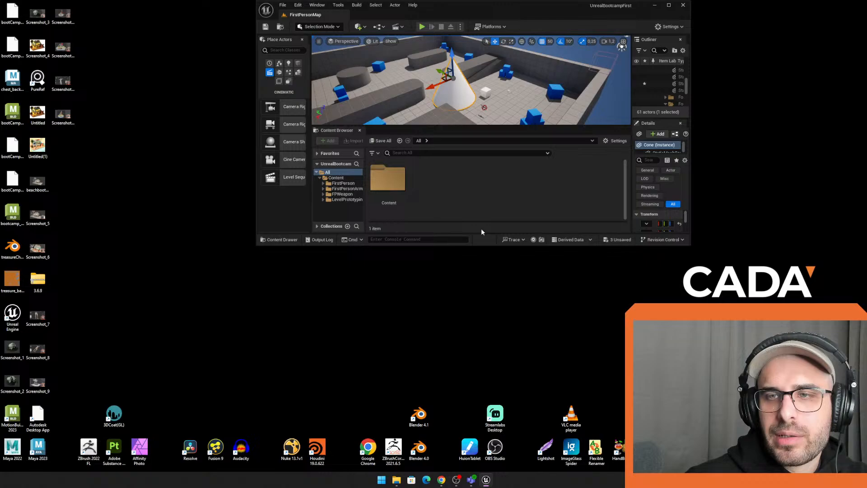
pyautogui.click(669, 5)
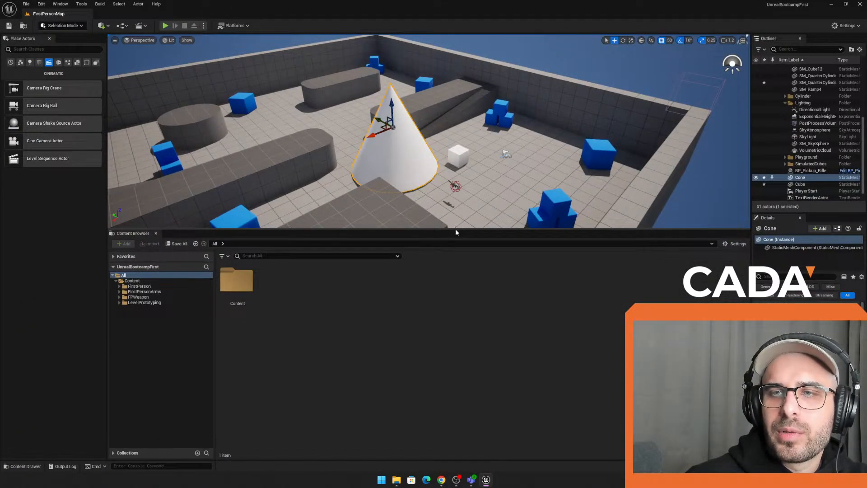
pyautogui.moveTo(457, 228); pyautogui.dragTo(457, 296)
# Step: Open Quixel Bridge, reposition its window over the viewport and skim the collections on its Home page
pyautogui.click(107, 25)
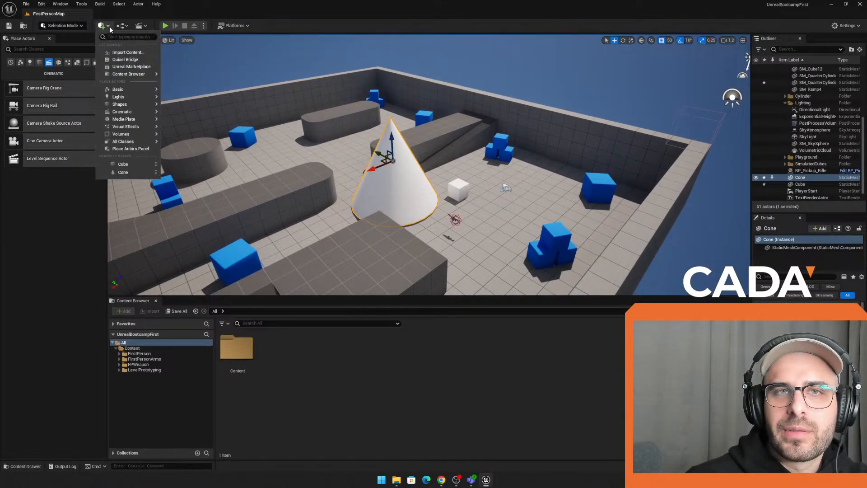
pyautogui.click(126, 59)
pyautogui.moveTo(281, 76); pyautogui.dragTo(258, 60)
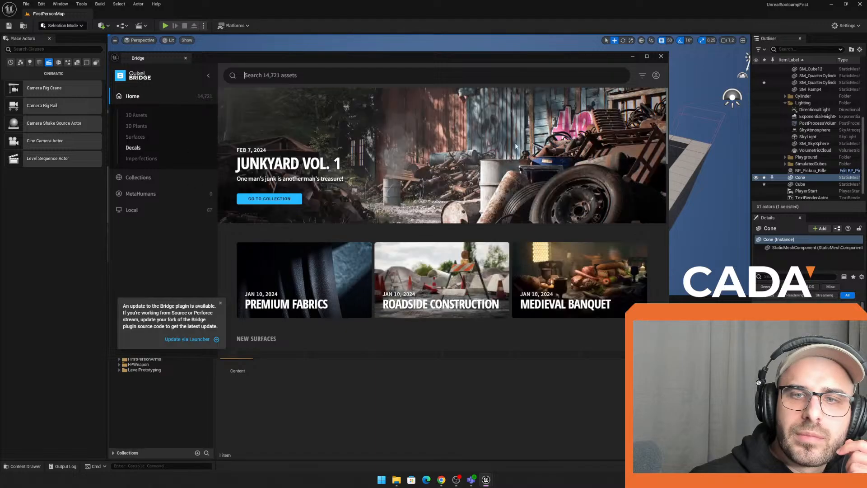
pyautogui.scroll(-5, 449, 159)
pyautogui.scroll(5, 447, 162)
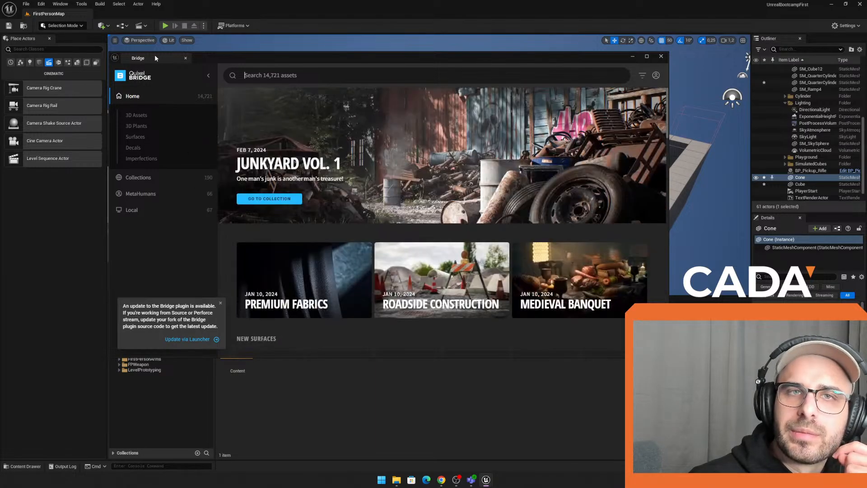
# Step: Bring the ArtStation page for the "indoors" artwork into view, widen the browser window and examine both interior concept images
pyautogui.click(107, 27)
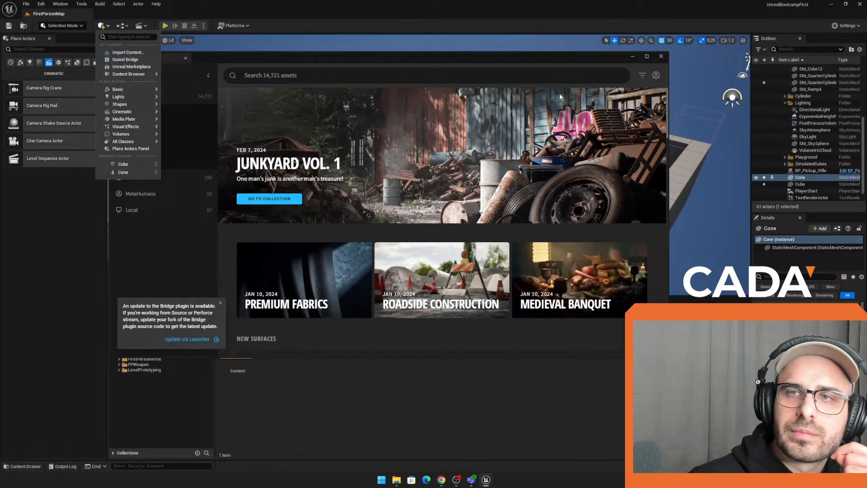
pyautogui.click(561, 65)
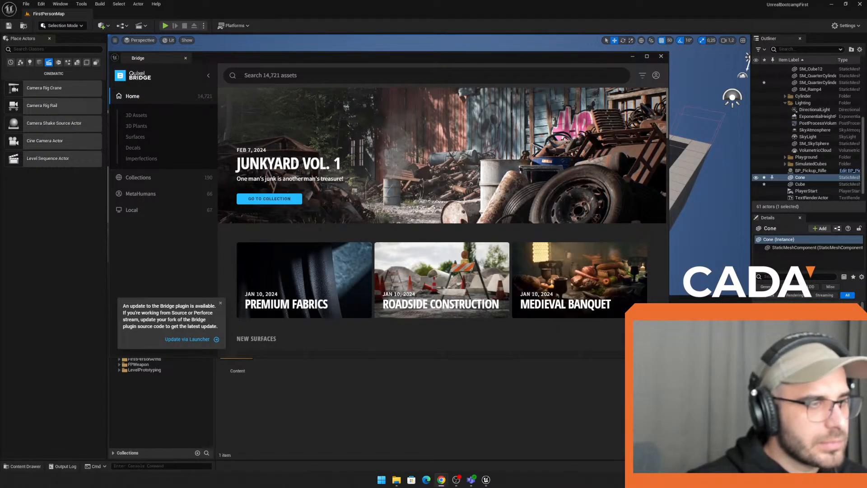
pyautogui.moveTo(0, 47); pyautogui.dragTo(367, 47)
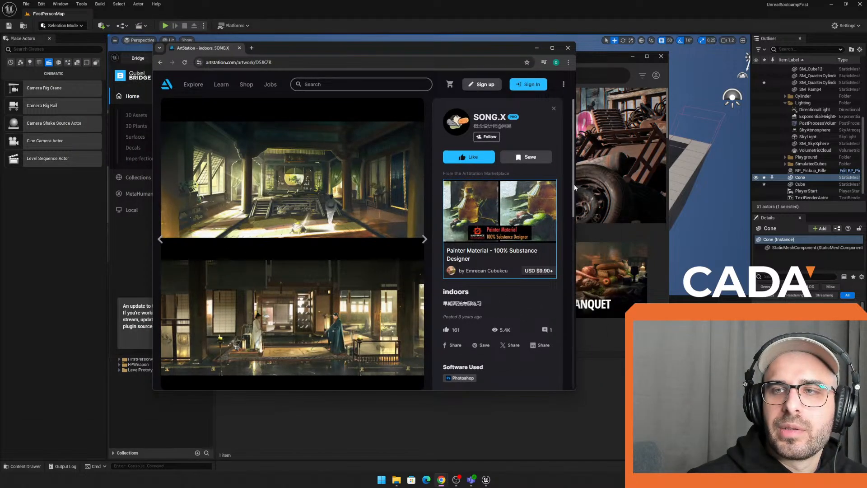
pyautogui.moveTo(574, 190); pyautogui.dragTo(743, 189)
pyautogui.scroll(-1, 425, 184)
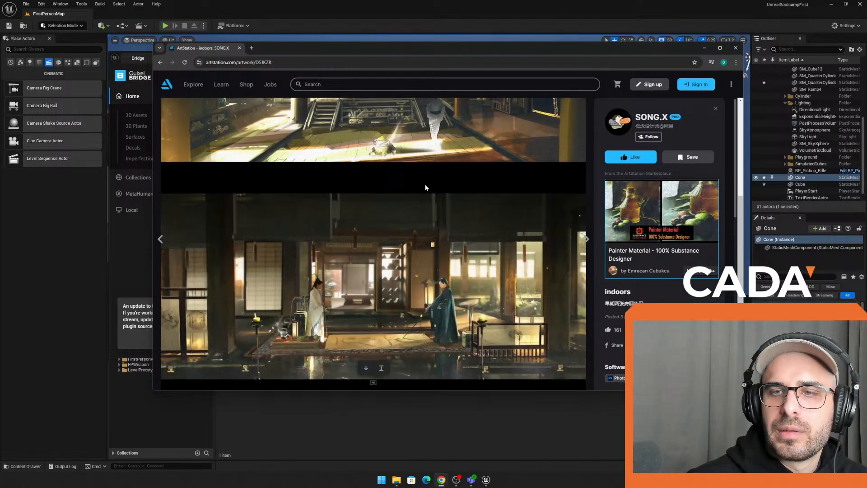
pyautogui.scroll(3, 425, 183)
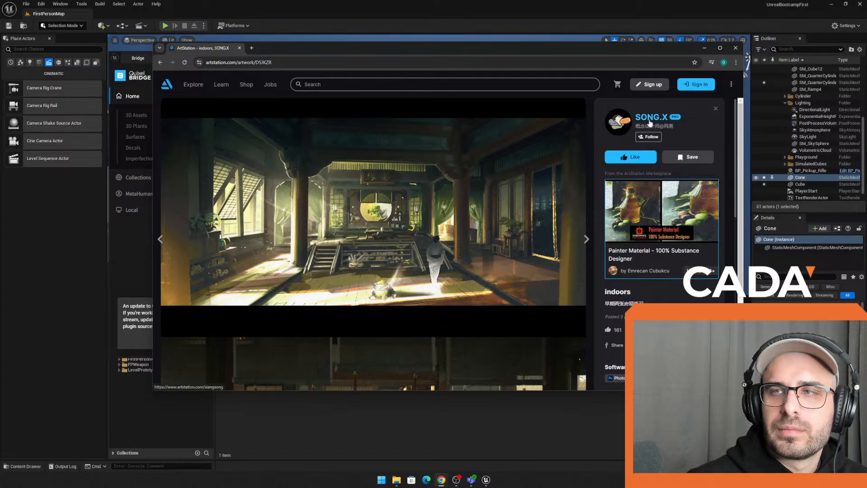
pyautogui.moveTo(505, 50); pyautogui.dragTo(0, 118)
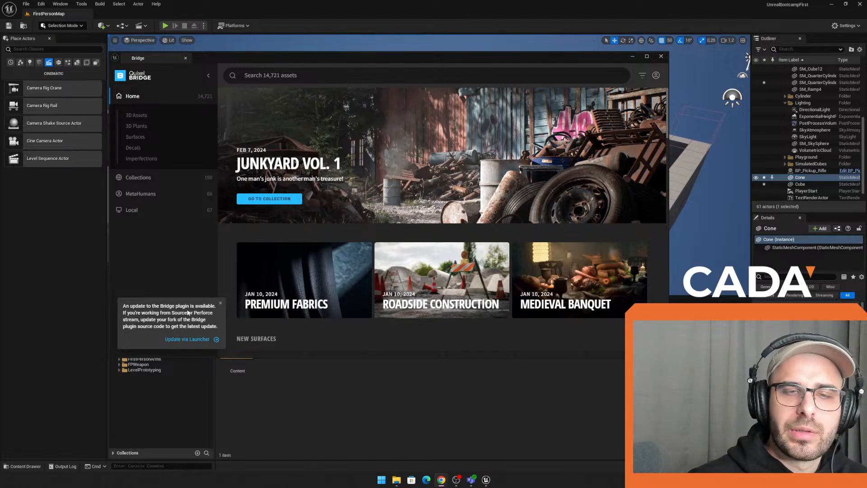
# Step: Reposition the Bridge window and view the stream's concept image in the Discord 3d-bootcamp channel
pyautogui.moveTo(407, 58); pyautogui.dragTo(510, 70)
pyautogui.moveTo(486, 480)
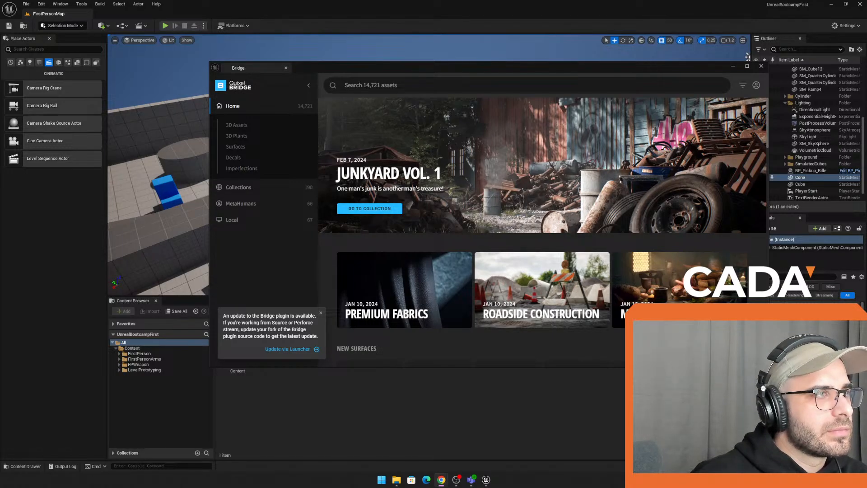
pyautogui.moveTo(315, 0); pyautogui.dragTo(315, 0)
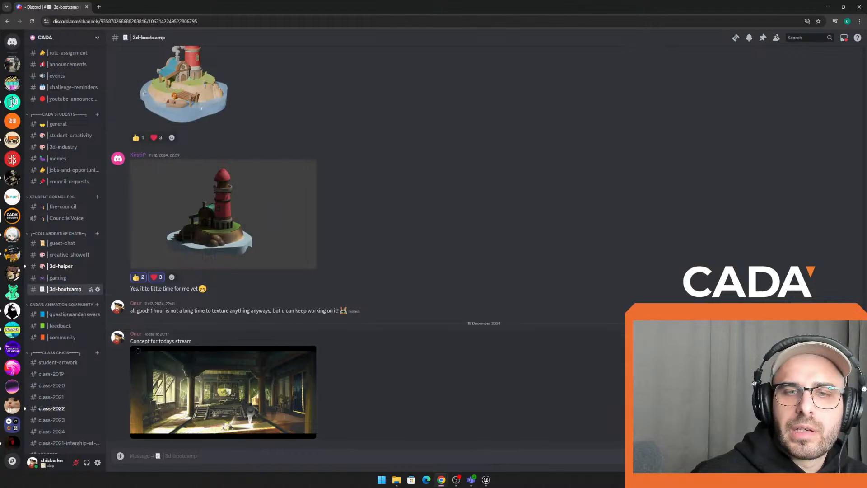
pyautogui.moveTo(517, 2); pyautogui.dragTo(388, 0)
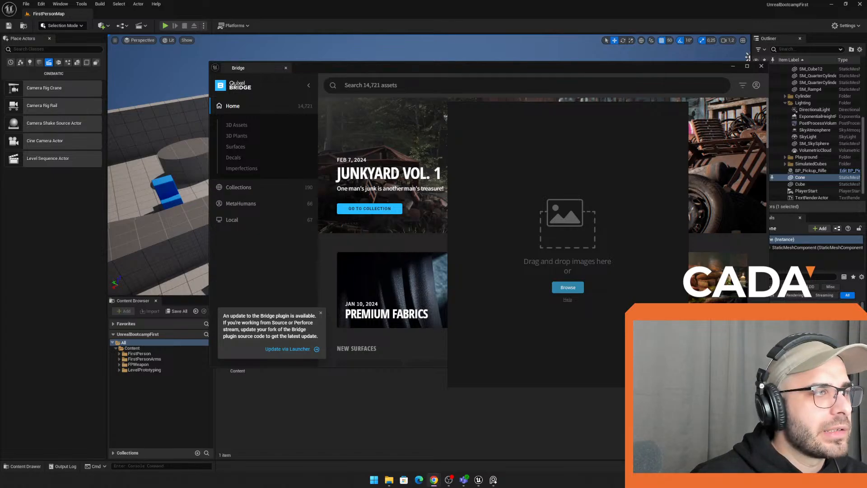
# Step: Load the interior concept image in PureRef, fit the board window around it over the Content Browser, and move Bridge off the viewport
pyautogui.moveTo(578, 159); pyautogui.dragTo(0, 140, button='right')
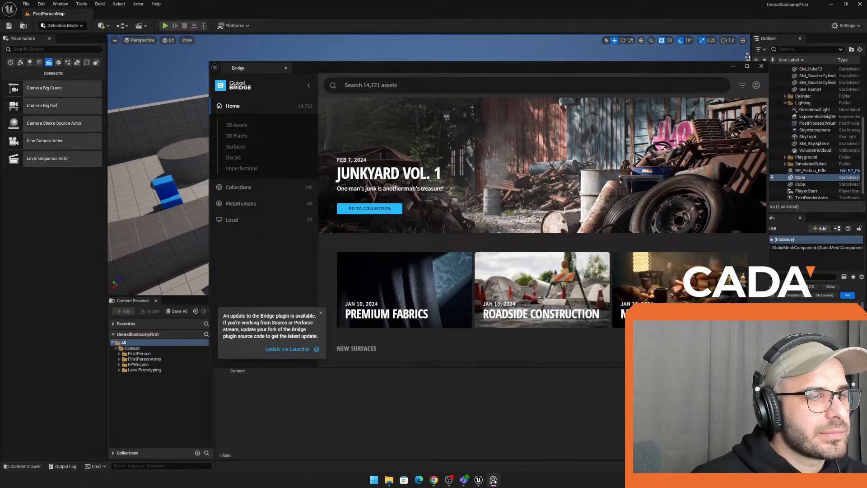
pyautogui.moveTo(0, 86); pyautogui.dragTo(370, 289, button='right')
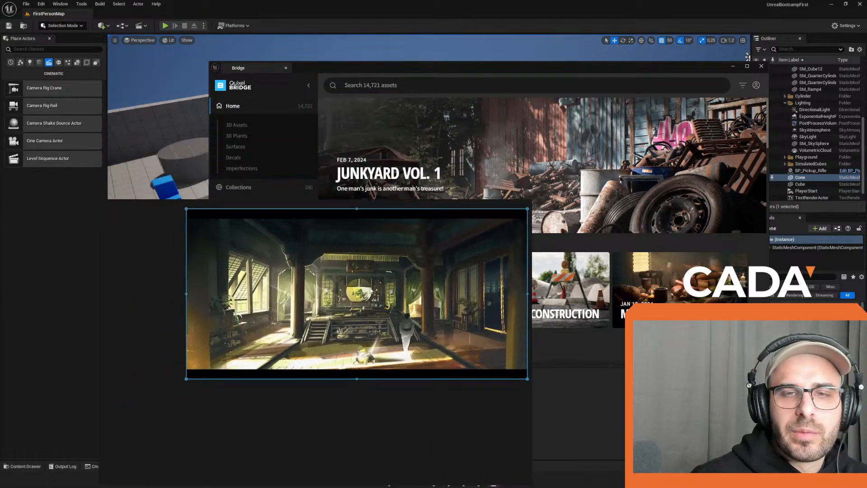
pyautogui.moveTo(99, 283); pyautogui.dragTo(185, 287)
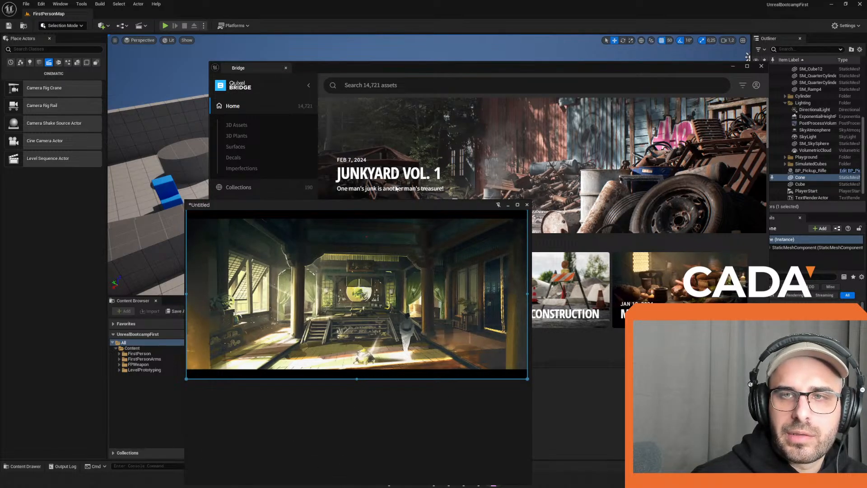
pyautogui.moveTo(399, 271); pyautogui.dragTo(340, 140, button='right')
pyautogui.moveTo(347, 351); pyautogui.dragTo(334, 249)
pyautogui.moveTo(318, 171); pyautogui.dragTo(167, 397, button='right')
pyautogui.moveTo(699, 66); pyautogui.dragTo(0, 80)
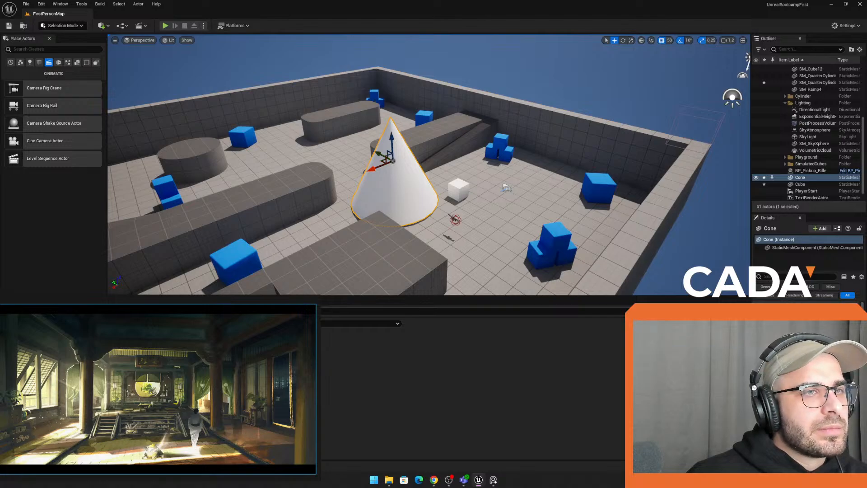
# Step: Make the viewport slightly taller against the Content Browser and frame the whole walled level from above
pyautogui.moveTo(474, 143); pyautogui.dragTo(429, 143, button='right')
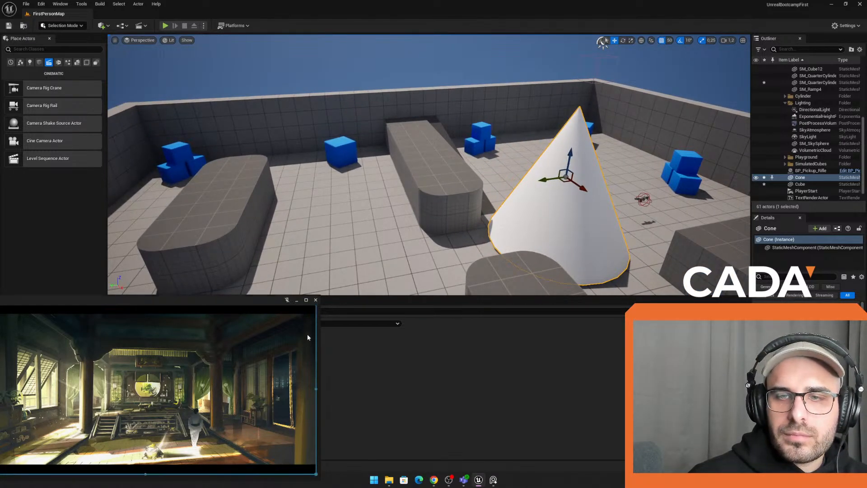
pyautogui.moveTo(449, 296); pyautogui.dragTo(449, 301)
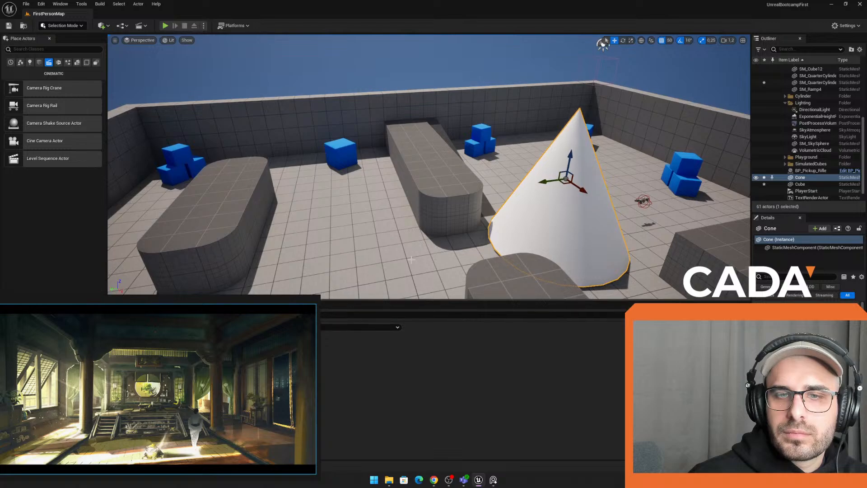
pyautogui.moveTo(454, 203); pyautogui.dragTo(522, 197, button='right')
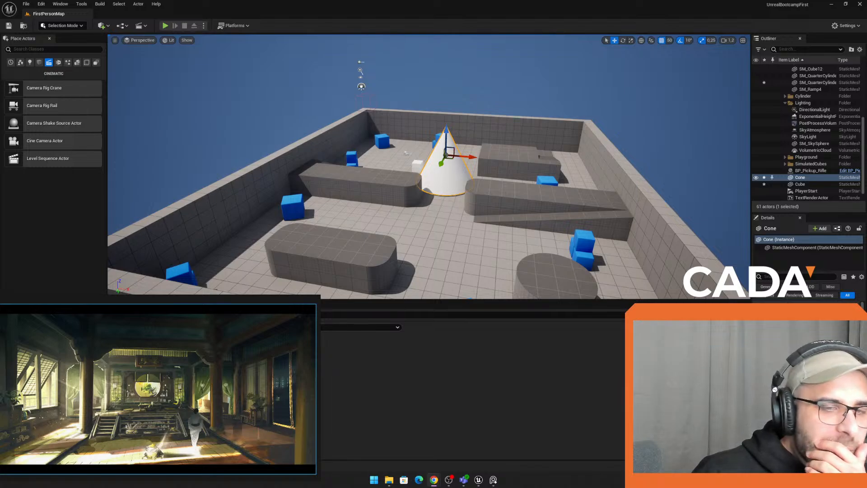
# Step: Move the PureRef board over the viewport, enlarge its window and zoom the concept image to fill it
pyautogui.moveTo(229, 299); pyautogui.dragTo(389, 84)
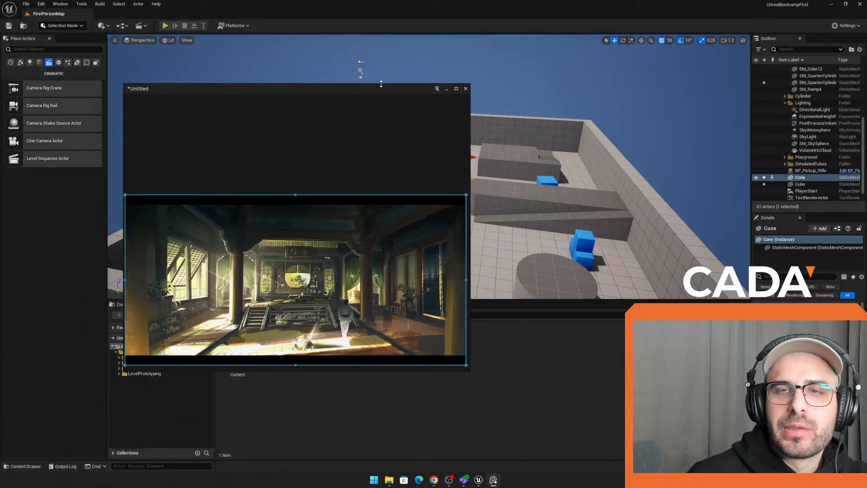
pyautogui.moveTo(470, 164); pyautogui.dragTo(667, 149)
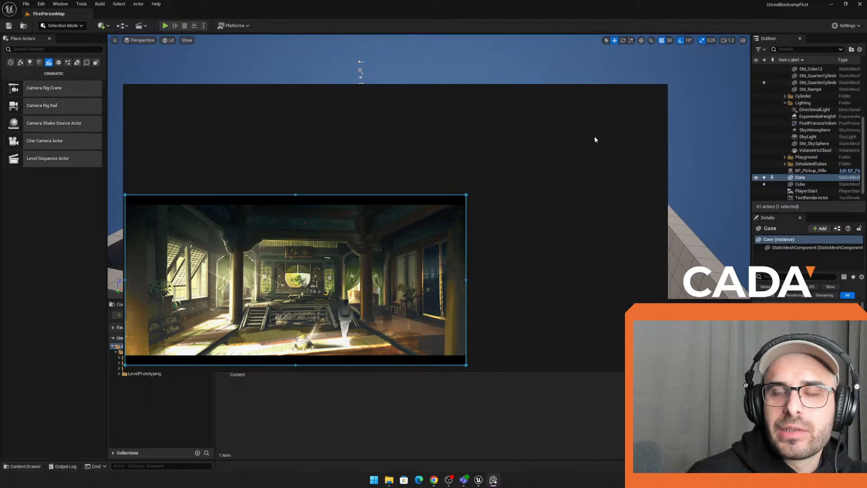
pyautogui.moveTo(395, 247); pyautogui.dragTo(408, 217, button='right')
pyautogui.scroll(3, 408, 219)
pyautogui.moveTo(425, 234); pyautogui.dragTo(567, 139, button='middle')
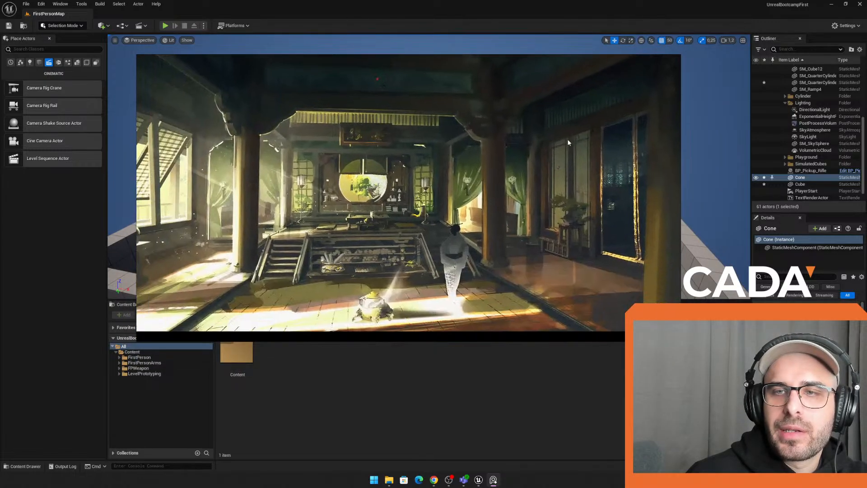
# Step: Examine the composition of the interior concept image, including its columns, windows, stairs and raised platform
pyautogui.scroll(-2, 568, 138)
pyautogui.moveTo(514, 159)
pyautogui.mouseDown(button='middle')
pyautogui.moveTo(484, 201)
pyautogui.moveTo(508, 166)
pyautogui.mouseUp(button='middle')
pyautogui.scroll(2, 494, 186)
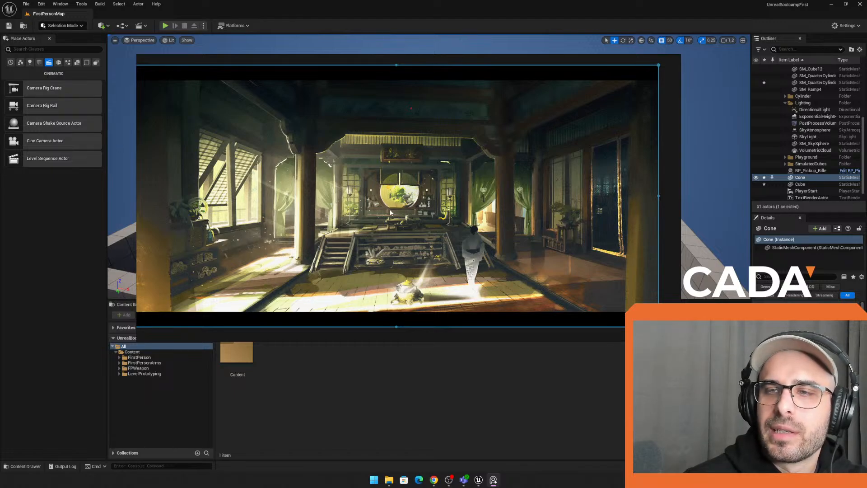
pyautogui.scroll(-1, 429, 189)
pyautogui.scroll(2, 430, 191)
pyautogui.scroll(-1, 438, 199)
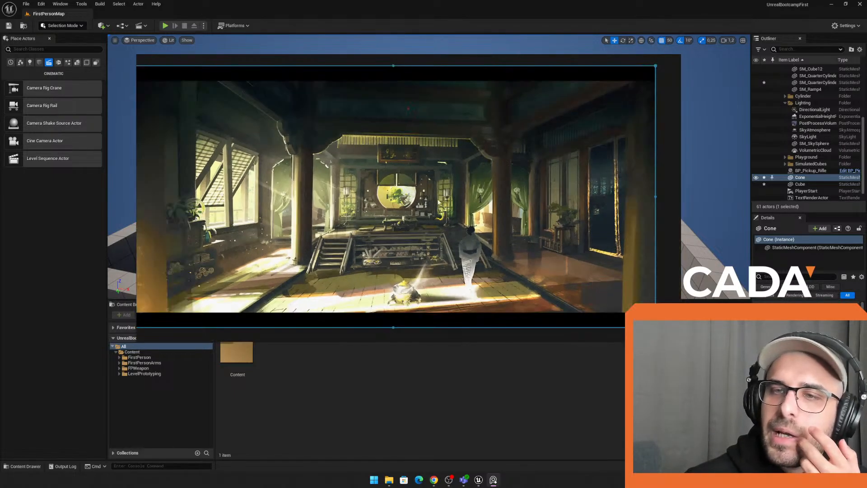
pyautogui.moveTo(440, 203); pyautogui.dragTo(462, 203, button='right')
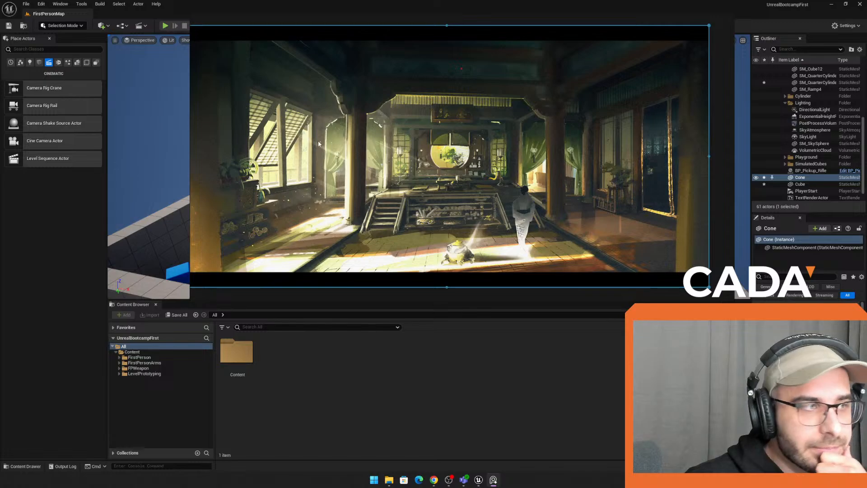
pyautogui.scroll(-2, 402, 122)
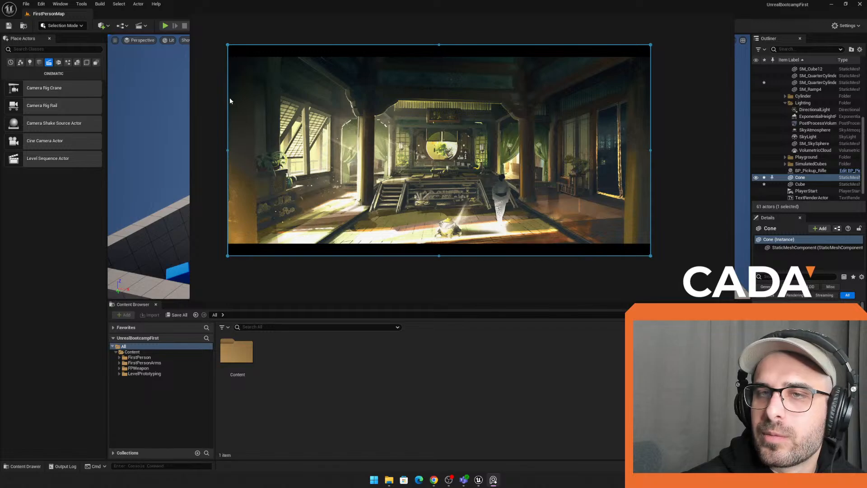
# Step: Return the PureRef board to the area over the Content Browser and trim its window around the image, leaving the viewport free
pyautogui.moveTo(595, 158); pyautogui.dragTo(549, 145, button='right')
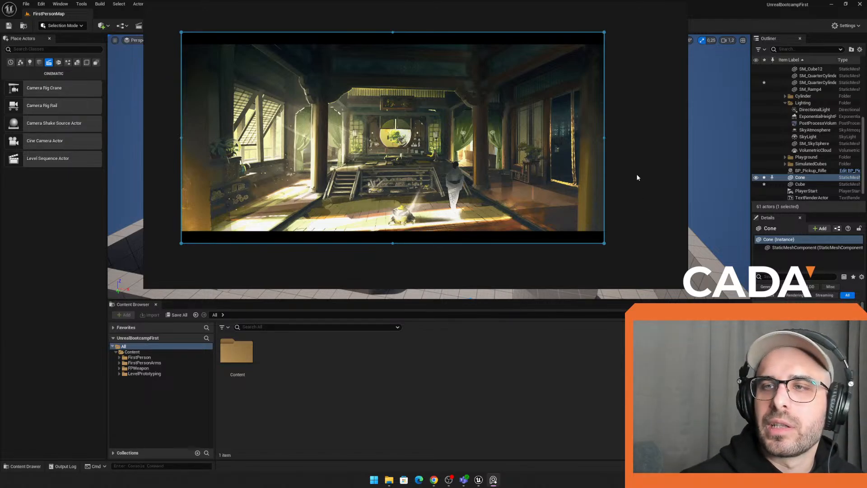
pyautogui.moveTo(636, 174); pyautogui.dragTo(456, 420, button='right')
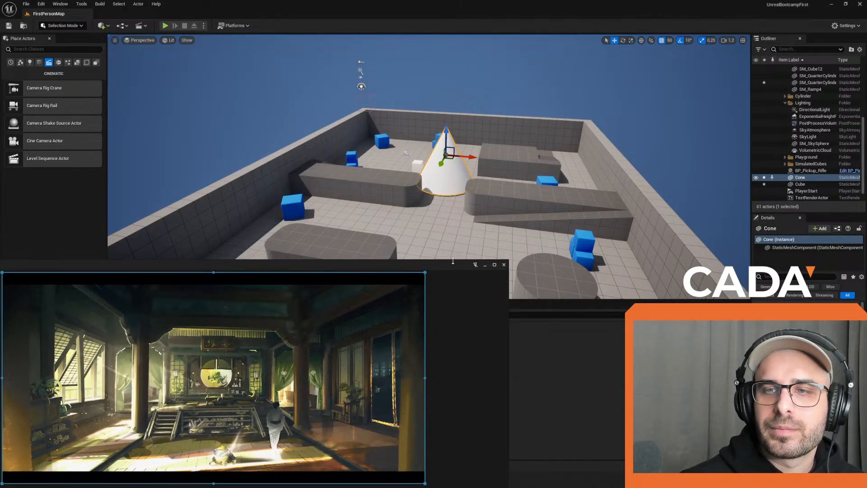
pyautogui.moveTo(508, 337); pyautogui.dragTo(420, 334)
pyautogui.moveTo(353, 312); pyautogui.dragTo(358, 322, button='right')
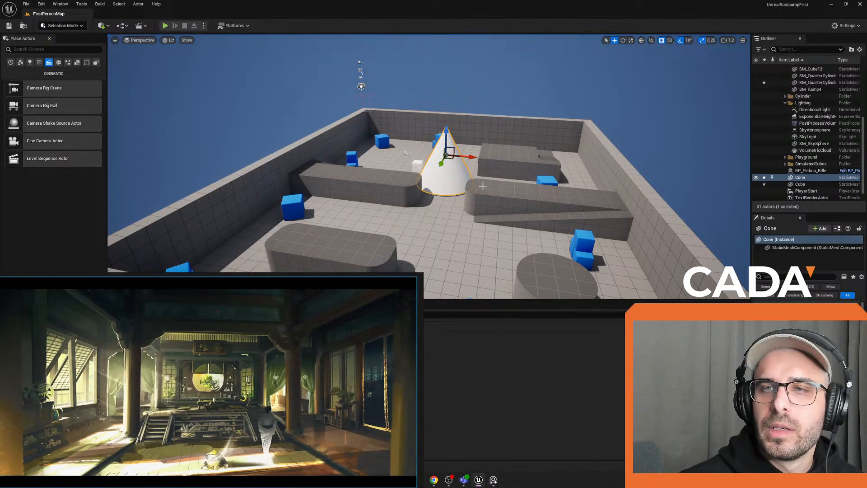
# Step: Delete the long grey block SM_Cube8 from the Block04 group beside the cone
pyautogui.rightClick(482, 212)
pyautogui.moveTo(477, 215); pyautogui.dragTo(555, 236, button='right')
pyautogui.click(430, 174)
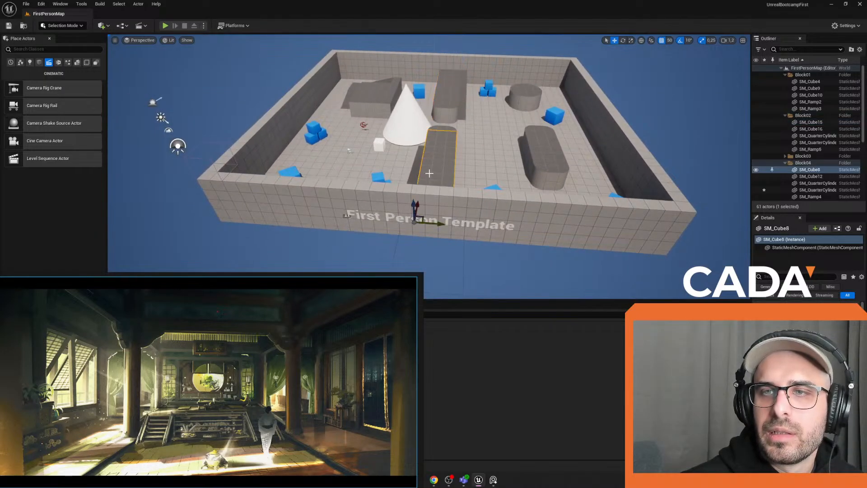
pyautogui.moveTo(430, 174); pyautogui.dragTo(452, 149, button='right')
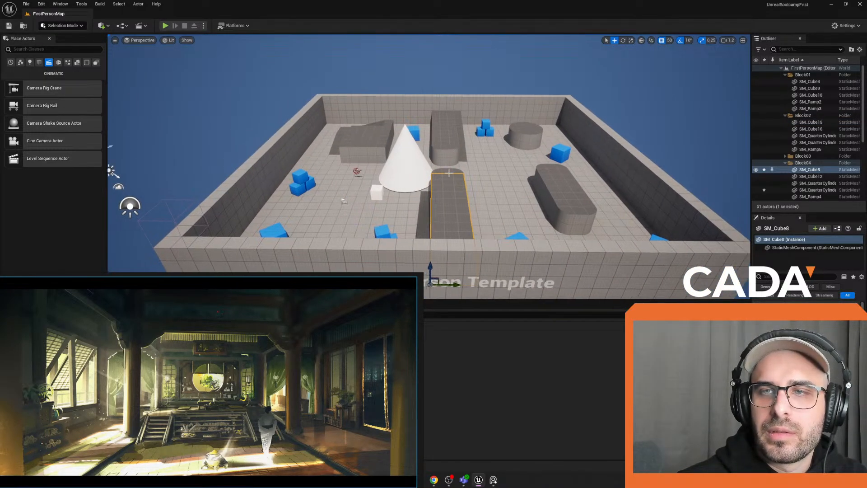
pyautogui.press('Delete')
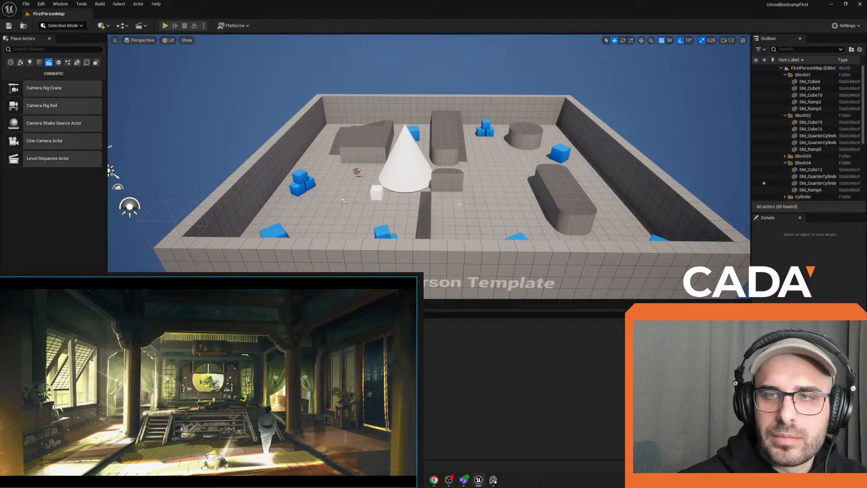
# Step: Delete the remaining cube and quarter cylinders of Block04, plus SM_Cube16 and SM_Cube15 from the Block02 group
pyautogui.click(450, 151)
pyautogui.click(438, 180)
pyautogui.press('Delete')
pyautogui.click(457, 180)
pyautogui.press('Delete')
pyautogui.click(447, 156)
pyautogui.press('Delete')
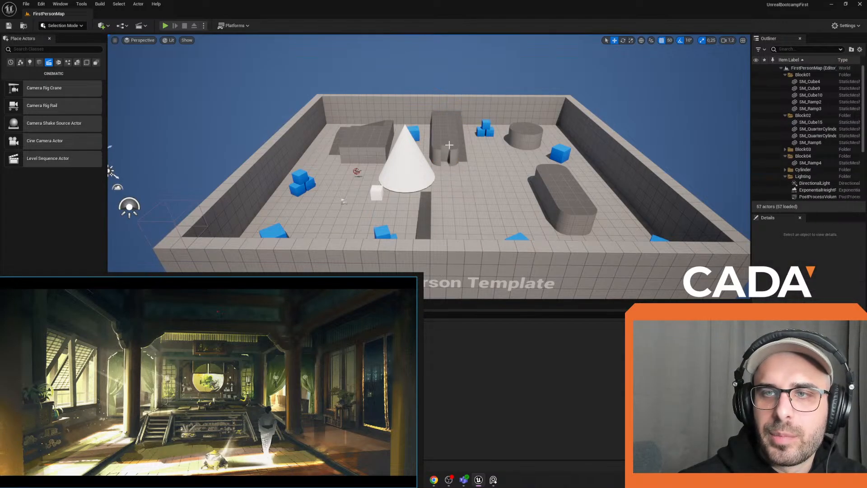
pyautogui.click(448, 146)
pyautogui.moveTo(448, 145); pyautogui.dragTo(467, 187, button='right')
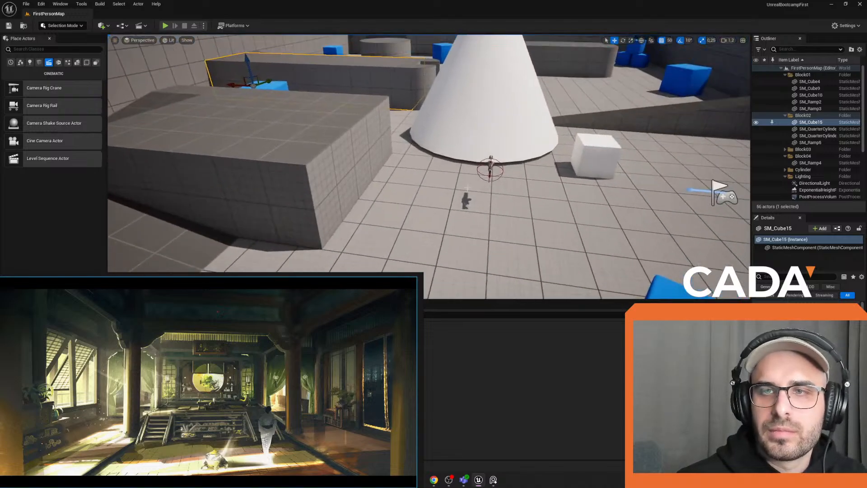
pyautogui.press('Delete')
# Step: Select the large grey block SM_Cube4 near the cone and set the position grid snap size to 100
pyautogui.click(361, 161)
pyautogui.moveTo(377, 164)
pyautogui.mouseDown(button='right')
pyautogui.moveTo(389, 162)
pyautogui.moveTo(377, 151)
pyautogui.mouseUp(button='right')
pyautogui.moveTo(426, 174); pyautogui.dragTo(427, 165, button='right')
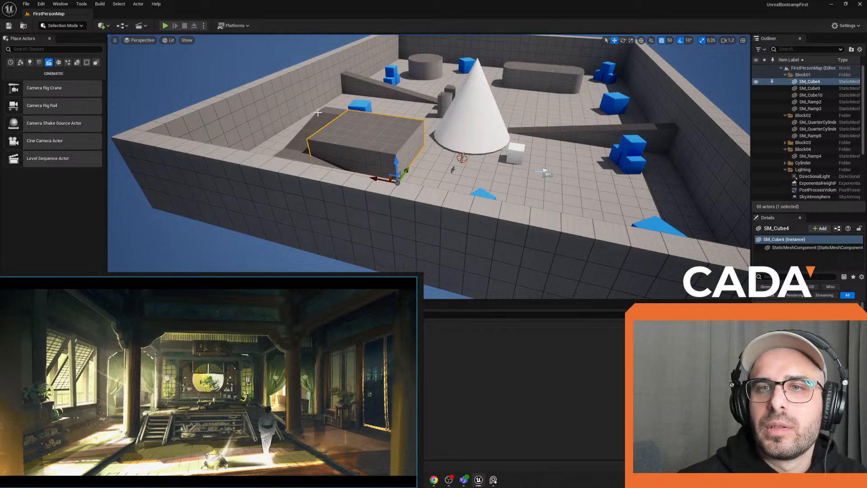
pyautogui.moveTo(375, 179)
pyautogui.mouseDown()
pyautogui.moveTo(392, 180)
pyautogui.moveTo(382, 175)
pyautogui.mouseUp()
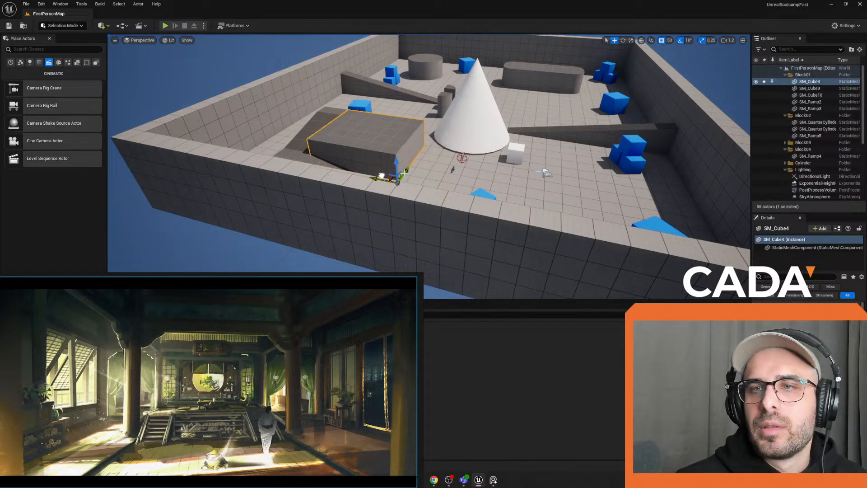
pyautogui.click(661, 40)
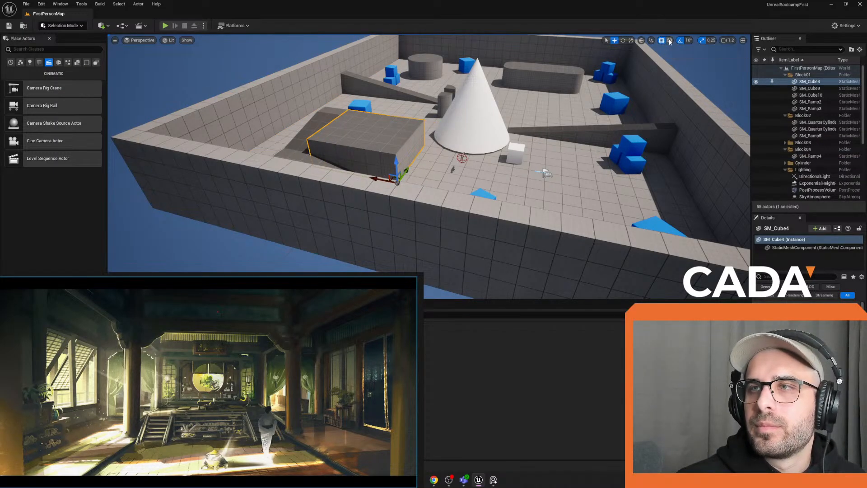
pyautogui.click(669, 39)
pyautogui.click(680, 83)
pyautogui.moveTo(433, 148); pyautogui.dragTo(426, 149, button='right')
pyautogui.press('w')
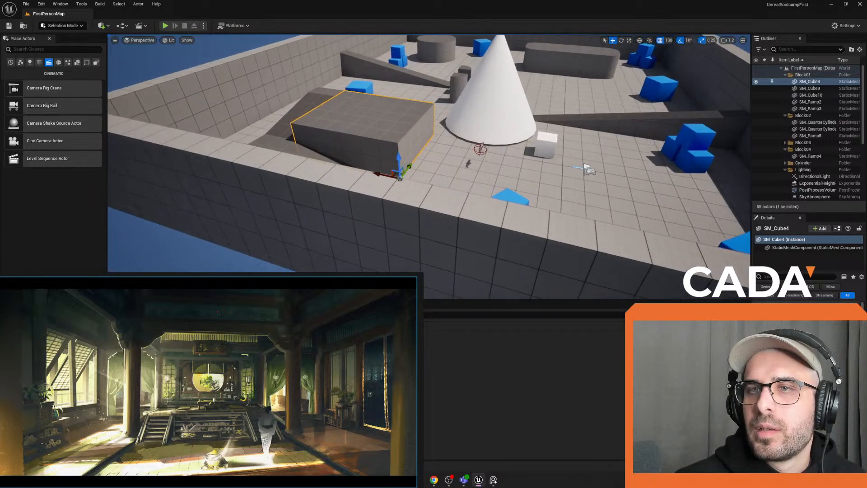
# Step: Undo the latest edits until the deleted SM_Cube15 of the Block02 group is restored, and select the large block SM_Cube4
pyautogui.click(664, 59)
pyautogui.hotkey('ctrl', 'z')
pyautogui.hotkey('ctrl', 'z')
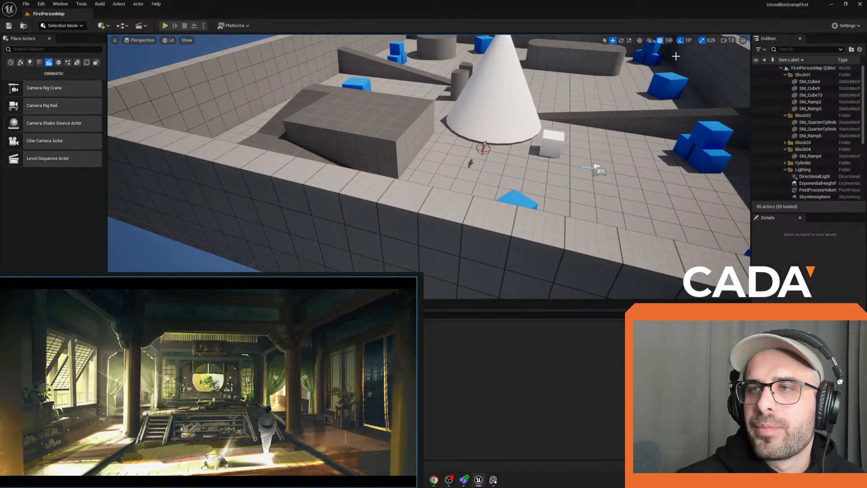
pyautogui.hotkey('ctrl', 'z')
pyautogui.hotkey('ctrl', 'z')
pyautogui.click(357, 140)
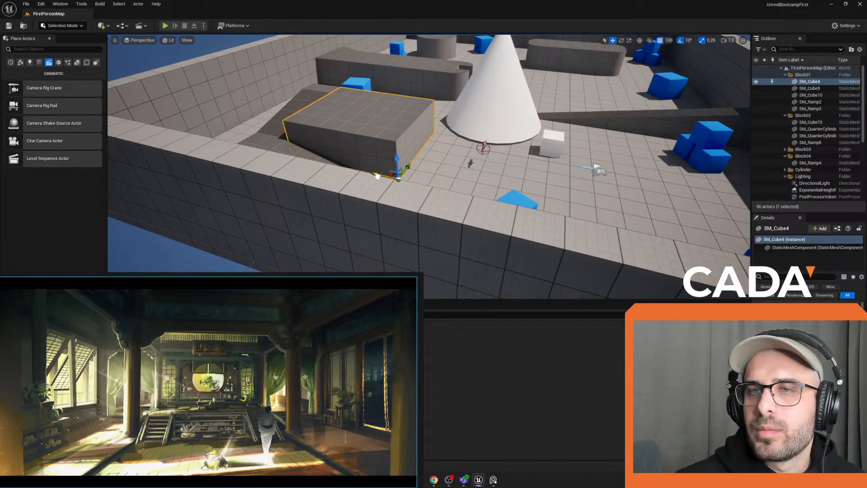
# Step: Try a position grid snap of 50 by shifting SM_Cube4 slightly across the floor, and set the snap size back to 100
pyautogui.press('w')
pyautogui.moveTo(410, 146)
pyautogui.mouseDown(button='right')
pyautogui.moveTo(402, 148)
pyautogui.moveTo(414, 153)
pyautogui.moveTo(410, 146)
pyautogui.mouseUp(button='right')
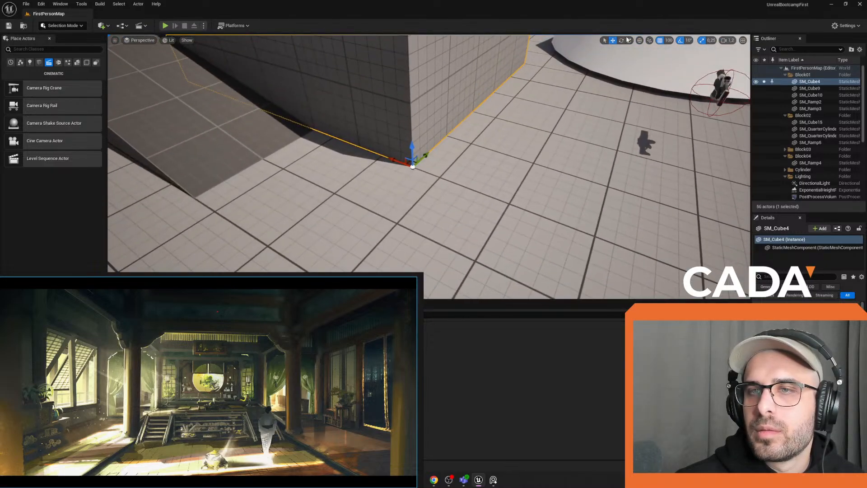
pyautogui.click(664, 41)
pyautogui.click(678, 79)
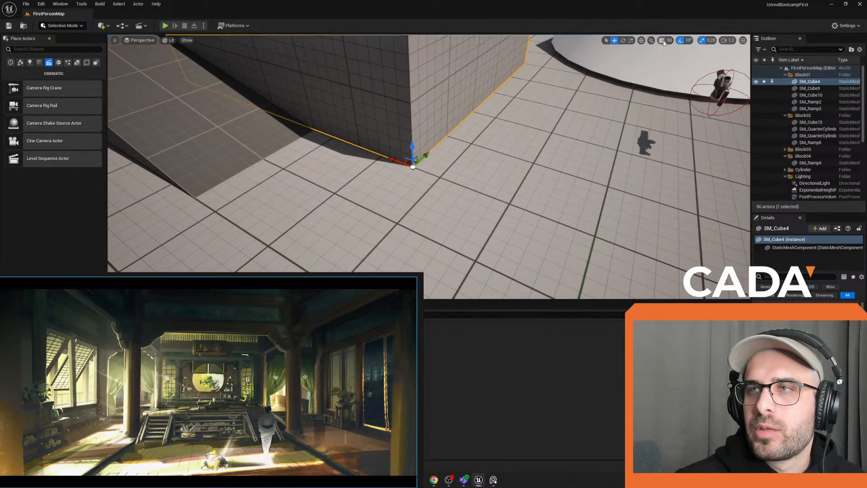
pyautogui.moveTo(382, 159); pyautogui.dragTo(389, 161, button='right')
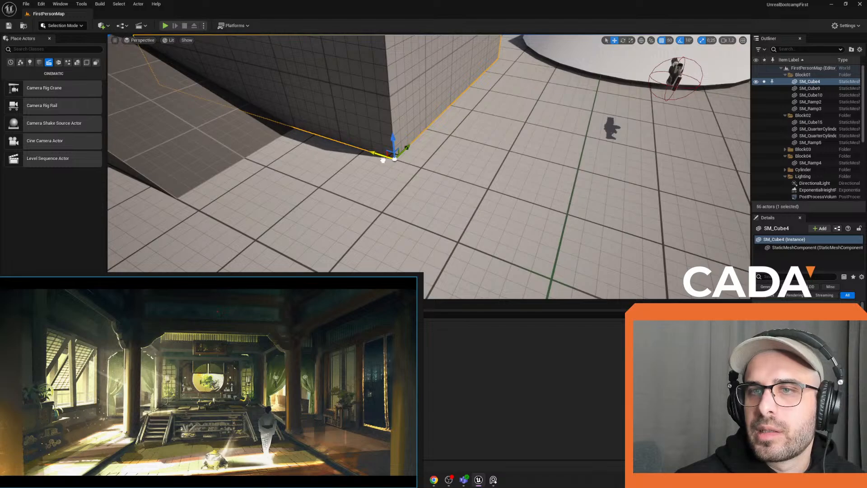
pyautogui.moveTo(383, 160); pyautogui.dragTo(413, 169)
pyautogui.click(670, 41)
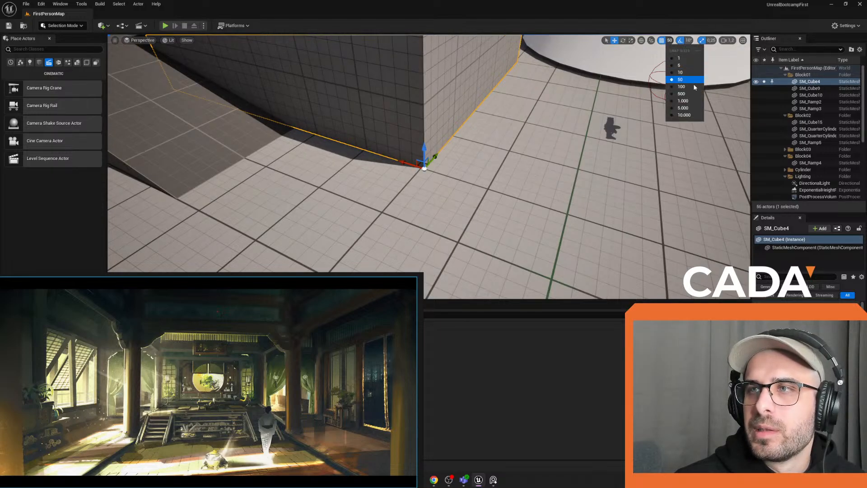
pyautogui.click(694, 86)
# Step: Delete the white cone and the small white cube in the middle of the level
pyautogui.moveTo(677, 113); pyautogui.dragTo(533, 126, button='right')
pyautogui.moveTo(468, 67); pyautogui.dragTo(601, 63, button='right')
pyautogui.click(468, 66)
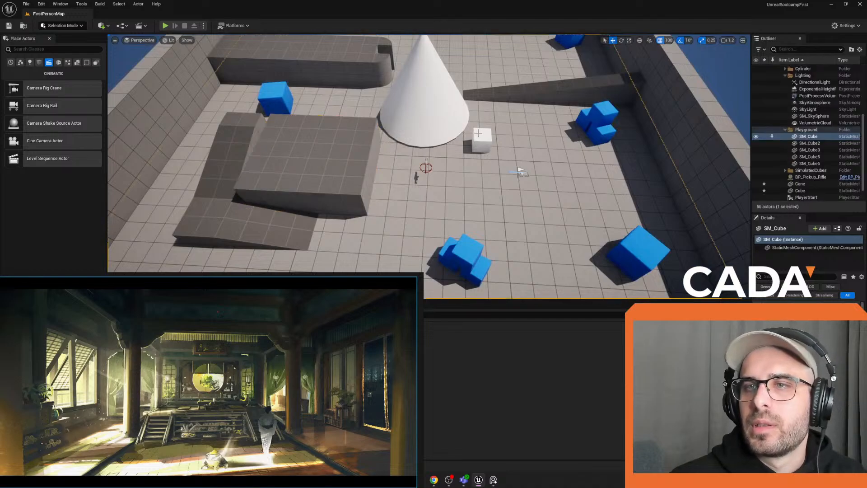
pyautogui.click(446, 111)
pyautogui.press('Delete')
pyautogui.click(482, 139)
pyautogui.press('Delete')
# Step: Delete all the blue SM_ChamferCube actors in the SimulatedCubes folder
pyautogui.click(465, 262)
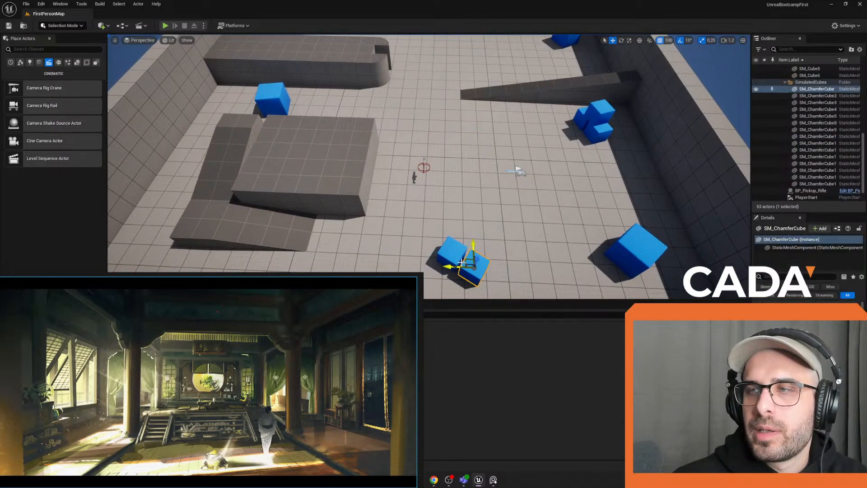
pyautogui.press('Delete')
pyautogui.click(819, 177)
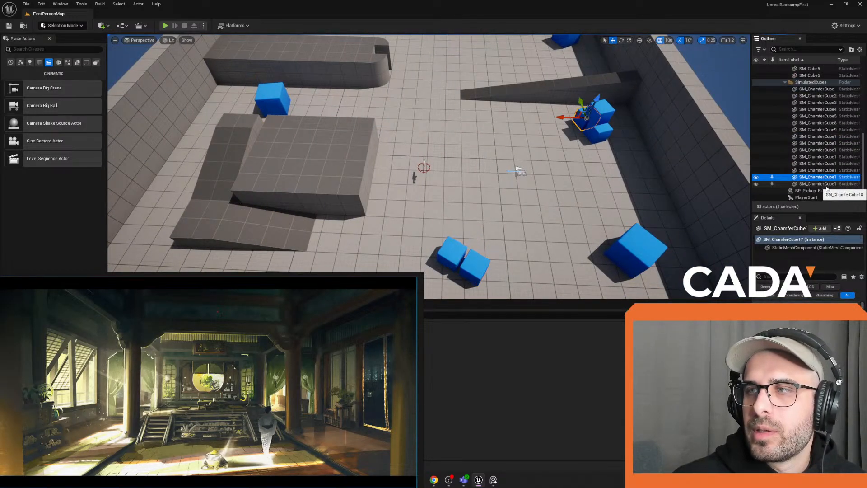
pyautogui.click(825, 184)
pyautogui.keyDown('shift'); pyautogui.click(826, 89); pyautogui.keyUp('shift')
pyautogui.moveTo(511, 118); pyautogui.dragTo(477, 95, button='right')
pyautogui.press('s')
pyautogui.press('Delete')
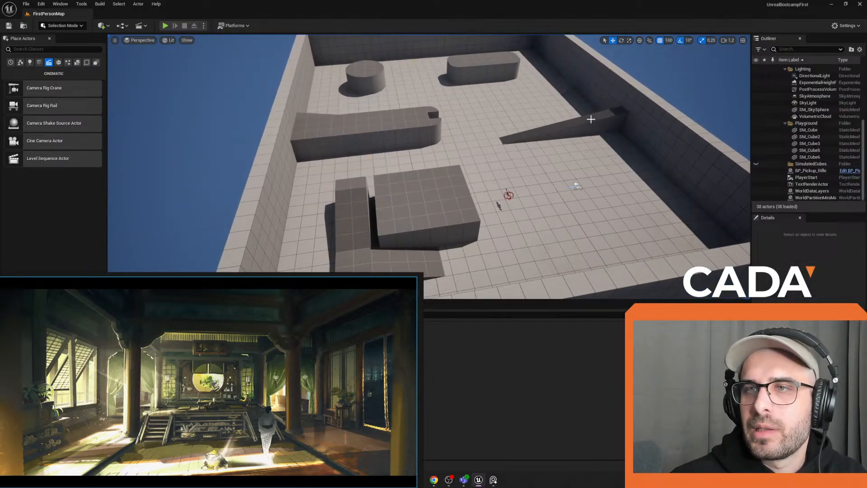
# Step: Delete the long ramp SM_Ramp4 of the Block04 group
pyautogui.click(556, 131)
pyautogui.moveTo(555, 130); pyautogui.dragTo(493, 84, button='right')
pyautogui.press('Delete')
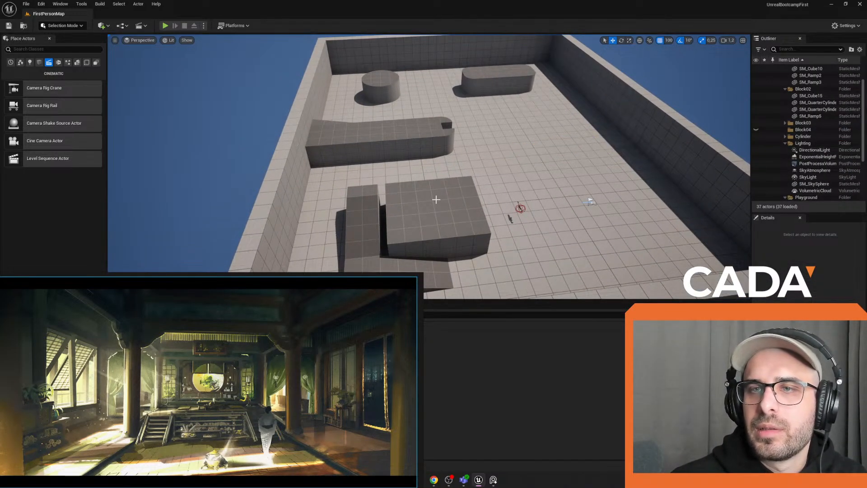
# Step: Move the large block SM_Cube4 across the floor past the player start and scale it down into a thin wall
pyautogui.moveTo(435, 199); pyautogui.dragTo(457, 224, button='right')
pyautogui.click(443, 240)
pyautogui.moveTo(453, 258); pyautogui.dragTo(595, 204)
pyautogui.press('r')
pyautogui.moveTo(592, 247); pyautogui.dragTo(654, 281, button='right')
pyautogui.press('w')
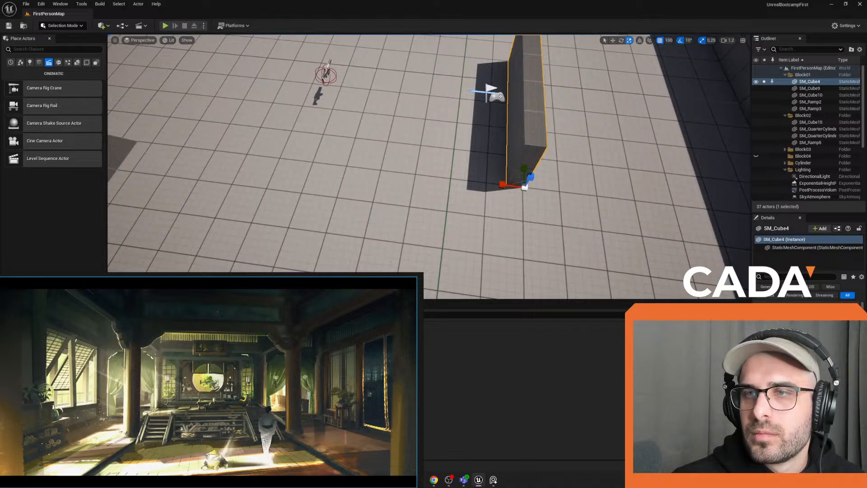
# Step: Stretch SM_Cube4 into a long wall, adjust its thickness and slide it along its length
pyautogui.press('s')
pyautogui.moveTo(522, 188); pyautogui.dragTo(440, 195, button='right')
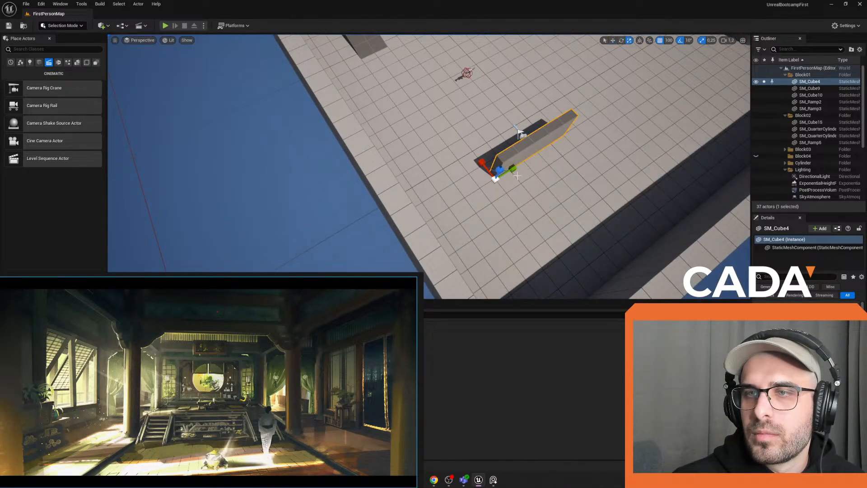
pyautogui.moveTo(513, 168); pyautogui.dragTo(549, 145)
pyautogui.moveTo(482, 162); pyautogui.dragTo(469, 148)
pyautogui.moveTo(473, 155); pyautogui.dragTo(400, 165, button='right')
pyautogui.press('s')
pyautogui.press('w')
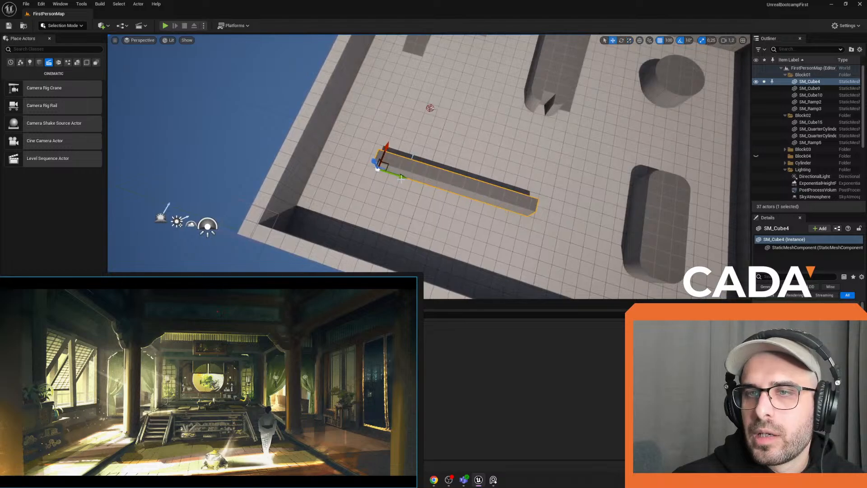
pyautogui.moveTo(401, 174); pyautogui.dragTo(454, 183)
# Step: Delete the two quarter cylinders and SM_Cube15 of the Block02 group
pyautogui.press('s')
pyautogui.moveTo(453, 184)
pyautogui.mouseDown(button='right')
pyautogui.moveTo(519, 158)
pyautogui.moveTo(560, 189)
pyautogui.moveTo(565, 183)
pyautogui.moveTo(444, 180)
pyautogui.mouseUp(button='right')
pyautogui.press('w')
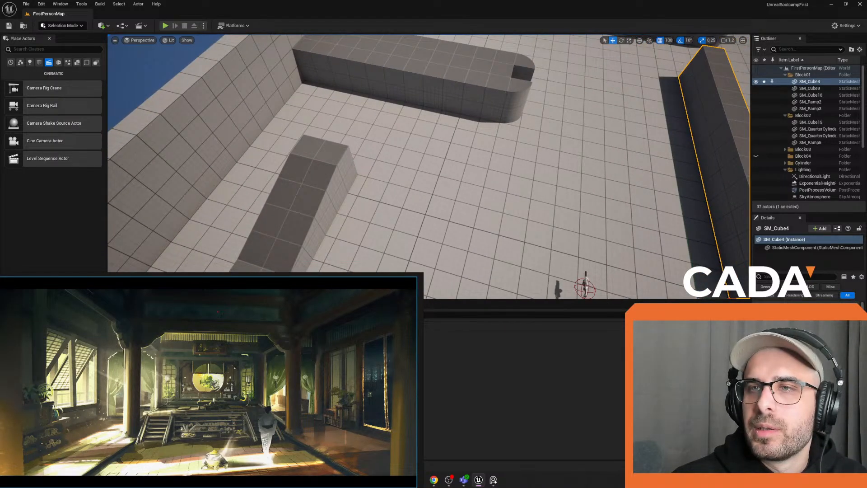
pyautogui.click(512, 102)
pyautogui.press('Delete')
pyautogui.click(523, 76)
pyautogui.press('Delete')
pyautogui.click(482, 86)
pyautogui.press('Delete')
pyautogui.moveTo(468, 126); pyautogui.dragTo(442, 82, button='right')
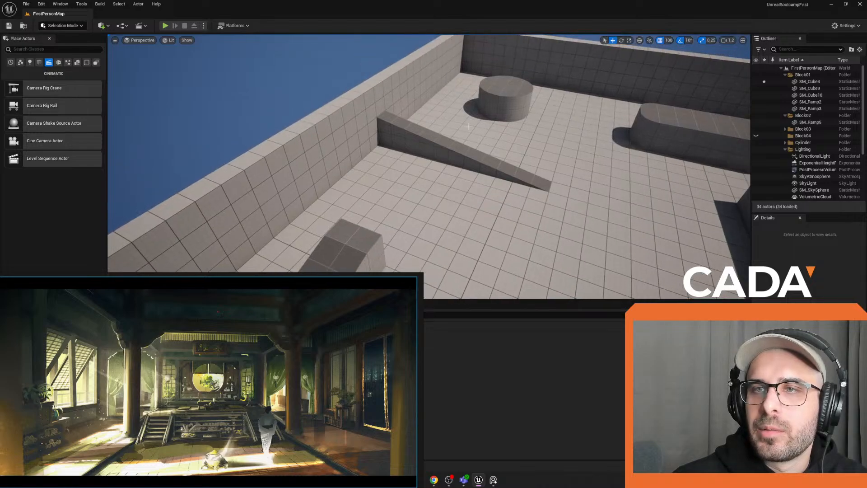
# Step: Delete the ramp SM_Ramp6 and the first pieces of the round cylinder and the rounded Block03 block
pyautogui.click(474, 155)
pyautogui.press('Delete')
pyautogui.click(514, 105)
pyautogui.moveTo(513, 106); pyautogui.dragTo(583, 93, button='right')
pyautogui.press('Delete')
pyautogui.click(483, 106)
pyautogui.press('Delete')
pyautogui.click(505, 110)
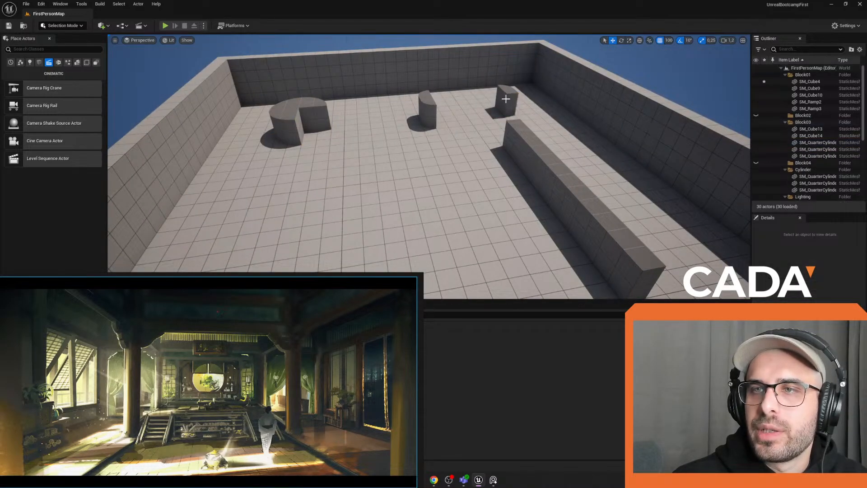
# Step: Delete the remaining cubes and quarter cylinders of the Block03 group
pyautogui.click(506, 98)
pyautogui.press('Delete')
pyautogui.click(505, 99)
pyautogui.press('Delete')
pyautogui.moveTo(424, 112); pyautogui.dragTo(433, 111, button='right')
pyautogui.click(423, 105)
pyautogui.press('Delete')
pyautogui.click(419, 102)
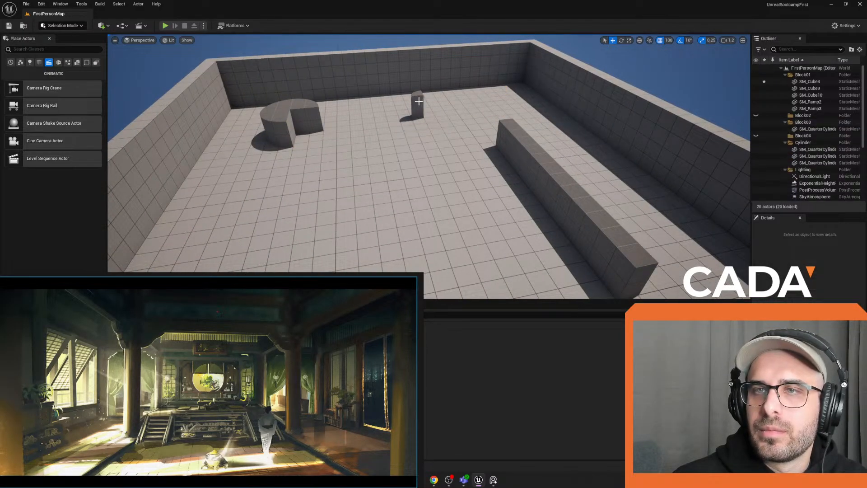
pyautogui.press('Delete')
# Step: Delete the three remaining quarter cylinders of the Cylinder group
pyautogui.click(274, 120)
pyautogui.press('Delete')
pyautogui.click(294, 126)
pyautogui.press('Delete')
pyautogui.click(304, 119)
pyautogui.press('Delete')
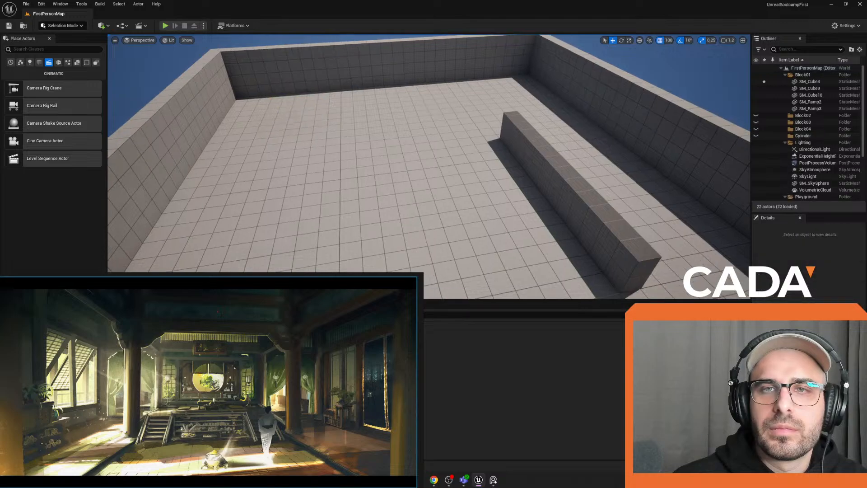
# Step: Delete SM_Cube9, SM_Cube10, SM_Ramp2 and SM_Ramp3 of the Block01 group, keeping only SM_Cube4
pyautogui.moveTo(425, 118); pyautogui.dragTo(464, 121, button='right')
pyautogui.click(465, 99)
pyautogui.click(380, 172)
pyautogui.press('Delete')
pyautogui.click(417, 143)
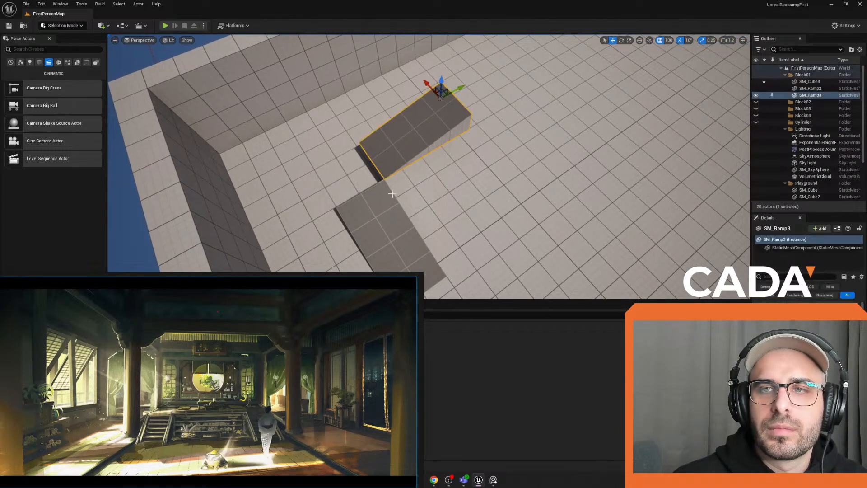
pyautogui.press('Delete')
pyautogui.click(395, 210)
pyautogui.press('Delete')
# Step: Reposition SM_Cube4 on the floor and scale it up in height into a tall wall
pyautogui.moveTo(395, 210); pyautogui.dragTo(497, 167, button='right')
pyautogui.moveTo(445, 217); pyautogui.dragTo(388, 244, button='right')
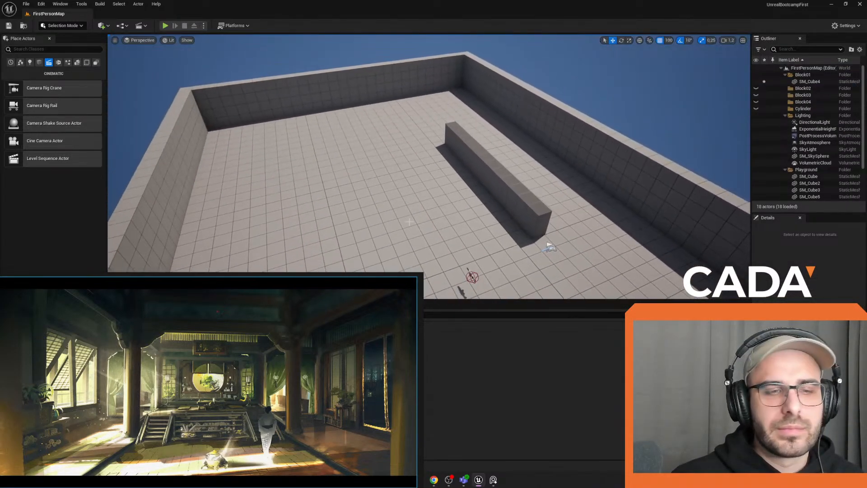
pyautogui.click(505, 212)
pyautogui.moveTo(529, 222); pyautogui.dragTo(463, 165)
pyautogui.moveTo(463, 165); pyautogui.dragTo(417, 169, button='right')
pyautogui.press('r')
pyautogui.moveTo(495, 183); pyautogui.dragTo(495, 144)
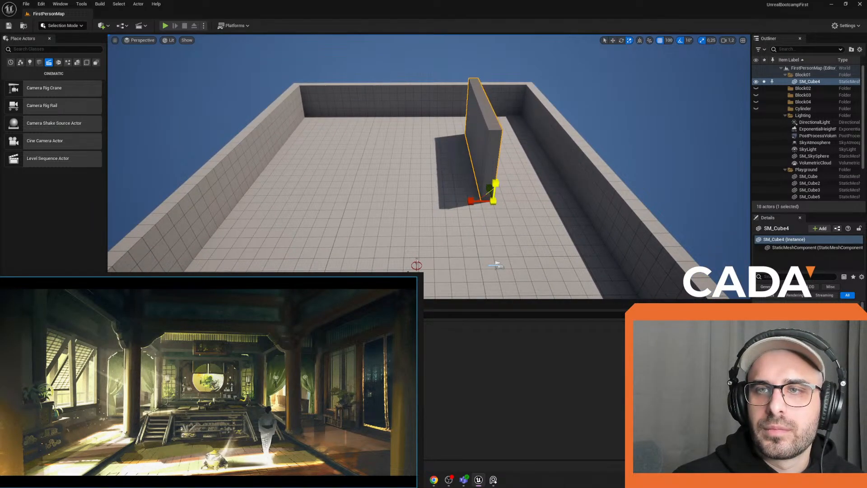
# Step: Delete the perimeter walls SM_Cube5 and SM_Cube2 of the Playground group
pyautogui.moveTo(493, 192); pyautogui.dragTo(420, 211, button='right')
pyautogui.press('w')
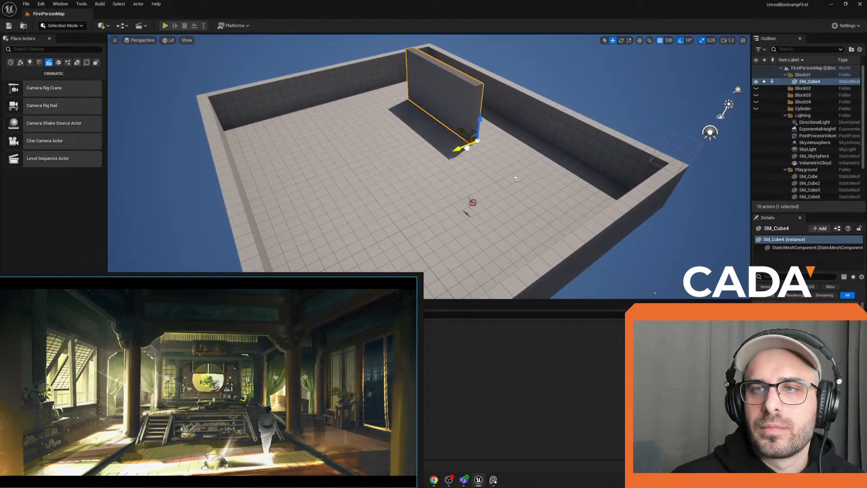
pyautogui.click(586, 139)
pyautogui.moveTo(586, 139); pyautogui.dragTo(578, 195, button='right')
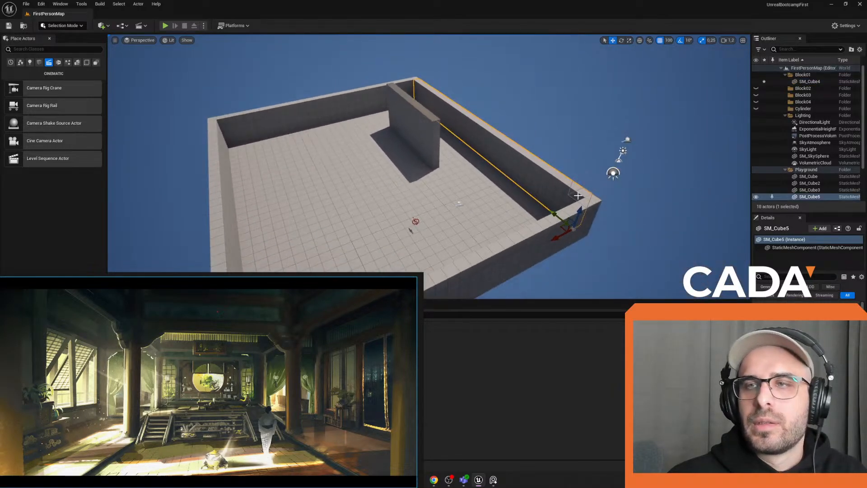
pyautogui.press('Delete')
pyautogui.click(542, 245)
pyautogui.press('Delete')
# Step: Delete SM_SkySphere and the text actor standing beside the floor's edge
pyautogui.moveTo(546, 245); pyautogui.dragTo(502, 237, button='right')
pyautogui.click(652, 226)
pyautogui.moveTo(652, 226); pyautogui.dragTo(678, 220, button='right')
pyautogui.click(678, 225)
pyautogui.click(683, 227)
pyautogui.press('Delete')
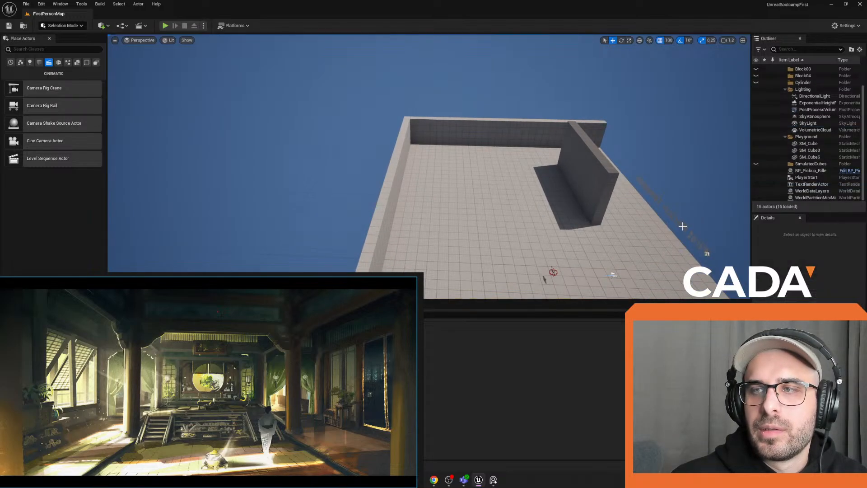
pyautogui.click(683, 226)
pyautogui.press('Delete')
# Step: Delete the two remaining perimeter walls, SM_Cube3 and SM_Cube6, leaving only the floor
pyautogui.click(395, 185)
pyautogui.press('Delete')
pyautogui.click(446, 126)
pyautogui.press('Delete')
pyautogui.moveTo(447, 128); pyautogui.dragTo(470, 128, button='right')
# Step: Scale the floor SM_Cube up so it covers a wider area
pyautogui.click(481, 170)
pyautogui.moveTo(482, 170); pyautogui.dragTo(465, 186, button='right')
pyautogui.click(617, 248)
pyautogui.press('r')
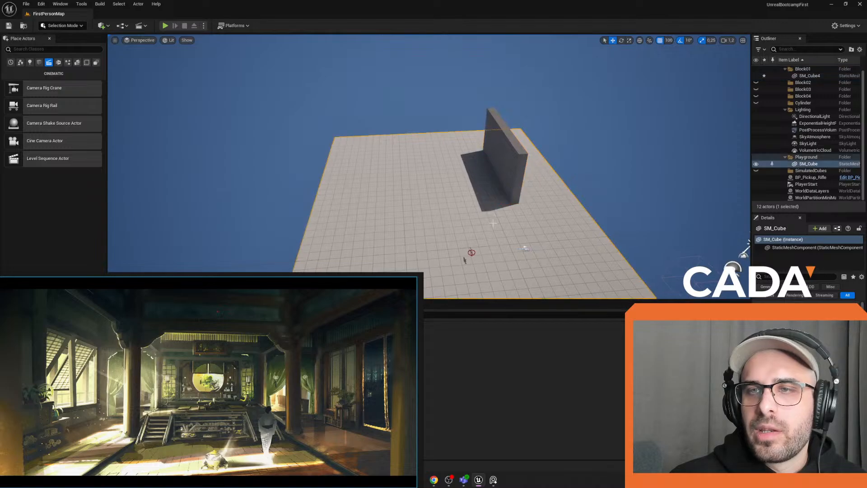
pyautogui.moveTo(617, 248); pyautogui.dragTo(615, 275, button='right')
pyautogui.moveTo(652, 273); pyautogui.dragTo(672, 272)
pyautogui.press('w')
# Step: Move the tall wall SM_Cube4 to its new place on the enlarged floor
pyautogui.moveTo(581, 130); pyautogui.dragTo(497, 137, button='right')
pyautogui.click(498, 138)
pyautogui.moveTo(492, 181); pyautogui.dragTo(511, 202)
pyautogui.moveTo(526, 210); pyautogui.dragTo(515, 221, button='right')
pyautogui.press('r')
pyautogui.press('w')
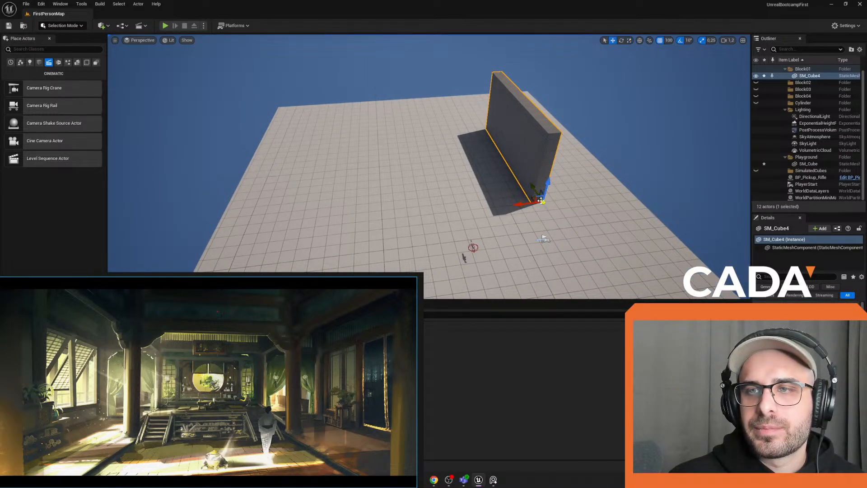
# Step: Duplicate the tall wall and move the copy across the floor as a parallel opposite wall
pyautogui.hotkey('ctrl', 'd')
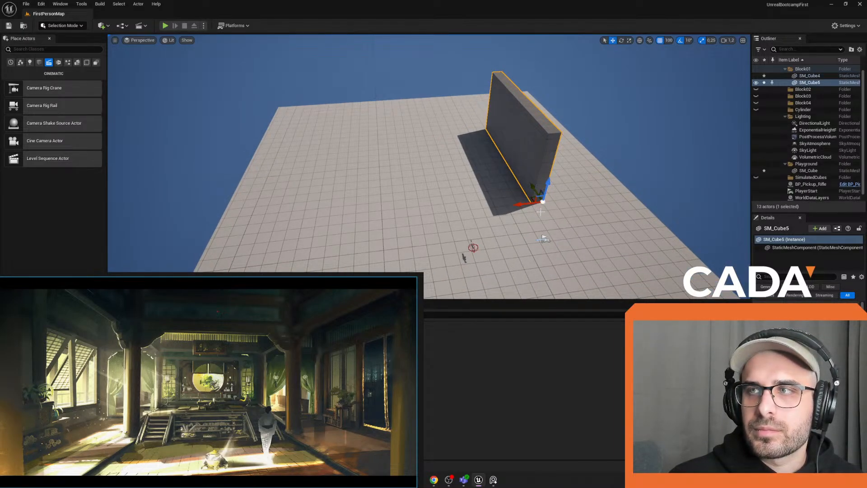
pyautogui.moveTo(522, 205); pyautogui.dragTo(375, 214)
pyautogui.moveTo(461, 221); pyautogui.dragTo(372, 213, button='right')
# Step: Duplicate the second wall and rotate the copy 90 degrees so it runs across between the two side walls
pyautogui.hotkey('ctrl', 'd')
pyautogui.press('e')
pyautogui.moveTo(428, 187); pyautogui.dragTo(435, 179)
pyautogui.moveTo(427, 164); pyautogui.dragTo(355, 181, button='right')
pyautogui.press('w')
pyautogui.moveTo(426, 145); pyautogui.dragTo(543, 138, button='right')
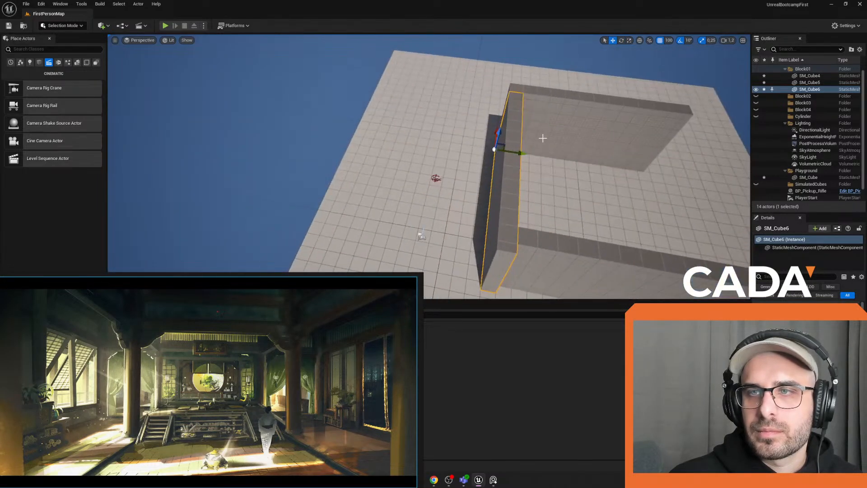
# Step: Move the crosswise wall SM_Cube6 to the far end of the side walls and shorten it to fit their spacing
pyautogui.moveTo(518, 154); pyautogui.dragTo(663, 156)
pyautogui.moveTo(663, 157); pyautogui.dragTo(488, 179, button='right')
pyautogui.press('r')
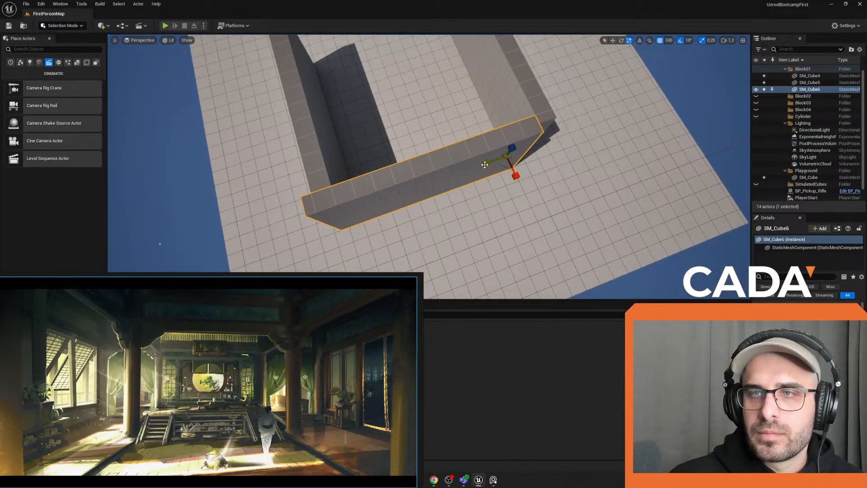
pyautogui.moveTo(484, 165); pyautogui.dragTo(499, 158)
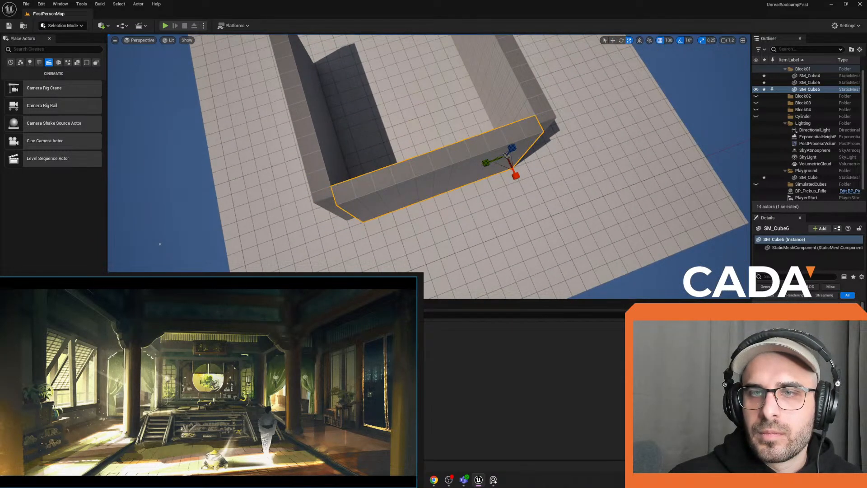
# Step: Lengthen the side wall SM_Cube5 slightly so it closes the corner with the end wall
pyautogui.moveTo(335, 149); pyautogui.dragTo(368, 152, button='right')
pyautogui.click(368, 151)
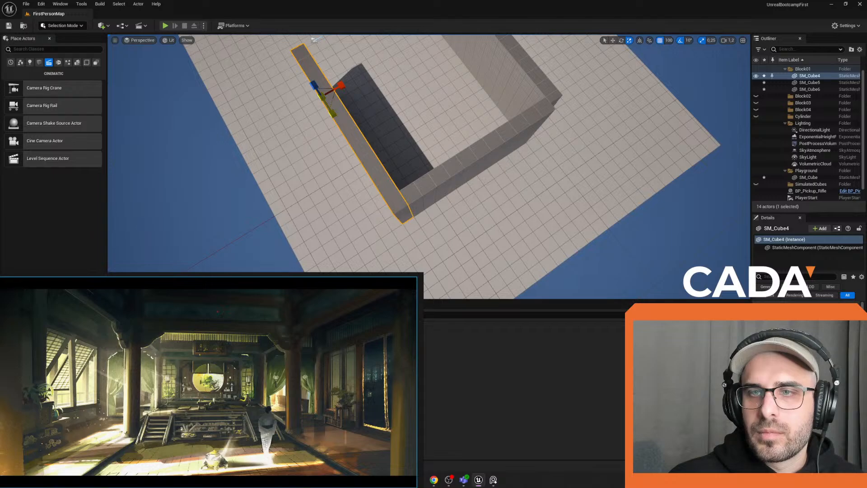
pyautogui.click(505, 89)
pyautogui.moveTo(453, 48); pyautogui.dragTo(457, 53)
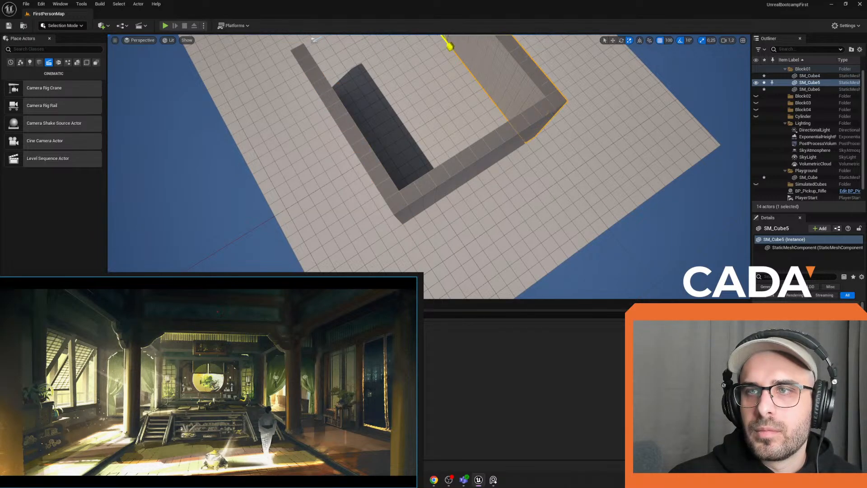
# Step: Play-test the level and view the three-walled room at player height
pyautogui.click(166, 25)
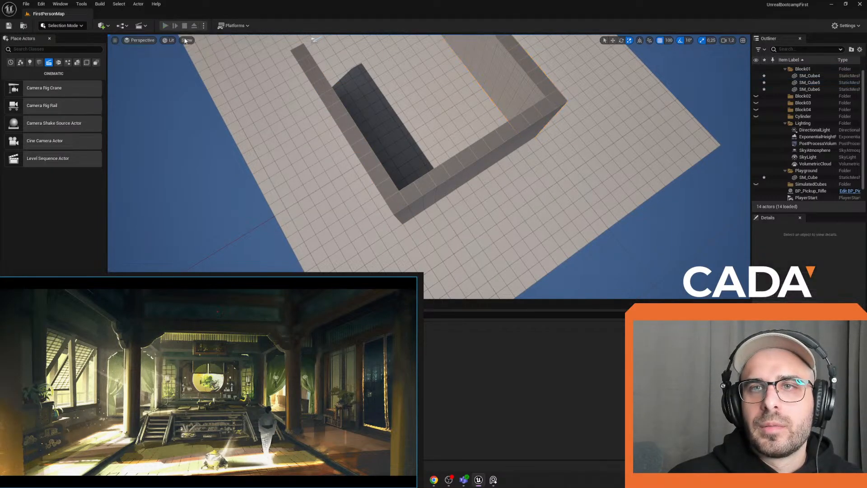
pyautogui.press('w')
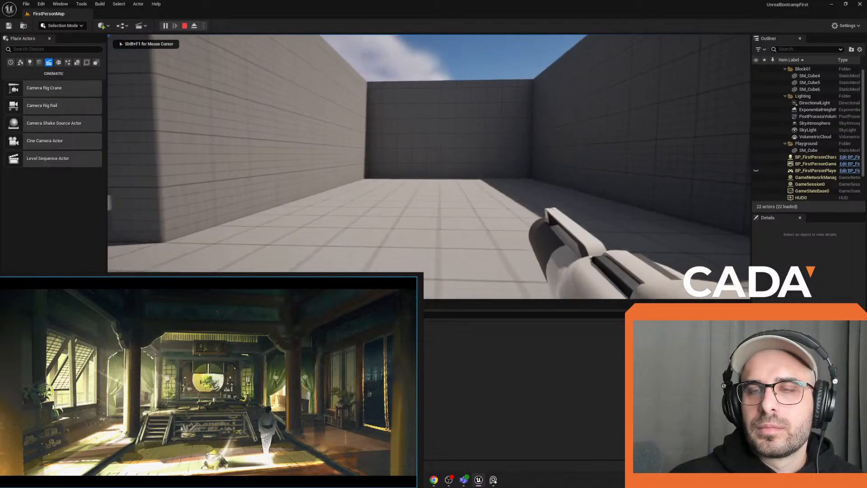
pyautogui.press('s')
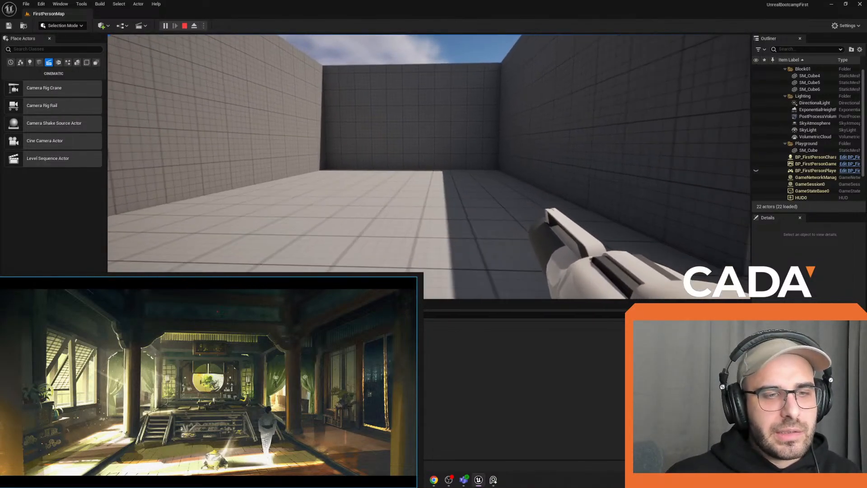
pyautogui.press('Escape')
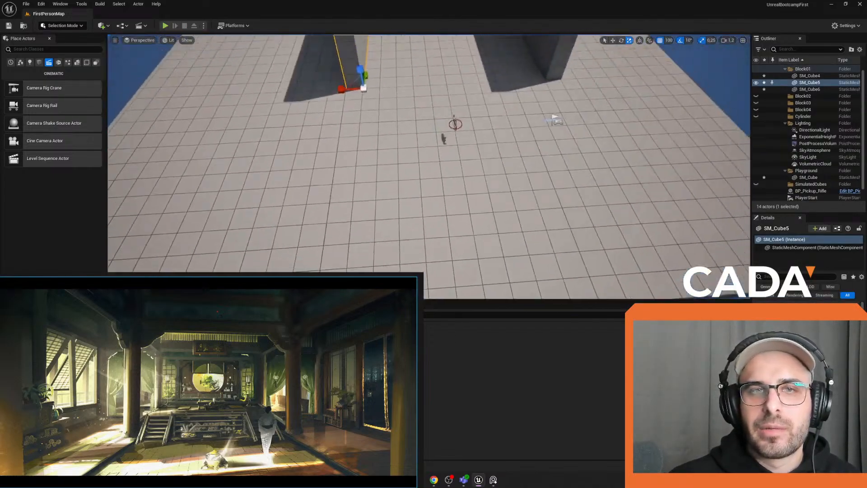
# Step: Duplicate the side wall SM_Cube5, raise the copy to the wall tops and turn it flat as a roof
pyautogui.moveTo(429, 167); pyautogui.dragTo(434, 122, button='right')
pyautogui.press('w')
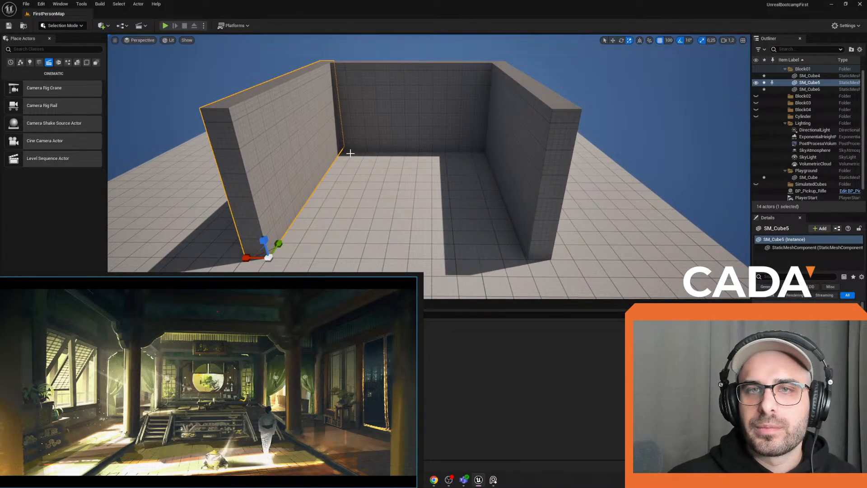
pyautogui.press('d')
pyautogui.moveTo(350, 153); pyautogui.dragTo(332, 156, button='right')
pyautogui.press('w')
pyautogui.hotkey('ctrl', 'd')
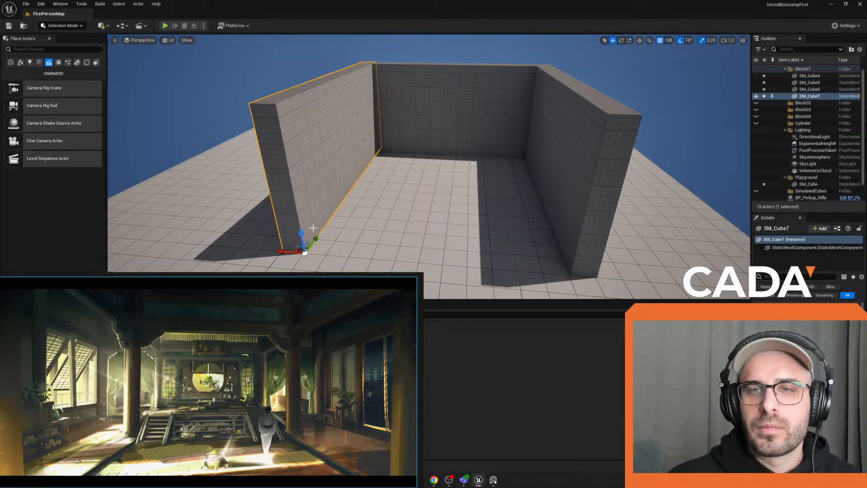
pyautogui.moveTo(313, 228); pyautogui.dragTo(305, 194)
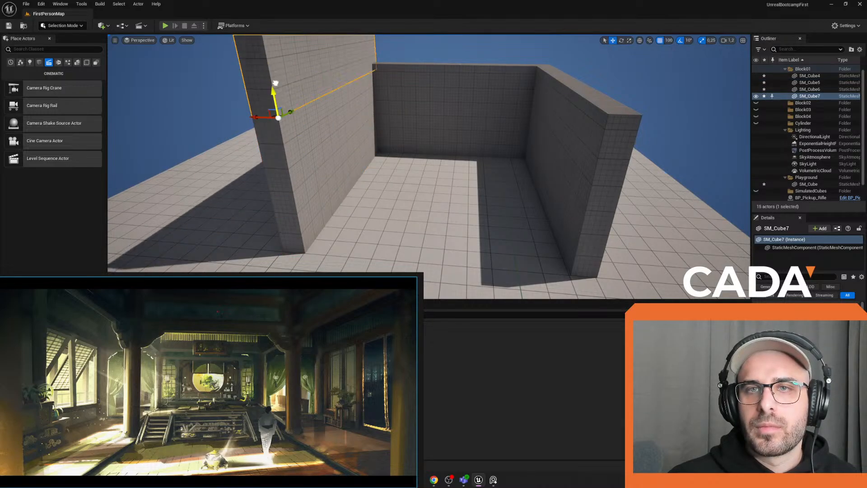
pyautogui.moveTo(274, 96); pyautogui.dragTo(344, 123)
pyautogui.moveTo(429, 167); pyautogui.dragTo(312, 194, button='right')
pyautogui.press('w')
pyautogui.moveTo(311, 137); pyautogui.dragTo(308, 119)
pyautogui.moveTo(309, 120); pyautogui.dragTo(289, 147, button='right')
# Step: Increase the height of the side walls SM_Cube5 and SM_Cube4 slightly so they meet the roof
pyautogui.click(382, 123)
pyautogui.press('r')
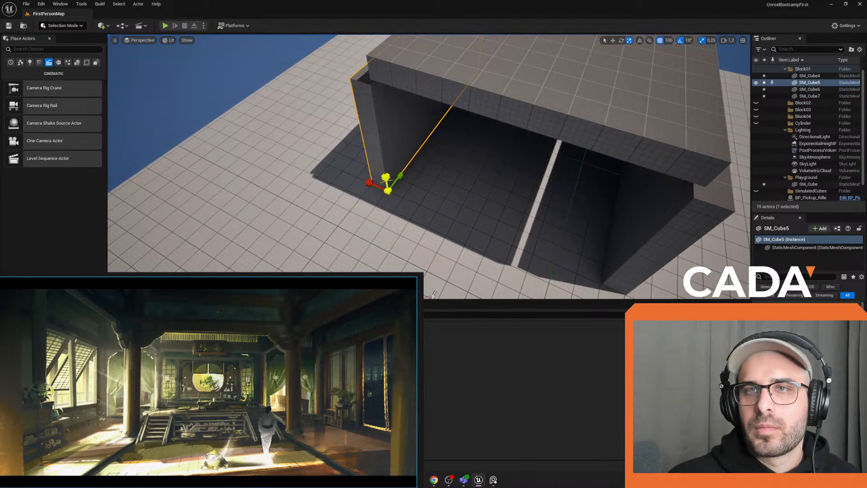
pyautogui.moveTo(289, 147); pyautogui.dragTo(370, 158, button='right')
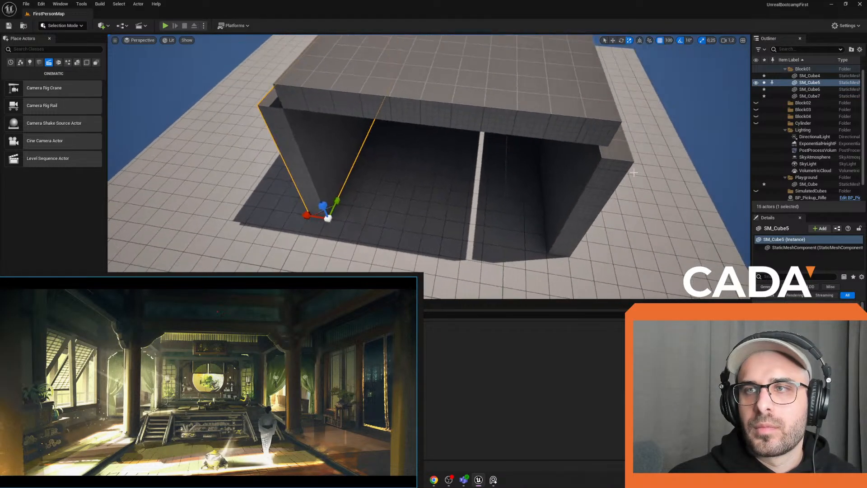
pyautogui.click(591, 170)
pyautogui.moveTo(578, 247); pyautogui.dragTo(580, 242)
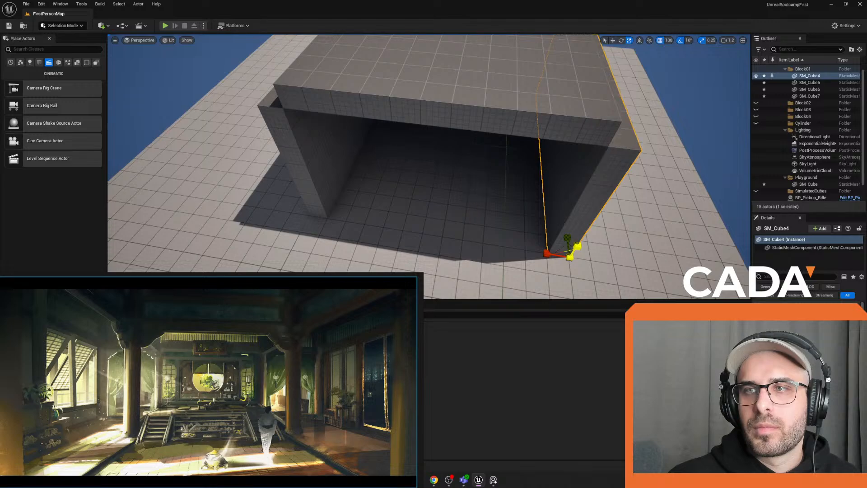
# Step: Shift the roof slab SM_Cube7 sideways and widen it to span both side walls
pyautogui.moveTo(542, 195); pyautogui.dragTo(499, 166, button='right')
pyautogui.click(527, 183)
pyautogui.moveTo(424, 198); pyautogui.dragTo(397, 194)
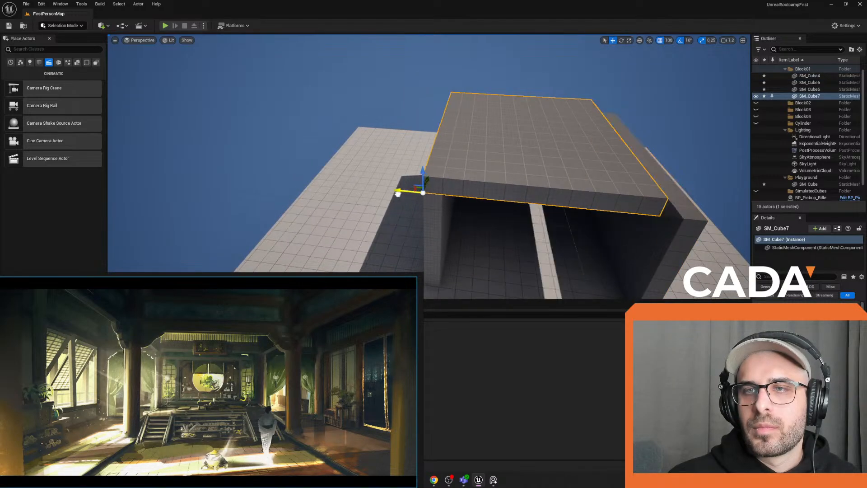
pyautogui.press('d')
pyautogui.press('r')
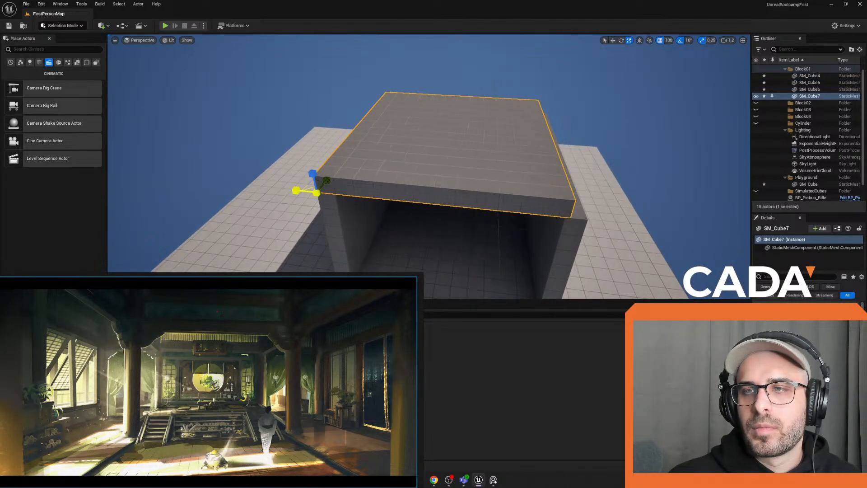
# Step: Increase the height of the end wall SM_Cube6 to close the gap beneath the roof
pyautogui.press('w')
pyautogui.moveTo(429, 167); pyautogui.dragTo(338, 140, button='right')
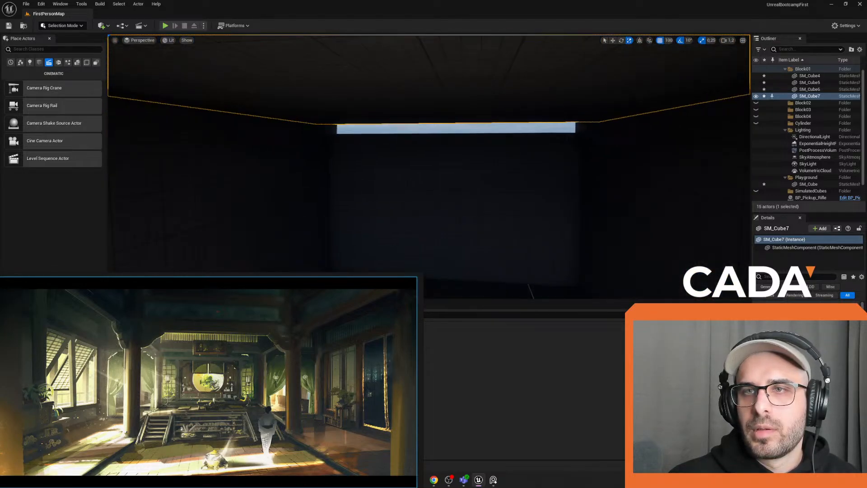
pyautogui.click(426, 178)
pyautogui.press('f')
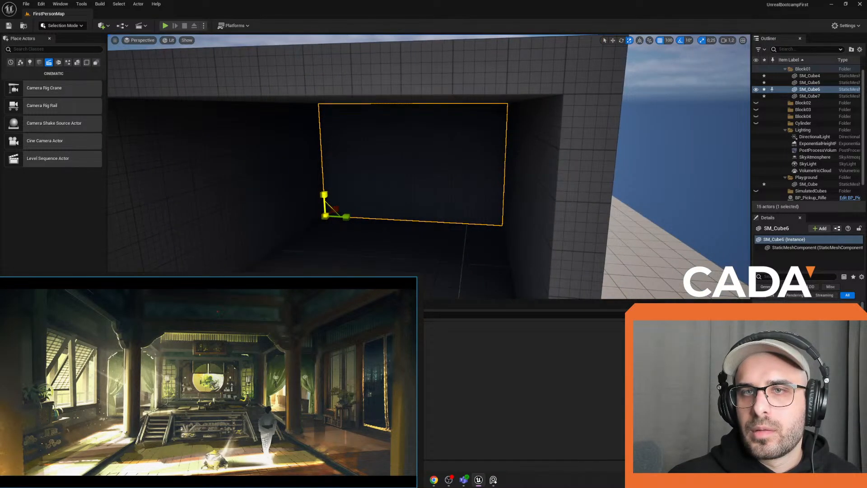
pyautogui.press('s')
pyautogui.moveTo(325, 195); pyautogui.dragTo(361, 201, button='right')
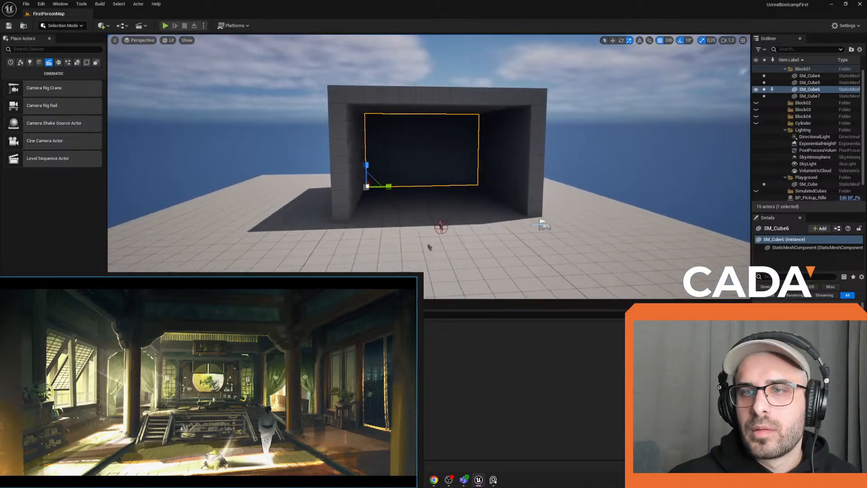
# Step: Centre the PlayerStart in front of the room's opening, rotate it 90 degrees to face inside, and play-test the spawn view
pyautogui.click(166, 26)
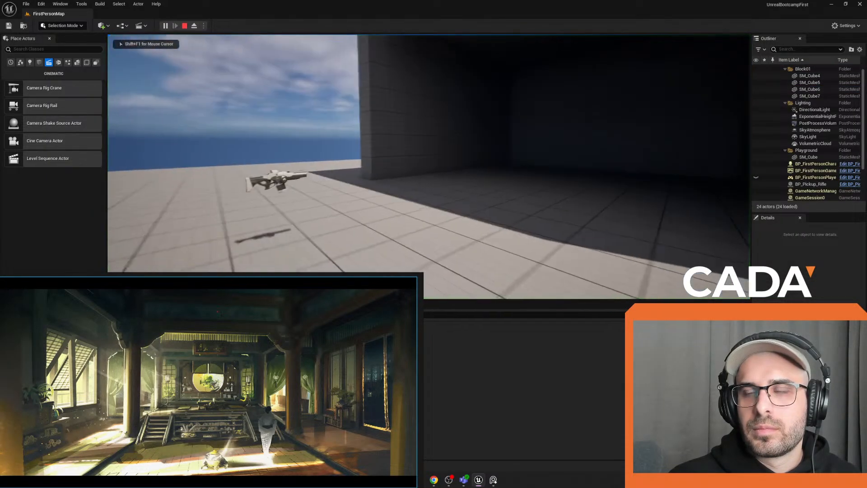
pyautogui.press('Escape')
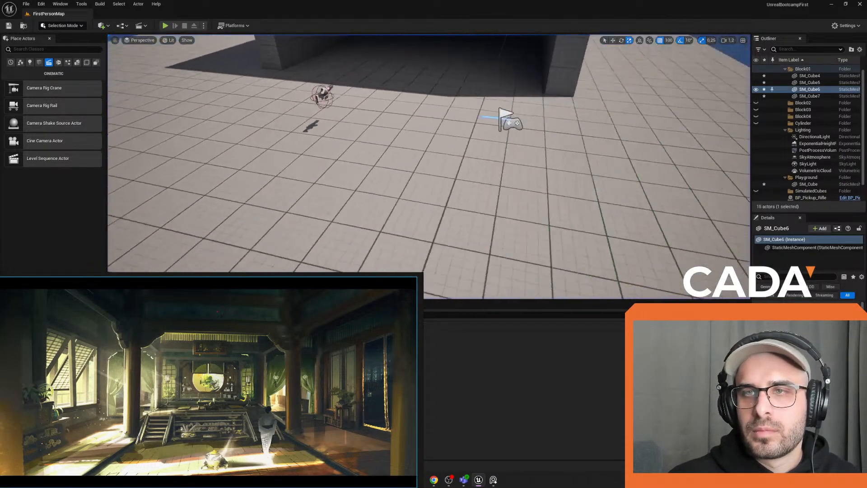
pyautogui.press('s')
pyautogui.moveTo(429, 167); pyautogui.dragTo(384, 160, button='right')
pyautogui.click(410, 149)
pyautogui.press('w')
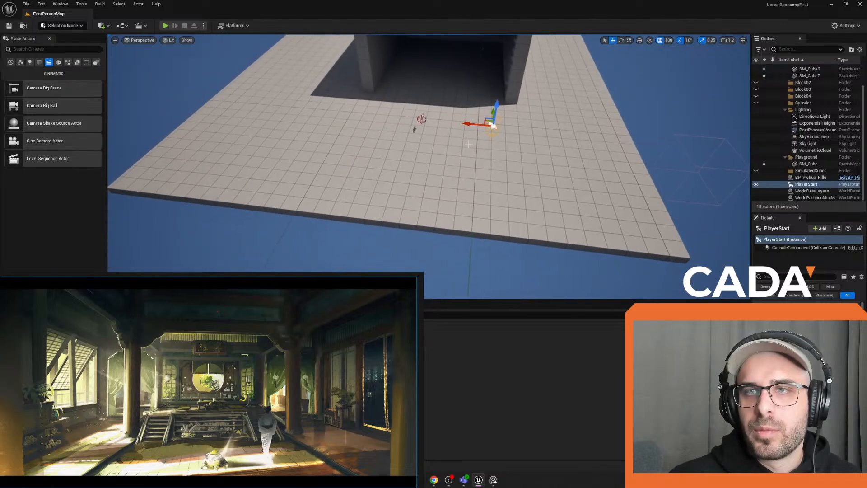
pyautogui.moveTo(416, 127); pyautogui.dragTo(444, 129, button='right')
pyautogui.press('r')
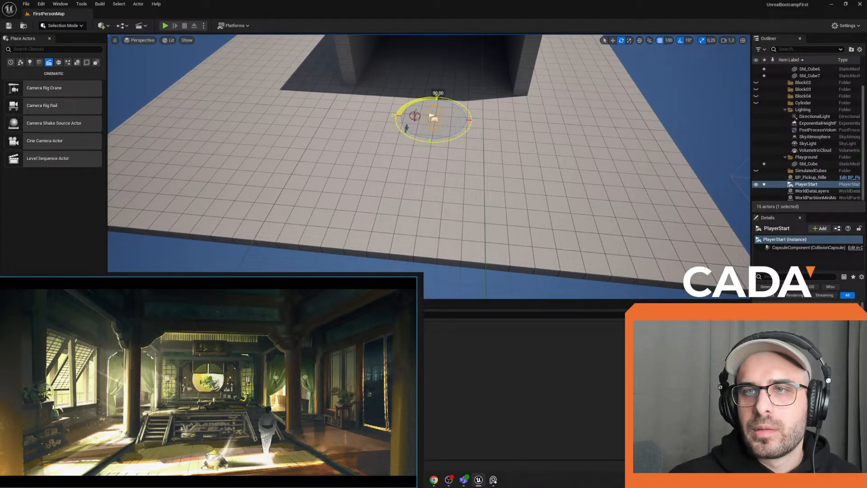
pyautogui.moveTo(409, 106); pyautogui.dragTo(420, 63, button='right')
pyautogui.press('w')
pyautogui.click(165, 25)
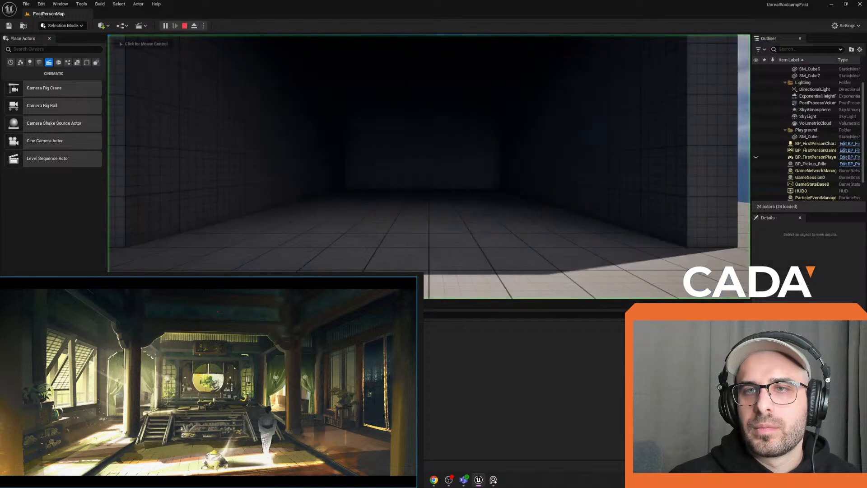
pyautogui.press('Escape')
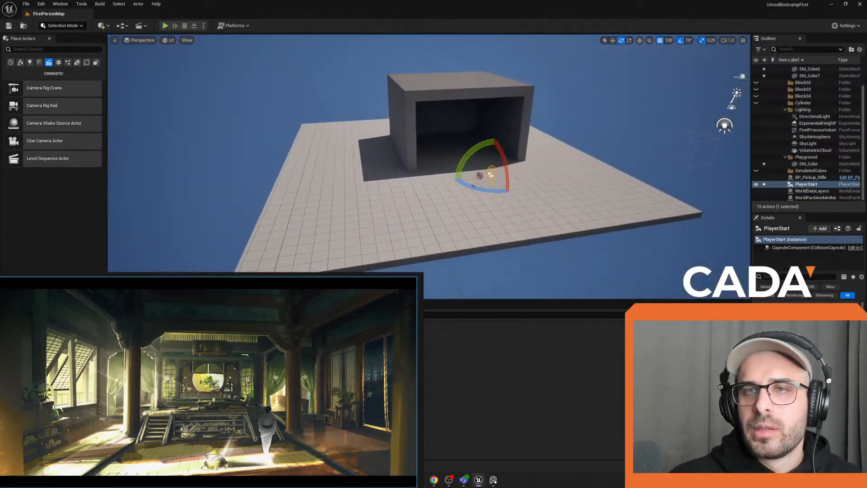
# Step: Rotate the DirectionalLight so the sun comes from the SM_Cube5 side and the room's shadow falls on the opposite side
pyautogui.moveTo(429, 158); pyautogui.dragTo(486, 167, button='right')
pyautogui.click(500, 149)
pyautogui.click(498, 153)
pyautogui.click(815, 124)
pyautogui.click(815, 117)
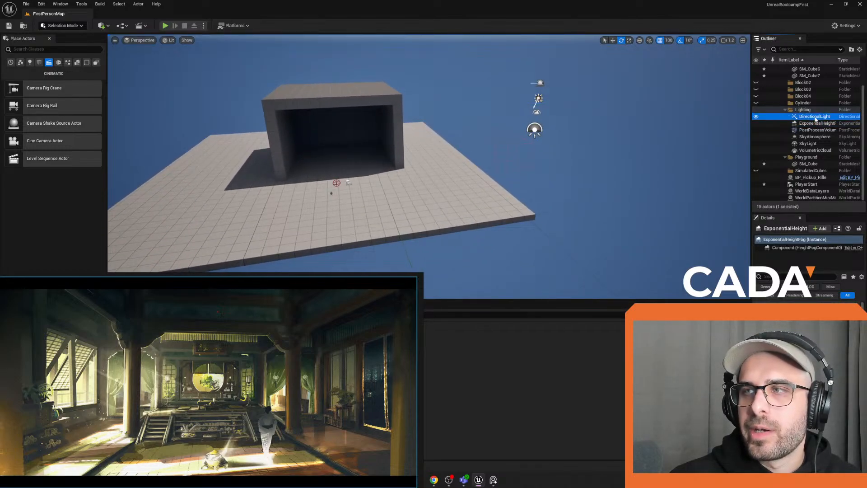
pyautogui.moveTo(578, 158); pyautogui.dragTo(424, 256, button='right')
pyautogui.moveTo(465, 215); pyautogui.dragTo(490, 214)
pyautogui.moveTo(490, 214); pyautogui.dragTo(540, 203, button='right')
pyautogui.moveTo(608, 149); pyautogui.dragTo(601, 148)
pyautogui.moveTo(381, 141); pyautogui.dragTo(381, 162, button='right')
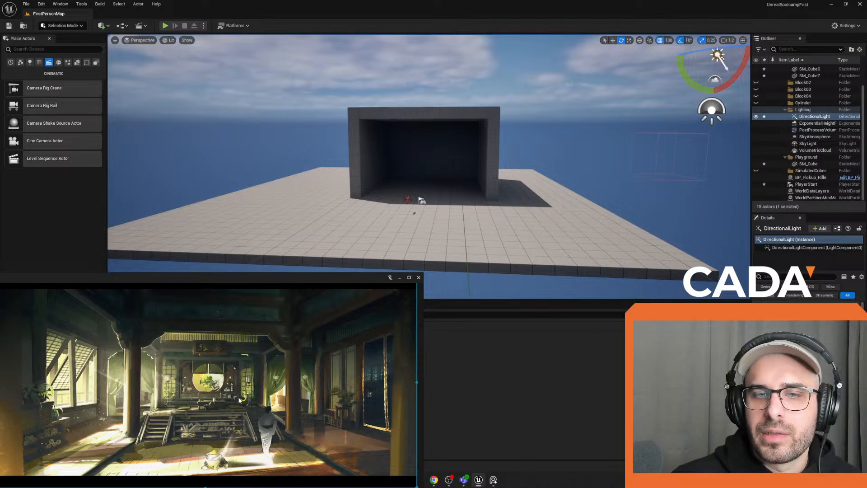
# Step: Reposition the interior concept image and turn the DirectionalLight about 40 degrees around its vertical axis
pyautogui.scroll(-2, 280, 344)
pyautogui.scroll(2, 281, 346)
pyautogui.moveTo(289, 355); pyautogui.dragTo(299, 339, button='right')
pyautogui.moveTo(527, 194); pyautogui.dragTo(603, 126, button='right')
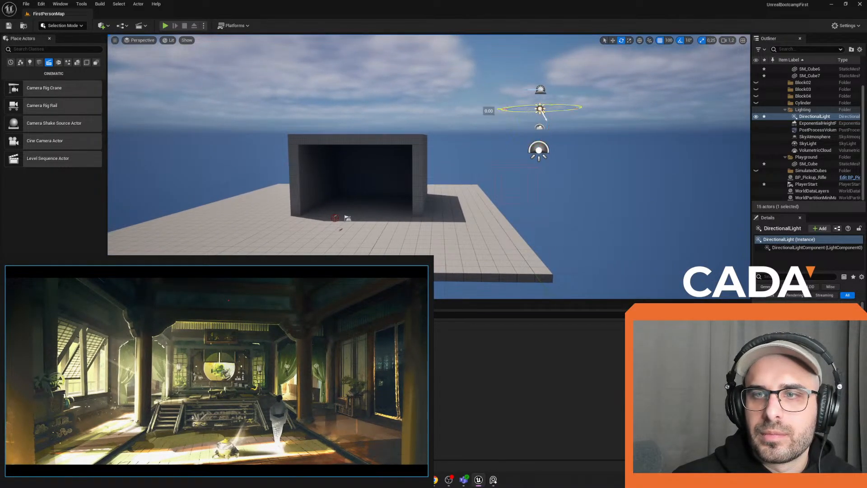
pyautogui.moveTo(544, 116); pyautogui.dragTo(543, 116)
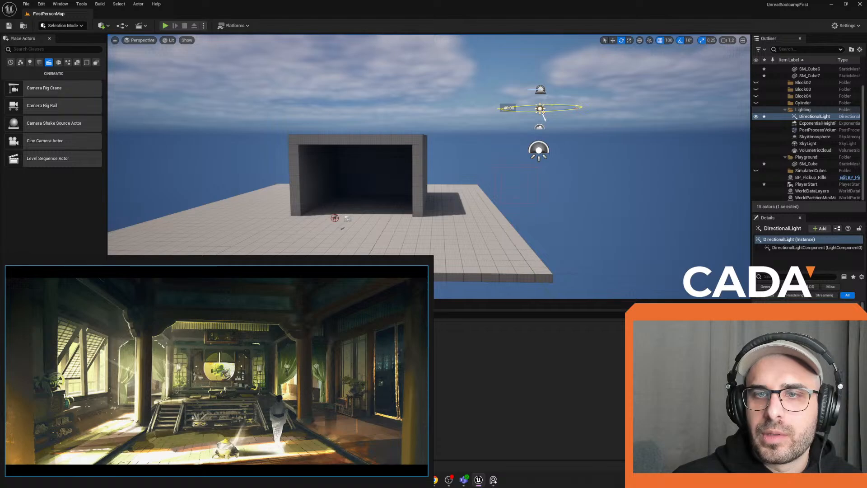
# Step: Reduce the height of the side wall SM_Cube5 to a low sill, opening that side of the room
pyautogui.moveTo(380, 160); pyautogui.dragTo(380, 181, button='right')
pyautogui.press('w')
pyautogui.click(379, 160)
pyautogui.press('s')
pyautogui.press('w')
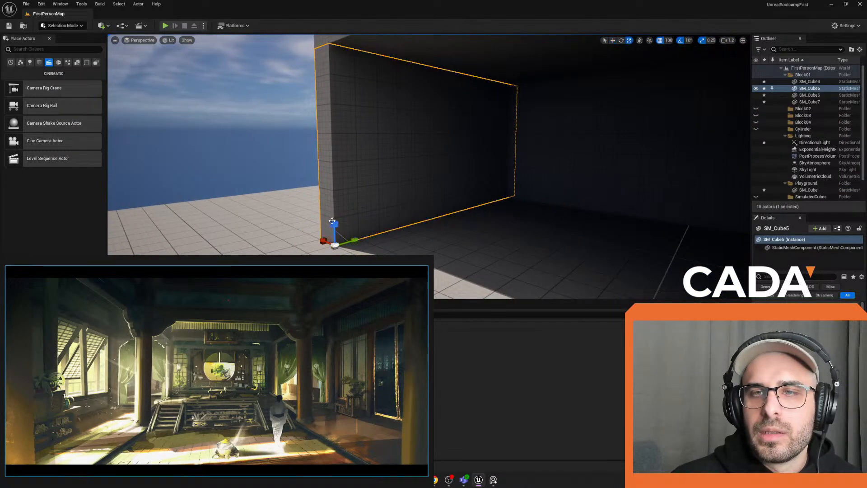
pyautogui.moveTo(332, 220); pyautogui.dragTo(332, 271)
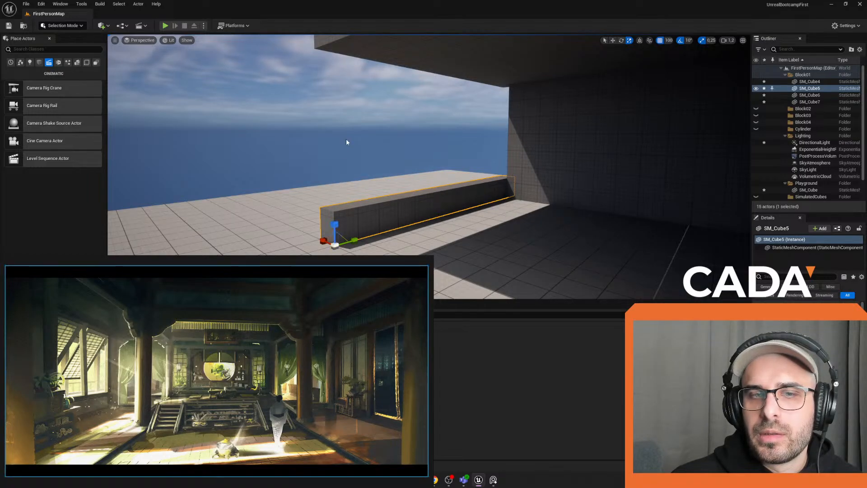
# Step: Duplicate the low sill upward as a beam beneath the roof, and make a shortened copy of it at the front end
pyautogui.moveTo(347, 142); pyautogui.dragTo(351, 145, button='right')
pyautogui.keyDown('alt'); pyautogui.moveTo(334, 199); pyautogui.dragTo(326, 56); pyautogui.keyUp('alt')
pyautogui.moveTo(327, 58); pyautogui.dragTo(307, 30, button='right')
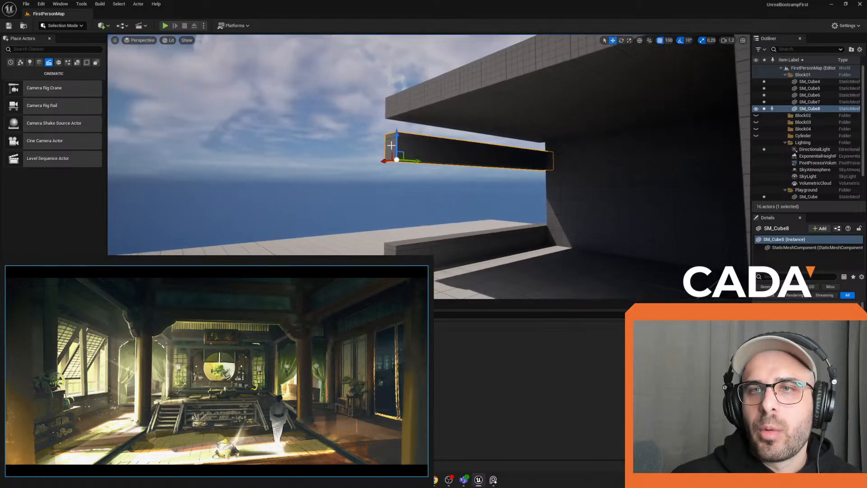
pyautogui.moveTo(397, 142)
pyautogui.mouseDown()
pyautogui.moveTo(396, 121)
pyautogui.moveTo(413, 144)
pyautogui.mouseUp()
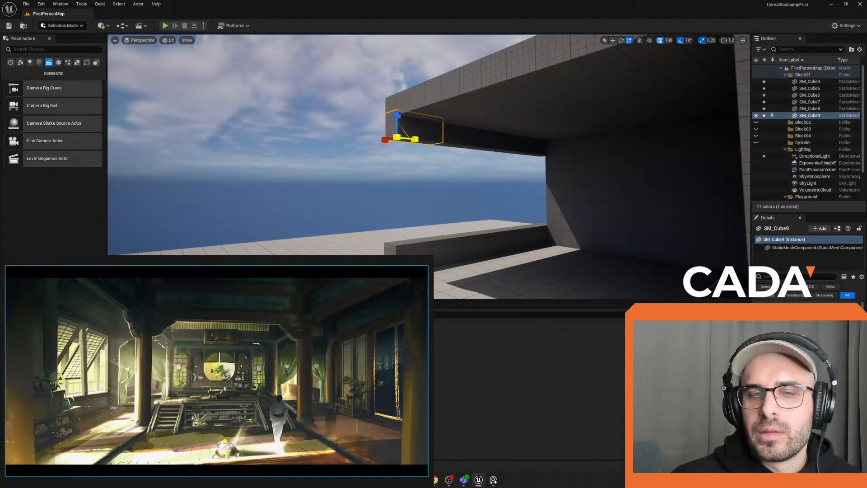
# Step: Move the short block SM_Cube9 straight down onto the front end of the low sill
pyautogui.moveTo(397, 119)
pyautogui.mouseDown()
pyautogui.moveTo(396, 168)
pyautogui.moveTo(398, 118)
pyautogui.mouseUp()
pyautogui.click(420, 126)
pyautogui.click(416, 147)
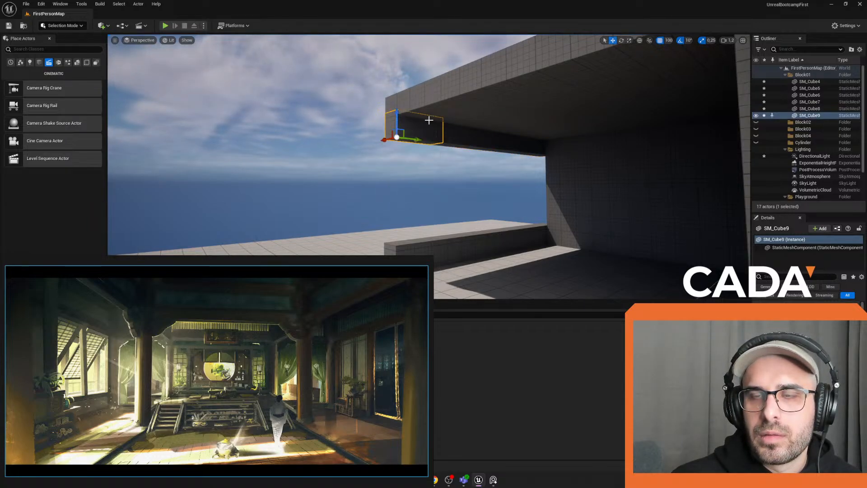
pyautogui.moveTo(429, 120); pyautogui.dragTo(452, 126, button='right')
pyautogui.moveTo(421, 96); pyautogui.dragTo(419, 112)
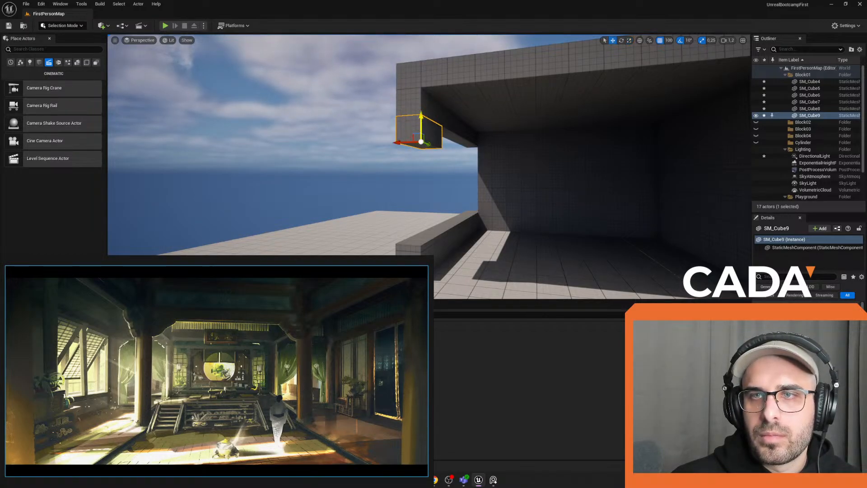
pyautogui.moveTo(420, 118); pyautogui.dragTo(420, 227)
pyautogui.press('r')
# Step: Lower the height of the sill SM_Cube5 slightly
pyautogui.moveTo(420, 227); pyautogui.dragTo(487, 197, button='right')
pyautogui.click(486, 197)
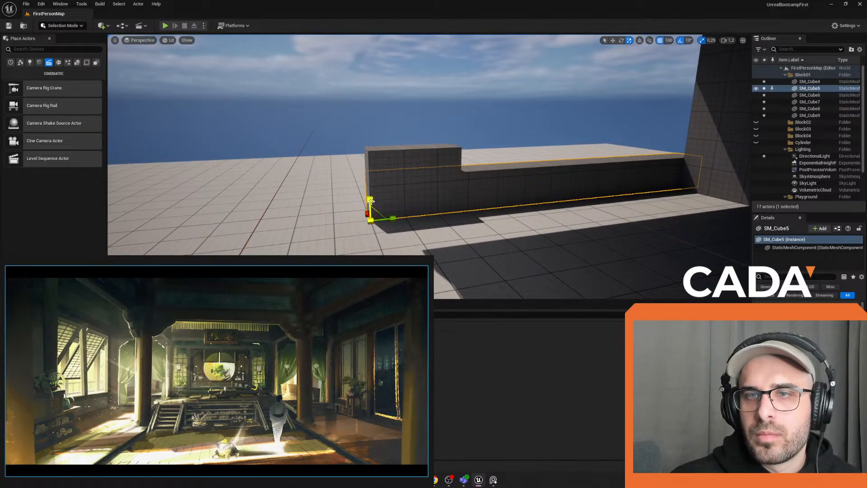
pyautogui.moveTo(370, 201); pyautogui.dragTo(370, 209)
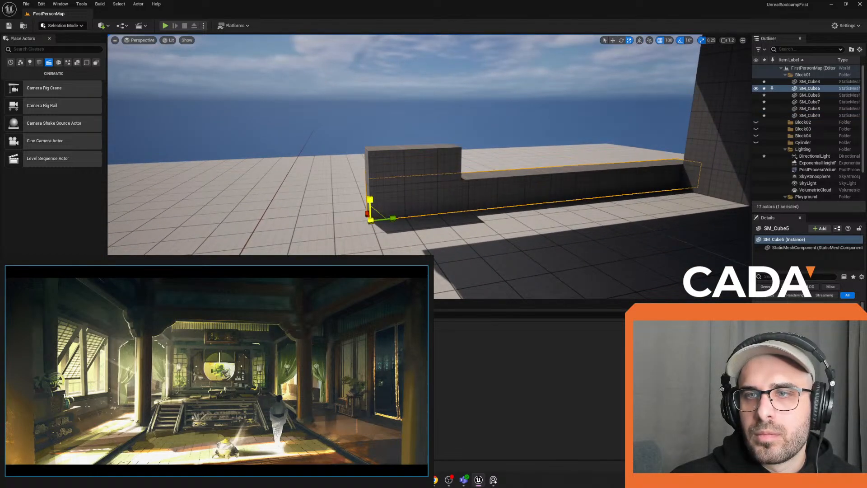
# Step: Set the scale snap to 1 and stretch the block SM_Cube9 upward from the sill to the overhead beam
pyautogui.click(708, 42)
pyautogui.click(721, 67)
pyautogui.click(430, 163)
pyautogui.moveTo(430, 163)
pyautogui.mouseDown(button='right')
pyautogui.moveTo(429, 144)
pyautogui.moveTo(424, 172)
pyautogui.mouseUp(button='right')
pyautogui.press('w')
pyautogui.moveTo(391, 168); pyautogui.dragTo(392, 149)
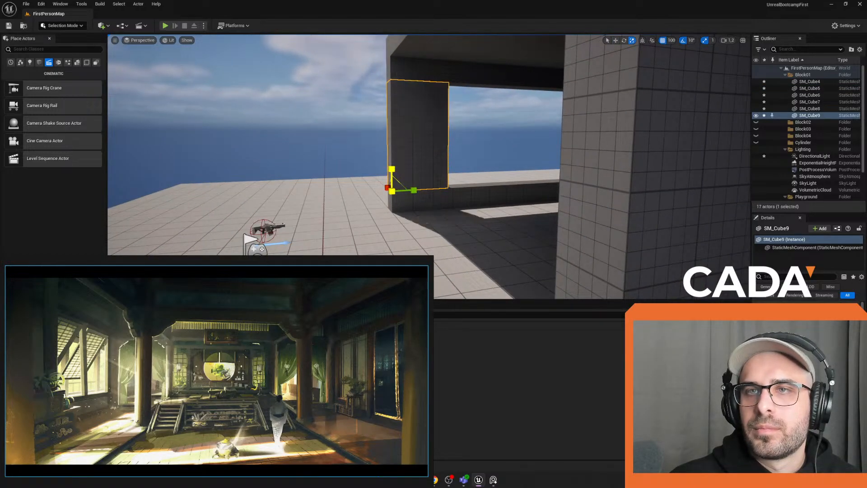
# Step: Duplicate the front wall block SM_Cube9 along the sill to its far end, framing a window opening
pyautogui.moveTo(425, 172)
pyautogui.mouseDown(button='right')
pyautogui.moveTo(445, 171)
pyautogui.moveTo(425, 171)
pyautogui.mouseUp(button='right')
pyautogui.press('w')
pyautogui.keyDown('alt'); pyautogui.moveTo(415, 202); pyautogui.dragTo(586, 158); pyautogui.keyUp('alt')
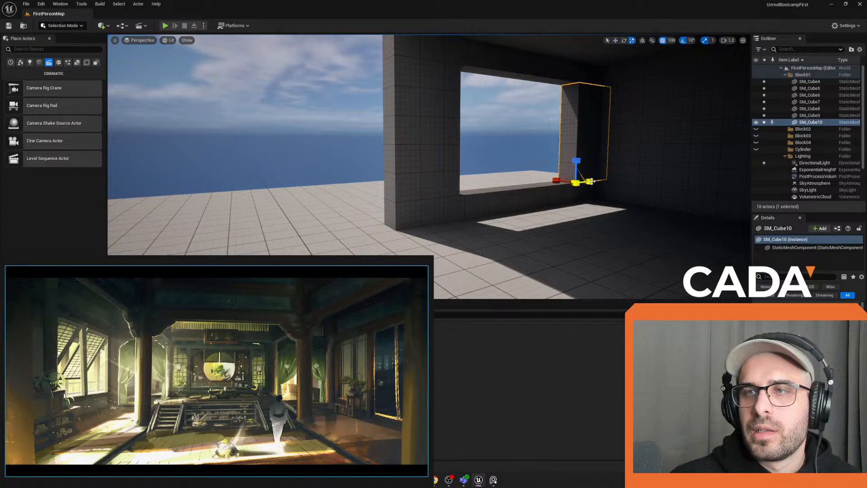
# Step: Widen the block SM_Cube10 along the sill at the far end of the window opening
pyautogui.moveTo(590, 182); pyautogui.dragTo(580, 185)
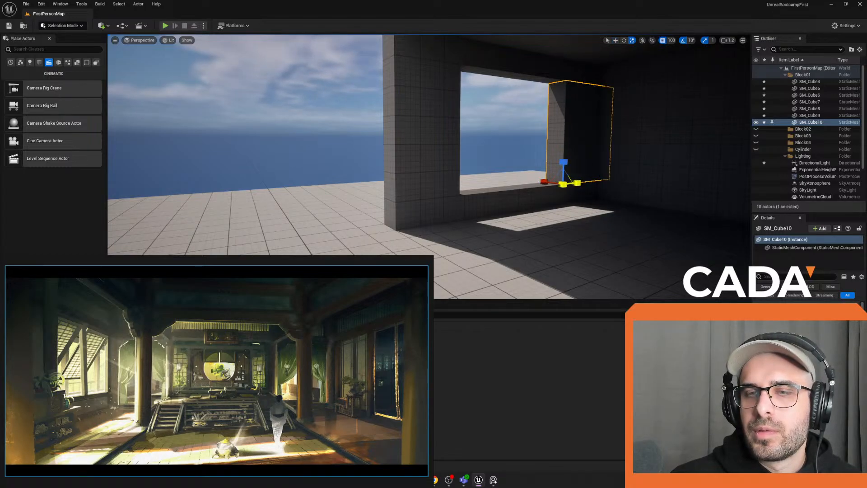
# Step: Rotate the DirectionalLight by -30 degrees to change the angle of the sunlight falling into the room
pyautogui.press('s')
pyautogui.moveTo(571, 182); pyautogui.dragTo(609, 104, button='right')
pyautogui.click(594, 75)
pyautogui.press('s')
pyautogui.press('e')
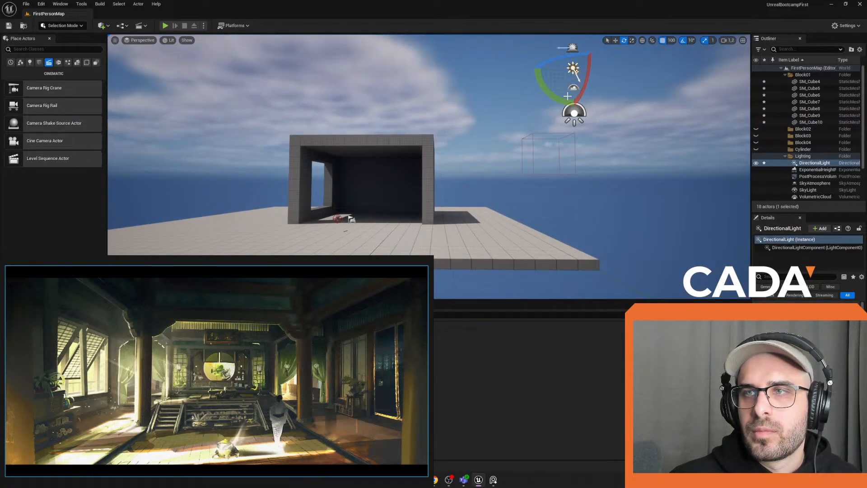
pyautogui.moveTo(567, 95); pyautogui.dragTo(563, 118)
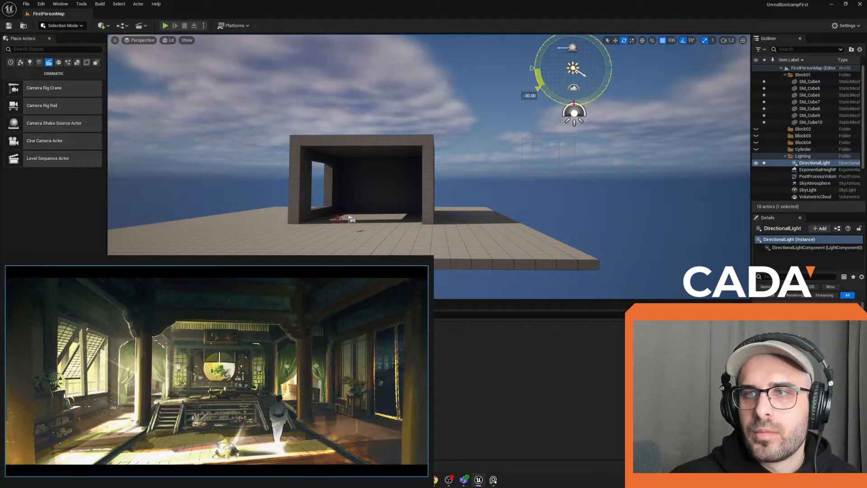
pyautogui.moveTo(563, 119)
pyautogui.mouseDown()
pyautogui.moveTo(564, 111)
pyautogui.moveTo(563, 118)
pyautogui.mouseUp()
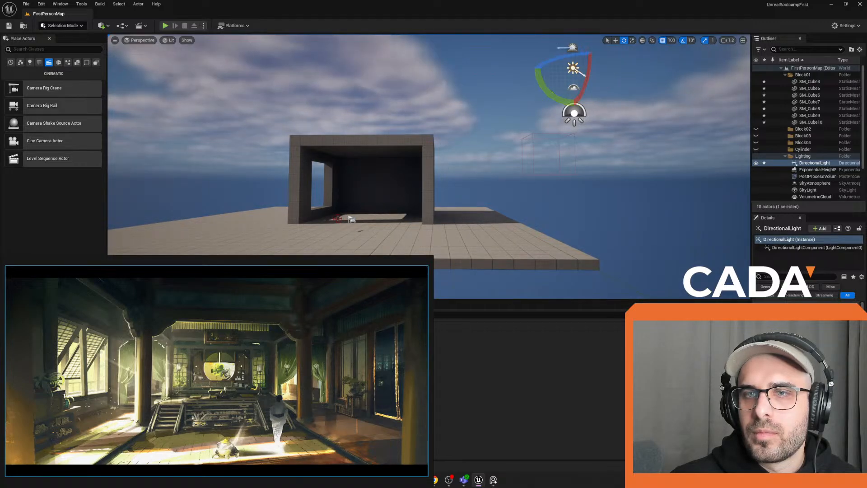
# Step: Shorten the window-side blocks SM_Cube9 and SM_Cube10 and extend the overhead beam SM_Cube8 down to meet them
pyautogui.press('w')
pyautogui.moveTo(497, 149); pyautogui.dragTo(457, 166, button='right')
pyautogui.press('s')
pyautogui.click(474, 172)
pyautogui.press('w')
pyautogui.click(446, 147)
pyautogui.click(425, 179)
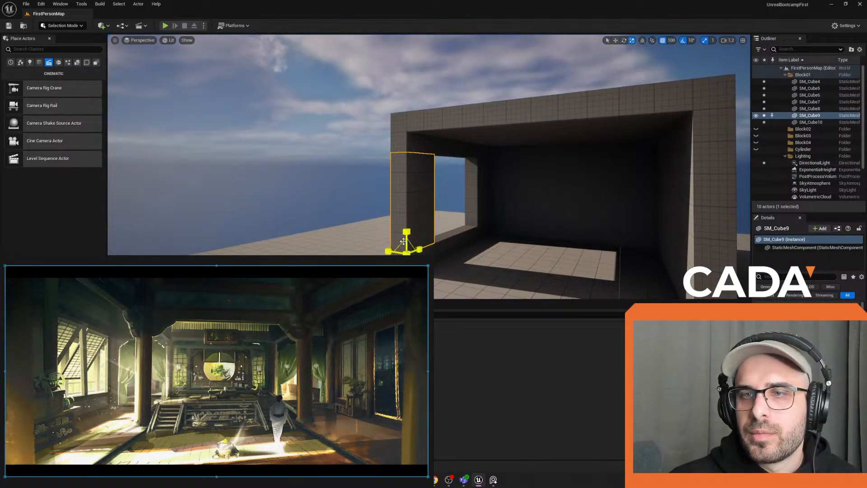
pyautogui.moveTo(407, 232); pyautogui.dragTo(406, 251)
pyautogui.click(471, 183)
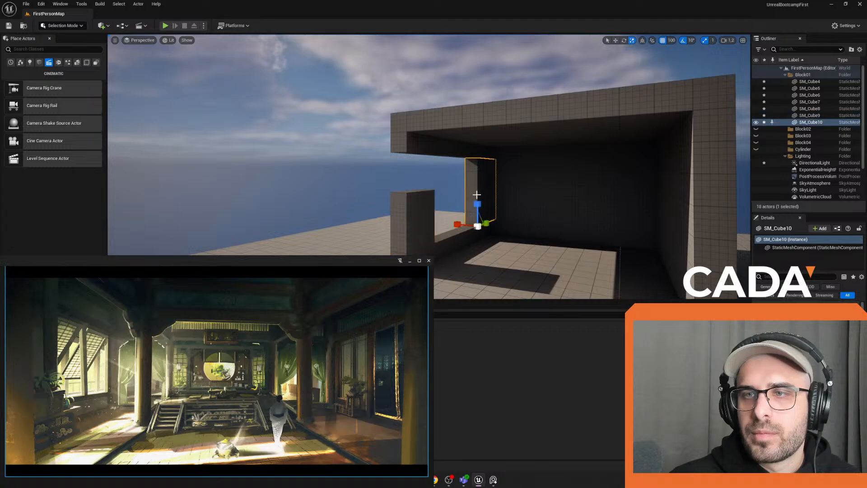
pyautogui.moveTo(477, 205); pyautogui.dragTo(478, 217)
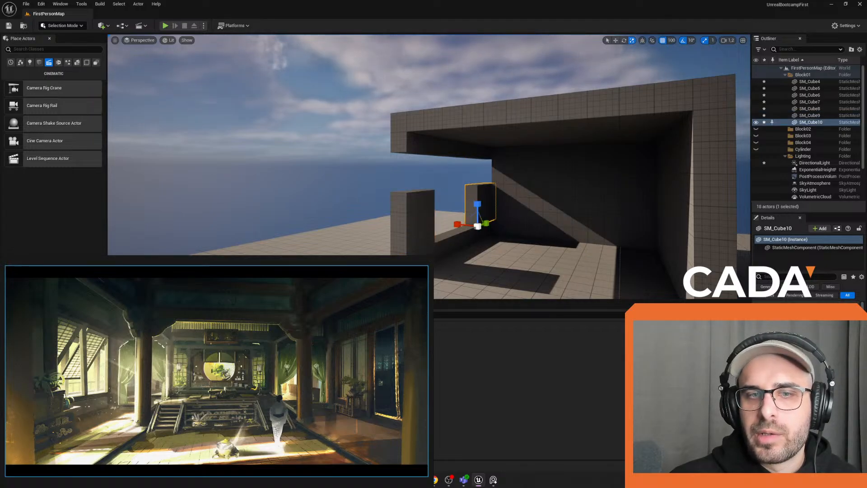
pyautogui.click(429, 150)
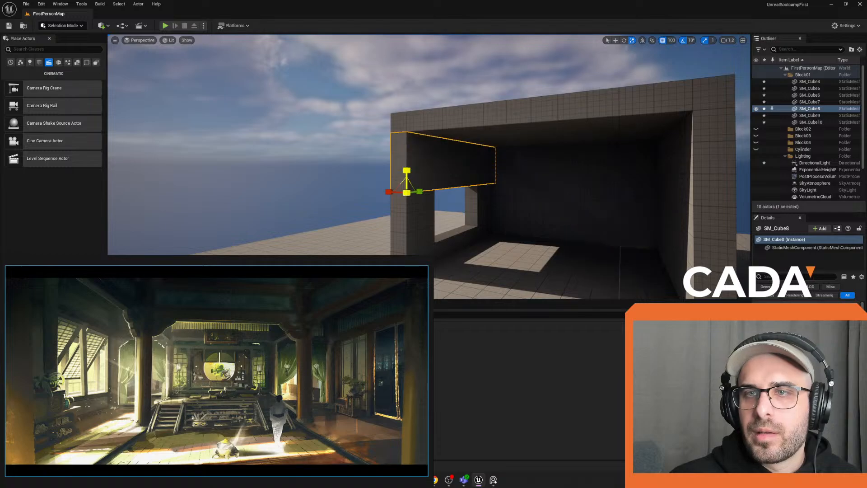
# Step: Play-test the level to examine the room and its window opening from the inside
pyautogui.moveTo(308, 107); pyautogui.dragTo(295, 124, button='right')
pyautogui.click(165, 26)
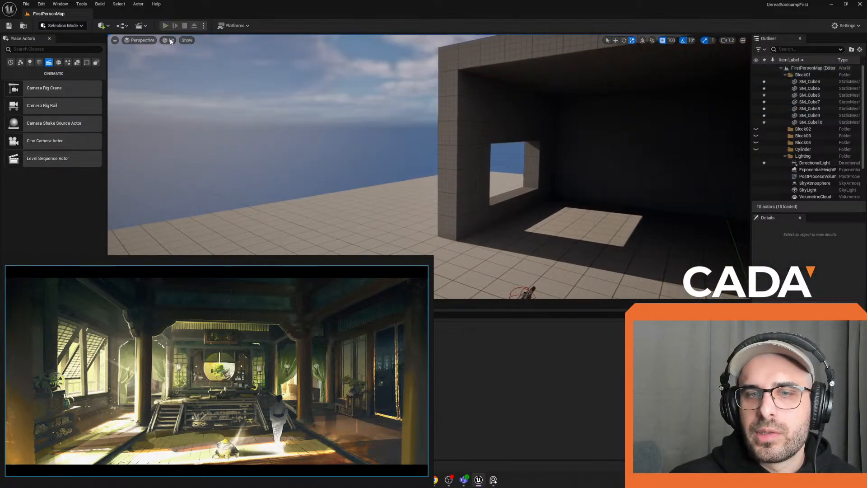
pyautogui.click(289, 189)
pyautogui.press('w')
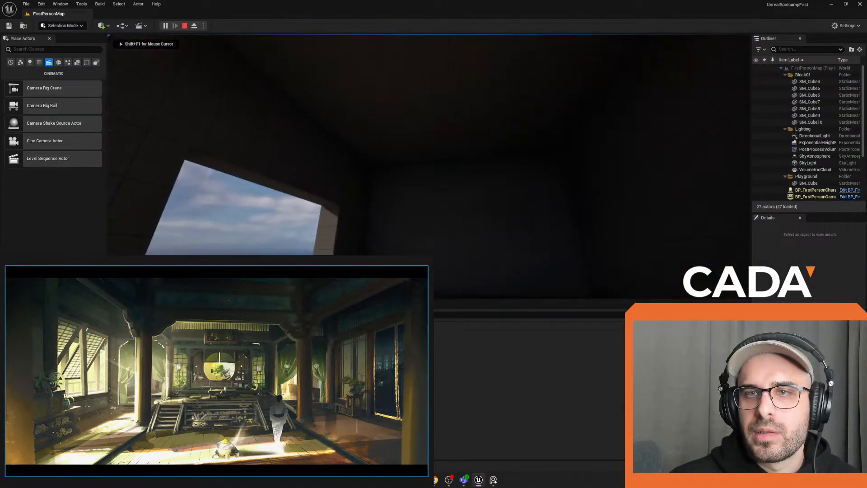
pyautogui.press('Escape')
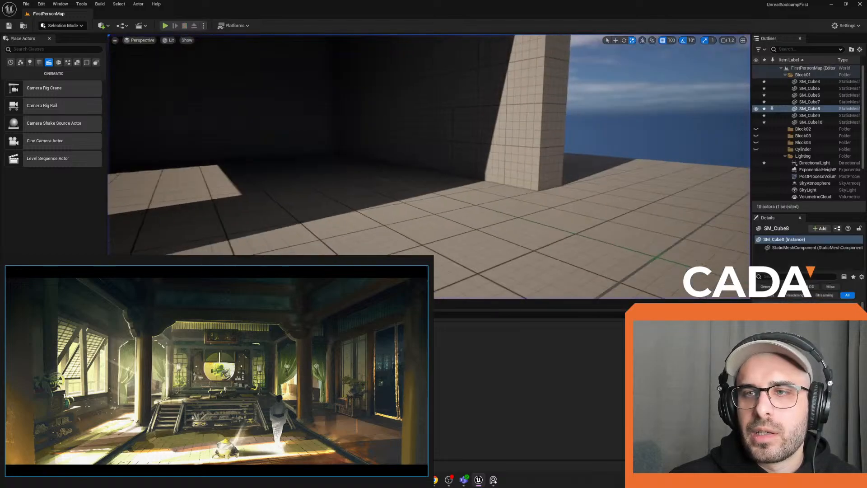
# Step: Move the side wall SM_Cube4 outward, away from the window wall, to make the room wider
pyautogui.moveTo(429, 145); pyautogui.dragTo(411, 173, button='right')
pyautogui.press('w')
pyautogui.press('s')
pyautogui.press('w')
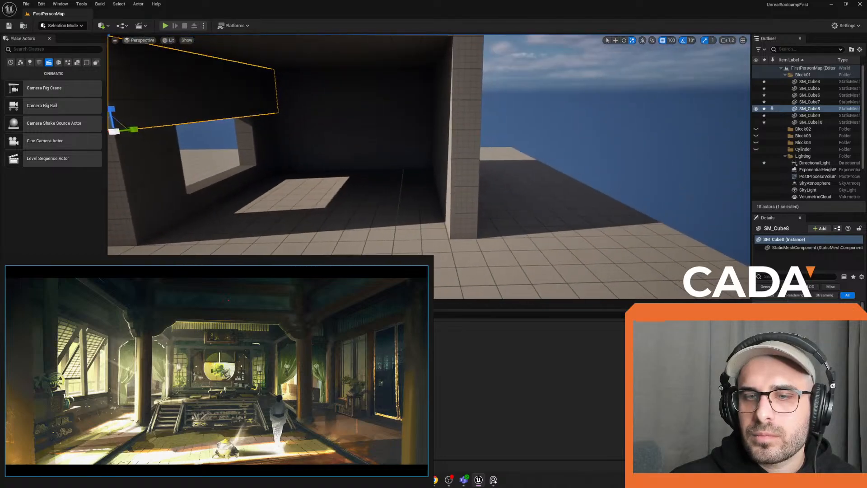
pyautogui.press('s')
pyautogui.click(507, 177)
pyautogui.moveTo(507, 177); pyautogui.dragTo(548, 205, button='right')
pyautogui.press('w')
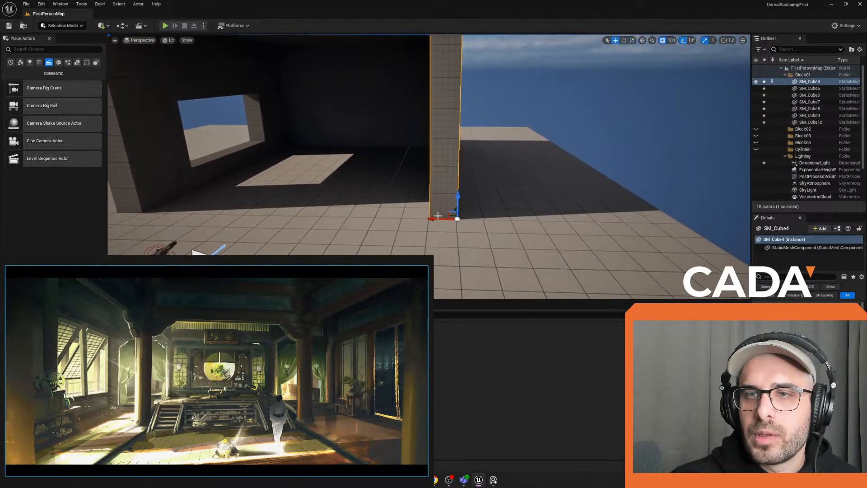
pyautogui.moveTo(428, 217); pyautogui.dragTo(477, 217)
# Step: Widen the back wall SM_Cube6 and the roof SM_Cube7 to reach the moved side wall
pyautogui.press('s')
pyautogui.moveTo(477, 217); pyautogui.dragTo(473, 201, button='right')
pyautogui.click(431, 138)
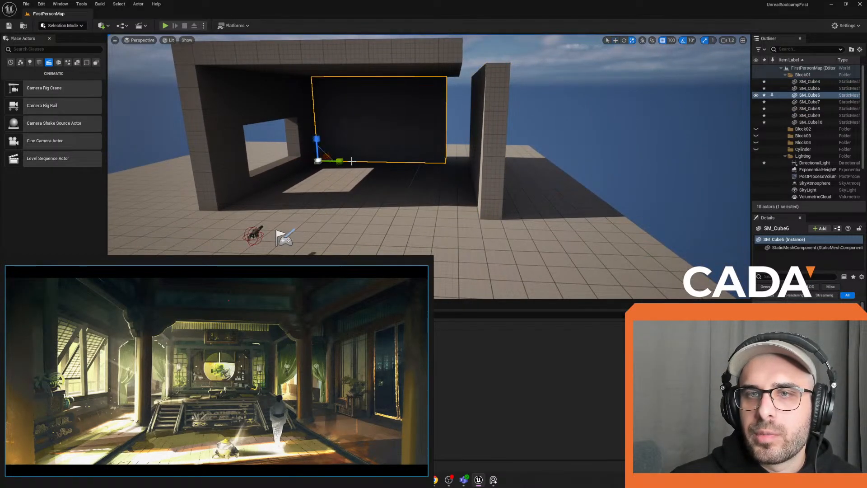
pyautogui.moveTo(352, 162)
pyautogui.mouseDown(button='right')
pyautogui.moveTo(375, 162)
pyautogui.moveTo(347, 162)
pyautogui.mouseUp(button='right')
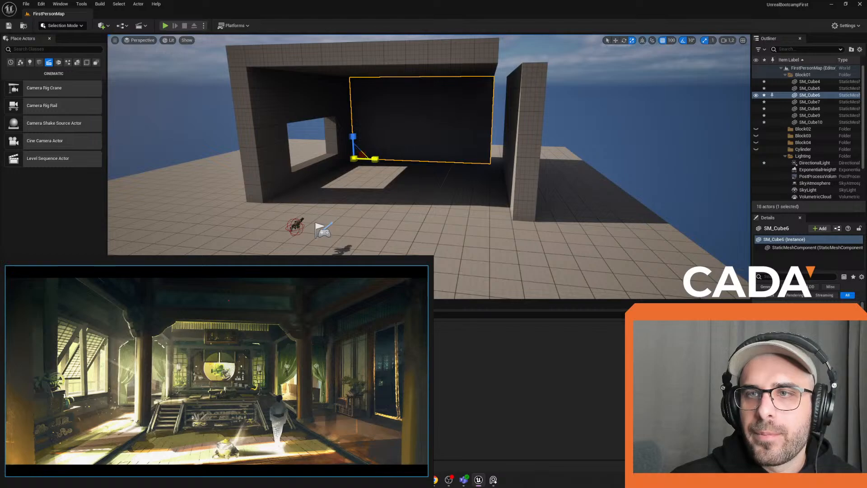
pyautogui.click(446, 57)
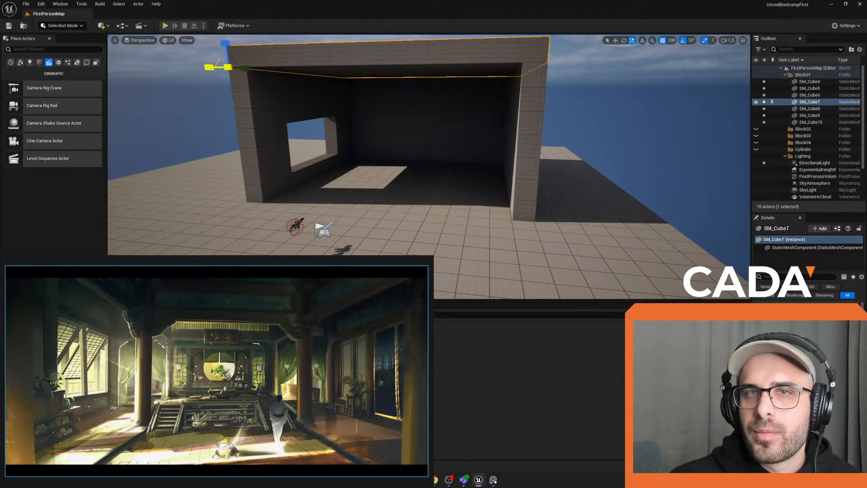
# Step: Duplicate the room's back wall and move the copy to the open front side
pyautogui.moveTo(508, 124); pyautogui.dragTo(447, 149, button='right')
pyautogui.press('s')
pyautogui.click(575, 94)
pyautogui.moveTo(574, 95); pyautogui.dragTo(569, 128, button='right')
pyautogui.hotkey('ctrl', 'd')
pyautogui.moveTo(564, 121); pyautogui.dragTo(470, 128)
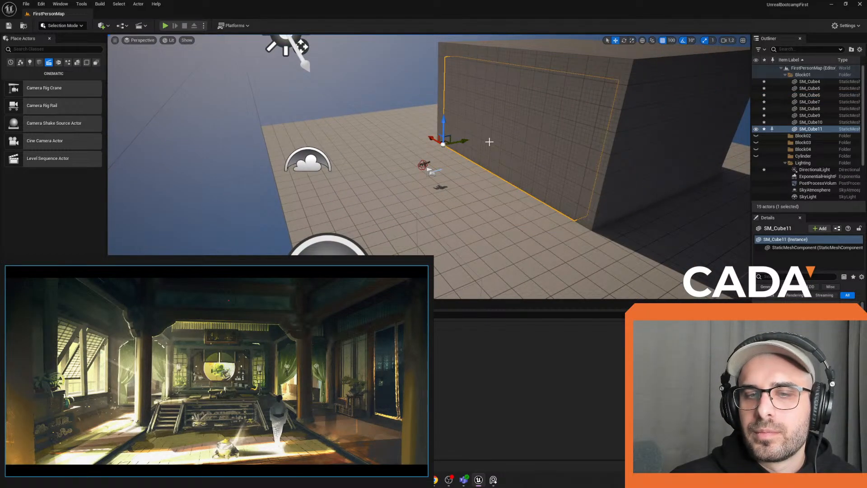
# Step: Narrow the front wall SM_Cube11 to about half the width of the room's open side
pyautogui.press('a')
pyautogui.moveTo(490, 142); pyautogui.dragTo(556, 140, button='right')
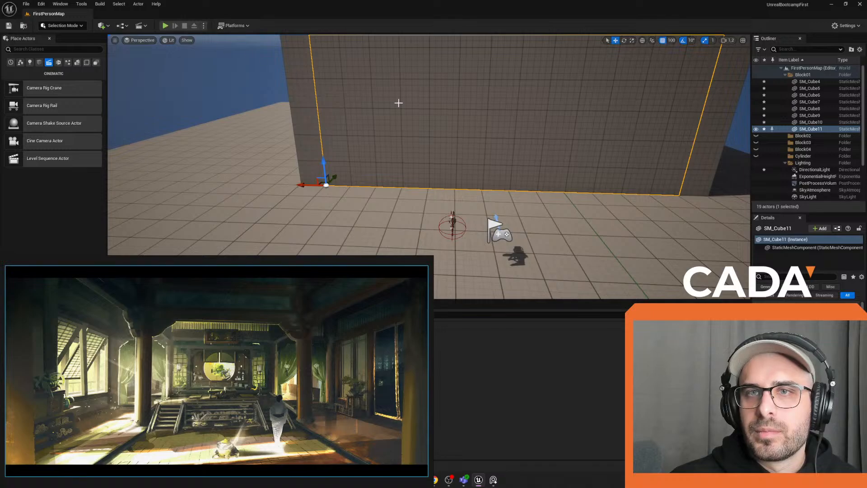
pyautogui.moveTo(347, 188); pyautogui.dragTo(291, 191)
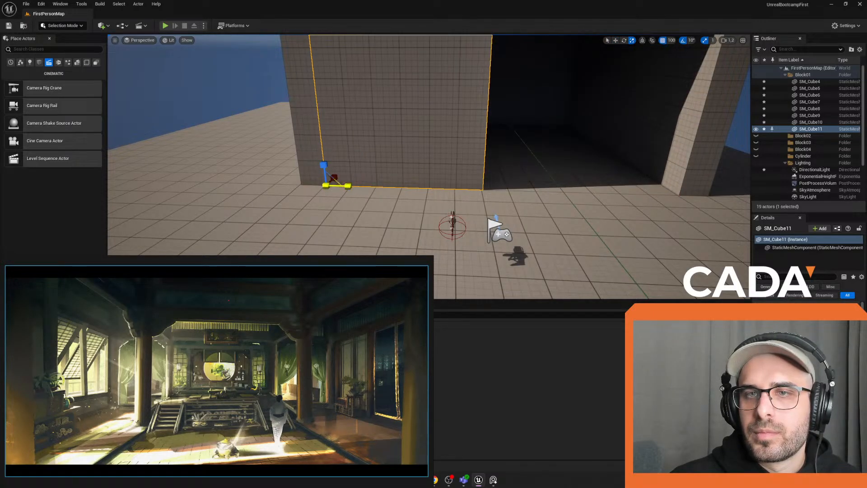
# Step: Duplicate the narrowed front wall and place the copy beside it, leaving a narrow doorway between the two
pyautogui.moveTo(348, 185); pyautogui.dragTo(545, 192)
pyautogui.press('w')
pyautogui.hotkey('ctrl', 'd')
# Step: Play-test the level to examine the enclosed room and view its doorway from outside
pyautogui.click(165, 26)
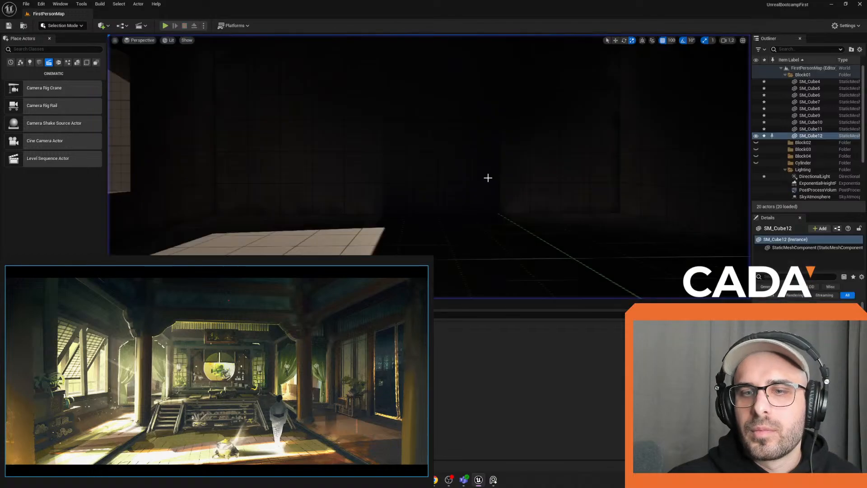
pyautogui.press('Escape')
pyautogui.moveTo(677, 190); pyautogui.dragTo(687, 171, button='right')
pyautogui.click(700, 191)
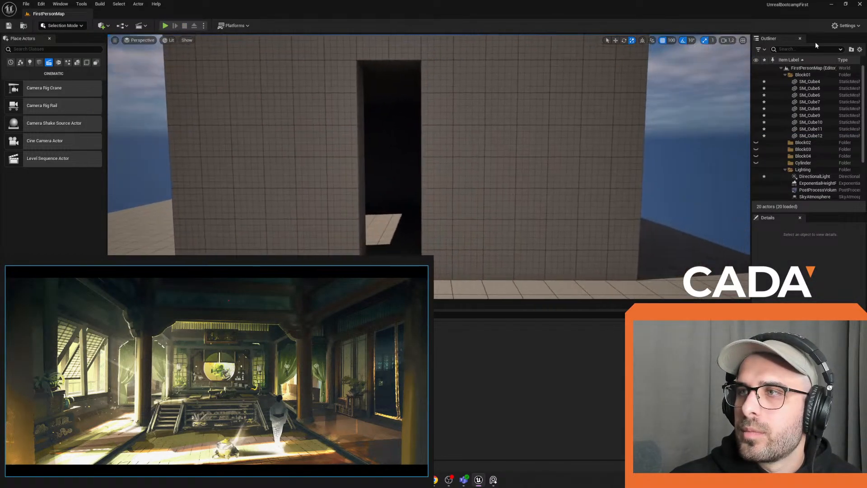
# Step: Search the Outliner for "ca" and clear the search
pyautogui.click(795, 49)
pyautogui.write('ca')
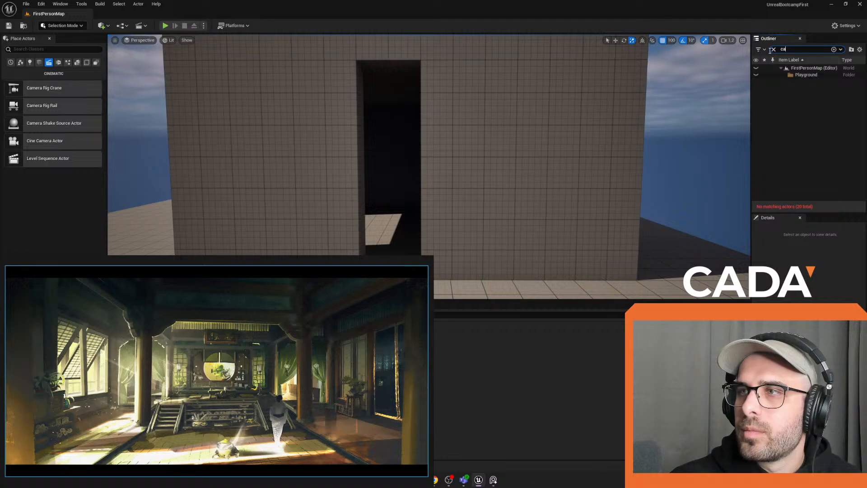
pyautogui.press('BackSpace')
pyautogui.moveTo(600, 108); pyautogui.dragTo(587, 129, button='right')
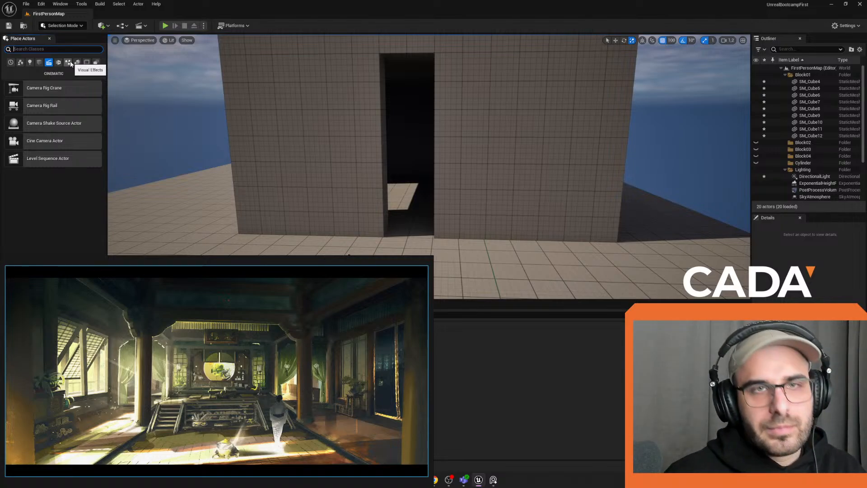
# Step: Search the placeable actors for "post"
pyautogui.click(58, 63)
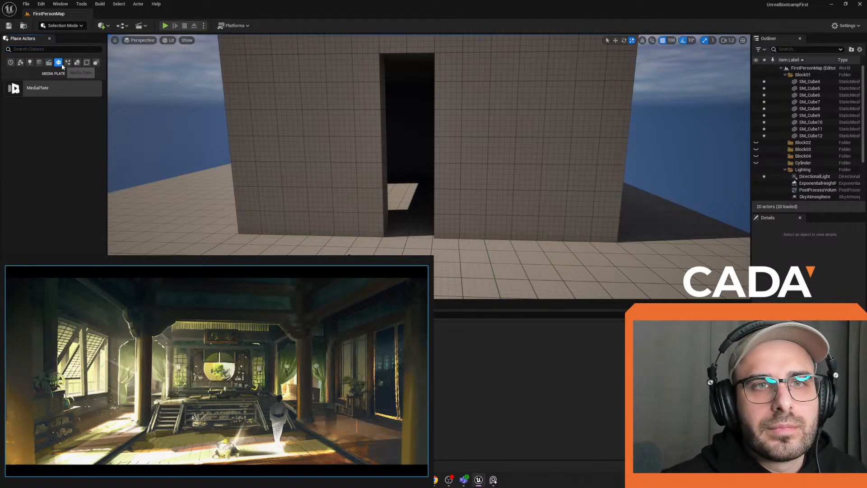
pyautogui.rightClick(287, 146)
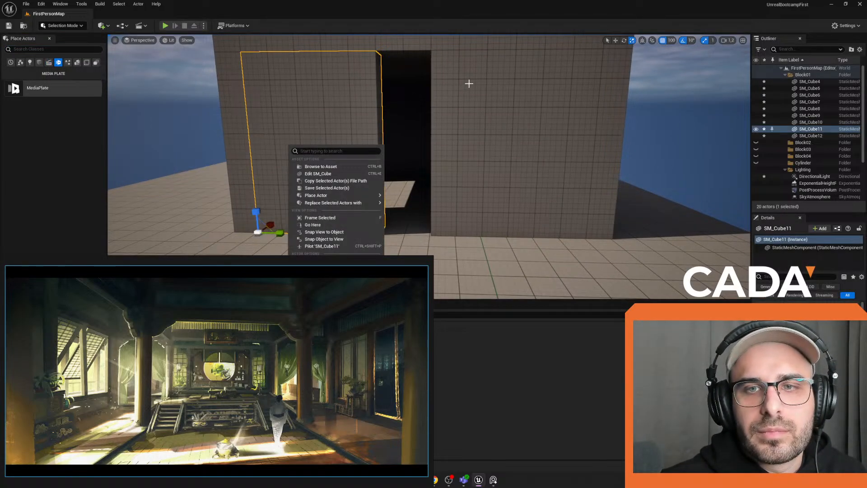
pyautogui.rightClick(167, 94)
pyautogui.rightClick(152, 50)
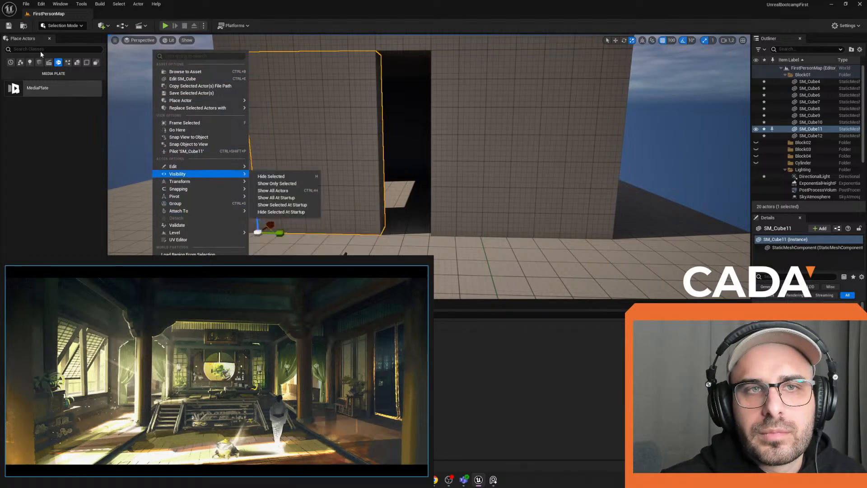
pyautogui.click(71, 82)
pyautogui.write('post')
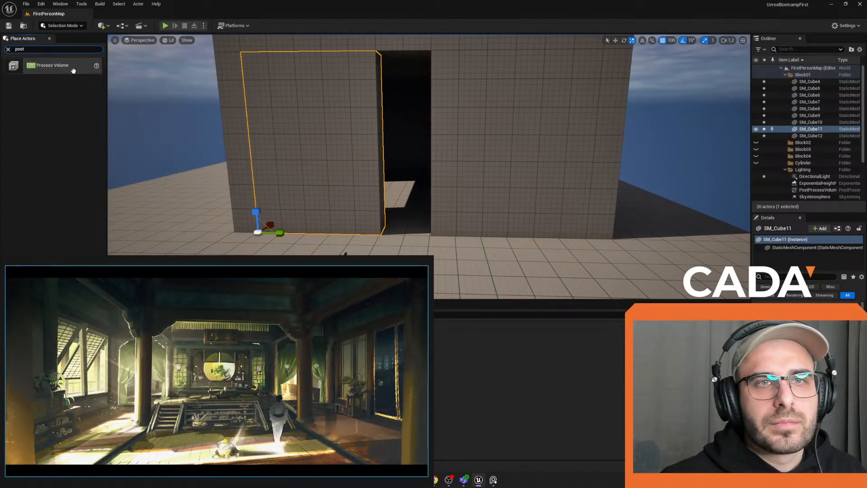
pyautogui.press('s')
pyautogui.moveTo(287, 146)
pyautogui.mouseDown(button='right')
pyautogui.moveTo(287, 156)
pyautogui.moveTo(371, 152)
pyautogui.moveTo(350, 159)
pyautogui.moveTo(287, 148)
pyautogui.mouseUp(button='right')
pyautogui.press('a')
pyautogui.press('w')
pyautogui.press('s')
pyautogui.press('w')
pyautogui.press('a')
# Step: Move the concept image window over the viewport to examine its lighting, and return it below the viewport
pyautogui.moveTo(319, 266); pyautogui.dragTo(352, 113)
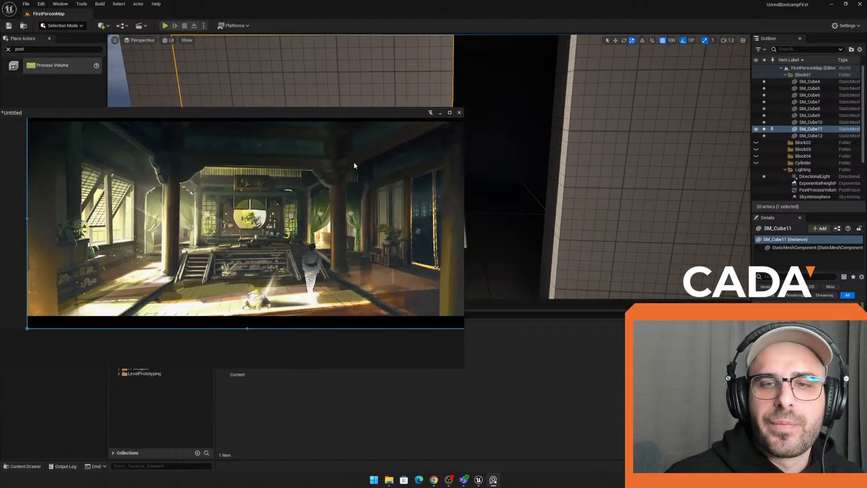
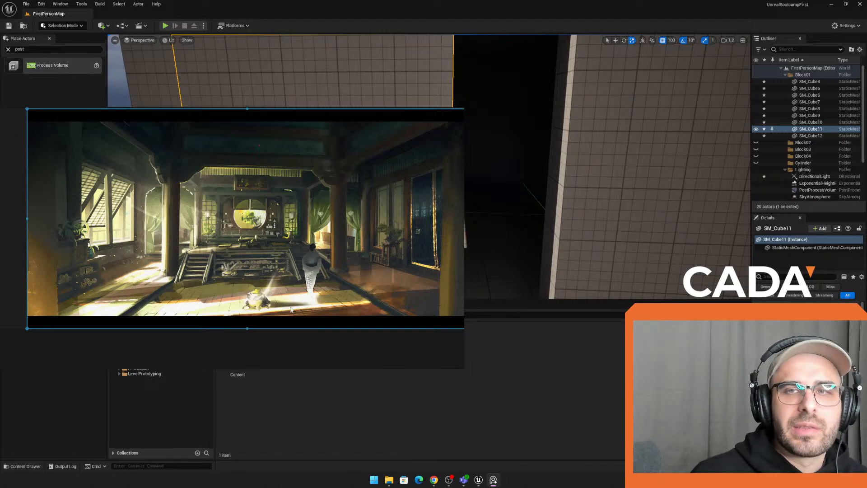
pyautogui.rightClick(533, 149)
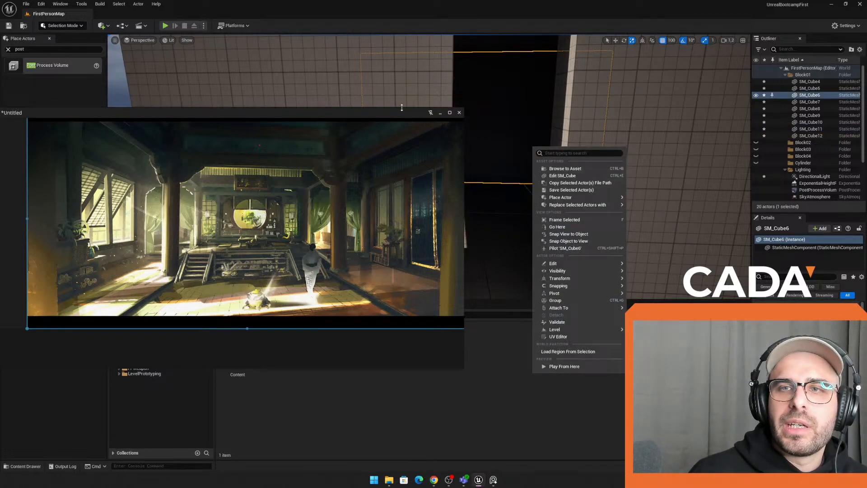
pyautogui.moveTo(398, 113); pyautogui.dragTo(317, 278)
# Step: Play-test the level, walking in and out through the doorway to examine how exposure adapts between the dark room and bright exterior
pyautogui.moveTo(619, 186)
pyautogui.mouseDown(button='right')
pyautogui.moveTo(573, 184)
pyautogui.moveTo(611, 187)
pyautogui.mouseUp(button='right')
pyautogui.click(166, 26)
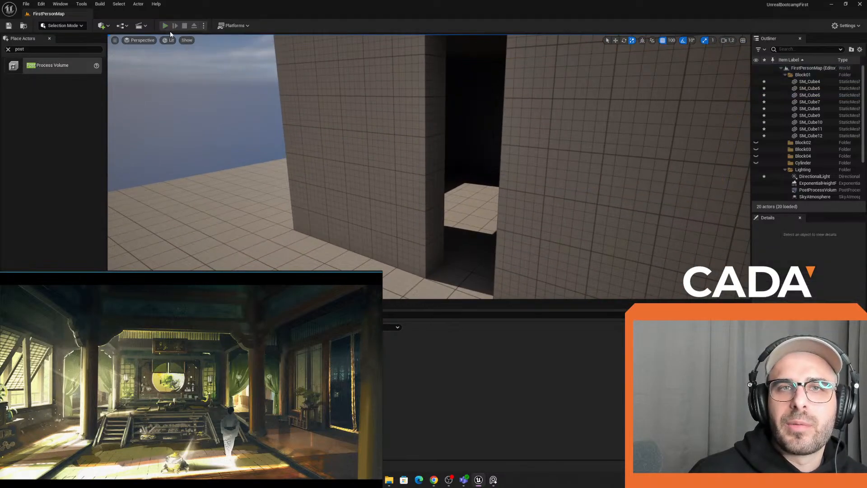
pyautogui.press('w')
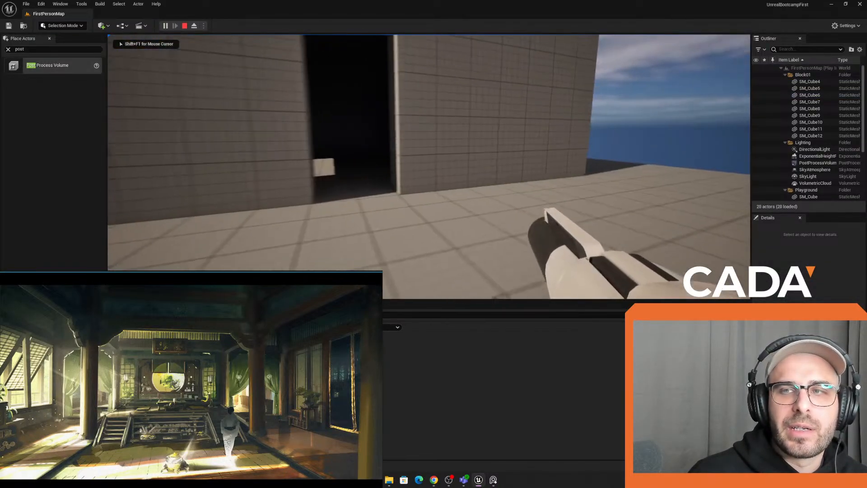
pyautogui.press('w')
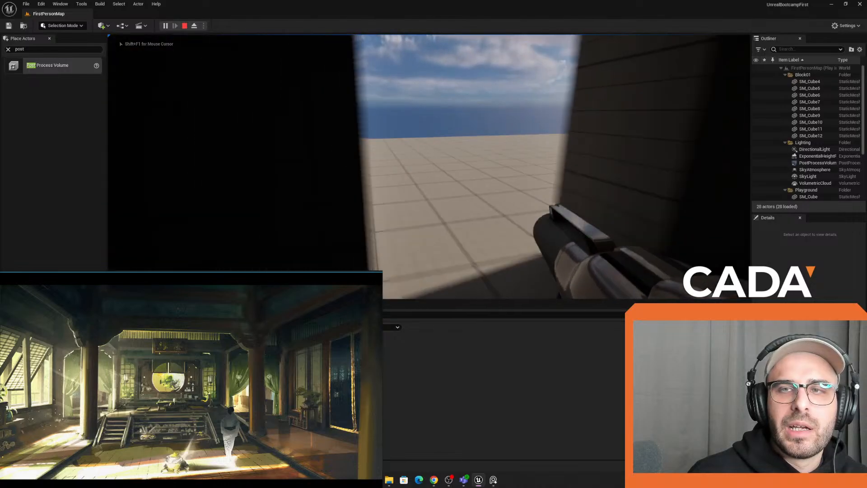
pyautogui.press('w')
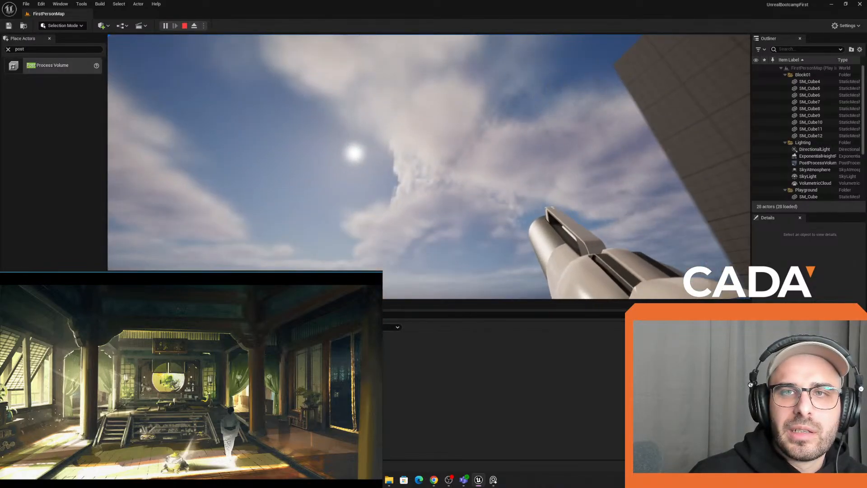
pyautogui.click(429, 167)
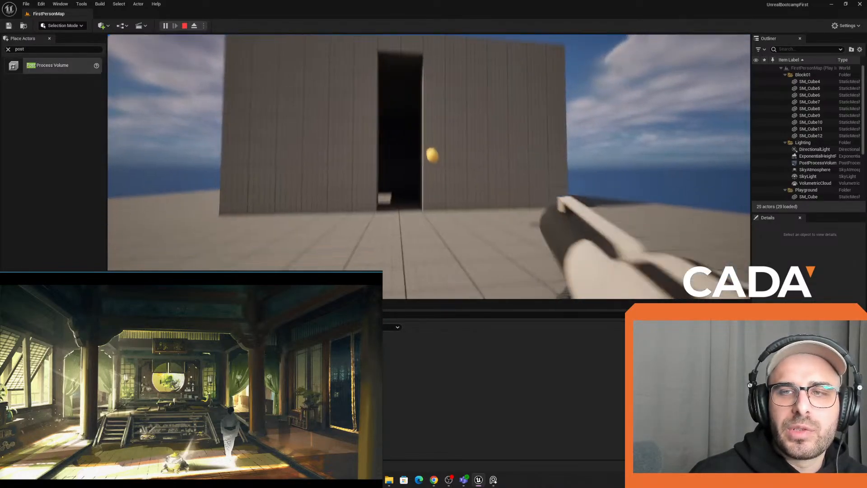
pyautogui.press('w')
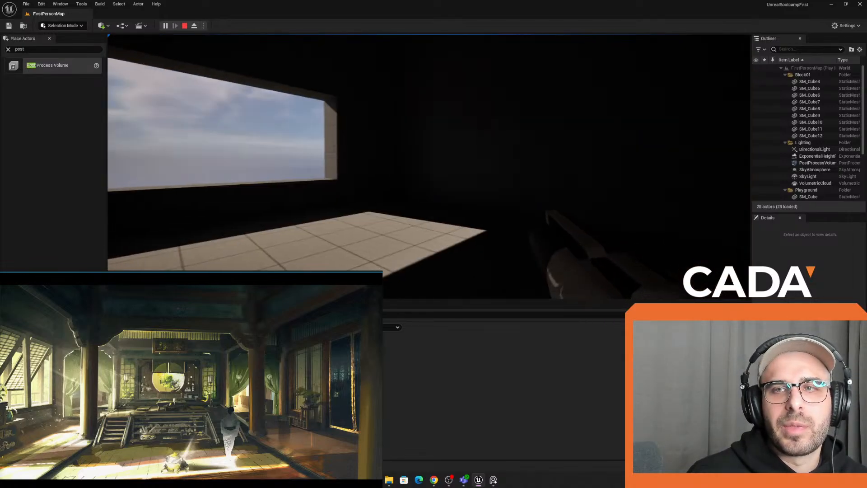
pyautogui.press('Escape')
# Step: Move the concept image aside, place a Post Process Volume on the floor outside the doorway, and widen its details filtered by "expos"
pyautogui.moveTo(313, 279); pyautogui.dragTo(783, 131)
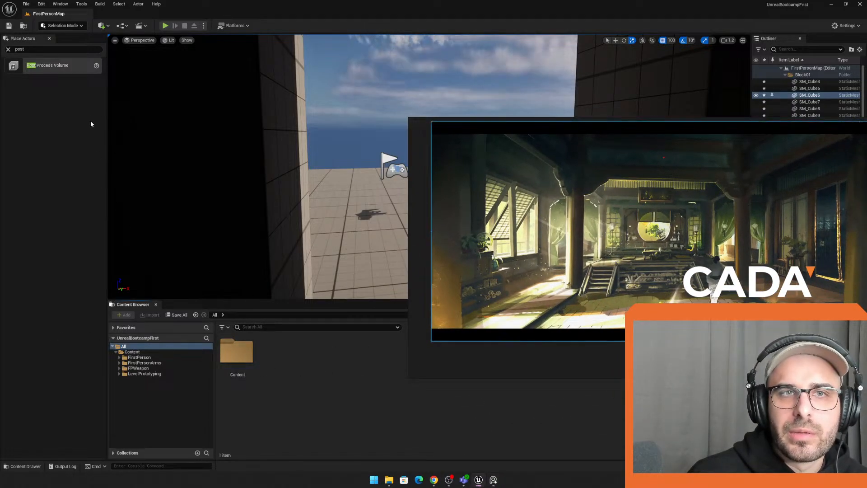
pyautogui.press('w')
pyautogui.moveTo(330, 129); pyautogui.dragTo(406, 140, button='right')
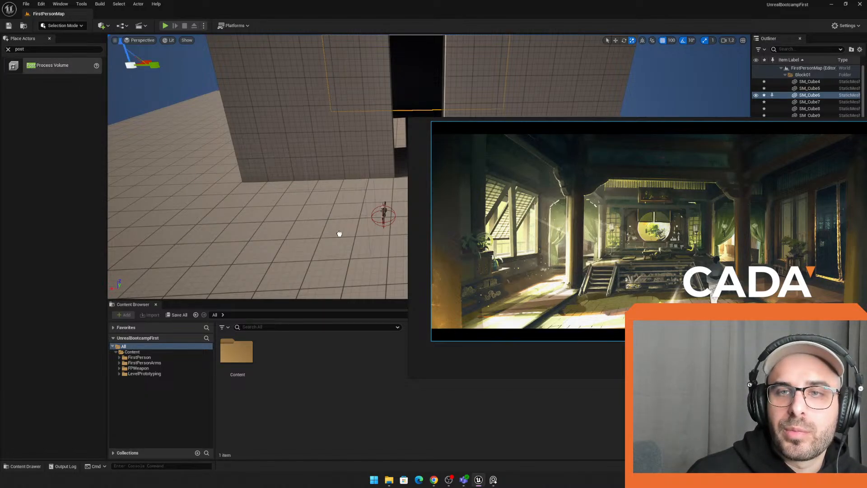
pyautogui.moveTo(344, 225); pyautogui.dragTo(318, 213)
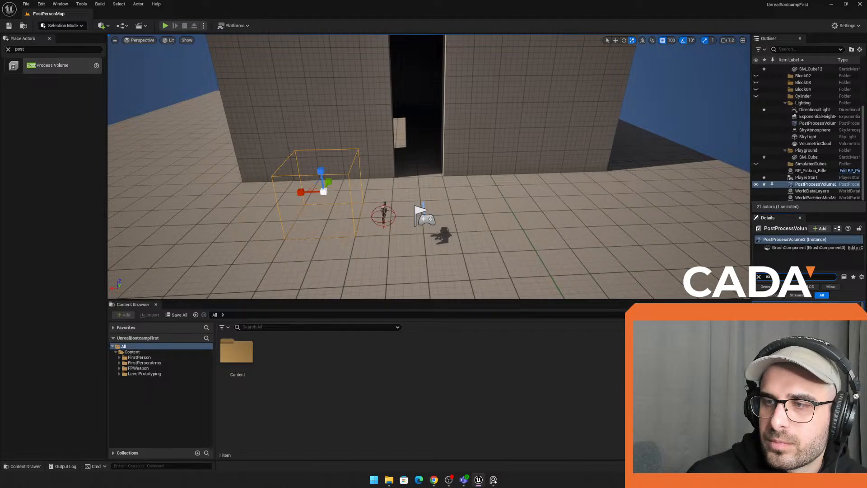
pyautogui.moveTo(752, 333); pyautogui.dragTo(560, 333)
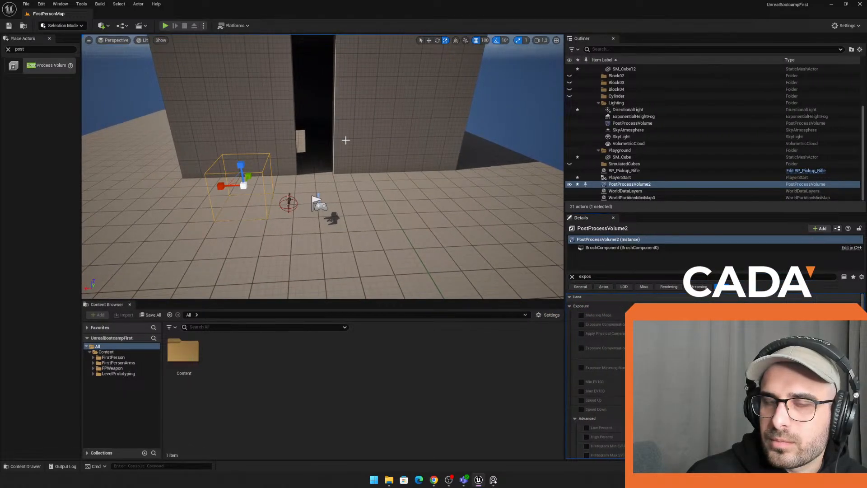
# Step: Play-test the level to examine the dark interior beyond the doorway
pyautogui.click(165, 25)
pyautogui.press('w')
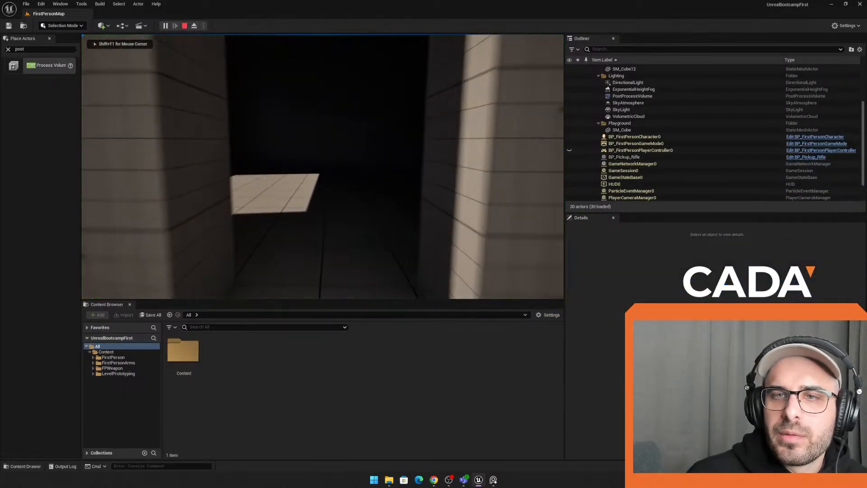
pyautogui.press('w')
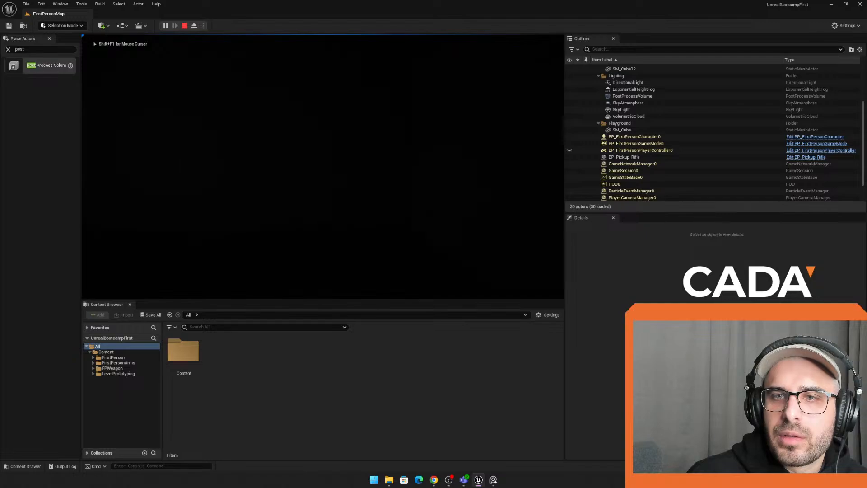
pyautogui.press('s')
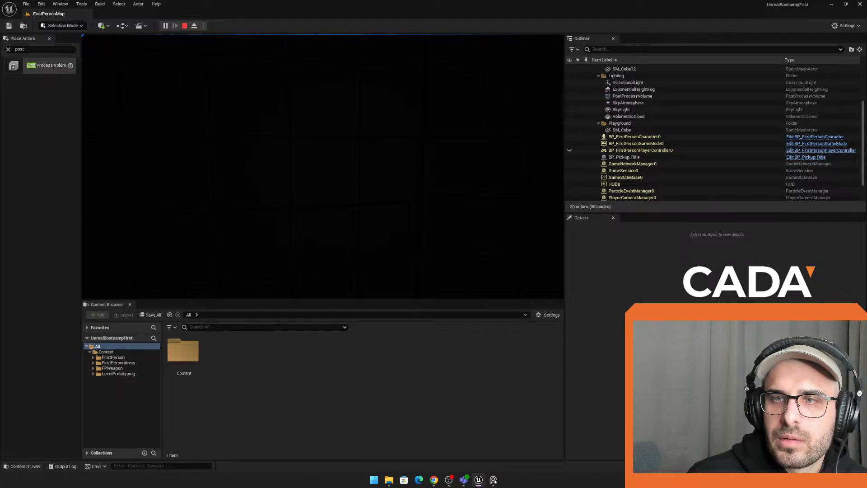
pyautogui.press('Escape')
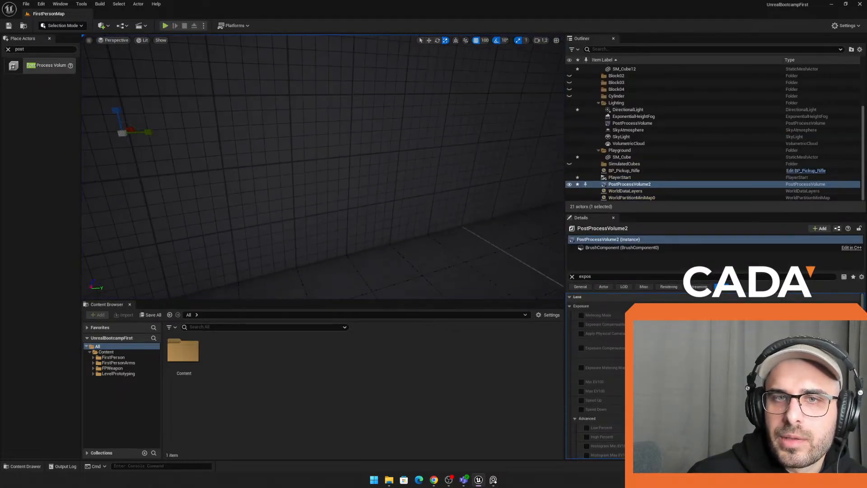
# Step: Enable the Metering Mode and Exposure Compensation overrides on the new Post Process Volume
pyautogui.moveTo(323, 167); pyautogui.dragTo(433, 174, button='right')
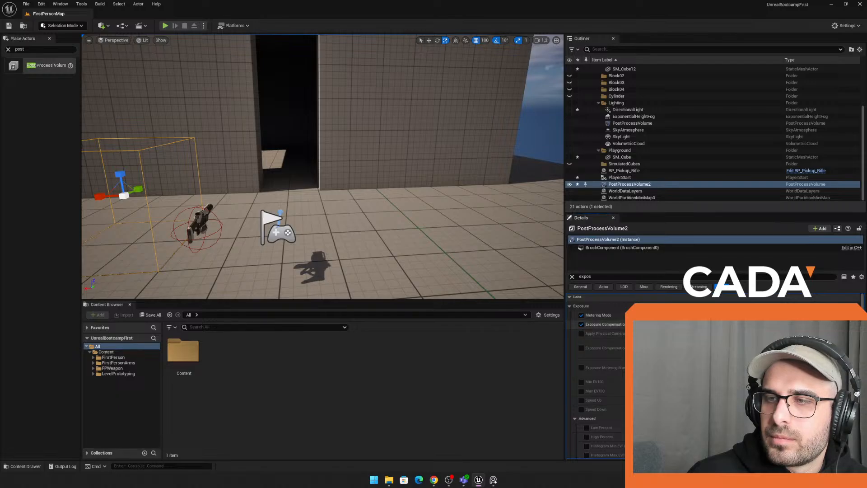
pyautogui.scroll(-5, 454, 267)
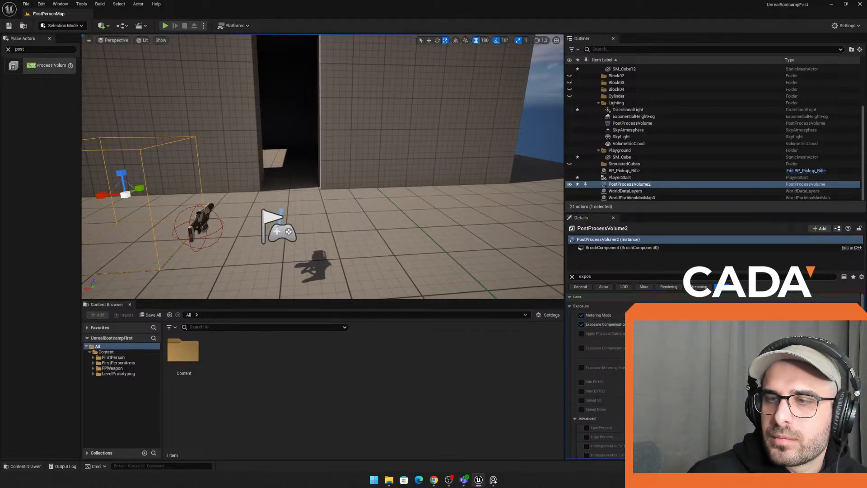
pyautogui.scroll(3, 454, 266)
# Step: Filter the Post Process Volume's details by "exte" and enable Infinite Extent (Unbound)
pyautogui.click(580, 278)
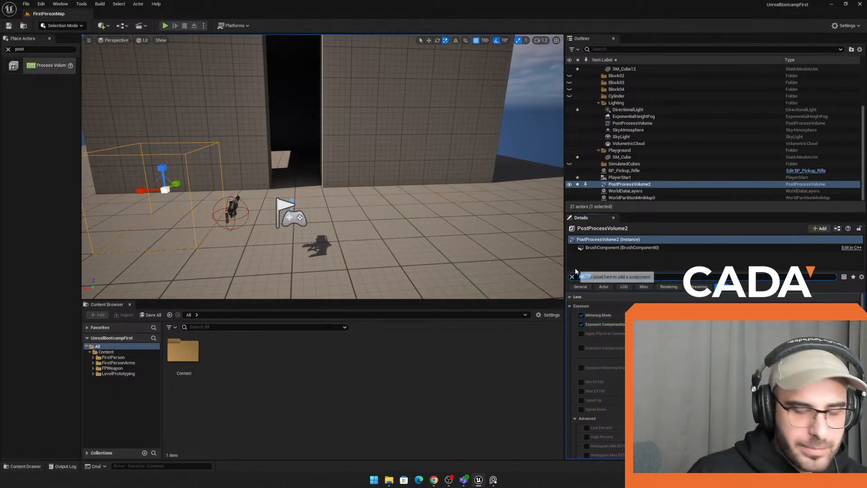
pyautogui.click(572, 276)
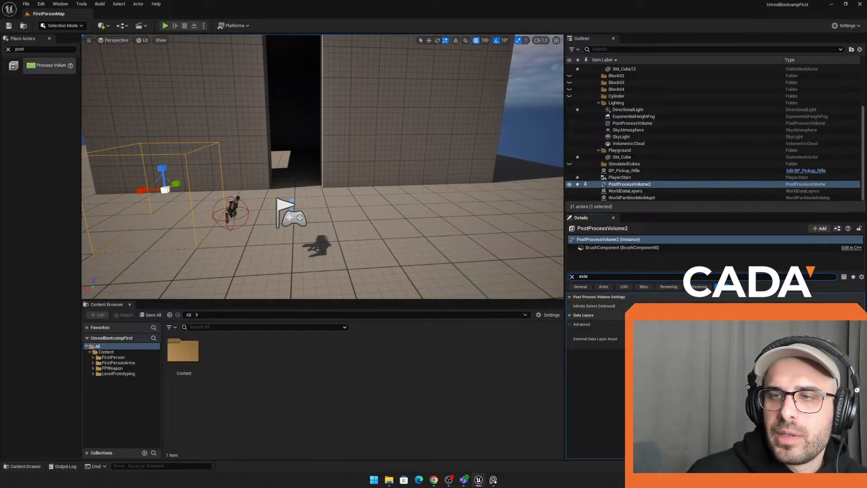
pyautogui.press('s')
pyautogui.moveTo(386, 242); pyautogui.dragTo(375, 250, button='right')
pyautogui.press('w')
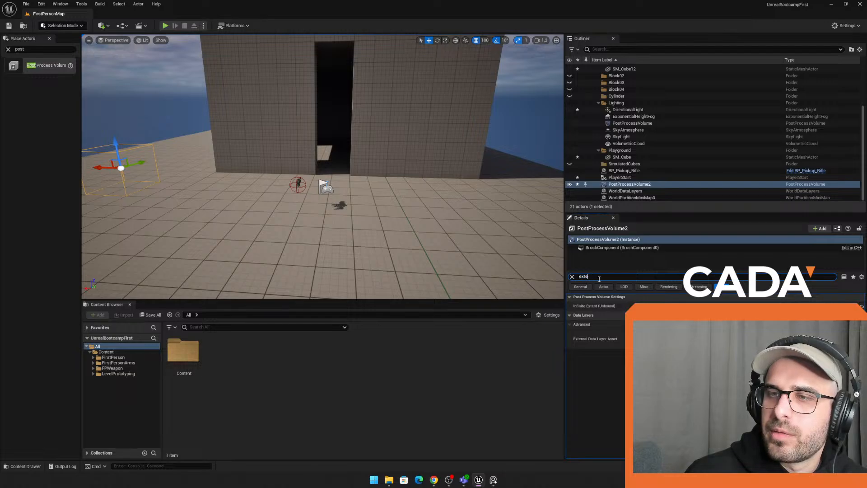
# Step: Filter the volume's details by "exp", try different Exposure Compensation values, and undo each change
pyautogui.write('exp')
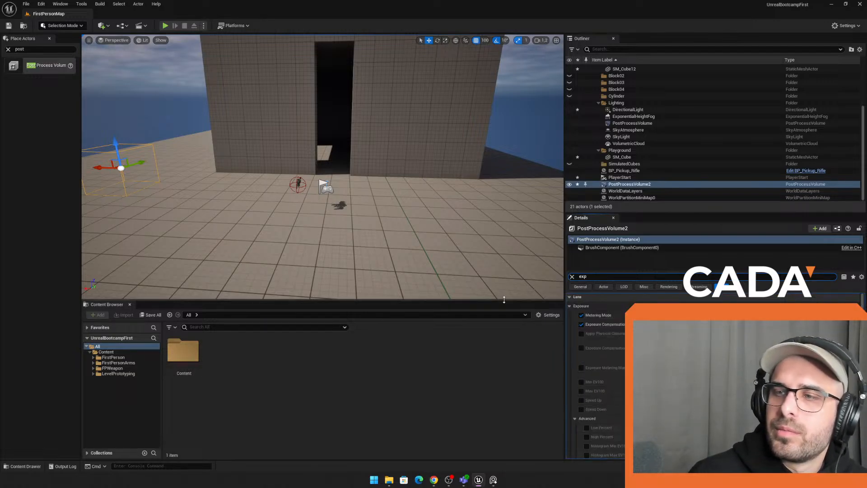
pyautogui.moveTo(713, 325); pyautogui.dragTo(722, 324)
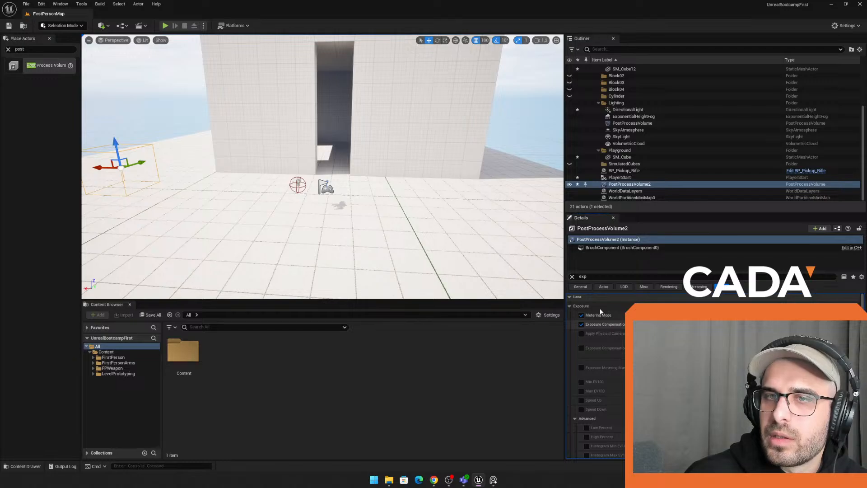
pyautogui.hotkey('ctrl', 'z')
pyautogui.press('w')
pyautogui.moveTo(504, 262); pyautogui.dragTo(512, 254, button='right')
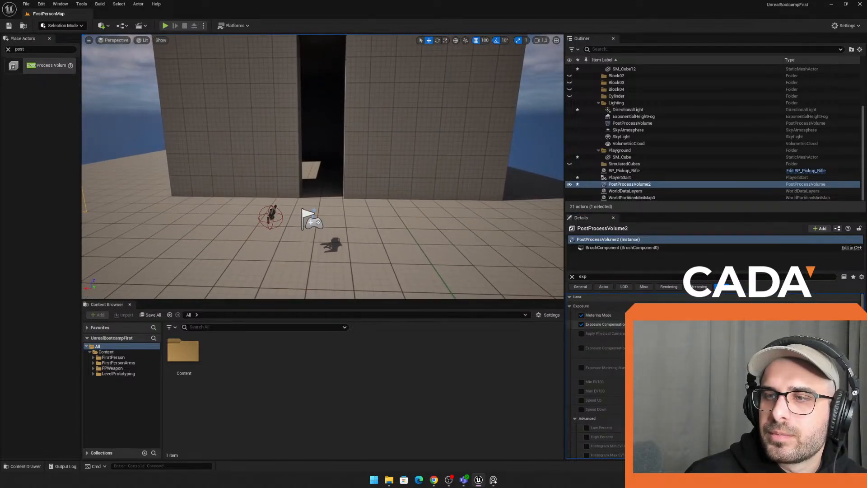
pyautogui.moveTo(718, 324); pyautogui.dragTo(723, 324)
pyautogui.hotkey('ctrl', 'z')
# Step: Duplicate the side wall twice and position the copies as two parallel walls extending the building in front of the doorway
pyautogui.click(420, 178)
pyautogui.press('s')
pyautogui.moveTo(420, 178)
pyautogui.mouseDown(button='right')
pyautogui.moveTo(436, 194)
pyautogui.moveTo(427, 179)
pyautogui.mouseUp(button='right')
pyautogui.moveTo(318, 163); pyautogui.dragTo(299, 157, button='right')
pyautogui.click(347, 150)
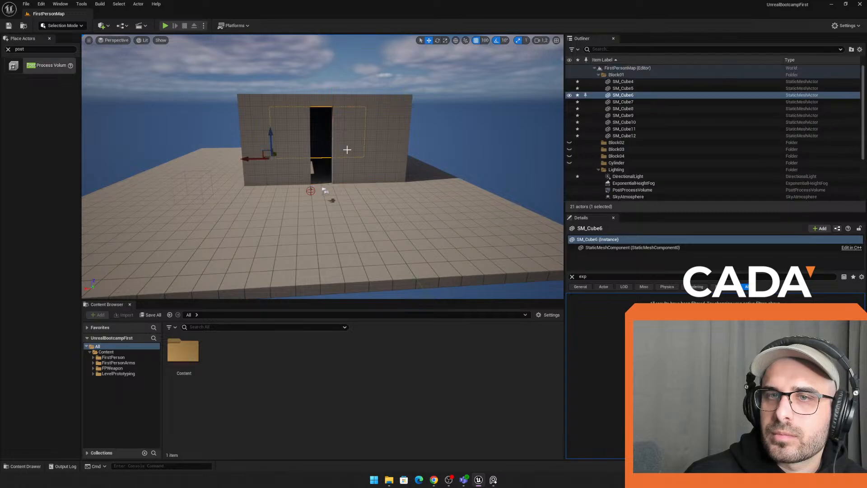
pyautogui.click(410, 153)
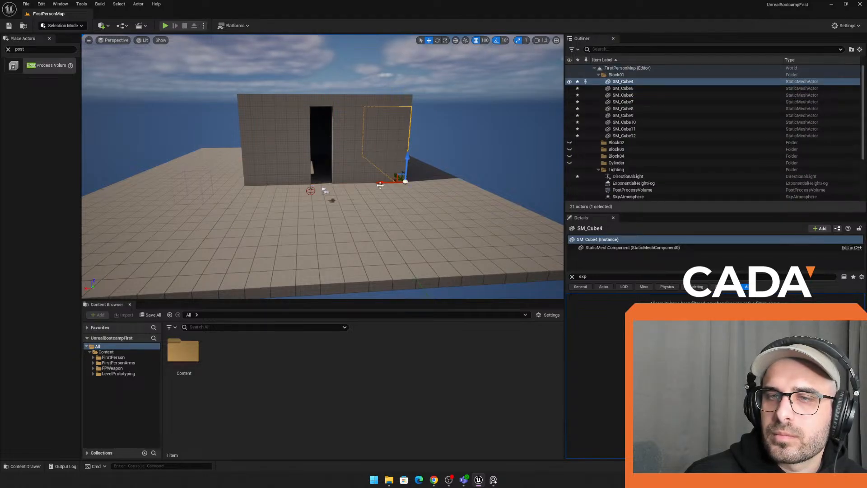
pyautogui.hotkey('ctrl', 'd')
pyautogui.moveTo(380, 185); pyautogui.dragTo(418, 184, button='right')
pyautogui.moveTo(353, 161); pyautogui.dragTo(527, 206)
pyautogui.moveTo(526, 206); pyautogui.dragTo(503, 223, button='right')
pyautogui.hotkey('ctrl', 'd')
pyautogui.moveTo(538, 212); pyautogui.dragTo(218, 260)
# Step: Duplicate the roof block and slide the copy over the two new side walls to cover the extension
pyautogui.click(297, 57)
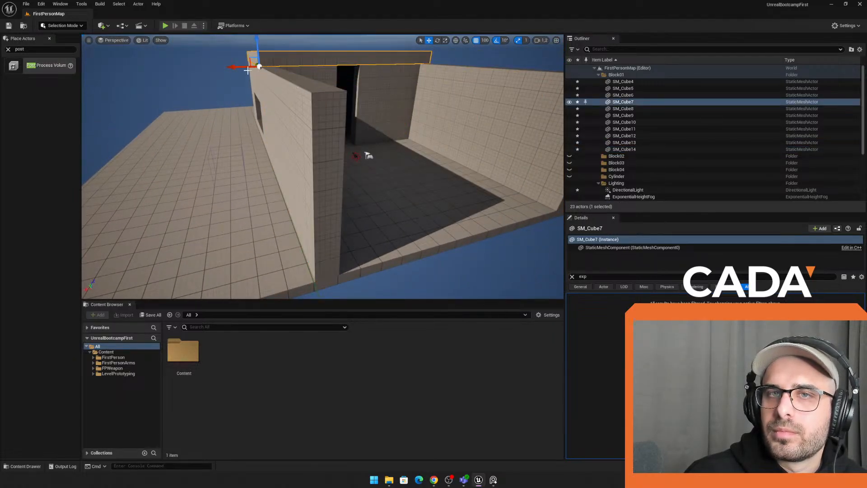
pyautogui.hotkey('ctrl', 'd')
pyautogui.moveTo(247, 70); pyautogui.dragTo(335, 74, button='right')
pyautogui.moveTo(228, 78); pyautogui.dragTo(444, 94)
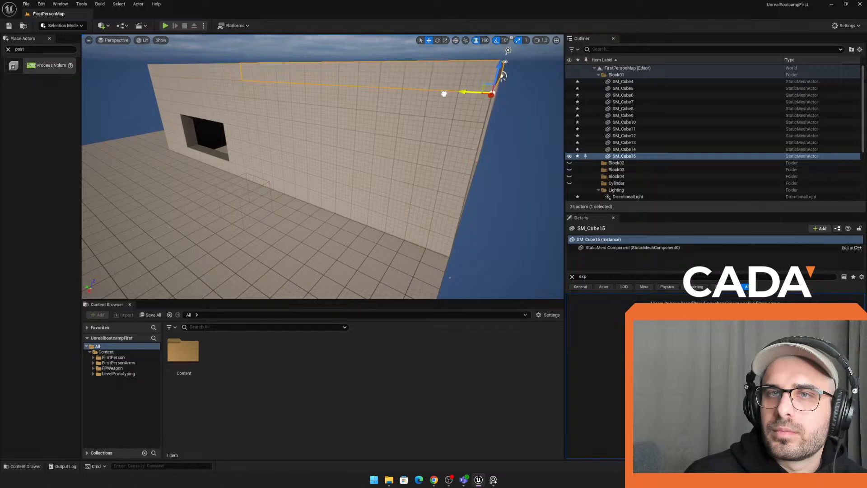
# Step: Play-test the level to examine the lighting inside the roofed extension
pyautogui.click(165, 25)
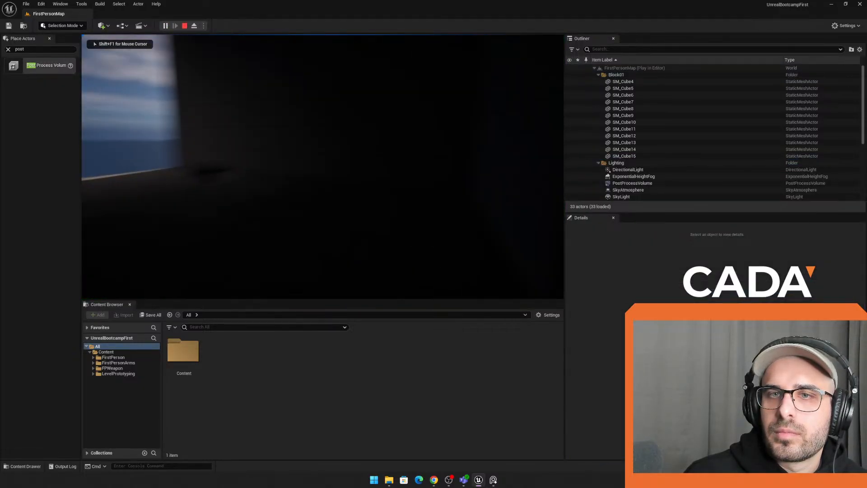
pyautogui.press('w')
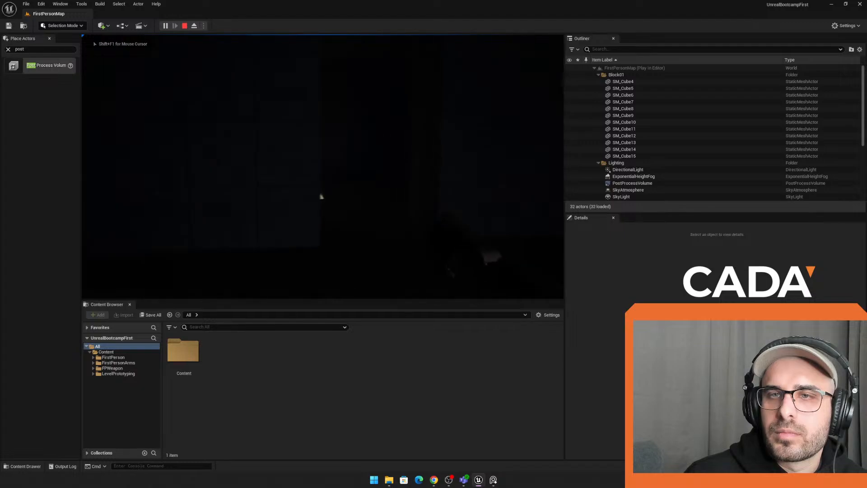
pyautogui.press('w')
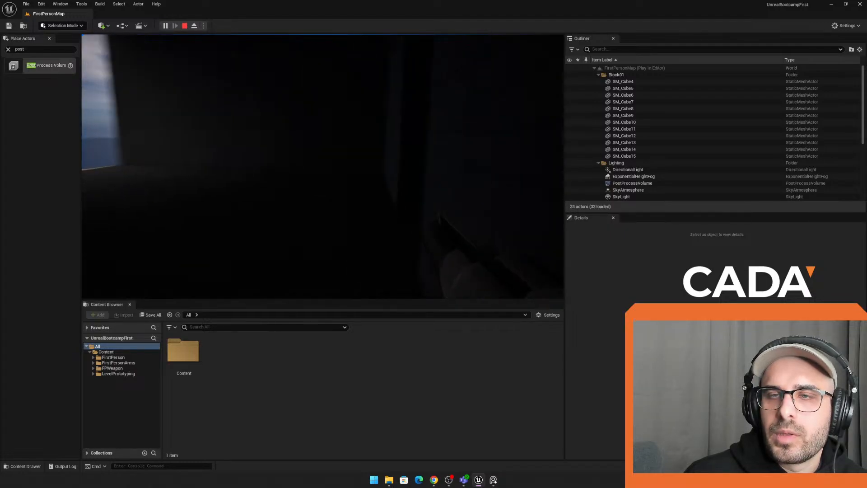
pyautogui.press('Escape')
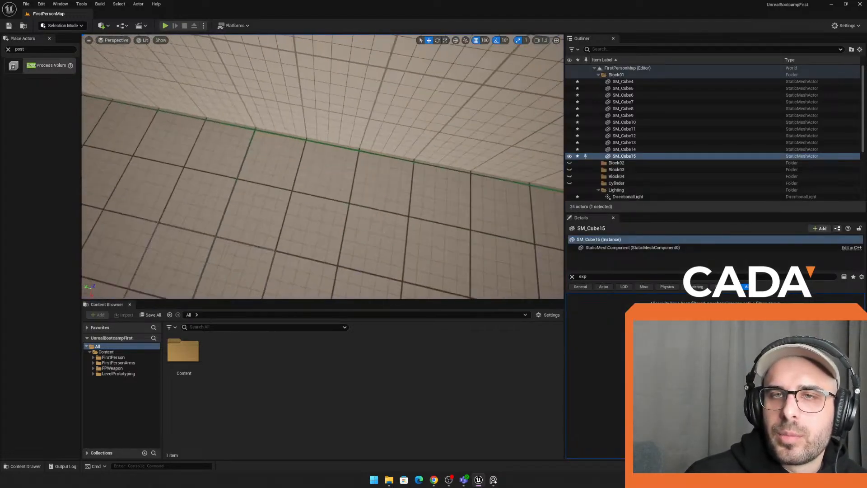
# Step: Duplicate the wall at the far end and move the copy to close the extension's open end
pyautogui.press('f')
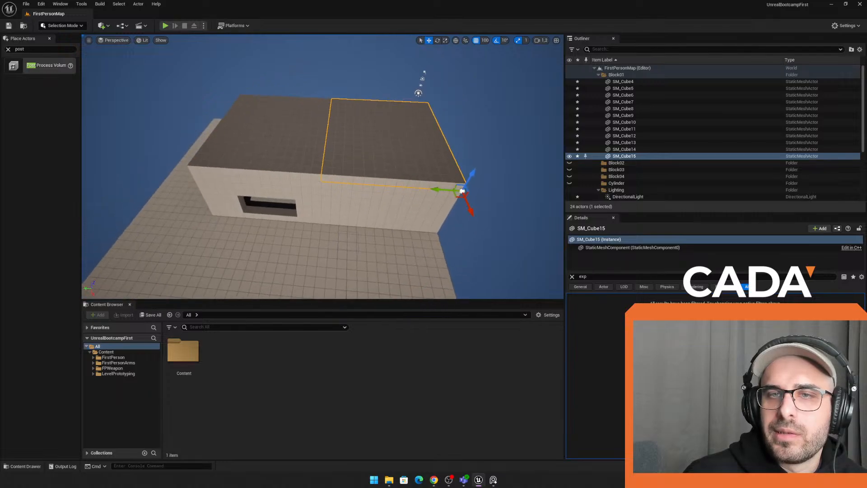
pyautogui.moveTo(235, 156); pyautogui.dragTo(142, 160, button='right')
pyautogui.click(235, 156)
pyautogui.keyDown('alt'); pyautogui.moveTo(143, 138); pyautogui.dragTo(144, 139); pyautogui.keyUp('alt')
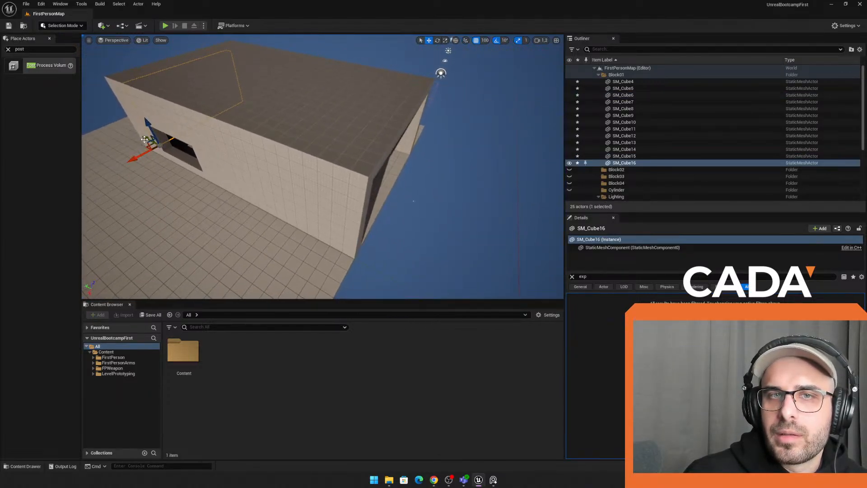
pyautogui.moveTo(349, 201); pyautogui.dragTo(356, 204)
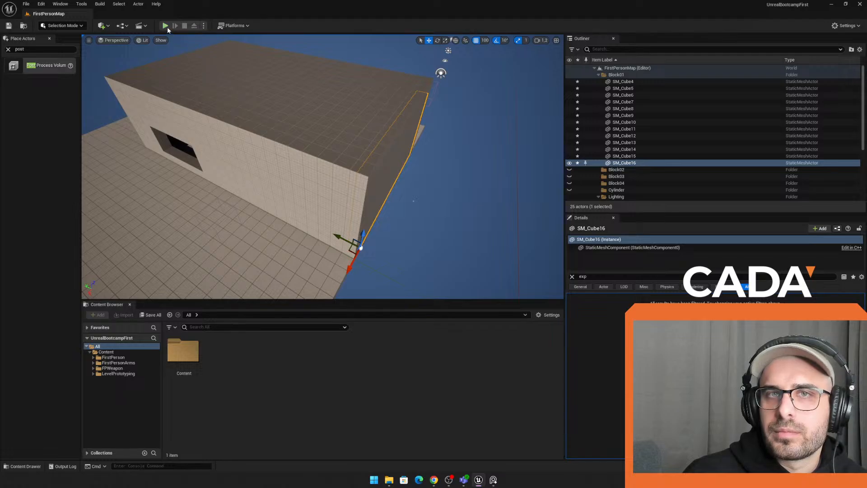
# Step: Play-test the level to check the lighting inside the fully enclosed building
pyautogui.click(166, 26)
pyautogui.press('w')
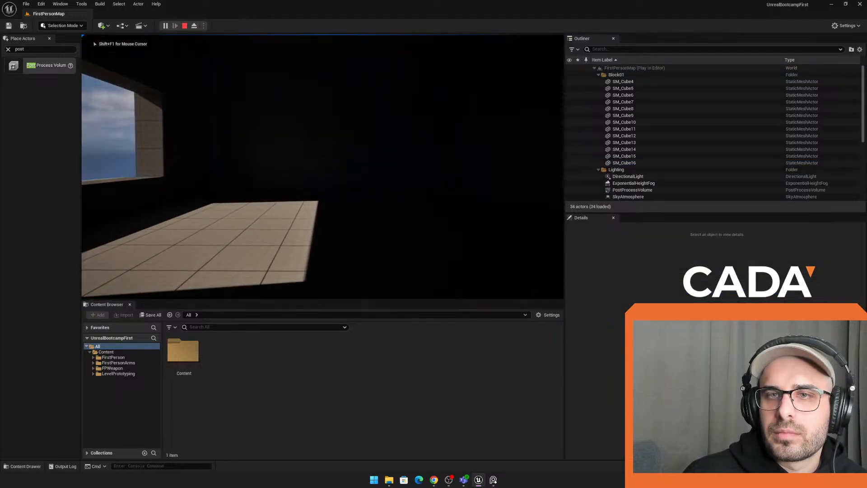
pyautogui.press('w')
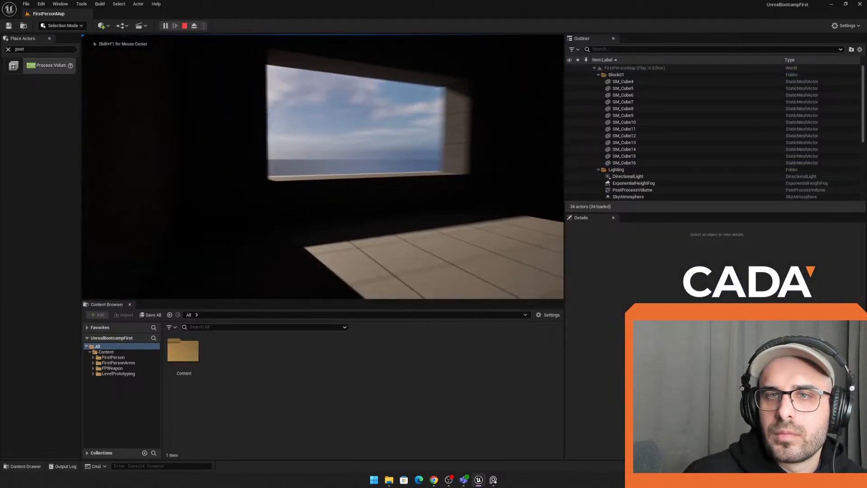
pyautogui.press('Escape')
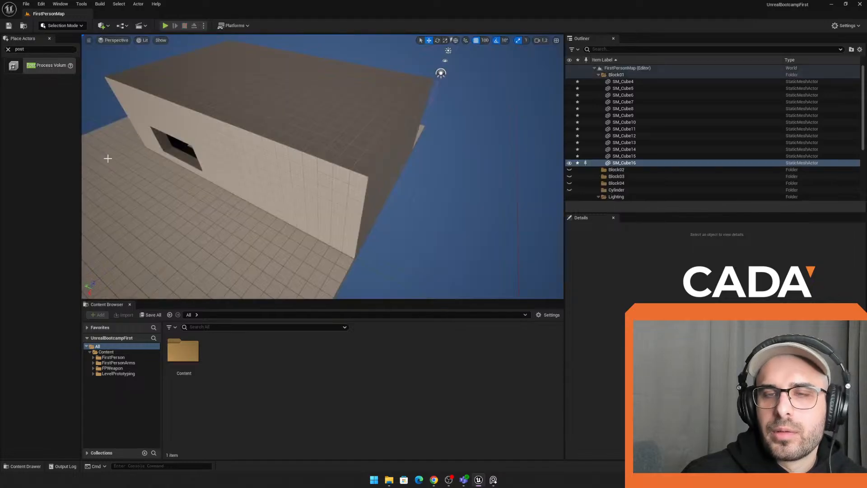
# Step: Filter the level's actors by "post" and delete the PostProcessVolume in the Lighting folder
pyautogui.press('s')
pyautogui.moveTo(235, 118); pyautogui.dragTo(194, 118, button='right')
pyautogui.click(262, 105)
pyautogui.click(261, 104)
pyautogui.press('d')
pyautogui.press('w')
pyautogui.moveTo(262, 105); pyautogui.dragTo(246, 100, button='right')
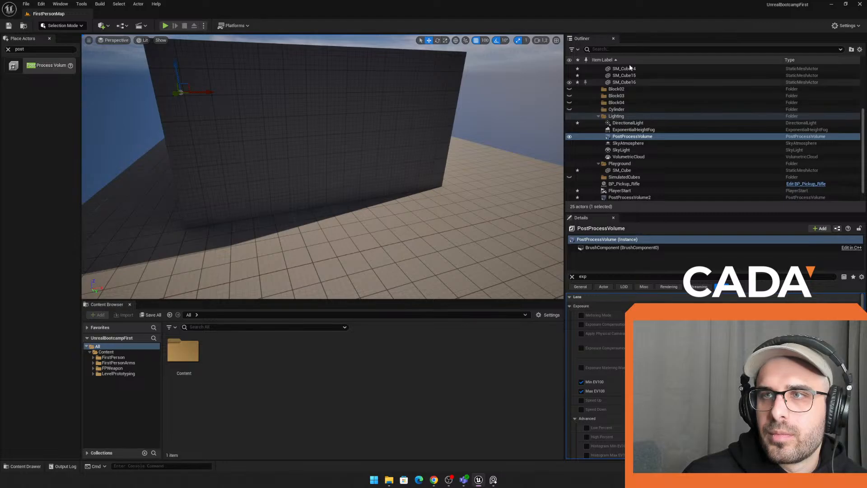
pyautogui.write('post')
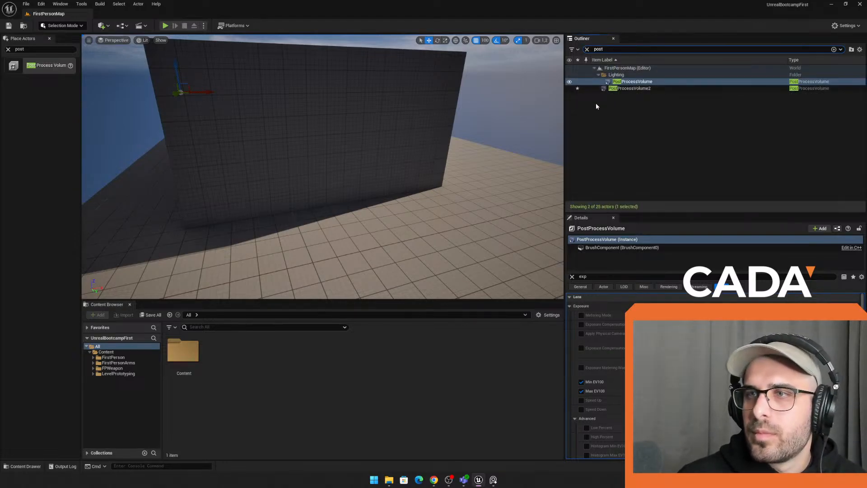
pyautogui.click(638, 89)
pyautogui.press('f')
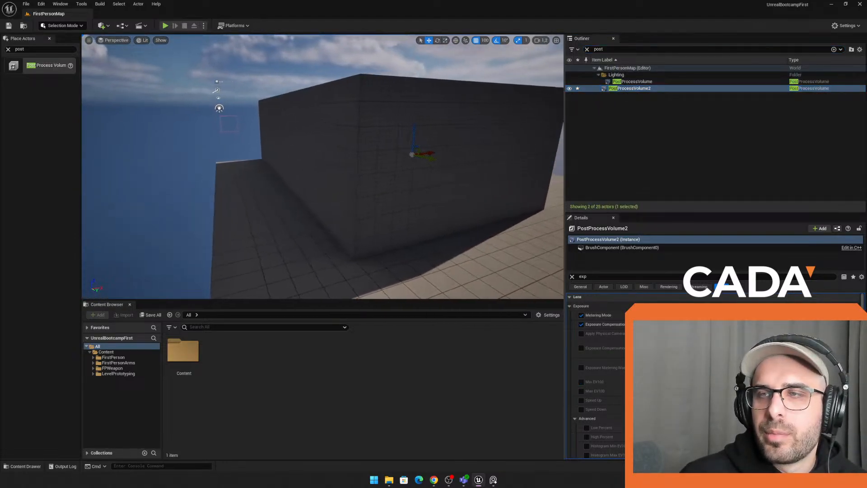
pyautogui.click(632, 82)
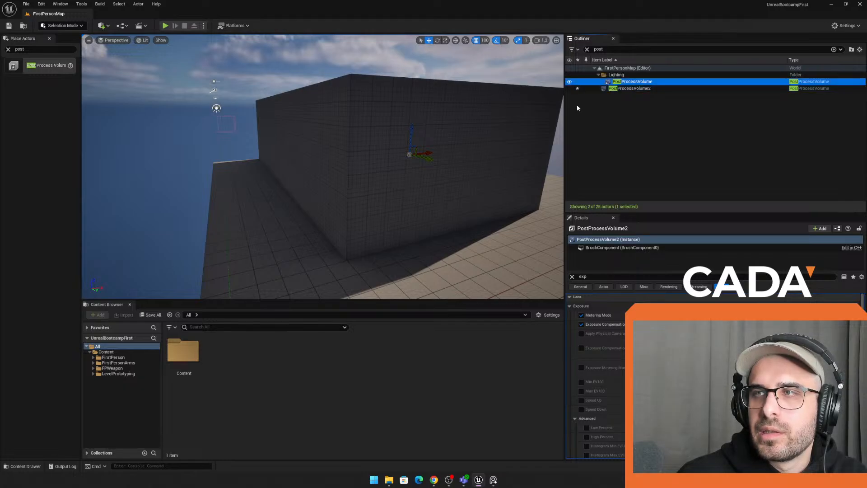
pyautogui.press('Delete')
# Step: Select PostProcessVolume2 and locate it beside the building
pyautogui.click(633, 74)
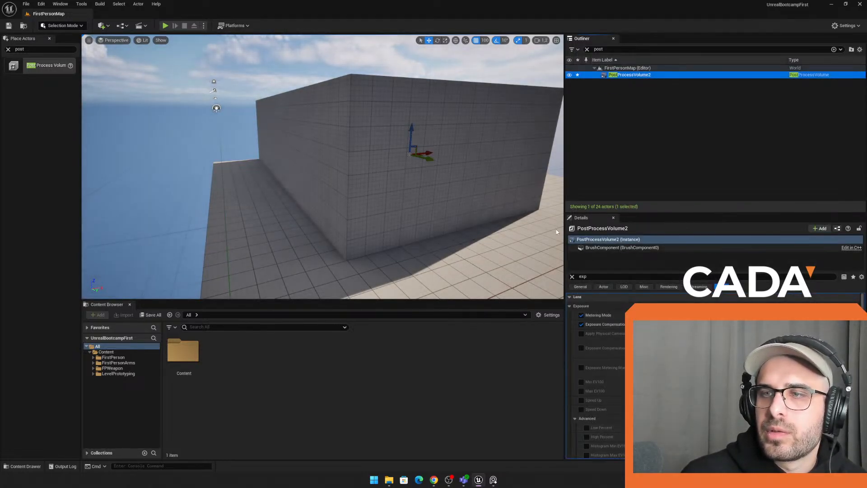
pyautogui.press('f')
pyautogui.press('d')
pyautogui.moveTo(196, 52); pyautogui.dragTo(135, 55, button='right')
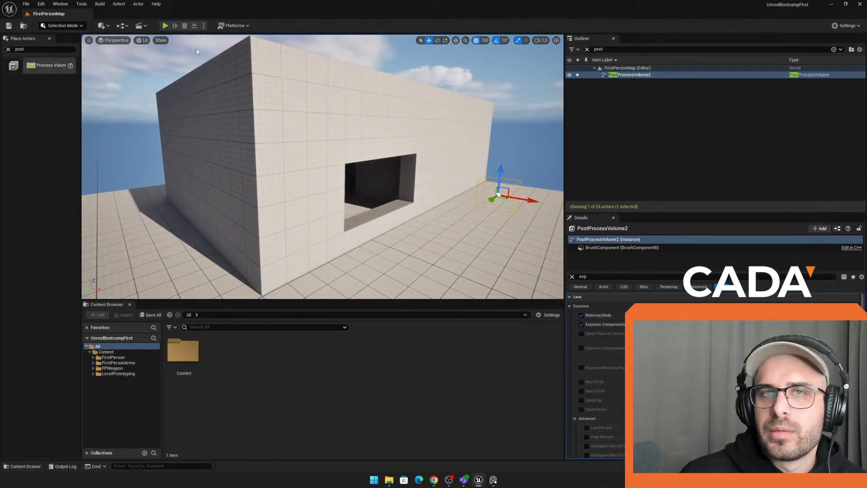
# Step: Play-test the level with only PostProcessVolume2 active, comparing exposure in the window room and the dark extension
pyautogui.click(166, 26)
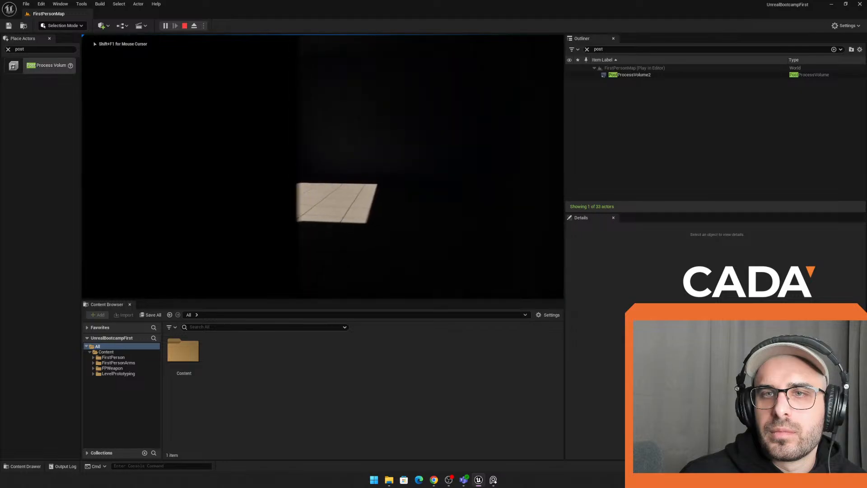
pyautogui.press('w')
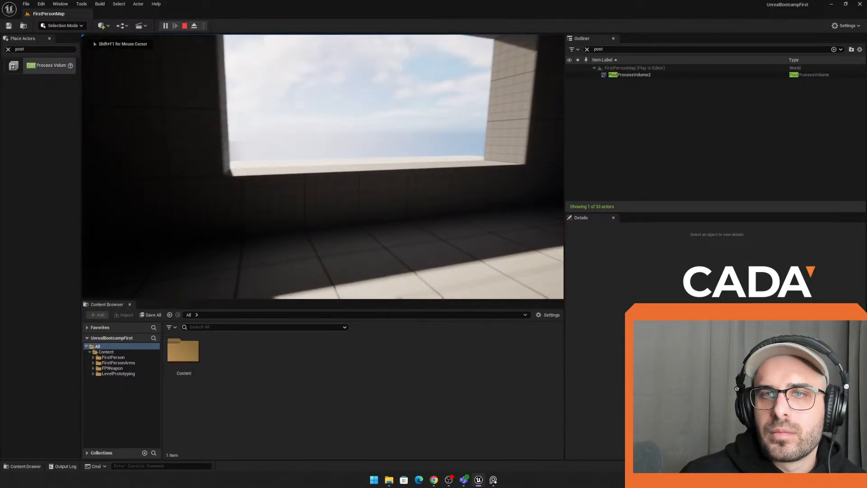
pyautogui.press('w')
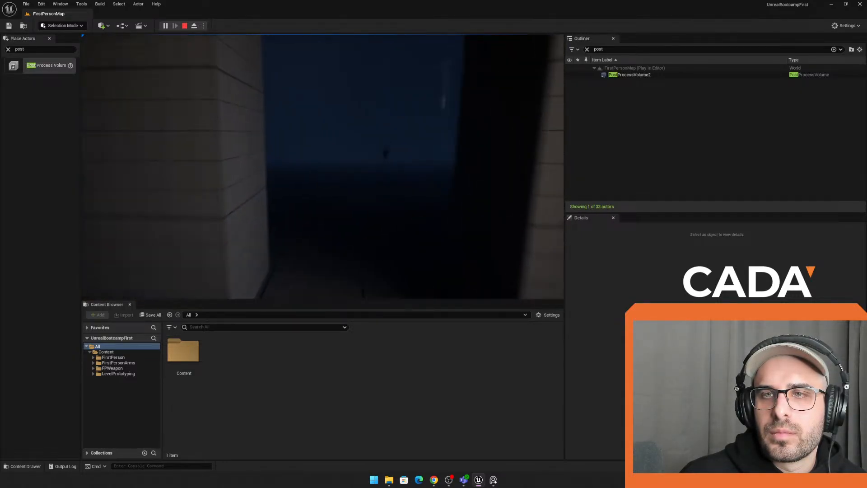
pyautogui.press('s')
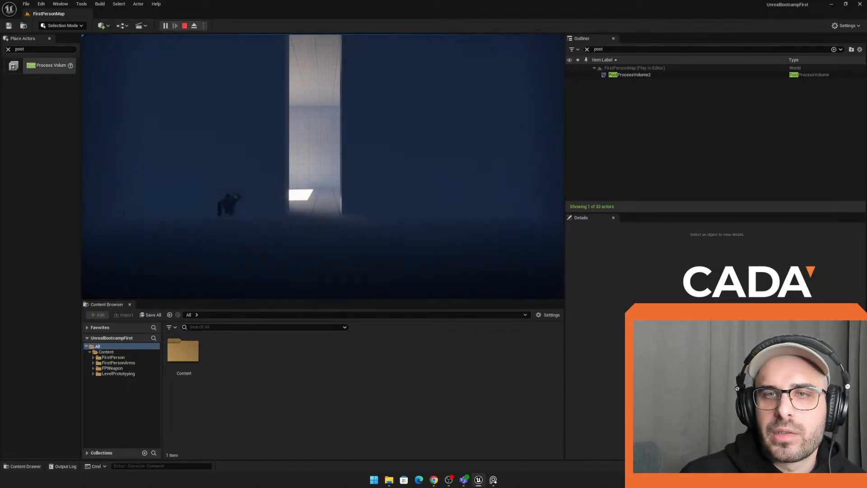
pyautogui.press('w')
pyautogui.press('w')
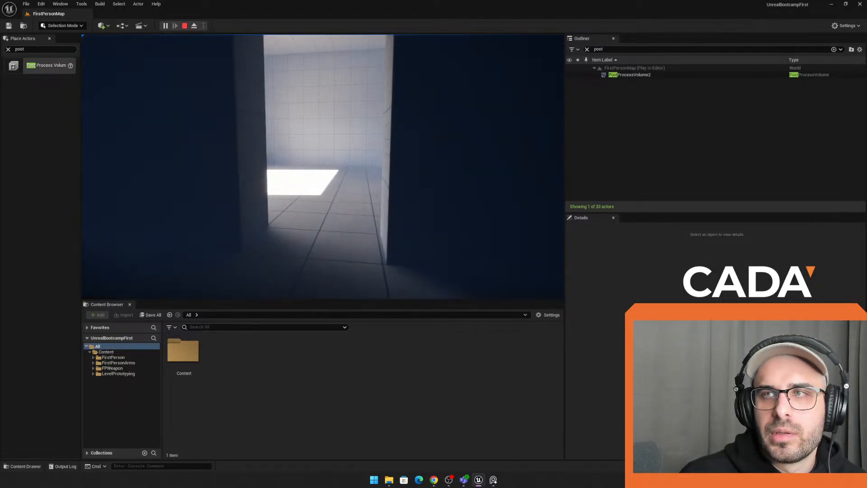
pyautogui.press('Escape')
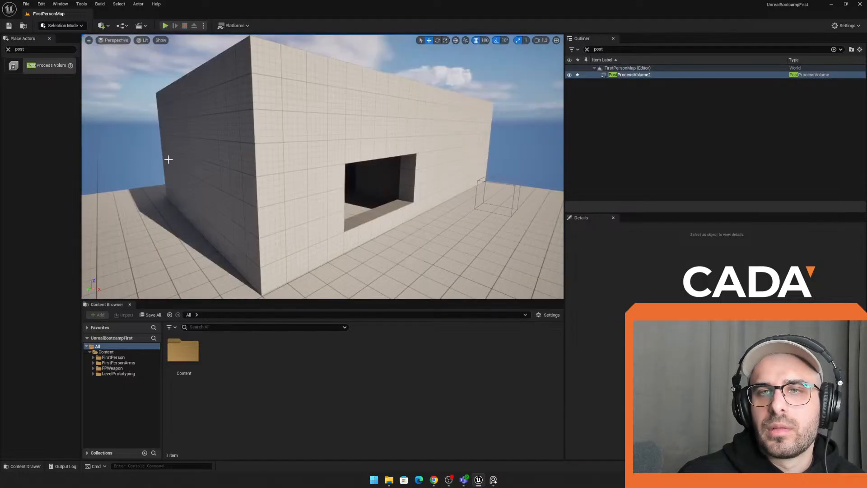
# Step: Inspect the post process volume's location and the dark extension around the player start and doorway
pyautogui.press('w')
pyautogui.moveTo(168, 159); pyautogui.dragTo(120, 163, button='right')
pyautogui.press('d')
pyautogui.press('w')
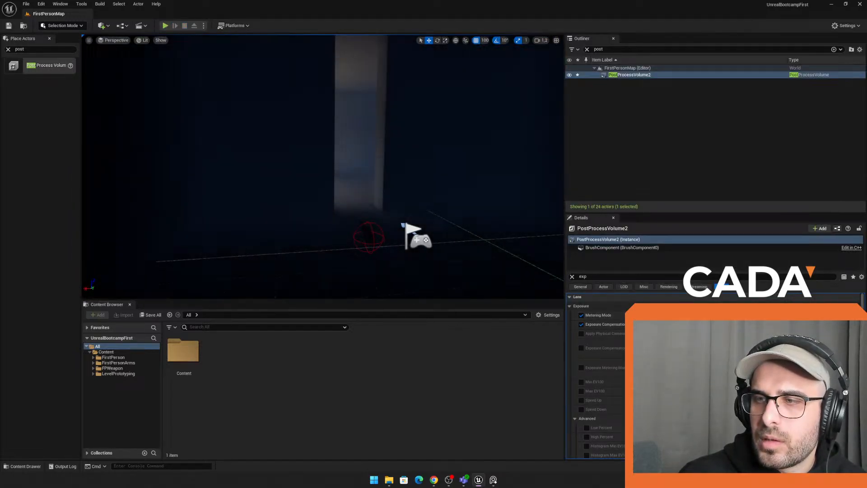
pyautogui.press('f')
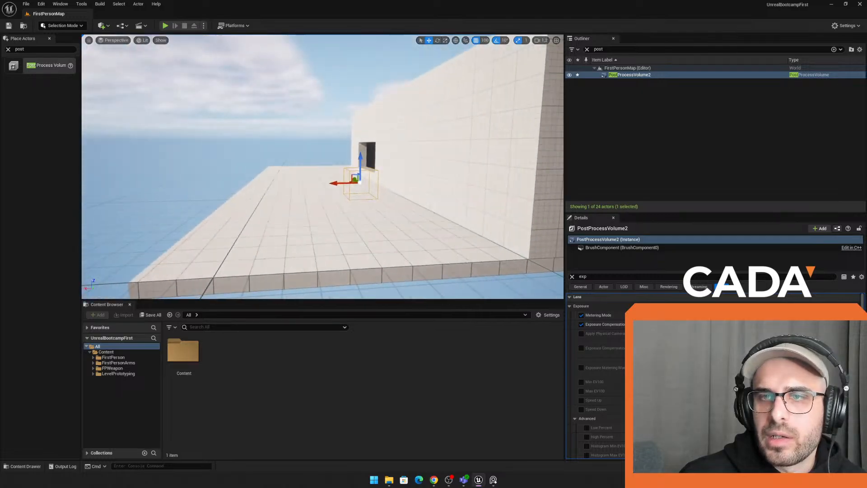
pyautogui.press('w')
pyautogui.moveTo(354, 161)
pyautogui.mouseDown(button='right')
pyautogui.moveTo(420, 167)
pyautogui.moveTo(354, 161)
pyautogui.mouseUp(button='right')
pyautogui.press('s')
pyautogui.press('d')
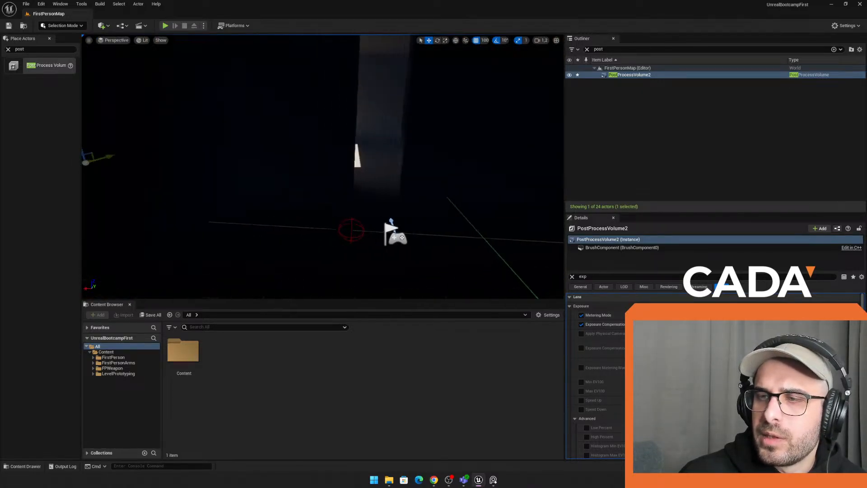
pyautogui.press('a')
pyautogui.moveTo(289, 65)
pyautogui.mouseDown(button='right')
pyautogui.moveTo(252, 68)
pyautogui.moveTo(289, 64)
pyautogui.mouseUp(button='right')
# Step: Play-test again, picking up the rifle and moving between the dark extension and the sunlit room to observe exposure adaptation
pyautogui.click(164, 26)
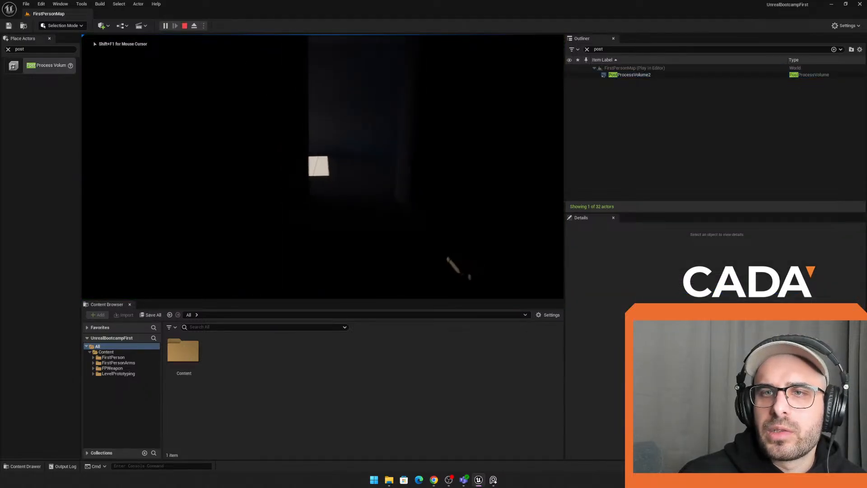
pyautogui.press('w')
pyautogui.press('s')
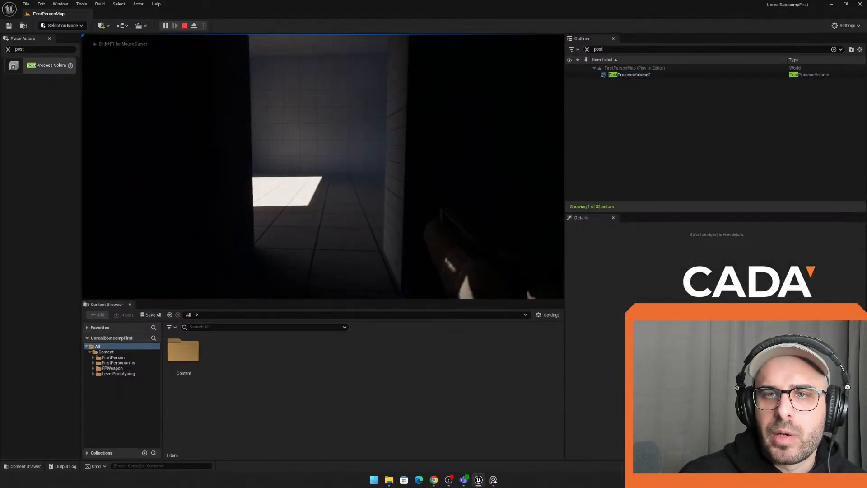
pyautogui.press('s')
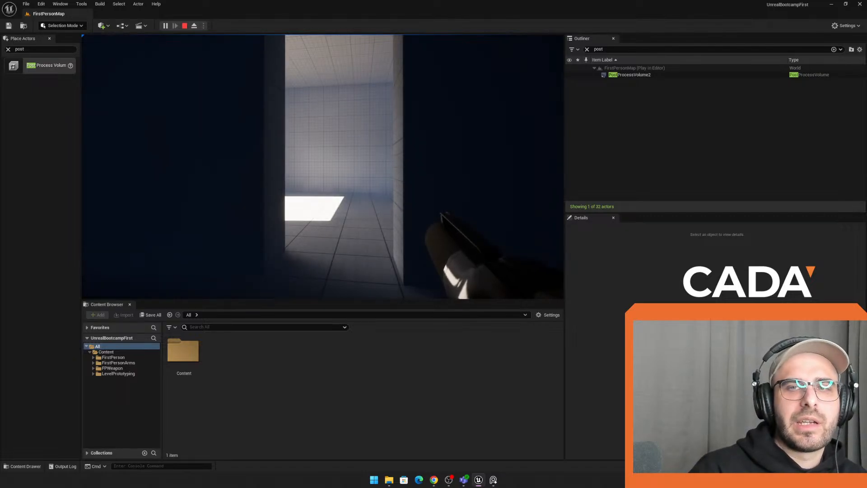
pyautogui.press('s')
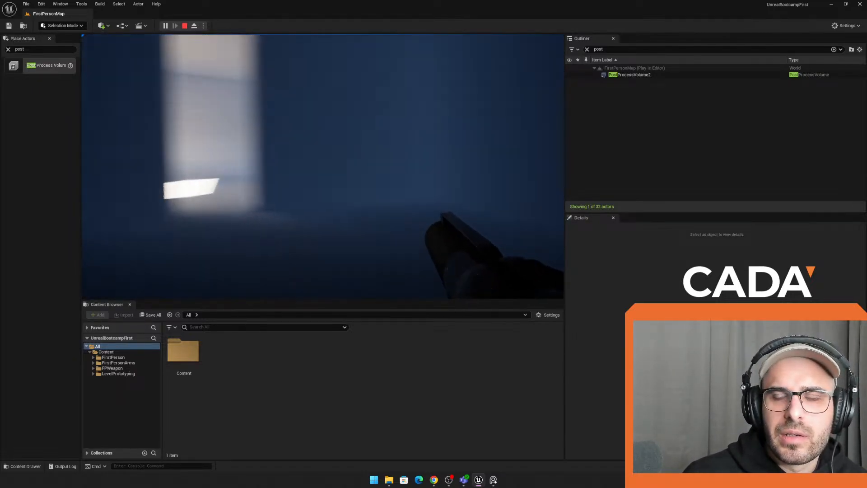
pyautogui.press('w')
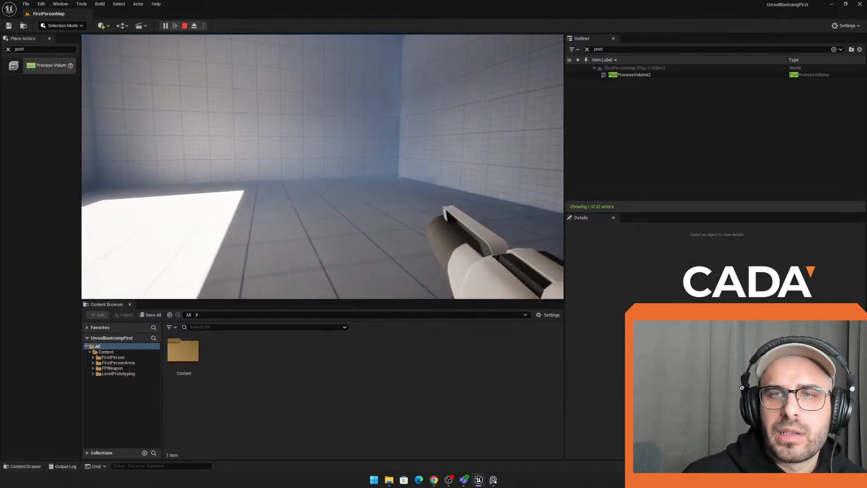
pyautogui.press('s')
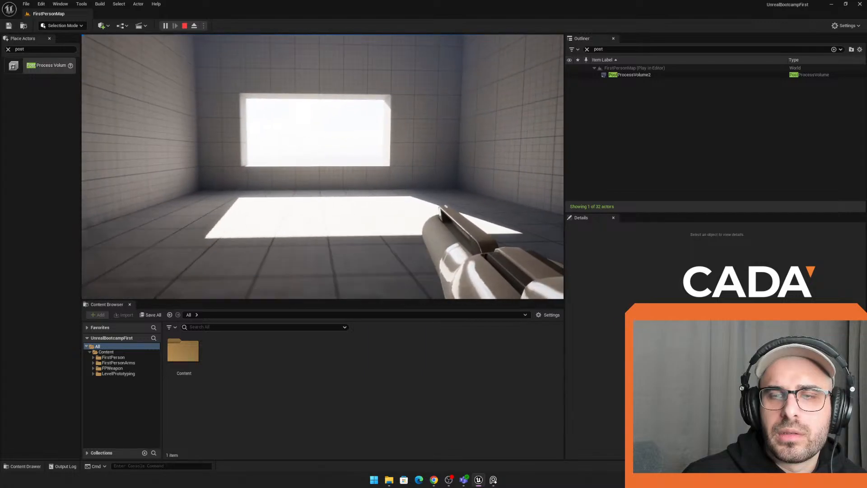
pyautogui.press('w')
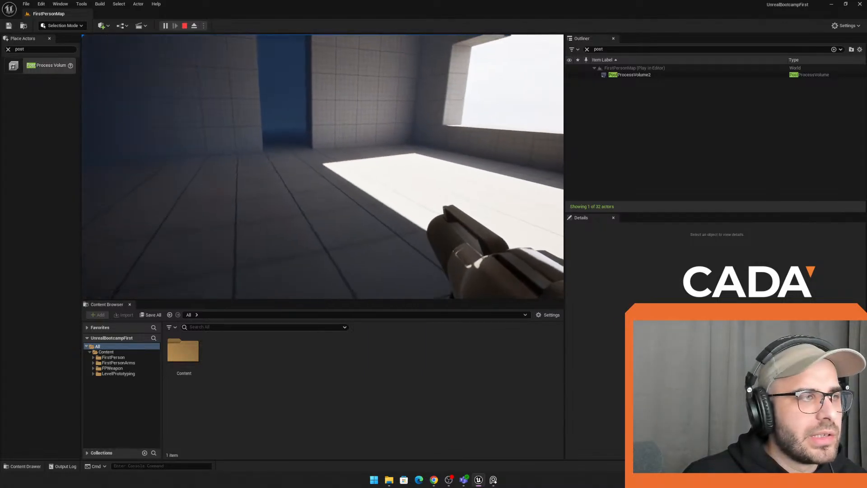
# Step: Walk around the sunlit floor and back through the doorway to compare the room lighting, and end the play session
pyautogui.hotkey('shift', 'F1')
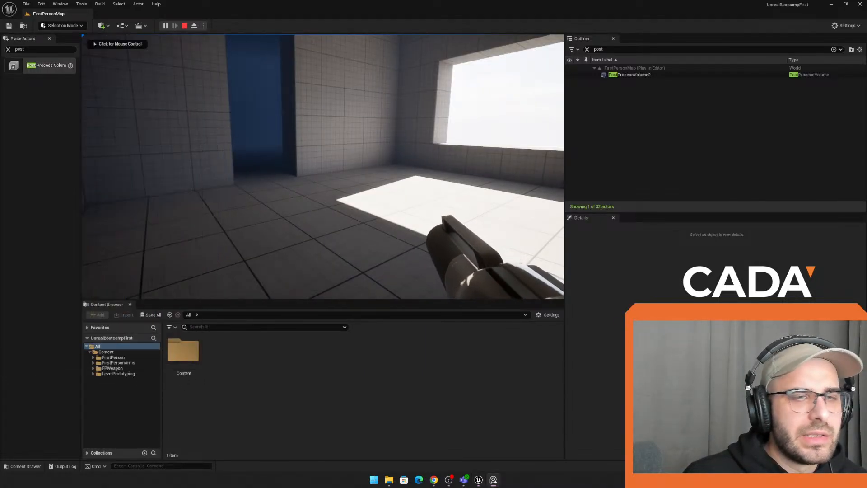
pyautogui.click(357, 163)
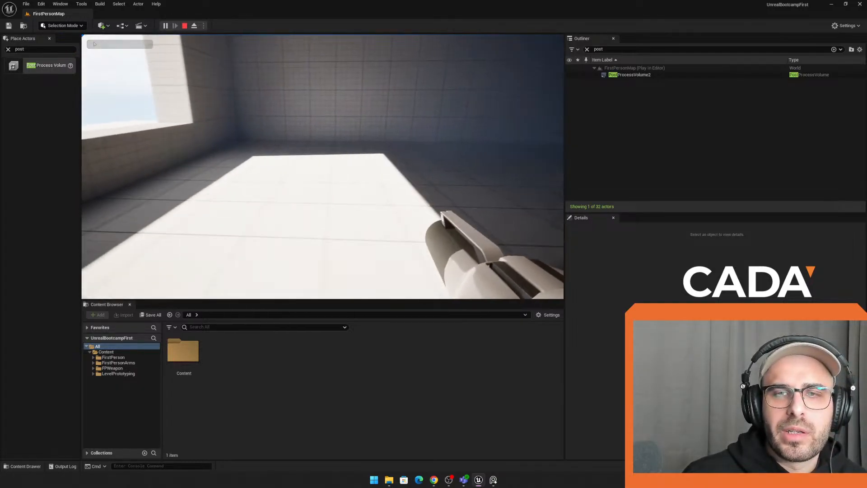
pyautogui.press('d')
pyautogui.press('a')
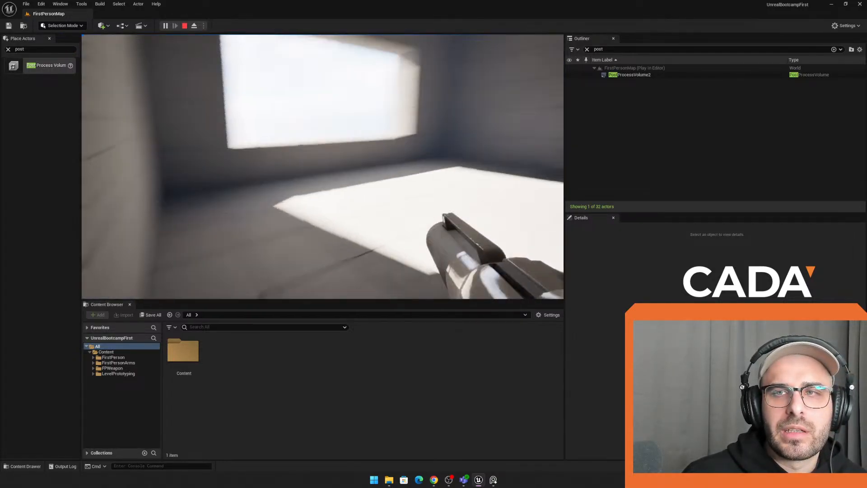
pyautogui.press('s')
pyautogui.press('w')
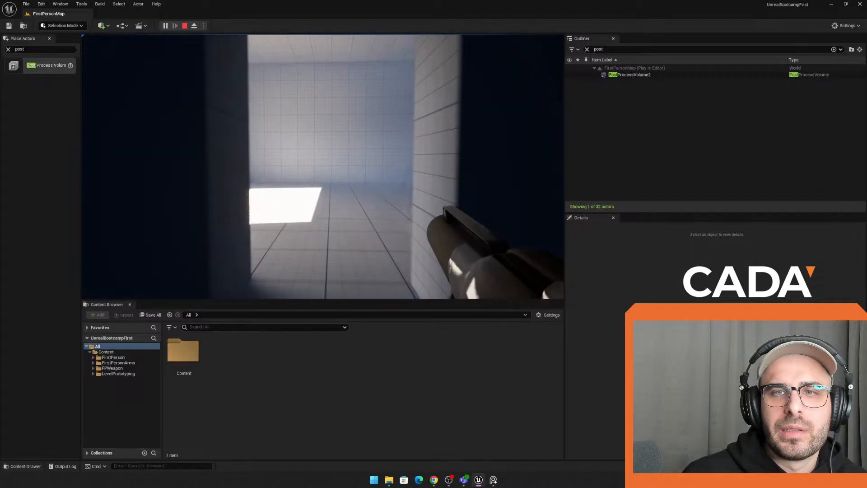
pyautogui.press('Escape')
# Step: Adjust the exposure compensation of PostProcessVolume2 while viewing the sunlit doorway from the dark extension
pyautogui.press('s')
pyautogui.moveTo(387, 150); pyautogui.dragTo(387, 173, button='right')
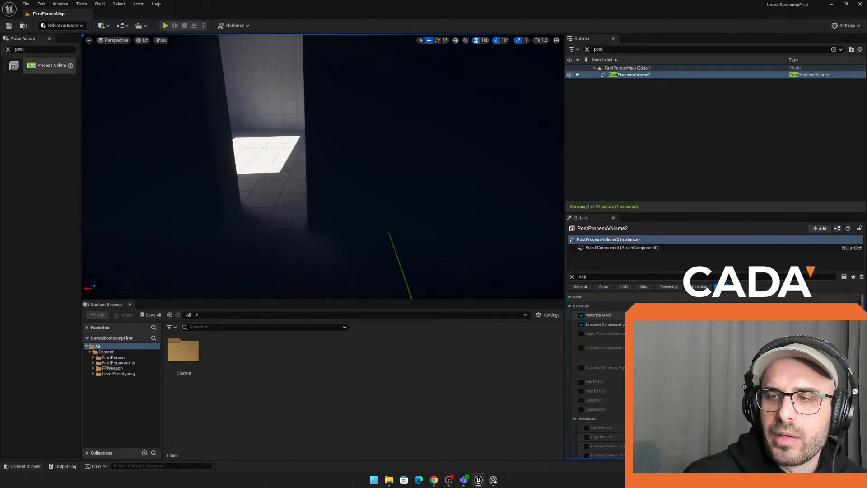
pyautogui.click(696, 336)
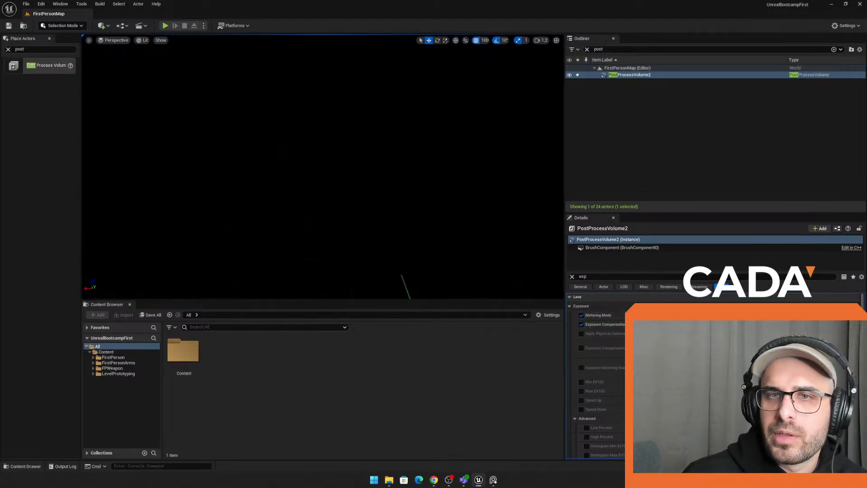
pyautogui.moveTo(695, 324); pyautogui.dragTo(724, 324)
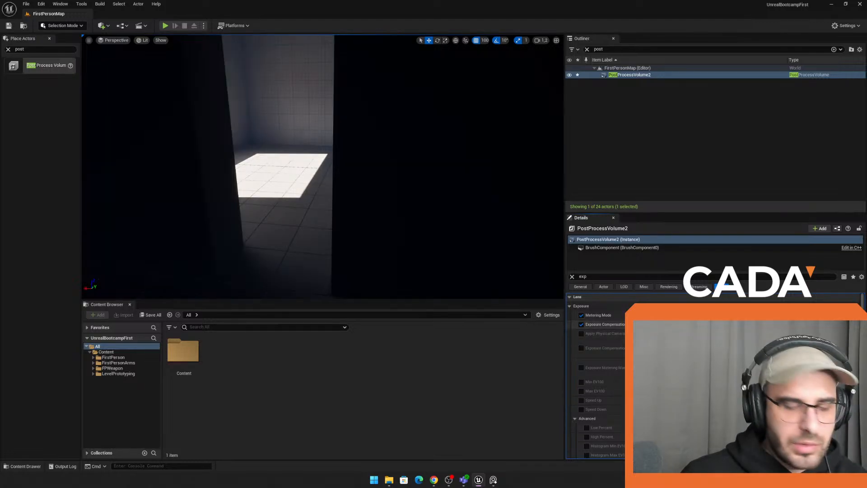
pyautogui.press('Return')
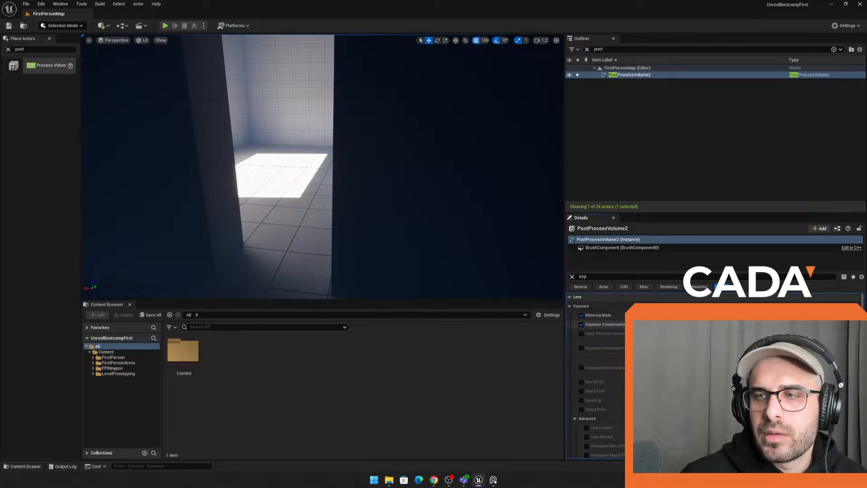
pyautogui.press('Return')
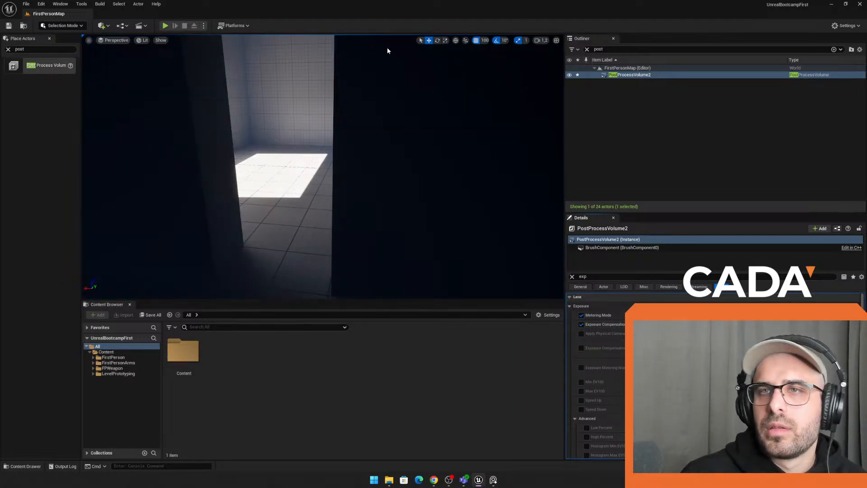
# Step: Filter the properties of PostProcessVolume2 by "v"
pyautogui.moveTo(433, 174); pyautogui.dragTo(454, 166, button='right')
pyautogui.press('s')
pyautogui.press('w')
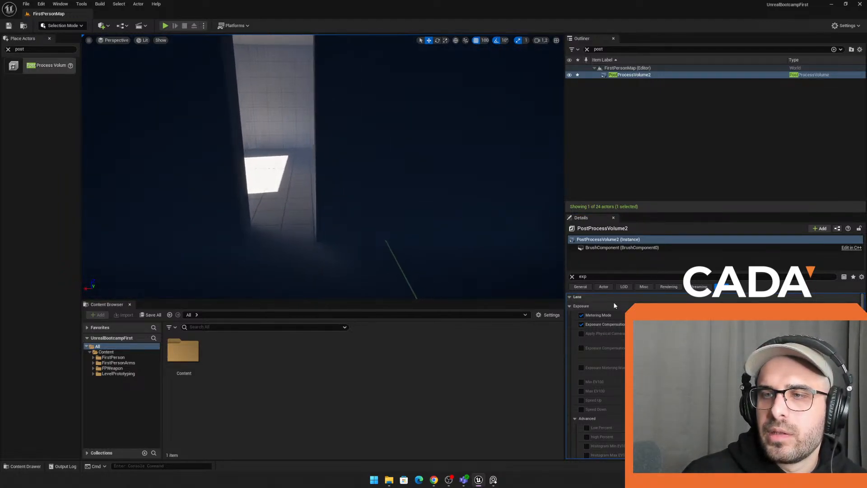
pyautogui.write('v')
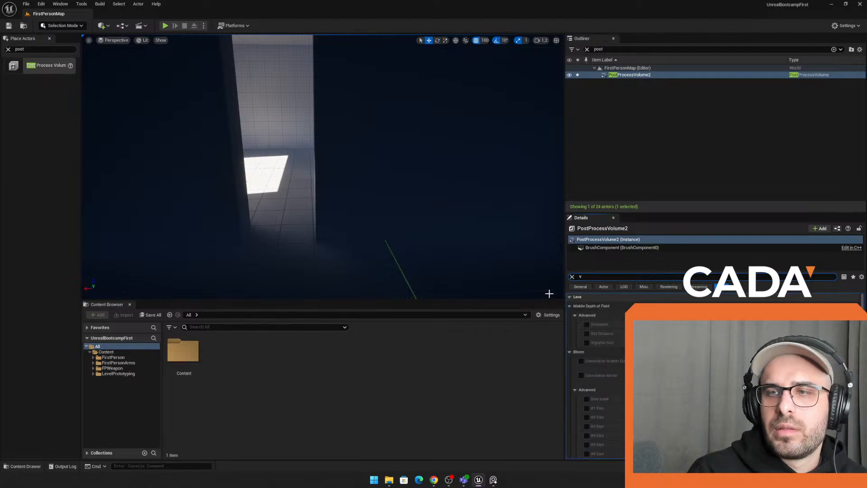
# Step: Filter the selected post process volume's properties by "volume" and frame the volume in the viewport
pyautogui.write('olu')
pyautogui.write('n')
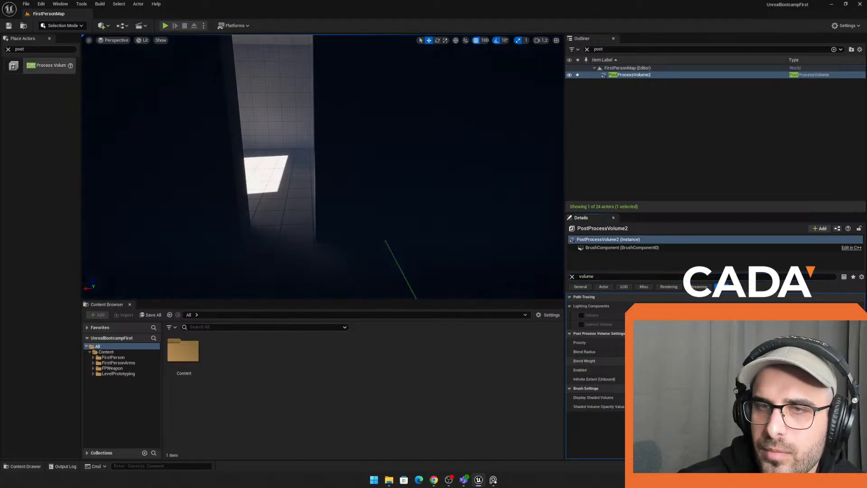
pyautogui.press('f')
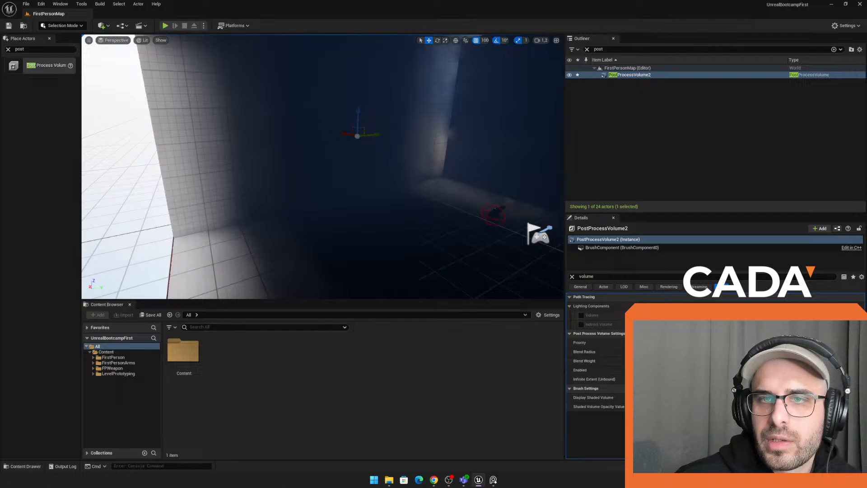
pyautogui.moveTo(324, 167); pyautogui.dragTo(456, 154, button='right')
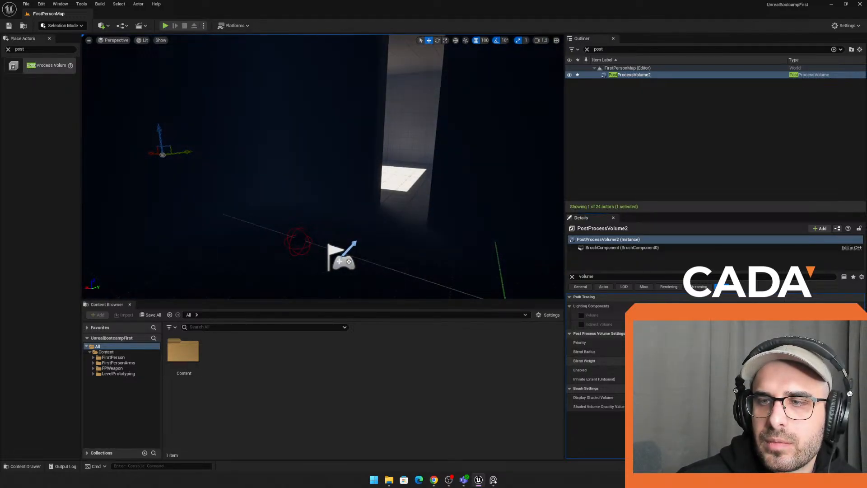
# Step: Play the level, walk between the window room and the dark room to check the lighting, and stop playing
pyautogui.click(165, 25)
pyautogui.press('w')
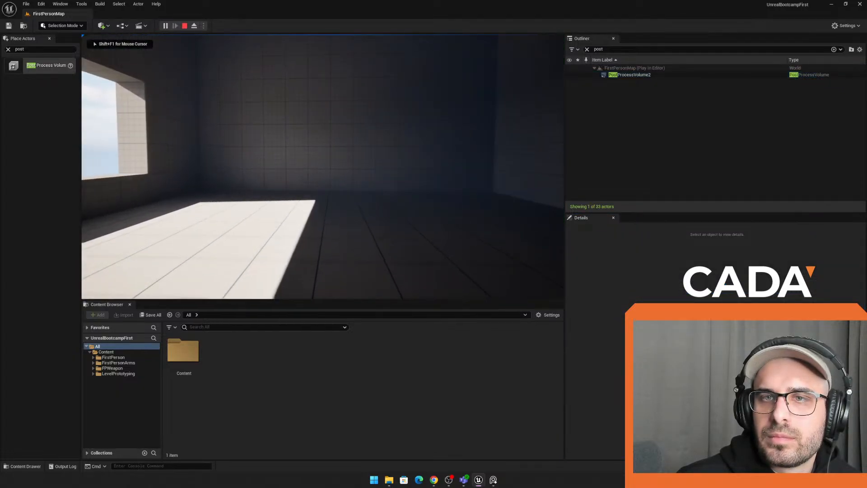
pyautogui.press('s')
pyautogui.press('d')
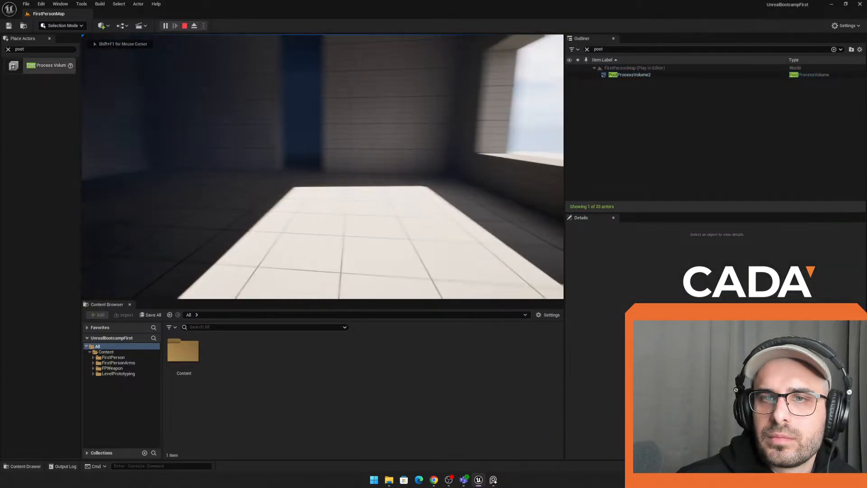
pyautogui.press('a')
pyautogui.press('d')
pyautogui.press('a')
pyautogui.press('s')
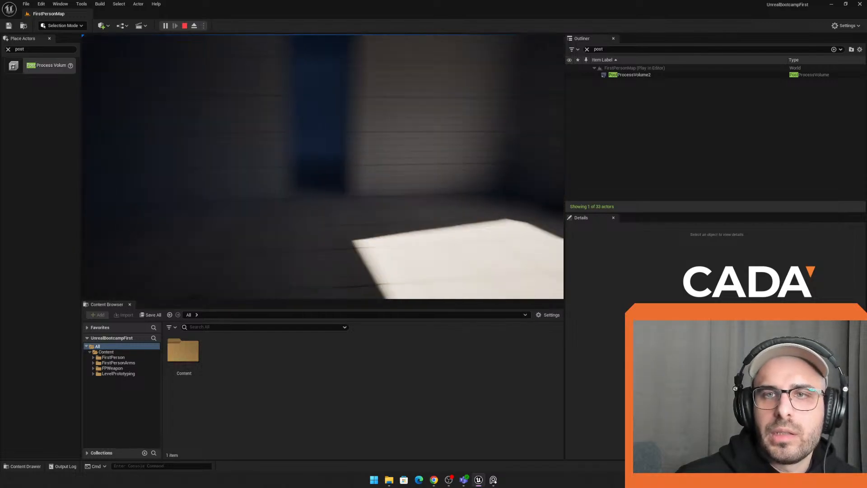
pyautogui.press('w')
pyautogui.press('s')
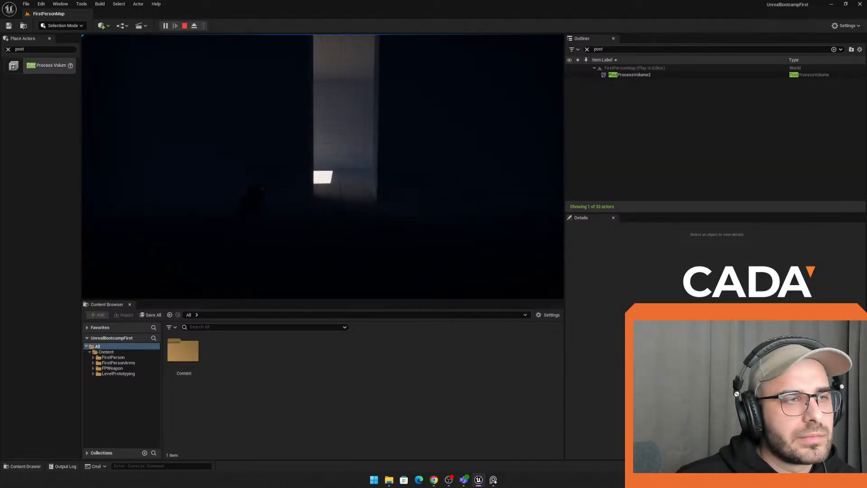
pyautogui.press('Escape')
# Step: Try moving the roof slab over the window room aside, and undo the move
pyautogui.press('s')
pyautogui.moveTo(323, 166); pyautogui.dragTo(323, 217, button='right')
pyautogui.moveTo(348, 130); pyautogui.dragTo(298, 135, button='right')
pyautogui.click(348, 130)
pyautogui.press('d')
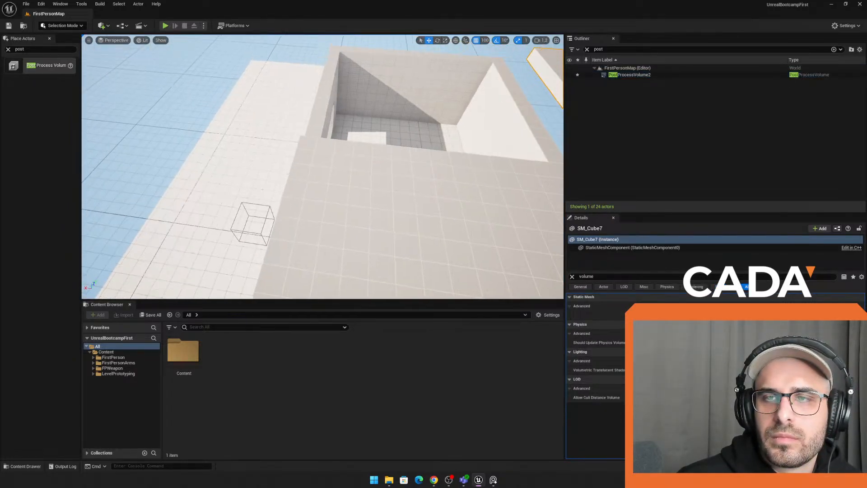
pyautogui.moveTo(445, 131); pyautogui.dragTo(470, 133, button='right')
pyautogui.click(429, 156)
pyautogui.press('s')
pyautogui.moveTo(423, 162); pyautogui.dragTo(393, 151, button='right')
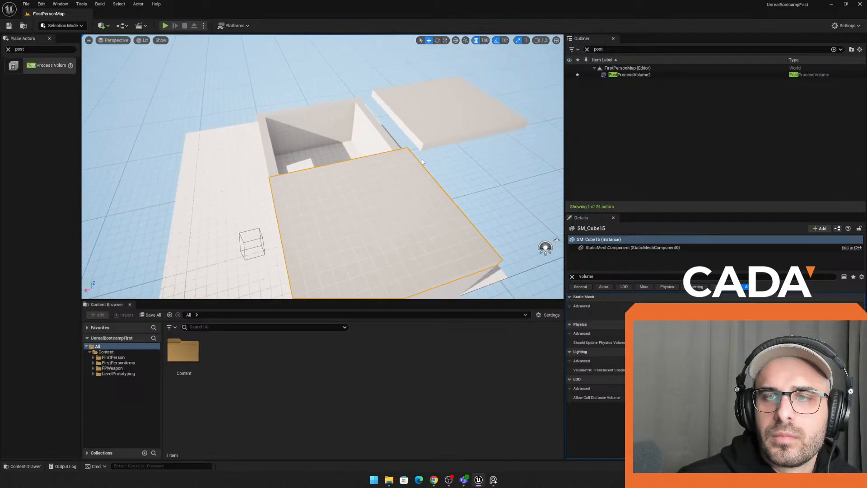
pyautogui.hotkey('ctrl', 'z')
# Step: Select both roof slabs together and move them sideways off the building to expose the two rooms
pyautogui.keyDown('ctrl'); pyautogui.click(365, 209); pyautogui.keyUp('ctrl')
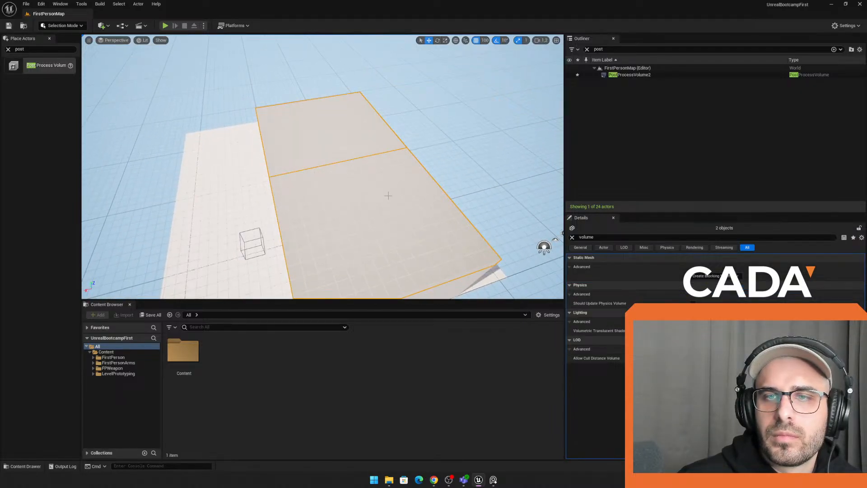
pyautogui.press('s')
pyautogui.moveTo(388, 196); pyautogui.dragTo(400, 203, button='right')
pyautogui.moveTo(292, 249); pyautogui.dragTo(434, 193)
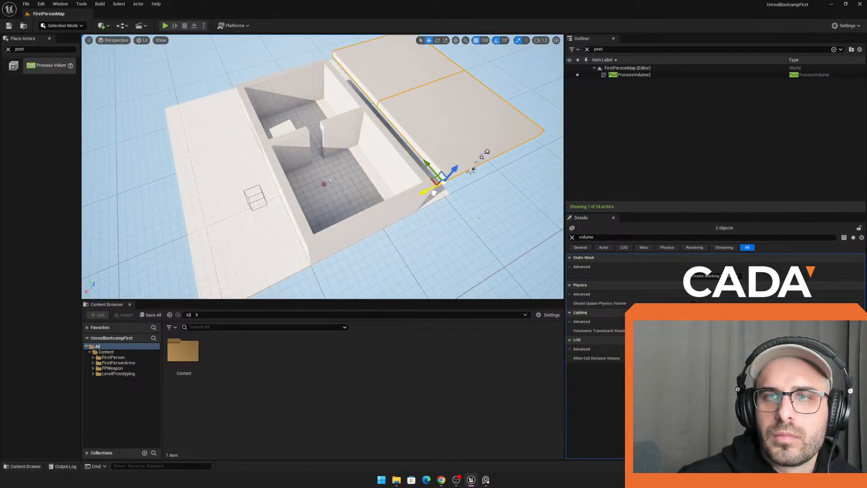
# Step: Move the end wall of the window room outward, leaving a gap at its corners
pyautogui.press('w')
pyautogui.moveTo(432, 193); pyautogui.dragTo(553, 202, button='right')
pyautogui.press('s')
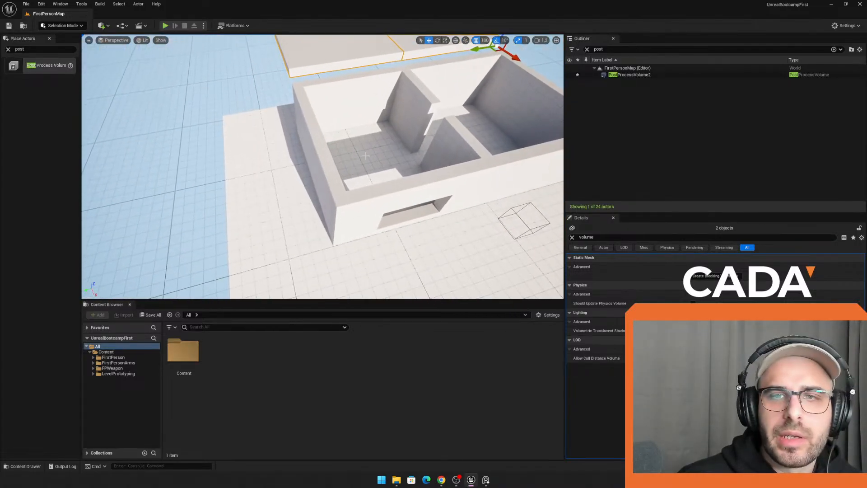
pyautogui.click(325, 158)
pyautogui.moveTo(324, 158); pyautogui.dragTo(333, 171, button='right')
pyautogui.moveTo(296, 205); pyautogui.dragTo(273, 208)
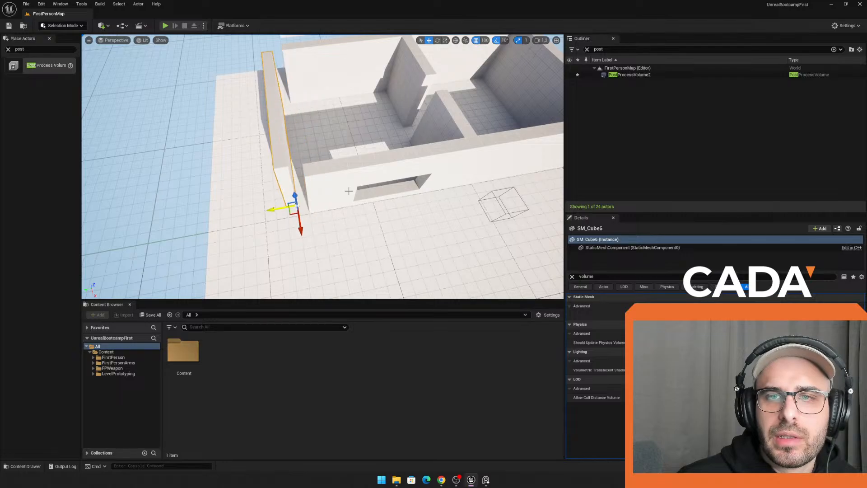
# Step: Try extending the pieces of the window wall toward the moved end wall
pyautogui.click(359, 219)
pyautogui.click(325, 201)
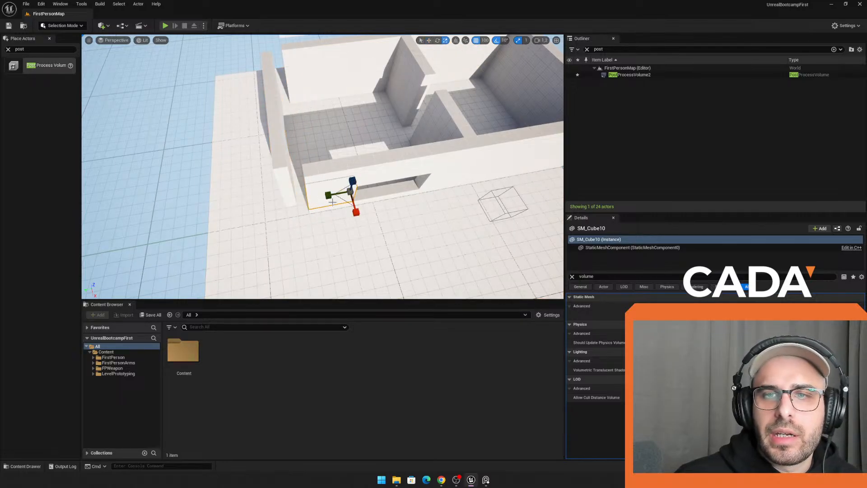
pyautogui.keyDown('ctrl'); pyautogui.click(316, 179); pyautogui.keyUp('ctrl')
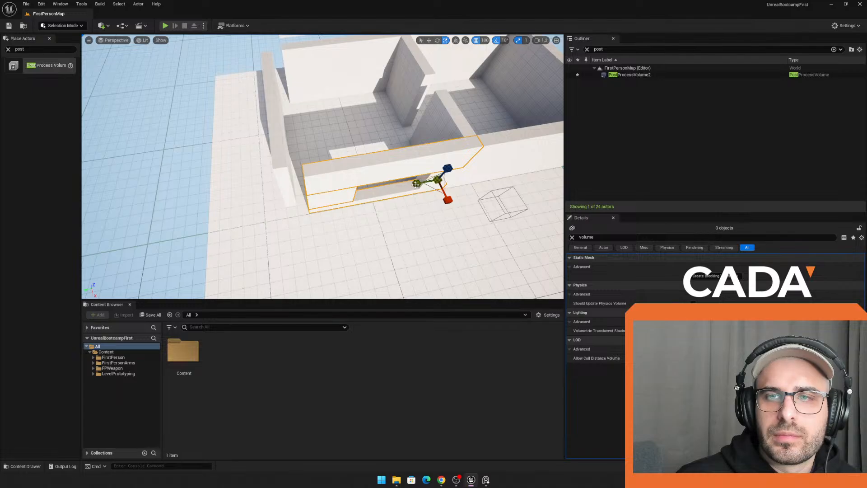
pyautogui.click(311, 201)
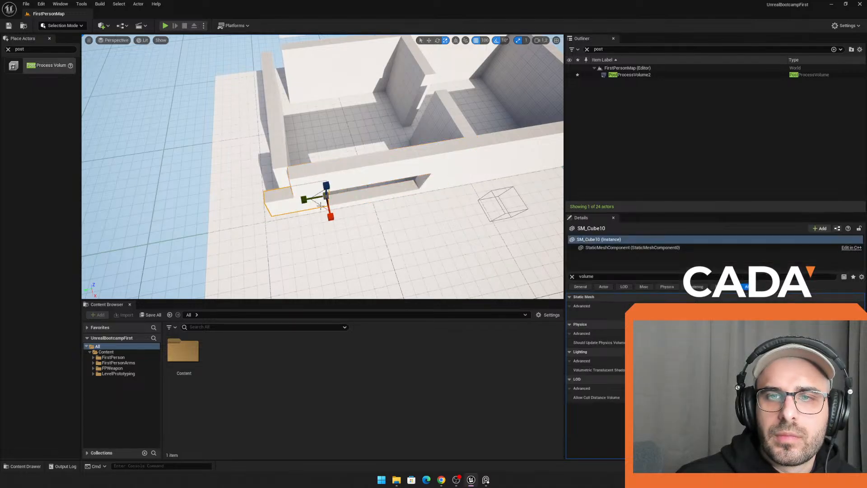
pyautogui.press('w')
pyautogui.moveTo(266, 210); pyautogui.dragTo(303, 211, button='right')
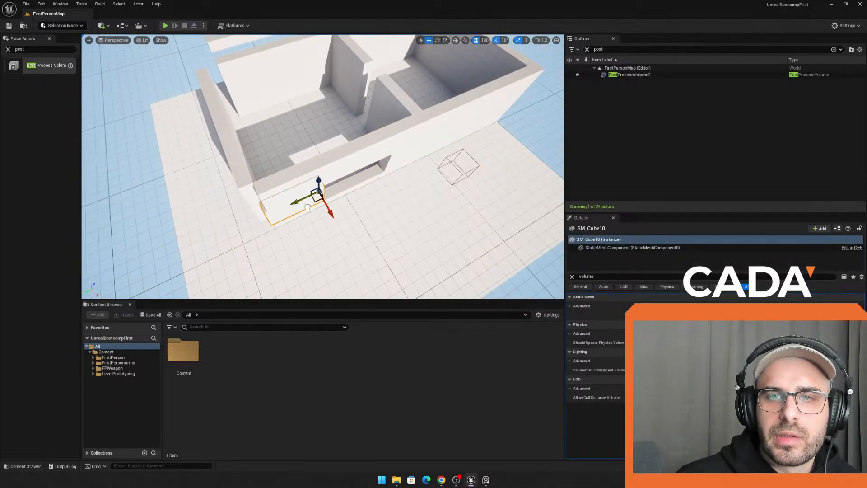
pyautogui.keyDown('ctrl'); pyautogui.click(317, 206); pyautogui.keyUp('ctrl')
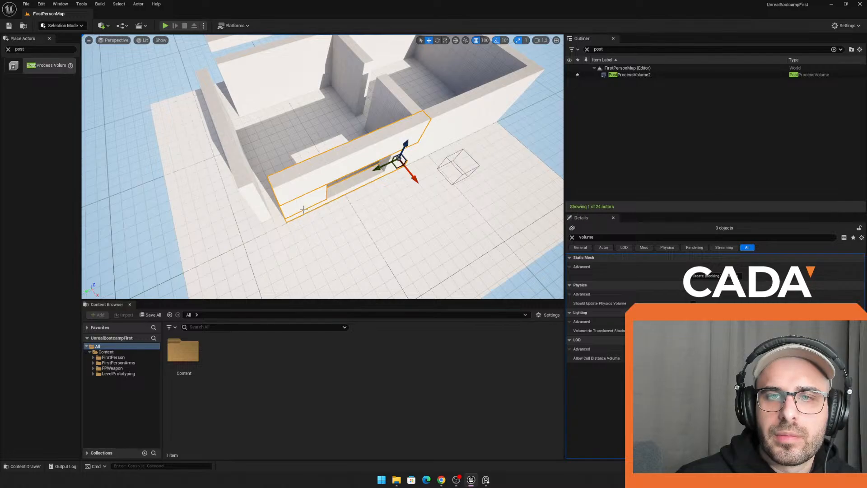
pyautogui.click(304, 209)
pyautogui.moveTo(303, 209); pyautogui.dragTo(107, 182, button='right')
pyautogui.click(304, 210)
pyautogui.moveTo(304, 209); pyautogui.dragTo(289, 198, button='right')
# Step: Duplicate the end wall of the window room and place the copy inside the room beside the window
pyautogui.click(379, 145)
pyautogui.rightClick(378, 144)
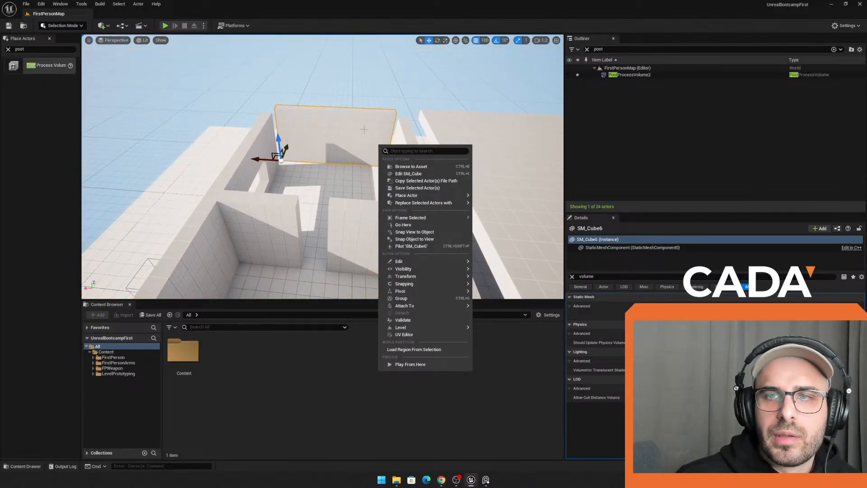
pyautogui.moveTo(364, 129); pyautogui.dragTo(210, 139, button='right')
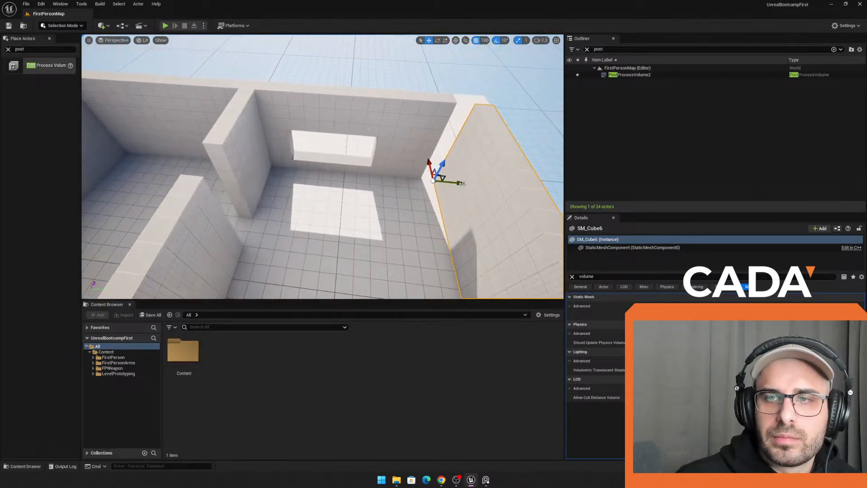
pyautogui.keyDown('alt'); pyautogui.moveTo(462, 183); pyautogui.dragTo(459, 183); pyautogui.keyUp('alt')
pyautogui.moveTo(459, 183); pyautogui.dragTo(488, 186, button='right')
pyautogui.moveTo(398, 155); pyautogui.dragTo(328, 166)
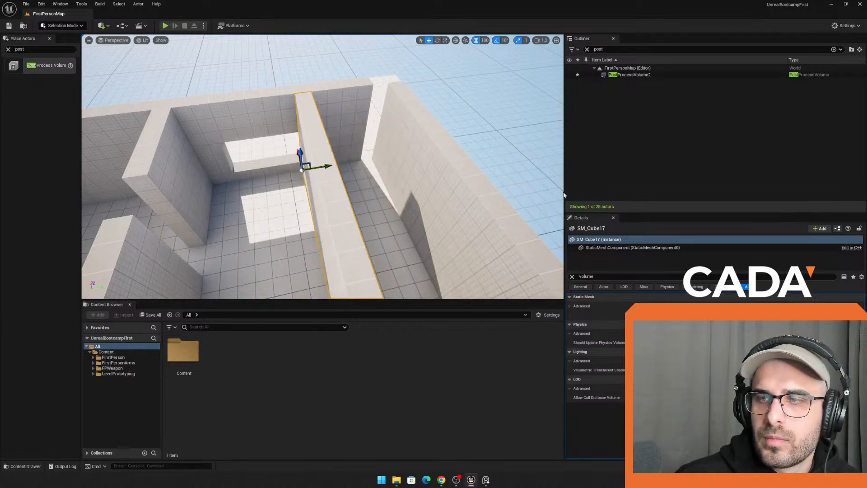
# Step: Select PostProcessVolume2, filter its properties by "expos" and change its exposure setting
pyautogui.write('post')
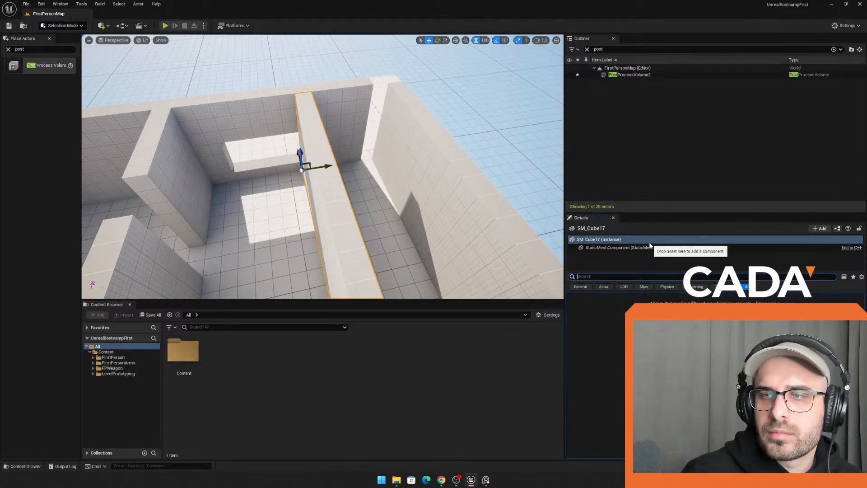
pyautogui.write('expos')
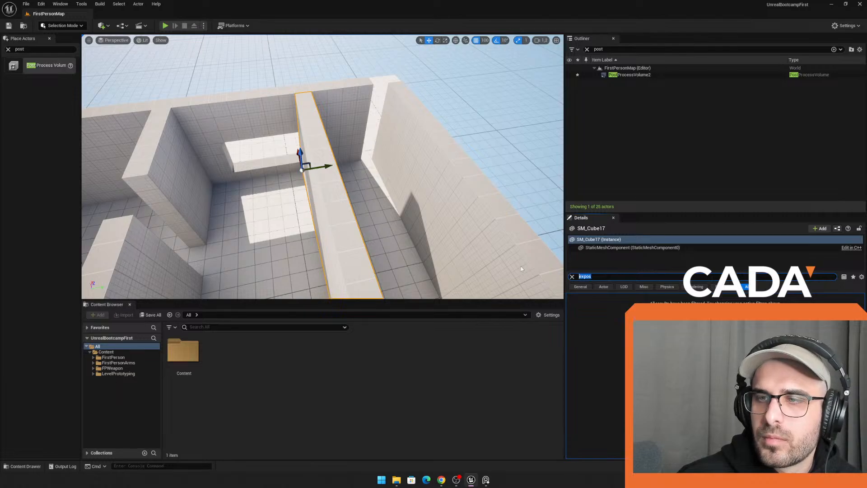
pyautogui.click(638, 75)
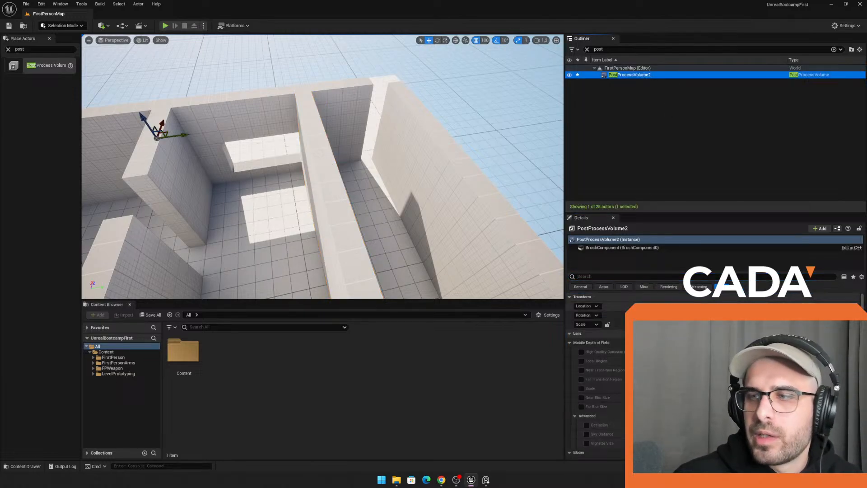
pyautogui.click(613, 276)
pyautogui.write('expos')
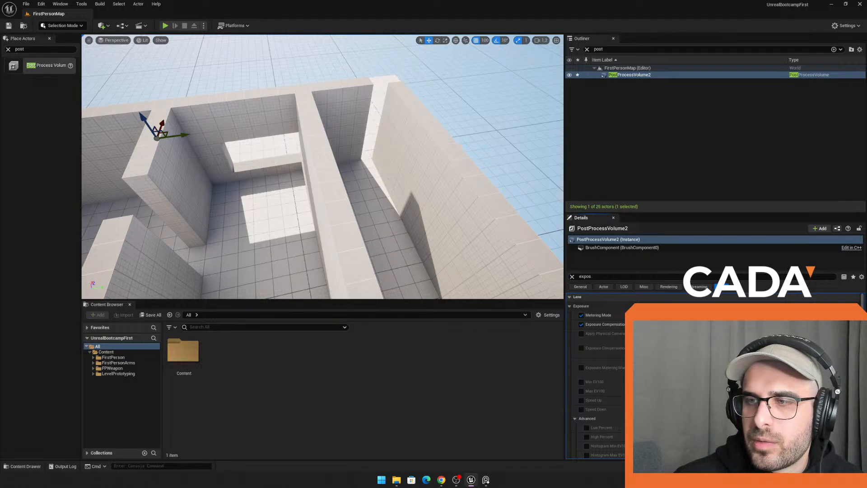
pyautogui.press('Return')
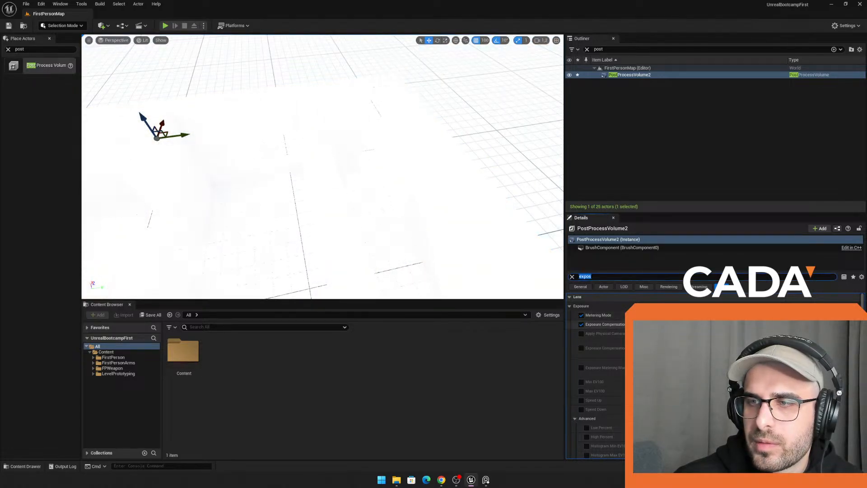
# Step: Scale the duplicated wall into a block by lowering its height, thickening it and shortening its length
pyautogui.moveTo(453, 215); pyautogui.dragTo(408, 194, button='right')
pyautogui.click(395, 201)
pyautogui.press('r')
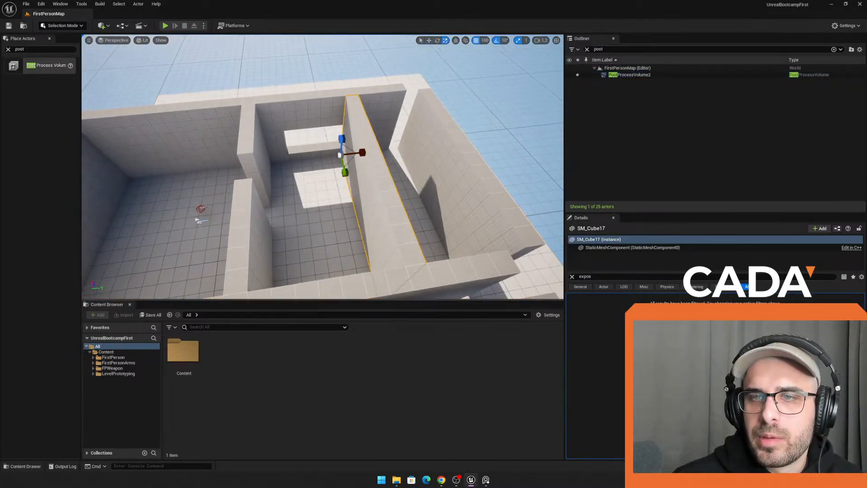
pyautogui.moveTo(341, 139); pyautogui.dragTo(372, 197)
pyautogui.moveTo(362, 153); pyautogui.dragTo(418, 150)
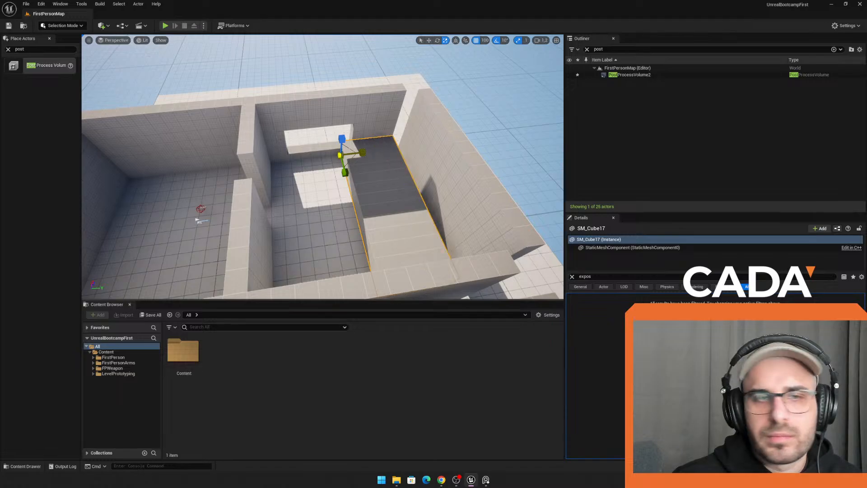
pyautogui.moveTo(417, 150); pyautogui.dragTo(524, 169, button='right')
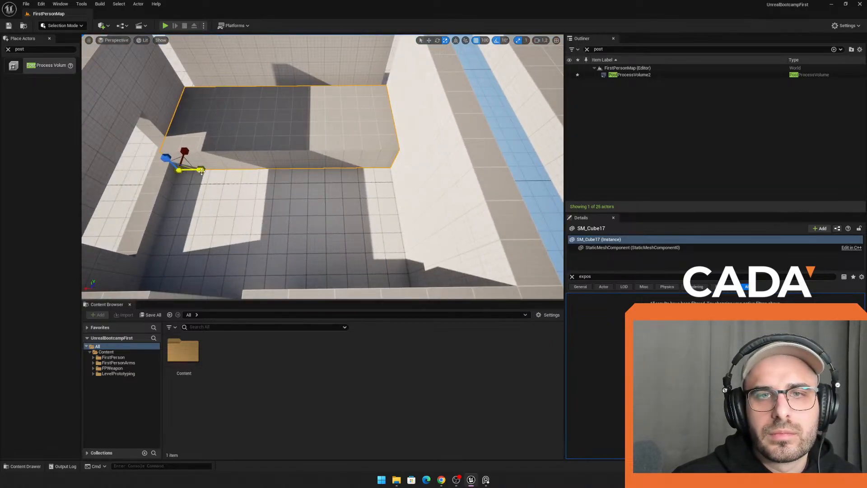
pyautogui.moveTo(201, 170); pyautogui.dragTo(147, 170)
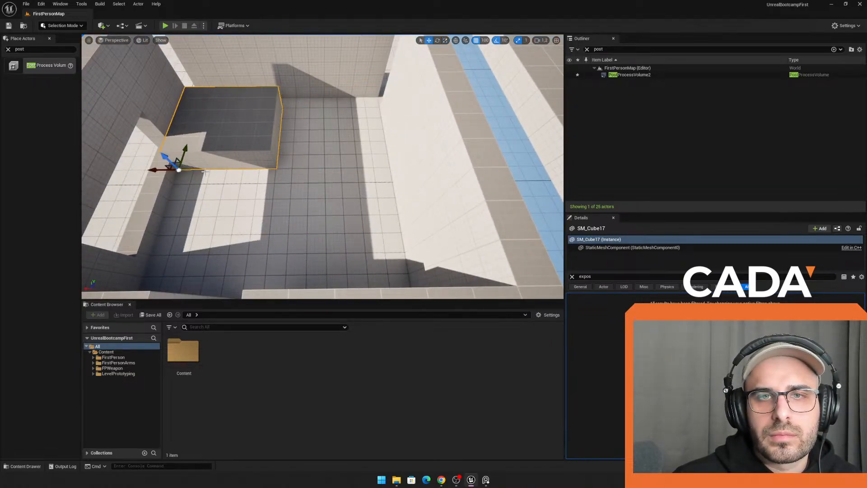
# Step: Shift the partition piece on the side opposite the window away from the doorway to widen the opening
pyautogui.moveTo(175, 174); pyautogui.dragTo(352, 199, button='right')
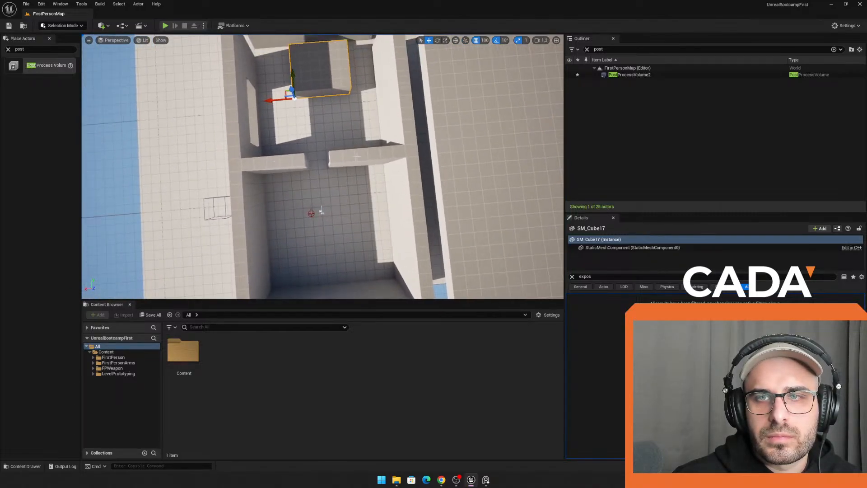
pyautogui.click(336, 157)
pyautogui.press('r')
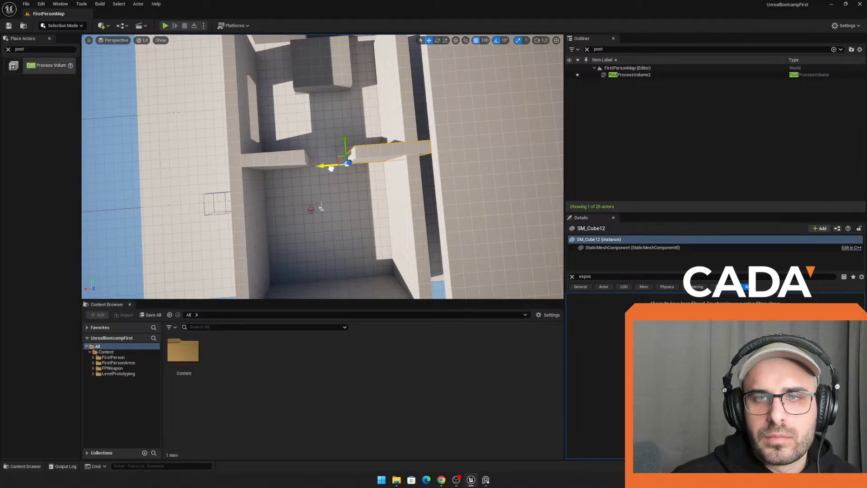
pyautogui.moveTo(331, 169); pyautogui.dragTo(324, 168)
# Step: Scale the block in the window room slightly longer toward the wall opposite the window
pyautogui.moveTo(307, 145); pyautogui.dragTo(325, 112, button='right')
pyautogui.click(325, 112)
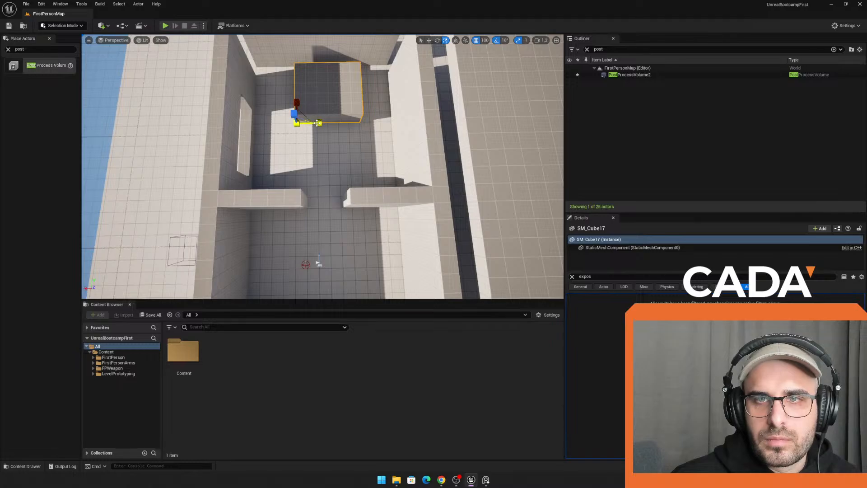
pyautogui.moveTo(319, 122); pyautogui.dragTo(329, 123)
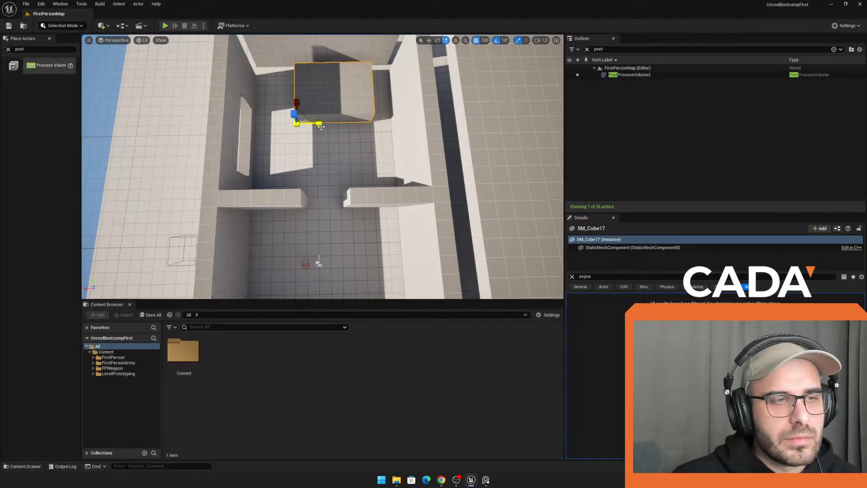
pyautogui.moveTo(280, 127); pyautogui.dragTo(268, 127, button='right')
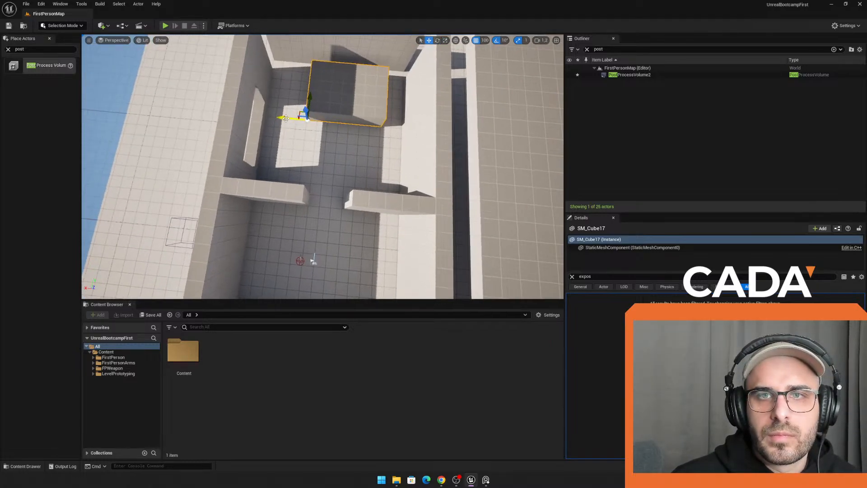
# Step: Shift the block toward the window wall, and push it and the end wall outward to lengthen the room
pyautogui.moveTo(288, 118); pyautogui.dragTo(276, 118)
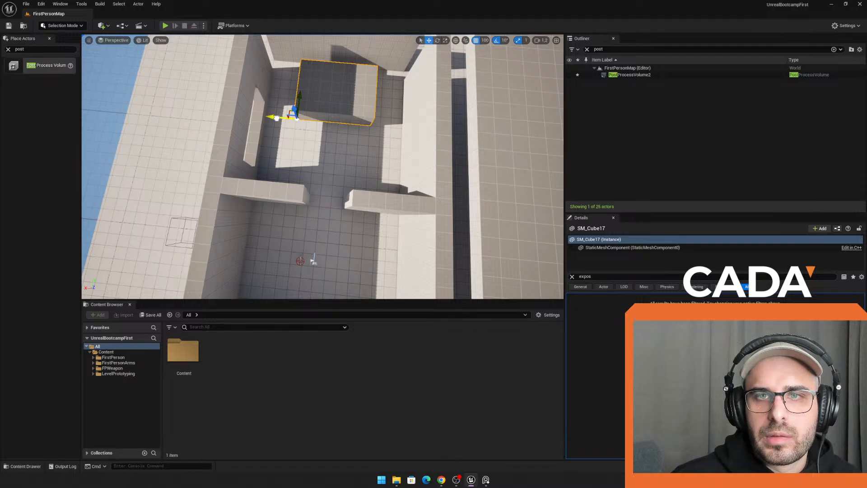
pyautogui.moveTo(335, 167); pyautogui.dragTo(316, 164, button='right')
pyautogui.click(347, 139)
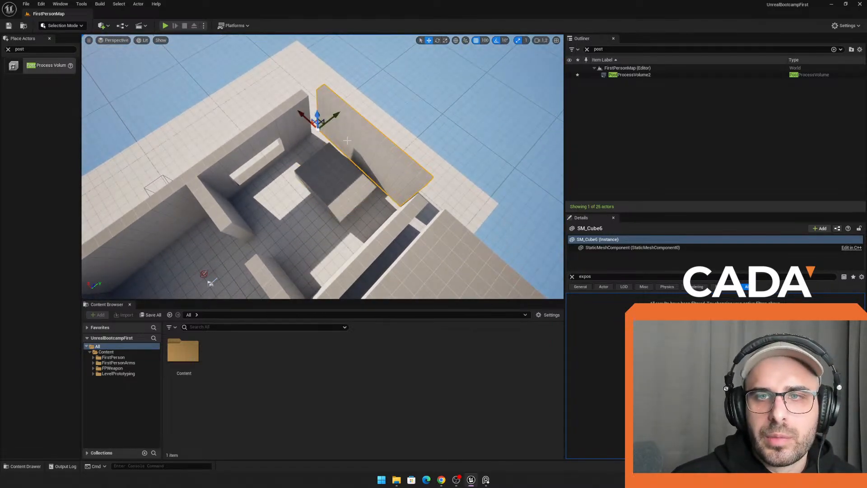
pyautogui.moveTo(333, 120); pyautogui.dragTo(354, 100)
pyautogui.click(355, 173)
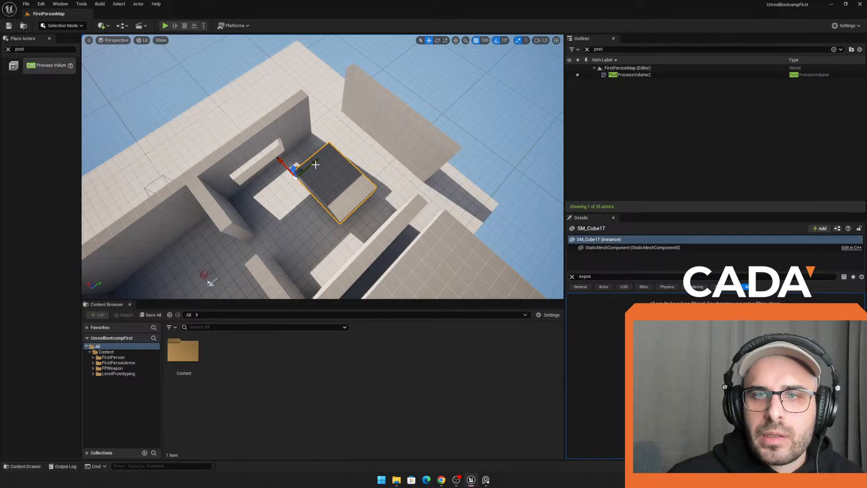
pyautogui.moveTo(315, 164); pyautogui.dragTo(335, 144)
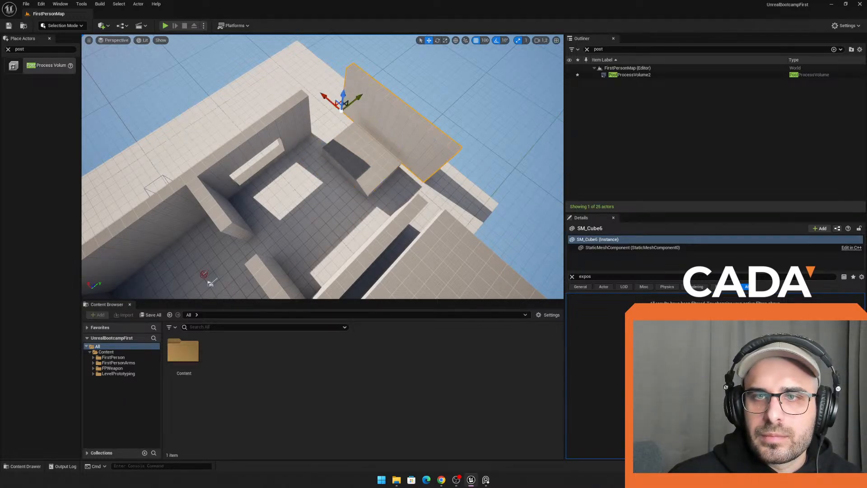
pyautogui.moveTo(353, 101); pyautogui.dragTo(347, 107)
pyautogui.press('w')
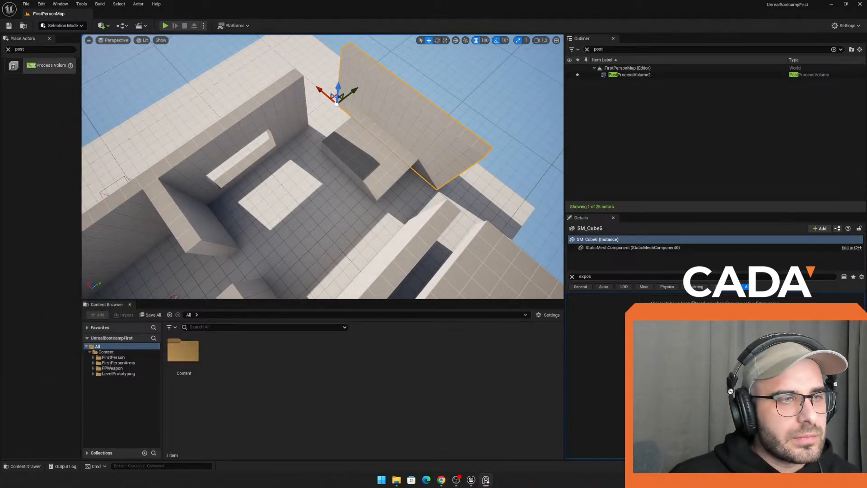
# Step: Play the level briefly in front of the block to check its height from the first-person view
pyautogui.moveTo(323, 166); pyautogui.dragTo(395, 115, button='right')
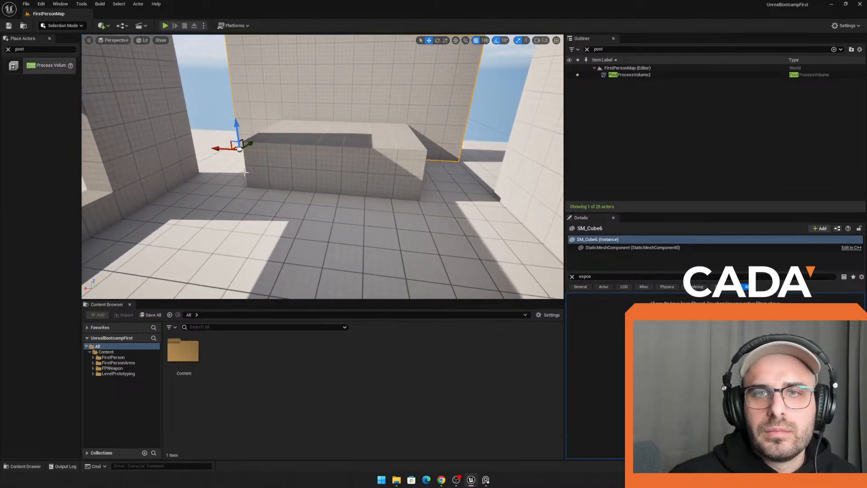
pyautogui.click(337, 163)
pyautogui.moveTo(336, 162)
pyautogui.mouseDown(button='right')
pyautogui.moveTo(350, 155)
pyautogui.moveTo(350, 166)
pyautogui.mouseUp(button='right')
pyautogui.press('s')
pyautogui.press('w')
pyautogui.click(165, 26)
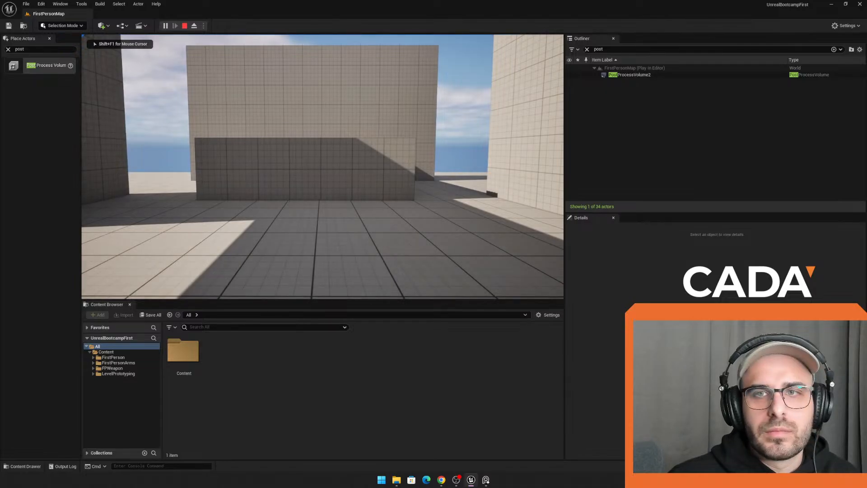
pyautogui.press('Escape')
# Step: Scale the block down in height to make it a low platform
pyautogui.moveTo(323, 167); pyautogui.dragTo(320, 178, button='right')
pyautogui.press('r')
pyautogui.moveTo(200, 151); pyautogui.dragTo(200, 166)
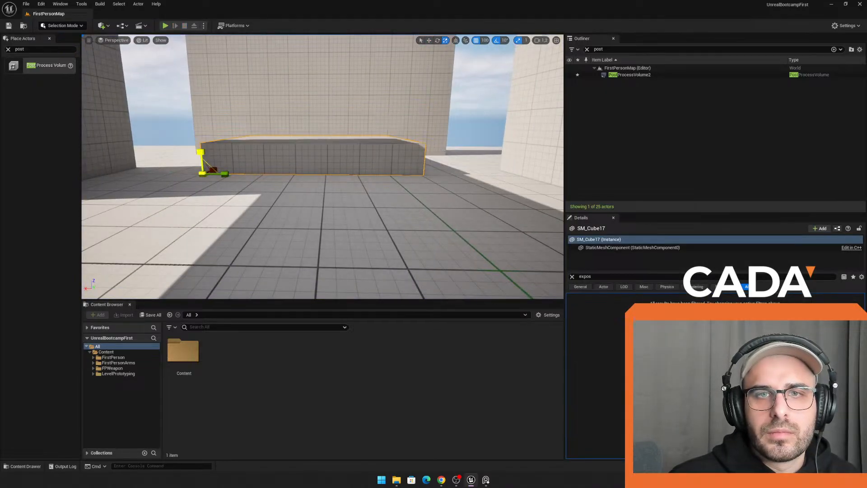
pyautogui.press('s')
pyautogui.moveTo(304, 140); pyautogui.dragTo(312, 167, button='right')
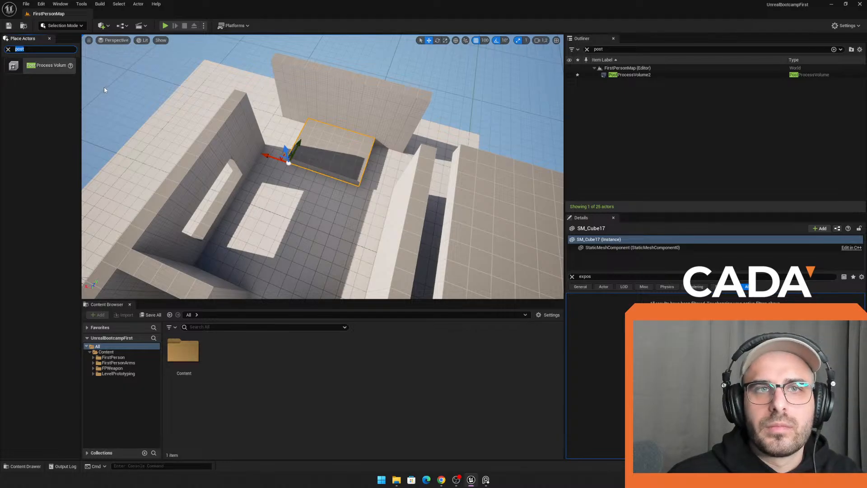
# Step: Clear the "post" actor search and browse the basic shapes available for placement
pyautogui.press('BackSpace')
pyautogui.click(41, 63)
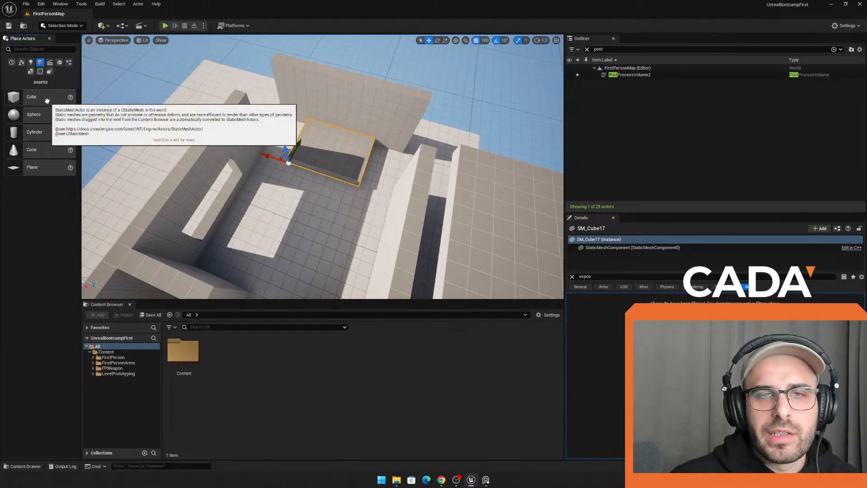
pyautogui.moveTo(313, 174); pyautogui.dragTo(276, 193, button='right')
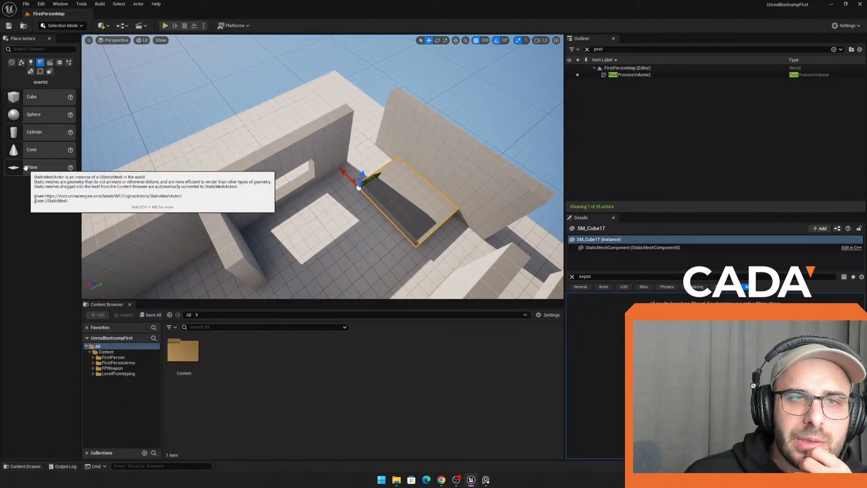
pyautogui.moveTo(199, 167); pyautogui.dragTo(226, 147, button='right')
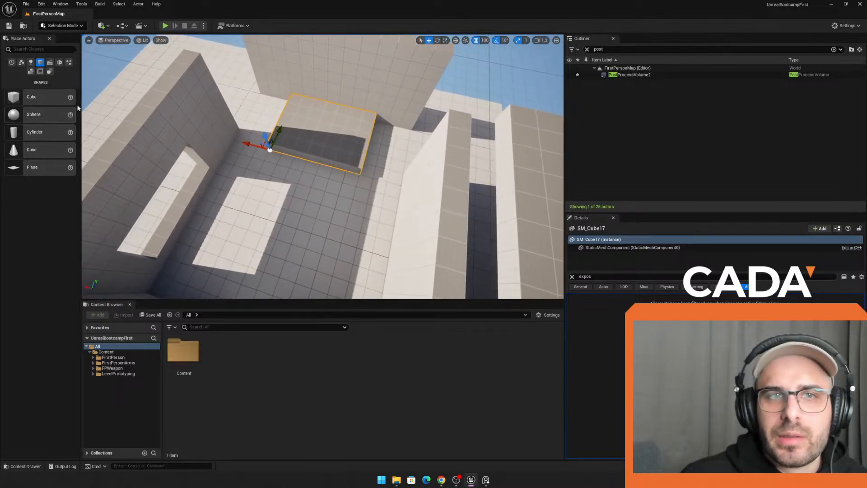
# Step: Duplicate the block and turn the copy into a narrow, tilted slab along the platform's front
pyautogui.press('w')
pyautogui.moveTo(284, 123); pyautogui.dragTo(259, 122, button='right')
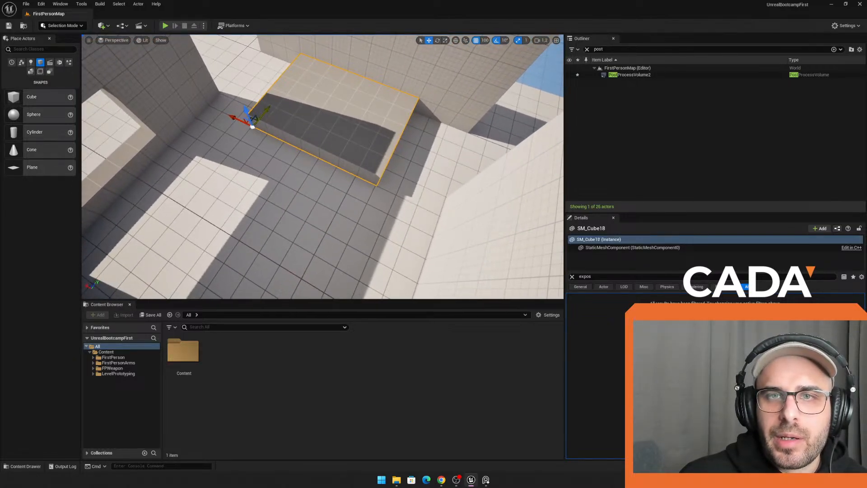
pyautogui.moveTo(253, 127); pyautogui.dragTo(215, 147)
pyautogui.press('r')
pyautogui.press('w')
pyautogui.press('r')
pyautogui.press('e')
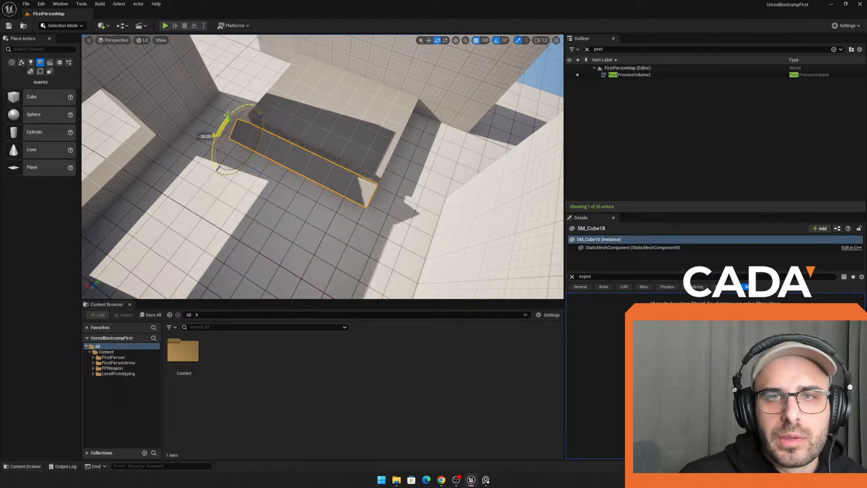
pyautogui.press('w')
# Step: Position the tilted slab against the platform's front edge to form a ramp
pyautogui.moveTo(230, 133)
pyautogui.mouseDown(button='right')
pyautogui.moveTo(212, 126)
pyautogui.moveTo(230, 132)
pyautogui.mouseUp(button='right')
pyautogui.press('w')
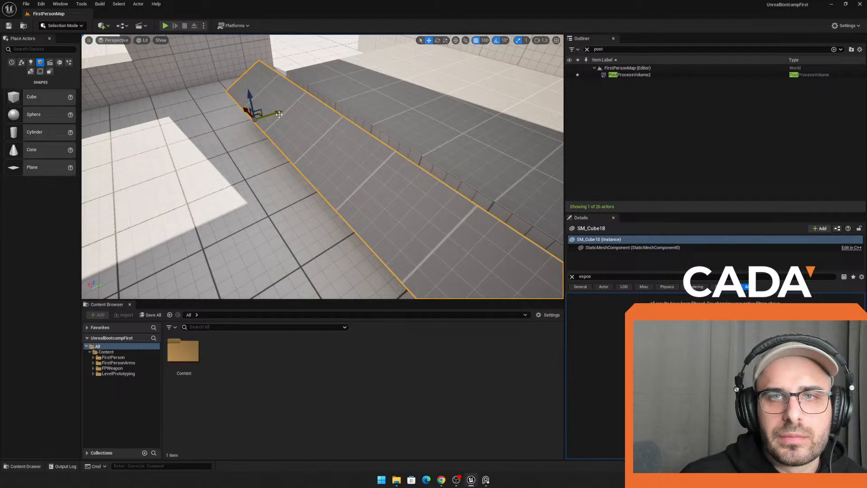
pyautogui.moveTo(264, 109); pyautogui.dragTo(287, 93)
pyautogui.moveTo(292, 95); pyautogui.dragTo(299, 105, button='right')
pyautogui.moveTo(285, 75); pyautogui.dragTo(291, 106)
pyautogui.press('r')
pyautogui.press('w')
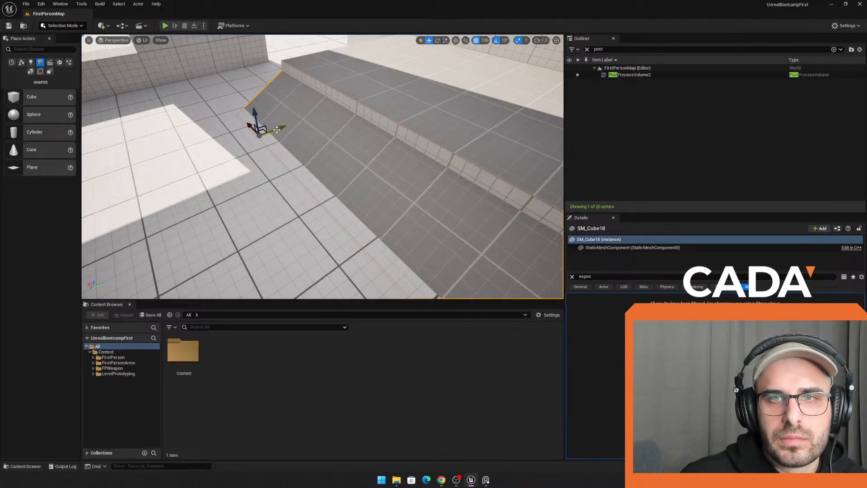
pyautogui.moveTo(265, 132); pyautogui.dragTo(251, 140)
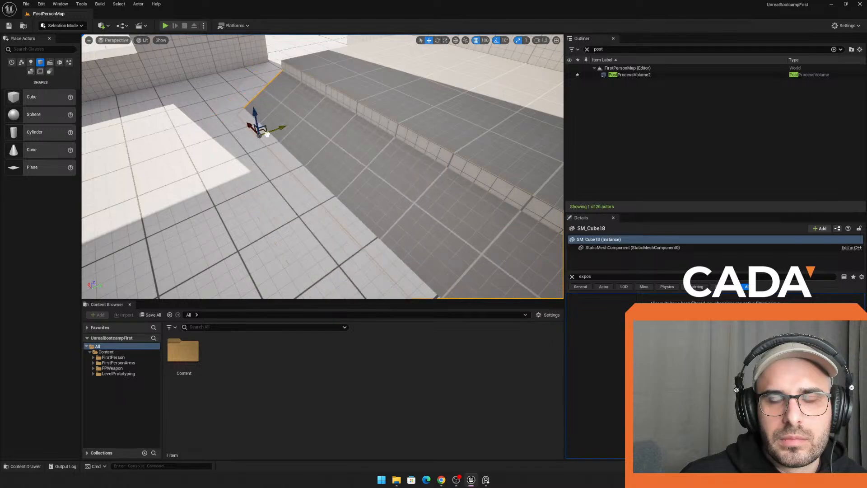
# Step: Turn off scale snapping and fit the ramp's slope length to the platform's front edge
pyautogui.press('r')
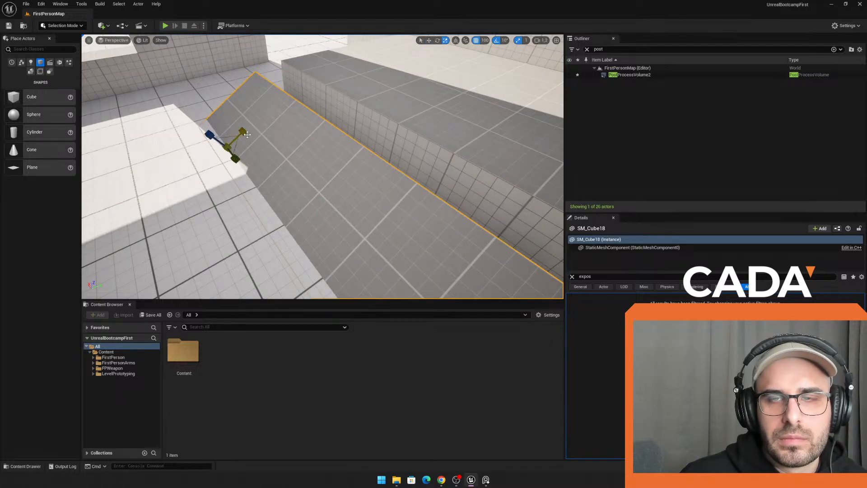
pyautogui.moveTo(247, 134); pyautogui.dragTo(282, 134)
pyautogui.press('w')
pyautogui.press('r')
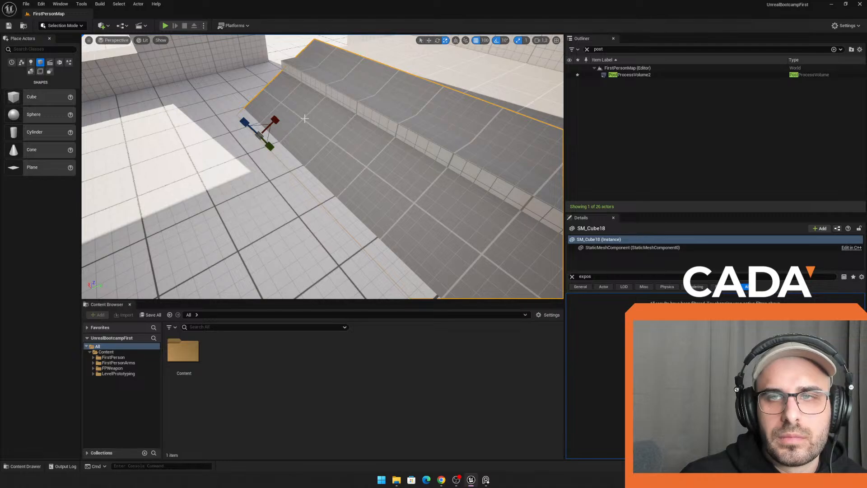
pyautogui.click(518, 41)
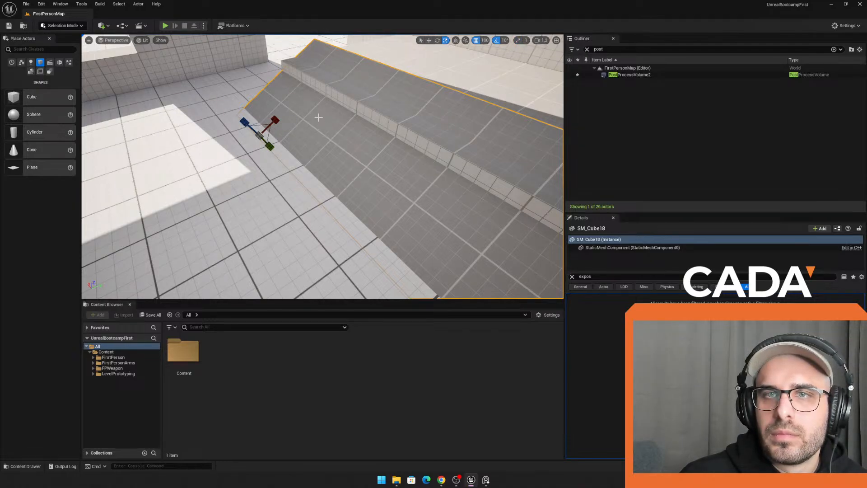
pyautogui.press('w')
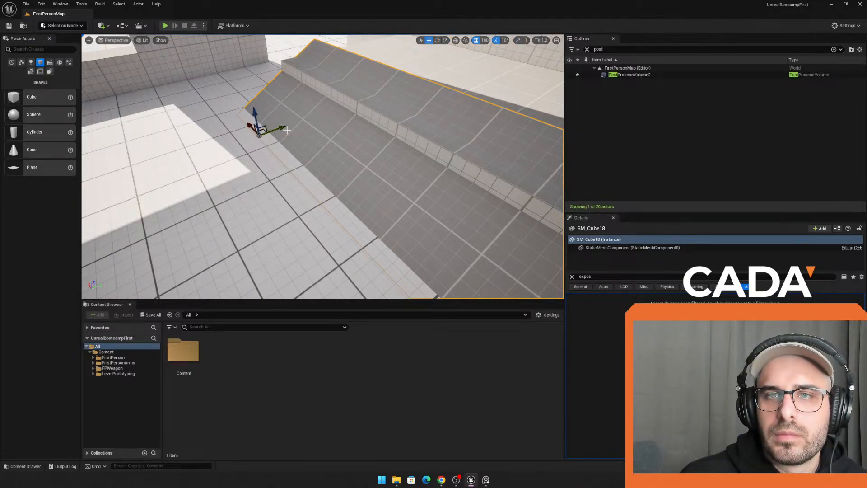
pyautogui.press('r')
pyautogui.moveTo(275, 120); pyautogui.dragTo(261, 134)
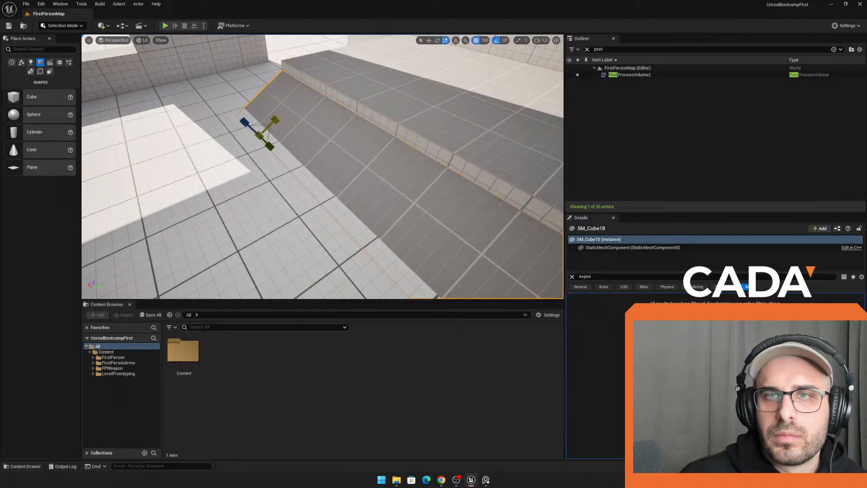
# Step: Adjust the ramp's tilt and fit so its upper edge meets the platform's top edge
pyautogui.press('e')
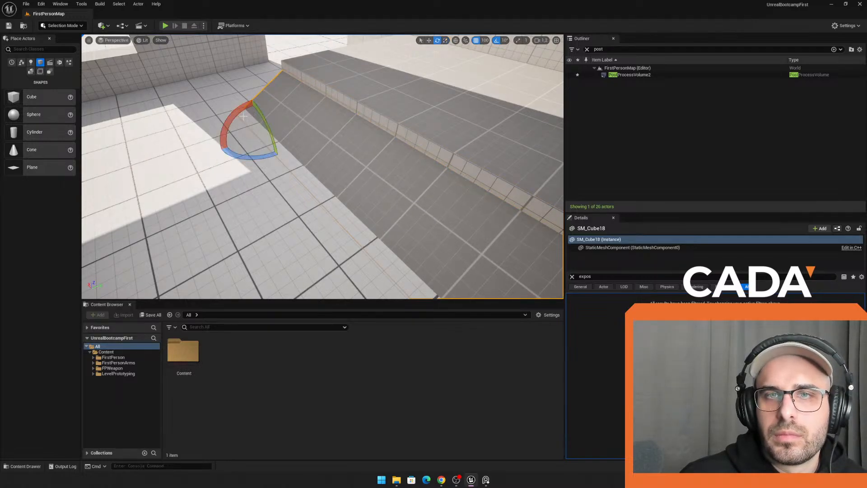
pyautogui.moveTo(243, 115); pyautogui.dragTo(279, 107)
pyautogui.press('w')
pyautogui.press('r')
# Step: Scale the ramp narrower so it covers only the window-side end of the platform's front
pyautogui.moveTo(289, 122)
pyautogui.mouseDown(button='right')
pyautogui.moveTo(262, 126)
pyautogui.moveTo(289, 121)
pyautogui.mouseUp(button='right')
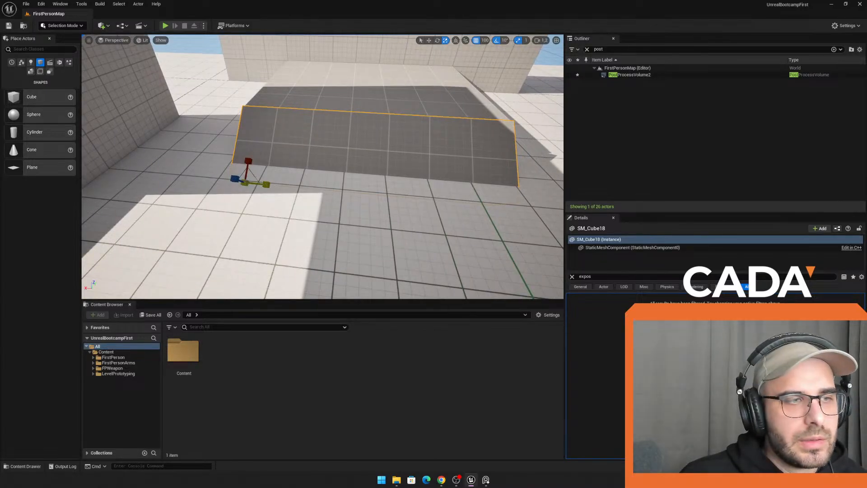
pyautogui.moveTo(267, 184)
pyautogui.mouseDown()
pyautogui.moveTo(230, 182)
pyautogui.moveTo(275, 185)
pyautogui.mouseUp()
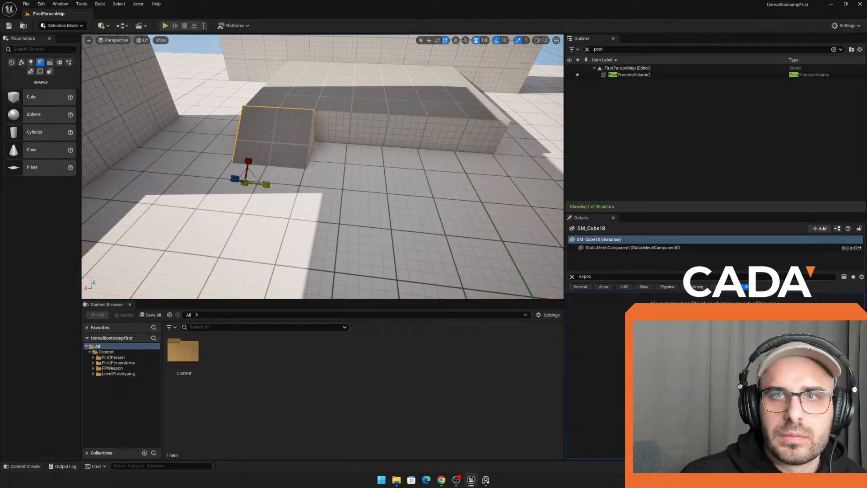
pyautogui.press('w')
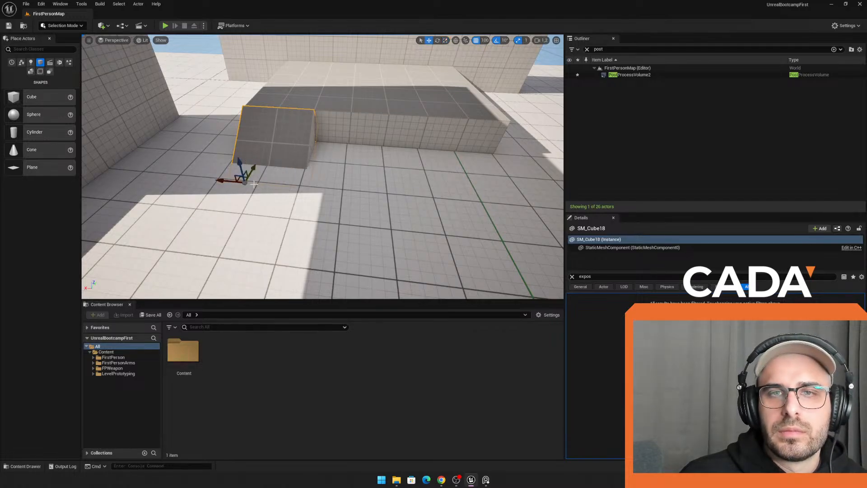
# Step: Duplicate the narrow ramp and place the copy at the opposite end of the platform's front
pyautogui.hotkey('ctrl', 'd')
pyautogui.moveTo(171, 180); pyautogui.dragTo(206, 180, button='right')
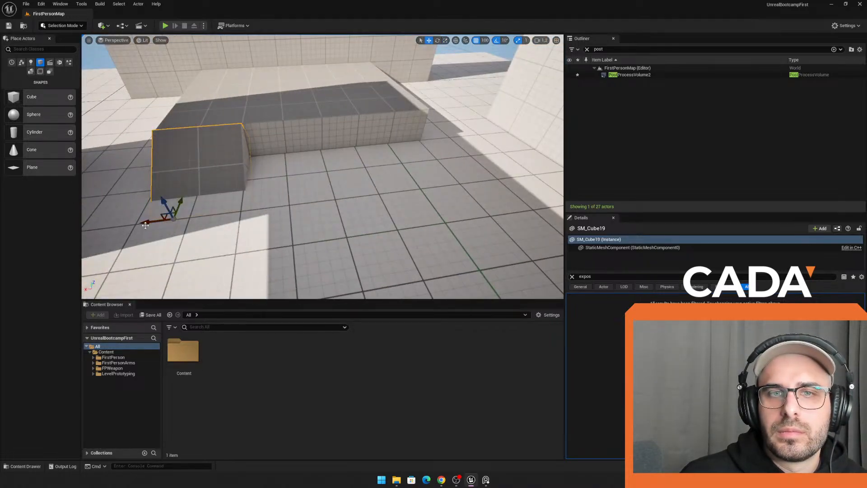
pyautogui.moveTo(145, 225); pyautogui.dragTo(329, 196)
pyautogui.press('s')
pyautogui.moveTo(329, 196); pyautogui.dragTo(325, 174, button='right')
pyautogui.press('w')
pyautogui.click(324, 175)
pyautogui.press('a')
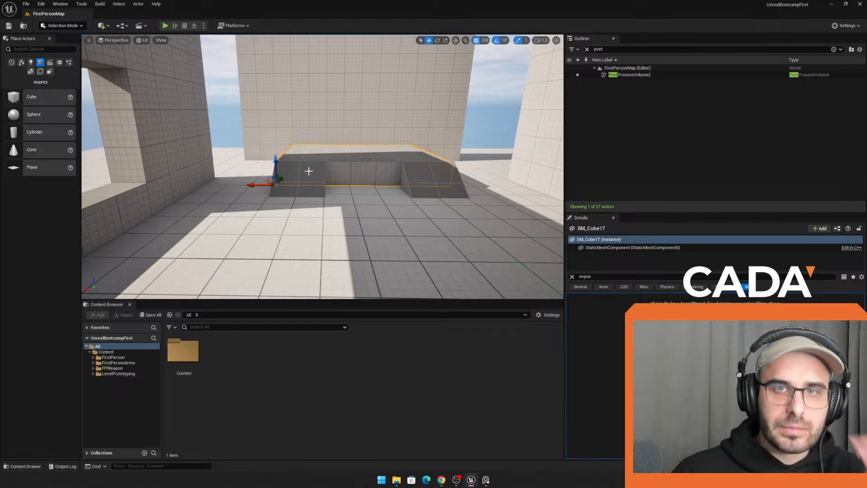
pyautogui.moveTo(259, 186); pyautogui.dragTo(242, 189)
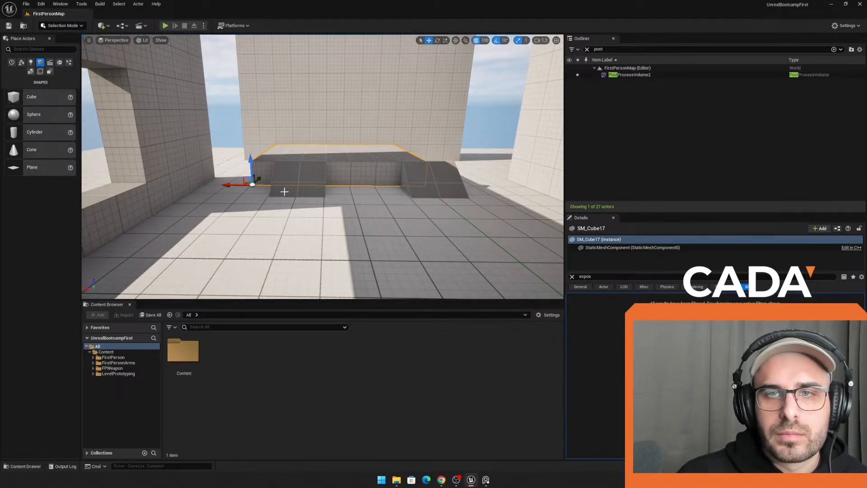
pyautogui.press('d')
# Step: Scale both ramps narrower, keeping each one flush with its outer end of the platform
pyautogui.moveTo(310, 188); pyautogui.dragTo(310, 186, button='right')
pyautogui.press('s')
pyautogui.press('w')
pyautogui.click(256, 195)
pyautogui.press('r')
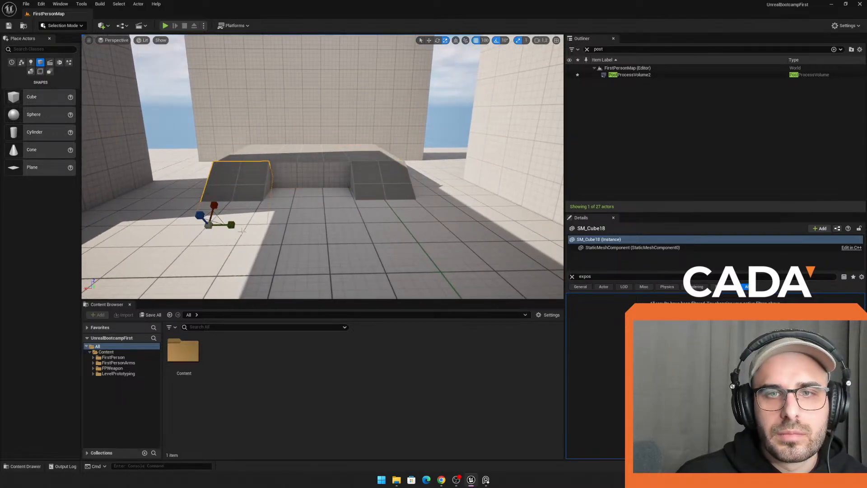
pyautogui.moveTo(231, 224); pyautogui.dragTo(229, 225)
pyautogui.click(359, 193)
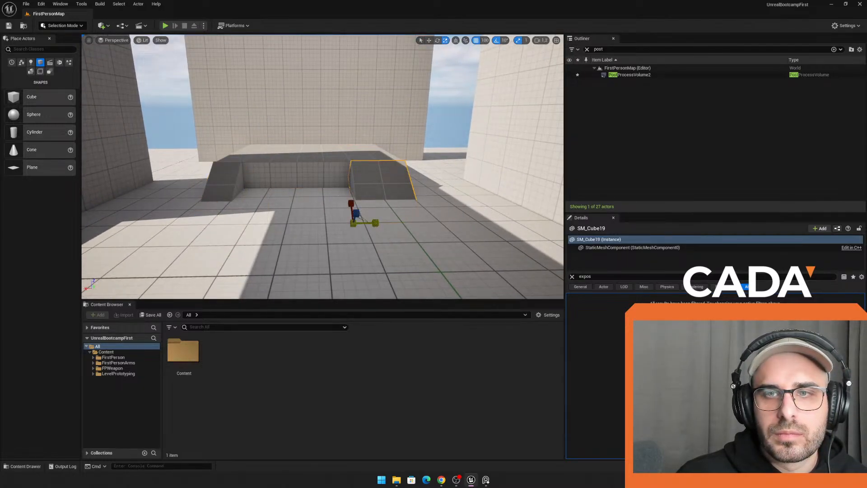
pyautogui.moveTo(376, 223); pyautogui.dragTo(354, 223)
pyautogui.press('w')
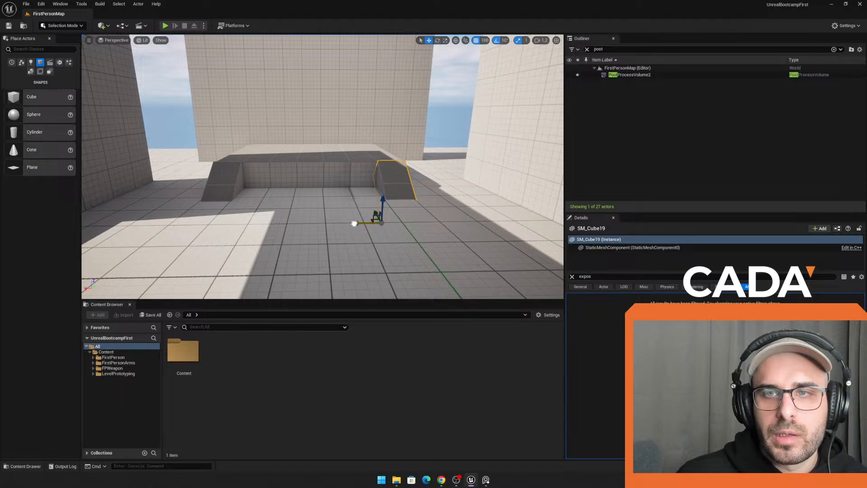
# Step: Shorten the end wall behind the platform
pyautogui.moveTo(355, 223); pyautogui.dragTo(335, 221, button='right')
pyautogui.click(343, 108)
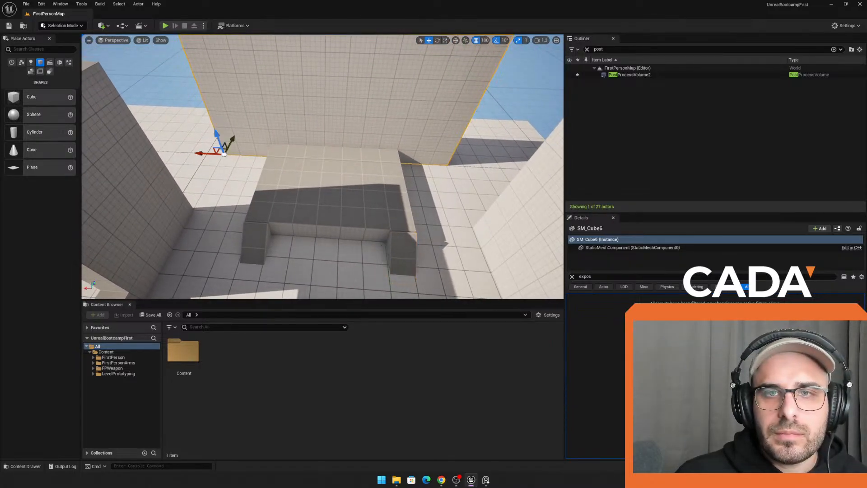
pyautogui.scroll(-4, 227, 157)
pyautogui.press('r')
pyautogui.moveTo(256, 156); pyautogui.dragTo(226, 157)
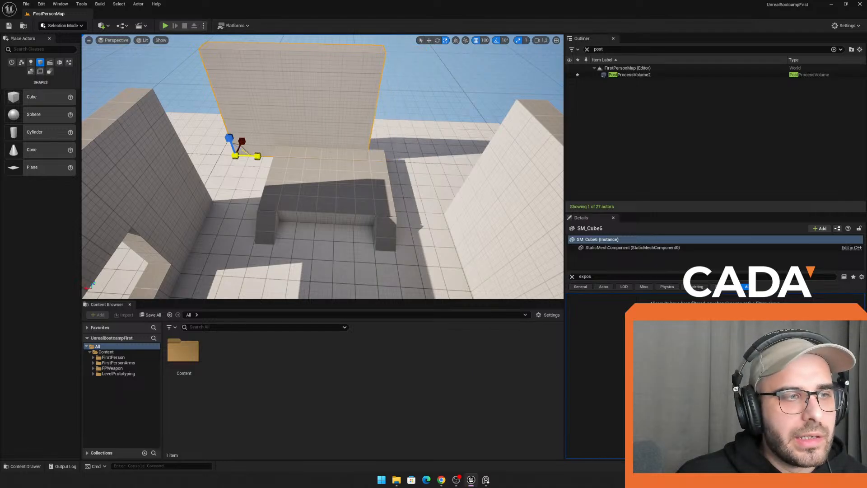
pyautogui.press('w')
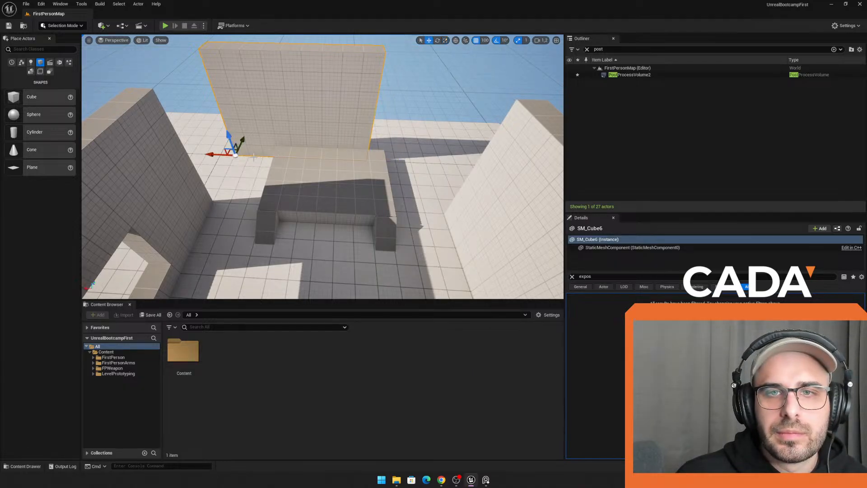
# Step: Duplicate the end wall toward the window side and scale the copy's width down to a narrow pillar
pyautogui.moveTo(219, 154); pyautogui.dragTo(91, 146)
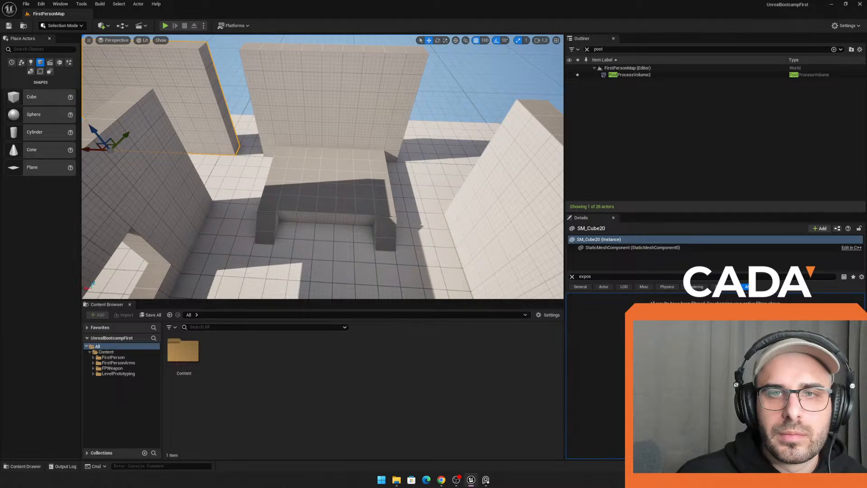
pyautogui.moveTo(147, 159); pyautogui.dragTo(119, 154, button='right')
pyautogui.press('r')
pyautogui.moveTo(190, 159); pyautogui.dragTo(218, 159)
# Step: Move all the pieces of the window wall together outward, away from the room
pyautogui.press('w')
pyautogui.moveTo(277, 153); pyautogui.dragTo(256, 159, button='right')
pyautogui.click(263, 139)
pyautogui.keyDown('ctrl'); pyautogui.click(267, 174); pyautogui.keyUp('ctrl')
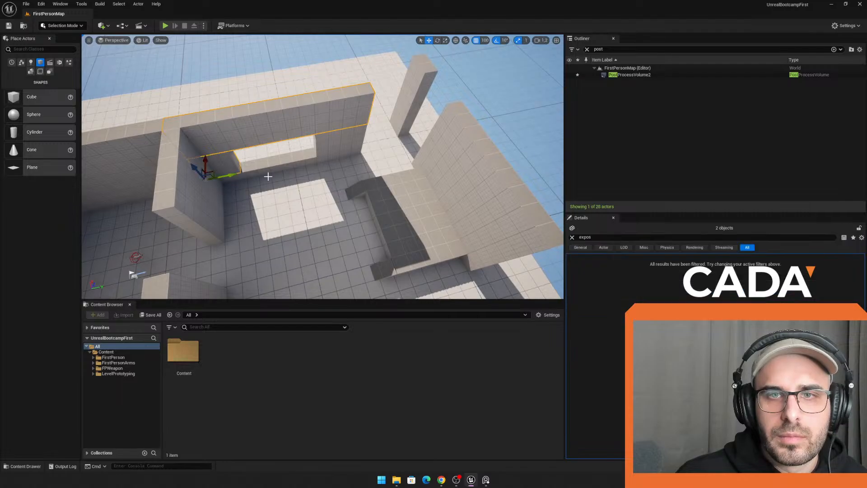
pyautogui.keyDown('ctrl'); pyautogui.click(337, 155); pyautogui.keyUp('ctrl')
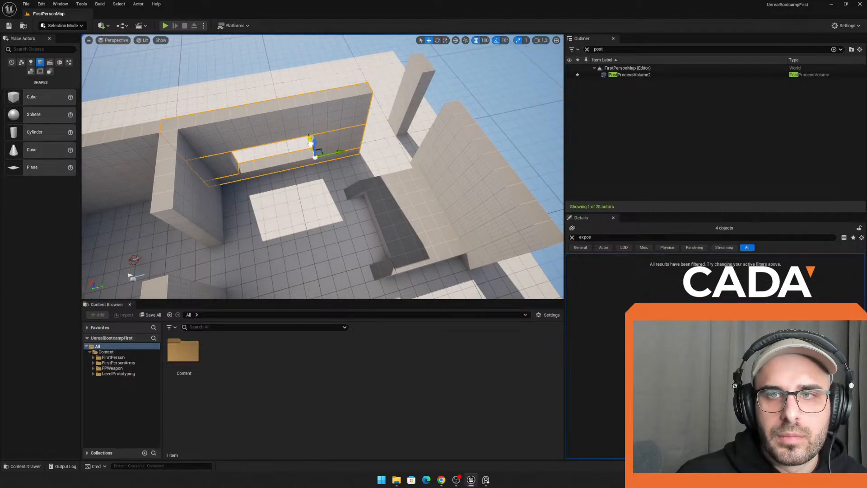
pyautogui.moveTo(310, 141)
pyautogui.mouseDown()
pyautogui.moveTo(305, 123)
pyautogui.moveTo(309, 132)
pyautogui.mouseUp()
# Step: Duplicate the narrow pillar and turn the copy into a low block between the pillar and the end wall
pyautogui.moveTo(309, 132); pyautogui.dragTo(424, 143, button='right')
pyautogui.click(390, 180)
pyautogui.moveTo(389, 181); pyautogui.dragTo(317, 135, button='right')
pyautogui.click(289, 183)
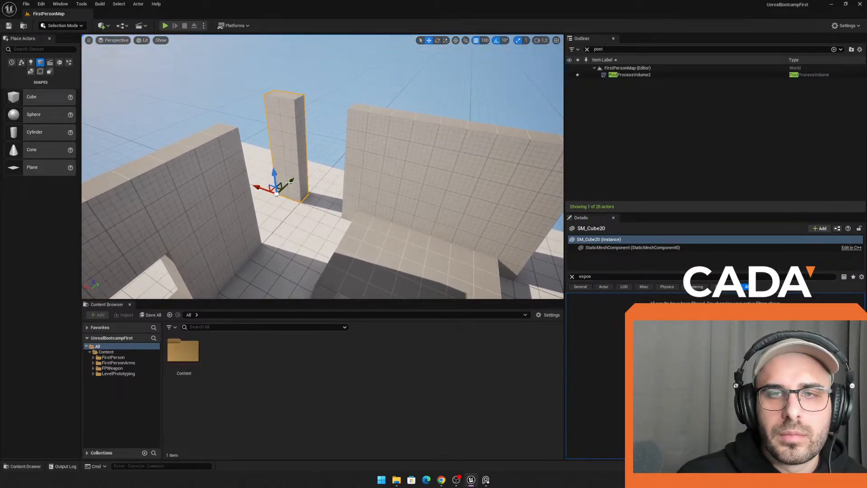
pyautogui.keyDown('alt'); pyautogui.moveTo(263, 188); pyautogui.dragTo(314, 225); pyautogui.keyUp('alt')
pyautogui.press('r')
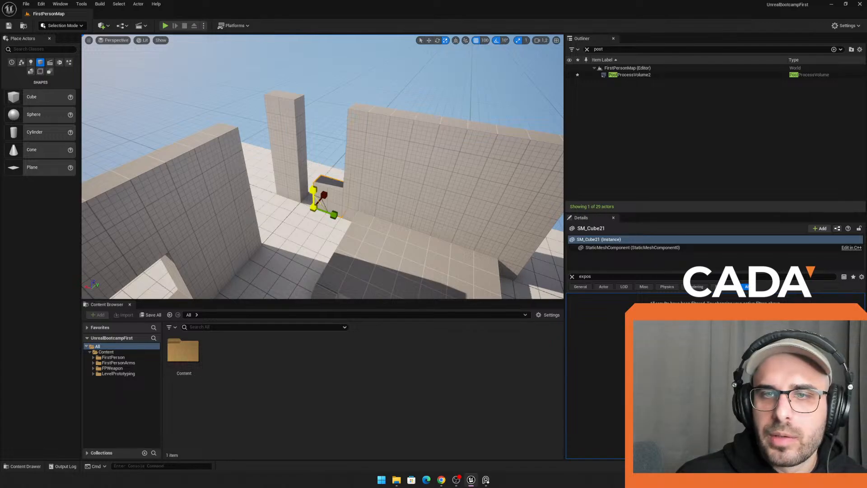
# Step: Enable scale snapping, set it to 0.25, and reduce the low block's height beside the platform
pyautogui.moveTo(326, 184); pyautogui.dragTo(298, 217, button='right')
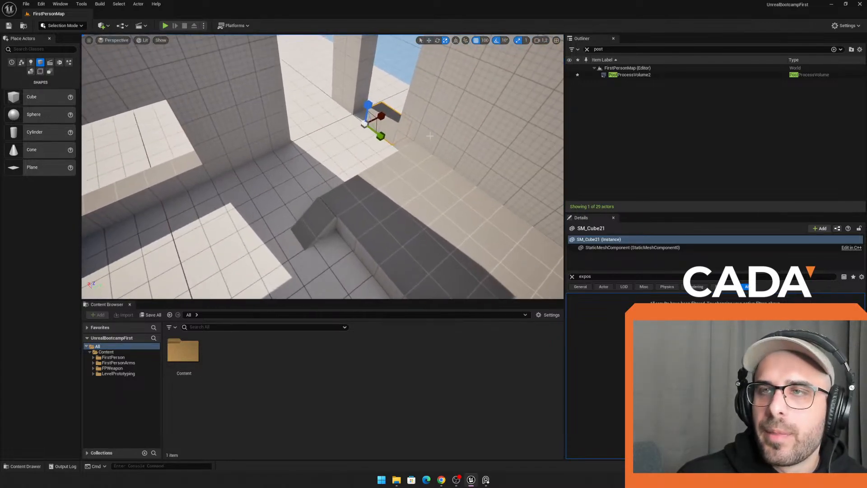
pyautogui.click(524, 41)
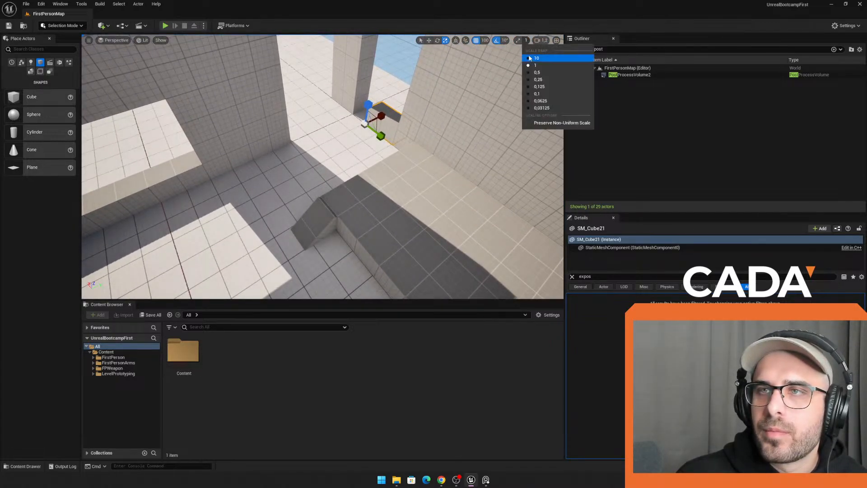
pyautogui.click(518, 42)
pyautogui.click(524, 42)
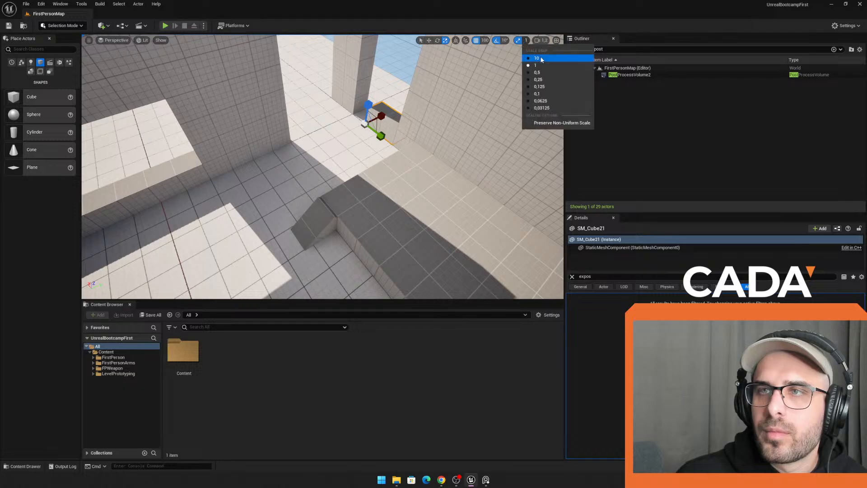
pyautogui.click(537, 72)
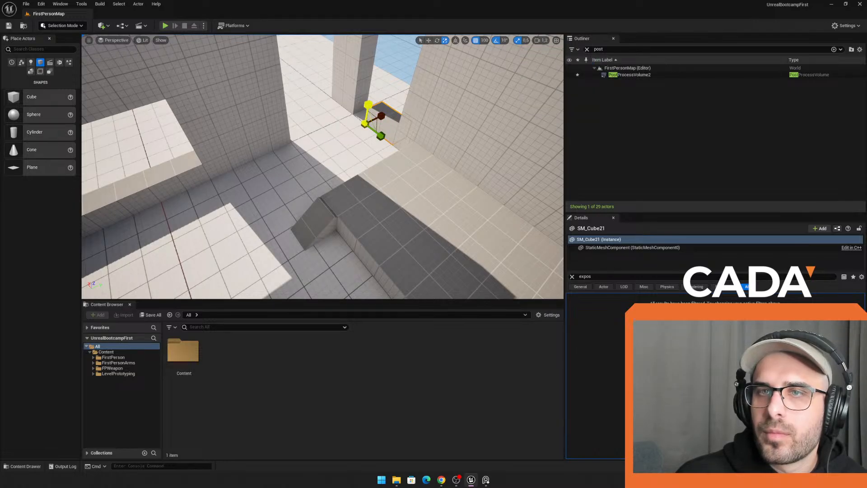
pyautogui.moveTo(371, 105)
pyautogui.mouseDown(button='right')
pyautogui.moveTo(357, 105)
pyautogui.moveTo(368, 106)
pyautogui.mouseUp(button='right')
pyautogui.click(523, 40)
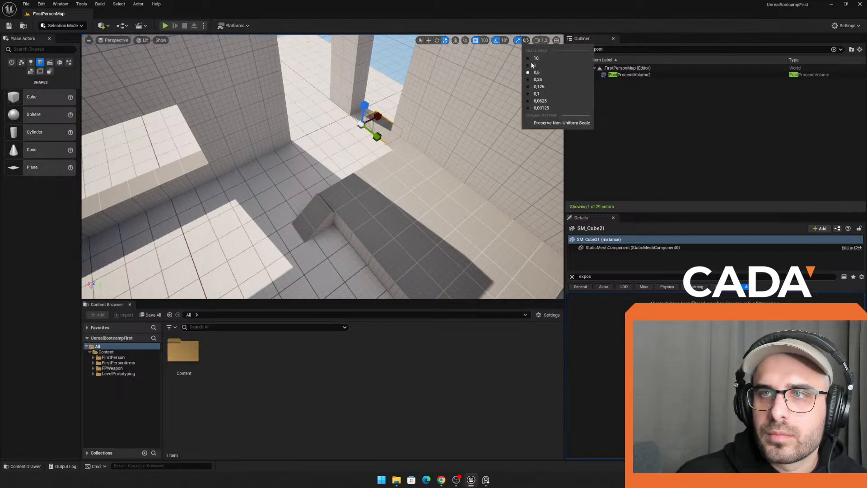
pyautogui.click(538, 80)
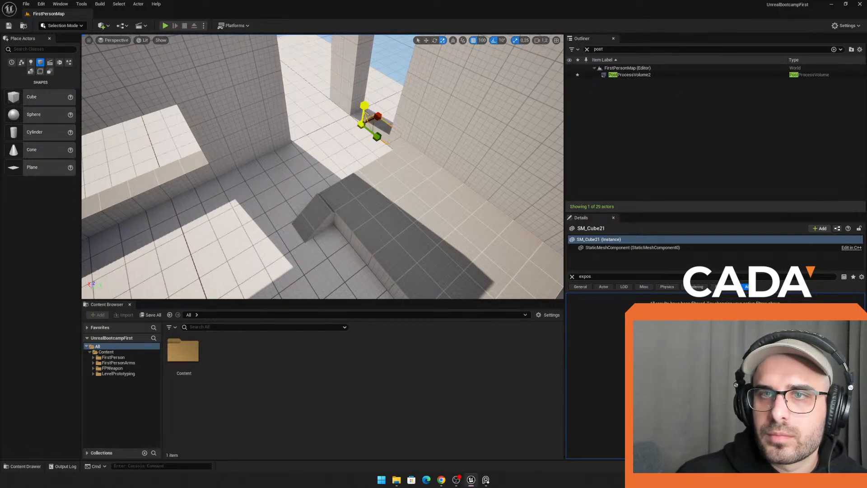
pyautogui.press('w')
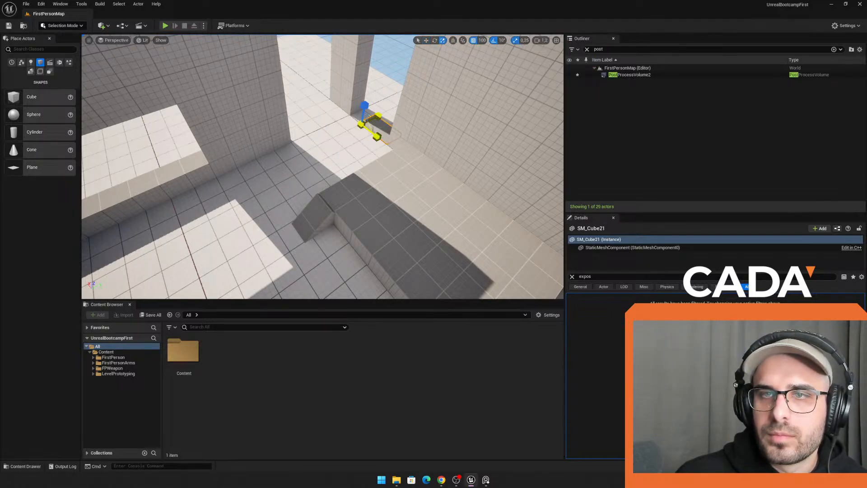
# Step: Stretch the low block along the window wall so it forms a walkway reaching the dividing wall
pyautogui.moveTo(370, 122); pyautogui.dragTo(325, 129, button='right')
pyautogui.press('w')
pyautogui.moveTo(421, 129); pyautogui.dragTo(408, 150)
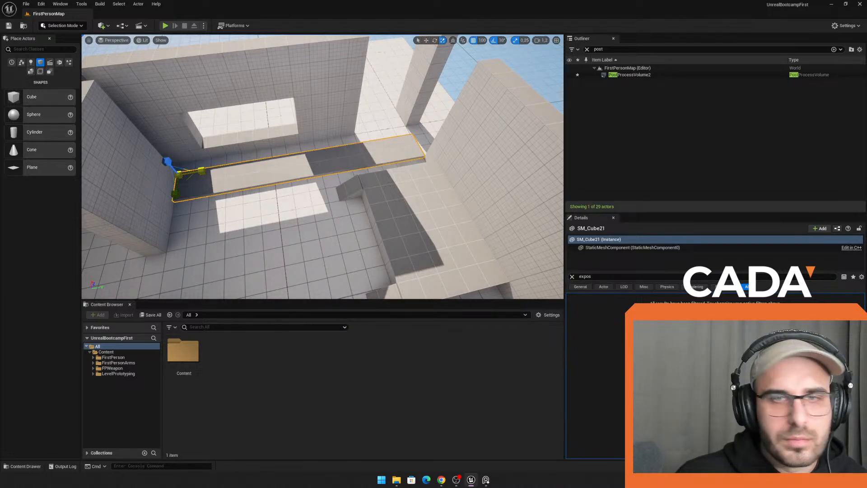
# Step: Duplicate the walkway slab along the window wall and use the copy to widen the walkway into the room
pyautogui.moveTo(162, 195); pyautogui.dragTo(208, 196, button='right')
pyautogui.press('w')
pyautogui.moveTo(207, 177); pyautogui.dragTo(217, 229)
pyautogui.moveTo(217, 229); pyautogui.dragTo(181, 190, button='right')
pyautogui.press('Escape')
pyautogui.moveTo(248, 189); pyautogui.dragTo(273, 145, button='right')
pyautogui.click(262, 221)
pyautogui.moveTo(262, 221); pyautogui.dragTo(375, 156, button='right')
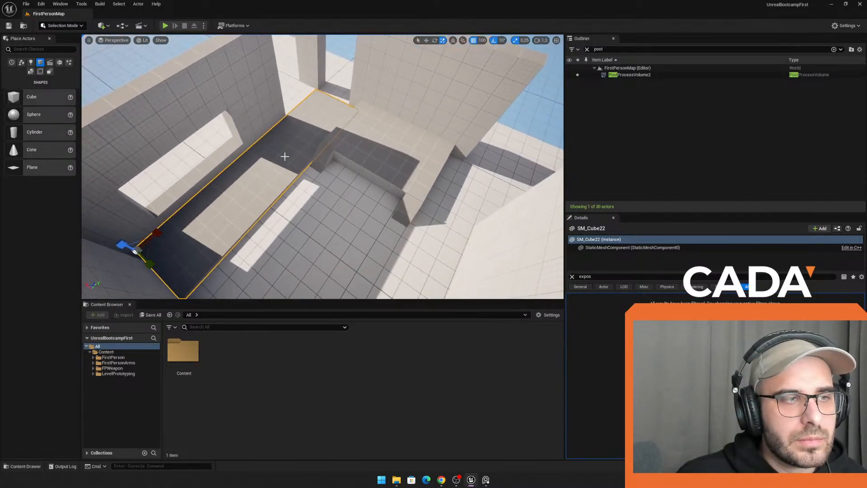
pyautogui.moveTo(284, 157); pyautogui.dragTo(276, 169, button='right')
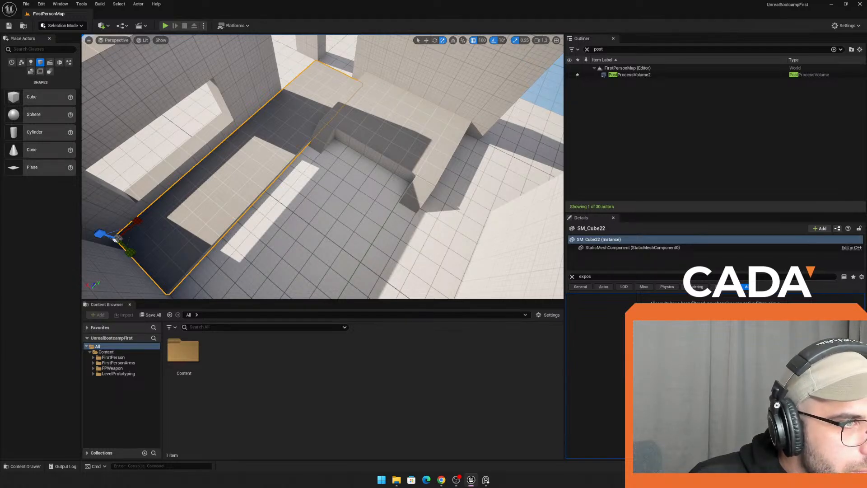
# Step: Move the end wall farther back and extend the platform's depth to reach it
pyautogui.moveTo(295, 118); pyautogui.dragTo(293, 108, button='right')
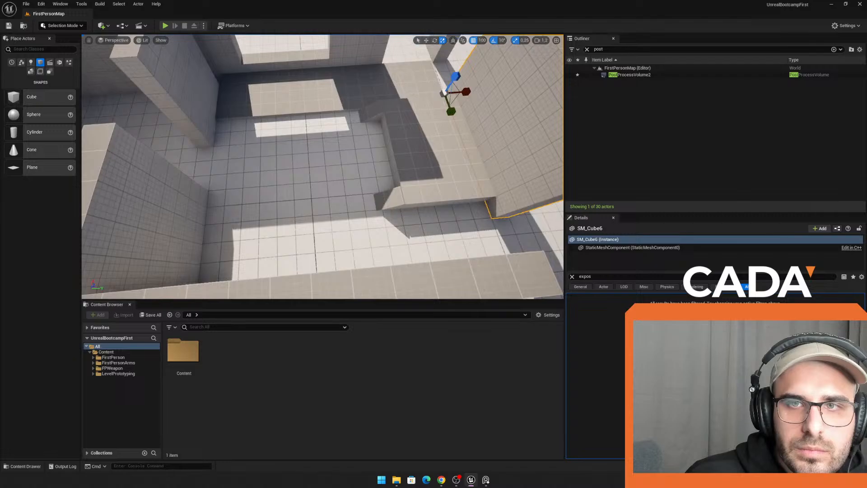
pyautogui.moveTo(316, 154)
pyautogui.mouseDown(button='right')
pyautogui.moveTo(296, 170)
pyautogui.moveTo(323, 171)
pyautogui.moveTo(319, 165)
pyautogui.mouseUp(button='right')
pyautogui.press('w')
pyautogui.moveTo(358, 116); pyautogui.dragTo(385, 116)
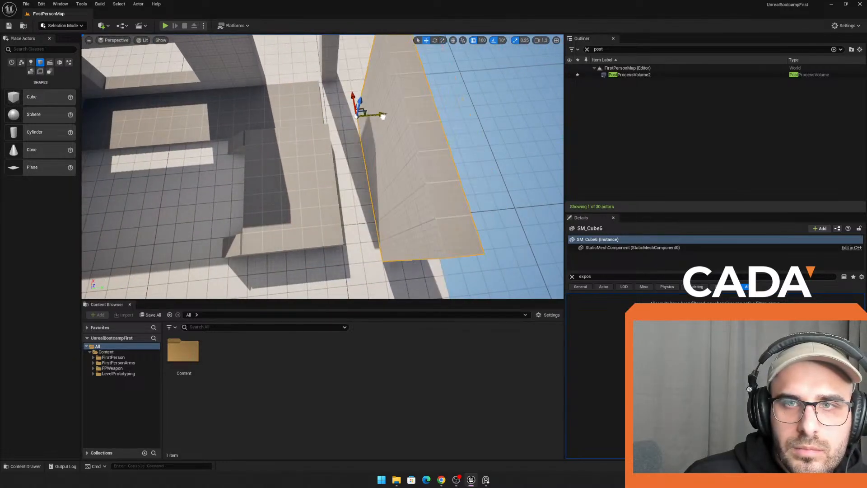
pyautogui.press('r')
pyautogui.click(292, 180)
pyautogui.moveTo(272, 137); pyautogui.dragTo(306, 134)
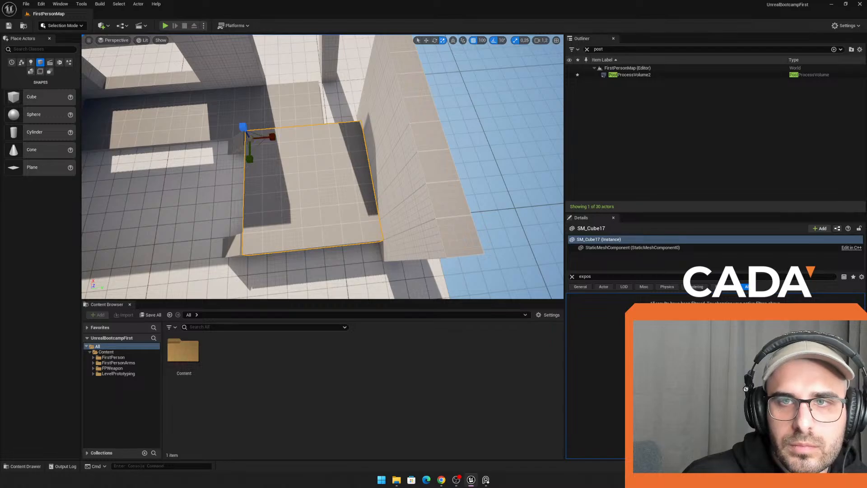
# Step: Scale the end wall behind the platform thinner
pyautogui.click(406, 167)
pyautogui.moveTo(407, 167); pyautogui.dragTo(389, 169, button='right')
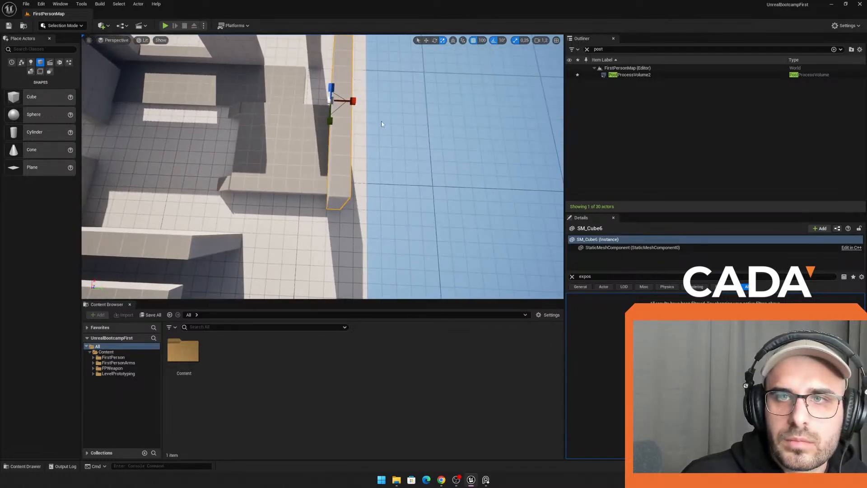
pyautogui.moveTo(352, 101); pyautogui.dragTo(343, 102)
# Step: Place a perpendicular copy of the end wall along the platform's window-side edge
pyautogui.moveTo(359, 103); pyautogui.dragTo(397, 100, button='right')
pyautogui.hotkey('ctrl', 'd')
pyautogui.moveTo(345, 128); pyautogui.dragTo(382, 128)
pyautogui.moveTo(358, 125); pyautogui.dragTo(475, 131, button='right')
pyautogui.press('w')
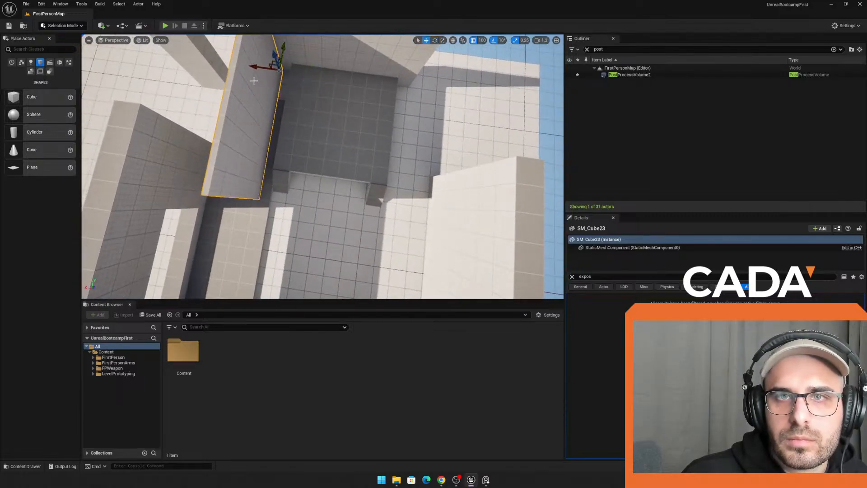
pyautogui.moveTo(252, 68); pyautogui.dragTo(267, 70)
pyautogui.moveTo(267, 70); pyautogui.dragTo(176, 73, button='right')
# Step: Shorten the perpendicular wall to a small stub next to the end wall
pyautogui.press('r')
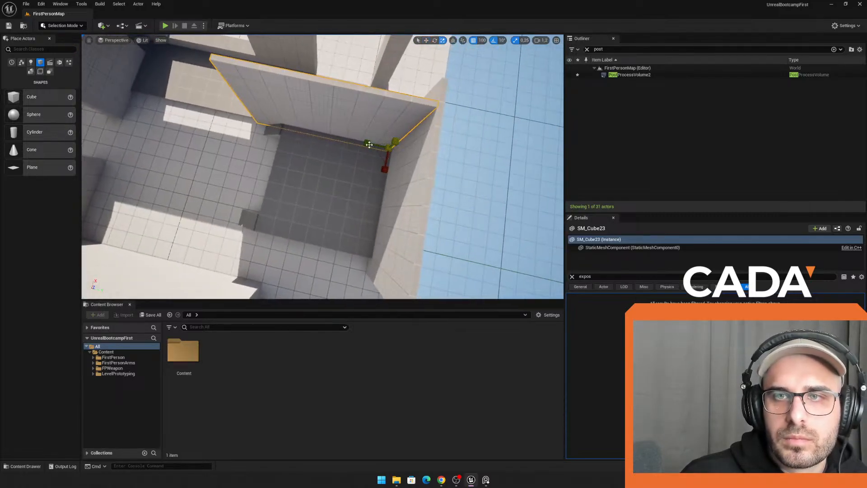
pyautogui.moveTo(367, 142); pyautogui.dragTo(422, 153)
pyautogui.moveTo(334, 135); pyautogui.dragTo(297, 134, button='right')
pyautogui.press('w')
pyautogui.press('w')
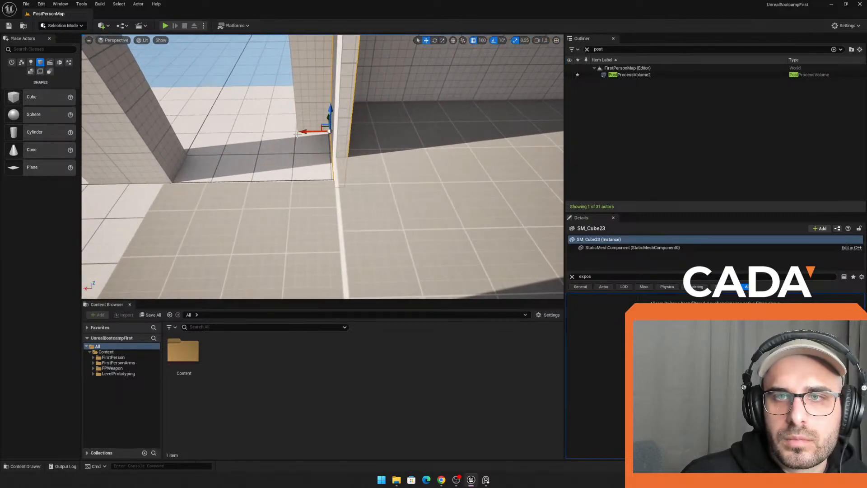
# Step: Set position snapping to 10 and nudge the wall stub toward the pillar
pyautogui.click(482, 40)
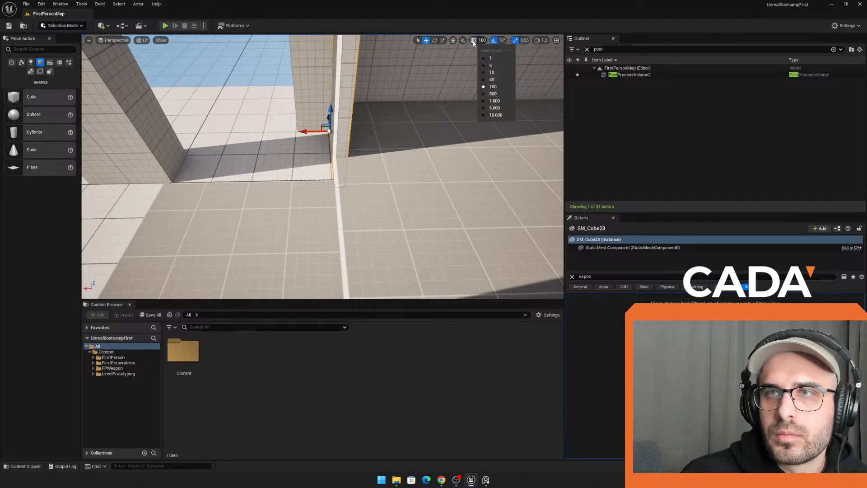
pyautogui.click(497, 73)
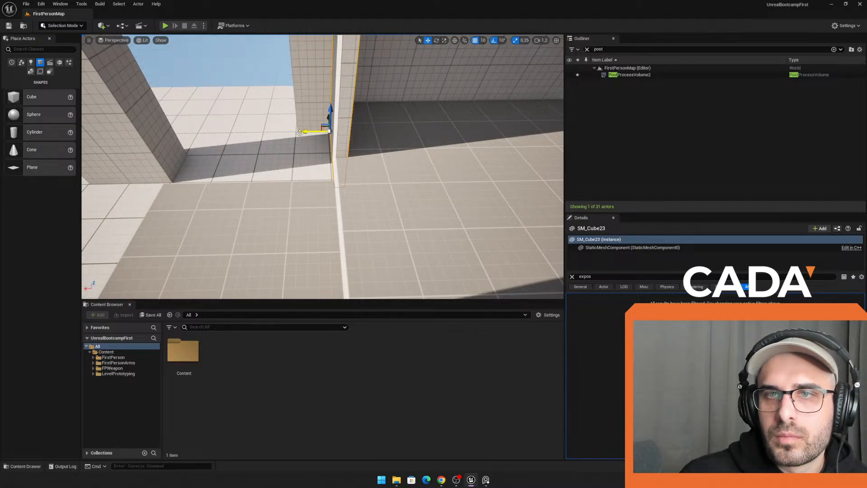
pyautogui.moveTo(299, 133); pyautogui.dragTo(359, 130)
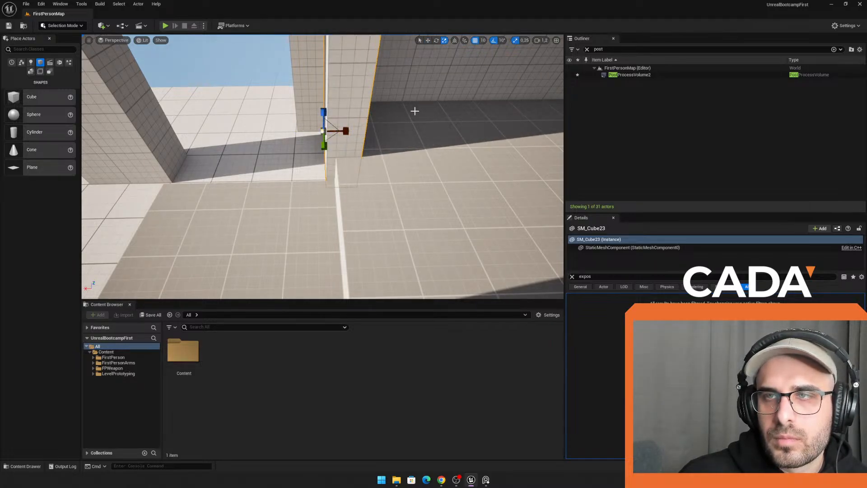
# Step: Try changing the stub's thickness with scale snaps of 1 and 0.25, and delete the stub
pyautogui.click(525, 40)
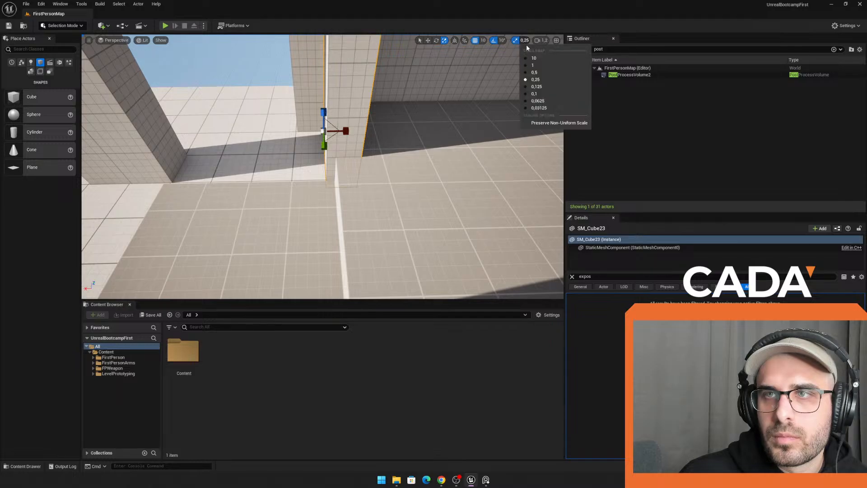
pyautogui.click(536, 66)
pyautogui.moveTo(345, 130); pyautogui.dragTo(349, 131)
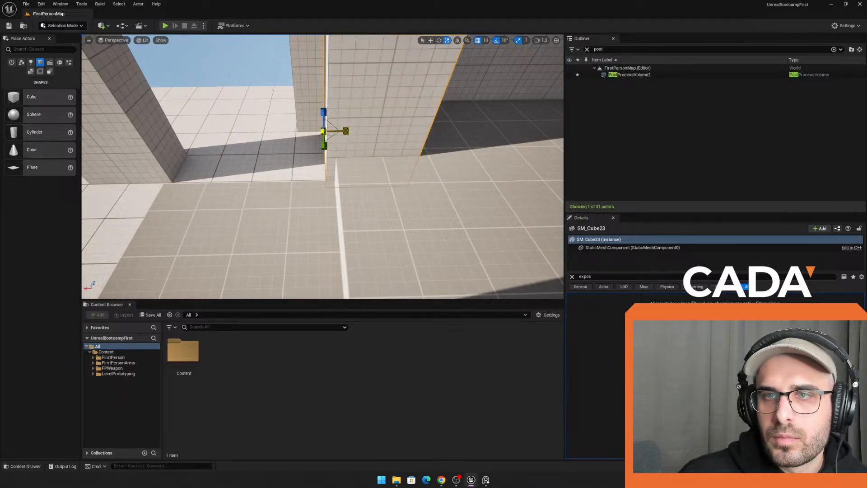
pyautogui.click(524, 41)
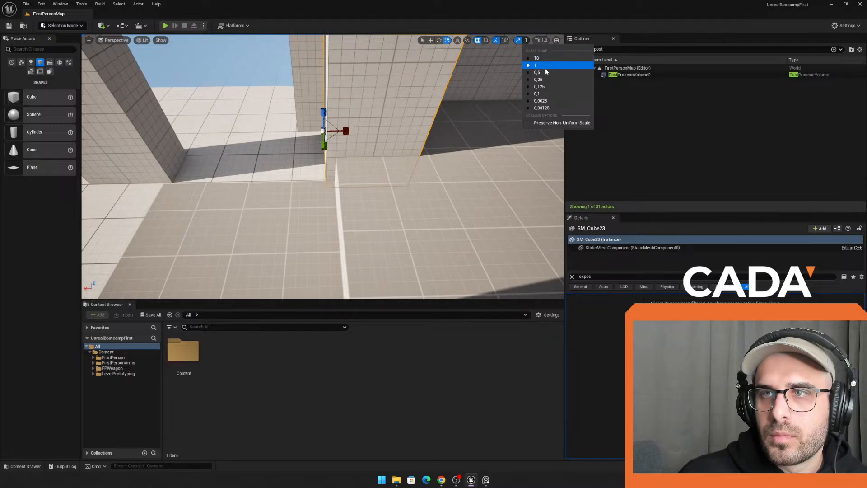
pyautogui.click(538, 80)
pyautogui.moveTo(345, 133); pyautogui.dragTo(340, 133)
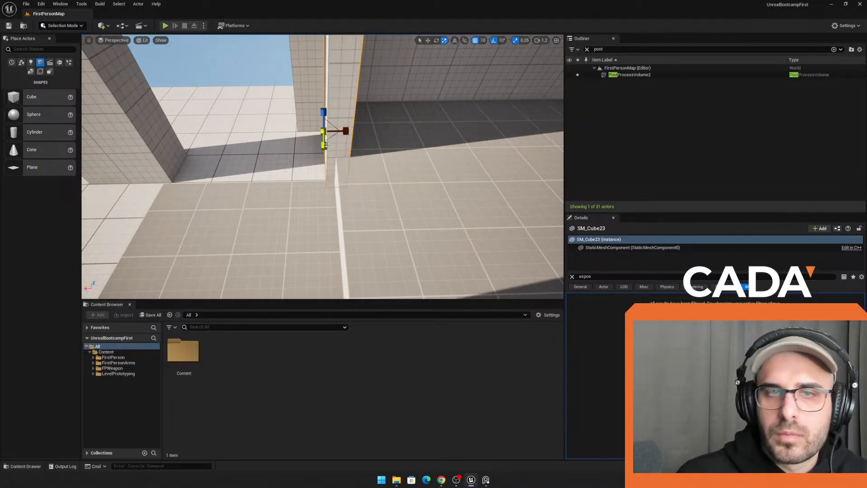
pyautogui.press('Delete')
# Step: Slide the end wall sideways in small increments to line up its window-side edge with the floor's grid line
pyautogui.click(312, 107)
pyautogui.moveTo(311, 108); pyautogui.dragTo(253, 122, button='right')
pyautogui.click(252, 121)
pyautogui.click(212, 102)
pyautogui.moveTo(212, 102); pyautogui.dragTo(255, 91, button='right')
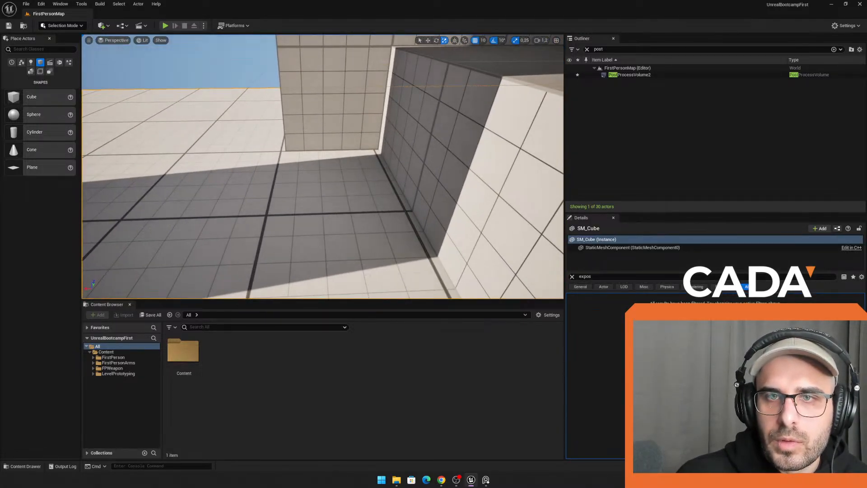
pyautogui.click(307, 142)
pyautogui.moveTo(265, 154); pyautogui.dragTo(253, 154, button='right')
pyautogui.moveTo(279, 150)
pyautogui.mouseDown()
pyautogui.moveTo(268, 150)
pyautogui.moveTo(280, 148)
pyautogui.mouseUp()
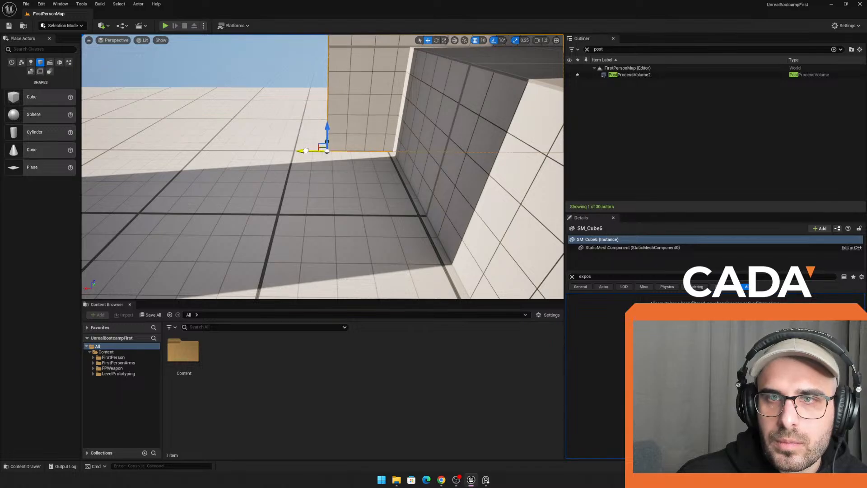
pyautogui.moveTo(312, 150)
pyautogui.mouseDown()
pyautogui.moveTo(91, 150)
pyautogui.moveTo(319, 156)
pyautogui.mouseUp()
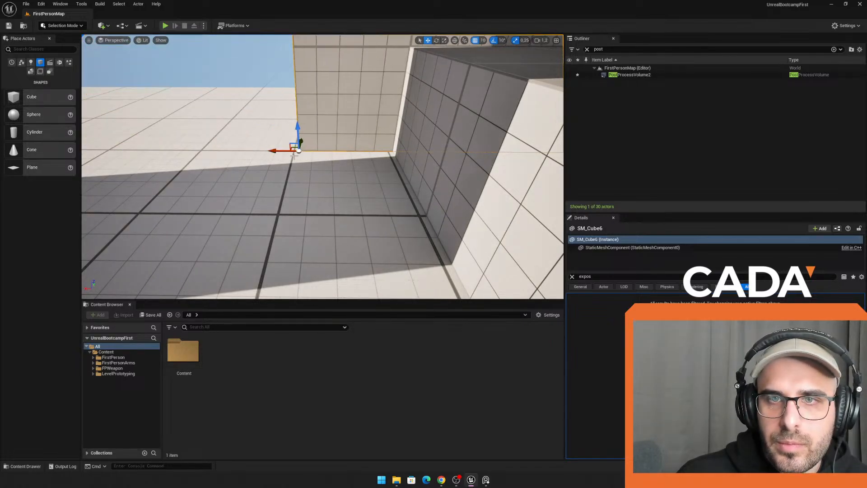
pyautogui.moveTo(294, 156); pyautogui.dragTo(480, 59, button='right')
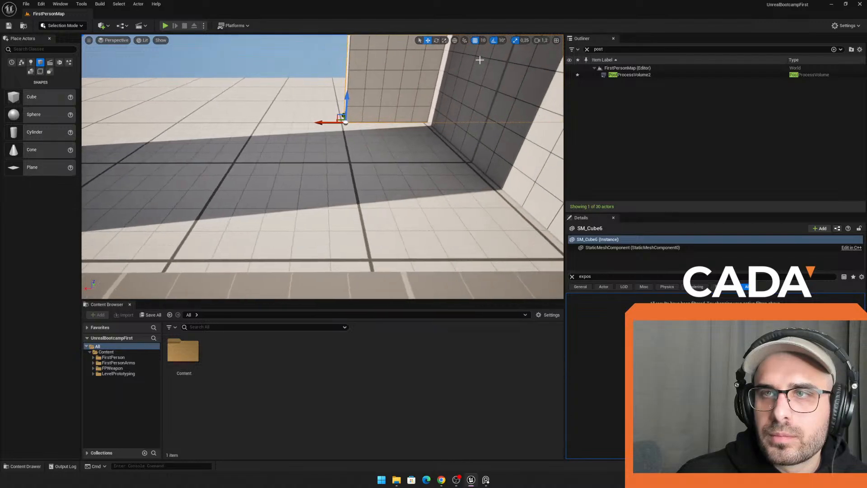
pyautogui.press('w')
pyautogui.moveTo(332, 169); pyautogui.dragTo(332, 157, button='right')
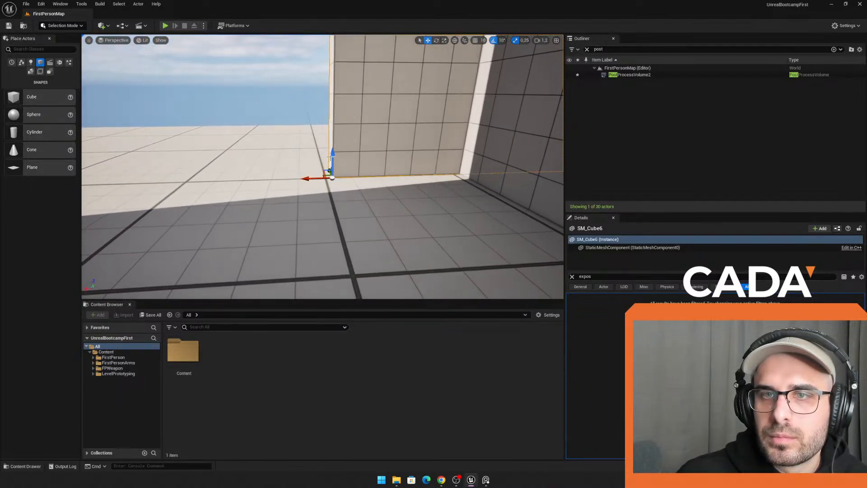
pyautogui.moveTo(305, 180); pyautogui.dragTo(298, 182)
# Step: Duplicate the end wall, rotate the copy perpendicular and shorten it into a narrow return at the wall's window-side edge
pyautogui.moveTo(298, 181); pyautogui.dragTo(350, 160, button='right')
pyautogui.press('w')
pyautogui.press('s')
pyautogui.click(325, 178)
pyautogui.press('s')
pyautogui.click(349, 158)
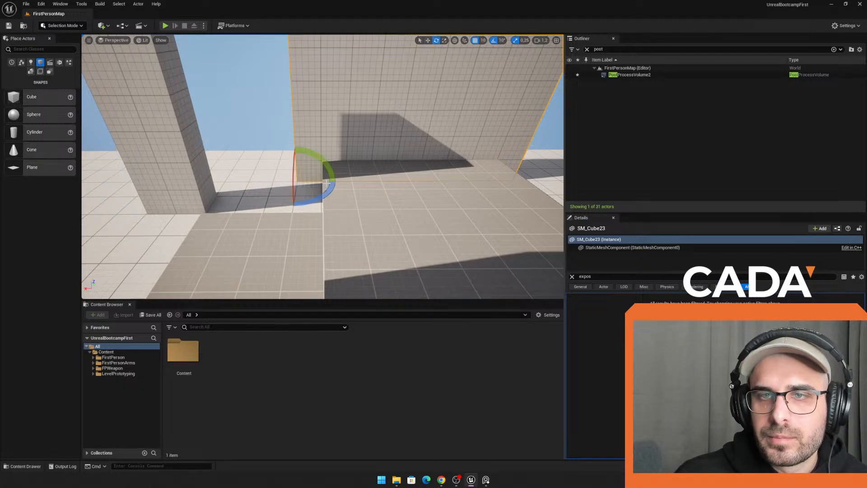
pyautogui.moveTo(322, 181); pyautogui.dragTo(336, 182, button='right')
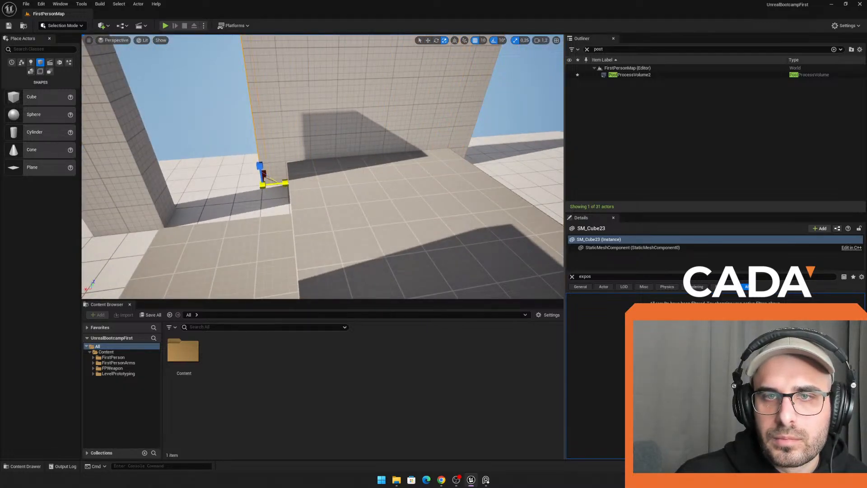
pyautogui.moveTo(322, 180); pyautogui.dragTo(341, 176, button='right')
pyautogui.press('d')
pyautogui.press('a')
pyautogui.press('w')
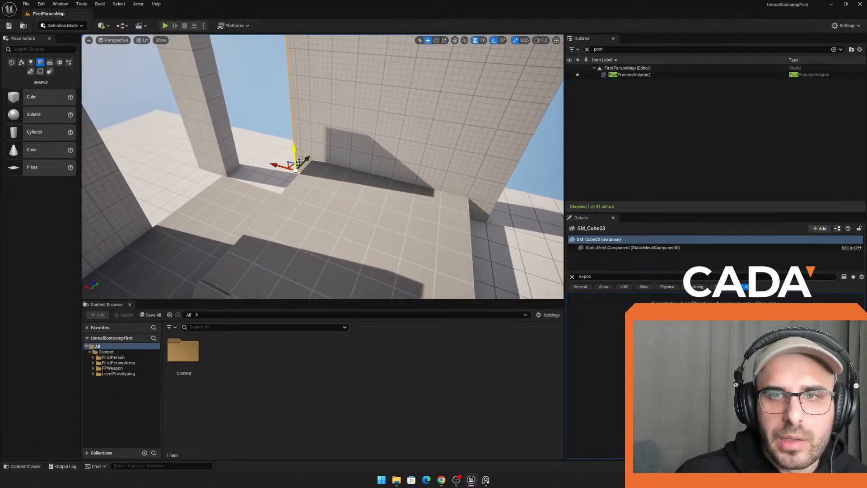
# Step: Bring the reference painting of the interior over the editor and zoom in to compare its layout with the blockout
pyautogui.moveTo(0, 199); pyautogui.dragTo(342, 378, button='right')
pyautogui.moveTo(354, 151); pyautogui.dragTo(347, 144, button='right')
pyautogui.press('a')
pyautogui.moveTo(271, 212); pyautogui.dragTo(275, 205, button='right')
pyautogui.press('w')
pyautogui.scroll(5, 245, 373)
pyautogui.scroll(-1, 221, 325)
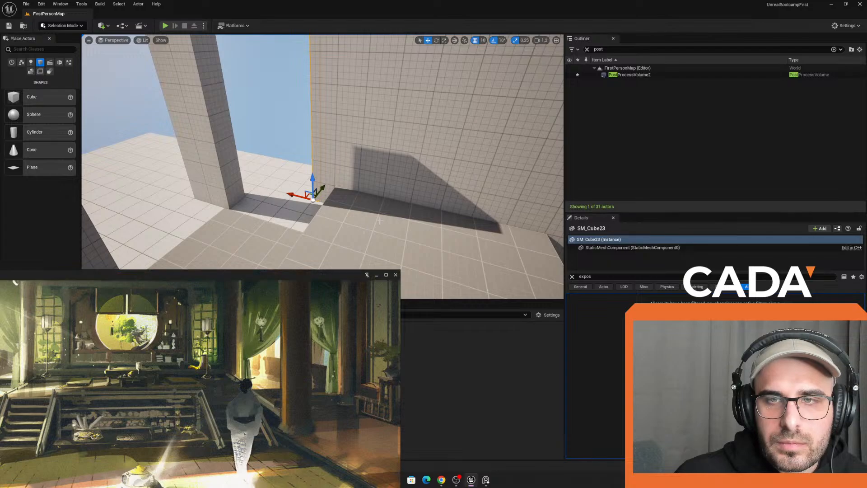
# Step: Place a cylinder shape on the floor beside the platform near the end wall's window-side edge
pyautogui.press('s')
pyautogui.moveTo(361, 255); pyautogui.dragTo(360, 261, button='right')
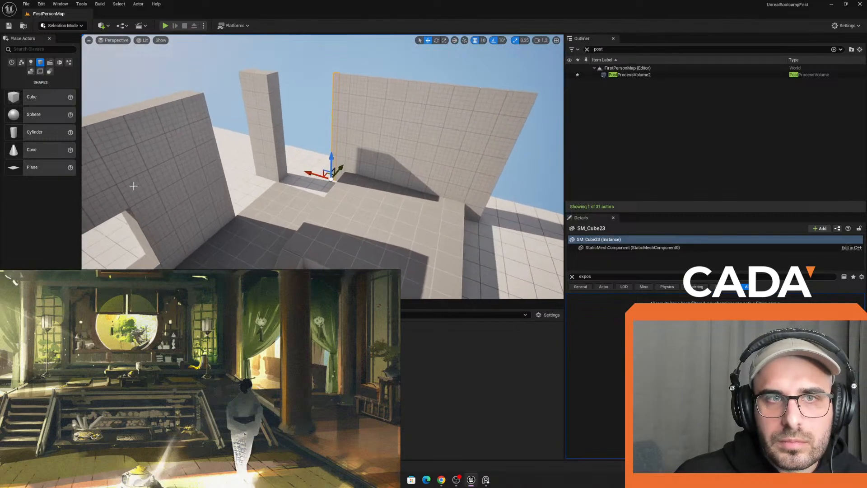
pyautogui.moveTo(48, 133); pyautogui.dragTo(276, 211)
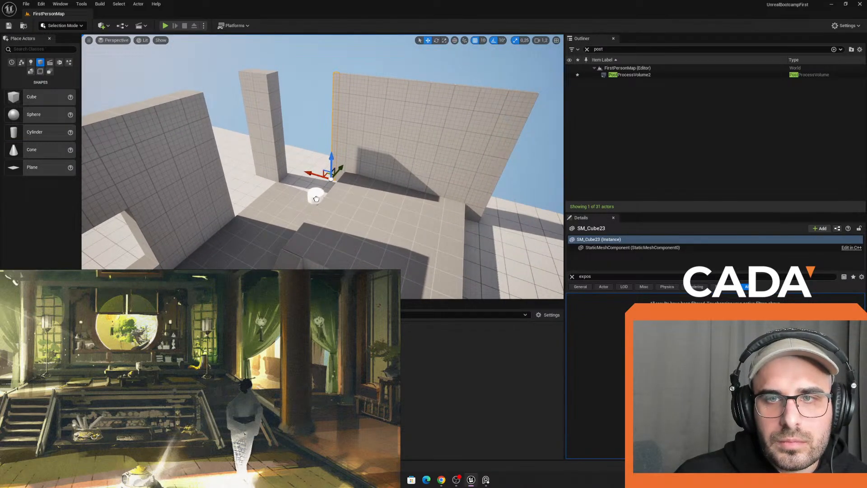
pyautogui.press('d')
pyautogui.moveTo(475, 106); pyautogui.dragTo(331, 146, button='right')
pyautogui.press('w')
pyautogui.moveTo(351, 175); pyautogui.dragTo(368, 181)
pyautogui.press('d')
pyautogui.moveTo(502, 62); pyautogui.dragTo(332, 36, button='right')
pyautogui.press('w')
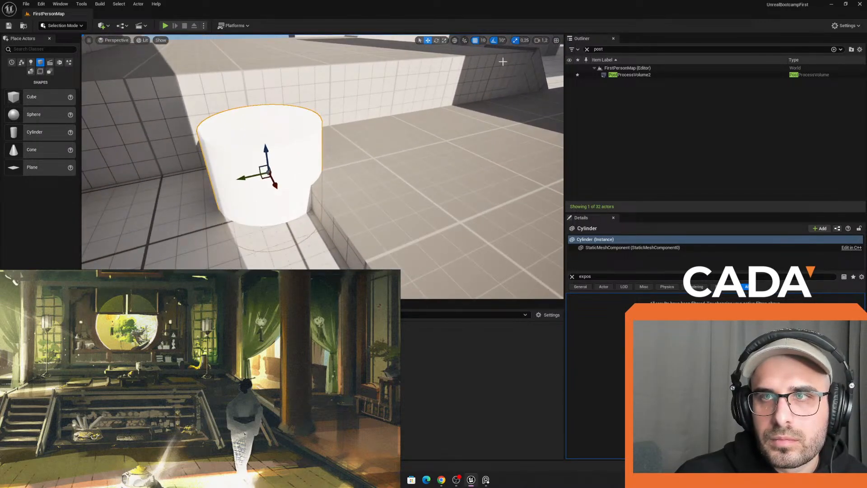
# Step: Set position snapping to 50 and shift the cylinder across the floor so it no longer overlaps the platform
pyautogui.click(483, 40)
pyautogui.click(490, 86)
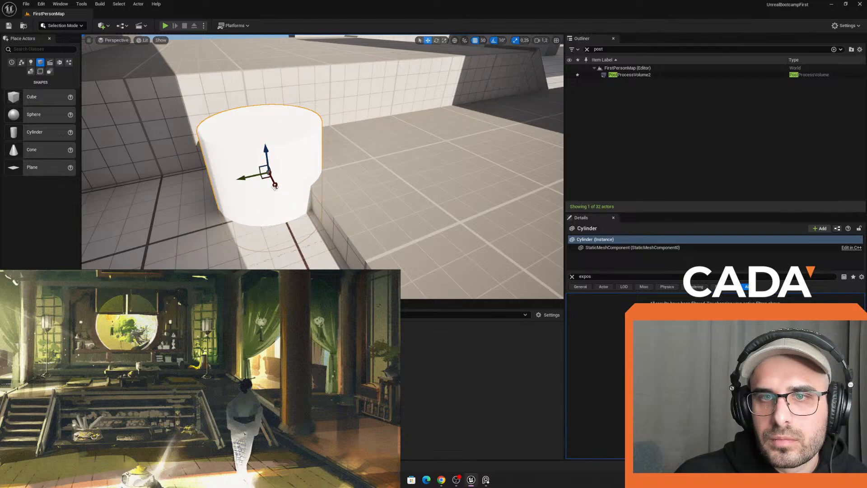
pyautogui.moveTo(275, 187)
pyautogui.mouseDown()
pyautogui.moveTo(310, 236)
pyautogui.moveTo(281, 194)
pyautogui.mouseUp()
pyautogui.press('a')
pyautogui.moveTo(282, 194); pyautogui.dragTo(397, 85, button='right')
pyautogui.press('w')
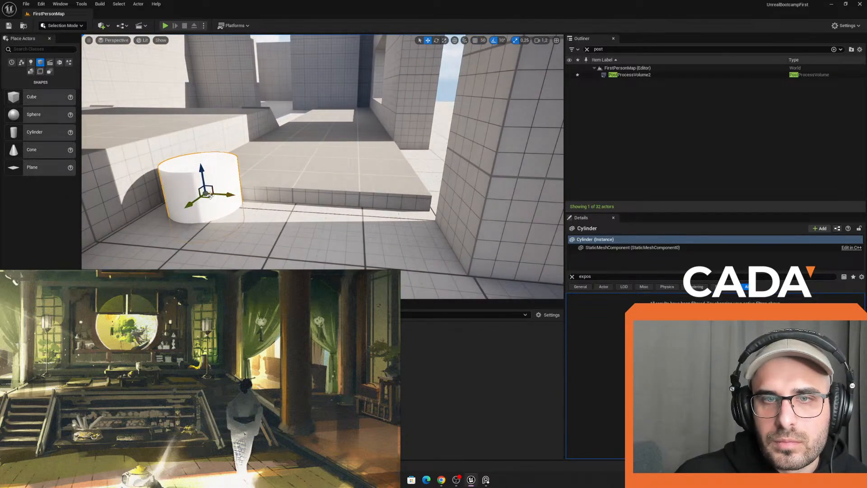
pyautogui.moveTo(226, 197); pyautogui.dragTo(243, 198)
pyautogui.moveTo(243, 200); pyautogui.dragTo(245, 226, button='right')
pyautogui.press('s')
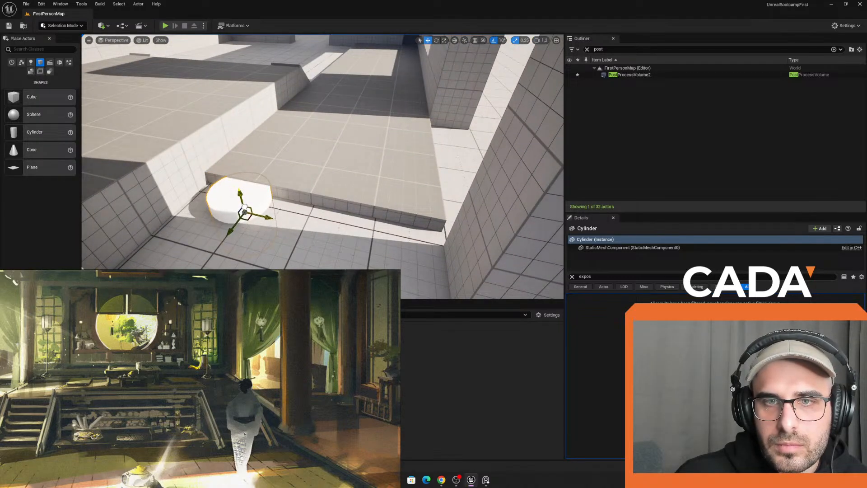
pyautogui.moveTo(232, 232); pyautogui.dragTo(213, 280)
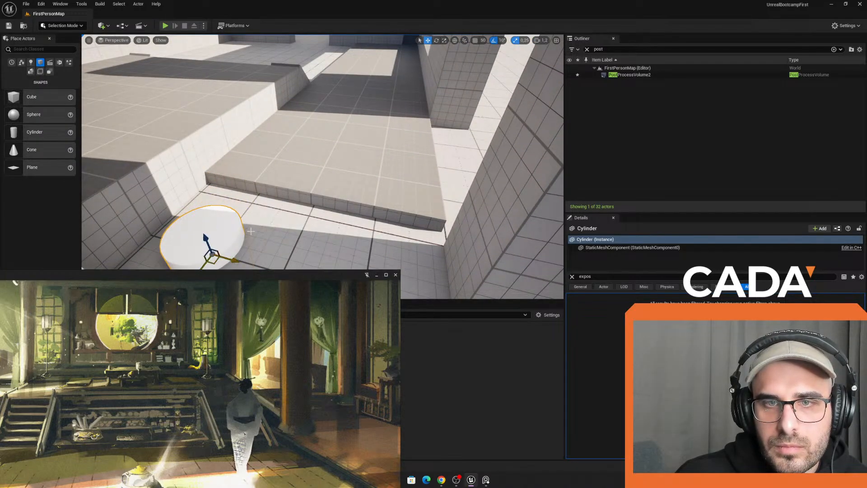
# Step: Slide the cylinder into the corner between the end wall and the raised platform, checking its alignment with the floor grid
pyautogui.moveTo(250, 231); pyautogui.dragTo(185, 217, button='right')
pyautogui.press('d')
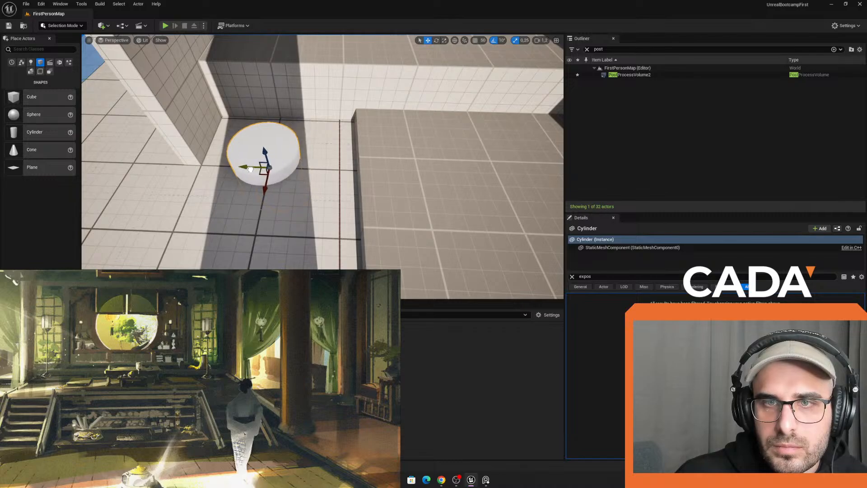
pyautogui.moveTo(251, 169)
pyautogui.mouseDown(button='right')
pyautogui.moveTo(318, 181)
pyautogui.moveTo(275, 183)
pyautogui.moveTo(253, 167)
pyautogui.mouseUp(button='right')
pyautogui.press('a')
pyautogui.press('w')
pyautogui.press('d')
pyautogui.moveTo(302, 127); pyautogui.dragTo(302, 99)
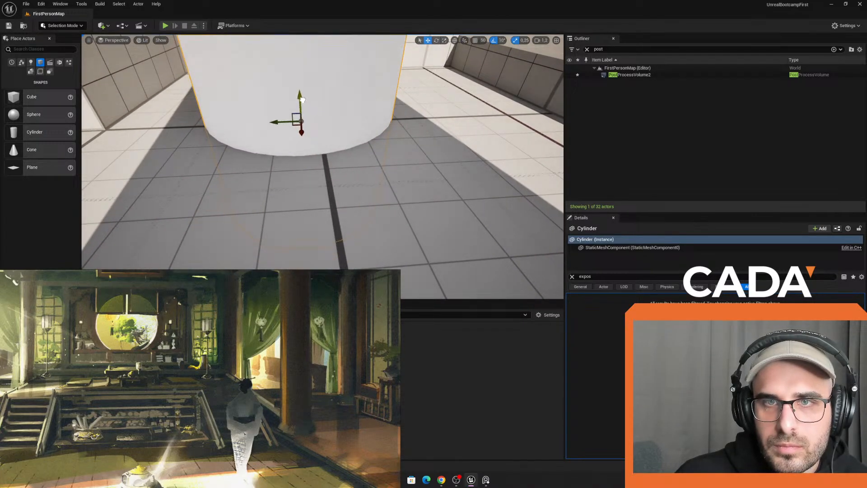
pyautogui.press('s')
pyautogui.moveTo(332, 96); pyautogui.dragTo(248, 137, button='right')
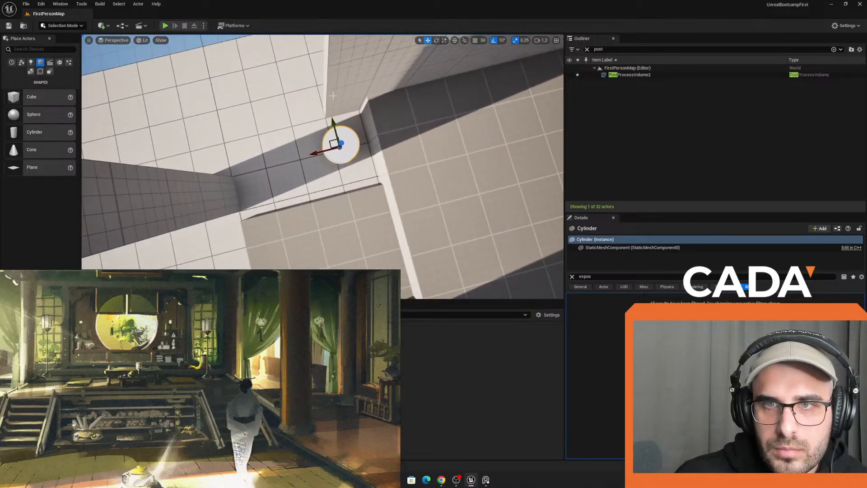
pyautogui.press('d')
pyautogui.moveTo(338, 127); pyautogui.dragTo(230, 124, button='right')
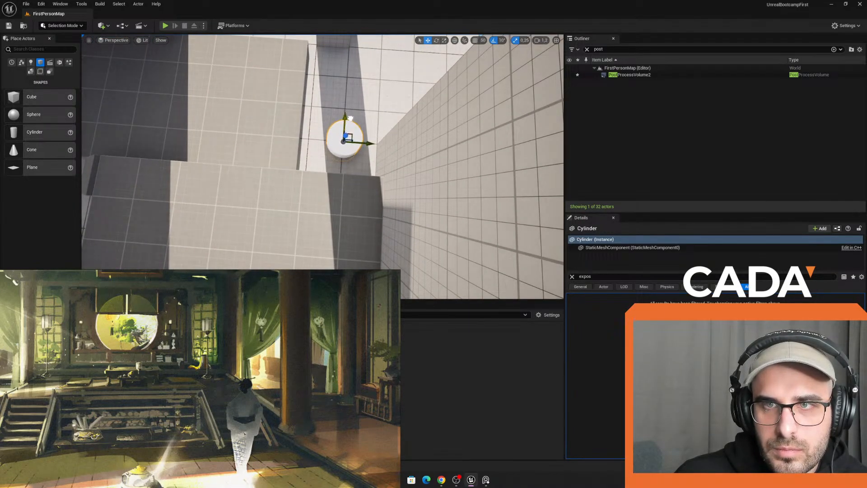
pyautogui.press('a')
pyautogui.moveTo(350, 118); pyautogui.dragTo(520, 104, button='right')
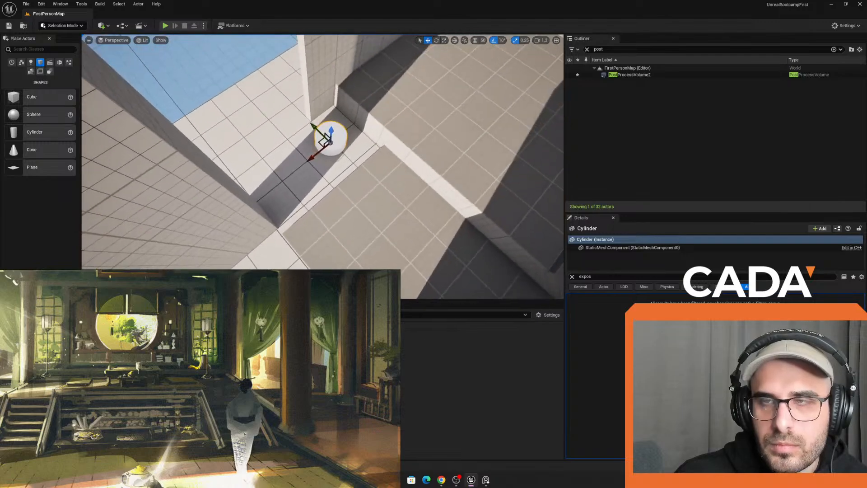
# Step: Move the cylinder in snapped increments to the platform's front corner, beside the window-side ramp
pyautogui.moveTo(400, 126); pyautogui.dragTo(333, 112, button='right')
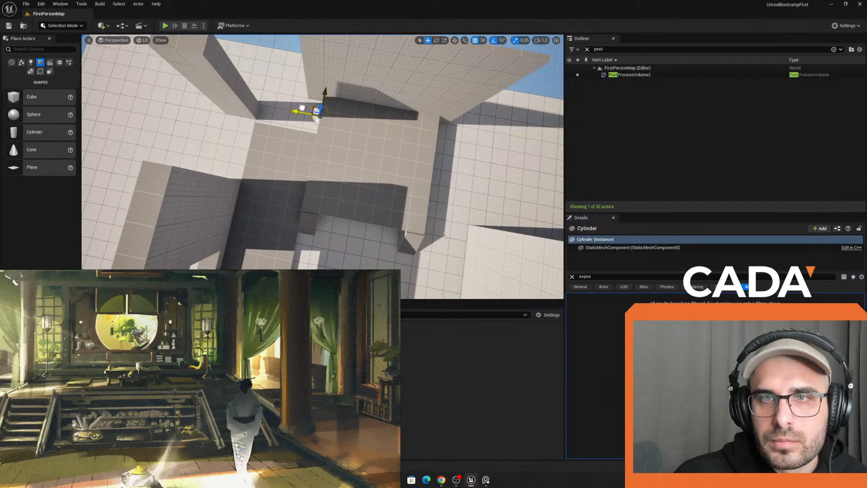
pyautogui.moveTo(220, 287); pyautogui.dragTo(315, 237, button='right')
pyautogui.moveTo(402, 161); pyautogui.dragTo(280, 158, button='right')
pyautogui.moveTo(414, 143); pyautogui.dragTo(413, 151, button='right')
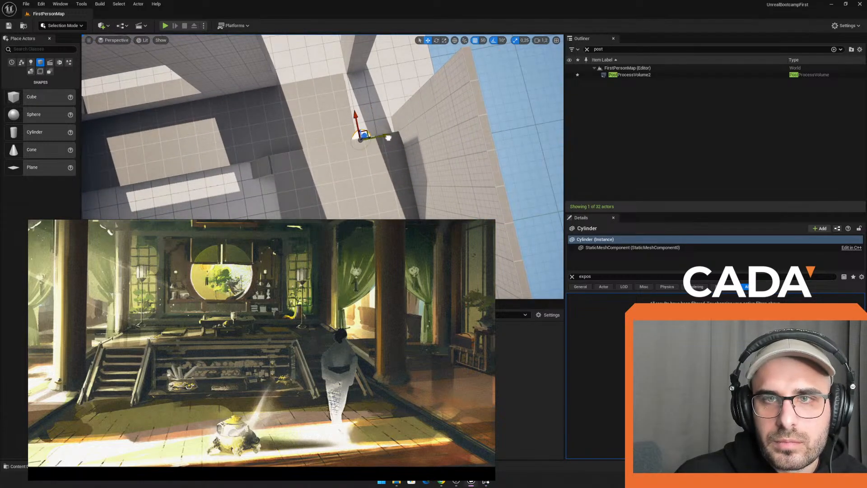
pyautogui.moveTo(280, 153); pyautogui.dragTo(441, 120, button='right')
# Step: Scale the cylinder vertically into a tall column and raise it so its base meets the floor
pyautogui.press('r')
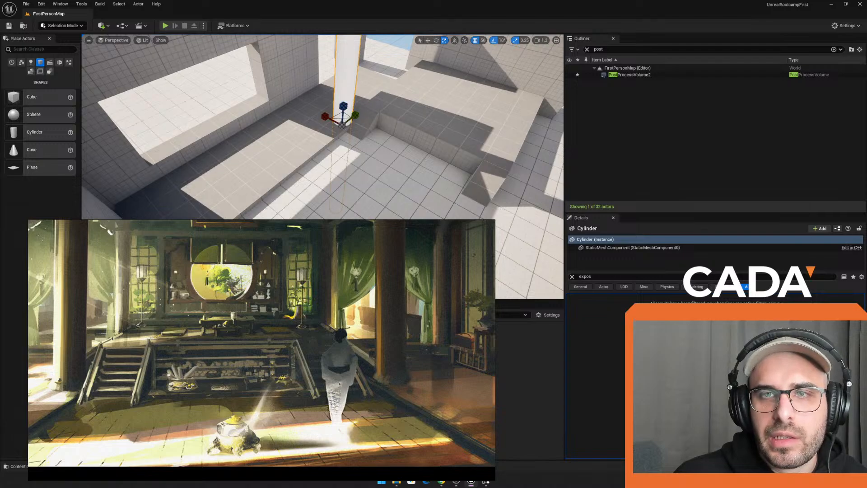
pyautogui.moveTo(344, 122); pyautogui.dragTo(362, 113, button='right')
pyautogui.moveTo(358, 134); pyautogui.dragTo(378, 166)
pyautogui.moveTo(397, 162); pyautogui.dragTo(420, 145, button='right')
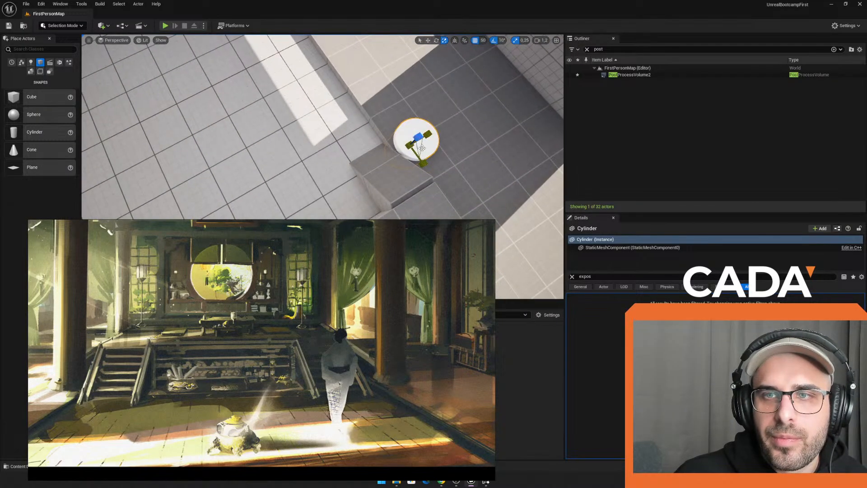
pyautogui.press('f')
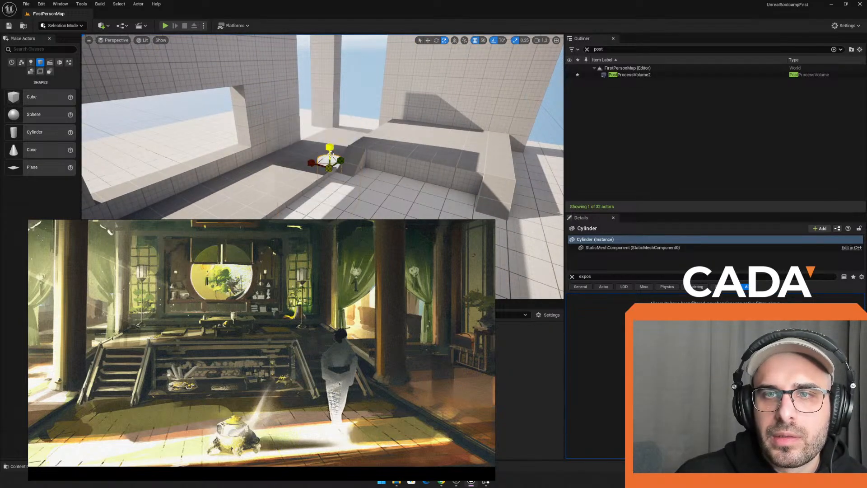
pyautogui.moveTo(349, 146); pyautogui.dragTo(328, 148, button='right')
pyautogui.press('w')
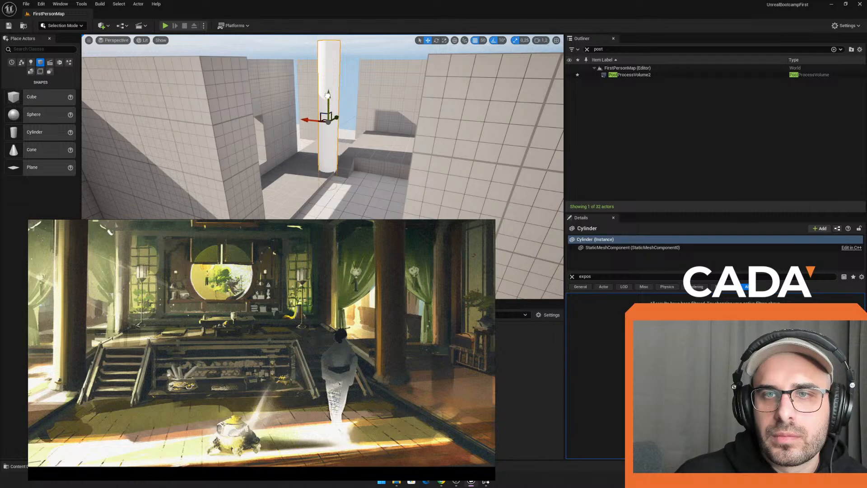
# Step: Duplicate the column and place the copy further back near the end wall on the same side
pyautogui.moveTo(328, 96); pyautogui.dragTo(309, 108, button='right')
pyautogui.moveTo(285, 113); pyautogui.dragTo(476, 113)
pyautogui.moveTo(294, 120)
pyautogui.mouseDown(button='right')
pyautogui.moveTo(316, 121)
pyautogui.moveTo(316, 129)
pyautogui.moveTo(294, 119)
pyautogui.mouseUp(button='right')
# Step: Select both columns and duplicate the pair across to the opposite side of the raised platform
pyautogui.keyDown('ctrl'); pyautogui.click(293, 120); pyautogui.keyUp('ctrl')
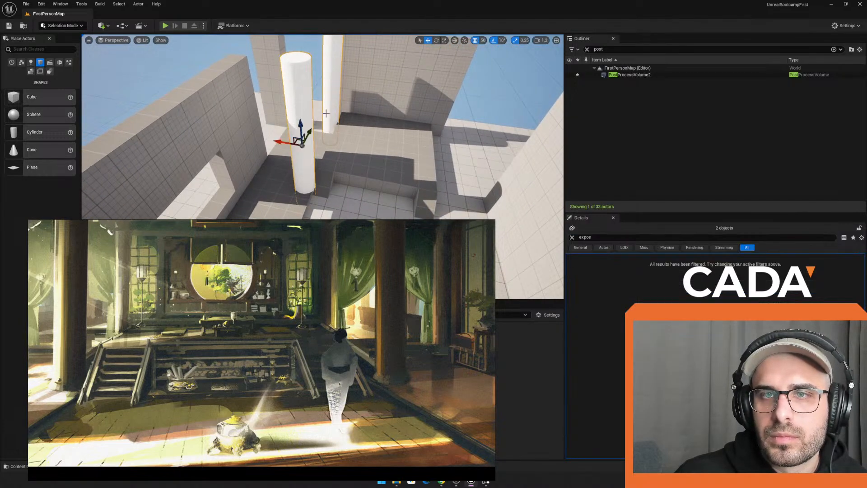
pyautogui.keyDown('alt'); pyautogui.moveTo(274, 145); pyautogui.dragTo(287, 117); pyautogui.keyUp('alt')
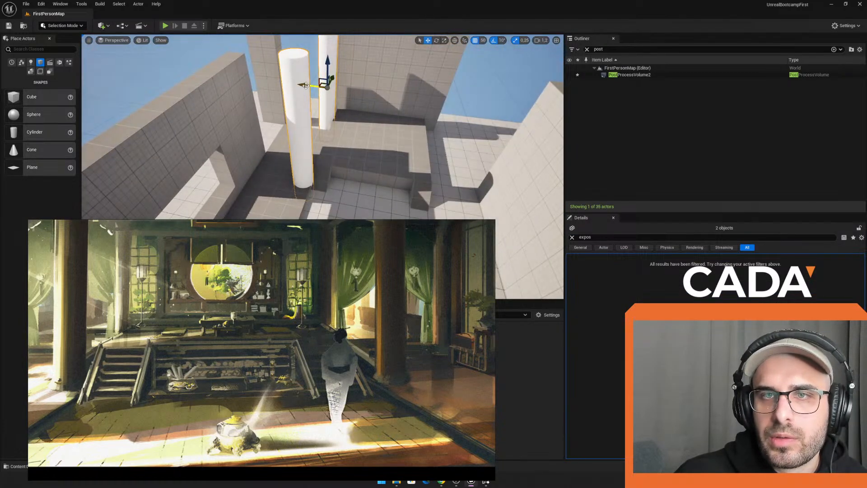
pyautogui.moveTo(305, 85); pyautogui.dragTo(414, 104)
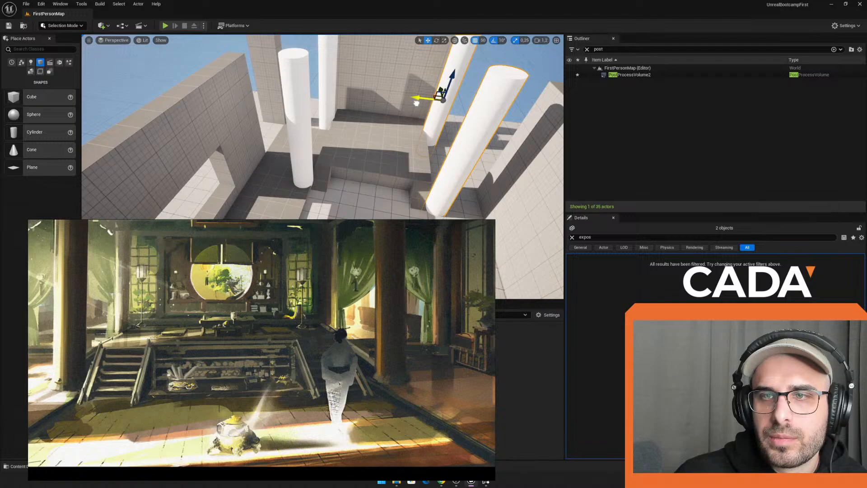
pyautogui.moveTo(416, 103); pyautogui.dragTo(334, 118, button='right')
pyautogui.click(313, 66)
# Step: Zoom out the reference painting and reposition it to compare its column proportions with the blockout
pyautogui.scroll(-2, 315, 270)
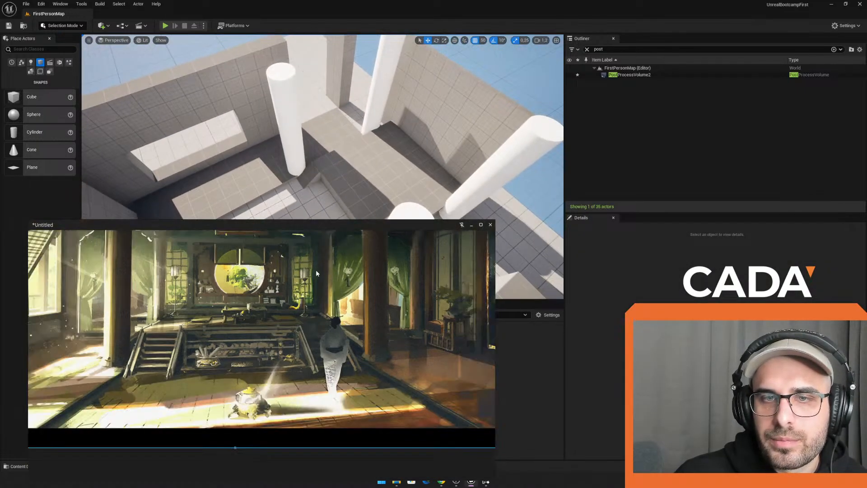
pyautogui.moveTo(316, 270); pyautogui.dragTo(317, 299, button='right')
pyautogui.moveTo(317, 298); pyautogui.dragTo(323, 325, button='middle')
pyautogui.scroll(-2, 322, 325)
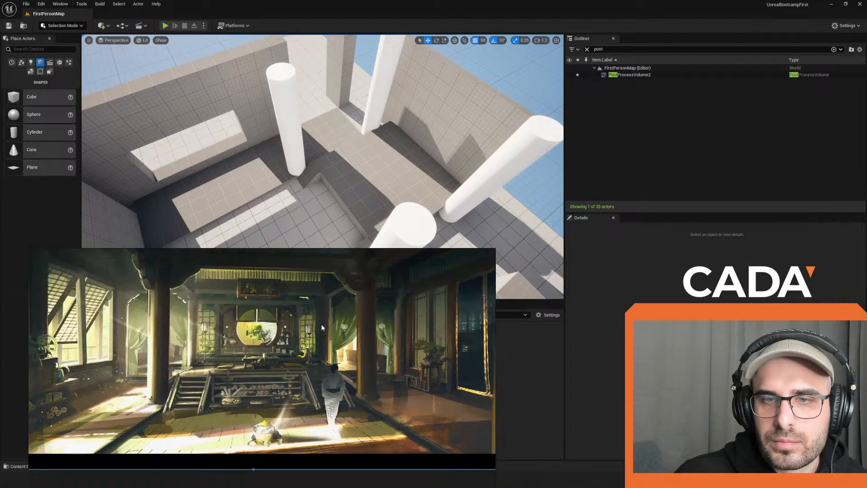
# Step: Scale each of the four columns to a thinner diameter, keeping their height
pyautogui.moveTo(319, 226); pyautogui.dragTo(319, 167, button='right')
pyautogui.click(319, 165)
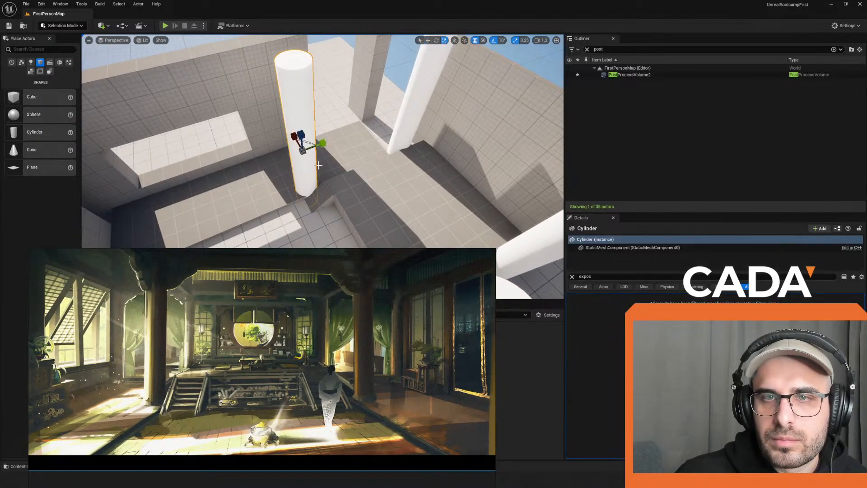
pyautogui.moveTo(322, 144); pyautogui.dragTo(313, 147)
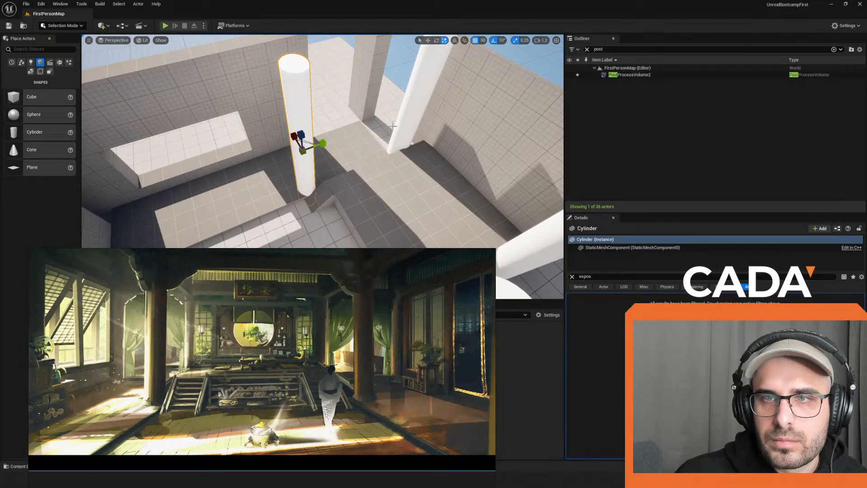
pyautogui.click(416, 115)
pyautogui.moveTo(416, 115); pyautogui.dragTo(434, 110, button='right')
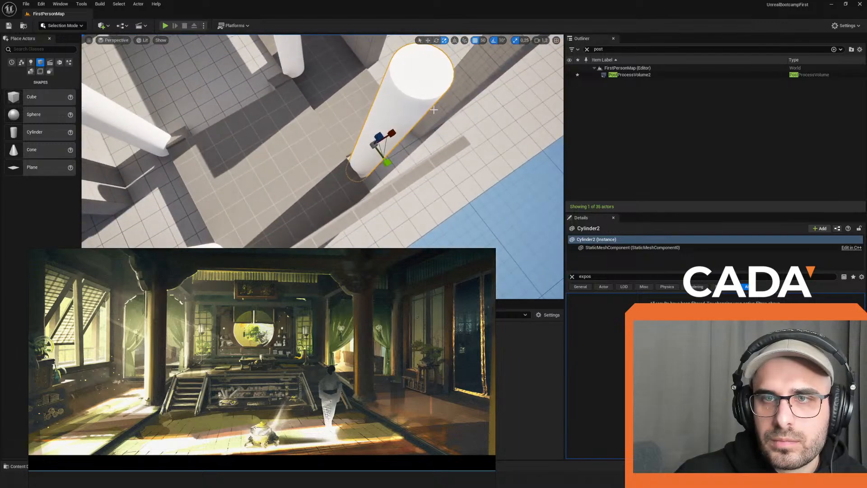
pyautogui.moveTo(386, 147); pyautogui.dragTo(379, 149)
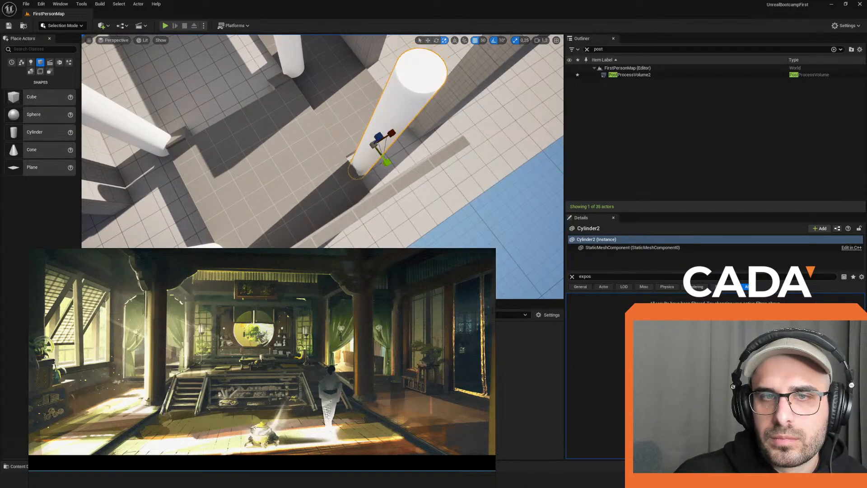
pyautogui.moveTo(379, 149); pyautogui.dragTo(332, 107, button='right')
pyautogui.click(253, 119)
pyautogui.moveTo(253, 118); pyautogui.dragTo(266, 154, button='right')
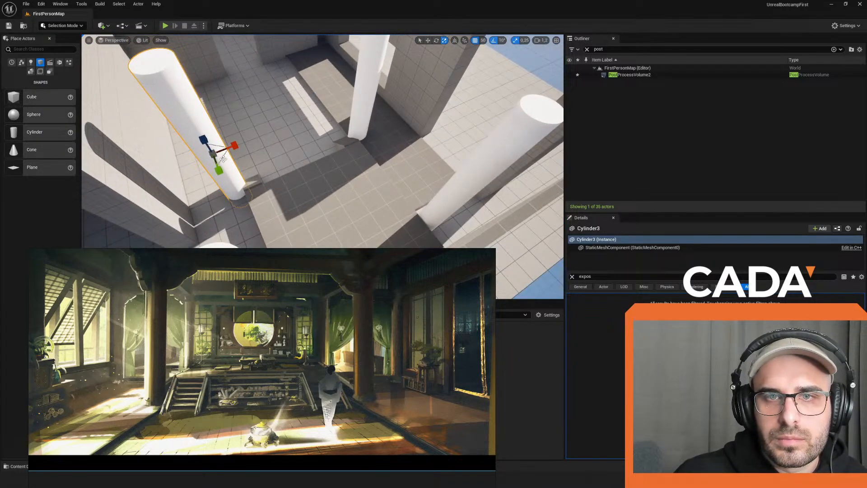
pyautogui.moveTo(226, 159); pyautogui.dragTo(223, 159)
pyautogui.moveTo(223, 159); pyautogui.dragTo(332, 151, button='right')
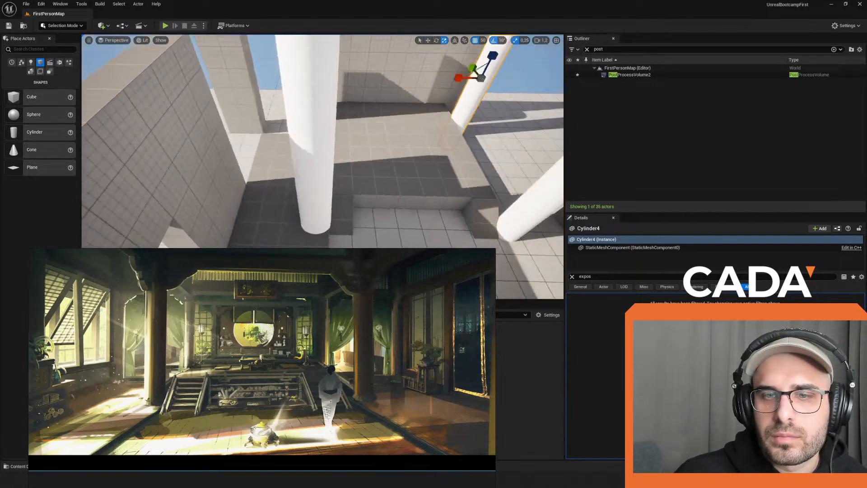
# Step: Play the level in first person to view the columns around the platform, and return to editing
pyautogui.press('Escape')
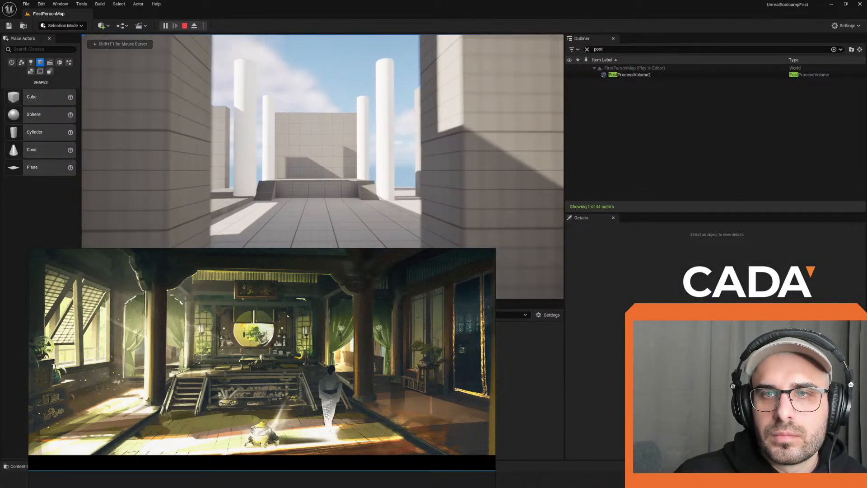
pyautogui.press('Escape')
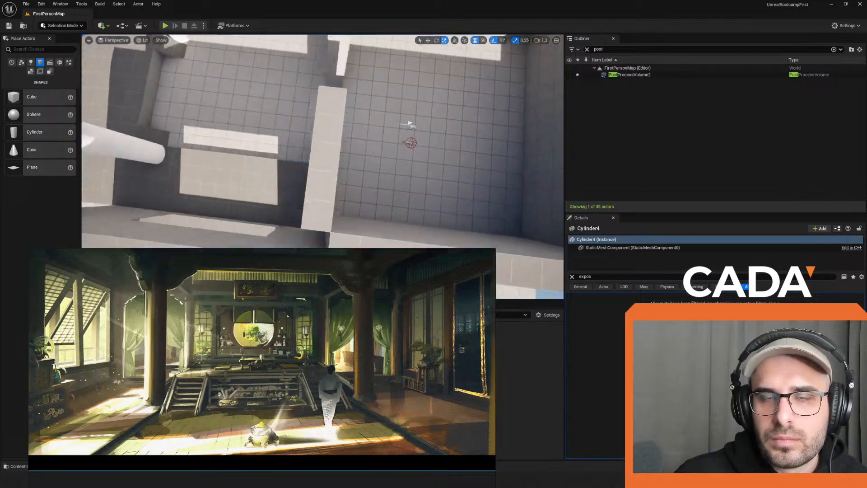
# Step: Play the level in first person and walk back through the doorway to compare the column thicknesses with the painting
pyautogui.press('f')
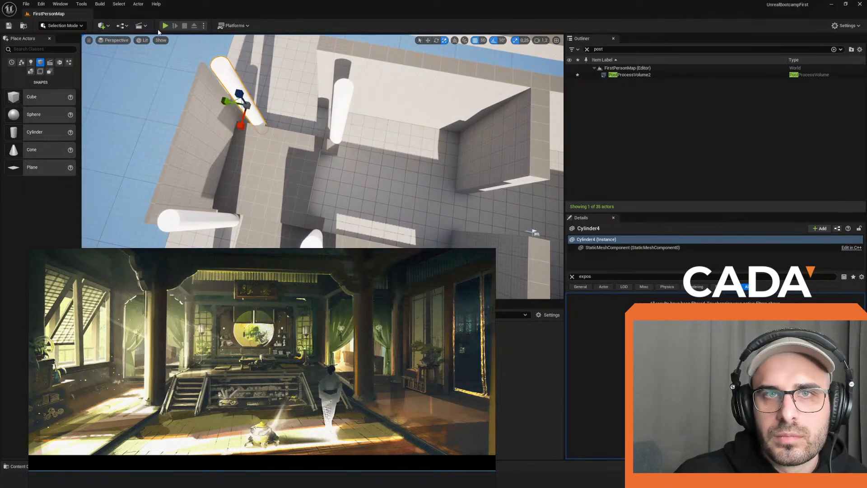
pyautogui.click(165, 25)
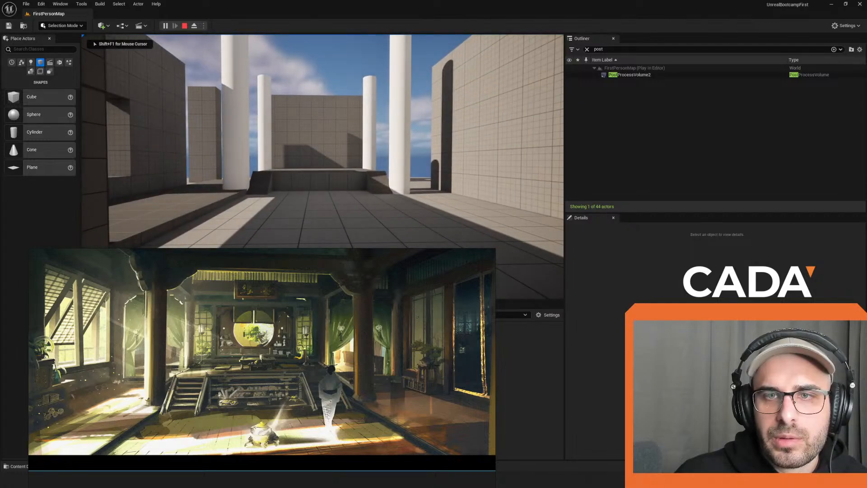
pyautogui.press('s')
pyautogui.press('w')
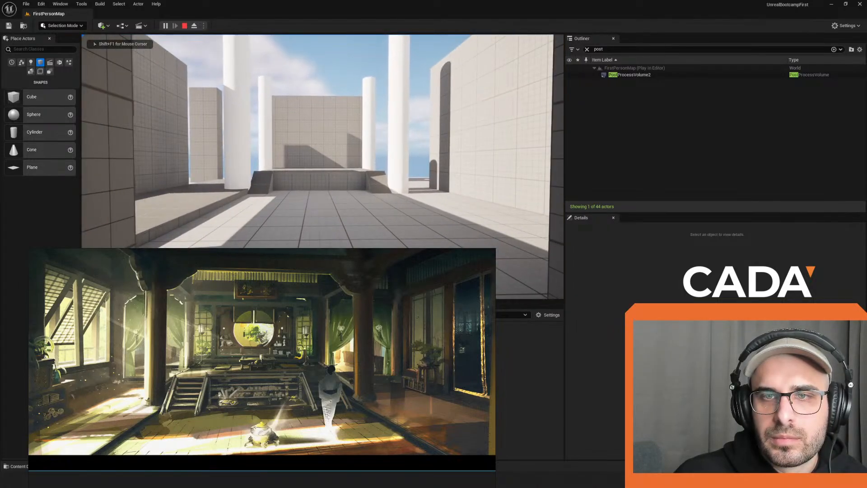
pyautogui.press('s')
pyautogui.press('w')
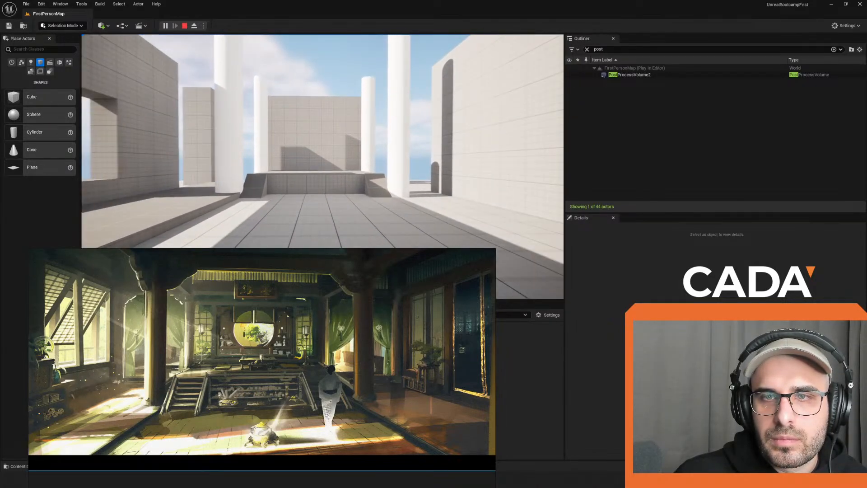
pyautogui.press('s')
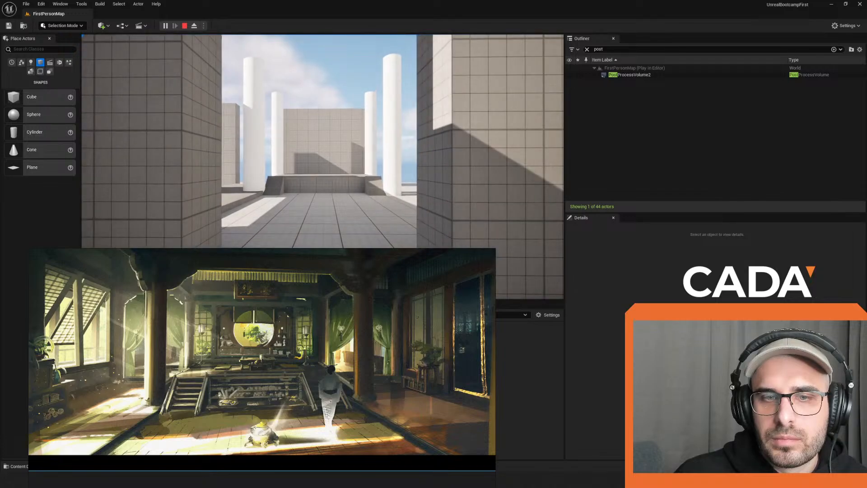
pyautogui.press('s')
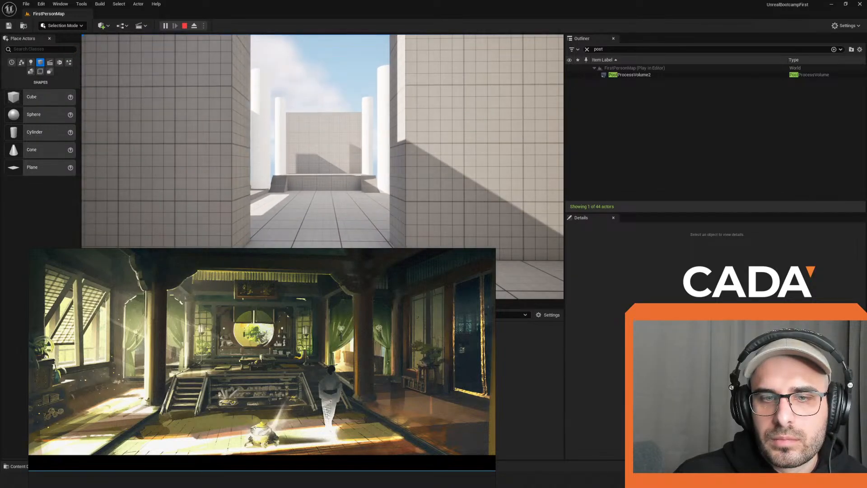
pyautogui.press('w')
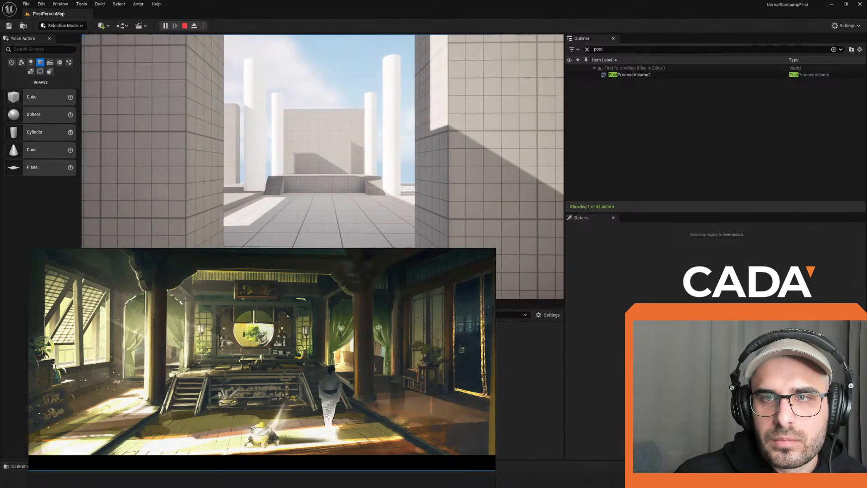
pyautogui.press('Escape')
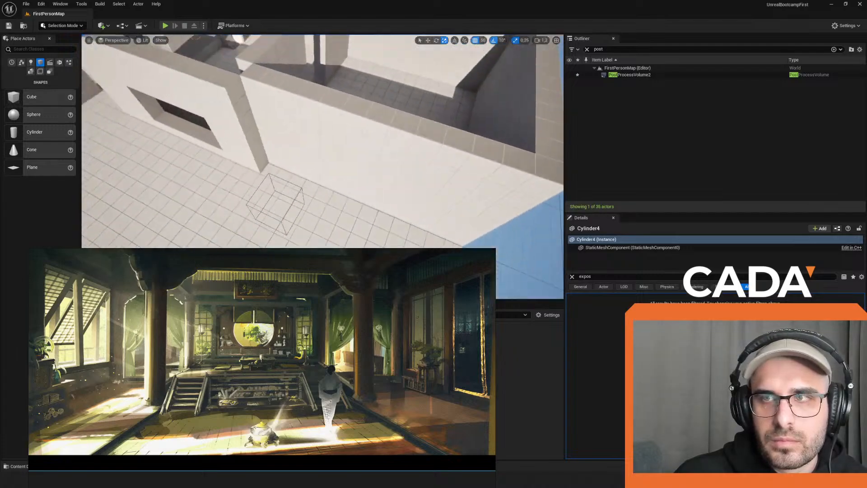
# Step: Scale the front column beside the windowed wall to a thinner diameter matching the other front column
pyautogui.press('s')
pyautogui.moveTo(320, 94); pyautogui.dragTo(442, 102, button='right')
pyautogui.press('d')
pyautogui.press('w')
pyautogui.moveTo(335, 79); pyautogui.dragTo(252, 82, button='right')
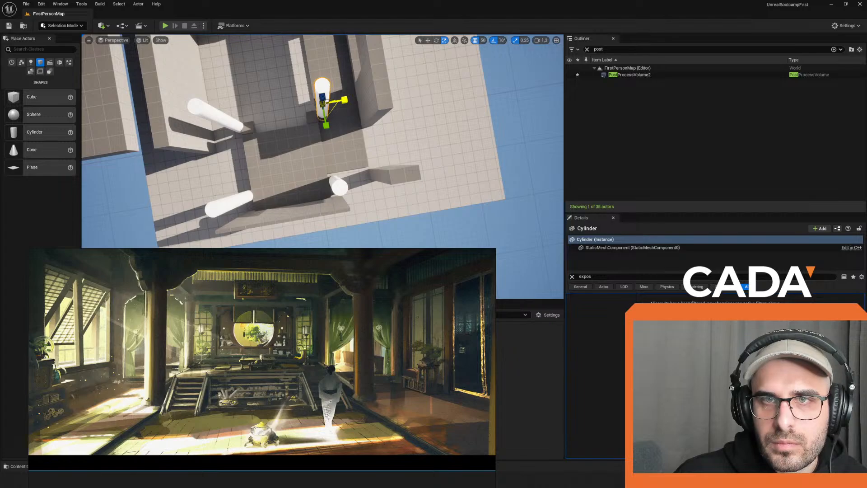
pyautogui.press('a')
pyautogui.moveTo(328, 101); pyautogui.dragTo(402, 95, button='right')
# Step: Play the level again and examine the thinned column and the gap beyond the side window, and return to editing
pyautogui.click(166, 25)
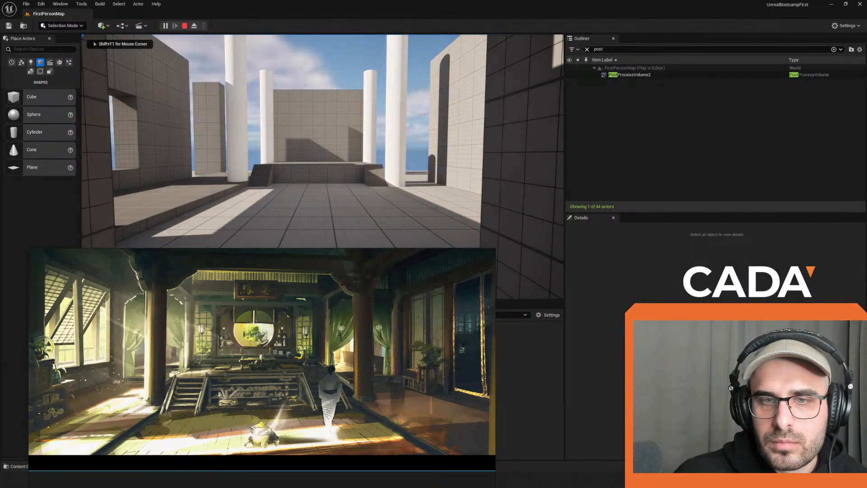
pyautogui.press('w')
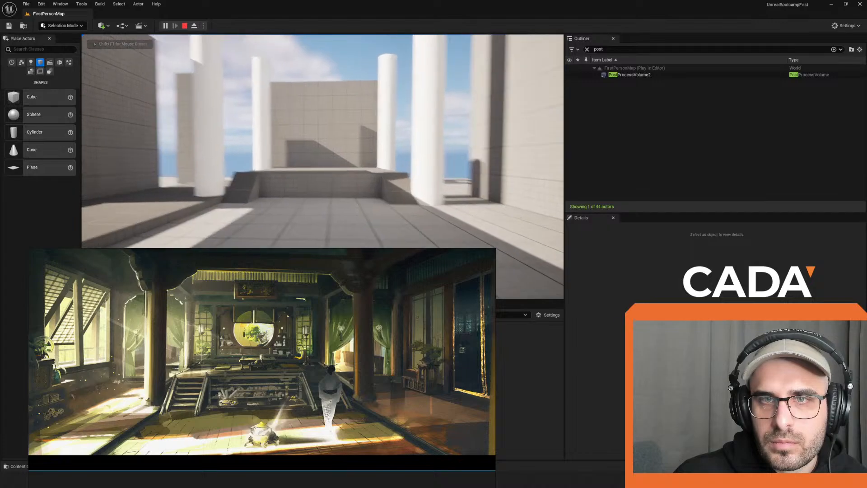
pyautogui.press('a')
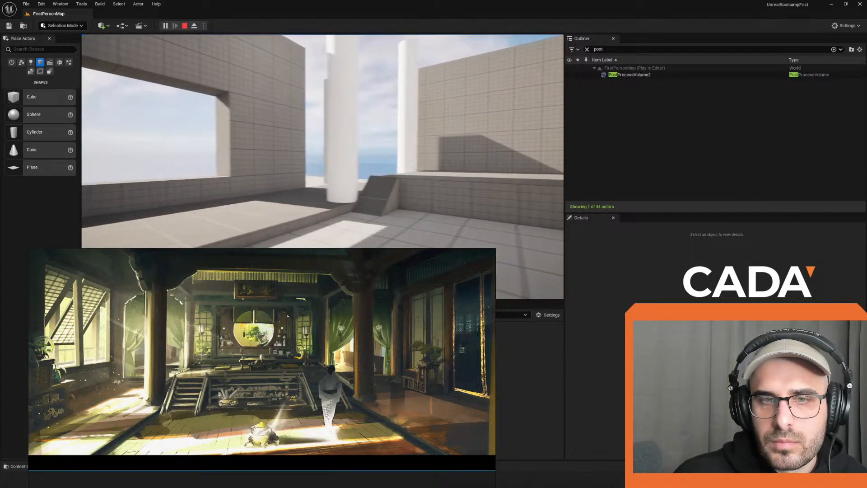
pyautogui.press('Escape')
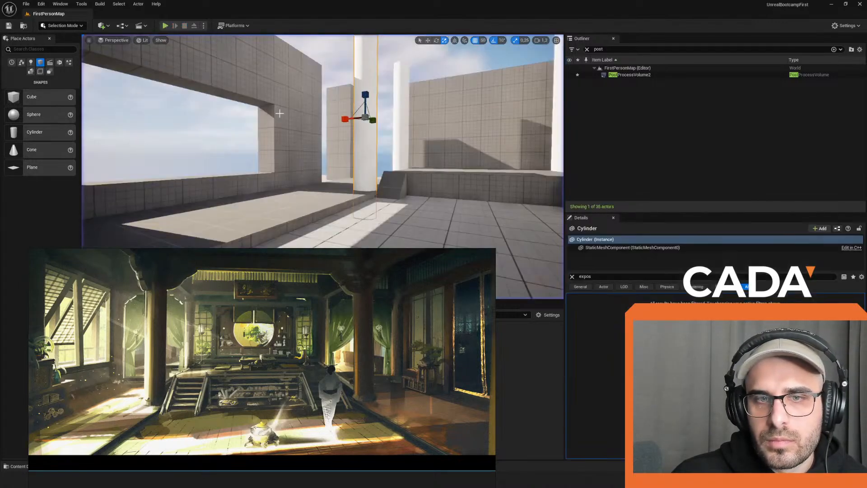
# Step: Move the wall slab beside the raised platform and the windowed wall's end block toward the building's outer corner
pyautogui.press('w')
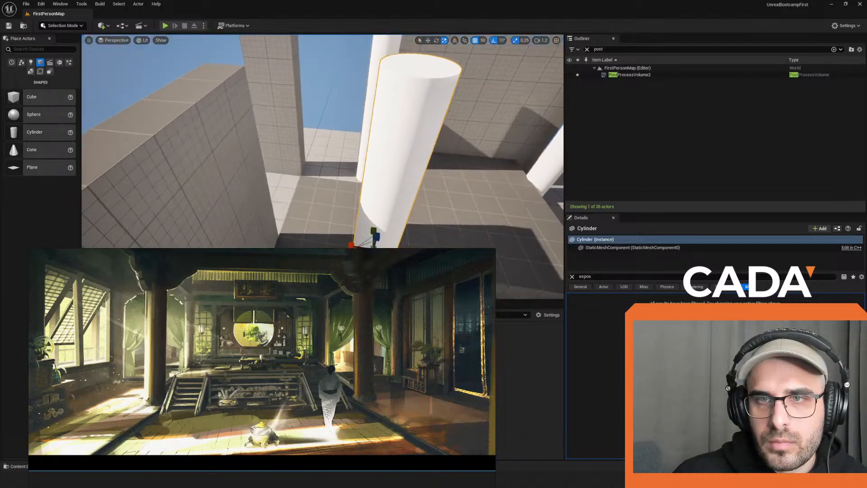
pyautogui.press('s')
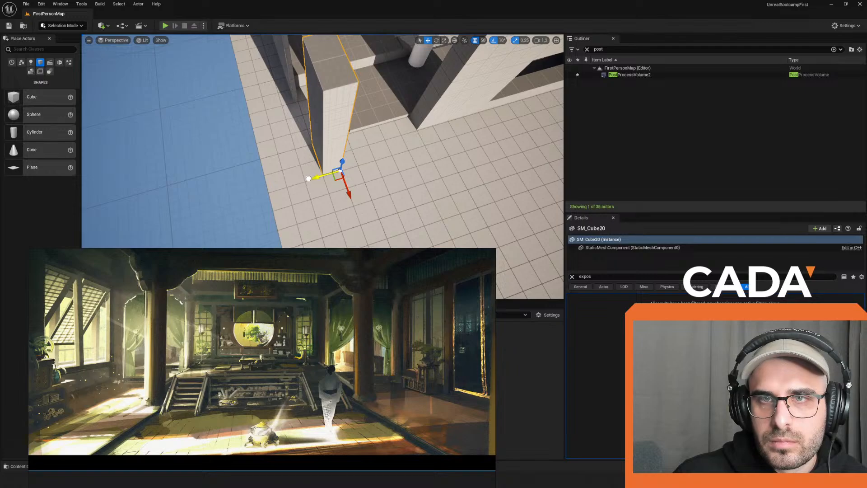
pyautogui.moveTo(323, 141); pyautogui.dragTo(380, 145, button='right')
pyautogui.press('w')
pyautogui.click(346, 212)
pyautogui.moveTo(346, 212)
pyautogui.mouseDown(button='right')
pyautogui.moveTo(341, 196)
pyautogui.moveTo(343, 214)
pyautogui.mouseUp(button='right')
pyautogui.press('s')
pyautogui.moveTo(365, 195); pyautogui.dragTo(248, 194)
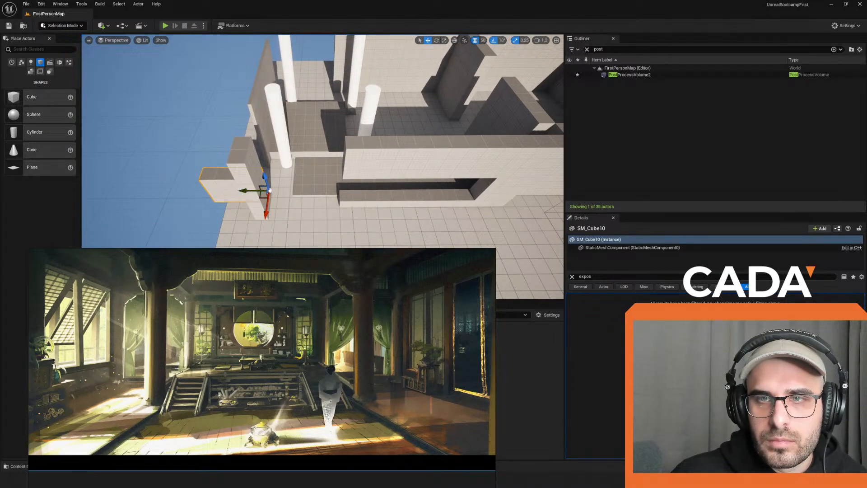
# Step: Lengthen the windowed wall's upper band and its sill block until both reach the end slab beside the platform
pyautogui.click(505, 168)
pyautogui.press('r')
pyautogui.moveTo(508, 166); pyautogui.dragTo(485, 167)
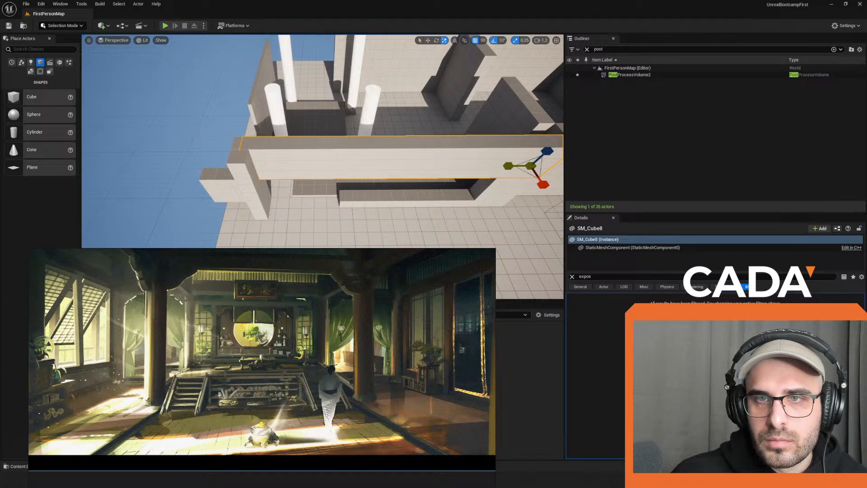
pyautogui.click(480, 200)
pyautogui.moveTo(480, 199); pyautogui.dragTo(430, 202)
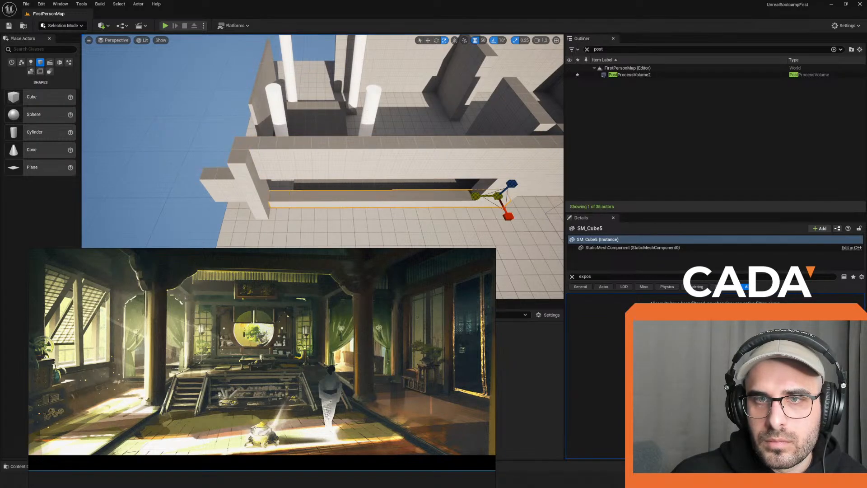
# Step: Narrow the solid panel under the upper band and leave a separate pillar block, dividing the wall into two window openings
pyautogui.moveTo(430, 202); pyautogui.dragTo(452, 202, button='right')
pyautogui.click(449, 199)
pyautogui.moveTo(423, 202); pyautogui.dragTo(389, 204)
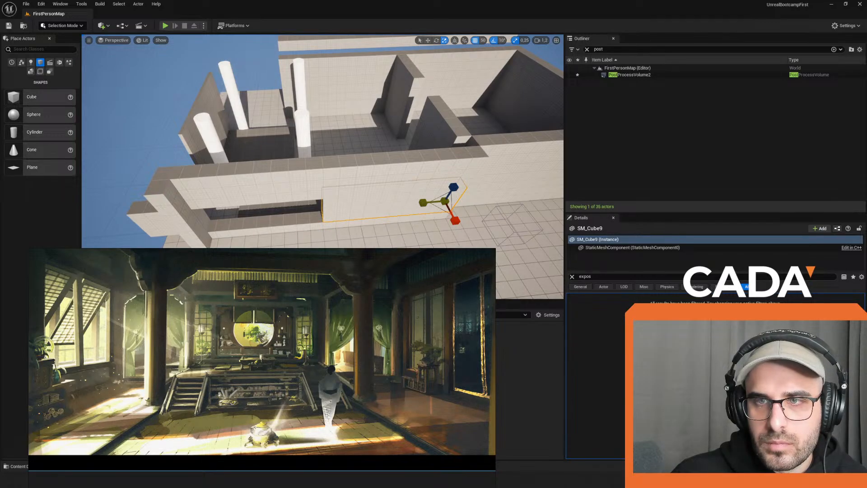
pyautogui.moveTo(417, 203); pyautogui.dragTo(431, 203, button='right')
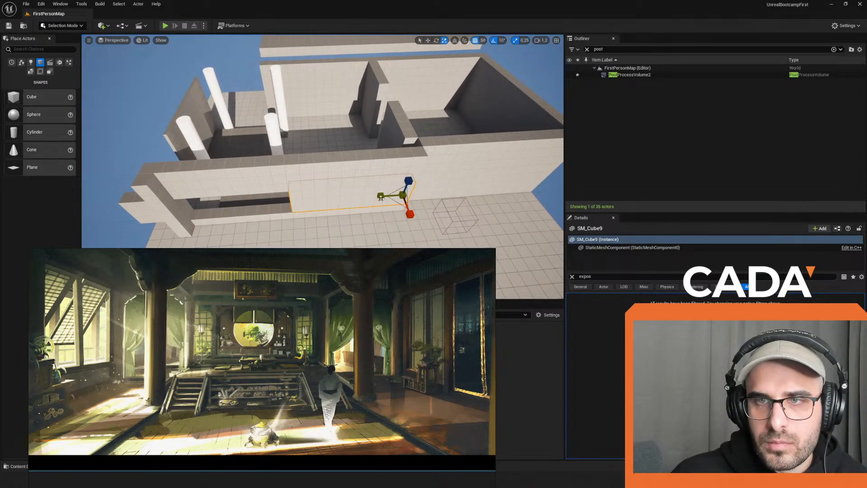
pyautogui.press('w')
pyautogui.moveTo(395, 203)
pyautogui.mouseDown(button='right')
pyautogui.moveTo(377, 196)
pyautogui.moveTo(395, 202)
pyautogui.mouseUp(button='right')
pyautogui.moveTo(331, 188); pyautogui.dragTo(361, 181)
pyautogui.click(325, 191)
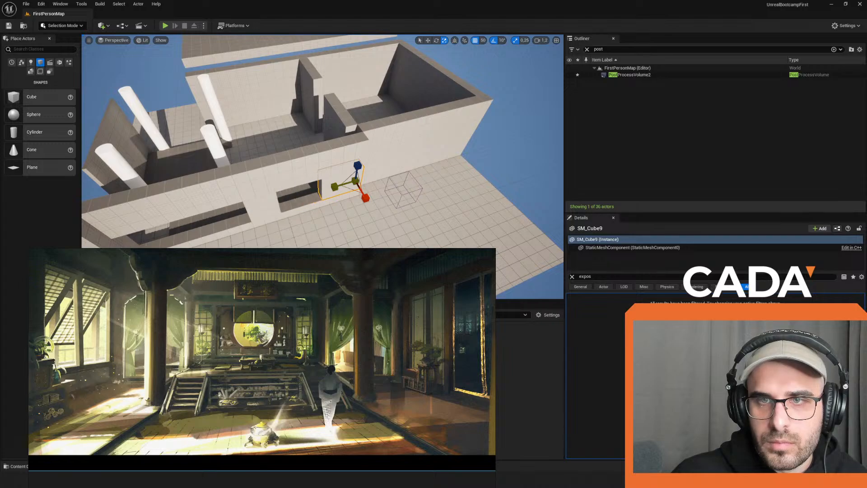
pyautogui.moveTo(335, 187); pyautogui.dragTo(311, 184, button='right')
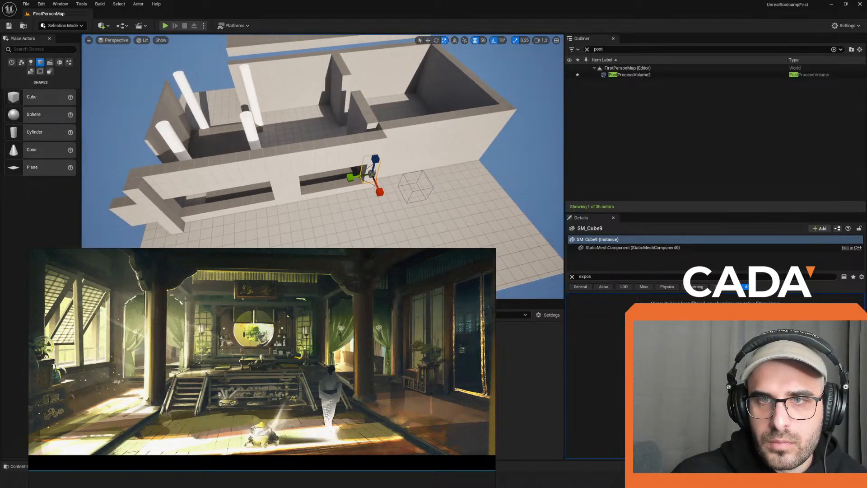
# Step: Move the pillar block between the two window openings toward the platform end and adjust its width
pyautogui.click(295, 185)
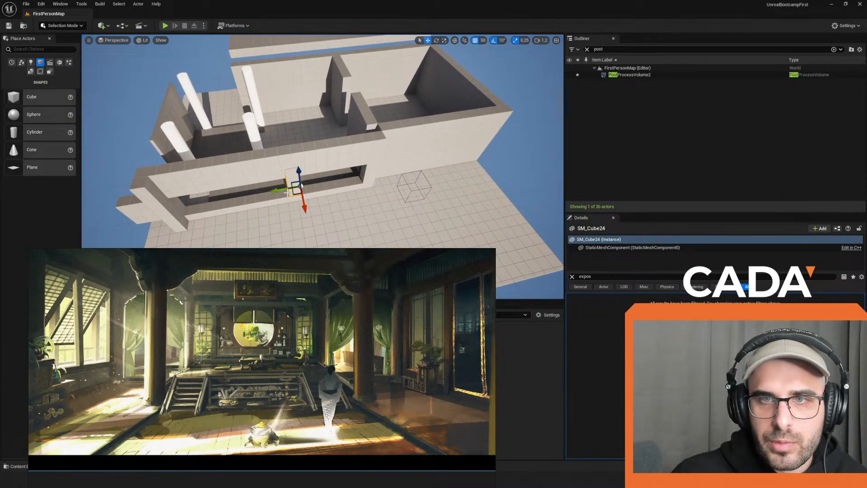
pyautogui.moveTo(286, 191); pyautogui.dragTo(251, 194)
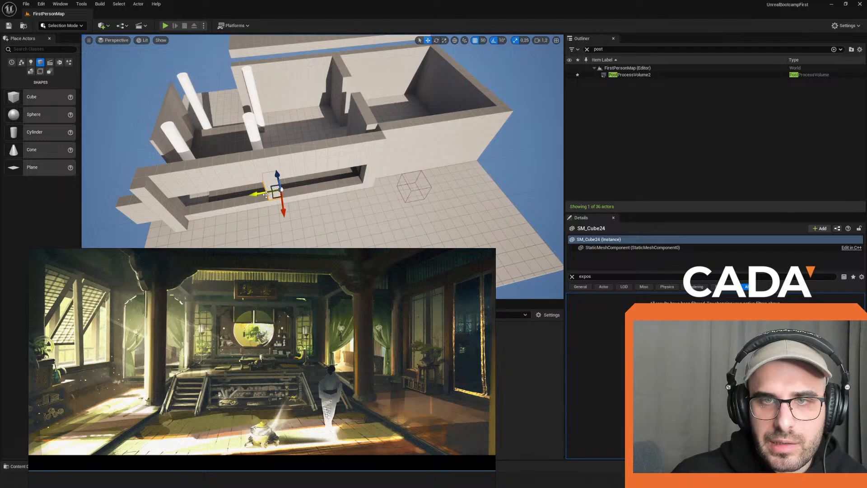
pyautogui.press('w')
pyautogui.moveTo(259, 199); pyautogui.dragTo(255, 203, button='right')
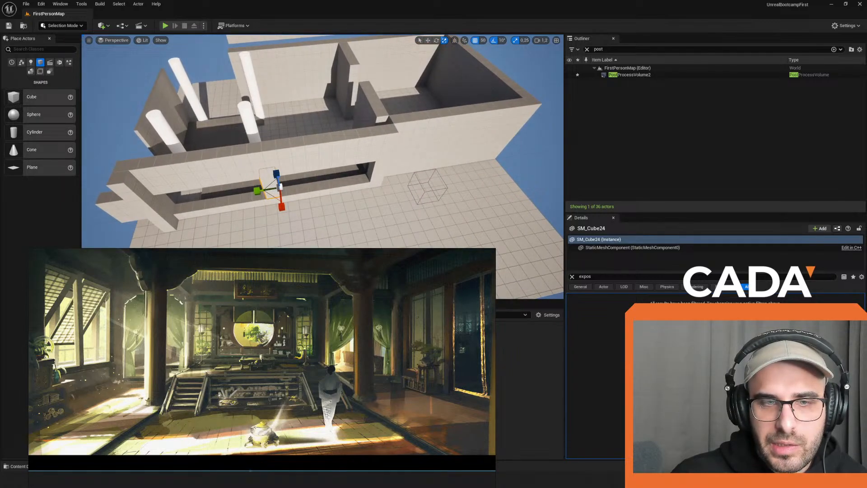
pyautogui.press('w')
pyautogui.moveTo(289, 199); pyautogui.dragTo(348, 185, button='right')
# Step: Examine the blockout from above, comparing the window openings, side ledge and room layout with the painting
pyautogui.press('s')
pyautogui.click(236, 100)
pyautogui.moveTo(236, 100); pyautogui.dragTo(211, 134, button='right')
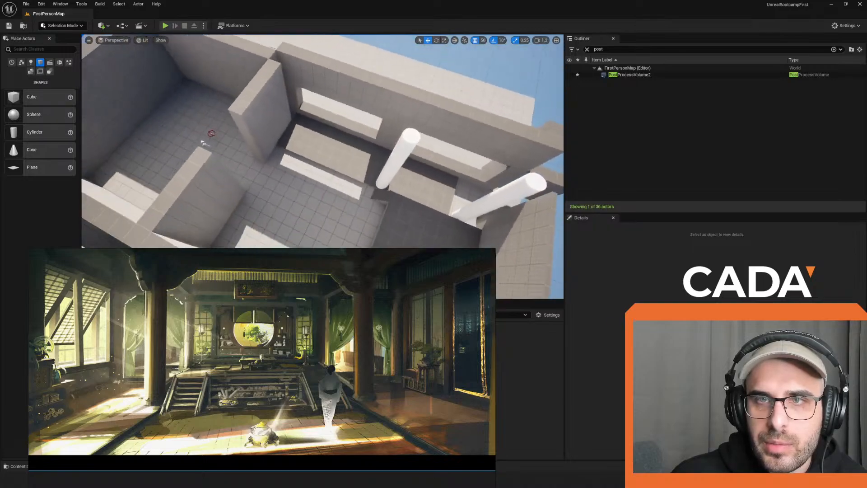
pyautogui.press('s')
pyautogui.moveTo(284, 169); pyautogui.dragTo(379, 194, button='right')
pyautogui.press('a')
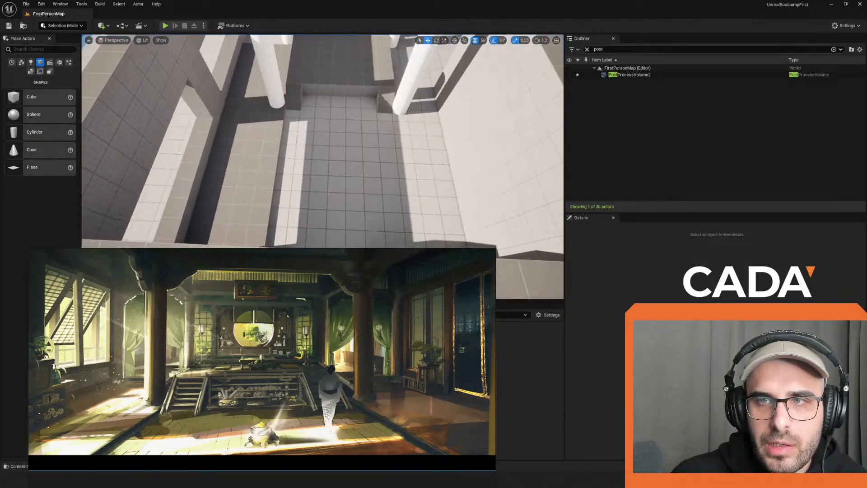
pyautogui.press('s')
pyautogui.moveTo(322, 167); pyautogui.dragTo(328, 162, button='right')
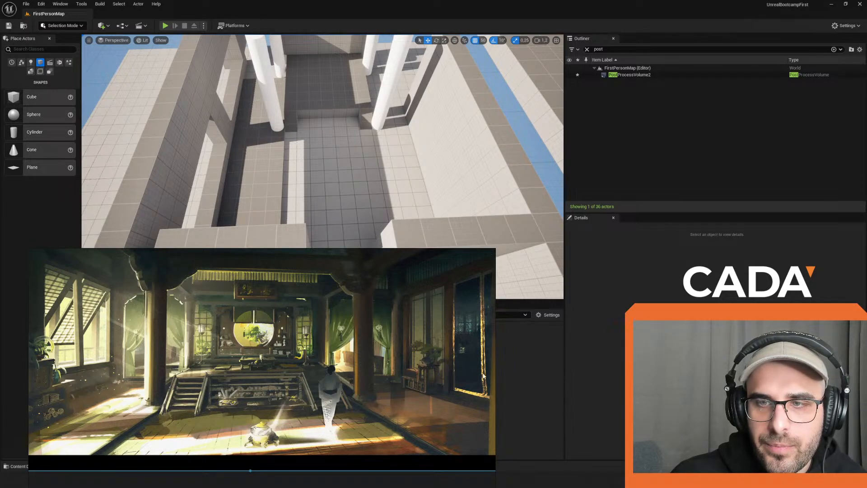
pyautogui.moveTo(407, 181); pyautogui.dragTo(447, 183, button='right')
pyautogui.press('a')
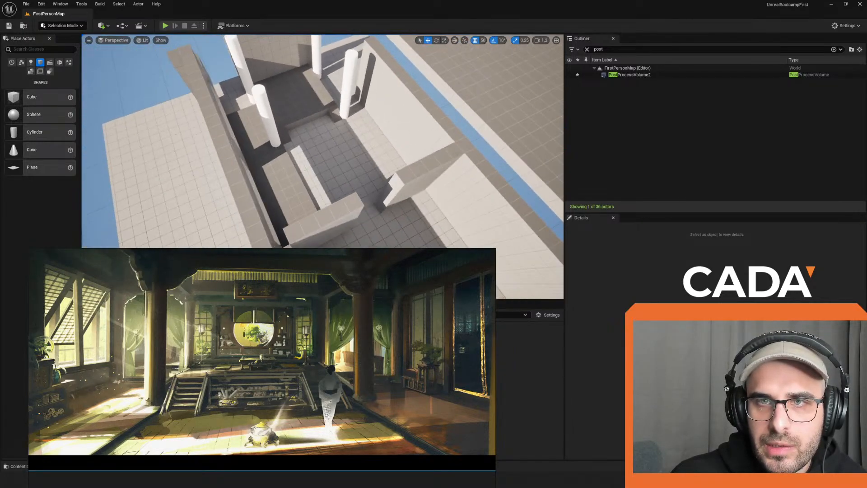
pyautogui.press('s')
pyautogui.moveTo(309, 129)
pyautogui.mouseDown(button='right')
pyautogui.moveTo(289, 131)
pyautogui.moveTo(309, 129)
pyautogui.mouseUp(button='right')
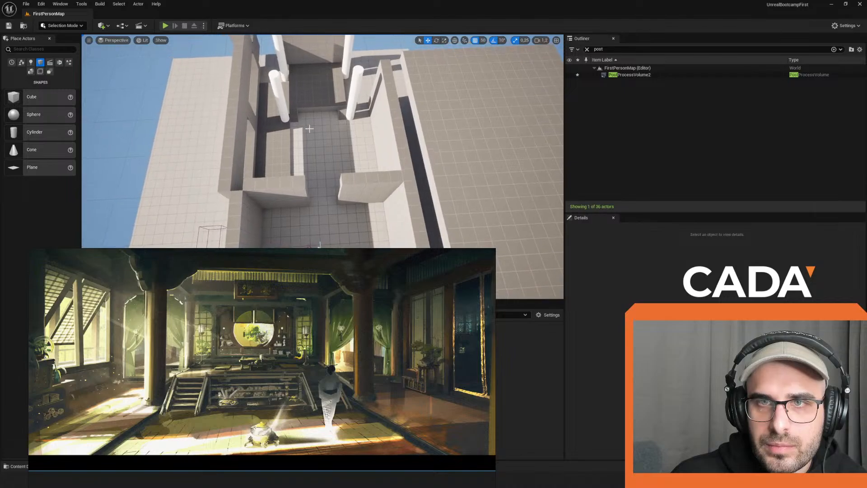
# Step: Move the long solid side wall opposite the windows slightly outward to widen the room
pyautogui.click(279, 145)
pyautogui.press('w')
pyautogui.moveTo(387, 139); pyautogui.dragTo(393, 138, button='right')
pyautogui.click(388, 138)
pyautogui.rightClick(388, 139)
pyautogui.moveTo(374, 210); pyautogui.dragTo(383, 210)
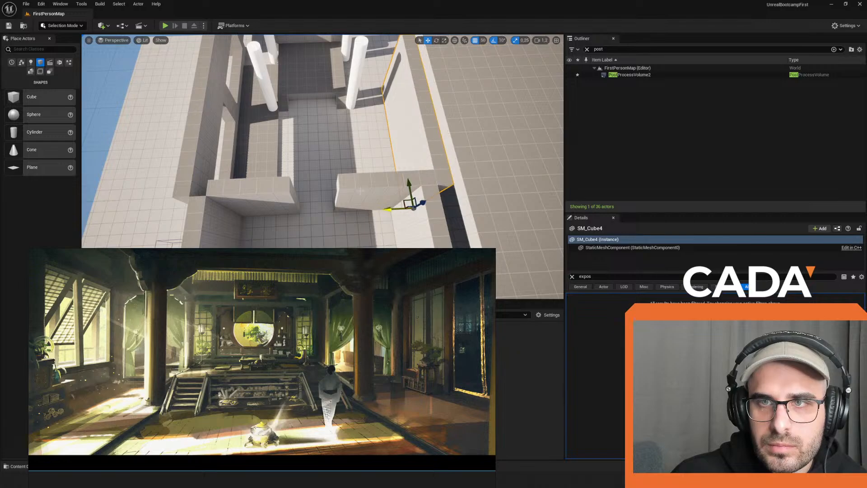
# Step: Duplicate the low side ledge across the room against the solid wall, and play the level to check it
pyautogui.moveTo(224, 206); pyautogui.dragTo(244, 207)
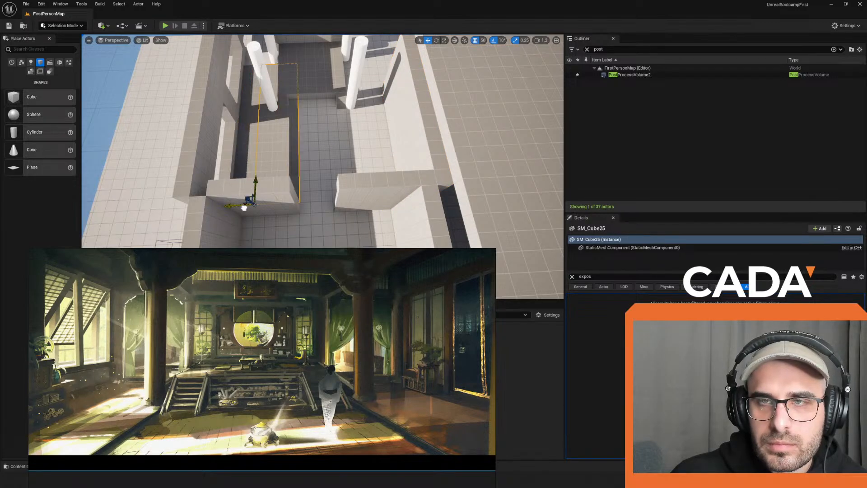
pyautogui.press('d')
pyautogui.moveTo(345, 192); pyautogui.dragTo(364, 177, button='right')
pyautogui.press('r')
pyautogui.press('a')
pyautogui.moveTo(202, 96); pyautogui.dragTo(224, 83, button='right')
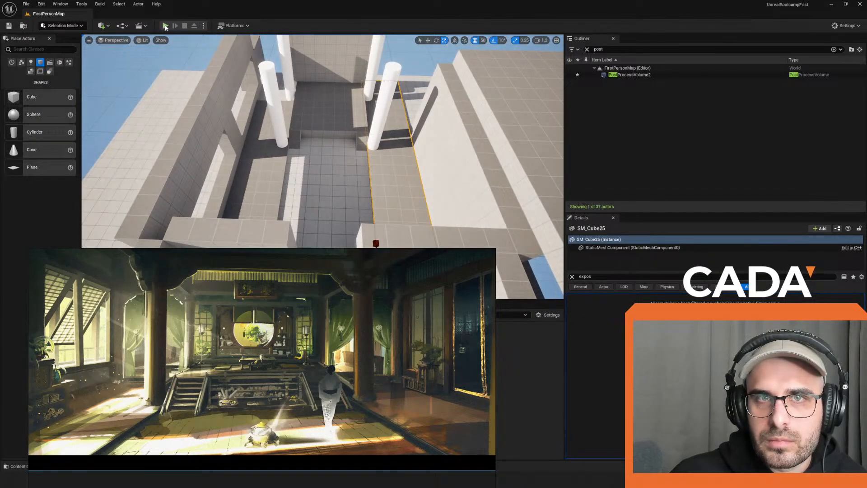
pyautogui.click(165, 26)
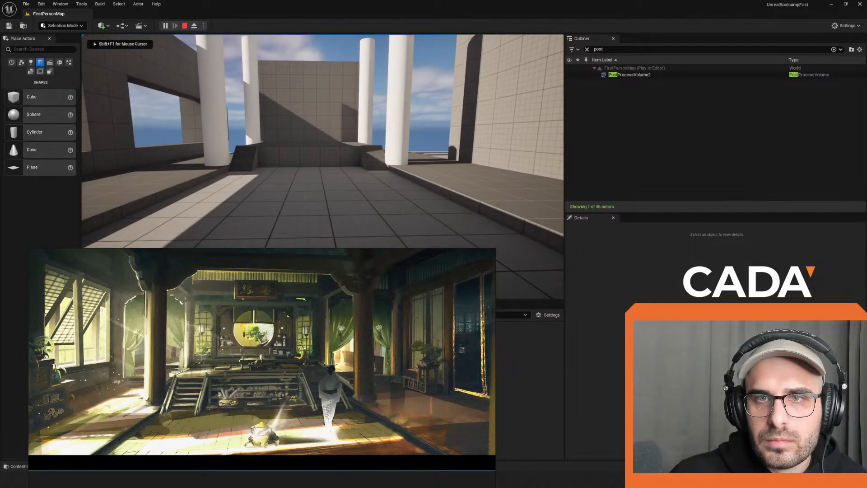
pyautogui.press('Escape')
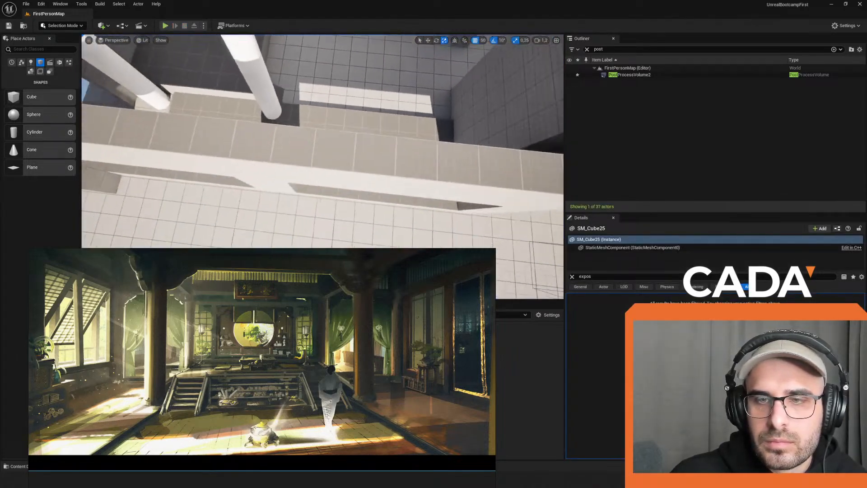
# Step: Try to shorten the long solid side wall toward the dividing wall, and undo the change
pyautogui.moveTo(366, 129); pyautogui.dragTo(378, 86, button='right')
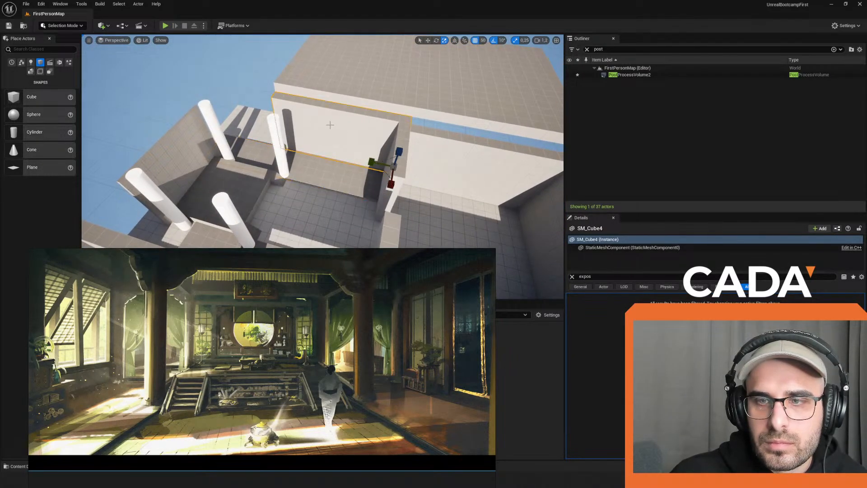
pyautogui.press('w')
pyautogui.moveTo(330, 125); pyautogui.dragTo(348, 117, button='right')
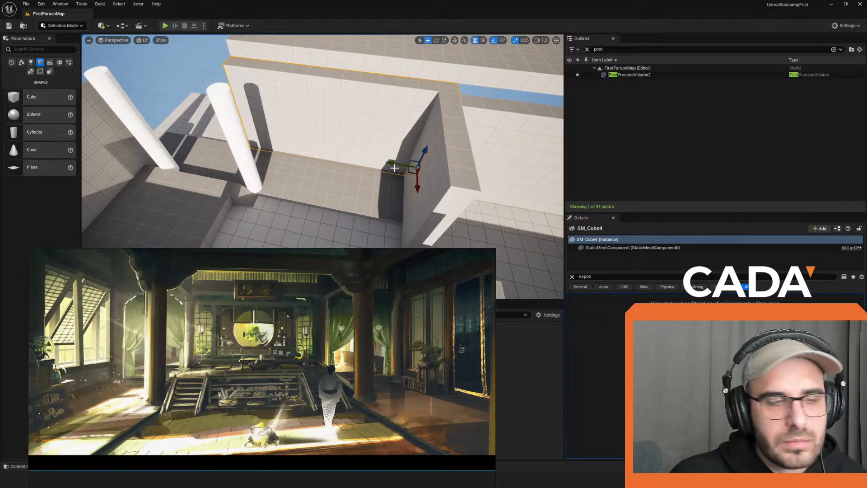
pyautogui.moveTo(398, 170); pyautogui.dragTo(408, 170)
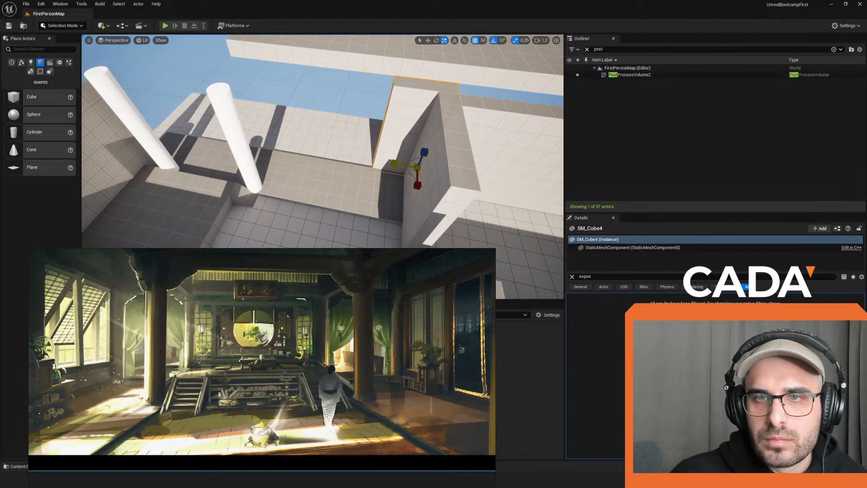
pyautogui.moveTo(409, 169); pyautogui.dragTo(346, 174, button='right')
pyautogui.press('s')
pyautogui.hotkey('ctrl', 'z')
pyautogui.hotkey('ctrl', 'z')
# Step: Duplicate the header block of the window wall and move the copy across the room onto the solid side wall
pyautogui.moveTo(255, 163); pyautogui.dragTo(230, 161, button='right')
pyautogui.press('s')
pyautogui.moveTo(288, 167); pyautogui.dragTo(291, 197, button='right')
pyautogui.press('w')
pyautogui.press('s')
pyautogui.moveTo(233, 198); pyautogui.dragTo(423, 201)
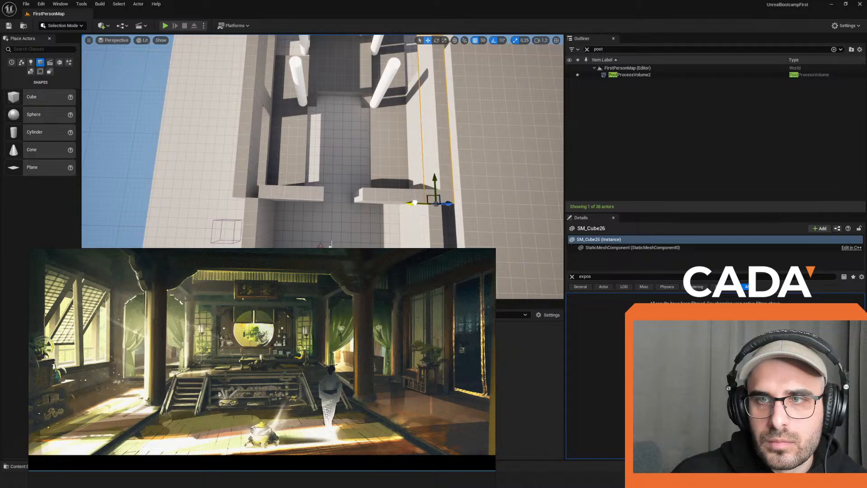
pyautogui.moveTo(423, 201)
pyautogui.mouseDown(button='right')
pyautogui.moveTo(411, 193)
pyautogui.moveTo(427, 197)
pyautogui.mouseUp(button='right')
# Step: Scale the solid side wall down in height into a low sill beneath the duplicated header
pyautogui.click(411, 192)
pyautogui.press('w')
pyautogui.press('r')
pyautogui.moveTo(401, 138); pyautogui.dragTo(376, 270)
pyautogui.moveTo(381, 163); pyautogui.dragTo(372, 153, button='right')
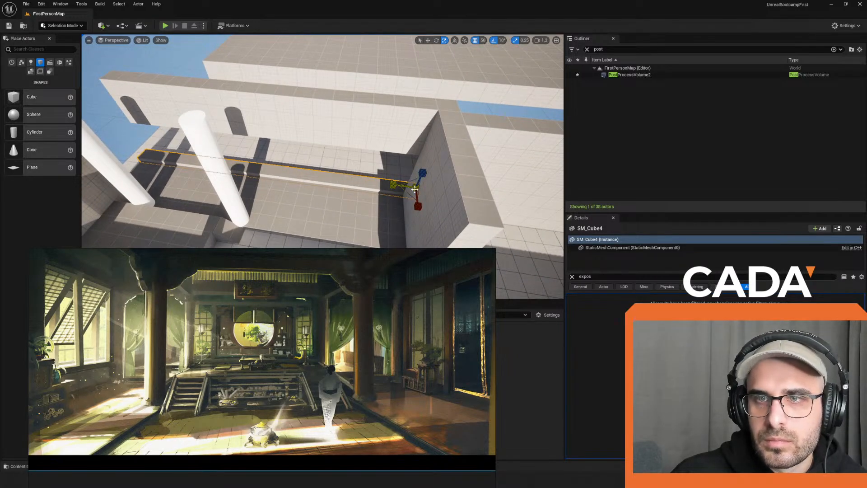
# Step: Duplicate blocks between the sill and header to form a solid section, an opening, a narrow post and a recessed panel
pyautogui.press('w')
pyautogui.hotkey('ctrl', 'd')
pyautogui.moveTo(409, 186); pyautogui.dragTo(326, 176)
pyautogui.press('w')
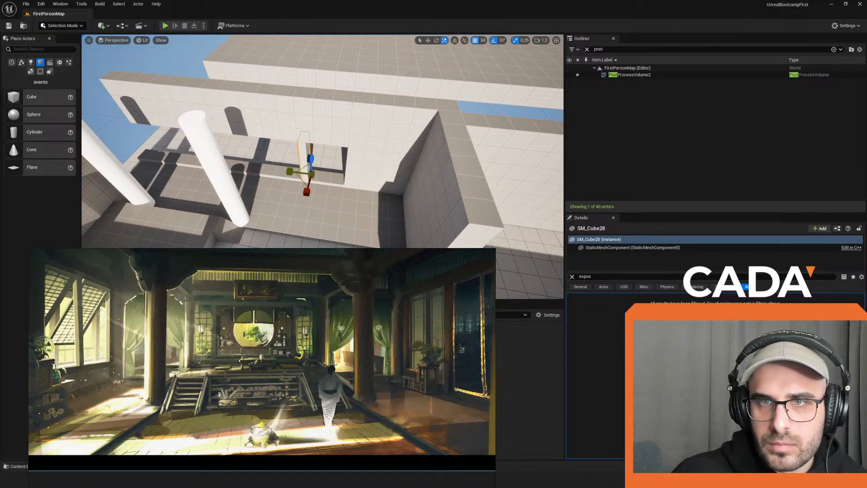
pyautogui.moveTo(285, 172); pyautogui.dragTo(300, 197)
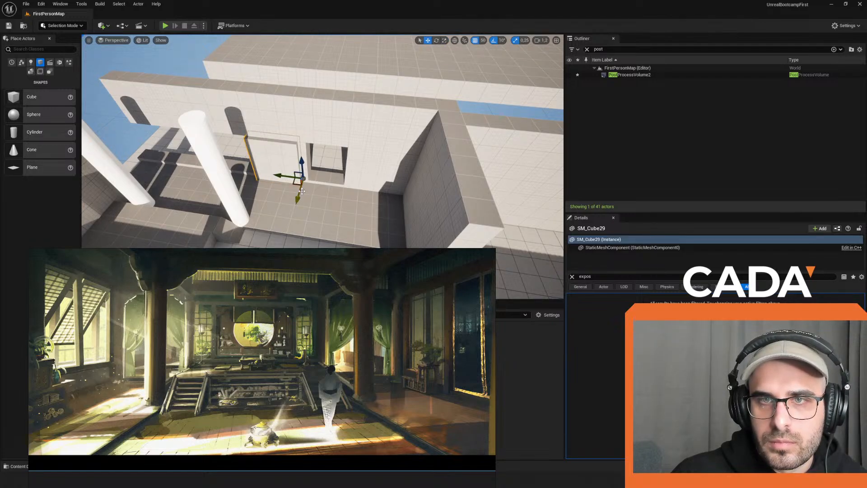
# Step: Duplicate the wall block beside the dividing wall toward the platform end, and copy the dividing wall section as well
pyautogui.click(356, 180)
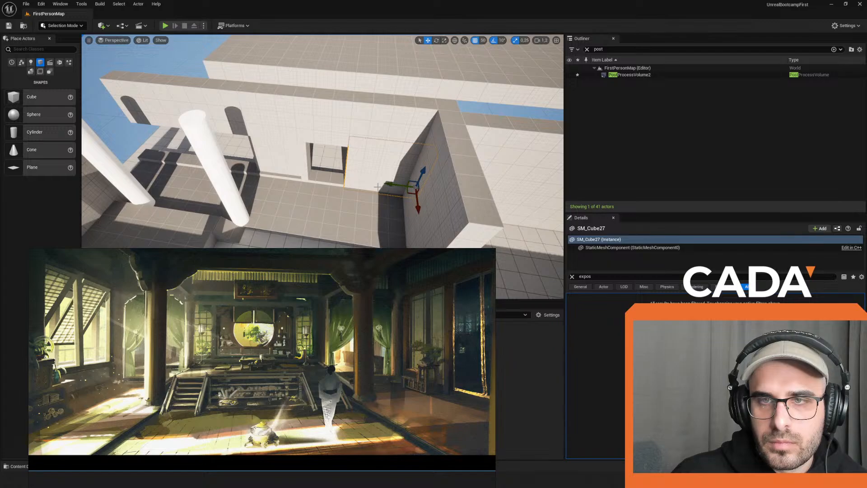
pyautogui.keyDown('alt'); pyautogui.moveTo(377, 186); pyautogui.dragTo(228, 167); pyautogui.keyUp('alt')
pyautogui.press('r')
pyautogui.moveTo(327, 170); pyautogui.dragTo(377, 189, button='right')
pyautogui.click(341, 165)
pyautogui.click(309, 217)
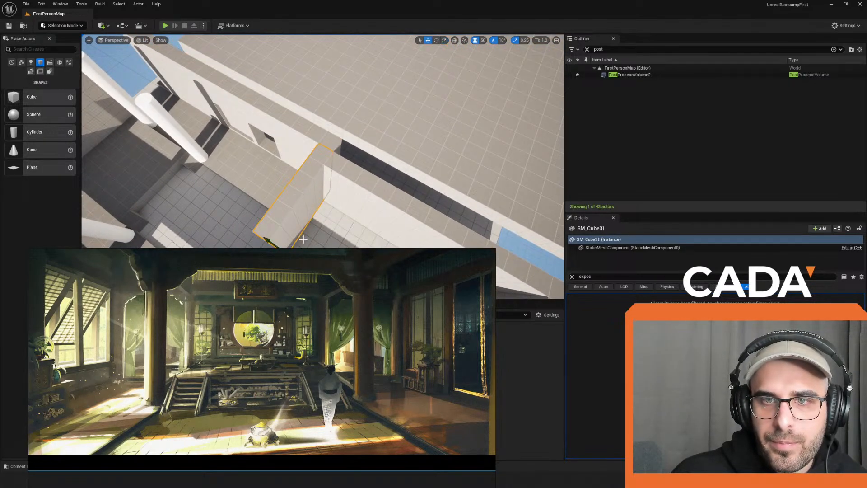
# Step: Slide the large slab behind the new opening along the building to clear the area for a side room
pyautogui.moveTo(271, 190); pyautogui.dragTo(270, 188, button='right')
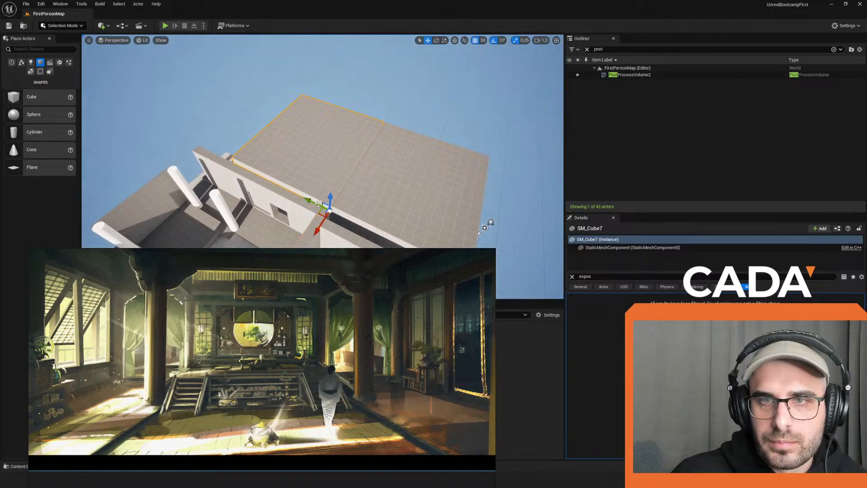
pyautogui.click(270, 187)
pyautogui.moveTo(269, 186); pyautogui.dragTo(184, 143)
pyautogui.moveTo(271, 174); pyautogui.dragTo(253, 194, button='right')
pyautogui.click(343, 131)
pyautogui.moveTo(326, 158); pyautogui.dragTo(296, 174, button='right')
pyautogui.moveTo(297, 174); pyautogui.dragTo(369, 177)
pyautogui.moveTo(335, 176); pyautogui.dragTo(273, 195, button='right')
# Step: Scale the main floor outward so it extends beneath the side room behind the new opening
pyautogui.click(334, 167)
pyautogui.press('w')
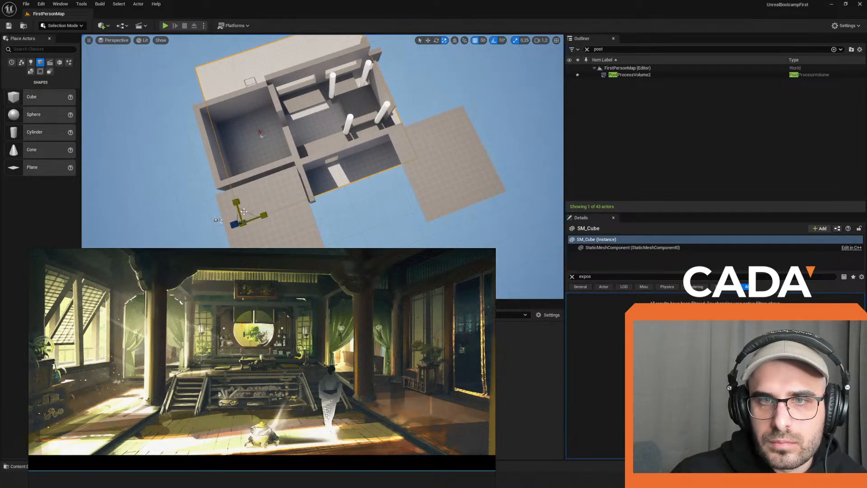
pyautogui.moveTo(238, 204)
pyautogui.mouseDown()
pyautogui.moveTo(243, 226)
pyautogui.moveTo(238, 204)
pyautogui.mouseUp()
pyautogui.press('r')
# Step: Duplicate the end wall block of the side room, rotate it and stretch it into a long outer wall
pyautogui.moveTo(324, 195); pyautogui.dragTo(311, 161, button='right')
pyautogui.hotkey('ctrl', 'd')
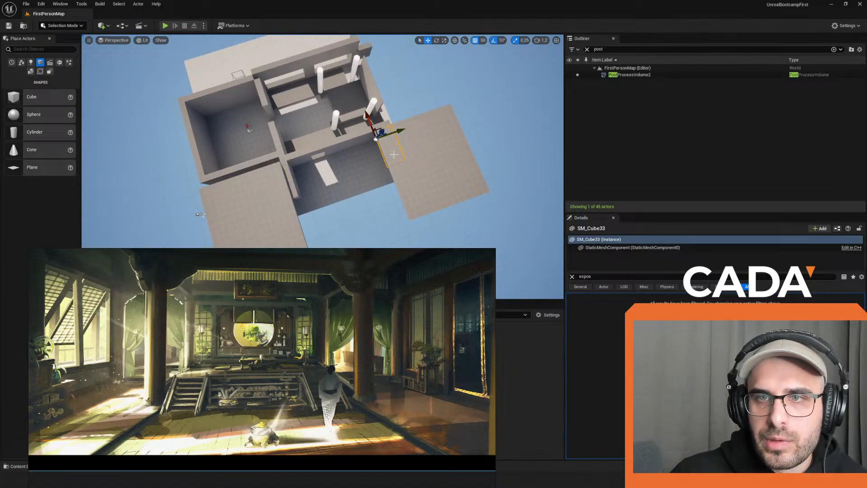
pyautogui.moveTo(386, 168); pyautogui.dragTo(409, 118)
pyautogui.press('w')
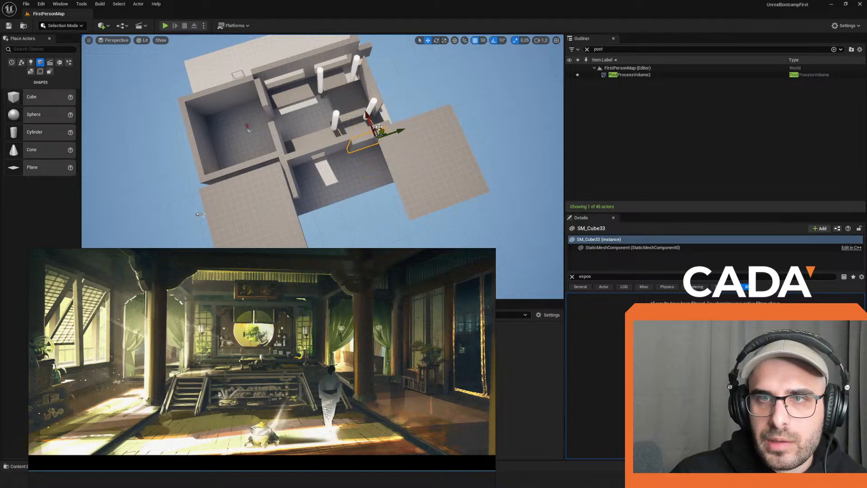
pyautogui.moveTo(374, 125); pyautogui.dragTo(374, 131, button='right')
pyautogui.moveTo(366, 116); pyautogui.dragTo(328, 186)
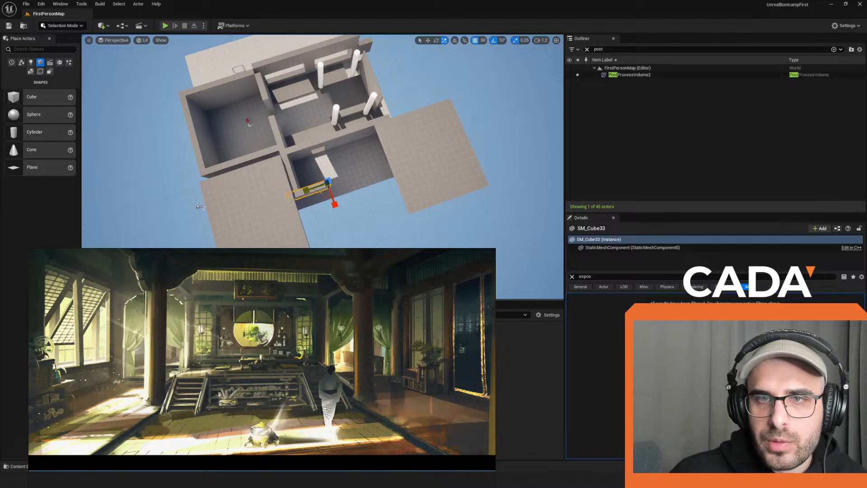
pyautogui.moveTo(344, 180); pyautogui.dragTo(415, 161)
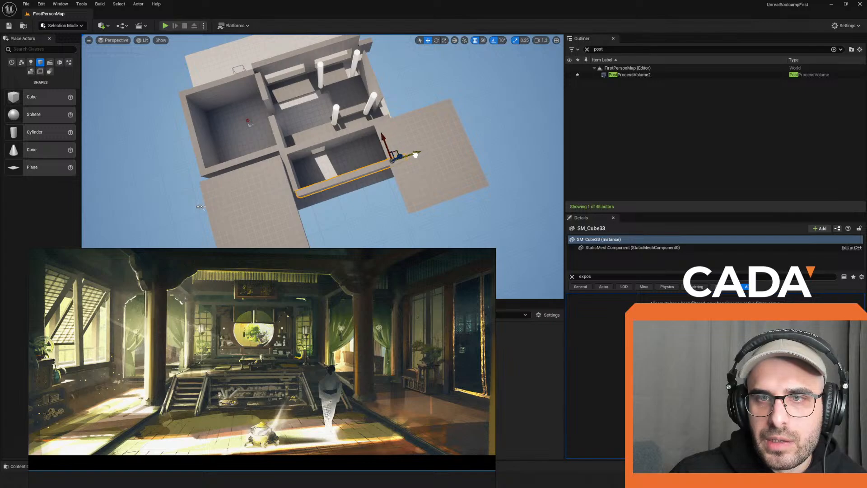
# Step: Move the large slab back over the side room and enlarge it to serve as a roof
pyautogui.moveTo(416, 155); pyautogui.dragTo(479, 159, button='right')
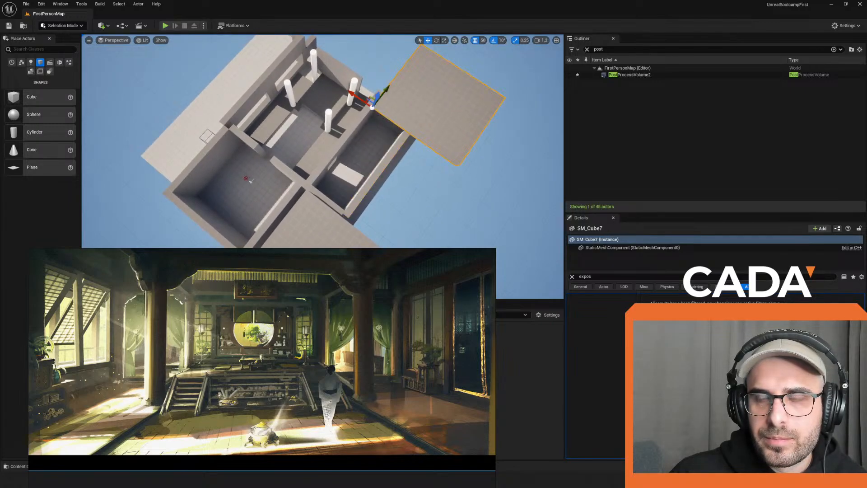
pyautogui.moveTo(412, 96); pyautogui.dragTo(382, 99, button='right')
pyautogui.moveTo(424, 87); pyautogui.dragTo(334, 150)
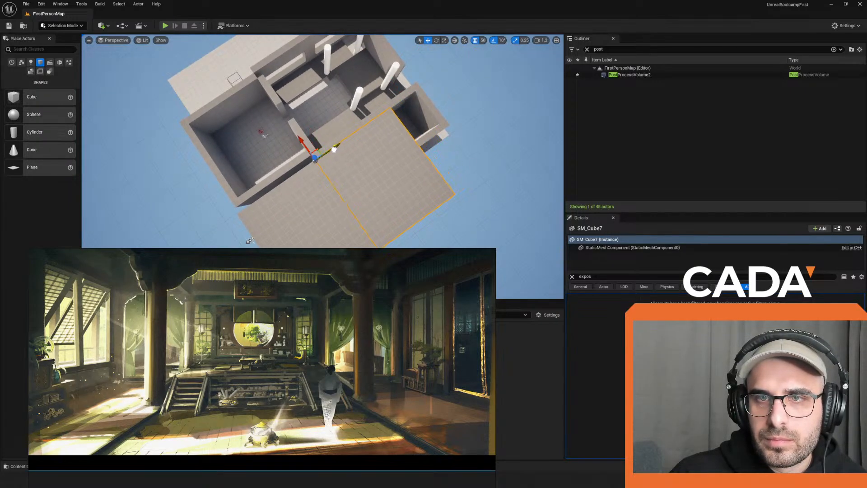
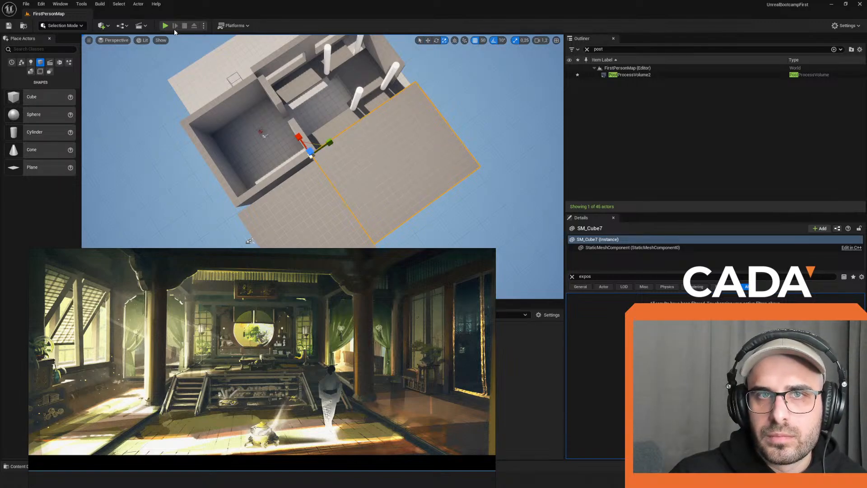
# Step: Play the level and walk through both rooms, comparing the new side opening and recessed panel with the painting
pyautogui.click(165, 25)
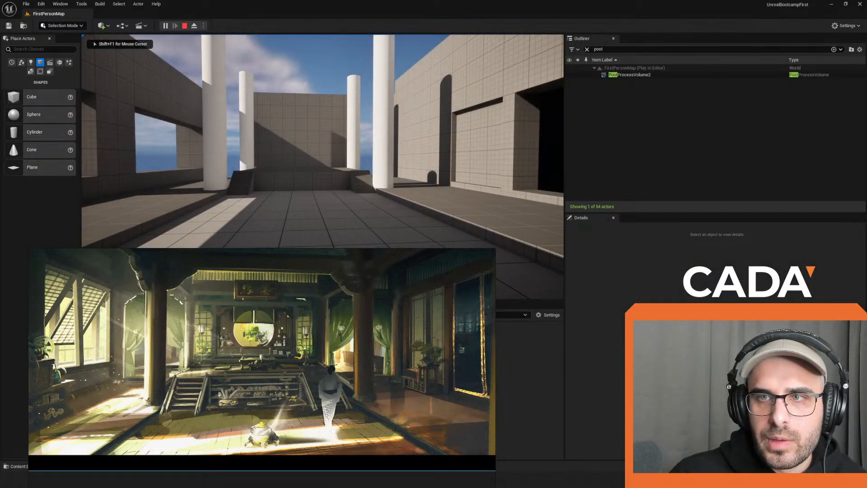
pyautogui.press('s')
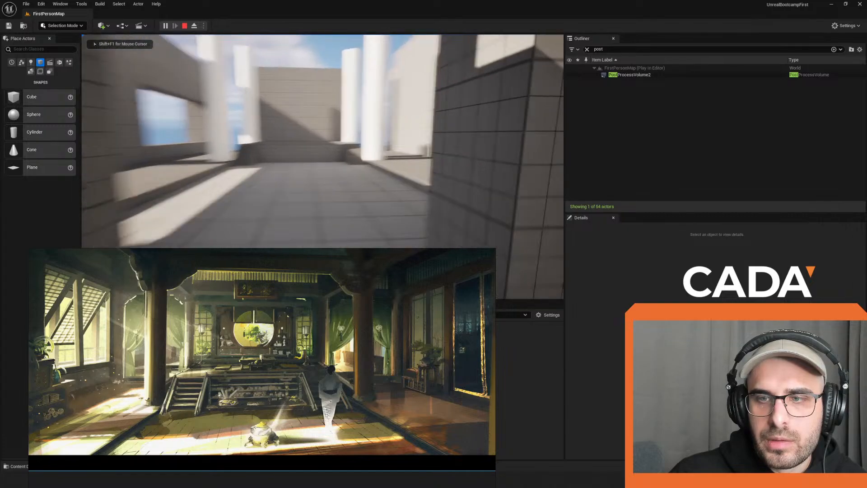
pyautogui.press('w')
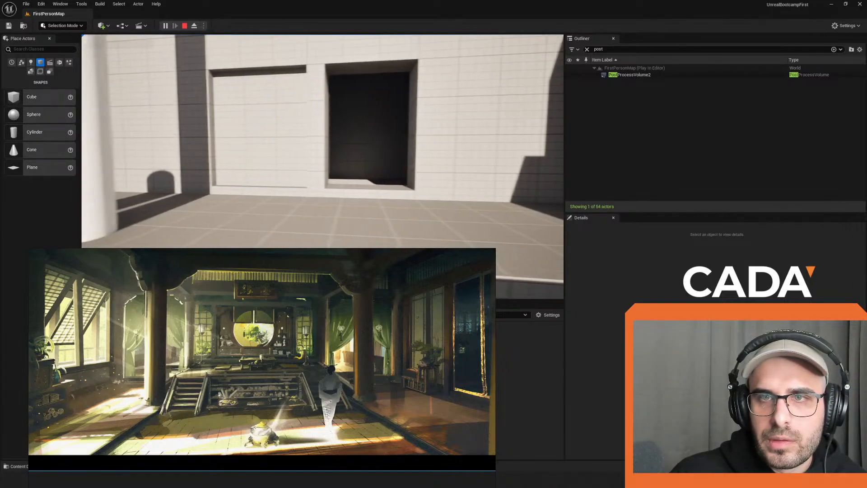
pyautogui.press('d')
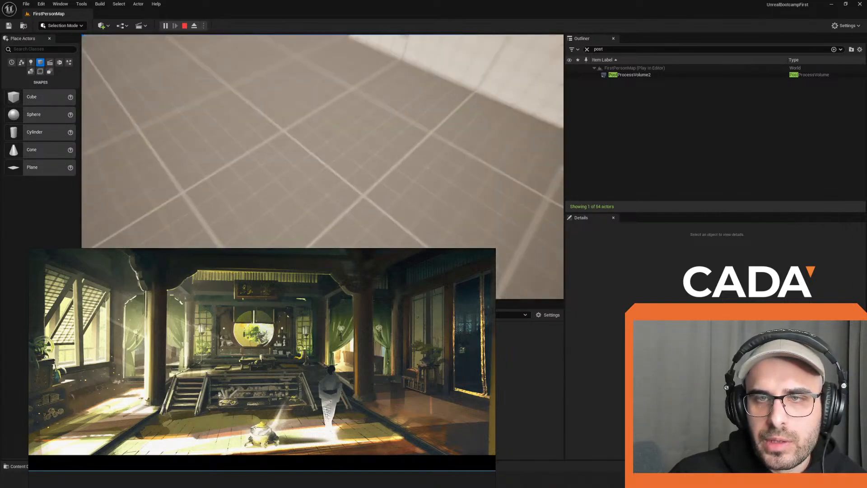
pyautogui.press('w')
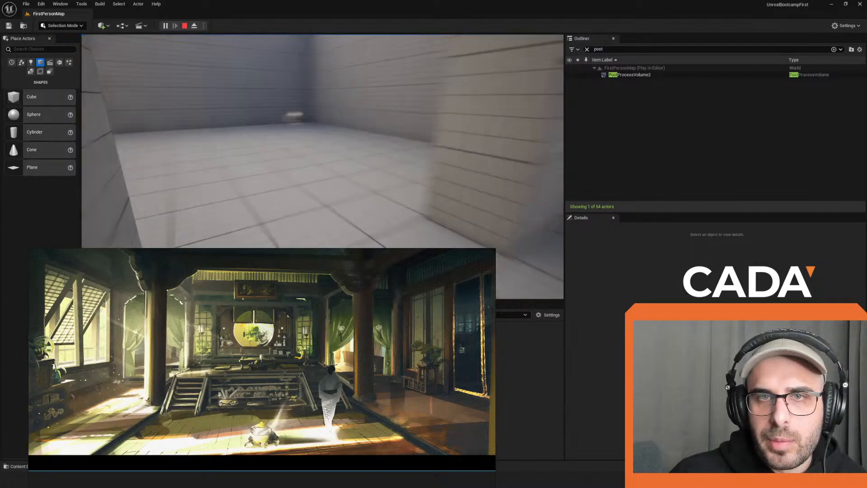
pyautogui.press('w')
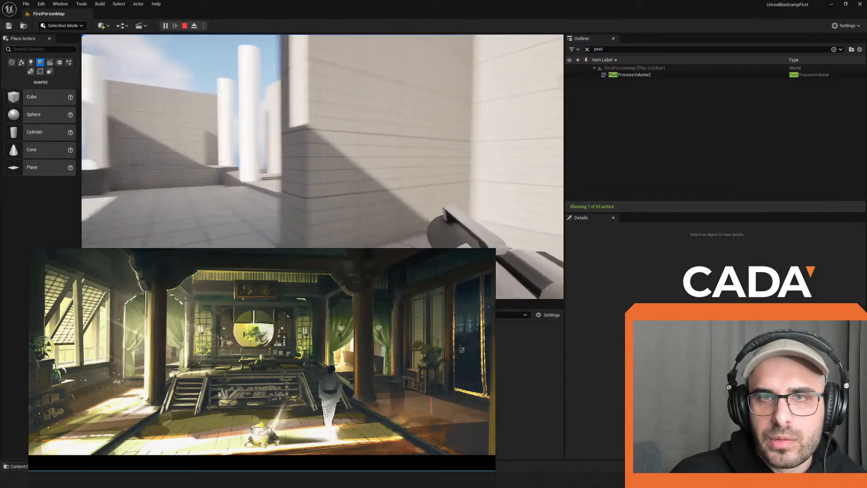
pyautogui.press('w')
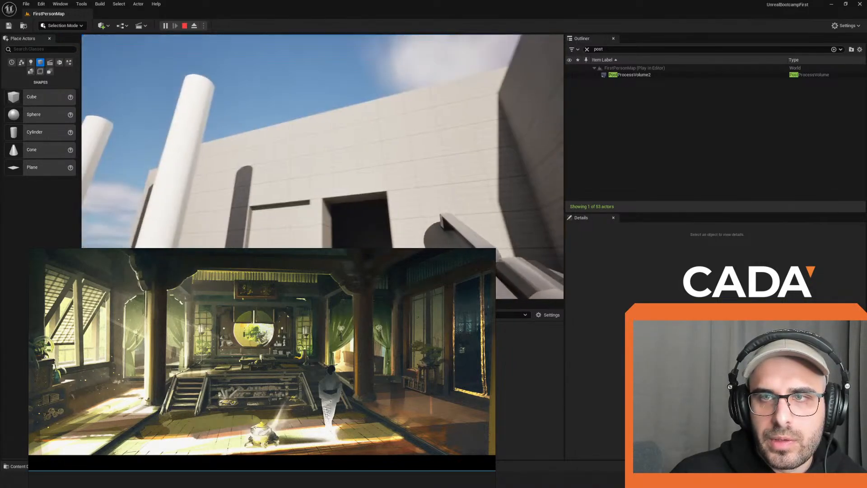
pyautogui.press('w')
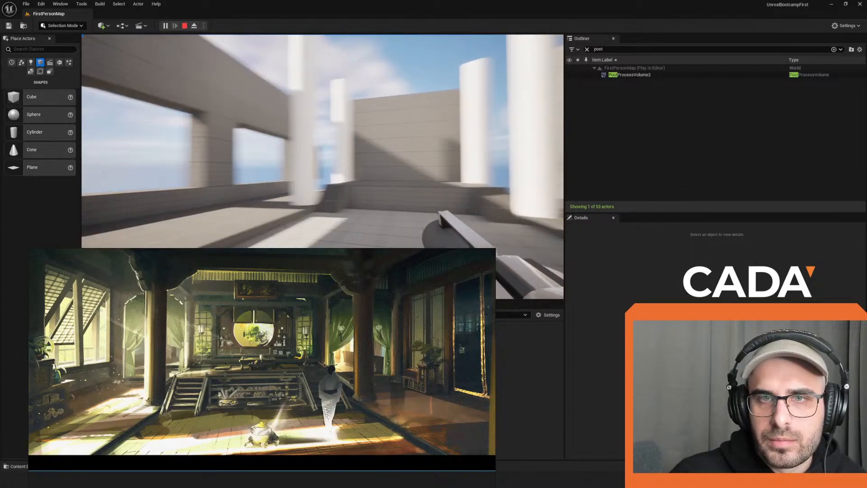
pyautogui.press('s')
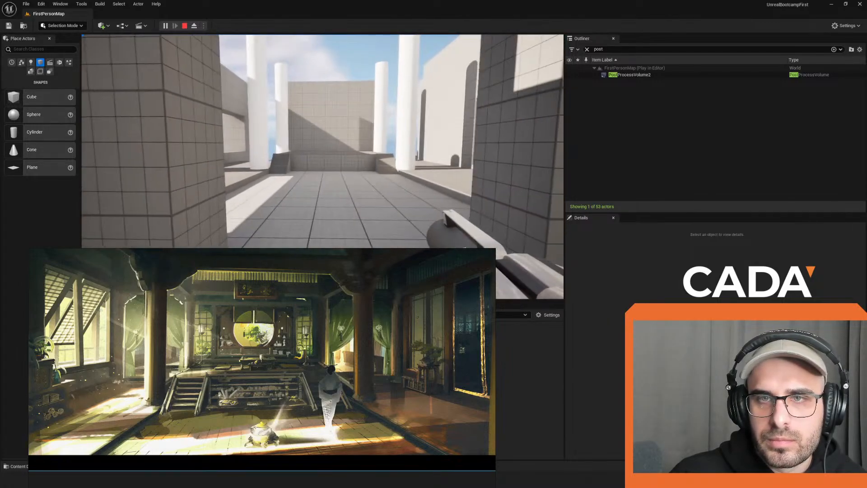
pyautogui.press('Escape')
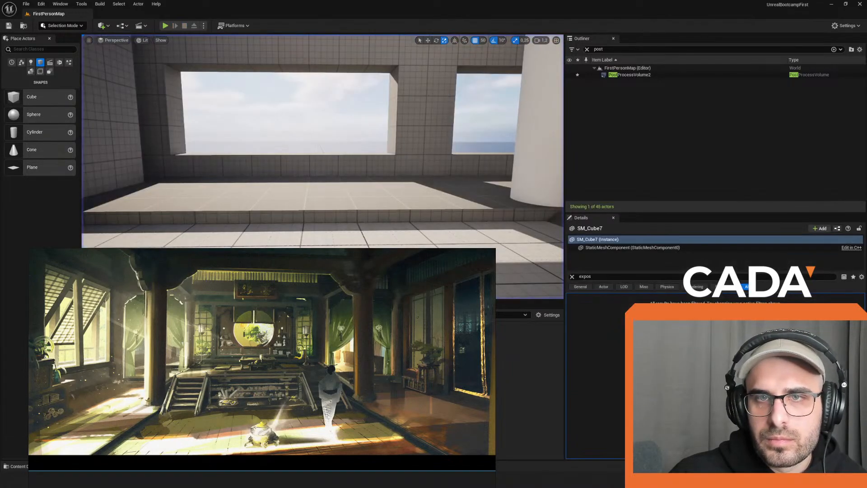
# Step: Duplicate the pillar block in the window wall and slide the copy along the wall to adjust the window openings
pyautogui.press('s')
pyautogui.moveTo(310, 115); pyautogui.dragTo(277, 128, button='right')
pyautogui.click(308, 116)
pyautogui.click(299, 121)
pyautogui.press('w')
pyautogui.press('w')
pyautogui.moveTo(288, 145); pyautogui.dragTo(310, 148)
pyautogui.press('s')
pyautogui.moveTo(310, 148); pyautogui.dragTo(296, 130, button='right')
pyautogui.press('s')
pyautogui.press('w')
pyautogui.press('d')
pyautogui.click(292, 127)
pyautogui.press('w')
pyautogui.press('w')
pyautogui.press('a')
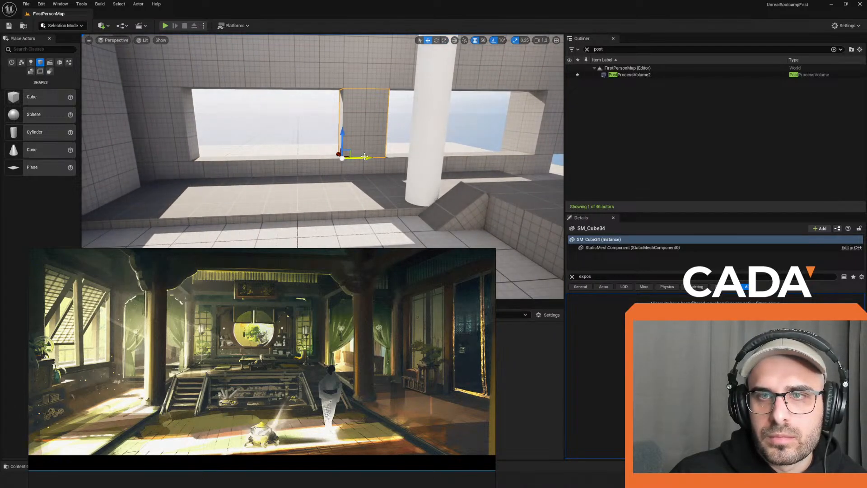
# Step: Select the five blocks of the window wall, including header, sill and pillars, and scale them thinner together
pyautogui.moveTo(493, 145); pyautogui.dragTo(436, 149, button='right')
pyautogui.press('r')
pyautogui.press('w')
pyautogui.press('s')
pyautogui.press('s')
pyautogui.moveTo(272, 135); pyautogui.dragTo(325, 176, button='right')
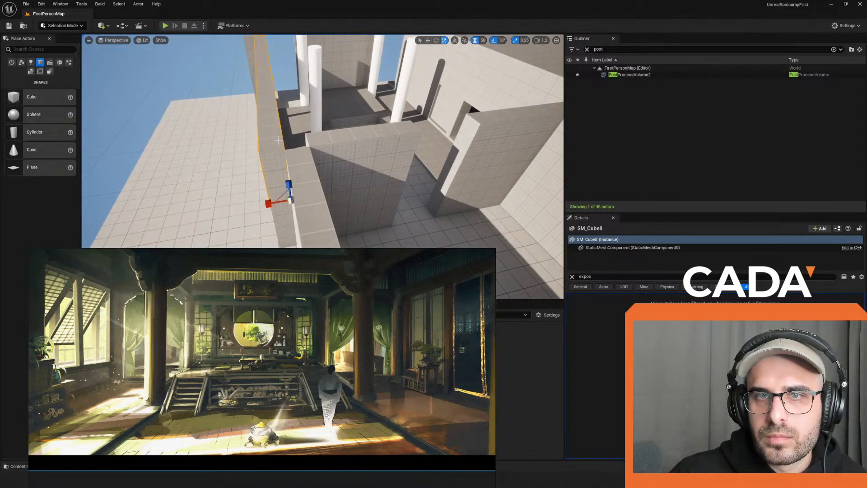
pyautogui.press('a')
pyautogui.moveTo(338, 207)
pyautogui.mouseDown(button='right')
pyautogui.moveTo(363, 194)
pyautogui.moveTo(338, 209)
pyautogui.mouseUp(button='right')
pyautogui.moveTo(339, 210); pyautogui.dragTo(337, 223, button='right')
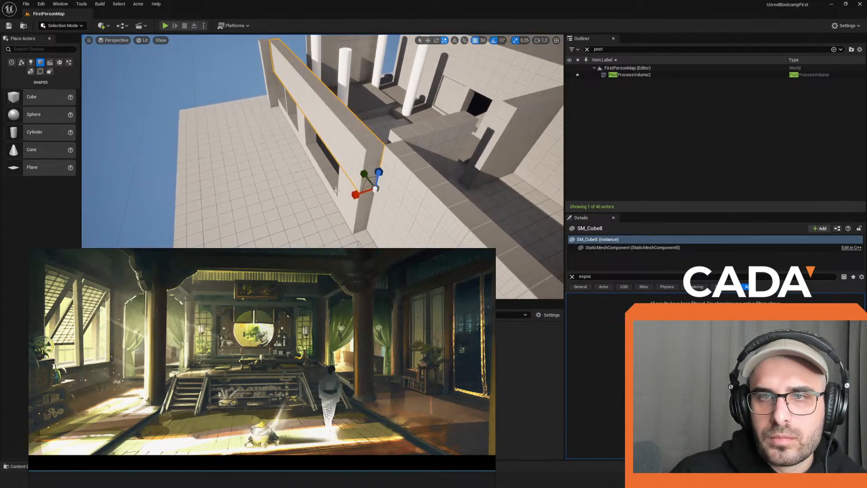
pyautogui.keyDown('shift'); pyautogui.click(335, 187); pyautogui.keyUp('shift')
pyautogui.moveTo(327, 174); pyautogui.dragTo(333, 163, button='right')
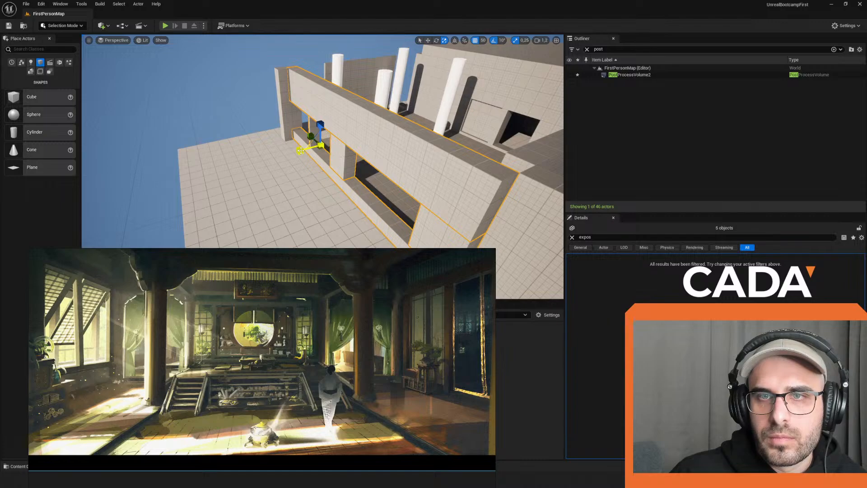
pyautogui.moveTo(300, 151); pyautogui.dragTo(303, 152)
# Step: Play the level to check the thickness of the window wall from inside the room
pyautogui.moveTo(201, 43); pyautogui.dragTo(192, 47, button='right')
pyautogui.press('d')
pyautogui.click(165, 25)
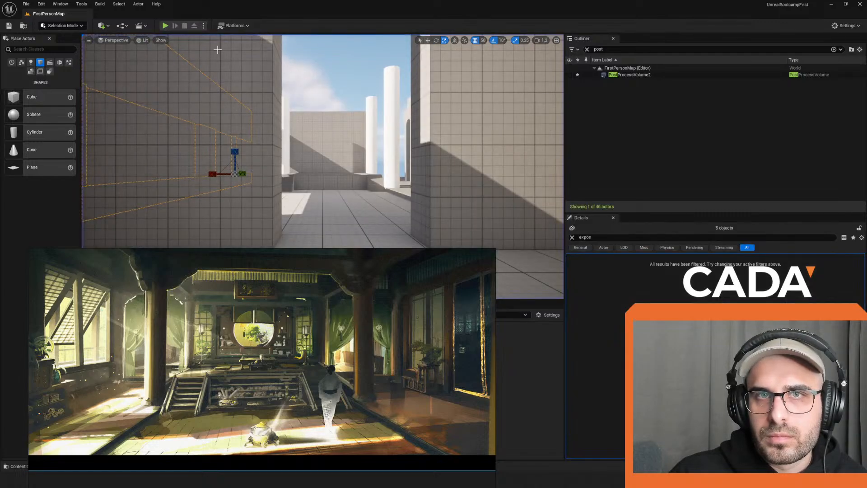
pyautogui.hotkey('shift', 'F1')
pyautogui.click(335, 115)
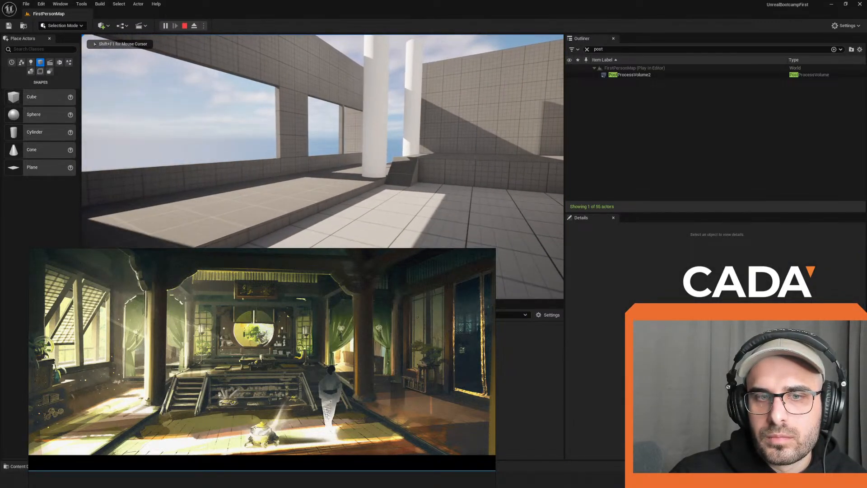
# Step: Stop the play session and shift the end wall block beyond the windows toward the thinned window wall
pyautogui.press('Escape')
pyautogui.press('s')
pyautogui.moveTo(265, 58); pyautogui.dragTo(344, 84, button='right')
pyautogui.click(290, 63)
pyautogui.press('w')
pyautogui.press('w')
pyautogui.moveTo(350, 139); pyautogui.dragTo(339, 140)
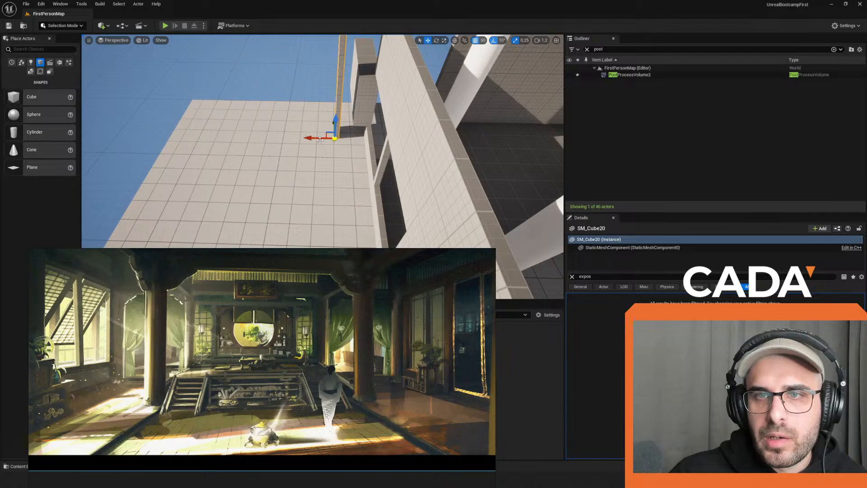
pyautogui.moveTo(319, 139); pyautogui.dragTo(375, 145, button='right')
pyautogui.press('Escape')
pyautogui.press('a')
pyautogui.press('s')
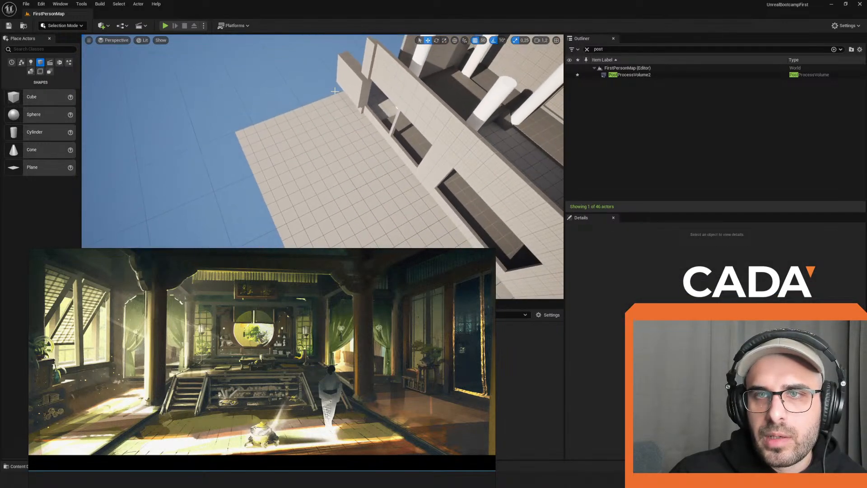
# Step: Reposition the same end block beside the window wall and scale it narrower
pyautogui.click(364, 107)
pyautogui.press('d')
pyautogui.moveTo(375, 95); pyautogui.dragTo(323, 103, button='right')
pyautogui.moveTo(315, 124); pyautogui.dragTo(324, 124)
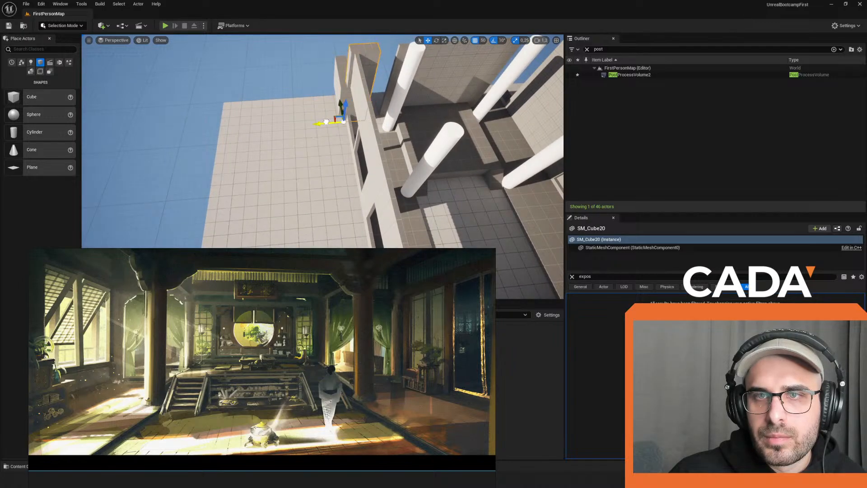
pyautogui.moveTo(326, 121); pyautogui.dragTo(328, 112, button='right')
pyautogui.press('w')
pyautogui.press('r')
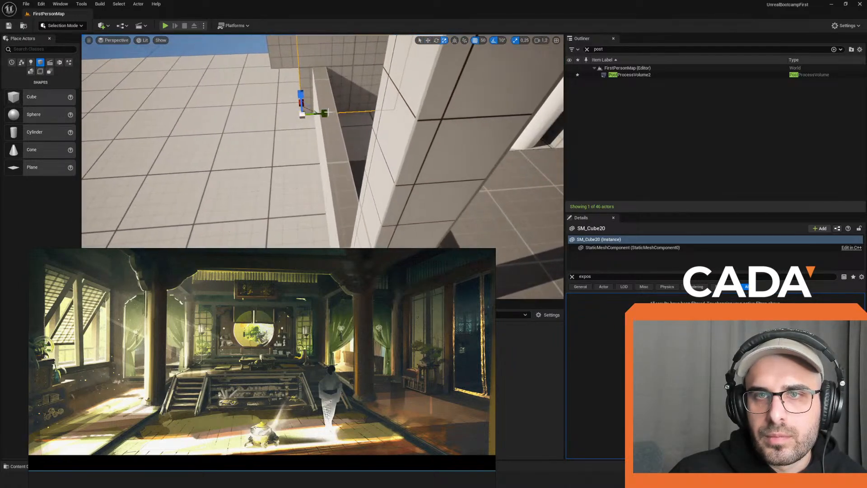
pyautogui.moveTo(328, 113); pyautogui.dragTo(316, 114)
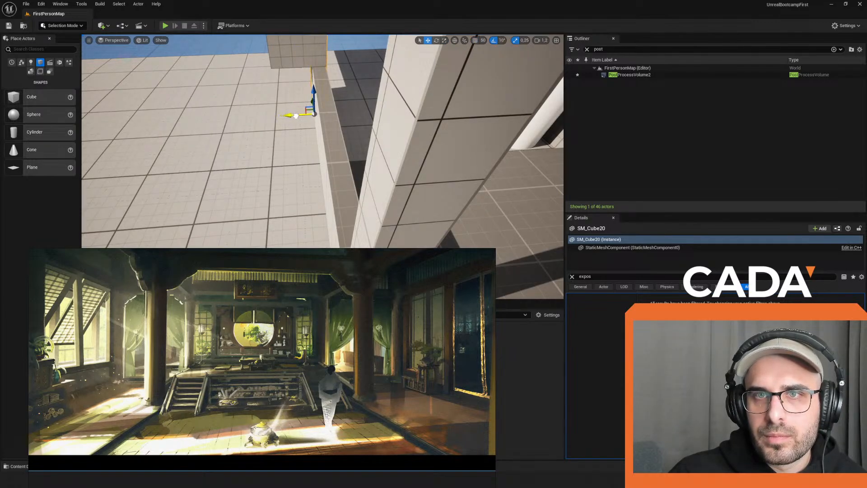
# Step: Duplicate the low sill block outside the window wall and stretch the copy into a long, flat terrace slab
pyautogui.moveTo(296, 117); pyautogui.dragTo(342, 172, button='right')
pyautogui.click(341, 170)
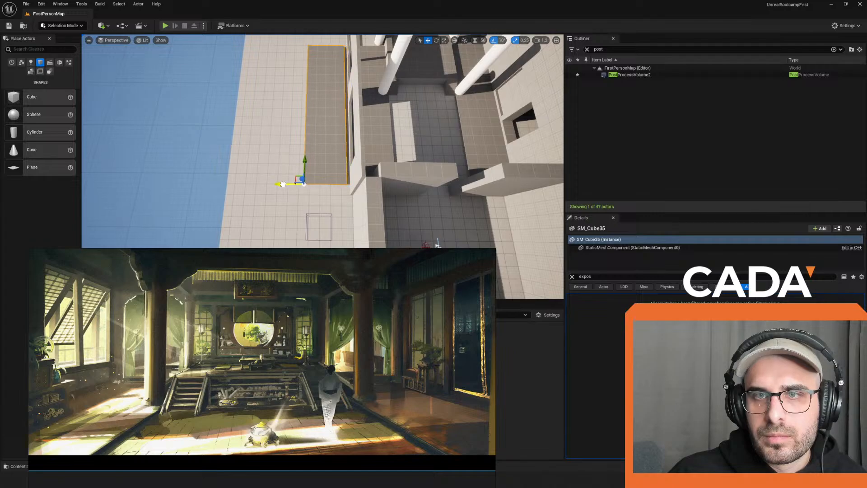
pyautogui.moveTo(288, 182); pyautogui.dragTo(326, 205, button='right')
pyautogui.press('r')
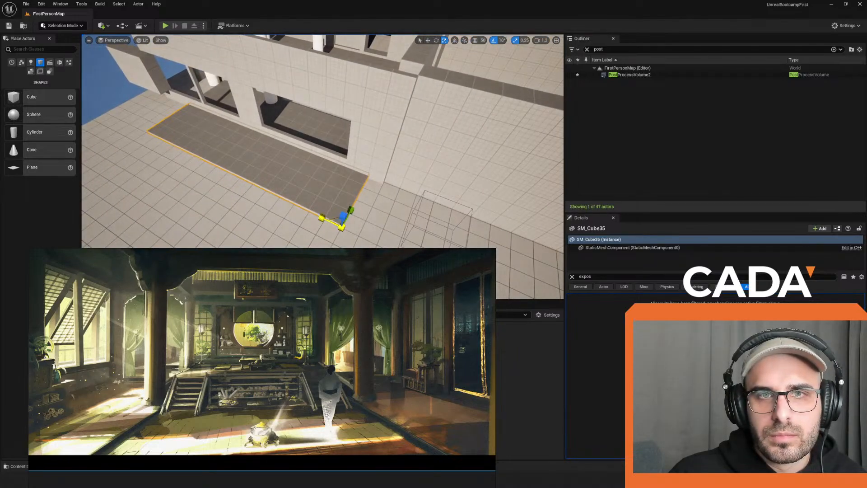
pyautogui.moveTo(322, 217); pyautogui.dragTo(308, 211)
pyautogui.moveTo(308, 211); pyautogui.dragTo(325, 215, button='right')
pyautogui.press('w')
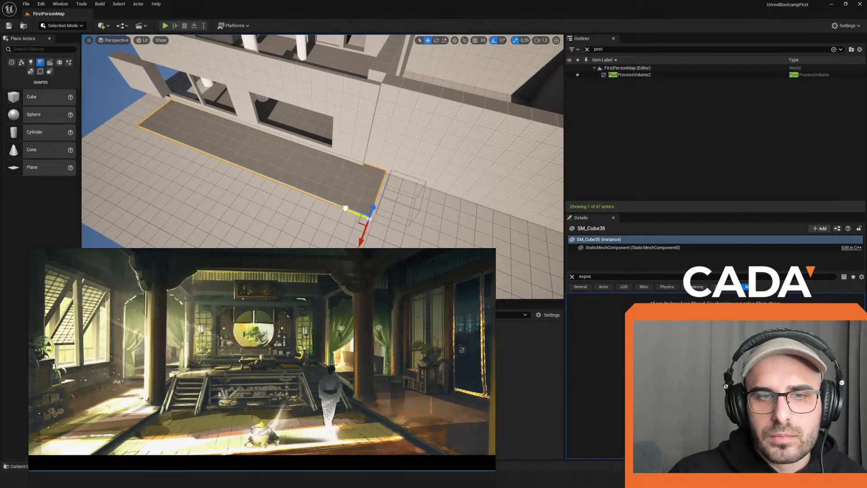
# Step: Duplicate a wall block outside the windows and shape the copy into a slim upright post on the terrace slab's outer edge
pyautogui.moveTo(377, 209); pyautogui.dragTo(331, 184, button='right')
pyautogui.click(293, 148)
pyautogui.moveTo(293, 148); pyautogui.dragTo(283, 169, button='right')
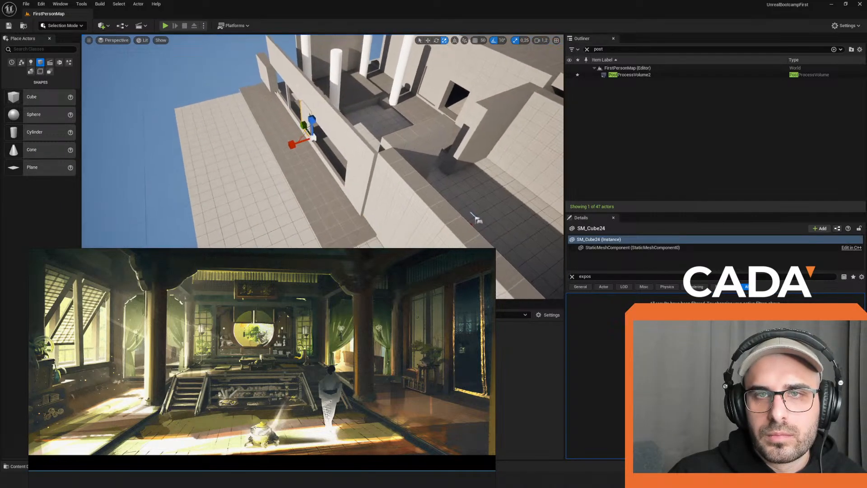
pyautogui.click(269, 81)
pyautogui.moveTo(396, 197); pyautogui.dragTo(441, 226, button='right')
pyautogui.press('w')
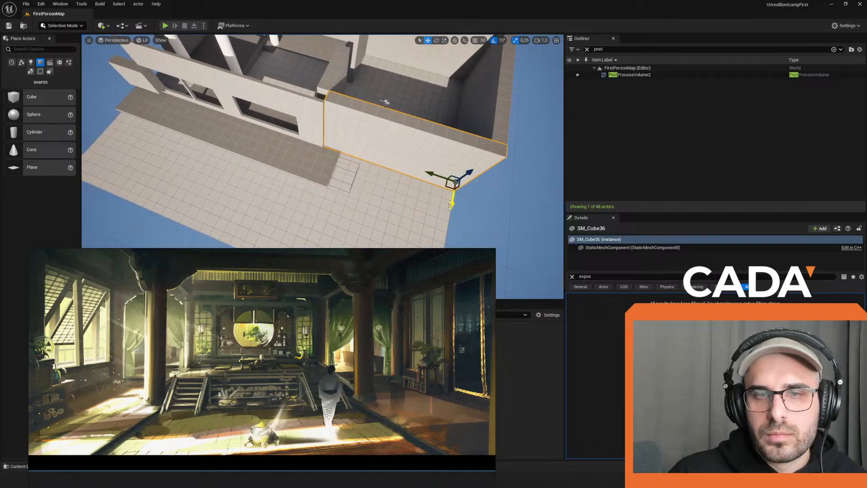
pyautogui.moveTo(451, 200); pyautogui.dragTo(300, 175)
pyautogui.hotkey('ctrl', 'z')
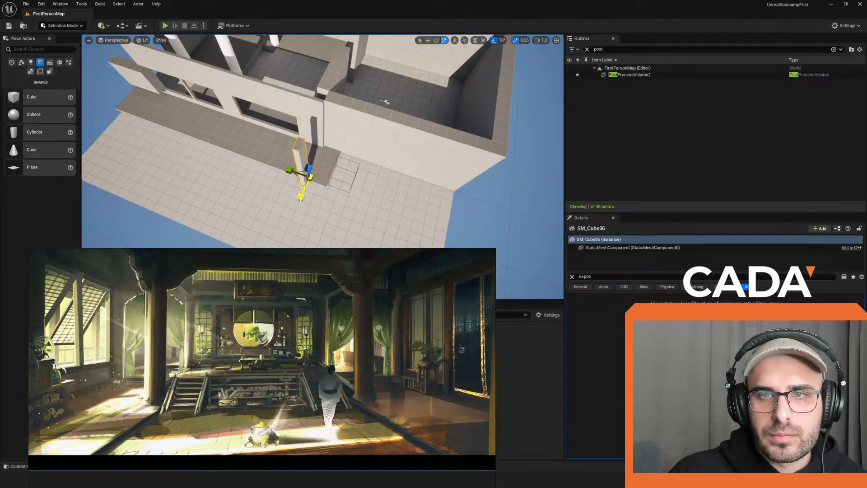
pyautogui.moveTo(301, 195); pyautogui.dragTo(353, 190, button='right')
pyautogui.press('w')
pyautogui.moveTo(316, 158); pyautogui.dragTo(326, 158, button='right')
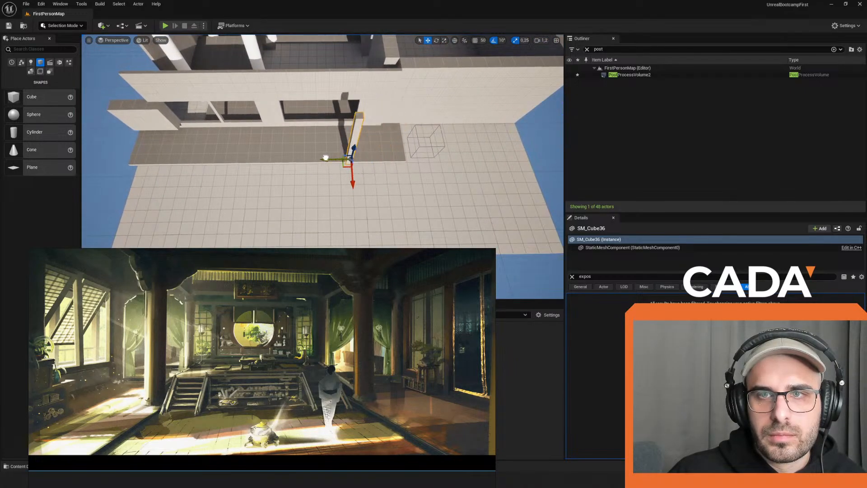
pyautogui.keyDown('alt'); pyautogui.moveTo(325, 162); pyautogui.dragTo(233, 161); pyautogui.keyUp('alt')
pyautogui.click(317, 159)
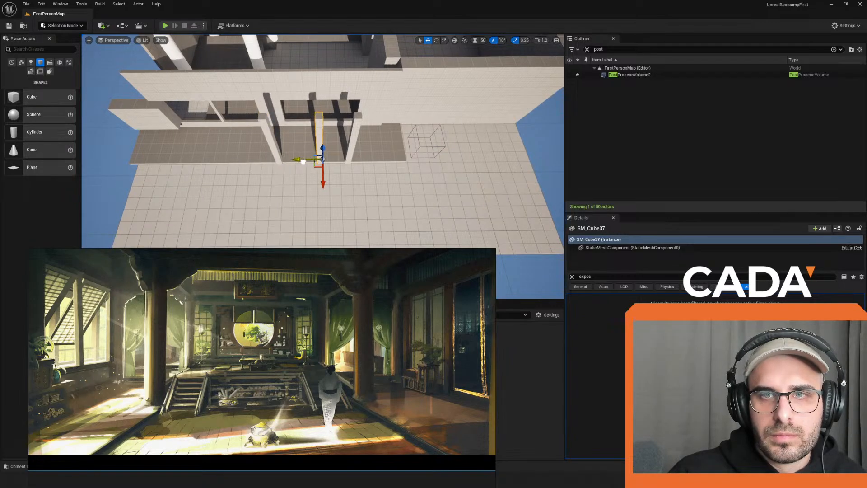
pyautogui.moveTo(303, 162); pyautogui.dragTo(324, 159)
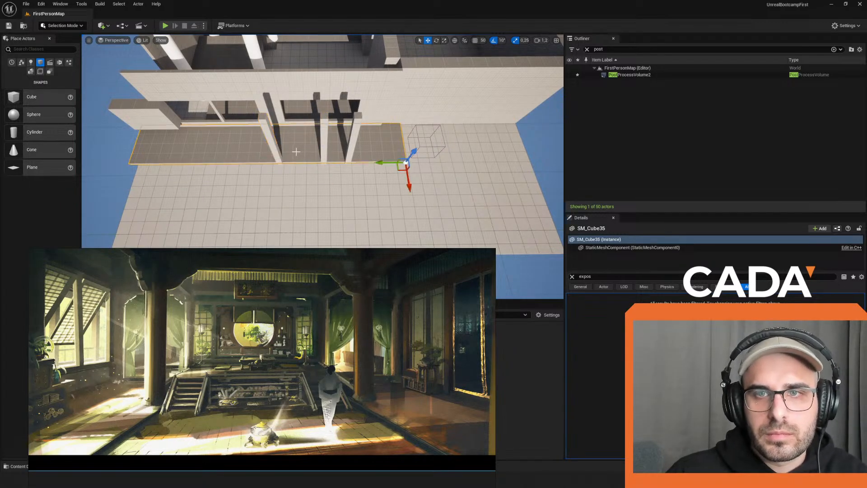
pyautogui.press('Delete')
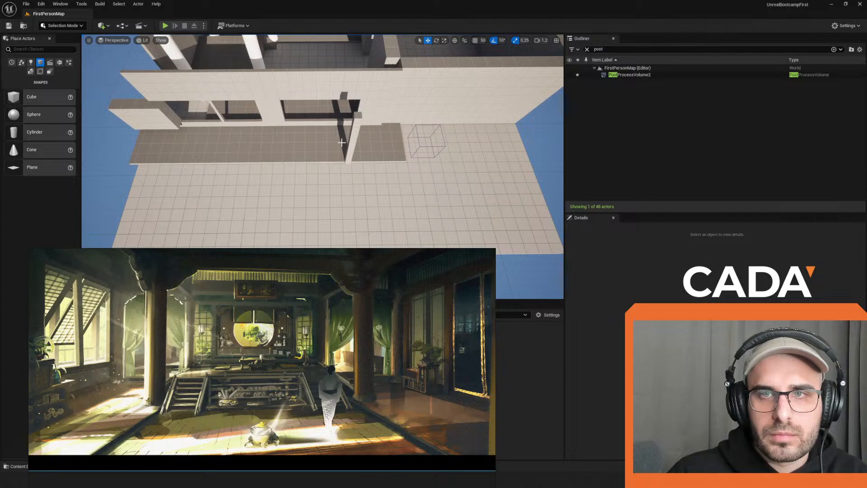
# Step: Set the position grid snap to 100 and duplicate the outer post four times along the terrace edge
pyautogui.click(341, 143)
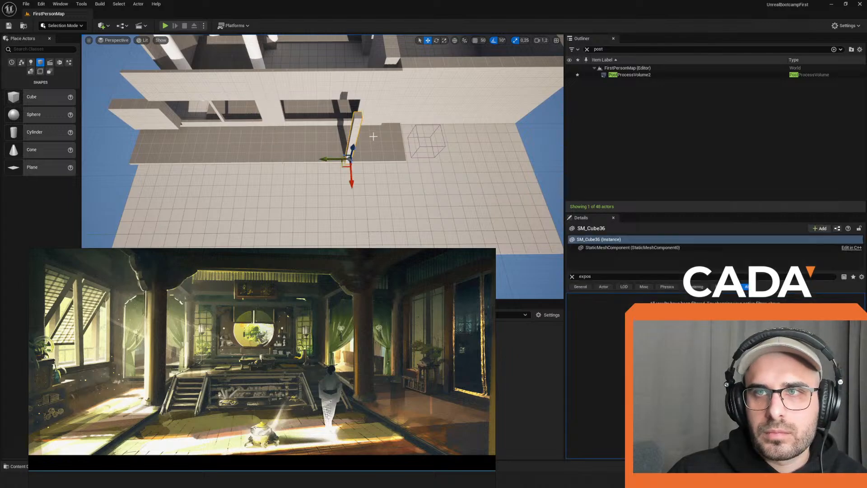
pyautogui.click(483, 42)
pyautogui.click(493, 58)
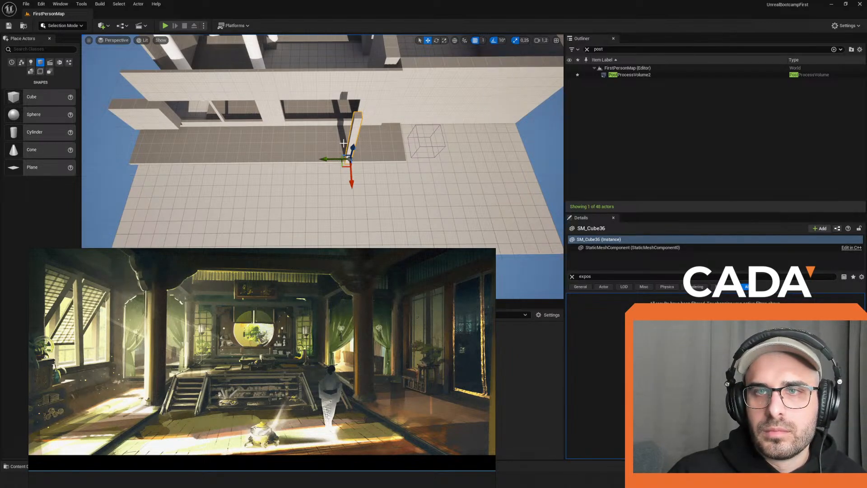
pyautogui.moveTo(275, 165); pyautogui.dragTo(327, 164)
pyautogui.click(481, 41)
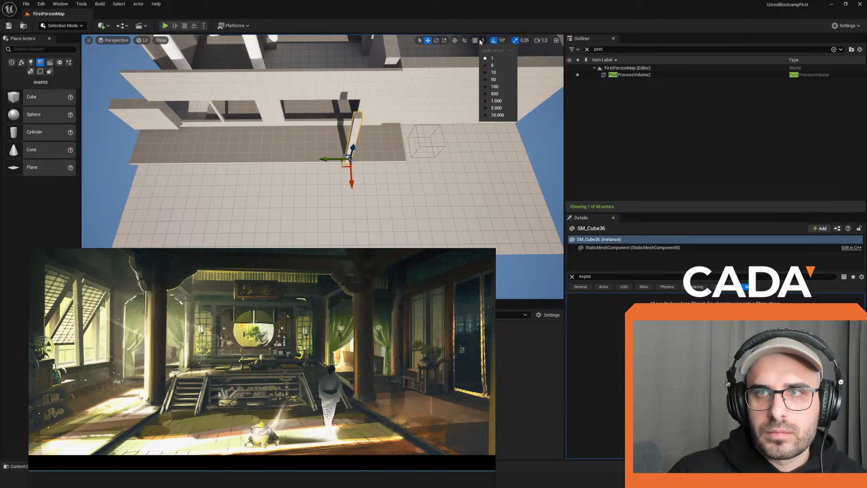
pyautogui.click(495, 86)
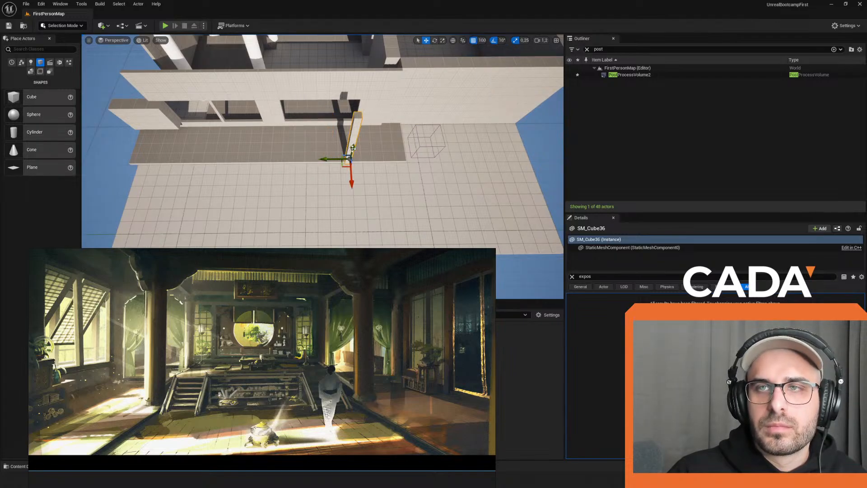
pyautogui.moveTo(301, 163); pyautogui.dragTo(163, 166)
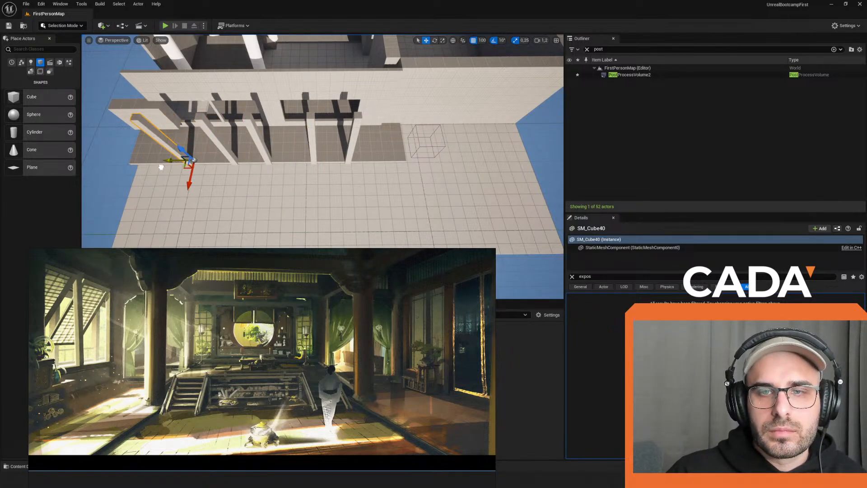
# Step: Play the level and view the row of outer posts through the windows from inside the room
pyautogui.moveTo(280, 153); pyautogui.dragTo(128, 133, button='right')
pyautogui.click(166, 26)
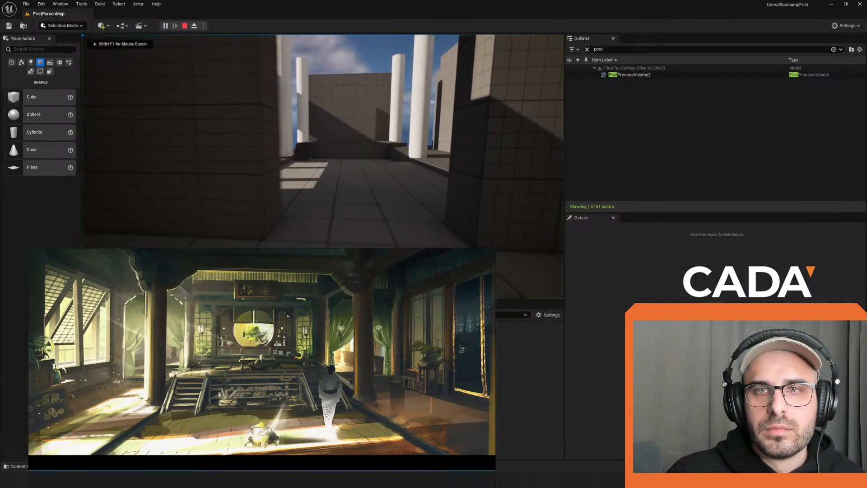
pyautogui.press('s')
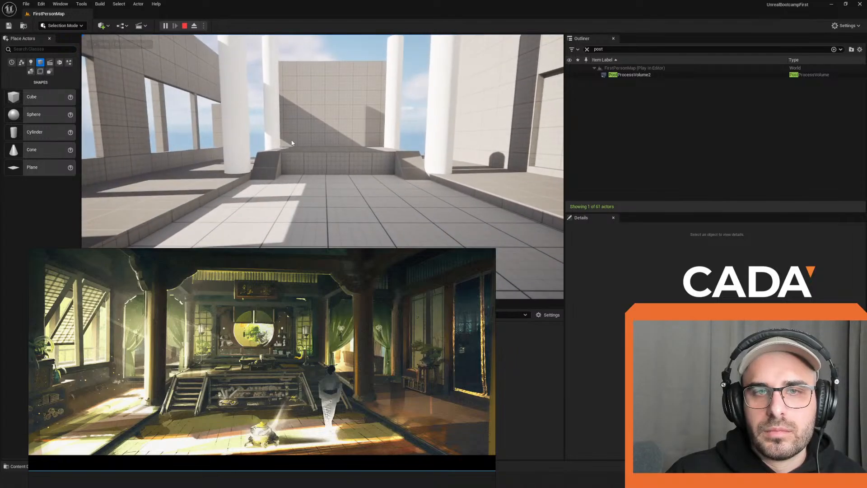
pyautogui.press('Escape')
# Step: Select the five blocks of the window wall and scale them slightly thicker together with scale snapping off
pyautogui.press('s')
pyautogui.moveTo(376, 161)
pyautogui.mouseDown(button='right')
pyautogui.moveTo(361, 161)
pyautogui.moveTo(397, 161)
pyautogui.moveTo(376, 161)
pyautogui.mouseUp(button='right')
pyautogui.keyDown('ctrl'); pyautogui.click(344, 191); pyautogui.keyUp('ctrl')
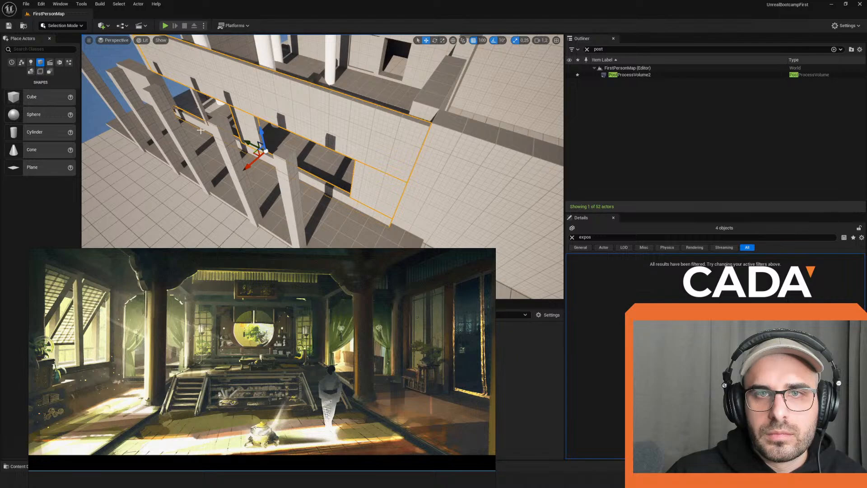
pyautogui.press('a')
pyautogui.moveTo(200, 131); pyautogui.dragTo(257, 135, button='right')
pyautogui.keyDown('ctrl'); pyautogui.click(271, 128); pyautogui.keyUp('ctrl')
pyautogui.press('d')
pyautogui.press('r')
pyautogui.press('w')
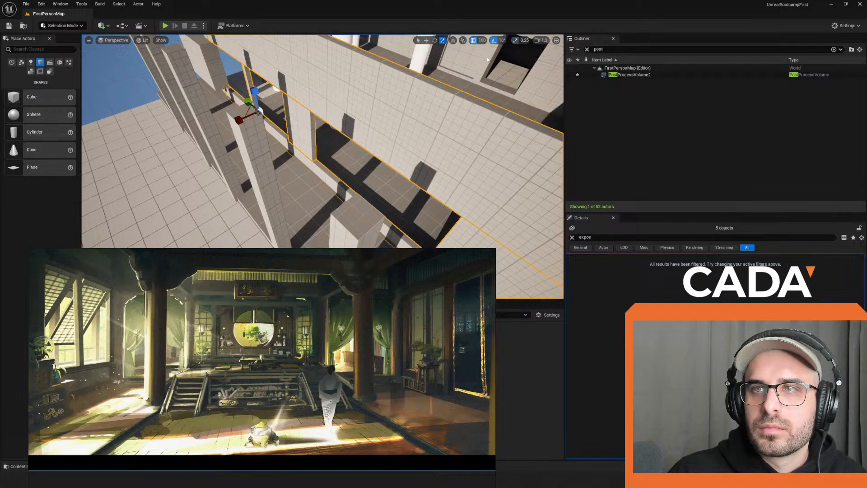
pyautogui.press('d')
pyautogui.moveTo(388, 81); pyautogui.dragTo(357, 88, button='right')
pyautogui.moveTo(246, 91); pyautogui.dragTo(237, 94)
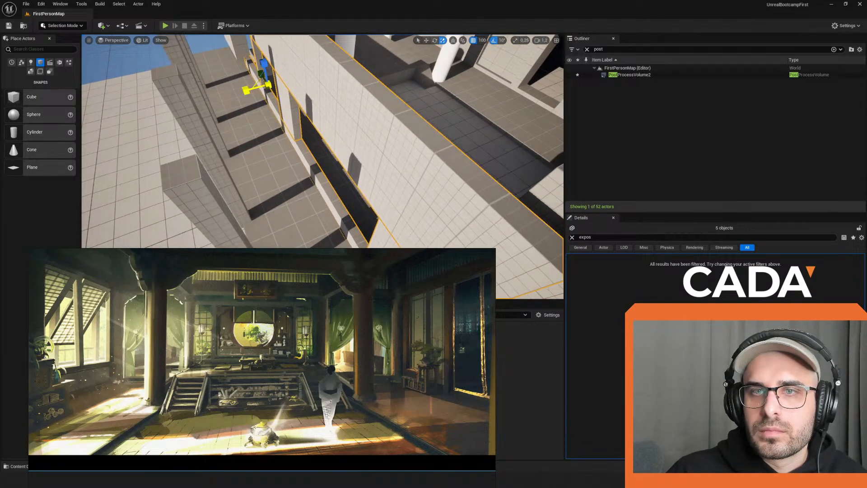
# Step: Play the level to check the thickened window wall and the post shadows falling into the room
pyautogui.click(165, 26)
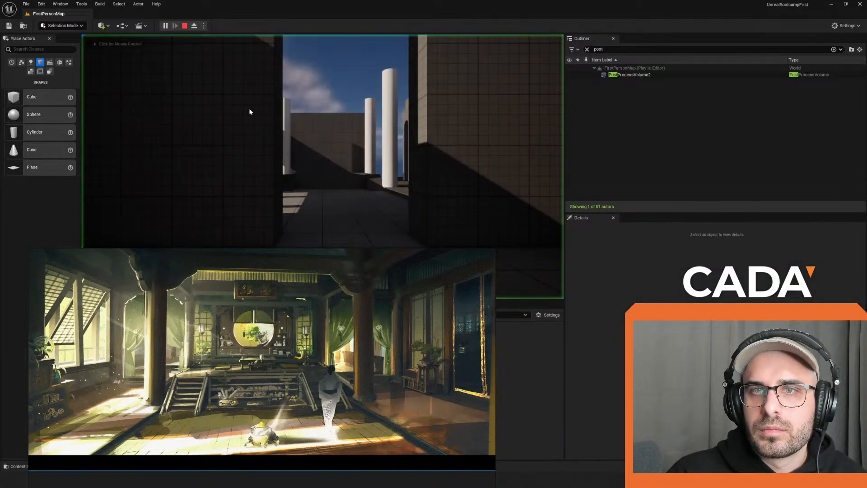
pyautogui.press('w')
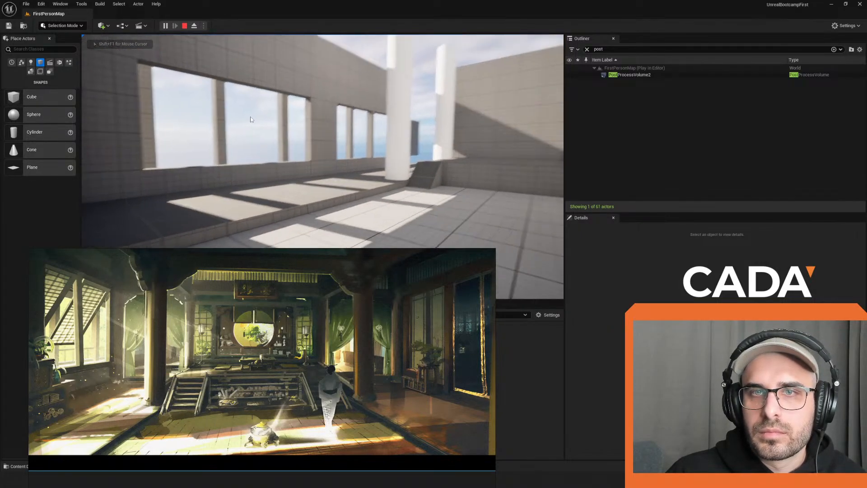
pyautogui.press('Escape')
# Step: Duplicate the header above the windows, extend the copy outward over the posts, and flatten it into a terrace roof
pyautogui.moveTo(323, 149); pyautogui.dragTo(307, 157, button='right')
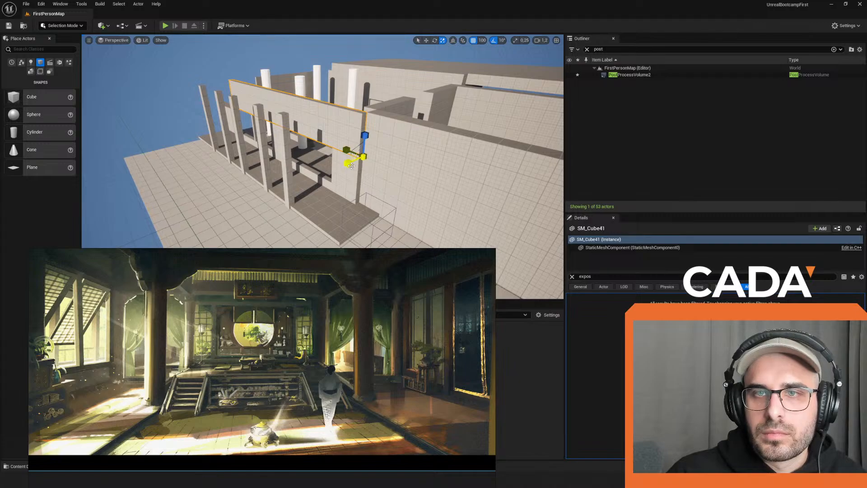
pyautogui.moveTo(348, 163); pyautogui.dragTo(329, 172)
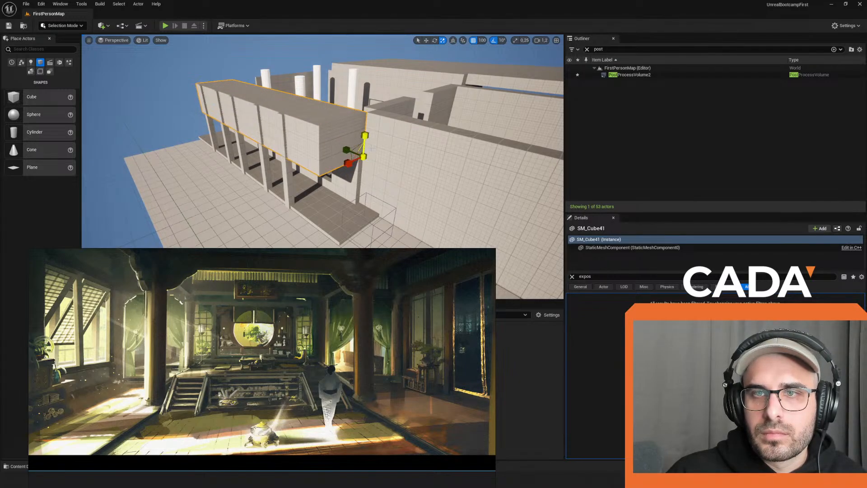
pyautogui.moveTo(366, 144); pyautogui.dragTo(367, 151, button='right')
pyautogui.press('w')
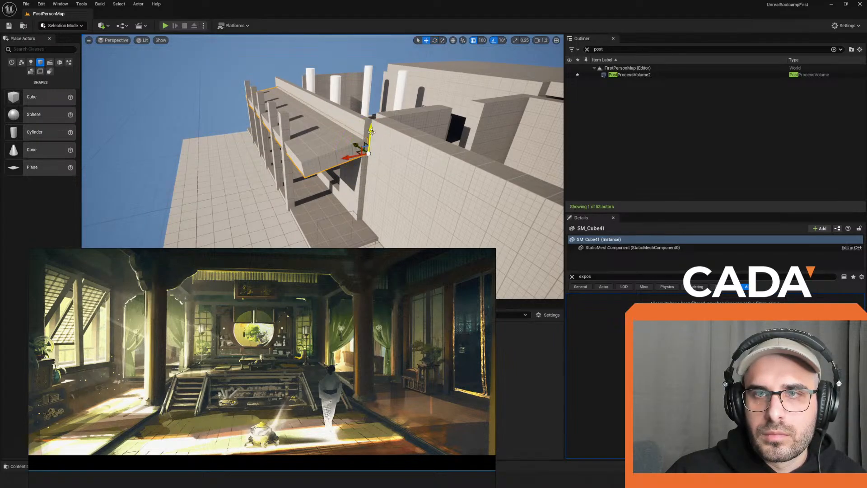
# Step: Inspect the terrace roof and play the level to compare the light through the windows with the painting
pyautogui.moveTo(323, 144); pyautogui.dragTo(383, 170, button='right')
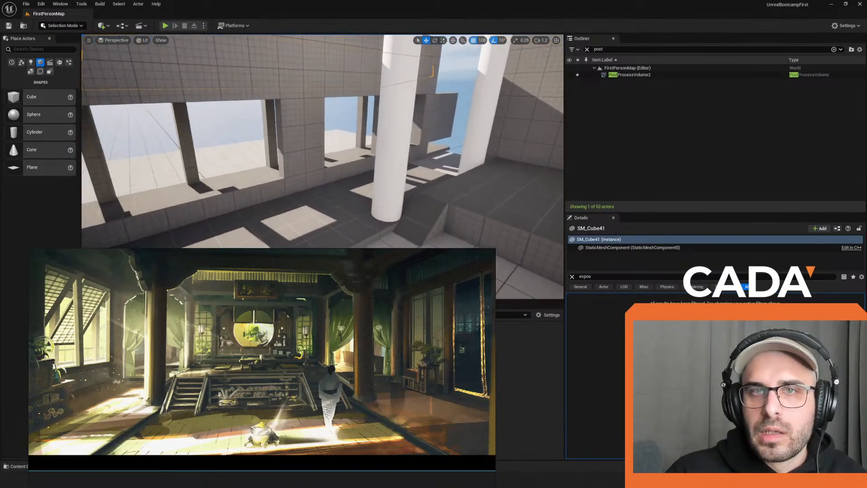
pyautogui.click(165, 26)
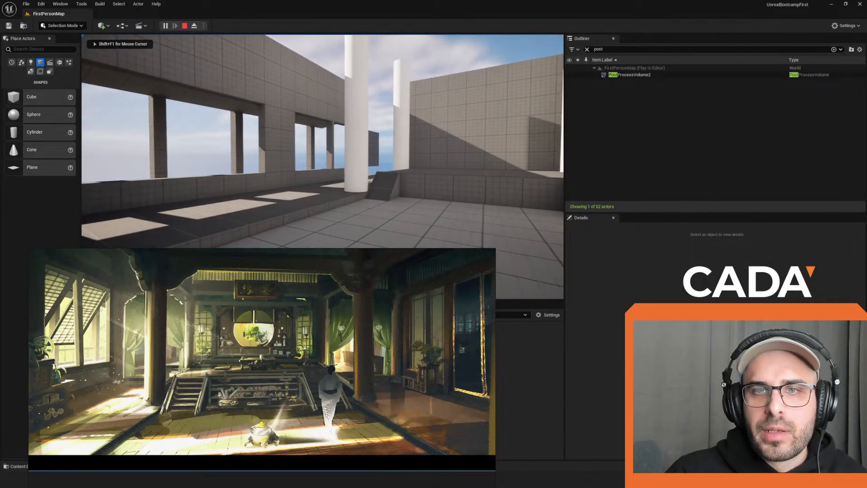
pyautogui.press('Escape')
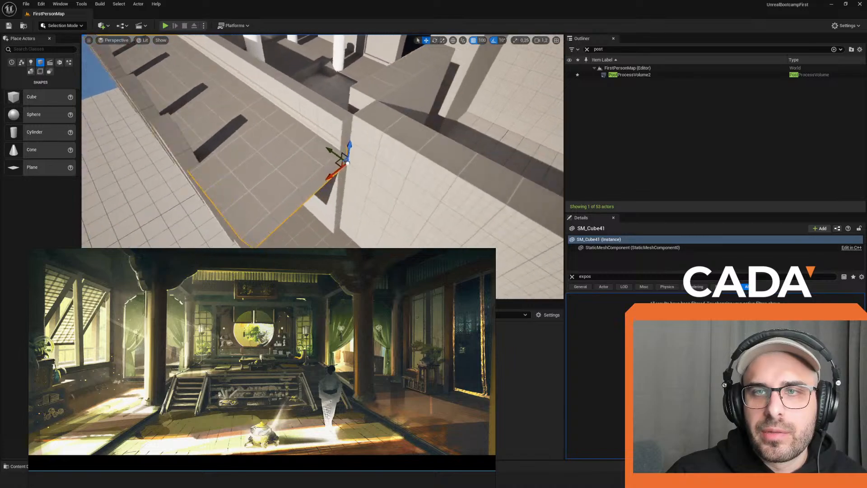
pyautogui.click(165, 26)
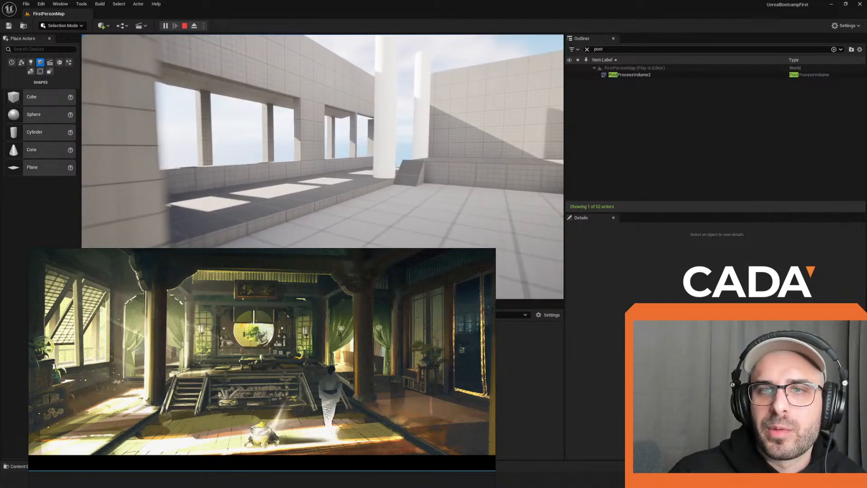
pyautogui.press('Escape')
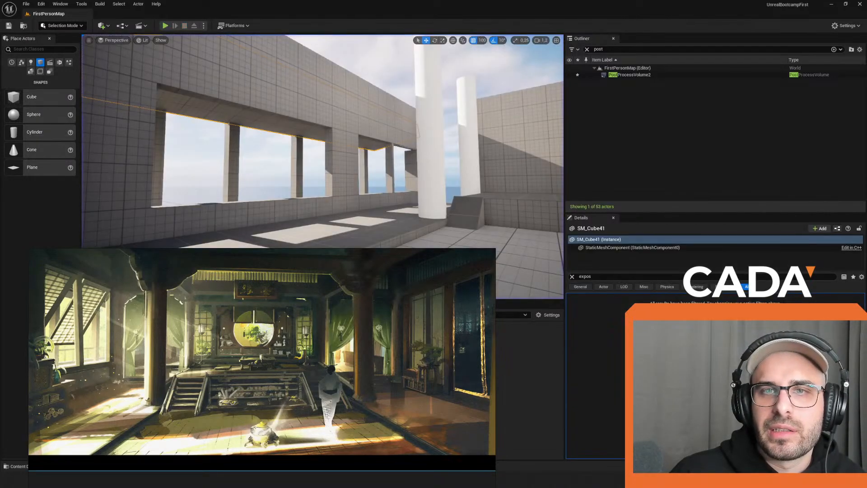
# Step: Repeatedly delete and restore the terrace roof to compare the light in the room with and without it
pyautogui.press('Delete')
pyautogui.moveTo(274, 110); pyautogui.dragTo(275, 120, button='right')
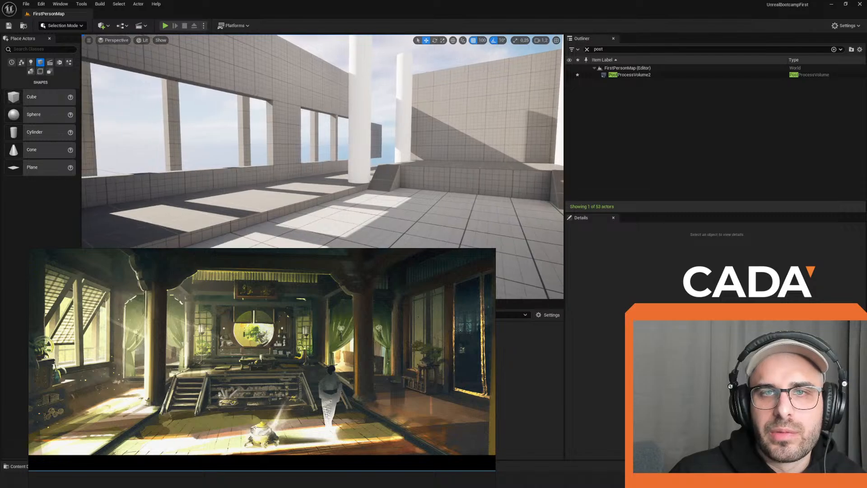
pyautogui.hotkey('ctrl', 'z')
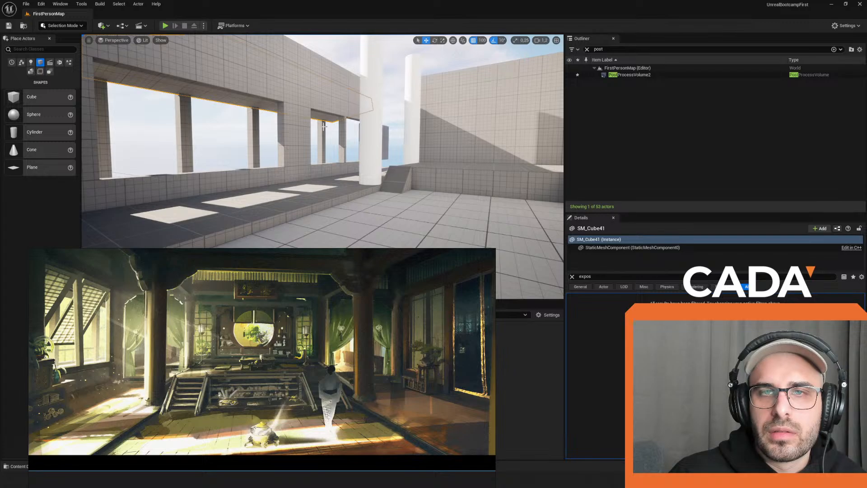
pyautogui.press('Delete')
pyautogui.hotkey('ctrl', 'z')
pyautogui.moveTo(323, 127); pyautogui.dragTo(338, 168, button='right')
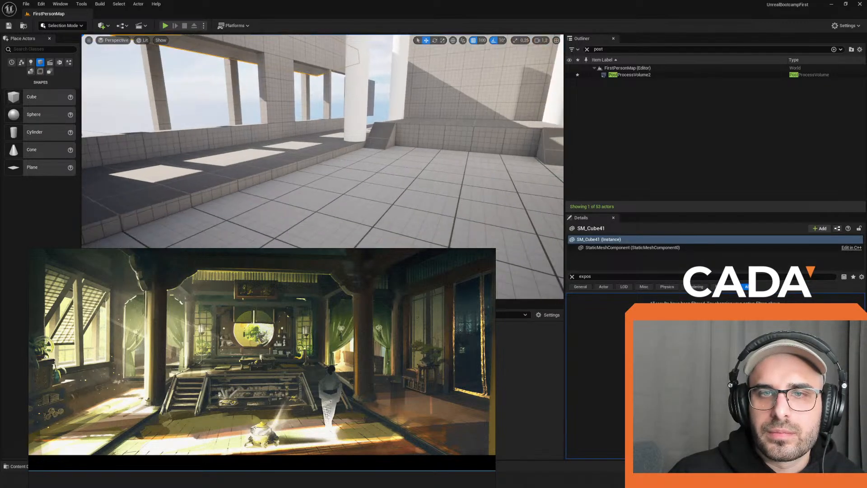
pyautogui.press('Delete')
pyautogui.press('s')
pyautogui.moveTo(323, 136); pyautogui.dragTo(370, 138, button='right')
pyautogui.hotkey('ctrl', 'z')
# Step: Scale the terrace roof slab thinner and raise it slightly along the window wall
pyautogui.press('r')
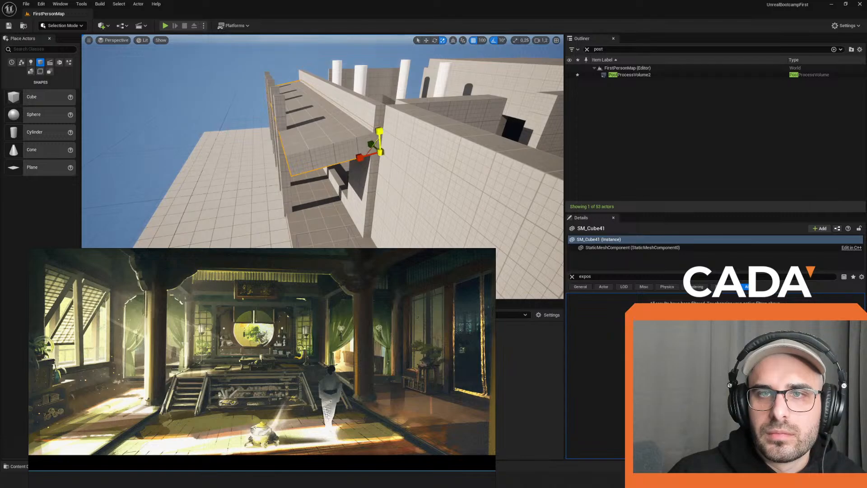
pyautogui.moveTo(380, 131); pyautogui.dragTo(380, 140)
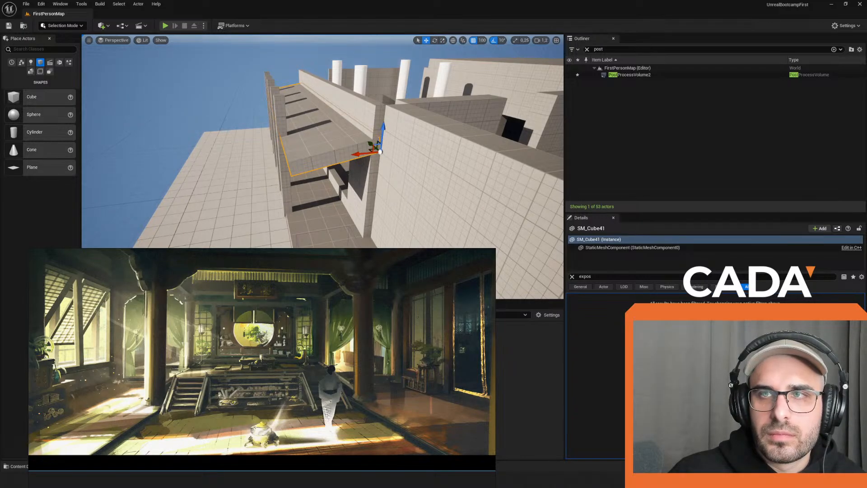
pyautogui.moveTo(382, 127); pyautogui.dragTo(379, 114)
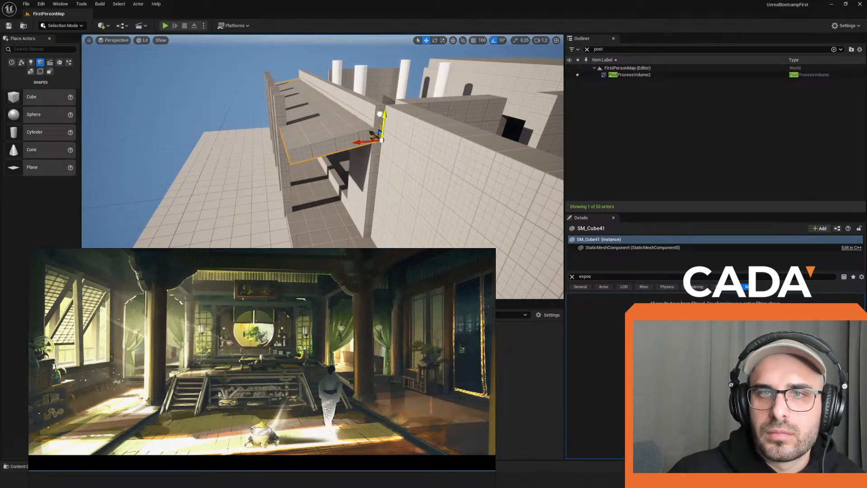
pyautogui.moveTo(379, 114); pyautogui.dragTo(406, 131, button='right')
# Step: Play the level to check the thinner, raised terrace roof through the windows
pyautogui.moveTo(292, 131); pyautogui.dragTo(293, 78, button='right')
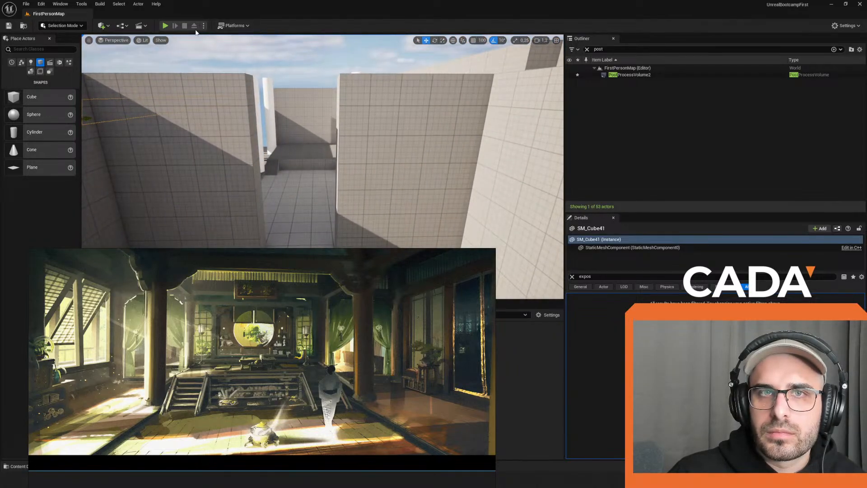
pyautogui.click(166, 26)
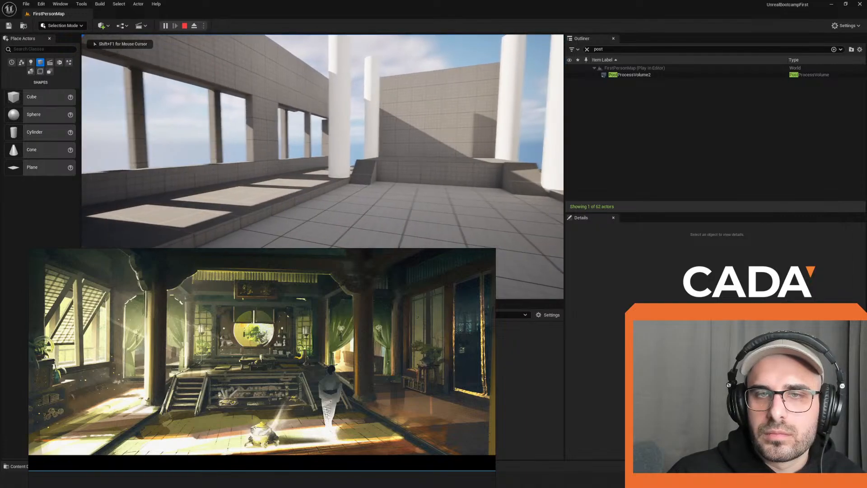
pyautogui.press('Escape')
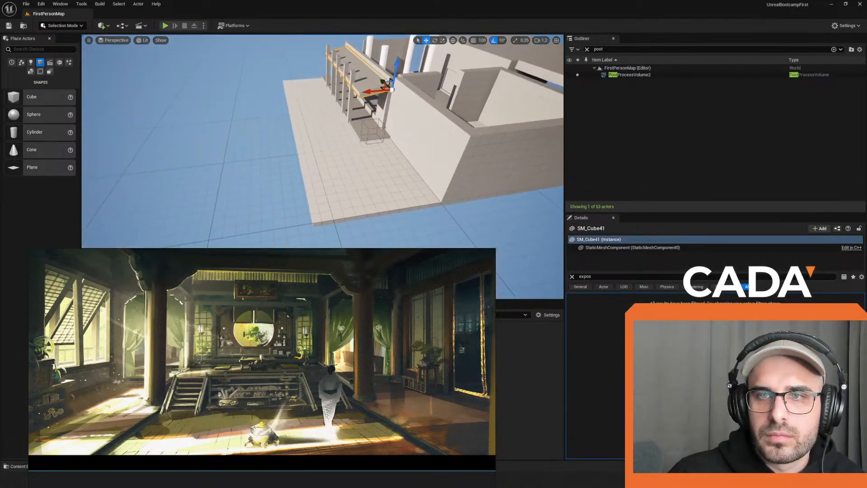
# Step: Duplicate a terrace post, turn the copy horizontal, and stretch it into a railing running along the row of posts
pyautogui.moveTo(343, 158); pyautogui.dragTo(393, 163, button='right')
pyautogui.click(346, 164)
pyautogui.press('r')
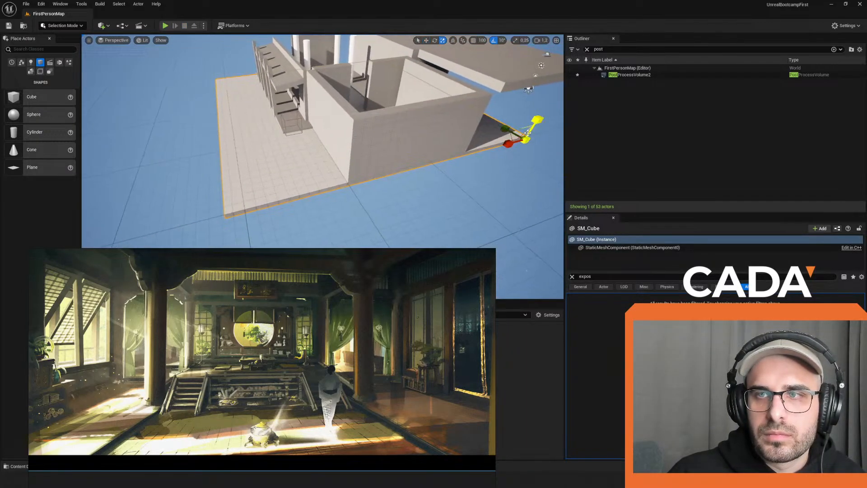
pyautogui.press('w')
pyautogui.moveTo(430, 134); pyautogui.dragTo(295, 147, button='right')
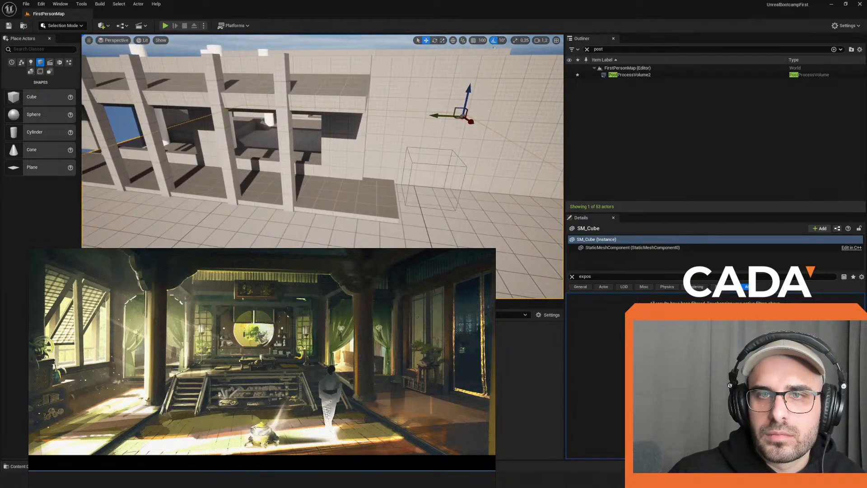
pyautogui.click(295, 147)
pyautogui.moveTo(303, 191); pyautogui.dragTo(298, 168)
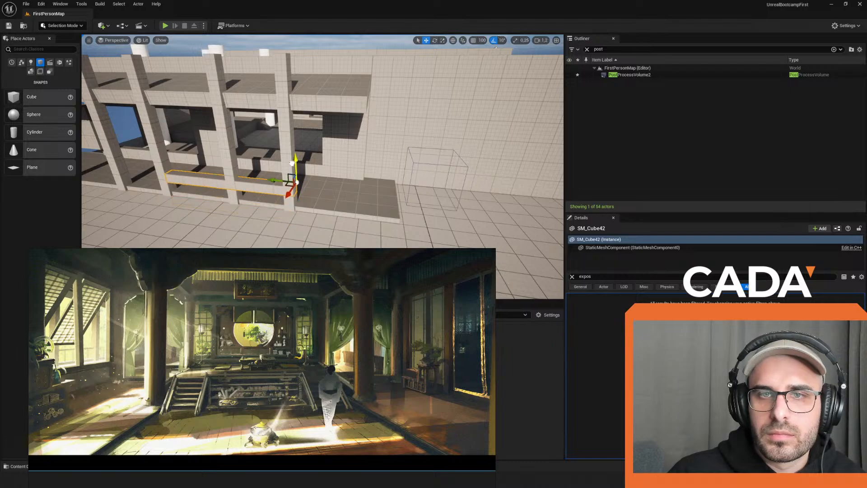
pyautogui.press('r')
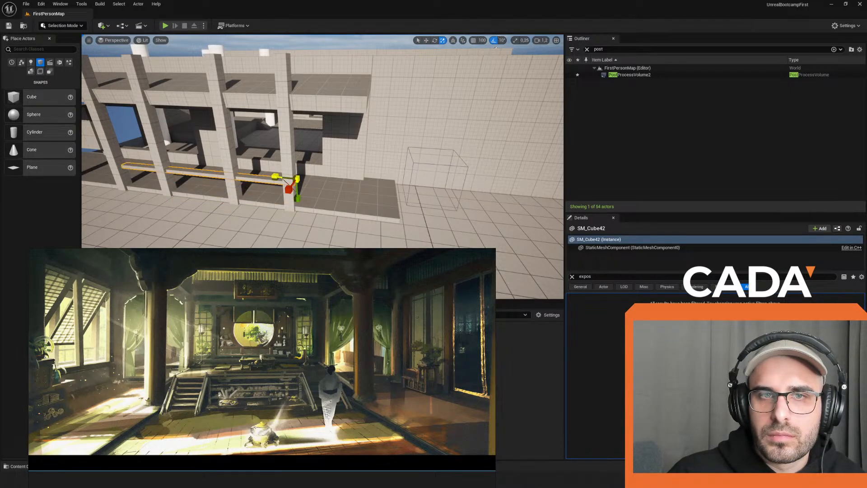
pyautogui.moveTo(276, 176); pyautogui.dragTo(264, 175)
pyautogui.moveTo(292, 179)
pyautogui.mouseDown(button='right')
pyautogui.moveTo(244, 180)
pyautogui.moveTo(292, 180)
pyautogui.mouseUp(button='right')
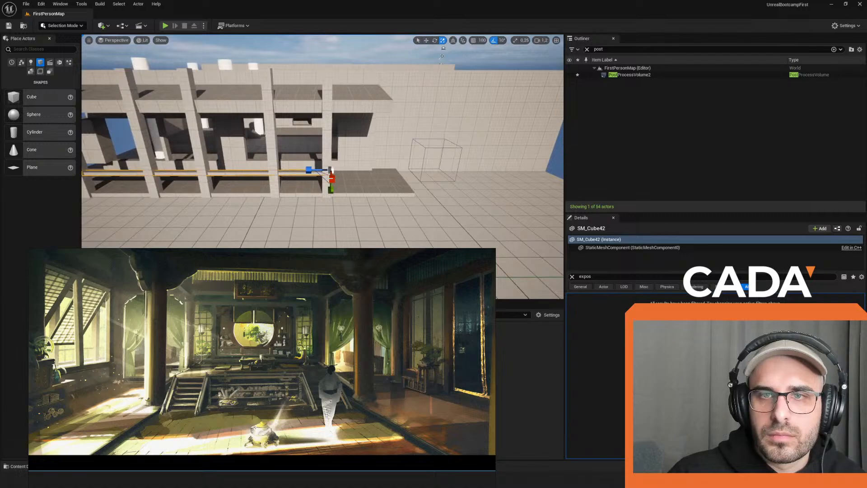
pyautogui.press('d')
pyautogui.moveTo(347, 178); pyautogui.dragTo(295, 178, button='right')
# Step: Play the level to check how the terrace railing looks through the windows from inside the room
pyautogui.click(362, 56)
pyautogui.press('w')
pyautogui.moveTo(363, 56); pyautogui.dragTo(329, 70, button='right')
pyautogui.click(166, 24)
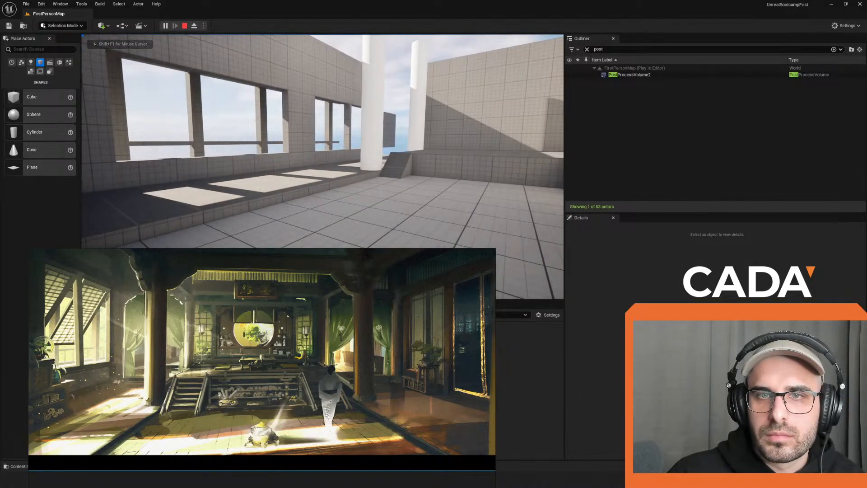
pyautogui.press('Escape')
# Step: Play the level again and walk through the room, terrace and side area to judge the window sill and railing
pyautogui.click(268, 175)
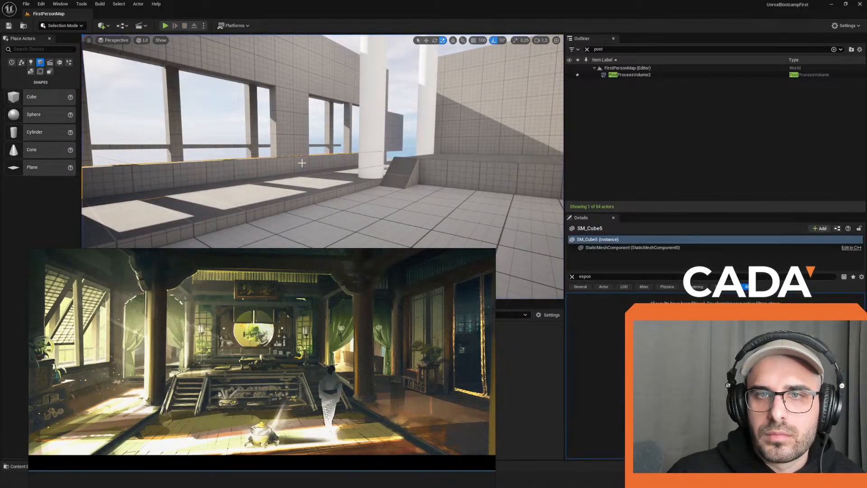
pyautogui.press('f')
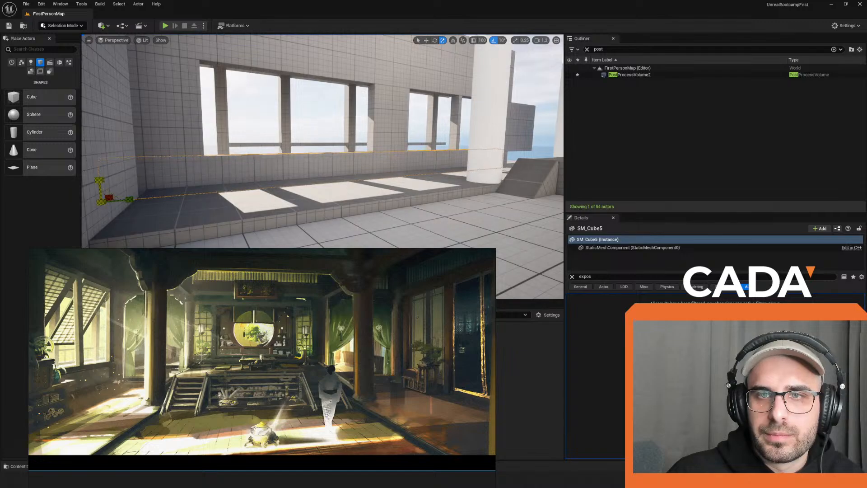
pyautogui.click(165, 25)
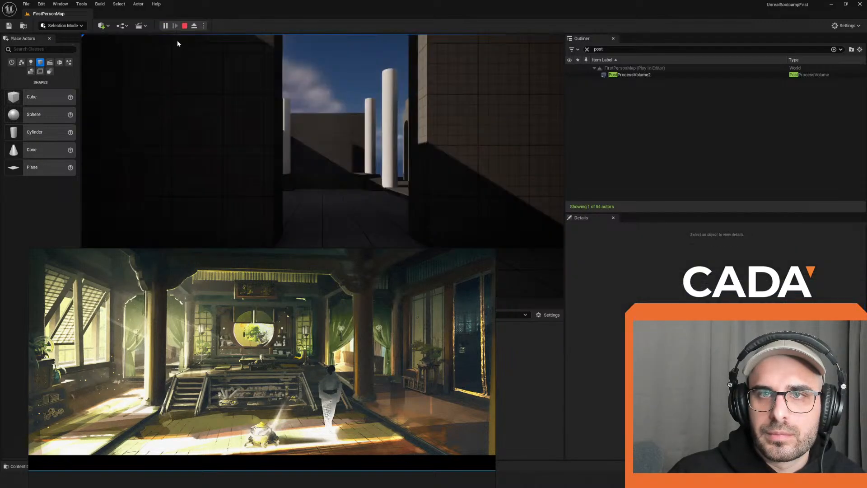
pyautogui.press('w')
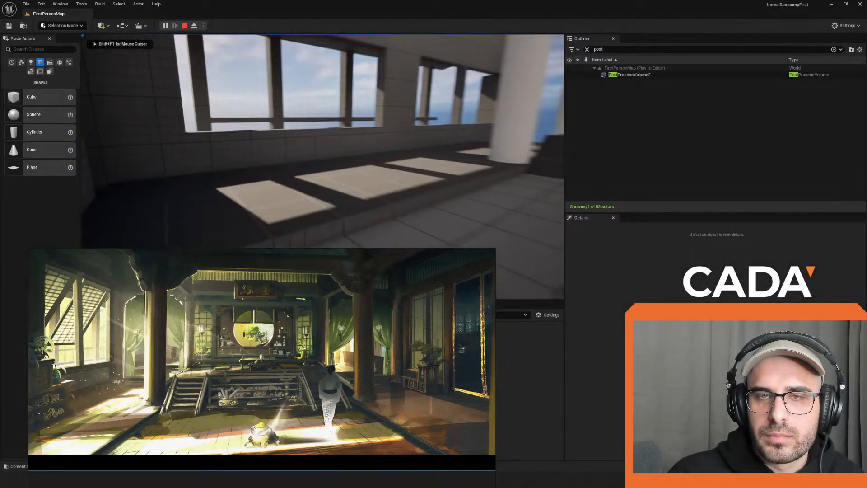
pyautogui.press('w')
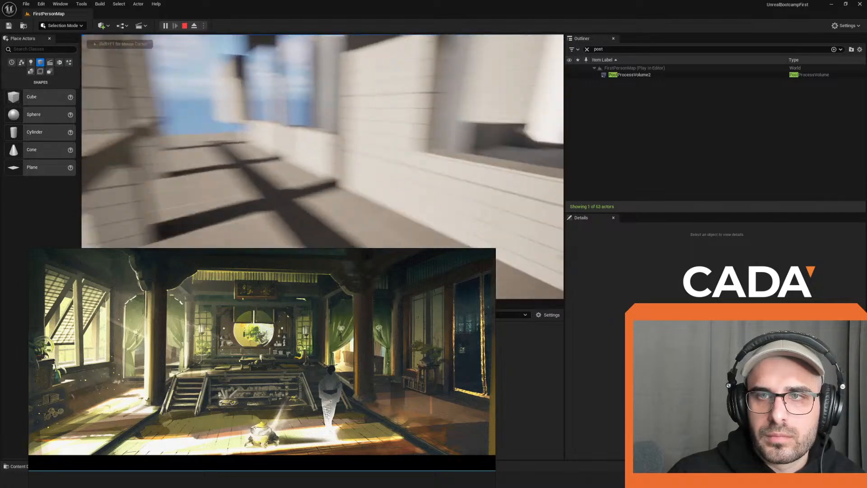
pyautogui.press('w')
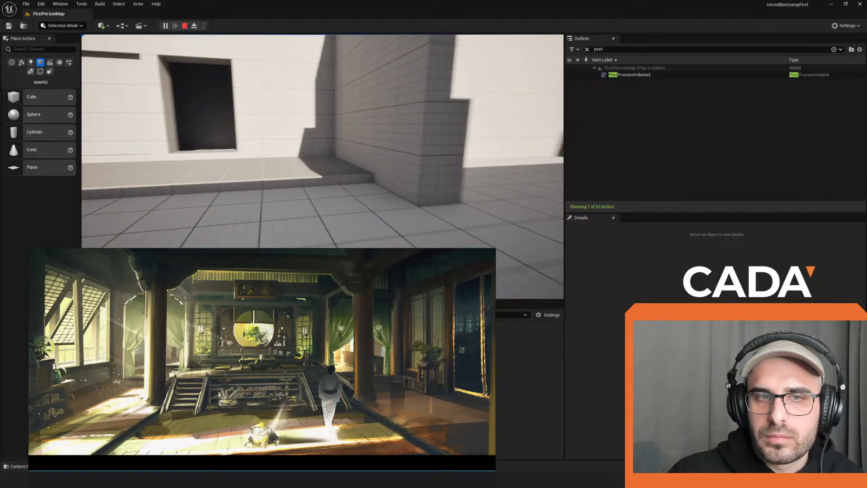
pyautogui.press('s')
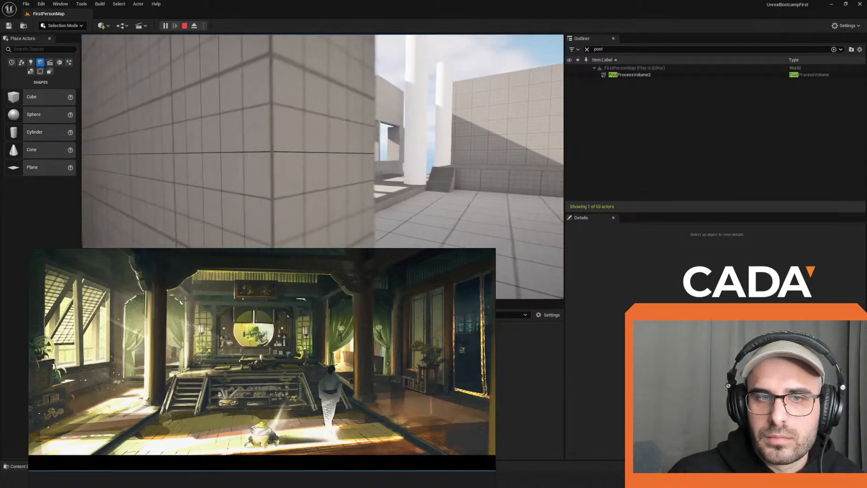
pyautogui.press('d')
pyautogui.hotkey('shift', 'F1')
pyautogui.press('Escape')
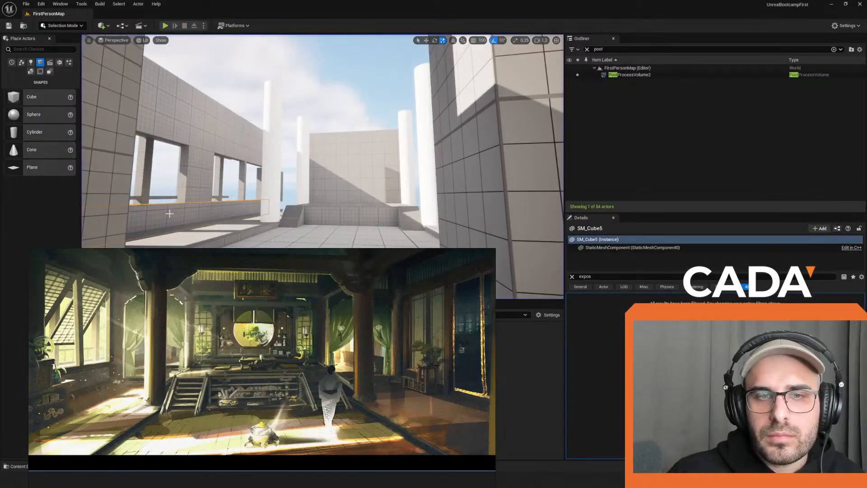
# Step: Raise the header block above the windows to make the window openings taller, as in the painting
pyautogui.press('w')
pyautogui.moveTo(322, 149); pyautogui.dragTo(330, 181, button='right')
pyautogui.press('s')
pyautogui.press('w')
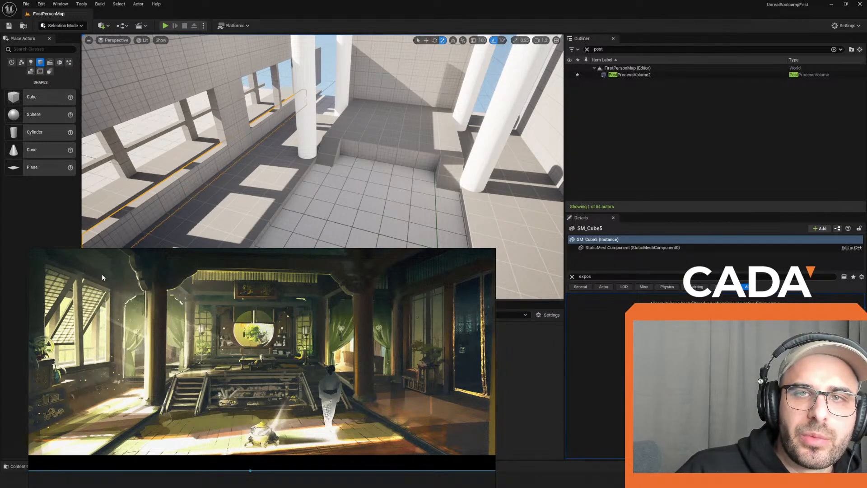
pyautogui.moveTo(362, 110); pyautogui.dragTo(316, 93, button='right')
pyautogui.moveTo(234, 164); pyautogui.dragTo(233, 164, button='right')
pyautogui.click(170, 136)
pyautogui.moveTo(169, 136); pyautogui.dragTo(169, 134, button='right')
pyautogui.click(276, 77)
pyautogui.moveTo(275, 77); pyautogui.dragTo(253, 61, button='right')
pyautogui.moveTo(202, 125); pyautogui.dragTo(202, 125, button='right')
pyautogui.press('w')
pyautogui.moveTo(135, 119); pyautogui.dragTo(125, 74)
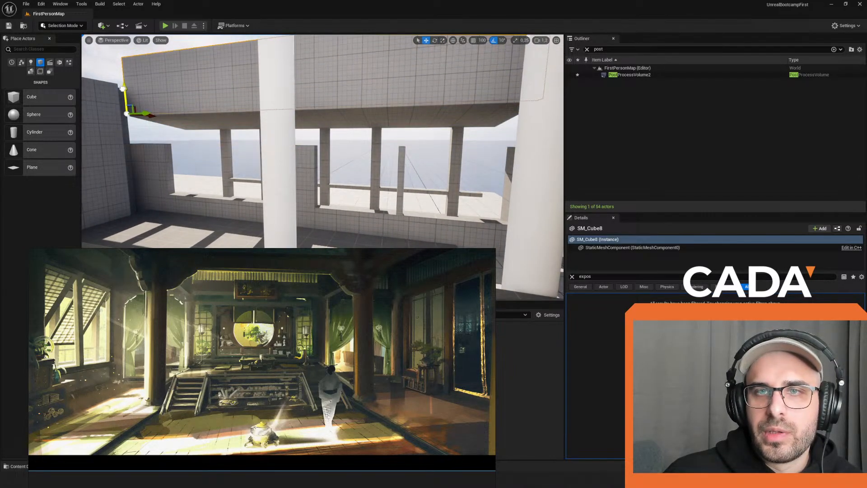
# Step: Stretch the window piers and the mullion up to the raised header, and play the level to check the taller windows
pyautogui.click(315, 163)
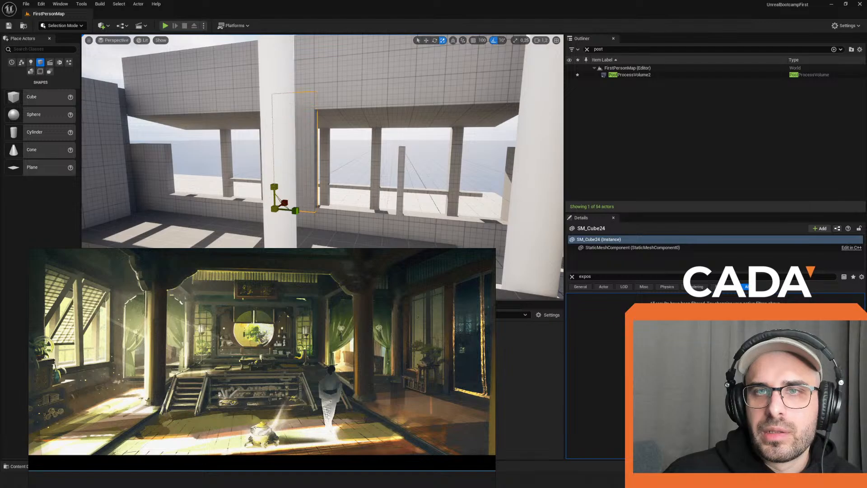
pyautogui.moveTo(316, 163); pyautogui.dragTo(375, 158, button='right')
pyautogui.click(374, 147)
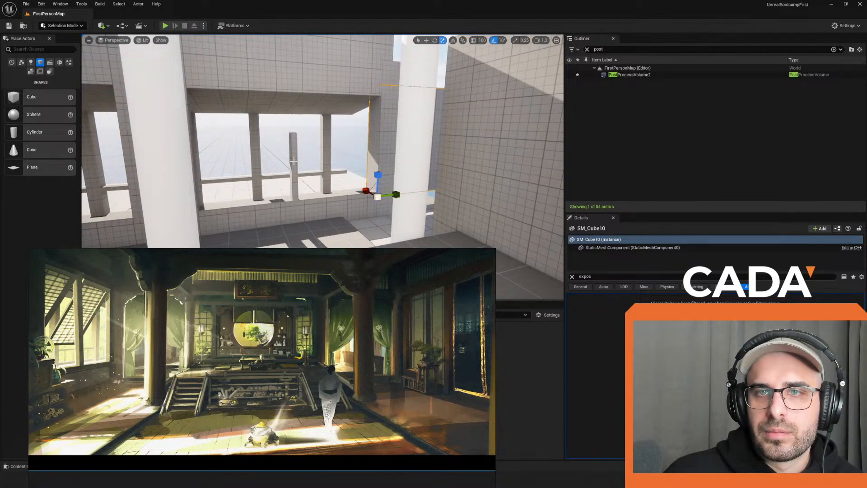
pyautogui.click(294, 159)
pyautogui.moveTo(295, 159); pyautogui.dragTo(242, 183, button='right')
pyautogui.click(166, 26)
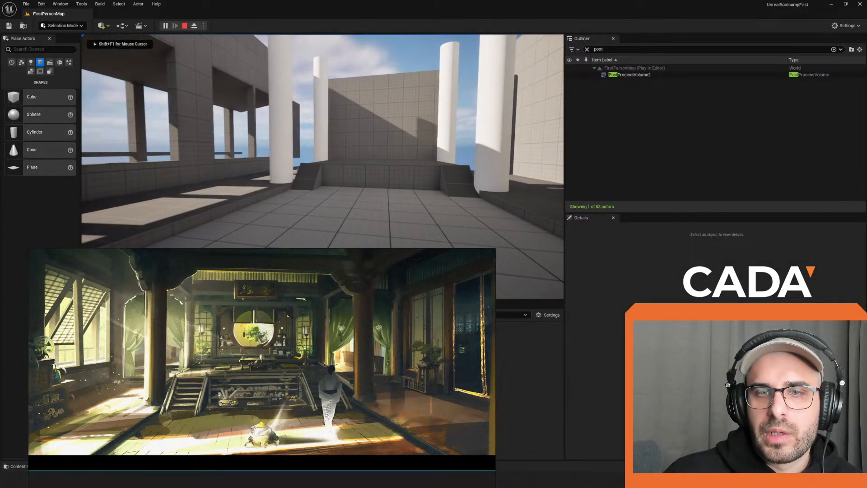
pyautogui.press('Escape')
# Step: Adjust the widths of the wall piers at the ends of the window wall to reshape the two openings
pyautogui.moveTo(260, 137); pyautogui.dragTo(194, 135, button='right')
pyautogui.click(260, 137)
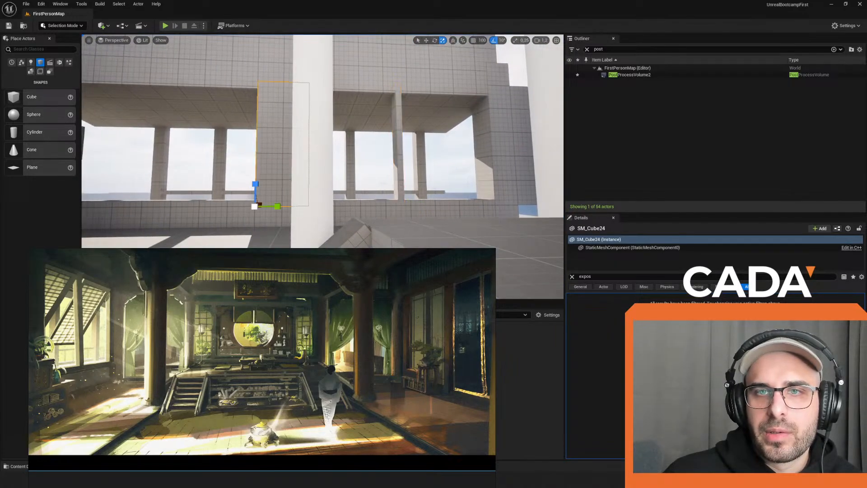
pyautogui.press('f')
pyautogui.moveTo(307, 185); pyautogui.dragTo(362, 180, button='right')
pyautogui.click(455, 182)
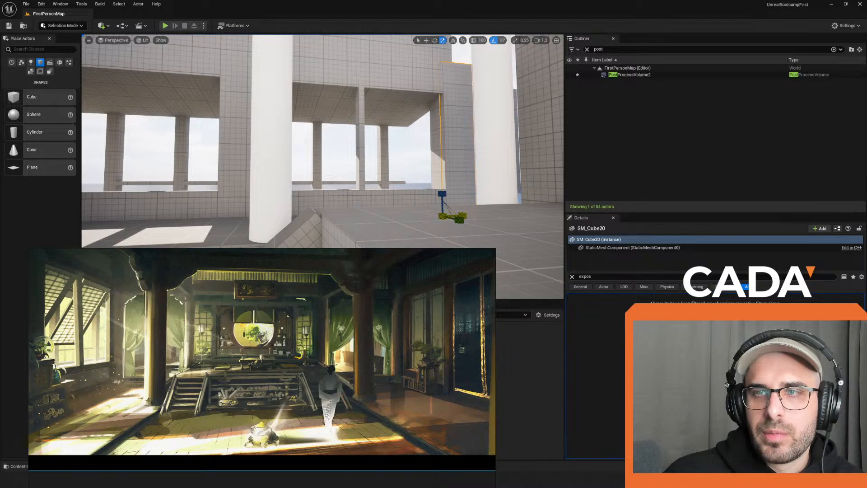
pyautogui.moveTo(457, 216); pyautogui.dragTo(434, 228, button='right')
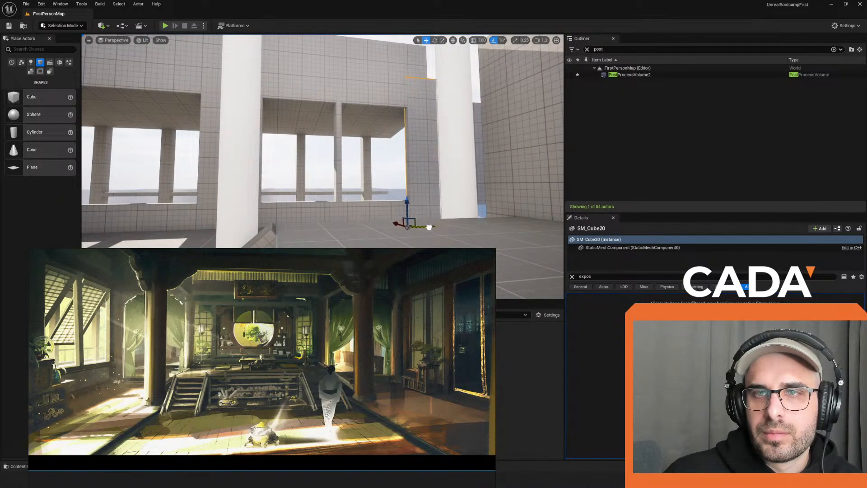
pyautogui.moveTo(266, 188); pyautogui.dragTo(194, 206, button='right')
pyautogui.moveTo(153, 195); pyautogui.dragTo(167, 195)
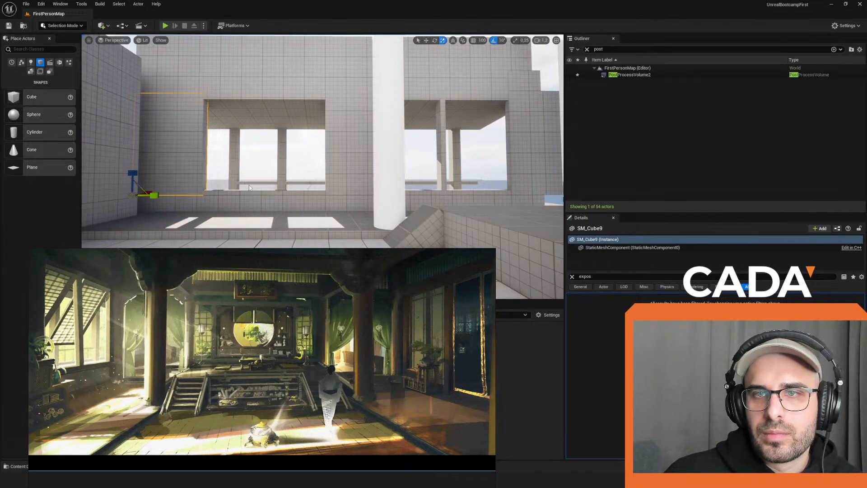
# Step: Duplicate the window mullion along the wall into the other window opening to divide it as well
pyautogui.moveTo(414, 160); pyautogui.dragTo(447, 160, button='right')
pyautogui.click(414, 160)
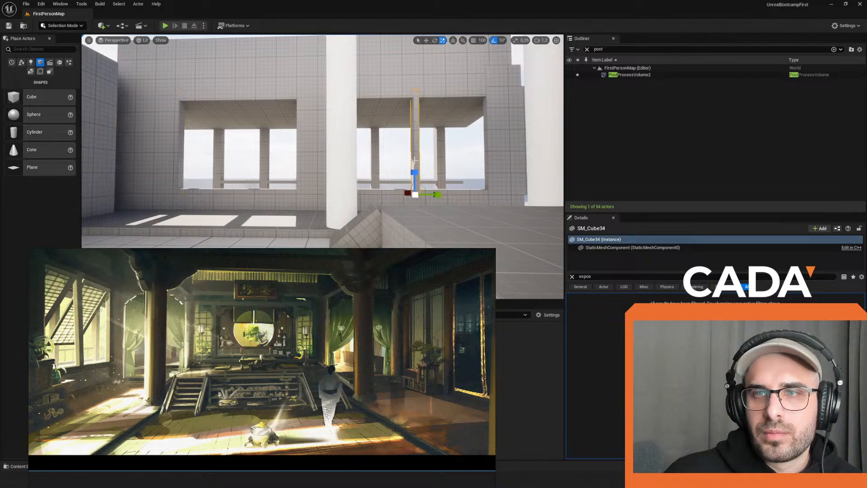
pyautogui.press('w')
pyautogui.moveTo(436, 193); pyautogui.dragTo(256, 193)
# Step: Select the terrace posts, railing and roof together and shift the group relative to the window wall
pyautogui.moveTo(255, 193); pyautogui.dragTo(298, 162, button='right')
pyautogui.press('s')
pyautogui.press('s')
pyautogui.press('w')
pyautogui.press('s')
pyautogui.keyDown('ctrl'); pyautogui.click(320, 183); pyautogui.keyUp('ctrl')
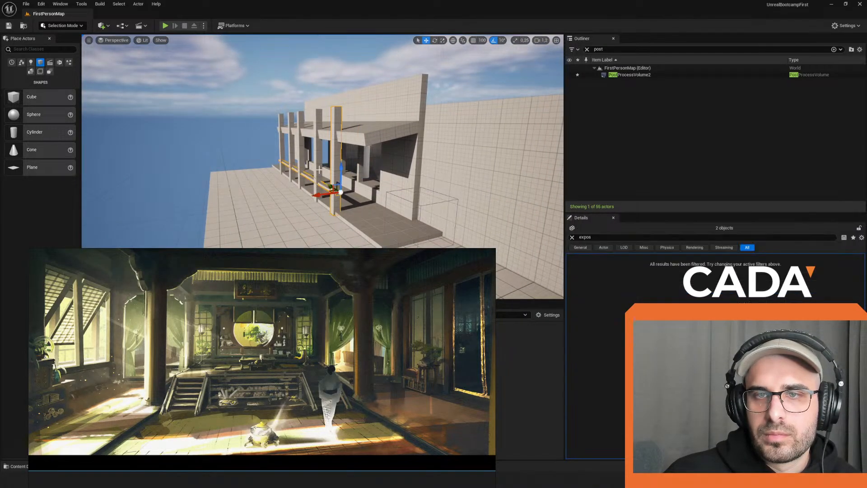
pyautogui.keyDown('ctrl'); pyautogui.click(278, 143); pyautogui.keyUp('ctrl')
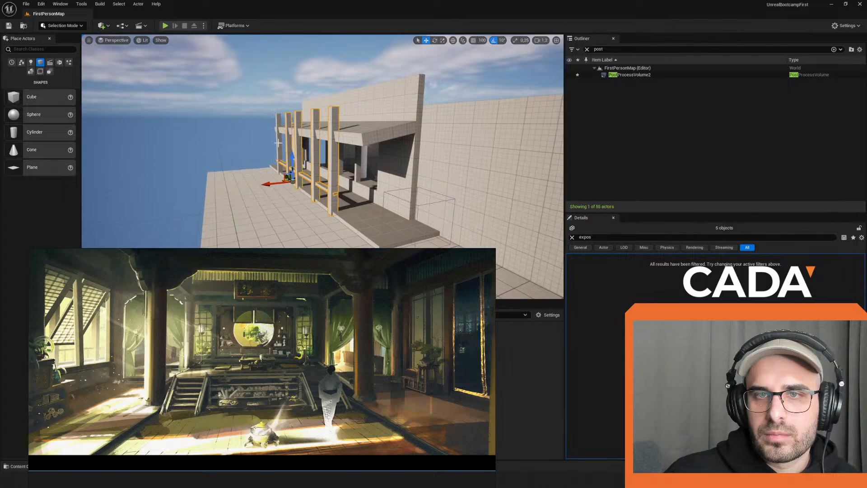
pyautogui.moveTo(391, 140); pyautogui.dragTo(371, 137, button='right')
pyautogui.press('d')
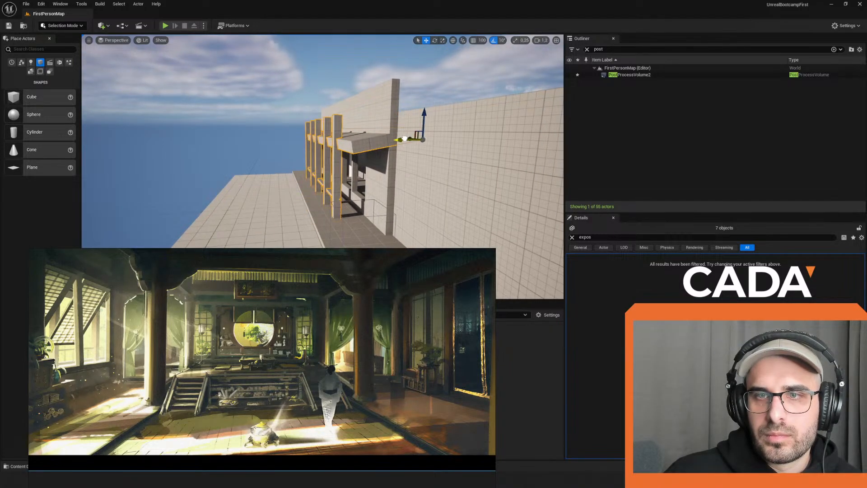
pyautogui.press('d')
pyautogui.moveTo(406, 138); pyautogui.dragTo(285, 109, button='right')
pyautogui.press('w')
# Step: Play the level and walk into the hall to check the terrace through the windows
pyautogui.click(166, 25)
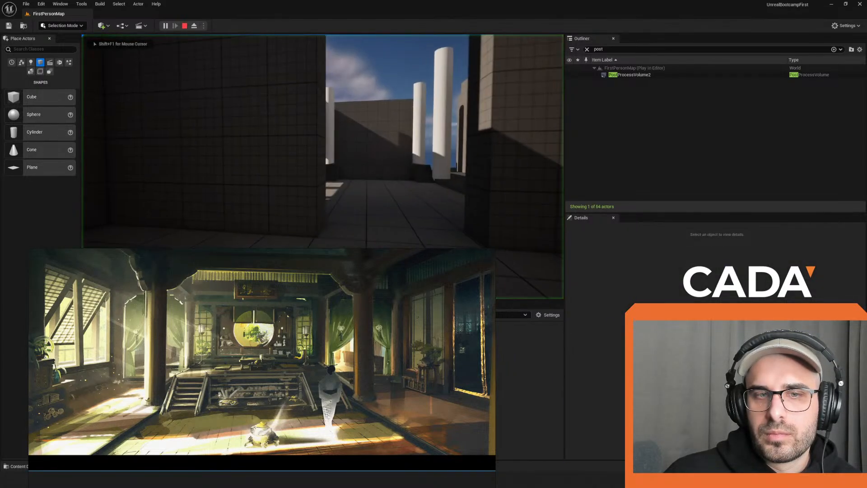
pyautogui.press('w')
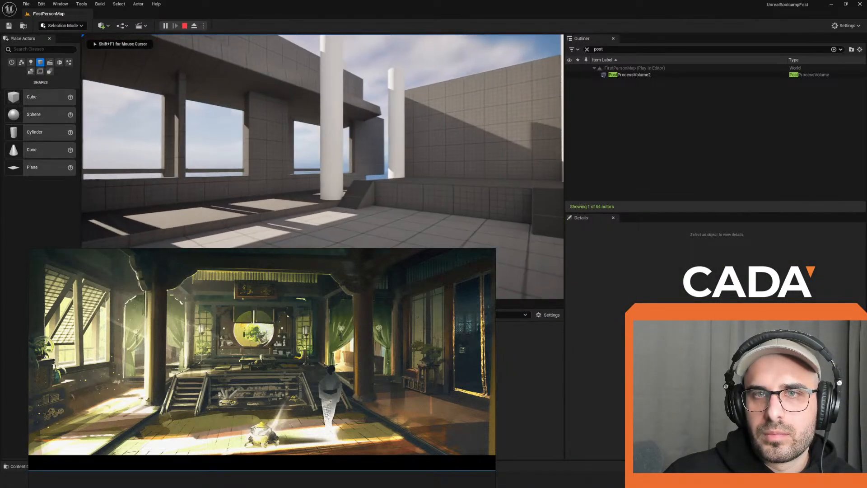
pyautogui.press('Escape')
# Step: Adjust the depth of the terrace roof slab, and play the level to check the sunlight falling through the windows
pyautogui.click(243, 103)
pyautogui.press('s')
pyautogui.moveTo(244, 104); pyautogui.dragTo(348, 142, button='right')
pyautogui.press('d')
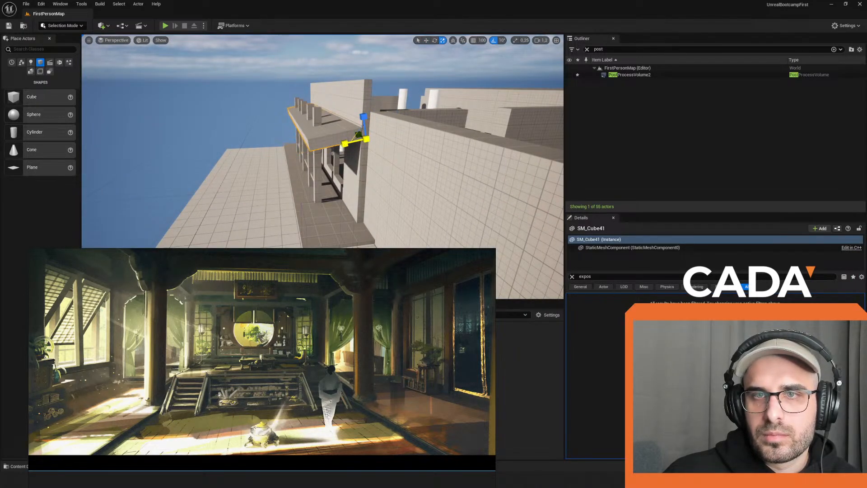
pyautogui.press('w')
pyautogui.moveTo(357, 141); pyautogui.dragTo(434, 140, button='right')
pyautogui.click(165, 26)
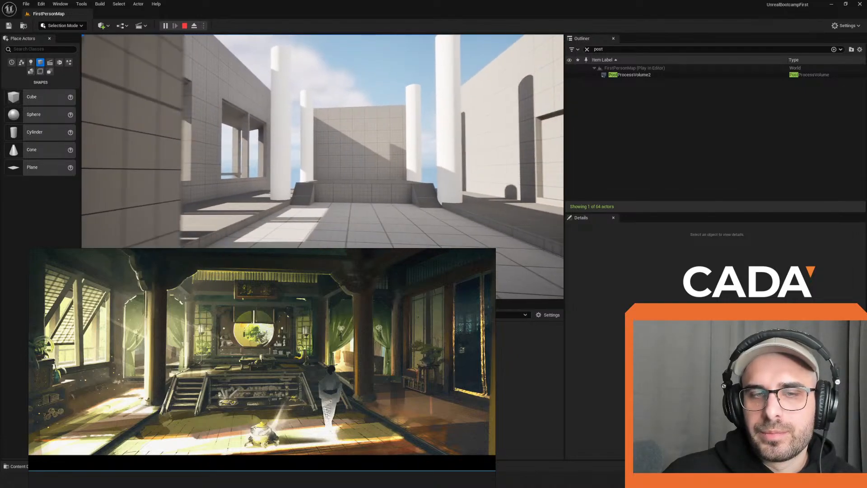
pyautogui.press('Escape')
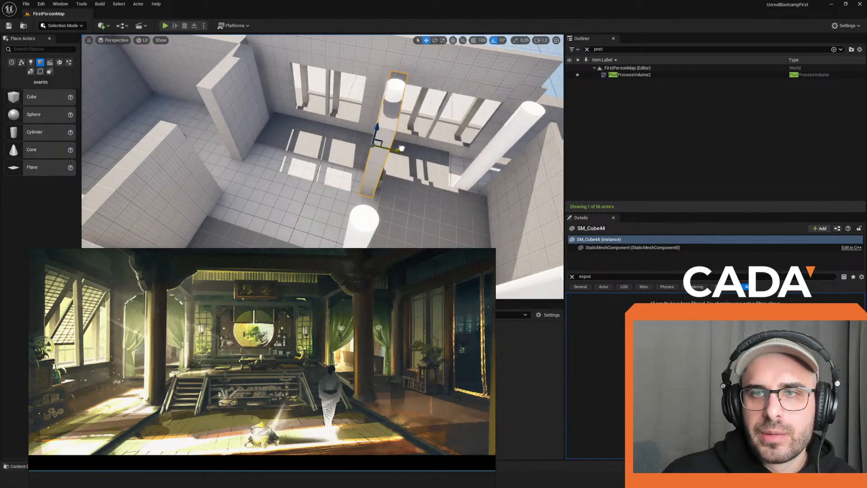
# Step: Thin the new block beside the window wall and raise it to the top of the front column as a ceiling beam
pyautogui.moveTo(369, 134); pyautogui.dragTo(465, 138, button='right')
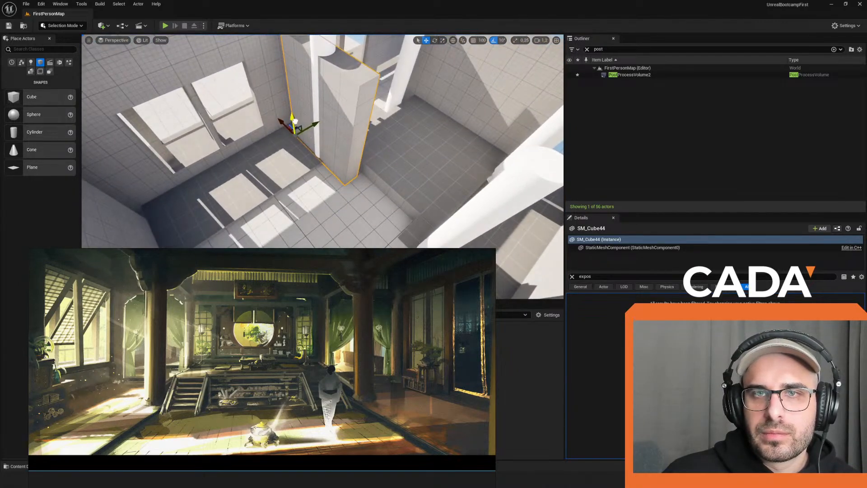
pyautogui.moveTo(298, 47); pyautogui.dragTo(302, 6, button='right')
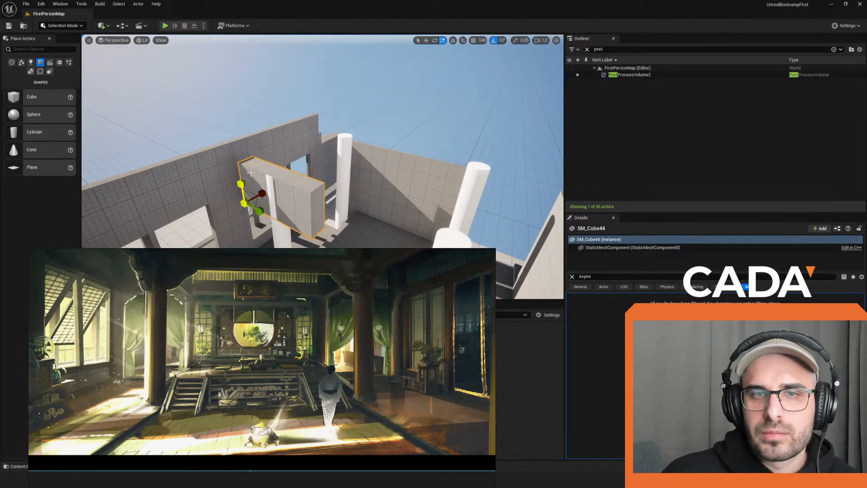
pyautogui.moveTo(250, 173); pyautogui.dragTo(312, 123, button='right')
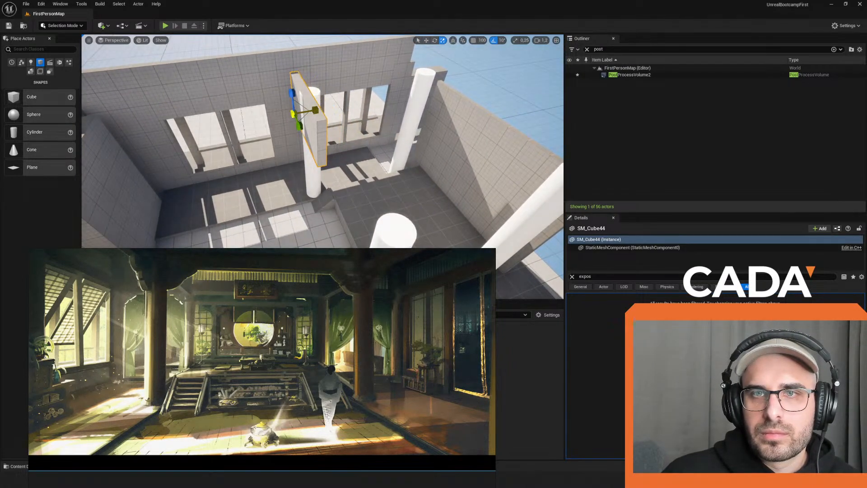
pyautogui.press('w')
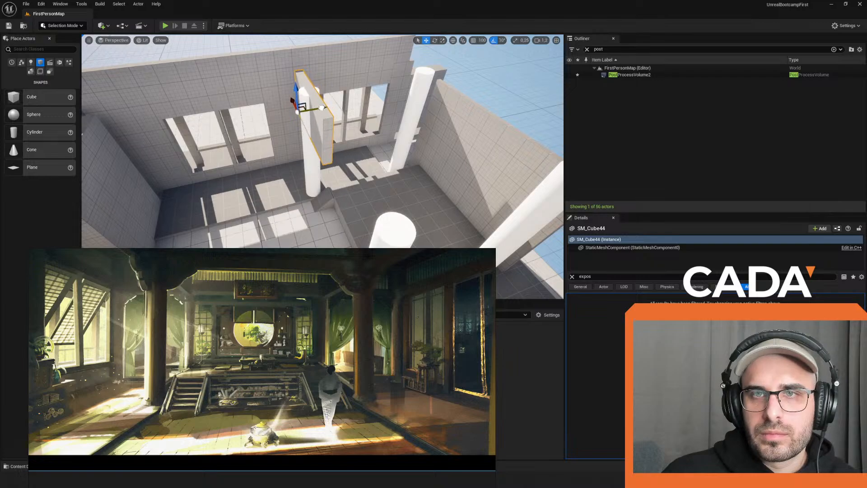
pyautogui.moveTo(321, 108); pyautogui.dragTo(410, 111, button='right')
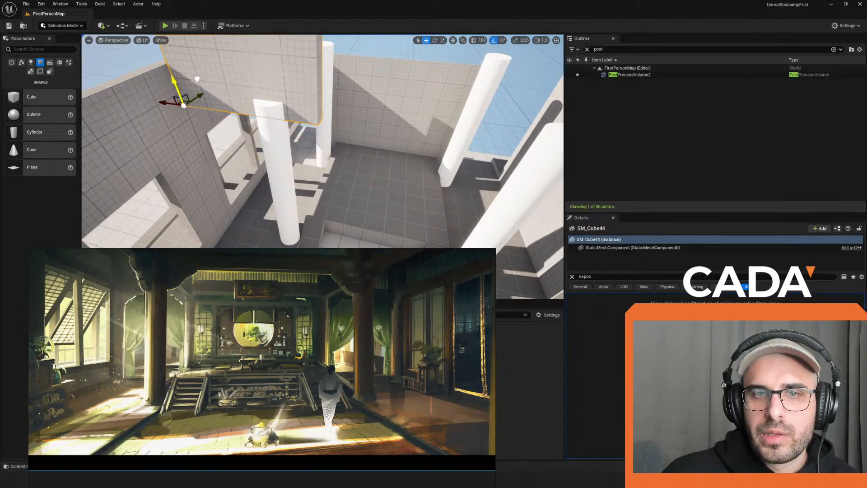
pyautogui.moveTo(199, 72); pyautogui.dragTo(221, 45, button='right')
pyautogui.moveTo(263, 136); pyautogui.dragTo(270, 111, button='right')
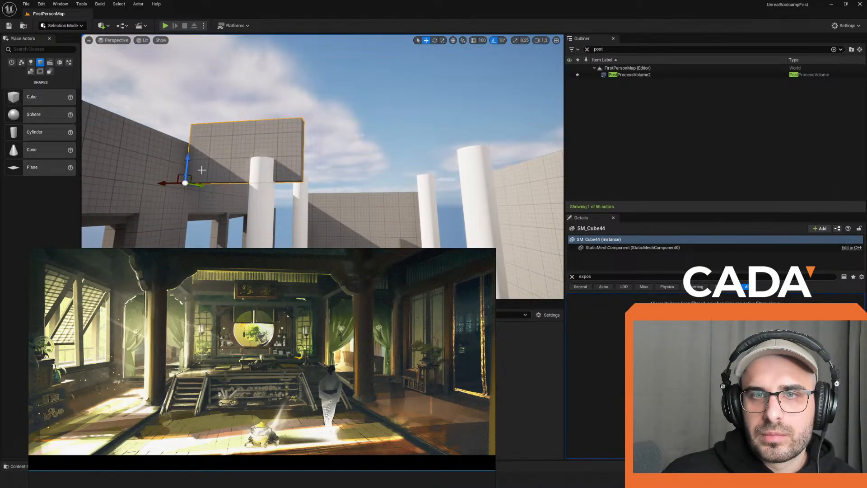
# Step: Stretch the beam across the full width of the hall over both front columns and reduce its height
pyautogui.moveTo(201, 170); pyautogui.dragTo(175, 165, button='right')
pyautogui.press('r')
pyautogui.moveTo(178, 152); pyautogui.dragTo(252, 149)
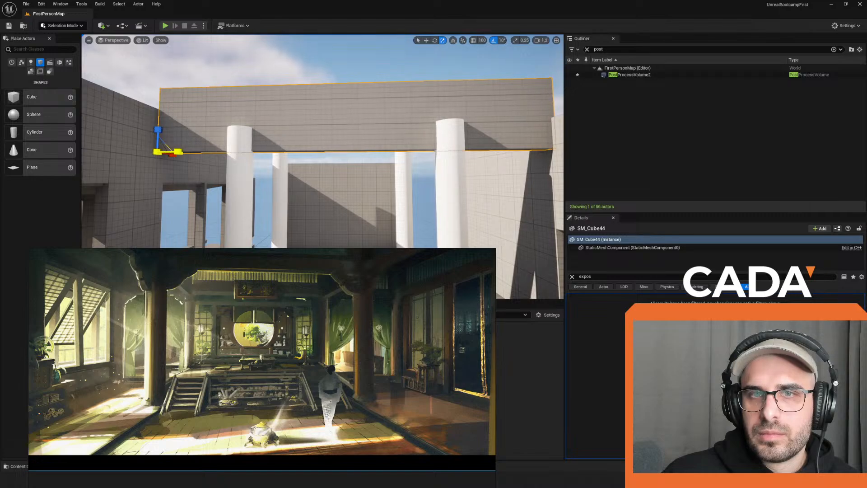
pyautogui.moveTo(160, 134); pyautogui.dragTo(160, 151)
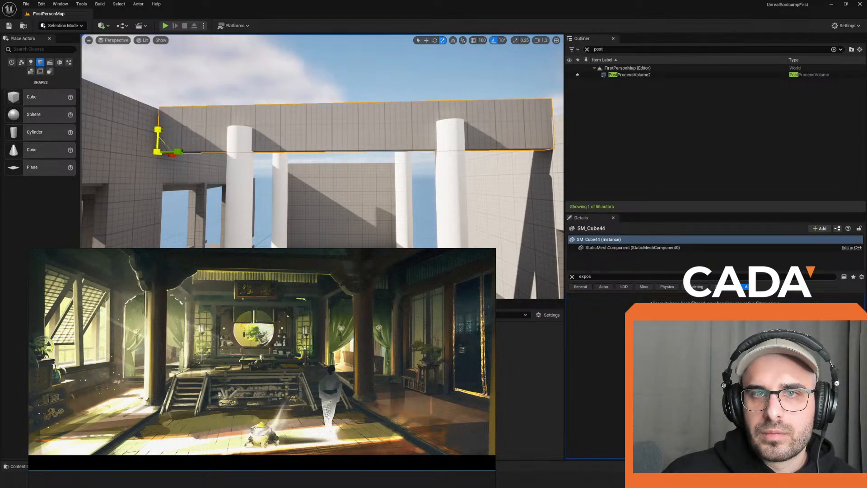
# Step: Duplicate the cross beam towards the back of the hall and place the copy over the two rear columns
pyautogui.moveTo(289, 135); pyautogui.dragTo(203, 217, button='right')
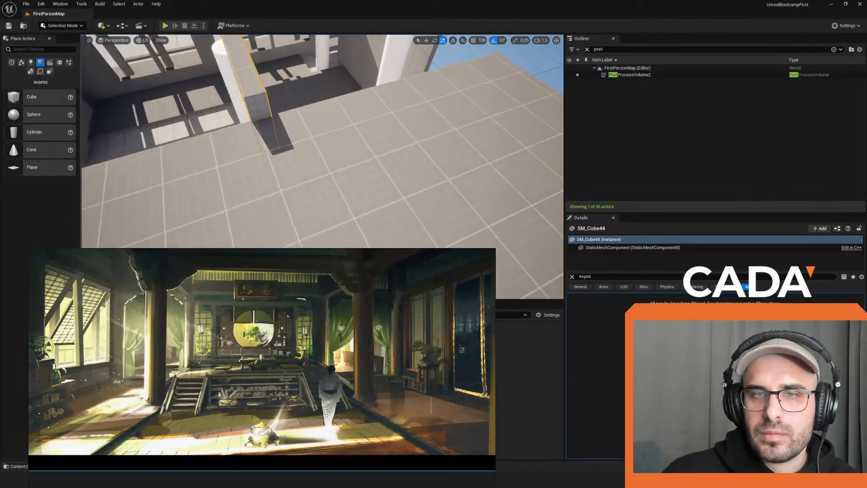
pyautogui.moveTo(229, 147); pyautogui.dragTo(194, 147, button='right')
pyautogui.press('w')
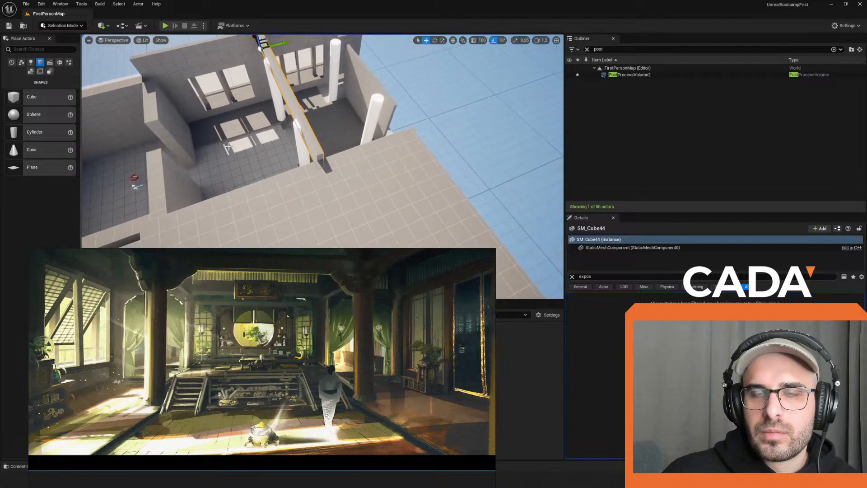
pyautogui.moveTo(296, 62); pyautogui.dragTo(293, 56, button='right')
pyautogui.moveTo(300, 62); pyautogui.dragTo(368, 56)
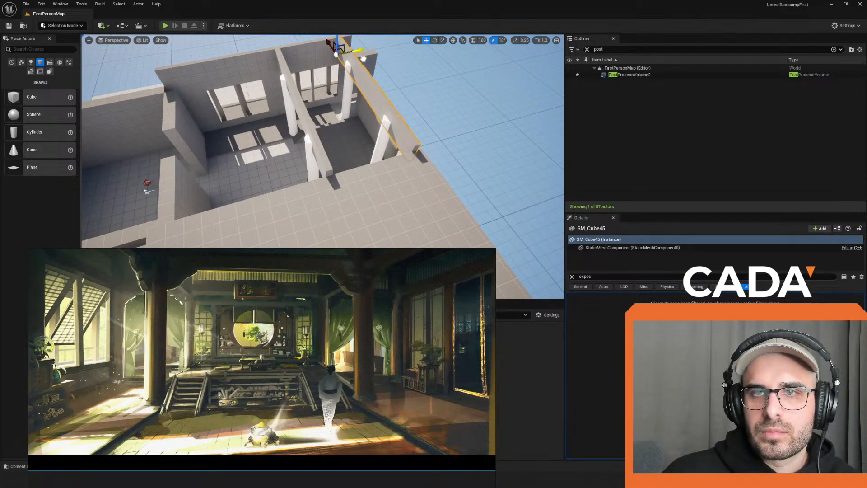
pyautogui.moveTo(363, 59); pyautogui.dragTo(357, 66, button='right')
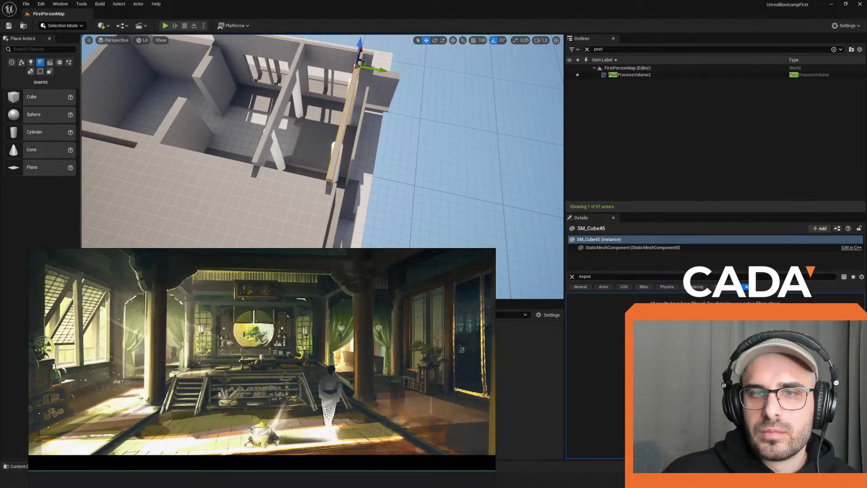
pyautogui.moveTo(368, 82); pyautogui.dragTo(395, 80)
# Step: Fit a lengthwise beam over the column row near the windows and duplicate it over the opposite column row
pyautogui.moveTo(396, 75); pyautogui.dragTo(362, 97, button='right')
pyautogui.press('w')
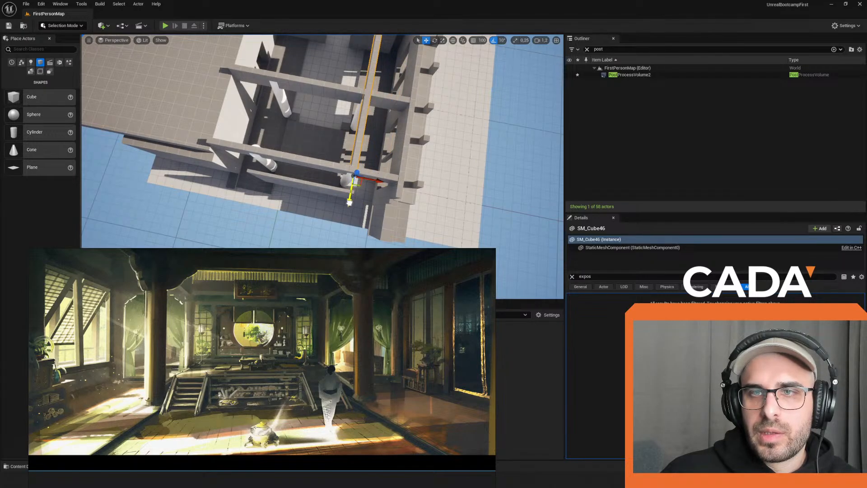
pyautogui.moveTo(347, 221); pyautogui.dragTo(350, 181, button='right')
pyautogui.press('r')
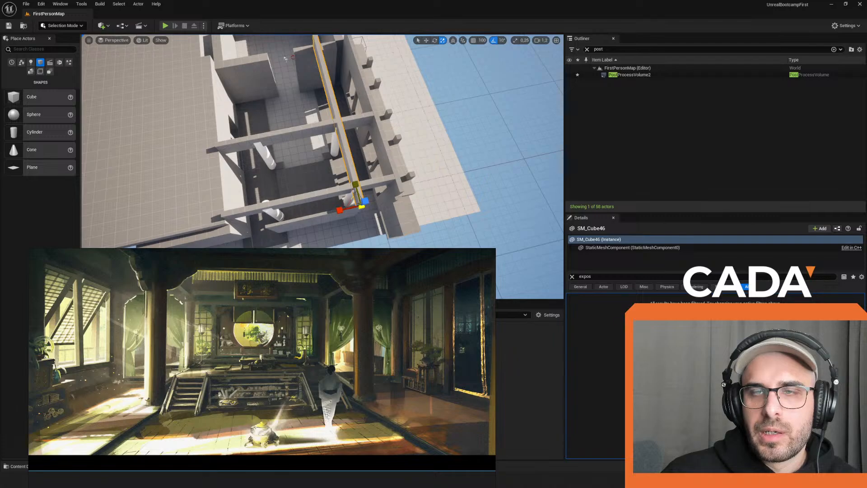
pyautogui.keyDown('alt'); pyautogui.moveTo(366, 207); pyautogui.dragTo(289, 218); pyautogui.keyUp('alt')
pyautogui.moveTo(289, 218); pyautogui.dragTo(402, 240, button='right')
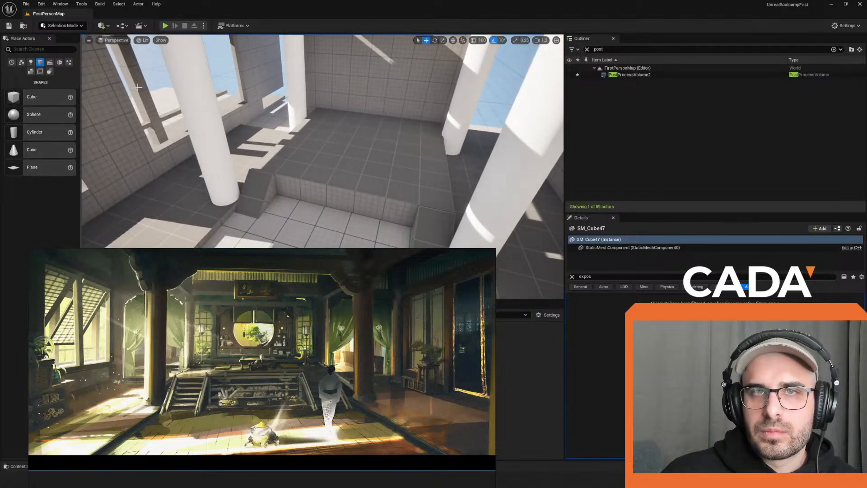
# Step: Play the level and walk through the hall to compare the beam grid with the reference painting
pyautogui.click(166, 25)
pyautogui.press('w')
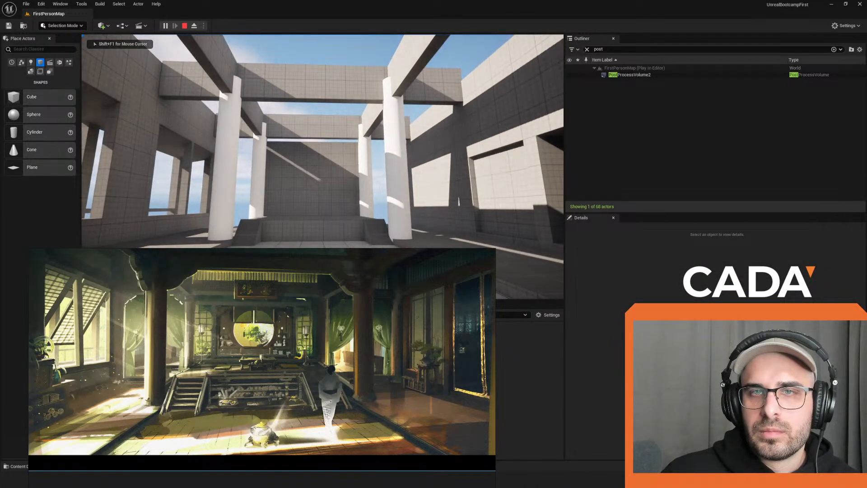
pyautogui.press('w')
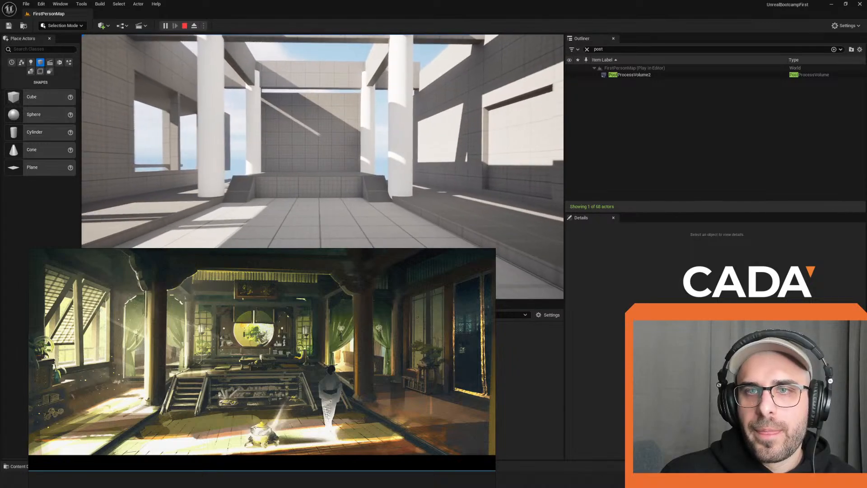
pyautogui.press('s')
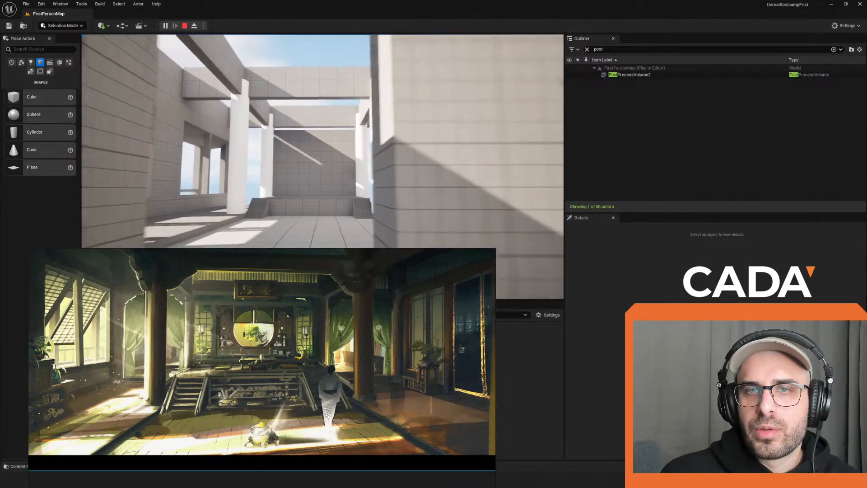
pyautogui.press('w')
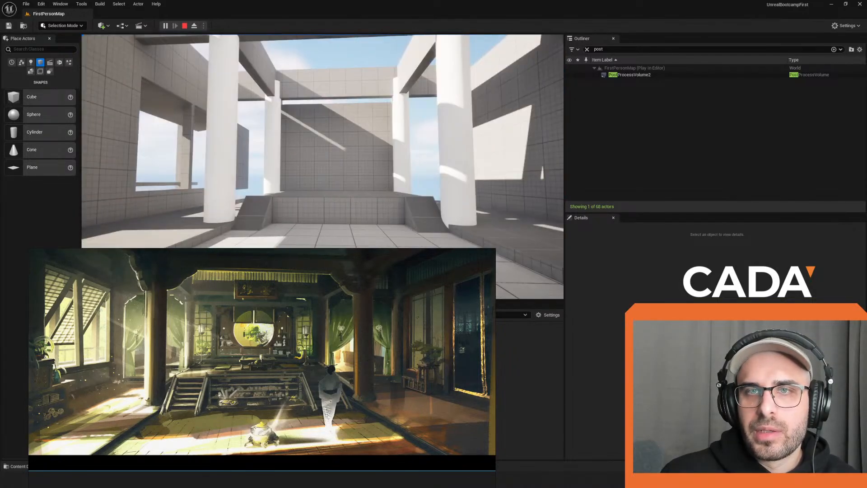
pyautogui.press('Escape')
# Step: Select all four ceiling beams, lower them slightly below the column tops, and play the level to check their height
pyautogui.press('s')
pyautogui.moveTo(304, 172); pyautogui.dragTo(304, 135, button='right')
pyautogui.keyDown('ctrl'); pyautogui.click(304, 135); pyautogui.keyUp('ctrl')
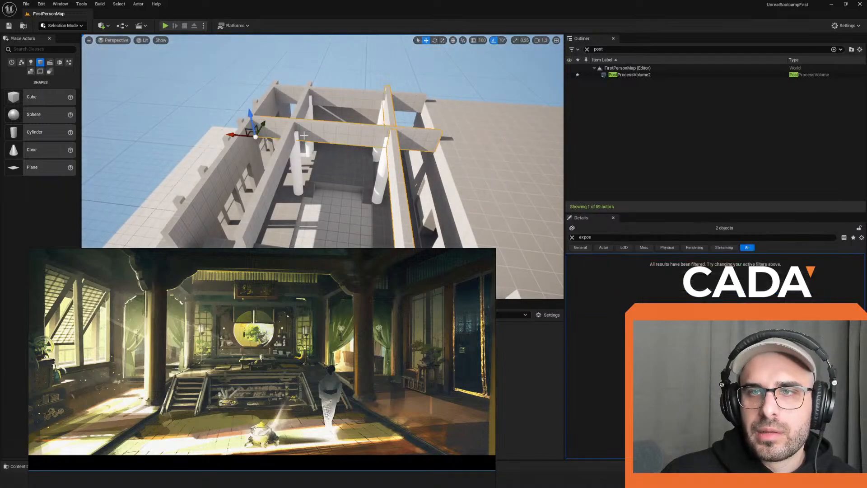
pyautogui.keyDown('ctrl'); pyautogui.click(278, 165); pyautogui.keyUp('ctrl')
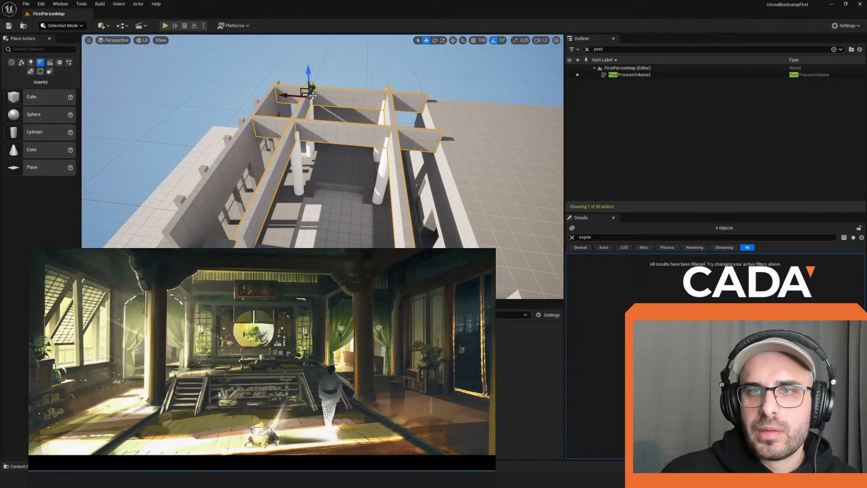
pyautogui.moveTo(309, 82); pyautogui.dragTo(307, 94)
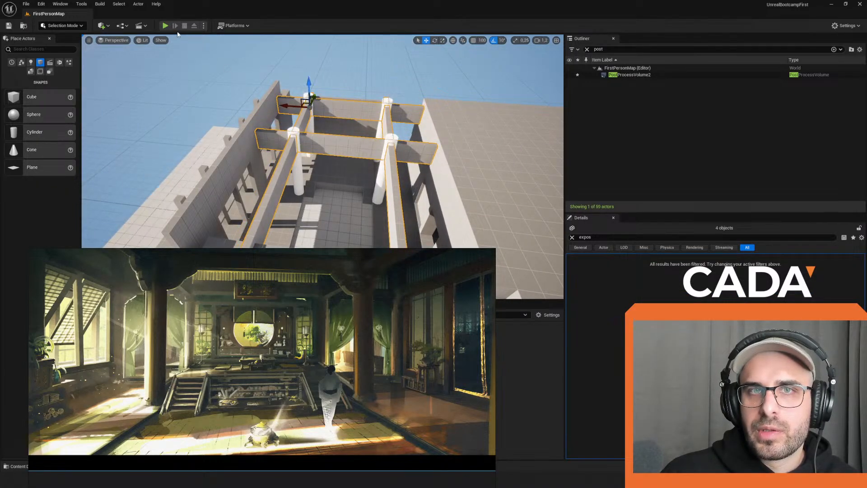
pyautogui.click(166, 26)
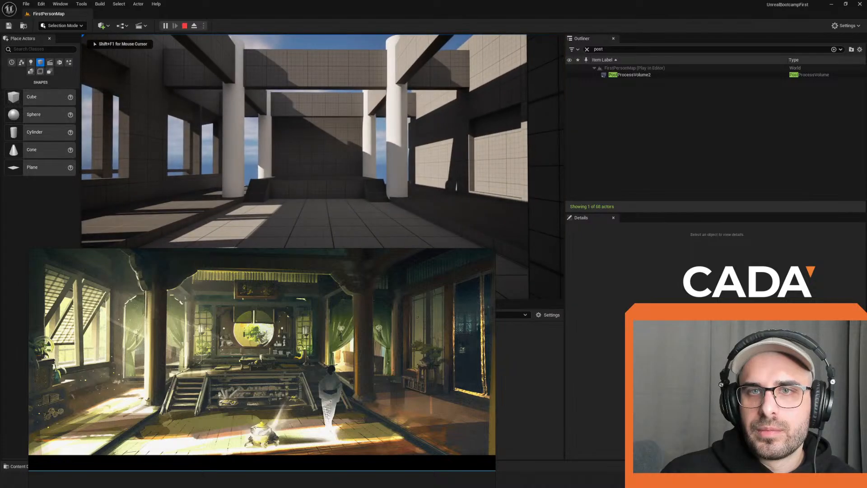
pyautogui.press('w')
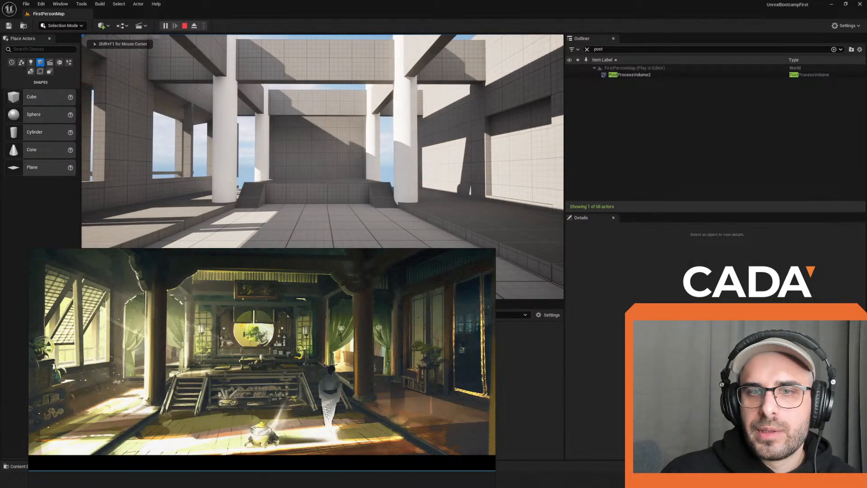
pyautogui.press('Escape')
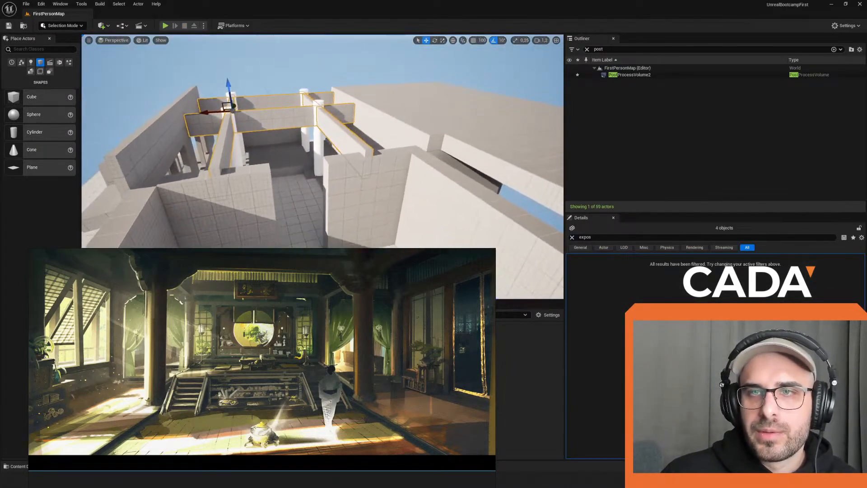
# Step: Duplicate the large flat slab beside the hall, slide the copy over the beams as a ceiling, and play the level
pyautogui.moveTo(323, 144); pyautogui.dragTo(311, 152, button='right')
pyautogui.click(400, 106)
pyautogui.keyDown('alt'); pyautogui.moveTo(382, 128); pyautogui.dragTo(171, 152); pyautogui.keyUp('alt')
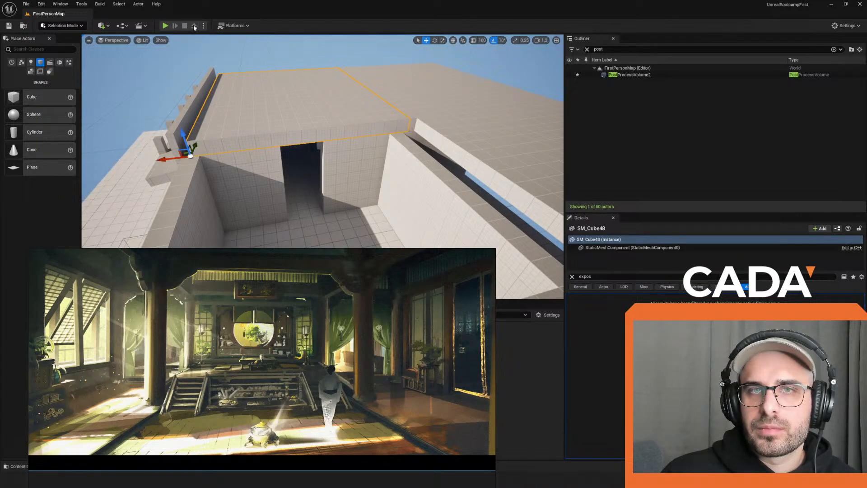
pyautogui.click(163, 26)
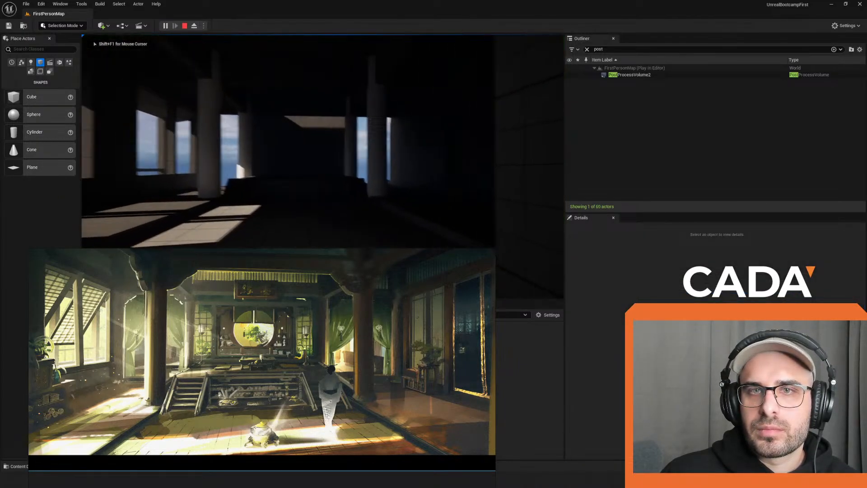
# Step: Stop the play test and move the flat slab beside the hall over the entrance room as its roof
pyautogui.press('w')
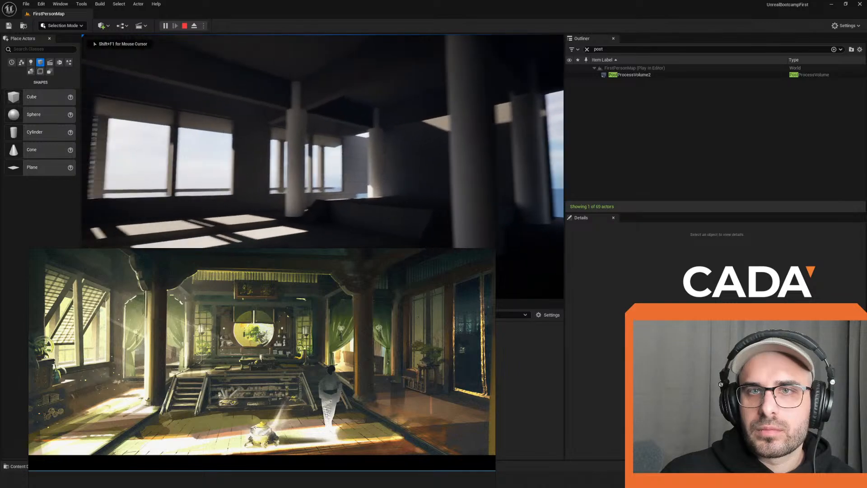
pyautogui.press('s')
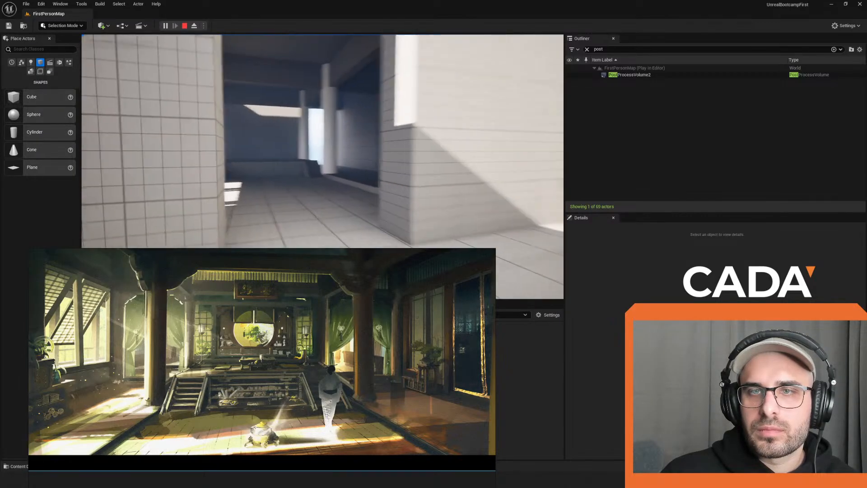
pyautogui.press('Escape')
pyautogui.press('s')
pyautogui.moveTo(318, 129); pyautogui.dragTo(319, 88, button='right')
pyautogui.moveTo(332, 156); pyautogui.dragTo(184, 185)
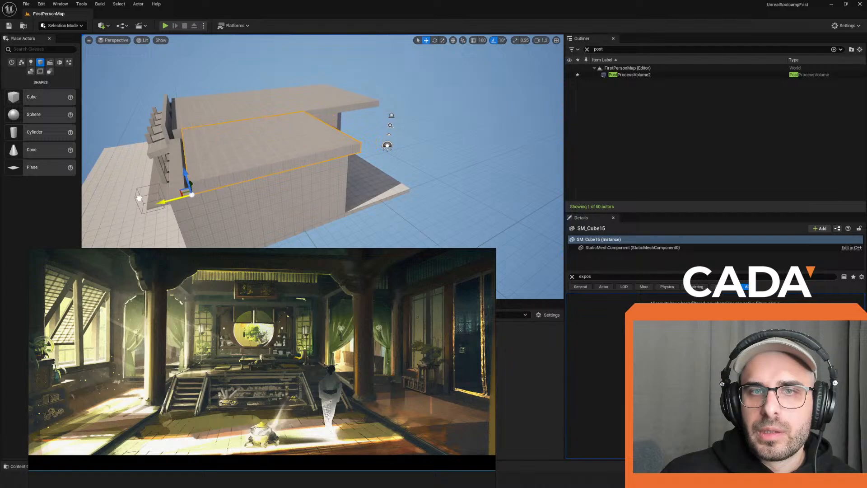
# Step: Play the level and walk from the roofed entrance room into the hall to check the lighting and ceiling
pyautogui.click(165, 26)
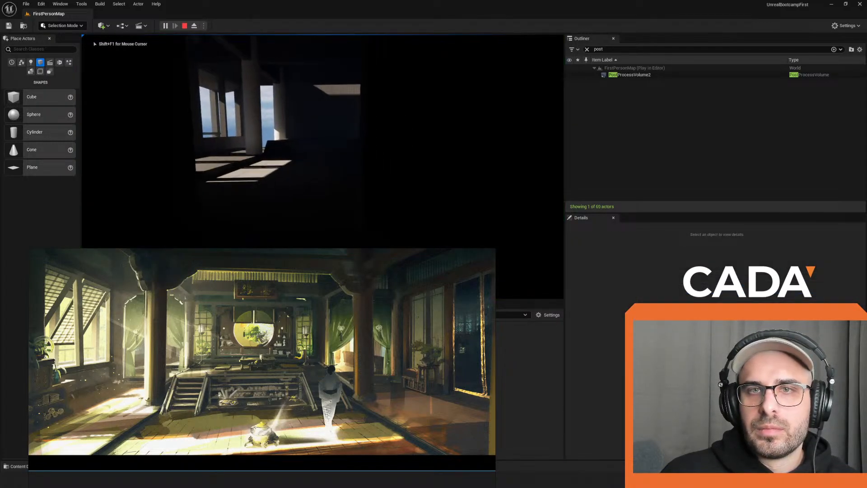
pyautogui.press('w')
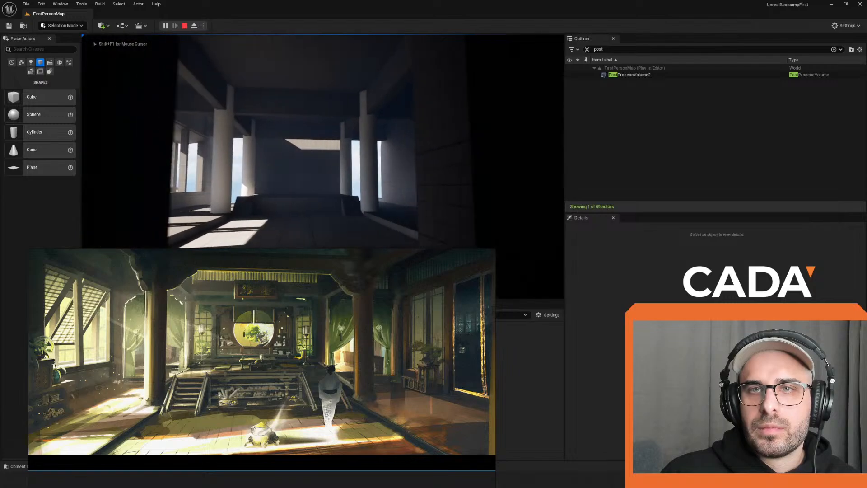
pyautogui.press('w')
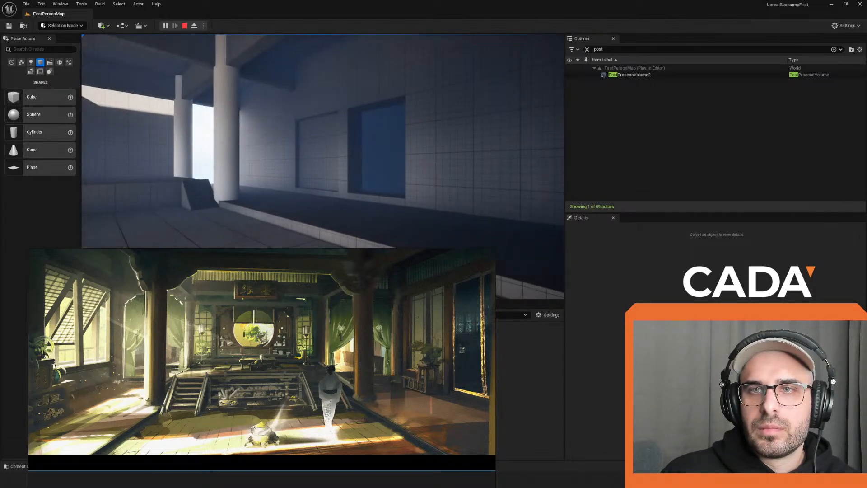
pyautogui.press('s')
pyautogui.press('w')
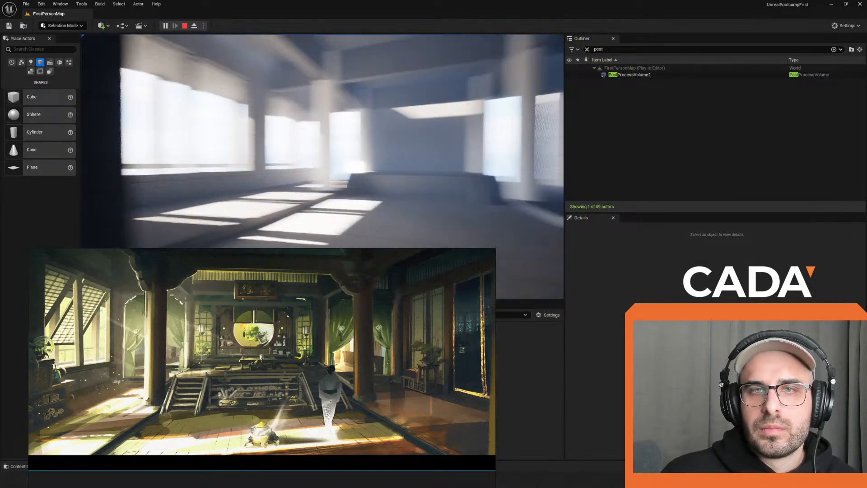
pyautogui.press('w')
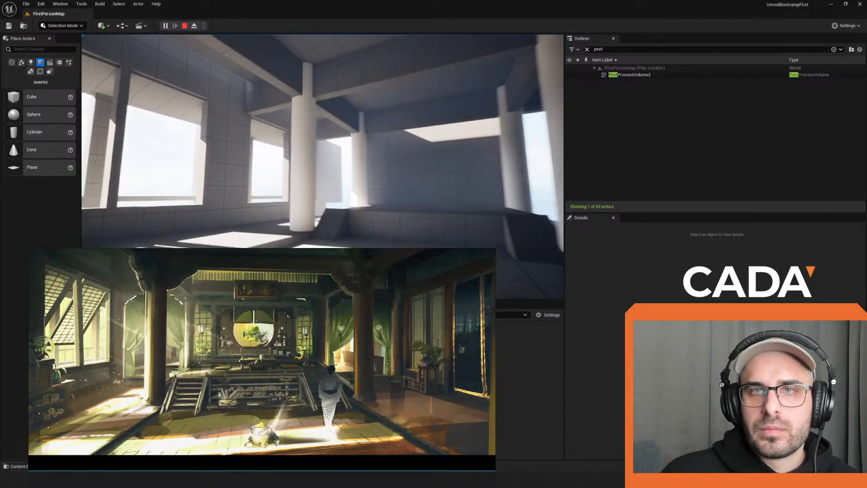
pyautogui.press('Escape')
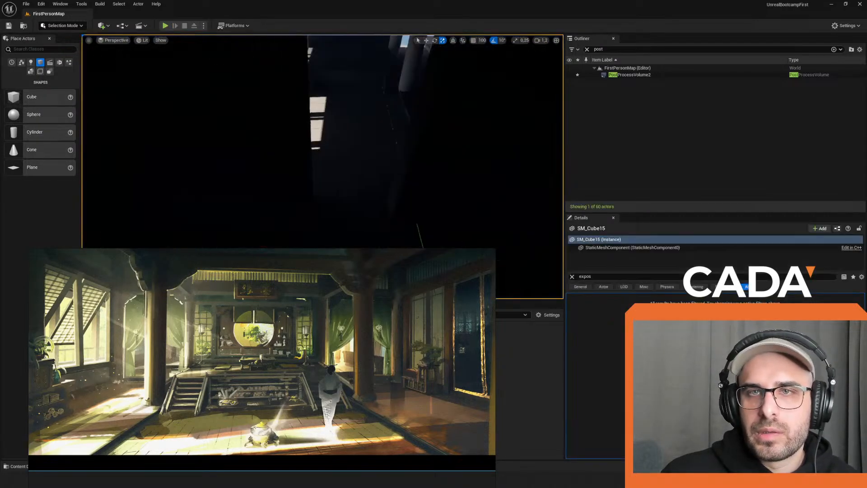
# Step: Select the hall's ceiling slab and nudge it slightly toward the window wall
pyautogui.moveTo(323, 145)
pyautogui.mouseDown(button='right')
pyautogui.moveTo(289, 154)
pyautogui.moveTo(316, 158)
pyautogui.mouseUp(button='right')
pyautogui.click(384, 117)
pyautogui.moveTo(383, 117); pyautogui.dragTo(352, 135, button='right')
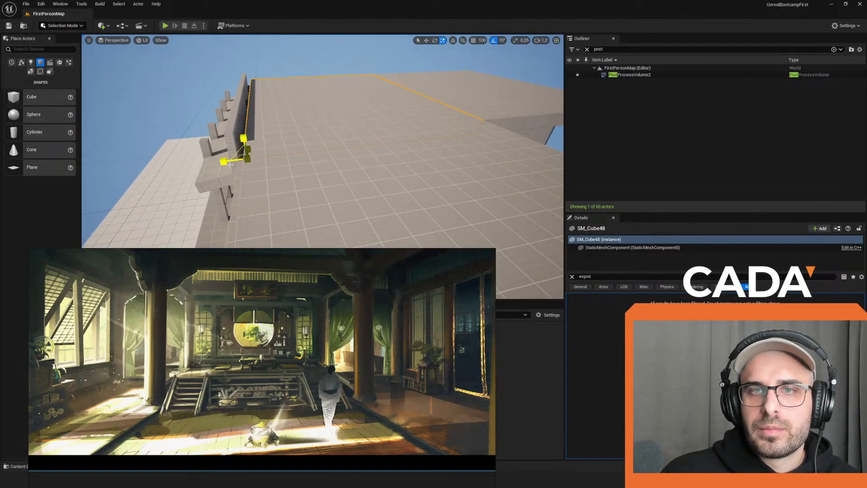
pyautogui.moveTo(240, 160); pyautogui.dragTo(232, 161, button='right')
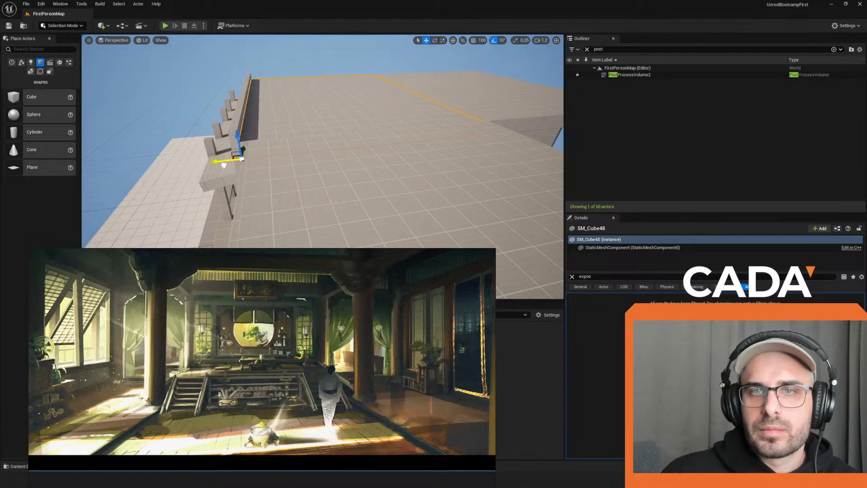
# Step: Play the level and walk through the hall to compare its columns, beams and ceiling with the reference painting
pyautogui.click(165, 25)
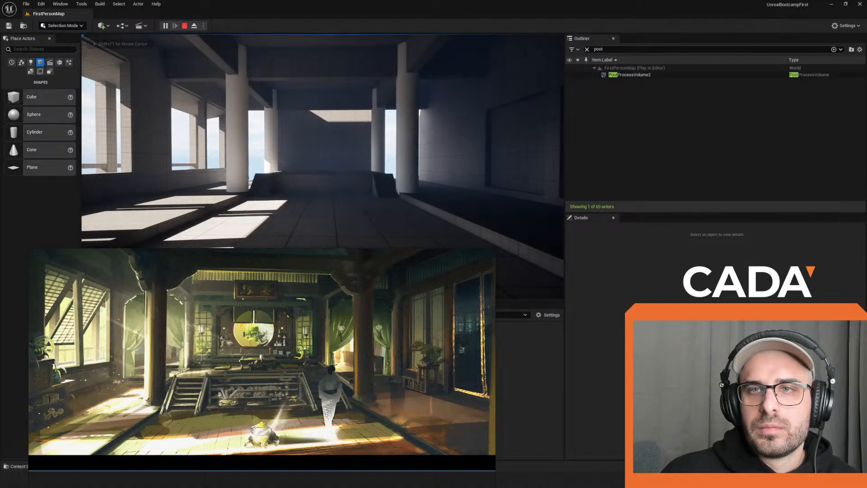
pyautogui.press('w')
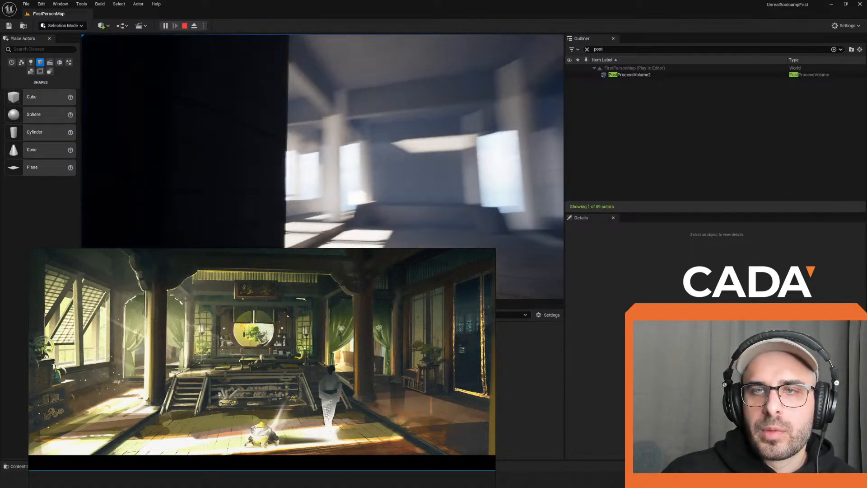
pyautogui.press('w')
pyautogui.press('w')
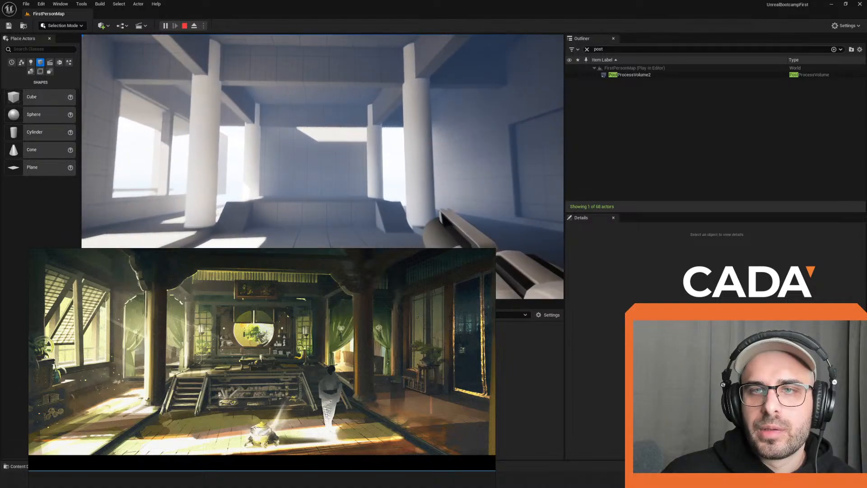
pyautogui.press('s')
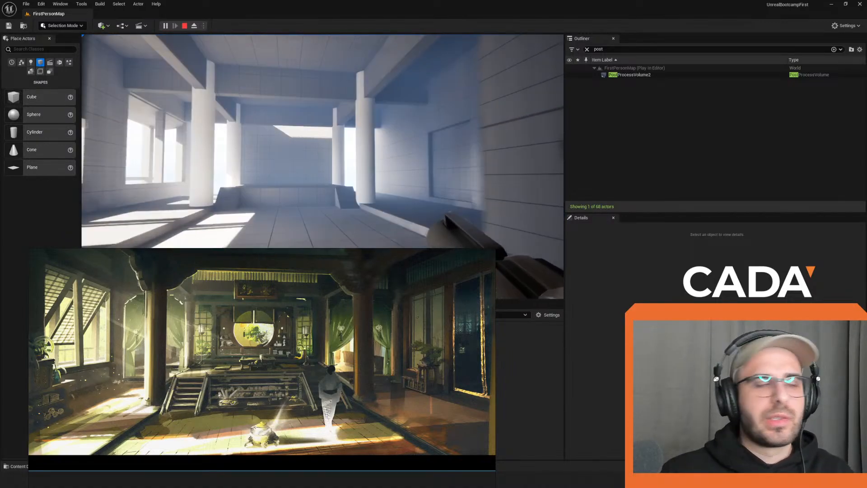
pyautogui.press('w')
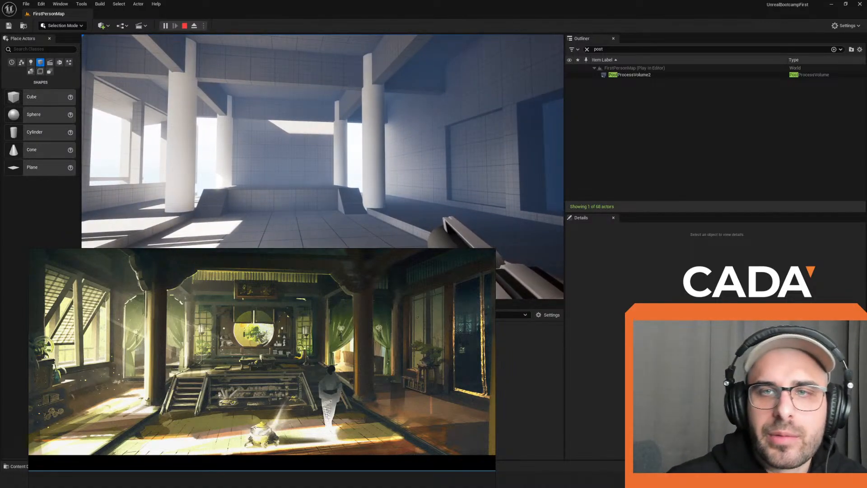
pyautogui.press('w')
pyautogui.press('w')
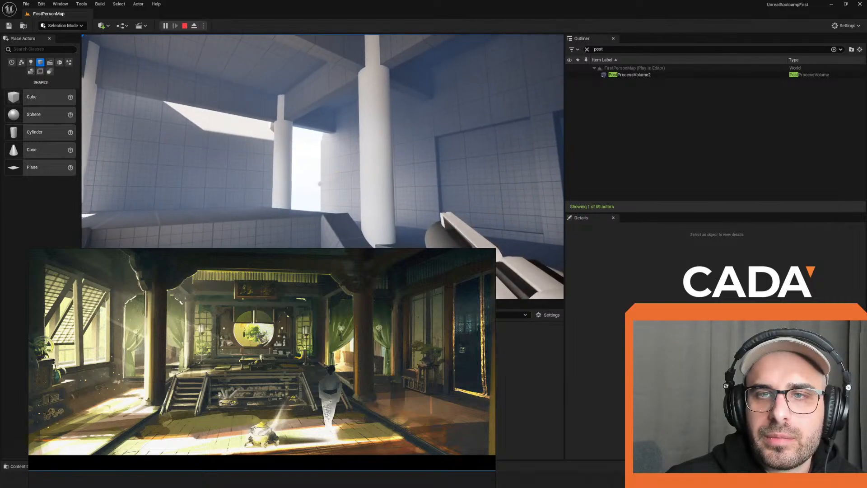
# Step: Fire several test shots at the platform end of the hall while walking around
pyautogui.click(323, 167)
pyautogui.press('s')
pyautogui.click(323, 167)
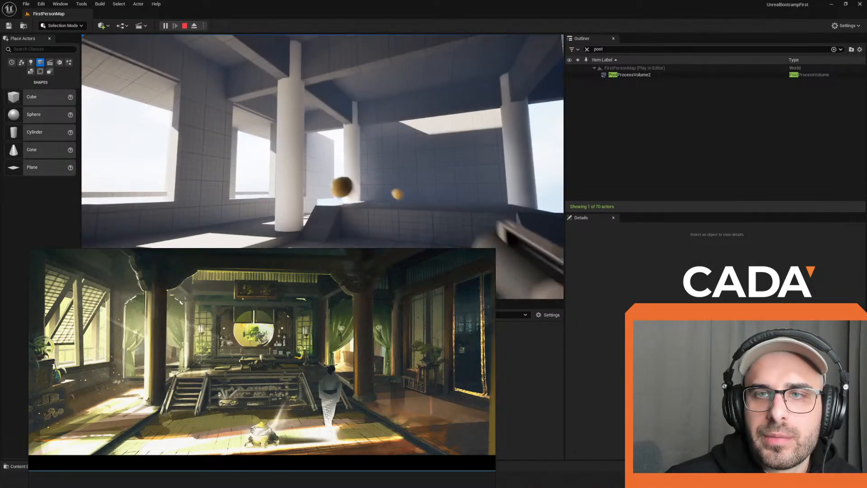
pyautogui.click(322, 166)
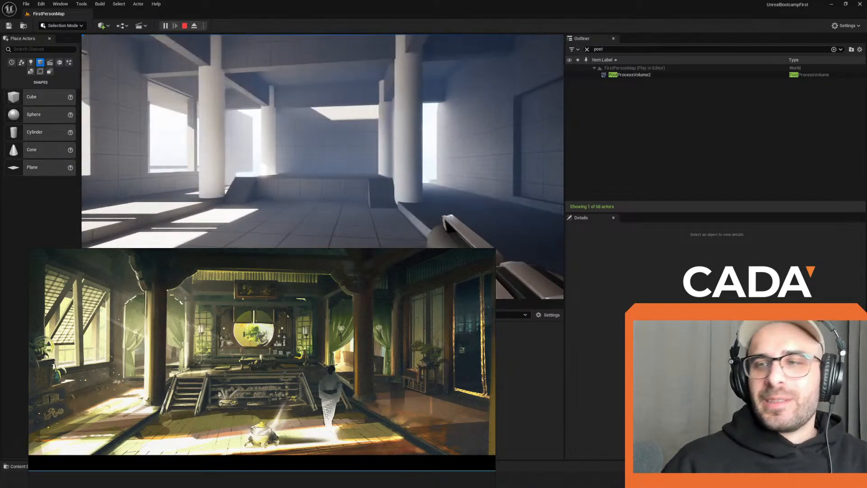
pyautogui.press('w')
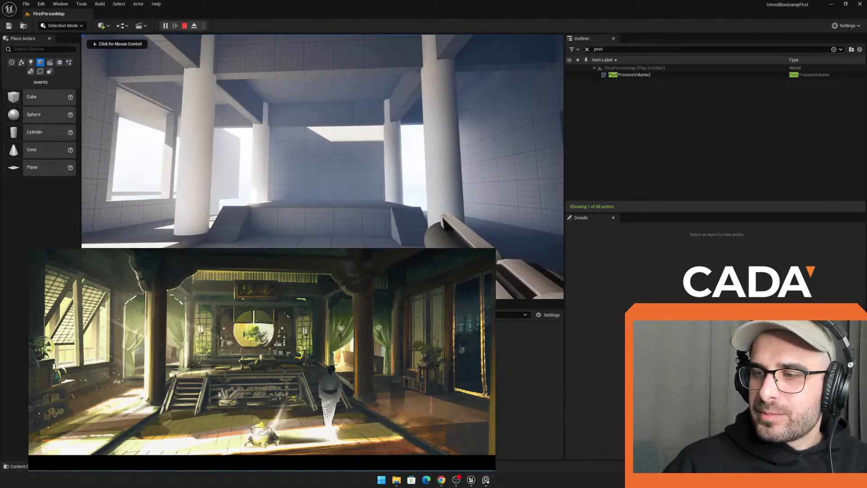
# Step: In the Windows volume mixer, set the Unreal Editor volume to 18, and fire test shots in the level to check the loudness
pyautogui.press('super+i')
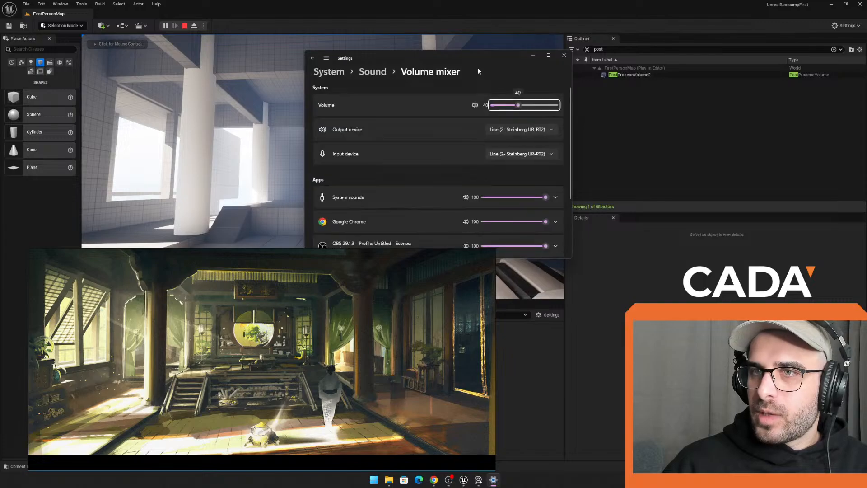
pyautogui.scroll(-3, 567, 141)
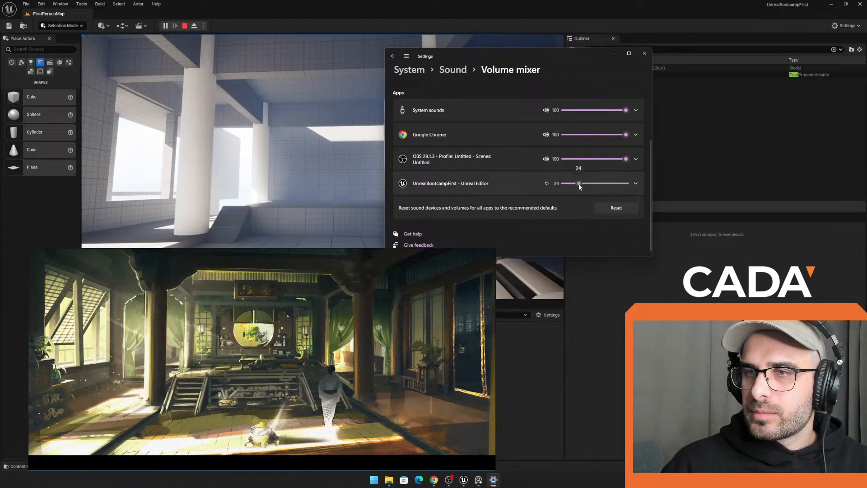
pyautogui.click(379, 178)
pyautogui.click(380, 177)
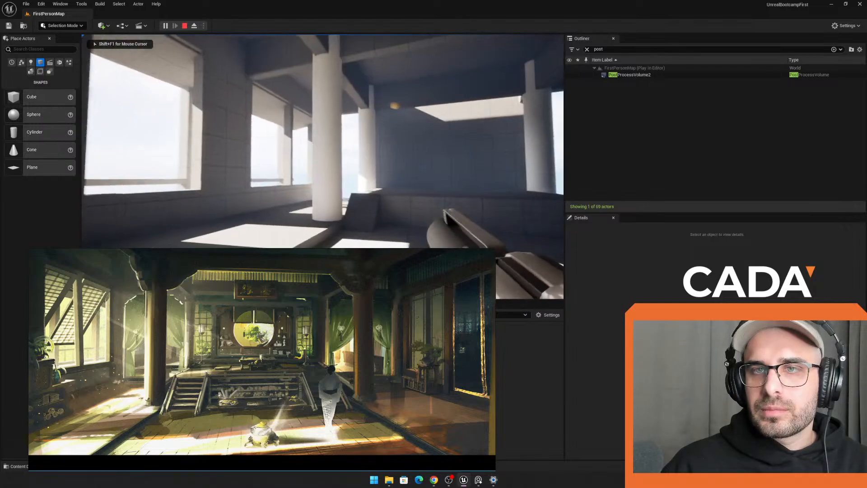
pyautogui.hotkey('alt', 'Tab')
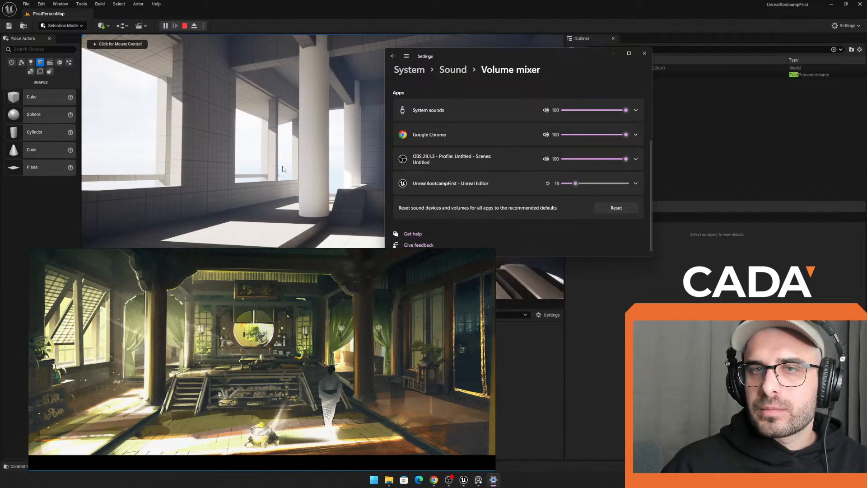
pyautogui.click(365, 181)
pyautogui.click(365, 181)
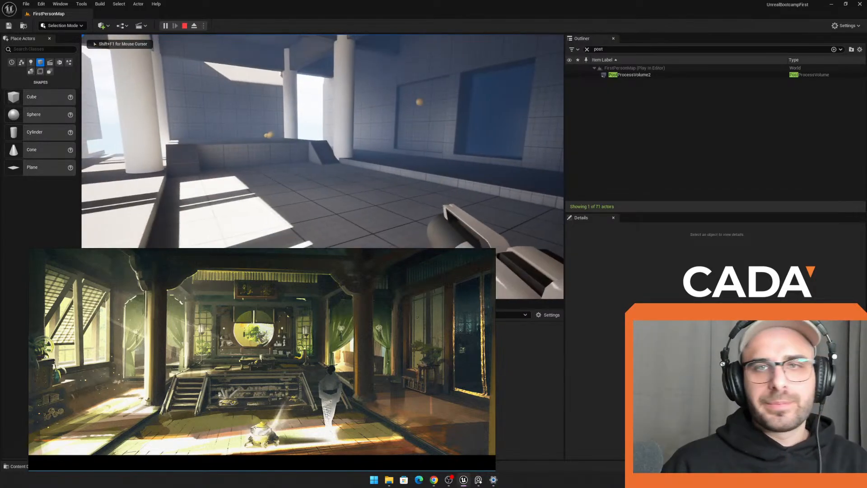
# Step: Walk between the entrance room and the hall to review the view through the doorway against the painting
pyautogui.press('s')
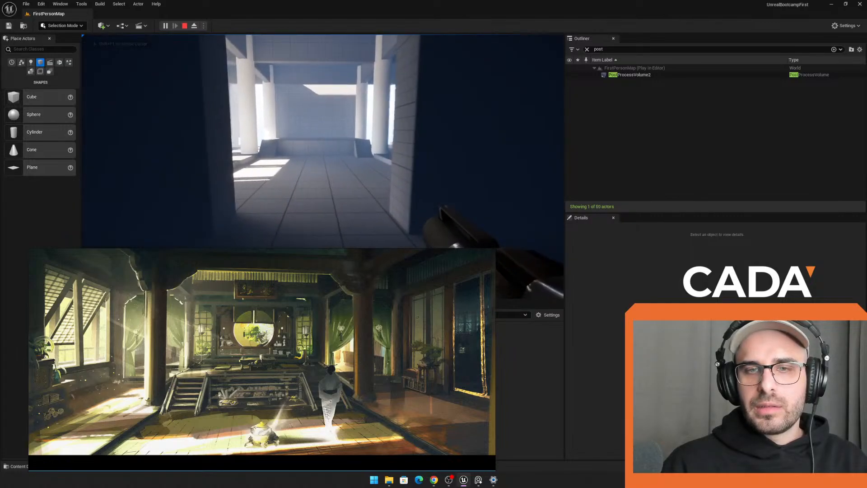
pyautogui.press('w')
pyautogui.press('w')
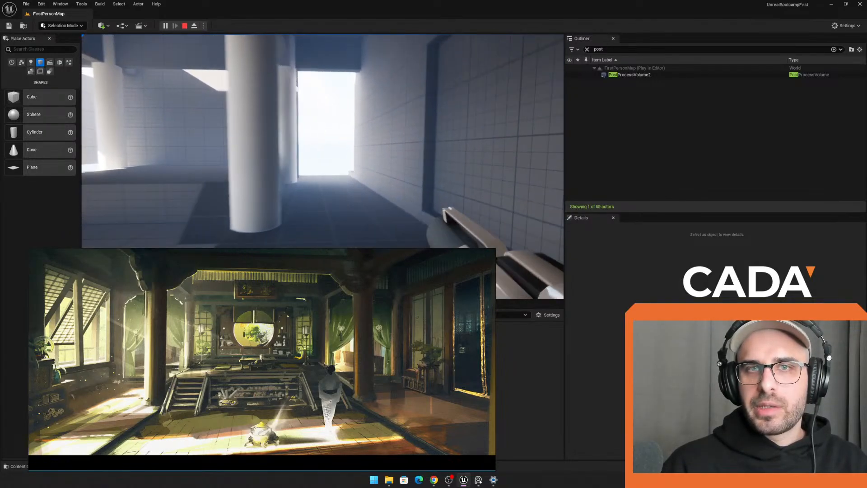
pyautogui.press('w')
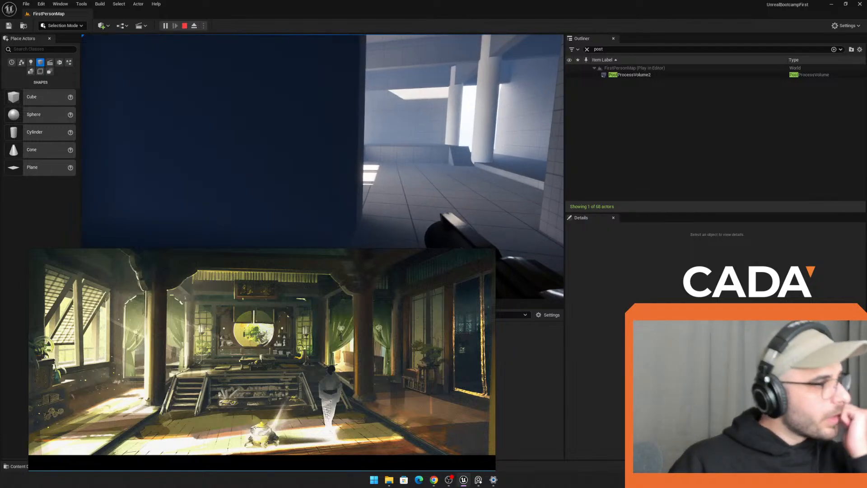
pyautogui.press('w')
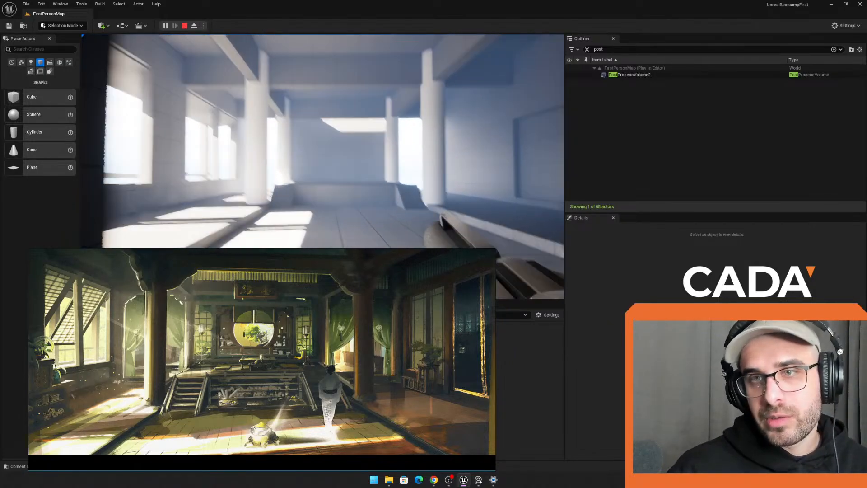
# Step: End the play test, find the DirectionalLight by filtering the actors for "dir", and show all of its properties unfiltered
pyautogui.press('w')
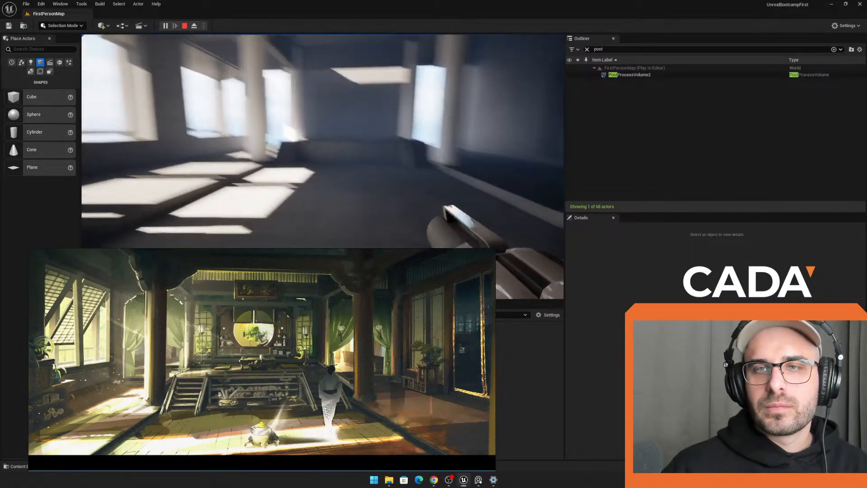
pyautogui.press('Escape')
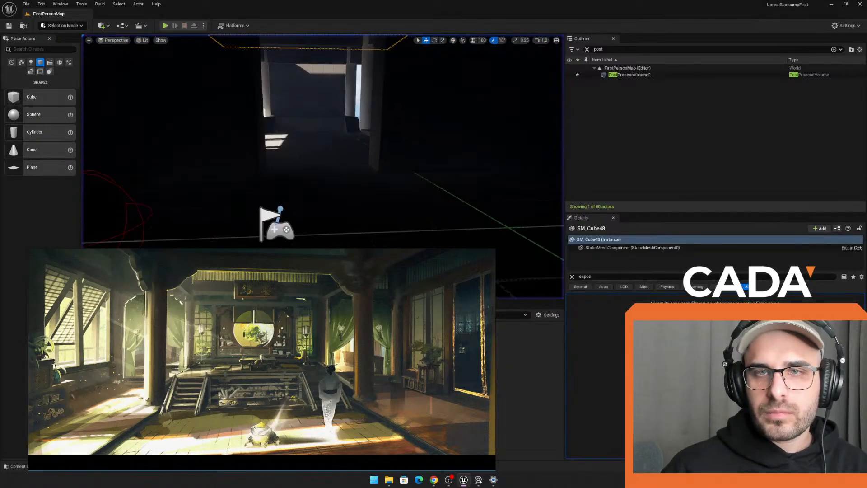
pyautogui.moveTo(400, 180); pyautogui.dragTo(388, 180, button='right')
pyautogui.write('w')
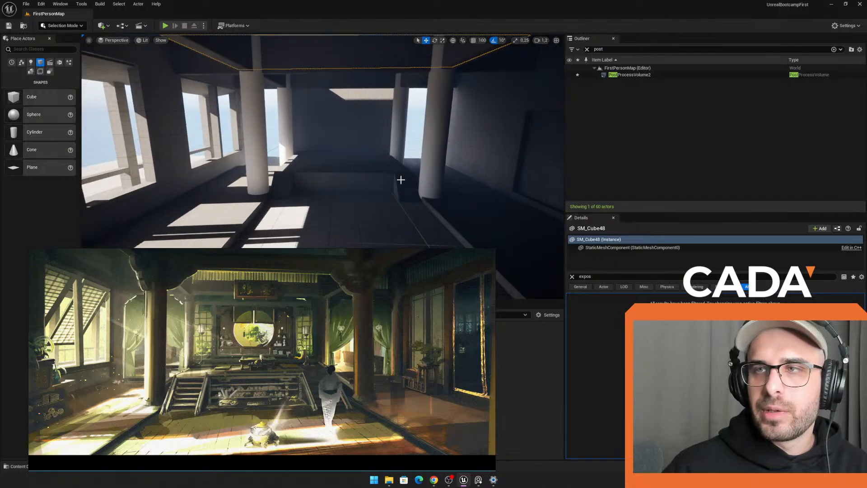
pyautogui.write('dir')
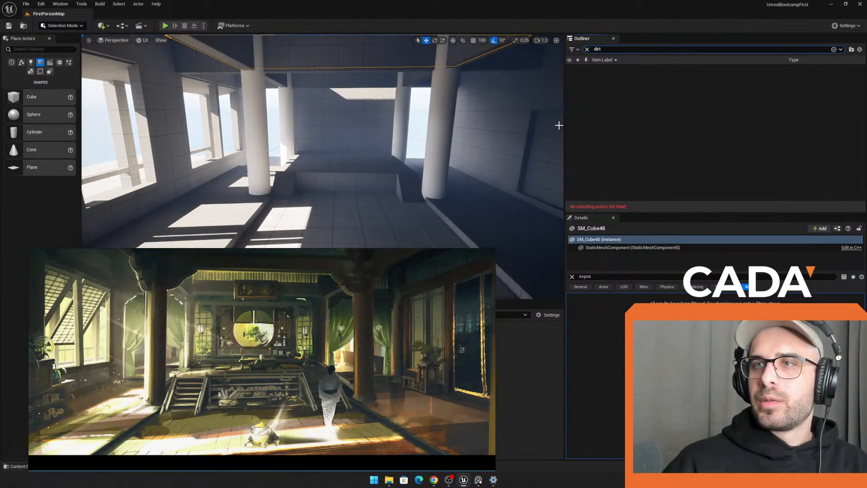
pyautogui.click(629, 81)
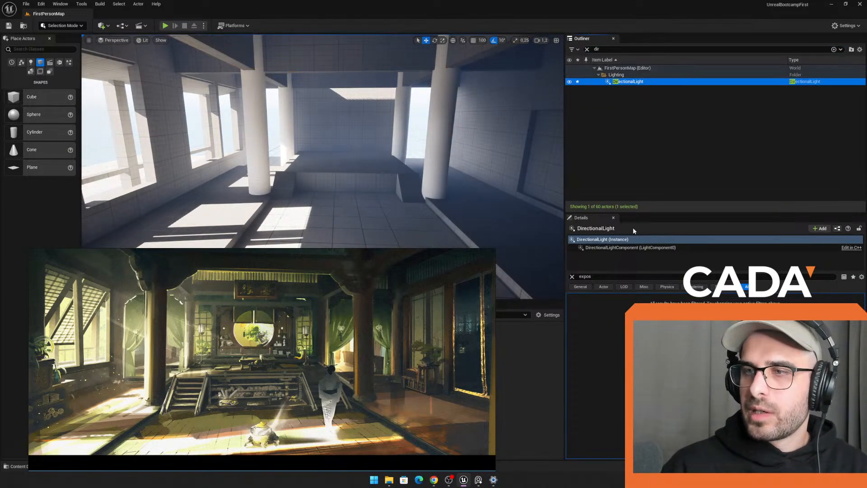
pyautogui.click(573, 277)
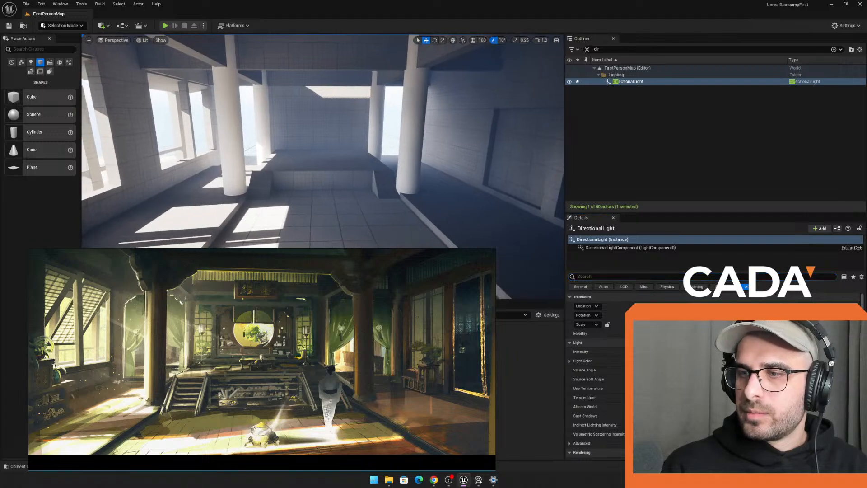
# Step: Try hiding the building's end wall from outside, and restore both the perspective view and the wall
pyautogui.moveTo(322, 145); pyautogui.dragTo(289, 145, button='right')
pyautogui.press('s')
pyautogui.moveTo(424, 201); pyautogui.dragTo(334, 210, button='right')
pyautogui.moveTo(322, 149); pyautogui.dragTo(283, 139, button='right')
pyautogui.click(398, 191)
pyautogui.press('h')
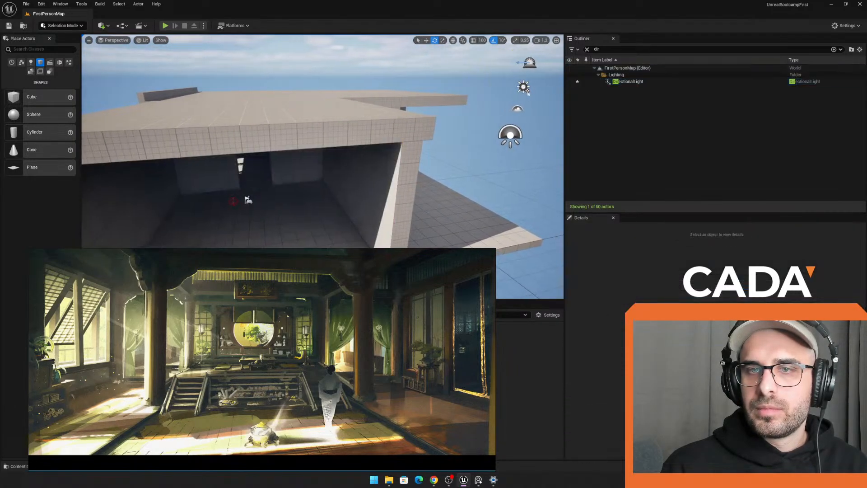
pyautogui.moveTo(399, 192)
pyautogui.mouseDown(button='right')
pyautogui.moveTo(388, 215)
pyautogui.moveTo(399, 191)
pyautogui.mouseUp(button='right')
pyautogui.hotkey('alt', 'h')
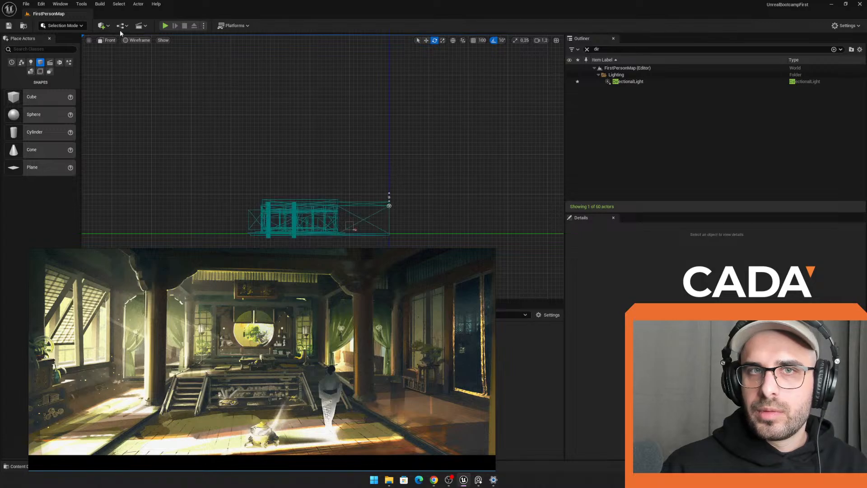
pyautogui.click(106, 41)
pyautogui.click(130, 51)
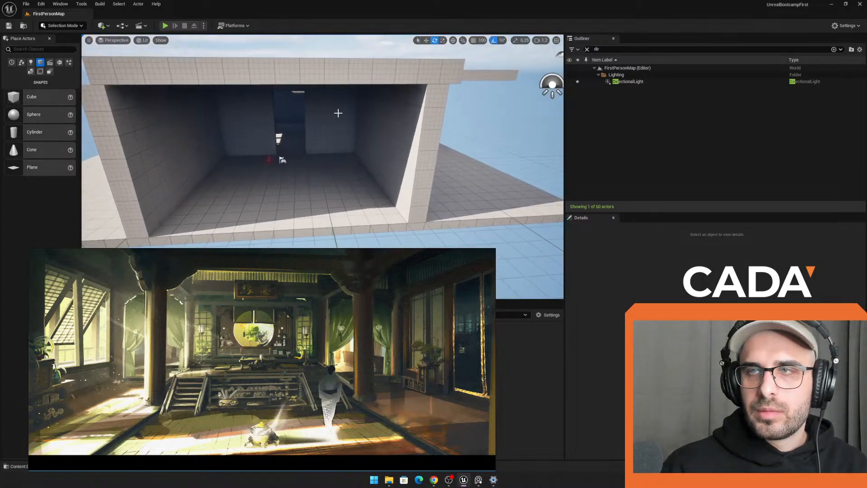
pyautogui.hotkey('ctrl', 'z')
# Step: Slide the building's large end wall sideways along its horizontal axis until the room behind it is open
pyautogui.moveTo(455, 119)
pyautogui.mouseDown(button='right')
pyautogui.moveTo(476, 120)
pyautogui.moveTo(468, 123)
pyautogui.mouseUp(button='right')
pyautogui.press('w')
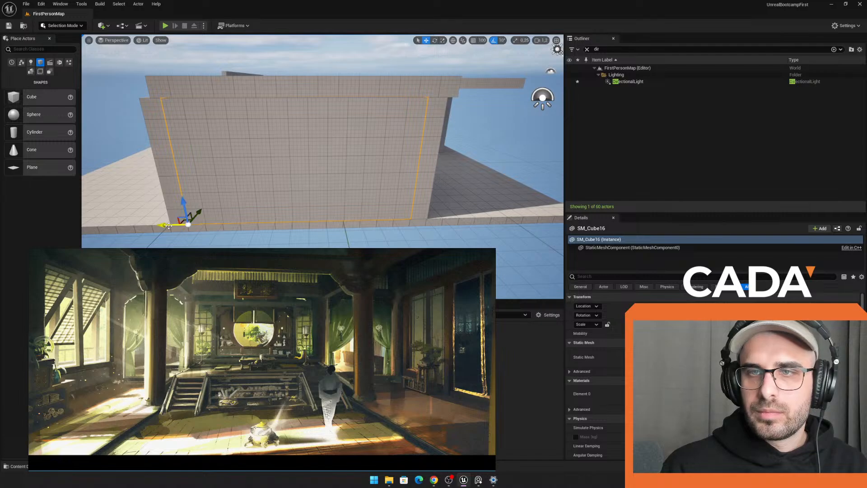
pyautogui.moveTo(168, 224); pyautogui.dragTo(403, 215)
# Step: Select the DirectionalLight above the building and rotate it so sunlight falls across the hall floor
pyautogui.moveTo(415, 156); pyautogui.dragTo(449, 155, button='right')
pyautogui.click(408, 113)
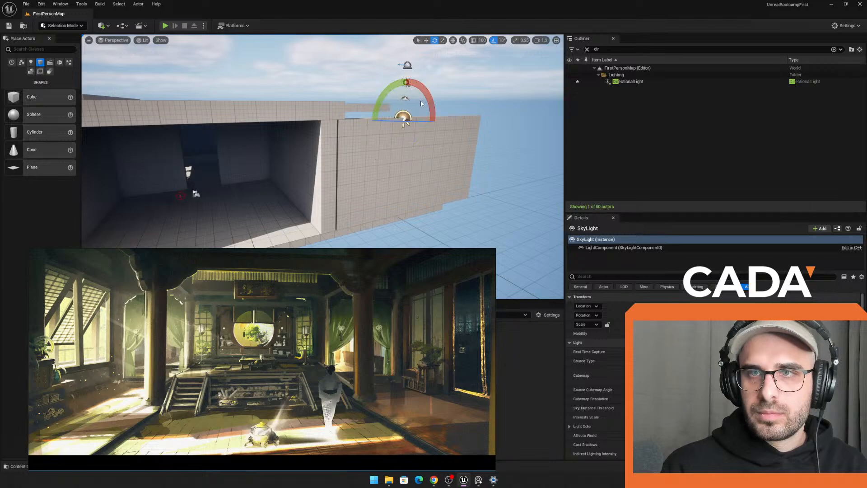
pyautogui.click(451, 80)
pyautogui.click(408, 83)
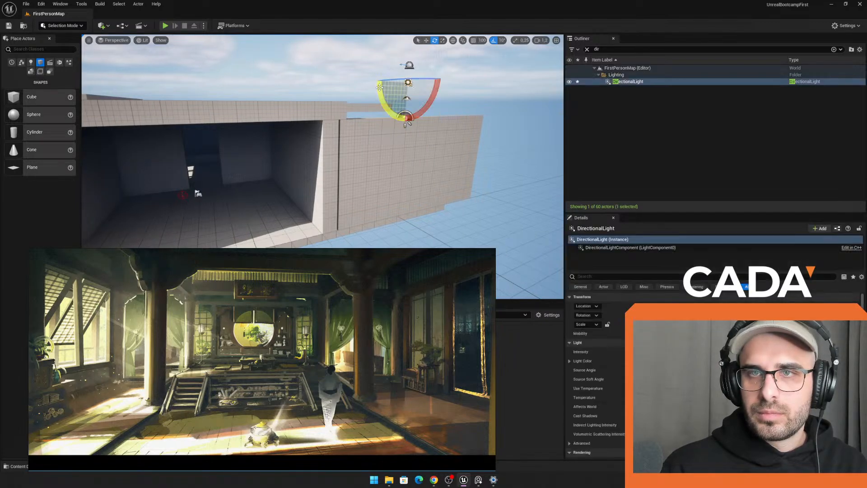
pyautogui.moveTo(376, 80); pyautogui.dragTo(378, 84)
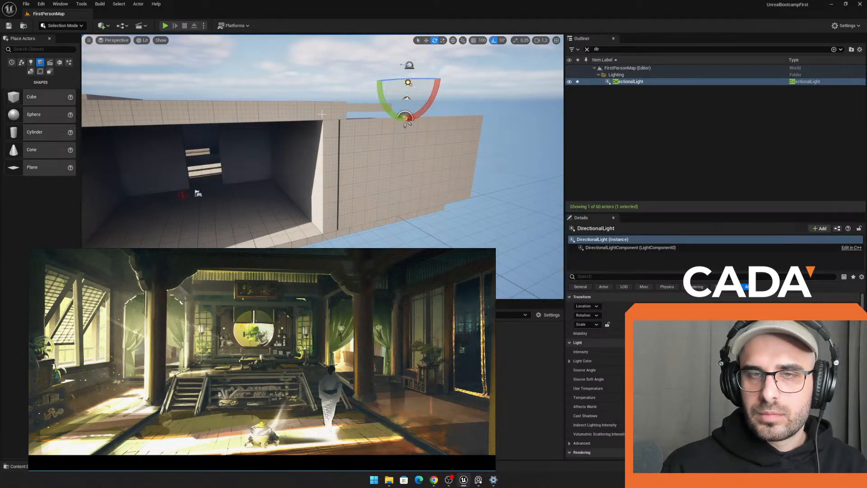
pyautogui.press('w')
pyautogui.moveTo(322, 113); pyautogui.dragTo(343, 118, button='right')
pyautogui.press('s')
pyautogui.press('s')
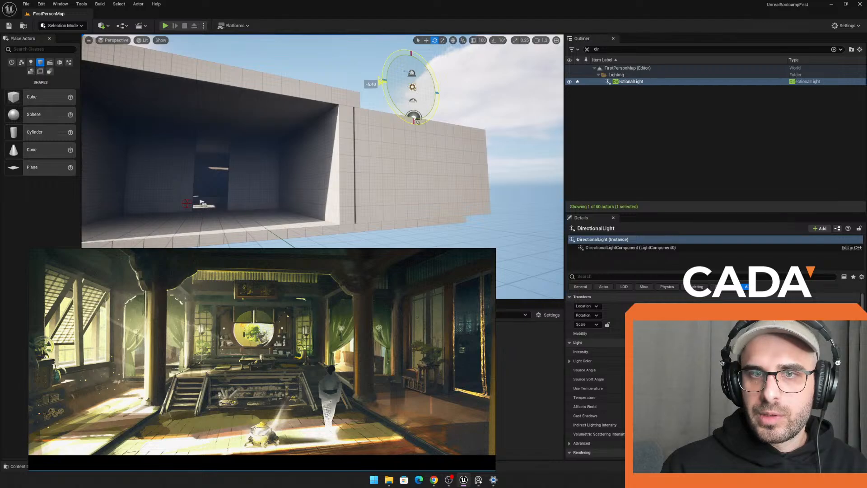
# Step: Fine-tune the DirectionalLight's rotation by a few degrees without angle snapping, checking the light inside the building
pyautogui.moveTo(383, 81); pyautogui.dragTo(383, 85)
pyautogui.moveTo(383, 85)
pyautogui.mouseDown(button='right')
pyautogui.moveTo(330, 88)
pyautogui.moveTo(294, 73)
pyautogui.moveTo(361, 93)
pyautogui.moveTo(334, 100)
pyautogui.moveTo(384, 96)
pyautogui.mouseUp(button='right')
pyautogui.press('w')
pyautogui.press('w')
pyautogui.press('s')
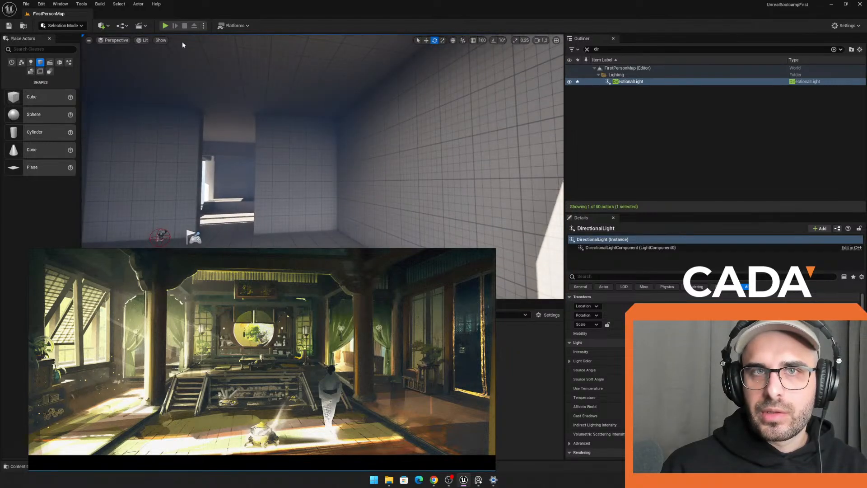
# Step: Play-test the level, walking into the columned hall to examine the new sunlight, and end the test
pyautogui.click(165, 26)
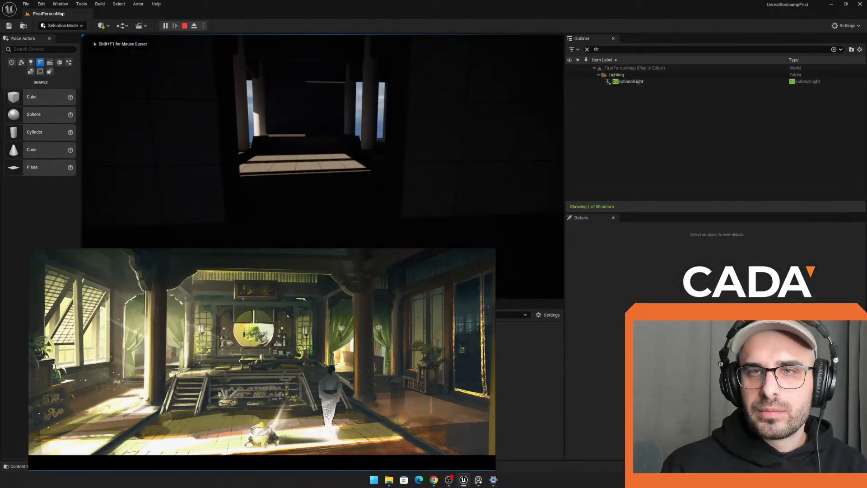
pyautogui.press('w')
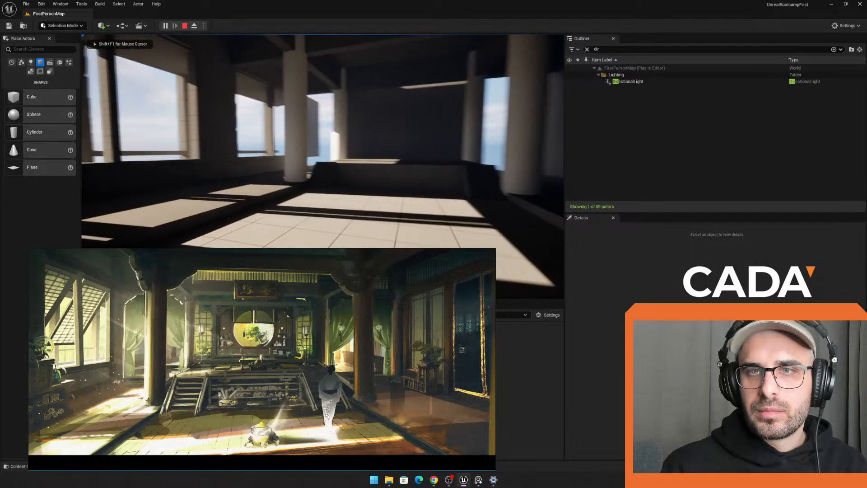
pyautogui.press('s')
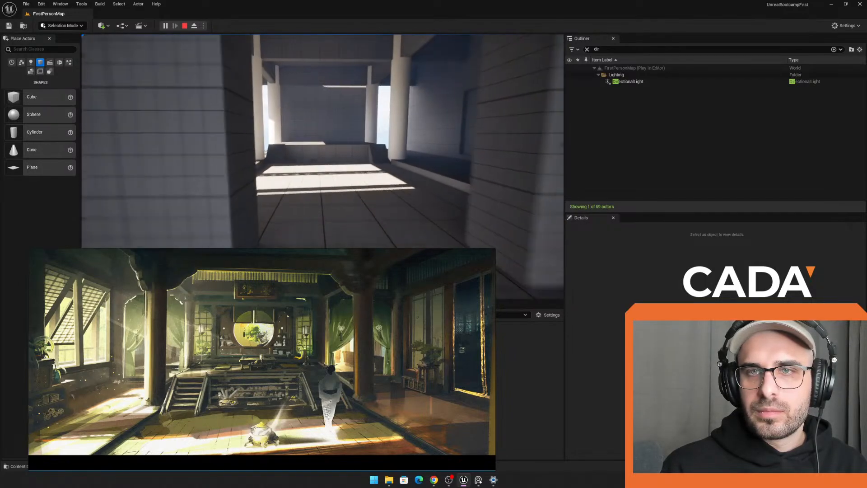
pyautogui.press('w')
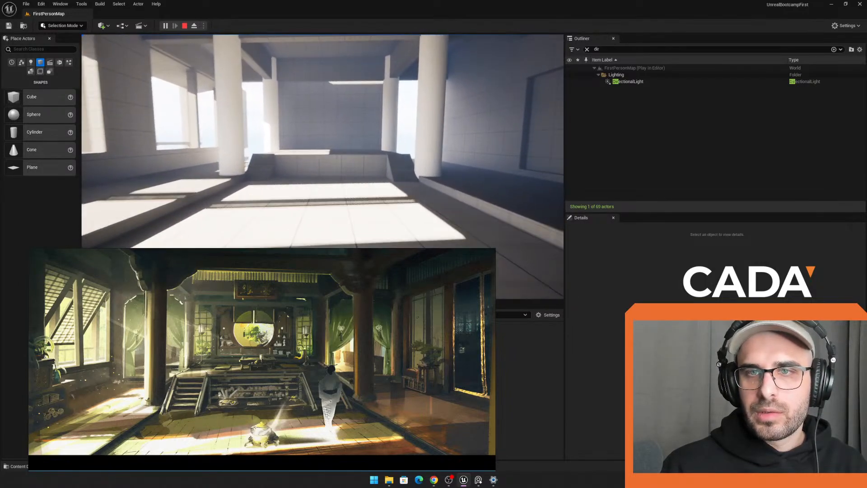
pyautogui.press('w')
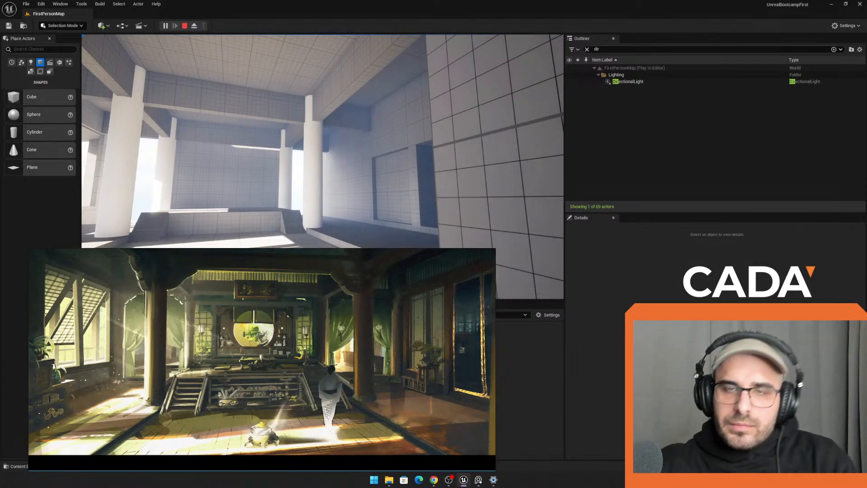
pyautogui.press('Escape')
# Step: Move the roof slab over the columned hall sideways, clear of the building, to expose the interior from above
pyautogui.press('s')
pyautogui.moveTo(312, 104); pyautogui.dragTo(213, 165, button='right')
pyautogui.press('s')
pyautogui.click(264, 148)
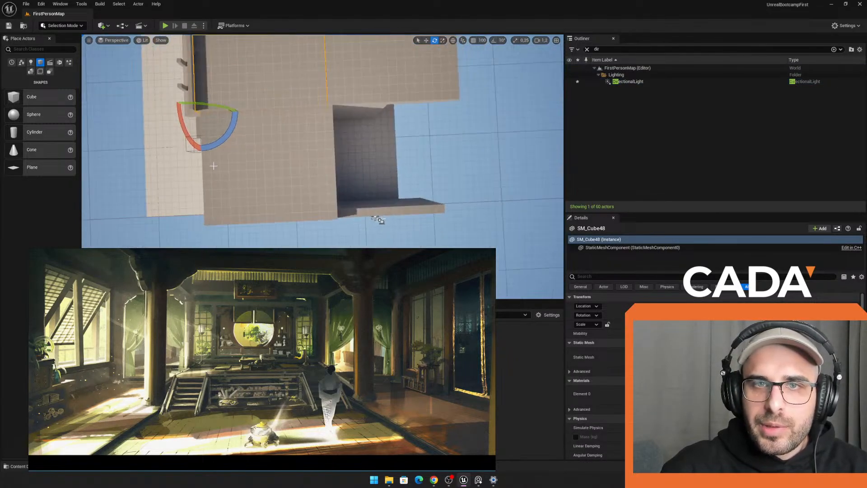
pyautogui.moveTo(175, 115); pyautogui.dragTo(436, 100)
pyautogui.moveTo(437, 100); pyautogui.dragTo(559, 85, button='right')
pyautogui.press('w')
pyautogui.press('s')
# Step: Select the large floor slab and scale it wider so it extends outward beyond the hall's side wall
pyautogui.moveTo(375, 85); pyautogui.dragTo(479, 108, button='right')
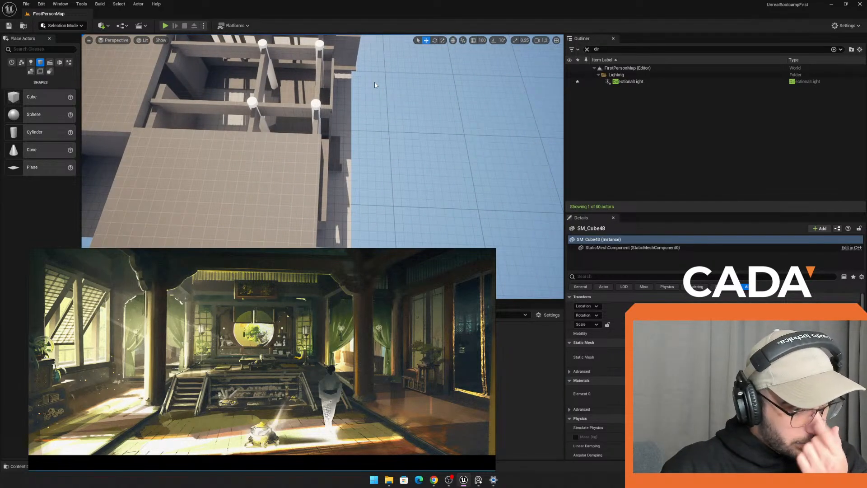
pyautogui.press('d')
pyautogui.moveTo(478, 108); pyautogui.dragTo(246, 118, button='right')
pyautogui.click(338, 56)
pyautogui.press('s')
pyautogui.press('a')
pyautogui.click(340, 122)
pyautogui.press('s')
pyautogui.press('d')
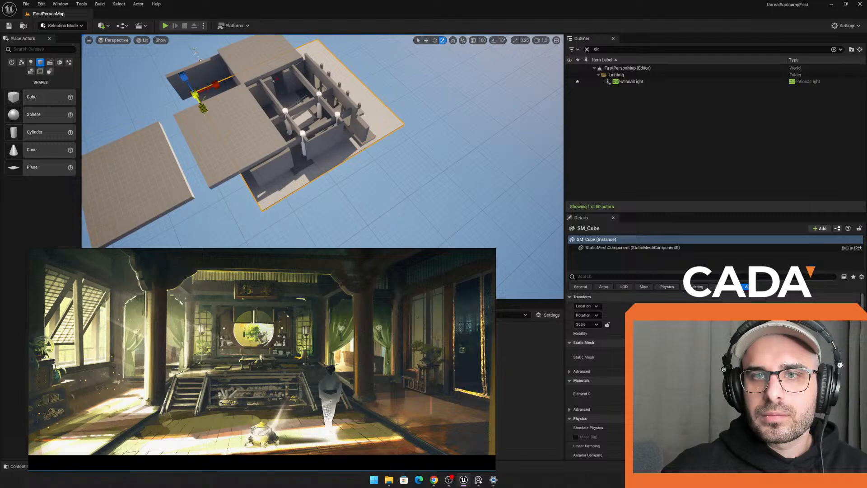
pyautogui.moveTo(203, 108); pyautogui.dragTo(211, 123)
# Step: Duplicate the side wall piece beside the opening and rotate the copy perpendicular to the original
pyautogui.press('d')
pyautogui.moveTo(313, 139); pyautogui.dragTo(242, 153, button='right')
pyautogui.press('w')
pyautogui.click(256, 125)
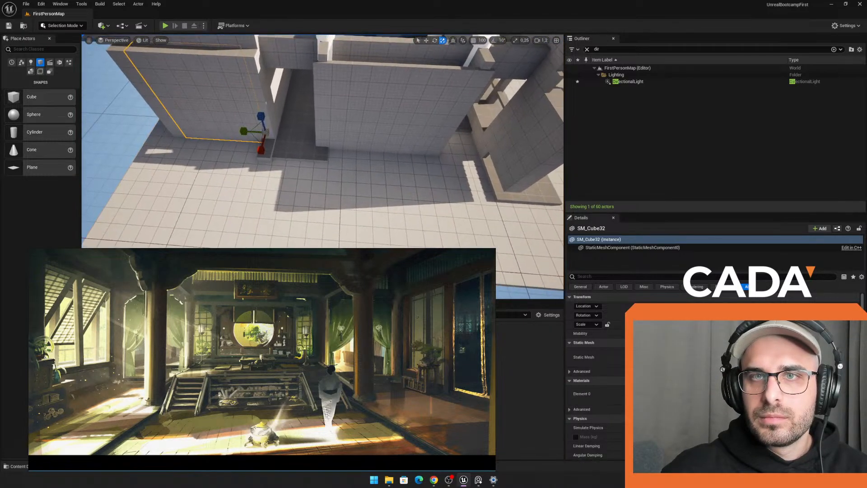
pyautogui.moveTo(267, 149); pyautogui.dragTo(280, 152)
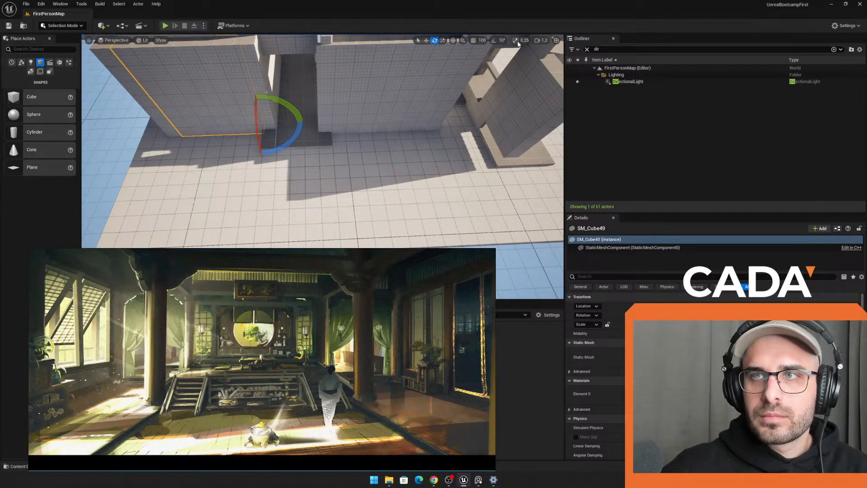
pyautogui.moveTo(284, 155); pyautogui.dragTo(263, 156)
# Step: Move the rotated wall outward onto the extended floor and place a duplicate of it at the far end of the side area
pyautogui.moveTo(271, 154); pyautogui.dragTo(226, 162, button='right')
pyautogui.press('w')
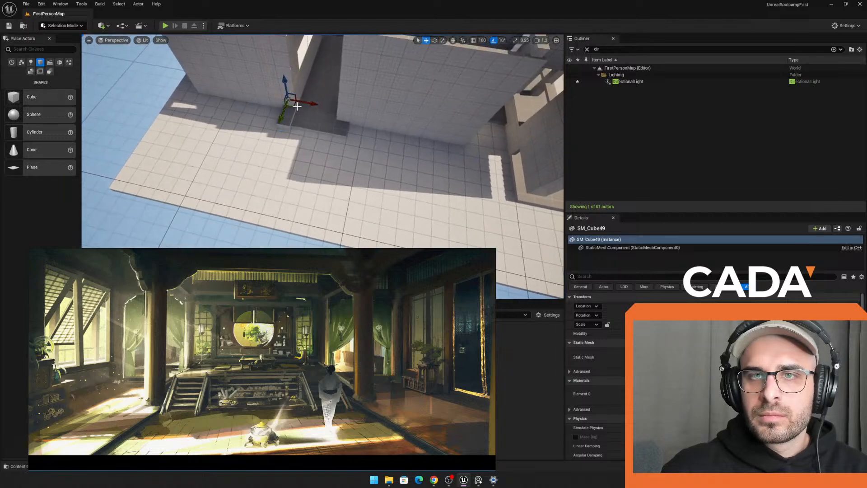
pyautogui.moveTo(276, 128); pyautogui.dragTo(228, 209)
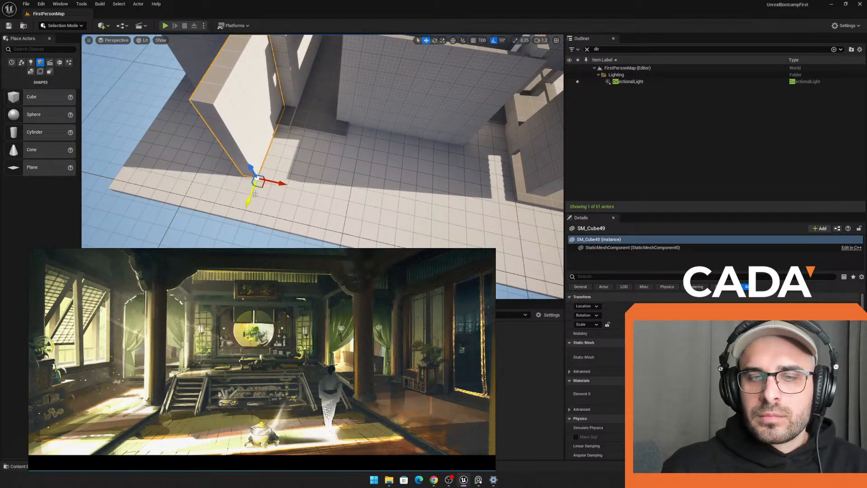
pyautogui.scroll(-6, 255, 194)
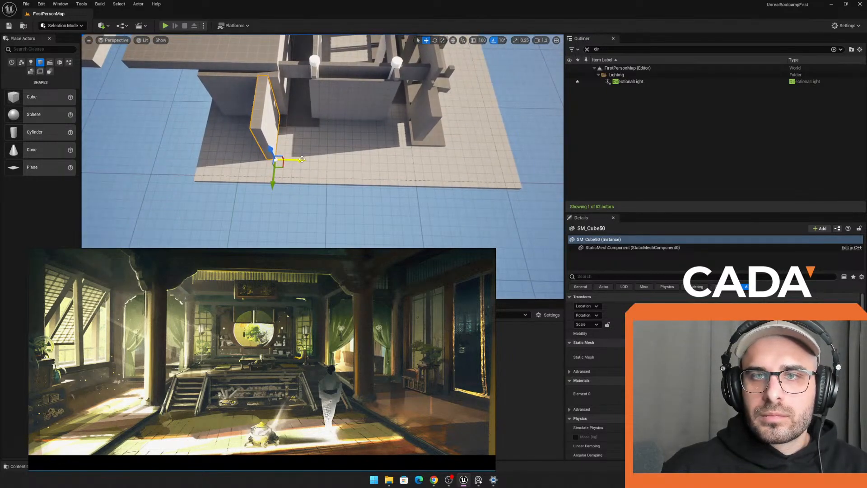
pyautogui.moveTo(301, 159); pyautogui.dragTo(450, 196)
# Step: Duplicate the far end wall, rotate the copy perpendicular, and slide it back to close the side area's outer edge
pyautogui.press('e')
pyautogui.press('w')
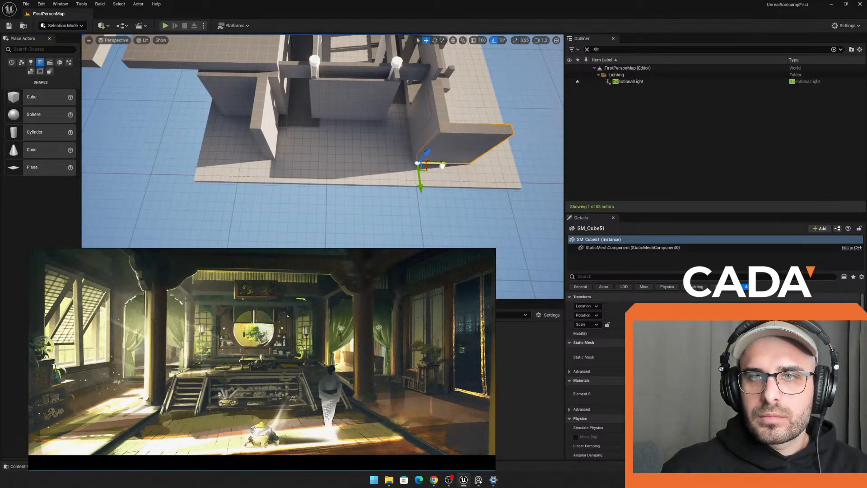
pyautogui.moveTo(442, 165); pyautogui.dragTo(398, 165)
# Step: Duplicate the inner wall panel between the hall and the side area, and raise the copy above the original
pyautogui.moveTo(325, 162)
pyautogui.mouseDown(button='right')
pyautogui.moveTo(266, 171)
pyautogui.moveTo(204, 144)
pyautogui.moveTo(271, 113)
pyautogui.moveTo(303, 113)
pyautogui.moveTo(316, 176)
pyautogui.moveTo(343, 167)
pyautogui.moveTo(310, 158)
pyautogui.moveTo(326, 172)
pyautogui.mouseUp(button='right')
pyautogui.press('w')
pyautogui.press('s')
pyautogui.click(330, 156)
pyautogui.hotkey('ctrl', 'd')
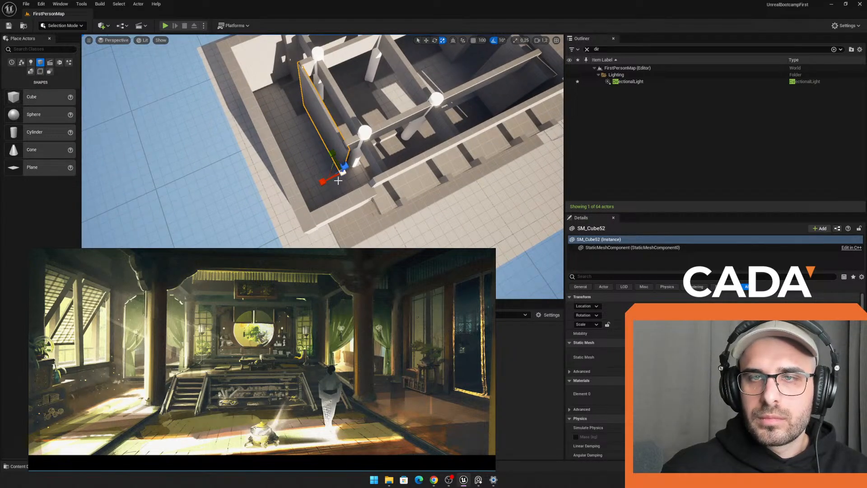
pyautogui.hotkey('ctrl', 'z')
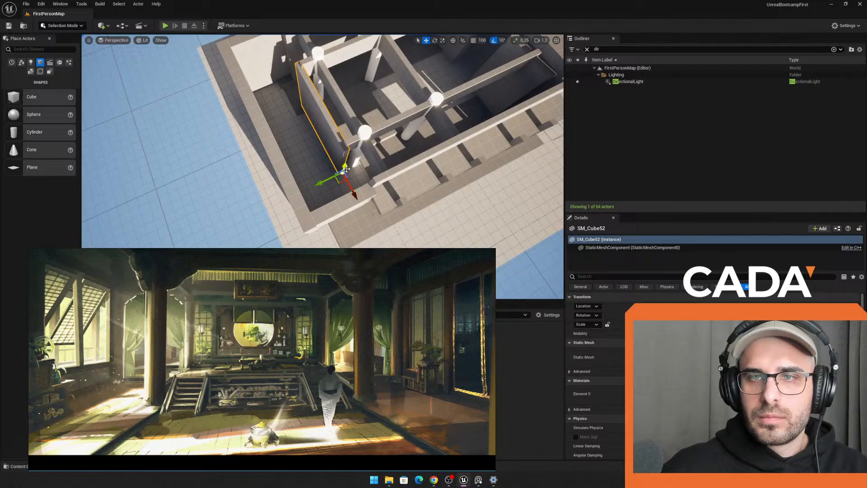
pyautogui.moveTo(346, 168)
pyautogui.mouseDown()
pyautogui.moveTo(344, 149)
pyautogui.moveTo(349, 156)
pyautogui.moveTo(330, 167)
pyautogui.mouseUp()
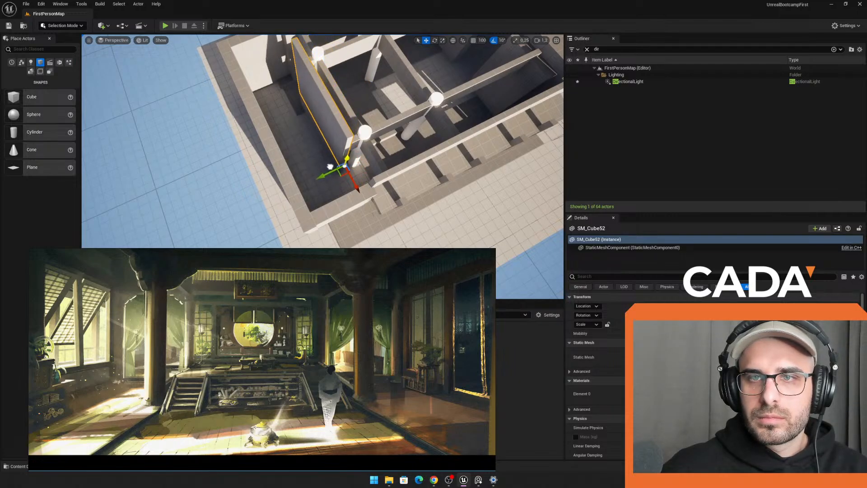
# Step: Lengthen the raised wall copy and slide it along the inner wall to span the openings beside the columns
pyautogui.press('r')
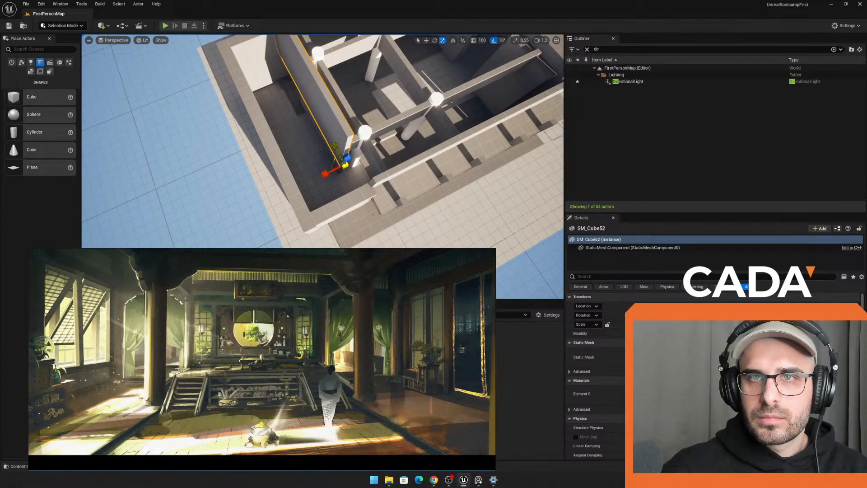
pyautogui.moveTo(352, 181); pyautogui.dragTo(373, 215)
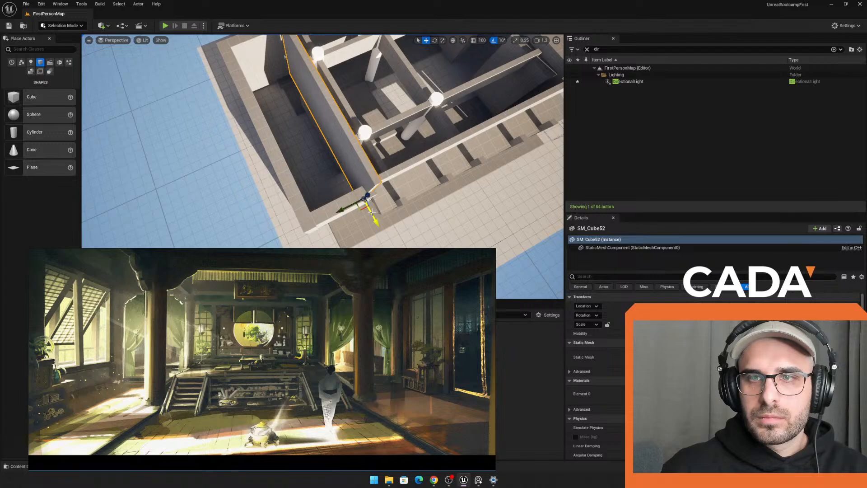
pyautogui.moveTo(372, 214); pyautogui.dragTo(240, 125, button='right')
pyautogui.press('w')
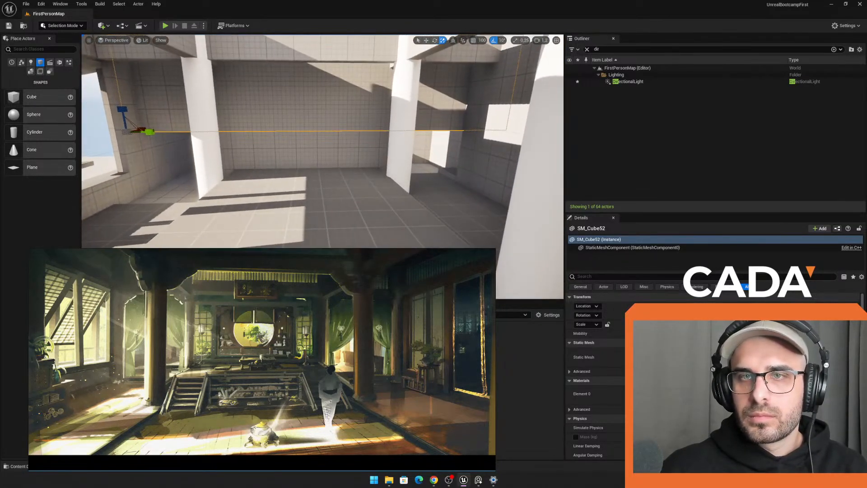
# Step: Raise the lengthened wall copy behind the rear columns to about the height of the hall's crossbeam
pyautogui.press('w')
pyautogui.moveTo(123, 110); pyautogui.dragTo(119, 94)
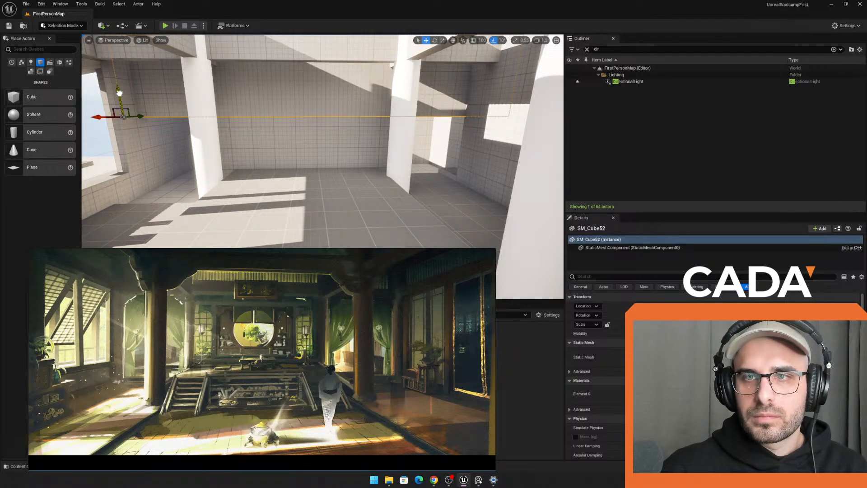
pyautogui.moveTo(119, 93); pyautogui.dragTo(112, 41)
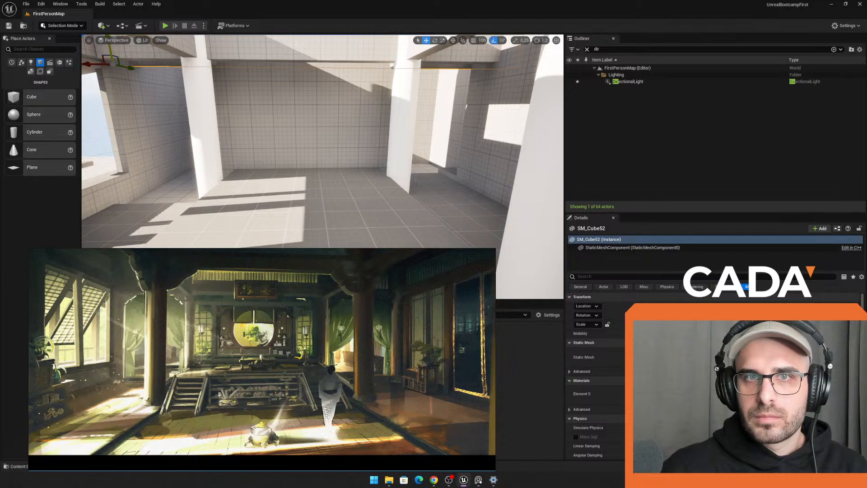
# Step: Move the outer wall of the side area further outward, past the edge of the floor
pyautogui.moveTo(252, 160); pyautogui.dragTo(189, 162, button='right')
pyautogui.click(253, 159)
pyautogui.press('r')
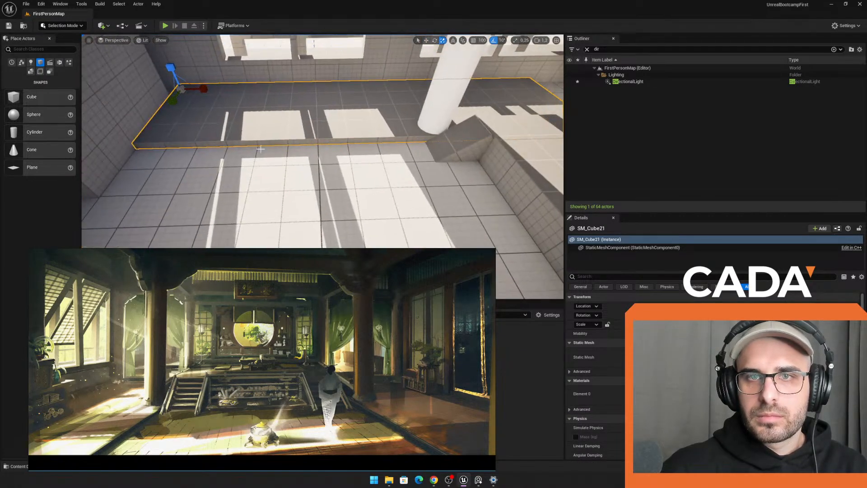
pyautogui.moveTo(253, 160); pyautogui.dragTo(350, 167, button='right')
pyautogui.click(424, 145)
pyautogui.moveTo(425, 145); pyautogui.dragTo(474, 226, button='right')
pyautogui.moveTo(386, 116)
pyautogui.mouseDown(button='right')
pyautogui.moveTo(373, 113)
pyautogui.moveTo(386, 116)
pyautogui.mouseUp(button='right')
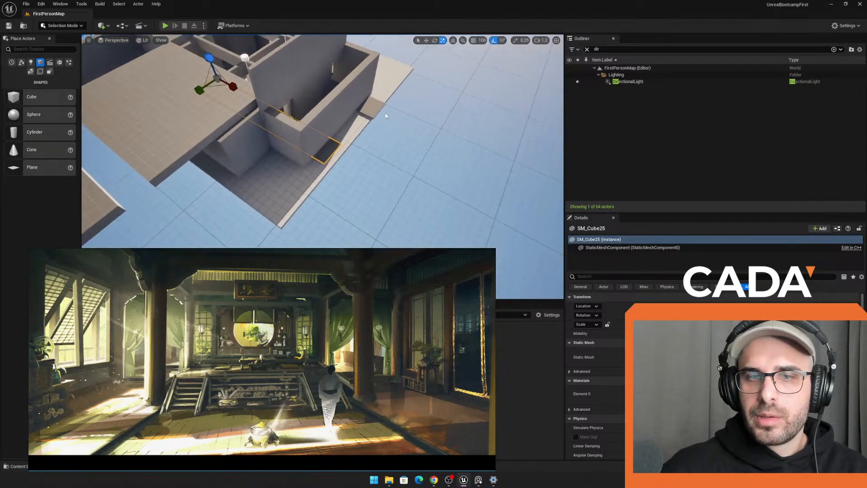
pyautogui.moveTo(323, 176); pyautogui.dragTo(394, 215)
# Step: Stretch the floor outward under the moved outer wall and lengthen the side area's end wall to meet it
pyautogui.moveTo(259, 180); pyautogui.dragTo(240, 172, button='right')
pyautogui.click(259, 179)
pyautogui.press('r')
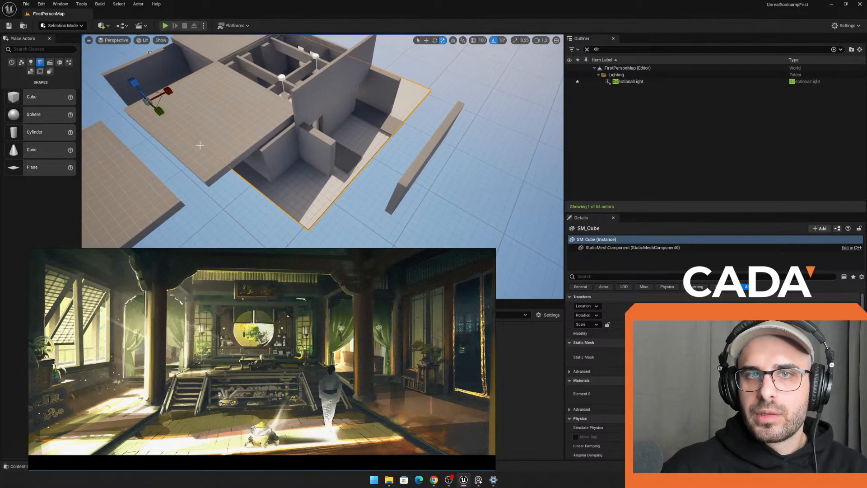
pyautogui.moveTo(160, 111); pyautogui.dragTo(178, 125)
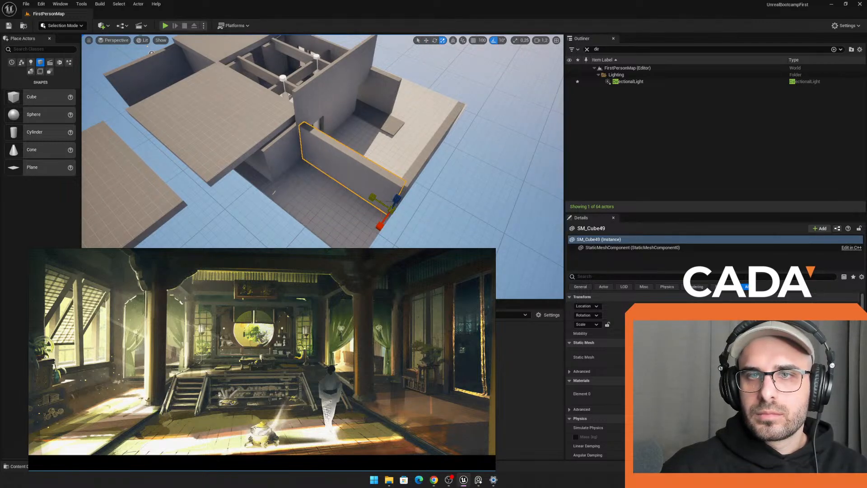
# Step: Reduce the end wall's height to a low sill and place a copy above it, leaving a window opening between them
pyautogui.moveTo(391, 222)
pyautogui.mouseDown(button='right')
pyautogui.moveTo(396, 208)
pyautogui.moveTo(392, 222)
pyautogui.mouseUp(button='right')
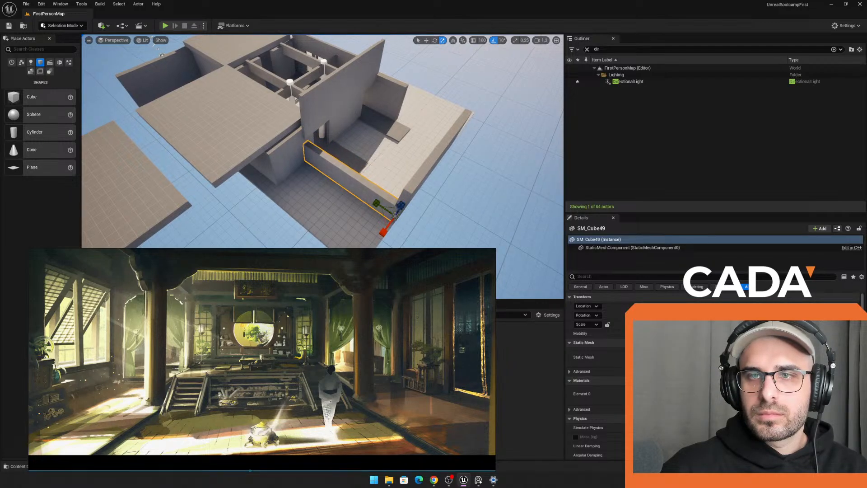
pyautogui.moveTo(395, 213); pyautogui.dragTo(456, 230, button='right')
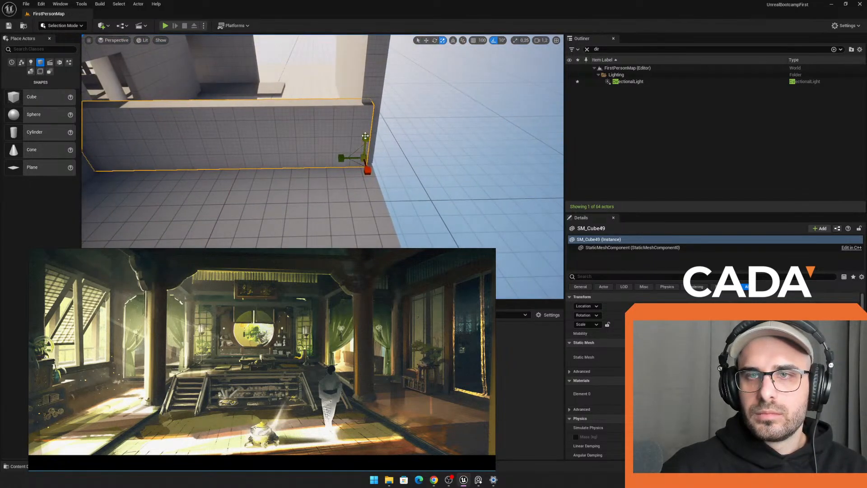
pyautogui.moveTo(364, 135); pyautogui.dragTo(364, 163)
pyautogui.moveTo(364, 164); pyautogui.dragTo(312, 128, button='right')
pyautogui.moveTo(415, 178); pyautogui.dragTo(404, 144, button='right')
# Step: Duplicate the lower and upper end wall pieces together and move the copies to the opposite end of the side area
pyautogui.keyDown('shift'); pyautogui.click(310, 162); pyautogui.keyUp('shift')
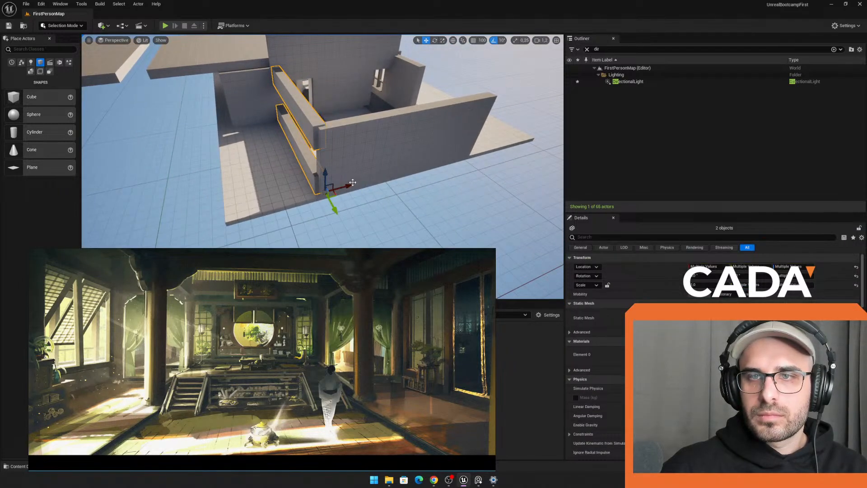
pyautogui.hotkey('ctrl', 'd')
pyautogui.moveTo(353, 183); pyautogui.dragTo(335, 175, button='right')
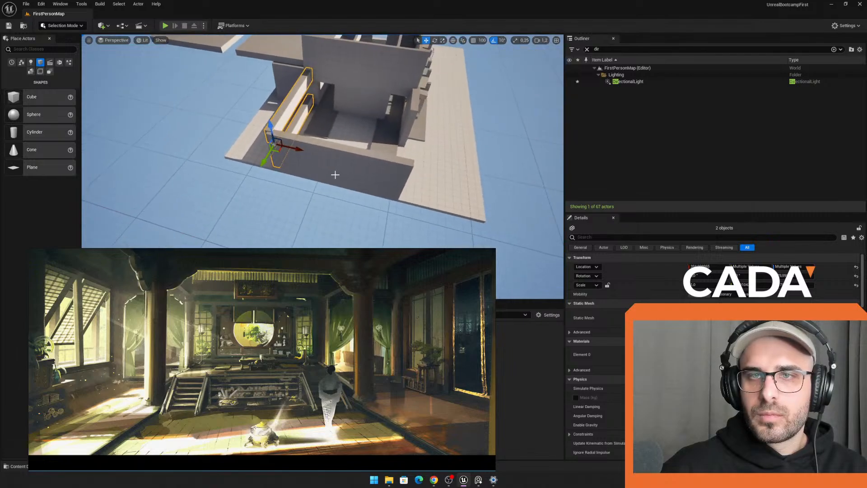
pyautogui.moveTo(296, 148); pyautogui.dragTo(435, 166)
pyautogui.moveTo(370, 167)
pyautogui.mouseDown(button='right')
pyautogui.moveTo(420, 169)
pyautogui.moveTo(384, 172)
pyautogui.mouseUp(button='right')
# Step: Duplicate the low end wall, shorten the copy to its inner end, and heighten it into a pier beside the window opening
pyautogui.click(397, 174)
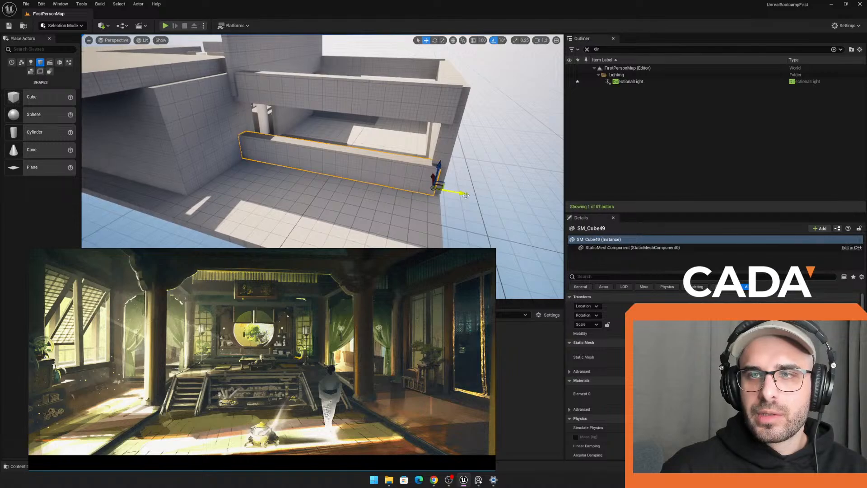
pyautogui.keyDown('alt'); pyautogui.moveTo(461, 195); pyautogui.dragTo(452, 193); pyautogui.keyUp('alt')
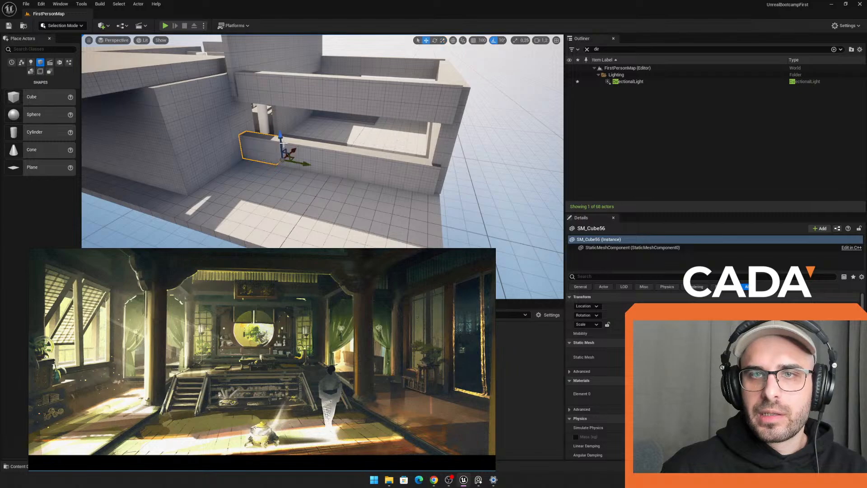
pyautogui.moveTo(280, 138); pyautogui.dragTo(280, 113)
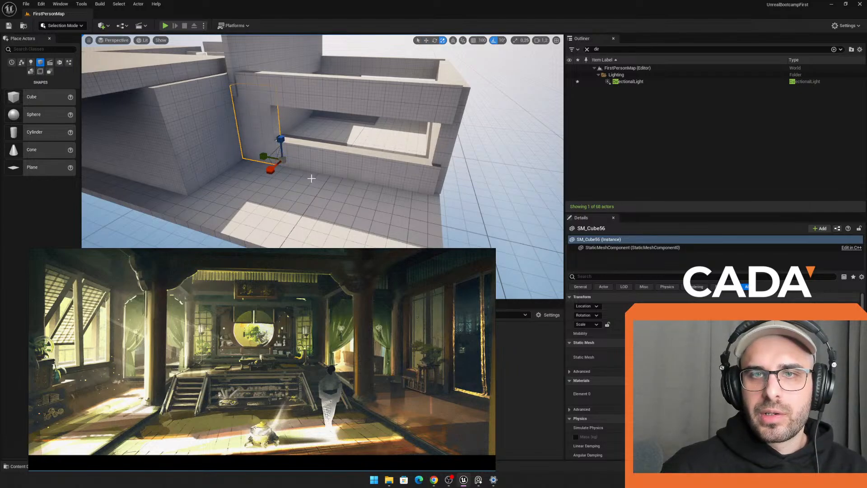
# Step: Duplicate the pier and place the copy at the outer end of the end wall's window opening
pyautogui.moveTo(307, 163); pyautogui.dragTo(424, 181)
pyautogui.moveTo(424, 186)
pyautogui.mouseDown(button='right')
pyautogui.moveTo(436, 186)
pyautogui.moveTo(424, 186)
pyautogui.mouseUp(button='right')
pyautogui.moveTo(440, 190); pyautogui.dragTo(510, 207)
pyautogui.moveTo(454, 196); pyautogui.dragTo(434, 191)
# Step: Duplicate the selected end wall pieces, including the window piers, and move the three copies to the opposite end wall
pyautogui.moveTo(435, 191); pyautogui.dragTo(329, 170, button='right')
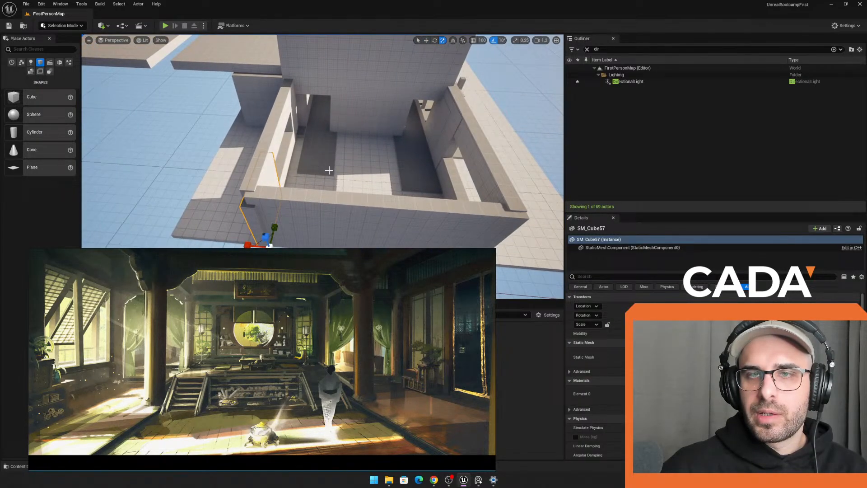
pyautogui.keyDown('ctrl'); pyautogui.click(277, 143); pyautogui.keyUp('ctrl')
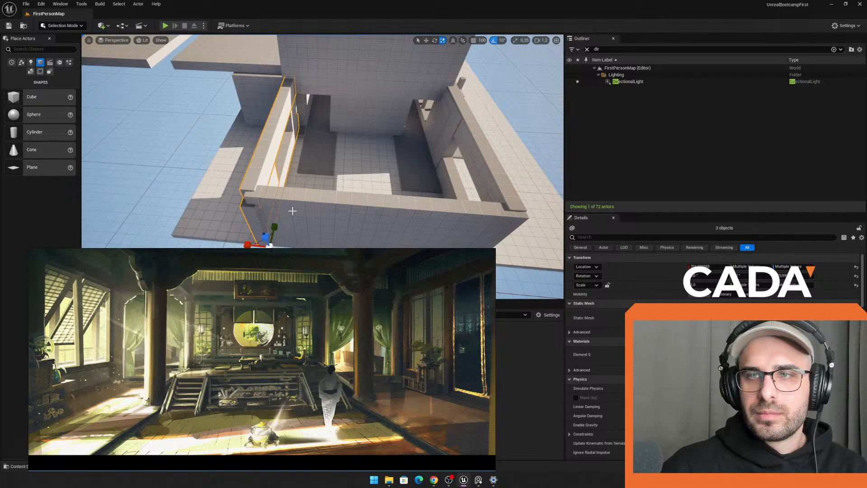
pyautogui.moveTo(292, 211); pyautogui.dragTo(278, 210, button='right')
pyautogui.press('w')
pyautogui.moveTo(305, 210); pyautogui.dragTo(504, 212)
# Step: Duplicate the detached roof slab and move the copy over the open side area as its ceiling
pyautogui.press('w')
pyautogui.moveTo(503, 212); pyautogui.dragTo(533, 206, button='right')
pyautogui.moveTo(323, 144); pyautogui.dragTo(284, 156, button='right')
pyautogui.moveTo(498, 191); pyautogui.dragTo(533, 170, button='right')
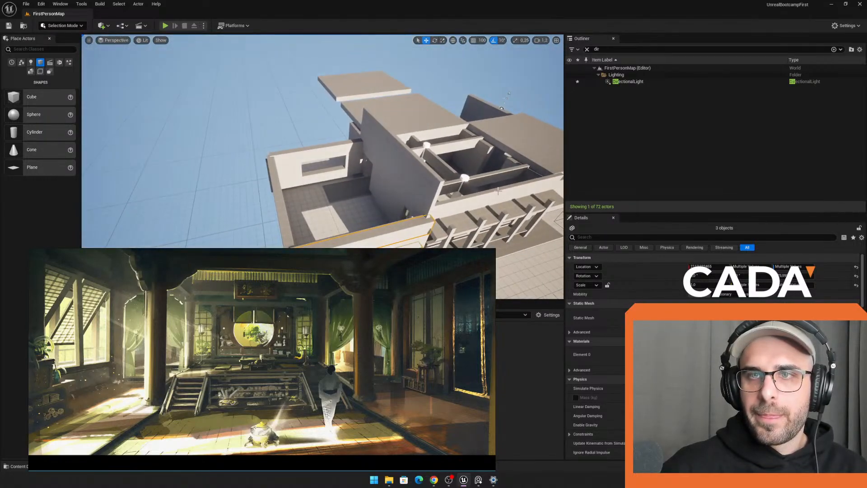
pyautogui.moveTo(353, 88); pyautogui.dragTo(370, 93, button='right')
pyautogui.click(353, 83)
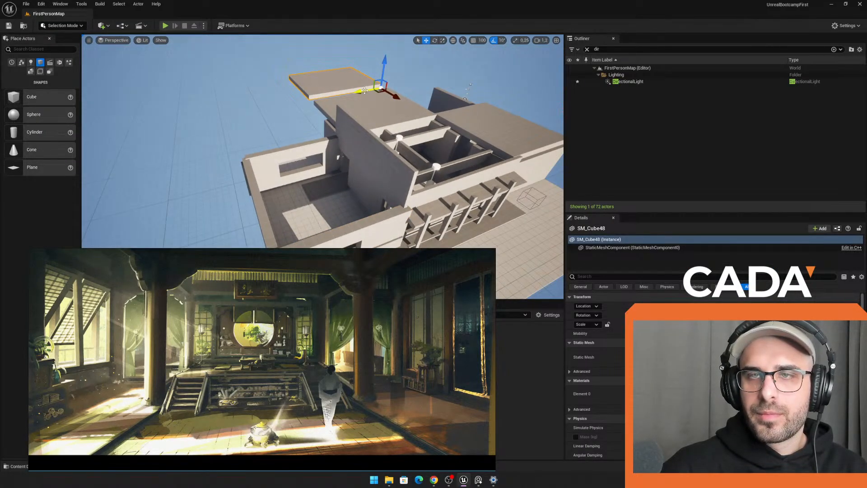
pyautogui.keyDown('alt'); pyautogui.moveTo(364, 91); pyautogui.dragTo(418, 225); pyautogui.keyUp('alt')
# Step: Play-test the level from inside the hall to check how the columns, platform and lighting look
pyautogui.moveTo(407, 213); pyautogui.dragTo(406, 159, button='right')
pyautogui.press('w')
pyautogui.press('s')
pyautogui.press('w')
pyautogui.moveTo(307, 129); pyautogui.dragTo(297, 127, button='right')
pyautogui.click(166, 26)
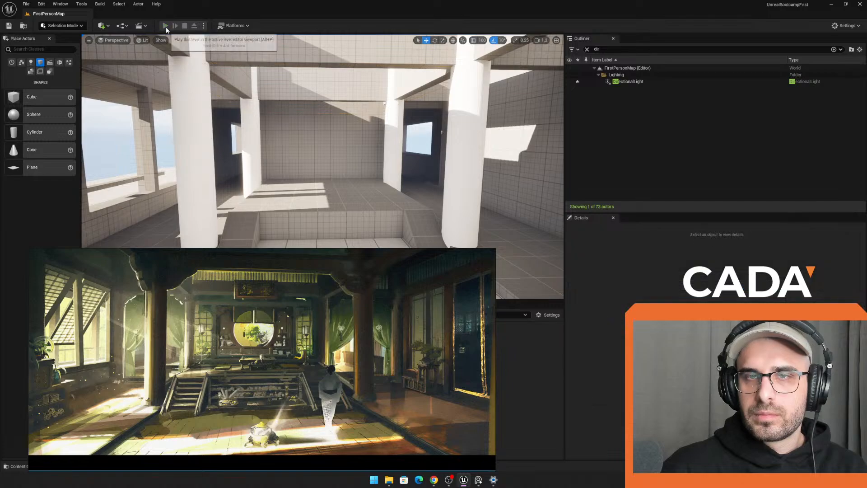
pyautogui.press('w')
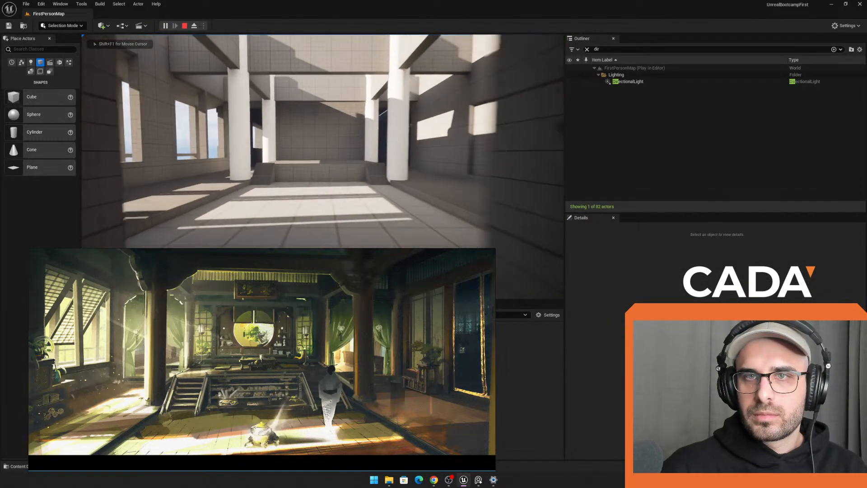
pyautogui.press('Escape')
# Step: Run the level again and walk through the hall to inspect the roofed side area and its window
pyautogui.press('s')
pyautogui.moveTo(323, 166); pyautogui.dragTo(280, 169, button='right')
pyautogui.press('w')
pyautogui.moveTo(258, 114)
pyautogui.mouseDown(button='right')
pyautogui.moveTo(283, 119)
pyautogui.moveTo(258, 114)
pyautogui.mouseUp(button='right')
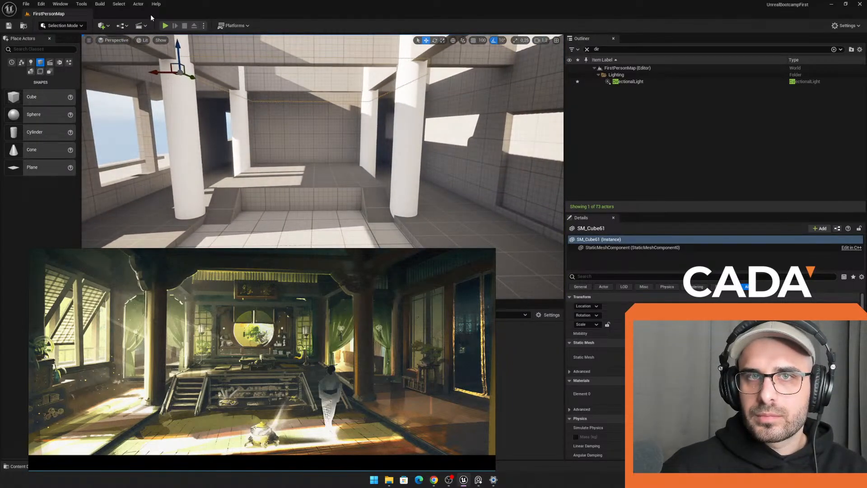
pyautogui.click(164, 26)
pyautogui.press('w')
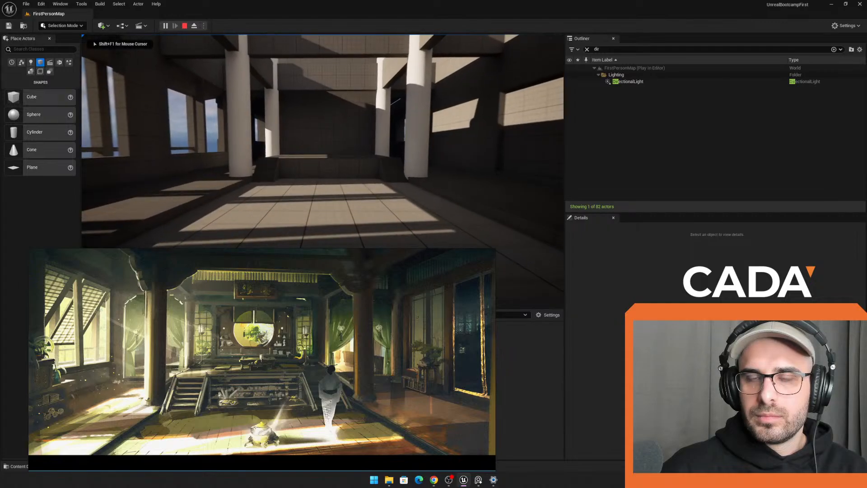
pyautogui.press('w')
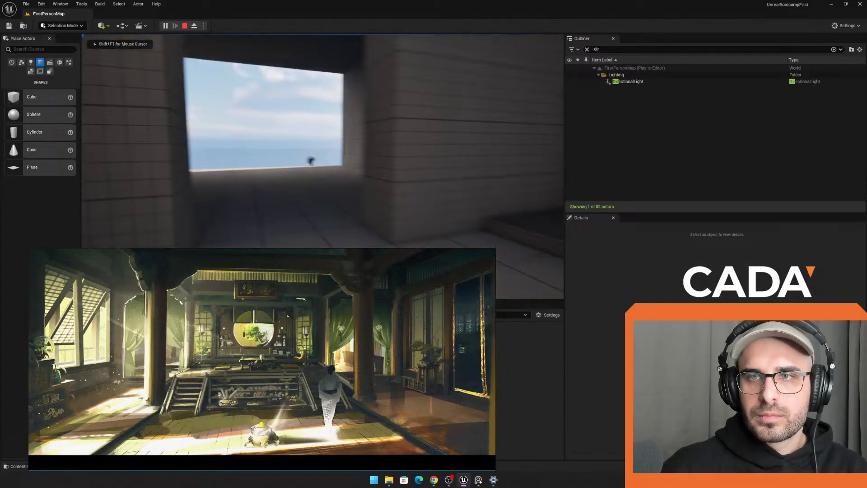
pyautogui.press('w')
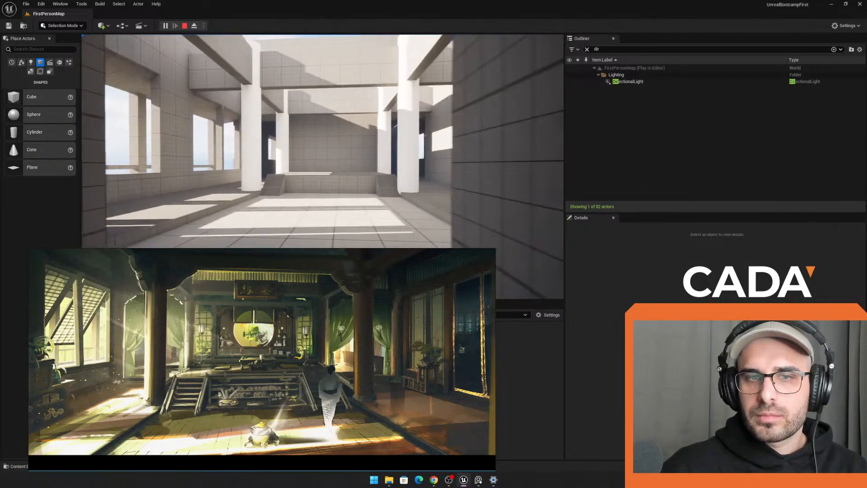
pyautogui.press('Escape')
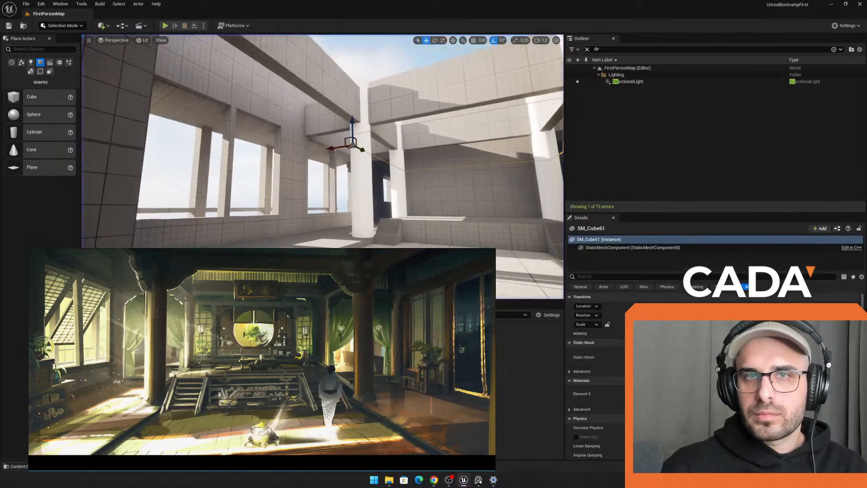
# Step: Lower the wall piece above the hall's side windows slightly
pyautogui.moveTo(217, 104); pyautogui.dragTo(165, 104, button='right')
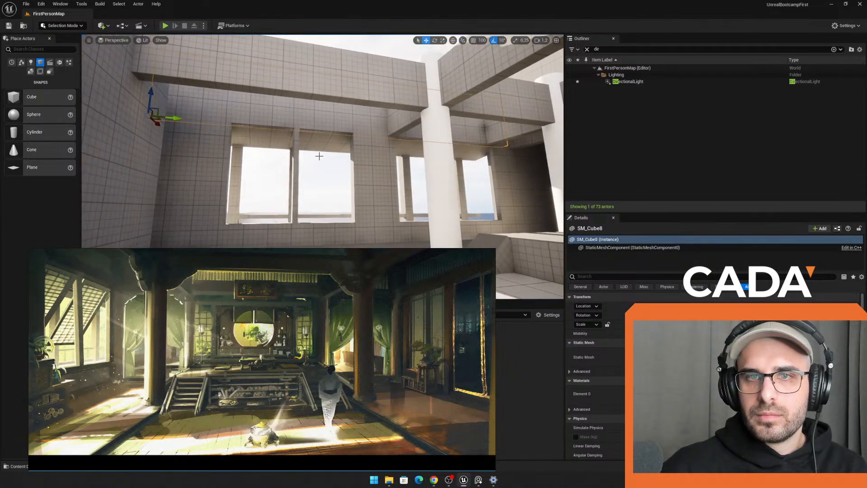
pyautogui.moveTo(153, 98)
pyautogui.mouseDown()
pyautogui.moveTo(173, 100)
pyautogui.moveTo(155, 103)
pyautogui.mouseUp()
pyautogui.moveTo(158, 89); pyautogui.dragTo(171, 80, button='right')
# Step: Play-test the adjusted hall, examining the opening and the sunlight on the wall opposite the windows
pyautogui.click(166, 25)
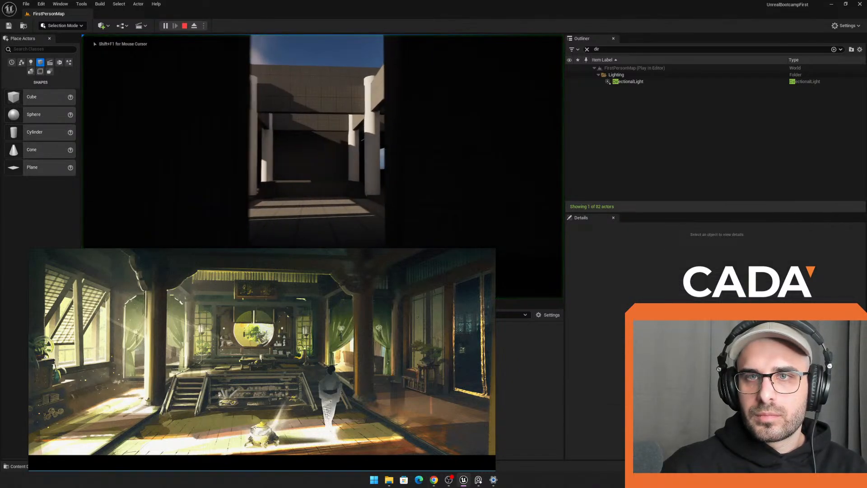
pyautogui.press('w')
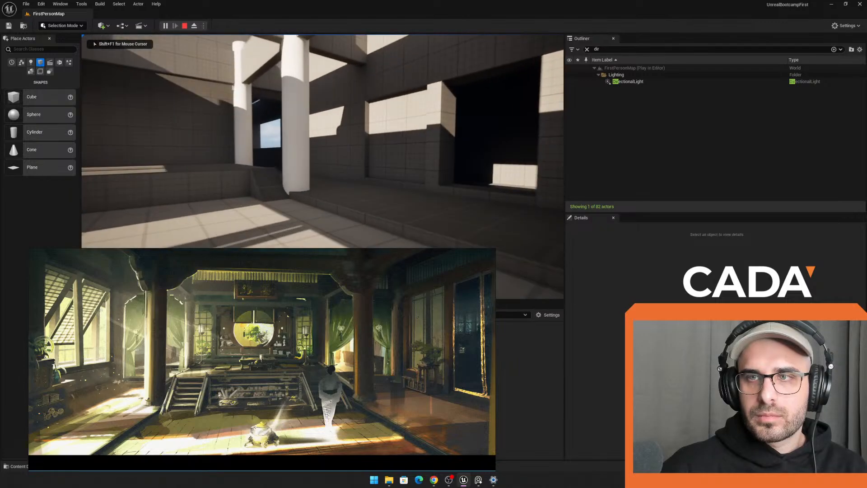
pyautogui.press('d')
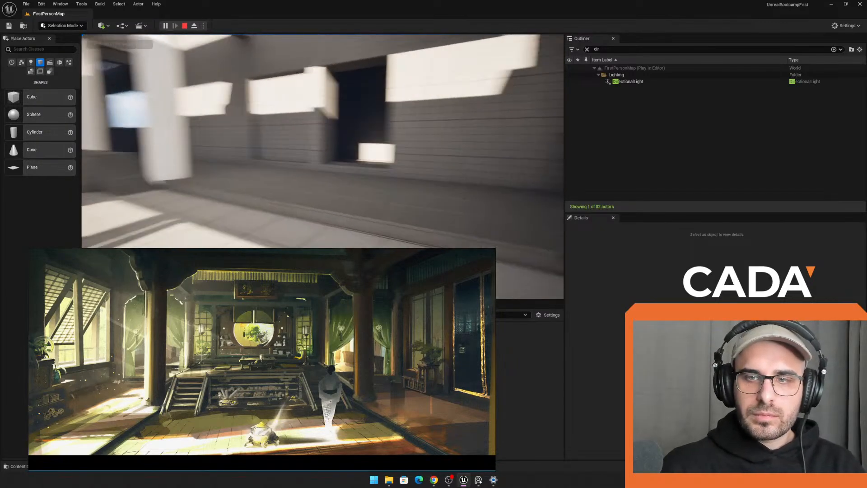
pyautogui.press('Escape')
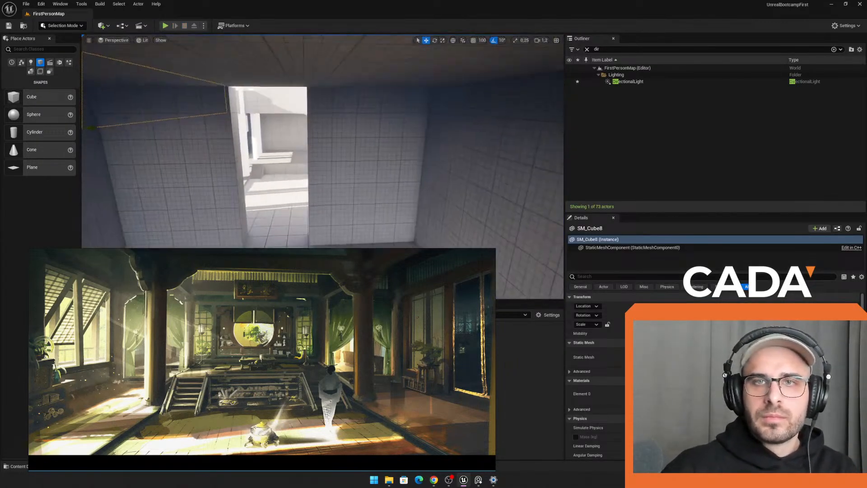
# Step: Walk through the whole hall in play mode and fire projectiles towards the platform to judge its scale and collisions
pyautogui.press('s')
pyautogui.moveTo(323, 135); pyautogui.dragTo(328, 109, button='right')
pyautogui.press('w')
pyautogui.press('s')
pyautogui.press('w')
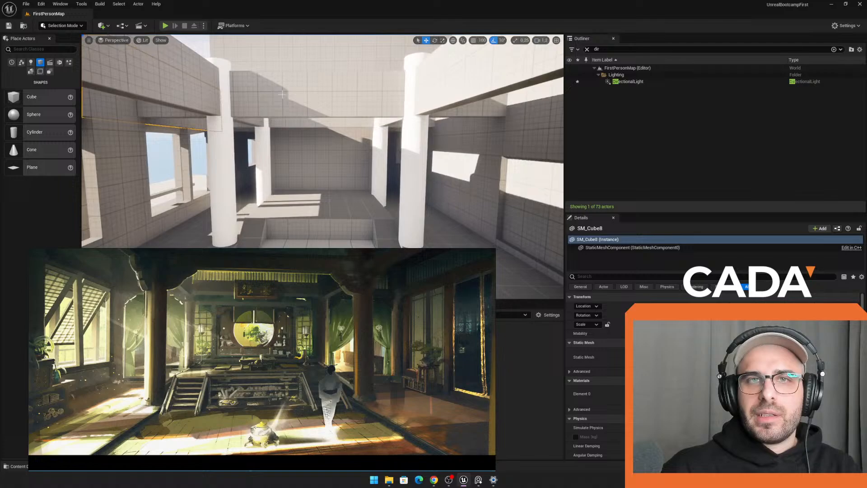
pyautogui.click(165, 26)
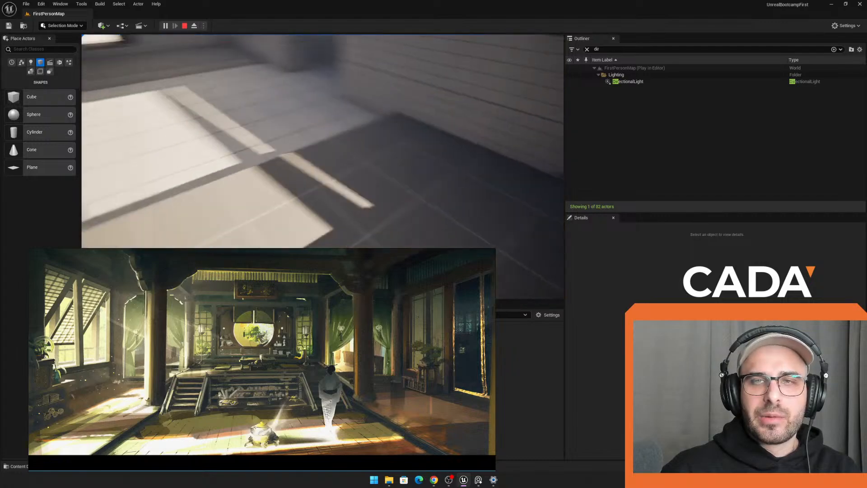
pyautogui.press('w')
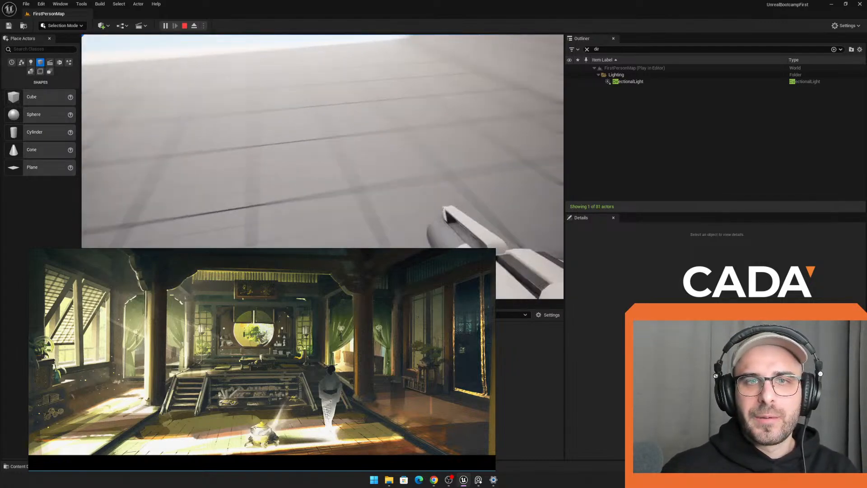
pyautogui.press('w')
pyautogui.click(322, 166)
pyautogui.click(322, 166)
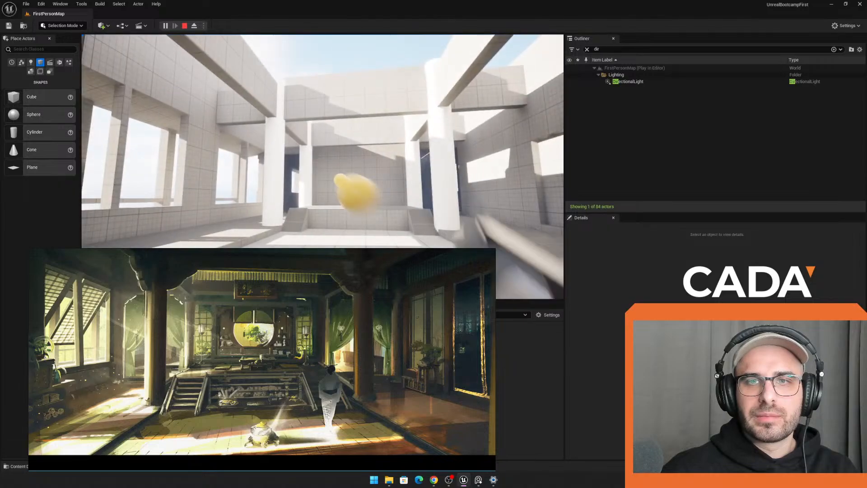
pyautogui.click(323, 166)
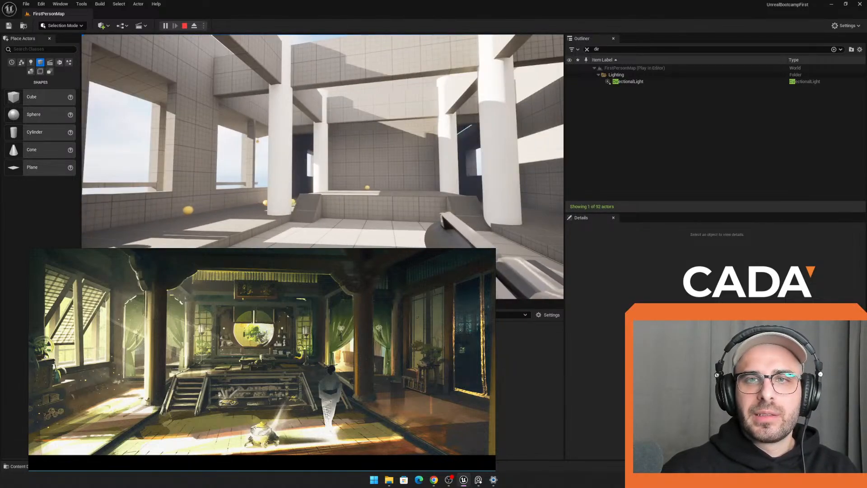
pyautogui.press('Escape')
# Step: Open Quixel Bridge from the editor, show its Environment collection and move the window clear of the reference painting
pyautogui.click(104, 26)
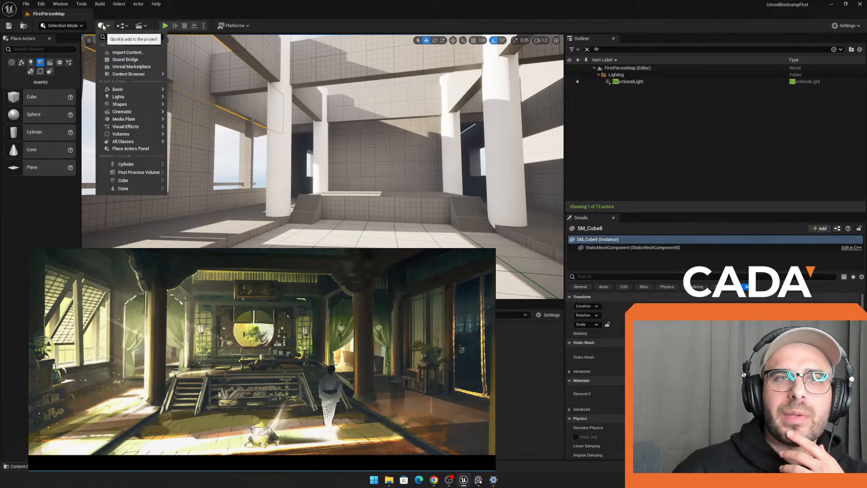
pyautogui.click(127, 61)
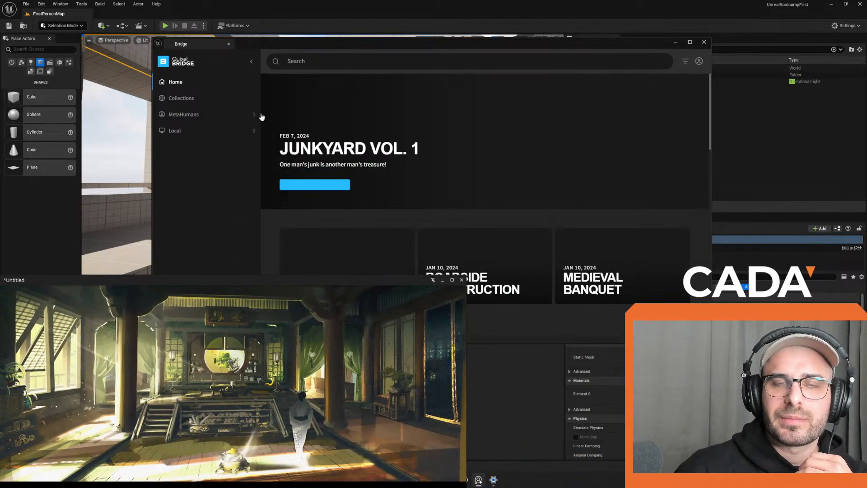
pyautogui.click(183, 98)
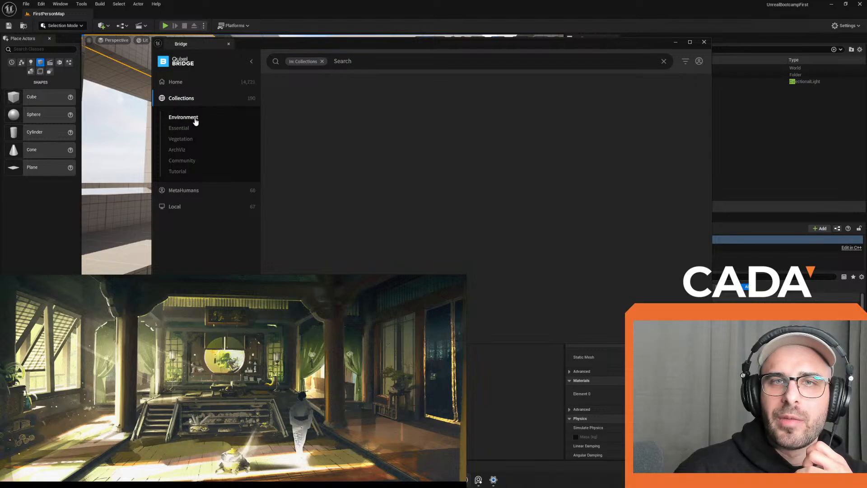
pyautogui.click(193, 118)
pyautogui.scroll(-1, 583, 104)
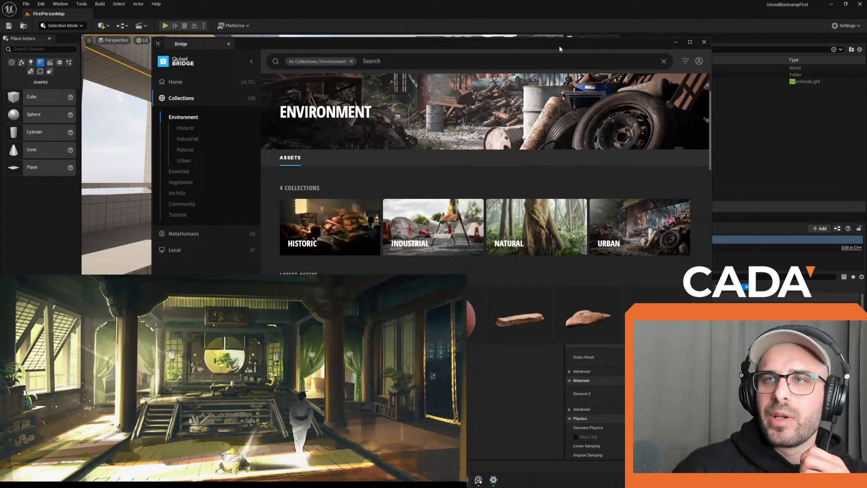
pyautogui.moveTo(560, 45); pyautogui.dragTo(626, 21)
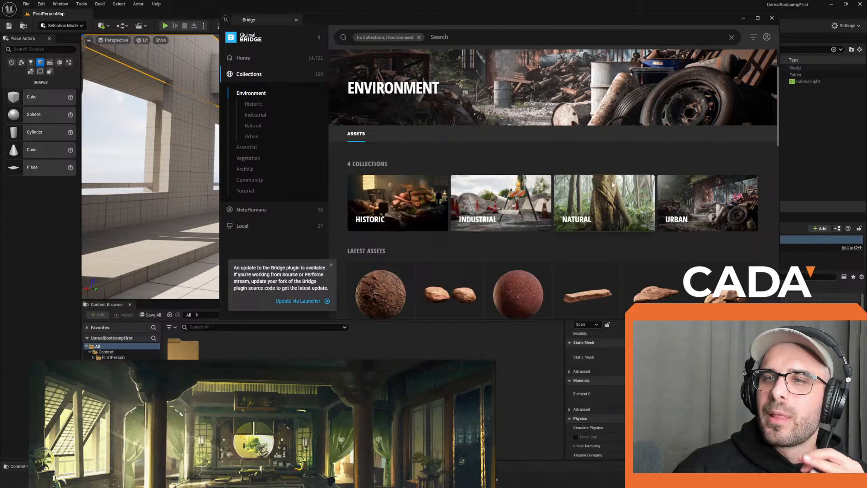
# Step: Look through the latest Environment assets and the Ancient Temple collection under Historic for suitable pieces
pyautogui.scroll(-3, 603, 194)
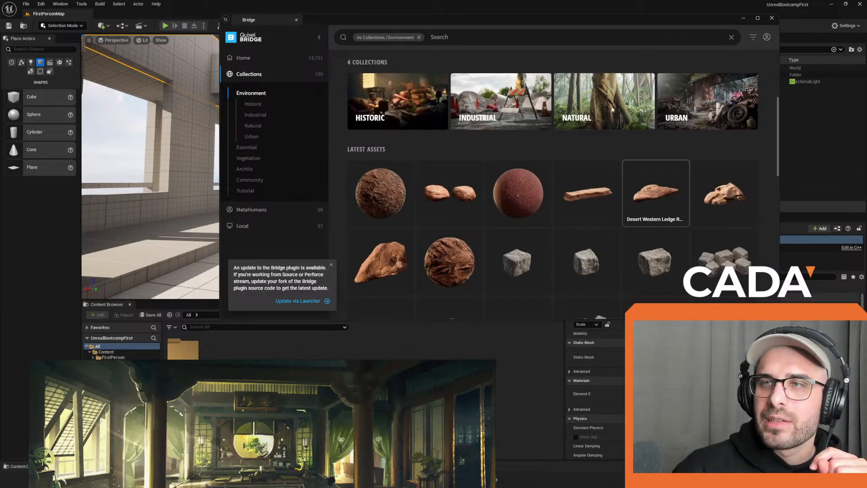
pyautogui.scroll(-1, 631, 163)
pyautogui.scroll(-6, 597, 213)
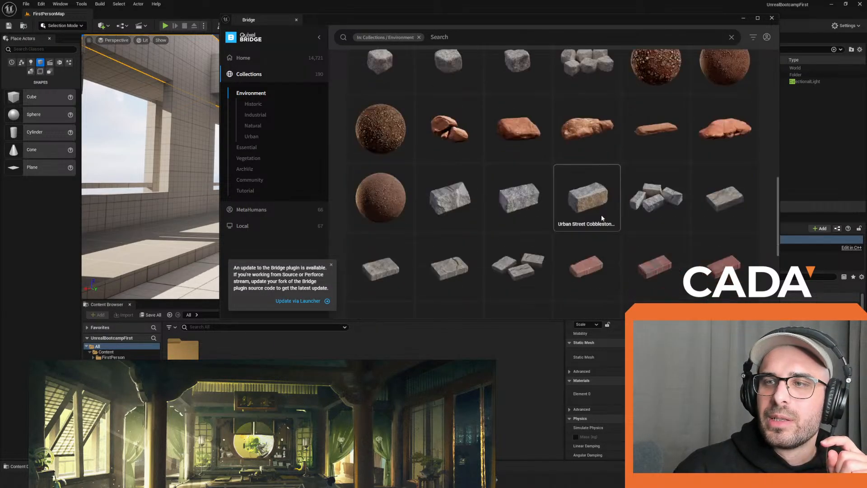
pyautogui.scroll(-2, 641, 210)
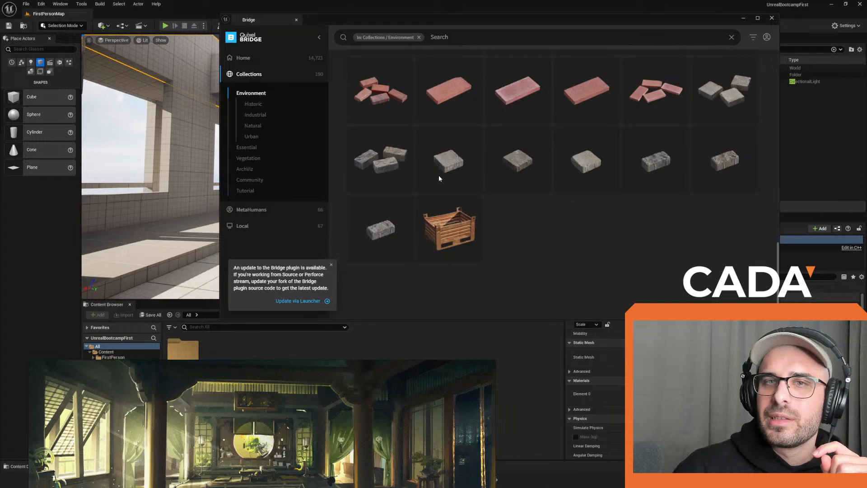
pyautogui.click(253, 105)
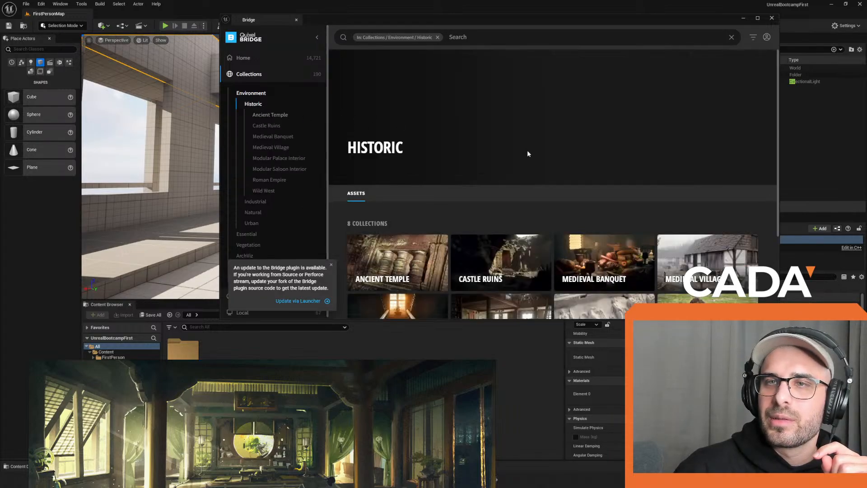
pyautogui.scroll(-2, 613, 205)
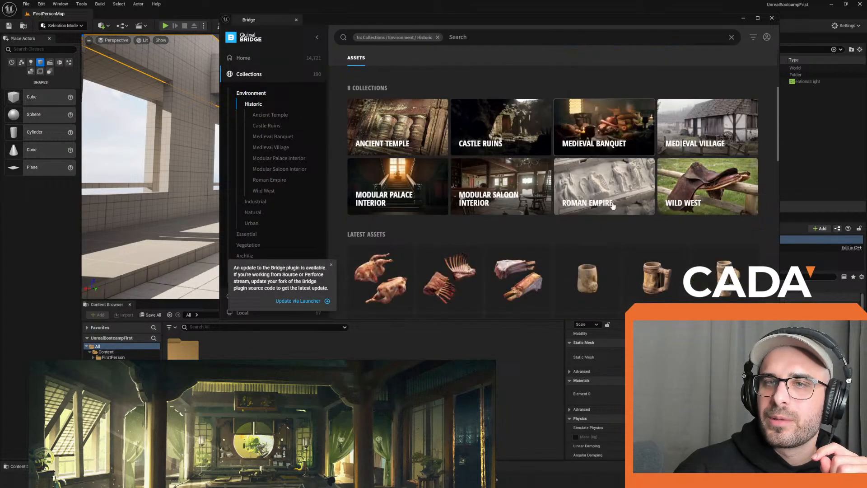
pyautogui.click(407, 122)
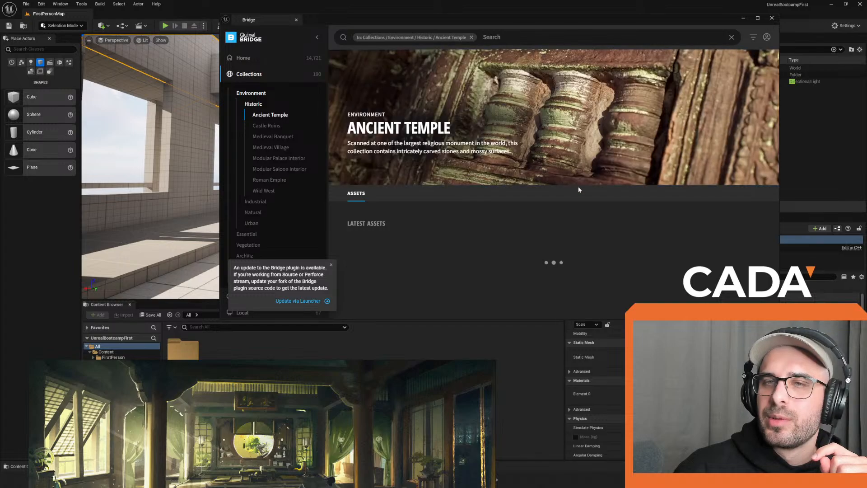
pyautogui.scroll(-7, 616, 213)
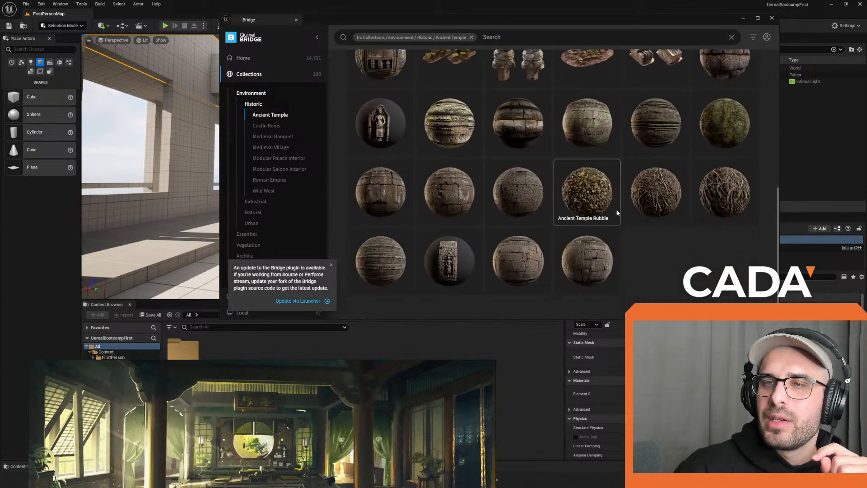
pyautogui.scroll(4, 605, 205)
pyautogui.scroll(3, 578, 192)
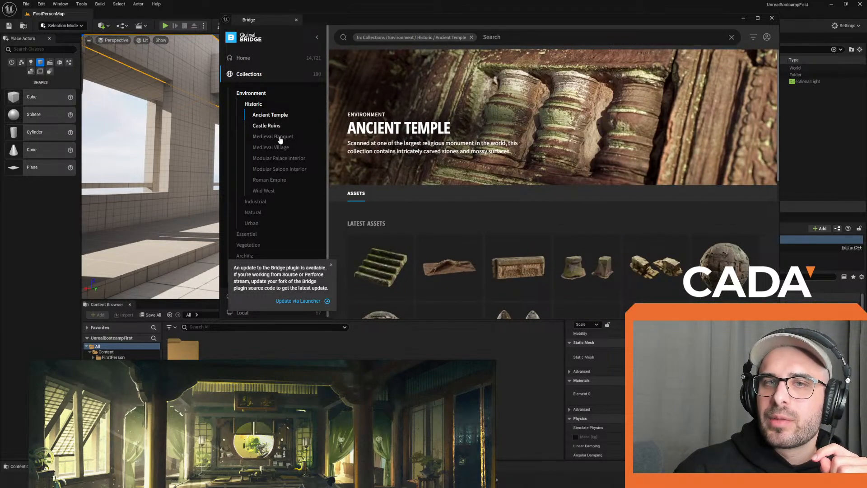
# Step: Browse the Modular Saloon Interior collection under Historic, examining its doors, windows, railings, furniture and wall materials
pyautogui.click(253, 104)
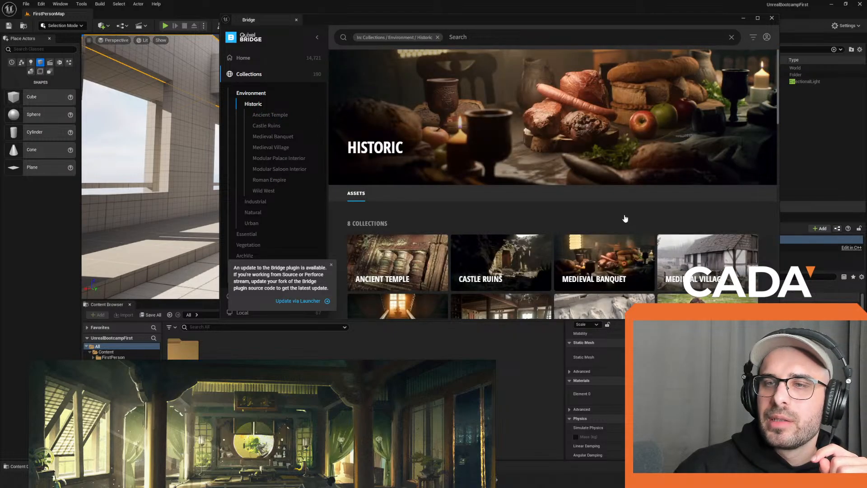
pyautogui.scroll(-3, 625, 219)
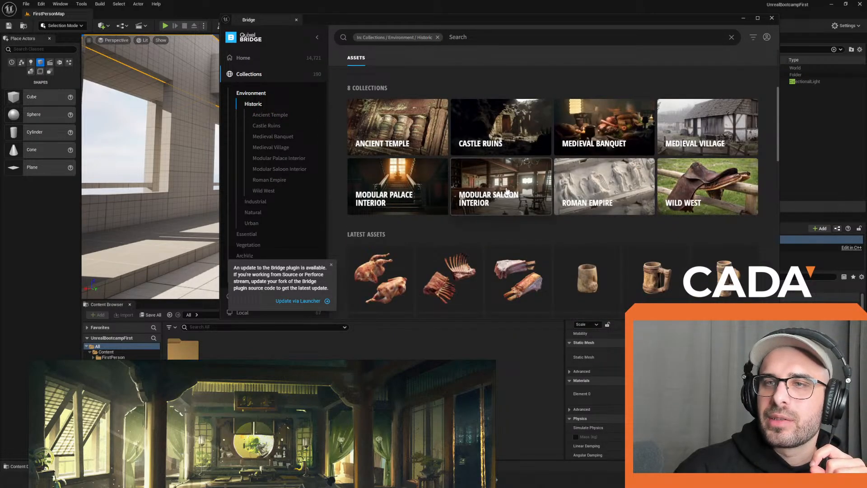
pyautogui.click(506, 191)
pyautogui.scroll(-5, 601, 172)
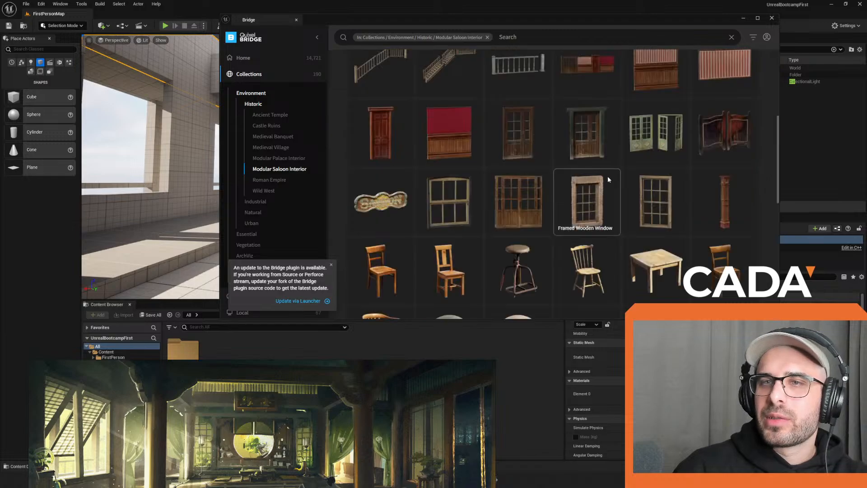
pyautogui.scroll(-6, 657, 175)
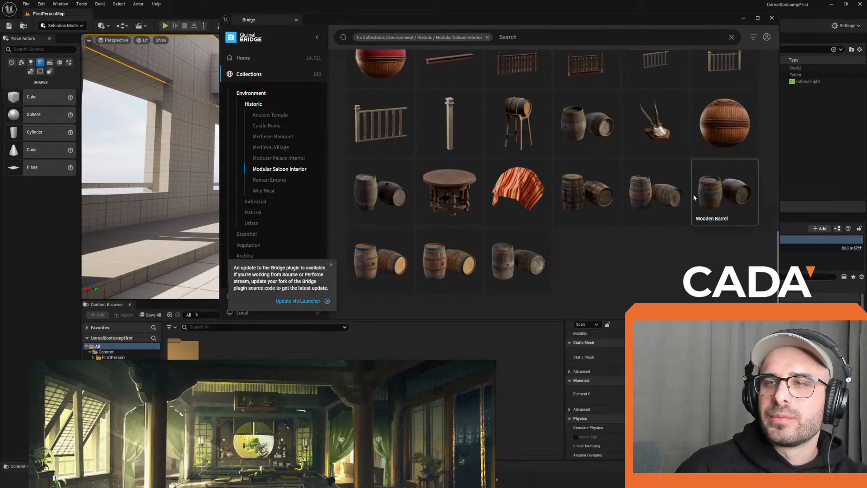
pyautogui.scroll(10, 671, 202)
pyautogui.scroll(-3, 671, 199)
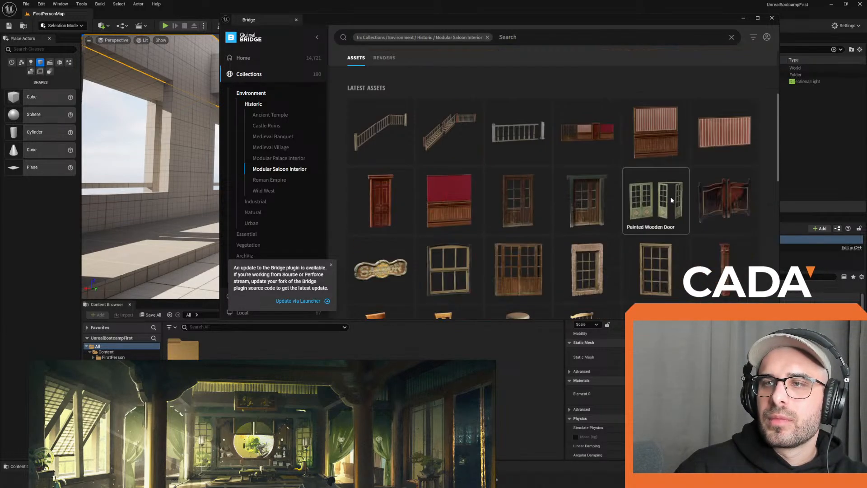
pyautogui.scroll(-4, 673, 194)
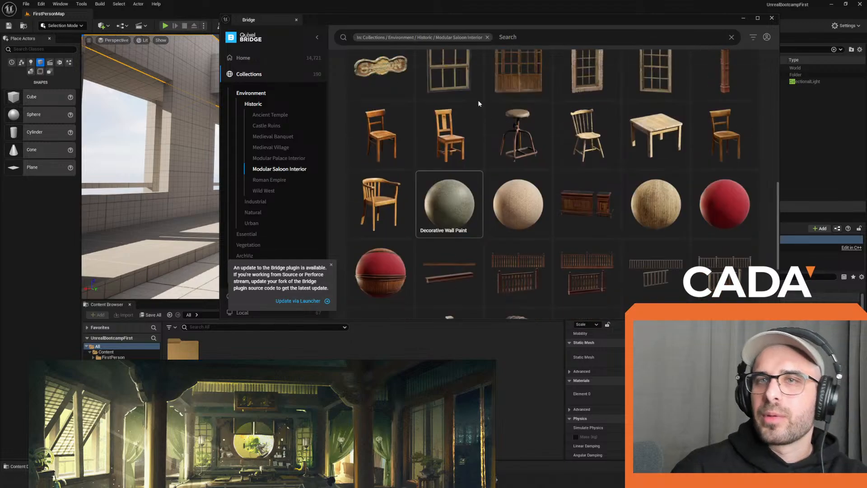
pyautogui.scroll(5, 485, 72)
# Step: Search the whole asset library for Floor and look through the matching surfaces
pyautogui.click(457, 40)
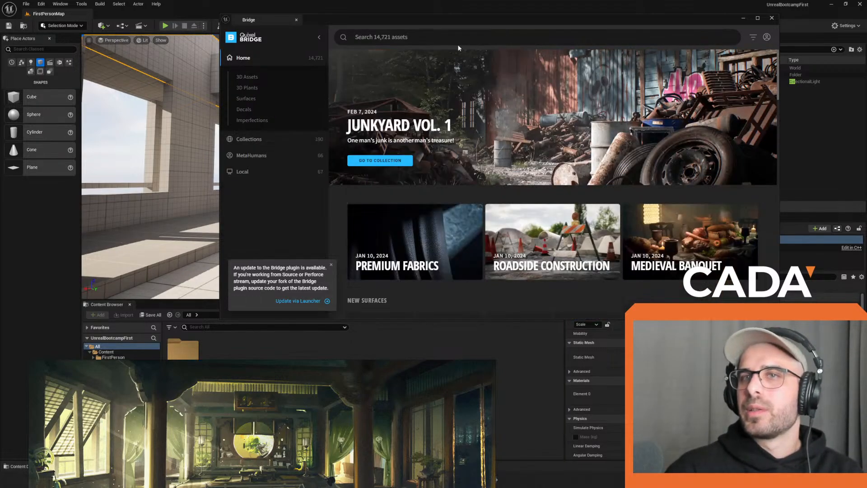
pyautogui.write('floor')
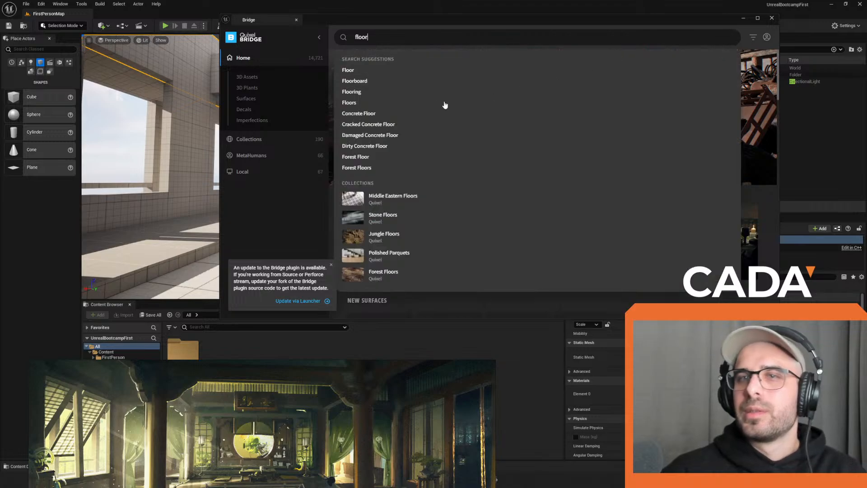
pyautogui.click(362, 71)
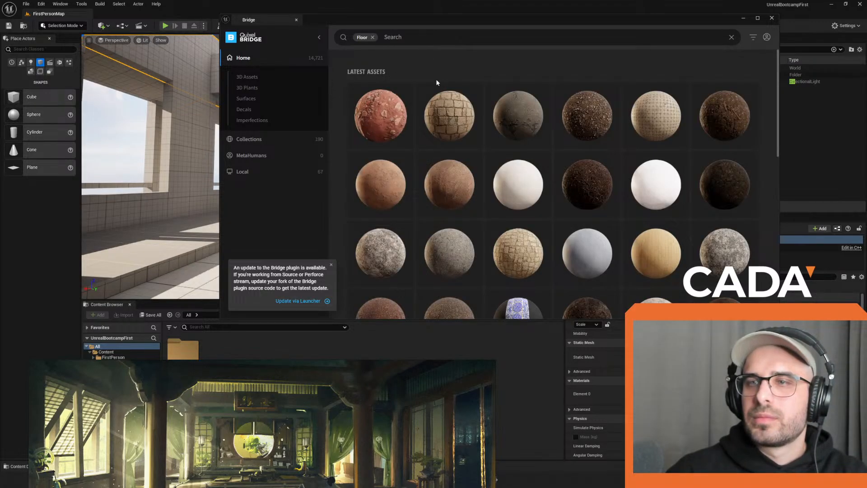
pyautogui.scroll(-2, 496, 131)
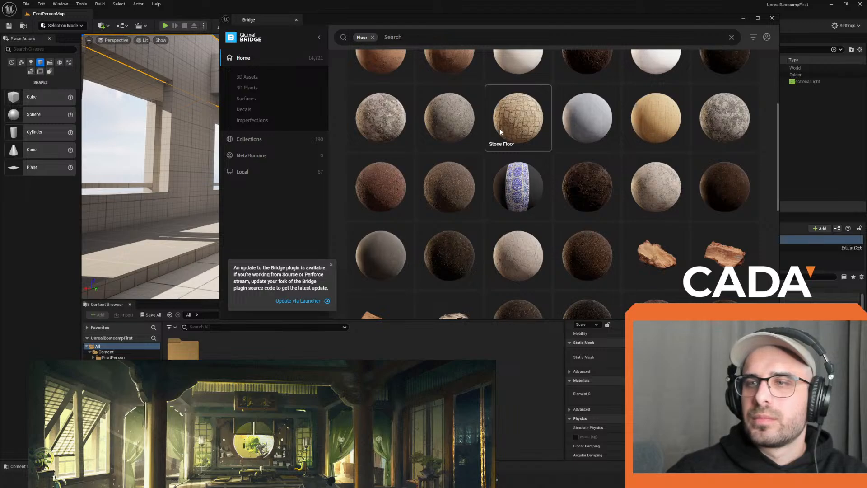
pyautogui.scroll(-5, 499, 130)
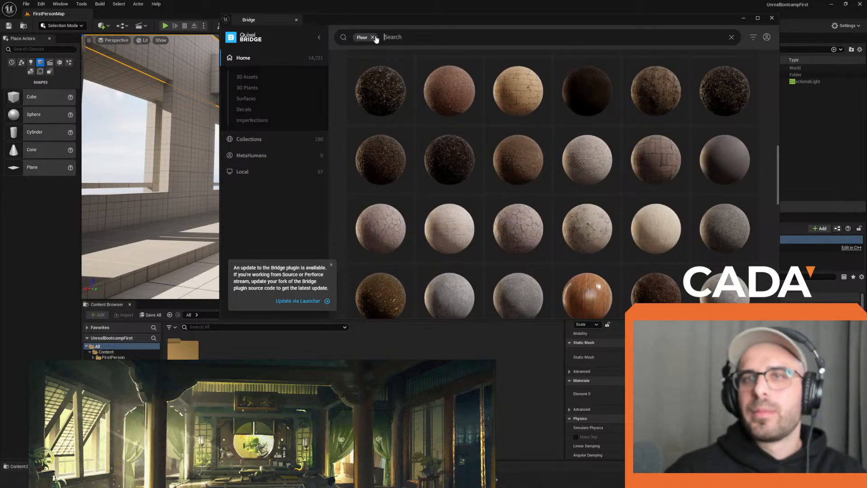
# Step: Replace the asset search with Floorboard and minimize the reference painting
pyautogui.click(400, 39)
pyautogui.press('BackSpace')
pyautogui.write('floorboard')
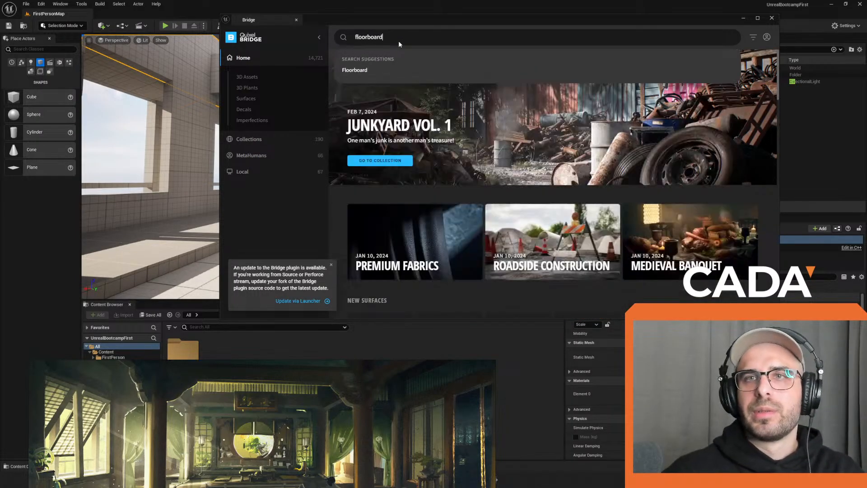
pyautogui.press('Return')
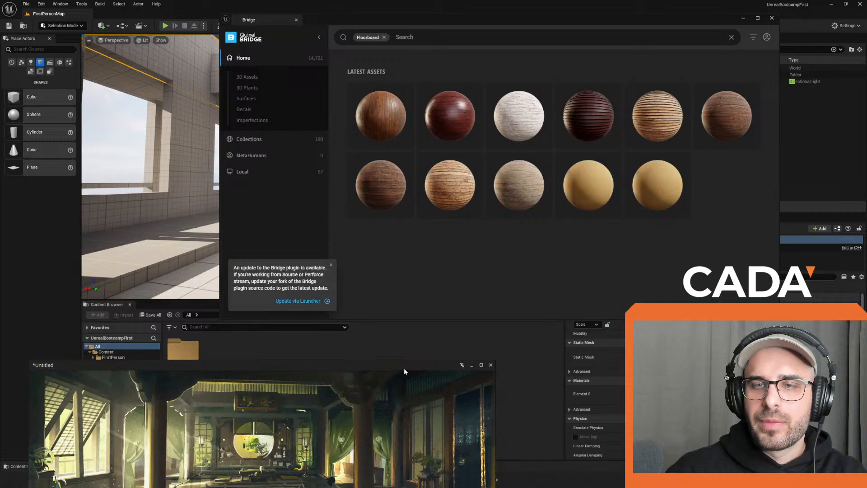
pyautogui.click(471, 365)
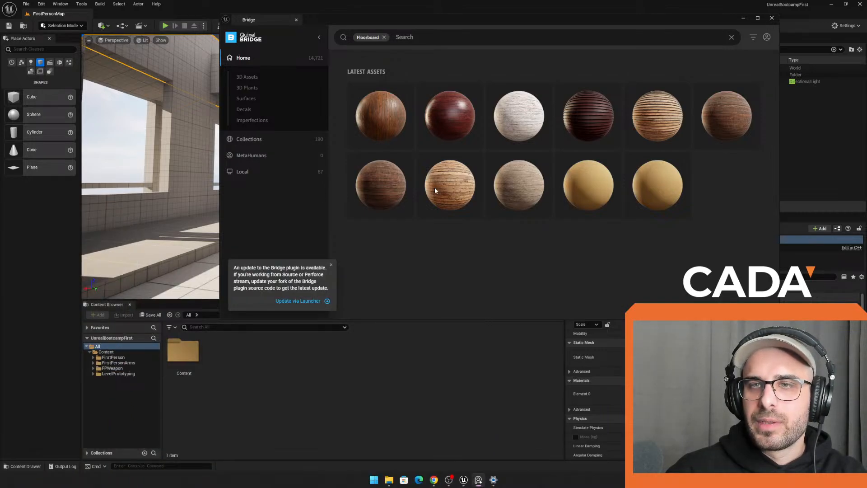
# Step: Compare the previews of the Floor Boards Wood Dirty 01 and Wooden Planks surfaces
pyautogui.click(398, 184)
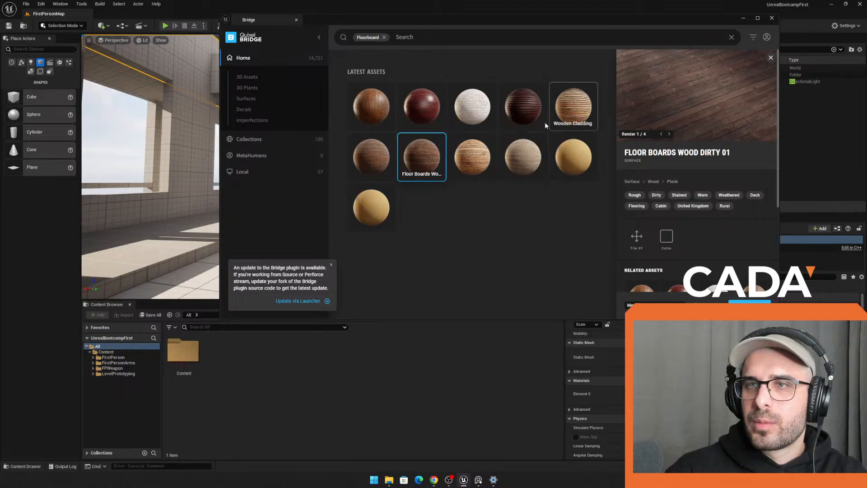
pyautogui.click(379, 155)
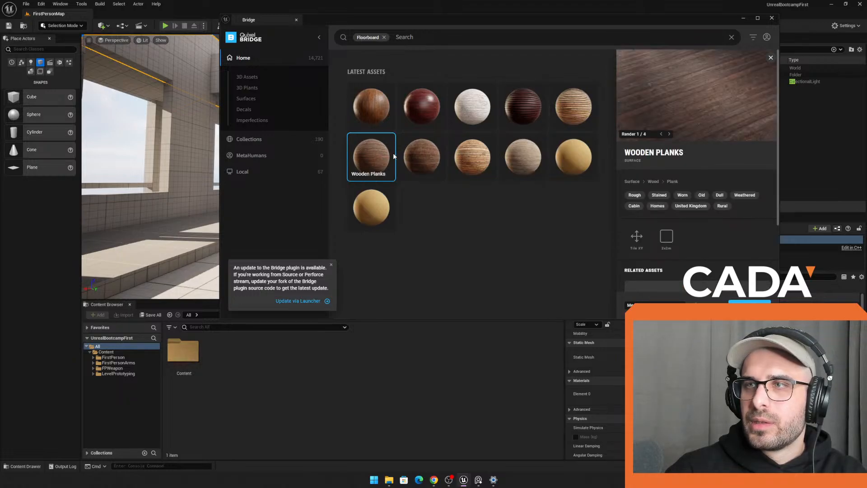
pyautogui.click(413, 151)
pyautogui.click(393, 152)
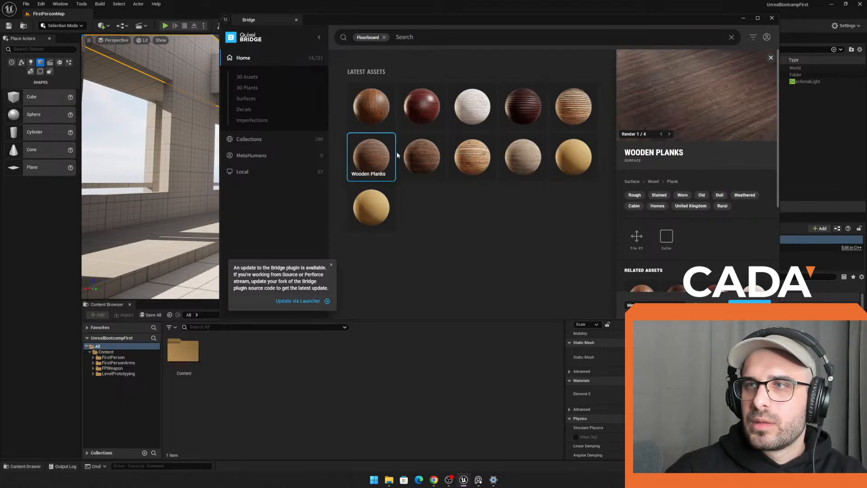
# Step: Select the Floor Boards Wood Dirty 01 surface and request its download at Medium Quality
pyautogui.click(401, 154)
pyautogui.scroll(-3, 702, 248)
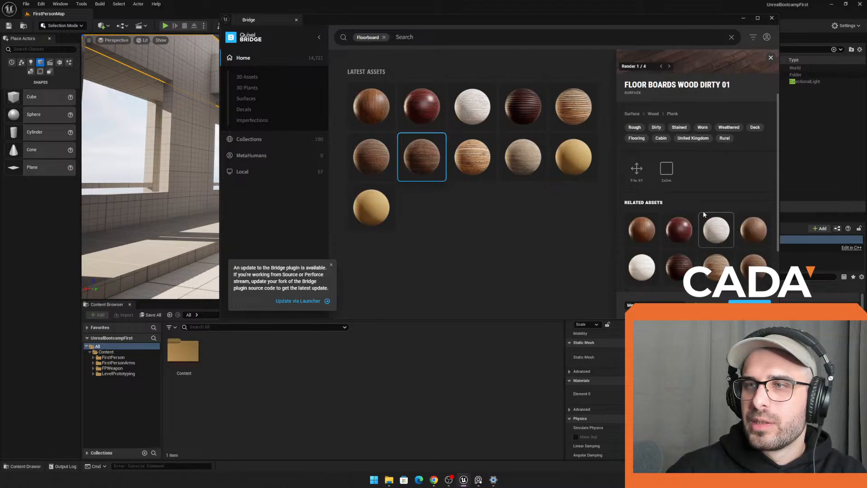
pyautogui.scroll(1, 696, 249)
pyautogui.scroll(2, 695, 251)
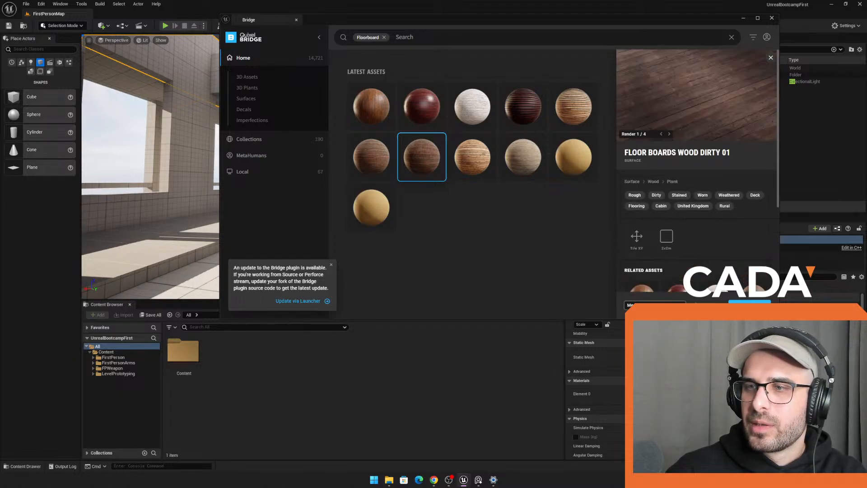
pyautogui.click(655, 305)
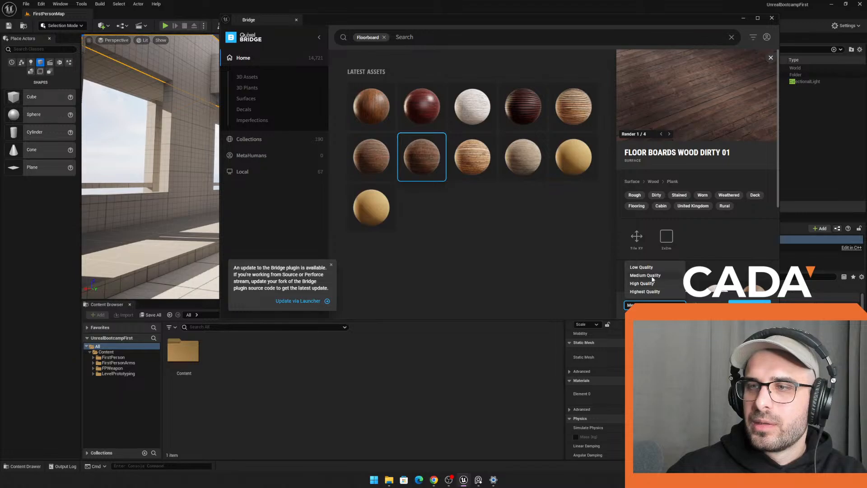
pyautogui.click(652, 282)
pyautogui.click(749, 301)
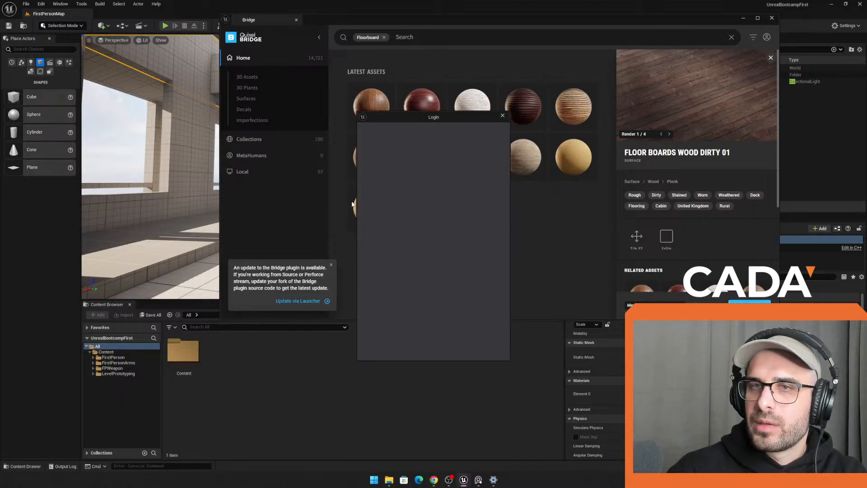
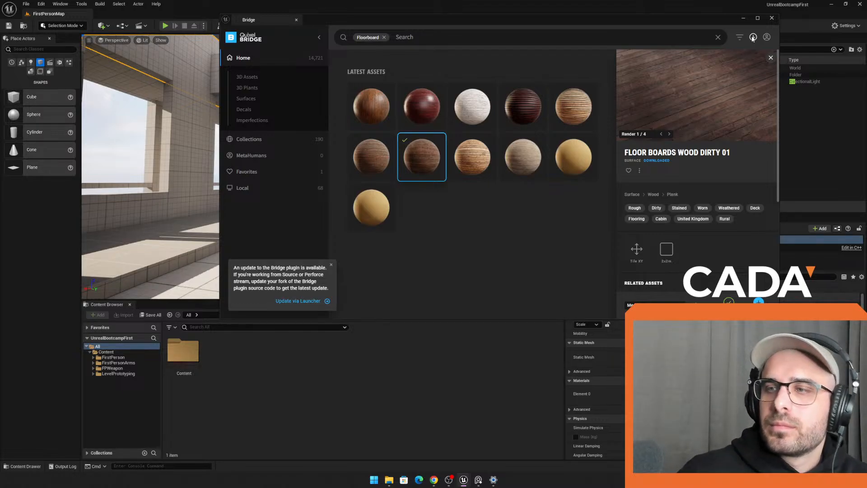
# Step: Add the downloaded Floor Boards Wood Dirty 01 surface to the project and minimize the Bridge window
pyautogui.click(753, 38)
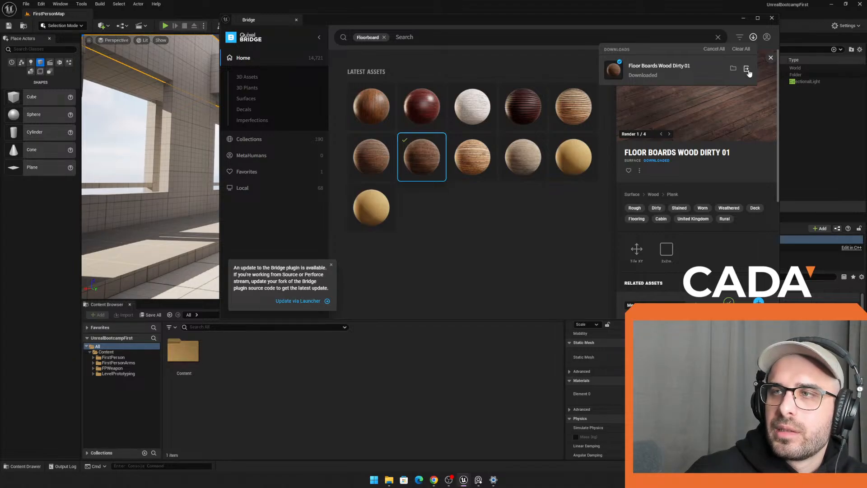
pyautogui.click(746, 69)
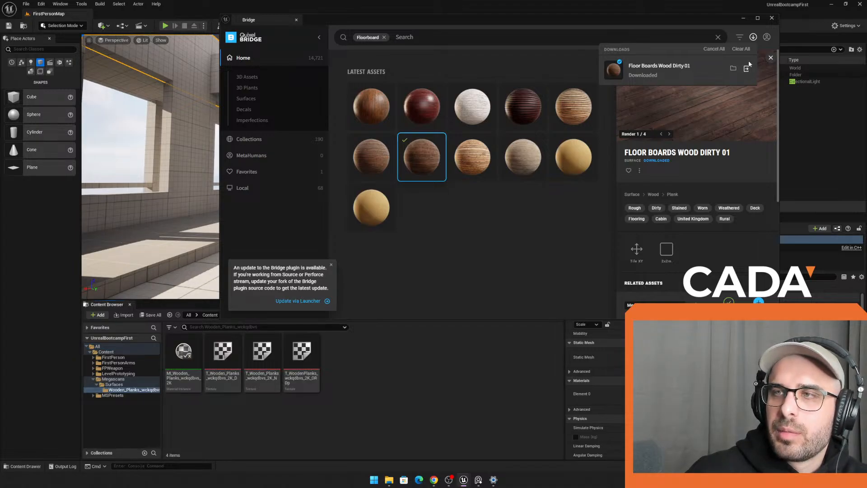
pyautogui.click(745, 18)
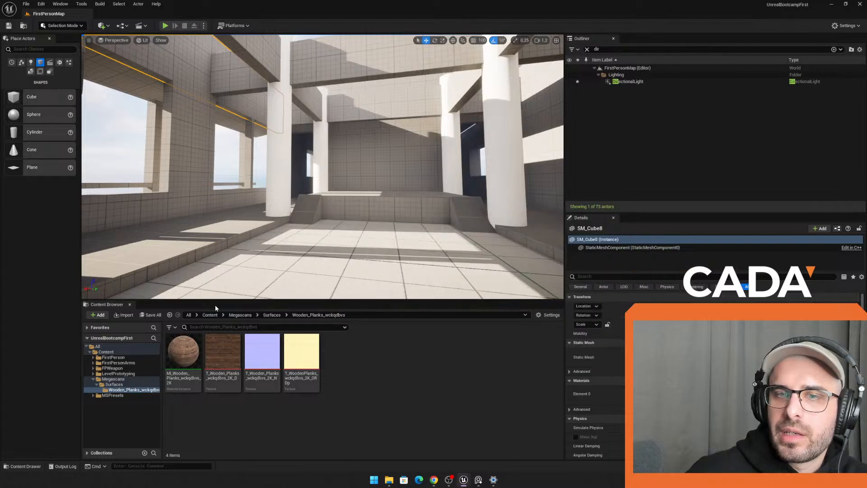
# Step: Browse the project content to the Wooden_Planks folder inside Megascans > Surfaces
pyautogui.click(215, 316)
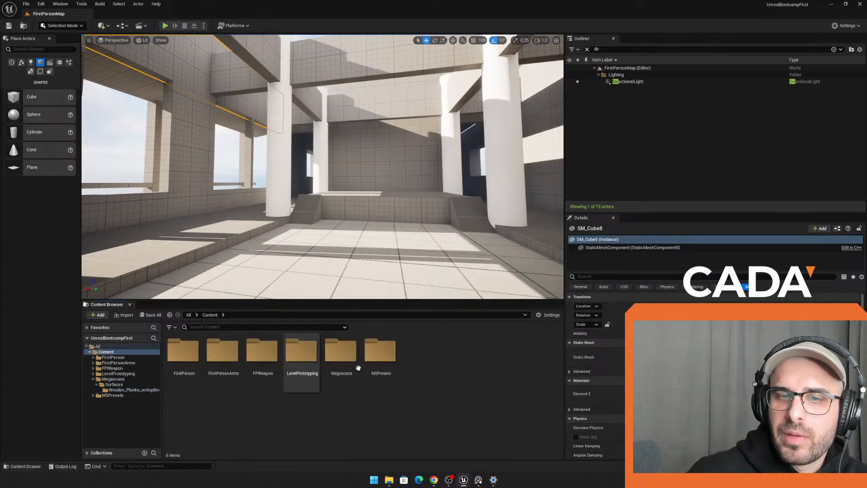
pyautogui.doubleClick(341, 351)
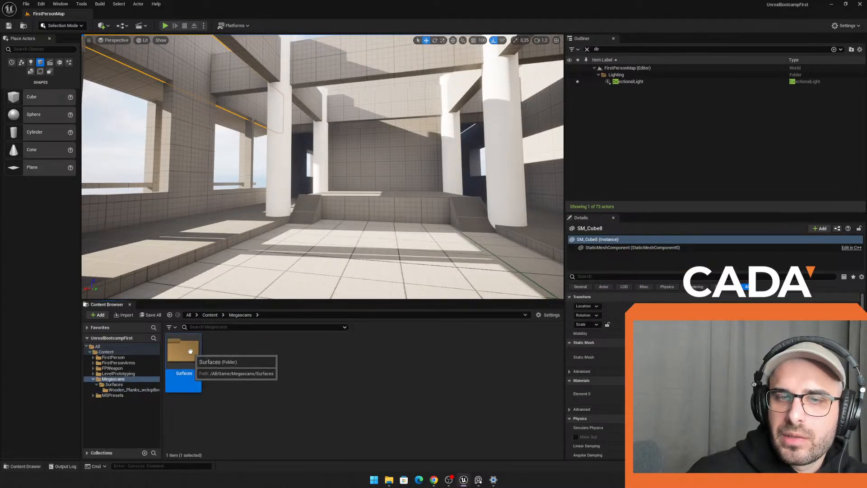
pyautogui.doubleClick(195, 355)
pyautogui.doubleClick(183, 351)
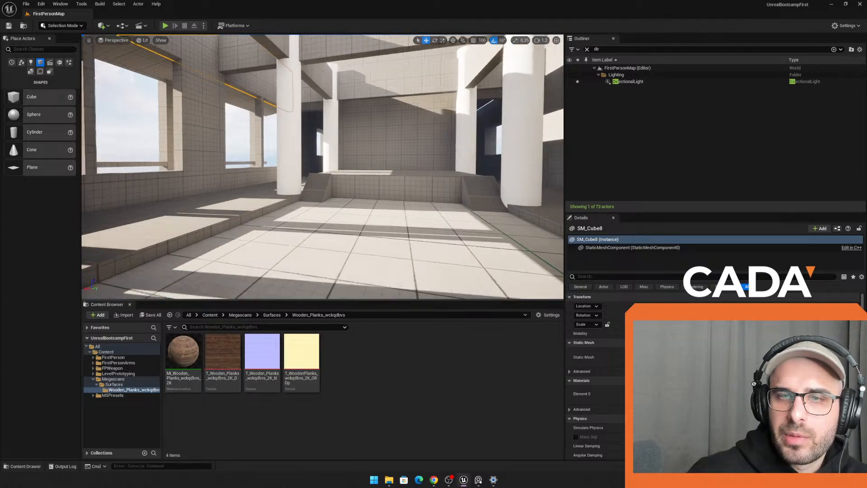
# Step: Try the MI_Wooden_Planks material on the hall floor, inspect the planks up close, and undo the assignment
pyautogui.press('w')
pyautogui.moveTo(235, 275); pyautogui.dragTo(226, 274, button='right')
pyautogui.moveTo(184, 357); pyautogui.dragTo(354, 194)
pyautogui.press('s')
pyautogui.moveTo(377, 207); pyautogui.dragTo(384, 237, button='right')
pyautogui.press('w')
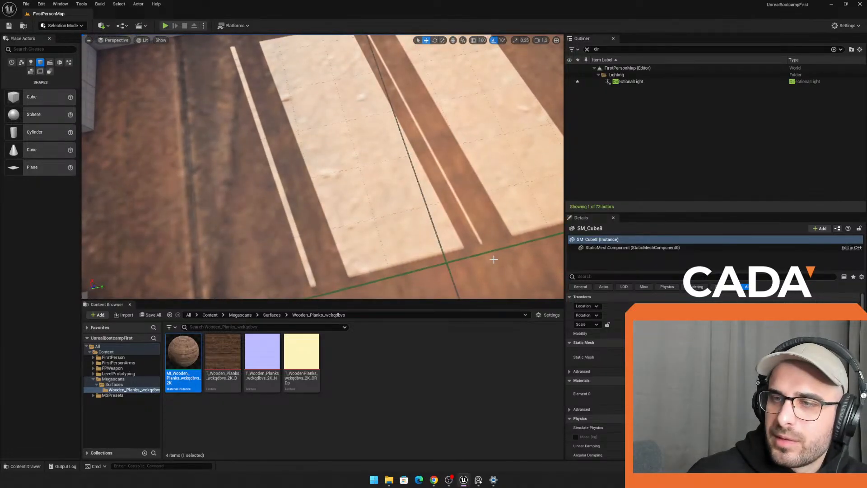
pyautogui.scroll(-3, 595, 370)
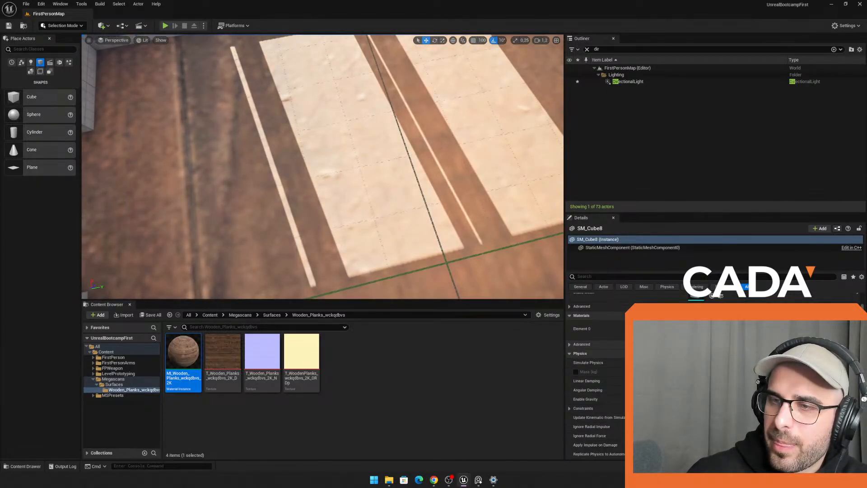
pyautogui.hotkey('ctrl', 'z')
# Step: Apply the MI_Wooden_Planks material to the hall floor again and inspect the plank scale near the floor's edge
pyautogui.moveTo(180, 354); pyautogui.dragTo(314, 201)
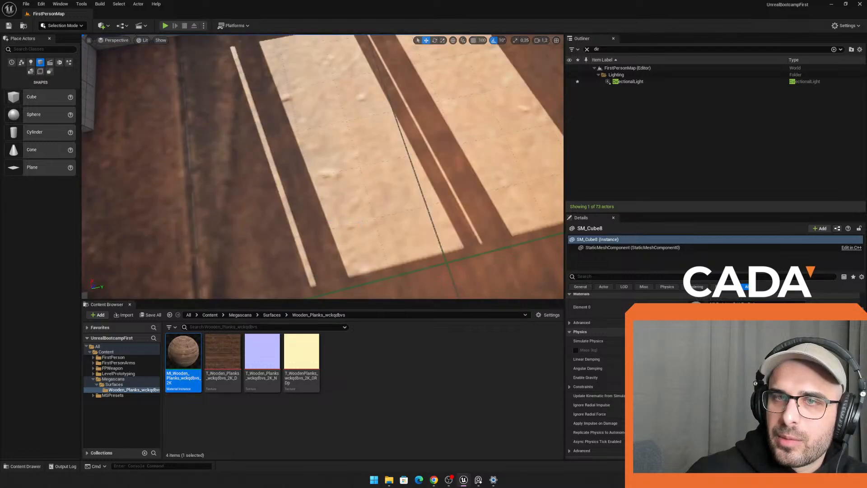
pyautogui.moveTo(314, 201); pyautogui.dragTo(407, 198, button='right')
pyautogui.press('w')
pyautogui.scroll(3, 714, 375)
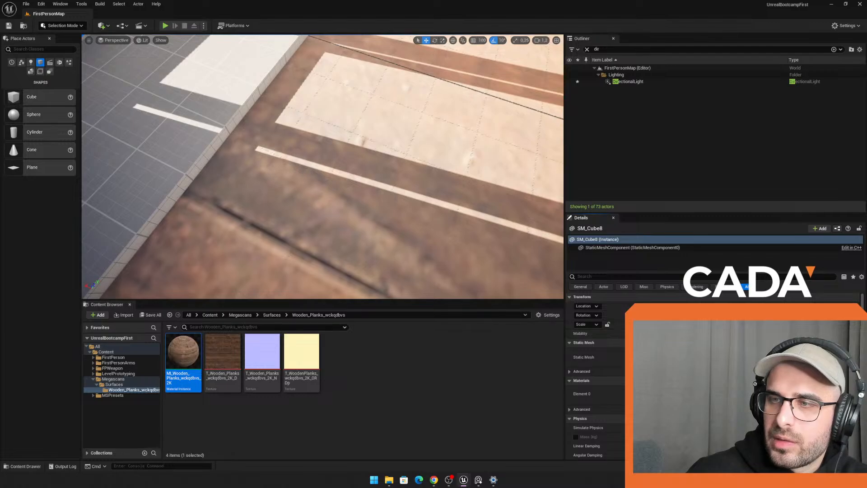
pyautogui.scroll(-8, 597, 362)
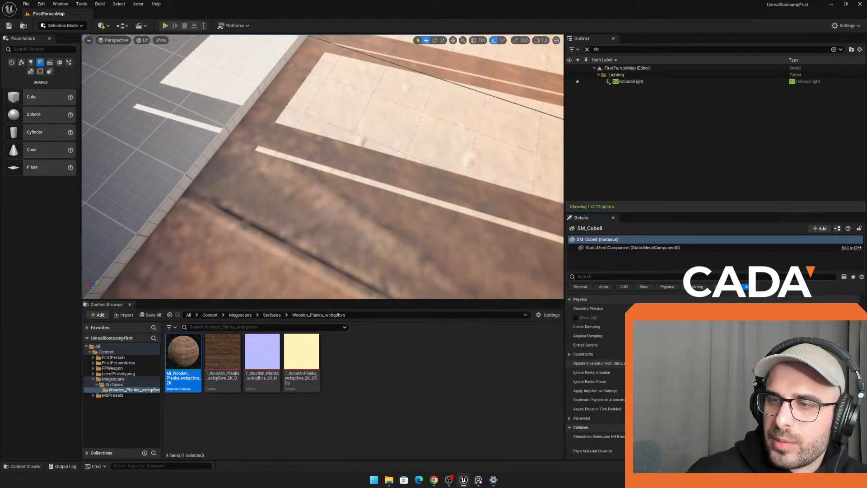
# Step: Look for a scale setting in the MI_Wooden_Planks material instance, including its layer parameters, and close its editor
pyautogui.doubleClick(197, 352)
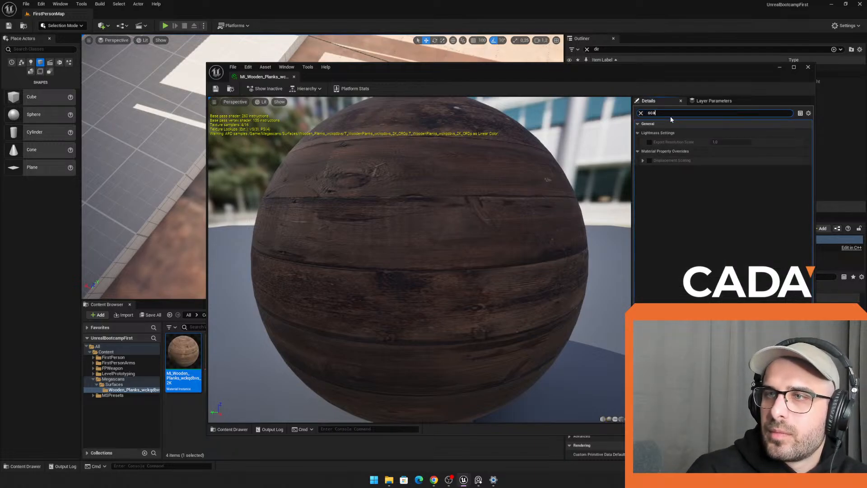
pyautogui.press('BackSpace')
pyautogui.press('BackSpace')
pyautogui.press('BackSpace')
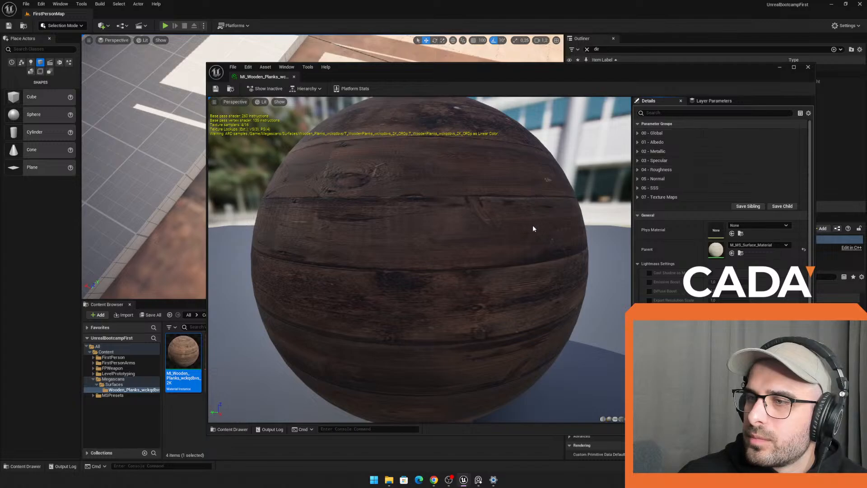
pyautogui.scroll(-3, 723, 251)
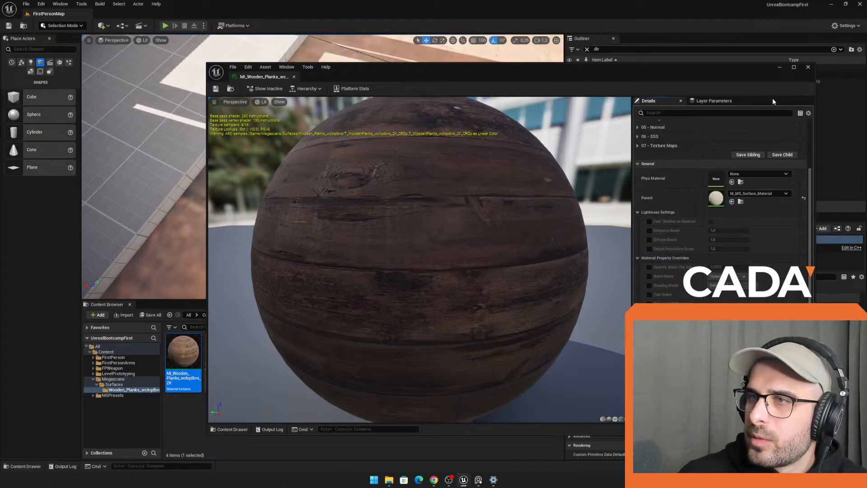
pyautogui.click(722, 100)
pyautogui.click(808, 67)
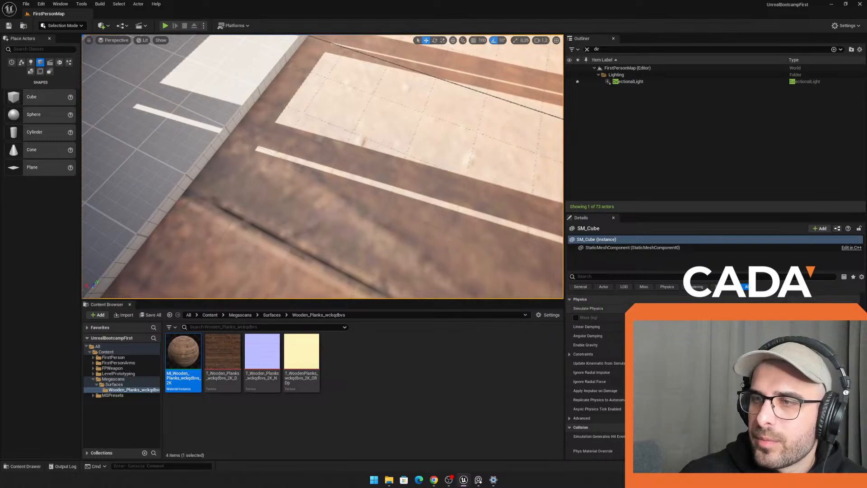
# Step: Look through the floor cube's properties, including Texture Streaming, for a texture scale setting
pyautogui.scroll(-3, 596, 375)
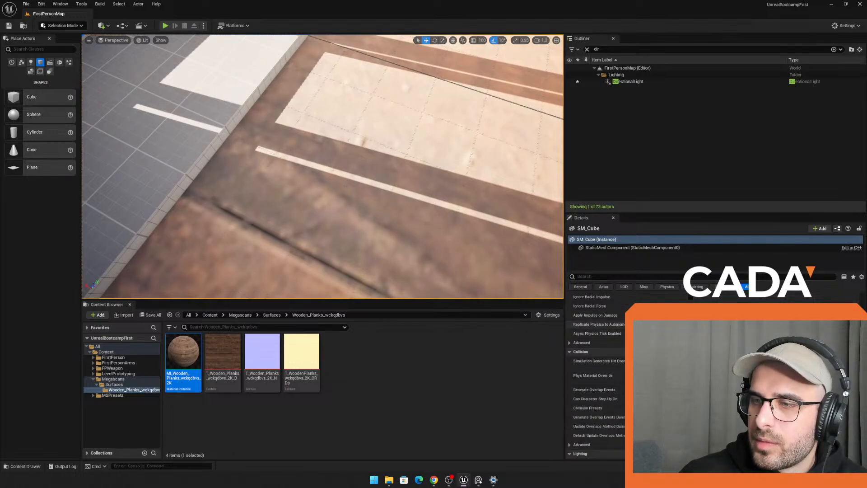
pyautogui.scroll(-10, 596, 374)
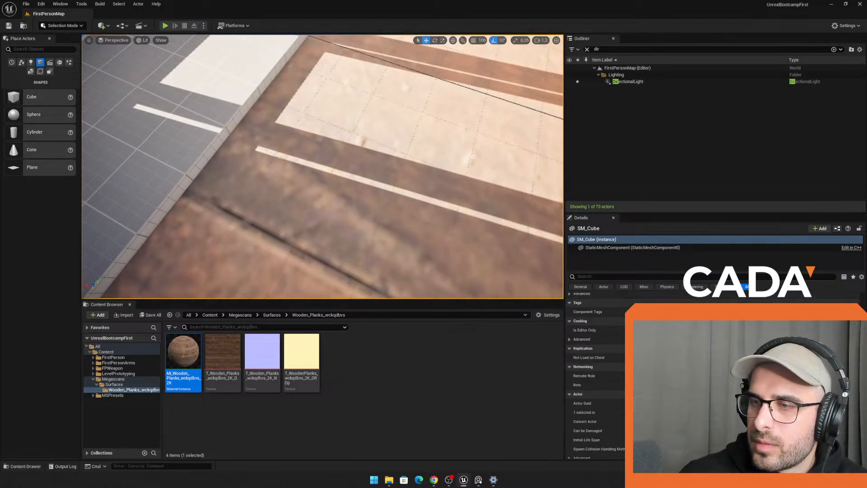
pyautogui.scroll(-1, 596, 375)
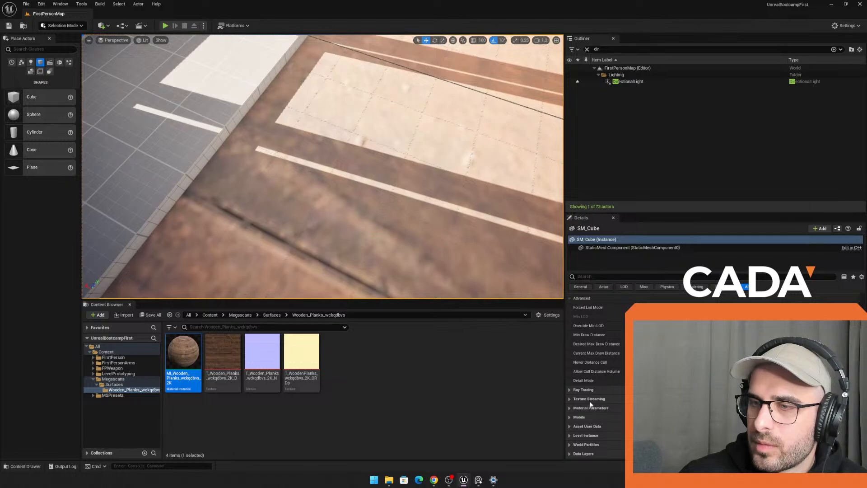
pyautogui.click(573, 398)
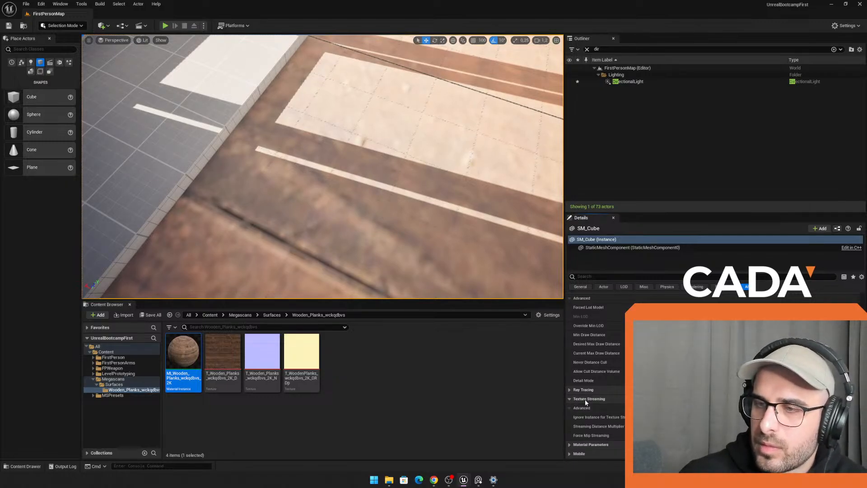
pyautogui.click(585, 399)
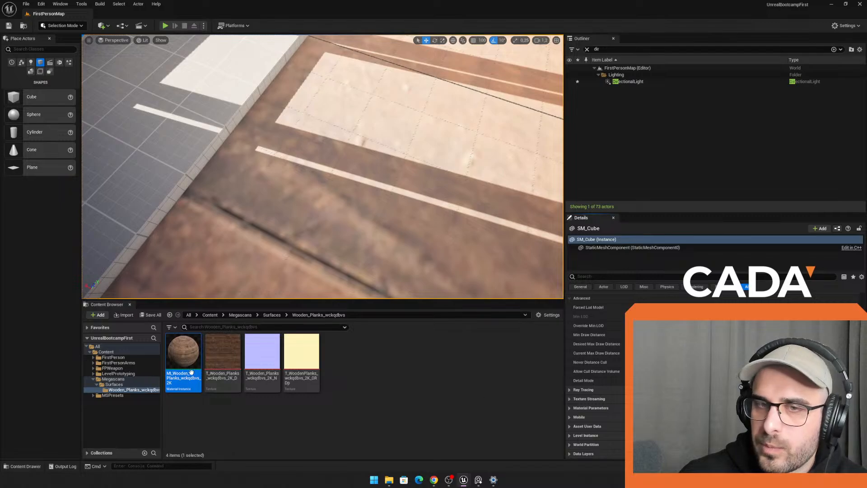
pyautogui.scroll(5, 596, 374)
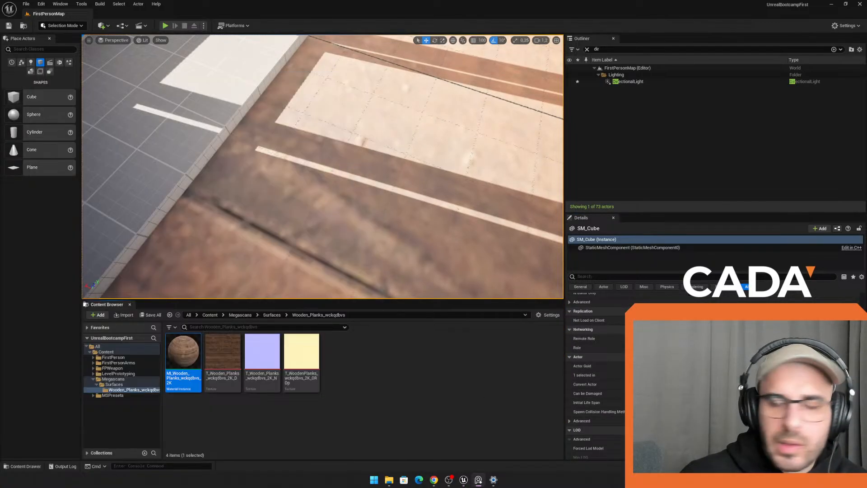
pyautogui.scroll(4, 652, 277)
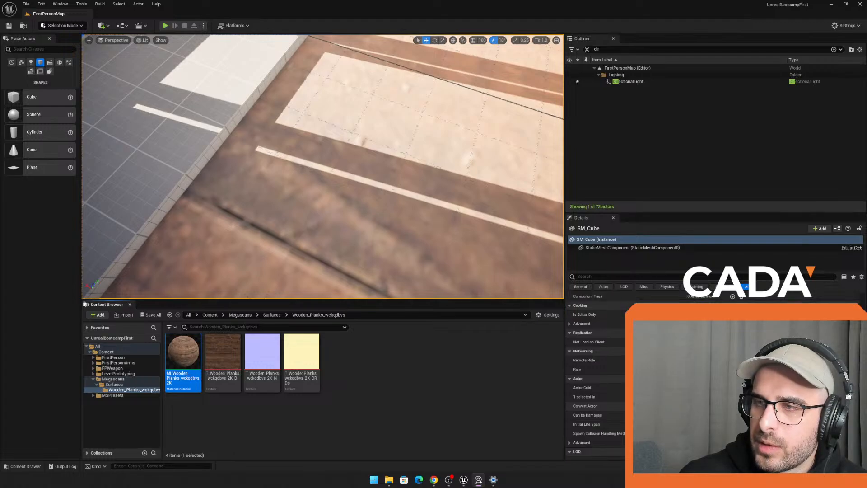
pyautogui.scroll(6, 652, 277)
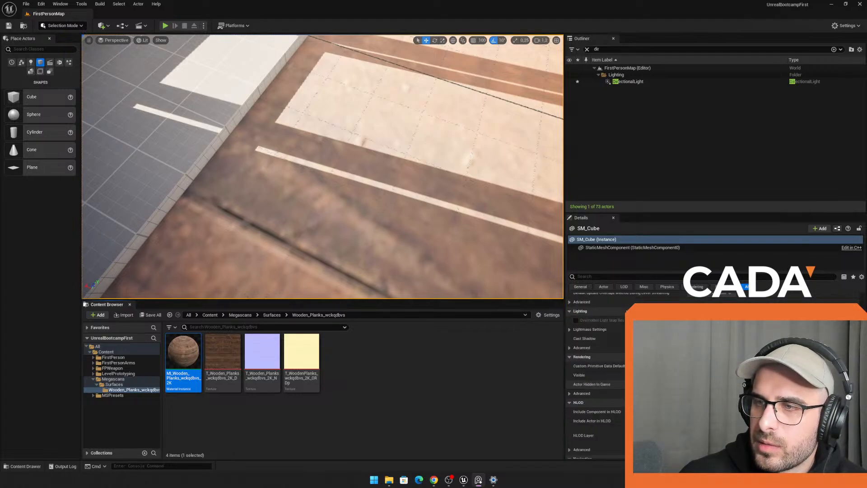
# Step: Filter the floor cube's properties to General and check the options of its material slot, leaving the assignment unchanged
pyautogui.click(582, 286)
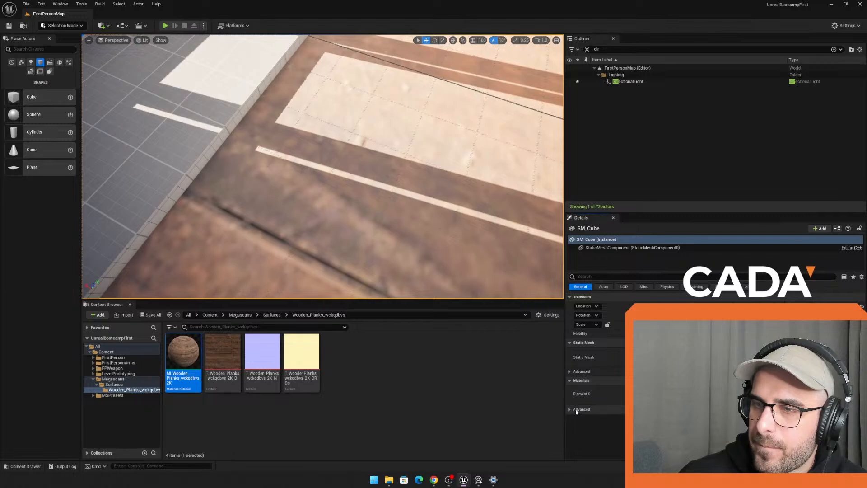
pyautogui.click(738, 389)
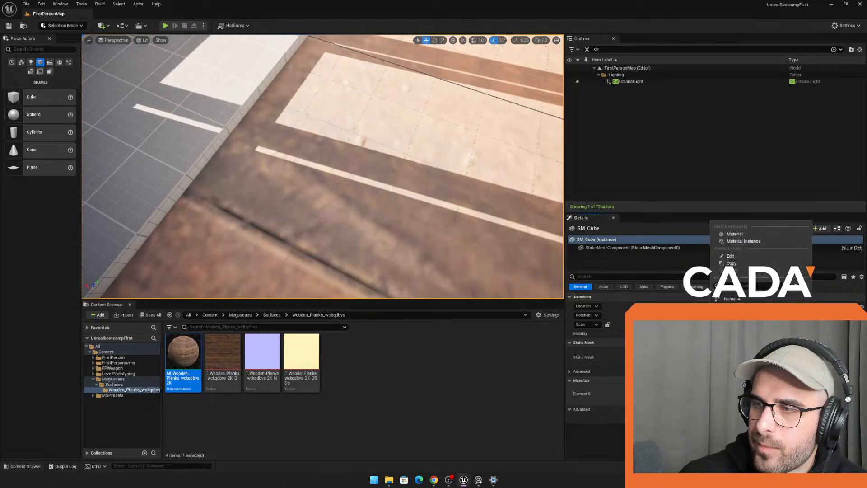
pyautogui.press('Escape')
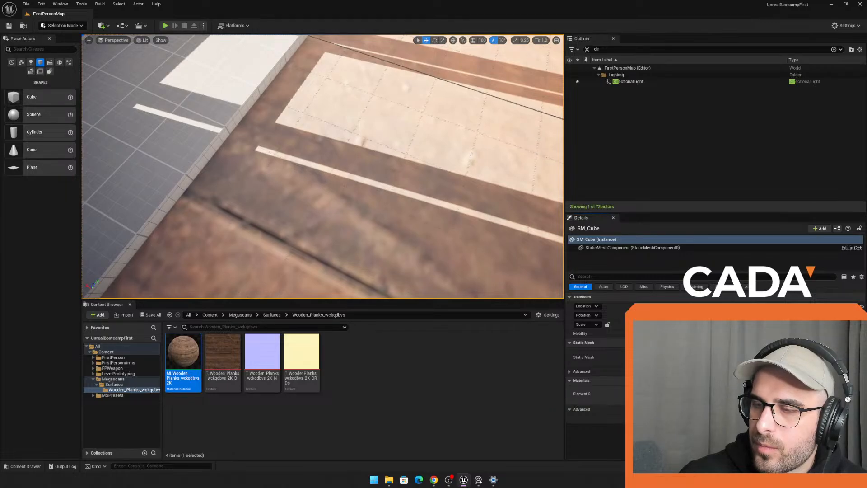
# Step: Reopen the MI_Wooden_Planks material instance, review its parameter groups, and frame the whole preview sphere
pyautogui.doubleClick(183, 356)
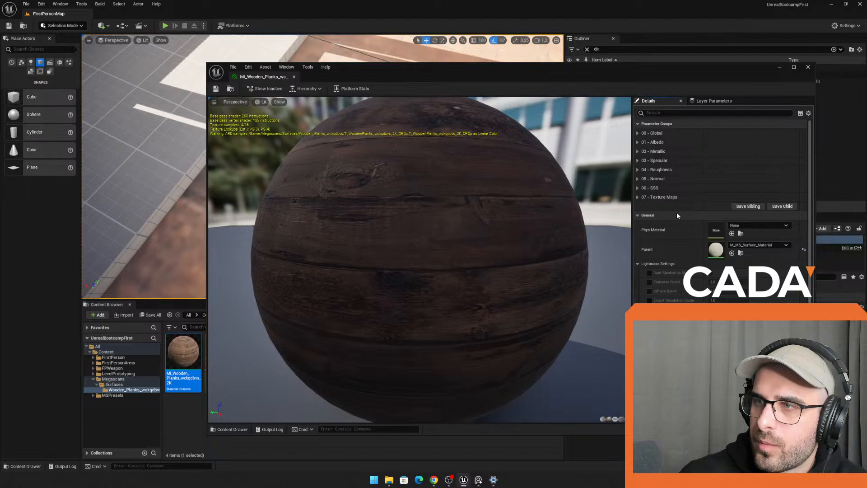
pyautogui.scroll(-3, 693, 253)
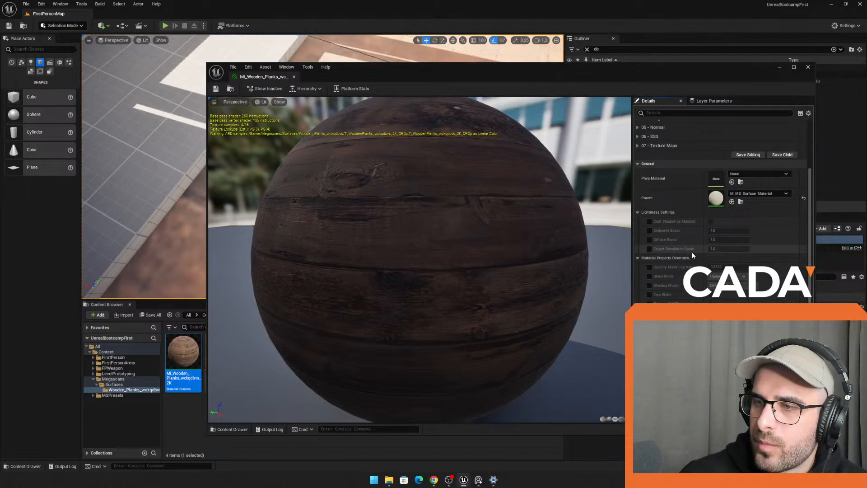
pyautogui.scroll(3, 637, 202)
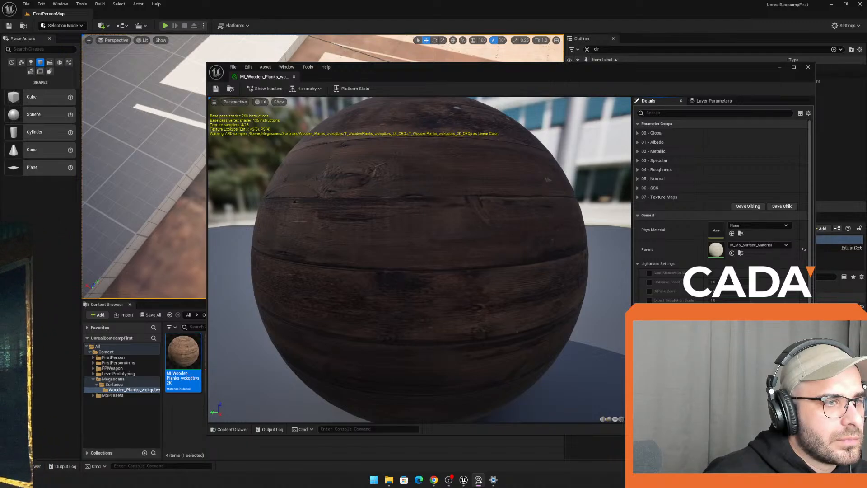
pyautogui.scroll(-5, 446, 300)
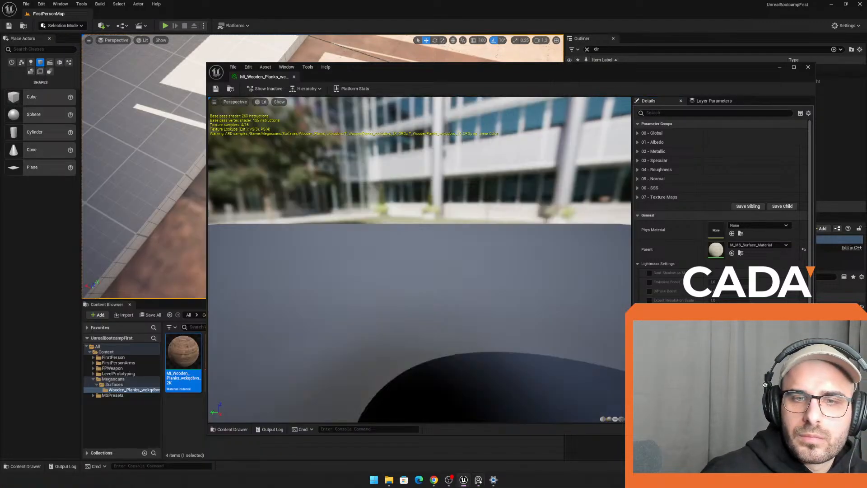
pyautogui.scroll(-3, 693, 194)
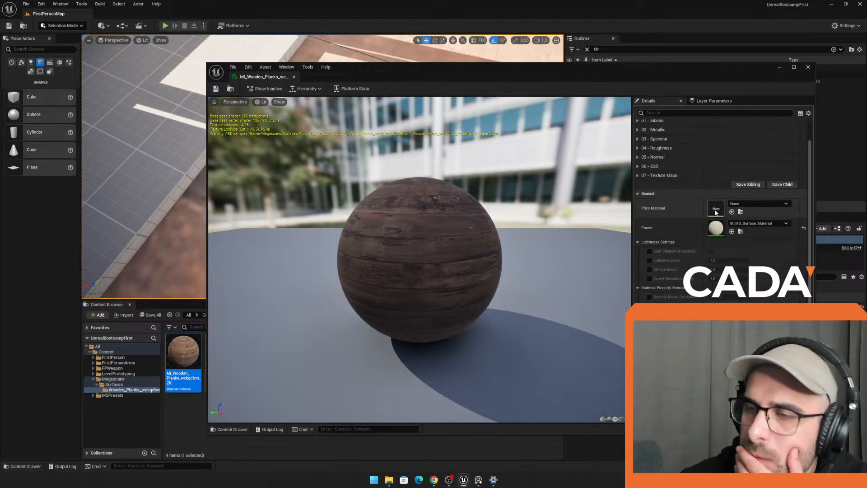
pyautogui.scroll(3, 692, 192)
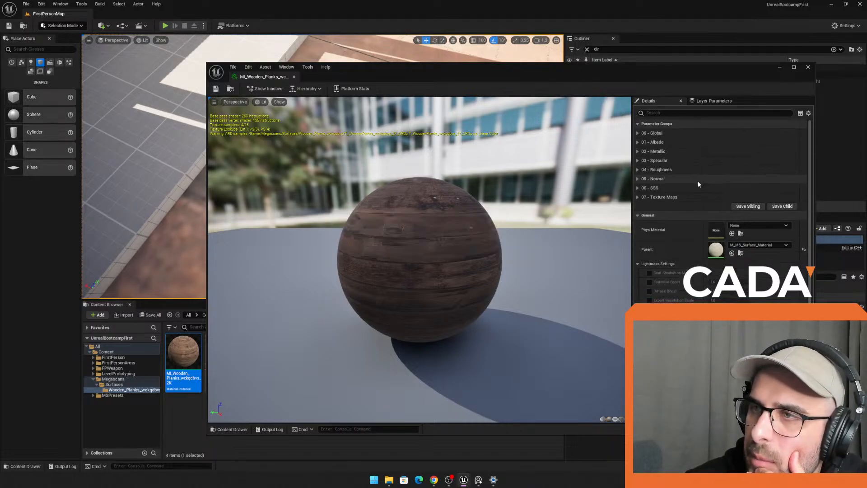
# Step: Enable the Tiling/Offset override in the material's Global parameters and show its separate tiling and offset values
pyautogui.click(638, 132)
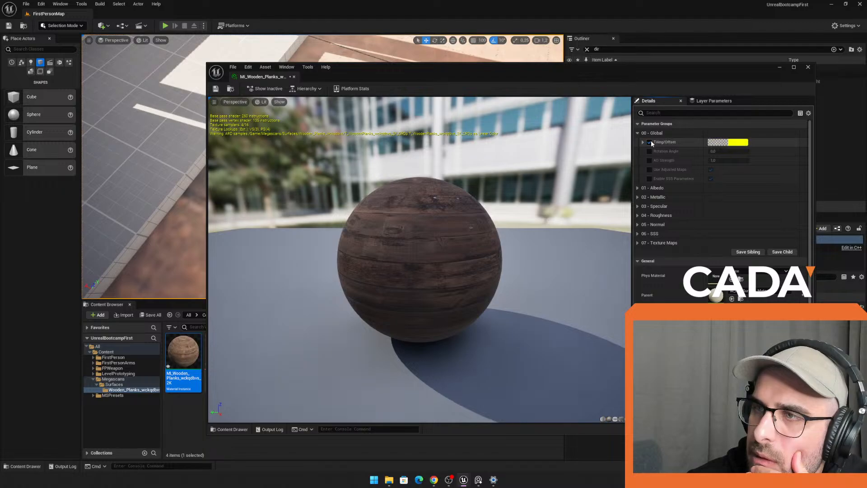
pyautogui.click(649, 142)
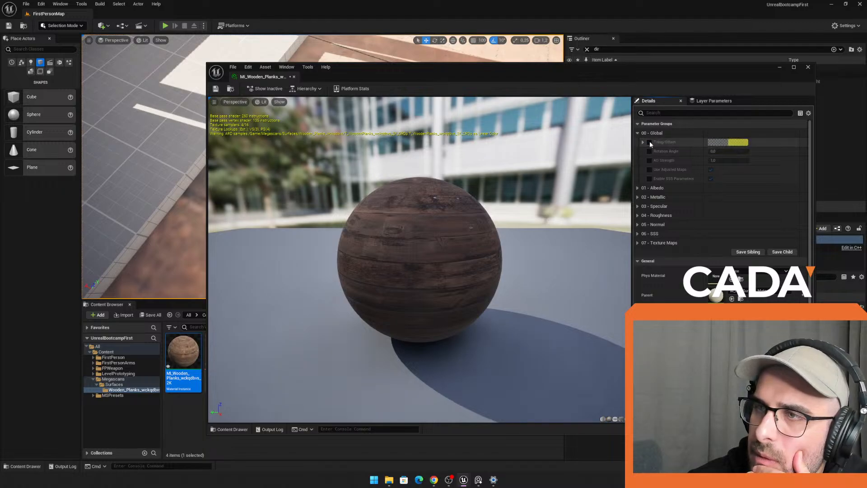
pyautogui.click(722, 143)
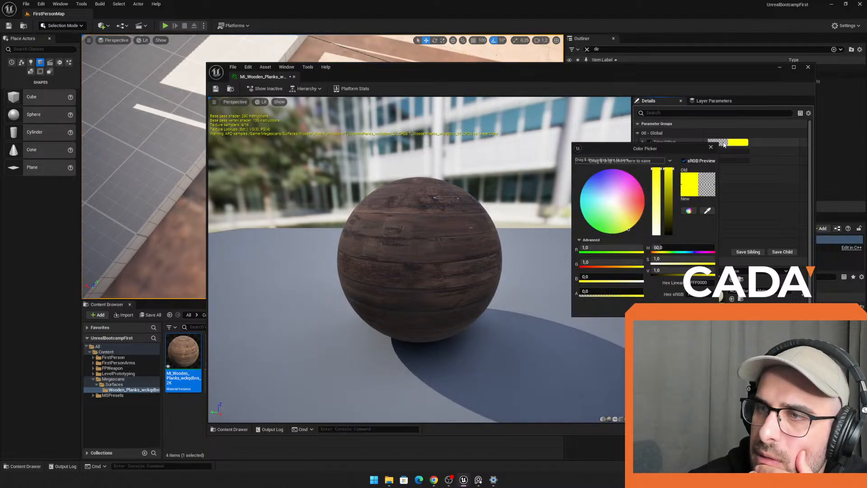
pyautogui.moveTo(656, 186); pyautogui.dragTo(657, 166)
pyautogui.click(710, 147)
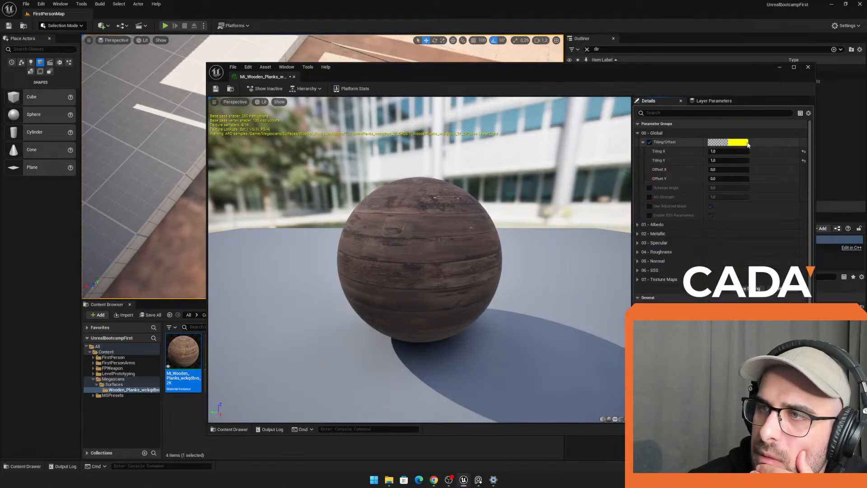
# Step: Inspect the Tiling/Offset colour value again and close the material instance editor
pyautogui.click(745, 144)
pyautogui.moveTo(694, 172); pyautogui.dragTo(768, 151)
pyautogui.click(736, 148)
pyautogui.click(803, 142)
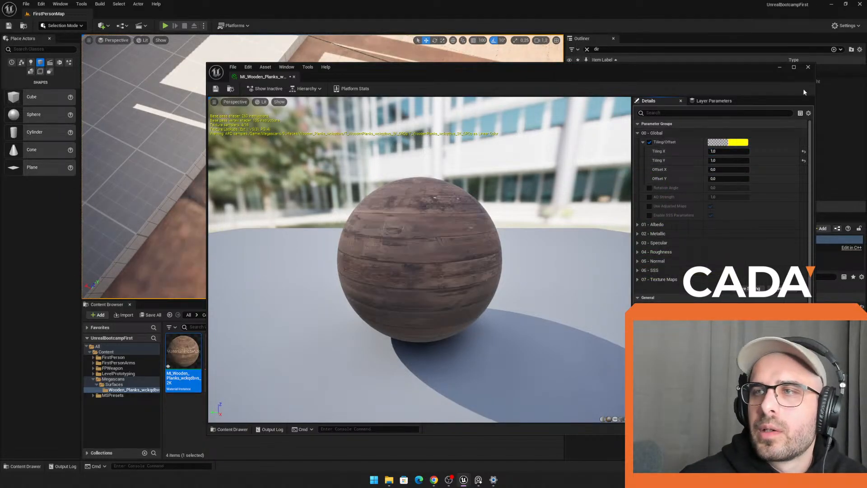
pyautogui.click(807, 67)
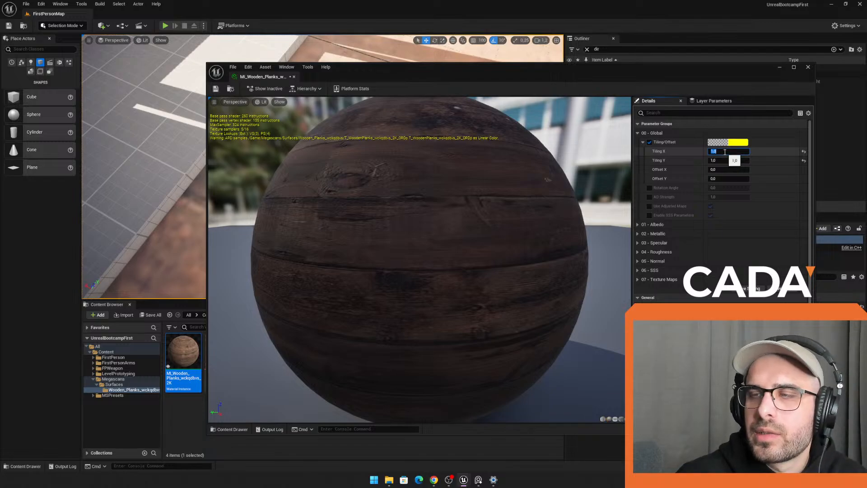
# Step: Set the wooden planks material's Tiling X and Tiling Y to 10 and check the planks on the floor
pyautogui.press('Return')
pyautogui.click(741, 161)
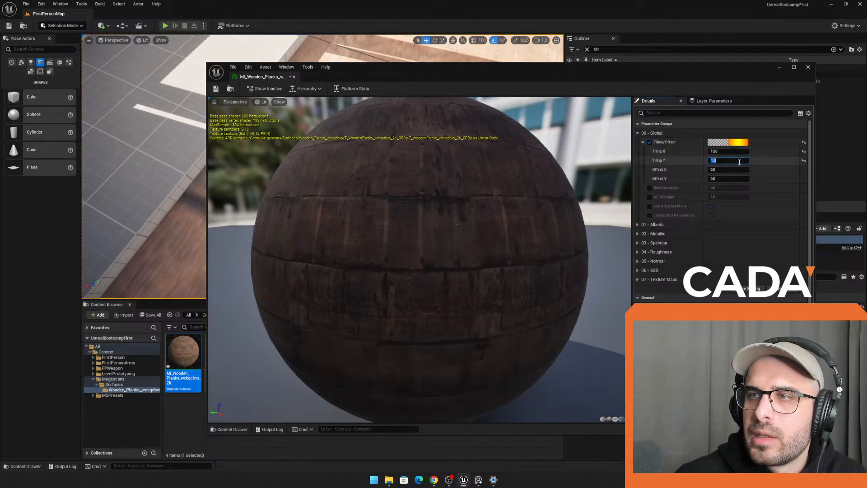
pyautogui.write('10')
pyautogui.press('Return')
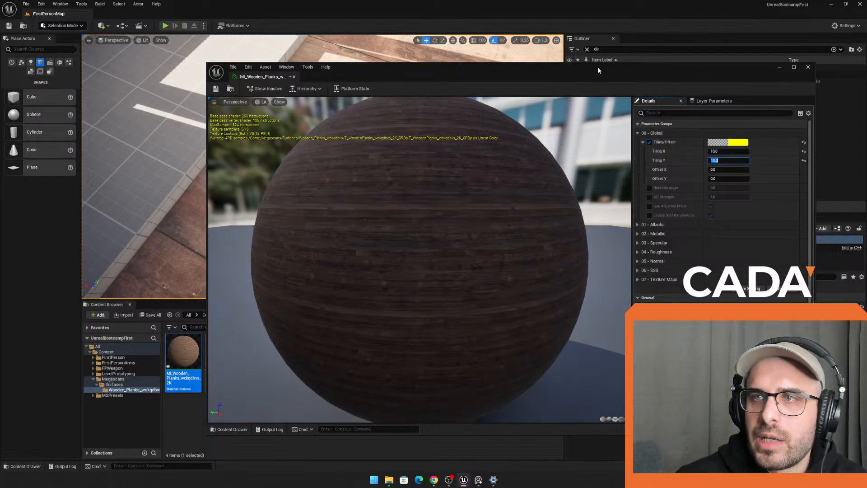
pyautogui.moveTo(599, 69); pyautogui.dragTo(819, 65)
pyautogui.moveTo(236, 207); pyautogui.dragTo(281, 222, button='right')
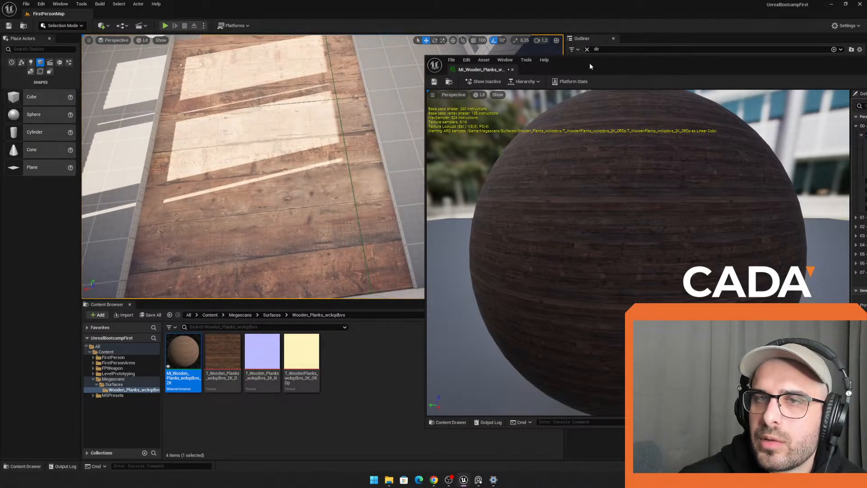
# Step: Set the wooden planks material's Tiling X and Tiling Y to 100
pyautogui.moveTo(657, 66); pyautogui.dragTo(400, 66)
pyautogui.click(682, 143)
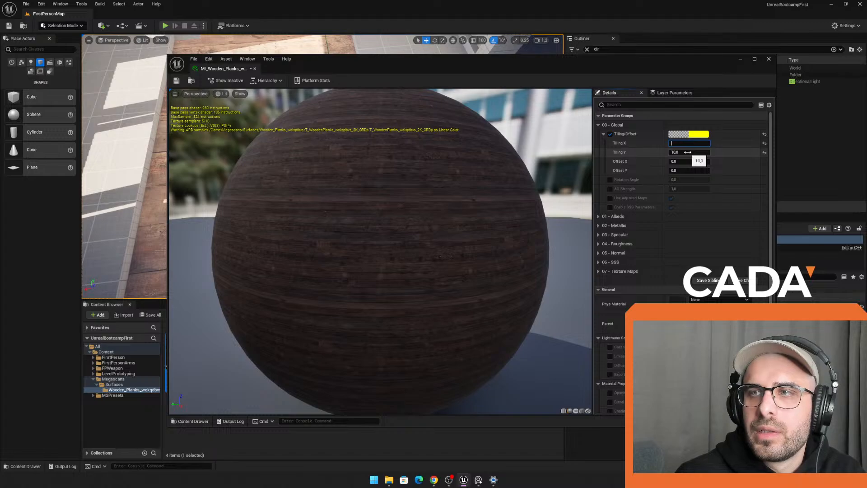
pyautogui.write('100')
pyautogui.press('Tab')
pyautogui.write('100')
pyautogui.press('Return')
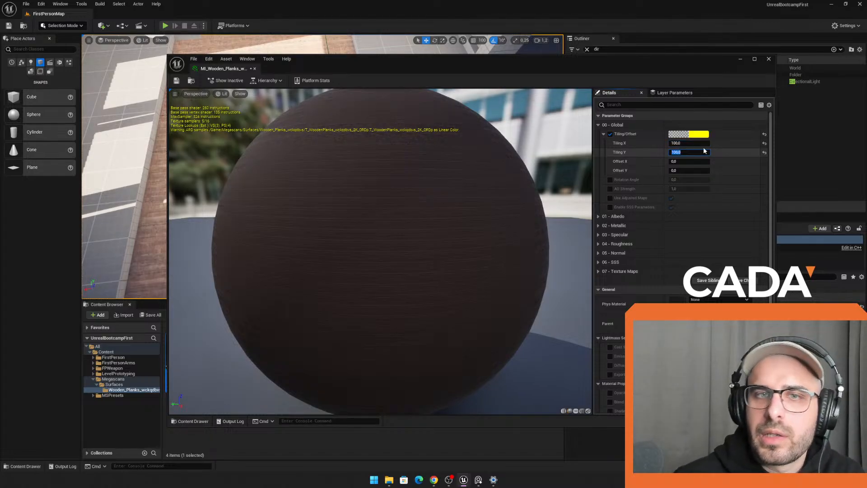
# Step: Place the material editor beside the level viewport and play-test the hall to judge the plank size
pyautogui.moveTo(584, 60); pyautogui.dragTo(866, 56)
pyautogui.press('Escape')
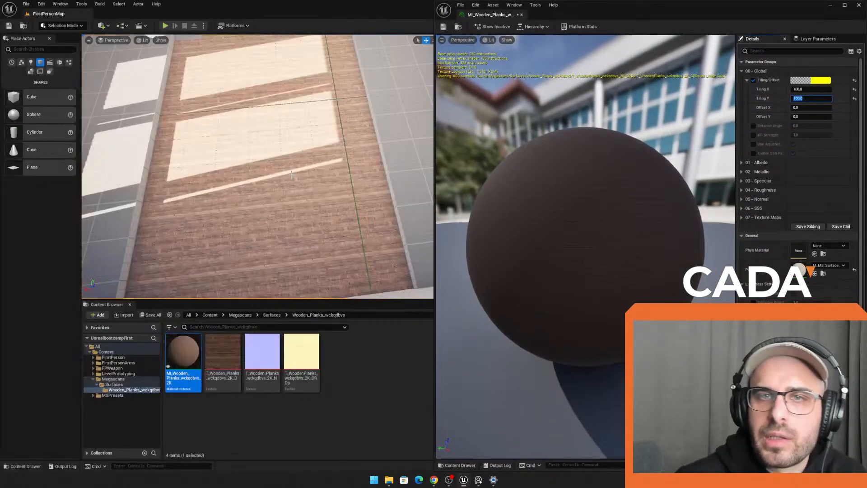
pyautogui.moveTo(269, 175); pyautogui.dragTo(157, 56, button='right')
pyautogui.click(165, 25)
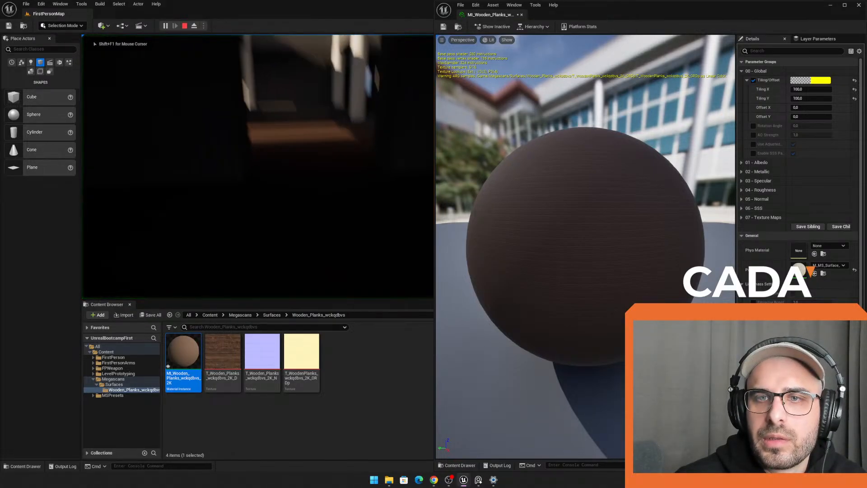
pyautogui.press('w')
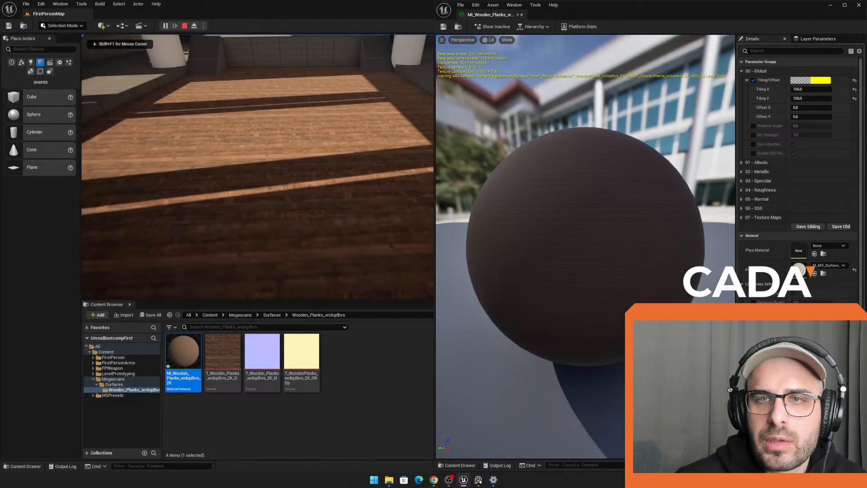
pyautogui.press('Escape')
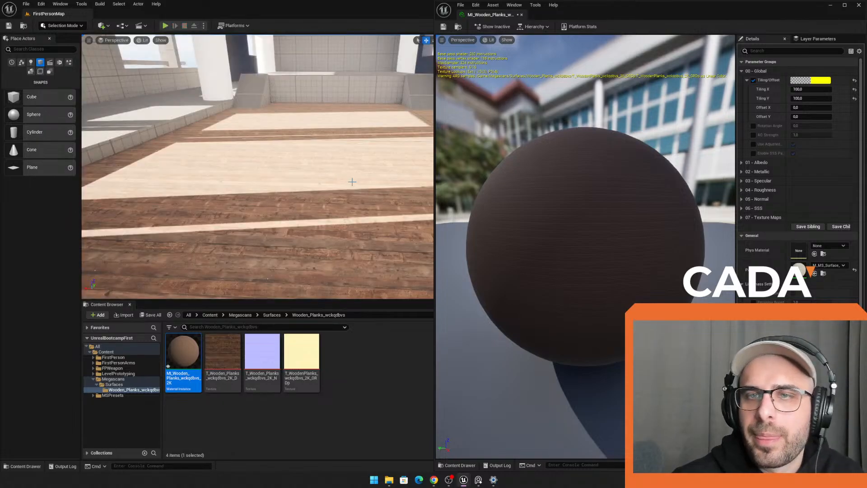
# Step: Try a Rotation Angle of 90 and of 14 on the wooden planks material, with the floor in view
pyautogui.moveTo(257, 167); pyautogui.dragTo(257, 167, button='right')
pyautogui.press('s')
pyautogui.scroll(-3, 542, 135)
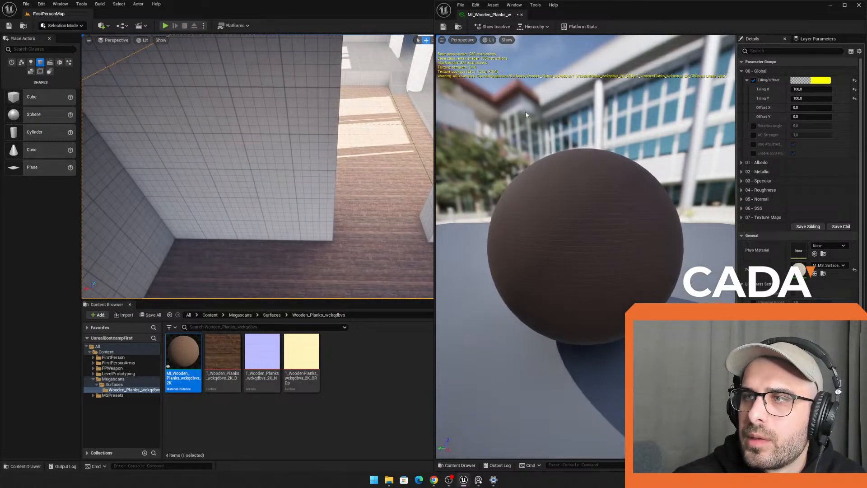
pyautogui.click(753, 125)
pyautogui.click(819, 125)
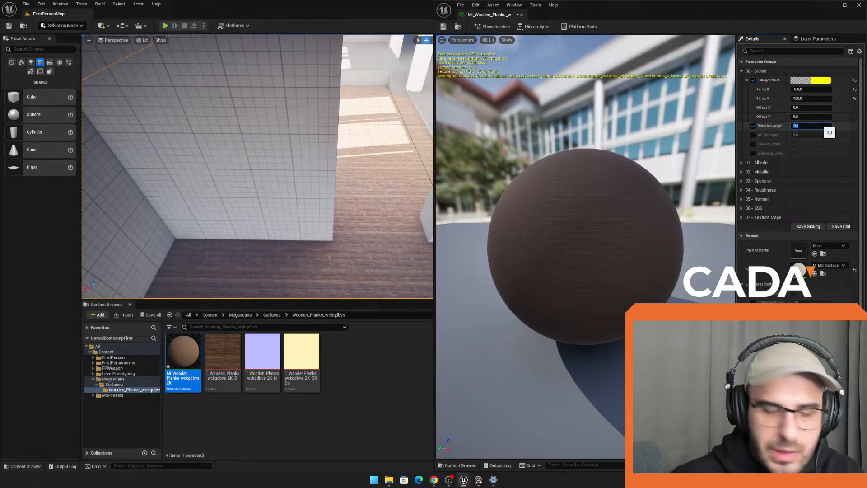
pyautogui.write('90')
pyautogui.press('Return')
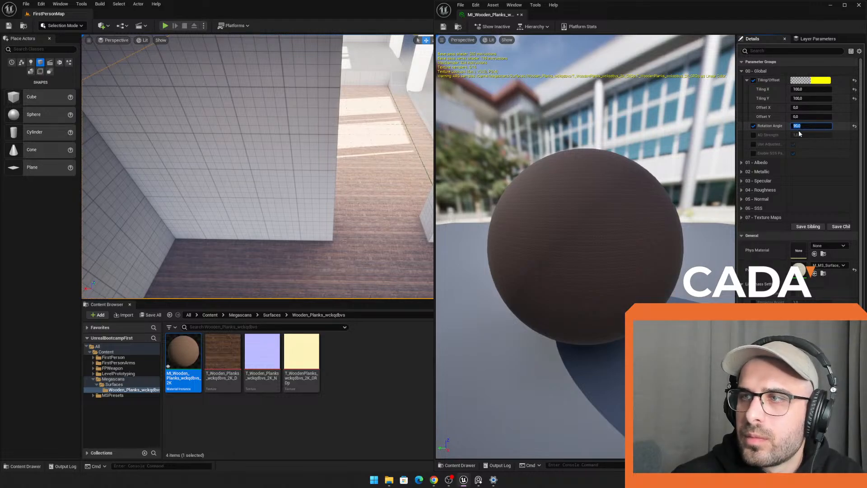
pyautogui.write('14')
pyautogui.press('Return')
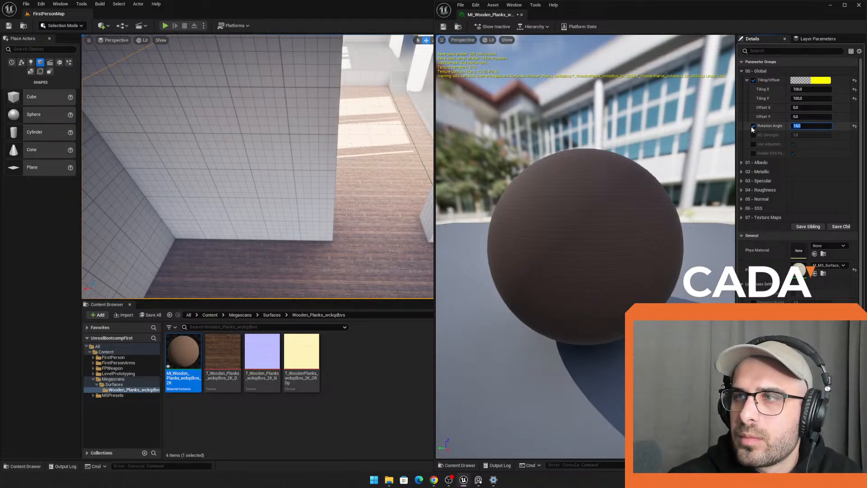
# Step: Inspect the Tiling/Offset colour in the Color Picker, leaving it unchanged, and look over the preview sphere
pyautogui.click(803, 82)
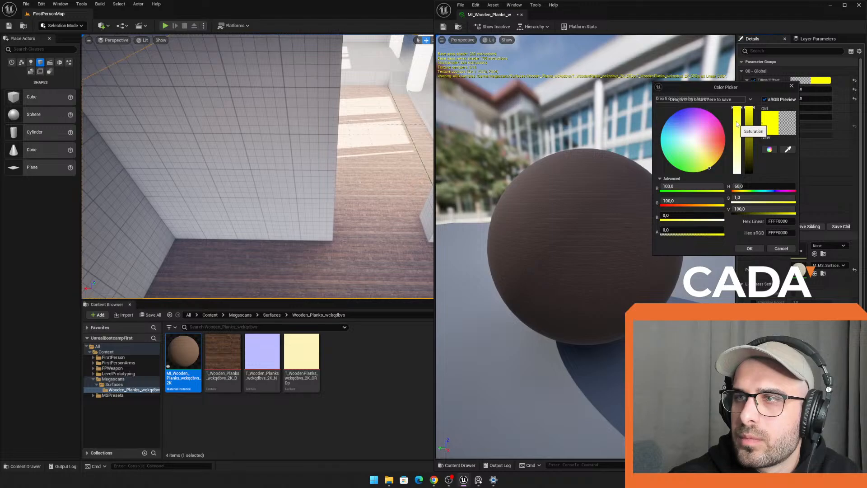
pyautogui.moveTo(736, 124)
pyautogui.mouseDown()
pyautogui.moveTo(737, 157)
pyautogui.moveTo(736, 109)
pyautogui.mouseUp()
pyautogui.click(792, 86)
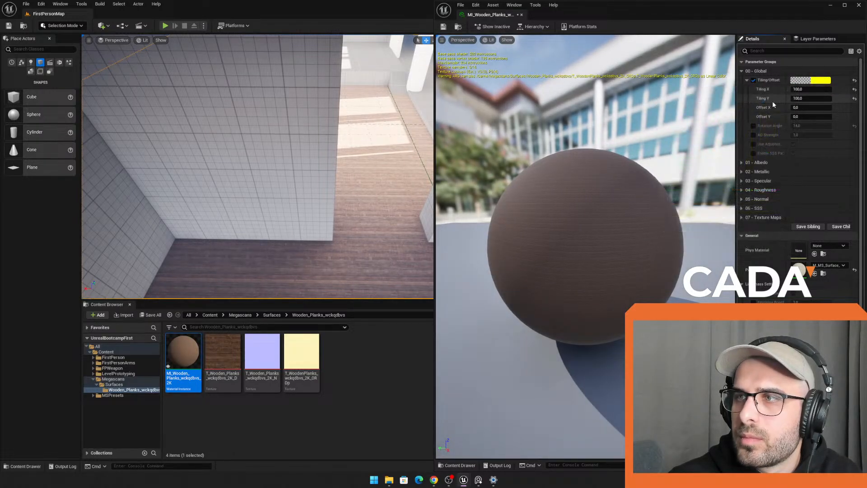
pyautogui.moveTo(467, 133); pyautogui.dragTo(467, 134)
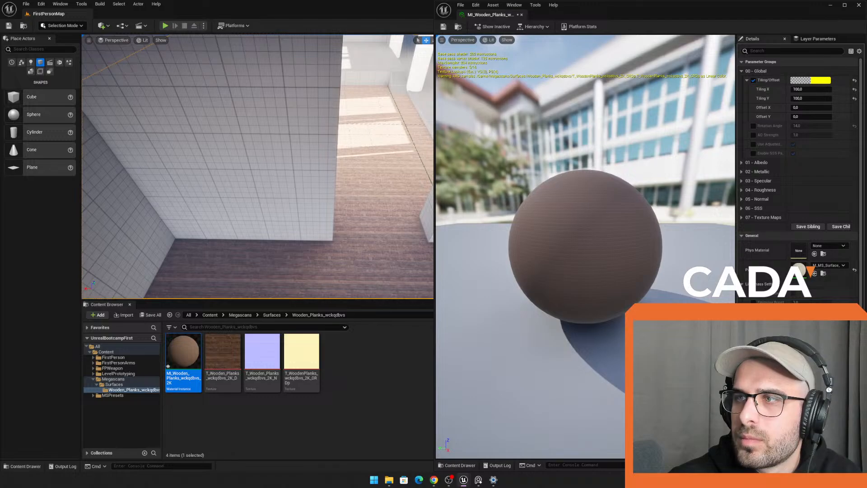
pyautogui.moveTo(468, 134); pyautogui.dragTo(467, 133, button='right')
# Step: Turn the floor cube so that its planks run lengthwise toward the platform while covering the hall
pyautogui.moveTo(316, 167); pyautogui.dragTo(289, 158, button='right')
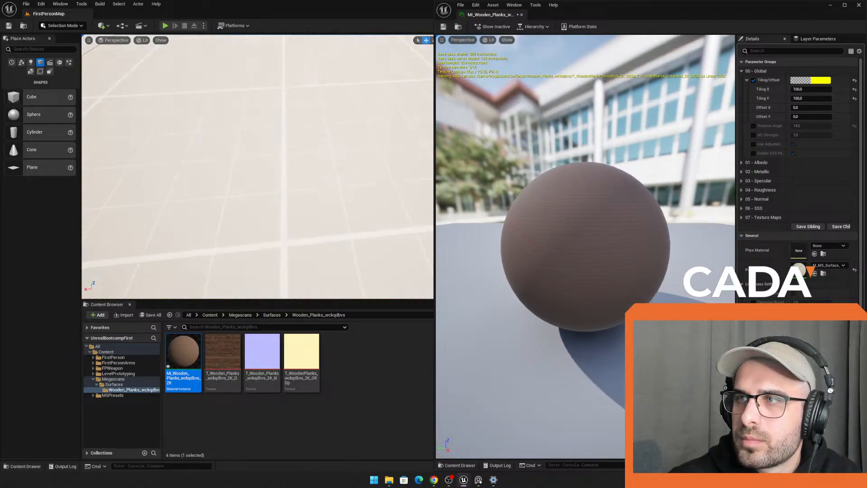
pyautogui.moveTo(271, 118); pyautogui.dragTo(271, 118, button='right')
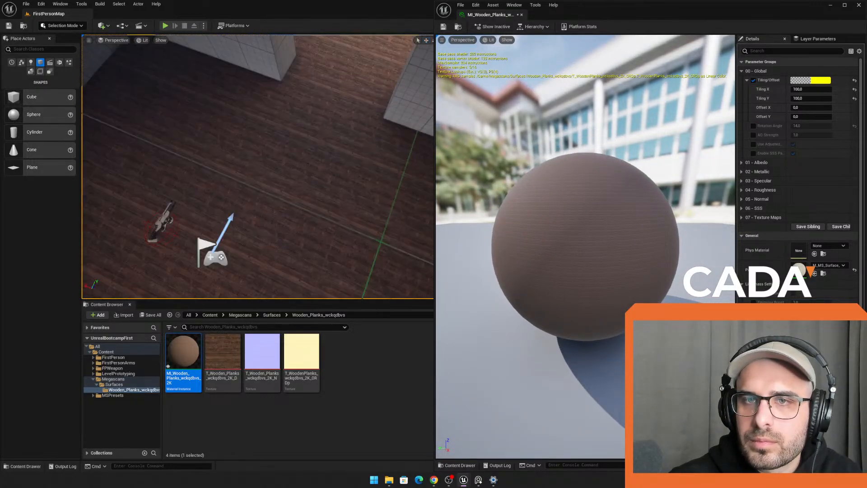
pyautogui.moveTo(274, 174); pyautogui.dragTo(274, 173, button='right')
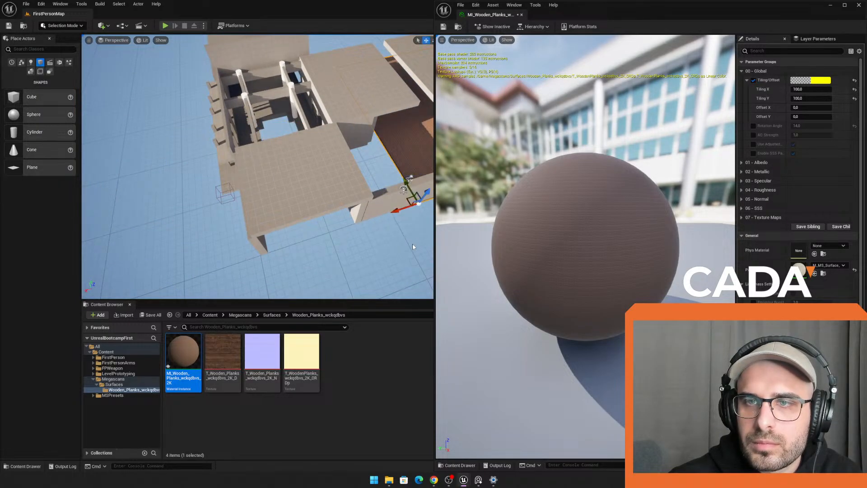
pyautogui.moveTo(403, 209); pyautogui.dragTo(255, 228)
pyautogui.moveTo(221, 238); pyautogui.dragTo(222, 238, button='right')
# Step: Set the wooden planks material's Tiling X and Tiling Y to 50 and play-test the floor
pyautogui.click(805, 90)
pyautogui.write('50')
pyautogui.press('Tab')
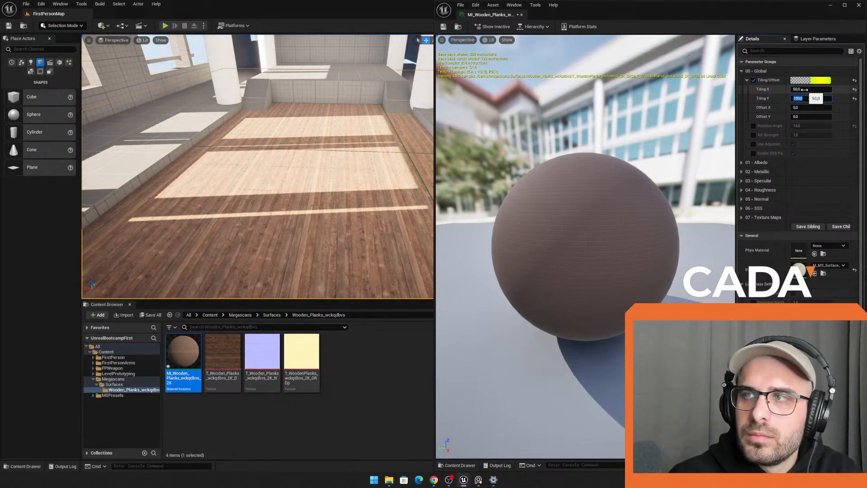
pyautogui.press('Return')
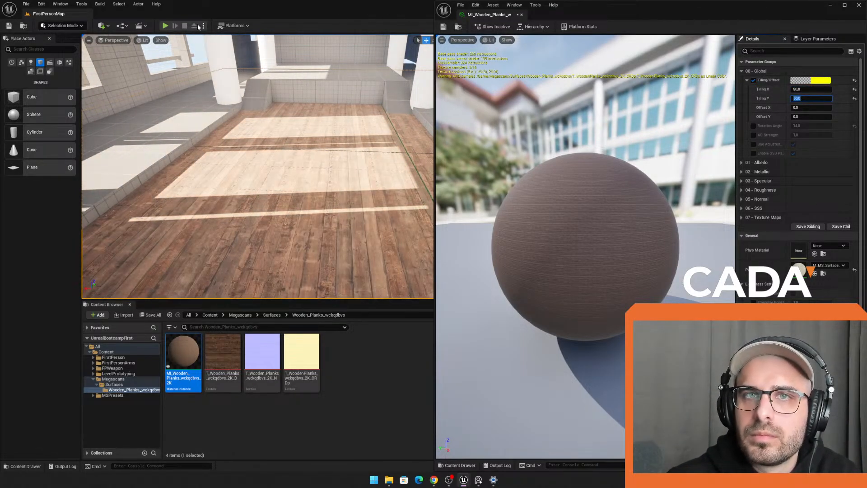
pyautogui.click(165, 25)
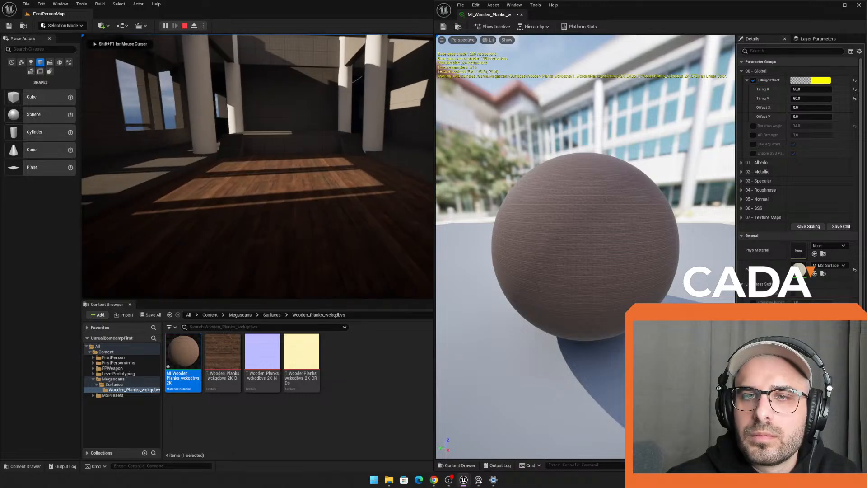
pyautogui.press('Escape')
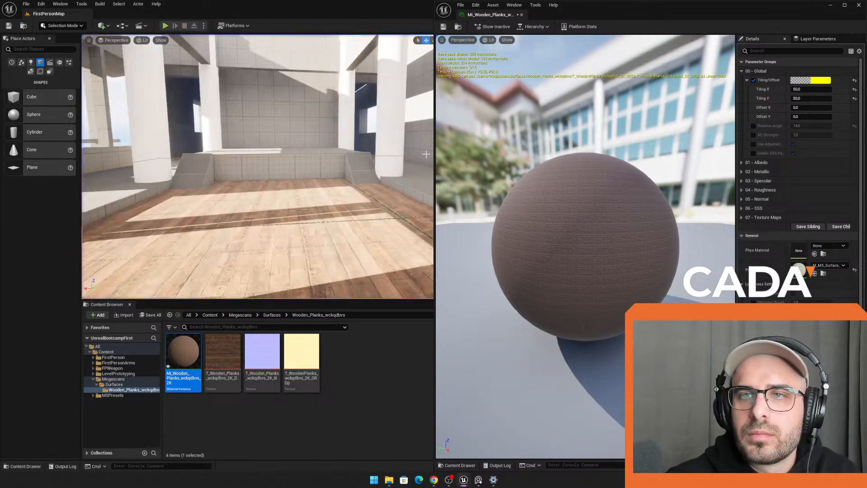
# Step: Widen the level viewport, view the hall from its entrance, and place the reference painting below it for comparison
pyautogui.moveTo(435, 154); pyautogui.dragTo(501, 152)
pyautogui.press('s')
pyautogui.moveTo(461, 151)
pyautogui.mouseDown(button='right')
pyautogui.moveTo(461, 165)
pyautogui.moveTo(461, 156)
pyautogui.mouseUp(button='right')
pyautogui.press('s')
pyautogui.moveTo(0, 230); pyautogui.dragTo(373, 281, button='right')
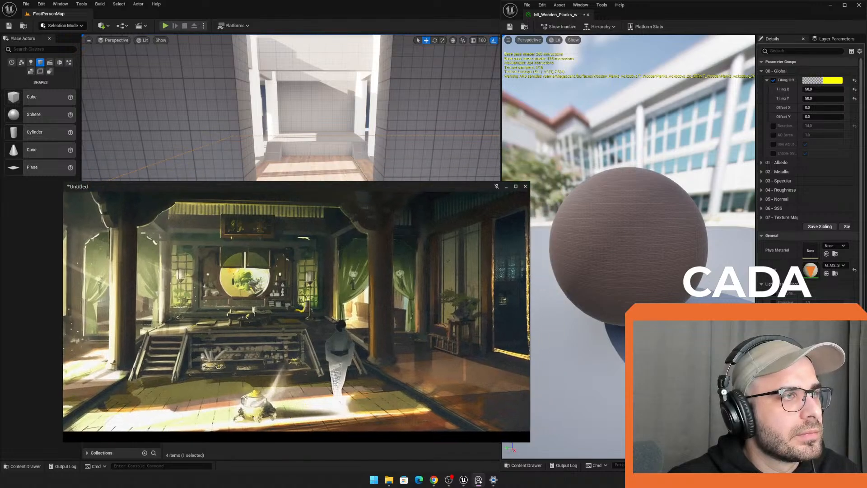
pyautogui.moveTo(275, 191); pyautogui.dragTo(231, 317)
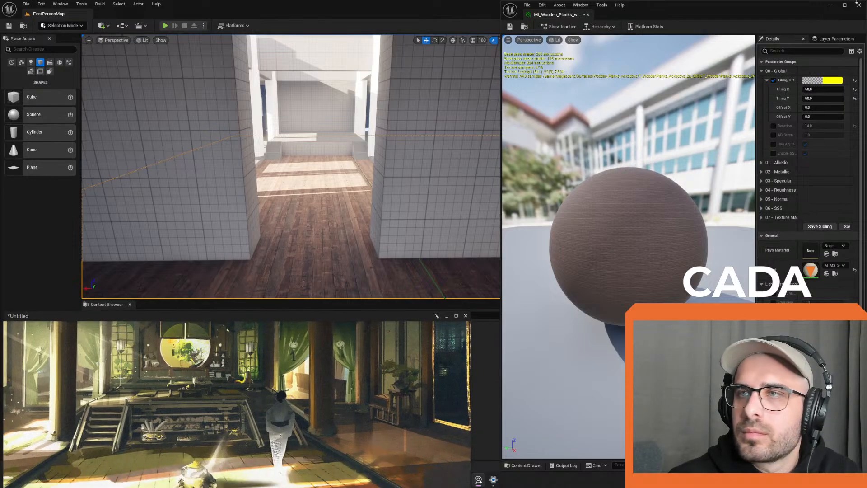
# Step: Close the material editor and play-test the hall against the reference painting
pyautogui.click(860, 5)
pyautogui.hotkey('alt', 'p')
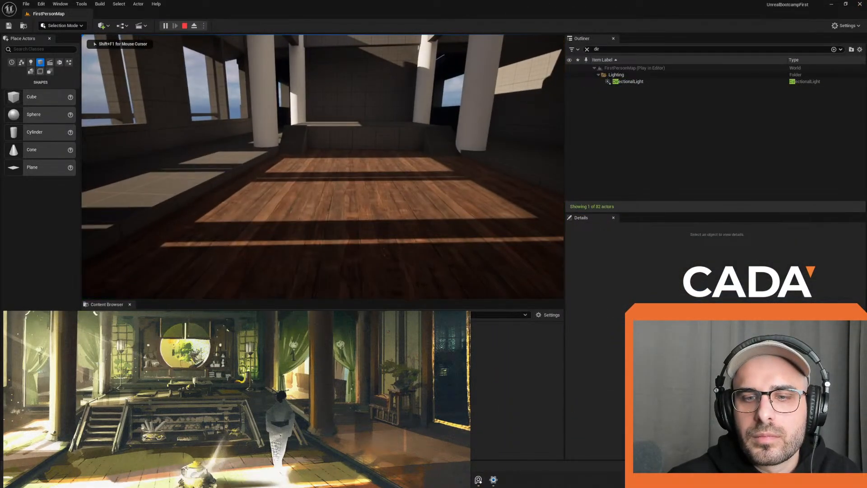
pyautogui.press('Escape')
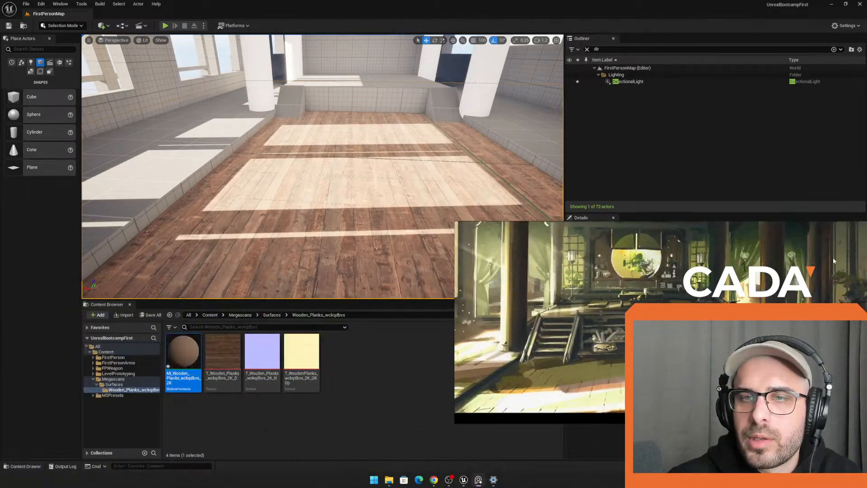
# Step: Move the reference painting off the level viewport and try overriding Base Specular in the wooden planks material
pyautogui.moveTo(604, 311); pyautogui.dragTo(0, 194, button='right')
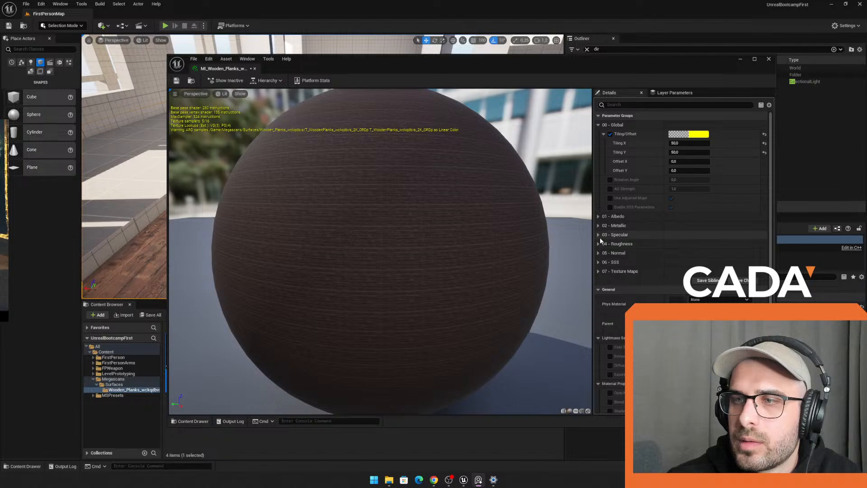
pyautogui.click(599, 234)
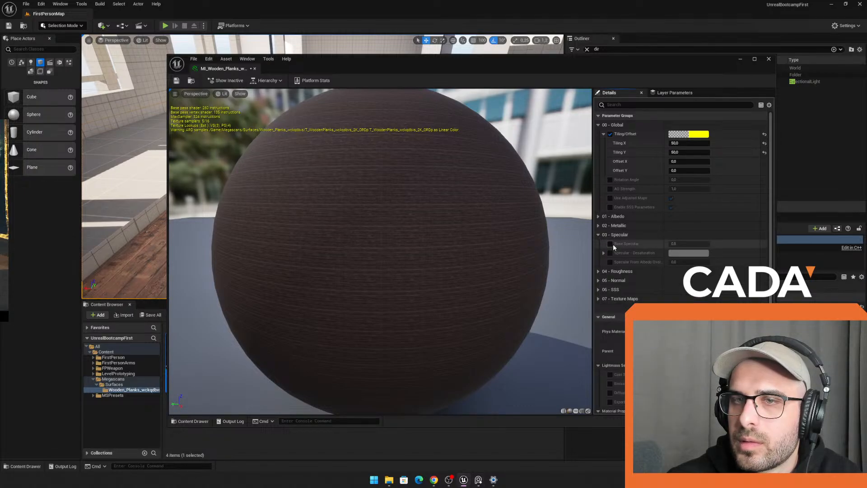
pyautogui.click(610, 244)
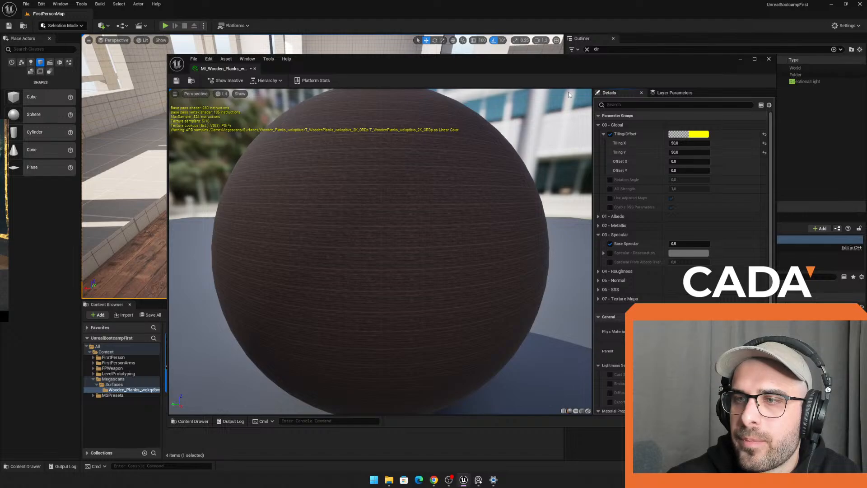
pyautogui.click(611, 244)
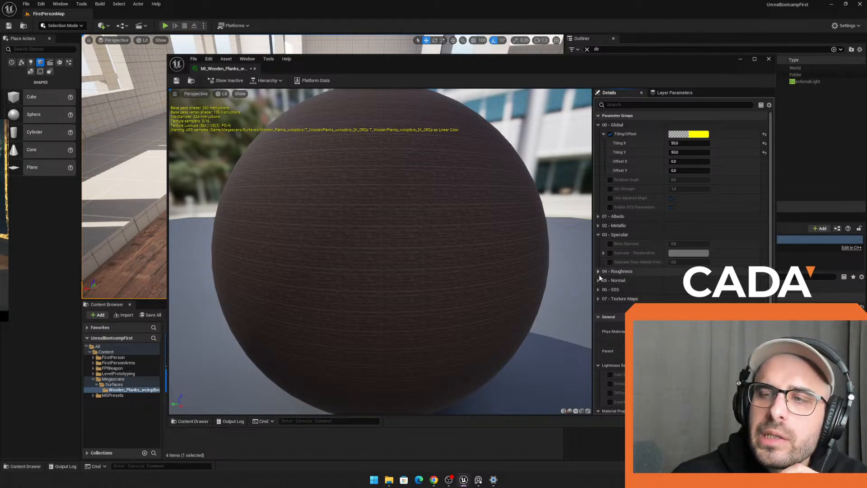
# Step: Override the wooden planks material's roughness range, keeping Min Roughness at 0 and lowering Max Roughness to about 0.33
pyautogui.click(599, 272)
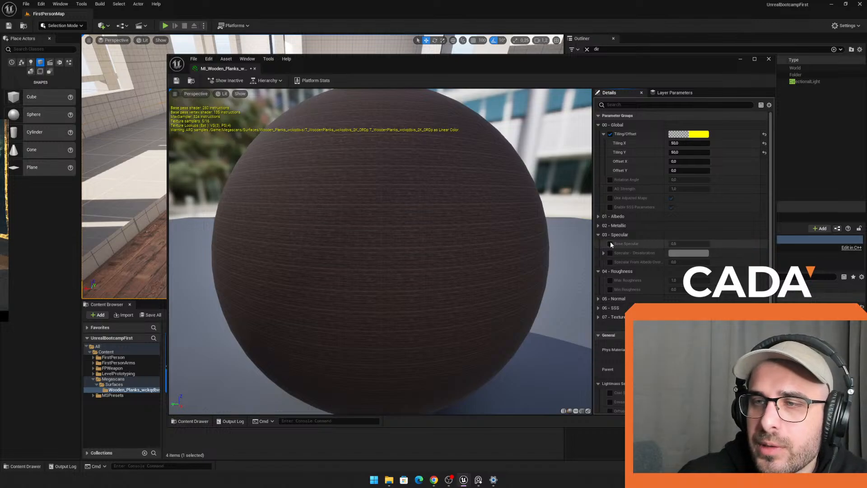
pyautogui.click(610, 280)
pyautogui.click(610, 289)
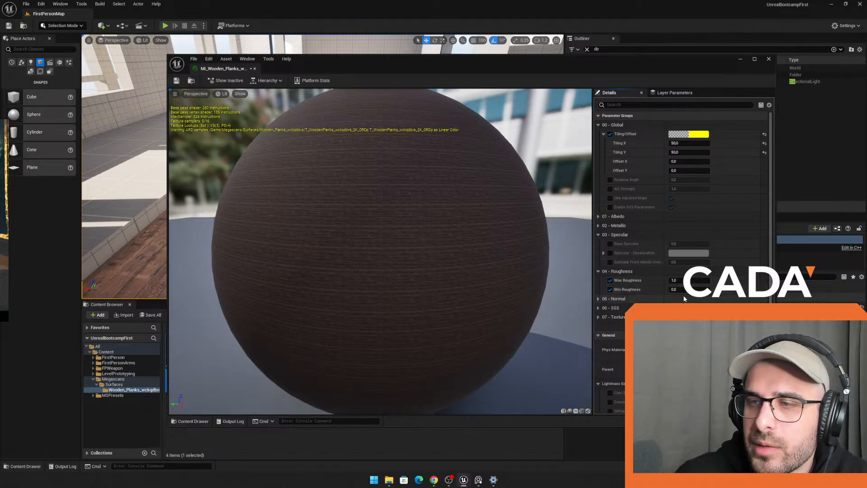
pyautogui.moveTo(697, 287); pyautogui.dragTo(673, 280)
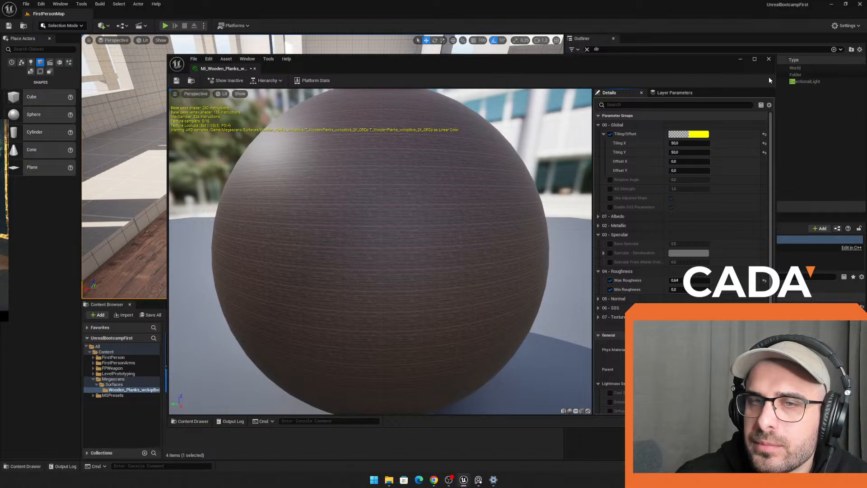
pyautogui.moveTo(630, 62); pyautogui.dragTo(698, 95)
pyautogui.moveTo(752, 316); pyautogui.dragTo(740, 316)
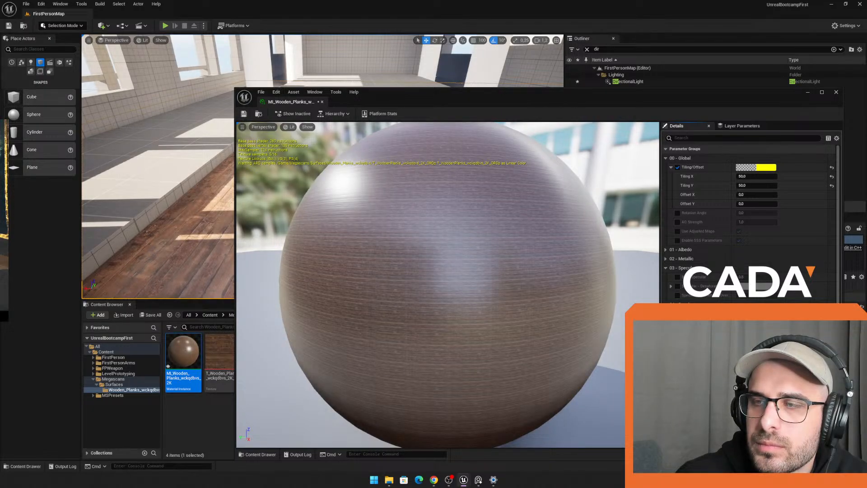
# Step: Play-test the hall and examine the glossier plank floor's reflections from the entrance and close up
pyautogui.click(166, 26)
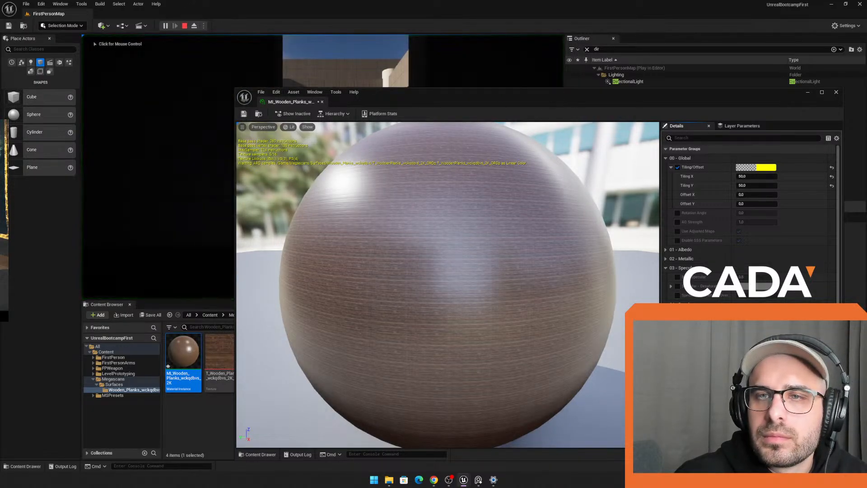
pyautogui.moveTo(486, 99); pyautogui.dragTo(0, 106)
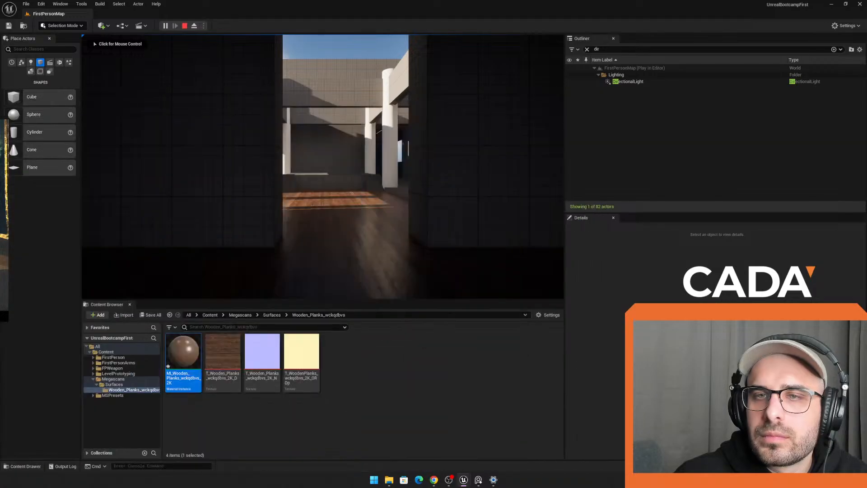
pyautogui.click(217, 154)
pyautogui.press('w')
pyautogui.press('w')
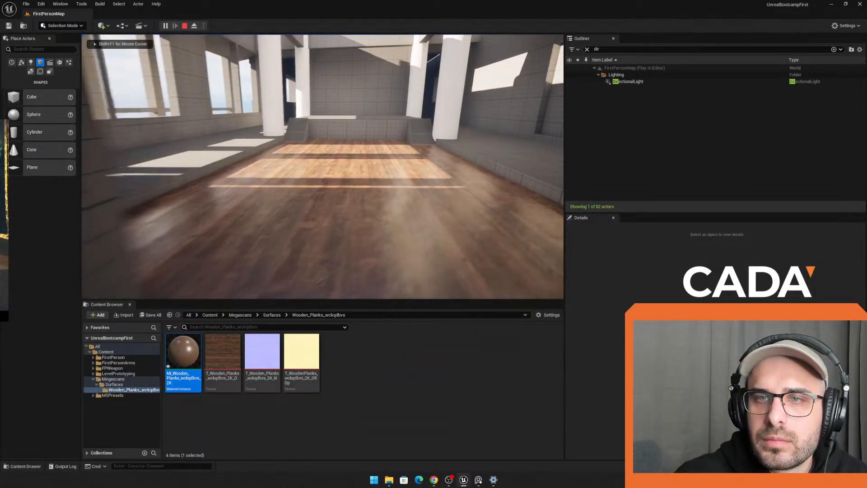
pyautogui.press('w')
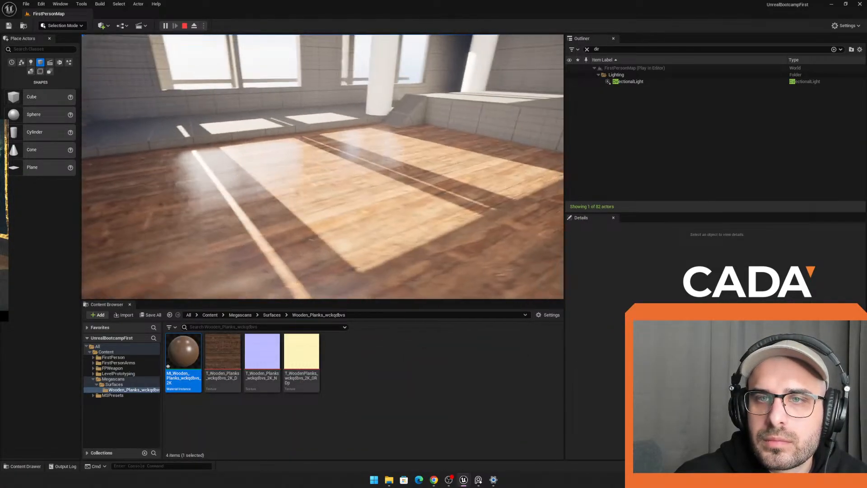
pyautogui.press('w')
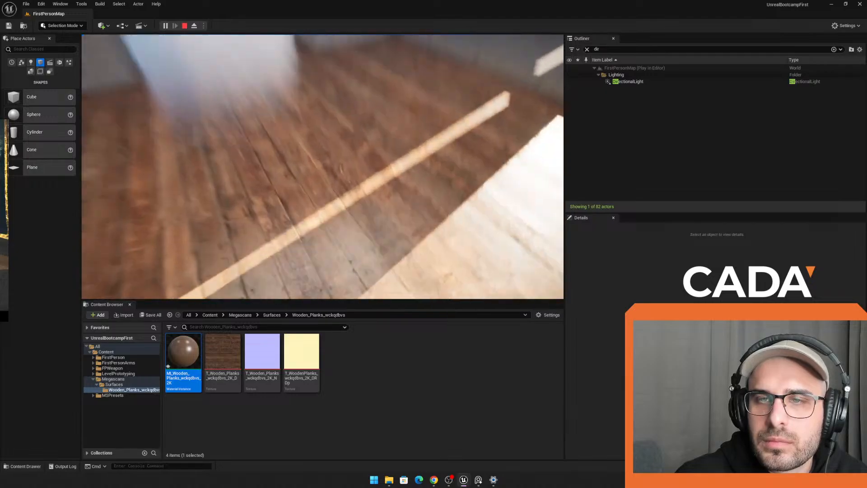
pyautogui.press('Escape')
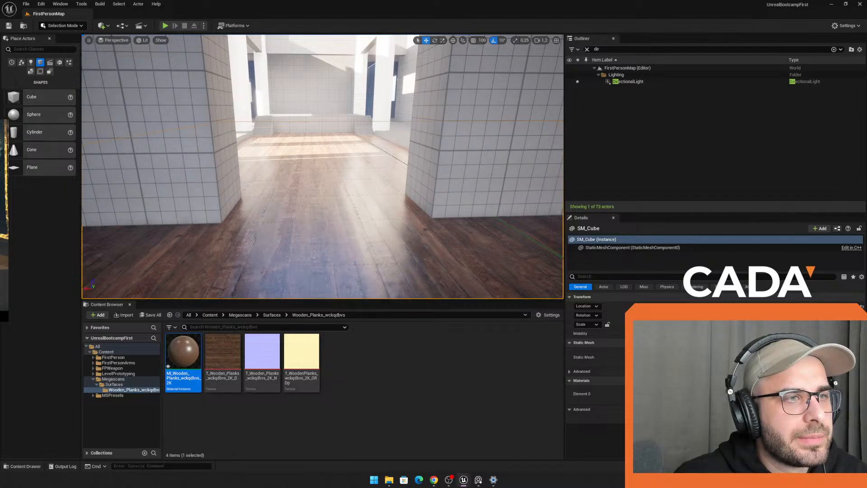
# Step: Override the wooden planks material's Albedo Tint with a slightly darkened, pale pink color
pyautogui.moveTo(1, 43); pyautogui.dragTo(655, 43)
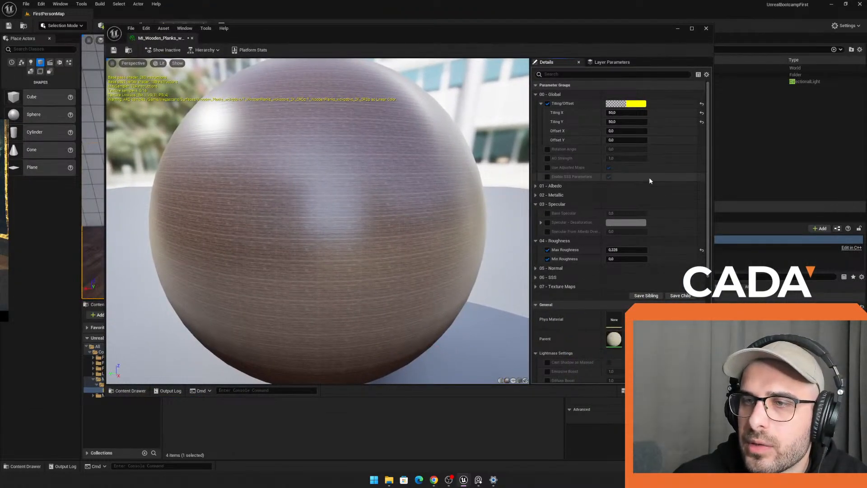
pyautogui.click(536, 186)
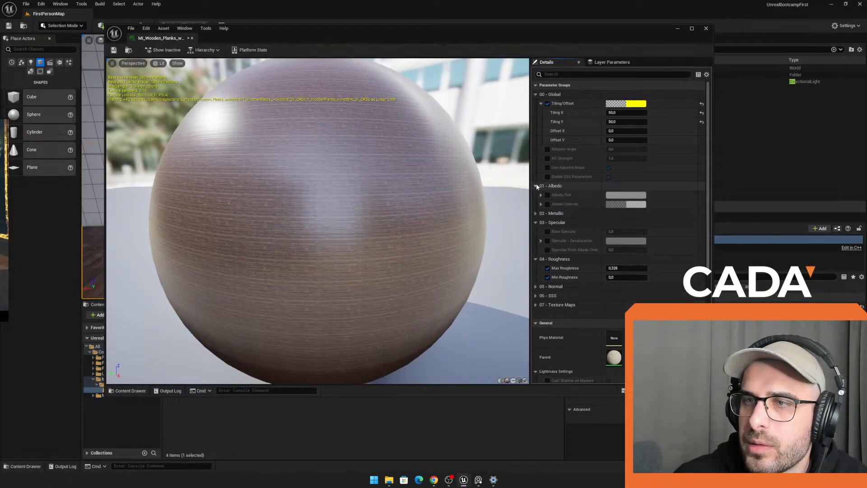
pyautogui.click(633, 197)
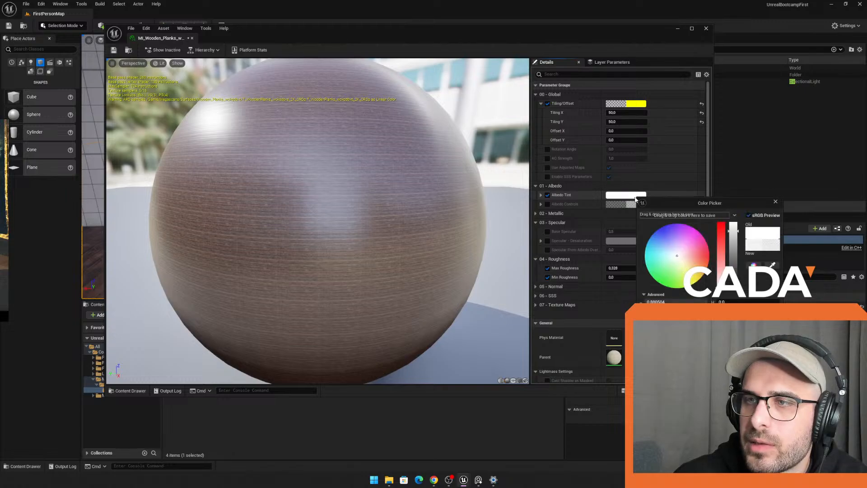
pyautogui.click(736, 230)
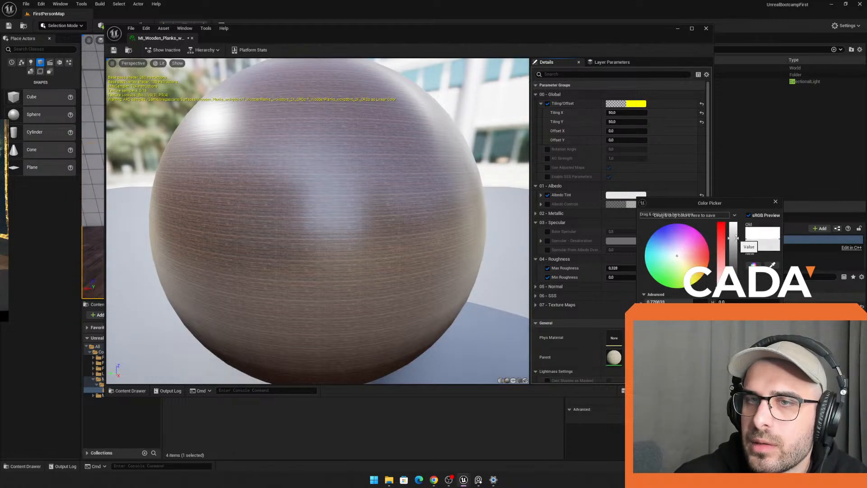
pyautogui.moveTo(737, 238); pyautogui.dragTo(735, 222)
pyautogui.moveTo(687, 260); pyautogui.dragTo(690, 259)
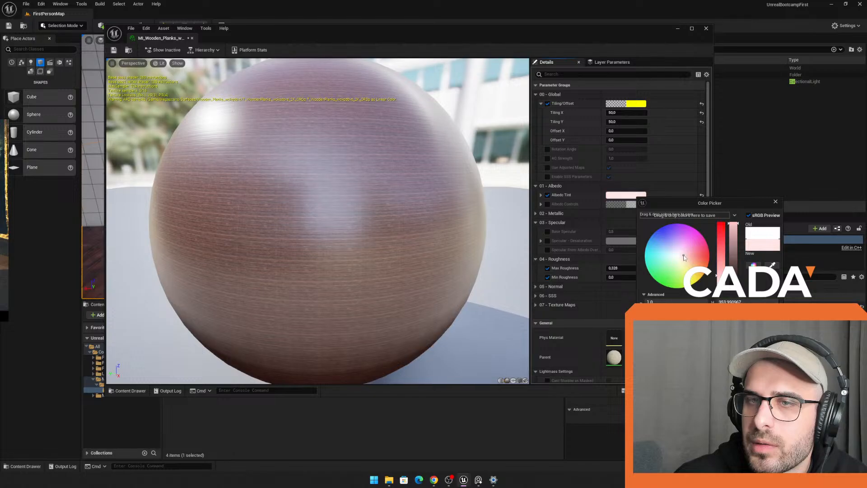
pyautogui.moveTo(736, 231); pyautogui.dragTo(734, 247)
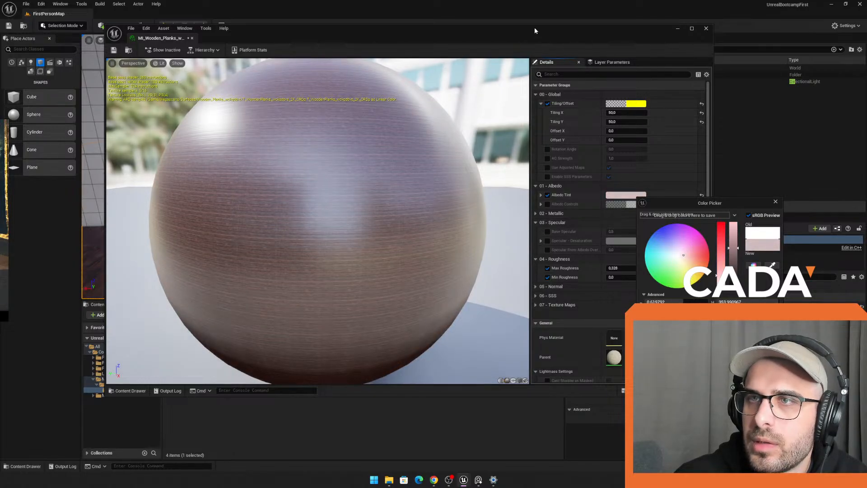
pyautogui.moveTo(535, 30); pyautogui.dragTo(112, 111)
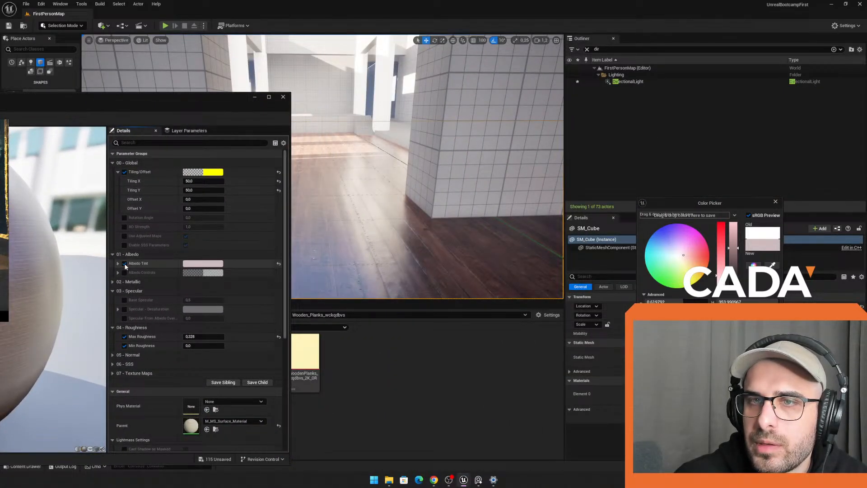
# Step: Play-test the hall to examine the tinted plank floor in sunlight and shadow from several angles
pyautogui.click(165, 26)
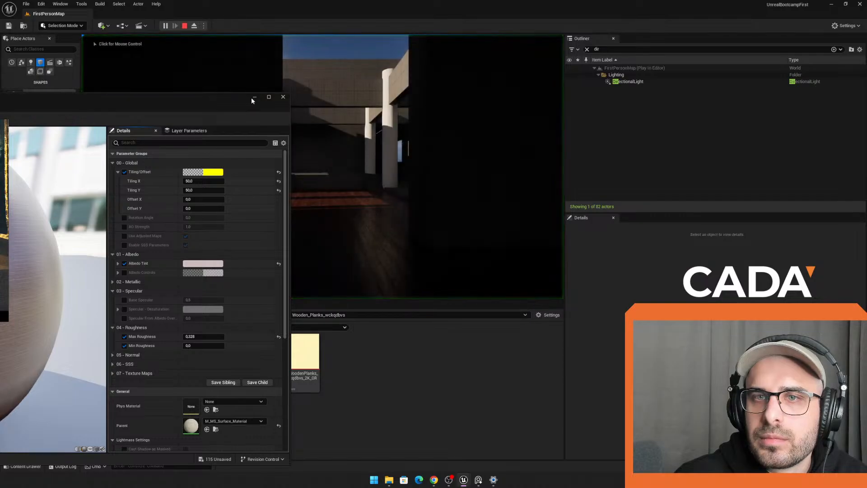
pyautogui.press('w')
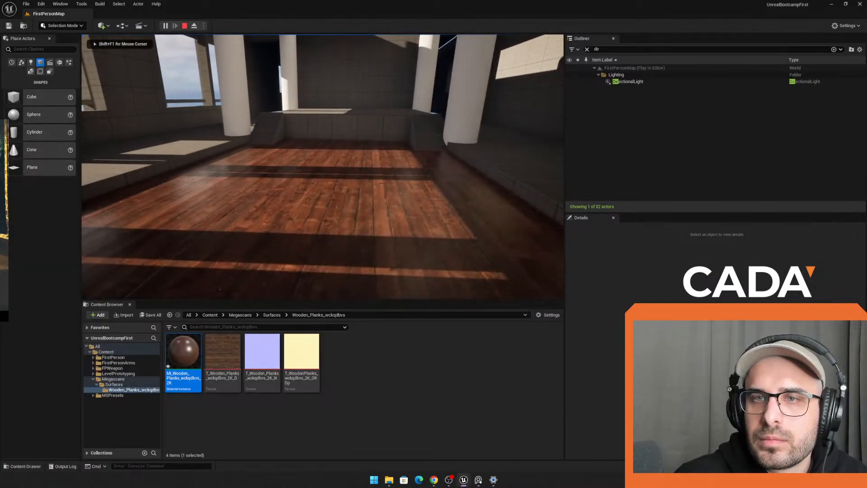
pyautogui.press('w')
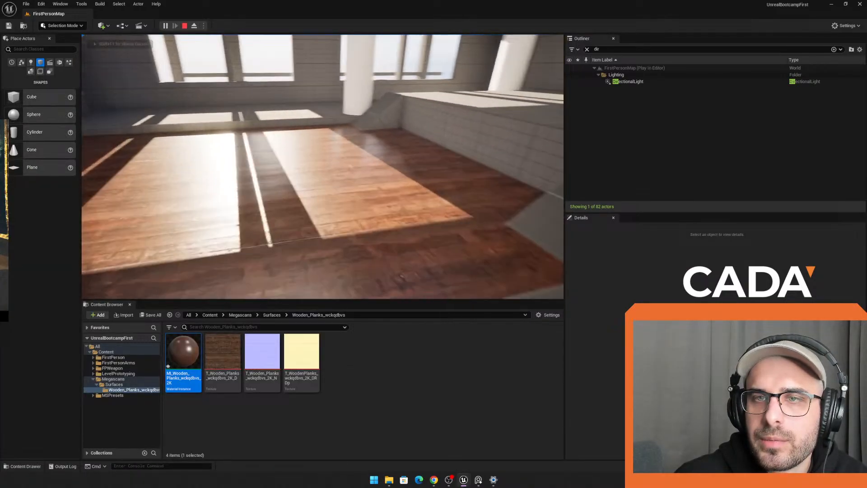
pyautogui.press('a')
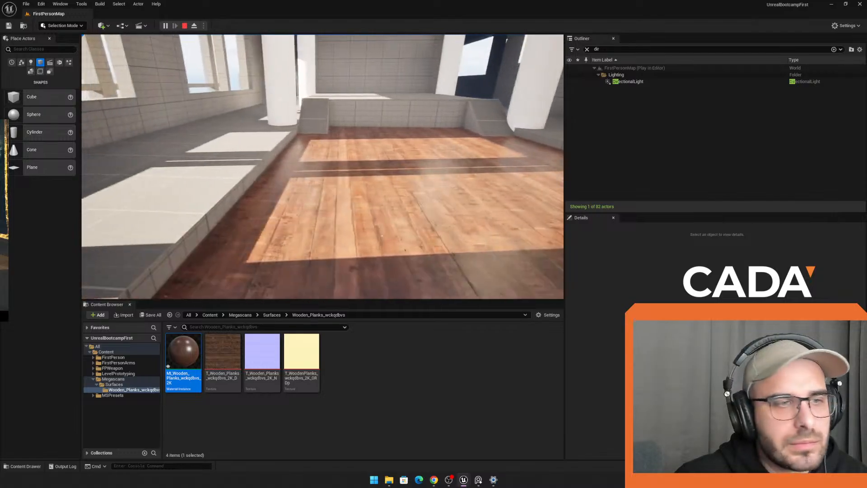
pyautogui.press('d')
pyautogui.press('d')
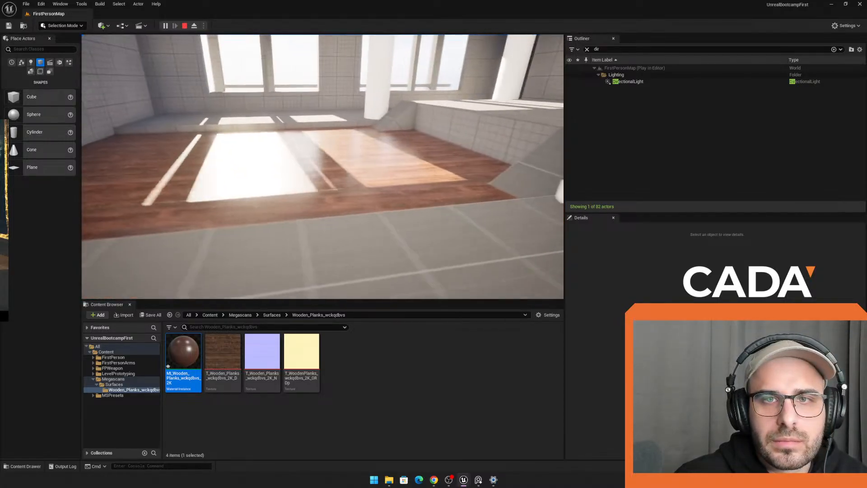
pyautogui.press('w')
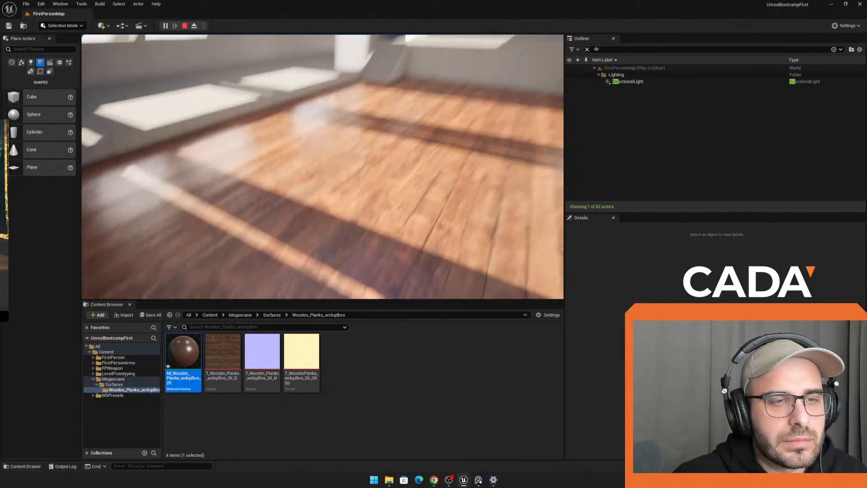
pyautogui.press('Escape')
pyautogui.moveTo(385, 220)
pyautogui.mouseDown(button='right')
pyautogui.moveTo(402, 198)
pyautogui.moveTo(382, 203)
pyautogui.moveTo(383, 219)
pyautogui.mouseUp(button='right')
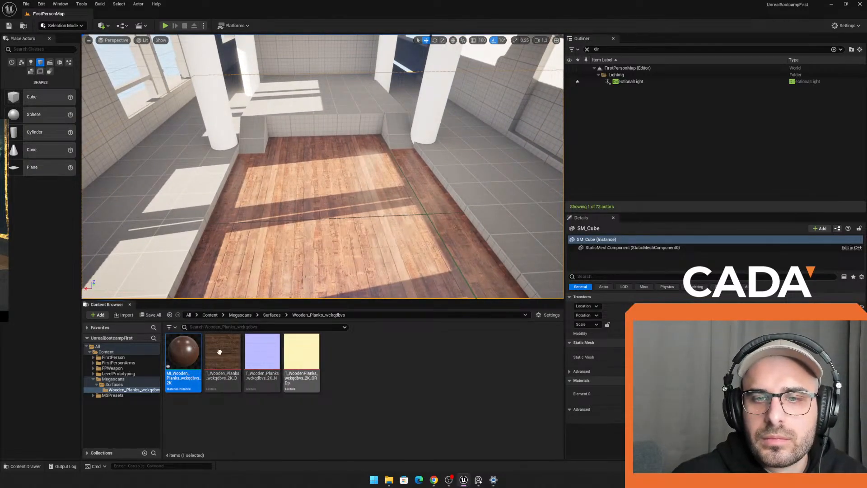
pyautogui.rightClick(196, 351)
pyautogui.click(361, 376)
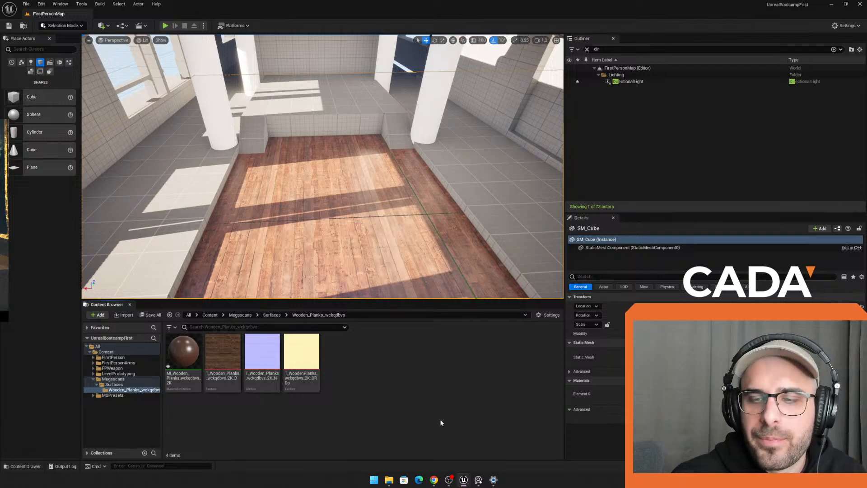
pyautogui.click(463, 478)
pyautogui.moveTo(241, 100); pyautogui.dragTo(513, 69)
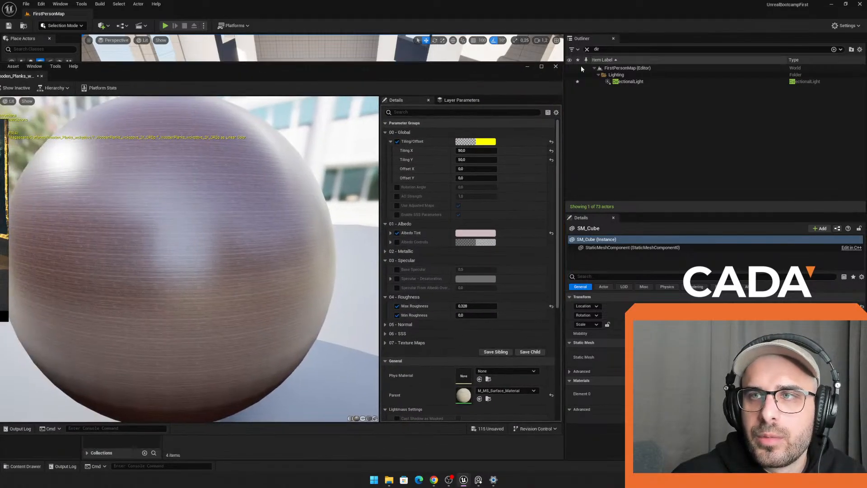
# Step: Open Quixel Bridge and download the Worn Wooden Planks surface from the Floorboard results at Medium Quality
pyautogui.click(80, 15)
pyautogui.click(102, 26)
pyautogui.click(131, 64)
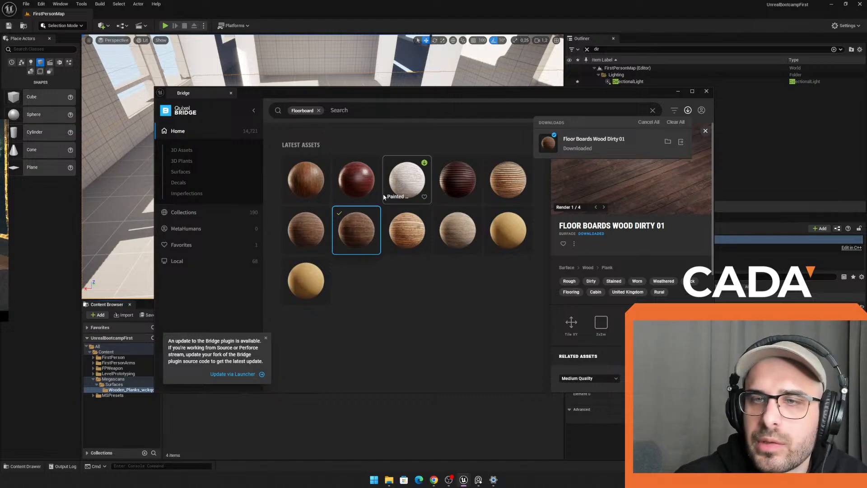
pyautogui.click(302, 180)
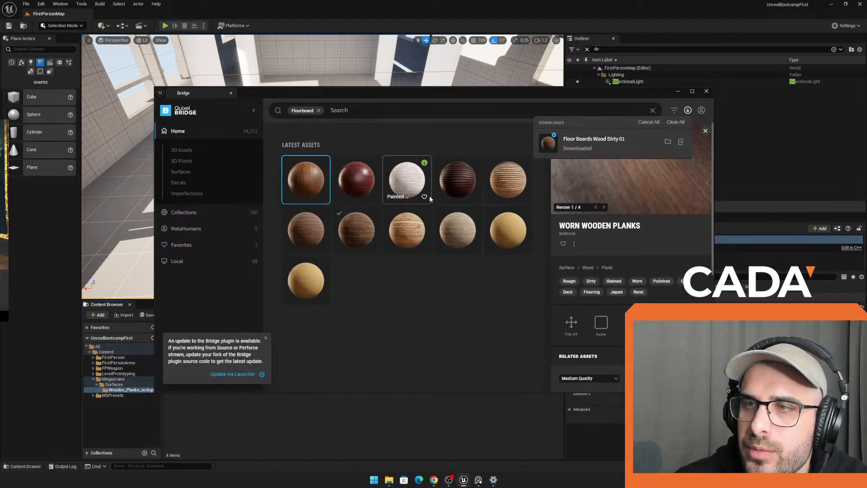
pyautogui.click(324, 163)
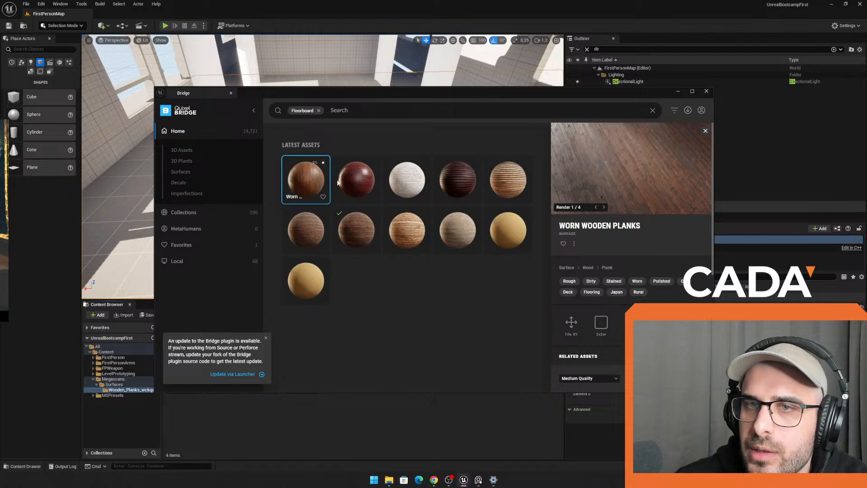
# Step: Compare the wood surfaces in the Floorboard results and download the polished dark red Wooden Planks at Medium Quality
pyautogui.click(360, 180)
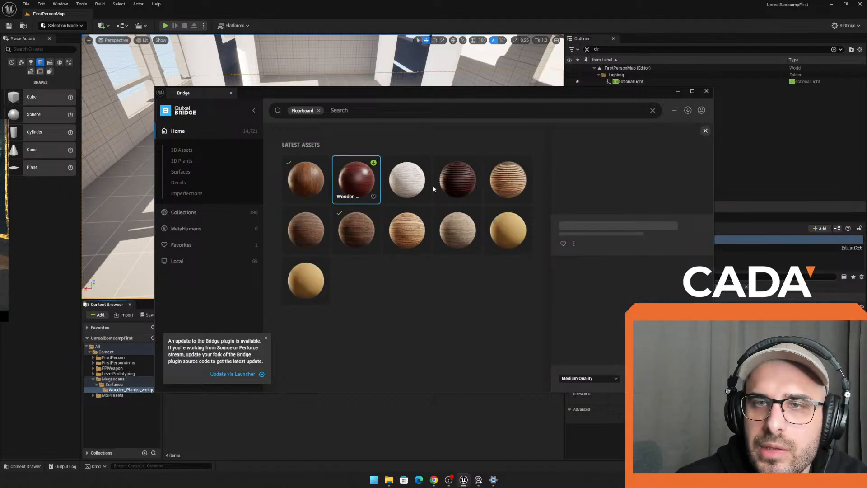
pyautogui.click(462, 184)
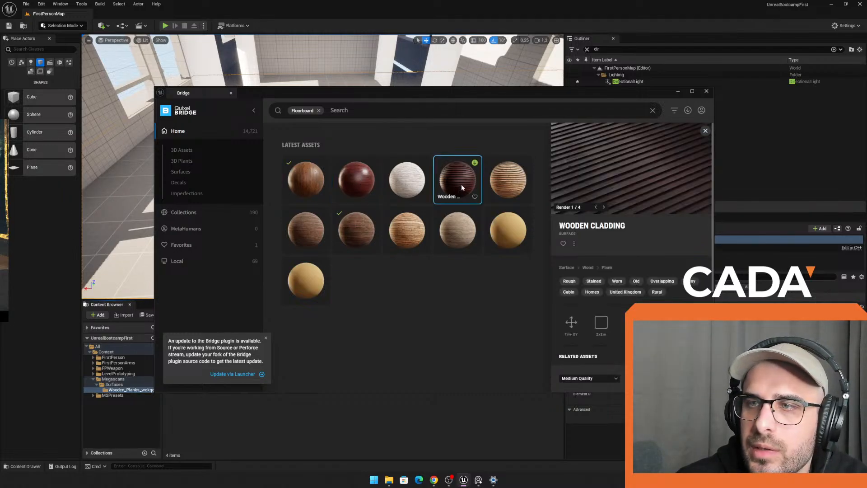
pyautogui.click(500, 188)
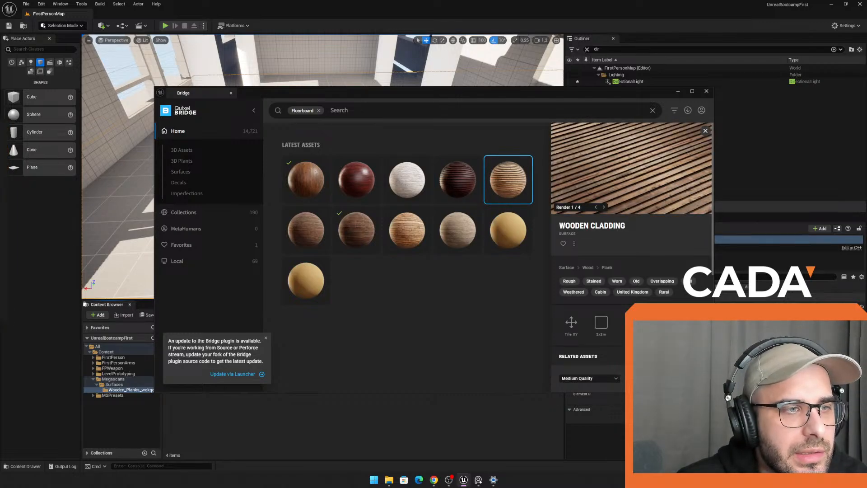
pyautogui.click(505, 233)
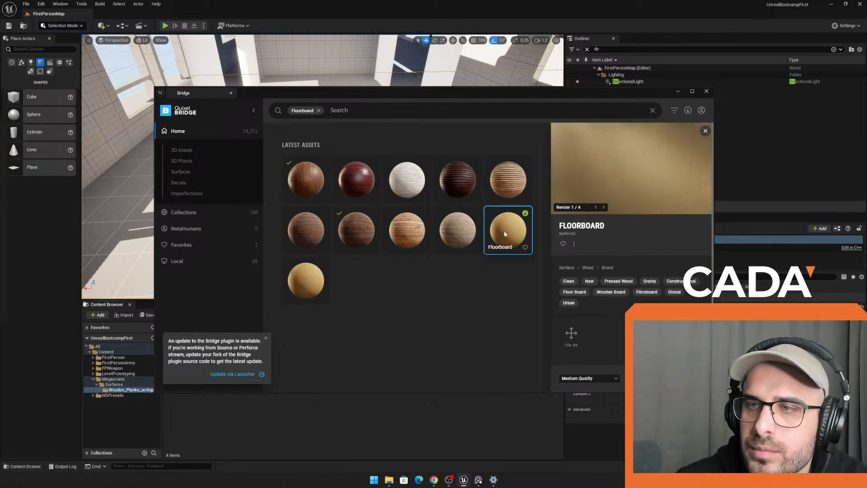
pyautogui.click(461, 231)
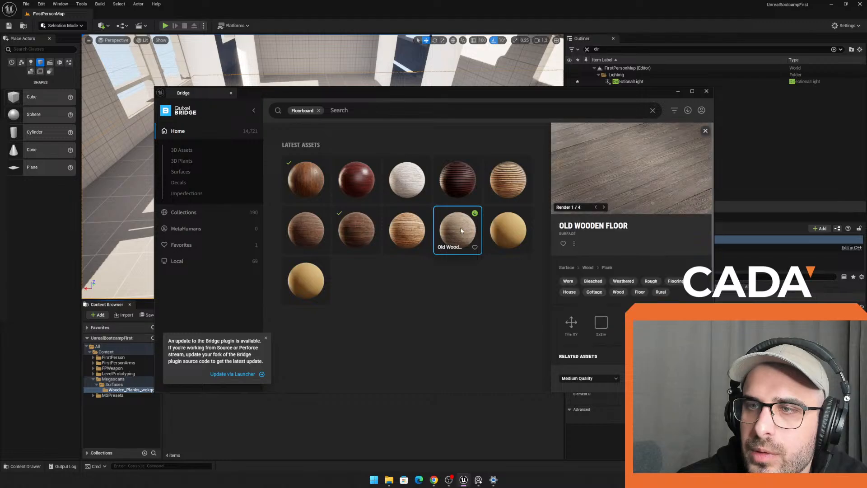
pyautogui.click(426, 230)
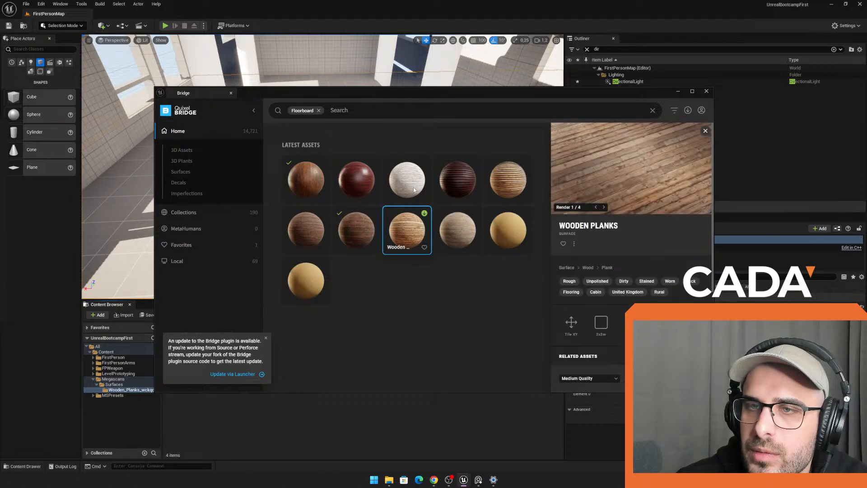
pyautogui.click(392, 182)
pyautogui.click(360, 175)
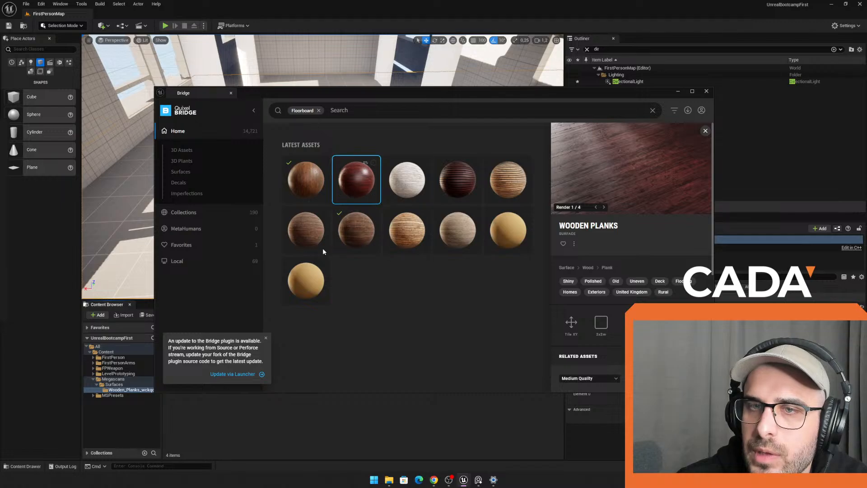
# Step: Compare the two plain Floorboard surfaces, download the one tagged Fibreboard, and preview the dark Wooden Cladding
pyautogui.click(310, 284)
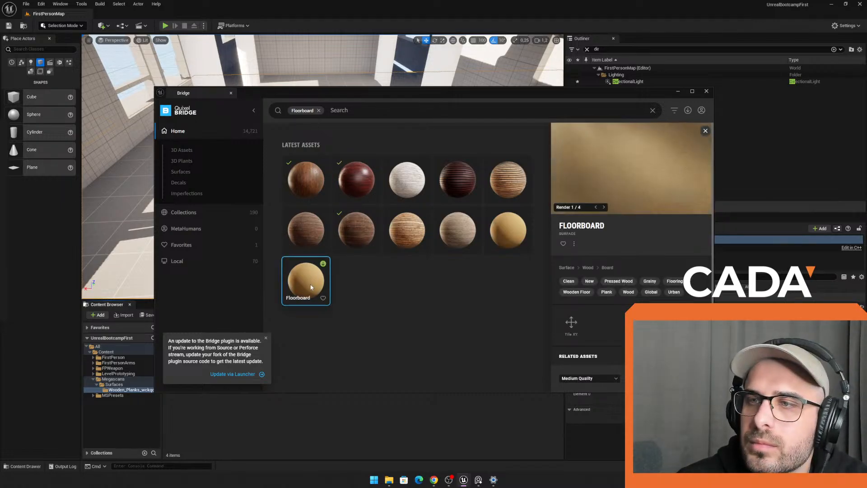
pyautogui.click(507, 230)
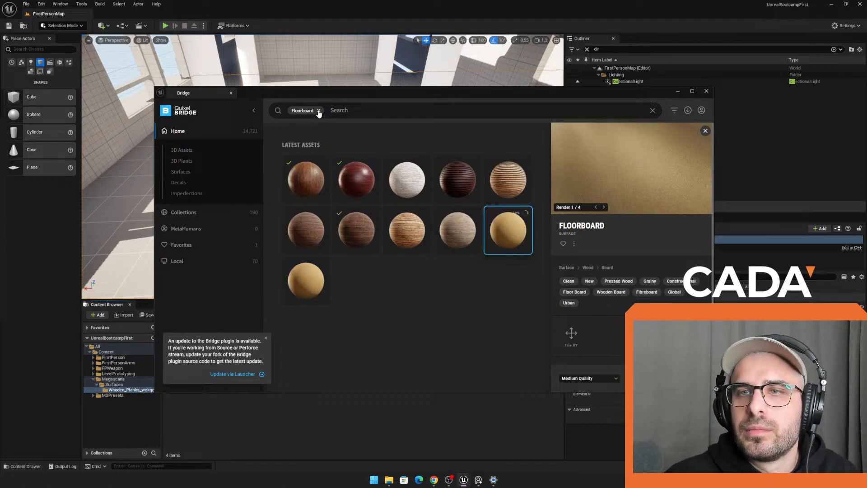
pyautogui.click(461, 187)
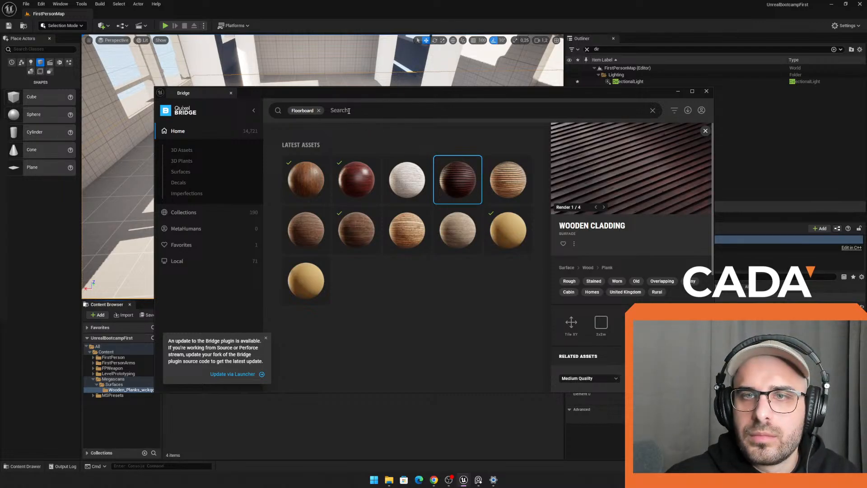
# Step: Search the asset library for Wall and preview the Cast In Situ Concrete surface beside the reference painting
pyautogui.click(319, 110)
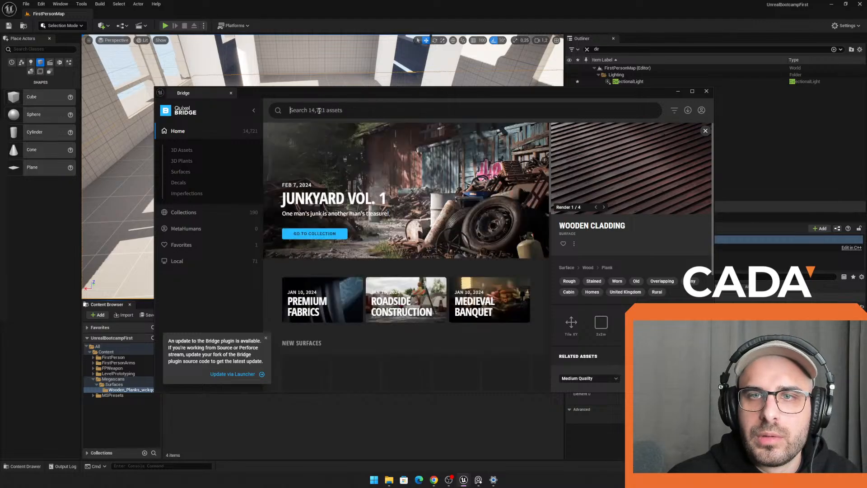
pyautogui.write('wall')
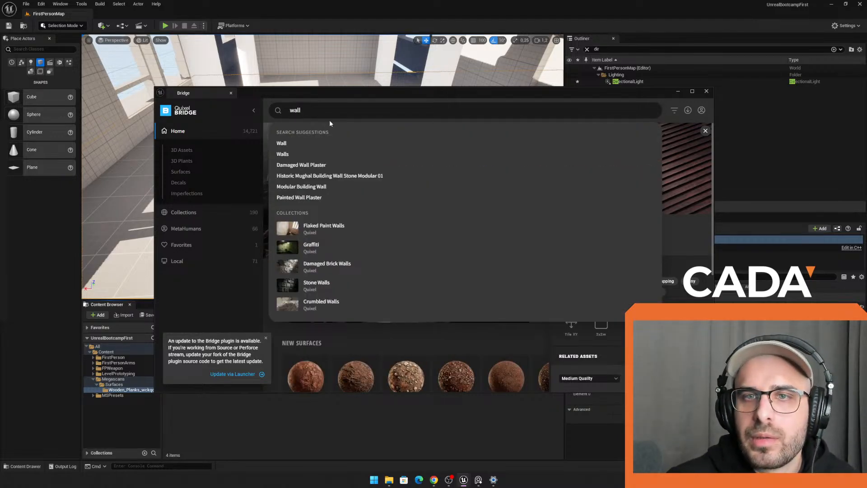
pyautogui.click(332, 143)
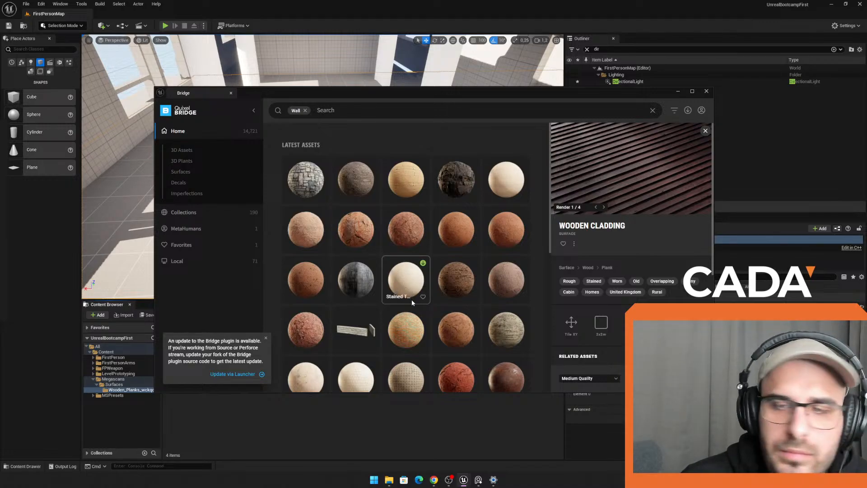
pyautogui.scroll(-3, 412, 302)
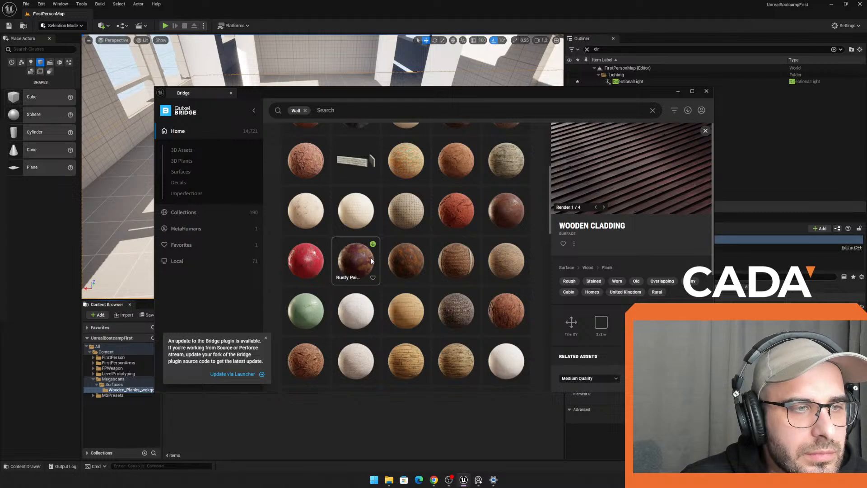
pyautogui.scroll(-2, 372, 261)
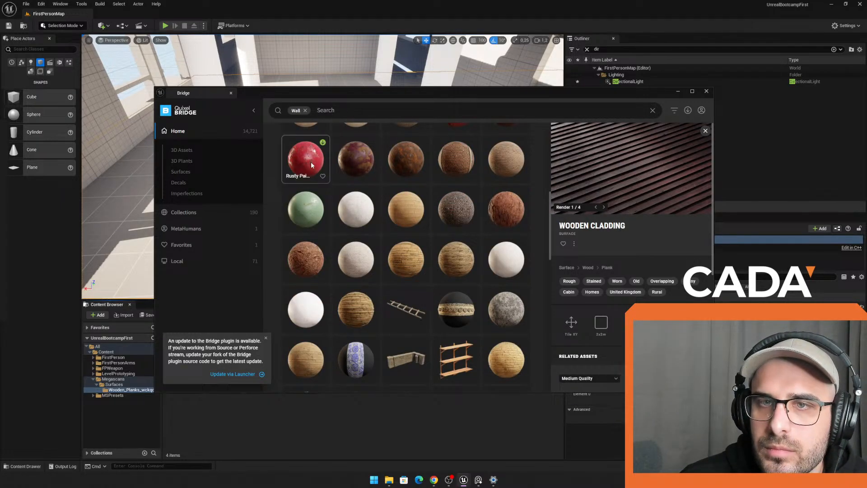
pyautogui.scroll(-6, 434, 242)
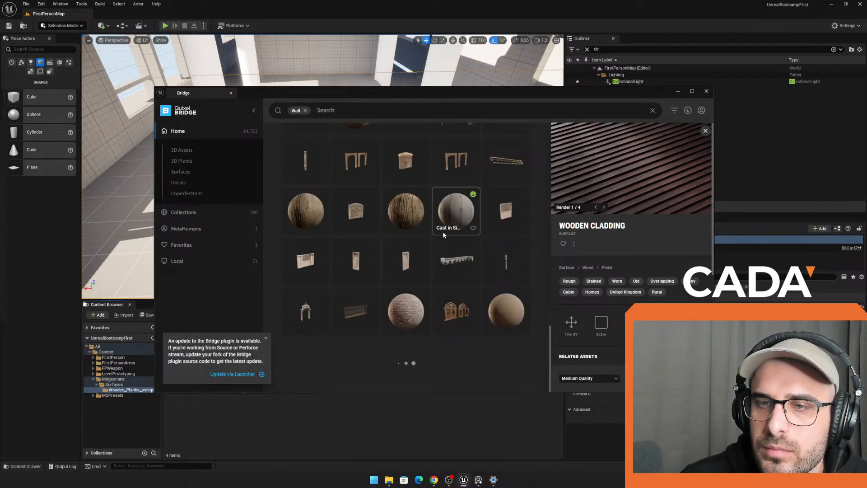
pyautogui.click(465, 216)
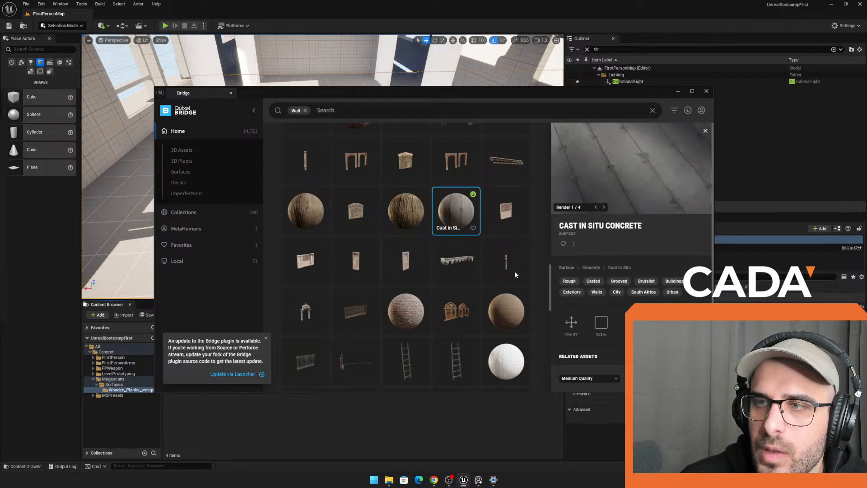
pyautogui.click(3, 189)
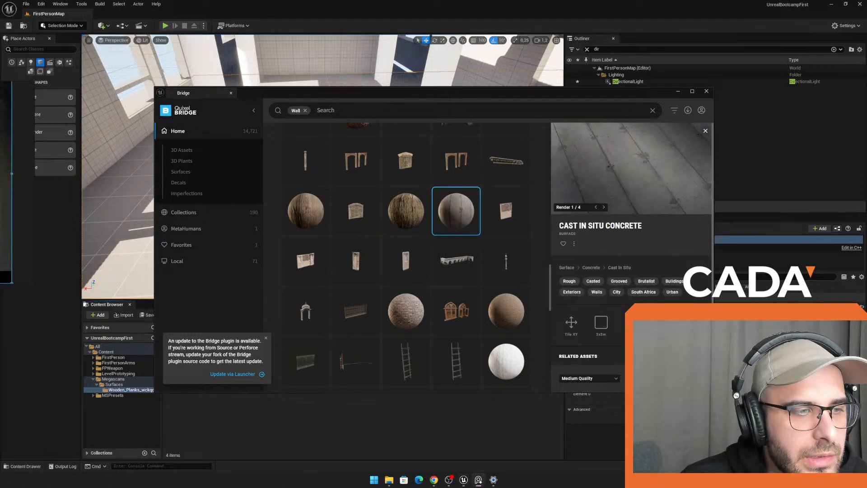
pyautogui.moveTo(0, 202); pyautogui.dragTo(0, 239, button='right')
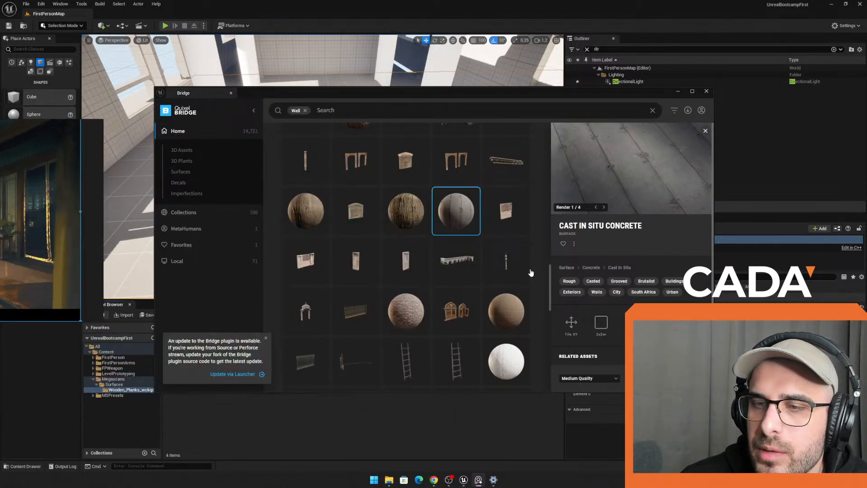
# Step: Search the asset library for Paper and download the Drawing Paper surface at Medium Quality
pyautogui.click(306, 110)
pyautogui.write('paper')
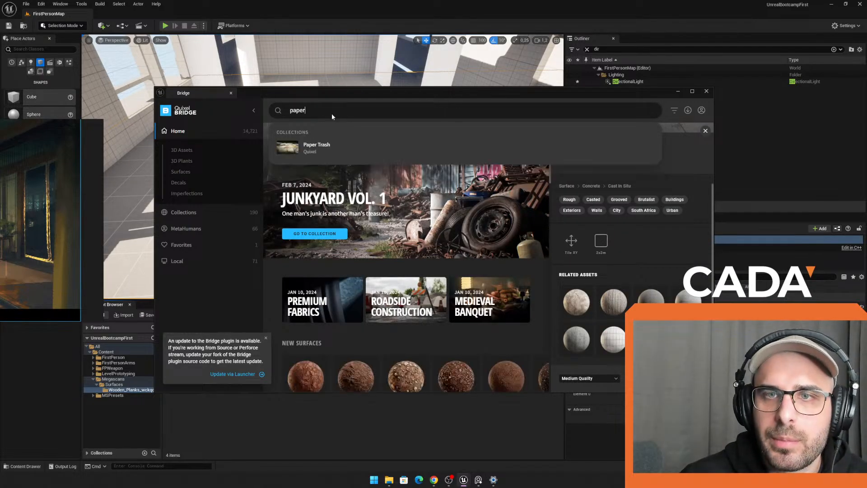
pyautogui.press('Return')
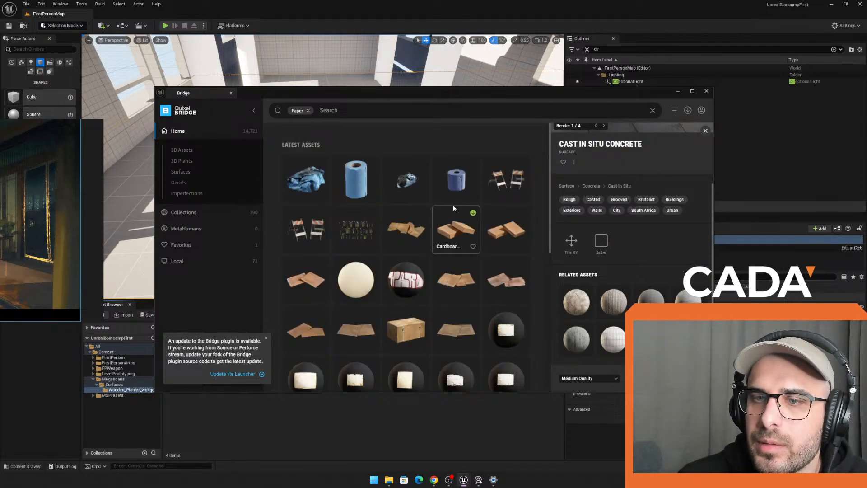
pyautogui.click(356, 275)
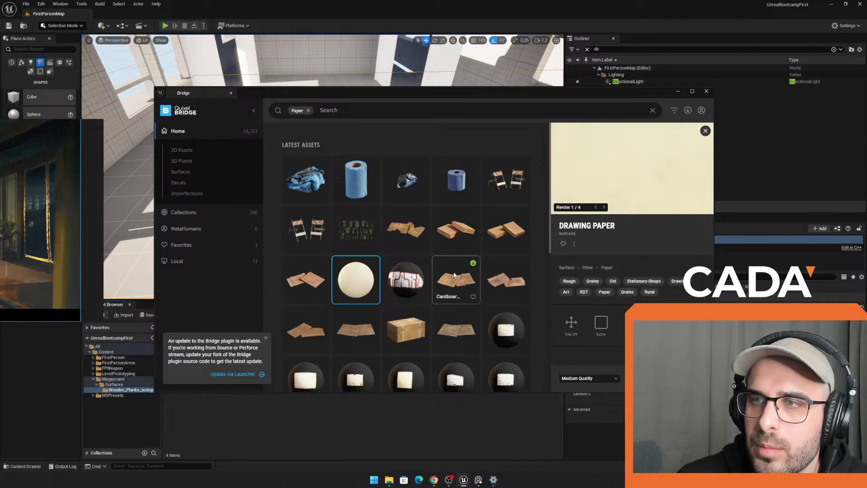
pyautogui.scroll(-5, 454, 276)
pyautogui.scroll(-10, 452, 277)
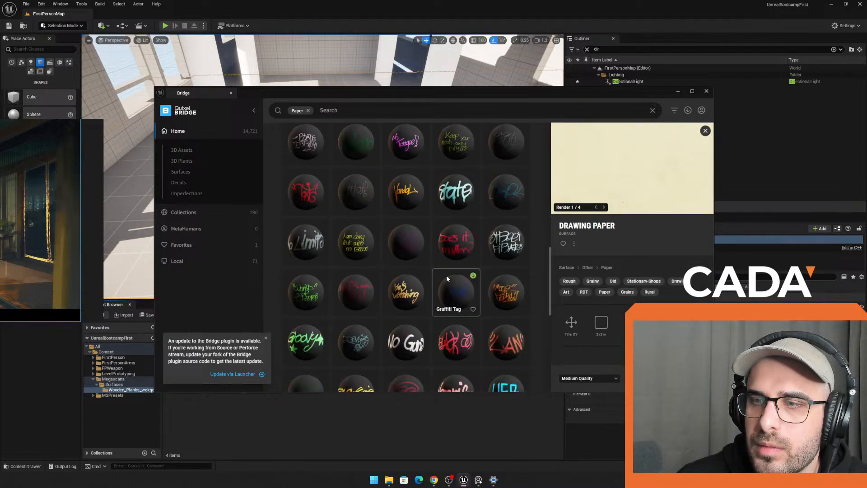
pyautogui.scroll(15, 447, 276)
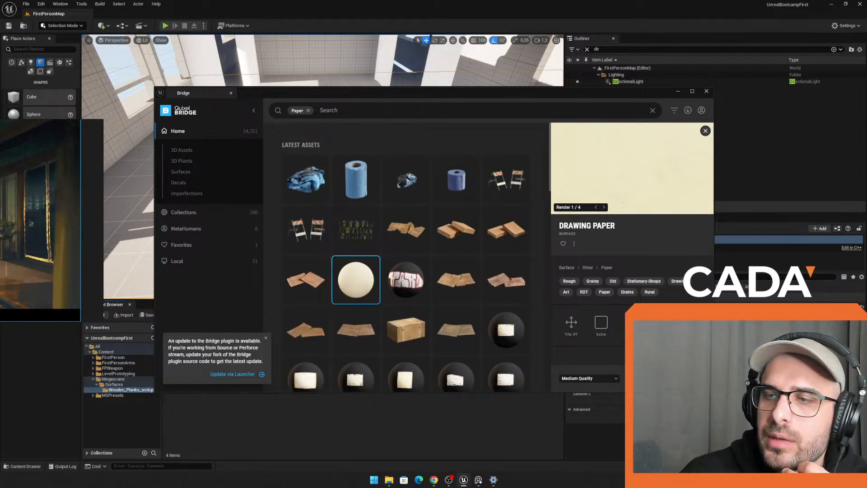
# Step: Search the asset library for Pillar and preview the Modular Pillar and Interior Wooden Pillar assets
pyautogui.click(308, 110)
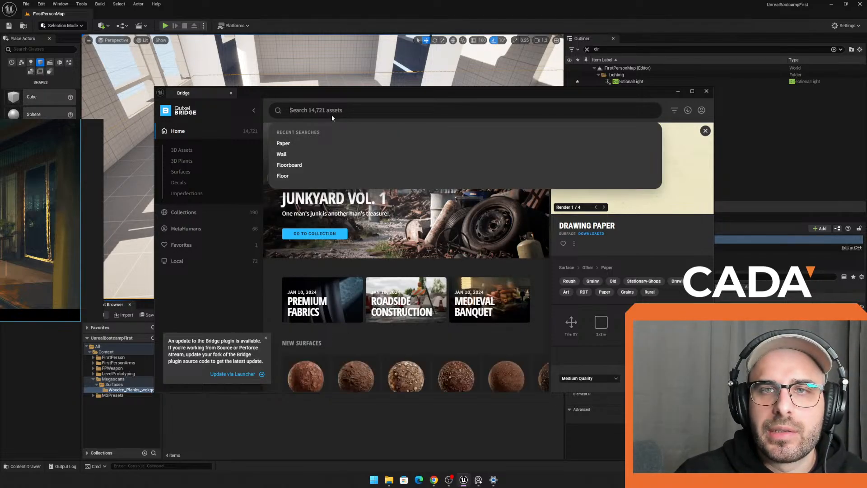
pyautogui.write('b')
pyautogui.press('BackSpace')
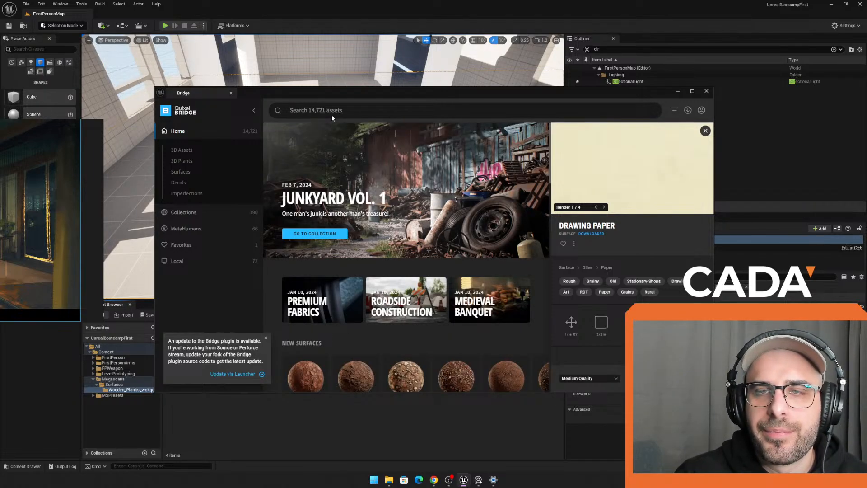
pyautogui.write('pillar')
pyautogui.press('Return')
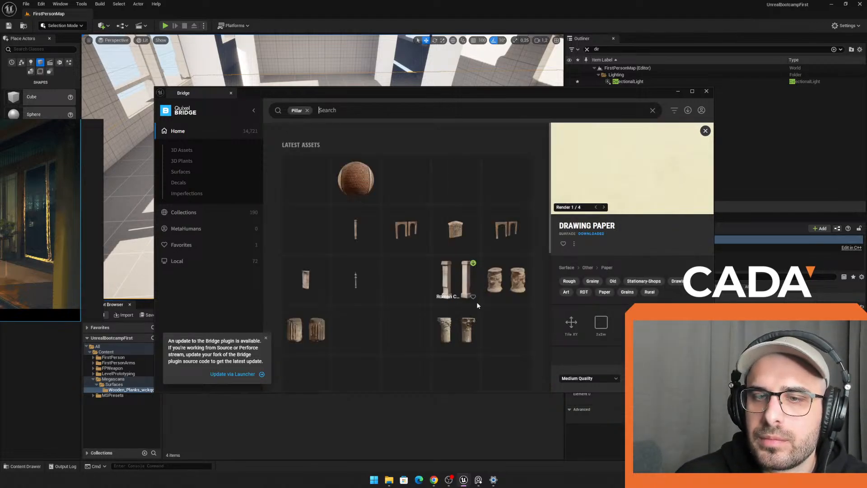
pyautogui.scroll(-3, 409, 195)
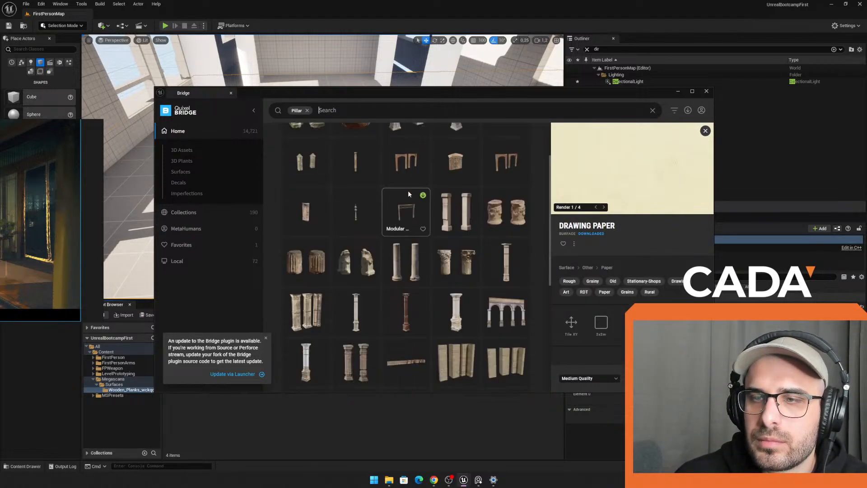
pyautogui.click(419, 267)
pyautogui.click(508, 273)
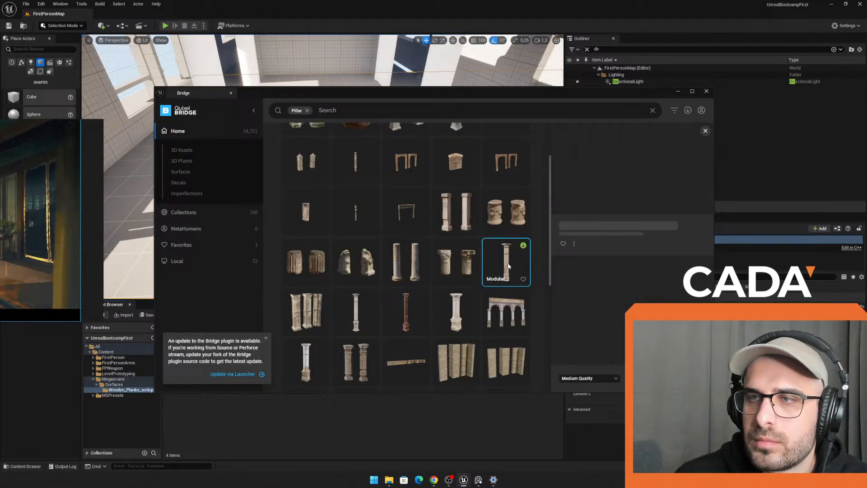
pyautogui.scroll(-5, 483, 272)
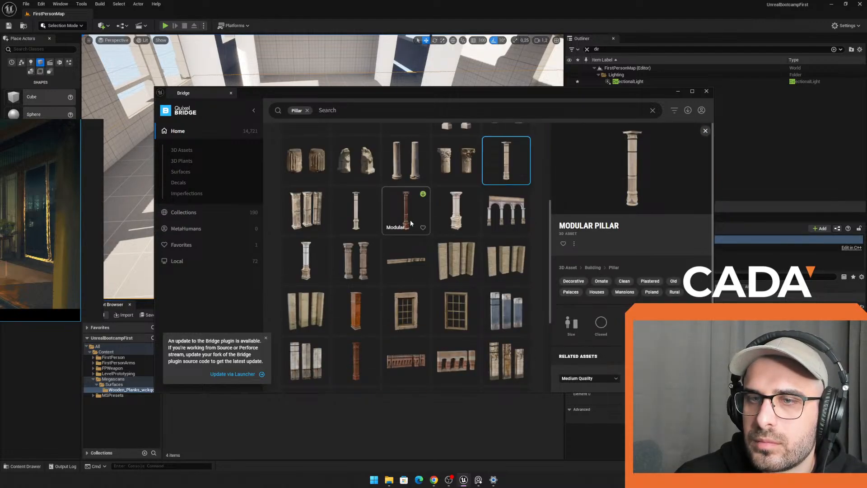
pyautogui.click(359, 343)
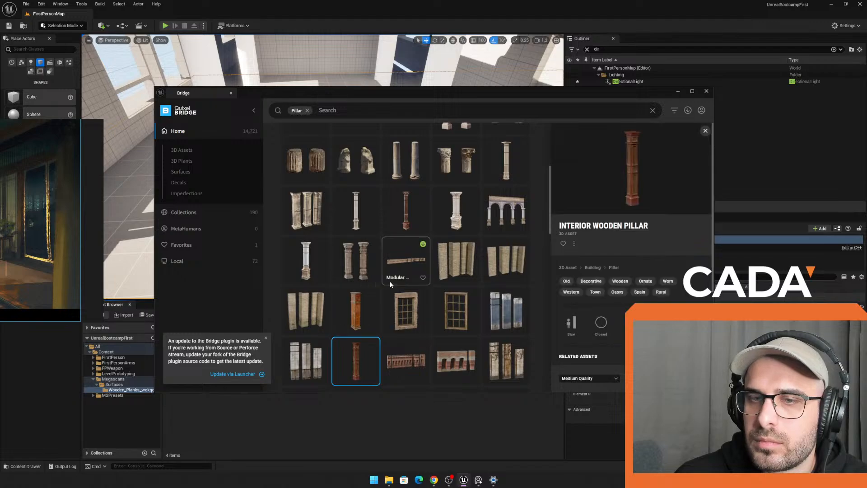
# Step: Download the Japanese Wooden Lamp from the Pillar results and add the Japanese Wooden Well Roof to the project
pyautogui.scroll(-8, 390, 281)
pyautogui.click(318, 309)
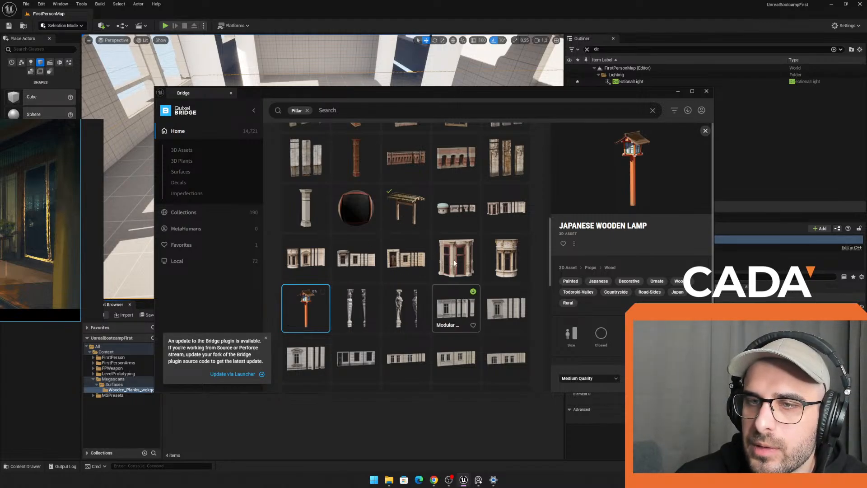
pyautogui.scroll(-4, 458, 271)
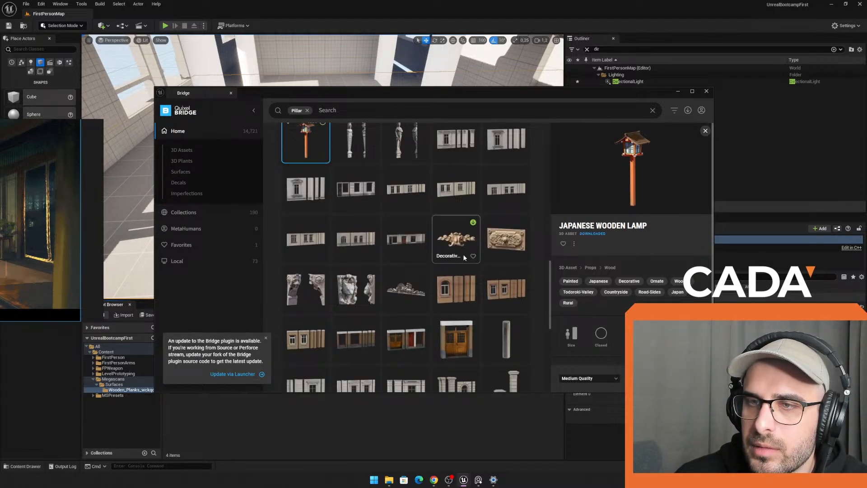
pyautogui.scroll(2, 462, 258)
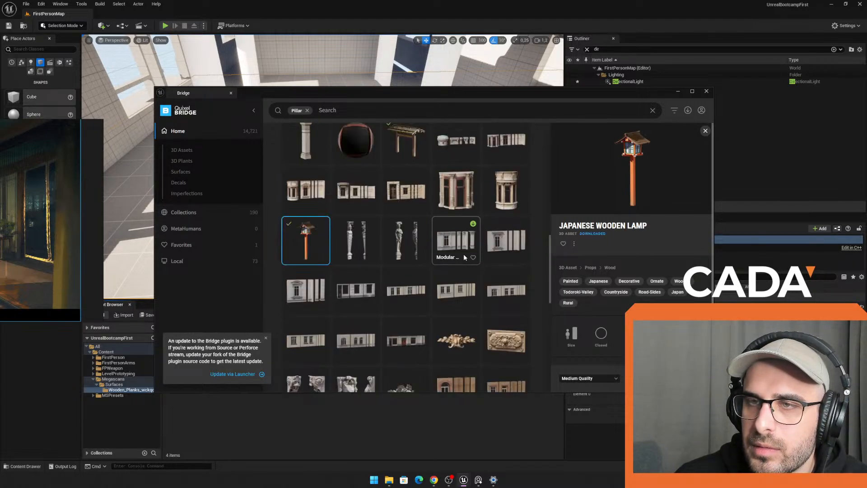
pyautogui.click(407, 145)
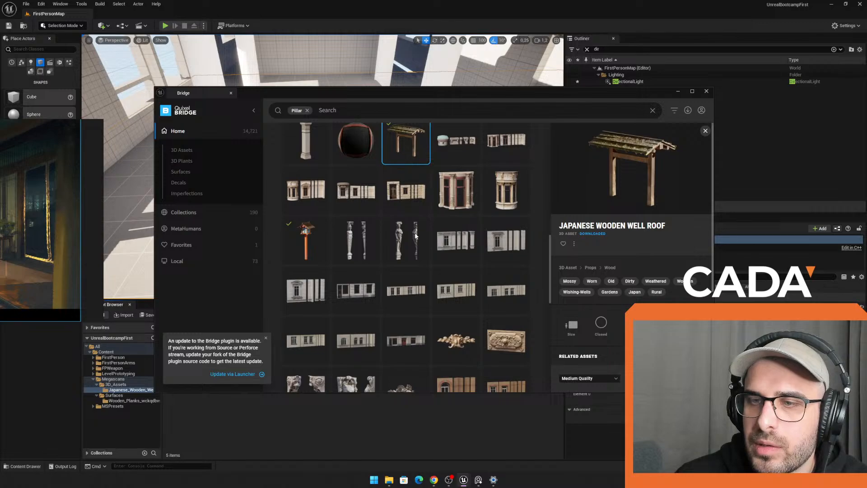
# Step: Browse the Pillar results and preview the Concrete Pillar and Stained Concrete Pillar assets
pyautogui.scroll(-5, 416, 235)
pyautogui.click(474, 303)
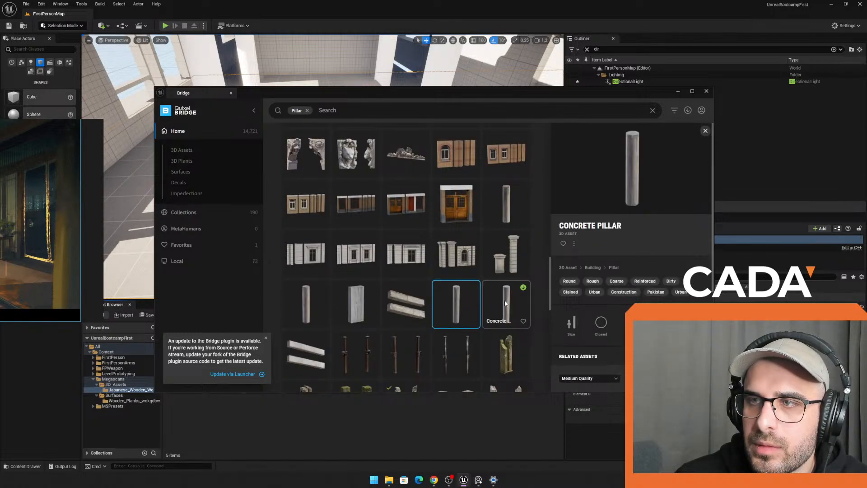
pyautogui.click(509, 216)
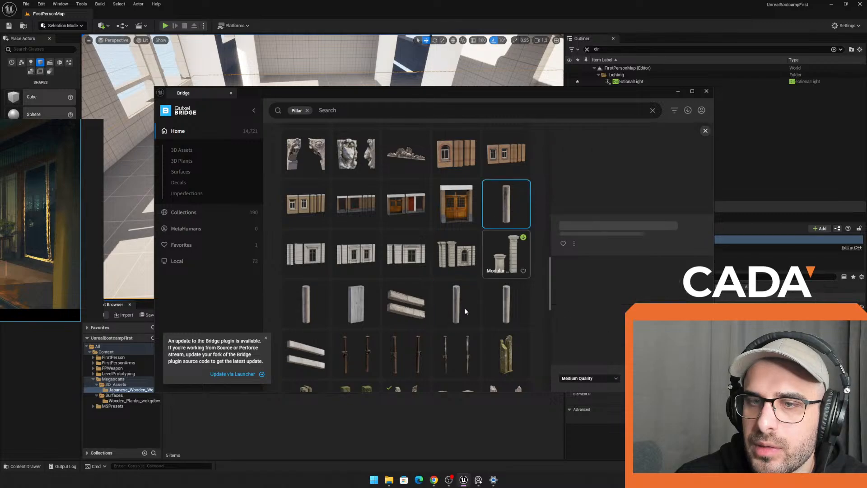
pyautogui.scroll(-2, 456, 303)
pyautogui.scroll(-3, 459, 296)
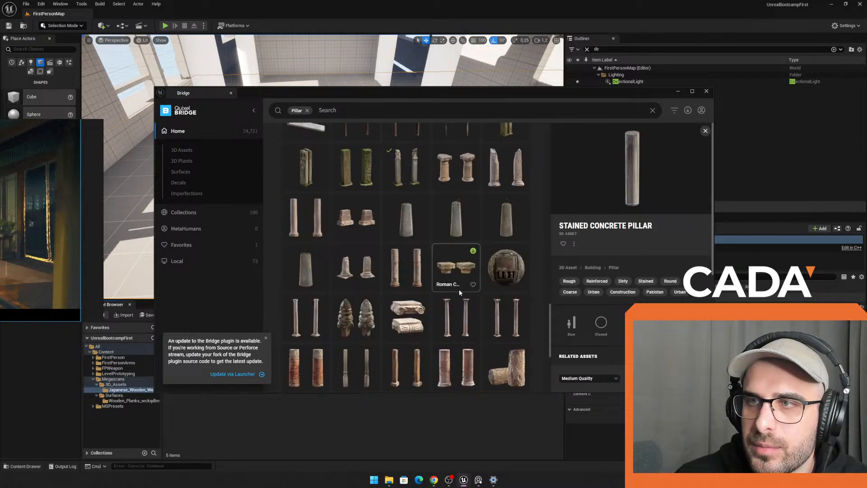
pyautogui.scroll(-4, 459, 291)
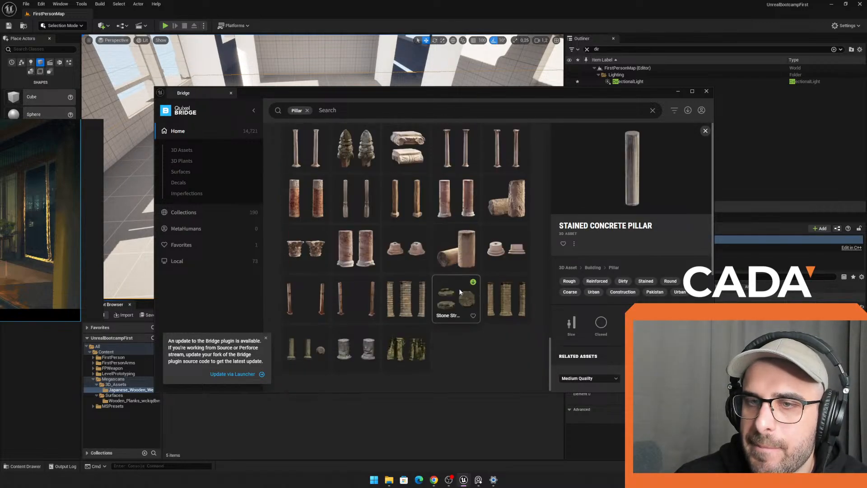
pyautogui.scroll(8, 459, 292)
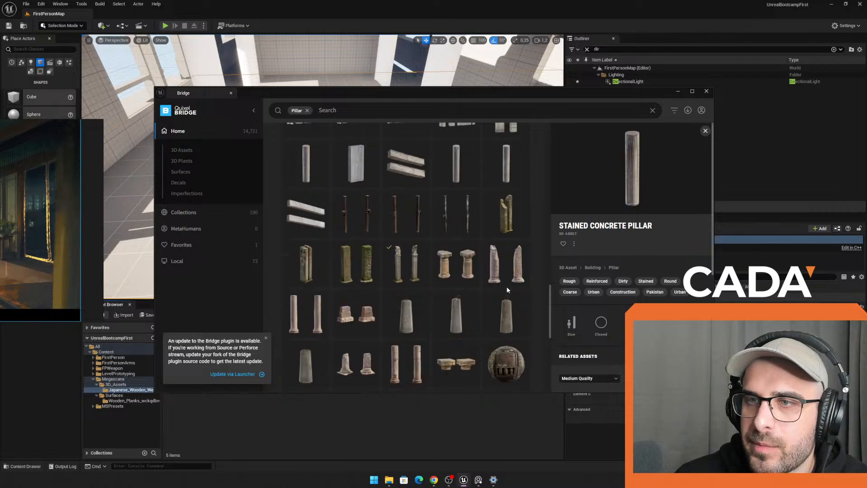
pyautogui.scroll(4, 501, 271)
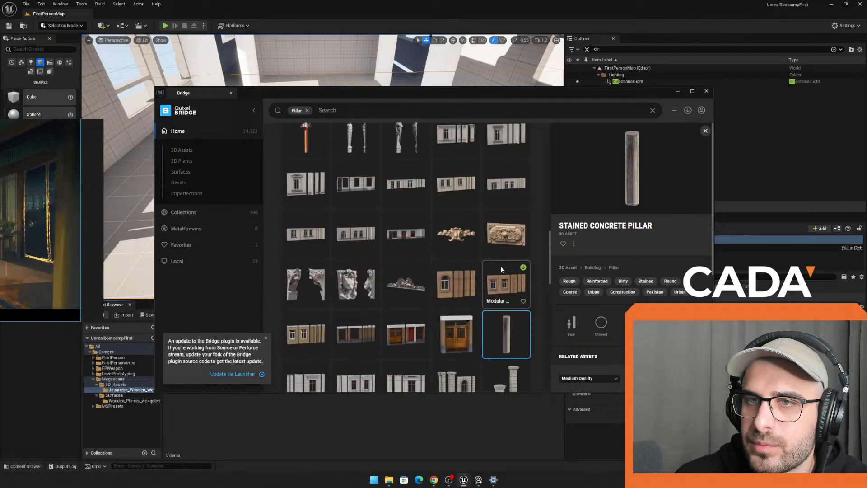
pyautogui.scroll(10, 374, 190)
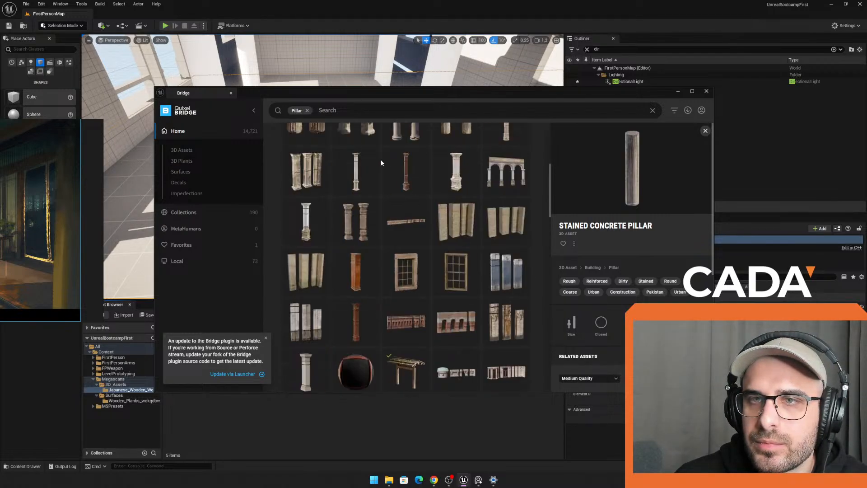
# Step: Search the asset library for Japanese and add the ornate Japanese metal lantern to the project at Medium Quality
pyautogui.click(335, 113)
pyautogui.press('BackSpace')
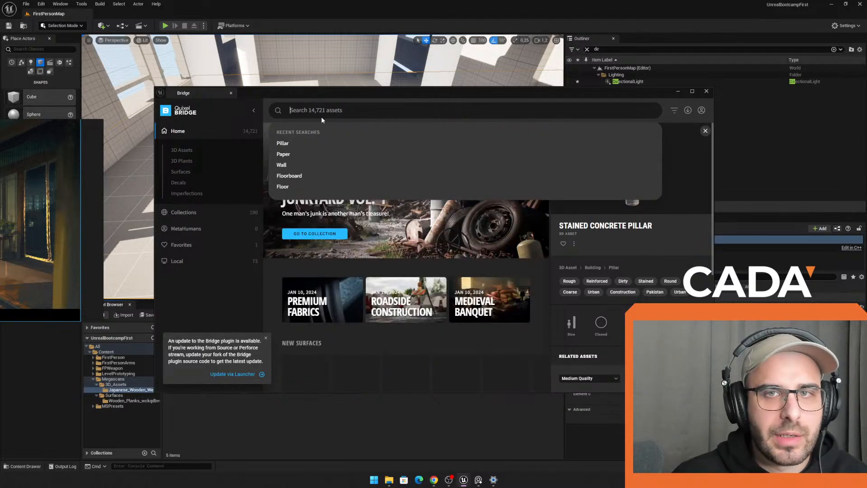
pyautogui.write('japanese')
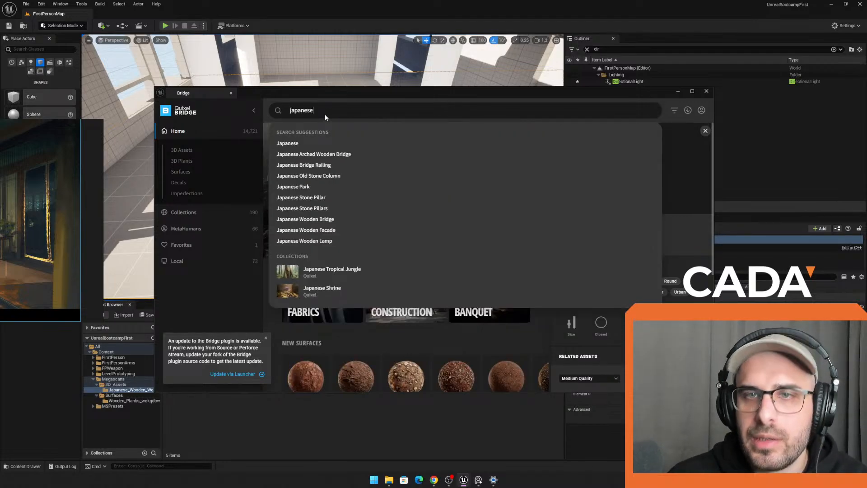
pyautogui.press('Return')
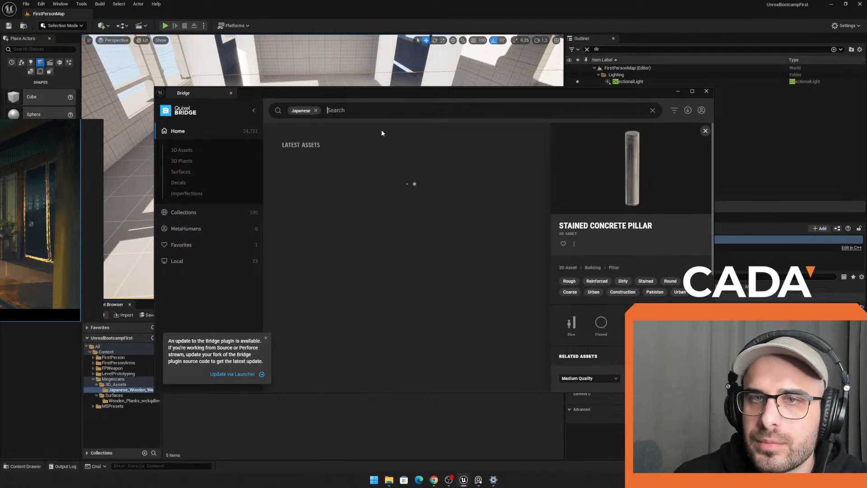
pyautogui.scroll(-10, 449, 218)
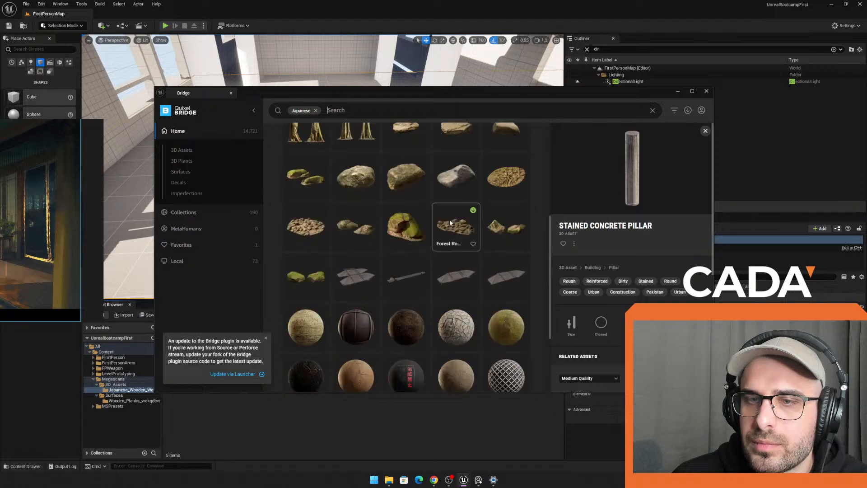
pyautogui.scroll(-1, 467, 220)
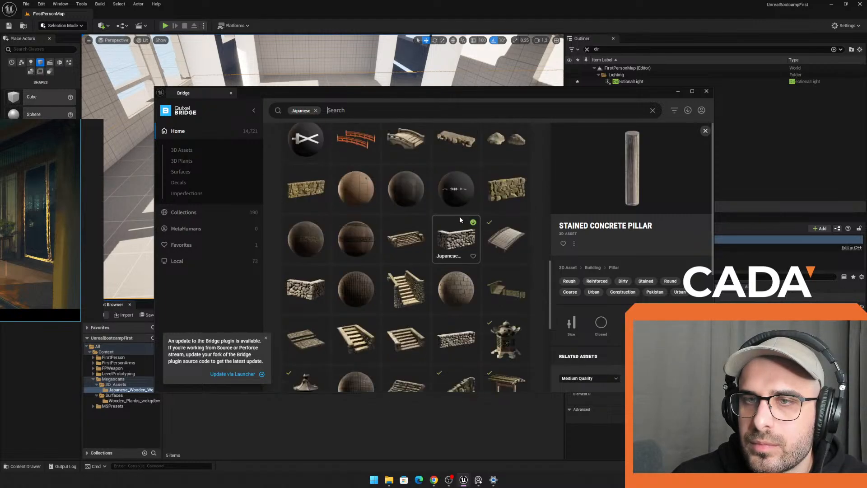
pyautogui.scroll(-2, 470, 217)
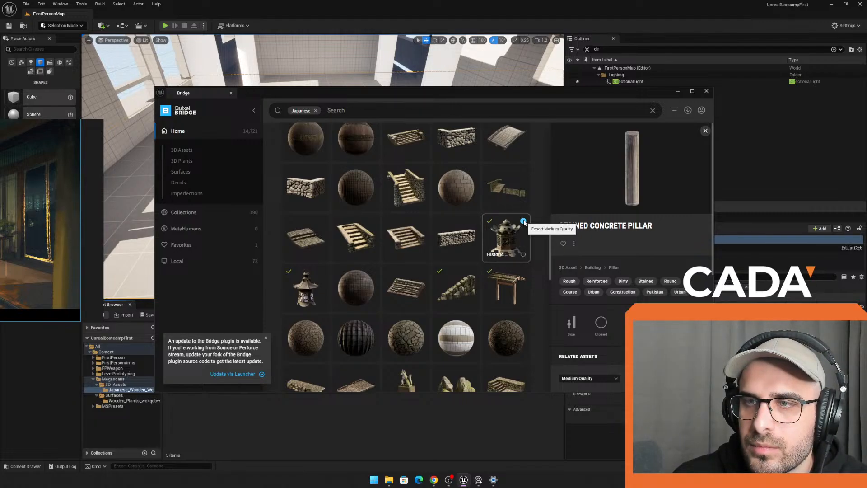
pyautogui.click(524, 222)
# Step: Add the mossy Japanese statue to the project and download the house-shaped Japanese Wooden Lamp
pyautogui.scroll(-3, 436, 233)
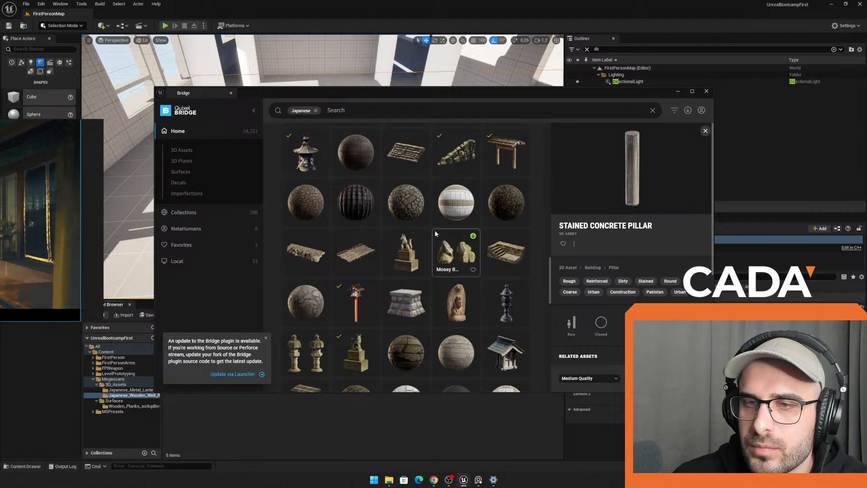
pyautogui.scroll(-3, 436, 233)
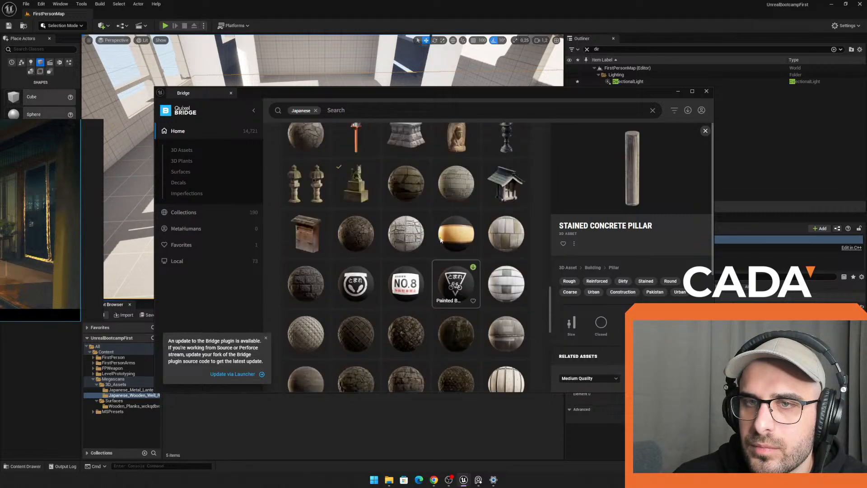
pyautogui.scroll(2, 356, 252)
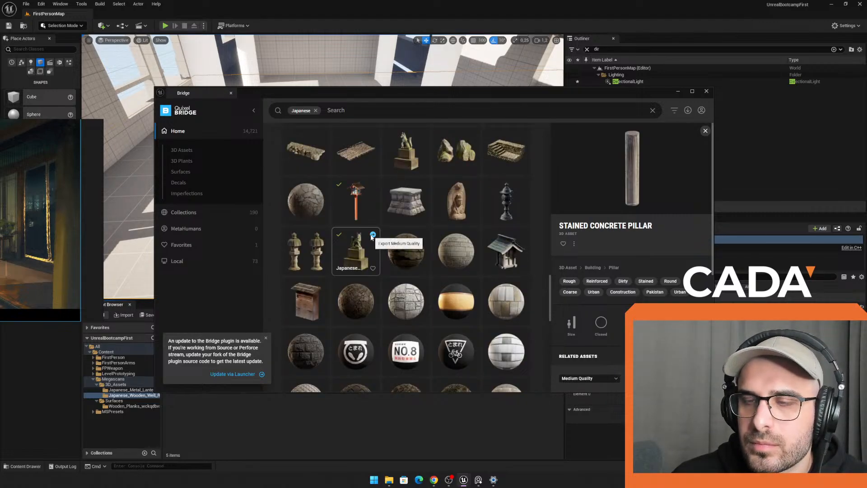
pyautogui.click(514, 238)
pyautogui.click(523, 235)
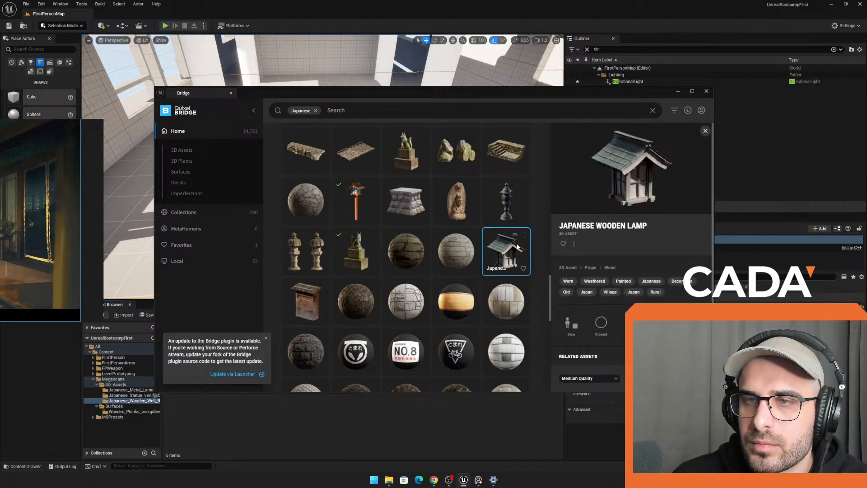
# Step: Download the grey Japanese Statue and the Japanese Drum from the Japanese results, adding the statue to the project
pyautogui.scroll(-4, 454, 237)
pyautogui.scroll(-3, 432, 293)
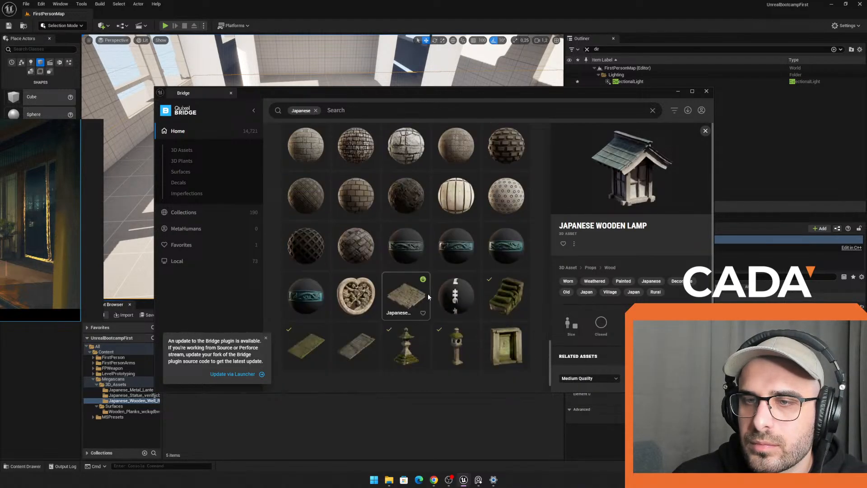
pyautogui.scroll(1, 432, 294)
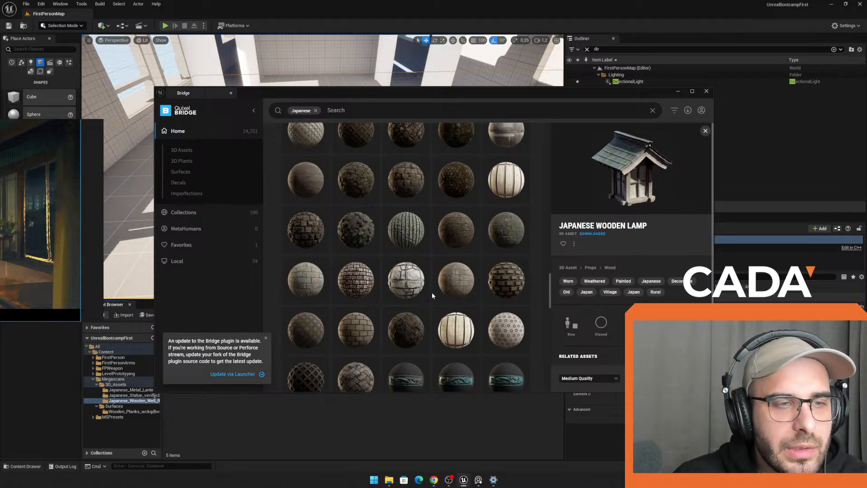
pyautogui.scroll(-6, 460, 297)
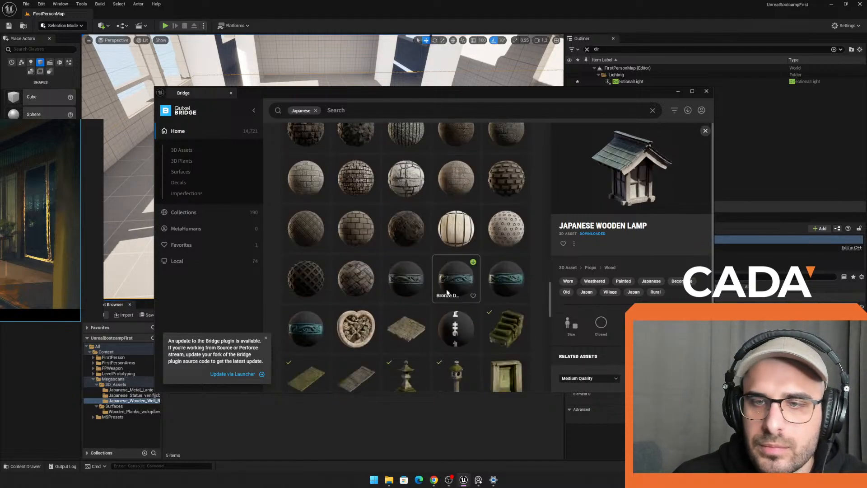
pyautogui.scroll(-4, 506, 298)
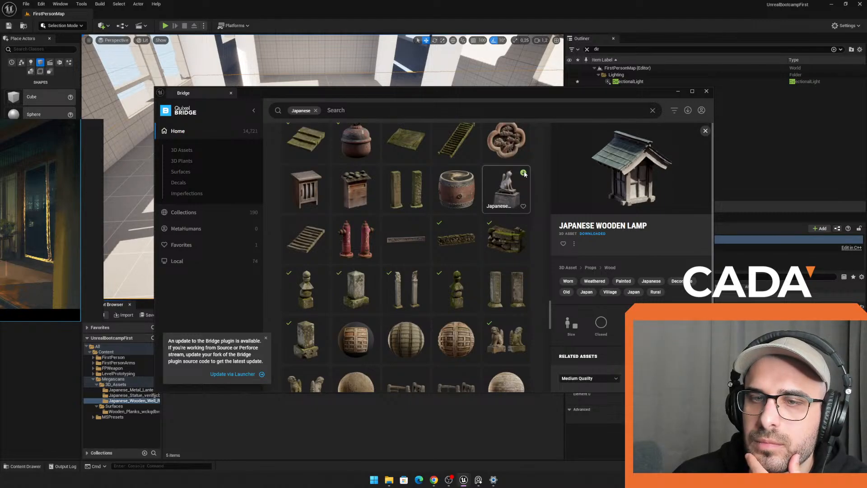
pyautogui.scroll(-4, 520, 190)
pyautogui.scroll(3, 478, 186)
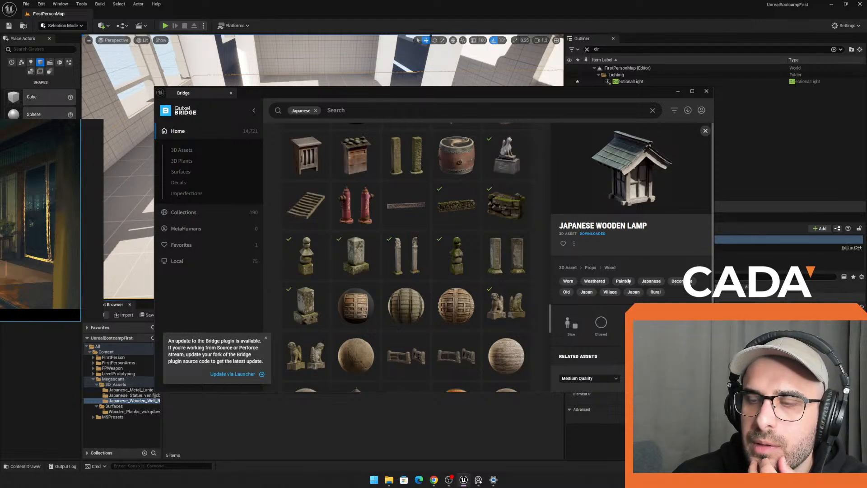
pyautogui.click(507, 166)
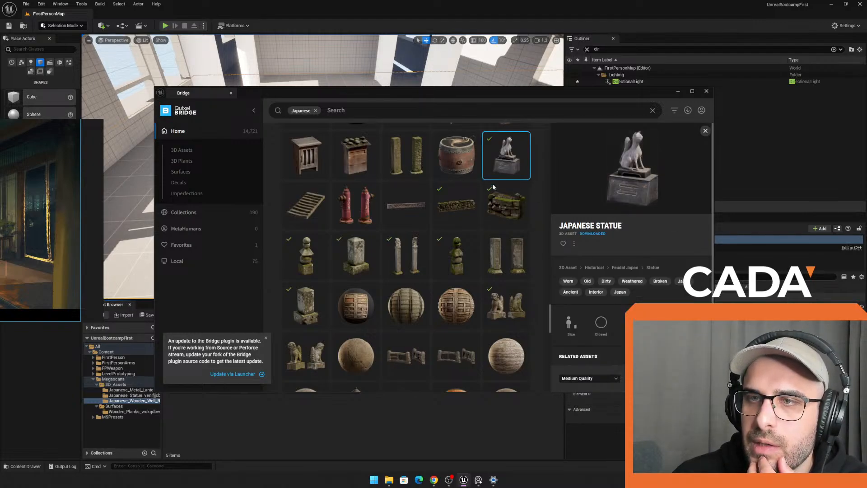
pyautogui.click(468, 162)
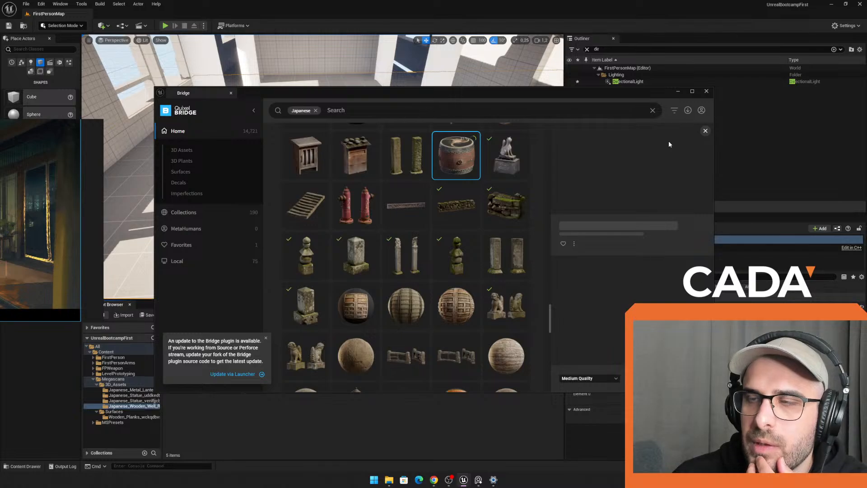
# Step: Add the downloaded Worn Wooden Planks, Wooden Planks, Floorboard and Drawing Paper surfaces and the Japanese Wooden Lamp to the project
pyautogui.click(687, 110)
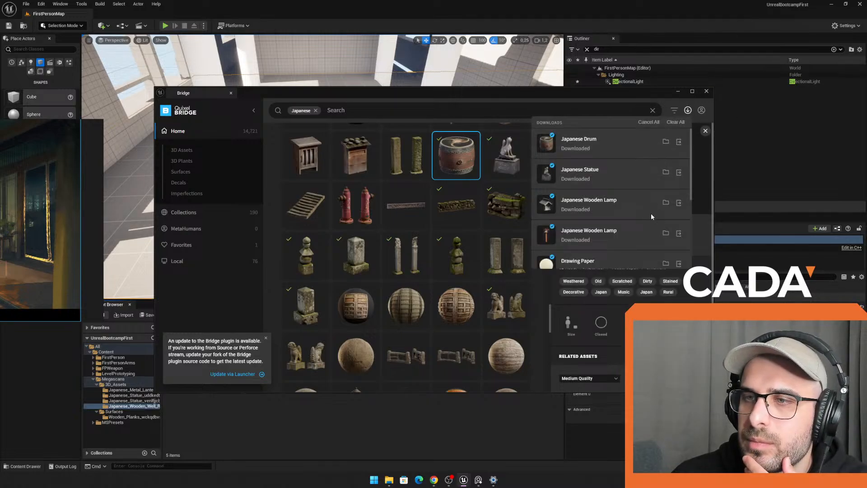
pyautogui.scroll(-3, 679, 217)
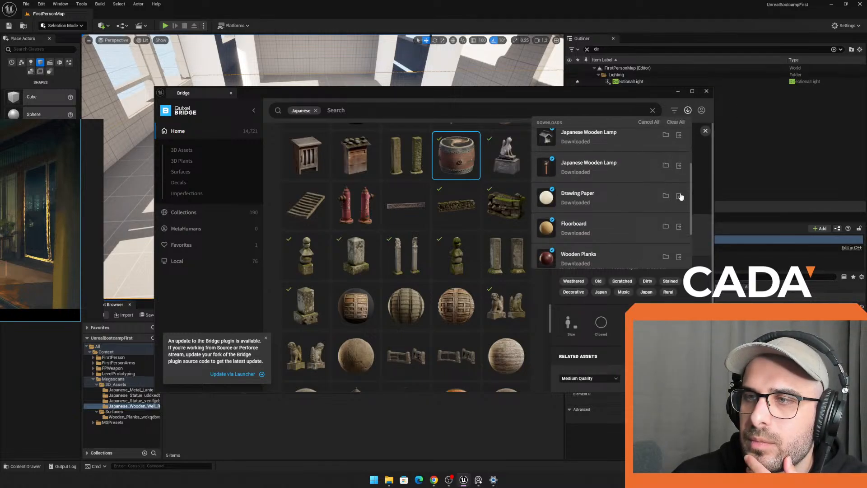
pyautogui.scroll(-3, 677, 228)
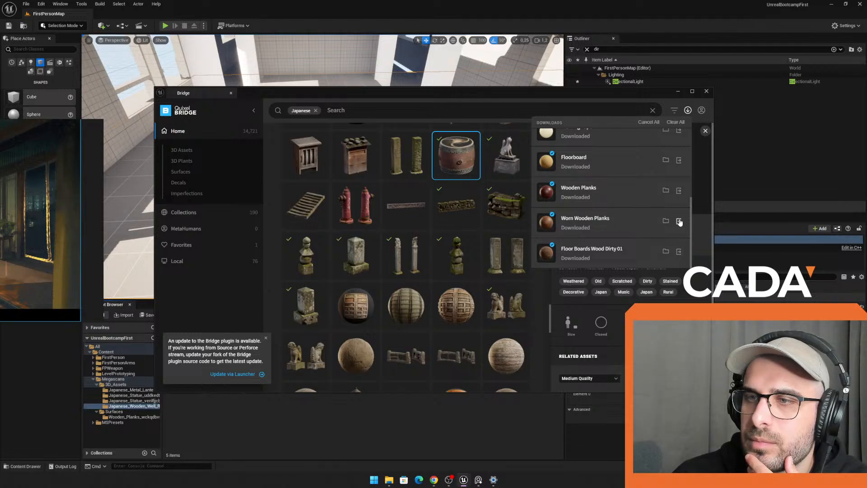
pyautogui.click(679, 190)
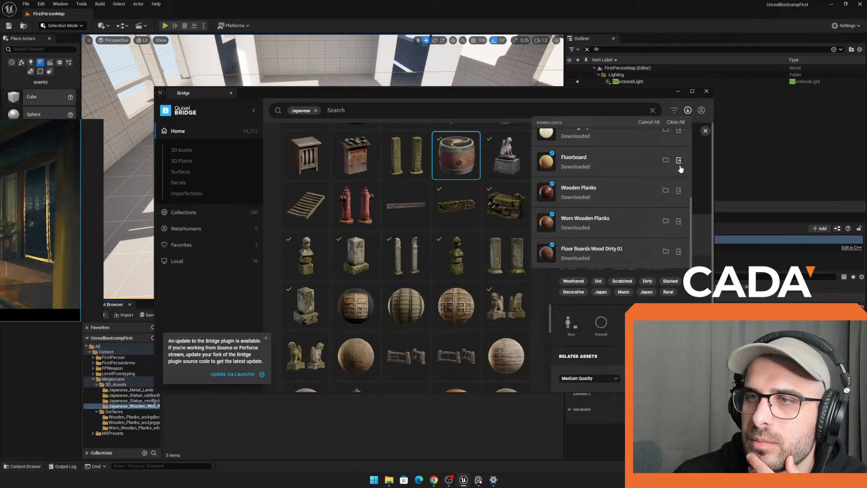
pyautogui.scroll(1, 680, 166)
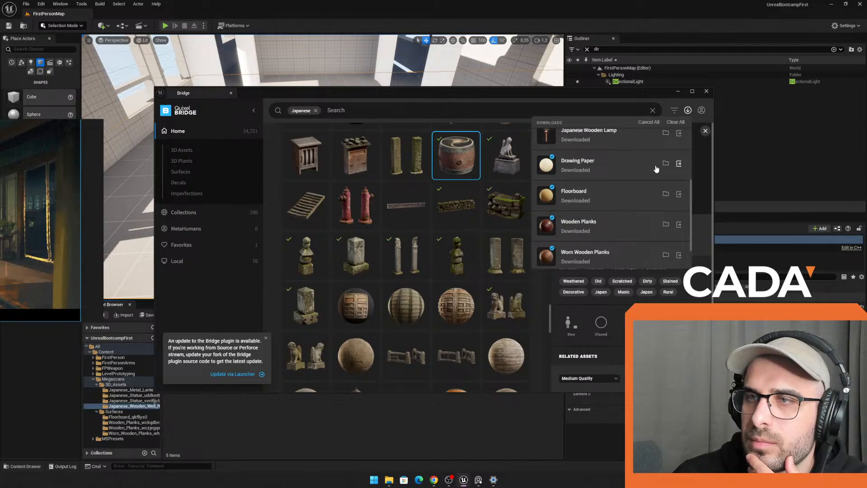
pyautogui.scroll(1, 646, 168)
pyautogui.click(679, 167)
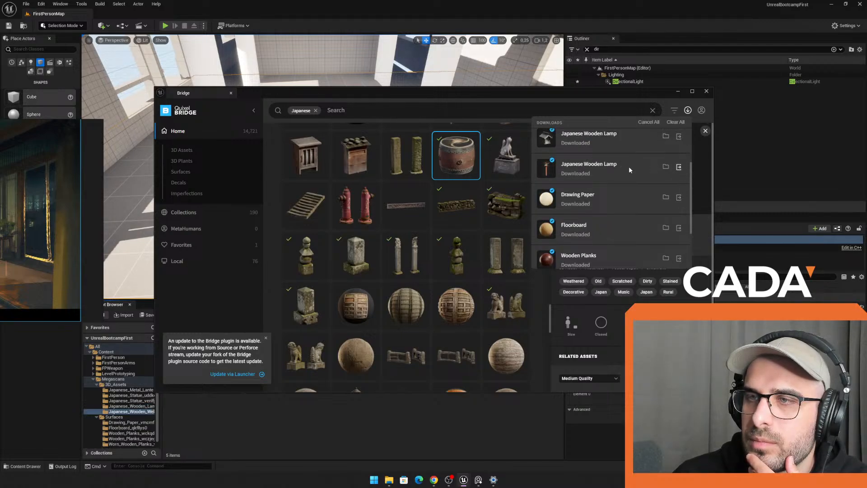
# Step: Add the downloaded Japanese Drum to the project and minimize the asset library
pyautogui.scroll(2, 618, 157)
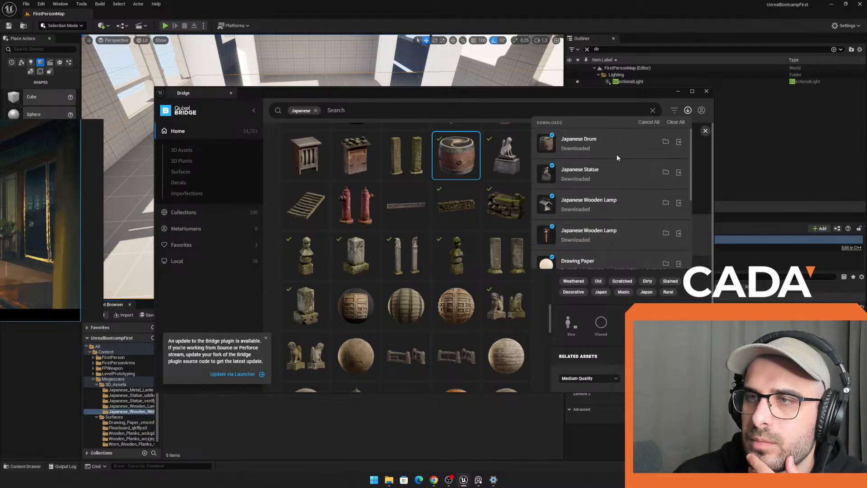
pyautogui.click(678, 142)
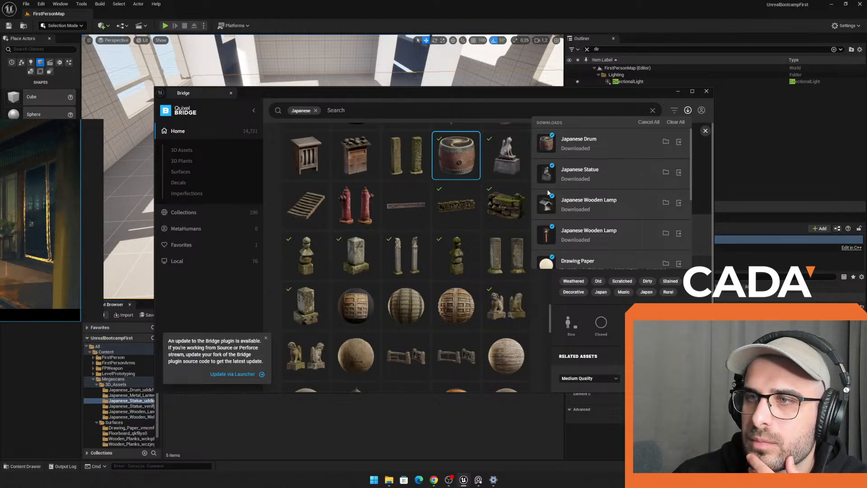
pyautogui.click(679, 92)
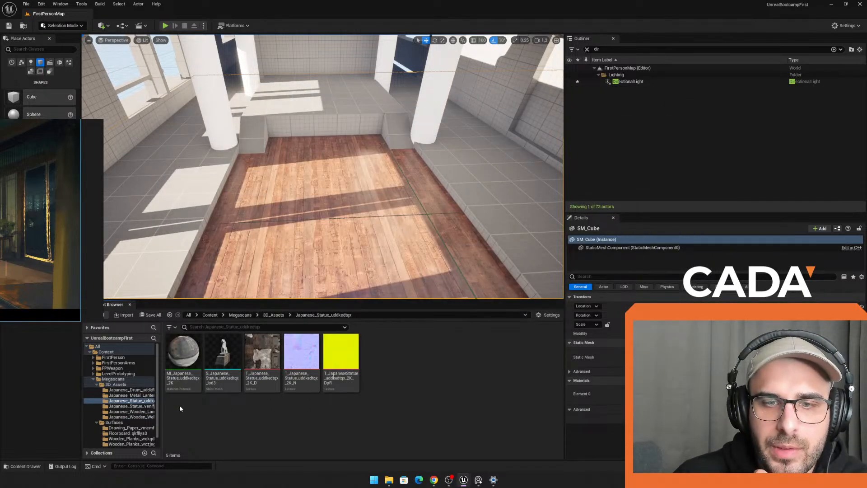
# Step: Place the Japanese Metal Lantern mesh from the 3D_Assets folder on the hall's wooden floor, ready for scaling
pyautogui.click(274, 315)
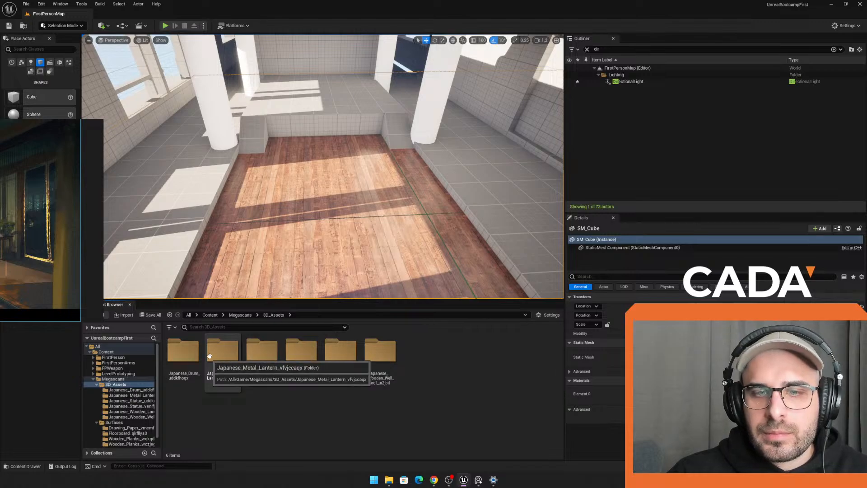
pyautogui.doubleClick(219, 356)
pyautogui.moveTo(223, 356); pyautogui.dragTo(350, 171)
pyautogui.press('r')
pyautogui.press('w')
pyautogui.moveTo(350, 172); pyautogui.dragTo(334, 129, button='right')
pyautogui.press('w')
pyautogui.press('s')
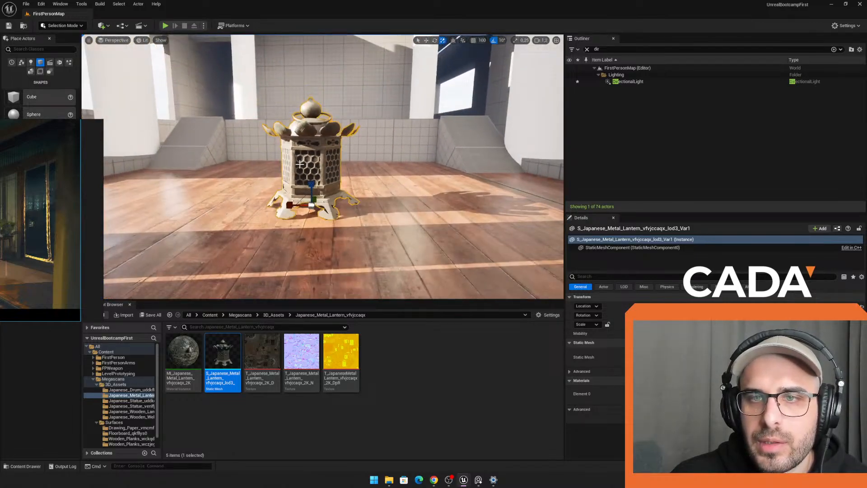
# Step: Play-test the level, walking toward the metal lantern to judge its scale, and end the session
pyautogui.click(165, 27)
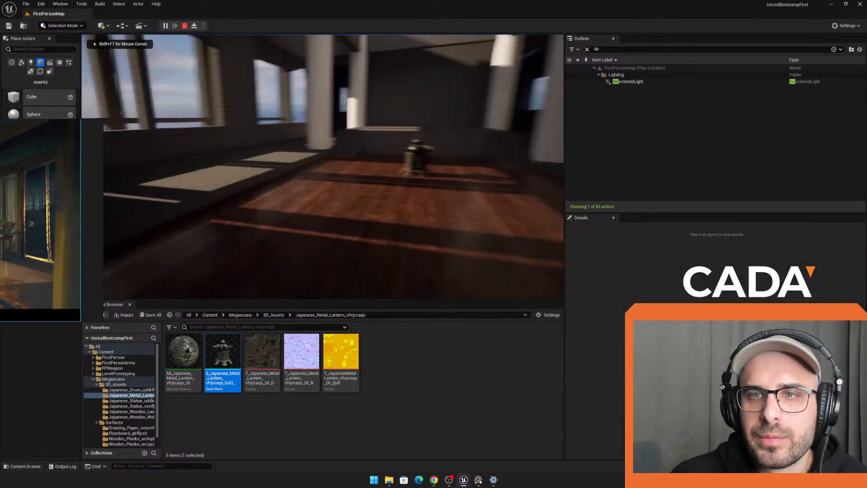
pyautogui.press('w')
pyautogui.press('Escape')
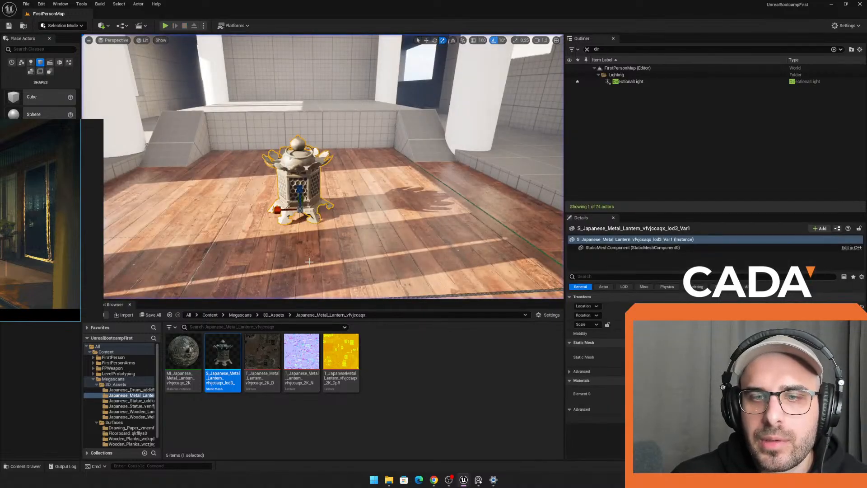
# Step: Place the Japanese Drum mesh from the 3D_Assets folder on the wooden floor near the metal lantern
pyautogui.click(275, 316)
pyautogui.doubleClick(228, 350)
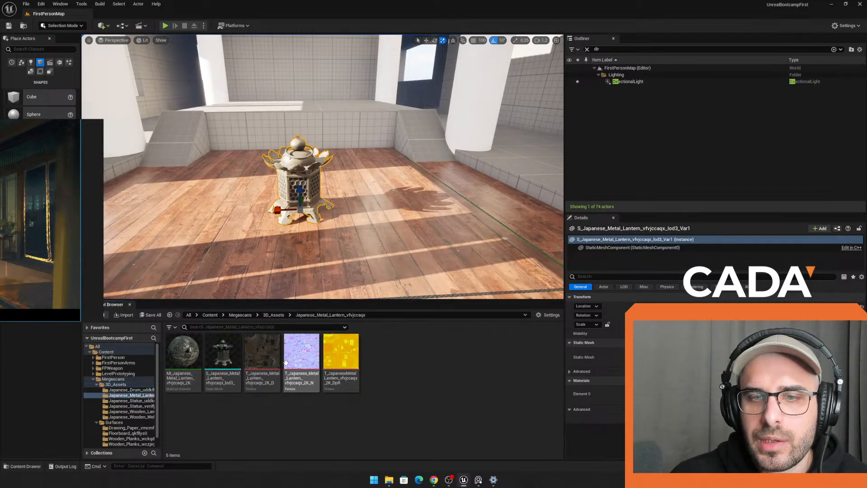
pyautogui.click(274, 314)
pyautogui.doubleClick(183, 350)
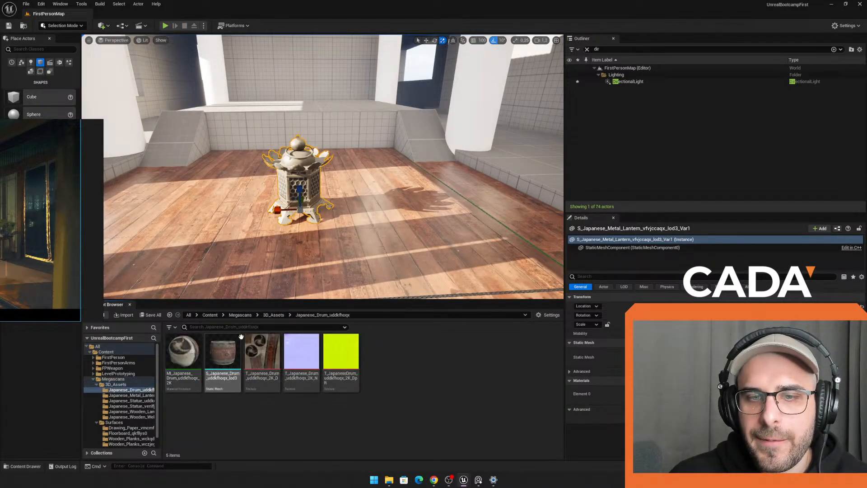
pyautogui.moveTo(242, 336); pyautogui.dragTo(401, 243)
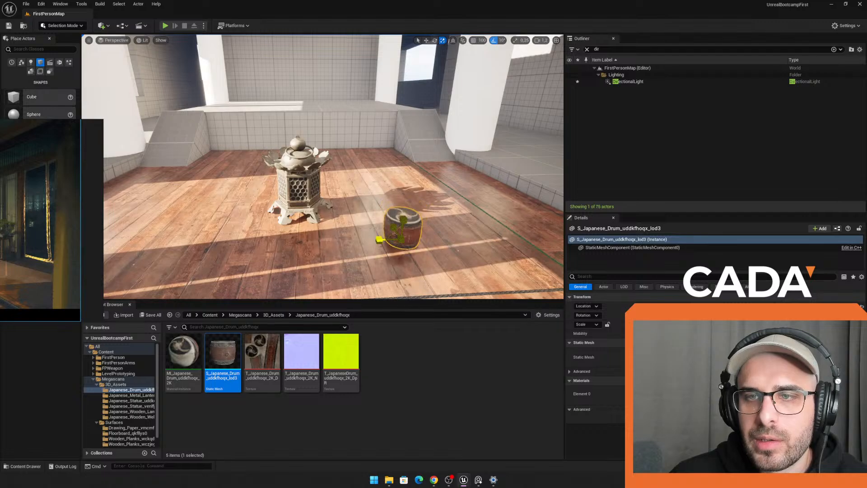
# Step: Place the Japanese Statue mesh from the Japanese_Statue_uddkedtqx folder on the wooden floor between the lantern and the drum
pyautogui.click(273, 315)
pyautogui.click(262, 351)
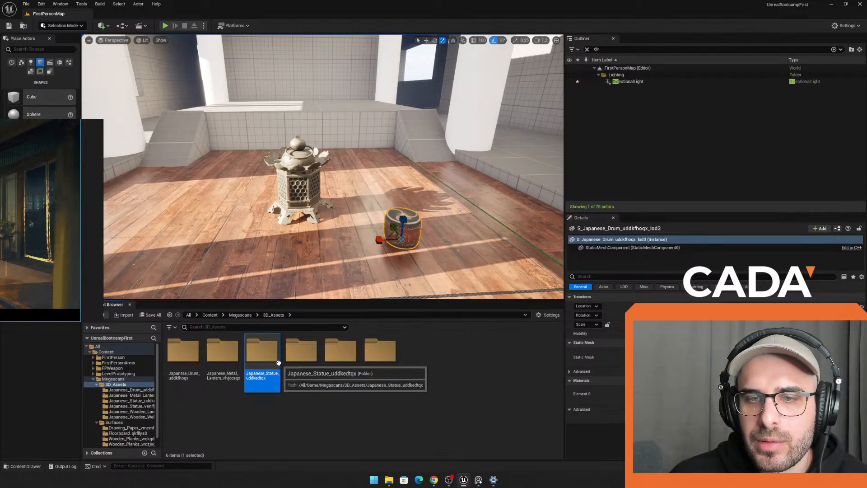
pyautogui.doubleClick(262, 351)
pyautogui.moveTo(222, 354); pyautogui.dragTo(356, 204)
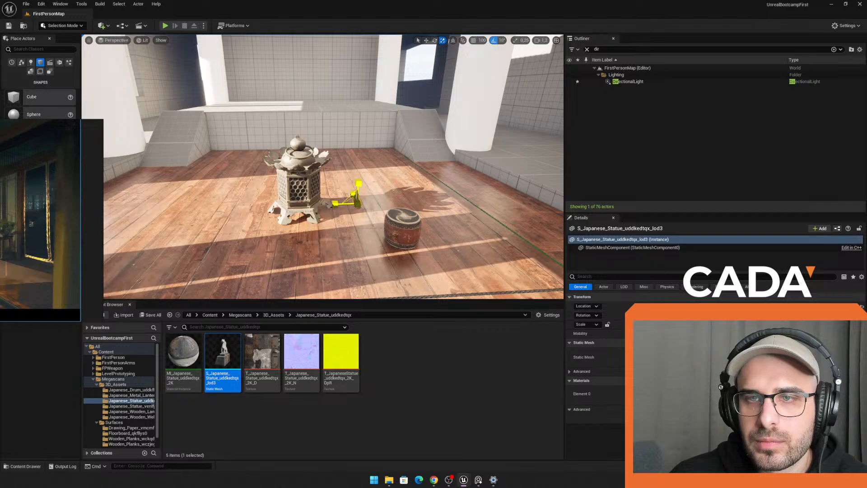
pyautogui.press('s')
pyautogui.moveTo(357, 203); pyautogui.dragTo(364, 224, button='right')
pyautogui.press('w')
pyautogui.press('s')
pyautogui.press('e')
pyautogui.scroll(2, 334, 204)
pyautogui.moveTo(324, 205); pyautogui.dragTo(396, 181)
pyautogui.press('w')
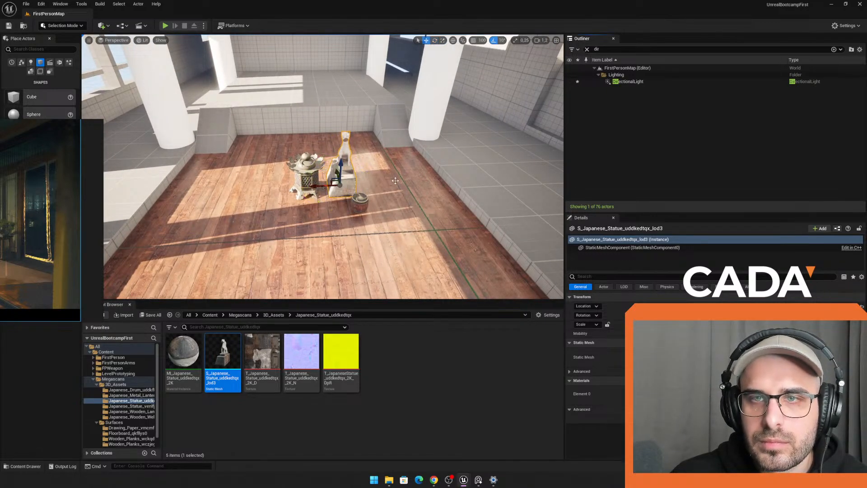
pyautogui.scroll(4, 395, 181)
# Step: Try the Japanese Wooden Lamp mesh on the hall floor near the column, and delete it
pyautogui.click(282, 315)
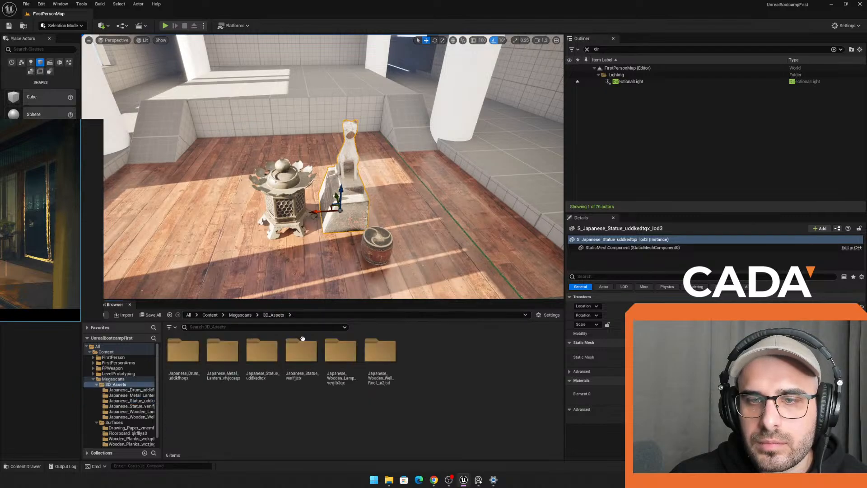
pyautogui.doubleClick(341, 350)
pyautogui.moveTo(223, 357); pyautogui.dragTo(451, 195)
pyautogui.press('r')
pyautogui.moveTo(452, 195); pyautogui.dragTo(483, 215, button='right')
pyautogui.press('a')
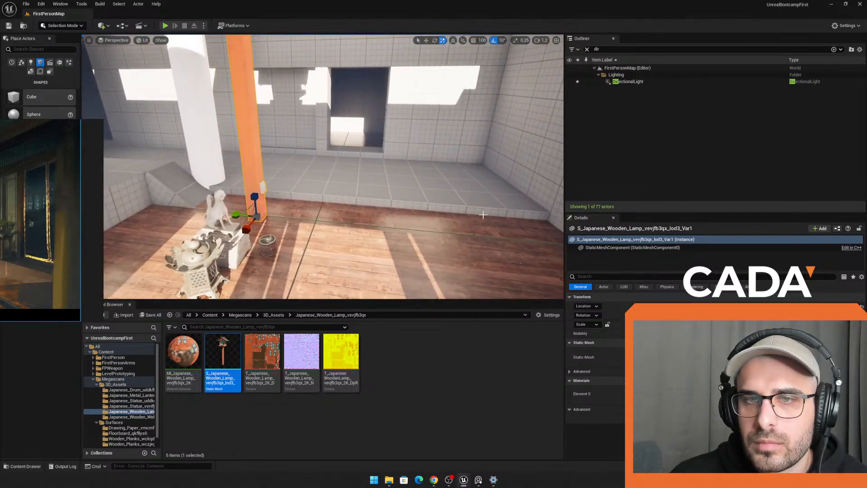
pyautogui.press('w')
pyautogui.moveTo(242, 217); pyautogui.dragTo(187, 226)
pyautogui.moveTo(292, 225); pyautogui.dragTo(188, 221, button='right')
pyautogui.press('d')
pyautogui.press('r')
pyautogui.moveTo(307, 197); pyautogui.dragTo(328, 193)
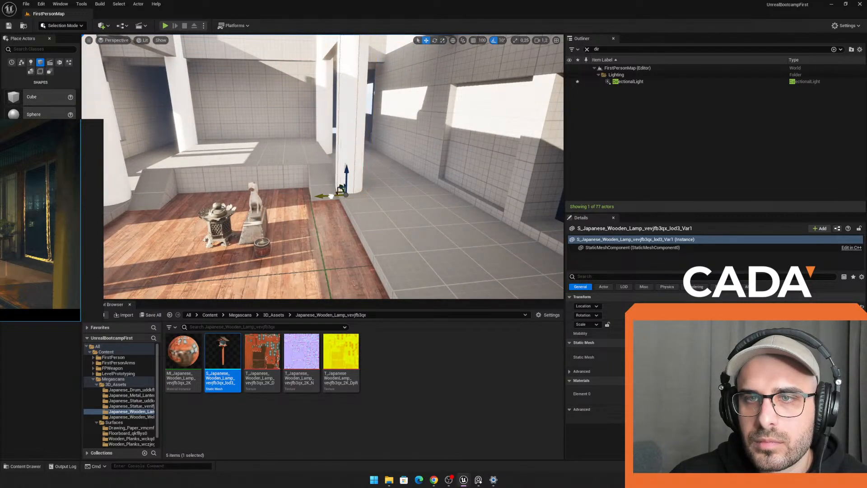
pyautogui.moveTo(332, 199); pyautogui.dragTo(349, 216, button='right')
pyautogui.press('Delete')
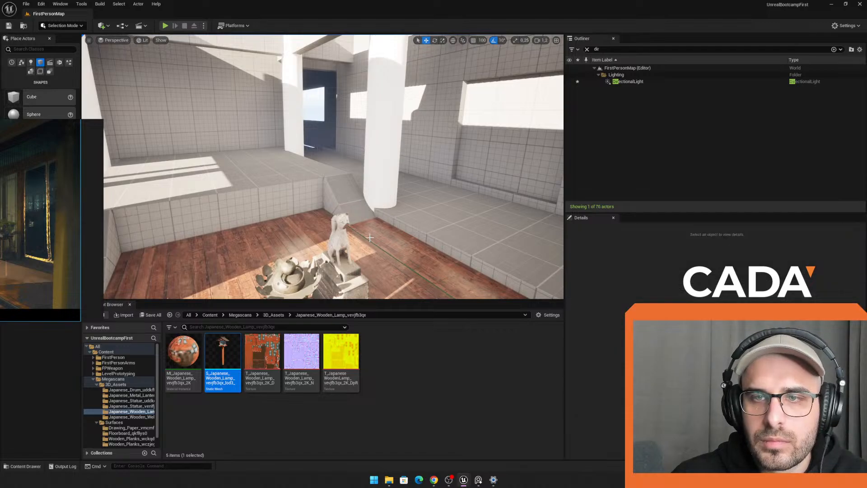
# Step: Place the Japanese Wooden Well Roof mesh on the wooden floor and rotate it 90 degrees to face the window wall
pyautogui.click(282, 316)
pyautogui.doubleClick(340, 357)
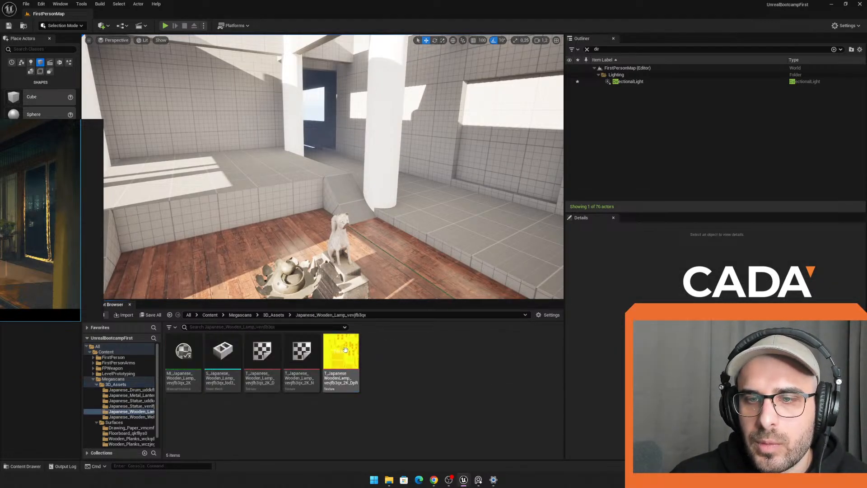
pyautogui.click(270, 316)
pyautogui.doubleClick(376, 348)
pyautogui.press('s')
pyautogui.moveTo(348, 244)
pyautogui.mouseDown(button='right')
pyautogui.moveTo(337, 251)
pyautogui.moveTo(346, 252)
pyautogui.mouseUp(button='right')
pyautogui.moveTo(229, 355); pyautogui.dragTo(262, 239)
pyautogui.moveTo(357, 253)
pyautogui.mouseDown(button='right')
pyautogui.moveTo(316, 248)
pyautogui.moveTo(330, 261)
pyautogui.moveTo(356, 254)
pyautogui.mouseUp(button='right')
pyautogui.press('s')
pyautogui.press('e')
pyautogui.moveTo(381, 247); pyautogui.dragTo(347, 247)
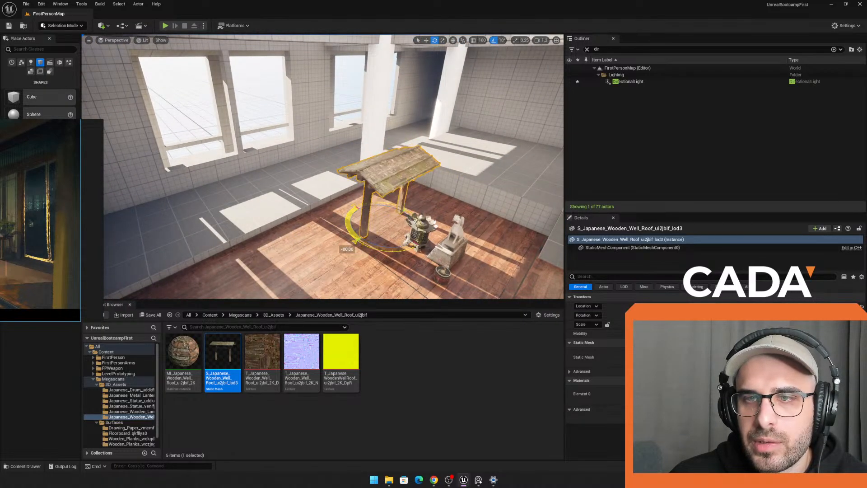
# Step: Move the well roof onto the raised side walkway before the first window and scale it up
pyautogui.moveTo(366, 217); pyautogui.dragTo(277, 193)
pyautogui.moveTo(288, 178); pyautogui.dragTo(278, 158, button='right')
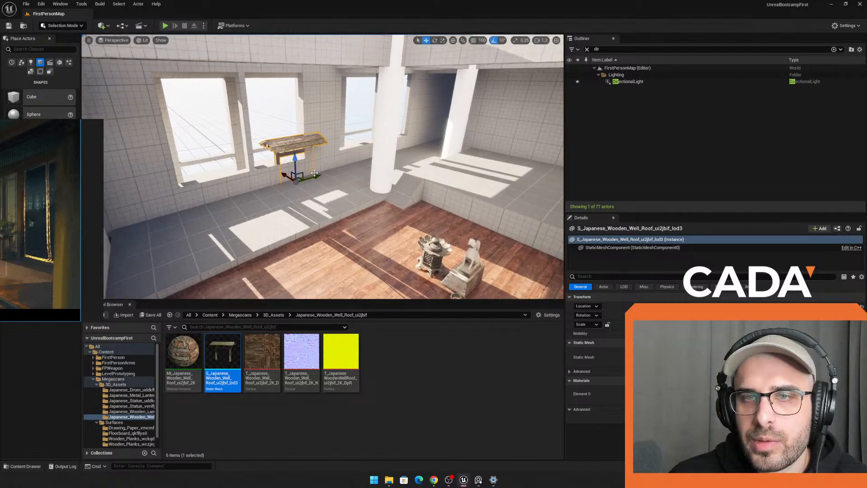
pyautogui.moveTo(313, 179); pyautogui.dragTo(222, 153)
pyautogui.press('r')
pyautogui.hotkey('ctrl', 'z')
pyautogui.moveTo(226, 202)
pyautogui.mouseDown()
pyautogui.moveTo(212, 211)
pyautogui.moveTo(246, 183)
pyautogui.moveTo(227, 201)
pyautogui.mouseUp()
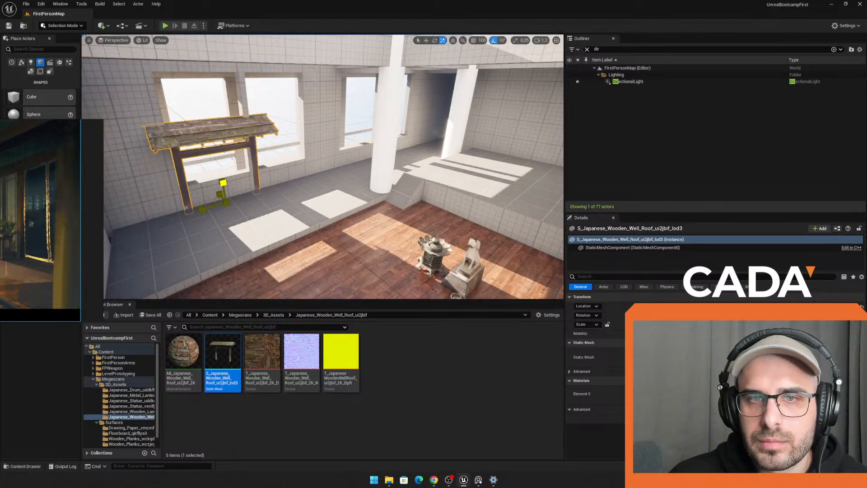
# Step: Raise the well roof to the windowsill and stretch it taller to span the window opening
pyautogui.press('f')
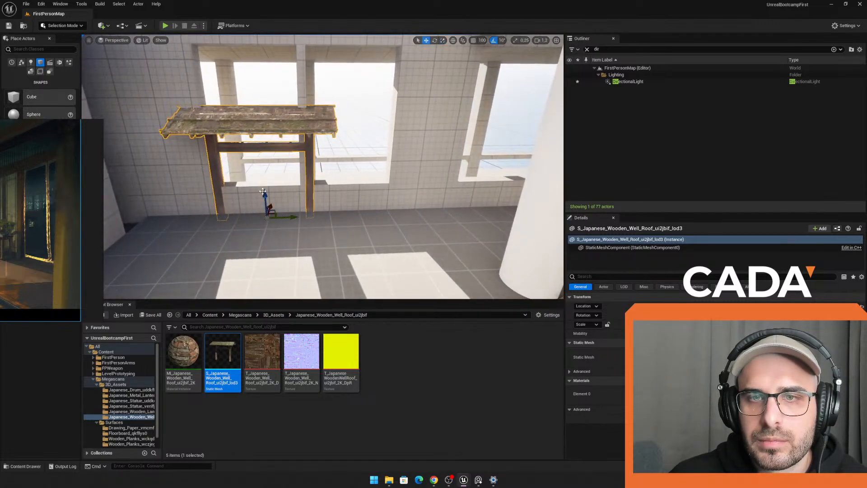
pyautogui.press('w')
pyautogui.moveTo(260, 117); pyautogui.dragTo(263, 149)
pyautogui.rightClick(278, 170)
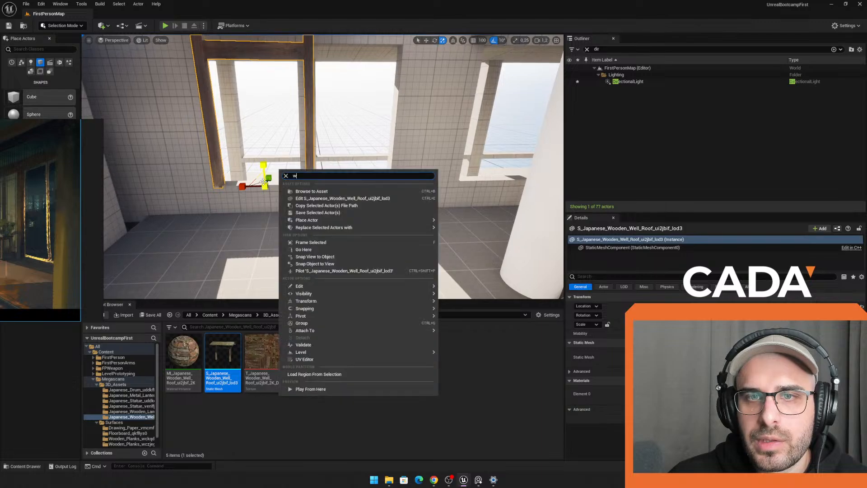
pyautogui.write('w')
pyautogui.moveTo(276, 169); pyautogui.dragTo(278, 174, button='right')
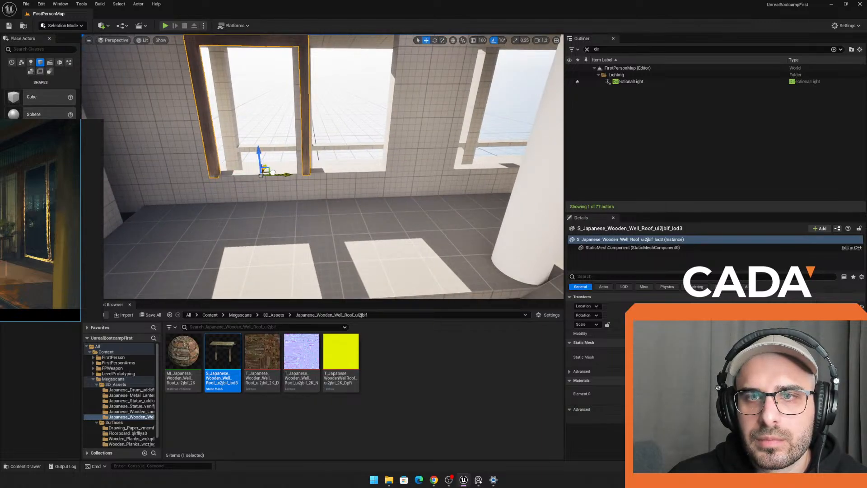
# Step: Push the well roof back into the wall so its posts frame the first window, checking the fit from inside the hall
pyautogui.moveTo(267, 172)
pyautogui.mouseDown()
pyautogui.moveTo(294, 174)
pyautogui.moveTo(280, 179)
pyautogui.mouseUp()
pyautogui.press('s')
pyautogui.moveTo(280, 179); pyautogui.dragTo(192, 175, button='right')
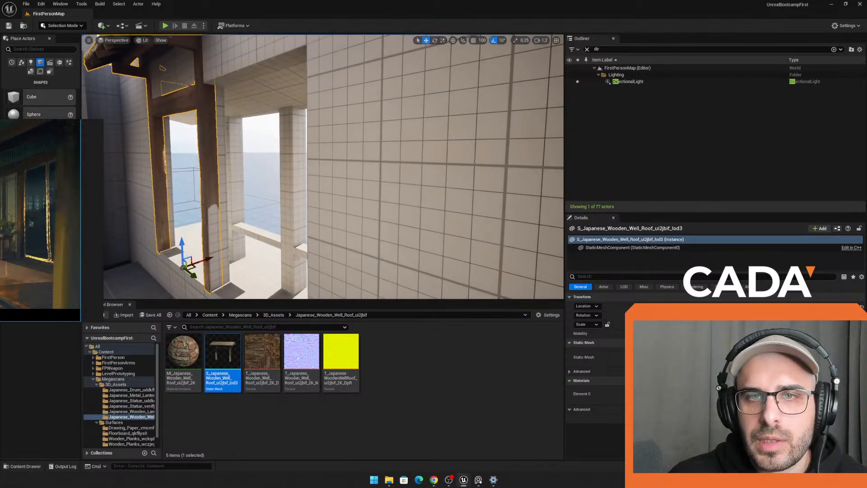
pyautogui.moveTo(266, 196); pyautogui.dragTo(259, 200, button='right')
pyautogui.moveTo(218, 252); pyautogui.dragTo(218, 252)
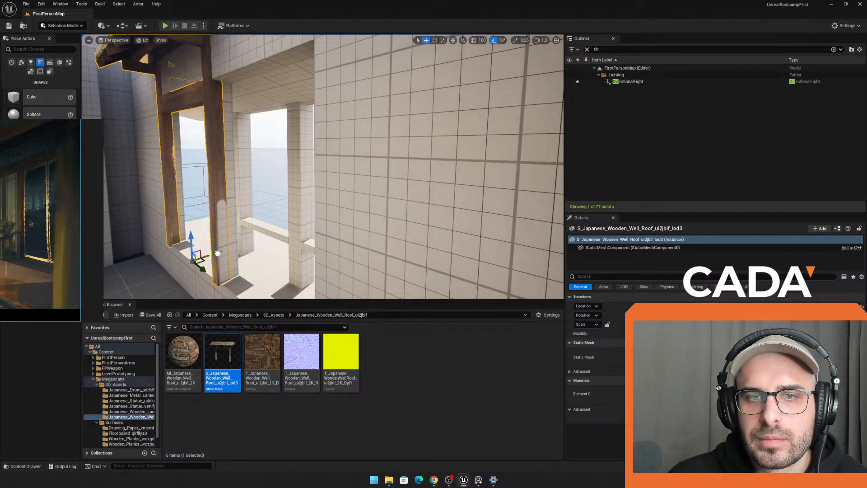
pyautogui.press('a')
pyautogui.moveTo(281, 191); pyautogui.dragTo(391, 185, button='right')
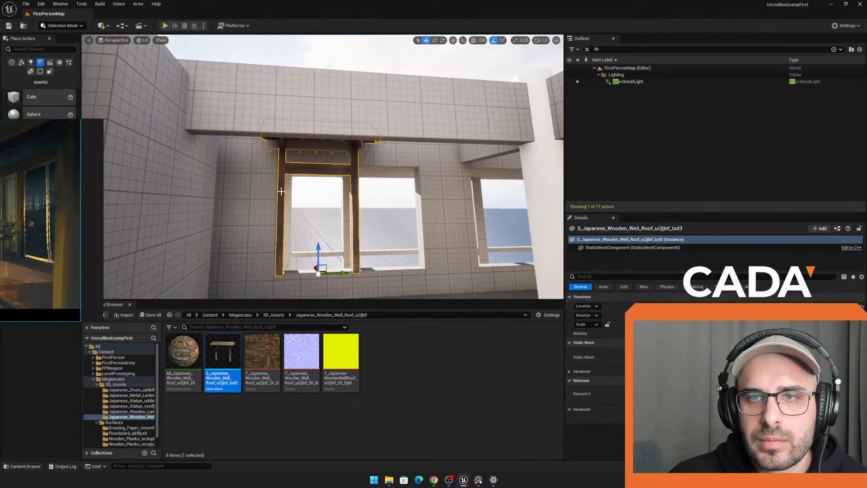
pyautogui.click(336, 41)
pyautogui.press('w')
pyautogui.moveTo(317, 199); pyautogui.dragTo(354, 215, button='right')
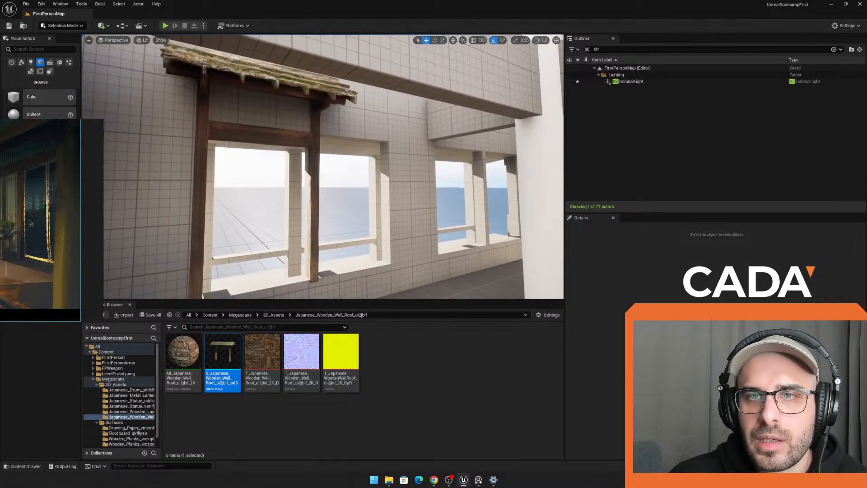
# Step: Try a duplicate of the well roof at the window, and undo both the duplicate and the vertical stretch
pyautogui.click(317, 199)
pyautogui.press('f')
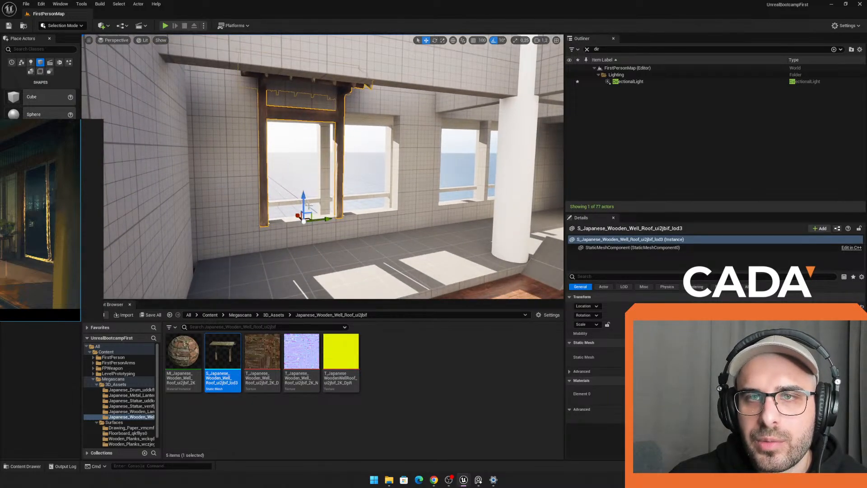
pyautogui.press('w')
pyautogui.moveTo(322, 174); pyautogui.dragTo(317, 144, button='right')
pyautogui.press('f')
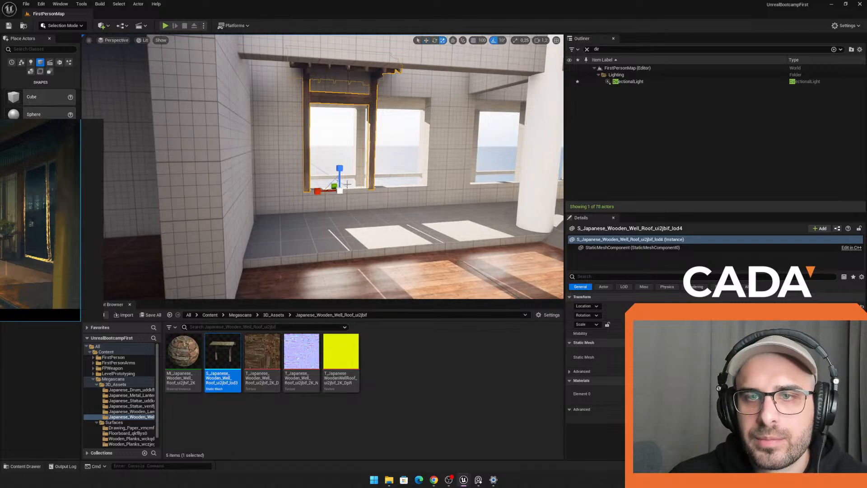
pyautogui.moveTo(310, 168); pyautogui.dragTo(311, 167)
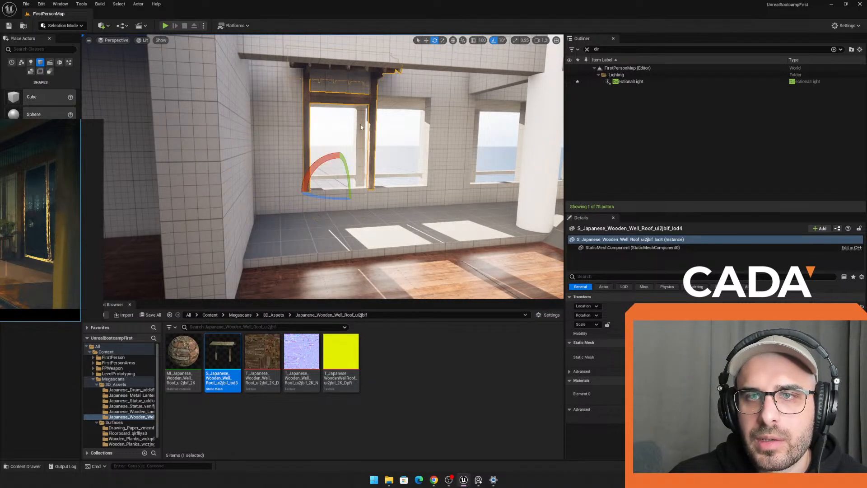
pyautogui.click(343, 171)
pyautogui.hotkey('ctrl', 'z')
pyautogui.hotkey('ctrl', 'z')
pyautogui.hotkey('ctrl', 'z')
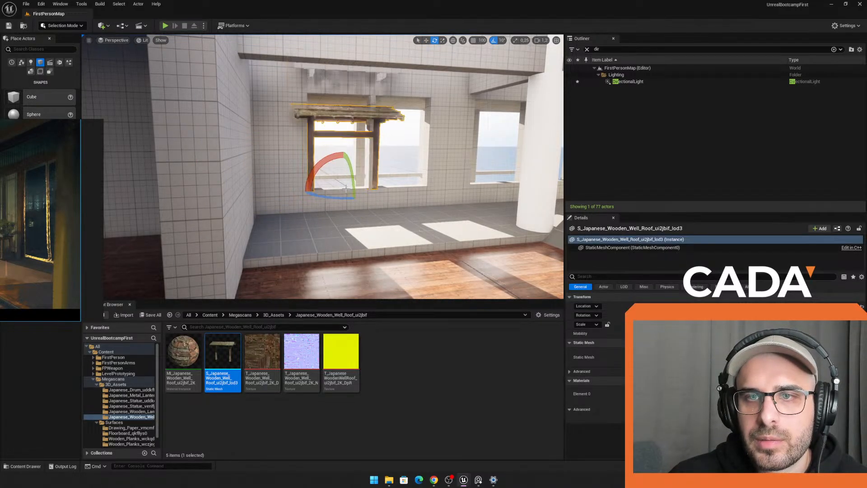
# Step: Raise the well roof over the window's upper part and align its posts with the sides of the opening
pyautogui.moveTo(344, 169); pyautogui.dragTo(353, 163)
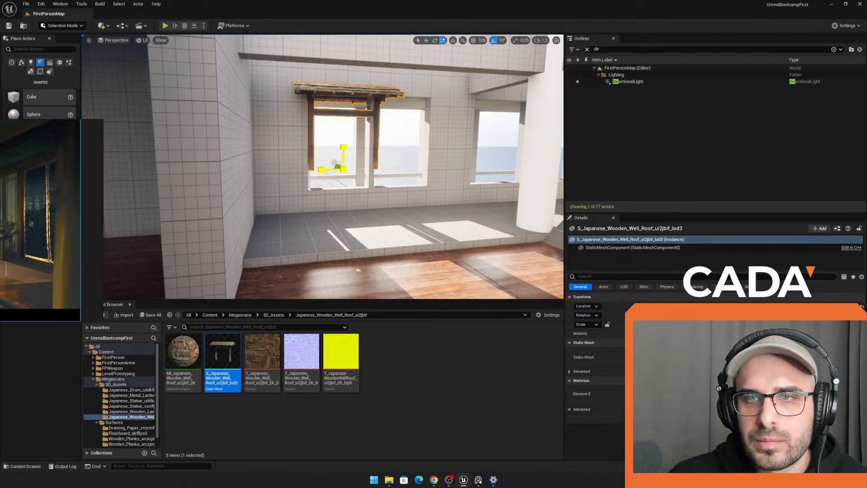
pyautogui.moveTo(343, 169); pyautogui.dragTo(342, 170)
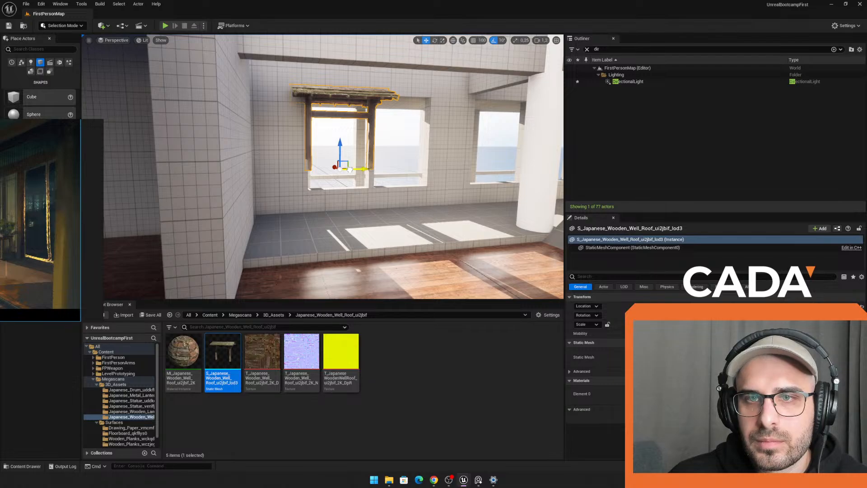
pyautogui.press('w')
pyautogui.press('d')
pyautogui.moveTo(349, 170); pyautogui.dragTo(280, 158, button='right')
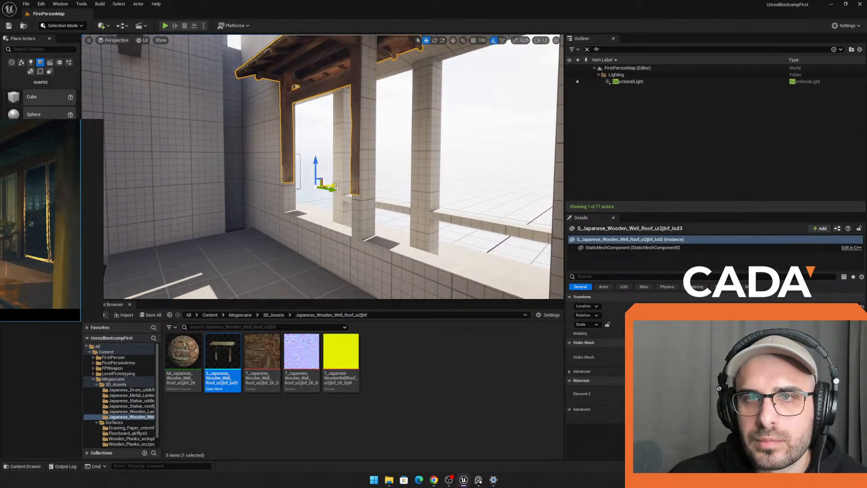
pyautogui.moveTo(338, 184); pyautogui.dragTo(334, 186)
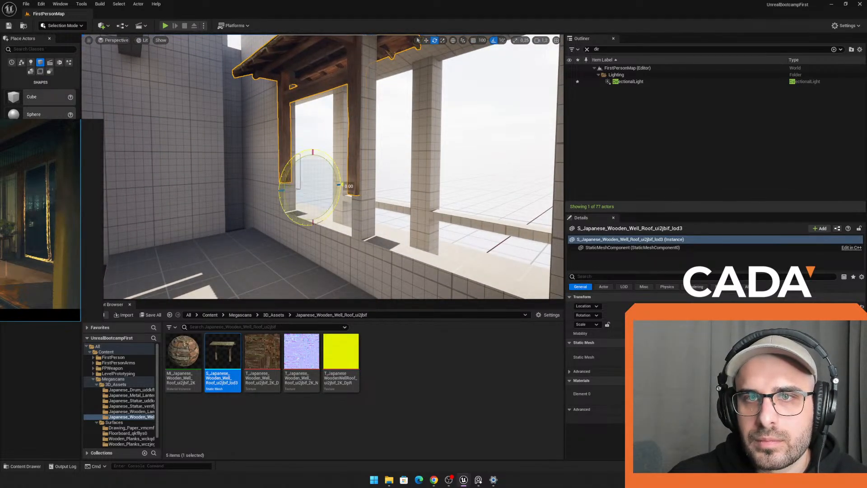
pyautogui.moveTo(302, 158); pyautogui.dragTo(301, 159)
pyautogui.moveTo(315, 165); pyautogui.dragTo(311, 165, button='right')
pyautogui.press('w')
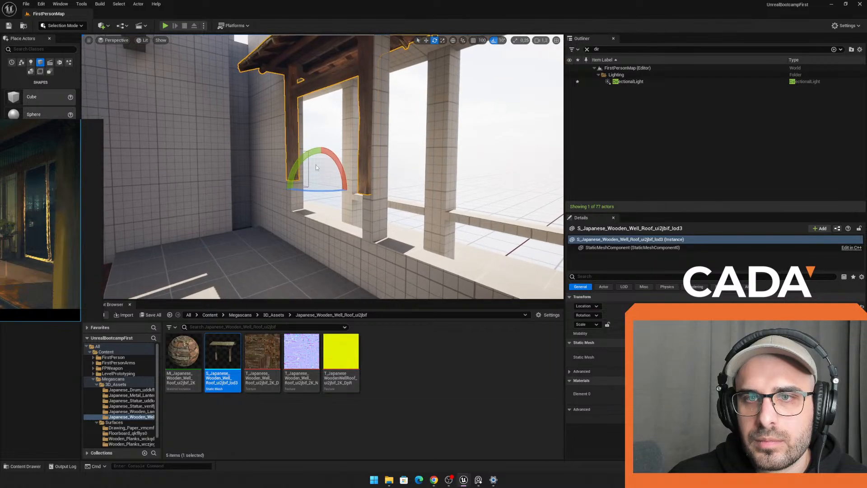
# Step: Duplicate the well roof, flip the copy upside down, and position it below the original to complete the window frame
pyautogui.moveTo(320, 159); pyautogui.dragTo(319, 126)
pyautogui.press('s')
pyautogui.moveTo(319, 119); pyautogui.dragTo(319, 122, button='right')
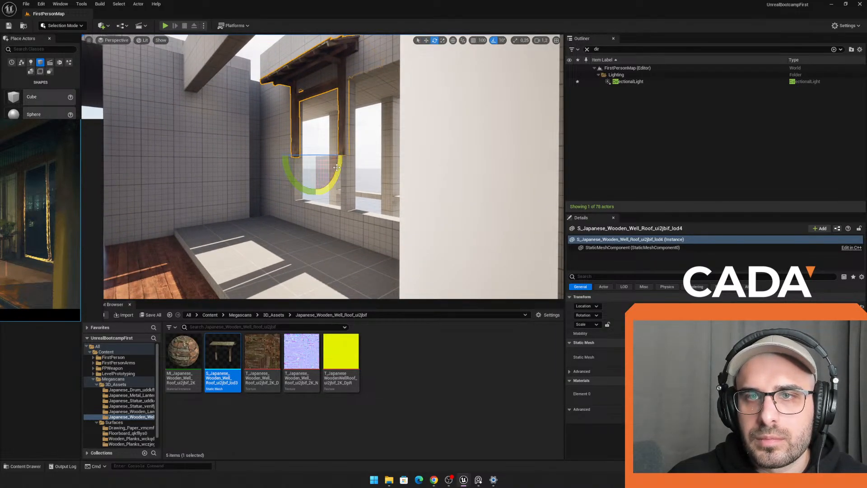
pyautogui.moveTo(337, 168); pyautogui.dragTo(319, 203)
pyautogui.press('a')
pyautogui.moveTo(361, 162); pyautogui.dragTo(366, 159, button='right')
pyautogui.press('w')
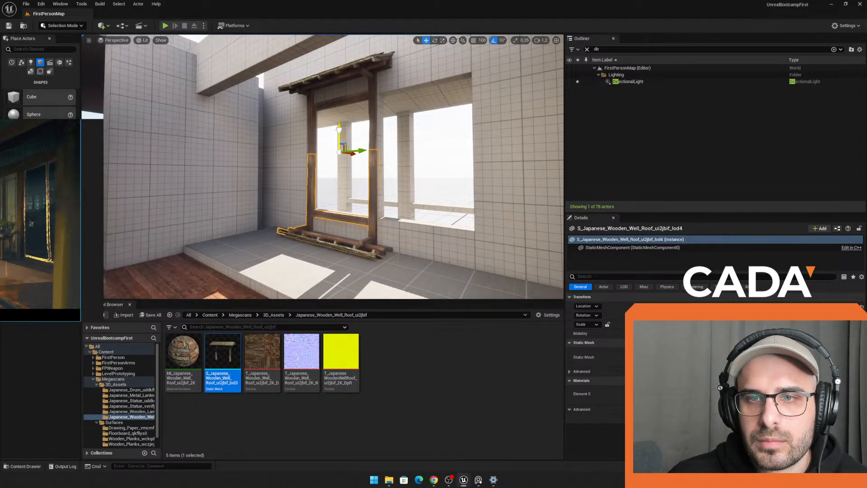
pyautogui.press('s')
pyautogui.moveTo(325, 149); pyautogui.dragTo(339, 145, button='right')
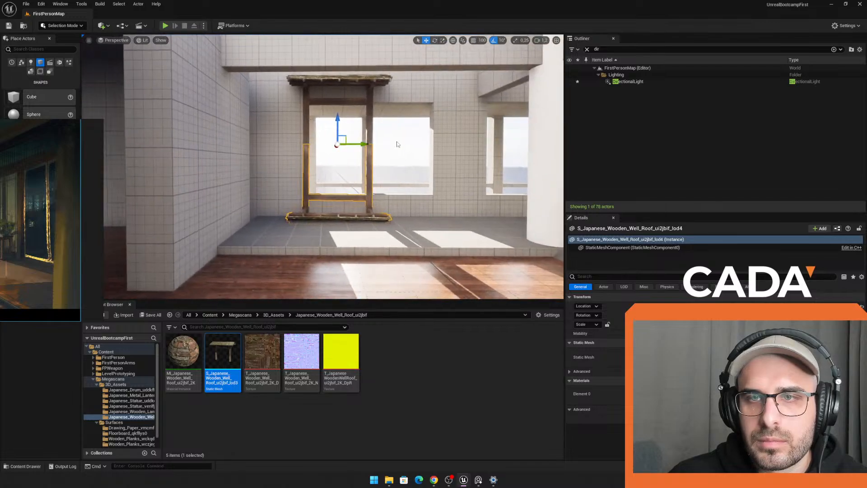
# Step: Select the upper and lower well roof pieces framing the first window and duplicate them onto the adjacent opening
pyautogui.click(397, 144)
pyautogui.moveTo(397, 143)
pyautogui.mouseDown(button='right')
pyautogui.moveTo(469, 145)
pyautogui.moveTo(402, 145)
pyautogui.mouseUp(button='right')
pyautogui.press('d')
pyautogui.press('w')
pyautogui.click(322, 93)
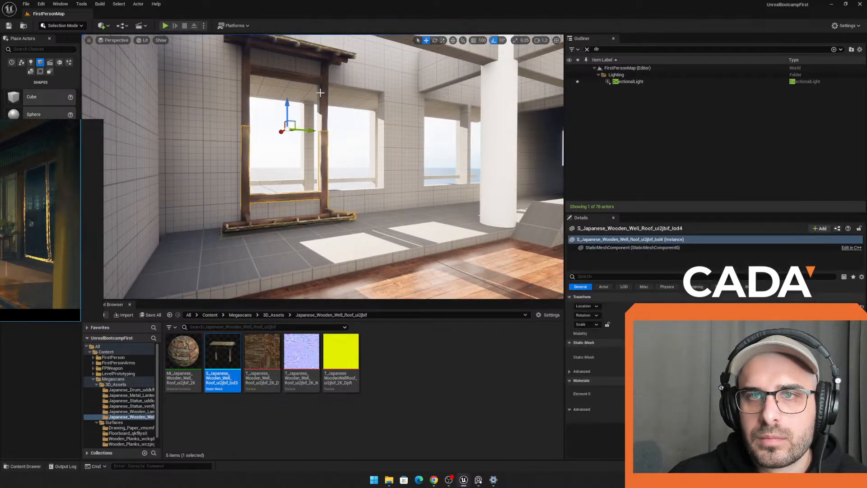
pyautogui.keyDown('ctrl'); pyautogui.click(327, 95); pyautogui.keyUp('ctrl')
pyautogui.keyDown('alt'); pyautogui.moveTo(308, 132); pyautogui.dragTo(381, 122); pyautogui.keyUp('alt')
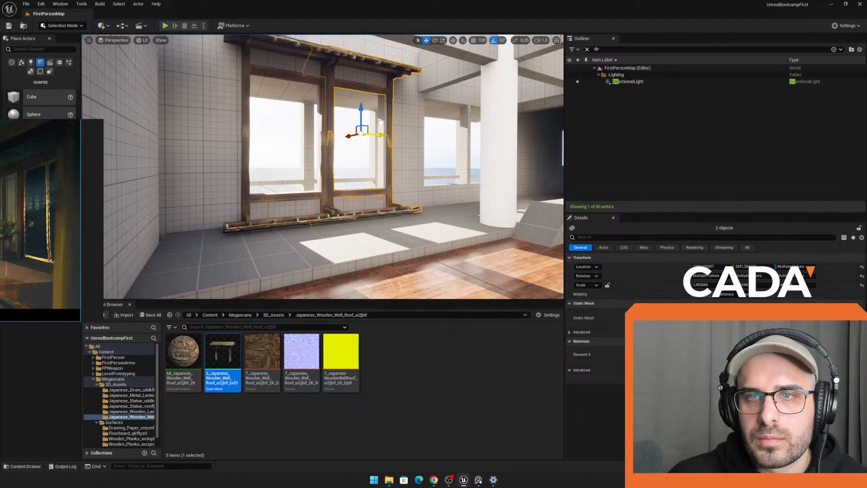
# Step: Select all four well roof pieces of the double window frame and duplicate them onto the next pair of windows along the wall
pyautogui.moveTo(395, 198)
pyautogui.mouseDown(button='right')
pyautogui.moveTo(377, 176)
pyautogui.moveTo(409, 205)
pyautogui.moveTo(384, 200)
pyautogui.mouseUp(button='right')
pyautogui.press('w')
pyautogui.press('Escape')
pyautogui.press('s')
pyautogui.press('w')
pyautogui.click(325, 208)
pyautogui.keyDown('ctrl'); pyautogui.click(307, 211); pyautogui.keyUp('ctrl')
pyautogui.moveTo(324, 135)
pyautogui.mouseDown(button='right')
pyautogui.moveTo(319, 111)
pyautogui.moveTo(324, 121)
pyautogui.mouseUp(button='right')
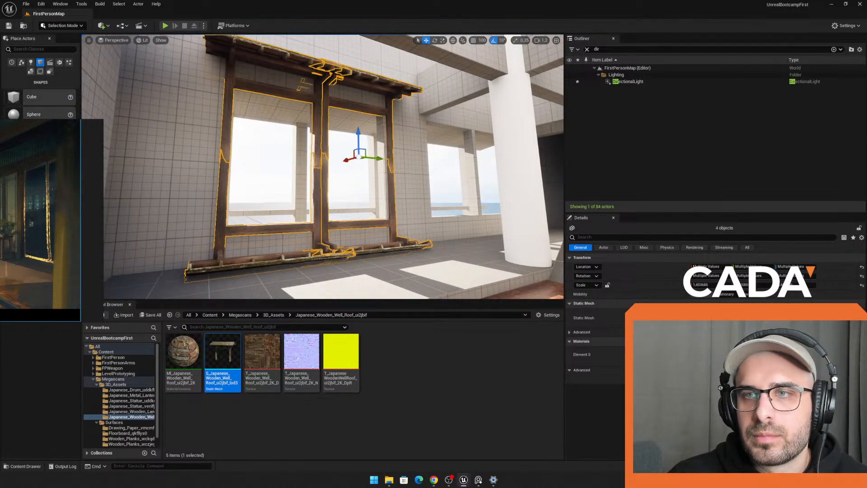
pyautogui.moveTo(305, 171); pyautogui.dragTo(341, 171, button='right')
pyautogui.keyDown('alt'); pyautogui.moveTo(323, 159); pyautogui.dragTo(448, 167); pyautogui.keyUp('alt')
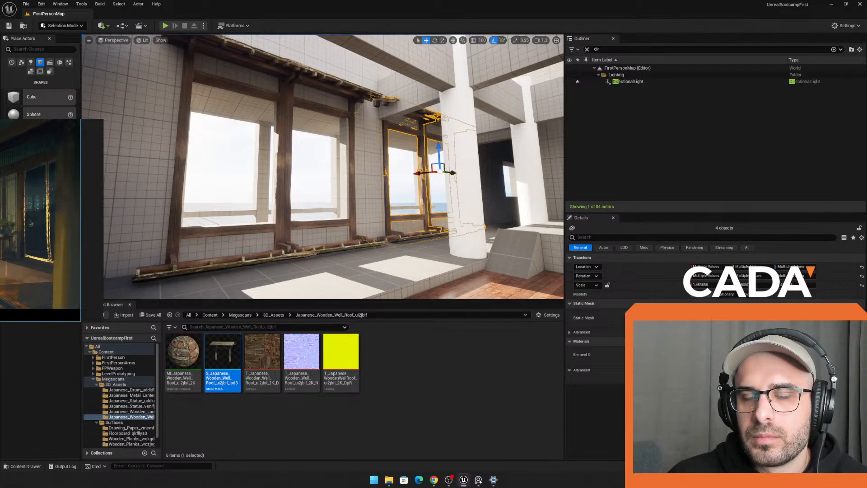
# Step: Find the Floorboard material in the Megascans surfaces and apply it to the low wall beneath the windows
pyautogui.moveTo(326, 176); pyautogui.dragTo(338, 176, button='right')
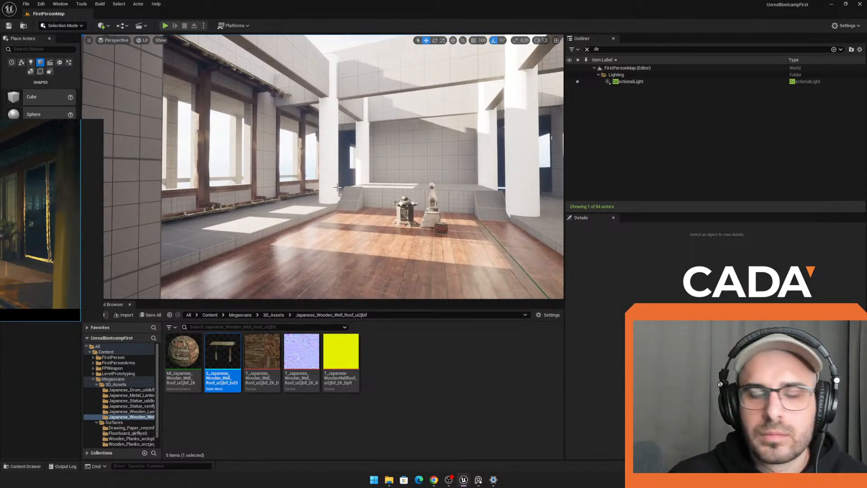
pyautogui.click(274, 315)
pyautogui.click(240, 315)
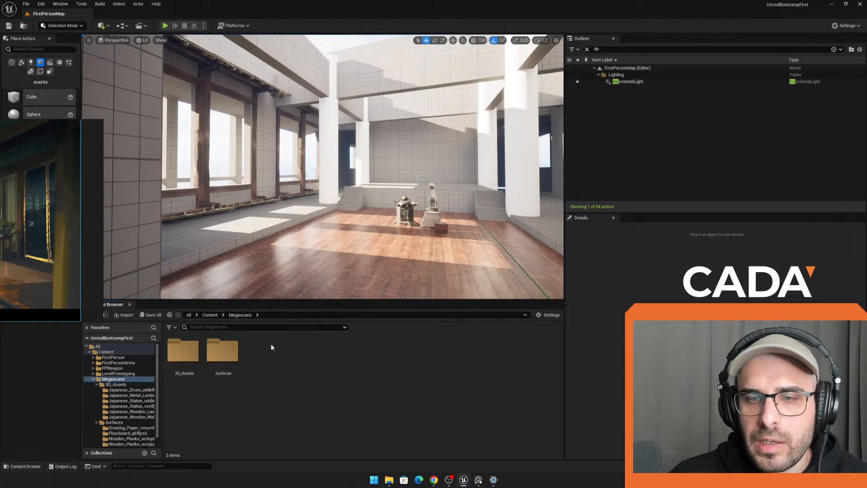
pyautogui.doubleClick(234, 355)
pyautogui.doubleClick(223, 355)
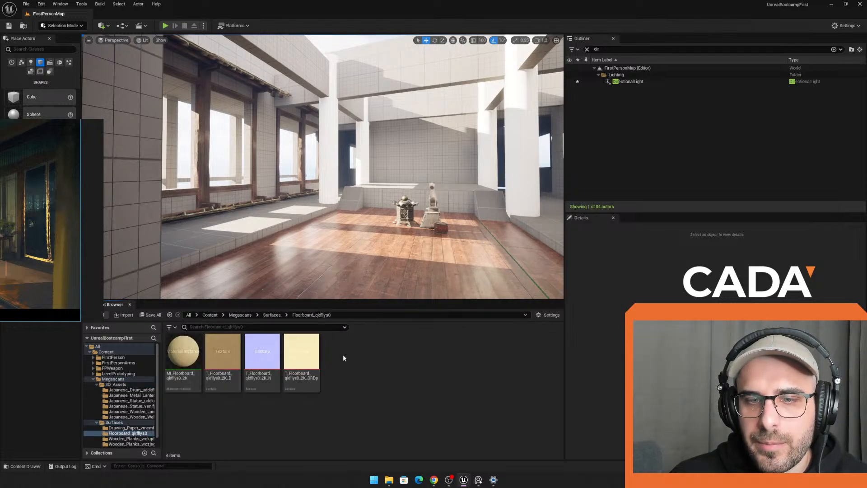
pyautogui.moveTo(190, 354); pyautogui.dragTo(176, 203)
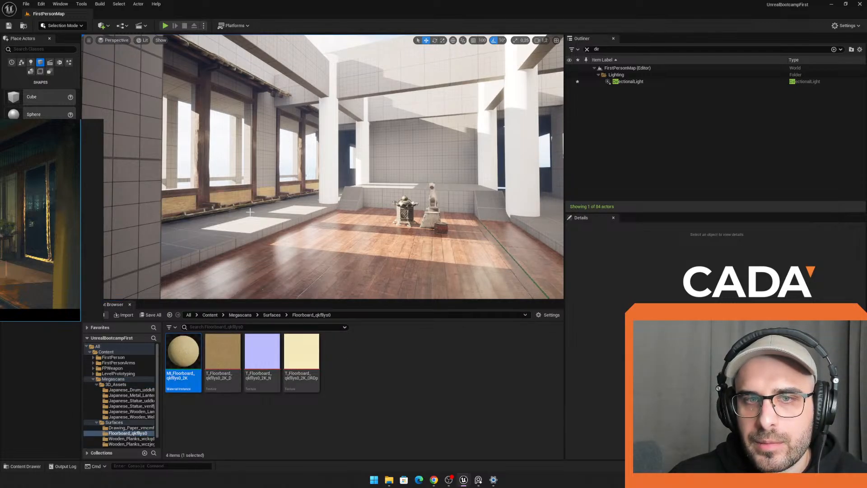
# Step: Override the Floorboard material's tiling, setting both Tiling X and Tiling Y to 50
pyautogui.moveTo(175, 203); pyautogui.dragTo(105, 211, button='right')
pyautogui.press('w')
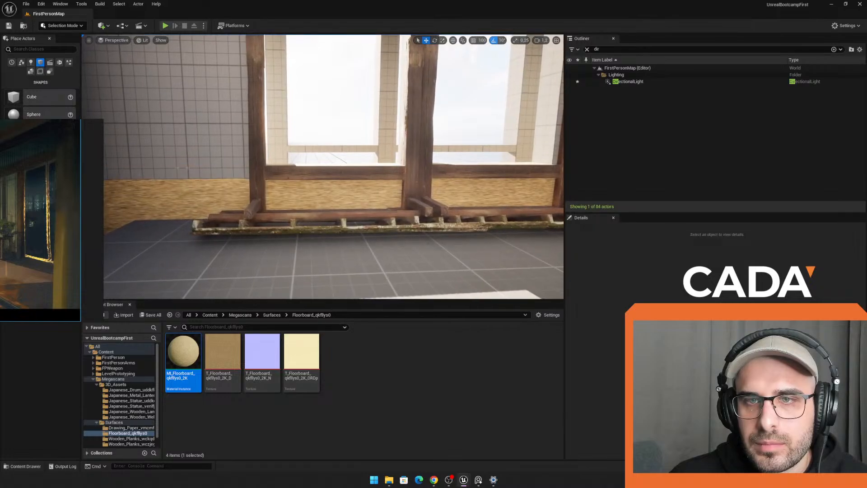
pyautogui.doubleClick(183, 355)
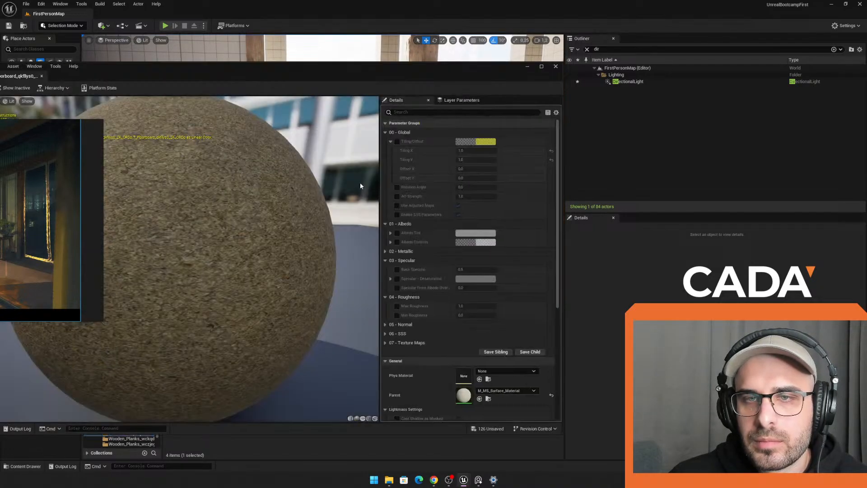
pyautogui.click(397, 140)
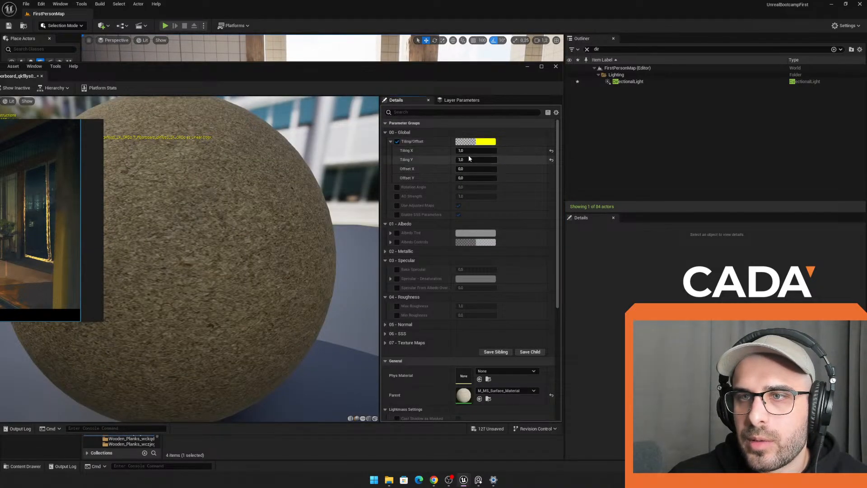
pyautogui.click(467, 151)
pyautogui.write('50')
pyautogui.press('Tab')
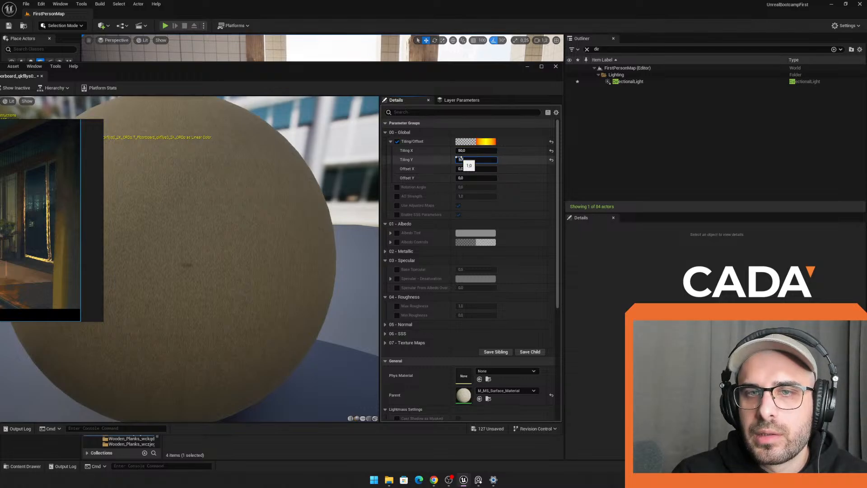
pyautogui.click(526, 67)
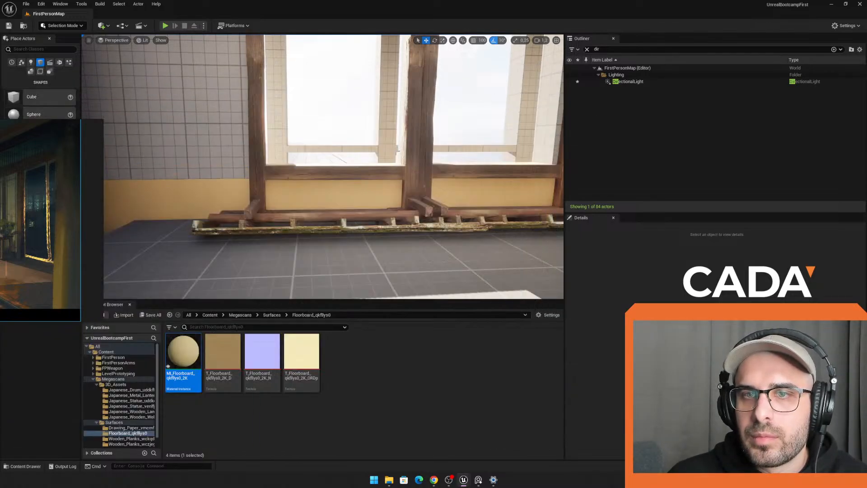
# Step: Apply the Floorboard material to the wall section between the first window frame and the hall's corner
pyautogui.press('s')
pyautogui.moveTo(396, 155); pyautogui.dragTo(327, 182, button='right')
pyautogui.click(421, 173)
pyautogui.press('s')
pyautogui.press('w')
pyautogui.press('w')
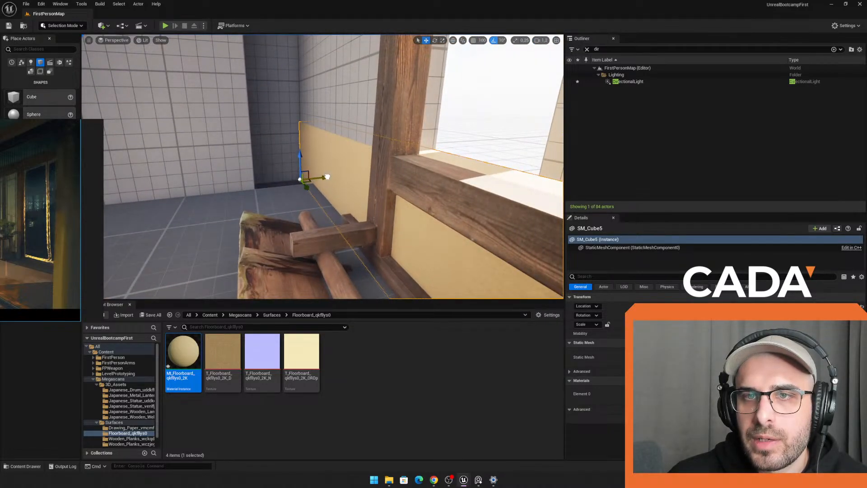
pyautogui.press('s')
pyautogui.moveTo(328, 176); pyautogui.dragTo(307, 168, button='right')
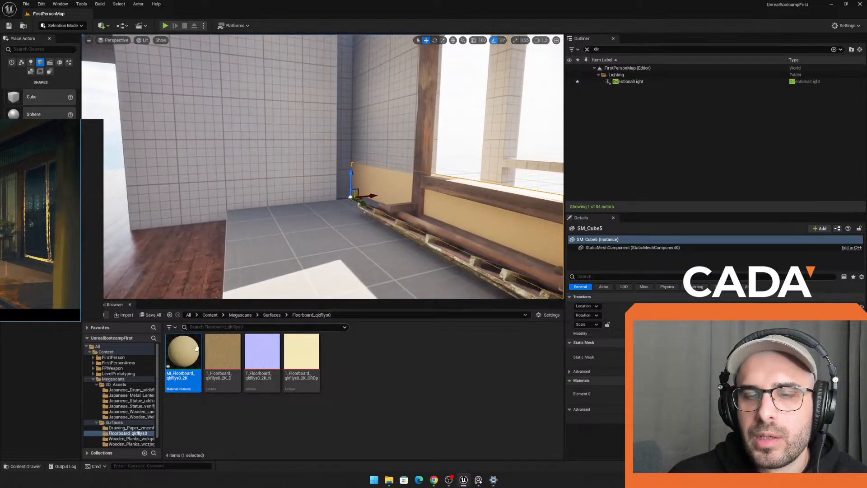
pyautogui.moveTo(184, 354); pyautogui.dragTo(378, 80)
pyautogui.press('w')
pyautogui.moveTo(378, 80); pyautogui.dragTo(398, 89, button='right')
pyautogui.press('s')
pyautogui.click(414, 143)
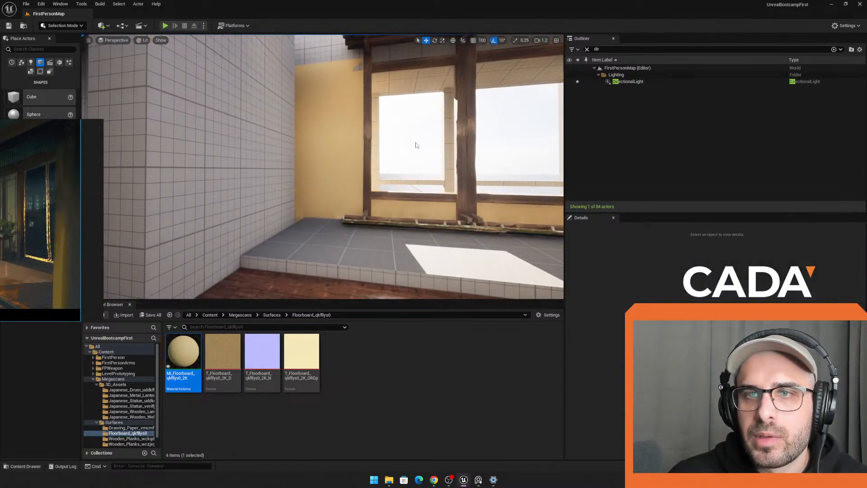
# Step: Apply the Floorboard material to the wall sections between and beyond the windows and to the wall above them
pyautogui.press('s')
pyautogui.moveTo(414, 144); pyautogui.dragTo(362, 171, button='right')
pyautogui.press('w')
pyautogui.click(270, 157)
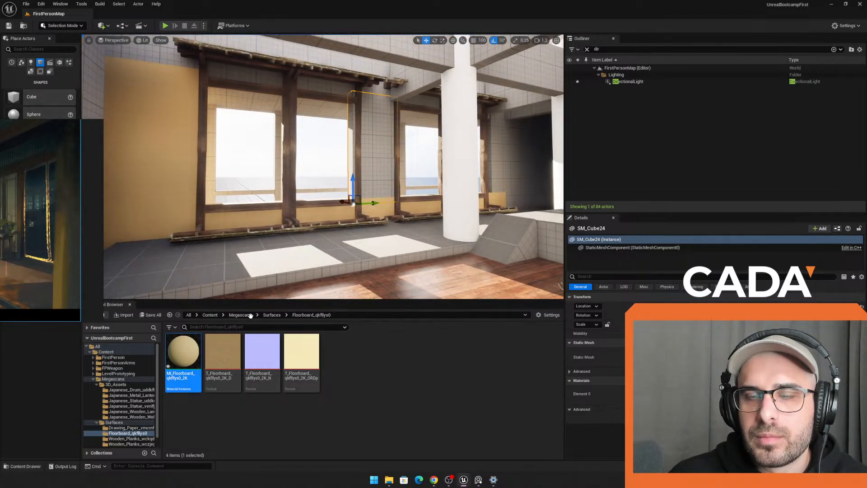
pyautogui.moveTo(338, 220); pyautogui.dragTo(369, 219, button='right')
pyautogui.moveTo(186, 354); pyautogui.dragTo(466, 172)
pyautogui.moveTo(467, 172); pyautogui.dragTo(467, 151, button='right')
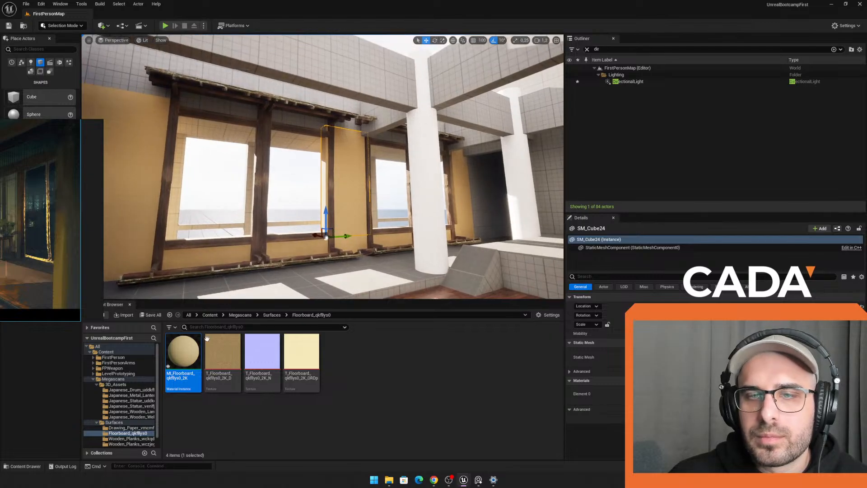
pyautogui.moveTo(192, 356); pyautogui.dragTo(202, 98)
pyautogui.moveTo(202, 99)
pyautogui.mouseDown(button='right')
pyautogui.moveTo(158, 85)
pyautogui.moveTo(221, 113)
pyautogui.moveTo(203, 101)
pyautogui.mouseUp(button='right')
# Step: Enable the Floorboard material's Albedo Tint and Albedo Controls, and lower the Albedo Controls colour value to about 0.677
pyautogui.doubleClick(183, 351)
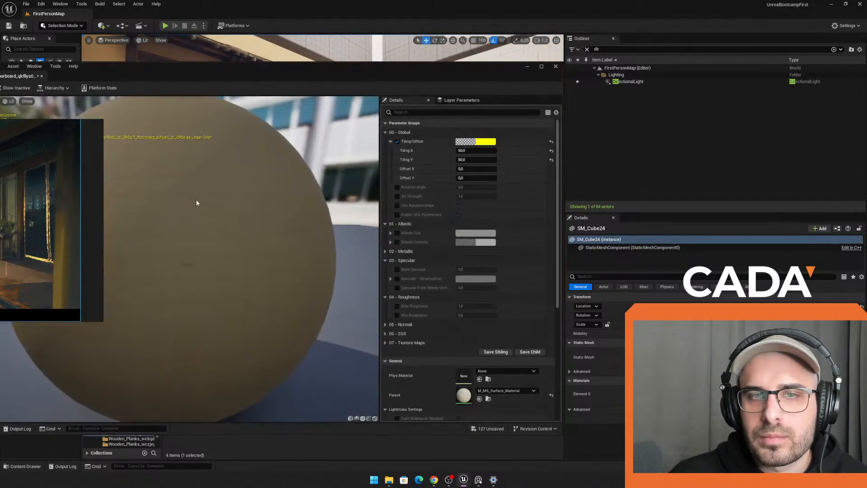
pyautogui.click(397, 232)
pyautogui.click(475, 232)
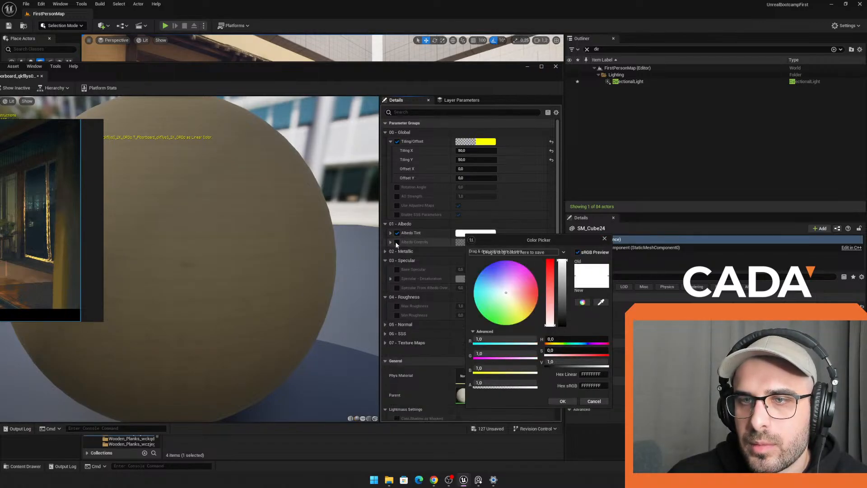
pyautogui.click(605, 239)
pyautogui.click(476, 242)
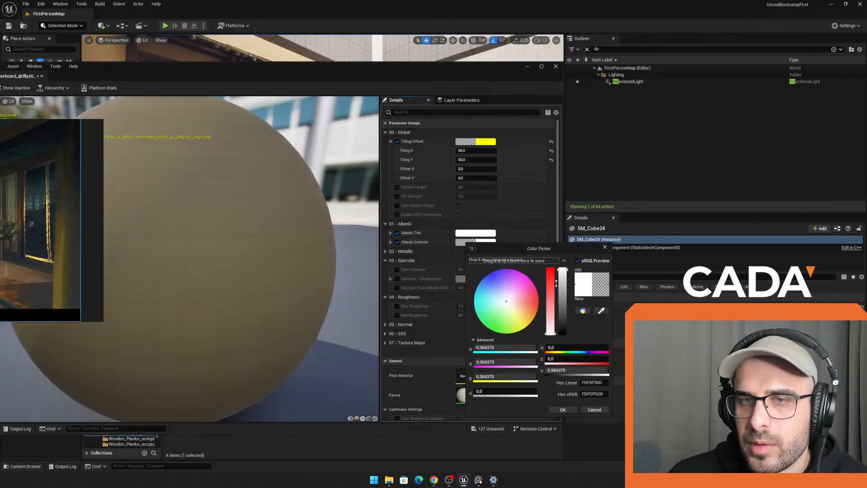
pyautogui.moveTo(556, 283); pyautogui.dragTo(558, 291)
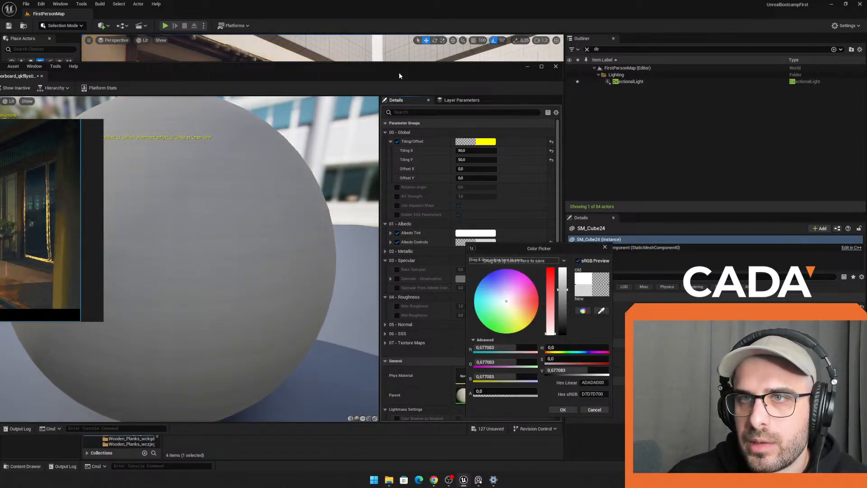
pyautogui.moveTo(399, 74); pyautogui.dragTo(408, 224)
pyautogui.click(568, 219)
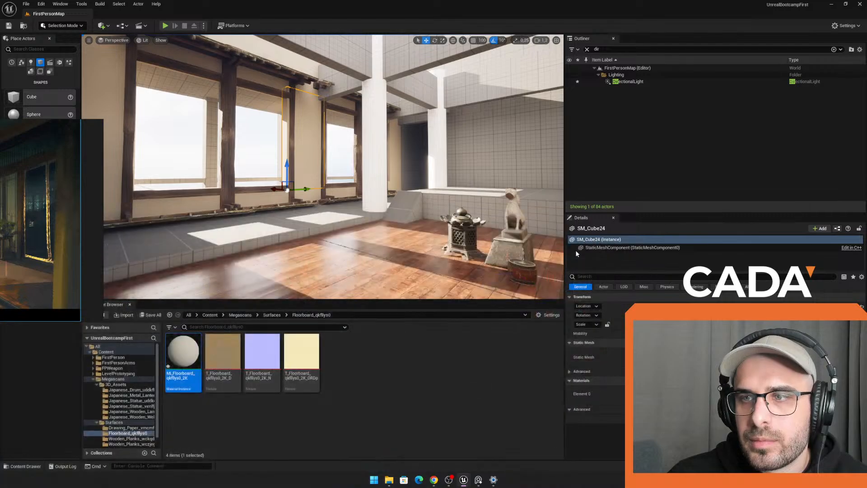
# Step: Apply the Floorboard material to the hall's end wall and to the opposite wall section beside the dark doorway
pyautogui.moveTo(452, 203); pyautogui.dragTo(276, 181, button='right')
pyautogui.press('Escape')
pyautogui.moveTo(182, 353); pyautogui.dragTo(174, 163)
pyautogui.moveTo(175, 163); pyautogui.dragTo(122, 165, button='right')
pyautogui.moveTo(183, 354); pyautogui.dragTo(266, 149)
pyautogui.moveTo(267, 149); pyautogui.dragTo(203, 154, button='right')
pyautogui.moveTo(417, 225); pyautogui.dragTo(510, 165)
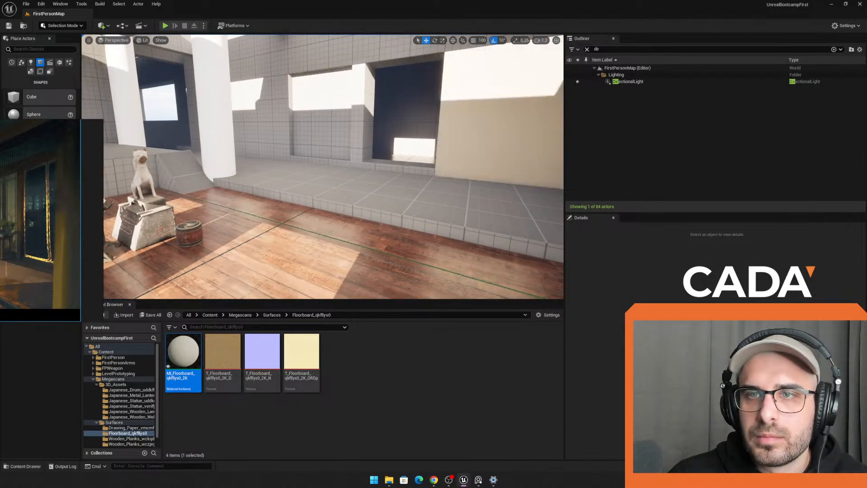
# Step: Apply the Floorboard material to the low wall strip at the base of the dark doorway
pyautogui.moveTo(492, 149); pyautogui.dragTo(495, 128, button='right')
pyautogui.scroll(-2, 40, 220)
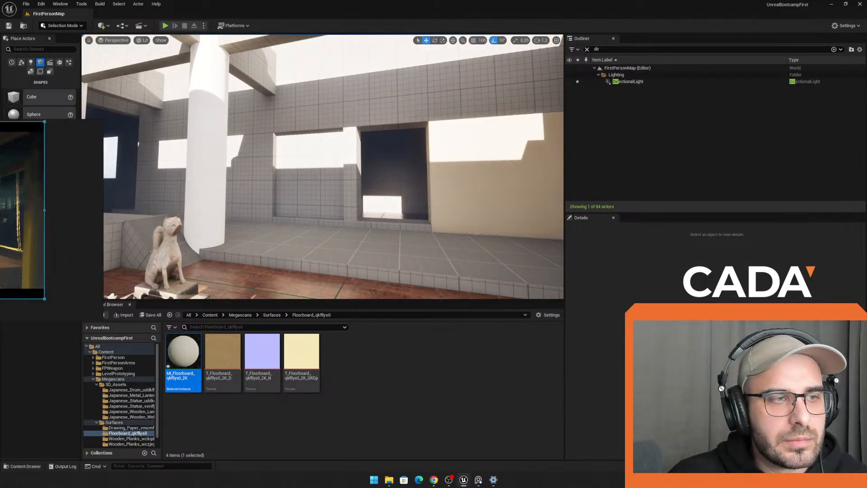
pyautogui.moveTo(324, 152); pyautogui.dragTo(357, 158, button='right')
pyautogui.press('w')
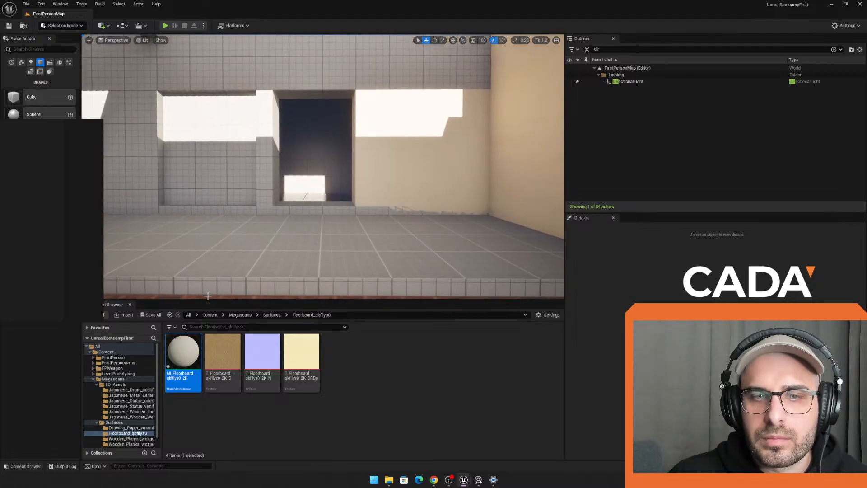
pyautogui.moveTo(185, 353); pyautogui.dragTo(328, 206)
pyautogui.moveTo(327, 206); pyautogui.dragTo(488, 219, button='right')
pyautogui.press('w')
pyautogui.click(387, 218)
pyautogui.press('s')
pyautogui.moveTo(392, 192); pyautogui.dragTo(456, 193, button='right')
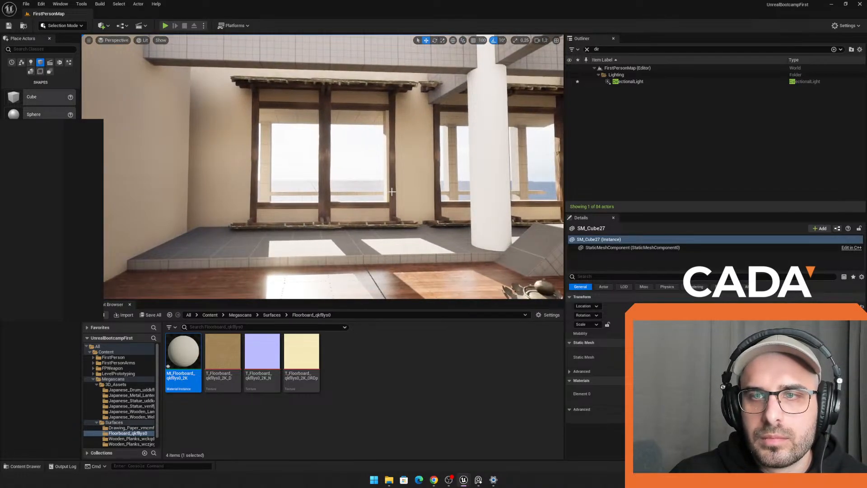
# Step: Duplicate the upper well roof piece of the first window pair and scale the copy into a larger frame with thicker posts
pyautogui.press('w')
pyautogui.moveTo(385, 198); pyautogui.dragTo(417, 198, button='right')
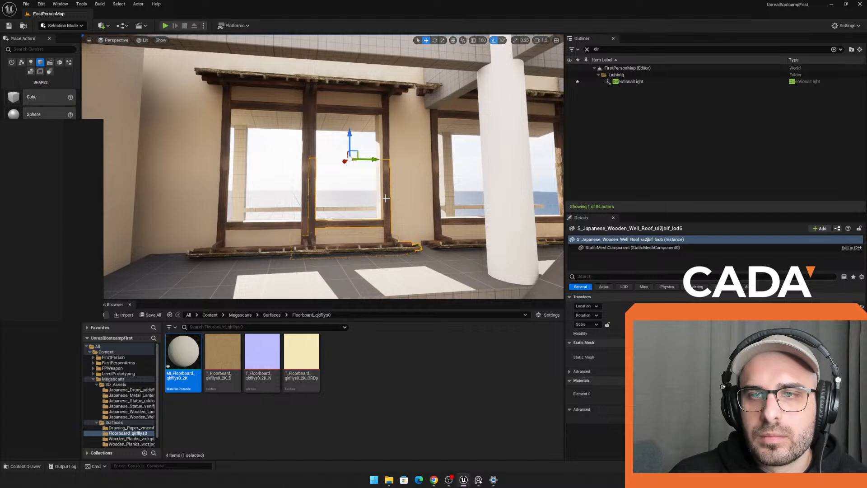
pyautogui.press('Delete')
pyautogui.click(386, 150)
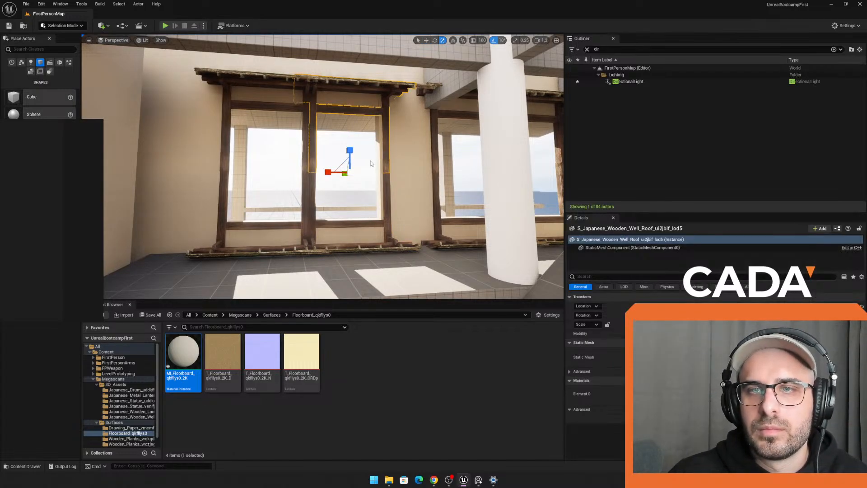
pyautogui.moveTo(348, 172); pyautogui.dragTo(523, 155)
pyautogui.press('w')
pyautogui.press('w')
pyautogui.moveTo(432, 167); pyautogui.dragTo(533, 167, button='right')
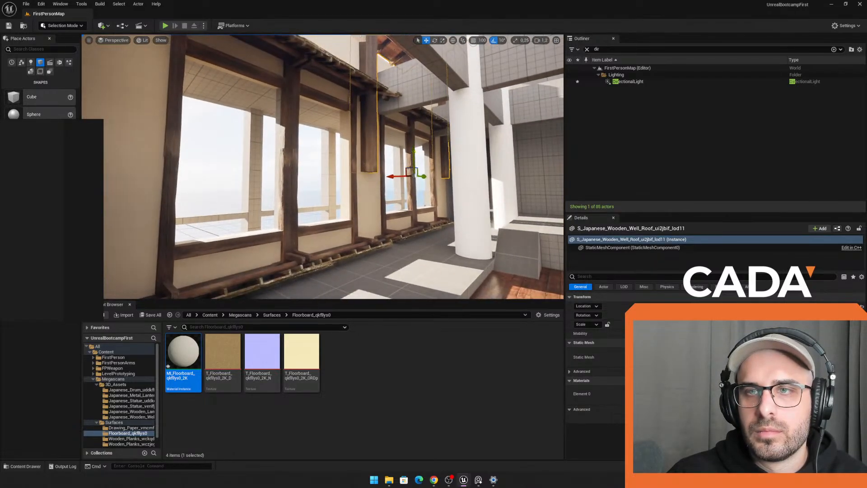
# Step: Lower the enlarged well roof so its thick post stands between the window pairs, and duplicate it slightly further along the wall
pyautogui.moveTo(413, 158); pyautogui.dragTo(415, 229)
pyautogui.press('d')
pyautogui.moveTo(415, 227); pyautogui.dragTo(312, 228, button='right')
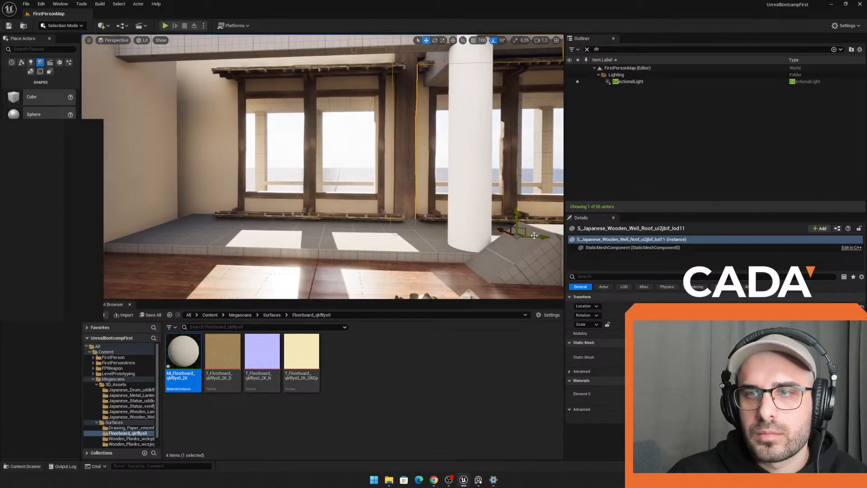
pyautogui.moveTo(534, 236); pyautogui.dragTo(560, 236)
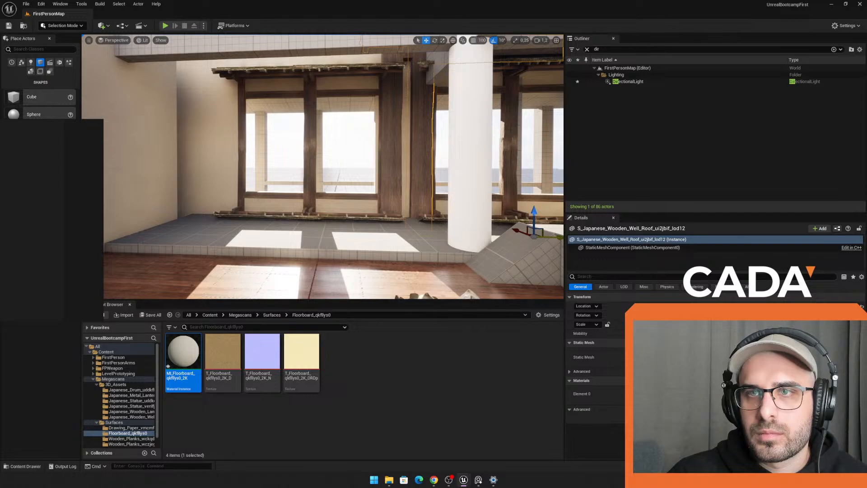
pyautogui.press('a')
pyautogui.moveTo(317, 195); pyautogui.dragTo(366, 180, button='right')
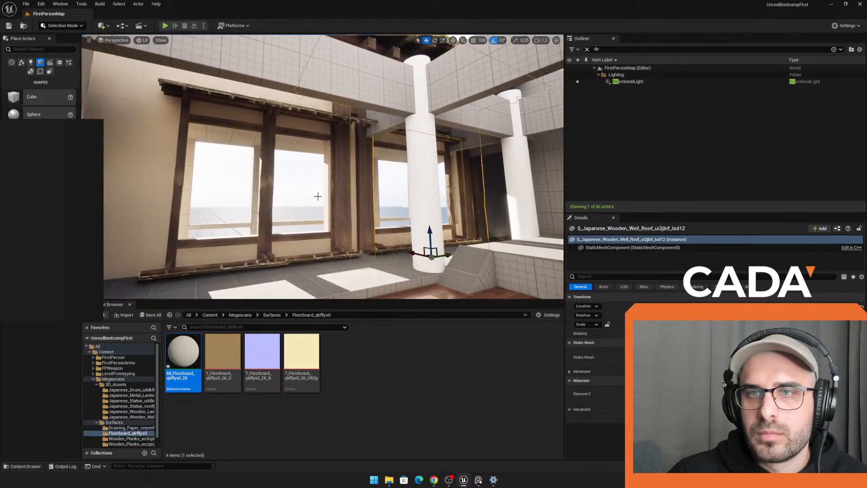
# Step: Move the selected wooden post and roof piece along the window wall so its post stands at the far-left window's outer edge
pyautogui.click(318, 195)
pyautogui.moveTo(318, 196); pyautogui.dragTo(342, 226, button='right')
pyautogui.click(341, 226)
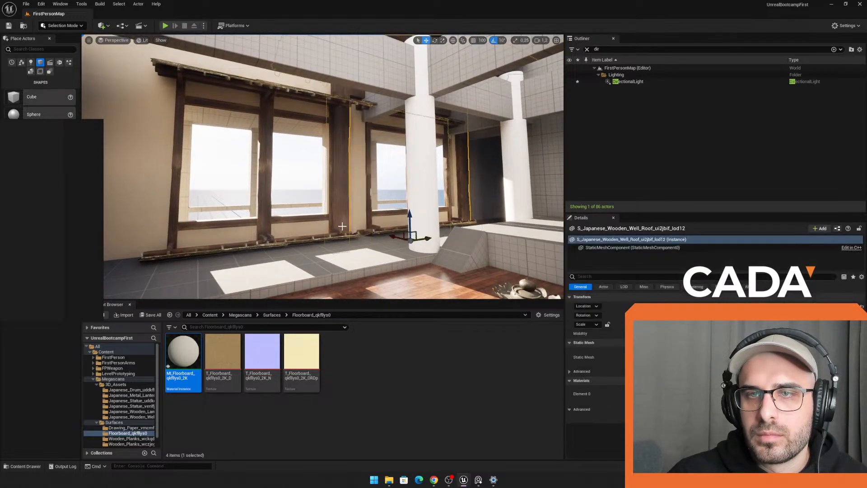
pyautogui.moveTo(396, 229); pyautogui.dragTo(403, 229)
pyautogui.moveTo(457, 236); pyautogui.dragTo(435, 240, button='right')
pyautogui.keyDown('alt'); pyautogui.moveTo(496, 237); pyautogui.dragTo(92, 231); pyautogui.keyUp('alt')
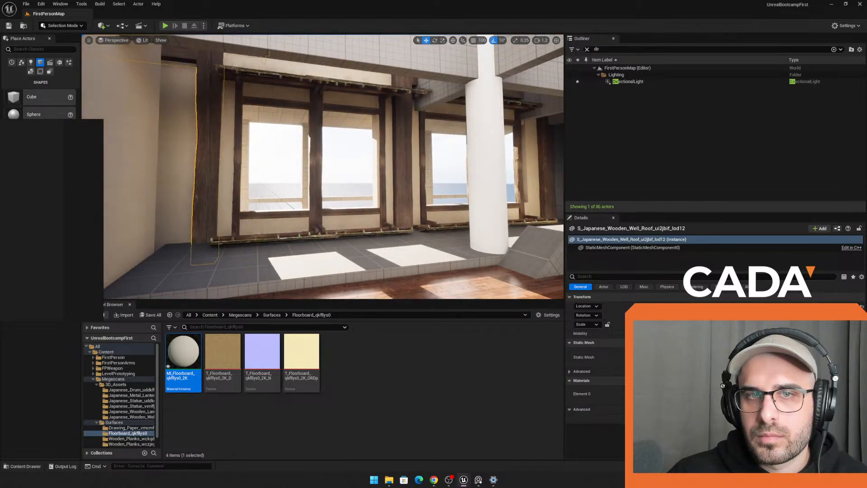
pyautogui.moveTo(253, 203); pyautogui.dragTo(234, 212, button='right')
pyautogui.moveTo(231, 216); pyautogui.dragTo(206, 214)
pyautogui.moveTo(206, 214); pyautogui.dragTo(186, 216, button='right')
pyautogui.press('s')
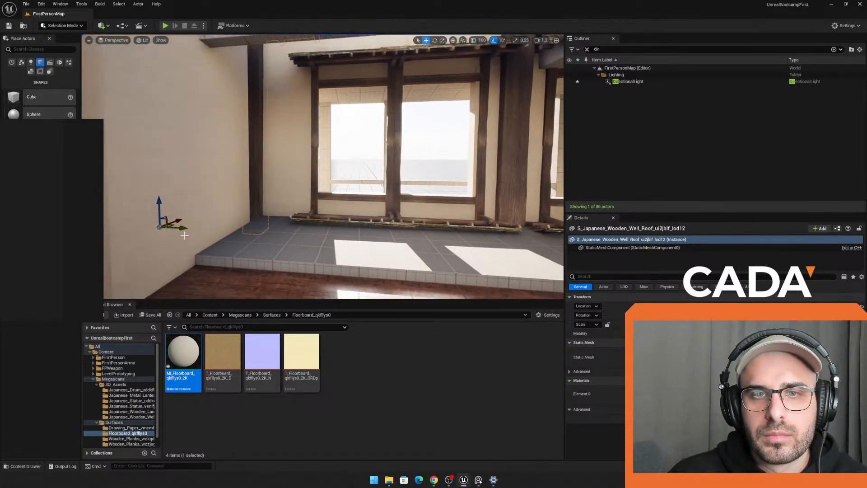
pyautogui.moveTo(186, 233); pyautogui.dragTo(227, 231)
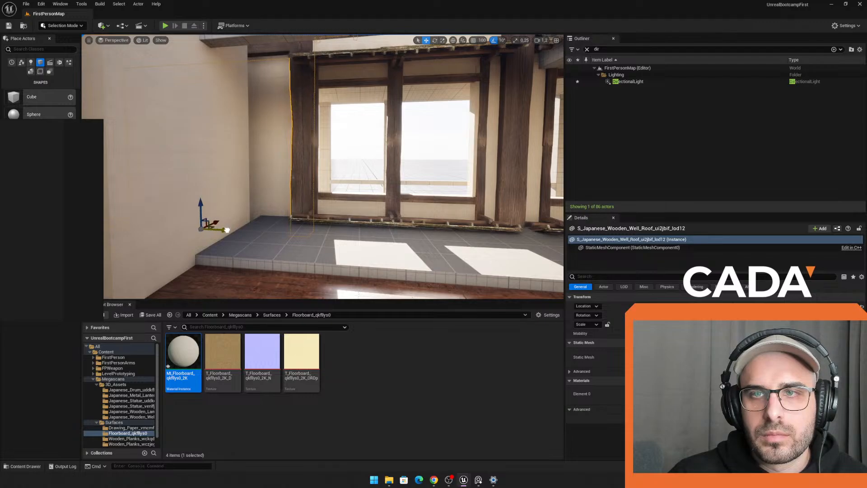
# Step: Widen the wooden post piece between the two large windows and reposition it to fill the gap between their frames
pyautogui.press('Escape')
pyautogui.press('s')
pyautogui.moveTo(383, 166); pyautogui.dragTo(414, 164, button='right')
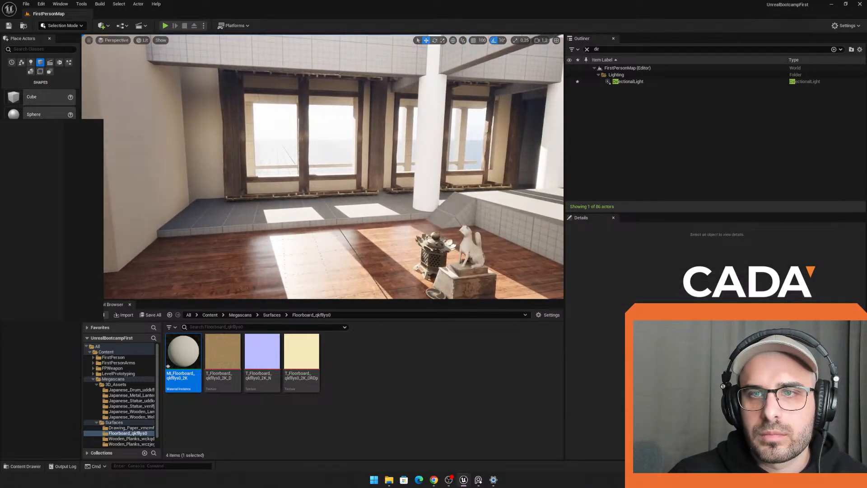
pyautogui.click(398, 194)
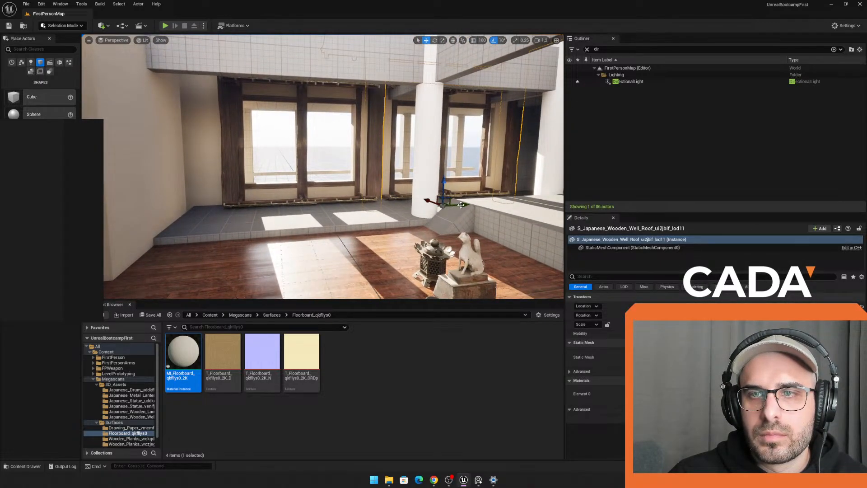
pyautogui.moveTo(461, 205); pyautogui.dragTo(409, 207)
pyautogui.press('r')
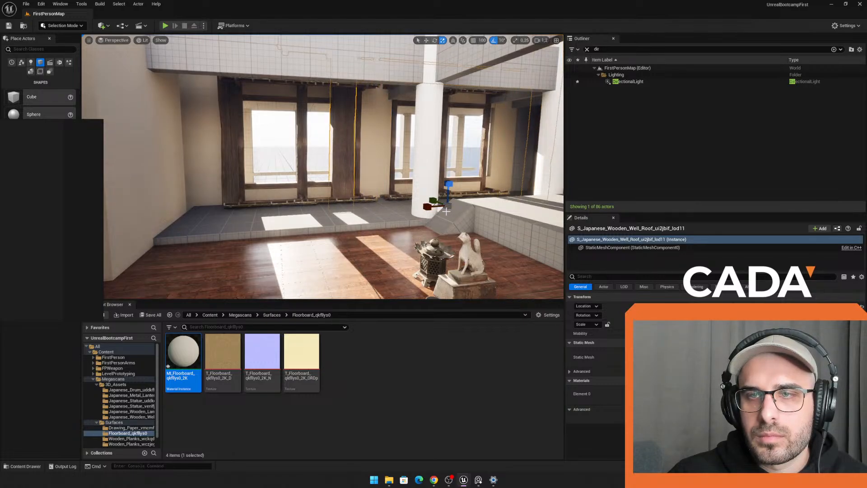
pyautogui.moveTo(464, 207); pyautogui.dragTo(524, 199)
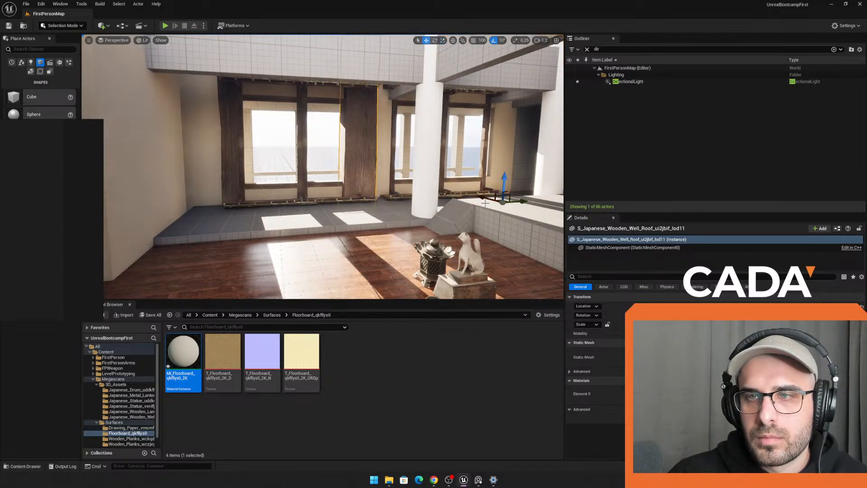
pyautogui.moveTo(523, 201); pyautogui.dragTo(532, 199)
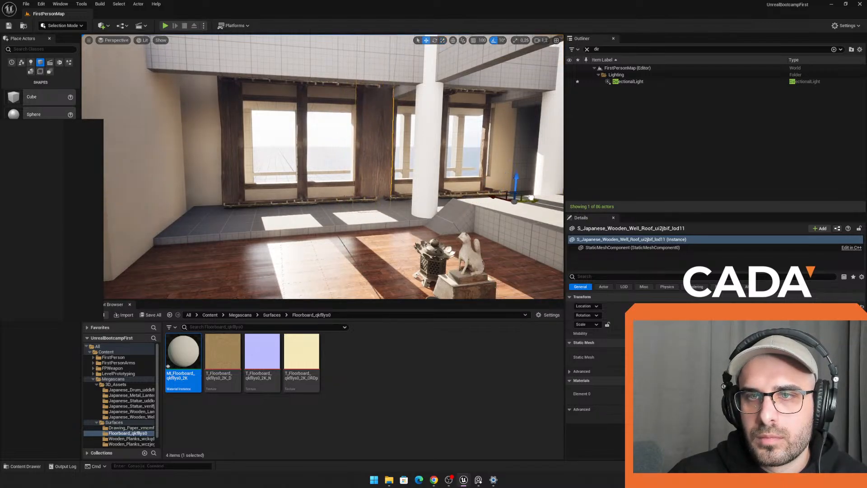
# Step: Duplicate the post piece at the left window's outer edge and place the copy in the adjoining wall corner
pyautogui.click(344, 151)
pyautogui.moveTo(344, 151); pyautogui.dragTo(309, 160, button='right')
pyautogui.click(334, 151)
pyautogui.click(338, 149)
pyautogui.click(301, 181)
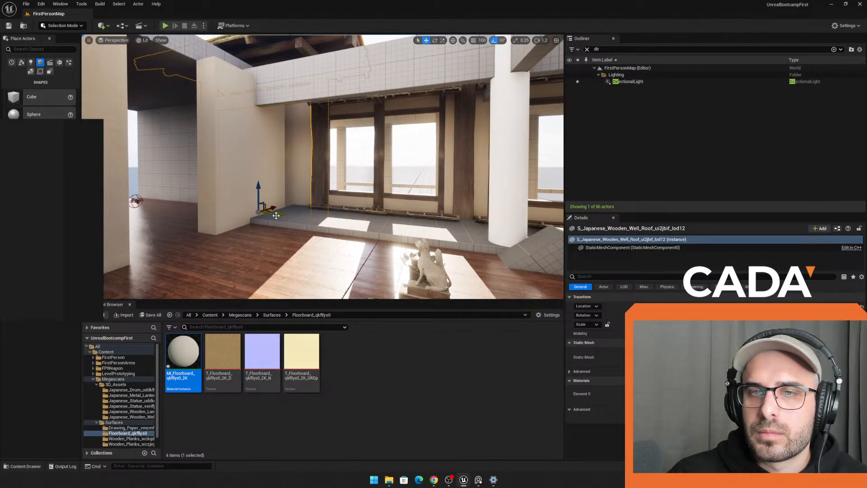
pyautogui.moveTo(255, 212); pyautogui.dragTo(222, 210, button='right')
pyautogui.moveTo(432, 179); pyautogui.dragTo(192, 178)
pyautogui.moveTo(294, 183); pyautogui.dragTo(185, 184, button='right')
pyautogui.moveTo(294, 183); pyautogui.dragTo(319, 168, button='right')
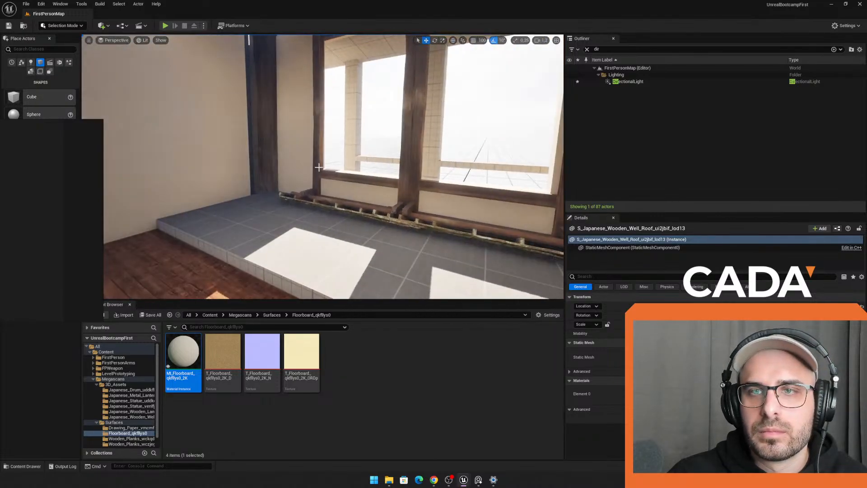
# Step: Duplicate the two-piece wooden frame with its roof across the room and fit the copy around the opening in the opposite wall
pyautogui.keyDown('ctrl'); pyautogui.click(323, 86); pyautogui.keyUp('ctrl')
pyautogui.moveTo(323, 87); pyautogui.dragTo(271, 86, button='right')
pyautogui.moveTo(559, 114); pyautogui.dragTo(542, 123, button='right')
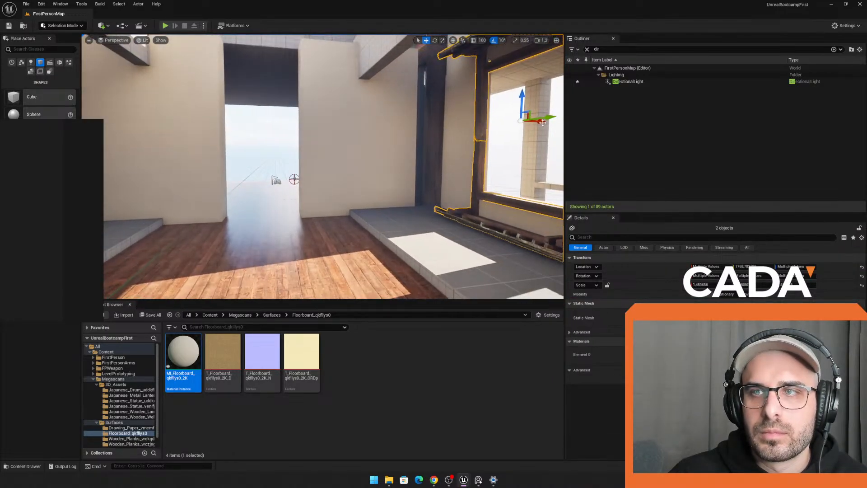
pyautogui.keyDown('alt'); pyautogui.moveTo(535, 123); pyautogui.dragTo(112, 172); pyautogui.keyUp('alt')
pyautogui.moveTo(112, 172)
pyautogui.mouseDown(button='right')
pyautogui.moveTo(85, 173)
pyautogui.moveTo(124, 176)
pyautogui.mouseUp(button='right')
pyautogui.moveTo(271, 158); pyautogui.dragTo(224, 162, button='right')
pyautogui.moveTo(277, 131); pyautogui.dragTo(298, 165)
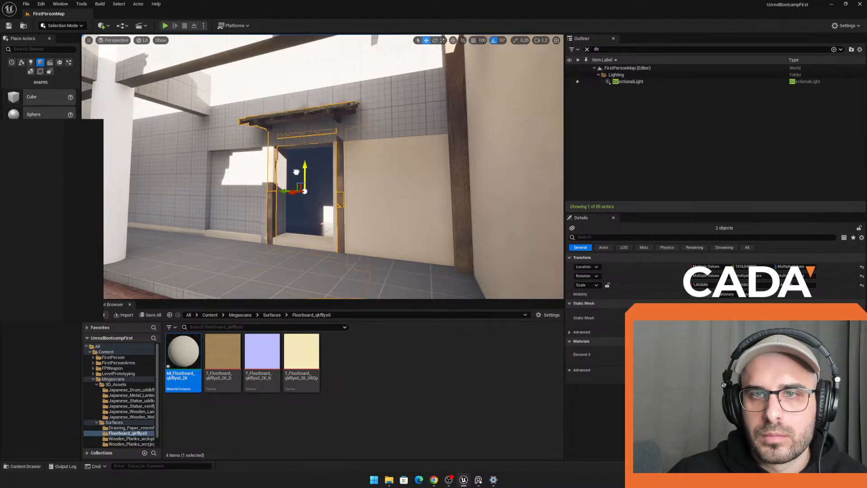
pyautogui.moveTo(296, 172); pyautogui.dragTo(289, 178, button='right')
pyautogui.moveTo(299, 184); pyautogui.dragTo(297, 186)
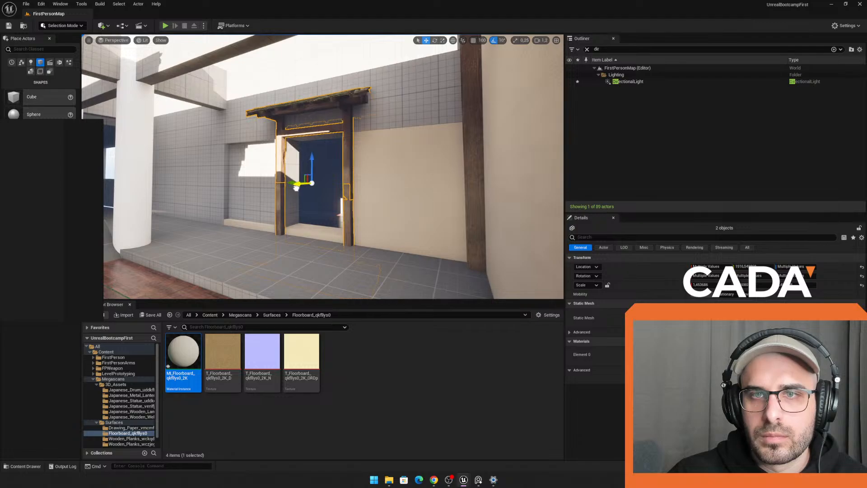
pyautogui.click(334, 207)
pyautogui.moveTo(334, 206); pyautogui.dragTo(367, 174, button='right')
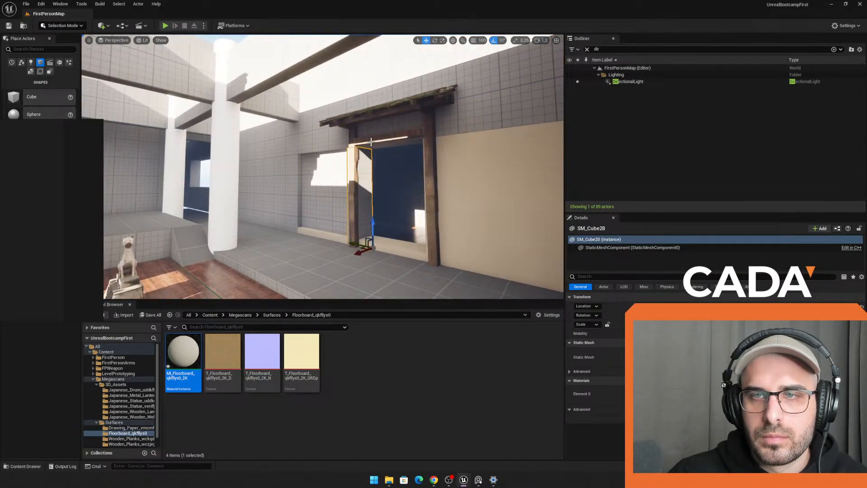
pyautogui.click(380, 157)
pyautogui.keyDown('alt'); pyautogui.moveTo(370, 208); pyautogui.dragTo(334, 212); pyautogui.keyUp('alt')
pyautogui.hotkey('ctrl', 'z')
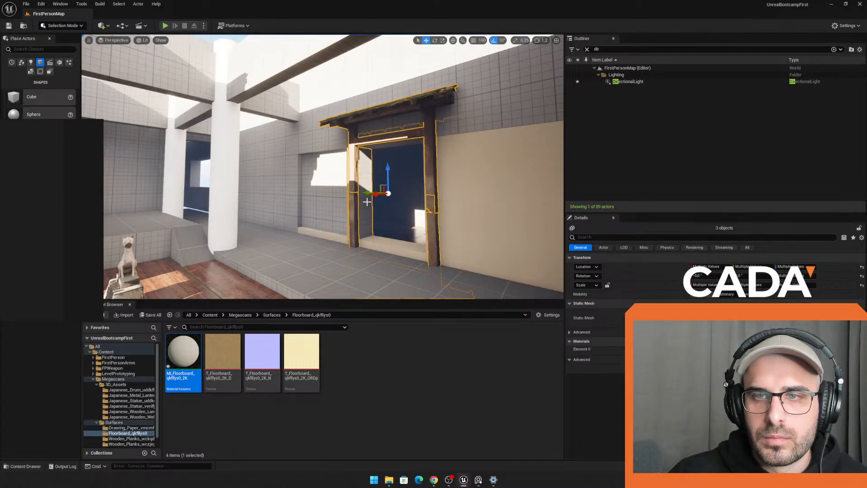
pyautogui.hotkey('ctrl', 'z')
pyautogui.hotkey('ctrl', 'z')
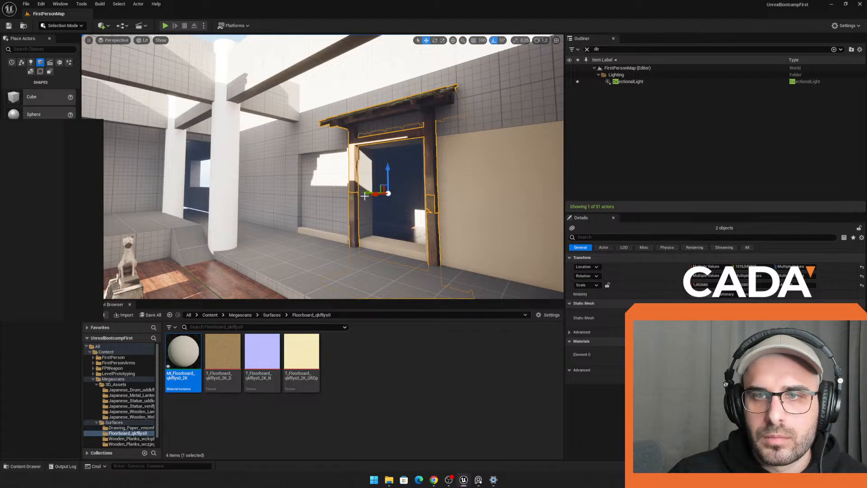
# Step: Duplicate the two-piece doorway frame along the wall so the copy surrounds the adjacent gridded wall panel
pyautogui.keyDown('alt'); pyautogui.moveTo(365, 196); pyautogui.dragTo(309, 192); pyautogui.keyUp('alt')
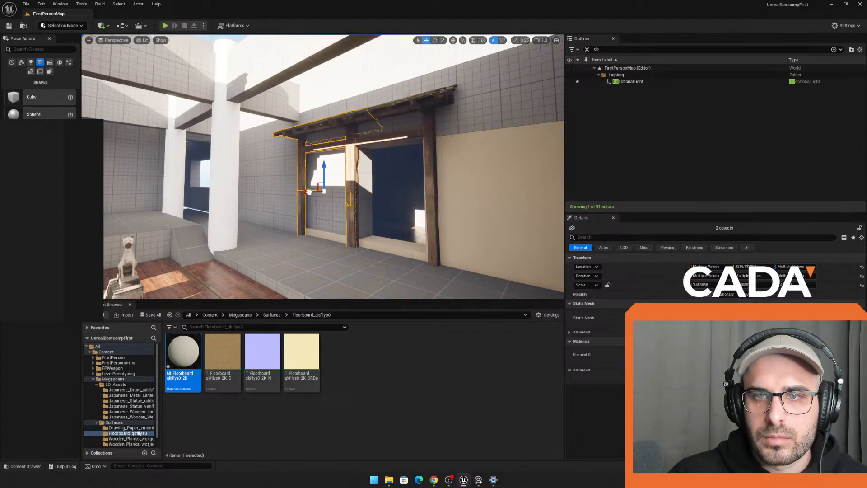
pyautogui.click(393, 86)
pyautogui.moveTo(393, 86); pyautogui.dragTo(374, 114, button='right')
# Step: Try the MI_Floorboard material on the gridded wall panel inside the new frame, and undo it
pyautogui.click(272, 315)
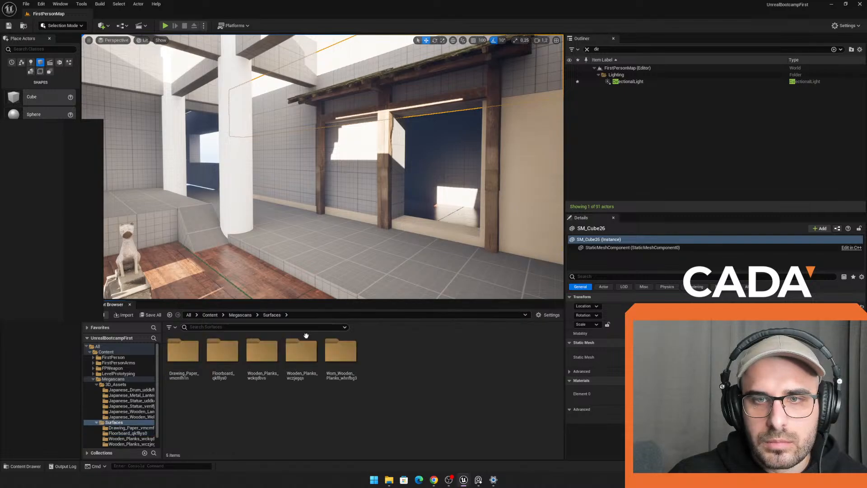
pyautogui.doubleClick(183, 355)
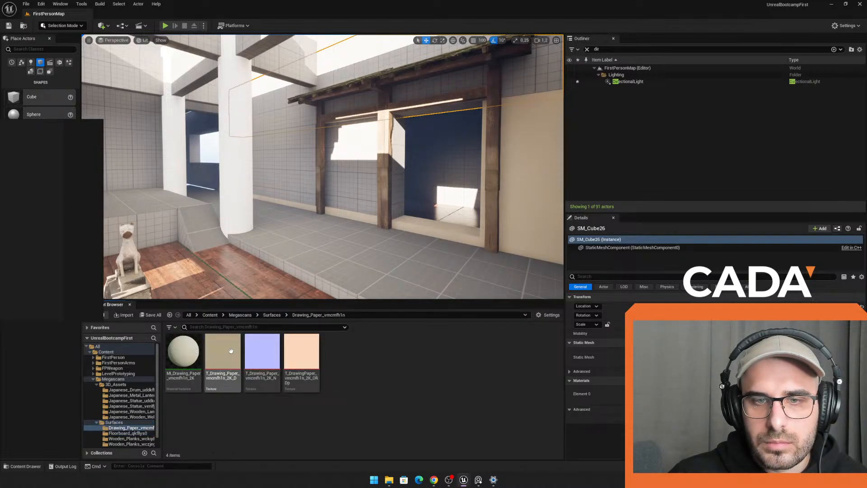
pyautogui.click(271, 314)
pyautogui.doubleClick(233, 353)
pyautogui.moveTo(323, 203); pyautogui.dragTo(341, 204, button='right')
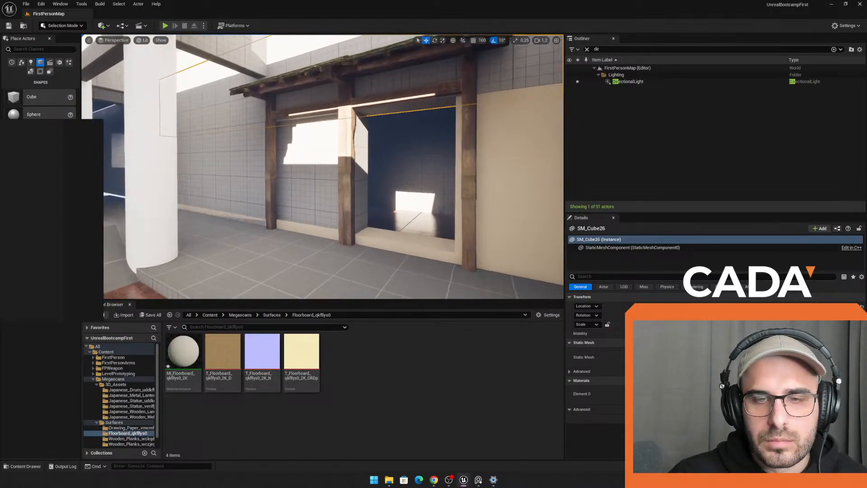
pyautogui.moveTo(183, 355)
pyautogui.mouseDown()
pyautogui.moveTo(333, 199)
pyautogui.moveTo(318, 181)
pyautogui.mouseUp()
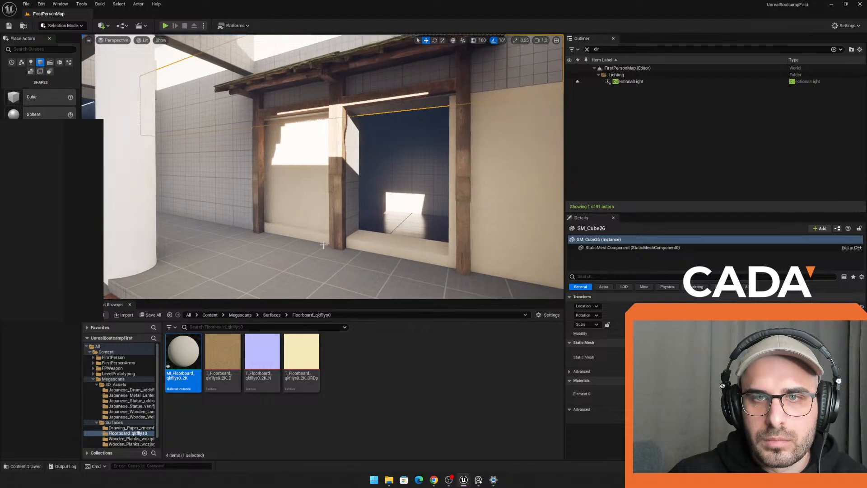
pyautogui.hotkey('ctrl', 'z')
# Step: Create a material instance from the MI_Floorboard material and name it asdw
pyautogui.rightClick(188, 355)
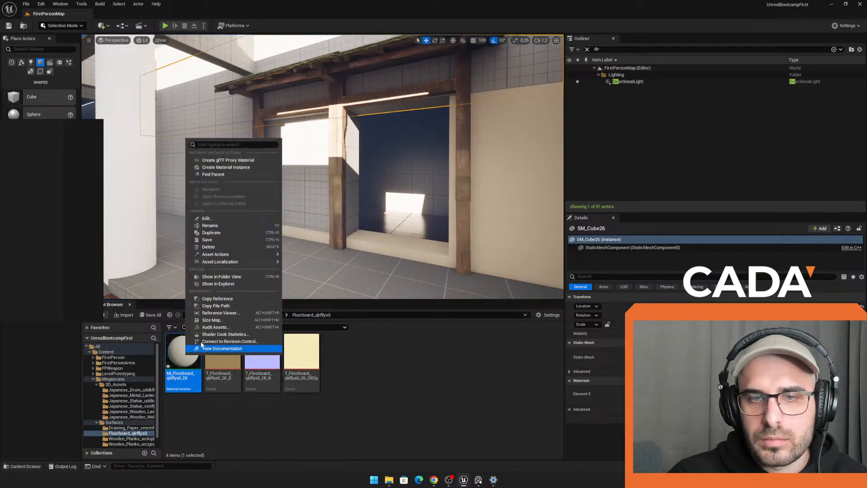
pyautogui.click(245, 169)
pyautogui.write('asd')
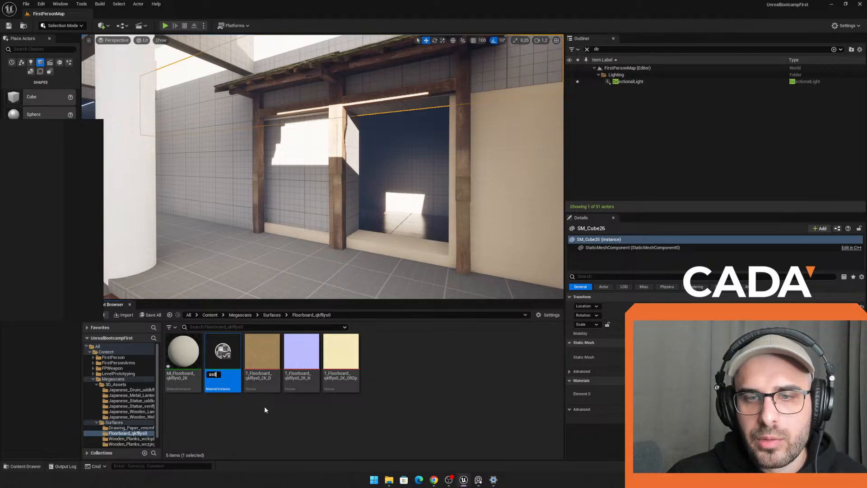
pyautogui.write('w')
pyautogui.press('Return')
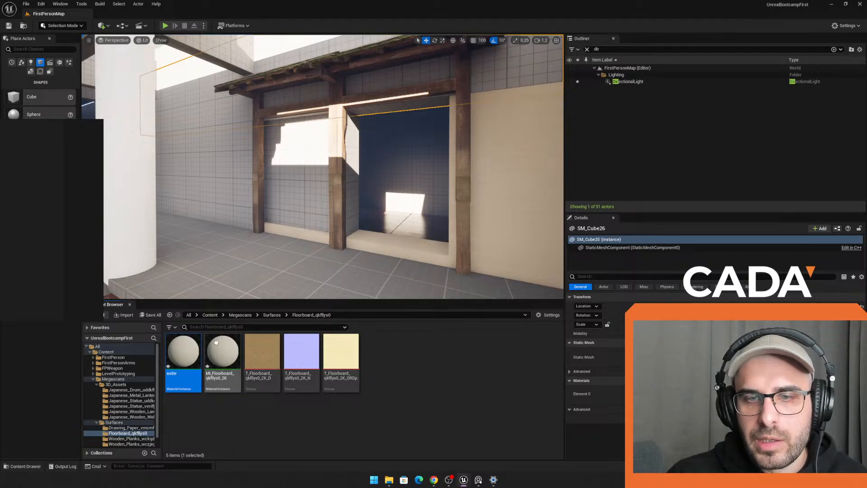
# Step: Open the asdw instance, enable Albedo Tint and set it to a muted pink of about R 0.40, G 0.25, B 0.26
pyautogui.doubleClick(191, 353)
pyautogui.moveTo(451, 231); pyautogui.dragTo(503, 151)
pyautogui.click(462, 304)
pyautogui.click(547, 305)
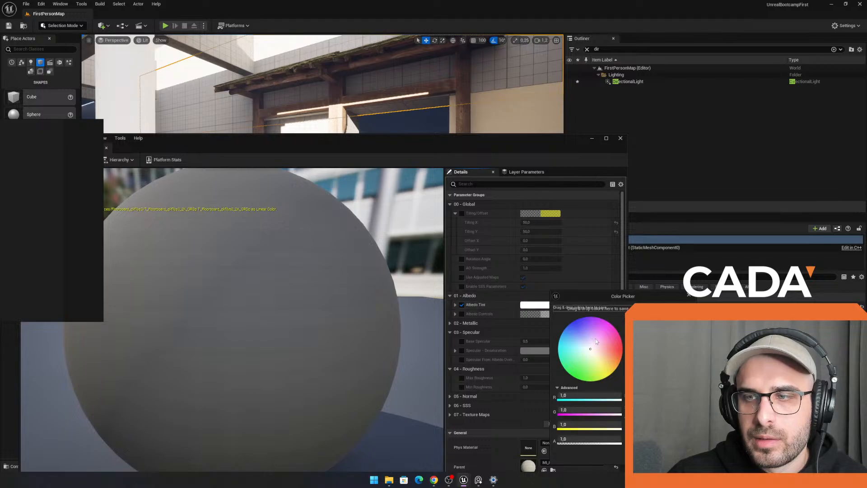
pyautogui.click(605, 345)
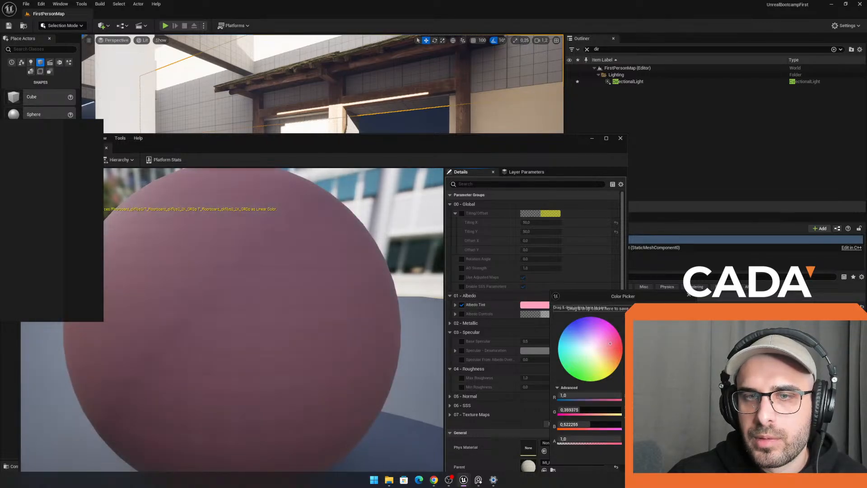
pyautogui.moveTo(610, 343); pyautogui.dragTo(601, 346)
pyautogui.moveTo(644, 318)
pyautogui.mouseDown()
pyautogui.moveTo(644, 355)
pyautogui.moveTo(595, 347)
pyautogui.mouseUp()
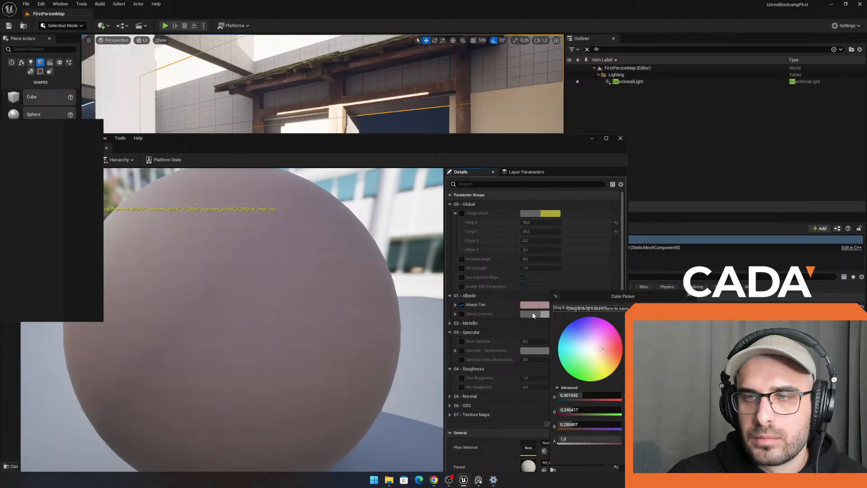
# Step: Enable Albedo Controls with R, G and B at about 0.95, and readjust the Albedo Tint for a brown surface
pyautogui.click(462, 313)
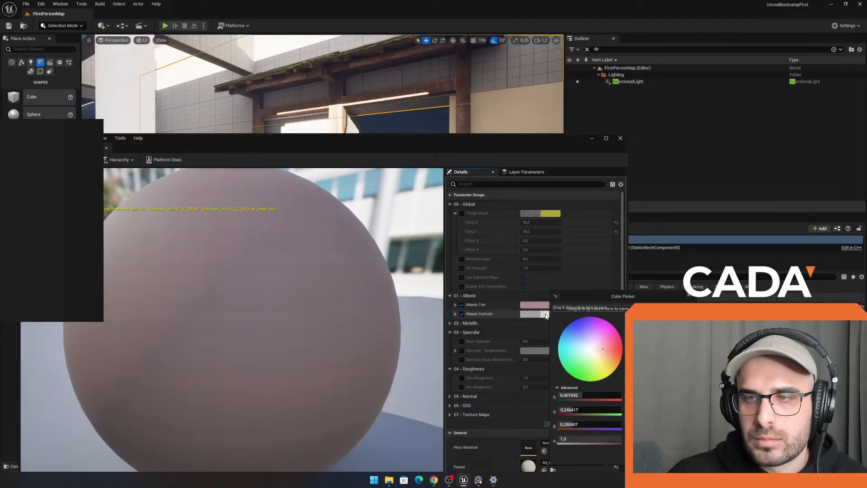
pyautogui.click(544, 314)
pyautogui.moveTo(641, 337)
pyautogui.mouseDown()
pyautogui.moveTo(641, 349)
pyautogui.moveTo(641, 327)
pyautogui.mouseUp()
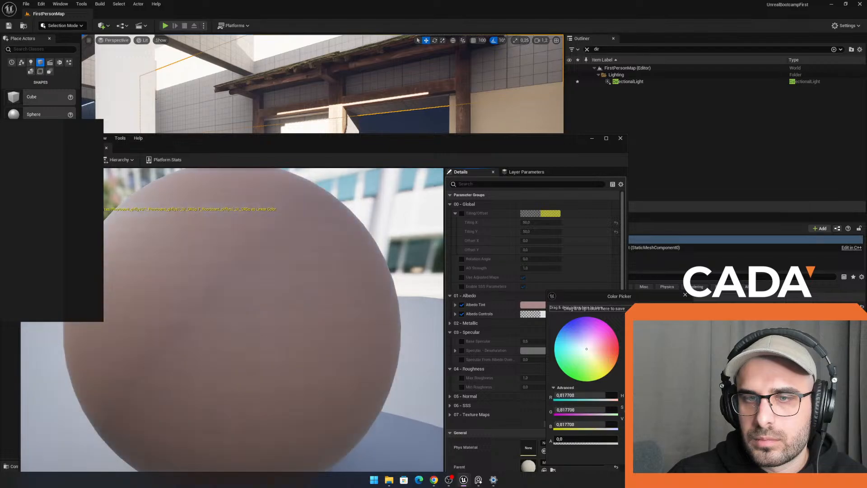
pyautogui.click(533, 304)
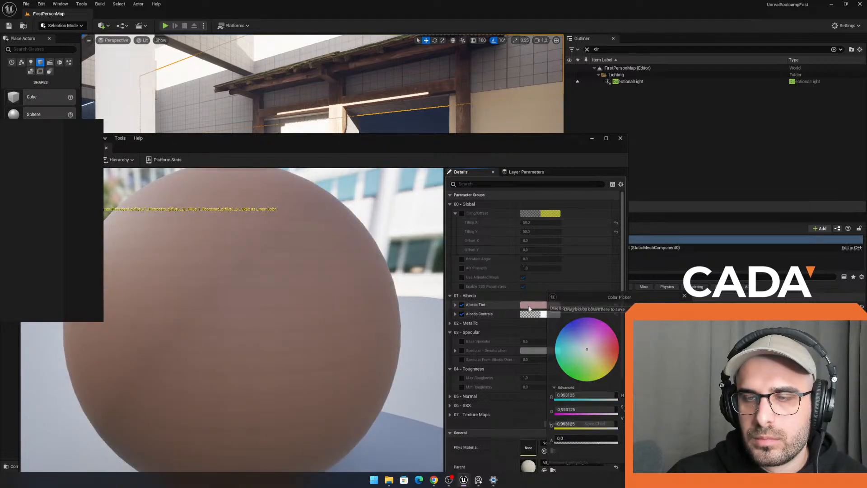
pyautogui.moveTo(621, 355); pyautogui.dragTo(622, 369)
pyautogui.click(620, 139)
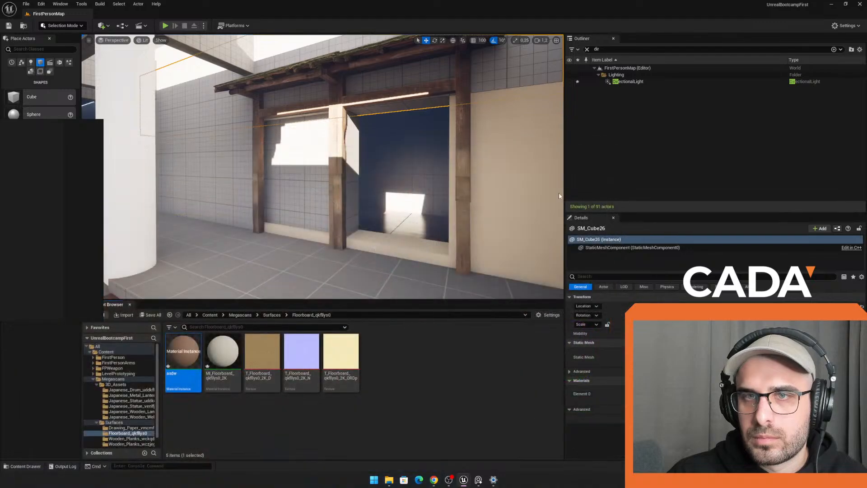
# Step: Apply the asdw material instance to the gridded wall panel framed beside the doorway
pyautogui.moveTo(183, 353); pyautogui.dragTo(294, 194)
pyautogui.click(402, 205)
pyautogui.press('s')
pyautogui.moveTo(403, 205)
pyautogui.mouseDown(button='right')
pyautogui.moveTo(368, 206)
pyautogui.moveTo(402, 206)
pyautogui.mouseUp(button='right')
pyautogui.press('w')
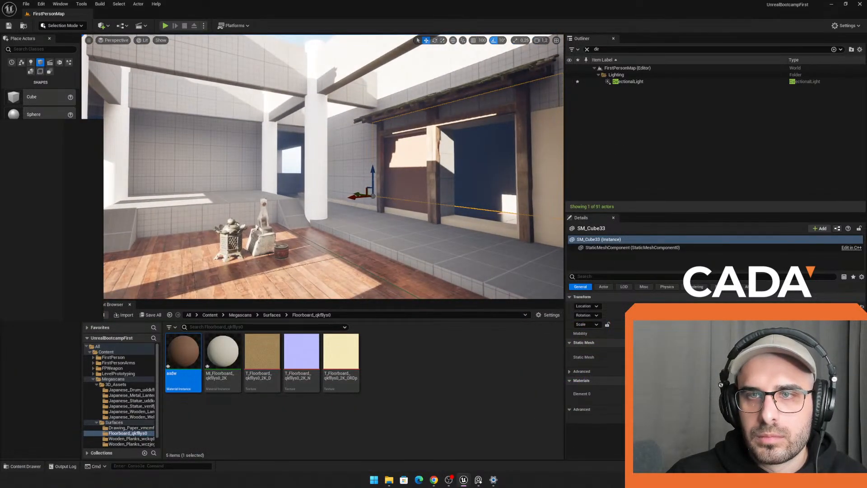
# Step: Duplicate the roof frame piece at the left window and move the copy over the narrow wall section towards the corner
pyautogui.click(408, 112)
pyautogui.moveTo(408, 112); pyautogui.dragTo(429, 108, button='right')
pyautogui.press('w')
pyautogui.press('s')
pyautogui.click(384, 180)
pyautogui.moveTo(384, 181); pyautogui.dragTo(520, 198, button='right')
pyautogui.moveTo(343, 155); pyautogui.dragTo(330, 181, button='right')
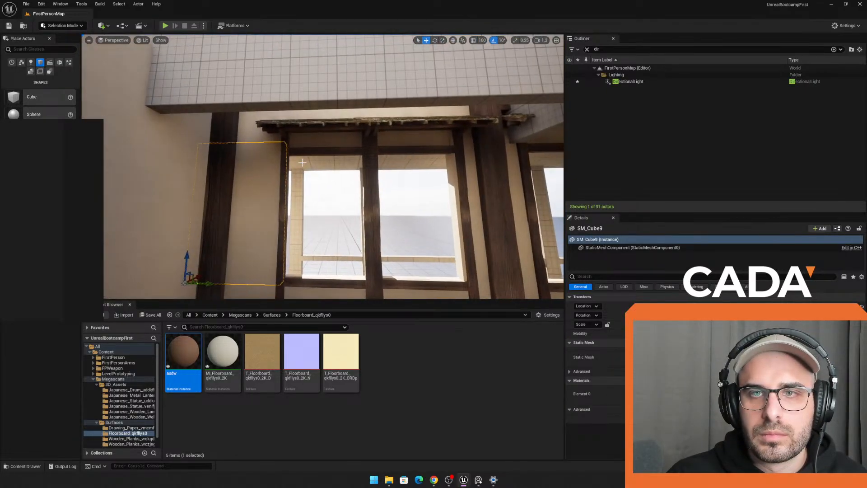
pyautogui.click(328, 182)
pyautogui.keyDown('alt'); pyautogui.moveTo(351, 219); pyautogui.dragTo(264, 215); pyautogui.keyUp('alt')
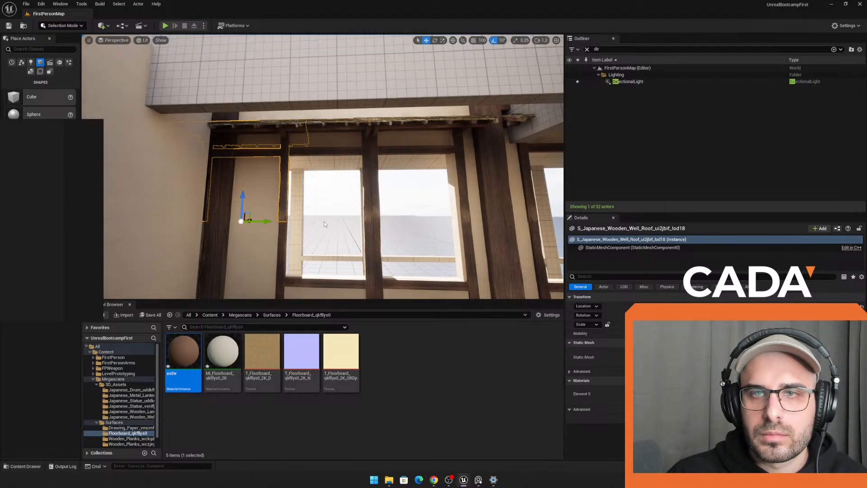
# Step: Look through the Floorboard, Wooden_Planks and Drawing_Paper surface folders for materials suited to the remaining interior surfaces
pyautogui.press('Escape')
pyautogui.press('s')
pyautogui.moveTo(323, 224); pyautogui.dragTo(406, 237, button='right')
pyautogui.press('w')
pyautogui.press('s')
pyautogui.click(272, 315)
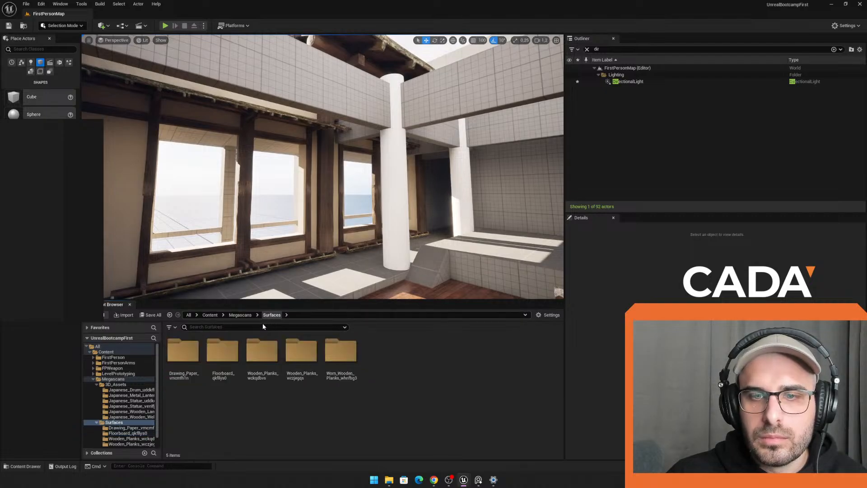
pyautogui.doubleClick(222, 351)
pyautogui.click(273, 316)
pyautogui.doubleClick(262, 353)
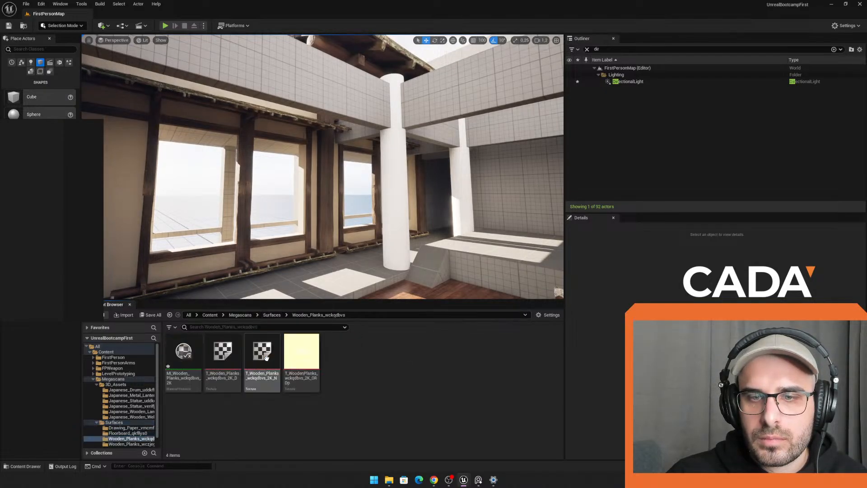
pyautogui.moveTo(275, 262); pyautogui.dragTo(270, 272, button='right')
pyautogui.press('w')
pyautogui.click(273, 316)
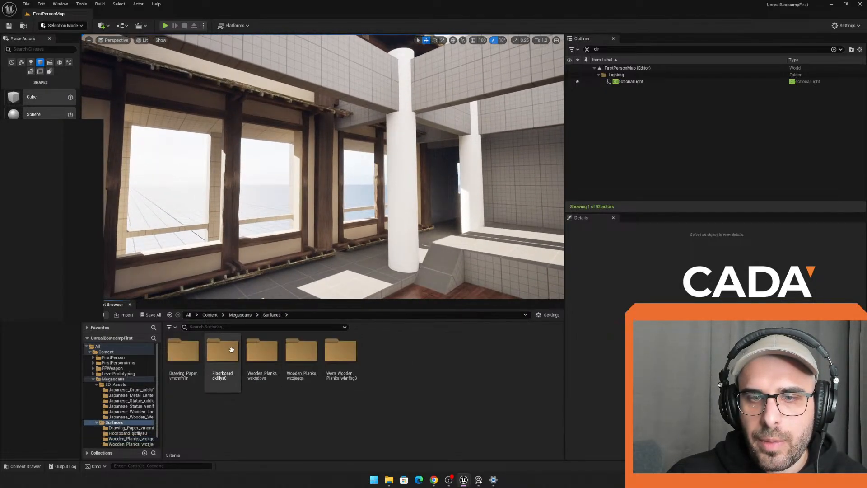
pyautogui.doubleClick(194, 349)
pyautogui.click(271, 316)
pyautogui.doubleClick(226, 347)
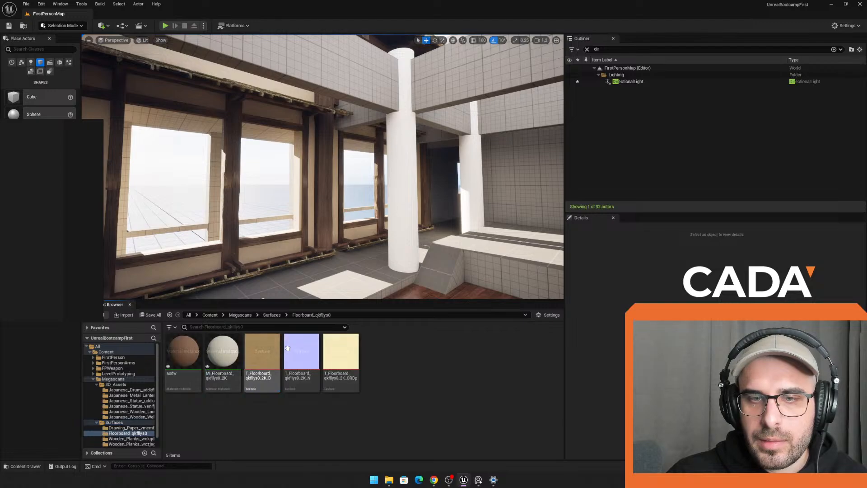
pyautogui.click(237, 365)
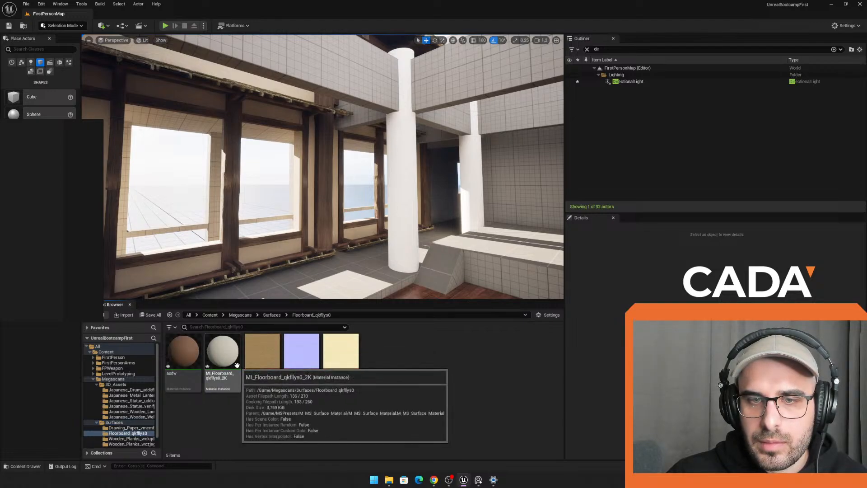
pyautogui.click(272, 315)
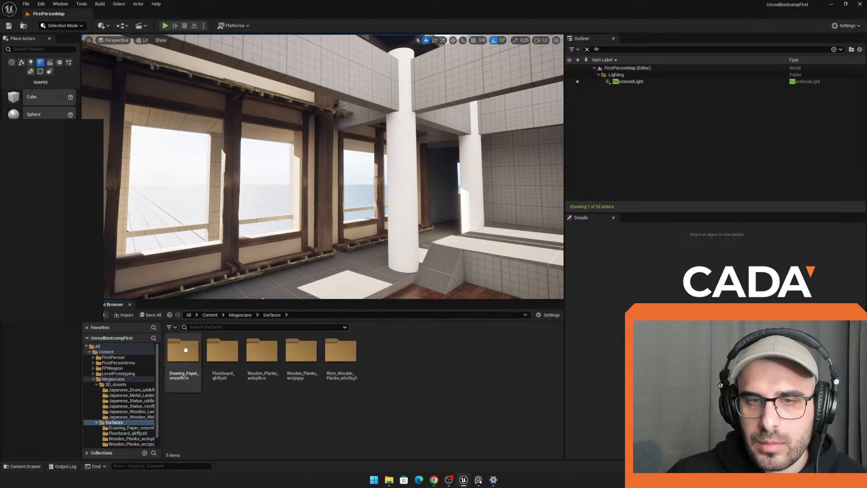
# Step: Apply the Drawing_Paper surface material to the wall section below the large windows
pyautogui.doubleClick(184, 352)
pyautogui.moveTo(183, 354); pyautogui.dragTo(203, 267)
pyautogui.moveTo(203, 267); pyautogui.dragTo(129, 277, button='right')
pyautogui.press('w')
# Step: Apply MI_Wooden_Planks_wczjegqs_2K to the white cylindrical column beside the windows and select that column
pyautogui.click(272, 315)
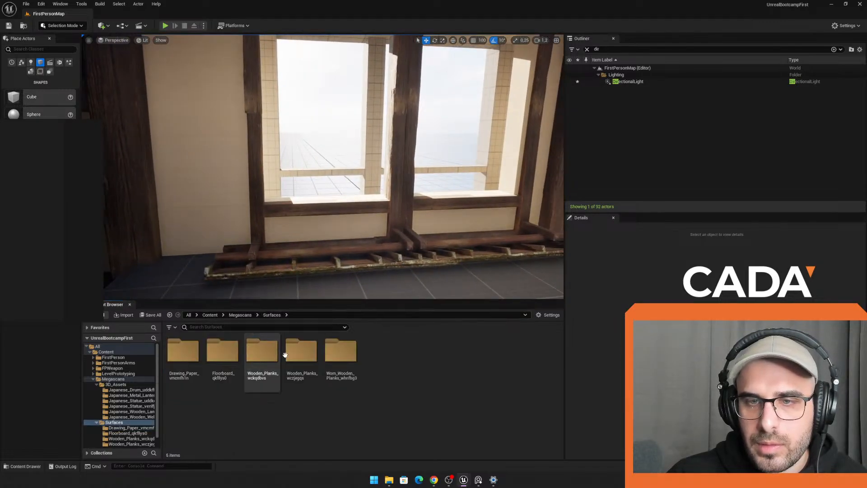
pyautogui.doubleClick(301, 352)
pyautogui.press('s')
pyautogui.moveTo(219, 289); pyautogui.dragTo(357, 271, button='right')
pyautogui.moveTo(184, 354); pyautogui.dragTo(252, 216)
pyautogui.press('w')
pyautogui.moveTo(252, 217); pyautogui.dragTo(221, 257, button='right')
pyautogui.click(234, 210)
pyautogui.press('s')
pyautogui.press('w')
pyautogui.moveTo(323, 276); pyautogui.dragTo(326, 271, button='right')
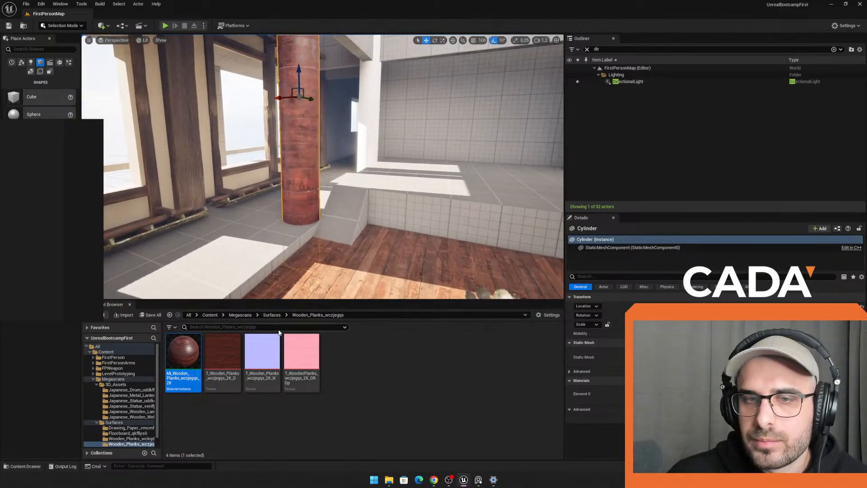
# Step: Enable Tiling/Offset in the MI_Wooden_Planks_wczjegqs_2K instance, try a much higher Tiling Y, and inspect the column
pyautogui.doubleClick(183, 352)
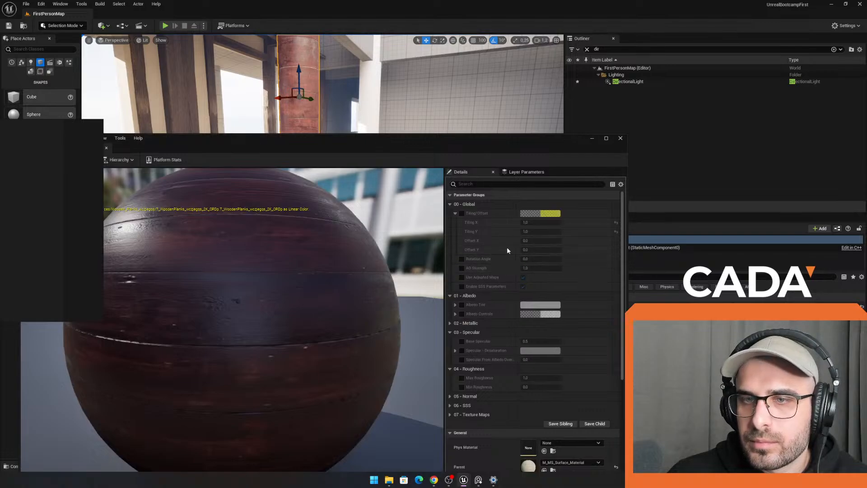
pyautogui.click(462, 212)
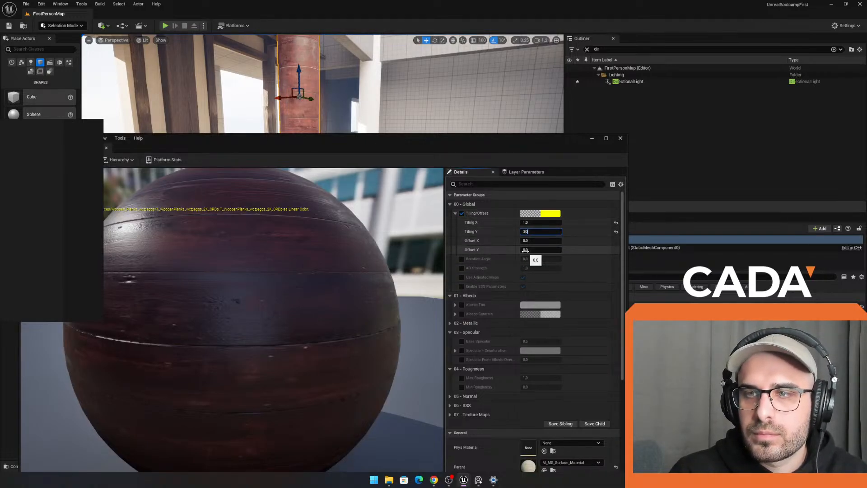
pyautogui.press('Return')
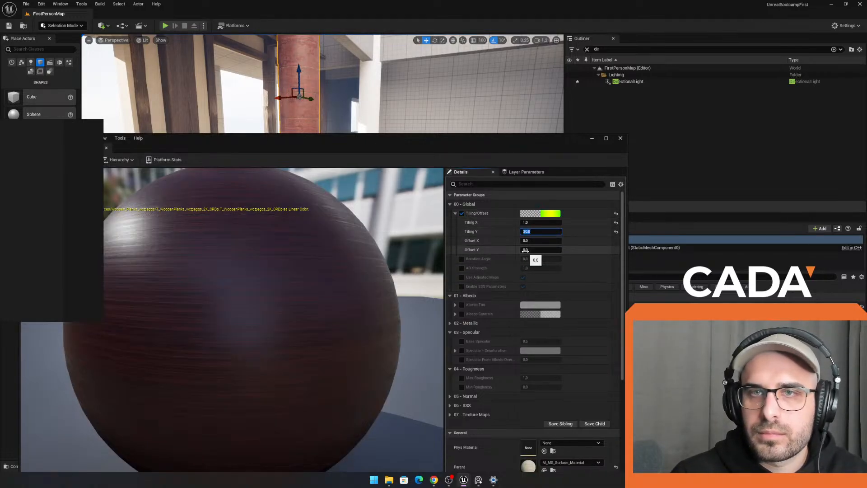
pyautogui.click(624, 140)
pyautogui.press('s')
pyautogui.moveTo(407, 176); pyautogui.dragTo(406, 168, button='right')
pyautogui.click(406, 169)
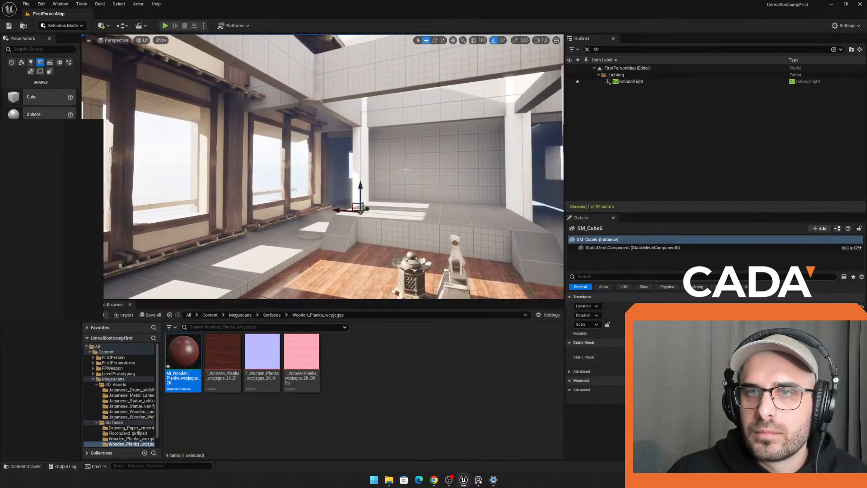
pyautogui.rightClick(455, 208)
pyautogui.doubleClick(315, 171)
# Step: Try a Tiling Y of 0.1 in the wood plank instance, and settle on 0.4 for the column
pyautogui.click(186, 360)
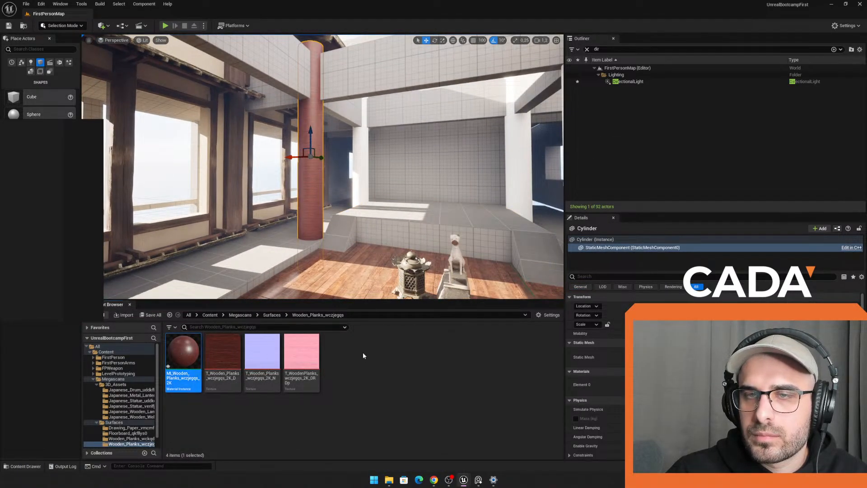
pyautogui.click(531, 232)
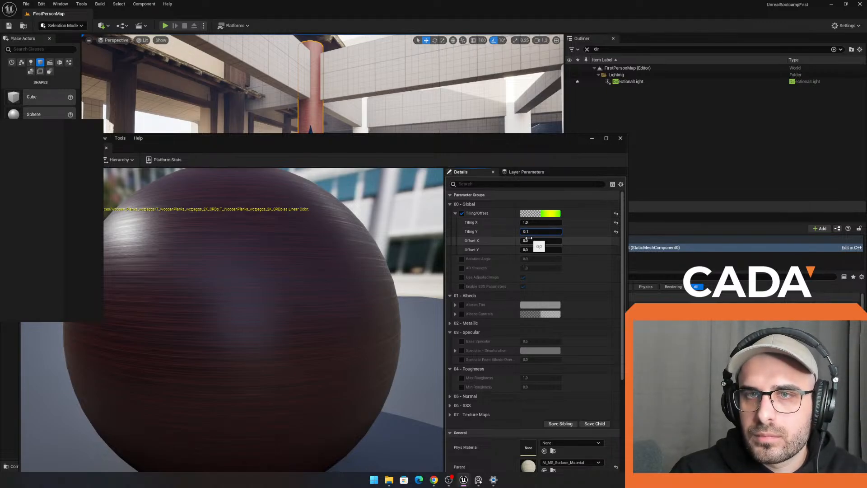
pyautogui.write('0.1')
pyautogui.press('Return')
pyautogui.moveTo(489, 151); pyautogui.dragTo(501, 201)
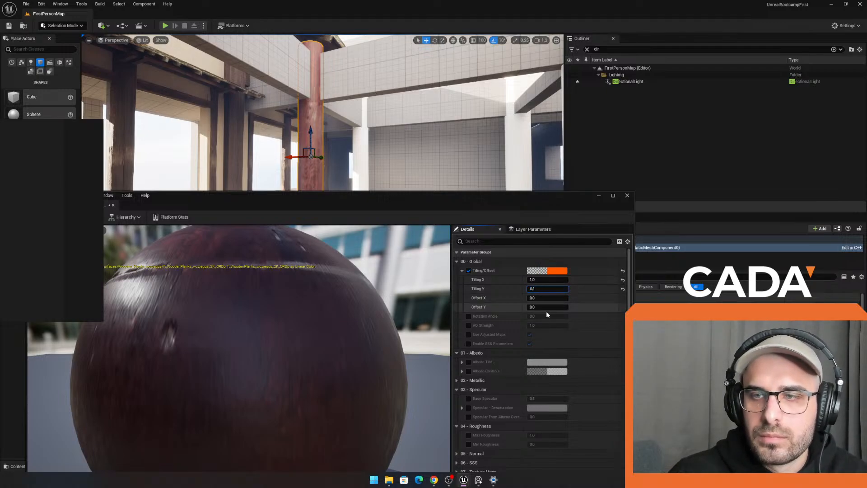
pyautogui.press('BackSpace')
pyautogui.write('4')
pyautogui.press('Return')
pyautogui.moveTo(487, 197); pyautogui.dragTo(507, 285)
pyautogui.press('Escape')
pyautogui.moveTo(343, 232)
pyautogui.mouseDown(button='right')
pyautogui.moveTo(361, 232)
pyautogui.moveTo(343, 233)
pyautogui.mouseUp(button='right')
pyautogui.moveTo(527, 305); pyautogui.dragTo(499, 161)
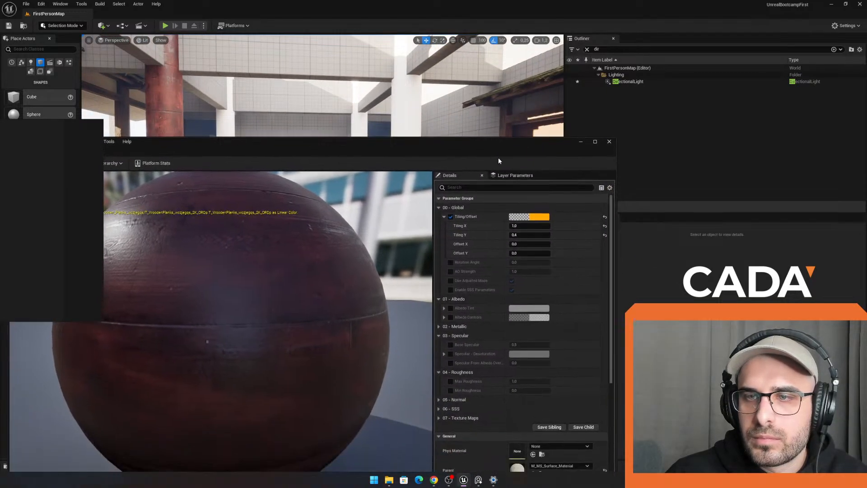
# Step: Enable Albedo Controls in the wood plank instance and lower Contrast to about 0.249
pyautogui.click(444, 317)
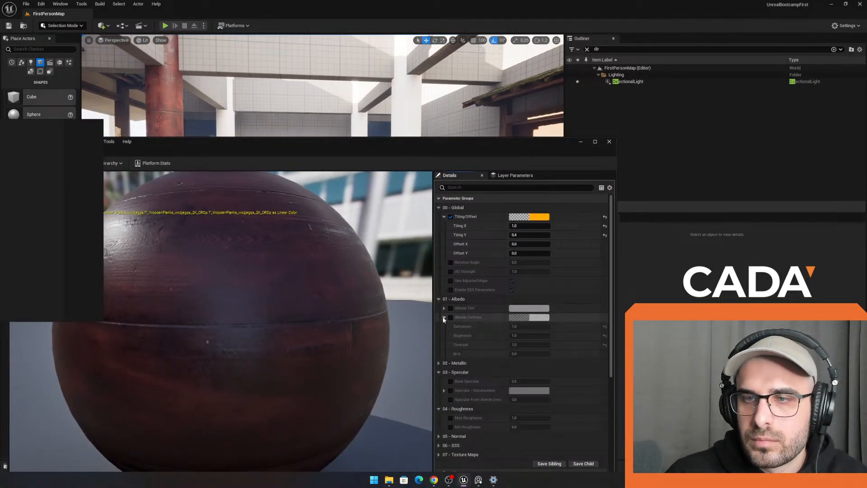
pyautogui.click(450, 317)
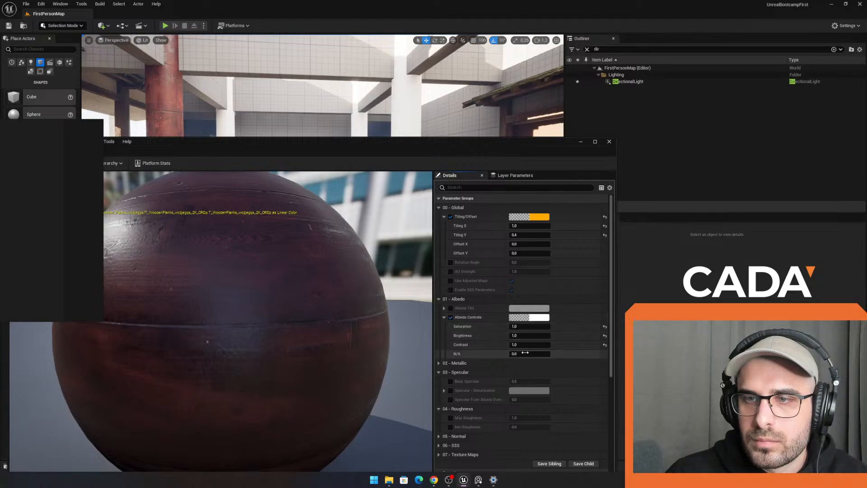
pyautogui.moveTo(452, 146); pyautogui.dragTo(422, 199)
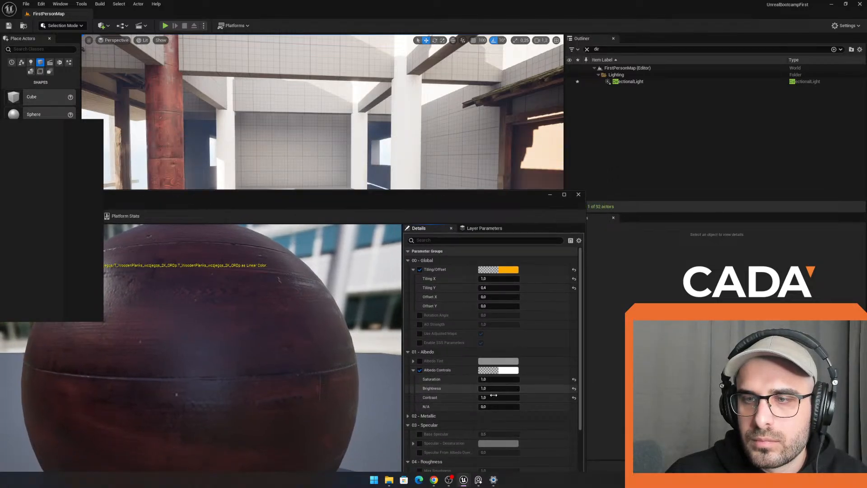
pyautogui.moveTo(499, 399); pyautogui.dragTo(463, 399)
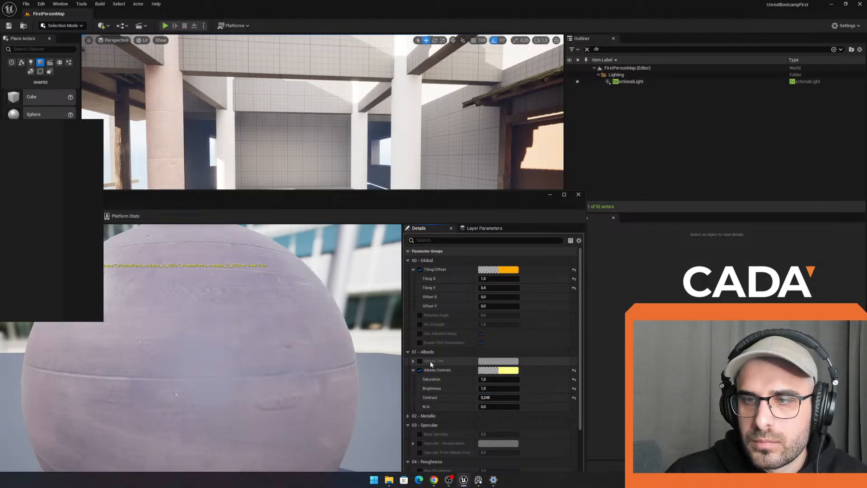
# Step: Enable Albedo Tint with a near-black red of about R 0.002, and set the Albedo Contrast to about 0.392
pyautogui.click(420, 361)
pyautogui.click(498, 361)
pyautogui.moveTo(571, 317); pyautogui.dragTo(580, 353)
pyautogui.moveTo(579, 381); pyautogui.dragTo(572, 357)
pyautogui.moveTo(571, 320); pyautogui.dragTo(572, 323)
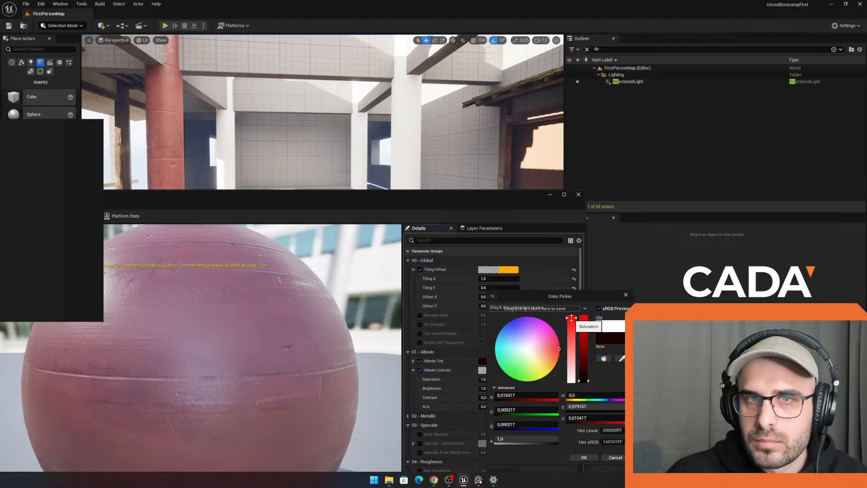
pyautogui.moveTo(571, 316); pyautogui.dragTo(571, 318)
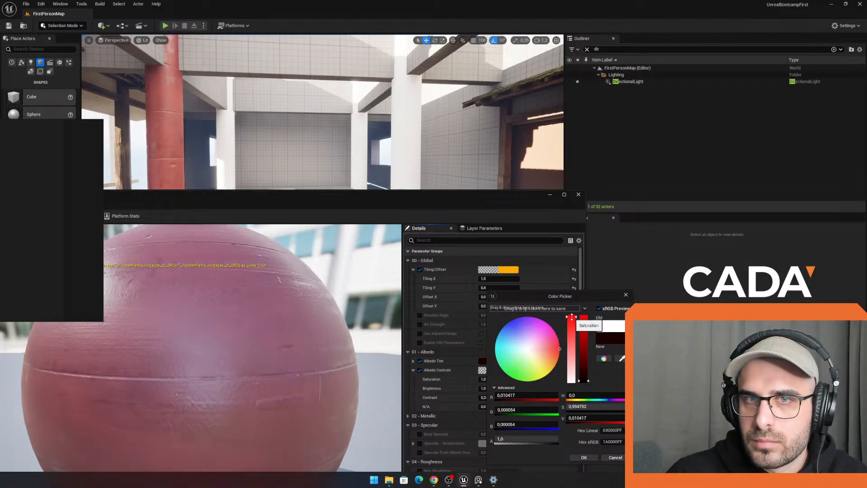
pyautogui.moveTo(549, 355)
pyautogui.mouseDown()
pyautogui.moveTo(563, 346)
pyautogui.moveTo(556, 349)
pyautogui.mouseUp()
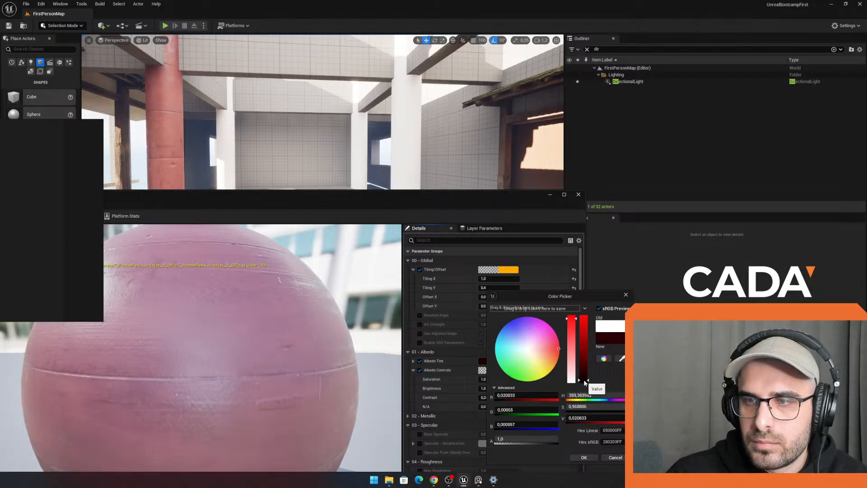
pyautogui.moveTo(585, 383); pyautogui.dragTo(584, 381)
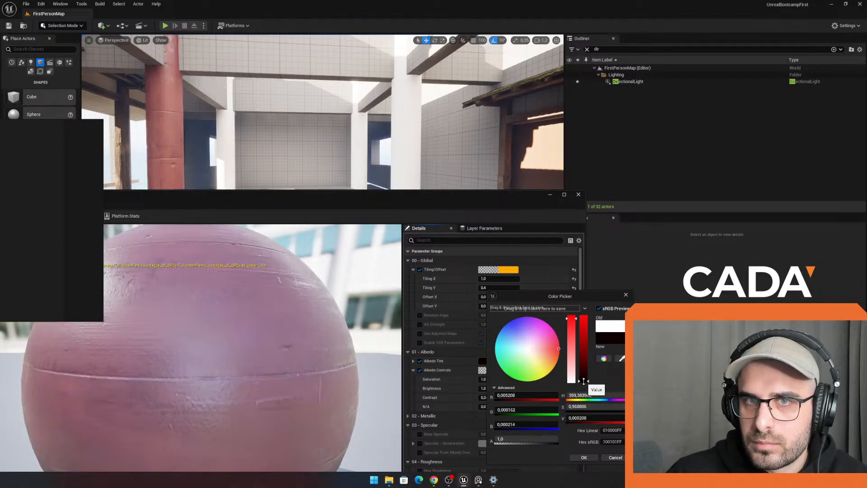
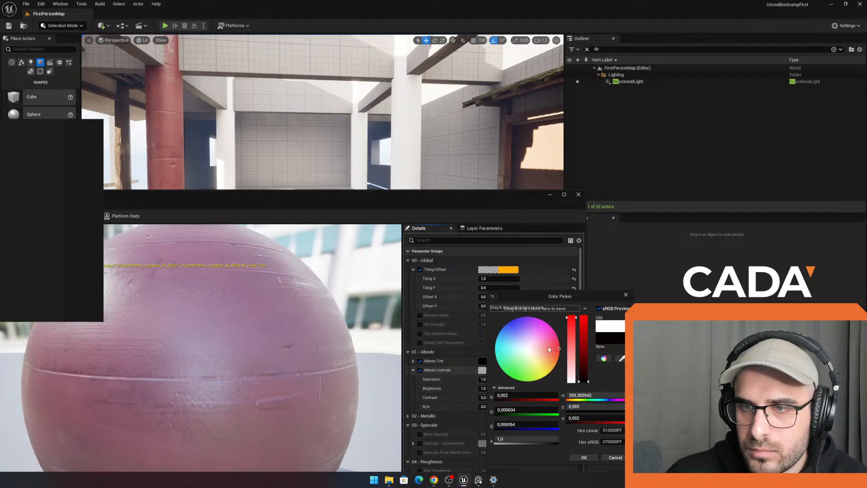
pyautogui.click(625, 295)
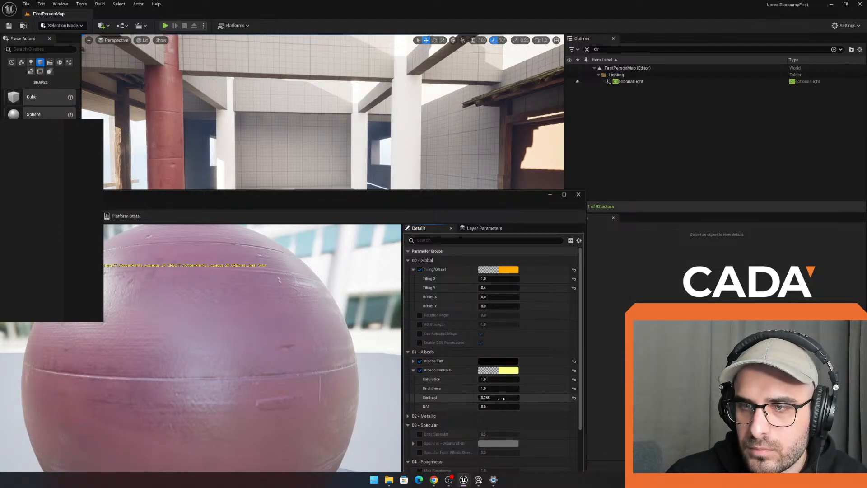
pyautogui.moveTo(500, 397)
pyautogui.mouseDown()
pyautogui.moveTo(487, 398)
pyautogui.moveTo(519, 398)
pyautogui.moveTo(499, 398)
pyautogui.mouseUp()
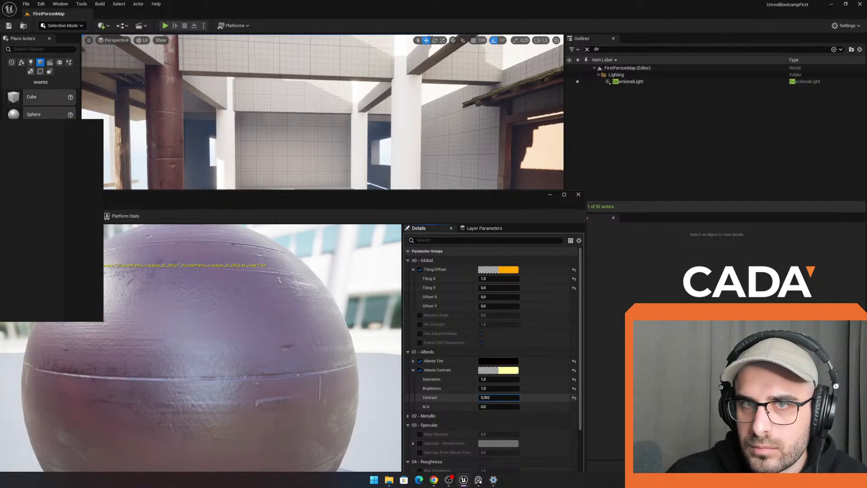
pyautogui.click(578, 195)
# Step: Apply MI_Wooden_Planks_wczjegqs_2K to the remaining white columns around the courtyard
pyautogui.press('s')
pyautogui.moveTo(506, 181)
pyautogui.mouseDown(button='right')
pyautogui.moveTo(526, 190)
pyautogui.moveTo(497, 180)
pyautogui.mouseUp(button='right')
pyautogui.moveTo(172, 356); pyautogui.dragTo(445, 158)
pyautogui.moveTo(405, 200)
pyautogui.mouseDown(button='right')
pyautogui.moveTo(429, 167)
pyautogui.moveTo(406, 200)
pyautogui.mouseUp(button='right')
pyautogui.moveTo(190, 349); pyautogui.dragTo(293, 168)
pyautogui.moveTo(296, 169); pyautogui.dragTo(324, 144, button='right')
pyautogui.moveTo(194, 344); pyautogui.dragTo(392, 174)
pyautogui.moveTo(392, 175); pyautogui.dragTo(301, 234, button='right')
# Step: Apply MI_Wooden_Planks_wczjegqs_2K to the horizontal beams spanning the courtyard columns, including the long beam on the doorway side
pyautogui.moveTo(180, 356); pyautogui.dragTo(341, 70)
pyautogui.moveTo(341, 70); pyautogui.dragTo(311, 44, button='right')
pyautogui.moveTo(184, 350); pyautogui.dragTo(194, 77)
pyautogui.moveTo(194, 76); pyautogui.dragTo(198, 133, button='right')
pyautogui.moveTo(184, 358); pyautogui.dragTo(361, 116)
pyautogui.moveTo(362, 116); pyautogui.dragTo(416, 86, button='right')
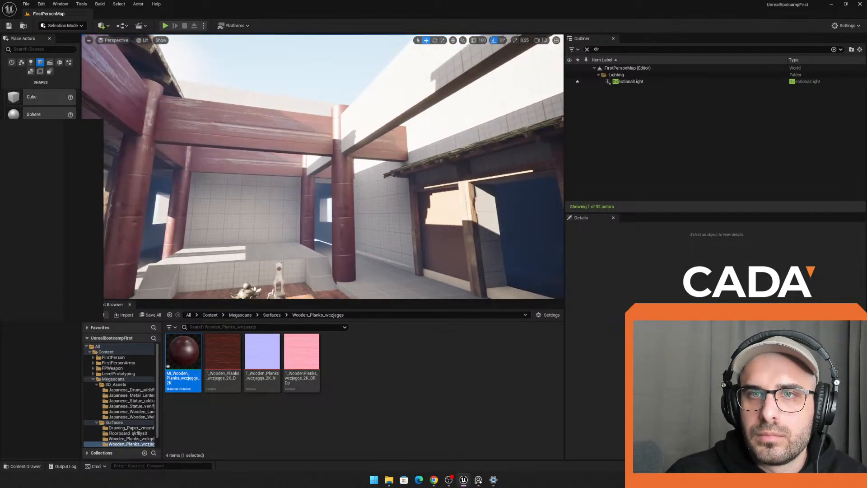
pyautogui.moveTo(181, 356); pyautogui.dragTo(380, 105)
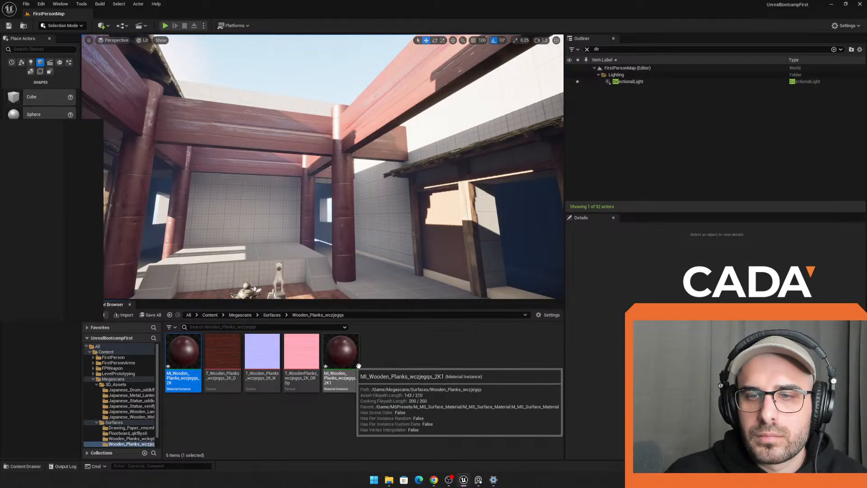
# Step: Duplicate the wood plank instance as MI_Wooden_Planks_wczjegqs_2K1 and apply the copy to the long beam on the doorway side
pyautogui.click(342, 356)
pyautogui.moveTo(341, 357); pyautogui.dragTo(382, 88)
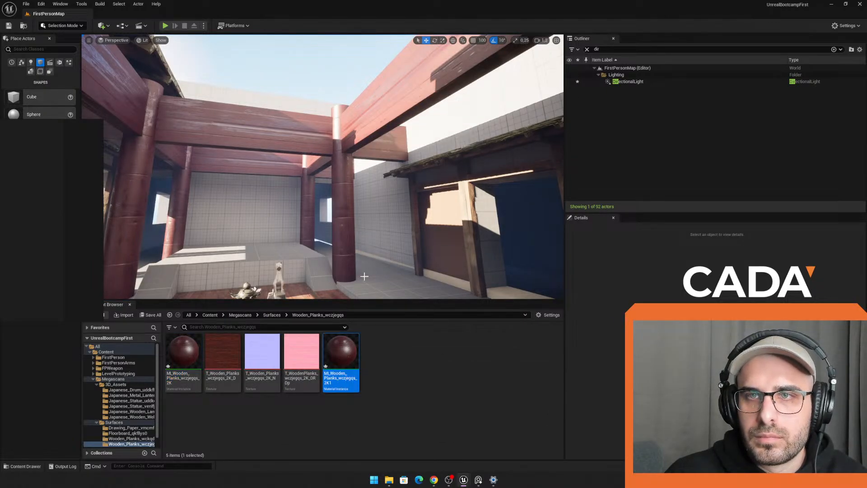
# Step: Set Tiling X and Tiling Y to 20 in the MI_Wooden_Planks_wczjegqs_2K1 instance
pyautogui.doubleClick(341, 358)
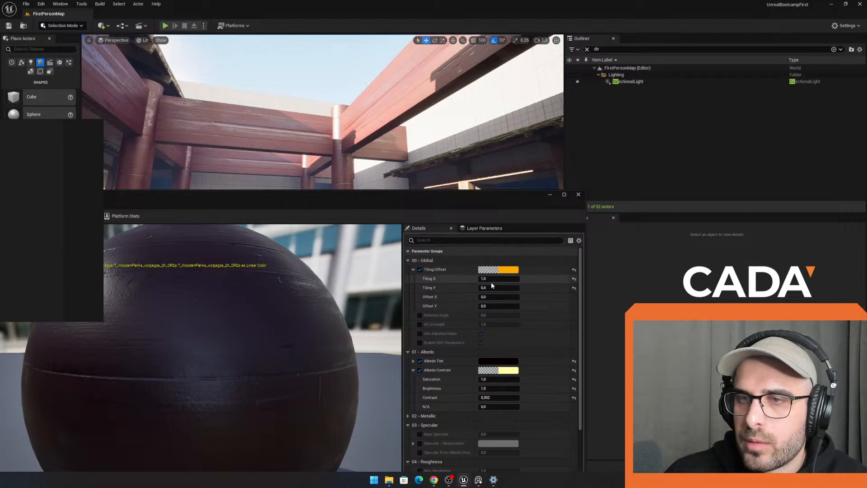
pyautogui.moveTo(492, 287); pyautogui.dragTo(510, 279)
pyautogui.hotkey('ctrl', 'z')
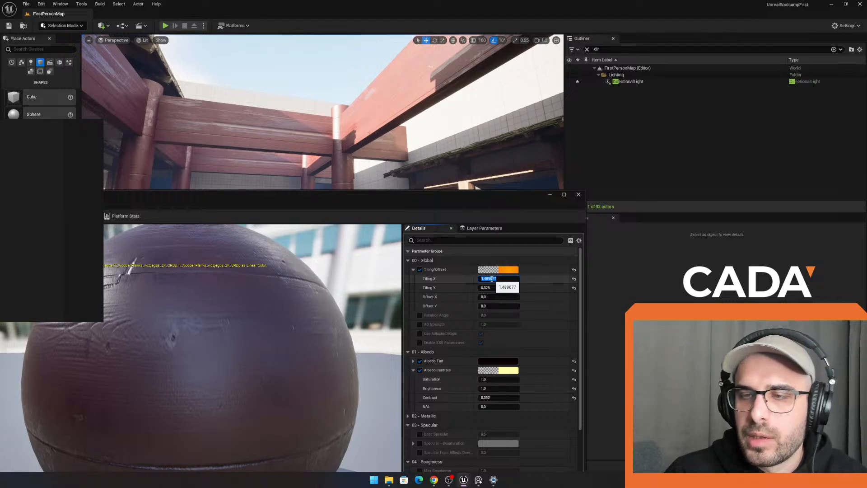
pyautogui.write('20')
pyautogui.press('Tab')
pyautogui.write('20')
pyautogui.press('Return')
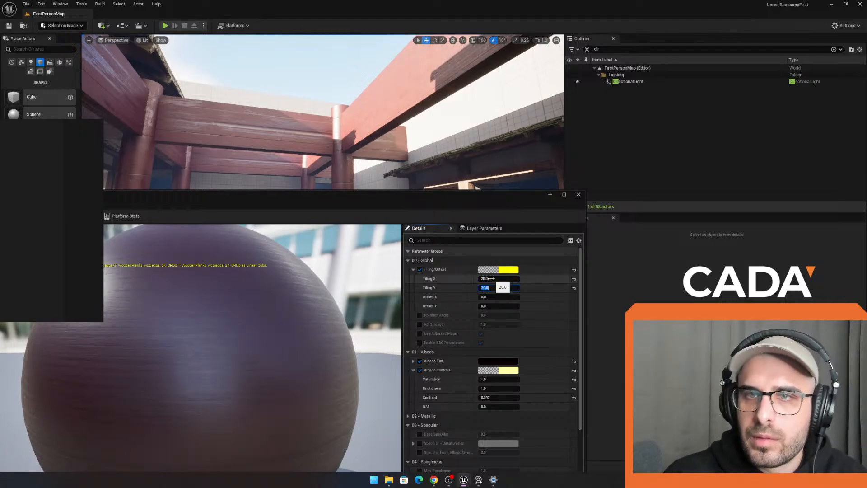
# Step: Apply MI_Wooden_Planks_wczjegqs_2K1 to the crossbeam between the two front columns
pyautogui.press('w')
pyautogui.moveTo(433, 122); pyautogui.dragTo(458, 174, button='right')
pyautogui.press('s')
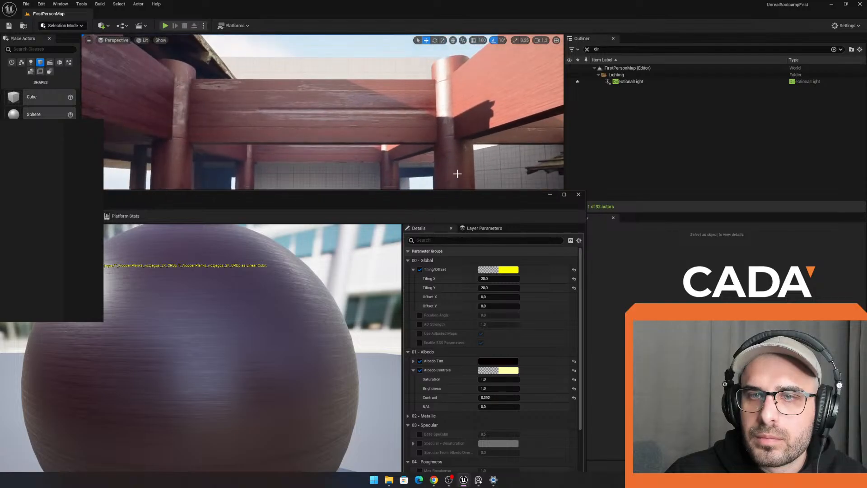
pyautogui.moveTo(445, 196); pyautogui.dragTo(243, 392)
pyautogui.moveTo(223, 355); pyautogui.dragTo(324, 127)
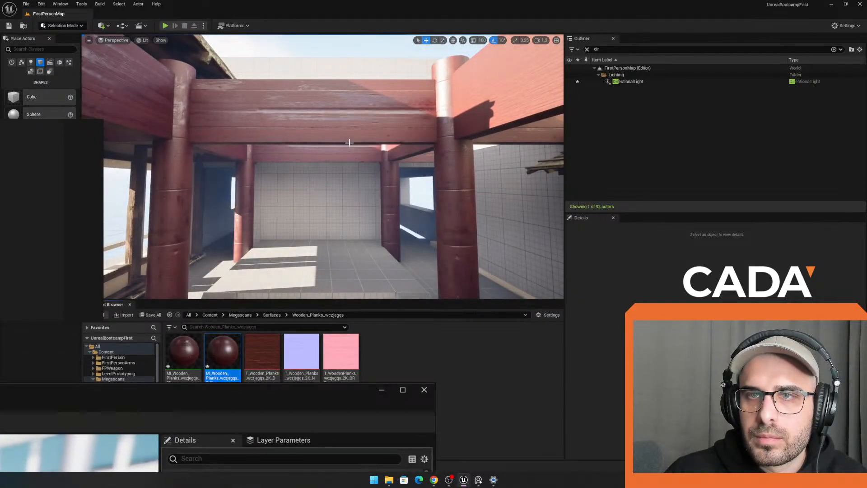
# Step: Try Tiling X at 5 and Tiling Y at 1 in the MI_Wooden_Planks_wczjegqs_2K1 instance
pyautogui.moveTo(348, 142); pyautogui.dragTo(348, 130, button='right')
pyautogui.moveTo(367, 396); pyautogui.dragTo(515, 168)
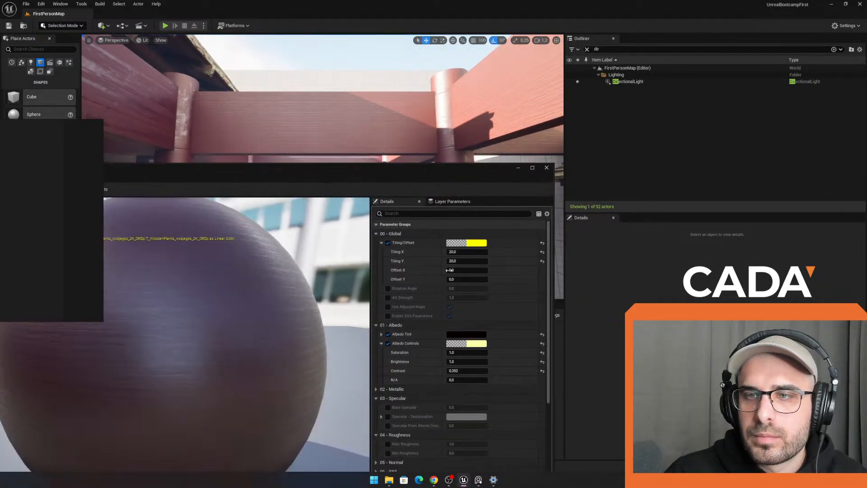
pyautogui.click(468, 252)
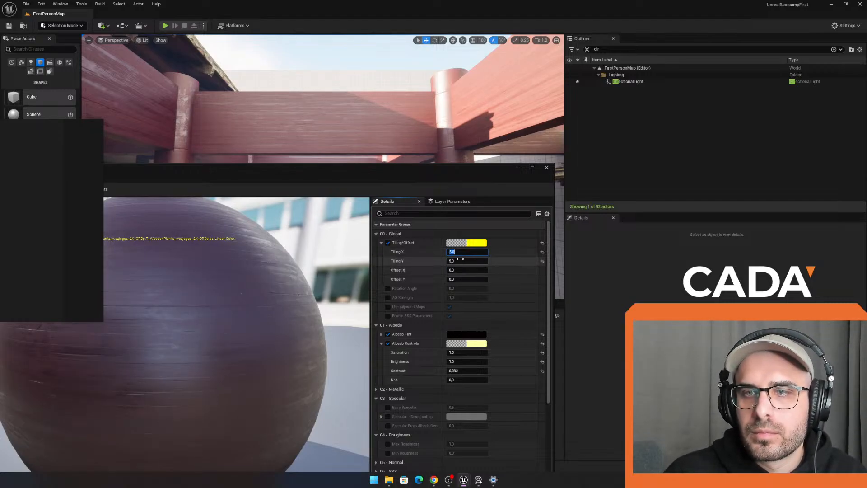
pyautogui.click(456, 253)
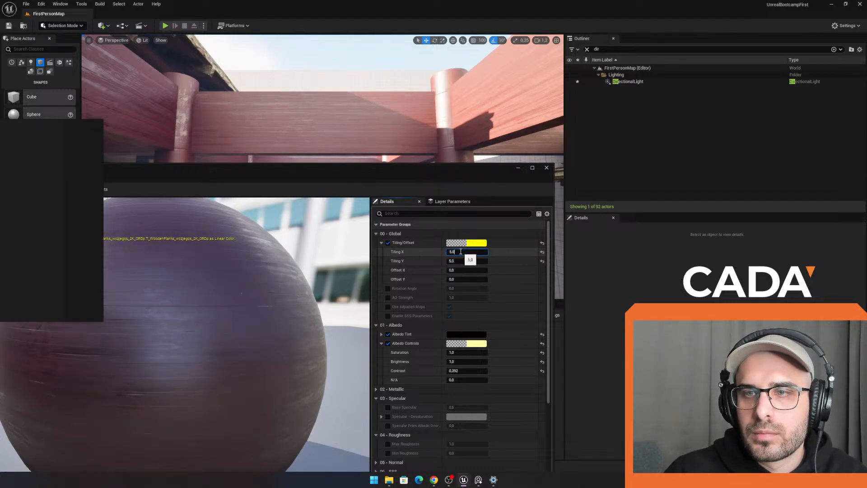
pyautogui.moveTo(462, 261); pyautogui.dragTo(448, 260)
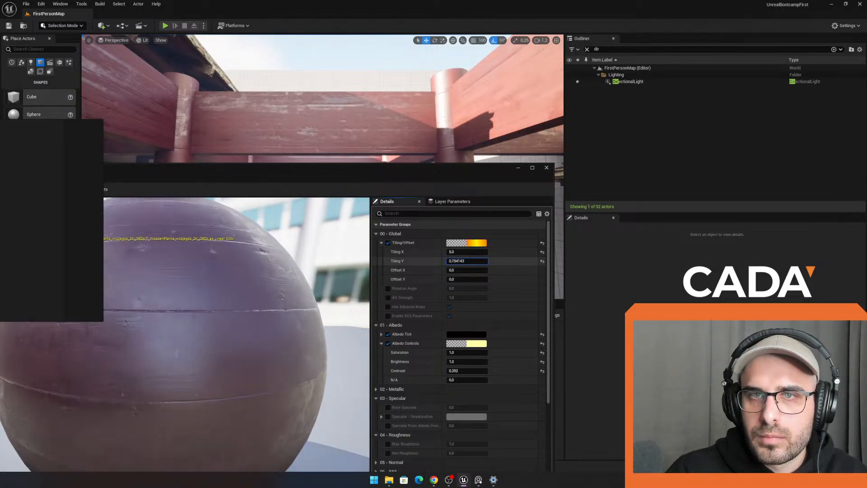
pyautogui.press('Return')
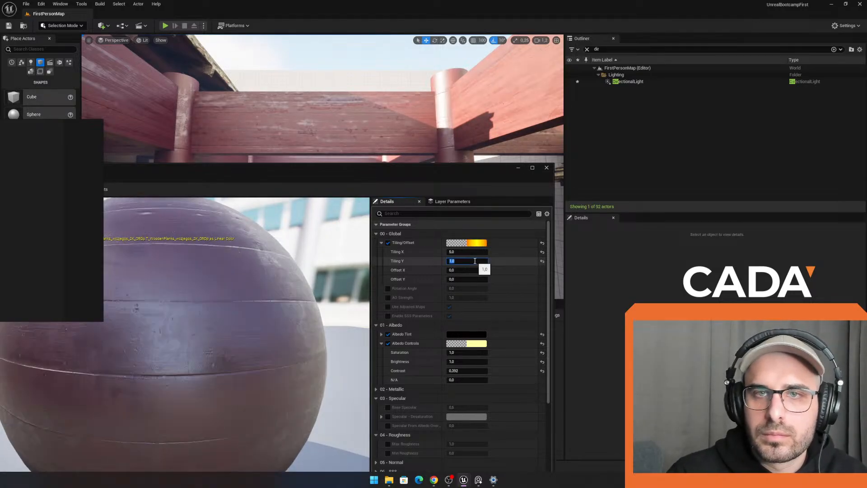
# Step: Set Tiling X to 20 and raise Tiling Y slightly above 1 in the MI_Wooden_Planks_wczjegqs_2K1 instance, and close its editor
pyautogui.click(468, 250)
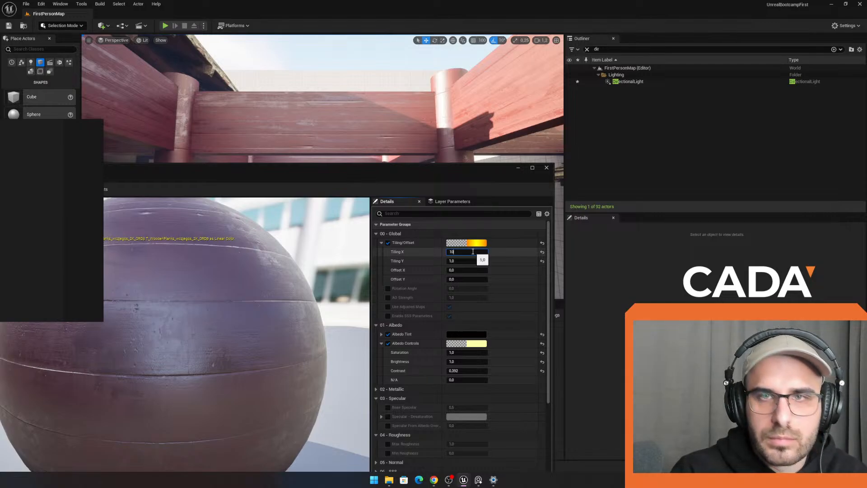
pyautogui.press('Return')
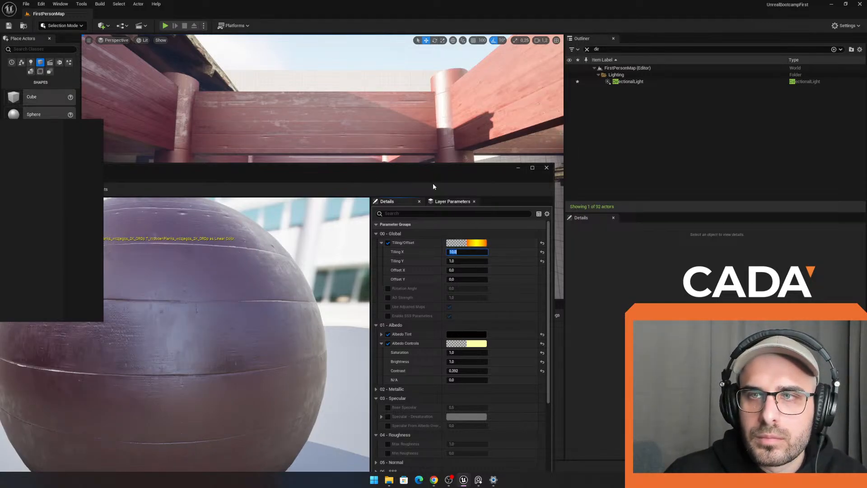
pyautogui.moveTo(411, 135); pyautogui.dragTo(361, 159, button='right')
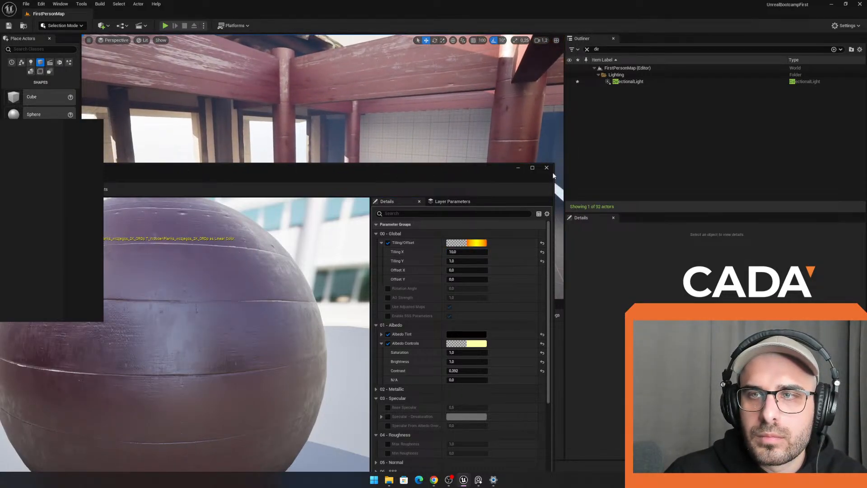
pyautogui.click(473, 251)
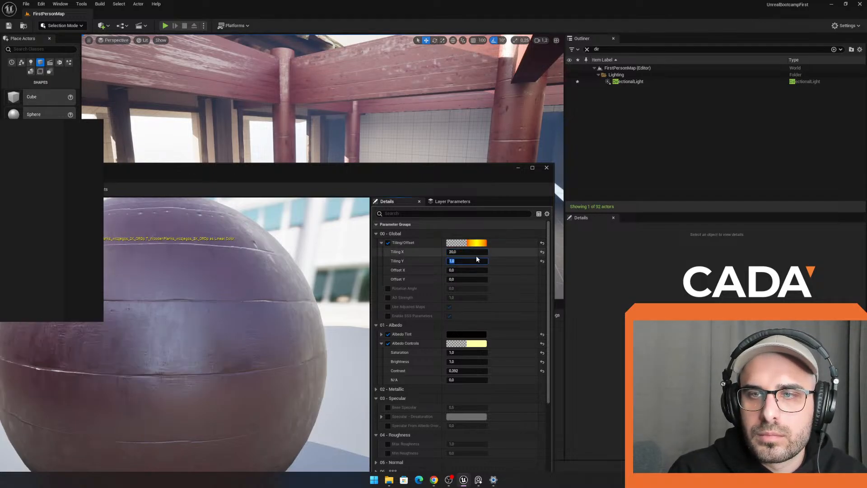
pyautogui.press('Tab')
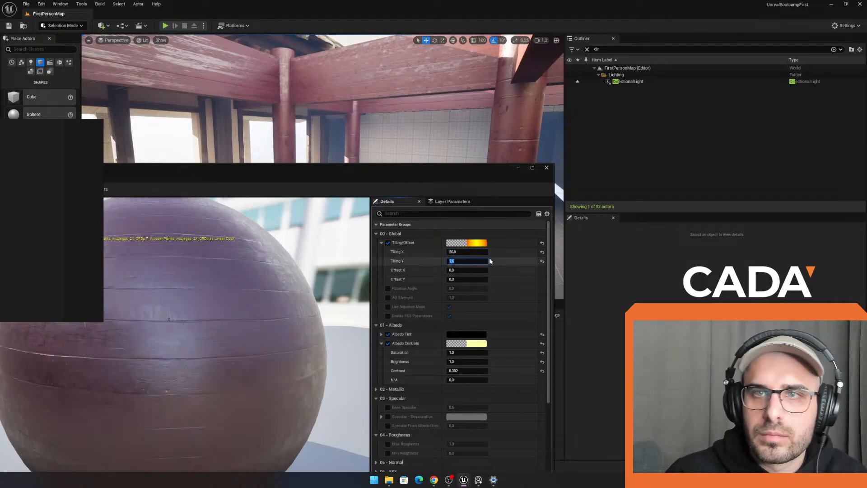
pyautogui.click(547, 168)
# Step: Apply MI_Wooden_Planks_wczjegqs_2K1 to the beam above the window side of the hall
pyautogui.moveTo(497, 157); pyautogui.dragTo(492, 129, button='right')
pyautogui.moveTo(226, 352); pyautogui.dragTo(283, 124)
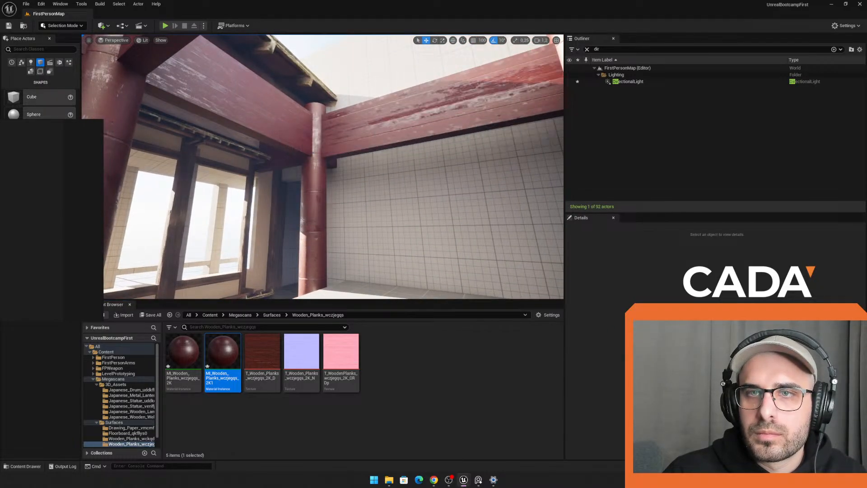
pyautogui.moveTo(283, 124); pyautogui.dragTo(240, 61, button='right')
# Step: Play the level and walk through the hall to examine the retextured columns and beams, and end the play session
pyautogui.click(166, 26)
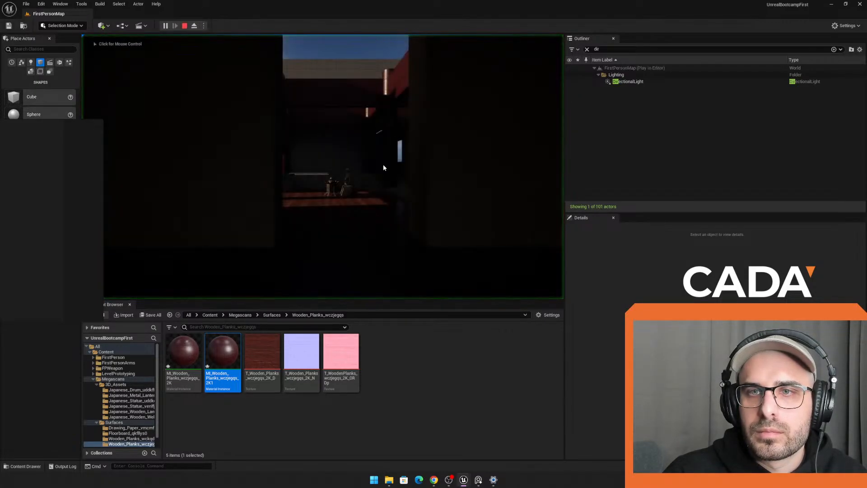
pyautogui.press('w')
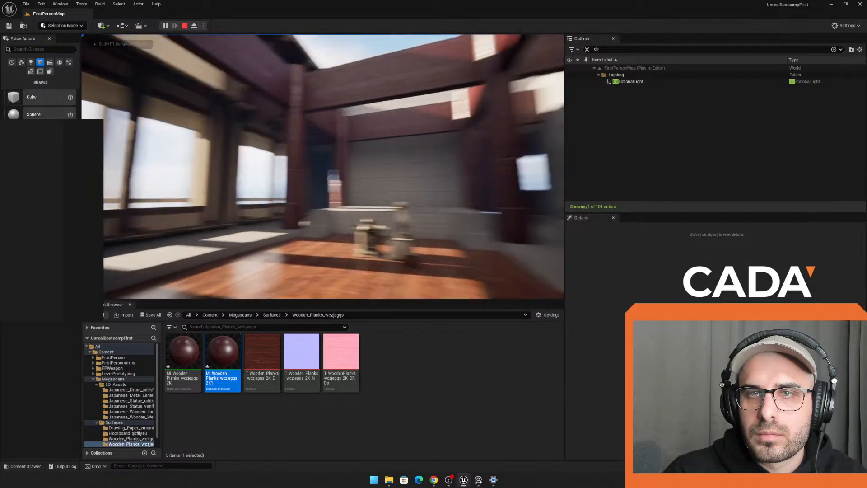
pyautogui.press('s')
pyautogui.press('w')
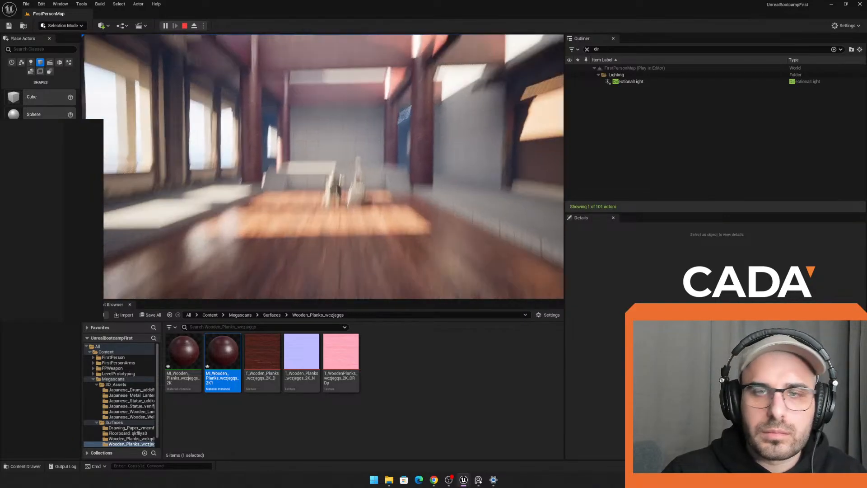
pyautogui.press('Escape')
# Step: Try MI_Wooden_Planks_wczjegqs_2K1 on the raised platform area beside the windows
pyautogui.press('w')
pyautogui.moveTo(322, 166); pyautogui.dragTo(327, 187, button='right')
pyautogui.moveTo(223, 353); pyautogui.dragTo(307, 206)
pyautogui.press('s')
pyautogui.moveTo(307, 206)
pyautogui.mouseDown(button='right')
pyautogui.moveTo(289, 221)
pyautogui.moveTo(302, 222)
pyautogui.mouseUp(button='right')
pyautogui.hotkey('ctrl', 'z')
pyautogui.press('w')
pyautogui.moveTo(223, 352); pyautogui.dragTo(192, 234)
pyautogui.moveTo(321, 189); pyautogui.dragTo(298, 189, button='right')
pyautogui.press('w')
pyautogui.hotkey('ctrl', 'z')
# Step: Delete the extra cube SM_Cube22 lying along the edge of the window-side platform
pyautogui.click(324, 190)
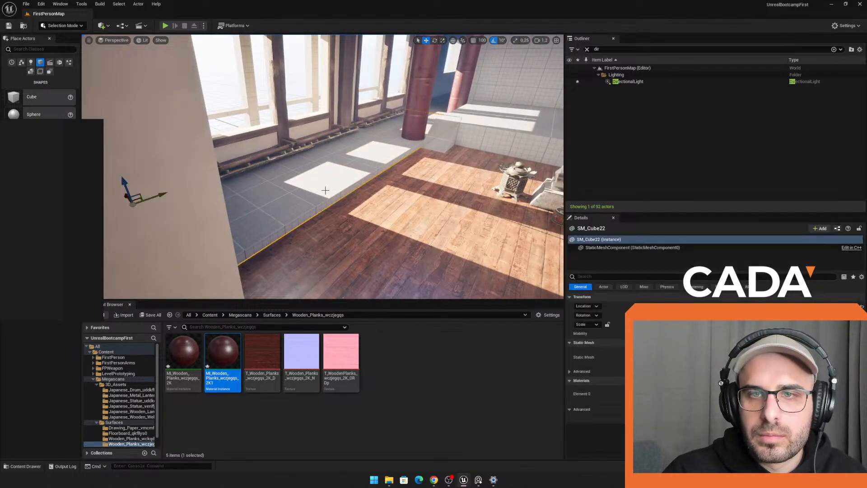
pyautogui.press('Delete')
pyautogui.click(381, 228)
pyautogui.moveTo(380, 228); pyautogui.dragTo(390, 235, button='right')
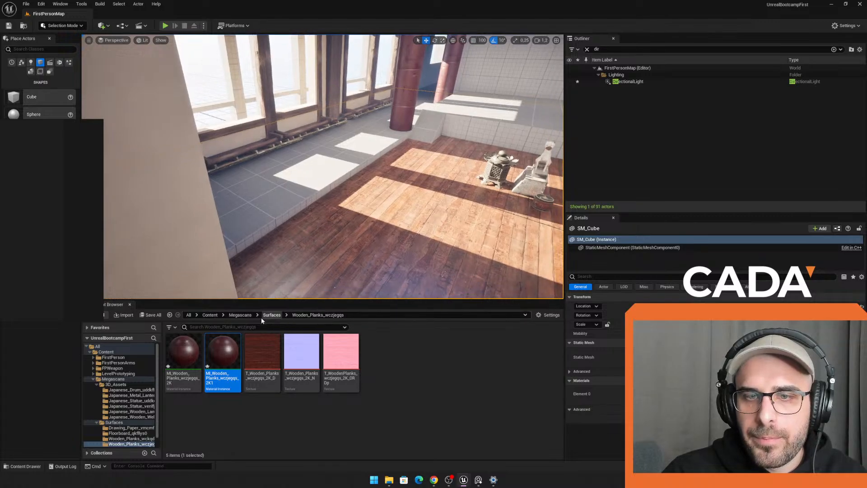
# Step: Apply MI_Worn_Wooden_Planks_whnfbg3_2K from the Megascans surfaces to the raised platform beside the windows
pyautogui.click(241, 315)
pyautogui.click(210, 315)
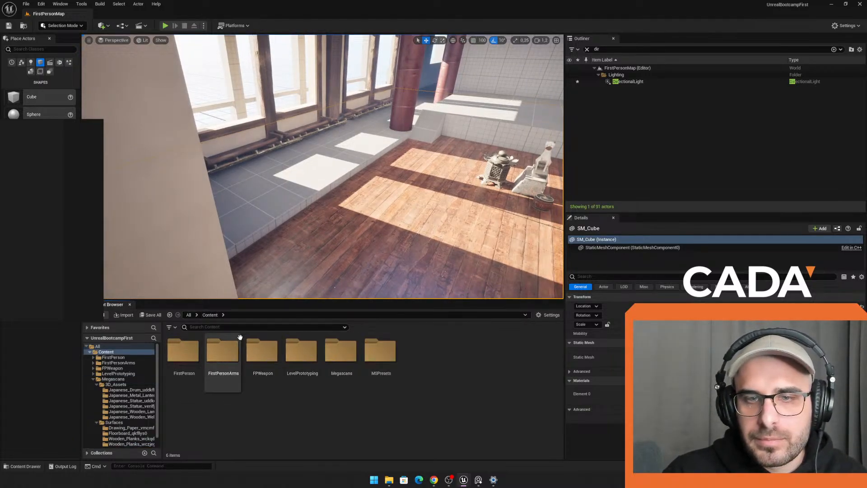
pyautogui.doubleClick(346, 371)
pyautogui.doubleClick(223, 355)
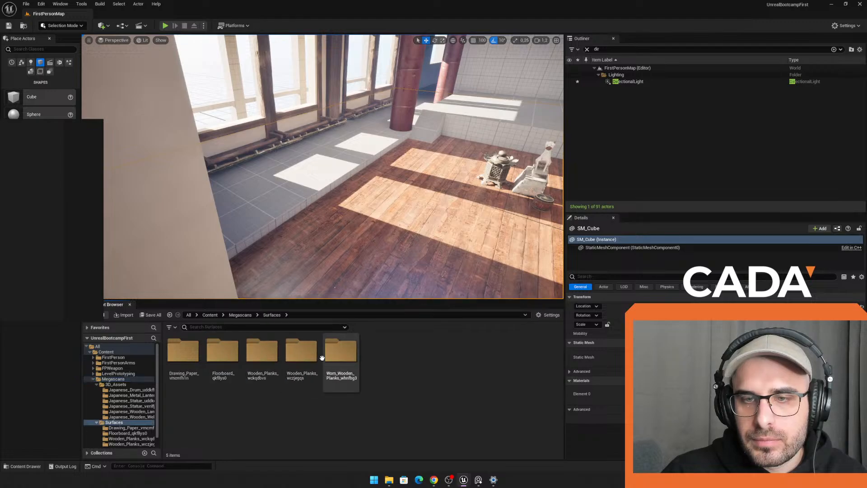
pyautogui.doubleClick(329, 354)
pyautogui.moveTo(184, 357); pyautogui.dragTo(285, 198)
pyautogui.moveTo(285, 198); pyautogui.dragTo(199, 207, button='right')
pyautogui.press('w')
pyautogui.press('s')
pyautogui.hotkey('ctrl', 'z')
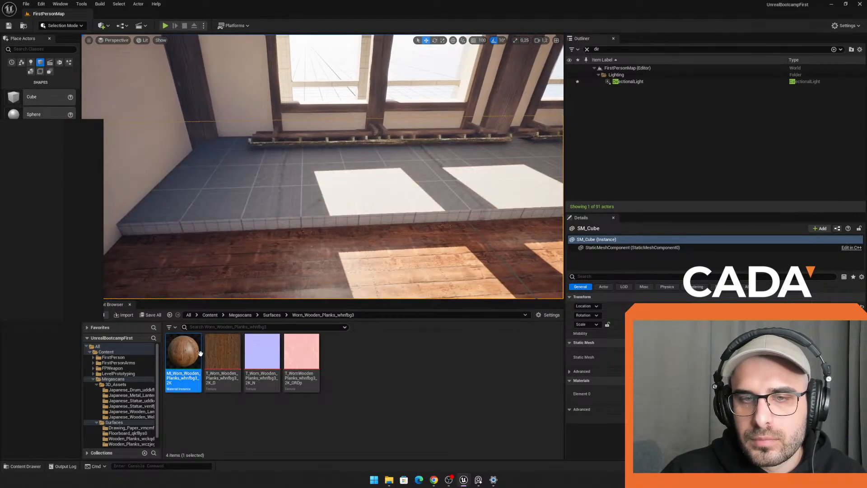
pyautogui.moveTo(195, 355); pyautogui.dragTo(326, 204)
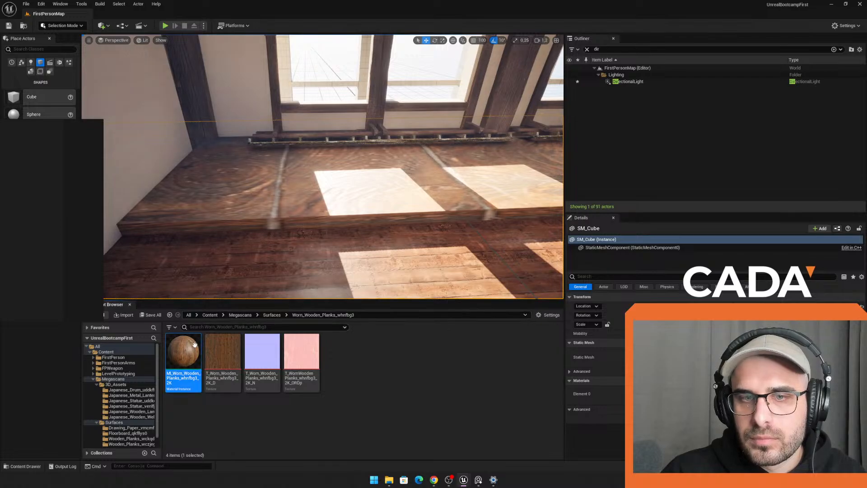
# Step: Set Tiling X and Tiling Y to 20 in MI_Worn_Wooden_Planks_whnfbg3_2K and check the planks on the window-side platform
pyautogui.click(387, 243)
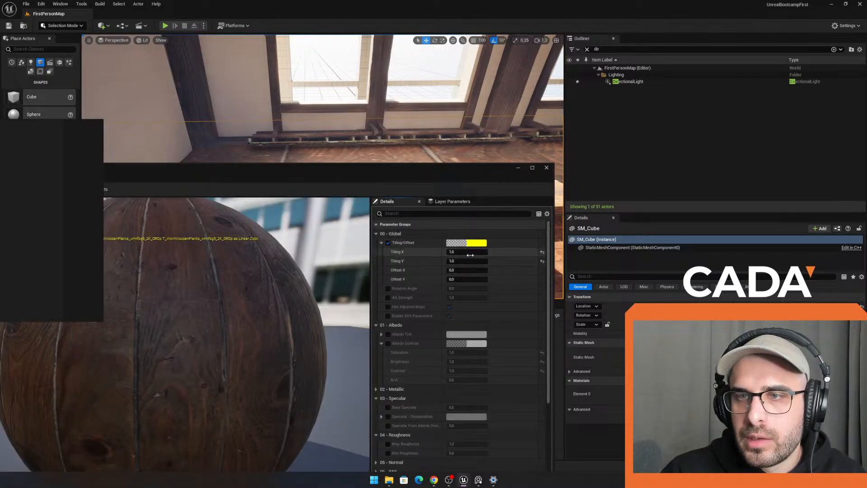
pyautogui.click(468, 251)
pyautogui.write('20')
pyautogui.click(474, 262)
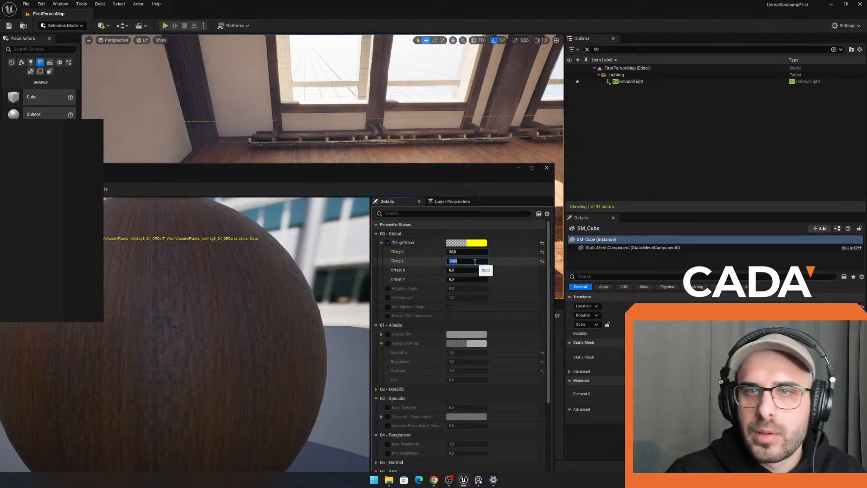
pyautogui.click(548, 169)
pyautogui.moveTo(452, 181); pyautogui.dragTo(452, 275, button='right')
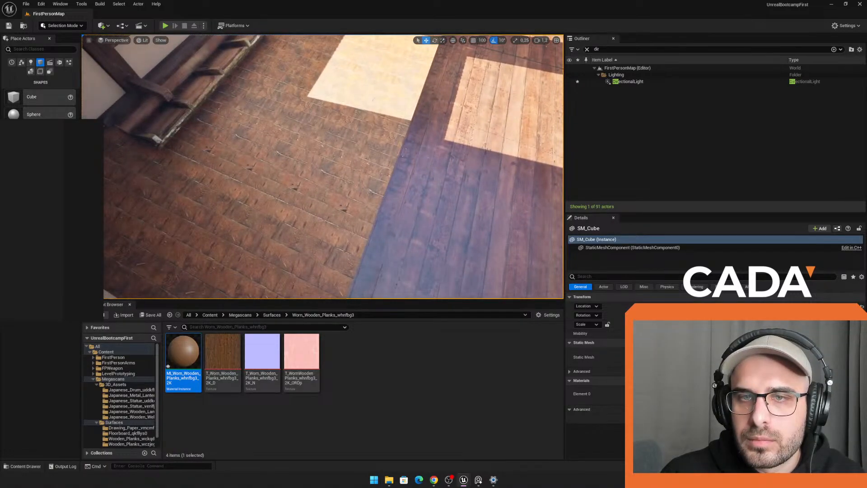
pyautogui.click(374, 99)
pyautogui.moveTo(341, 240); pyautogui.dragTo(429, 172, button='right')
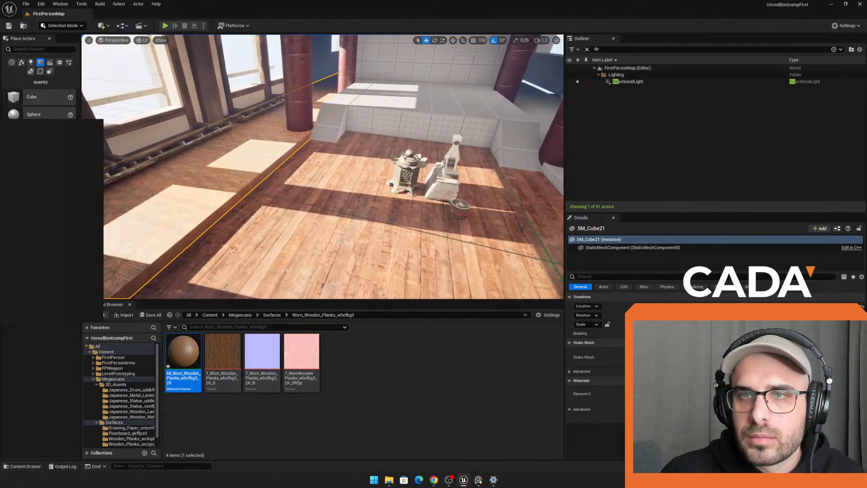
pyautogui.moveTo(288, 258); pyautogui.dragTo(242, 249, button='right')
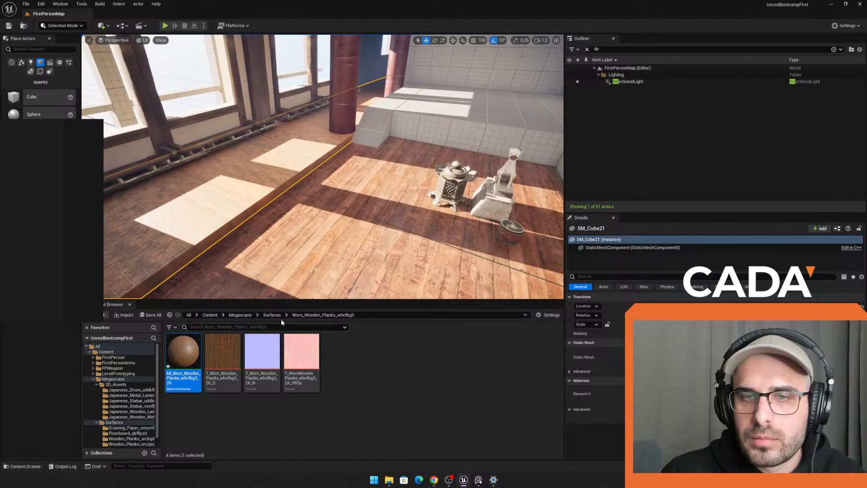
# Step: Find MI_Wooden_Planks_wckqdbvs_2K among the Megascans surfaces and apply it to the raised platform beside the windows
pyautogui.click(272, 315)
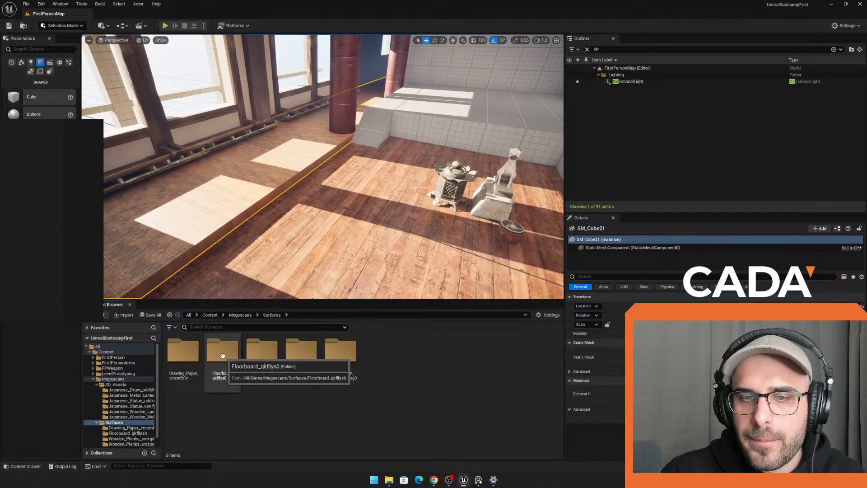
pyautogui.doubleClick(223, 357)
pyautogui.click(272, 315)
pyautogui.click(240, 315)
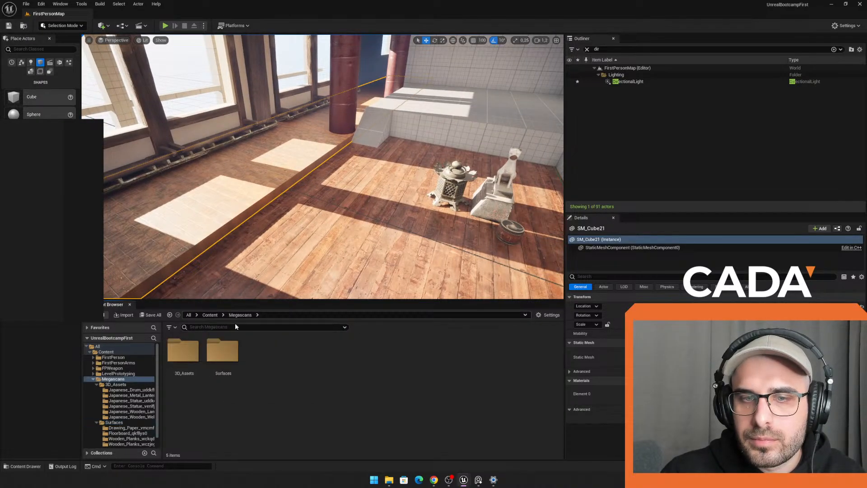
pyautogui.doubleClick(191, 351)
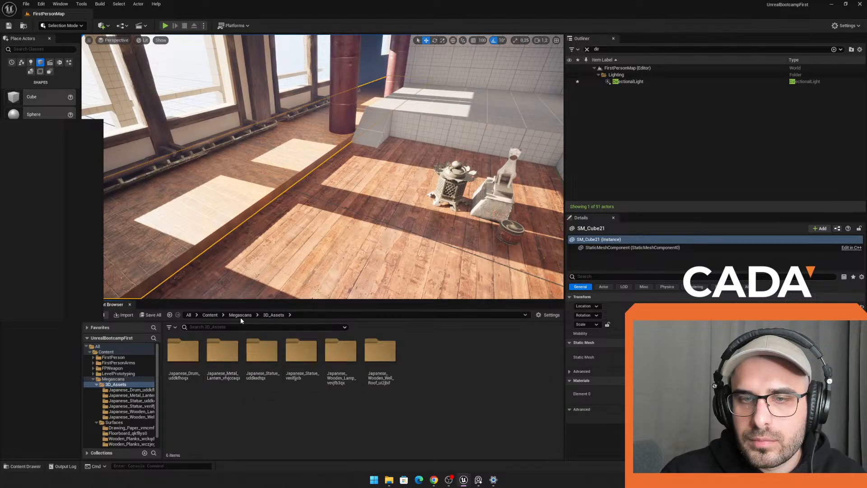
pyautogui.click(240, 314)
pyautogui.doubleClick(240, 357)
pyautogui.doubleClick(224, 355)
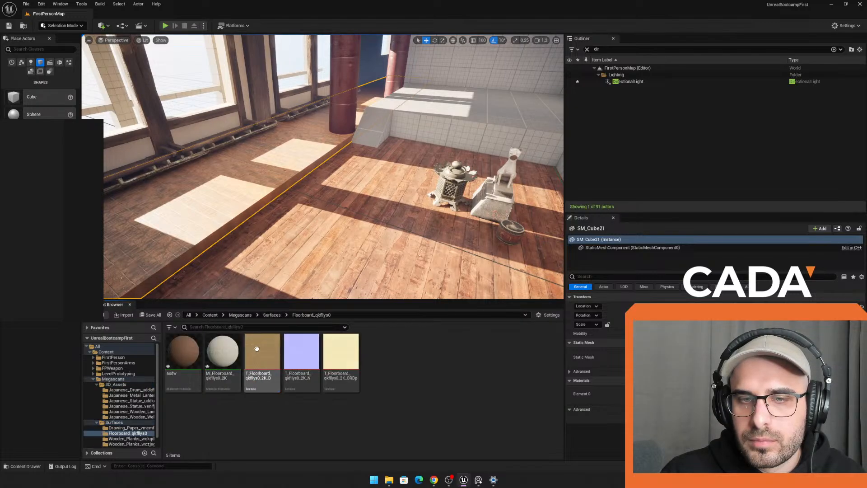
pyautogui.click(271, 315)
pyautogui.doubleClick(262, 355)
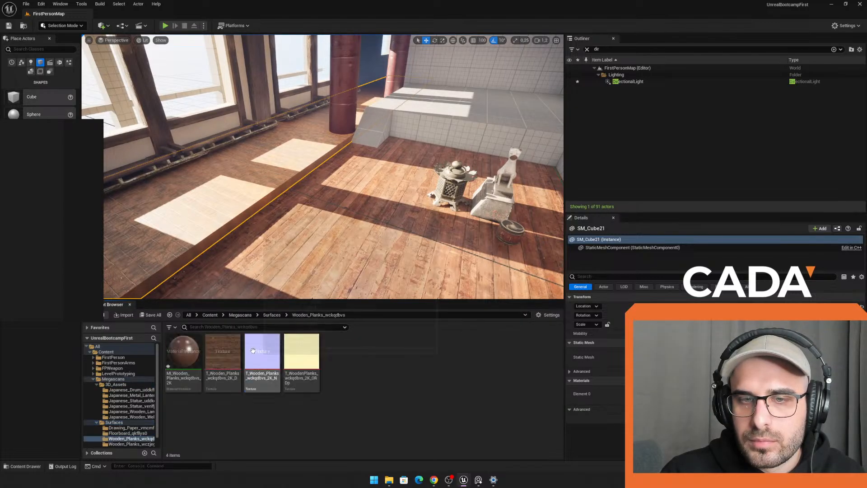
pyautogui.moveTo(191, 353); pyautogui.dragTo(209, 206)
pyautogui.moveTo(209, 207); pyautogui.dragTo(140, 221, button='right')
pyautogui.press('s')
pyautogui.press('r')
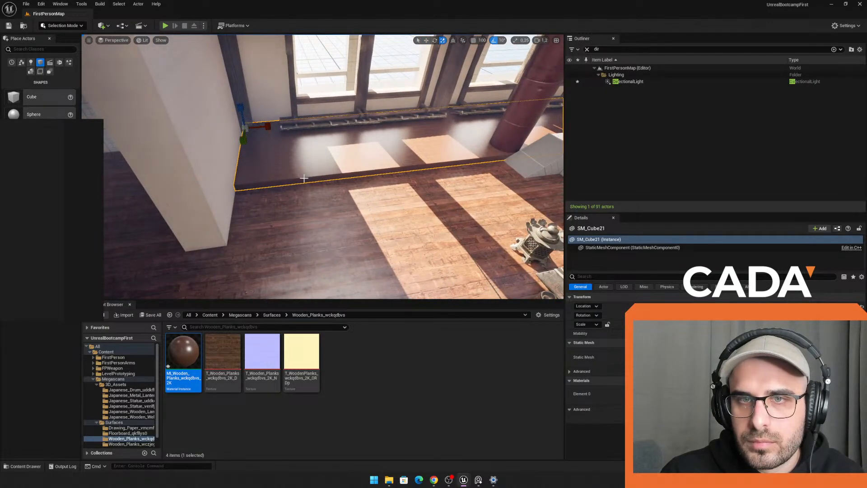
# Step: Create a material instance of MI_Wooden_Planks_wckqdbvs_2K for the window-side platform and try Tiling X of about 10.66 and Tiling Y of about 43.22
pyautogui.rightClick(188, 347)
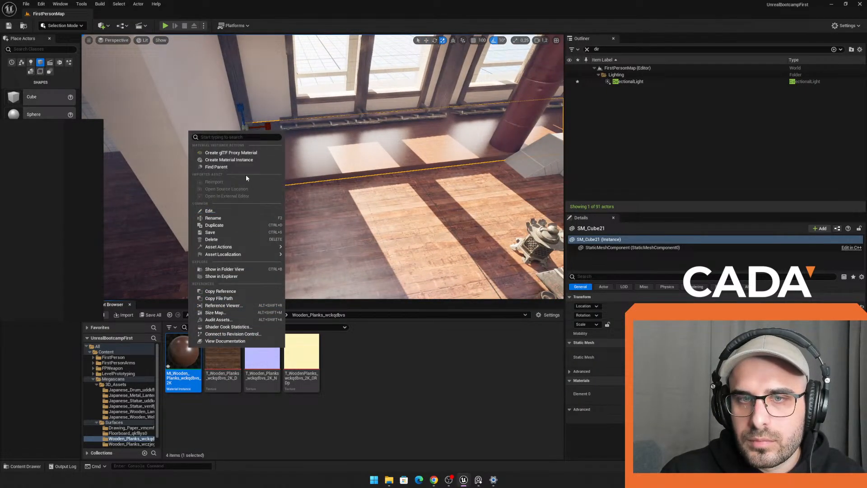
pyautogui.click(245, 161)
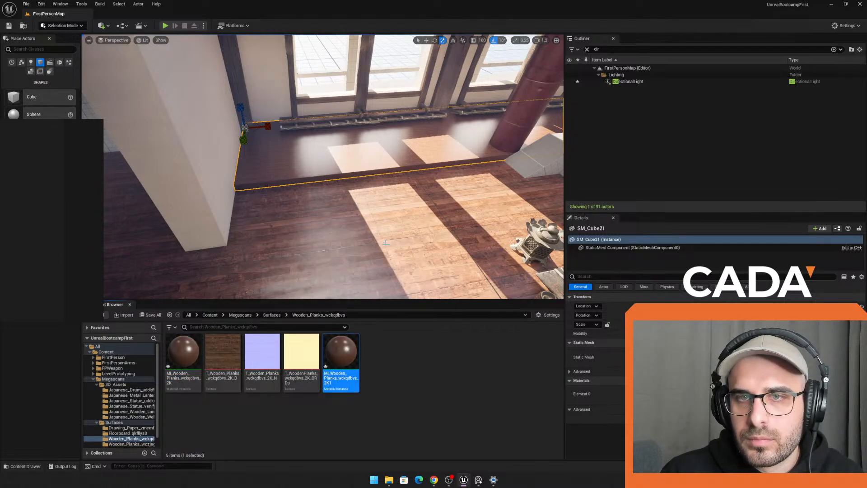
pyautogui.hotkey('alt', 'Tab')
pyautogui.moveTo(451, 254); pyautogui.dragTo(434, 254)
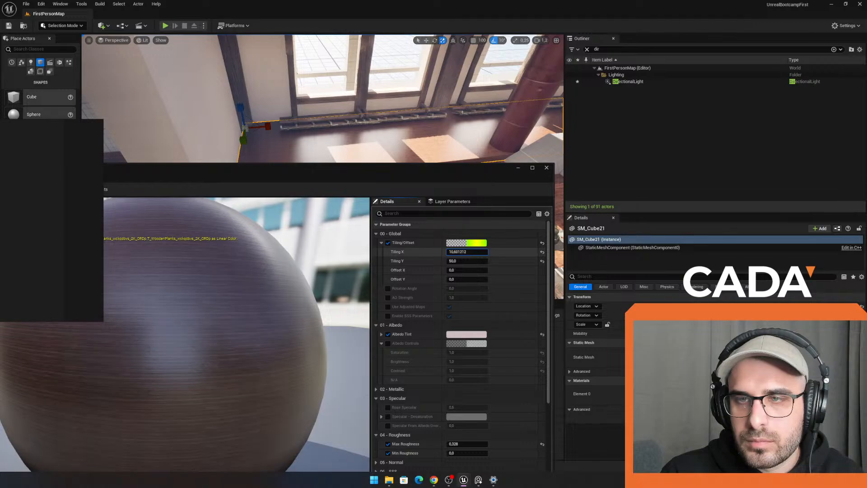
pyautogui.moveTo(470, 262); pyautogui.dragTo(477, 235)
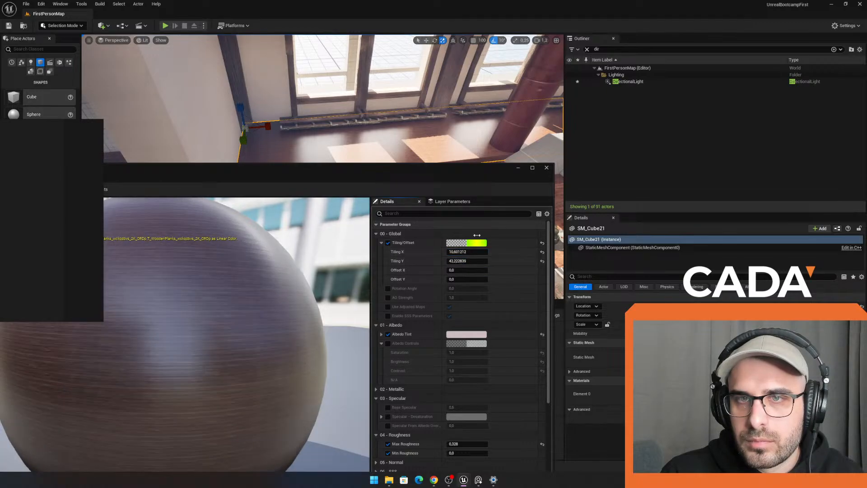
pyautogui.click(546, 168)
pyautogui.press('w')
pyautogui.moveTo(331, 149); pyautogui.dragTo(321, 145, button='right')
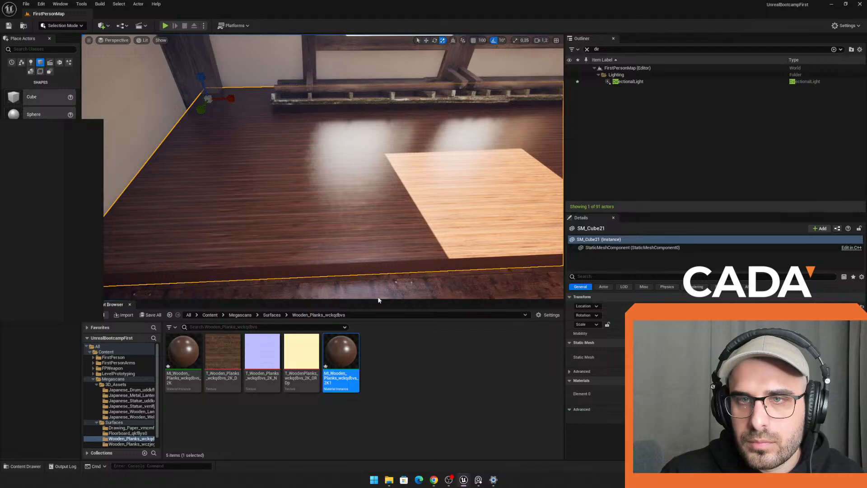
# Step: Set Tiling X to about 19.42 and Tiling Y to about 3.82 in MI_Wooden_Planks_wckqdbvs_2K1 and check the window-side platform's planks
pyautogui.moveTo(468, 252); pyautogui.dragTo(448, 261)
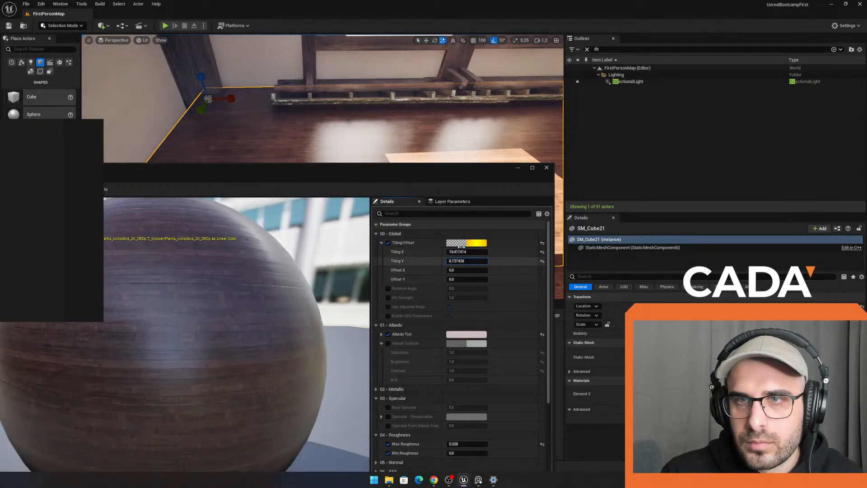
pyautogui.moveTo(388, 181); pyautogui.dragTo(109, 239)
pyautogui.moveTo(393, 206); pyautogui.dragTo(400, 209, button='right')
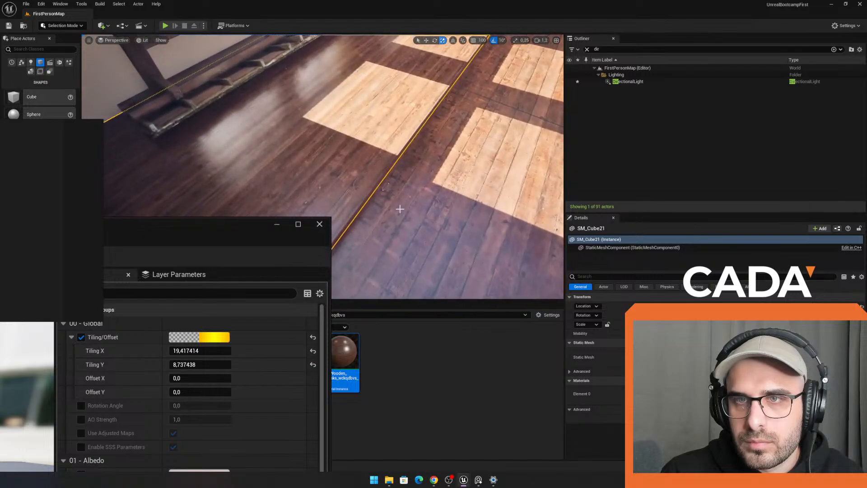
pyautogui.moveTo(200, 364); pyautogui.dragTo(146, 365)
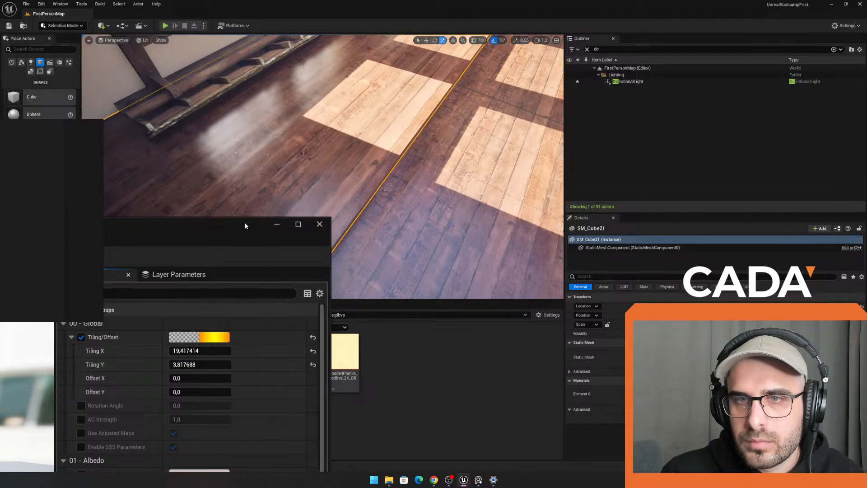
pyautogui.moveTo(245, 222); pyautogui.dragTo(671, 63)
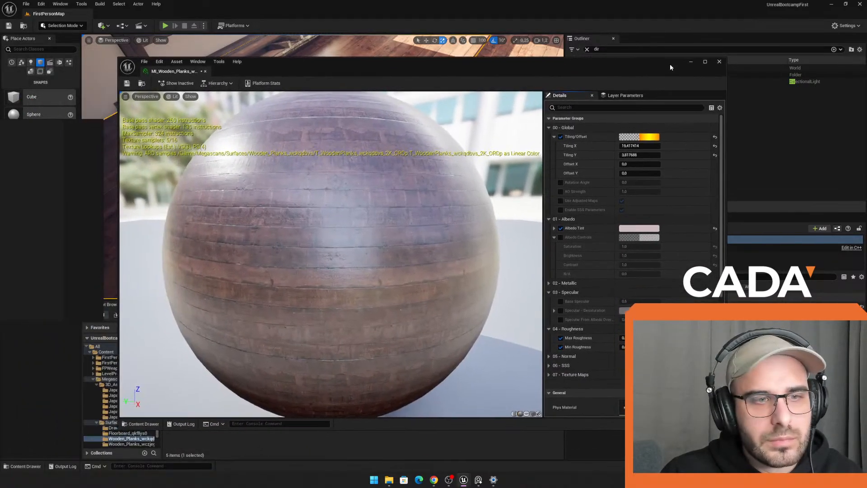
pyautogui.click(720, 61)
pyautogui.moveTo(407, 216)
pyautogui.mouseDown(button='right')
pyautogui.moveTo(479, 212)
pyautogui.moveTo(407, 217)
pyautogui.mouseUp(button='right')
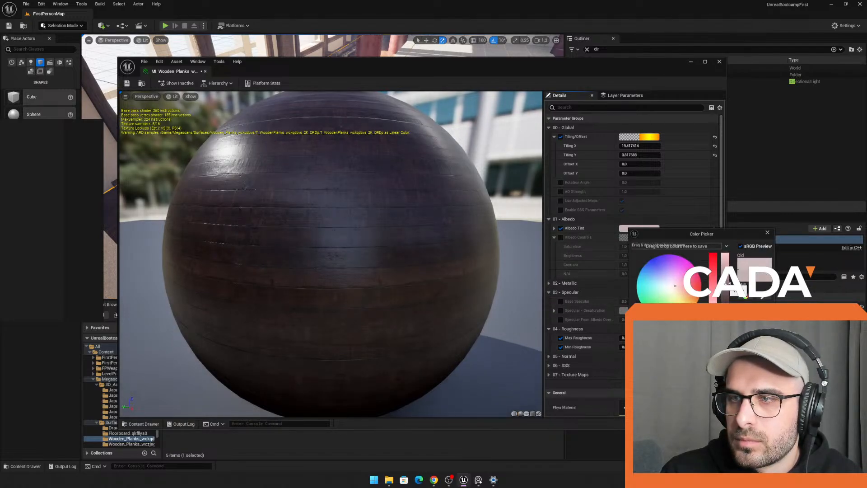
# Step: Darken the Albedo Tint of MI_Wooden_Planks_wckqdbvs_2K1 and preview the room in play mode
pyautogui.moveTo(725, 278); pyautogui.dragTo(726, 284)
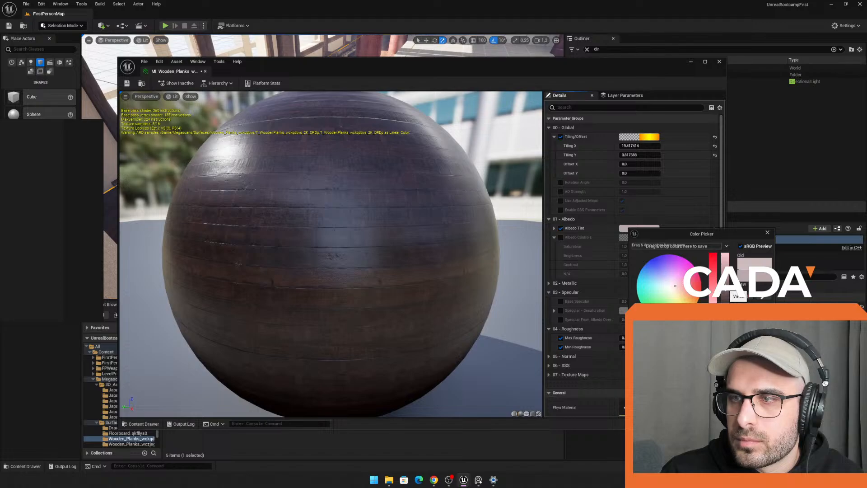
pyautogui.moveTo(606, 66); pyautogui.dragTo(736, 63)
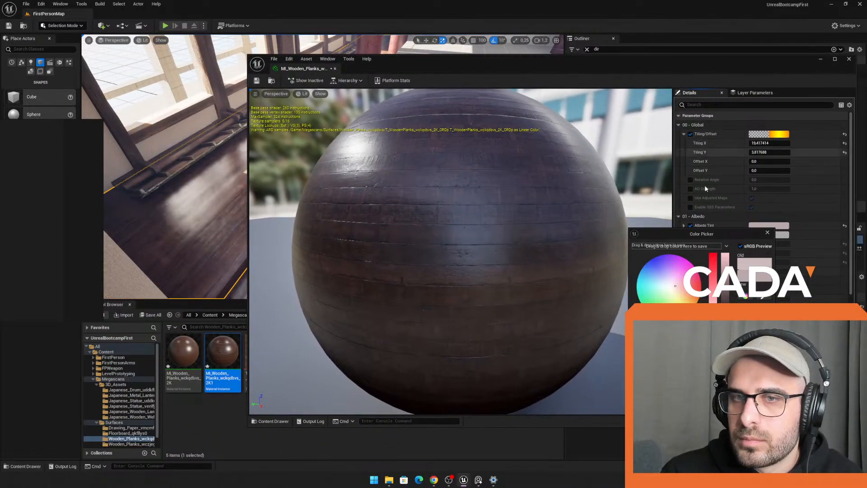
pyautogui.moveTo(725, 295); pyautogui.dragTo(724, 300)
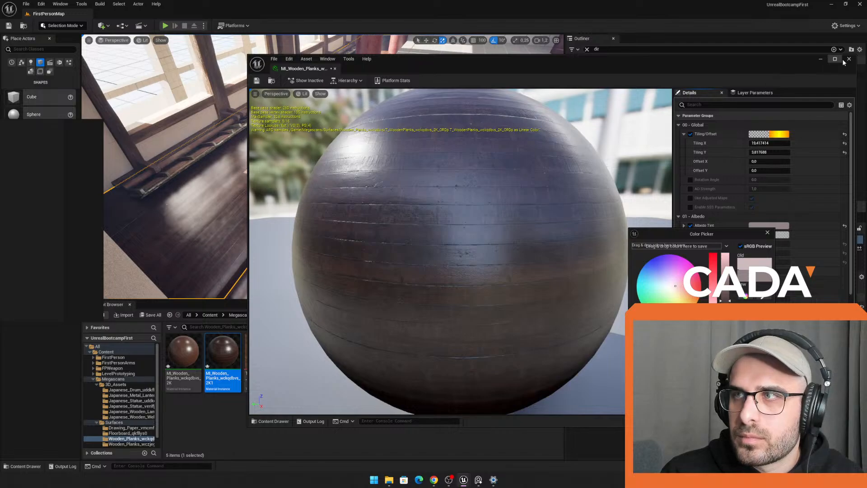
pyautogui.click(848, 59)
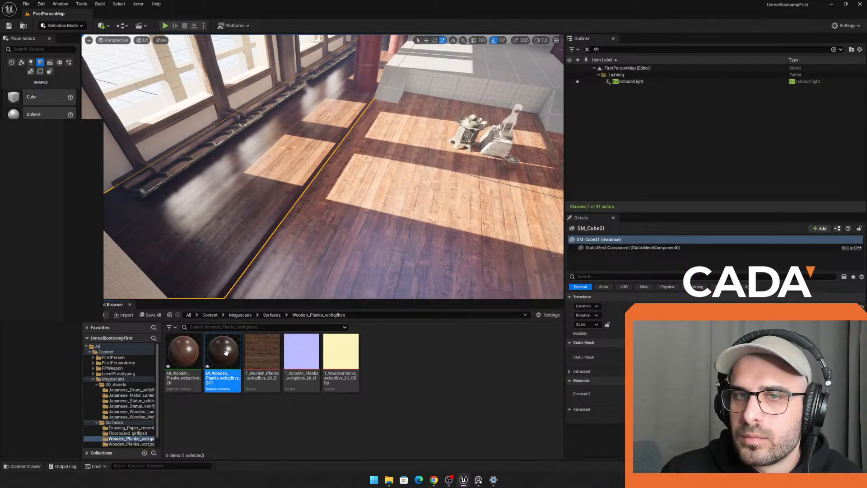
pyautogui.doubleClick(223, 351)
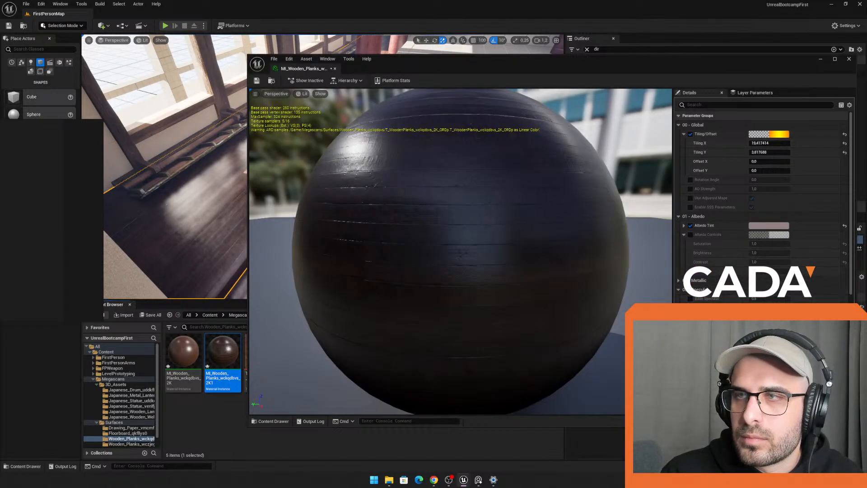
pyautogui.click(848, 59)
pyautogui.click(165, 25)
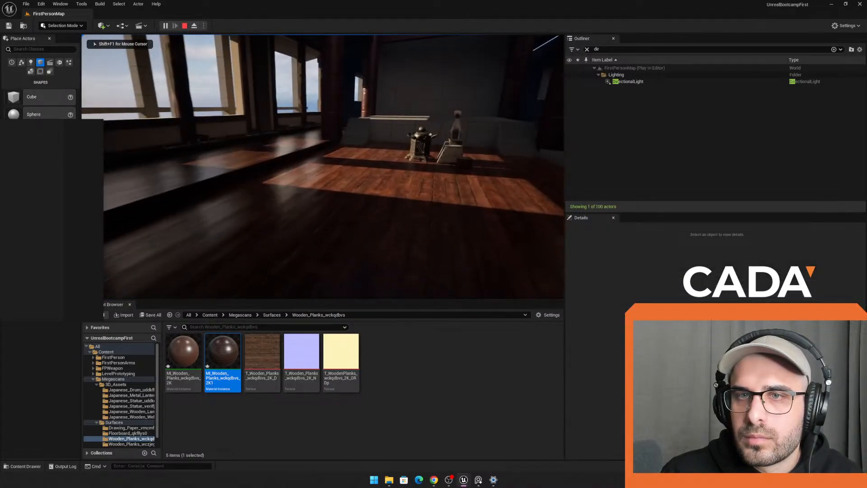
pyautogui.press('Escape')
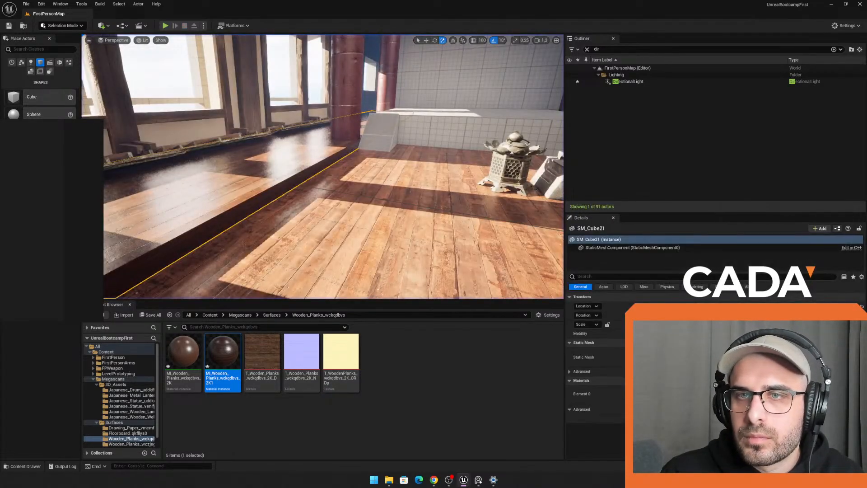
# Step: Enable Albedo Controls in MI_Wooden_Planks_wckqdbvs_2K and lower the Contrast to 0.792
pyautogui.hotkey('alt', 'Tab')
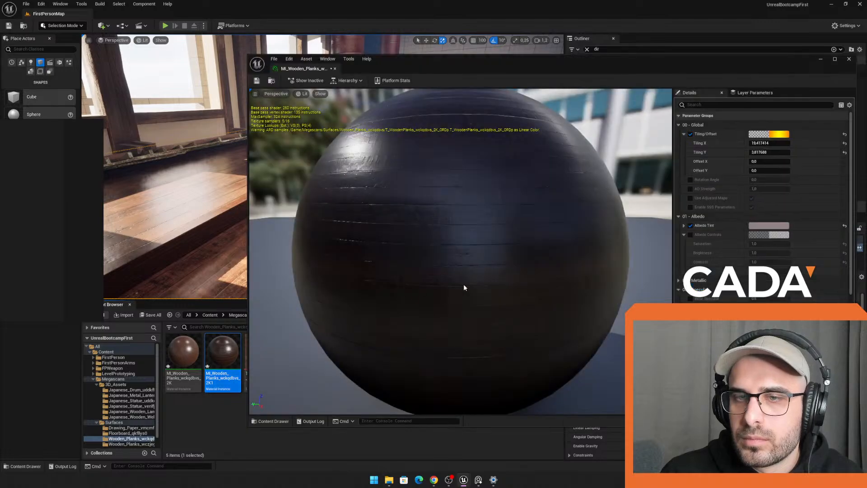
pyautogui.doubleClick(195, 348)
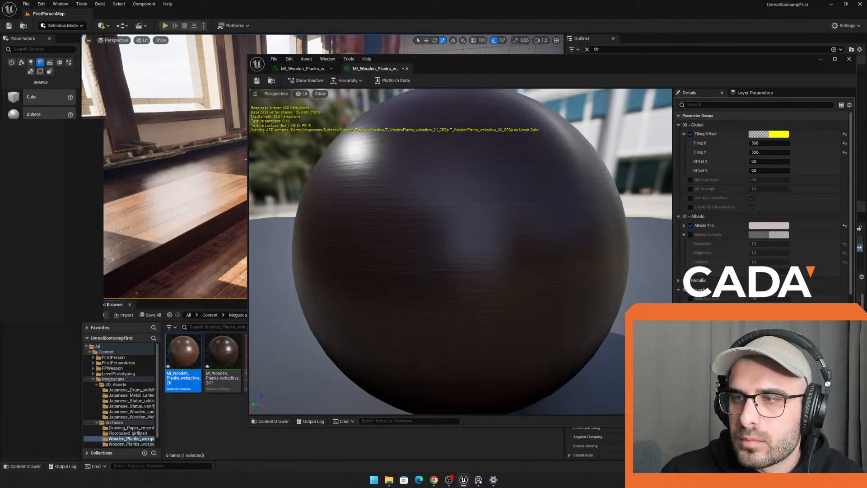
pyautogui.scroll(-1, 684, 297)
pyautogui.click(690, 224)
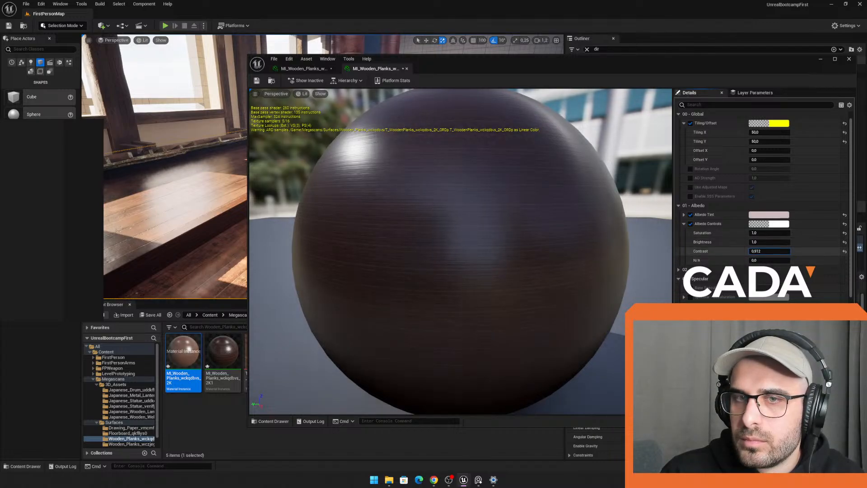
pyautogui.moveTo(769, 251); pyautogui.dragTo(765, 251)
# Step: Play-test the level and walk through the room to examine the wooden floor and window-side platform
pyautogui.hotkey('alt', 'p')
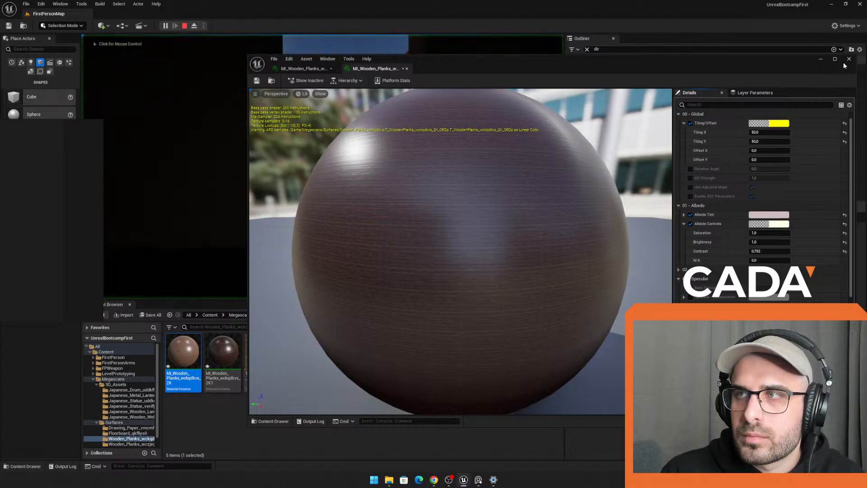
pyautogui.press('w')
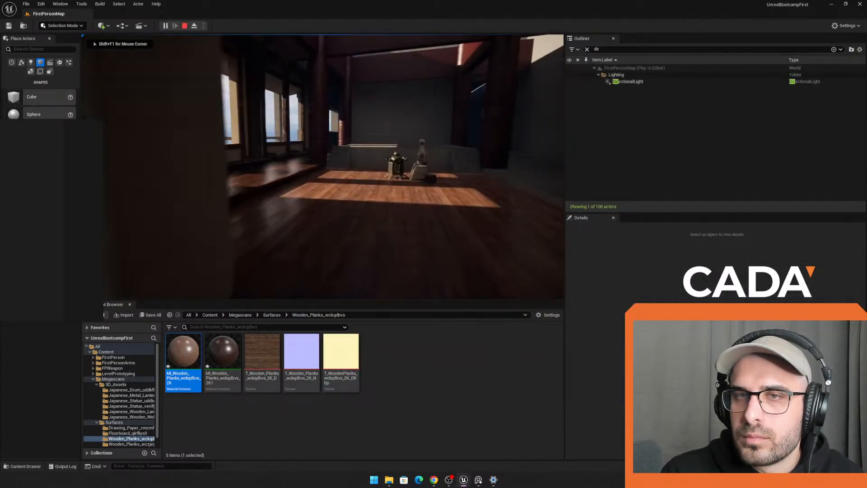
pyautogui.press('a')
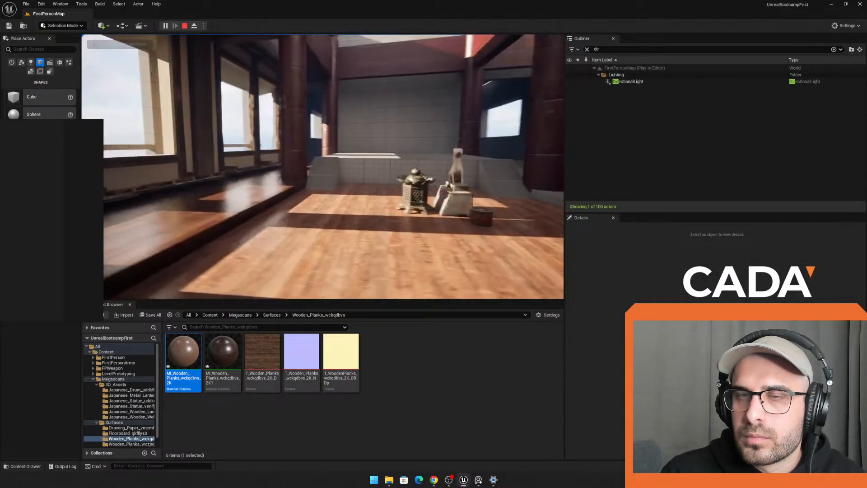
pyautogui.press('w')
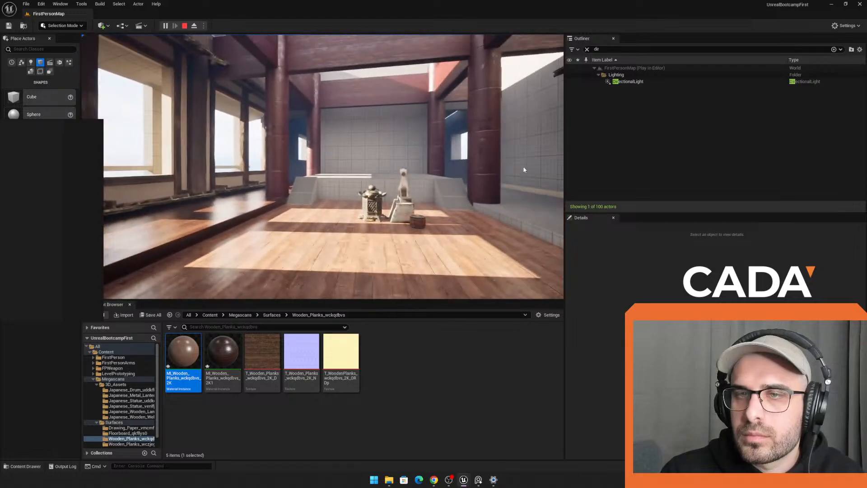
pyautogui.press('Escape')
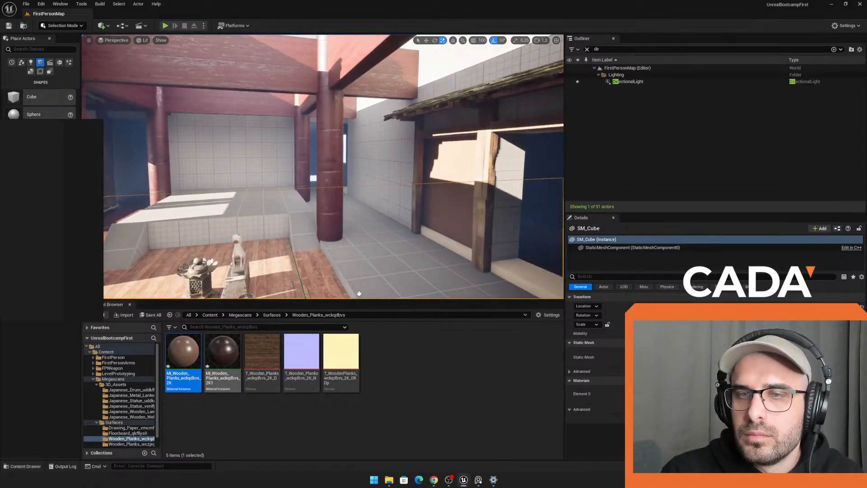
# Step: Apply MI_Wooden_Planks_wckqdbvs_2K1 to the side platform opposite the windows and to the raised stage at the room's far end
pyautogui.moveTo(223, 355); pyautogui.dragTo(384, 260)
pyautogui.press('s')
pyautogui.moveTo(383, 259); pyautogui.dragTo(312, 255, button='right')
pyautogui.press('w')
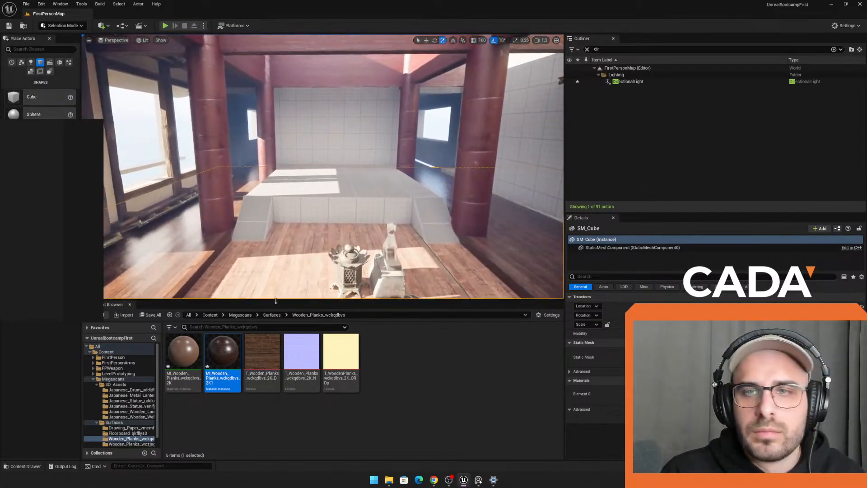
pyautogui.moveTo(227, 356); pyautogui.dragTo(320, 197)
pyautogui.moveTo(320, 197); pyautogui.dragTo(345, 198, button='right')
pyautogui.press('w')
pyautogui.press('s')
# Step: Apply MI_Wooden_Planks_wckqdbvs_2K1 to the two ramps flanking the raised stage
pyautogui.moveTo(231, 350); pyautogui.dragTo(390, 210)
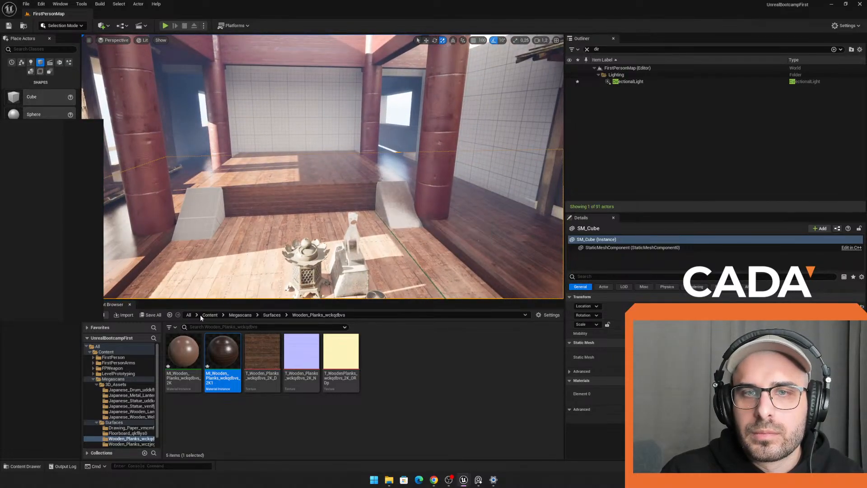
pyautogui.moveTo(325, 199); pyautogui.dragTo(315, 175, button='right')
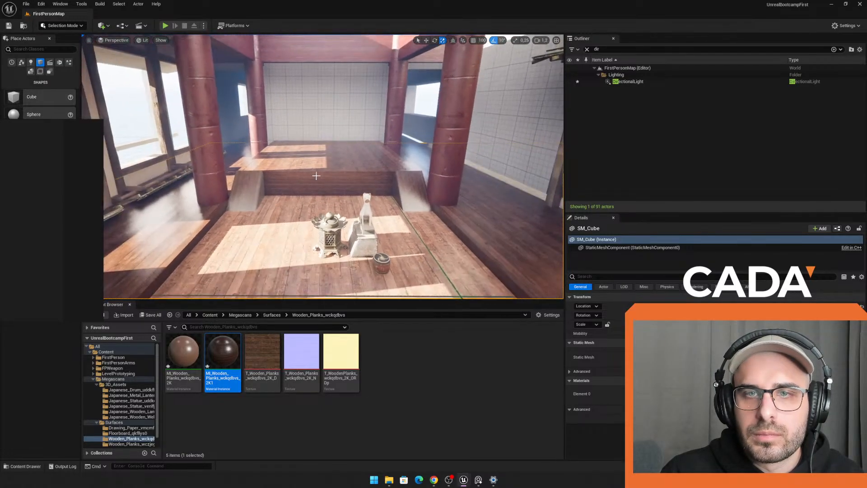
pyautogui.click(316, 175)
pyautogui.moveTo(223, 355); pyautogui.dragTo(393, 207)
pyautogui.moveTo(392, 208); pyautogui.dragTo(379, 193, button='right')
pyautogui.press('s')
pyautogui.press('a')
# Step: Flatten the stage block SM_Cube17 into a thin slab and raise it level with the tops of the ramps
pyautogui.moveTo(247, 167)
pyautogui.mouseDown()
pyautogui.moveTo(246, 185)
pyautogui.moveTo(247, 177)
pyautogui.mouseUp()
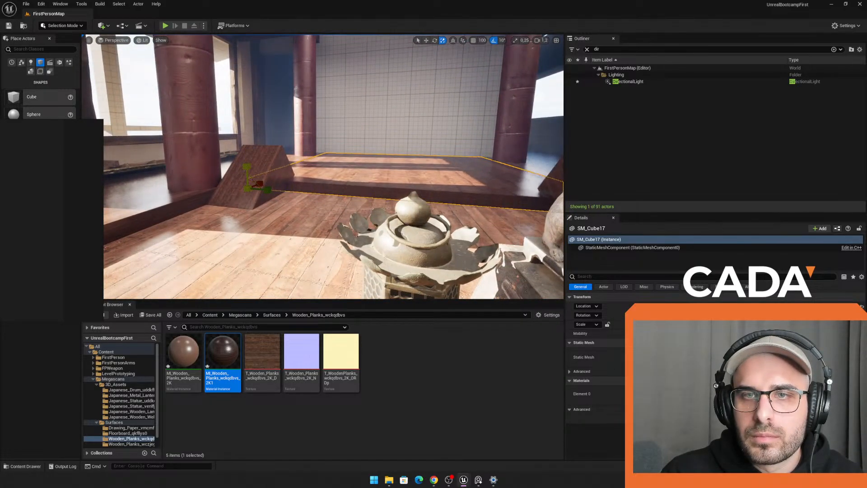
pyautogui.press('w')
pyautogui.moveTo(249, 169); pyautogui.dragTo(247, 172, button='right')
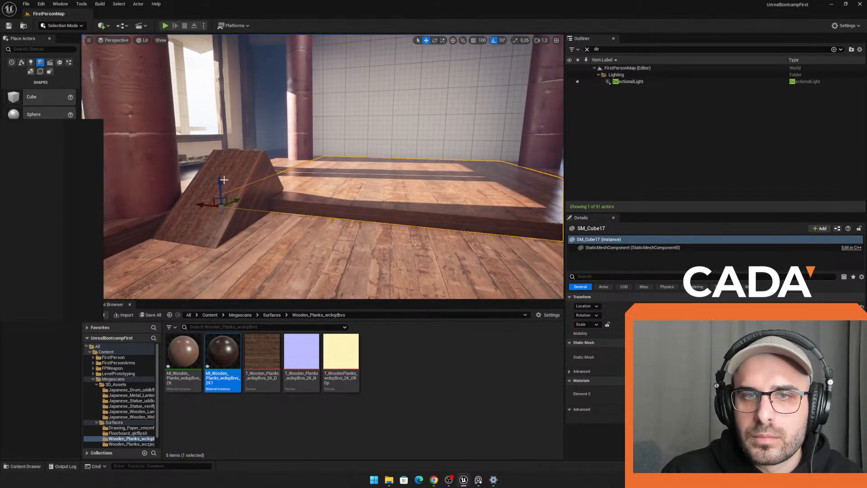
pyautogui.moveTo(219, 176); pyautogui.dragTo(225, 139)
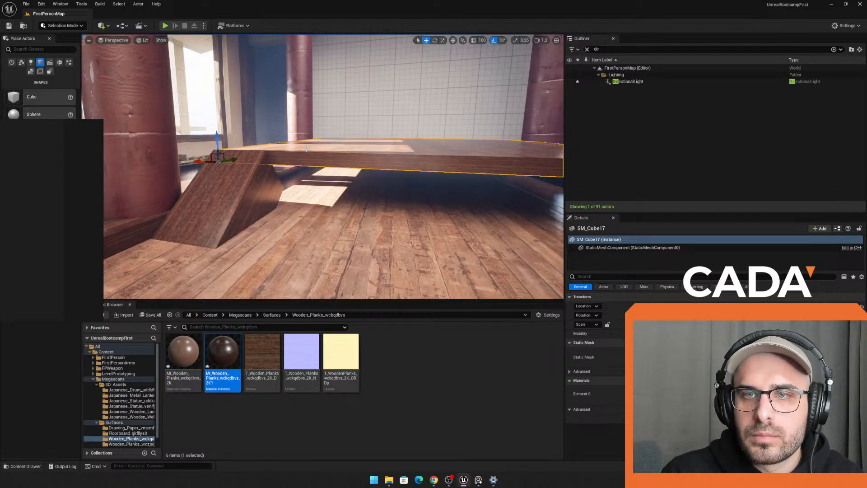
pyautogui.press('s')
pyautogui.moveTo(225, 138); pyautogui.dragTo(230, 134, button='right')
pyautogui.press('w')
# Step: Duplicate the stage slab and fit the copy beneath it as a base set back from the front edge
pyautogui.hotkey('ctrl', 'd')
pyautogui.press('s')
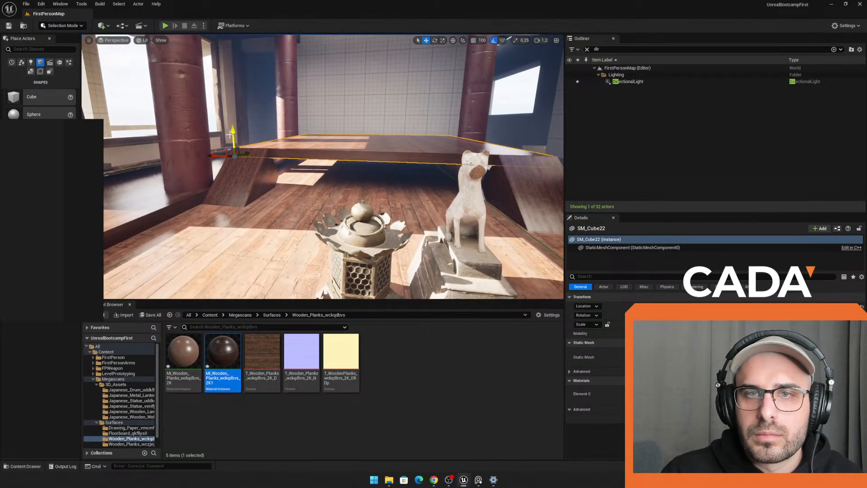
pyautogui.moveTo(233, 144); pyautogui.dragTo(234, 152)
pyautogui.press('e')
pyautogui.moveTo(249, 176); pyautogui.dragTo(249, 176, button='right')
pyautogui.press('w')
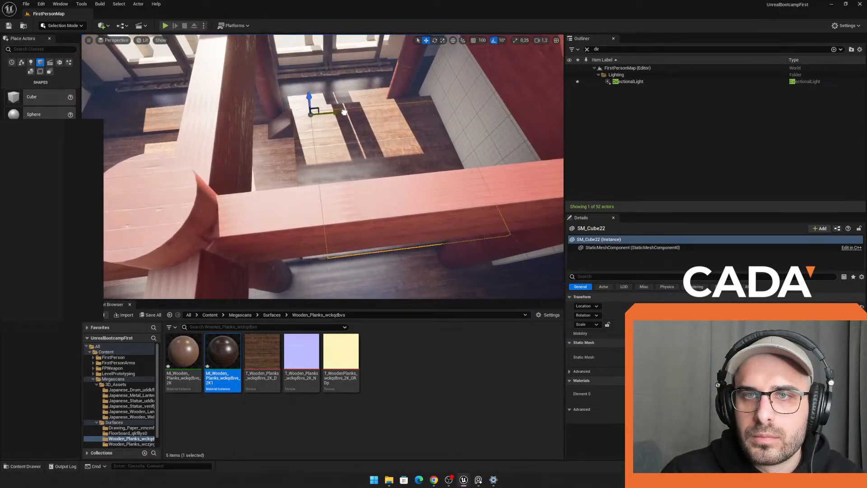
pyautogui.press('w')
pyautogui.moveTo(301, 112); pyautogui.dragTo(301, 111, button='right')
# Step: Play-test the level and walk through the interior to check the floor, the platforms and the rebuilt raised stage
pyautogui.click(165, 26)
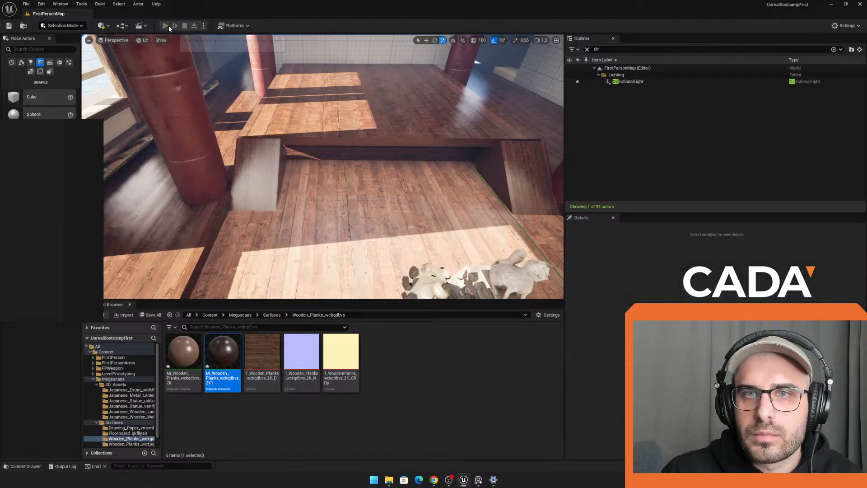
pyautogui.press('w')
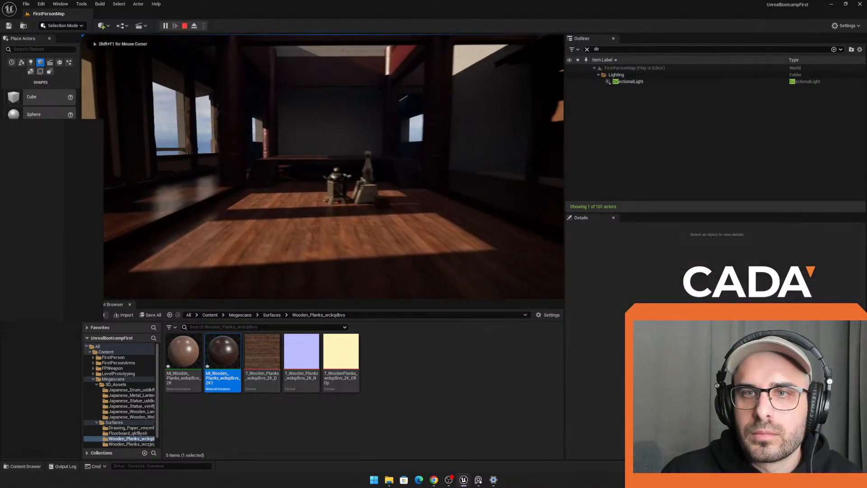
pyautogui.press('d')
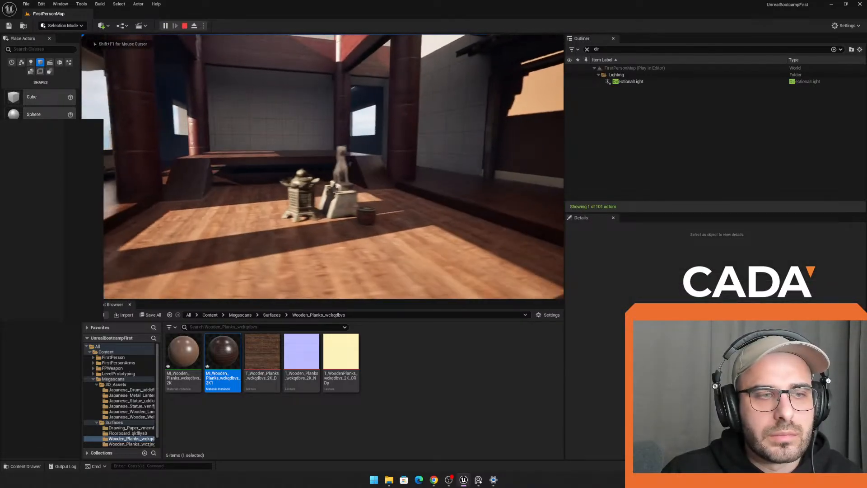
pyautogui.press('w')
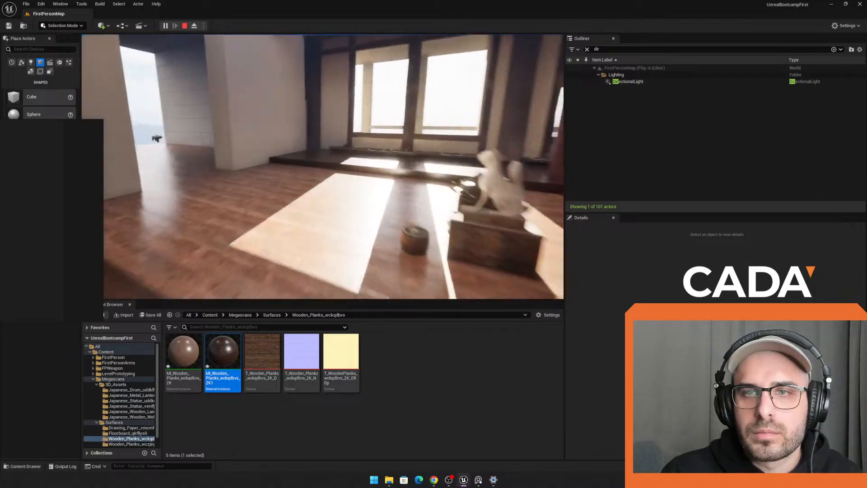
pyautogui.press('w')
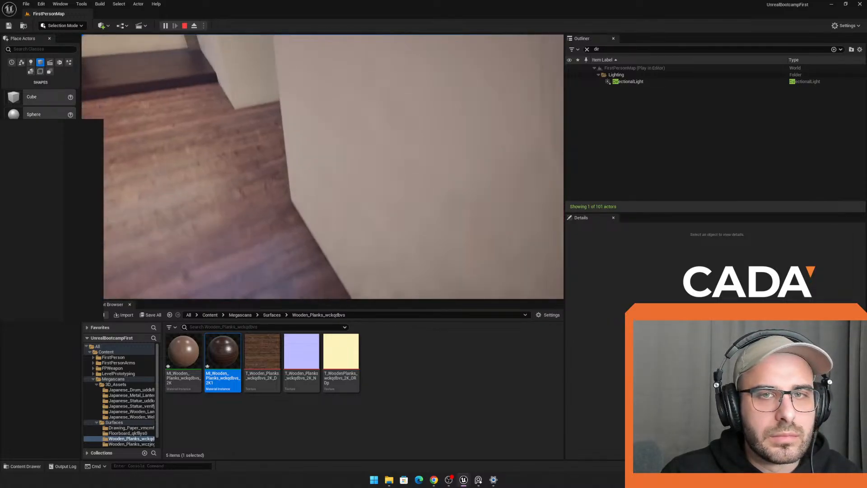
pyautogui.press('w')
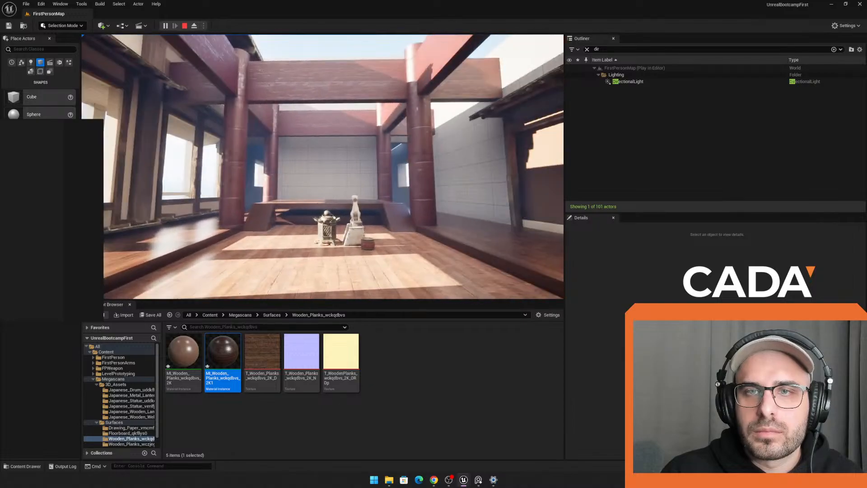
pyautogui.press('Escape')
# Step: Stretch the roof slab SM_Cube48 across the open interior and play-test the room's lighting beneath it
pyautogui.press('s')
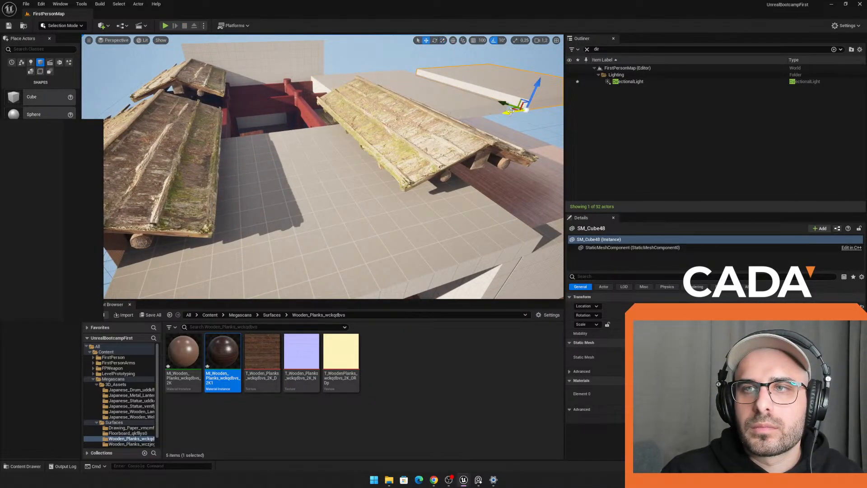
pyautogui.moveTo(510, 111); pyautogui.dragTo(153, 160)
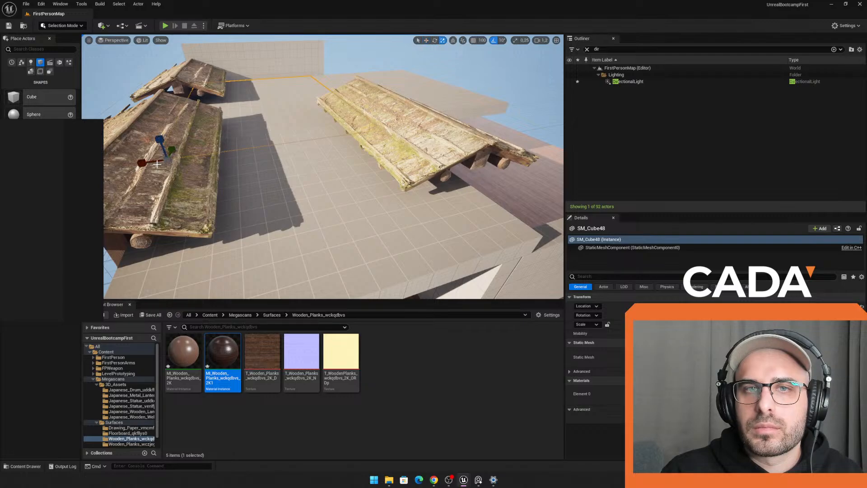
pyautogui.click(164, 25)
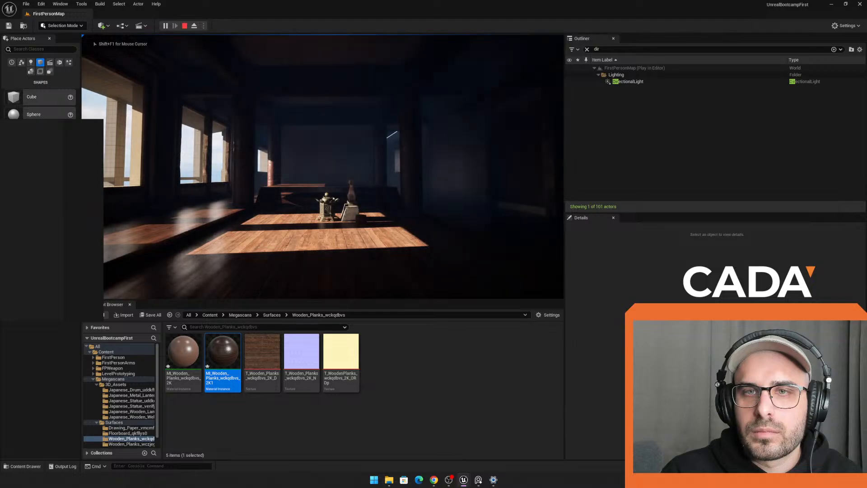
pyautogui.press('w')
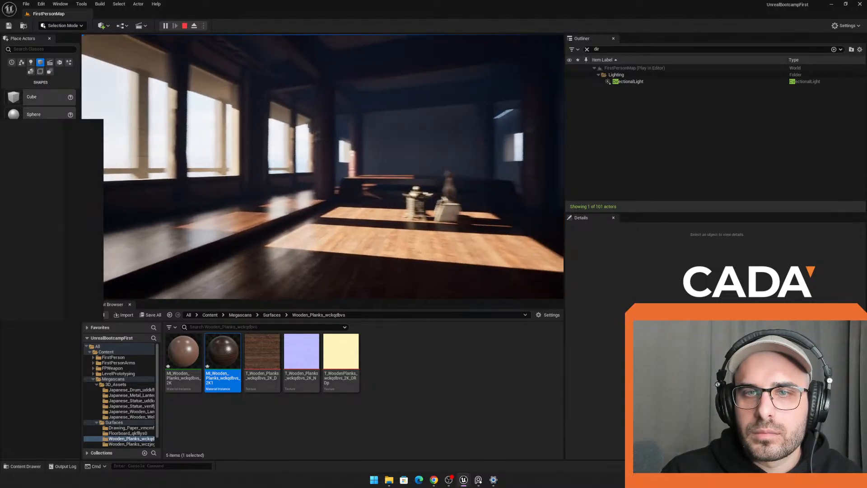
pyautogui.press('a')
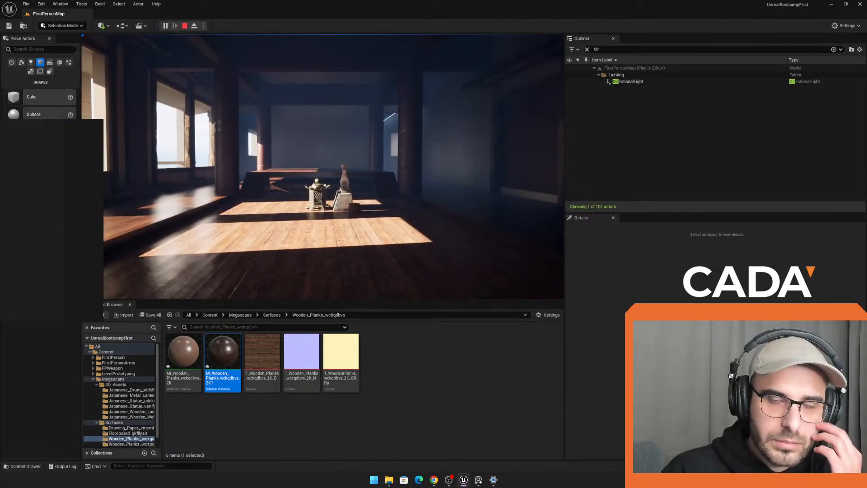
pyautogui.press('Escape')
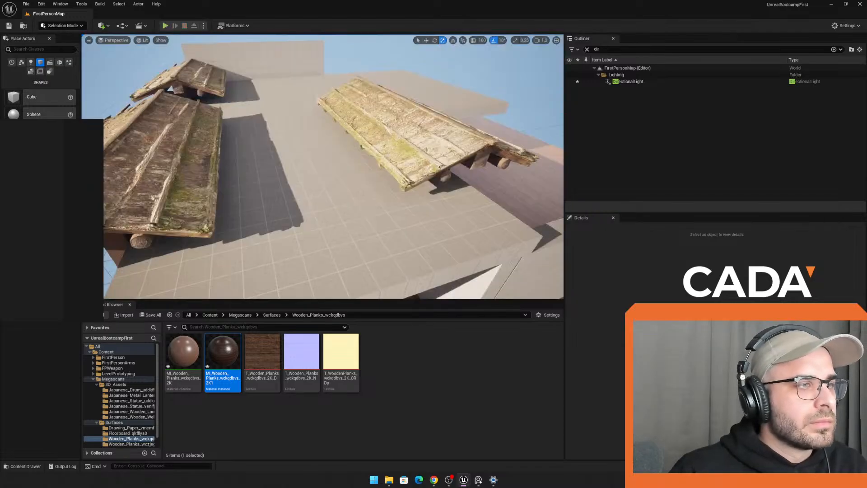
# Step: Shrink the roof slab SM_Cube48 back so the main room is open to the sky
pyautogui.press('s')
pyautogui.moveTo(340, 77); pyautogui.dragTo(339, 152, button='right')
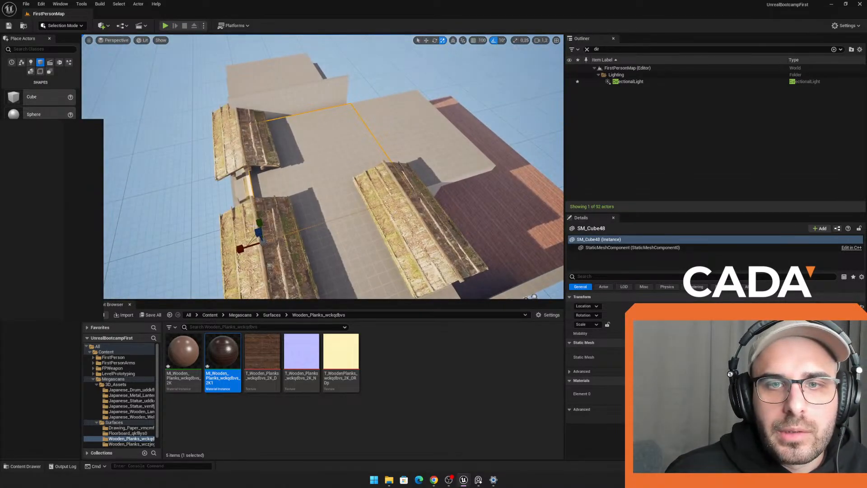
pyautogui.moveTo(240, 251); pyautogui.dragTo(402, 192)
# Step: Select the four red beams spanning the columns and reduce their height to make them slimmer
pyautogui.moveTo(402, 192); pyautogui.dragTo(314, 108, button='right')
pyautogui.press('w')
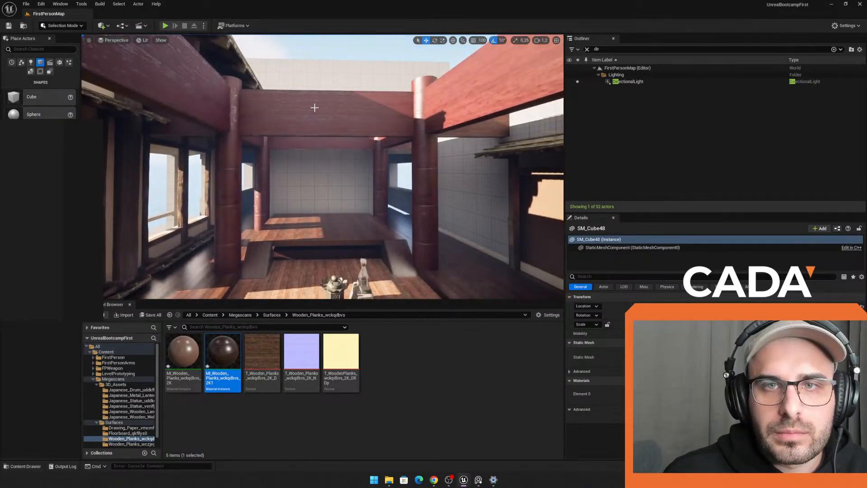
pyautogui.click(314, 109)
pyautogui.keyDown('ctrl'); pyautogui.click(283, 139); pyautogui.keyUp('ctrl')
pyautogui.press('w')
pyautogui.moveTo(320, 155); pyautogui.dragTo(355, 136, button='right')
pyautogui.keyDown('ctrl'); pyautogui.click(361, 133); pyautogui.keyUp('ctrl')
pyautogui.press('s')
pyautogui.press('r')
pyautogui.moveTo(366, 136); pyautogui.dragTo(366, 151)
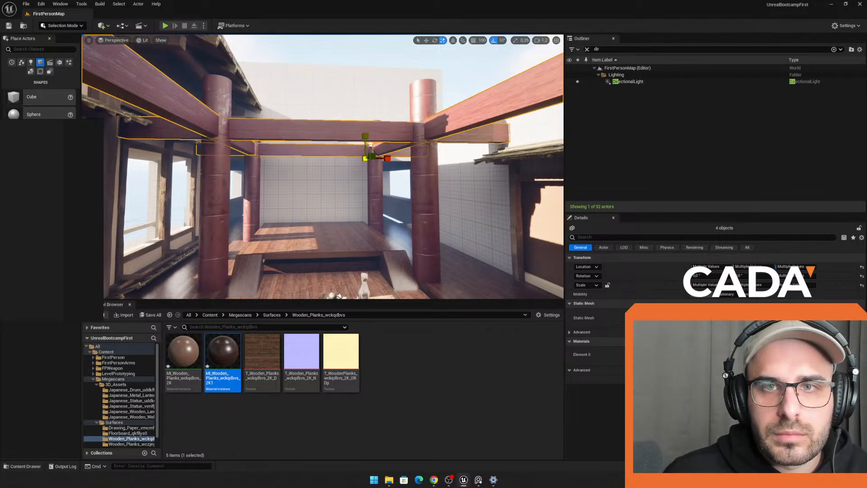
pyautogui.press('w')
pyautogui.moveTo(359, 148)
pyautogui.mouseDown(button='right')
pyautogui.moveTo(337, 144)
pyautogui.moveTo(358, 143)
pyautogui.mouseUp(button='right')
pyautogui.press('s')
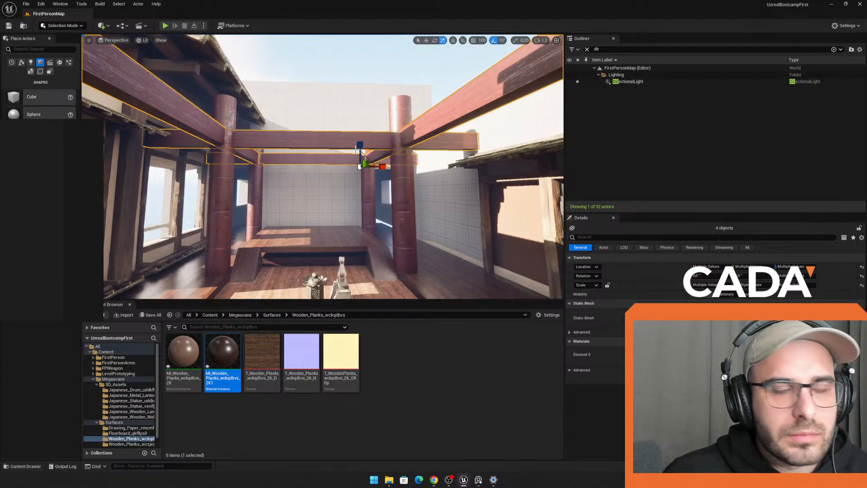
# Step: Duplicate the four slim beams twice and stack the copies upward into three tiers around the column tops
pyautogui.click(271, 156)
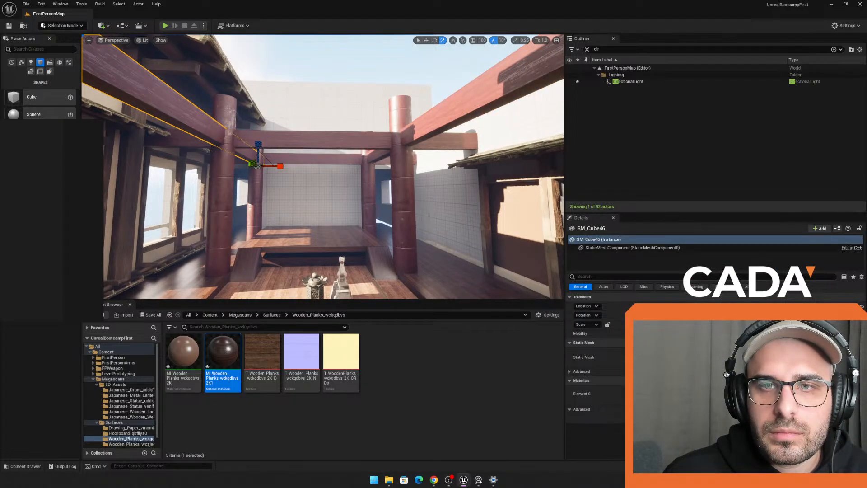
pyautogui.click(286, 141)
pyautogui.keyDown('shift'); pyautogui.click(286, 160); pyautogui.keyUp('shift')
pyautogui.keyDown('shift'); pyautogui.click(219, 134); pyautogui.keyUp('shift')
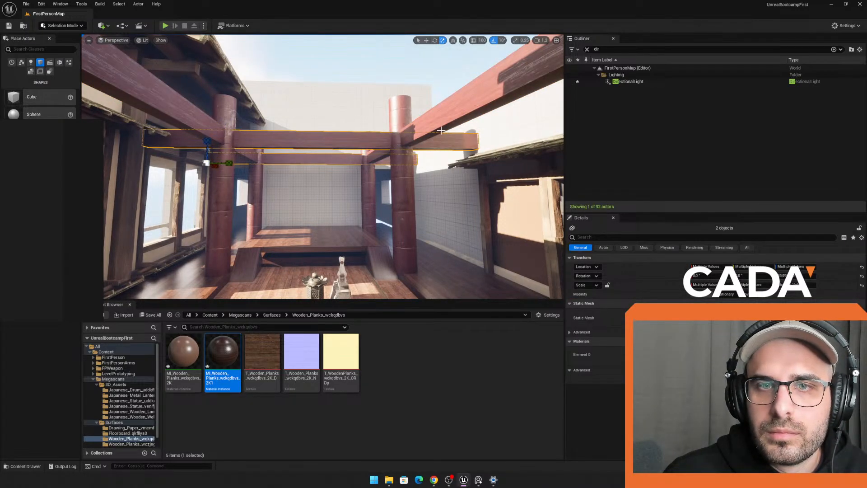
pyautogui.keyDown('ctrl'); pyautogui.click(451, 121); pyautogui.keyUp('ctrl')
pyautogui.keyDown('shift'); pyautogui.click(192, 135); pyautogui.keyUp('shift')
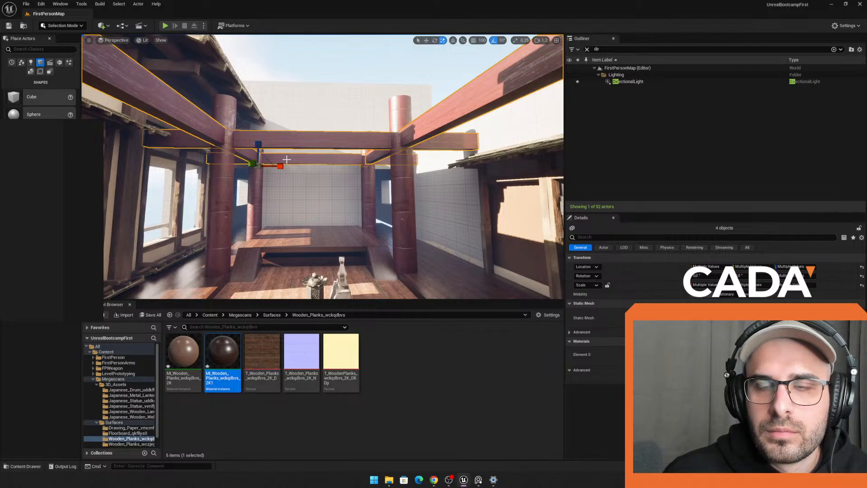
pyautogui.hotkey('ctrl', 'd')
pyautogui.press('w')
pyautogui.moveTo(355, 142); pyautogui.dragTo(360, 122)
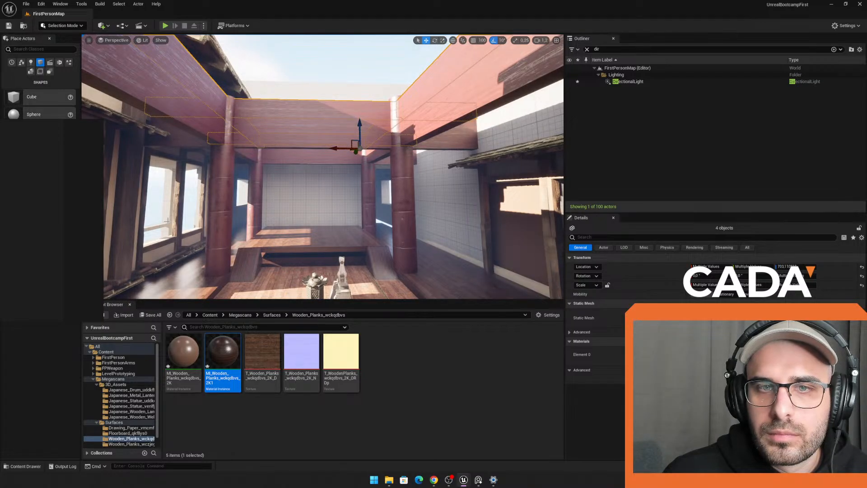
# Step: Locate MI_Floorboard_qkfliys0_2K through window-side wall piece SM_Cube5 and apply it to the middle tier of the cross beam before the stage
pyautogui.click(218, 240)
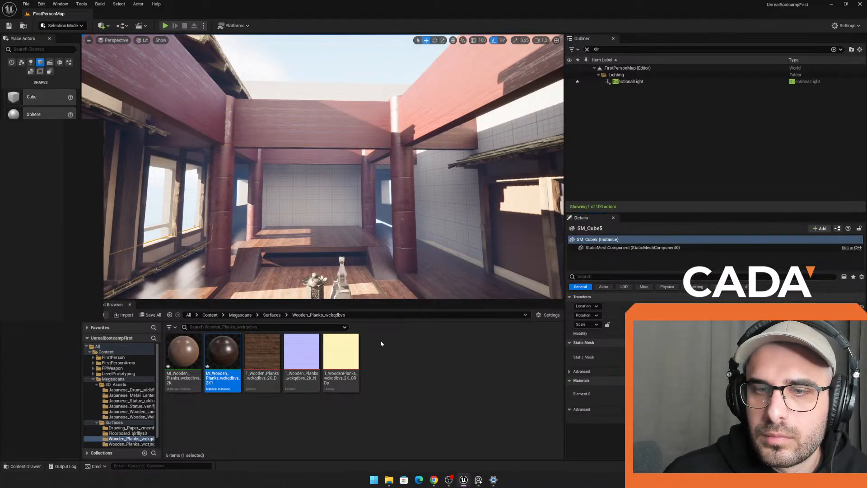
pyautogui.click(710, 398)
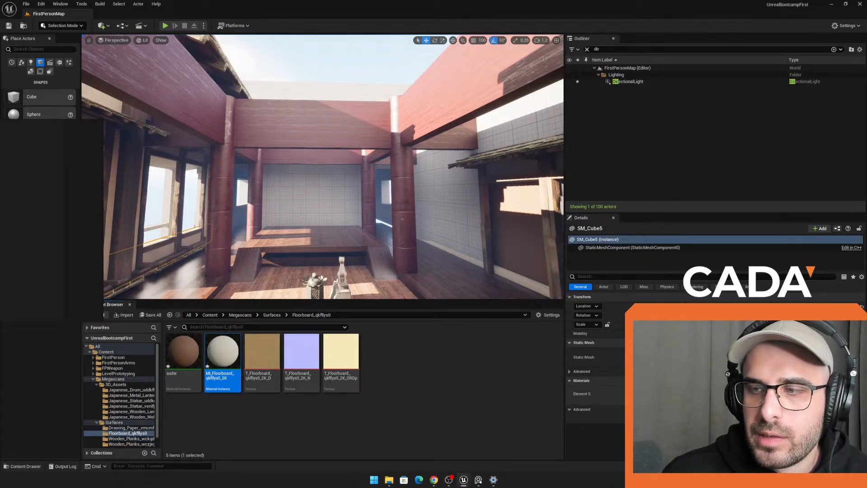
pyautogui.moveTo(284, 213); pyautogui.dragTo(285, 122)
pyautogui.moveTo(285, 121); pyautogui.dragTo(253, 120, button='right')
pyautogui.press('w')
pyautogui.moveTo(335, 183); pyautogui.dragTo(337, 184, button='right')
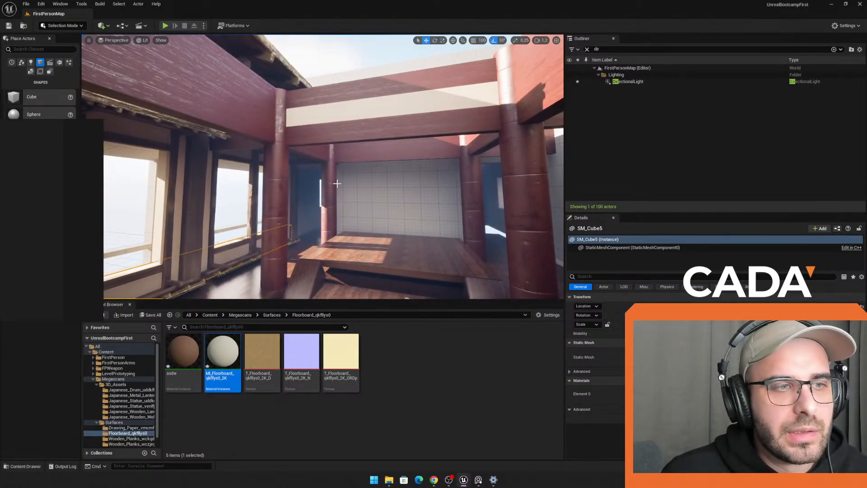
# Step: Undo the stray edit and apply MI_Floorboard_qkfliys0_2K to the middle tier on the window-side, rear and opposite beams
pyautogui.hotkey('ctrl', 'z')
pyautogui.moveTo(244, 281); pyautogui.dragTo(321, 107)
pyautogui.moveTo(224, 359); pyautogui.dragTo(229, 93)
pyautogui.moveTo(298, 144); pyautogui.dragTo(340, 145, button='right')
pyautogui.press('w')
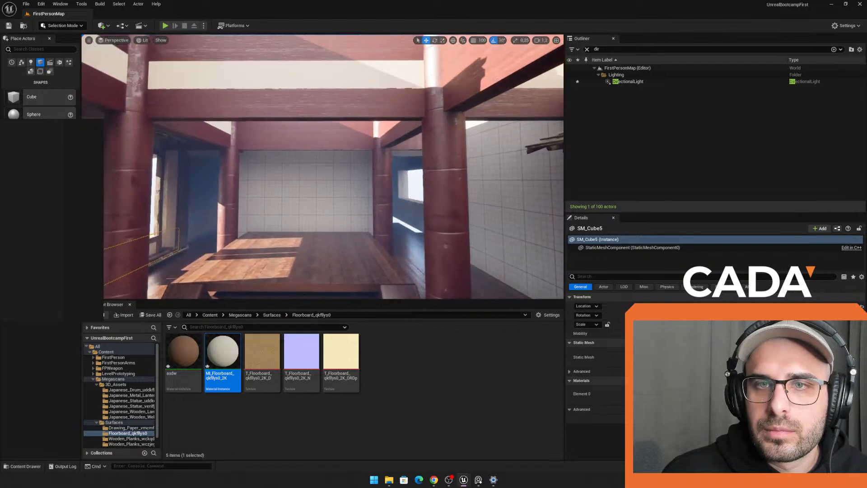
pyautogui.moveTo(222, 361); pyautogui.dragTo(310, 128)
pyautogui.moveTo(310, 128); pyautogui.dragTo(356, 129, button='right')
pyautogui.press('s')
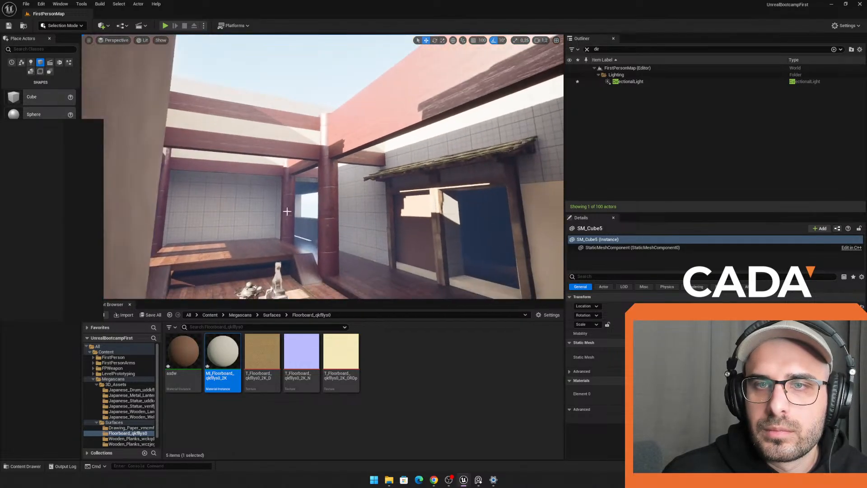
pyautogui.moveTo(223, 361); pyautogui.dragTo(392, 94)
# Step: Narrow the cream middle strip SM_Cube62 before the stage and shift it so it sits recessed between its red beams
pyautogui.click(306, 135)
pyautogui.press('w')
pyautogui.moveTo(307, 134); pyautogui.dragTo(235, 134, button='right')
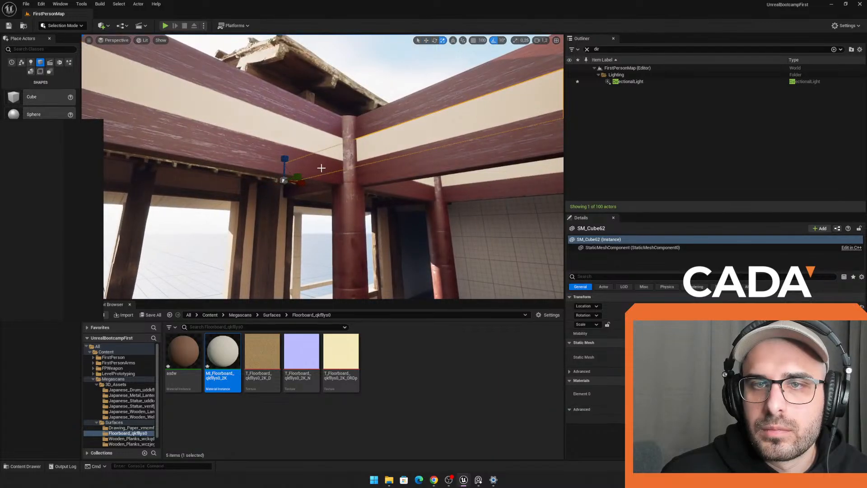
pyautogui.press('d')
pyautogui.moveTo(319, 167); pyautogui.dragTo(262, 167, button='right')
pyautogui.press('r')
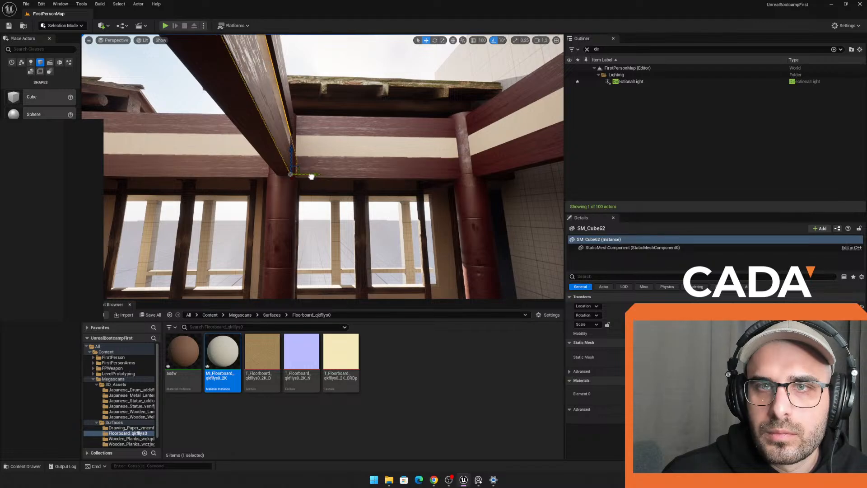
pyautogui.press('a')
pyautogui.moveTo(311, 177); pyautogui.dragTo(343, 176, button='right')
pyautogui.press('d')
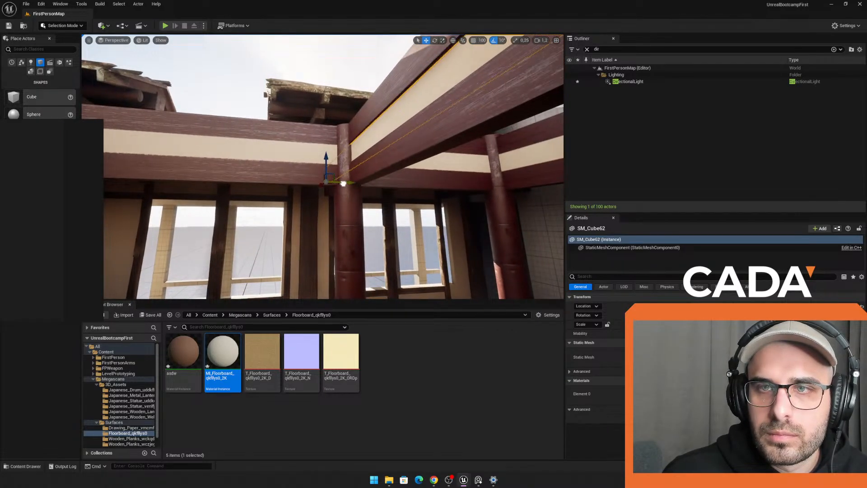
# Step: Narrow and recentre the window-side cream strip SM_Cube64 so it is recessed between its red beams
pyautogui.click(302, 156)
pyautogui.moveTo(302, 156); pyautogui.dragTo(319, 178, button='right')
pyautogui.press('a')
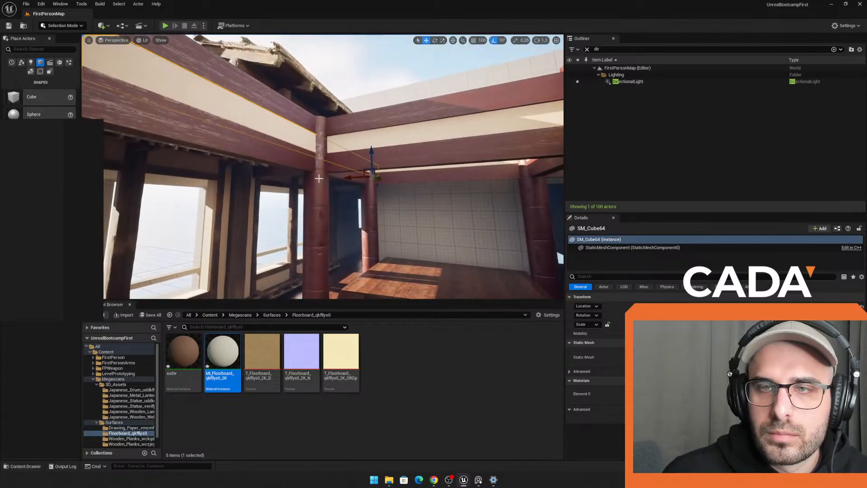
pyautogui.moveTo(391, 175); pyautogui.dragTo(381, 175)
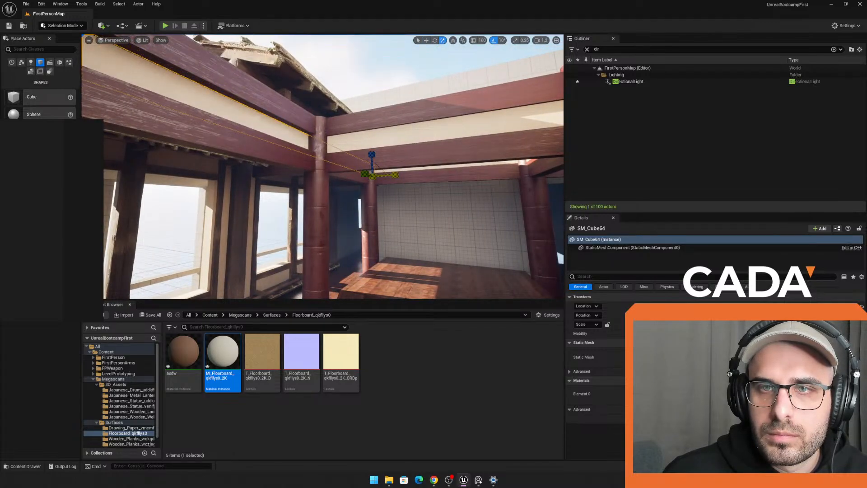
pyautogui.press('a')
# Step: Fine-tune the thickness and position of cream strip SM_Cube62 against the lower cross beam SM_Cube44 from below
pyautogui.moveTo(381, 175); pyautogui.dragTo(372, 136, button='right')
pyautogui.press('w')
pyautogui.press('d')
pyautogui.click(357, 140)
pyautogui.press('d')
pyautogui.press('r')
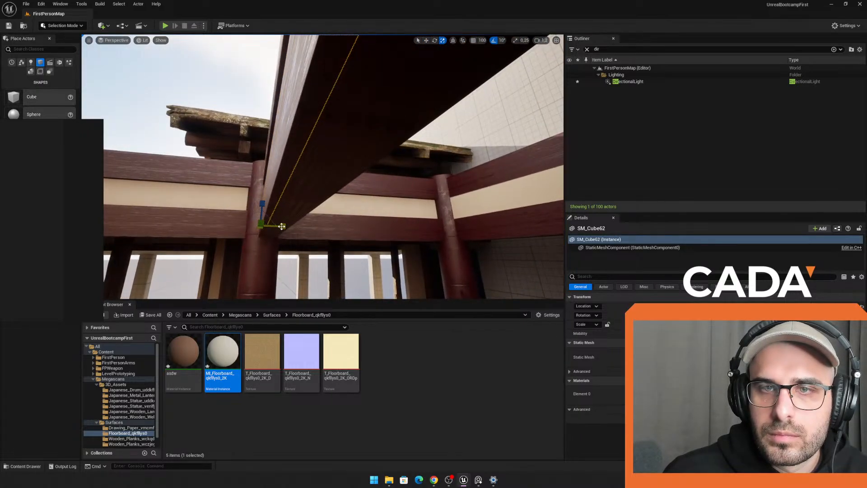
pyautogui.click(277, 228)
pyautogui.press('w')
pyautogui.moveTo(283, 245); pyautogui.dragTo(281, 244)
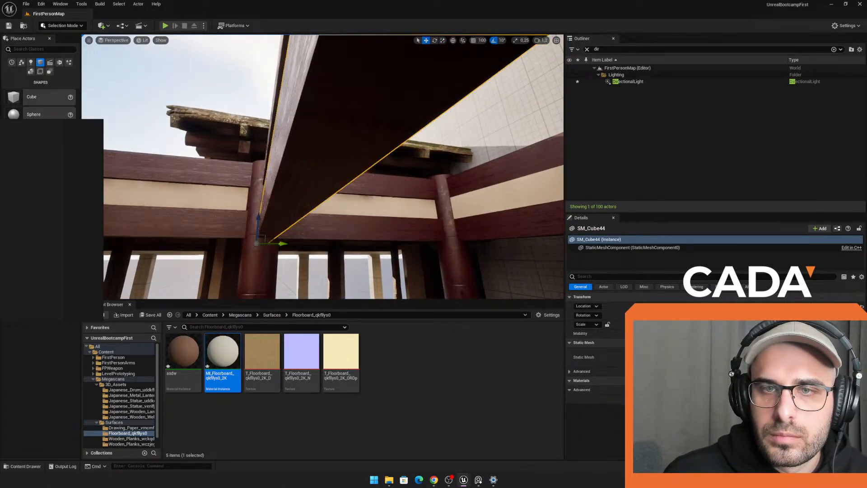
pyautogui.press('a')
pyautogui.moveTo(265, 186)
pyautogui.mouseDown(button='right')
pyautogui.moveTo(294, 183)
pyautogui.moveTo(265, 182)
pyautogui.mouseUp(button='right')
pyautogui.click(266, 186)
pyautogui.moveTo(195, 218); pyautogui.dragTo(196, 219)
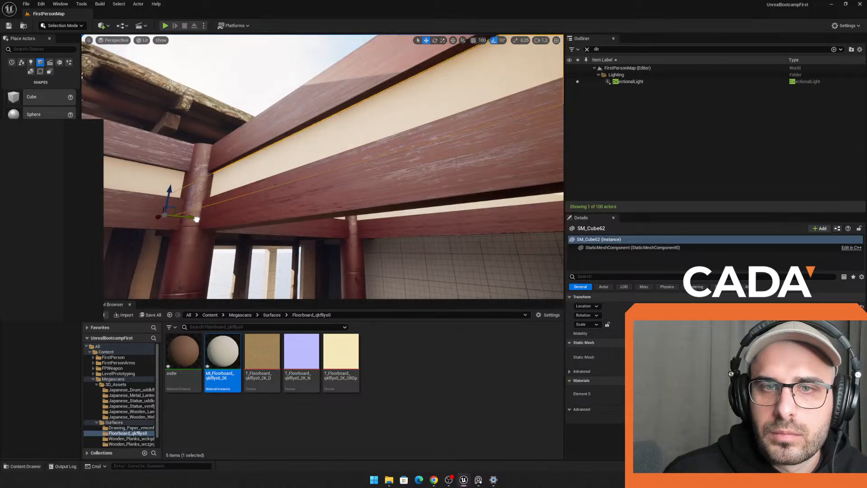
# Step: Narrow the cream strip SM_Cube65 opposite the windows and shift it so it sits recessed between its red beams
pyautogui.moveTo(265, 183); pyautogui.dragTo(266, 182, button='right')
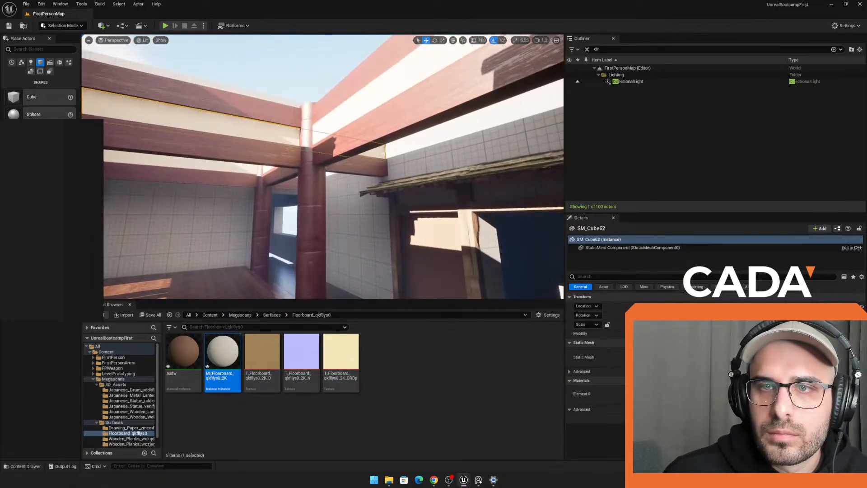
pyautogui.click(320, 122)
pyautogui.press('r')
pyautogui.moveTo(320, 122); pyautogui.dragTo(319, 122, button='right')
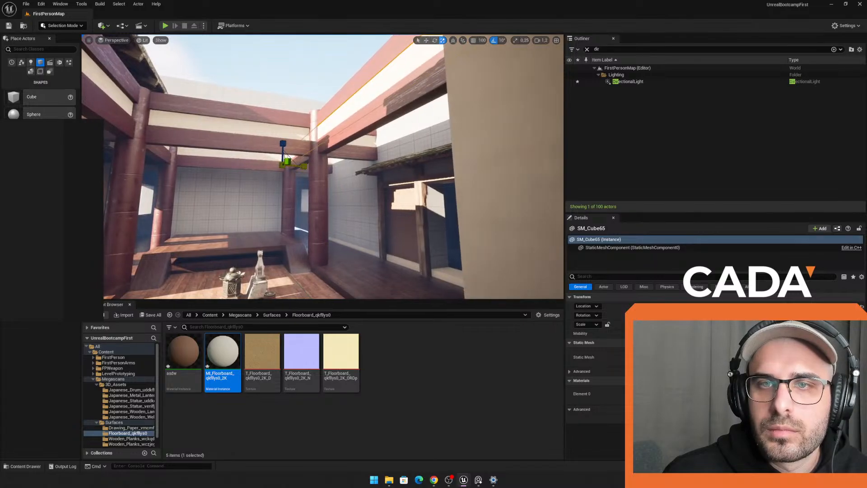
pyautogui.moveTo(270, 167); pyautogui.dragTo(271, 166)
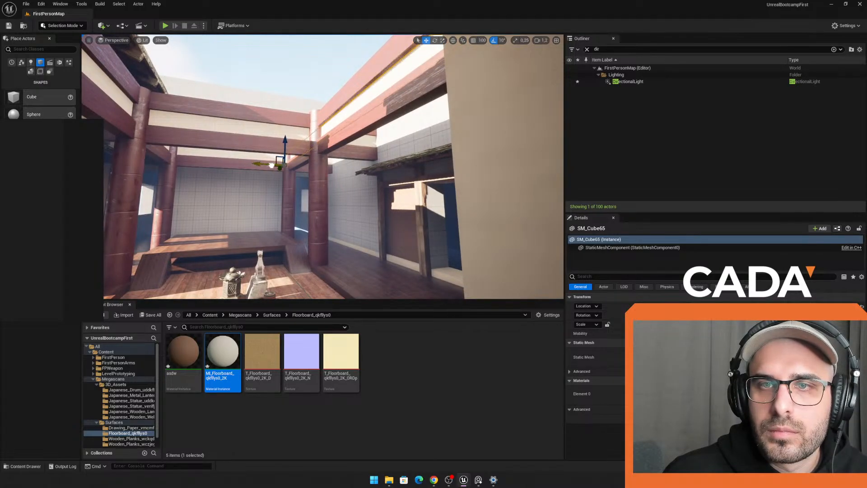
pyautogui.press('Escape')
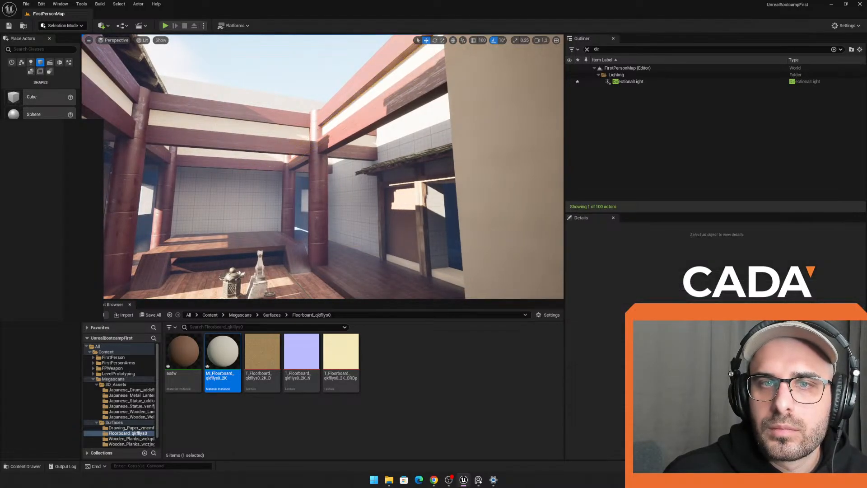
# Step: Check the stage and its surrounding beams from the front and open Quixel Bridge for more Megascans assets
pyautogui.press('s')
pyautogui.moveTo(250, 104); pyautogui.dragTo(251, 104, button='right')
pyautogui.press('w')
pyautogui.moveTo(195, 220); pyautogui.dragTo(195, 220, button='right')
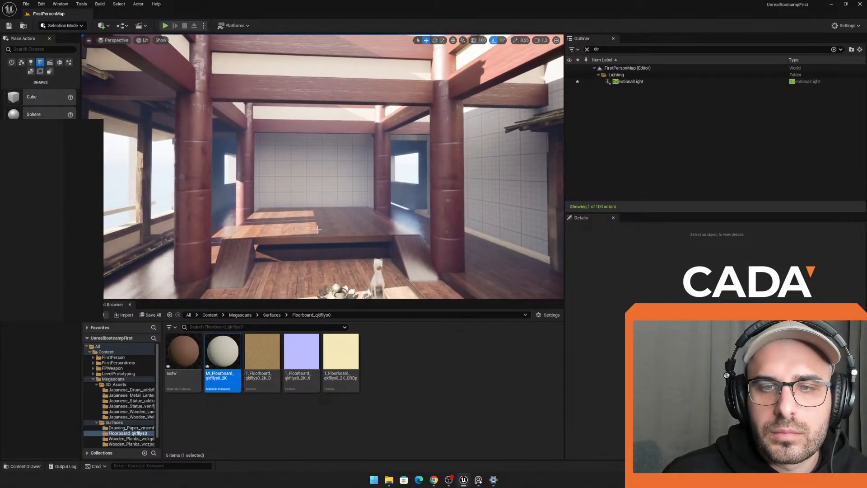
pyautogui.click(103, 26)
pyautogui.click(129, 59)
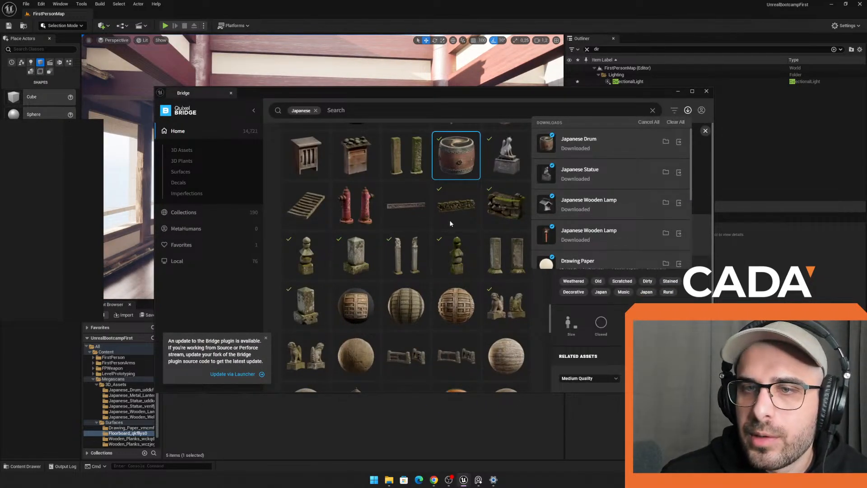
# Step: Find the Japanese House Wooden Floor surface among the Japanese assets and download it at Medium Quality
pyautogui.scroll(-10, 449, 280)
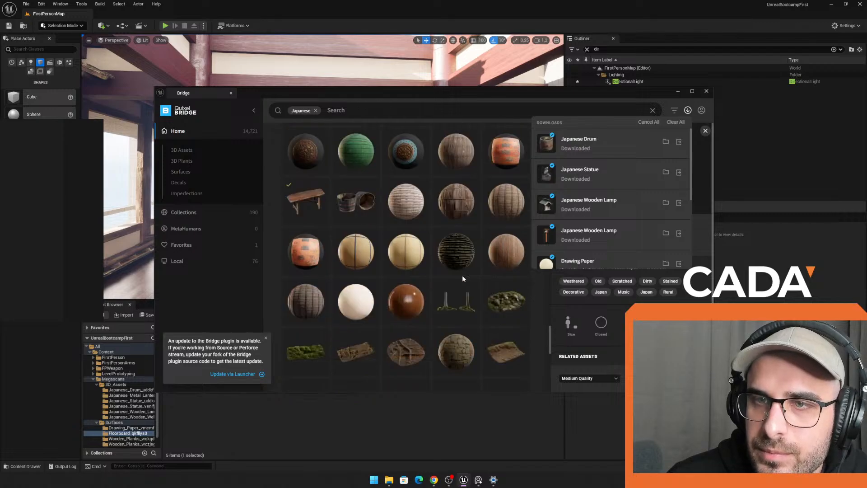
pyautogui.scroll(4, 462, 273)
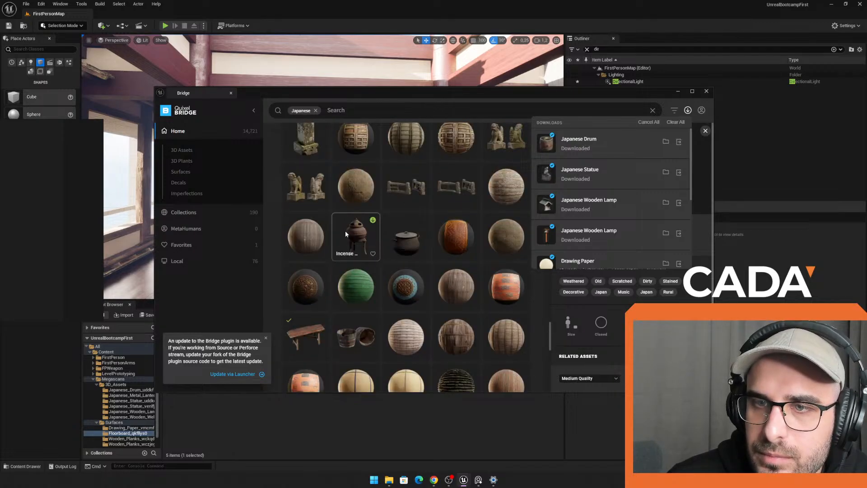
pyautogui.scroll(-3, 442, 301)
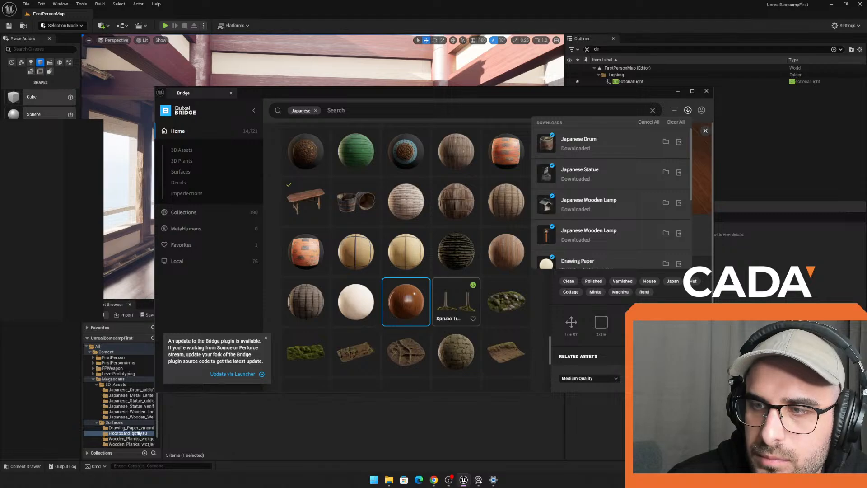
pyautogui.moveTo(648, 88); pyautogui.dragTo(649, 17)
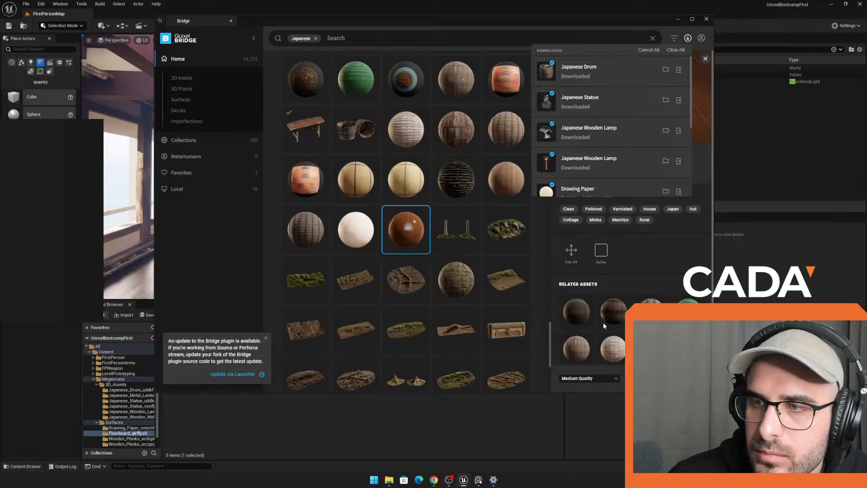
pyautogui.click(460, 233)
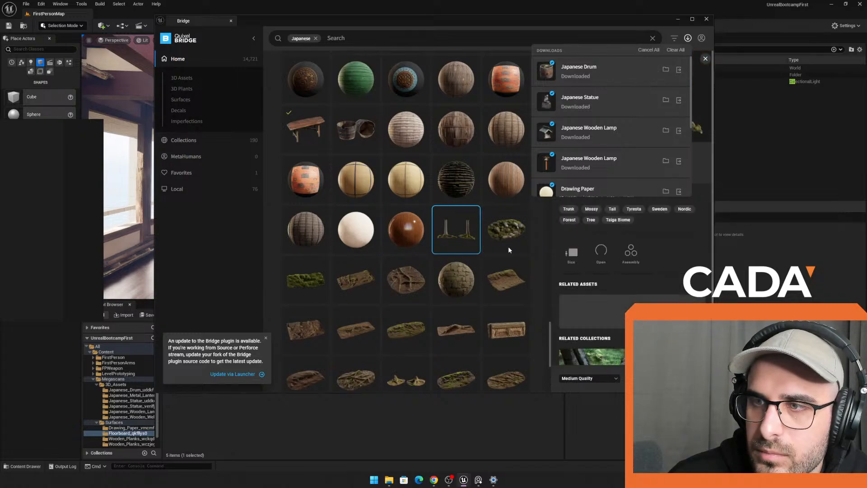
pyautogui.click(411, 226)
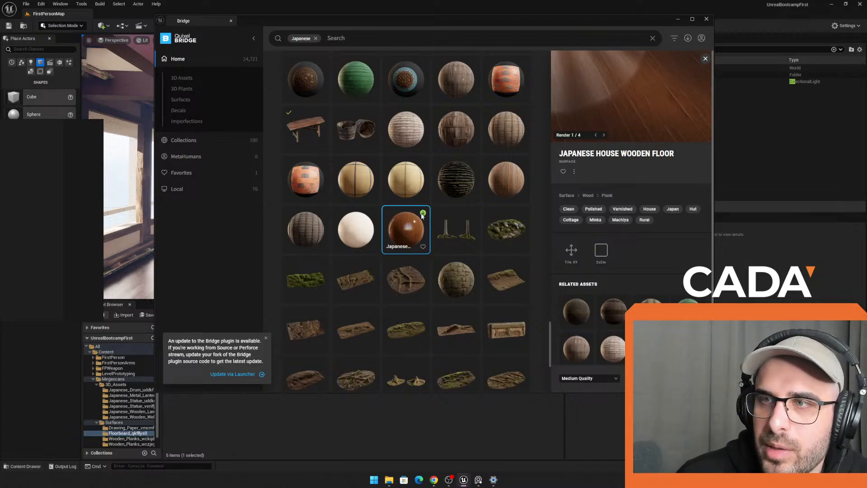
pyautogui.click(423, 214)
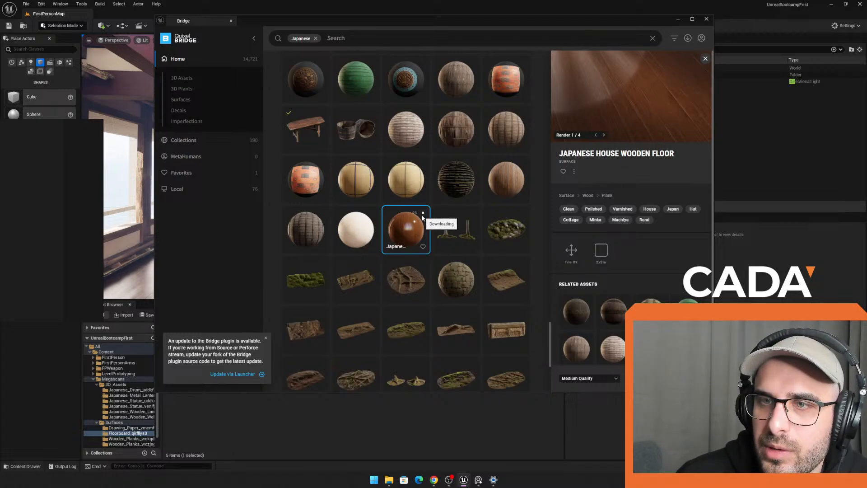
# Step: Download both Japanese Tatami Mats surfaces at Medium Quality
pyautogui.click(408, 177)
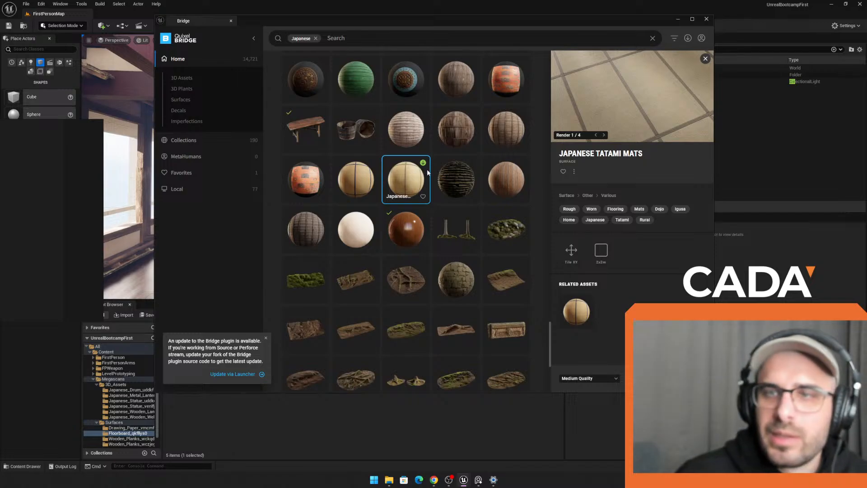
pyautogui.click(375, 177)
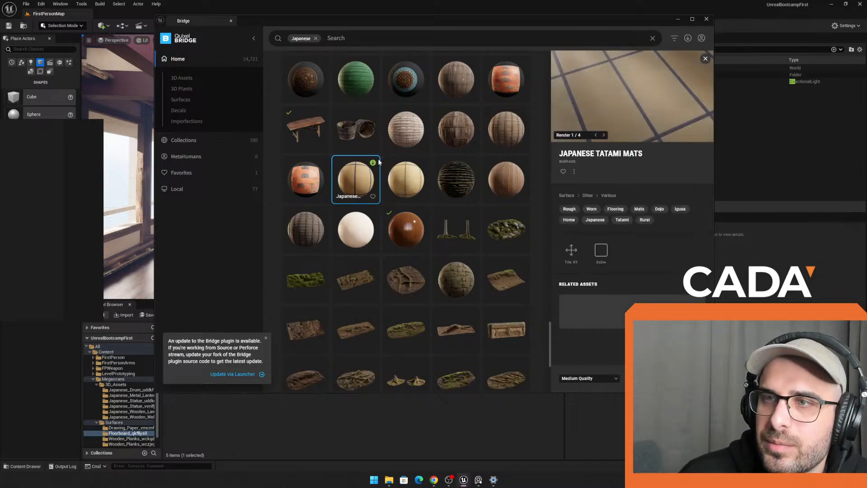
pyautogui.click(423, 163)
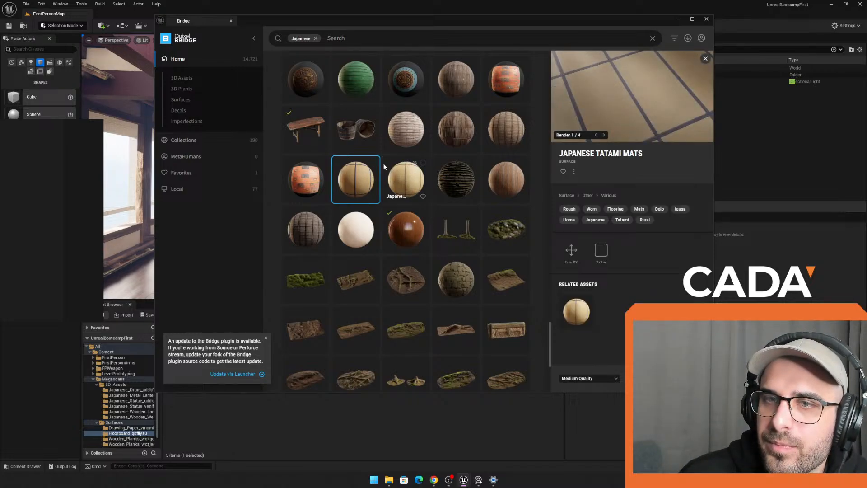
# Step: Download the Japanese Wooden Planks surface and two Traditional Japanese Wooden Facade surfaces at Medium Quality
pyautogui.click(360, 229)
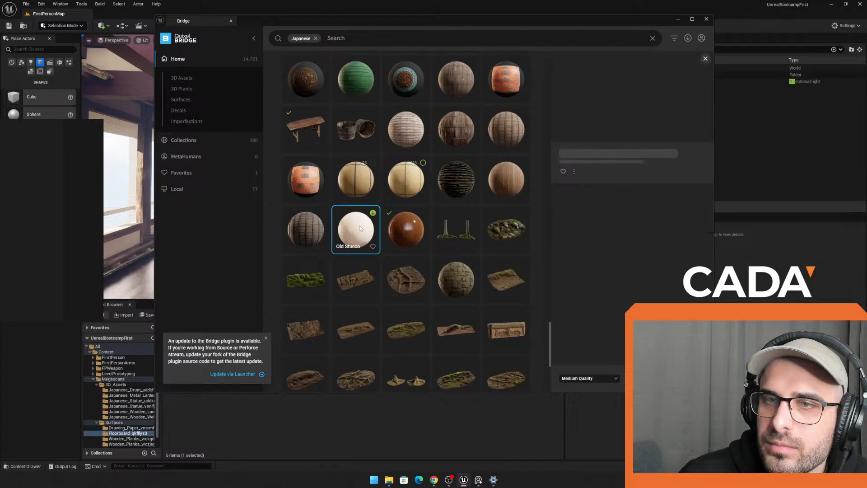
pyautogui.click(300, 222)
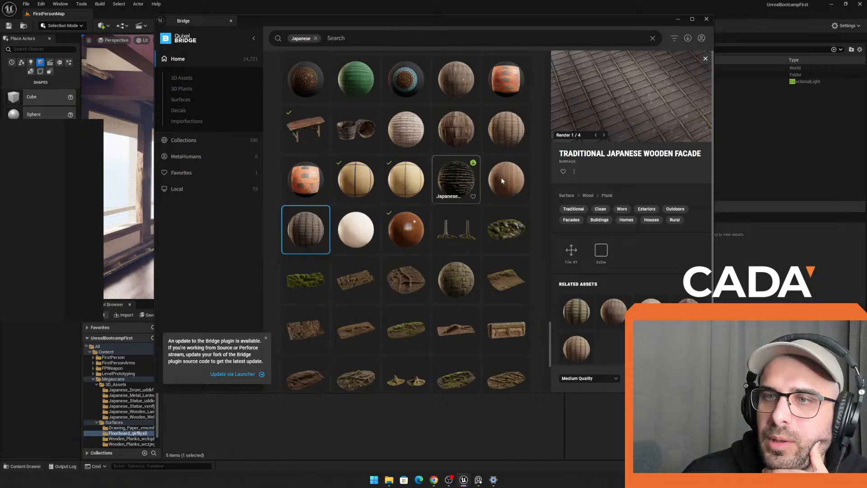
pyautogui.click(518, 178)
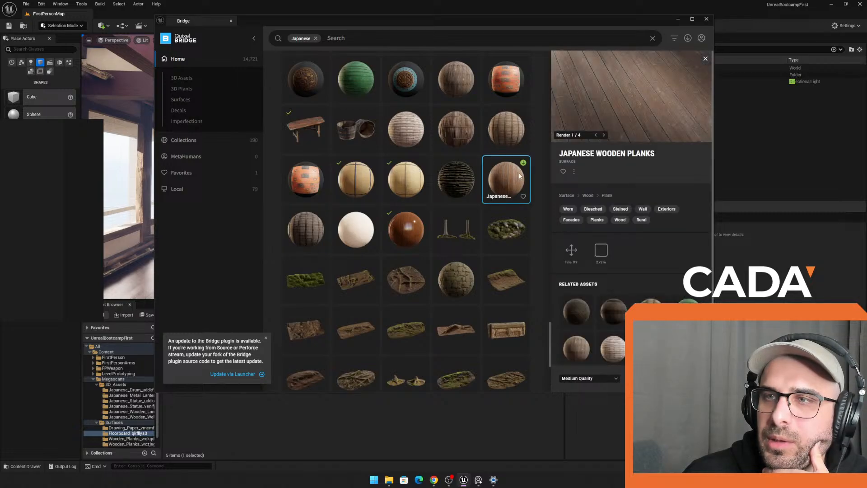
pyautogui.click(508, 131)
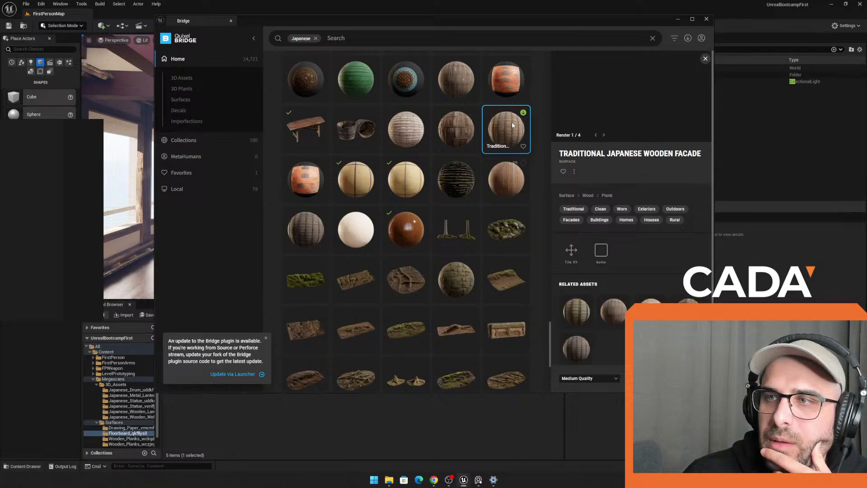
pyautogui.click(320, 222)
pyautogui.click(310, 178)
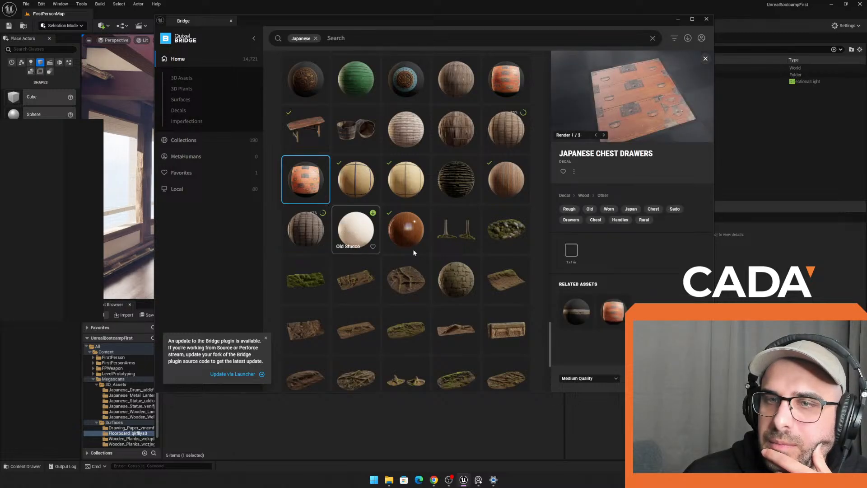
# Step: Download the old metal pot and the standing incense burner 3D assets
pyautogui.scroll(2, 426, 183)
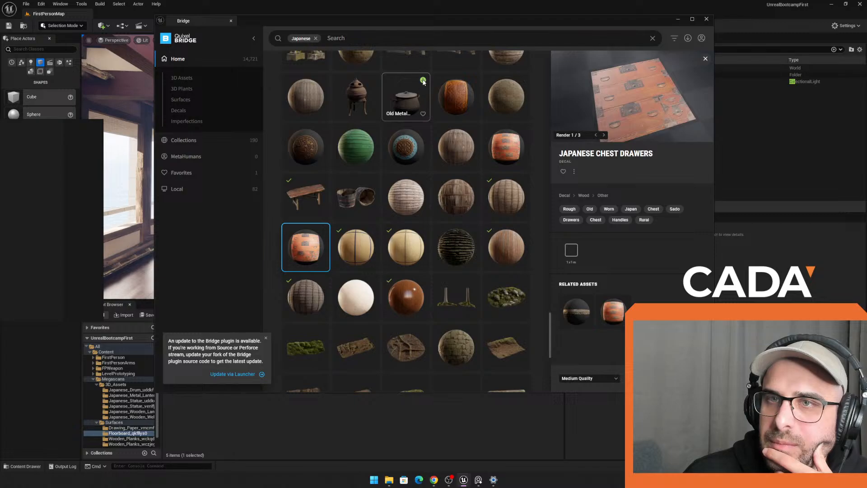
pyautogui.click(423, 81)
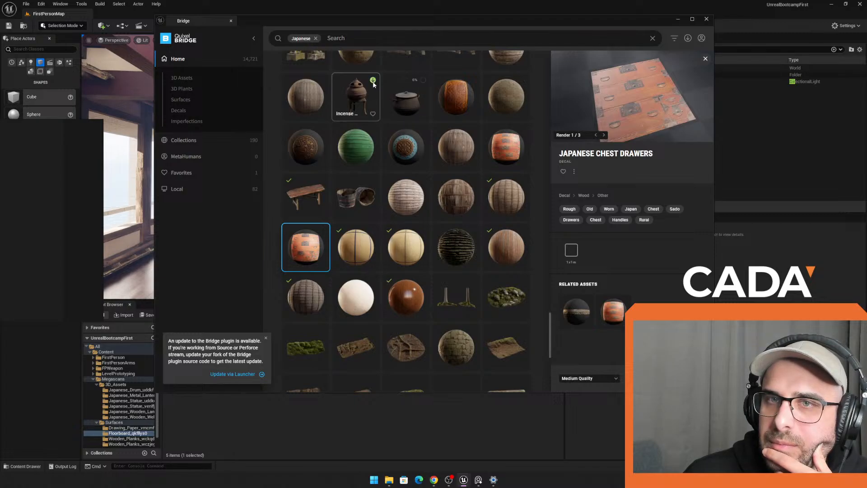
pyautogui.click(374, 82)
# Step: Preview the Japanese Wooden Door surface and download it at Medium Quality
pyautogui.click(313, 101)
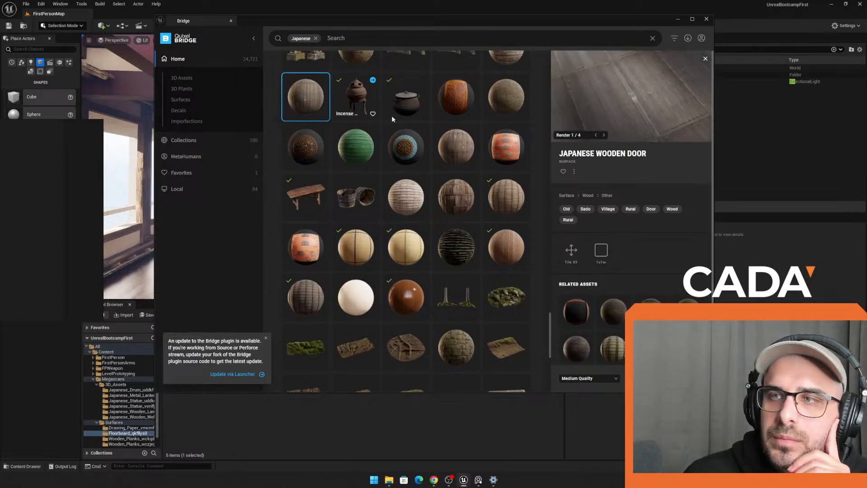
pyautogui.scroll(2, 443, 126)
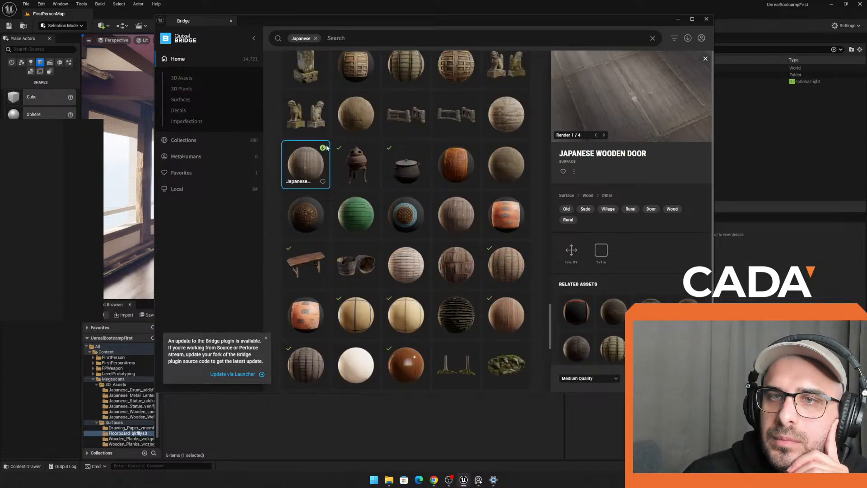
pyautogui.click(323, 149)
# Step: Examine the remaining Japanese results for usable pieces, including another Traditional Japanese Wooden Facade, Castle Stairs and Old Wood Boards
pyautogui.scroll(1, 465, 154)
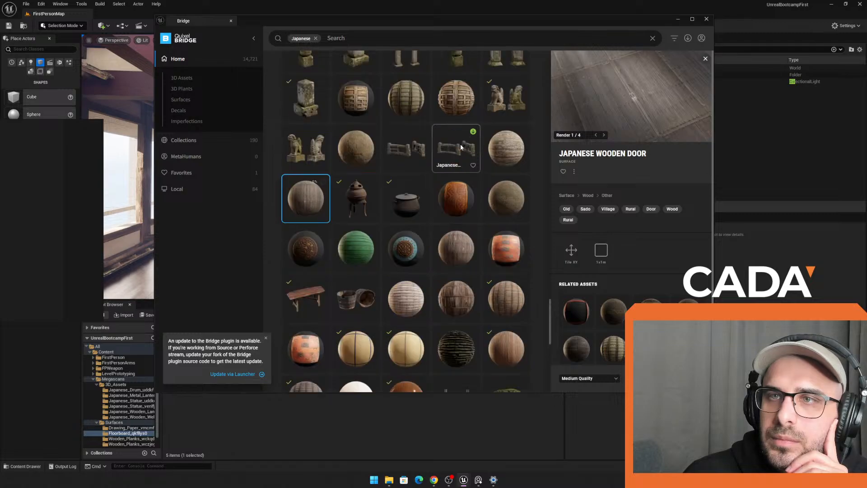
pyautogui.scroll(1, 465, 154)
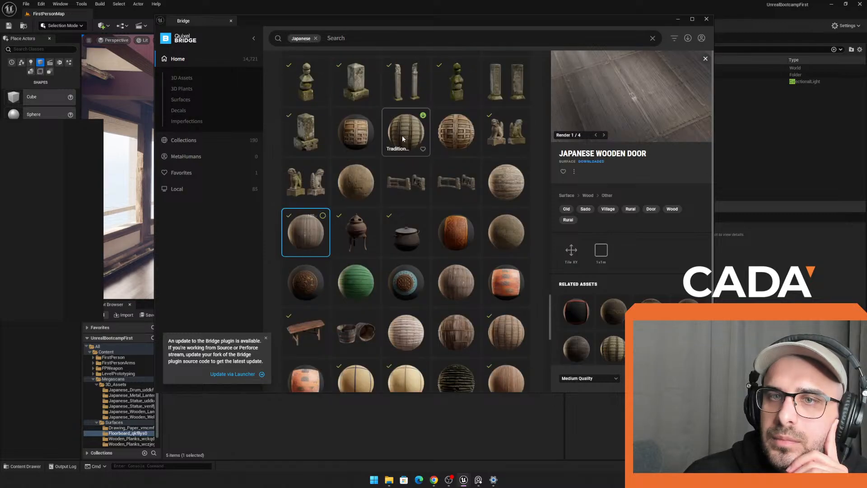
pyautogui.scroll(-3, 454, 178)
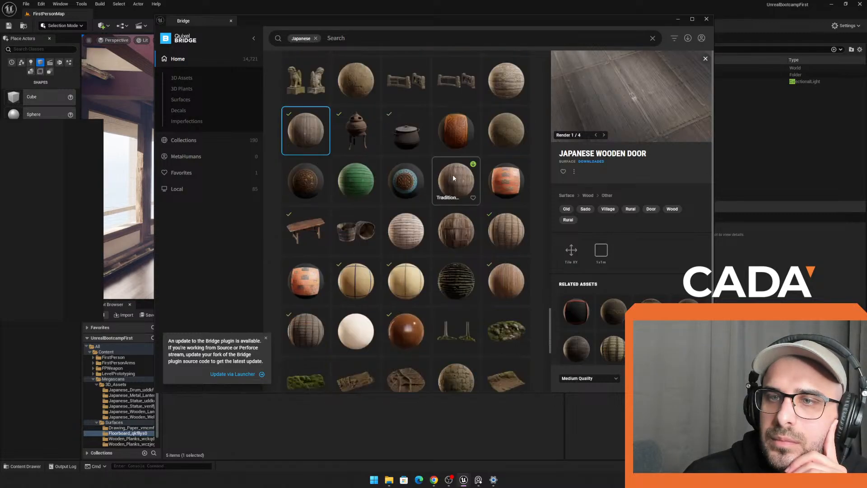
pyautogui.scroll(-2, 471, 179)
pyautogui.click(456, 181)
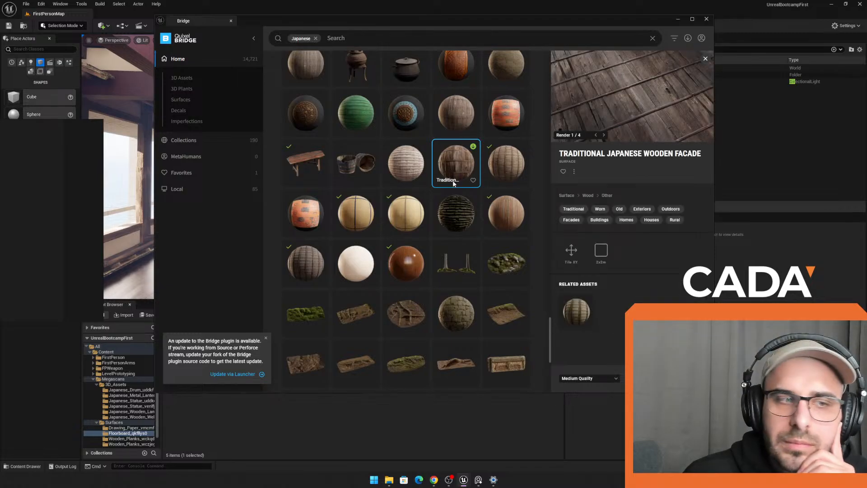
pyautogui.scroll(-10, 459, 182)
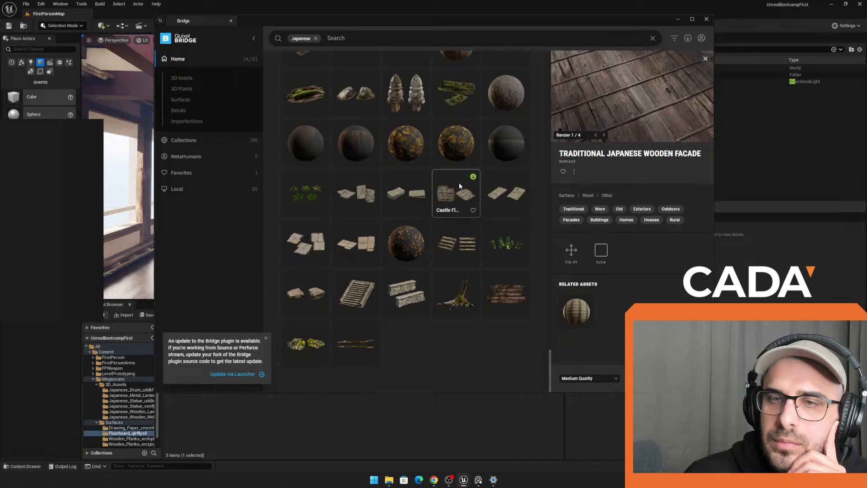
pyautogui.scroll(5, 470, 249)
pyautogui.scroll(-4, 471, 247)
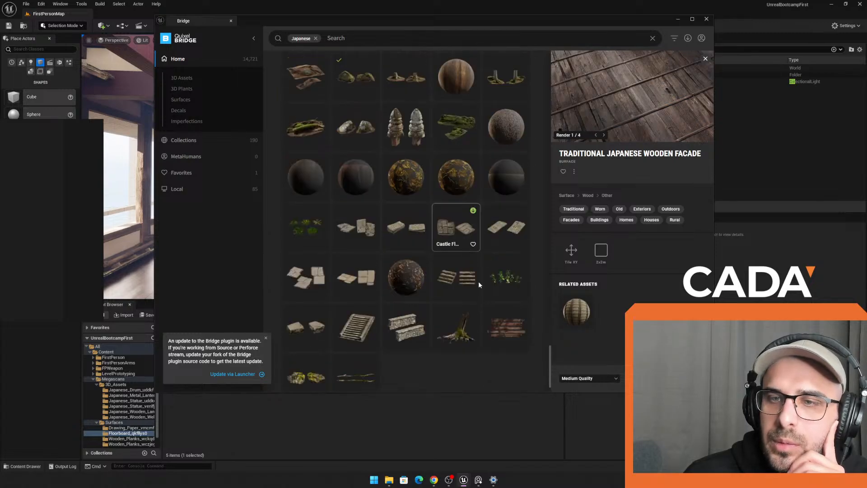
pyautogui.click(474, 280)
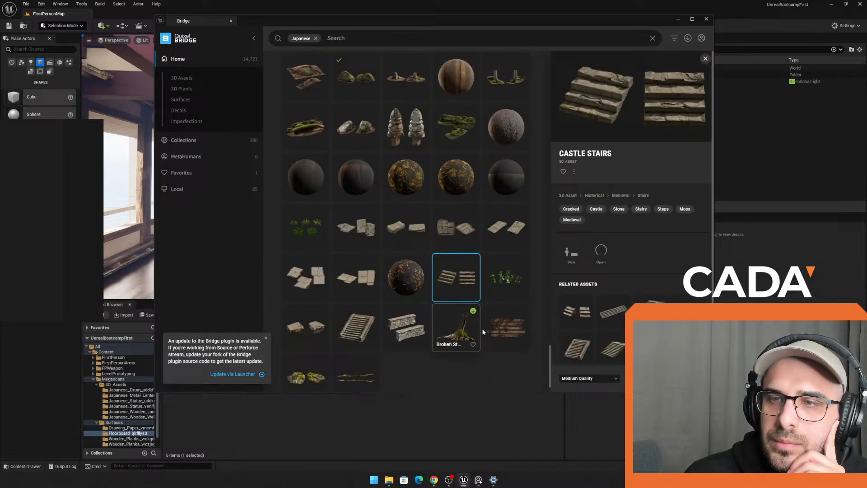
pyautogui.click(493, 325)
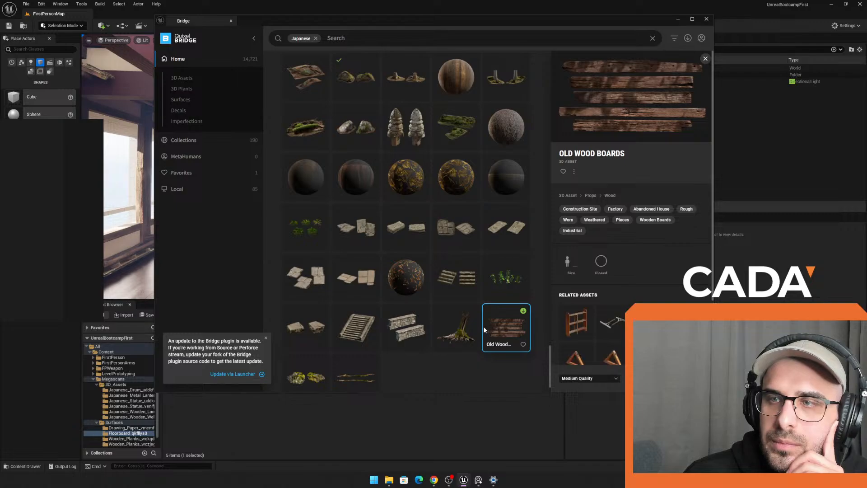
pyautogui.scroll(-5, 445, 315)
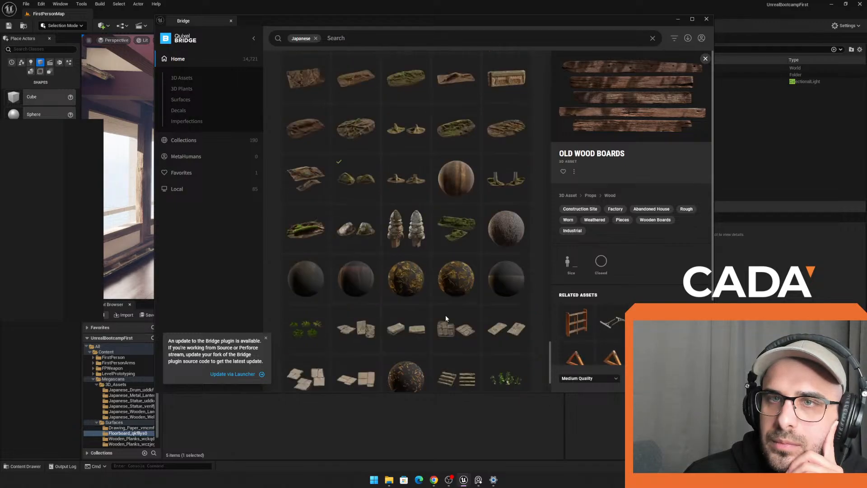
pyautogui.scroll(5, 447, 315)
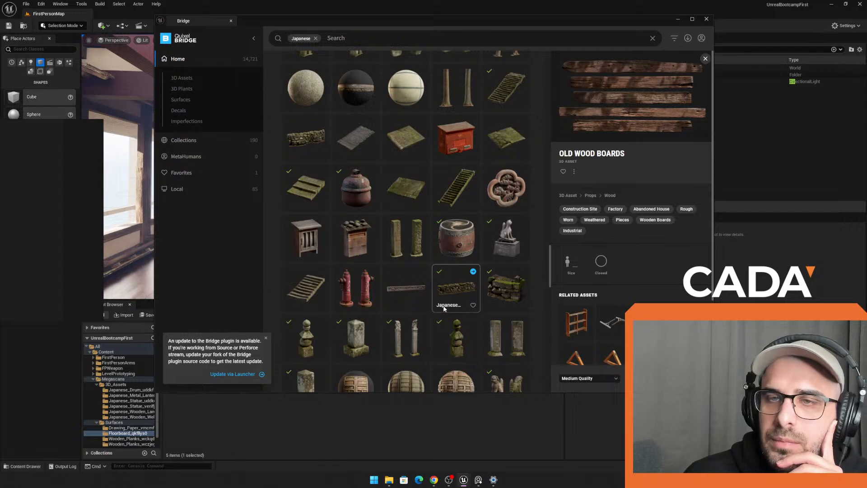
# Step: Examine more Japanese results, including the Japanese Concrete Panels and Japanese Patterned Concrete Floor surfaces, for usable pieces
pyautogui.scroll(8, 444, 307)
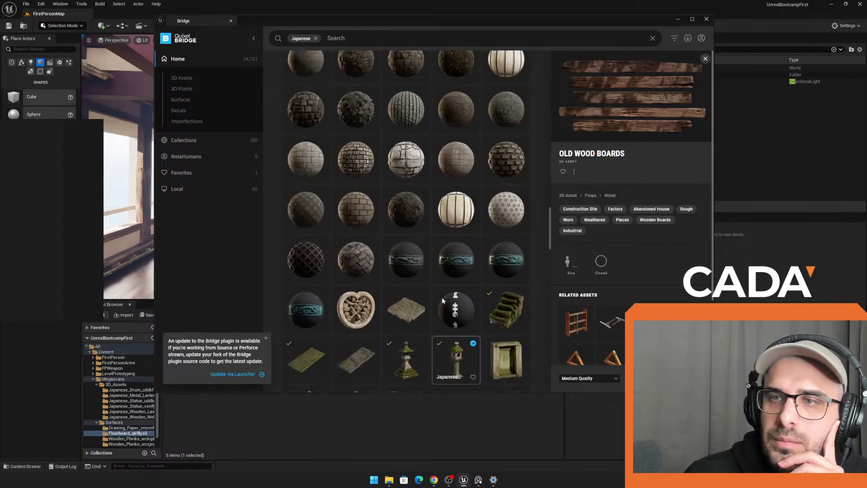
pyautogui.scroll(6, 443, 300)
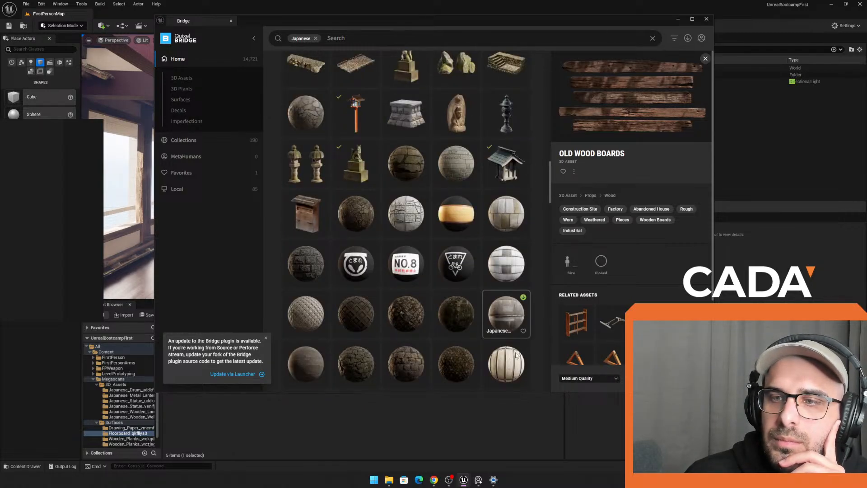
pyautogui.click(505, 362)
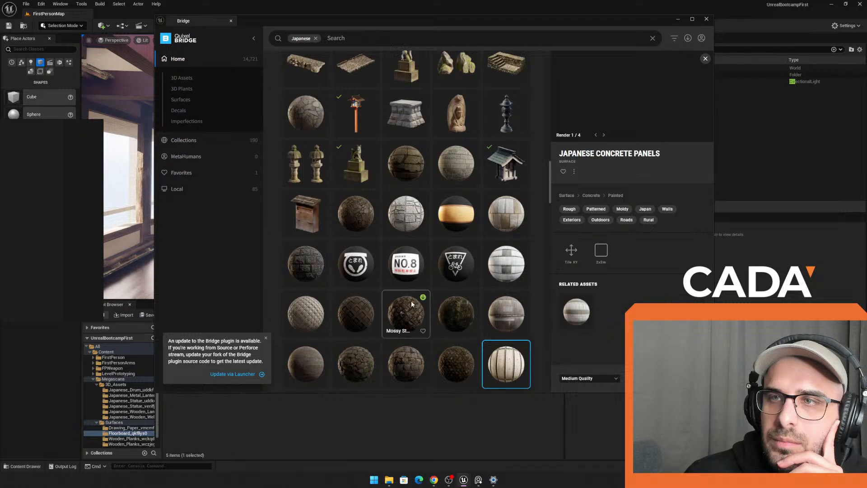
pyautogui.scroll(-3, 412, 299)
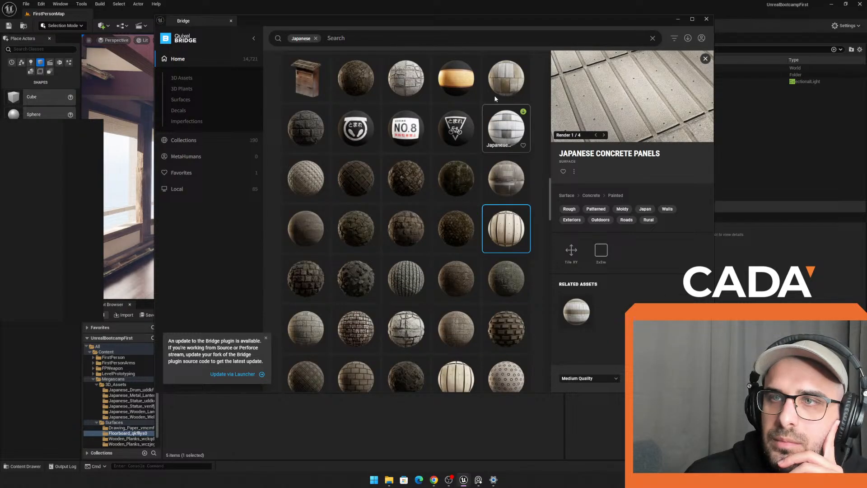
pyautogui.scroll(-2, 472, 281)
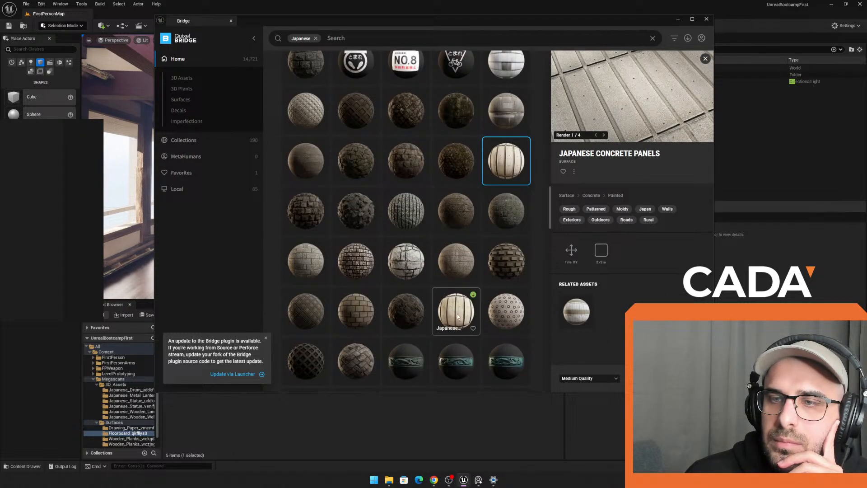
pyautogui.click(519, 314)
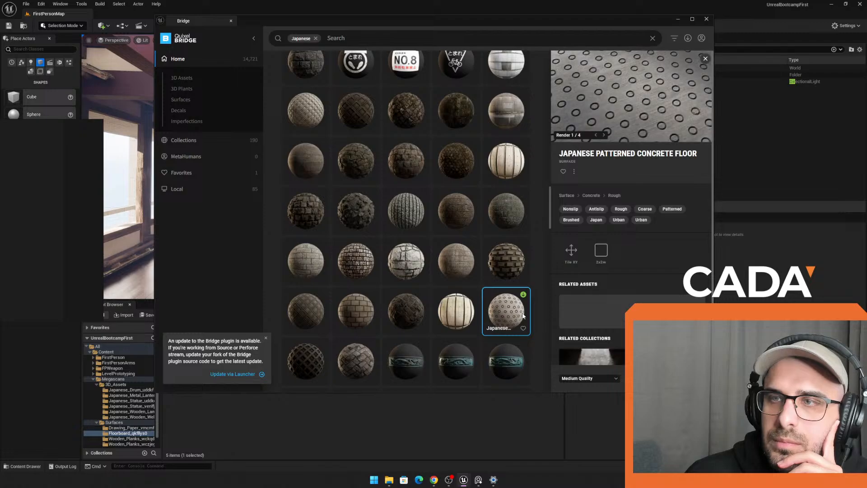
pyautogui.scroll(-5, 456, 294)
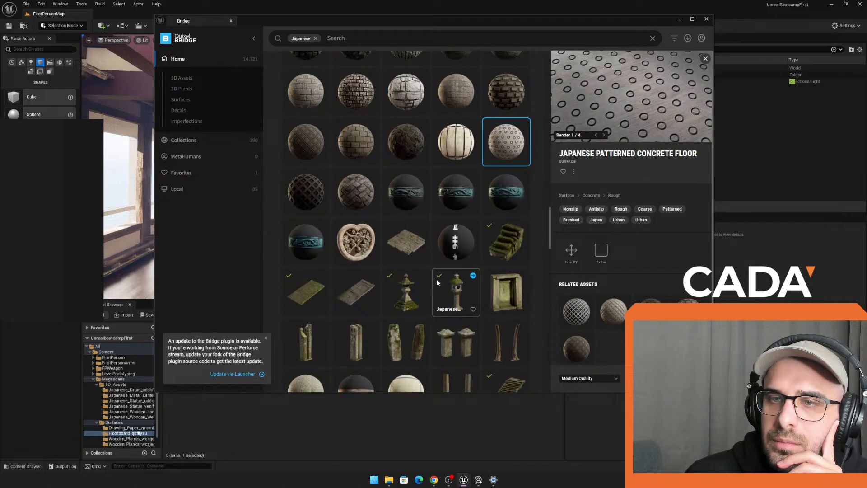
pyautogui.scroll(-10, 431, 235)
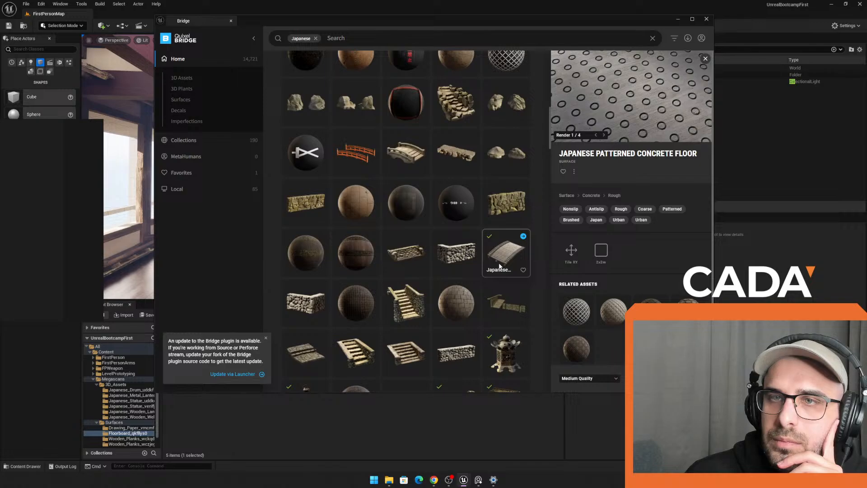
pyautogui.scroll(1, 488, 259)
pyautogui.scroll(5, 469, 253)
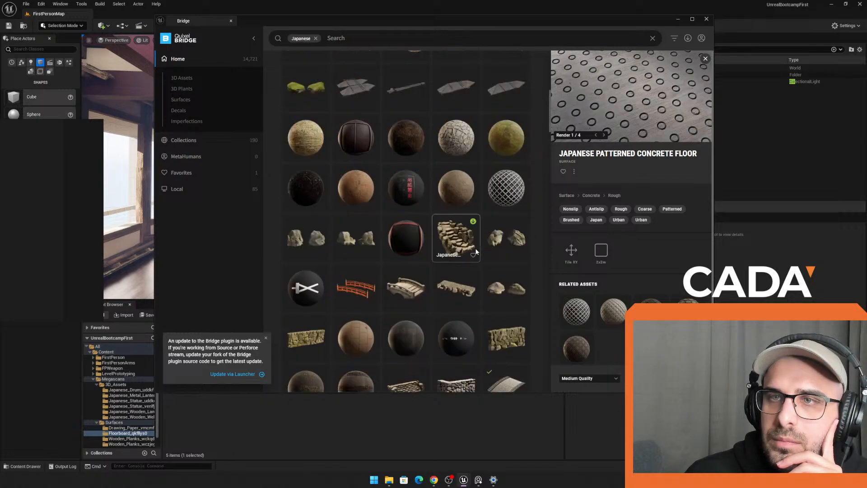
pyautogui.scroll(1, 463, 256)
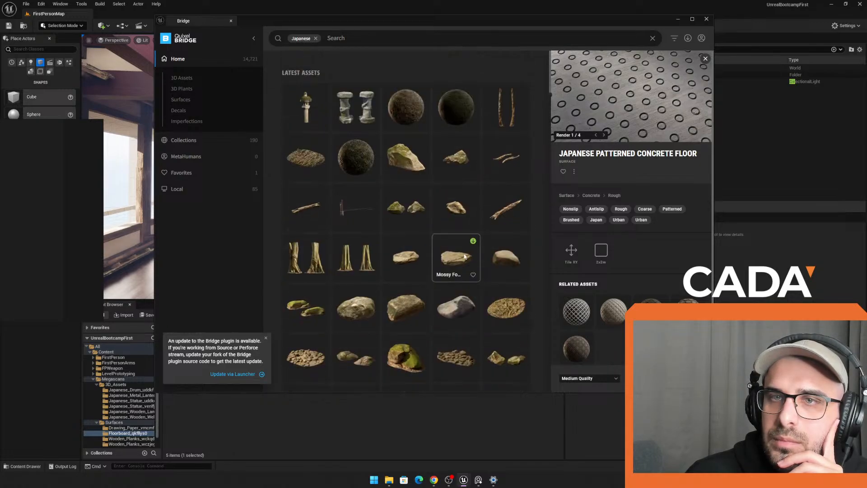
# Step: Add the downloaded Japanese House Wooden Floor, Tatami Mats, Wooden Planks, Wooden Facade and Wooden Door surfaces and the Old Metal Pot to the project
pyautogui.click(687, 38)
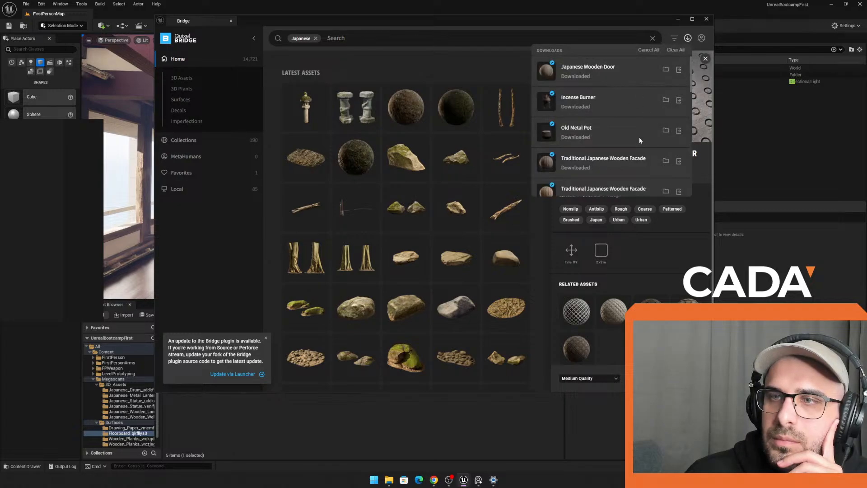
pyautogui.scroll(-4, 641, 138)
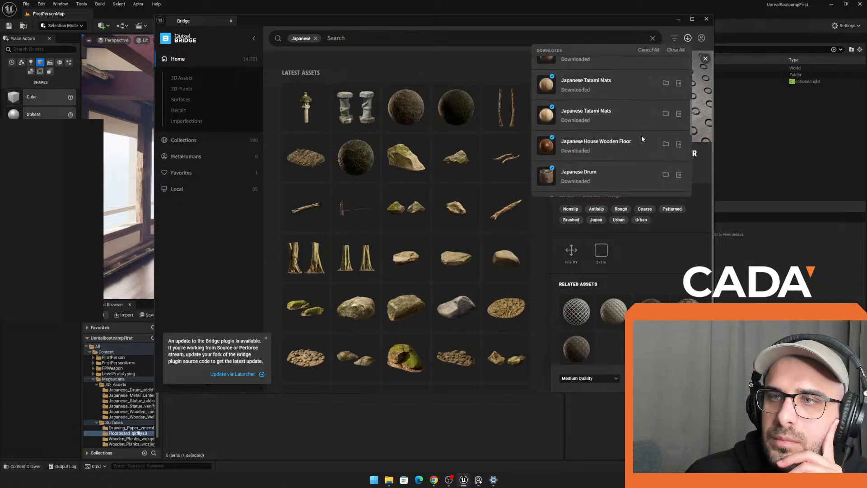
pyautogui.click(680, 145)
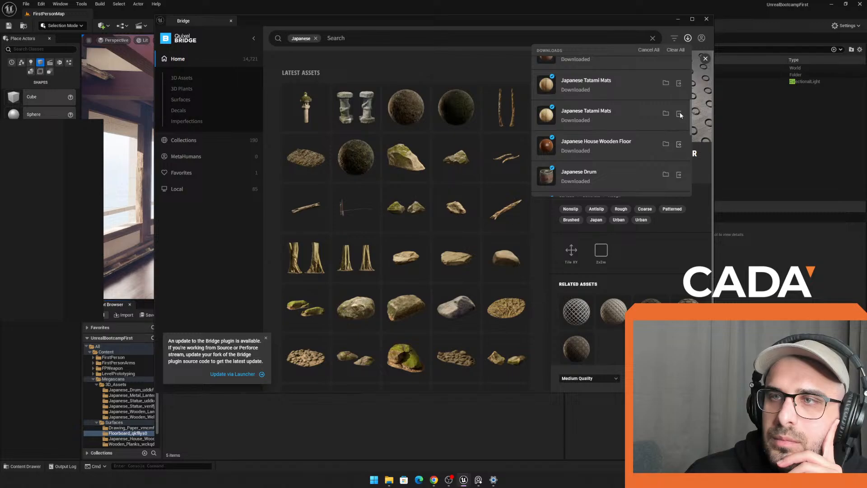
pyautogui.click(679, 114)
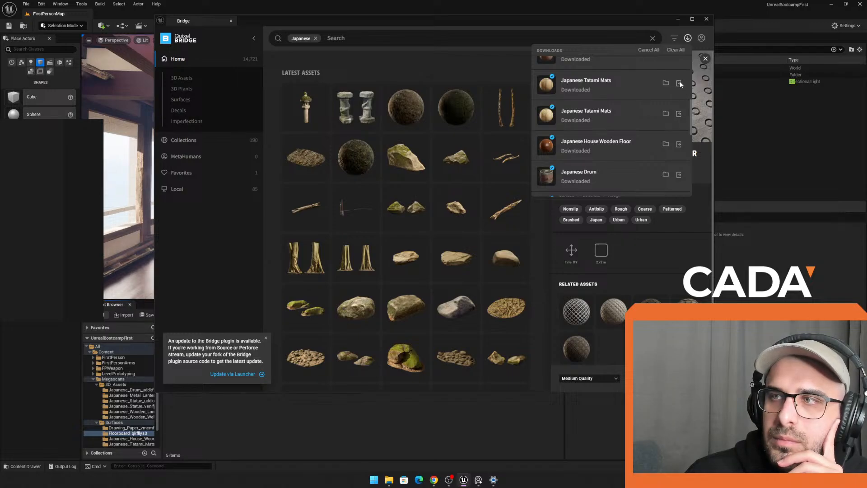
pyautogui.scroll(3, 680, 90)
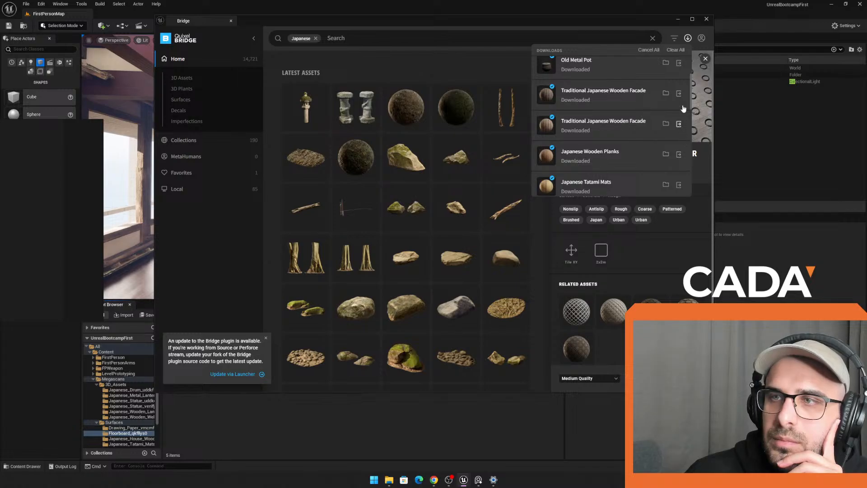
pyautogui.click(679, 63)
pyautogui.scroll(2, 680, 74)
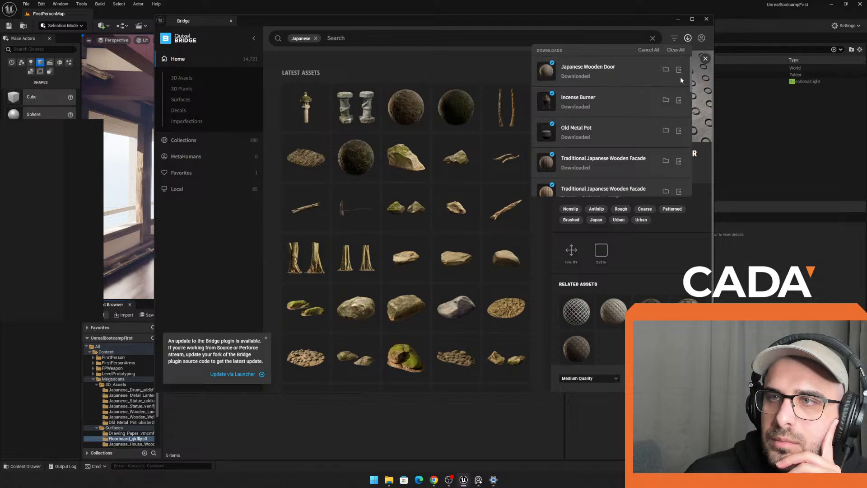
pyautogui.click(679, 20)
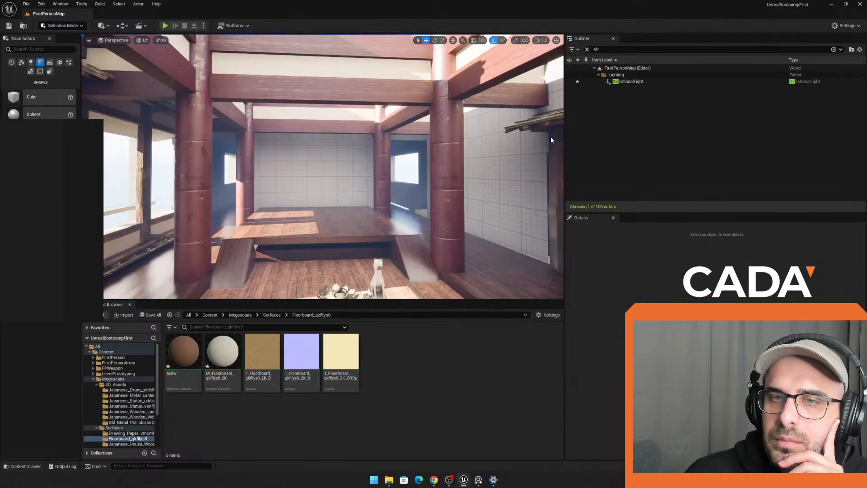
# Step: Apply the Japanese House Wooden Floor material to the interior floor in front of the raised platform
pyautogui.moveTo(422, 229); pyautogui.dragTo(420, 284, button='right')
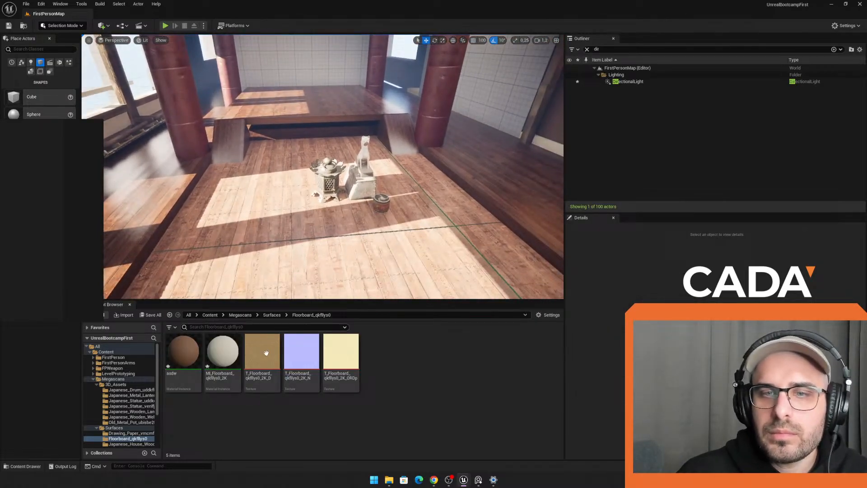
pyautogui.click(240, 315)
pyautogui.doubleClick(222, 355)
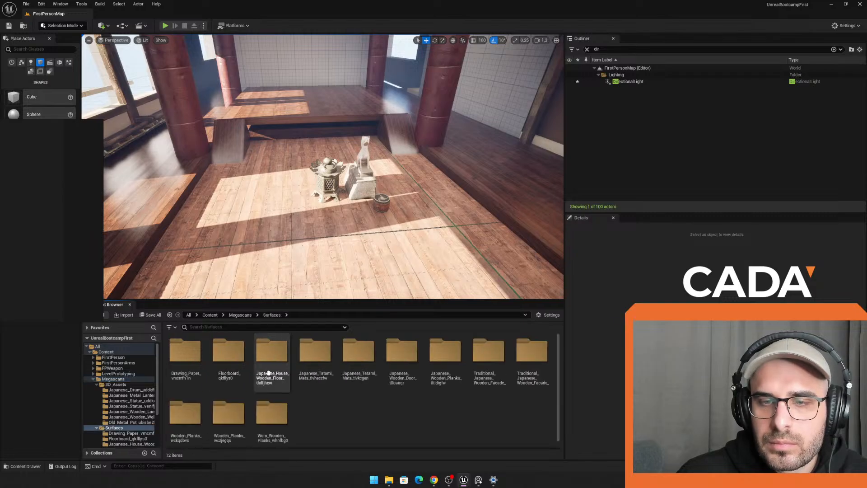
pyautogui.doubleClick(272, 351)
pyautogui.moveTo(183, 354); pyautogui.dragTo(284, 251)
pyautogui.moveTo(284, 252); pyautogui.dragTo(275, 273, button='right')
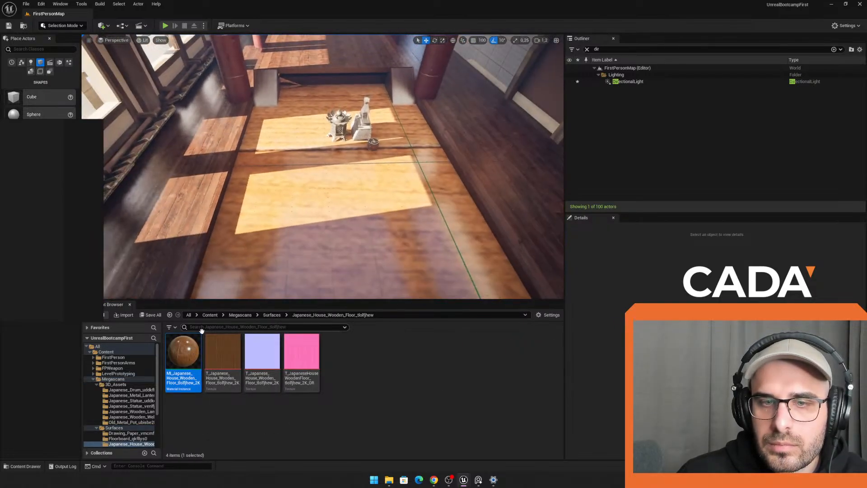
# Step: Set Tiling X and Tiling Y of the Japanese House Wooden Floor material to 70 and check the floor up close
pyautogui.doubleClick(187, 349)
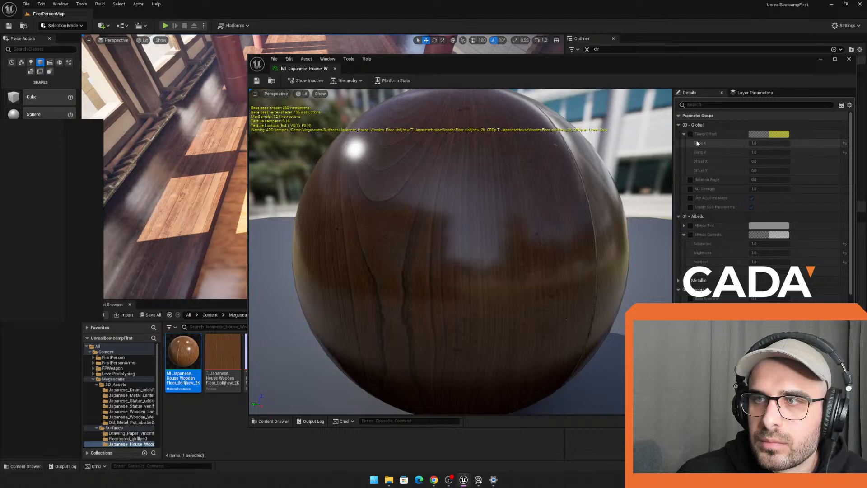
pyautogui.click(752, 144)
pyautogui.write('70')
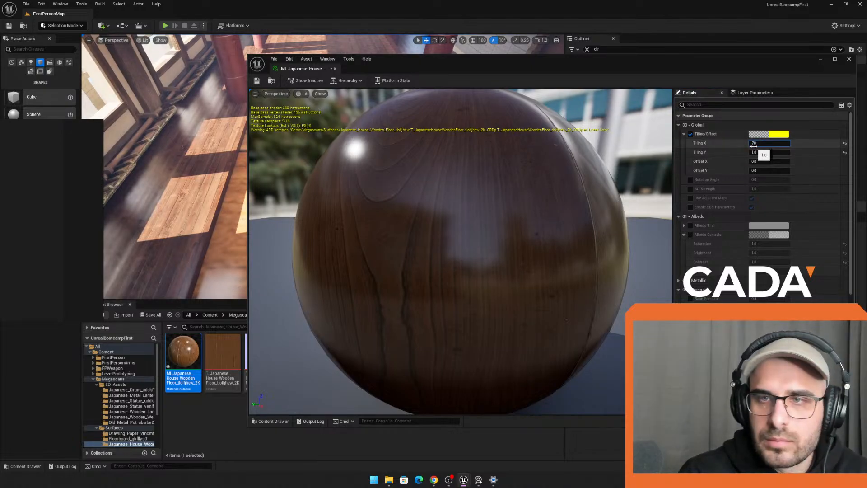
pyautogui.press('Tab')
pyautogui.write('70')
pyautogui.press('Return')
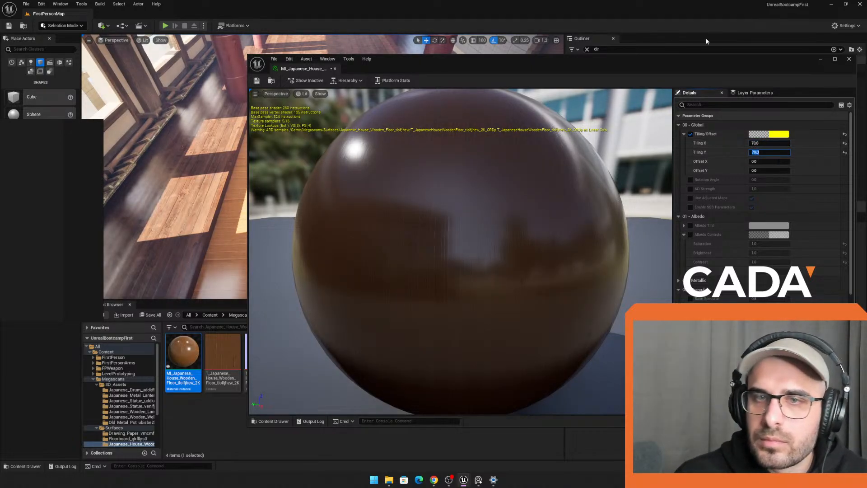
pyautogui.moveTo(673, 63); pyautogui.dragTo(0, 68)
pyautogui.press('w')
pyautogui.moveTo(398, 171); pyautogui.dragTo(317, 223, button='right')
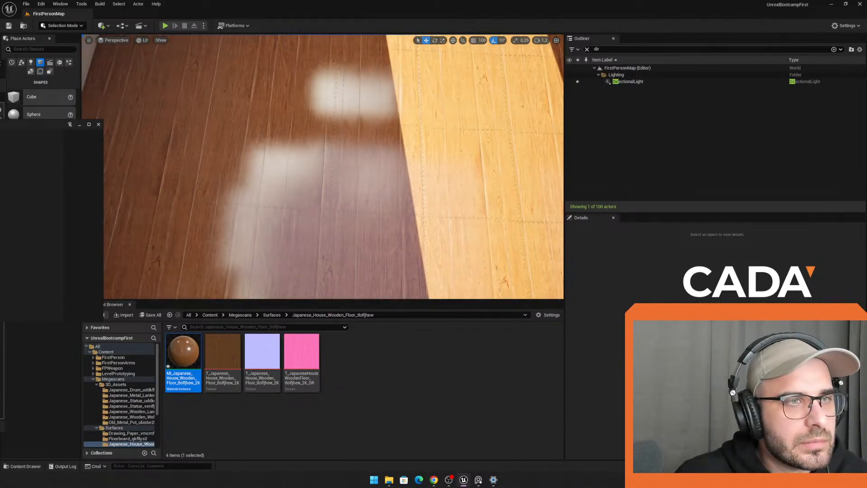
# Step: Enable the Japanese House Wooden Floor material's Rotation Angle, set it to 90 and check the plank direction in the level
pyautogui.moveTo(0, 63); pyautogui.dragTo(595, 68)
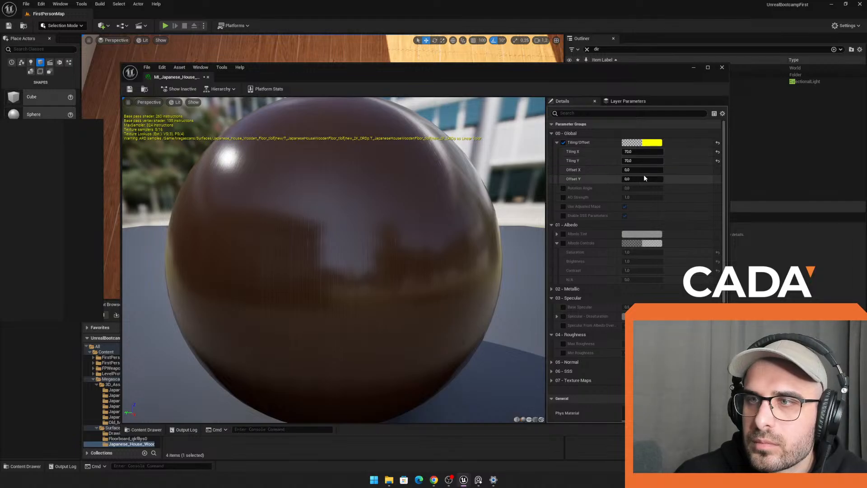
pyautogui.click(563, 188)
pyautogui.moveTo(624, 188); pyautogui.dragTo(627, 188)
pyautogui.click(627, 187)
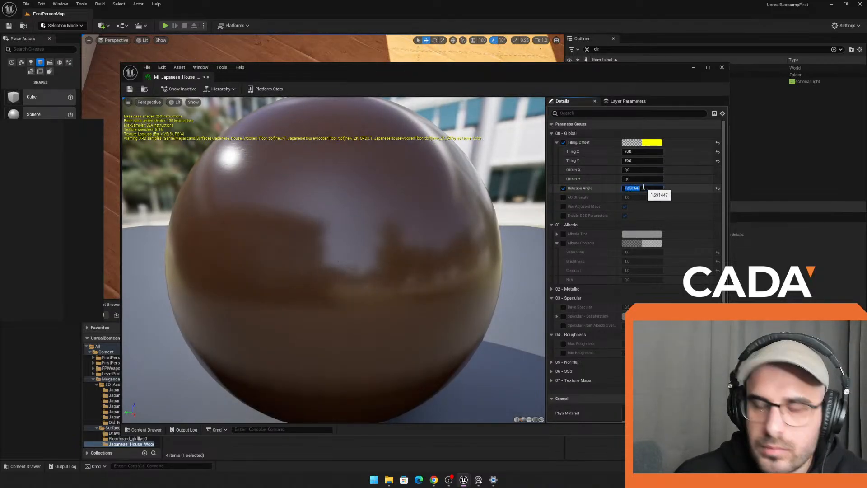
pyautogui.write('90')
pyautogui.press('Return')
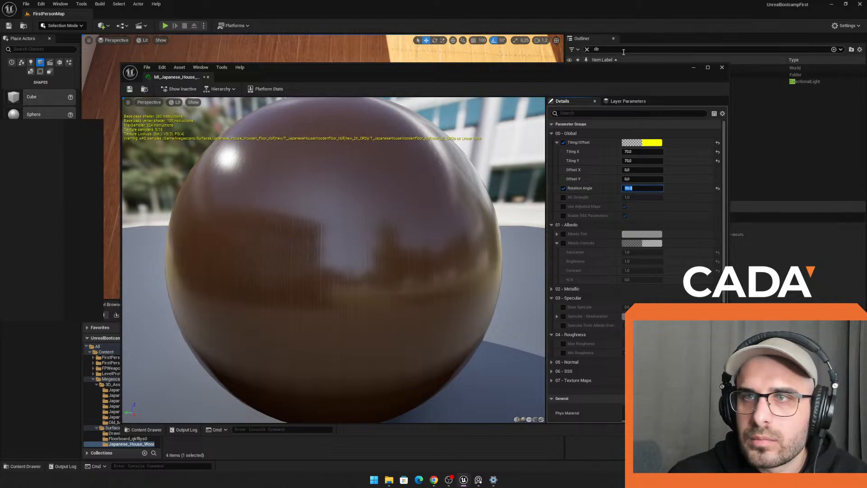
pyautogui.moveTo(604, 69); pyautogui.dragTo(56, 107)
pyautogui.moveTo(298, 180); pyautogui.dragTo(456, 77, button='right')
pyautogui.press('s')
# Step: Inspect the wooden floor around the lantern and statue, and close the floor material's editor
pyautogui.moveTo(130, 108); pyautogui.dragTo(827, 219)
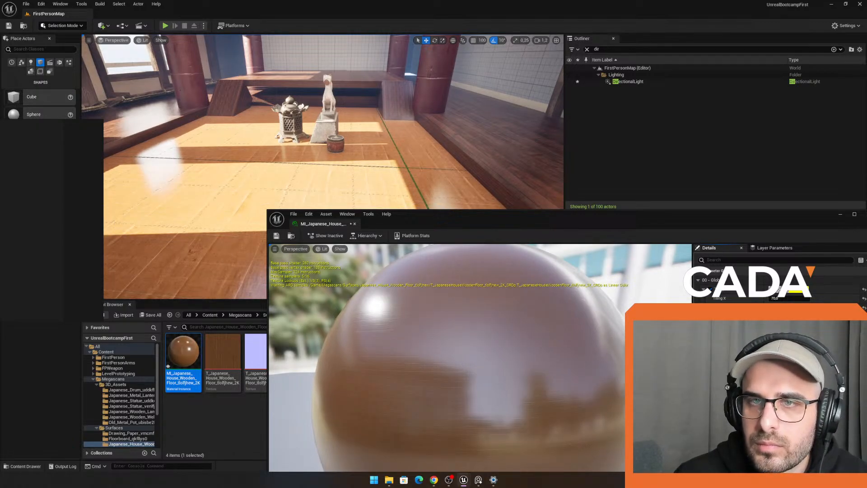
pyautogui.moveTo(398, 154)
pyautogui.mouseDown(button='right')
pyautogui.moveTo(393, 181)
pyautogui.moveTo(348, 203)
pyautogui.moveTo(361, 206)
pyautogui.moveTo(384, 176)
pyautogui.moveTo(384, 158)
pyautogui.mouseUp(button='right')
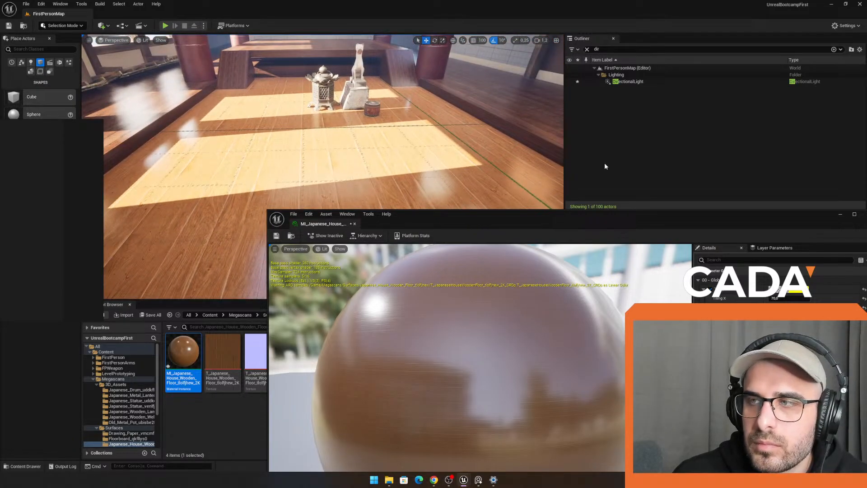
pyautogui.moveTo(763, 215); pyautogui.dragTo(505, 217)
pyautogui.click(484, 201)
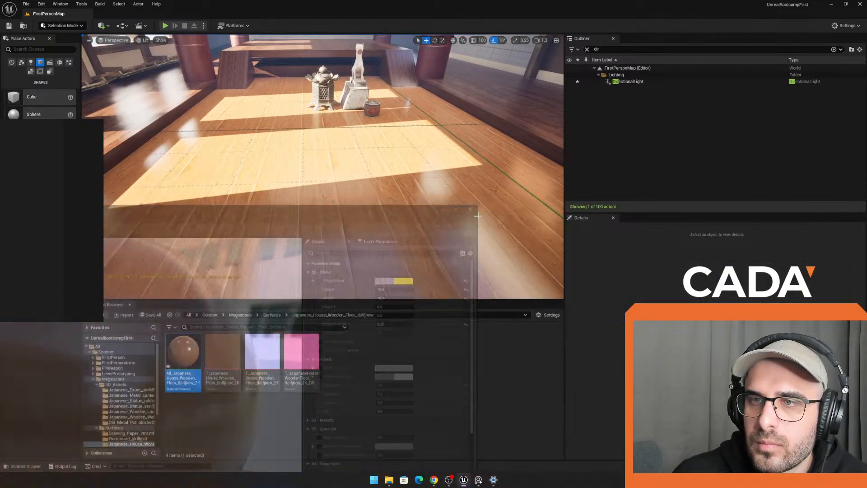
# Step: Apply the Japanese Wooden Planks material from the Megascans surfaces to the same interior floor
pyautogui.click(276, 315)
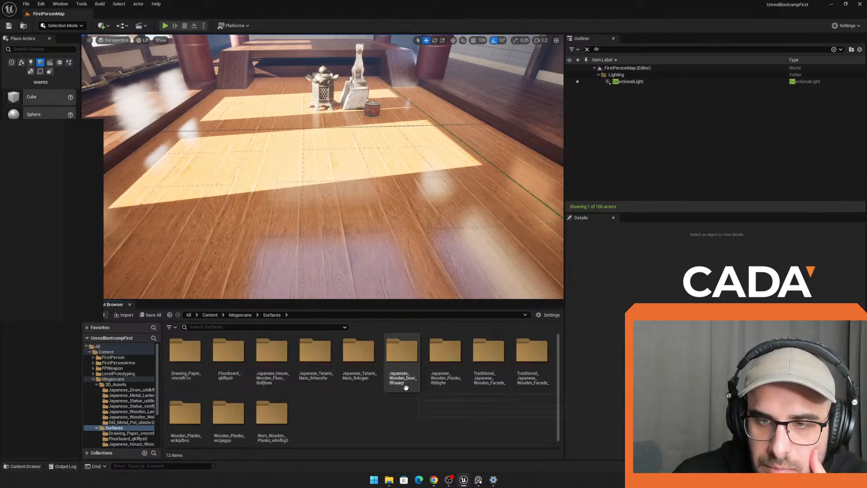
pyautogui.doubleClick(401, 355)
pyautogui.click(275, 316)
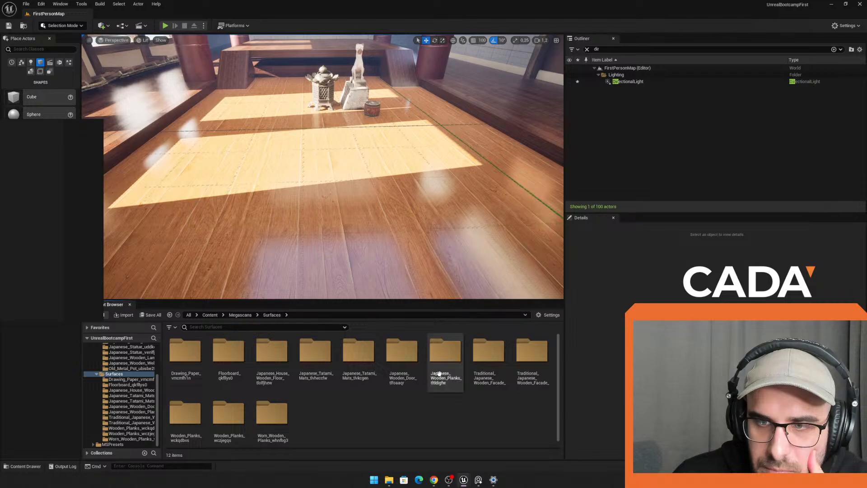
pyautogui.doubleClick(444, 354)
pyautogui.moveTo(183, 355); pyautogui.dragTo(337, 250)
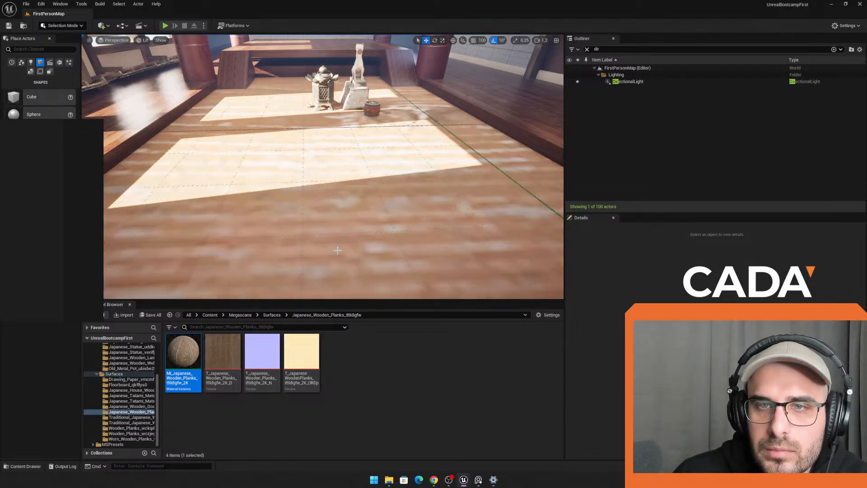
# Step: Enable Tiling/Offset on the Japanese Wooden Planks material and set both Tiling X and Tiling Y to 70
pyautogui.doubleClick(183, 354)
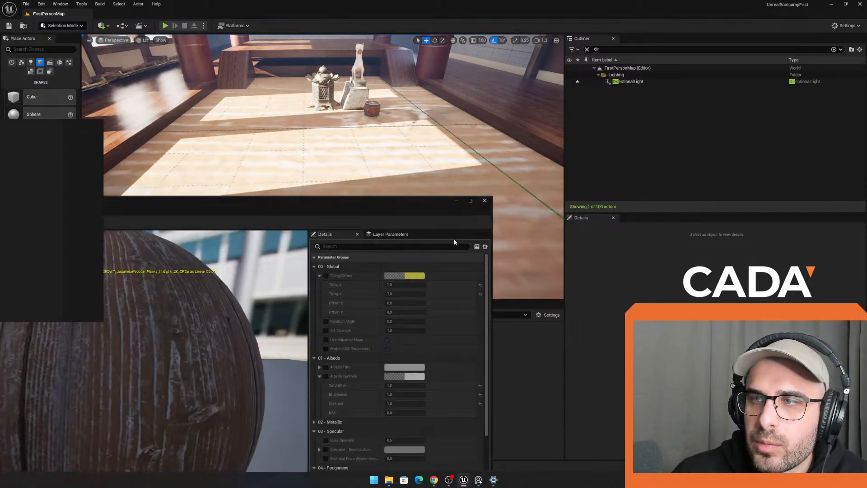
pyautogui.click(405, 286)
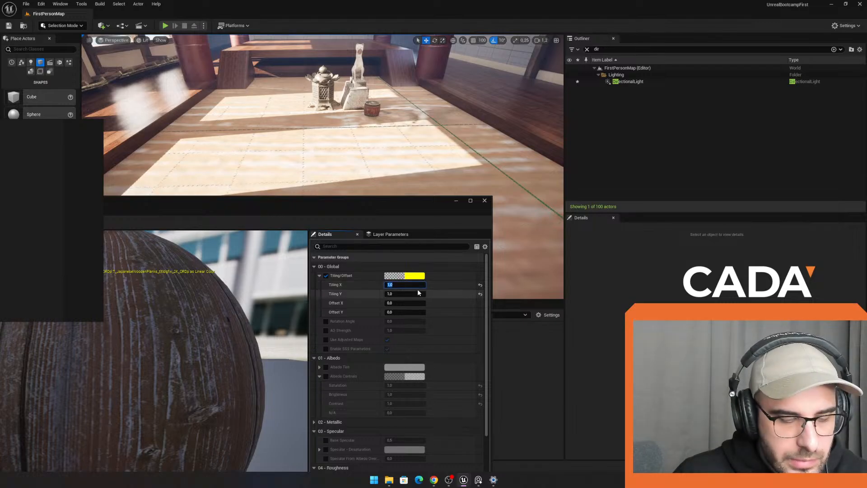
pyautogui.write('70')
pyautogui.press('Tab')
pyautogui.write('70')
pyautogui.press('Return')
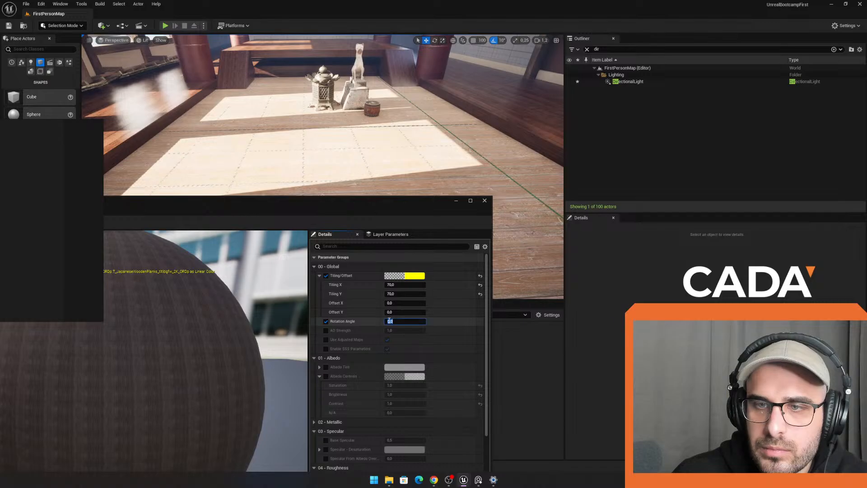
# Step: Set the Japanese Wooden Planks material's Rotation Angle to 0.25 and close its editor
pyautogui.write('0.25')
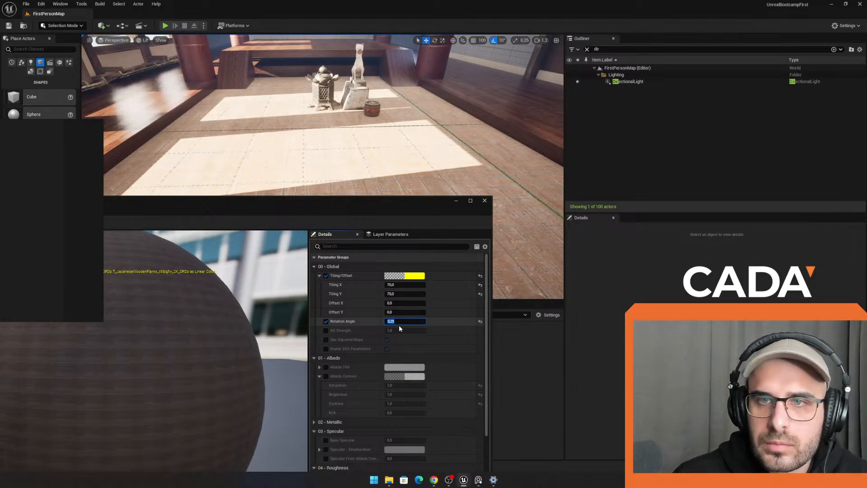
pyautogui.press('Return')
pyautogui.click(484, 200)
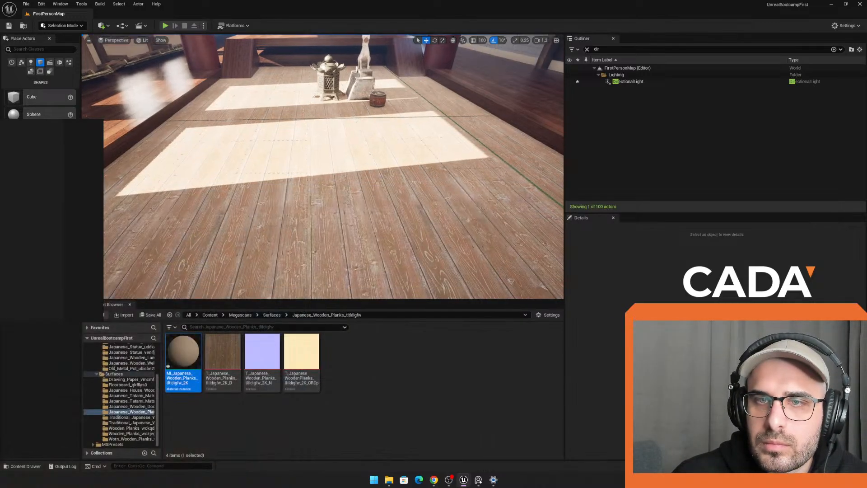
# Step: Apply the Japanese Wooden Planks material to the top of the raised platform behind the statue
pyautogui.moveTo(312, 269)
pyautogui.mouseDown(button='right')
pyautogui.moveTo(309, 277)
pyautogui.moveTo(313, 269)
pyautogui.mouseUp(button='right')
pyautogui.moveTo(187, 350); pyautogui.dragTo(304, 76)
pyautogui.moveTo(303, 76)
pyautogui.mouseDown(button='right')
pyautogui.moveTo(303, 50)
pyautogui.moveTo(361, 86)
pyautogui.moveTo(289, 77)
pyautogui.mouseUp(button='right')
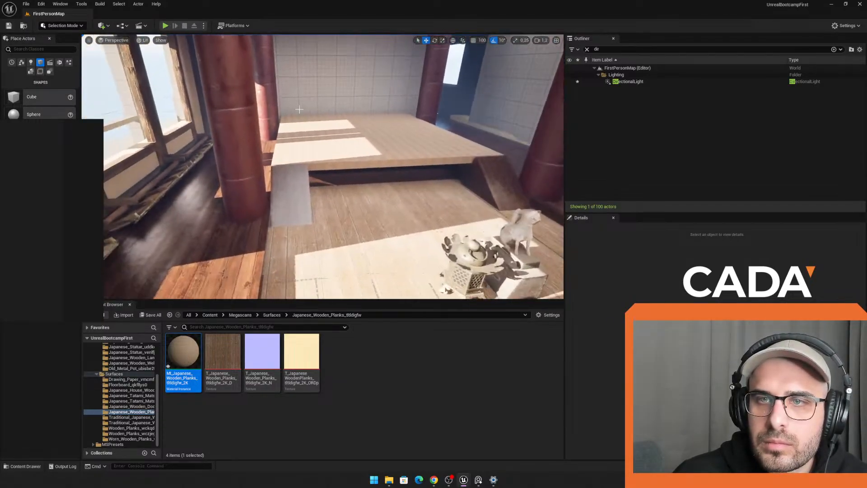
# Step: Try the Japanese Wooden Planks material on the slanted support at the platform's front corner and undo it
pyautogui.moveTo(190, 354); pyautogui.dragTo(286, 193)
pyautogui.moveTo(286, 193); pyautogui.dragTo(299, 205, button='right')
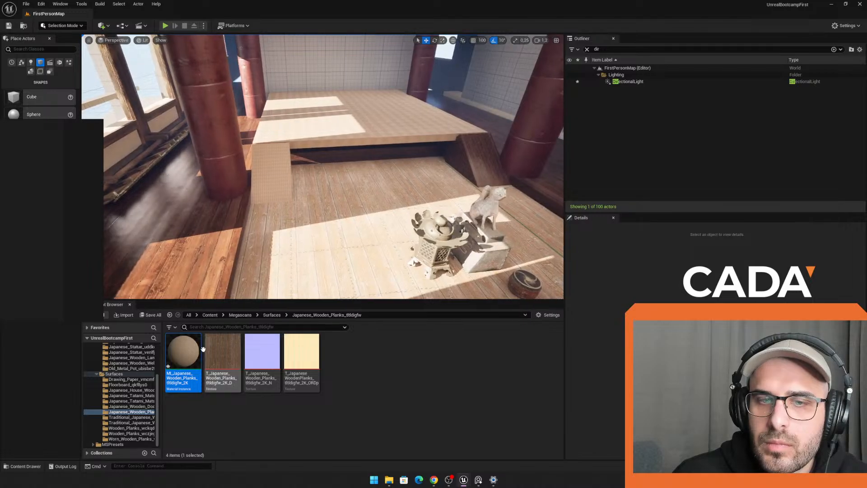
pyautogui.moveTo(357, 179); pyautogui.dragTo(357, 170, button='right')
pyautogui.hotkey('ctrl', 'z')
# Step: Set Tiling X and Tiling Y of the Japanese Wooden Planks material to 10 and check the platform and floor
pyautogui.click(357, 134)
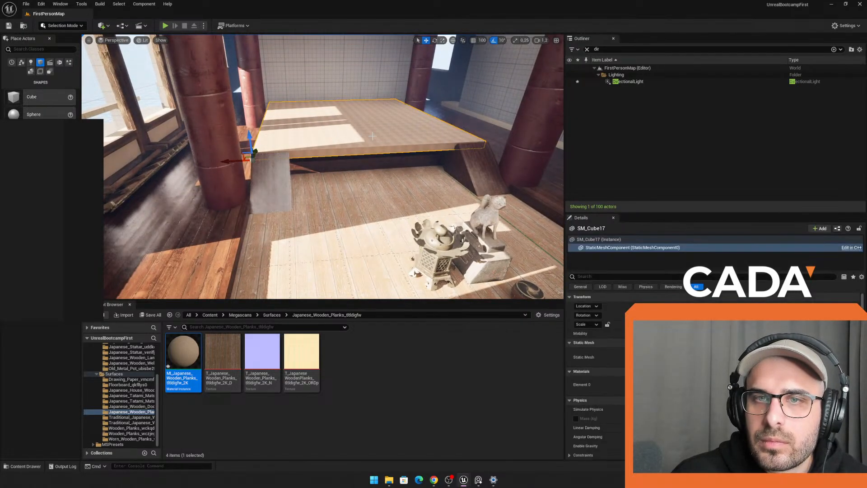
pyautogui.moveTo(357, 135); pyautogui.dragTo(312, 185, button='right')
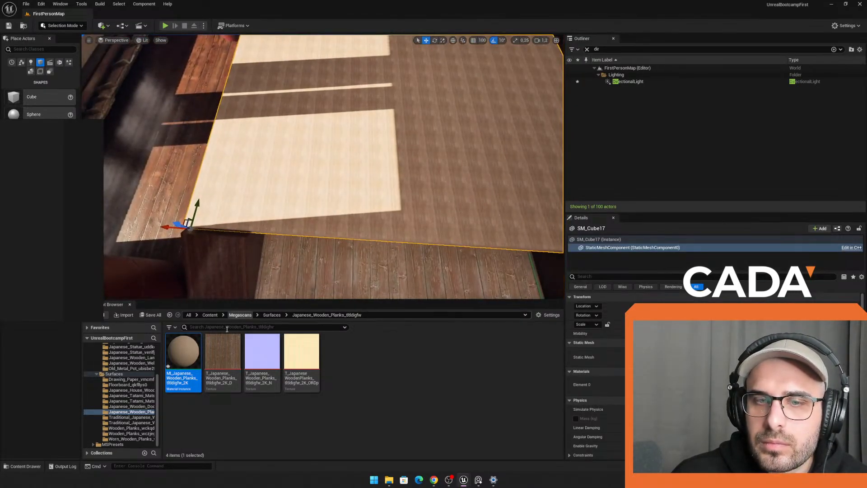
pyautogui.doubleClick(184, 357)
pyautogui.click(404, 285)
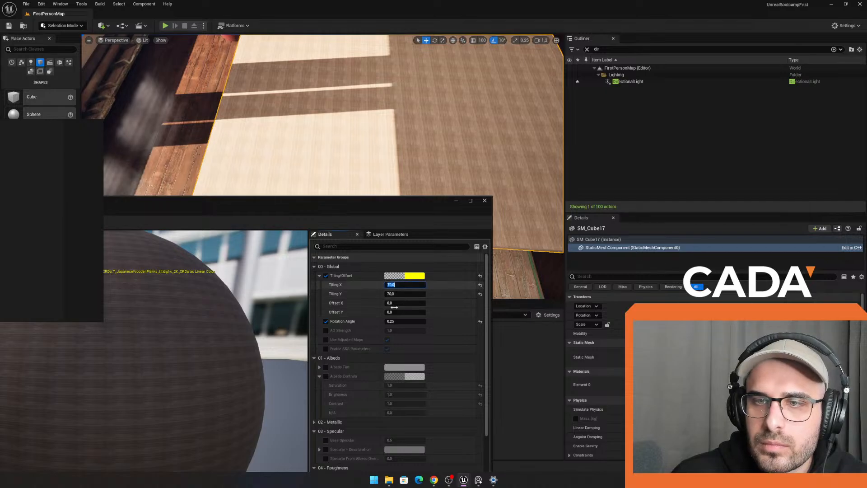
pyautogui.write('10')
pyautogui.press('Tab')
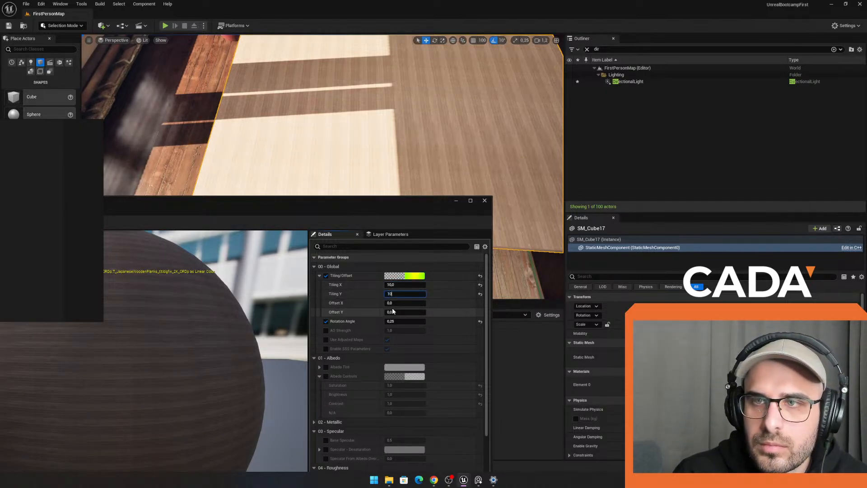
pyautogui.press('Return')
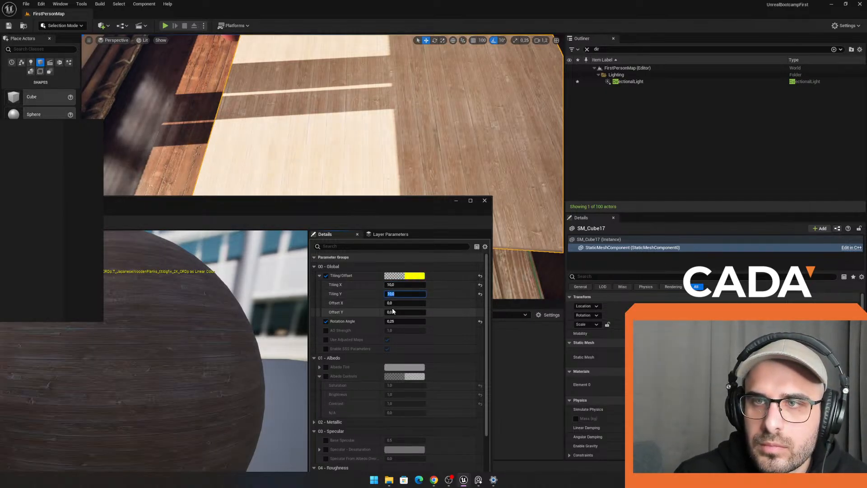
pyautogui.click(485, 201)
pyautogui.moveTo(193, 212); pyautogui.dragTo(206, 206, button='right')
pyautogui.moveTo(366, 188)
pyautogui.mouseDown(button='right')
pyautogui.moveTo(367, 174)
pyautogui.moveTo(366, 188)
pyautogui.mouseUp(button='right')
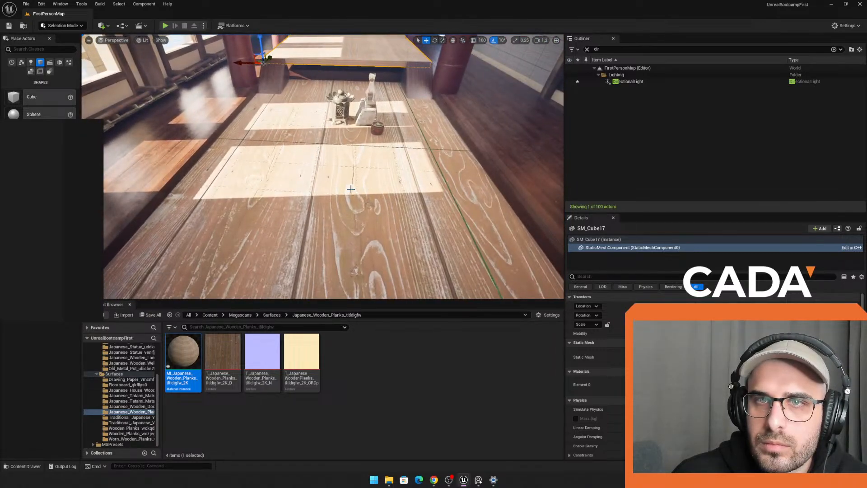
# Step: Apply the Japanese House Wooden Floor material from the Megascans surfaces to the interior floor again
pyautogui.click(277, 314)
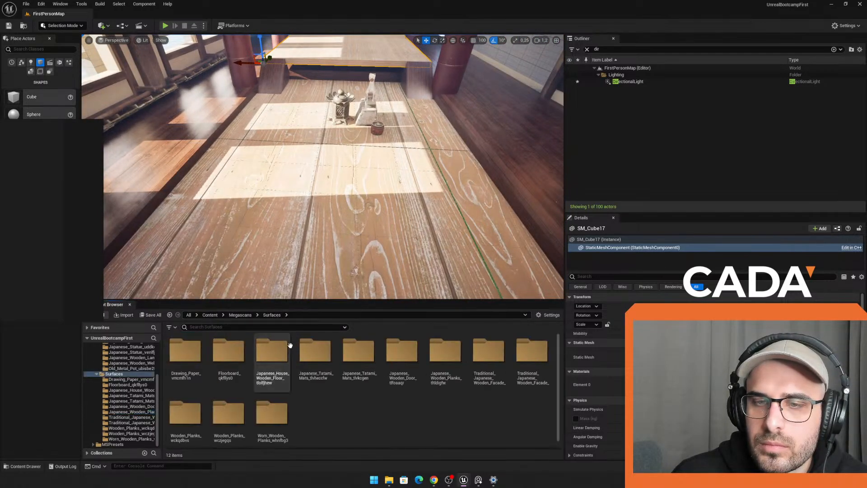
pyautogui.doubleClick(274, 352)
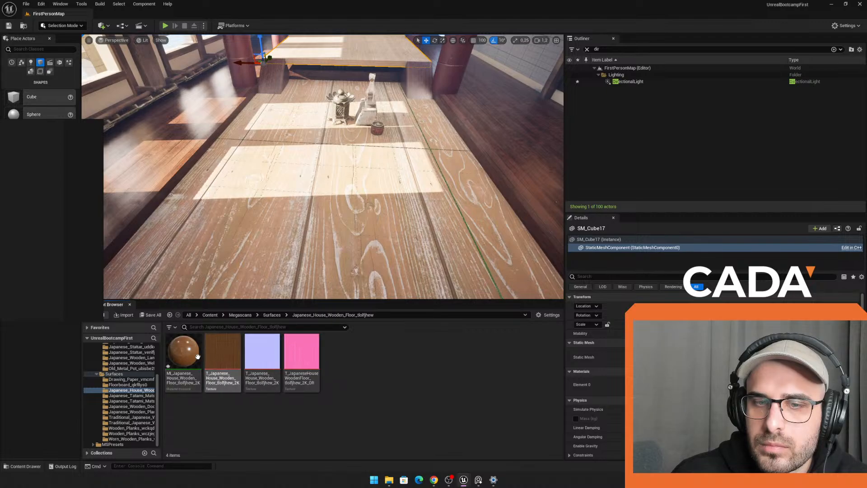
pyautogui.moveTo(195, 357); pyautogui.dragTo(382, 243)
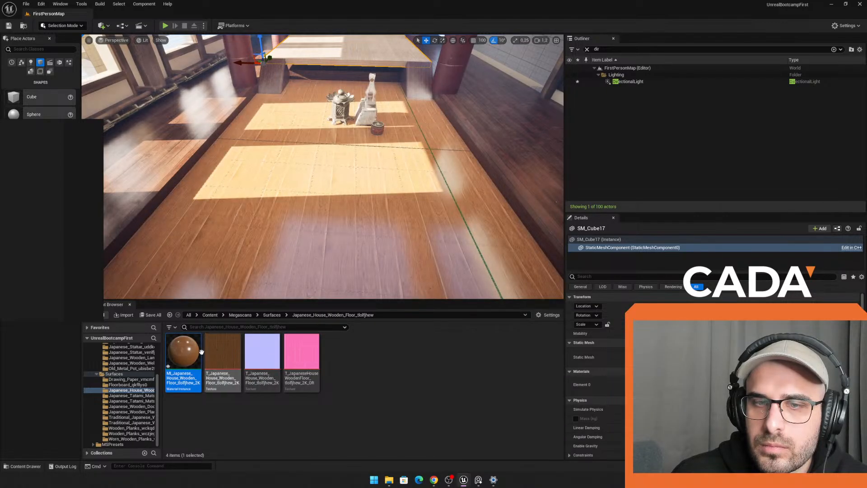
# Step: Enable Albedo Tint and Albedo Controls on the Japanese House Wooden Floor material, with Brightness 0.072 and Contrast 0.928
pyautogui.doubleClick(189, 356)
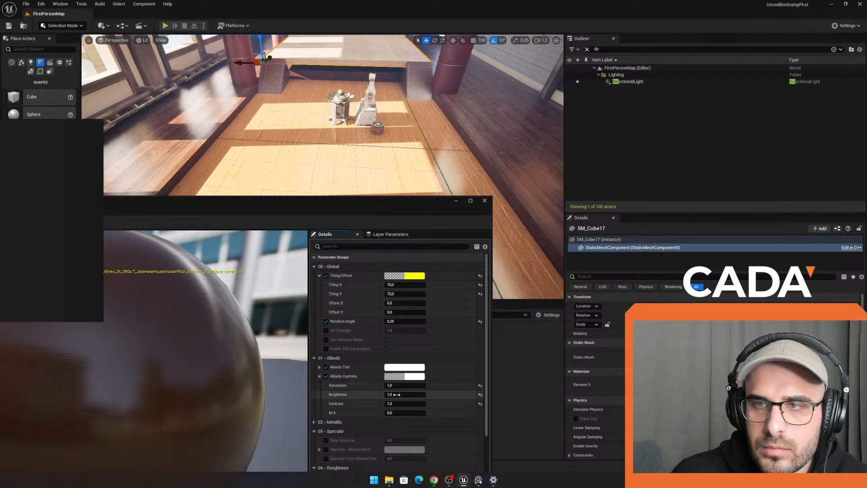
pyautogui.moveTo(405, 394); pyautogui.dragTo(374, 394)
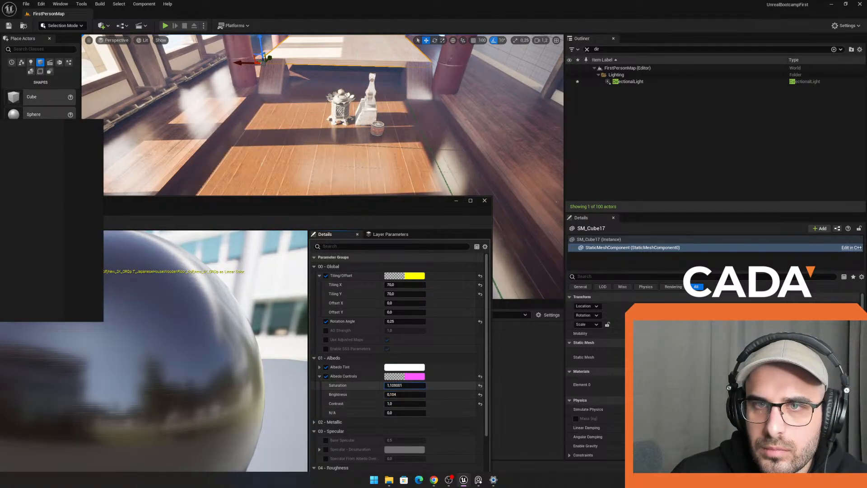
pyautogui.hotkey('ctrl', 'z')
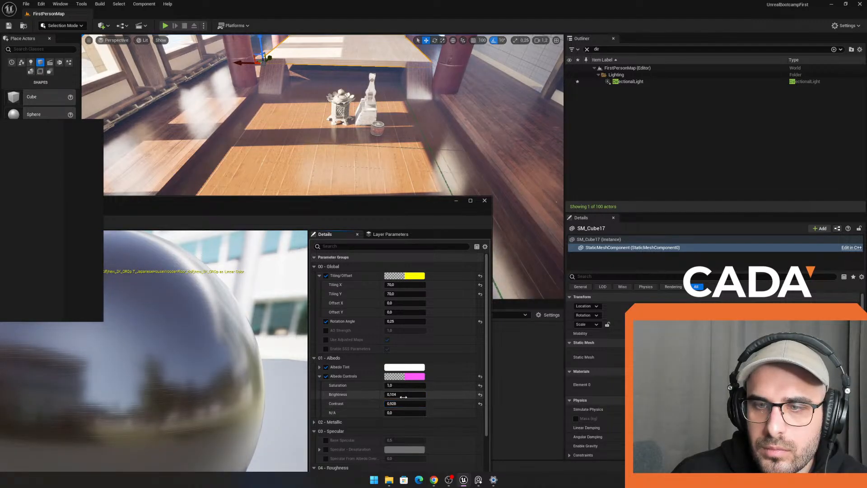
pyautogui.moveTo(402, 395); pyautogui.dragTo(399, 394)
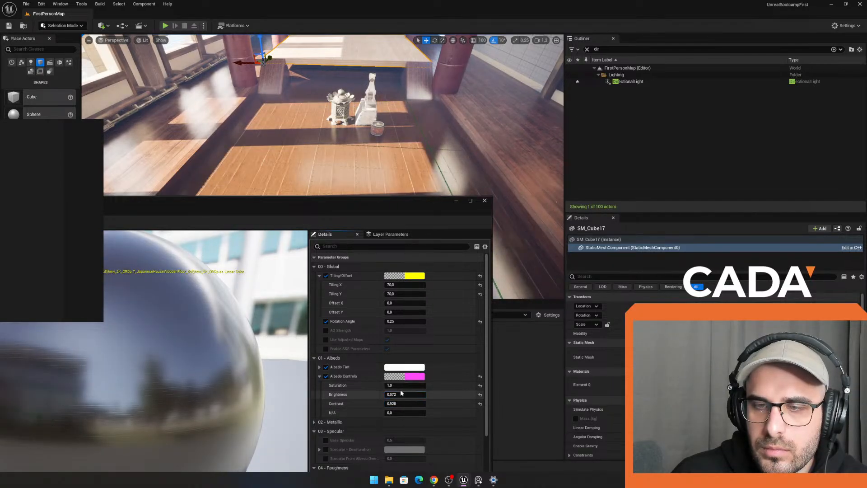
# Step: Set the floor material's Albedo Tint to muted reddish brown 6C5B5AFF and its Brightness to 0.64, and close the editor
pyautogui.click(403, 368)
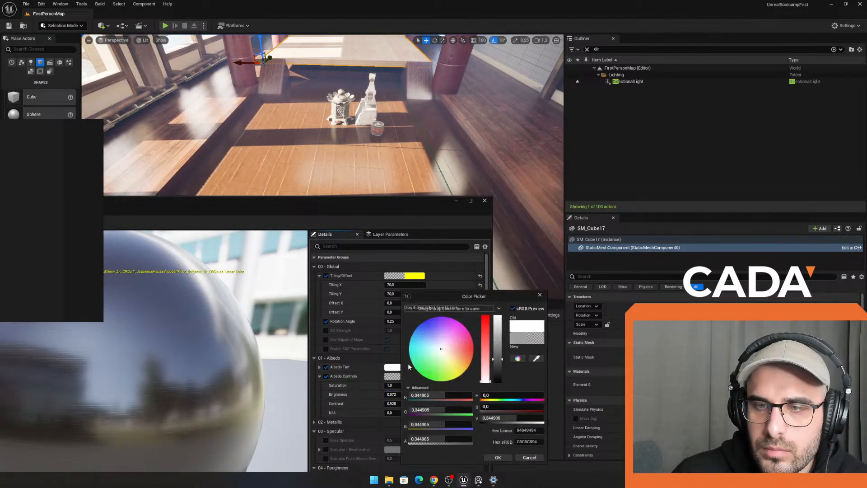
pyautogui.click(447, 349)
pyautogui.moveTo(496, 342); pyautogui.dragTo(500, 364)
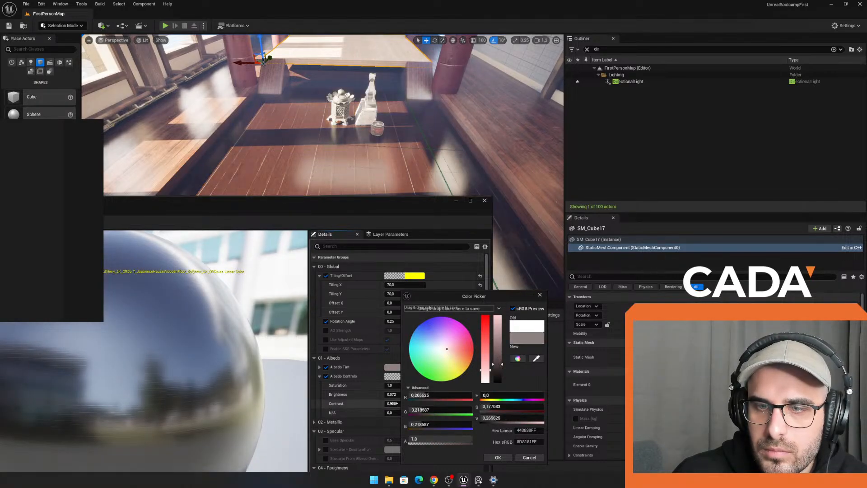
pyautogui.moveTo(391, 394); pyautogui.dragTo(405, 395)
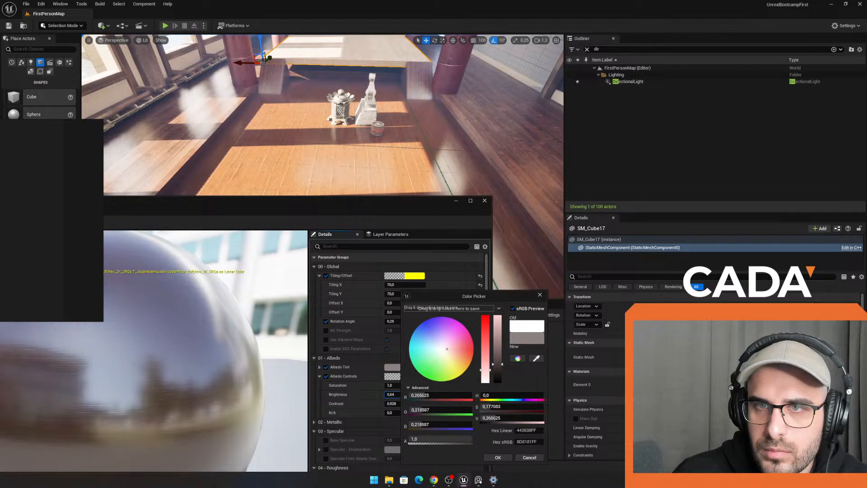
pyautogui.moveTo(501, 365); pyautogui.dragTo(501, 372)
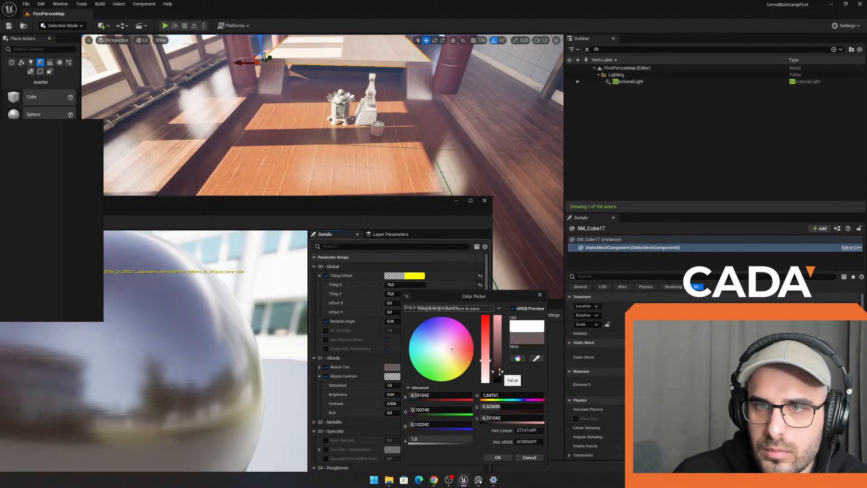
pyautogui.click(485, 200)
# Step: Inspect the darkened floor, walk across it in play mode and stop the play session
pyautogui.moveTo(461, 181); pyautogui.dragTo(406, 147, button='right')
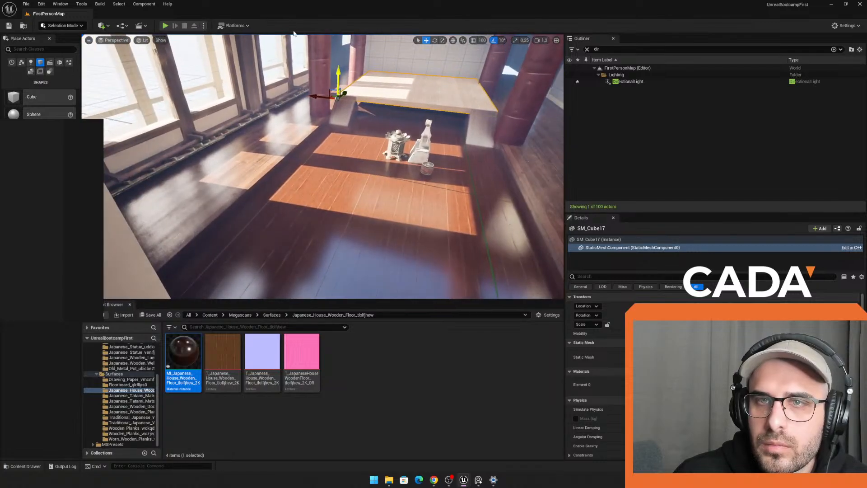
pyautogui.click(165, 26)
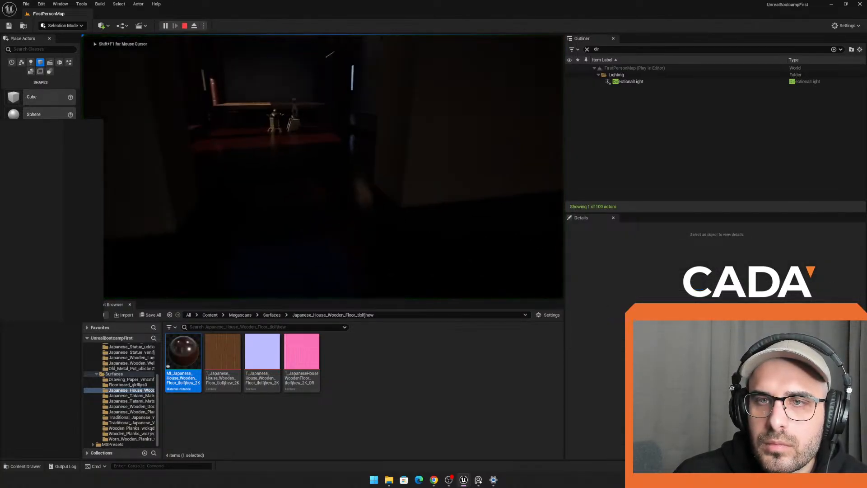
pyautogui.press('w')
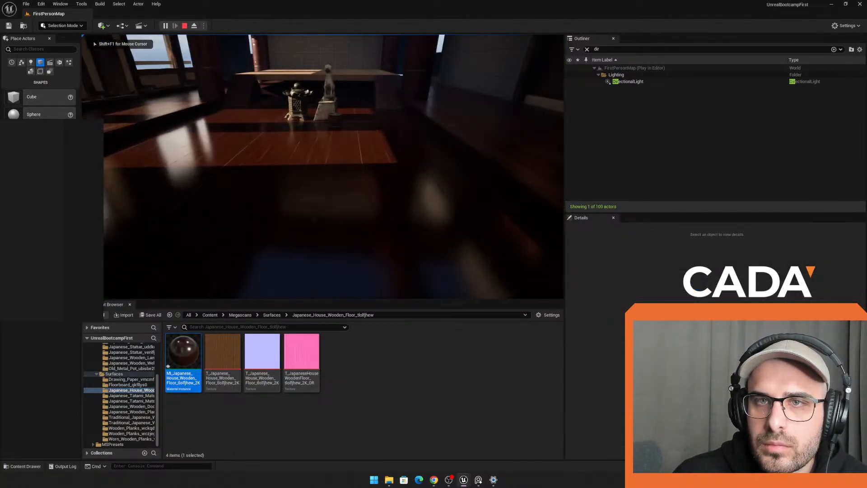
pyautogui.press('Escape')
# Step: Look through the Floorboard and Japanese House Wooden Floor folders of the Megascans surfaces for another floor material
pyautogui.click(271, 314)
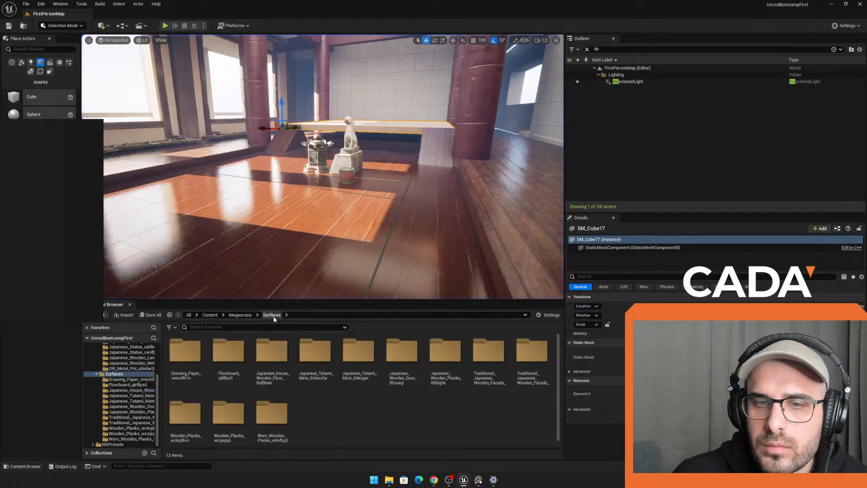
pyautogui.doubleClick(230, 358)
pyautogui.click(271, 315)
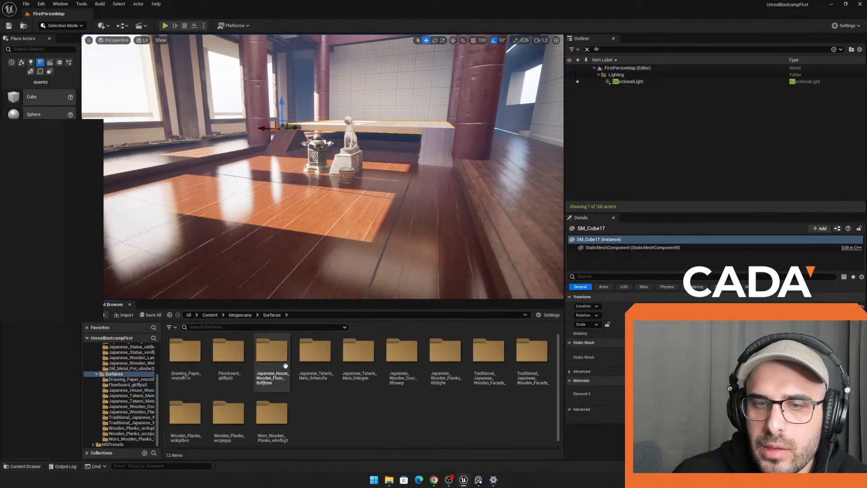
pyautogui.doubleClick(271, 355)
pyautogui.moveTo(373, 244); pyautogui.dragTo(393, 282, button='right')
pyautogui.click(272, 315)
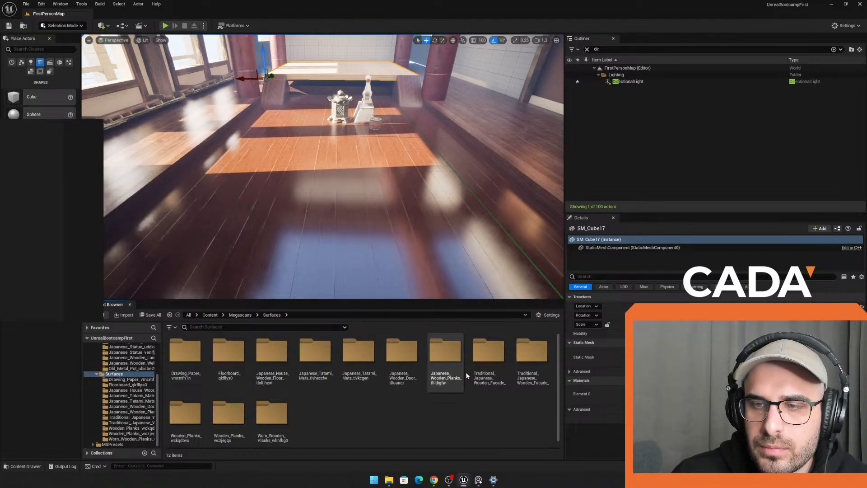
# Step: Apply the MI_Wooden_Planks_wckqdbvs_2K material from the Wooden_Planks_wckqdbvs folder to the interior floor
pyautogui.doubleClick(190, 409)
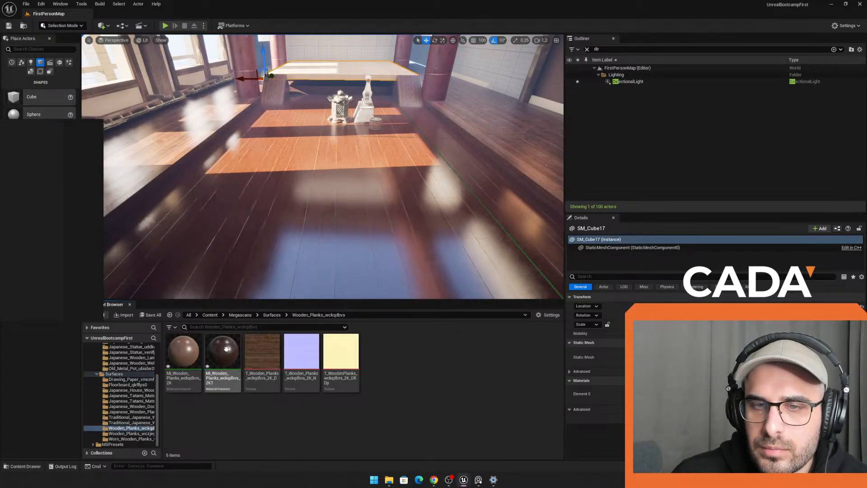
pyautogui.moveTo(192, 356); pyautogui.dragTo(280, 244)
pyautogui.rightClick(333, 280)
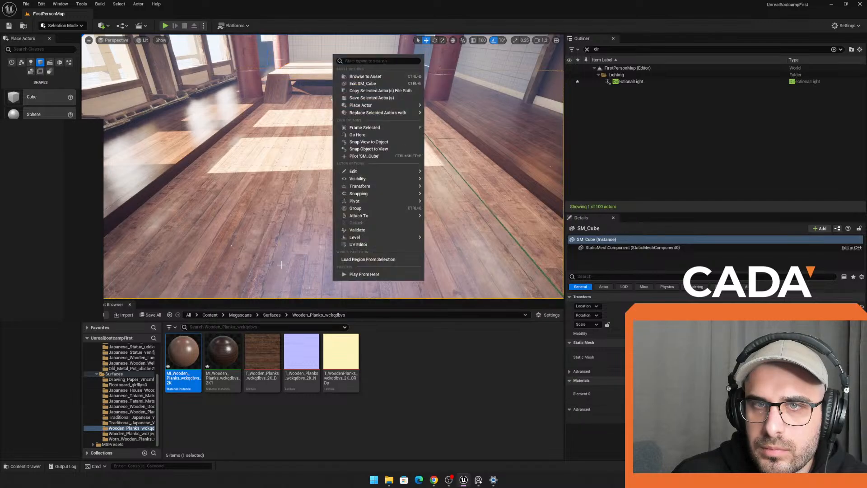
pyautogui.click(288, 220)
# Step: Try the MI_Wooden_Planks_wckqdbvs_2K1 variant on the floor and switch back to MI_Wooden_Planks_wckqdbvs_2K
pyautogui.moveTo(226, 353); pyautogui.dragTo(294, 260)
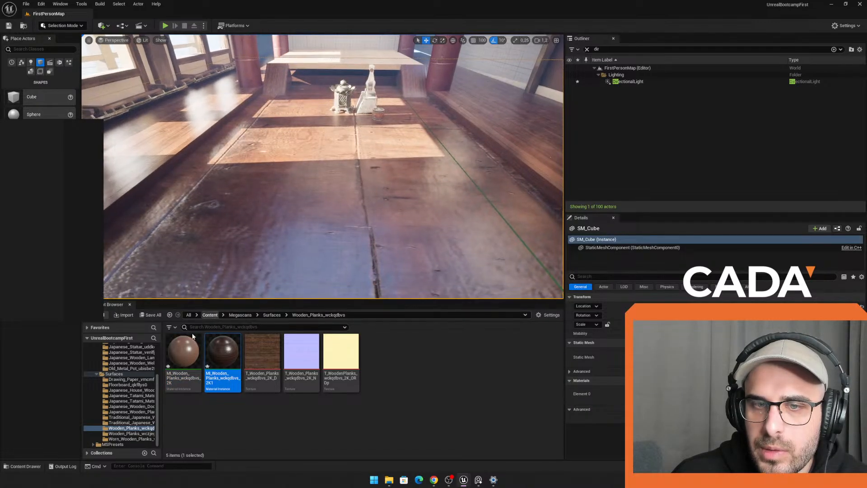
pyautogui.moveTo(188, 350); pyautogui.dragTo(280, 255)
pyautogui.moveTo(280, 255); pyautogui.dragTo(287, 233, button='right')
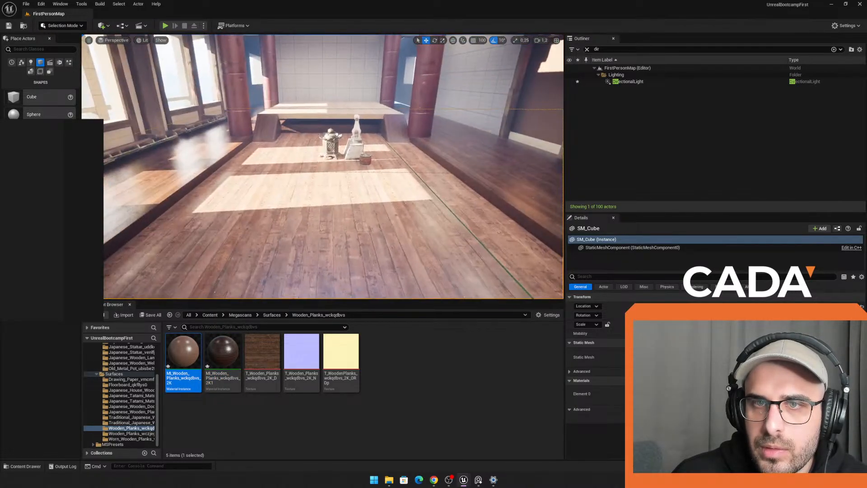
# Step: Apply the Japanese House Wooden Floor material from the Megascans surfaces to the central floor of the interior
pyautogui.click(271, 314)
pyautogui.doubleClick(231, 357)
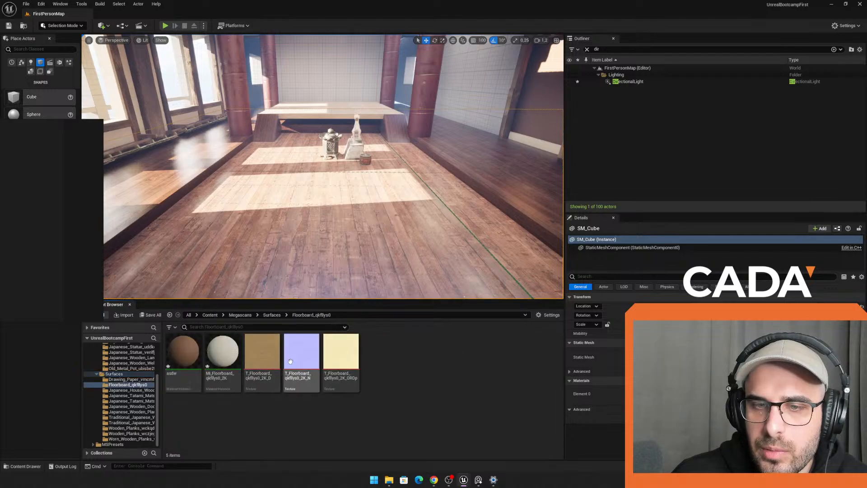
pyautogui.click(272, 314)
pyautogui.doubleClick(262, 354)
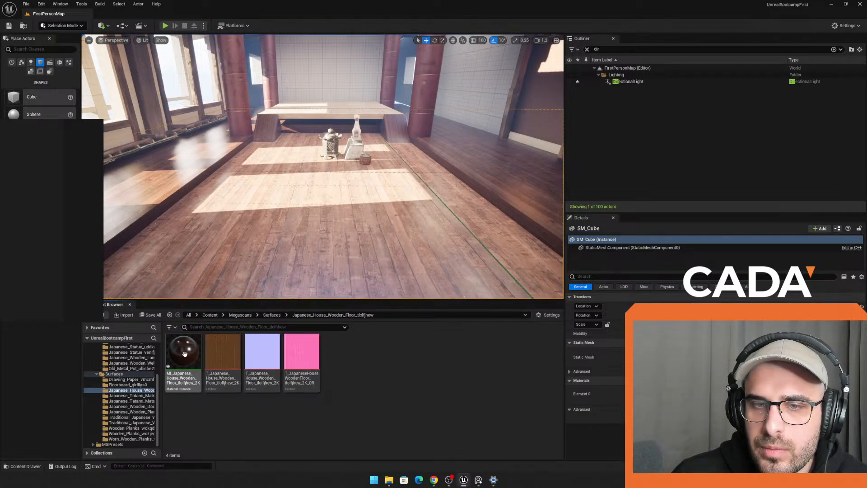
pyautogui.moveTo(184, 352); pyautogui.dragTo(409, 223)
pyautogui.press('s')
pyautogui.moveTo(409, 223); pyautogui.dragTo(325, 226, button='right')
pyautogui.press('w')
pyautogui.press('w')
pyautogui.press('d')
pyautogui.press('s')
pyautogui.scroll(2, 310, 244)
# Step: Apply the same Japanese House Wooden Floor material to the raised platform and the sloped block beside it
pyautogui.moveTo(188, 355); pyautogui.dragTo(309, 137)
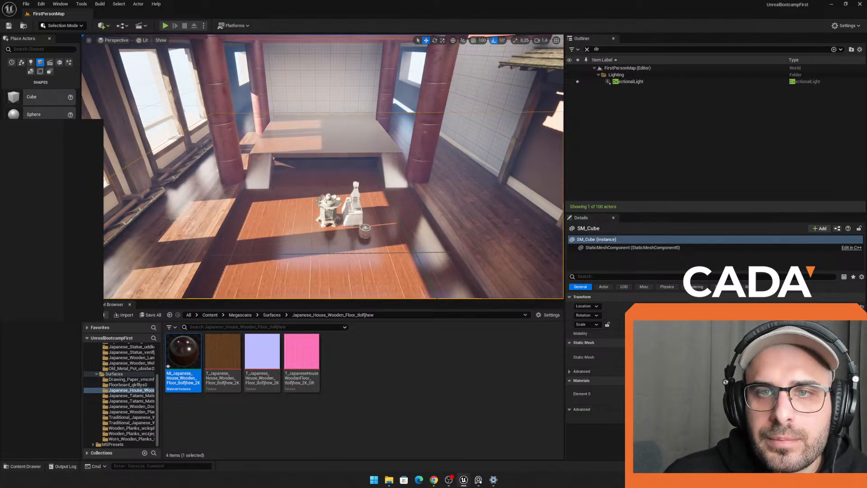
pyautogui.rightClick(312, 147)
pyautogui.click(208, 303)
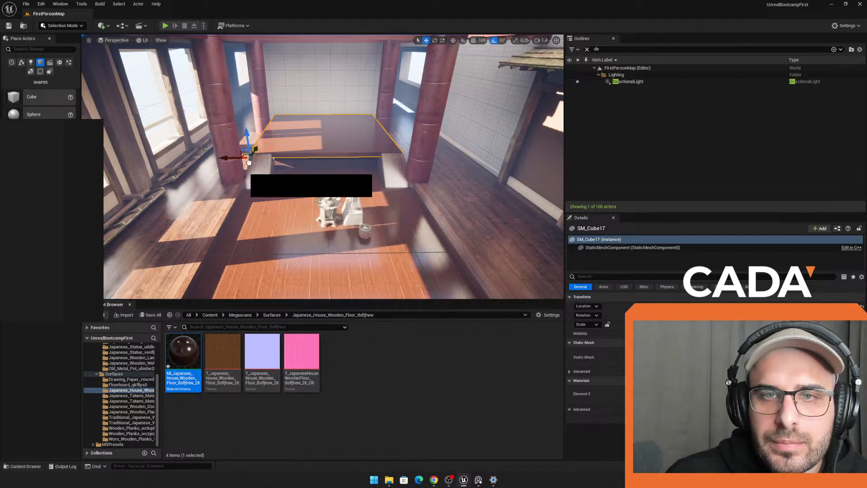
pyautogui.moveTo(192, 349); pyautogui.dragTo(398, 169)
pyautogui.moveTo(399, 169); pyautogui.dragTo(375, 215, button='right')
pyautogui.press('s')
pyautogui.press('w')
pyautogui.press('s')
pyautogui.press('s')
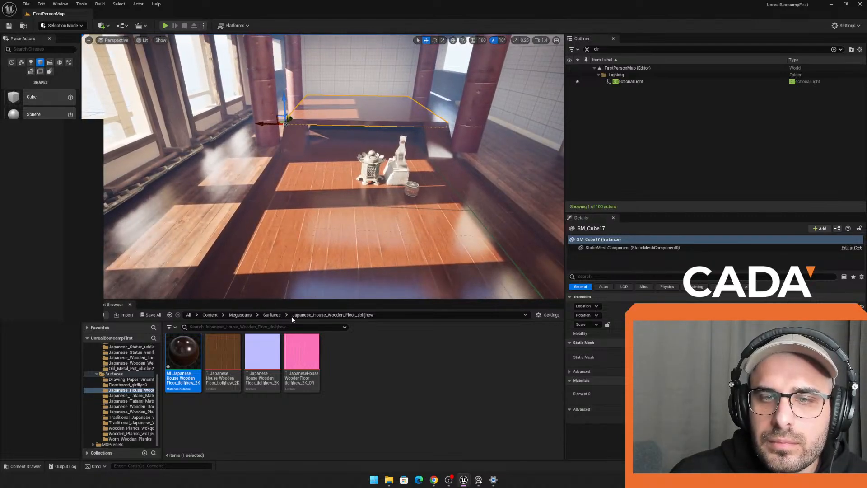
# Step: Place the Japanese Drum mesh from the Megascans 3D_Assets folder at the rear wall above the platform
pyautogui.click(240, 315)
pyautogui.doubleClick(183, 350)
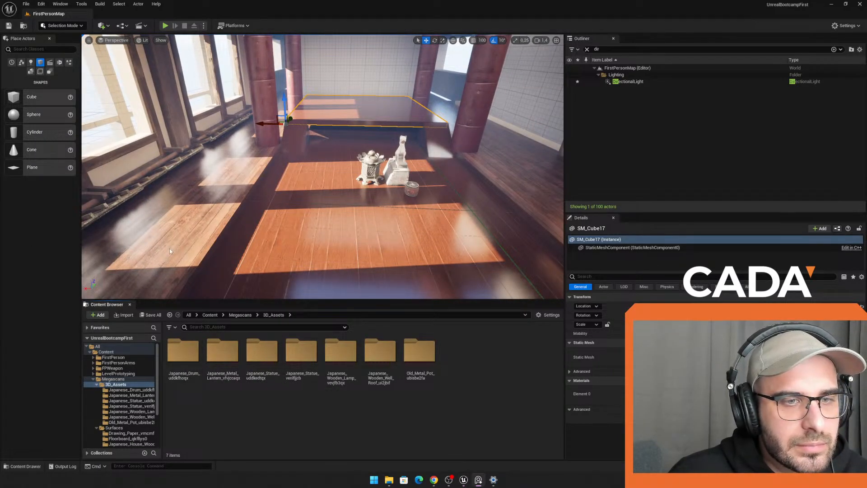
pyautogui.doubleClick(183, 350)
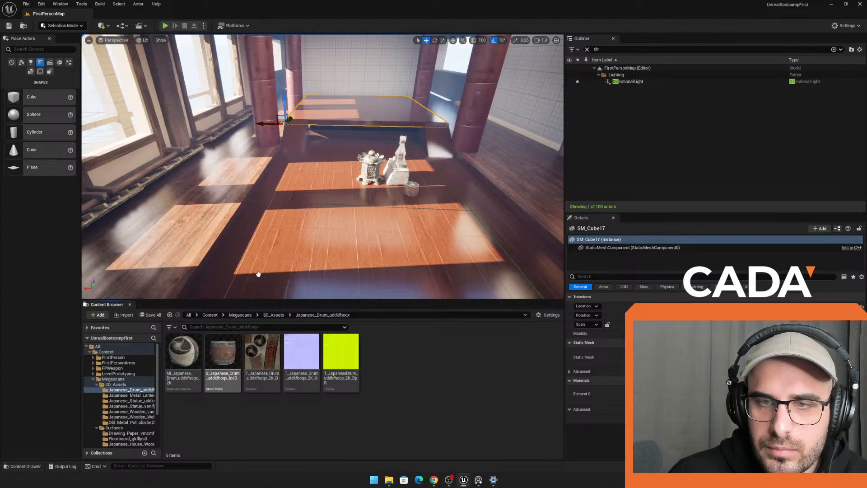
pyautogui.moveTo(360, 78); pyautogui.dragTo(360, 78)
pyautogui.press('w')
pyautogui.moveTo(360, 78); pyautogui.dragTo(371, 41, button='right')
# Step: Rotate the Japanese drum so its patterned skin faces into the room
pyautogui.press('r')
pyautogui.press('e')
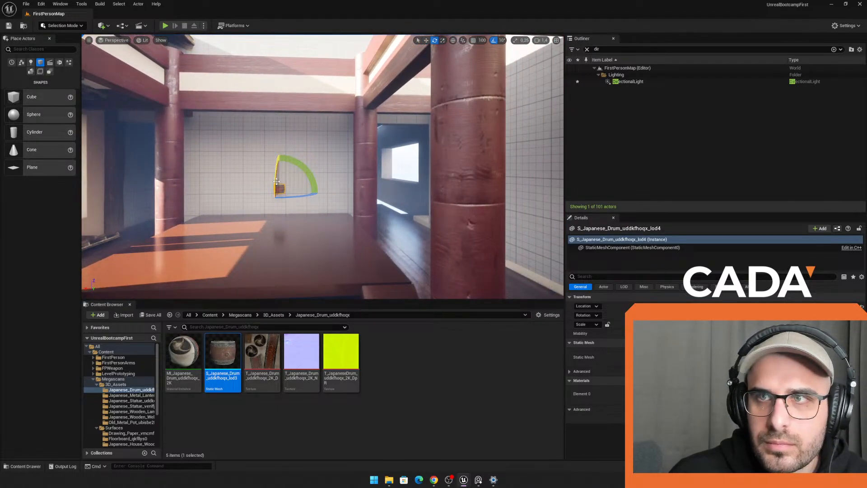
pyautogui.moveTo(276, 181); pyautogui.dragTo(293, 203, button='right')
pyautogui.press('w')
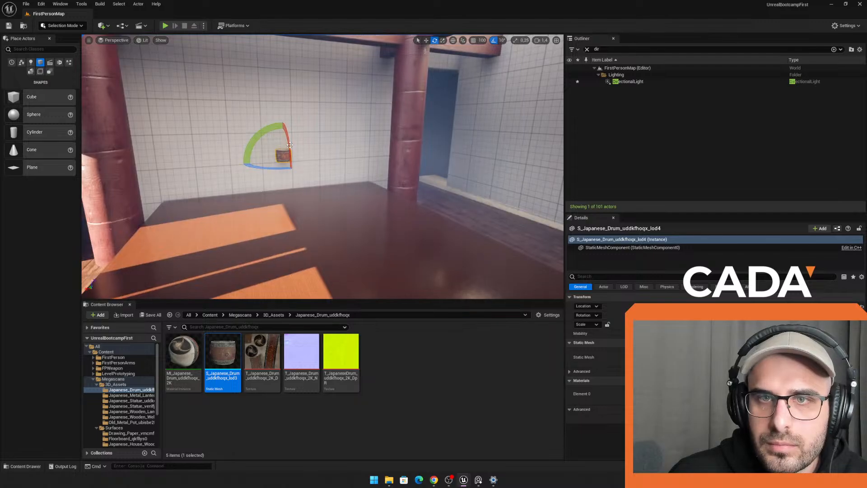
pyautogui.moveTo(289, 144); pyautogui.dragTo(291, 168)
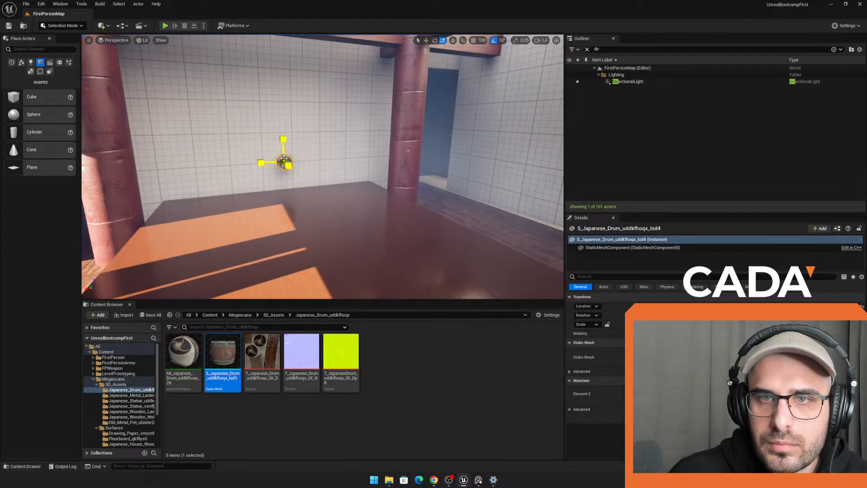
# Step: Scale the drum up uniformly many times its size and raise it out of the platform surface
pyautogui.moveTo(284, 161); pyautogui.dragTo(341, 138)
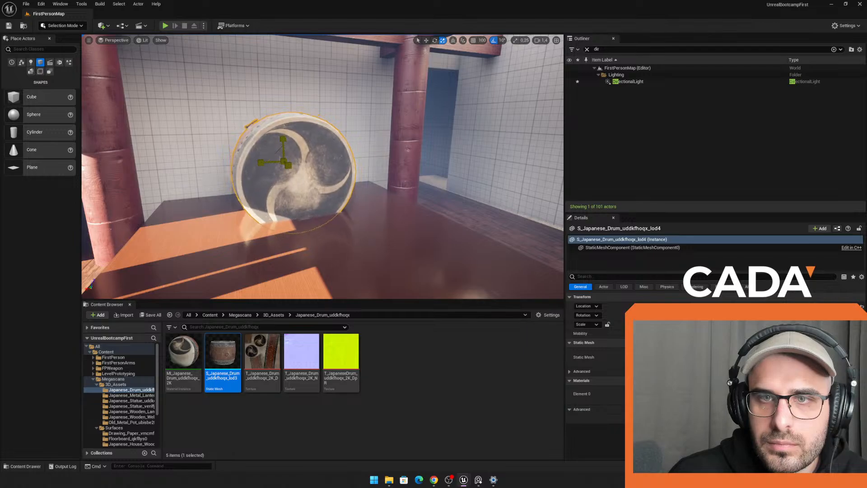
pyautogui.moveTo(281, 140); pyautogui.dragTo(279, 123)
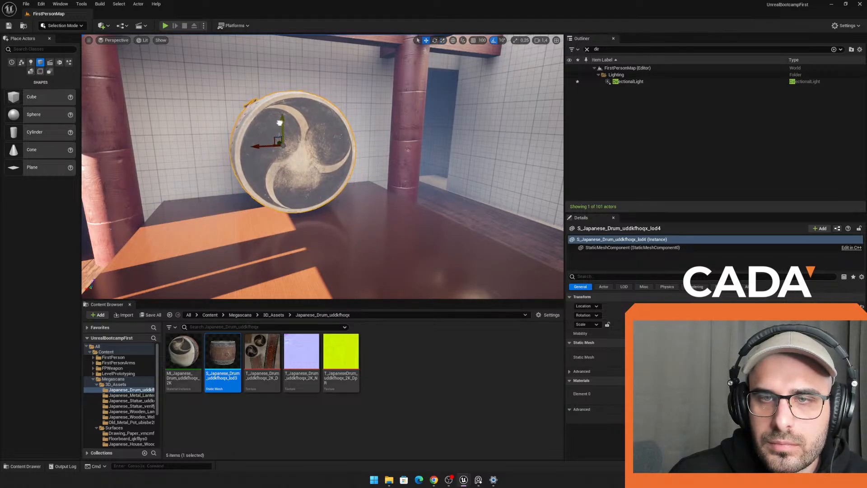
pyautogui.press('s')
pyautogui.moveTo(280, 122); pyautogui.dragTo(276, 141, button='right')
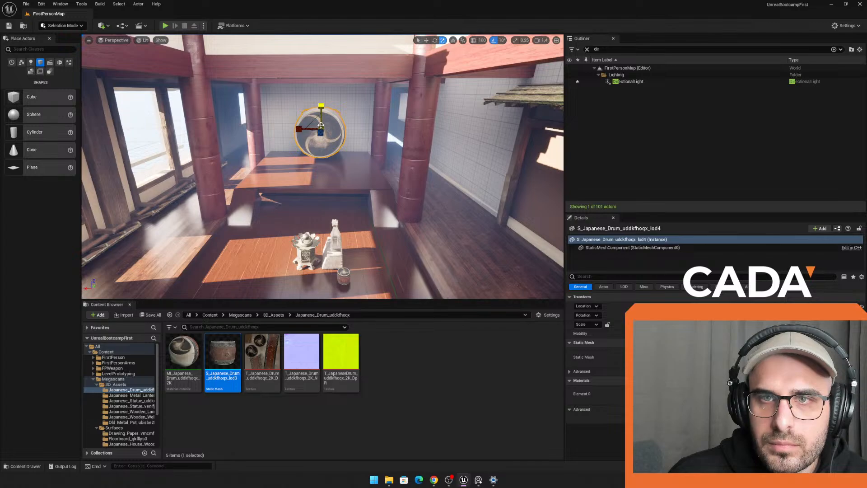
# Step: Enlarge the drum further so it fills more of the rear wall between the red pillars
pyautogui.moveTo(280, 137); pyautogui.dragTo(334, 118, button='right')
pyautogui.press('w')
pyautogui.press('a')
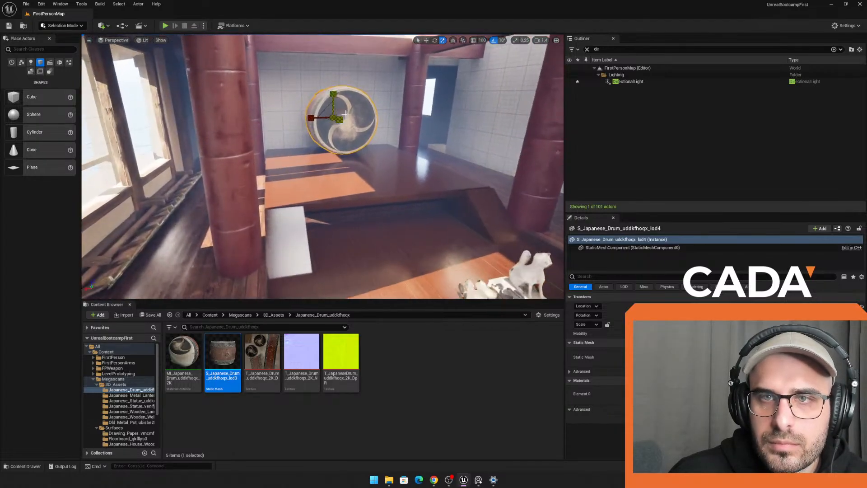
pyautogui.moveTo(334, 118); pyautogui.dragTo(335, 91)
pyautogui.press('s')
pyautogui.press('d')
pyautogui.moveTo(335, 92); pyautogui.dragTo(339, 120, button='right')
# Step: Move the Japanese fox statue from the central floor up onto the front of the raised platform
pyautogui.click(319, 151)
pyautogui.moveTo(318, 152); pyautogui.dragTo(316, 164, button='right')
pyautogui.click(325, 171)
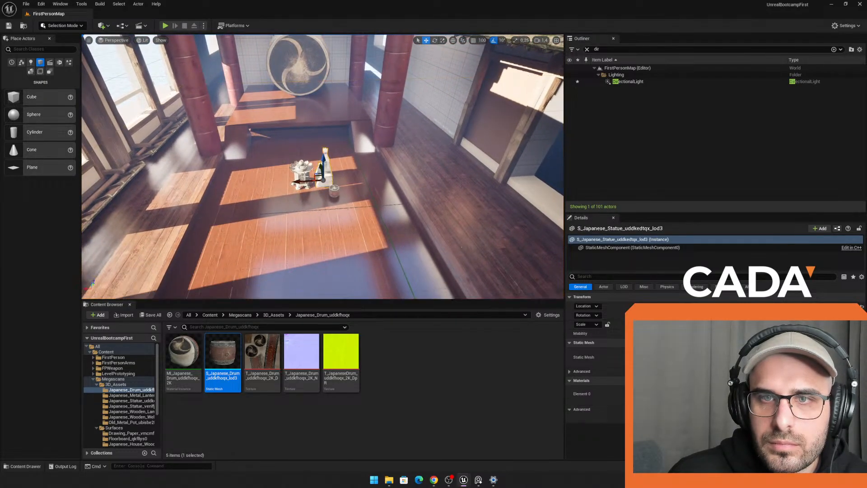
pyautogui.click(303, 174)
pyautogui.moveTo(288, 139); pyautogui.dragTo(288, 158, button='right')
pyautogui.press('w')
pyautogui.click(326, 125)
pyautogui.moveTo(326, 125); pyautogui.dragTo(325, 111, button='right')
pyautogui.press('w')
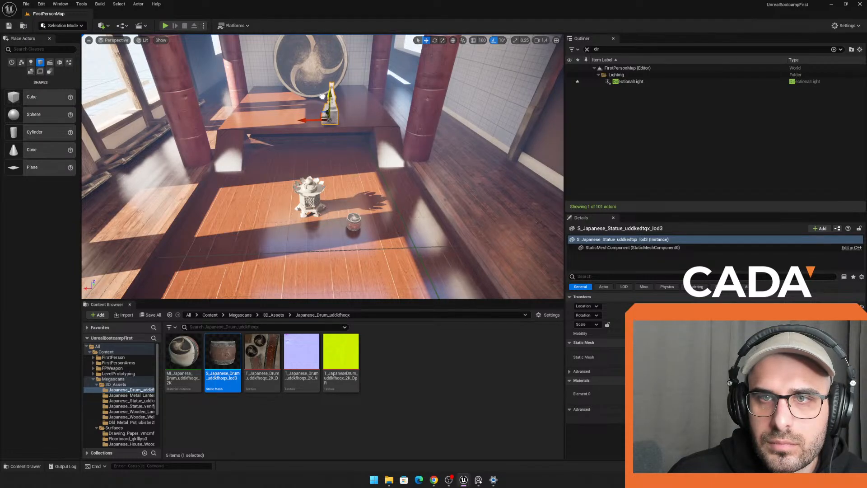
# Step: Shift the fox statue across the platform to the side nearest the windows, in front of the drum
pyautogui.press('w')
pyautogui.moveTo(320, 98); pyautogui.dragTo(388, 154, button='right')
pyautogui.press('a')
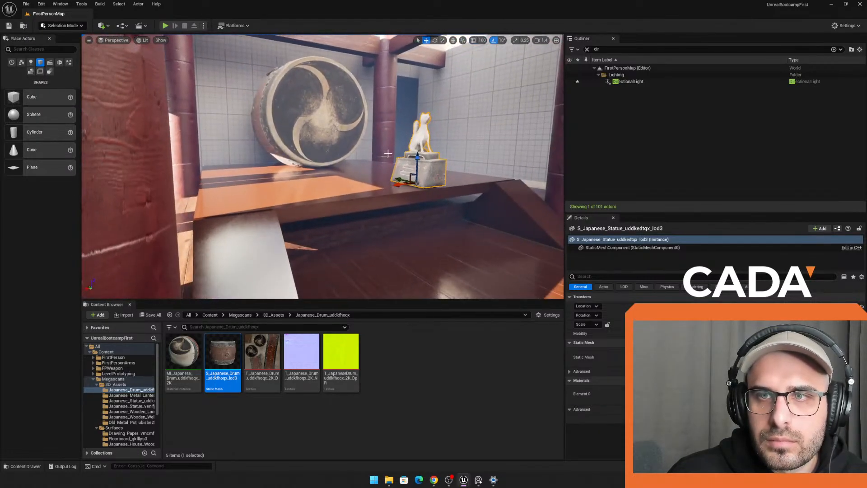
pyautogui.moveTo(402, 179); pyautogui.dragTo(349, 166)
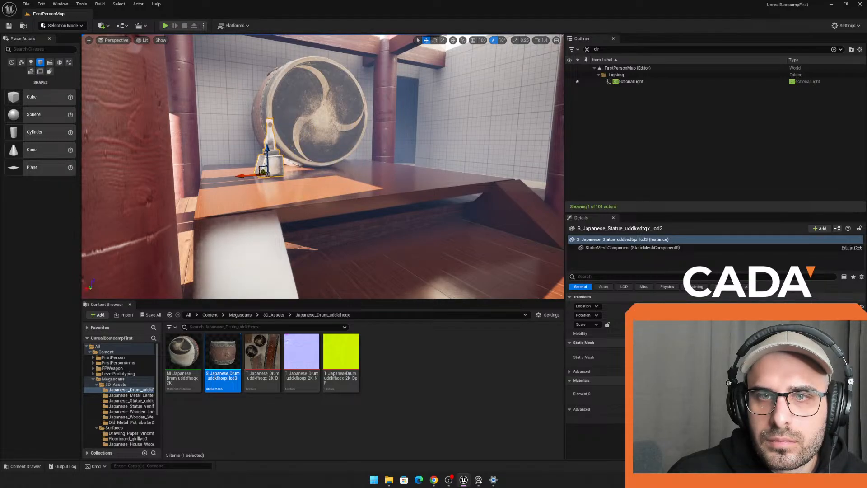
pyautogui.press('d')
pyautogui.moveTo(261, 167); pyautogui.dragTo(233, 168, button='right')
pyautogui.moveTo(253, 161); pyautogui.dragTo(244, 161)
# Step: Reposition the drum so it hangs centred against the rear wall, clear above the platform
pyautogui.press('a')
pyautogui.moveTo(294, 122); pyautogui.dragTo(383, 119, button='right')
pyautogui.press('w')
pyautogui.click(293, 122)
pyautogui.moveTo(294, 122); pyautogui.dragTo(294, 122, button='right')
pyautogui.press('s')
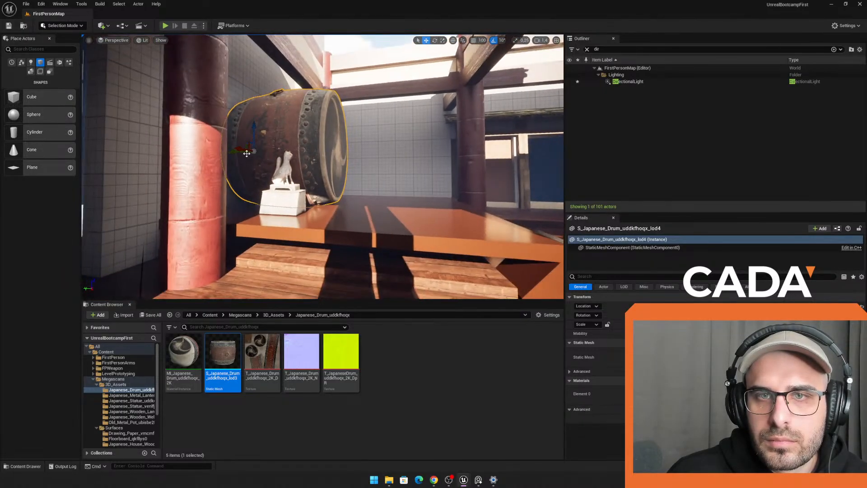
pyautogui.moveTo(234, 151); pyautogui.dragTo(337, 102)
pyautogui.press('d')
pyautogui.moveTo(337, 102); pyautogui.dragTo(238, 105, button='right')
pyautogui.press('a')
# Step: Duplicate the fox statue and place the copy on the opposite side of the platform as a matching pair
pyautogui.click(284, 165)
pyautogui.moveTo(284, 165); pyautogui.dragTo(203, 165, button='right')
pyautogui.press('d')
pyautogui.press('d')
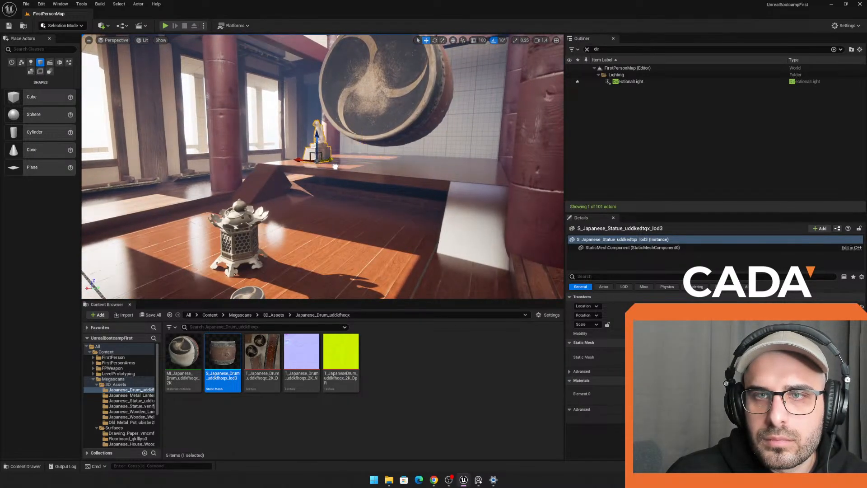
pyautogui.press('a')
pyautogui.moveTo(344, 163); pyautogui.dragTo(376, 161, button='right')
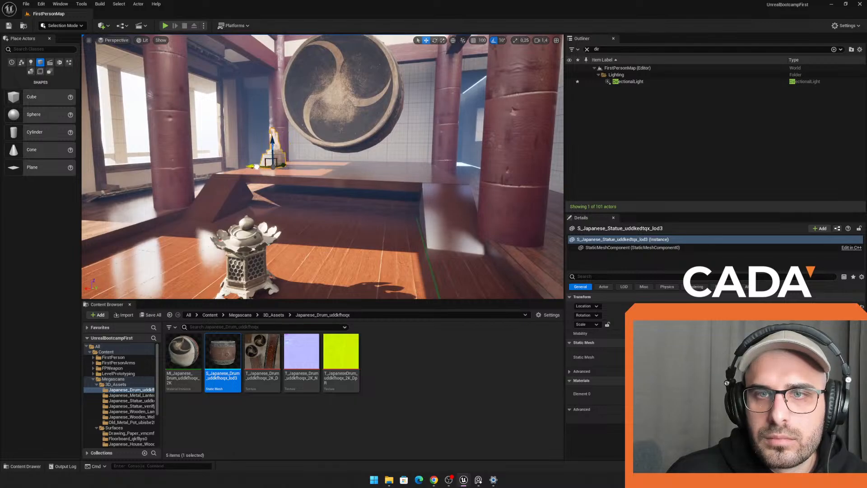
pyautogui.press('s')
pyautogui.press('a')
pyautogui.moveTo(293, 160); pyautogui.dragTo(319, 159, button='right')
pyautogui.press('r')
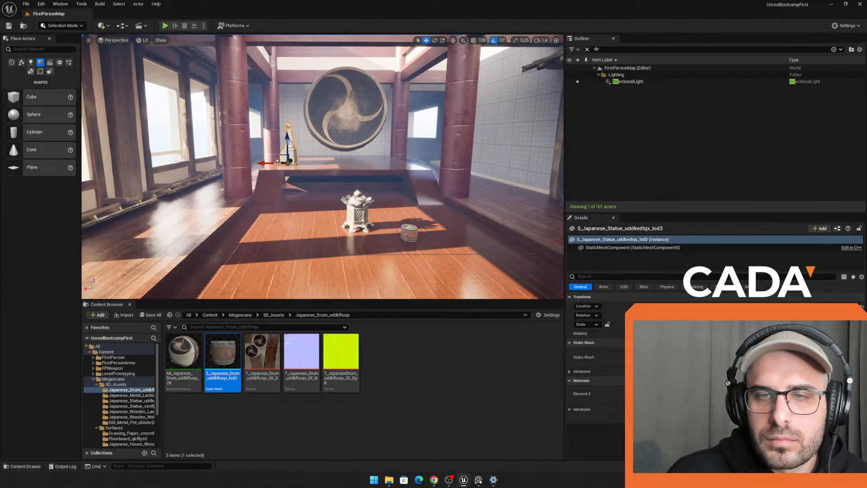
pyautogui.press('r')
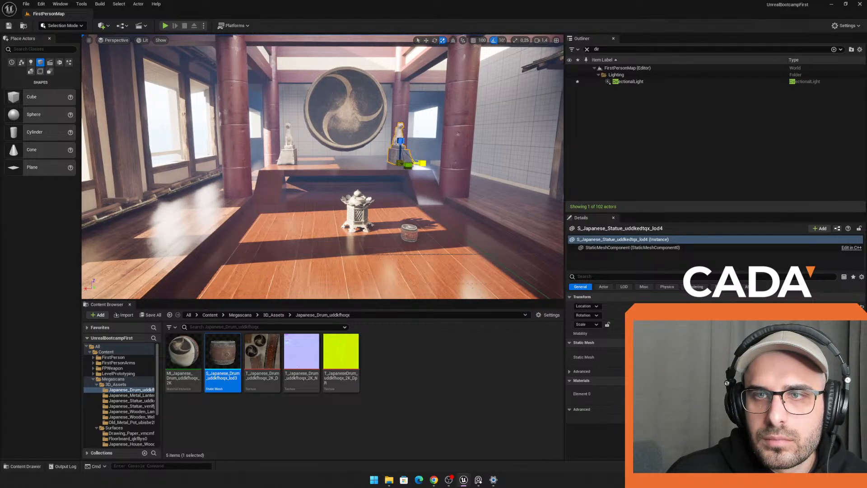
# Step: Inspect the drum and statue arrangement, walk towards it in play mode and stop the play session
pyautogui.moveTo(433, 168); pyautogui.dragTo(405, 168, button='right')
pyautogui.press('d')
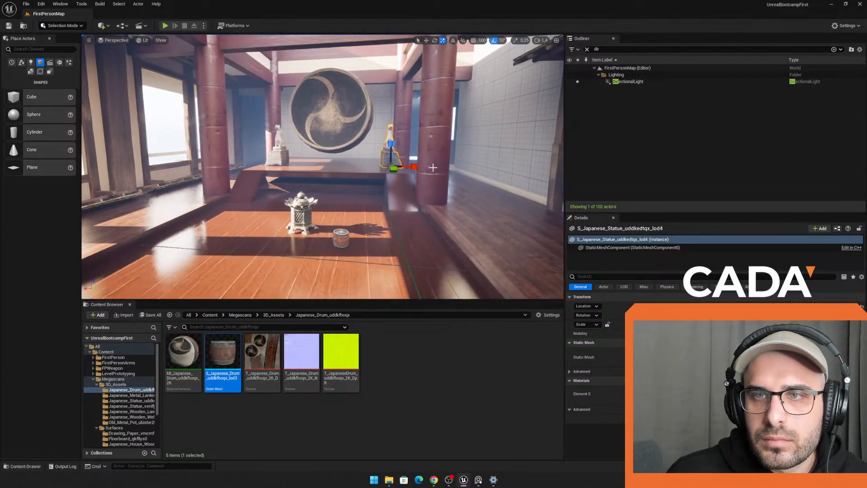
pyautogui.press('s')
pyautogui.moveTo(271, 87)
pyautogui.mouseDown(button='right')
pyautogui.moveTo(259, 77)
pyautogui.moveTo(271, 87)
pyautogui.mouseUp(button='right')
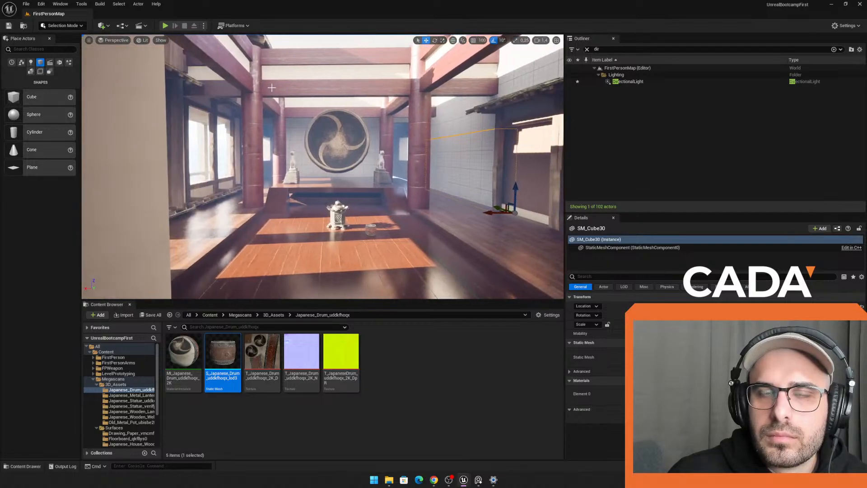
pyautogui.click(165, 26)
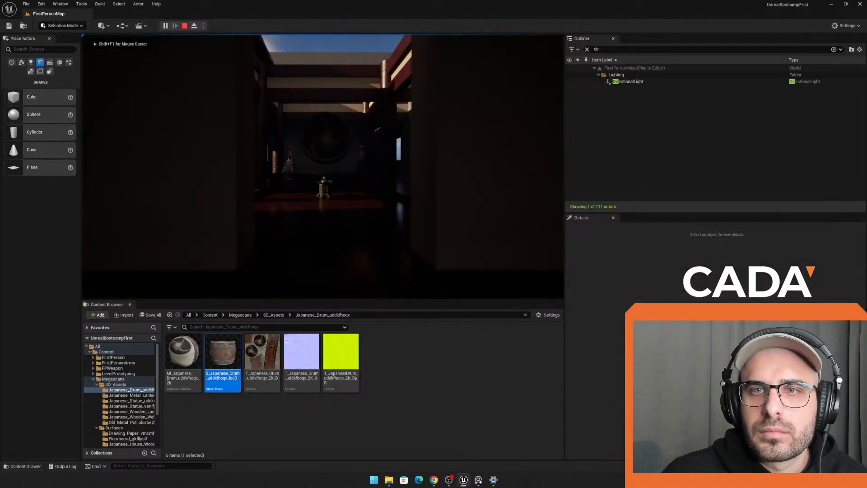
pyautogui.press('w')
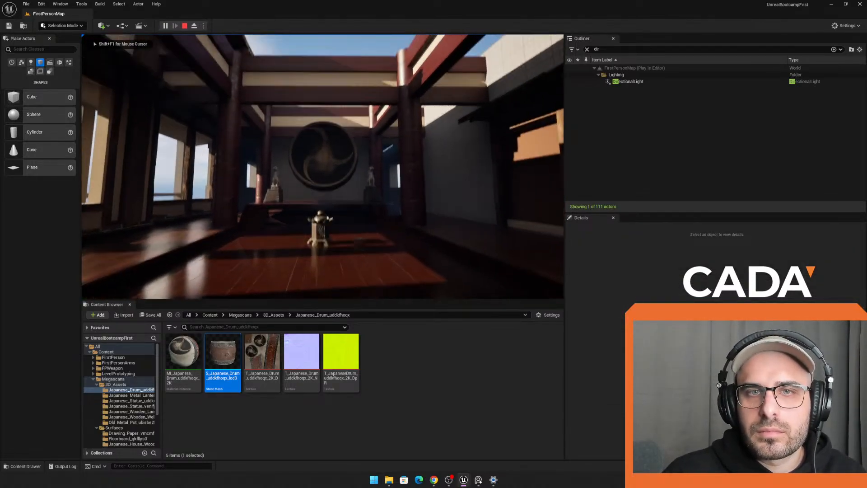
pyautogui.press('w')
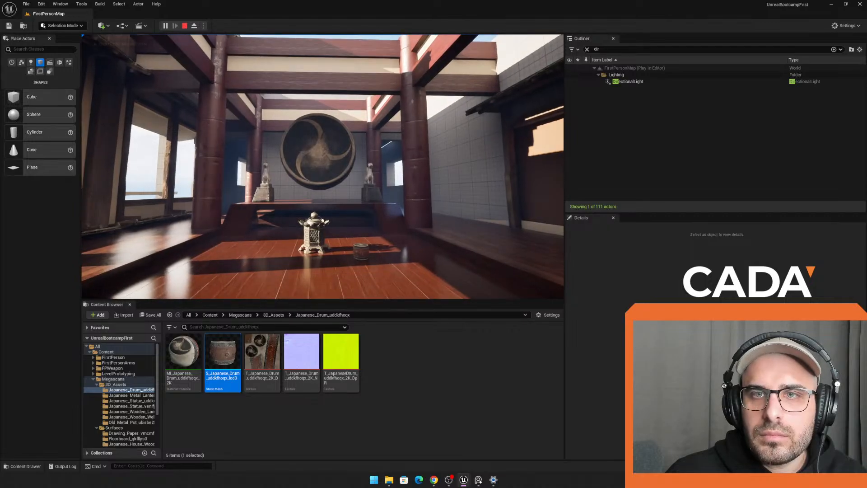
pyautogui.press('w')
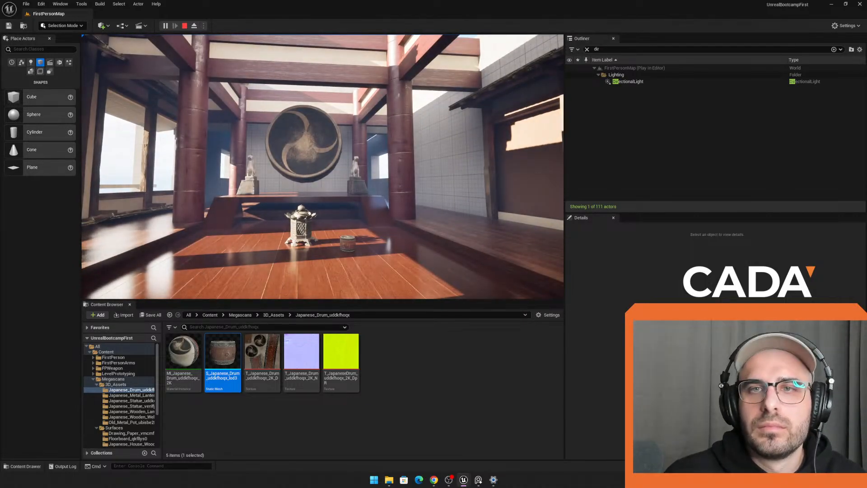
pyautogui.press('Escape')
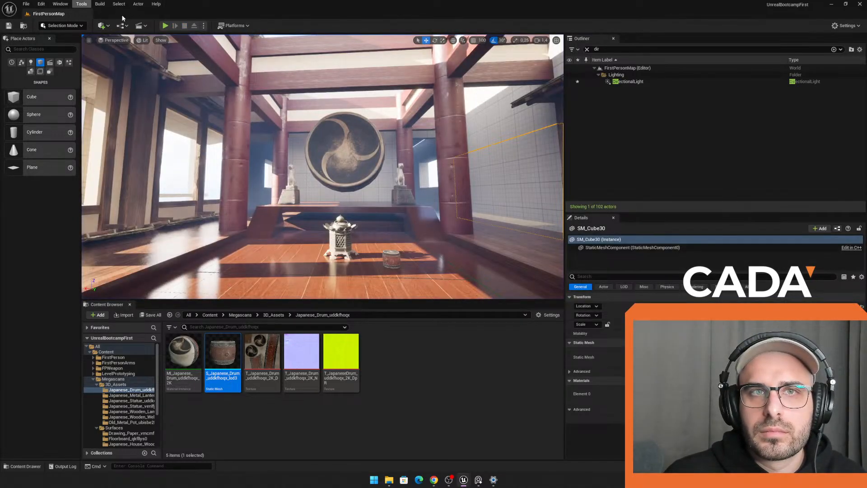
# Step: Open Quixel Bridge, clear the Japanese search filter and search the asset library for "rope"
pyautogui.click(105, 28)
pyautogui.click(122, 50)
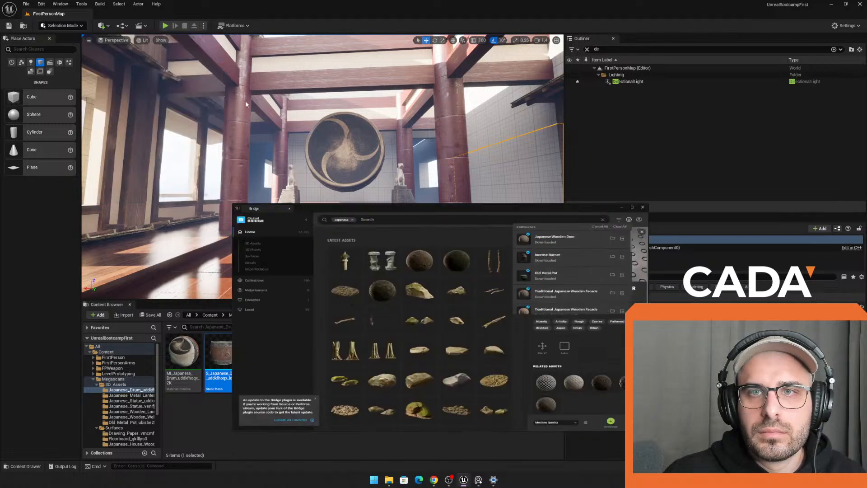
pyautogui.click(336, 110)
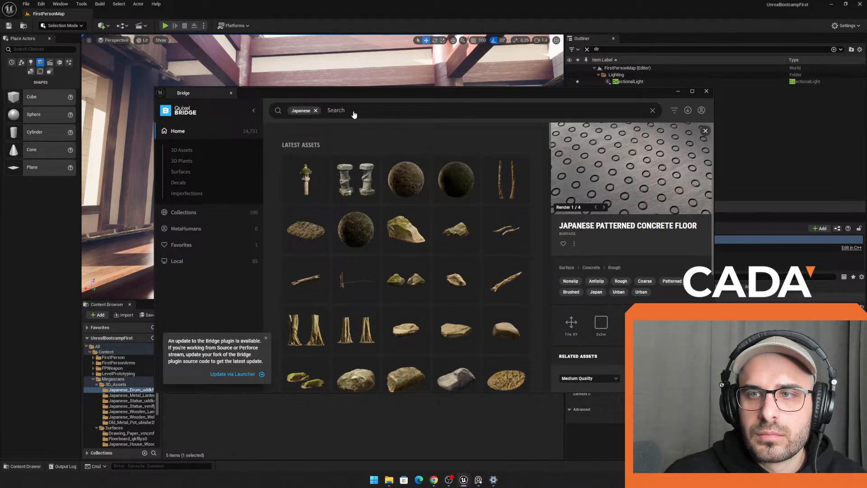
pyautogui.press('BackSpace')
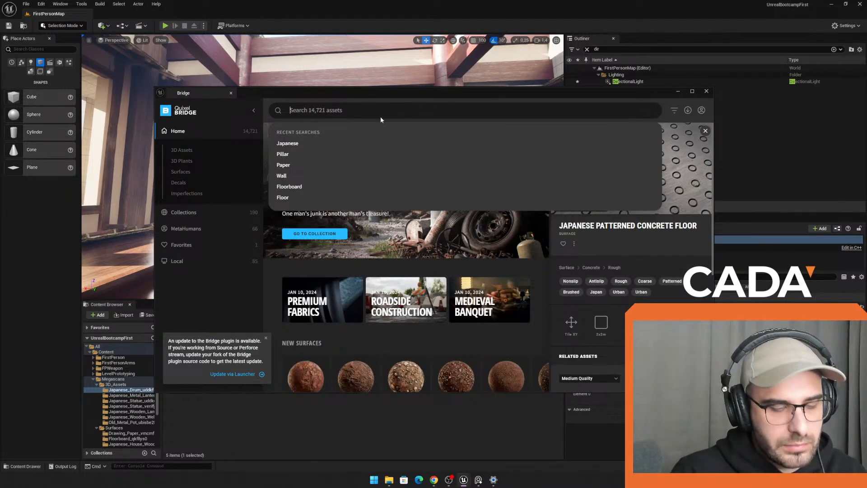
pyautogui.write('rope')
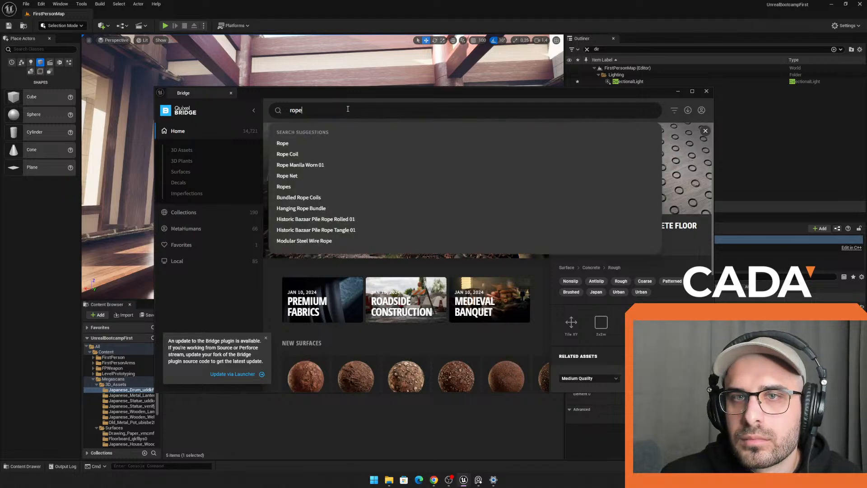
pyautogui.press('Return')
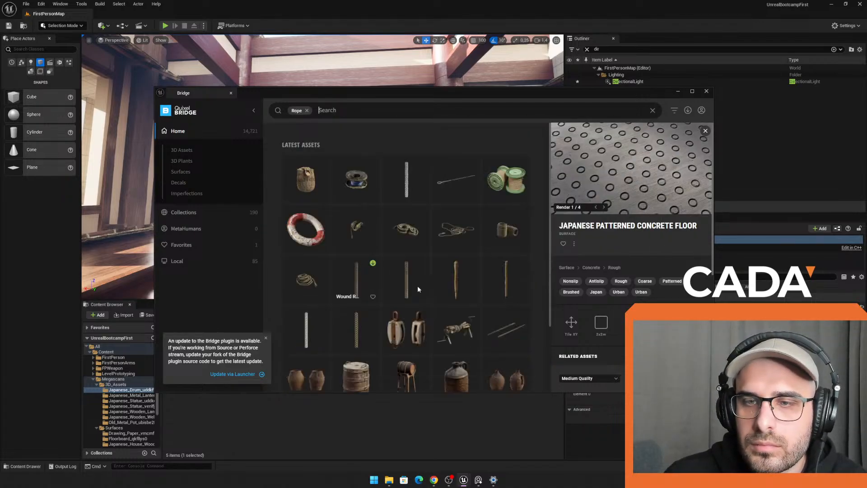
# Step: Compare the manila rope, wound rope and plant support pole assets, and download the Rope Manila Worn 01 surface
pyautogui.click(352, 332)
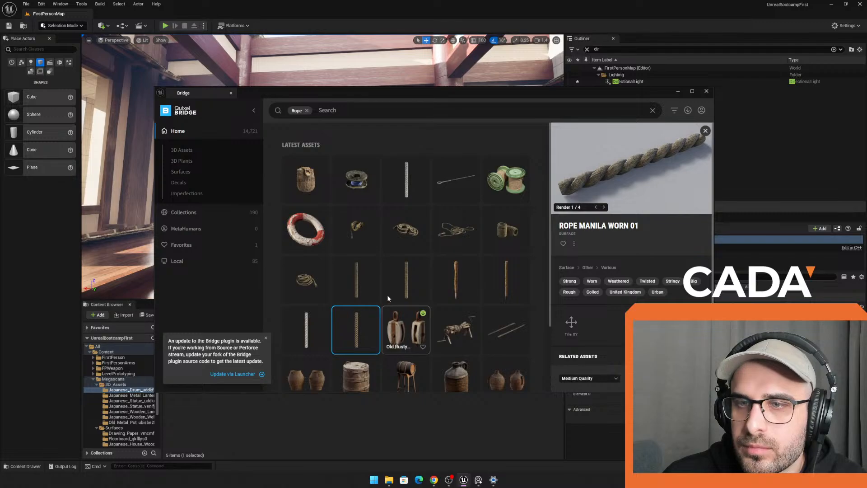
pyautogui.click(397, 277)
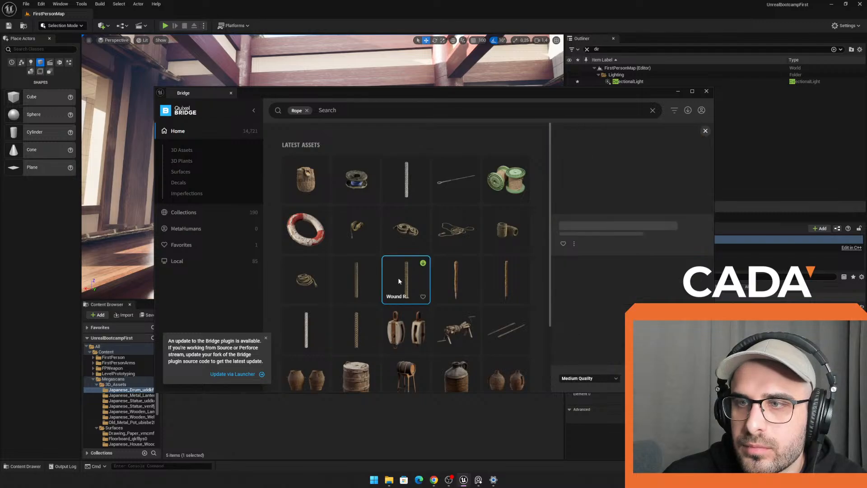
pyautogui.click(469, 283)
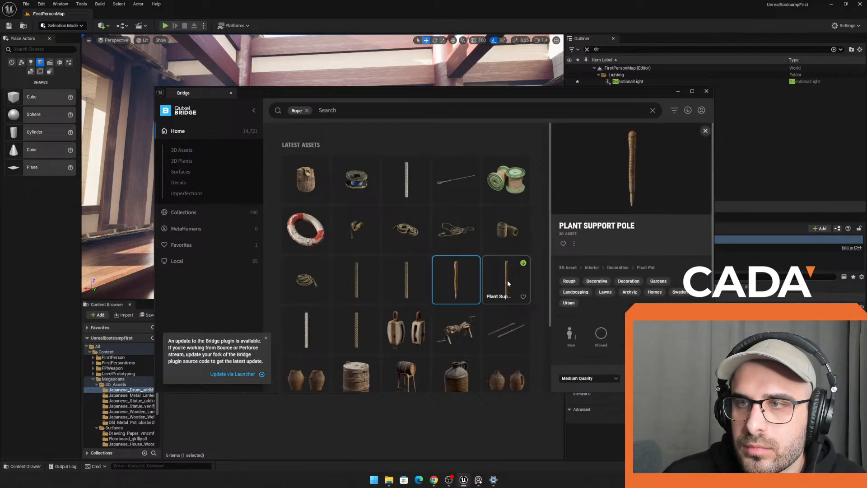
pyautogui.click(508, 280)
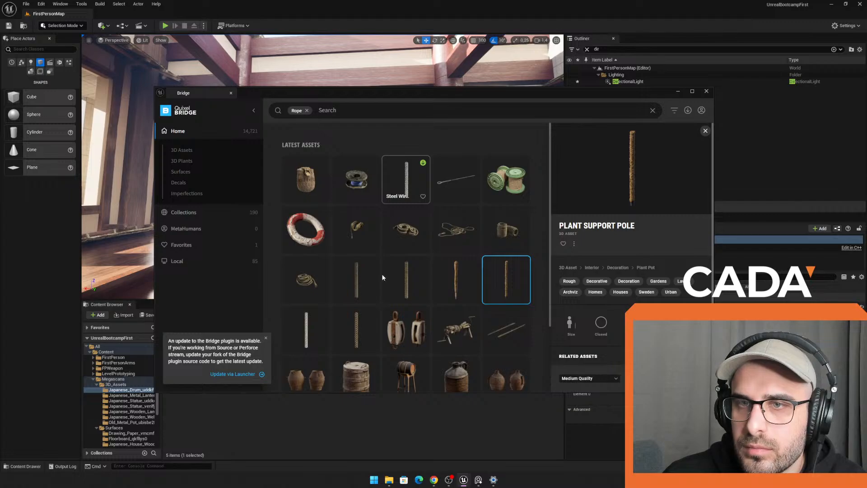
pyautogui.click(365, 321)
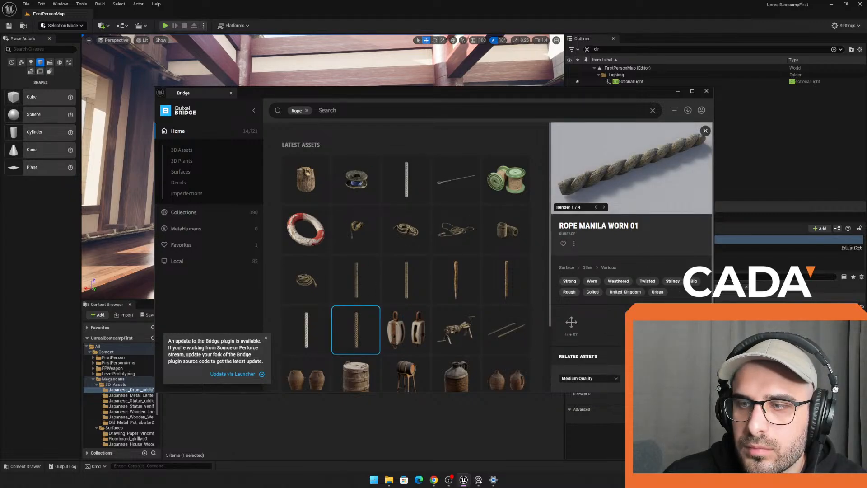
# Step: Download Old Rusty Pulley, Historic Bazaar Pile Rope Rolled 01, Historic Bazaar Pile Rope Tangle 01 and Bundled Rope Coils
pyautogui.click(403, 335)
pyautogui.scroll(-1, 440, 327)
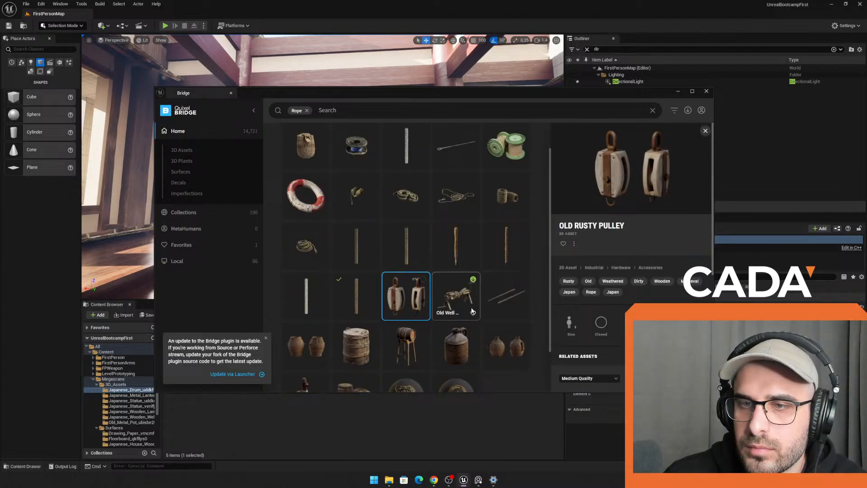
pyautogui.scroll(-1, 471, 306)
pyautogui.scroll(1, 471, 309)
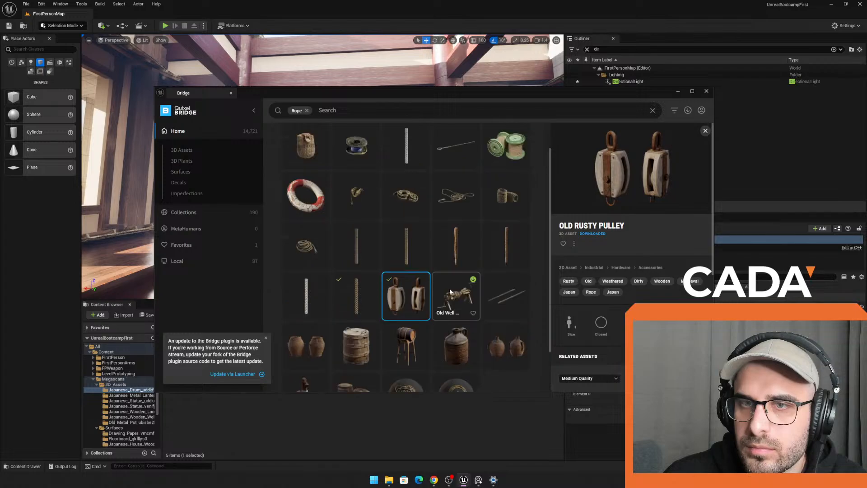
pyautogui.click(306, 246)
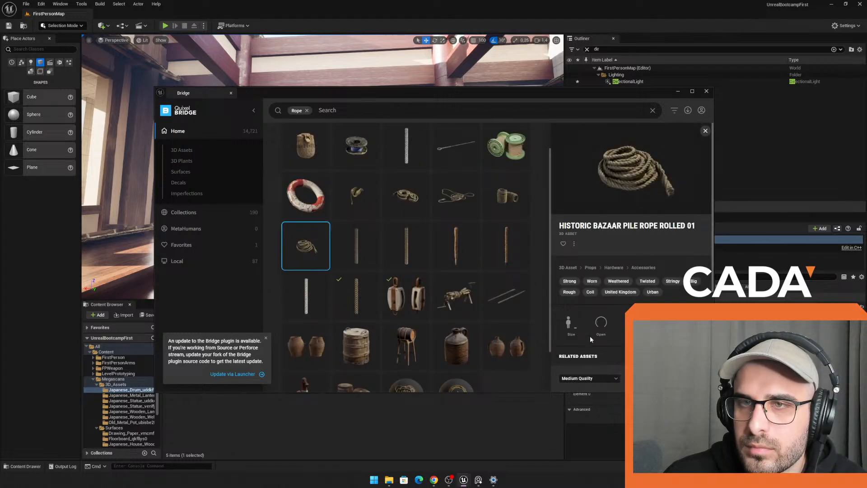
pyautogui.click(462, 185)
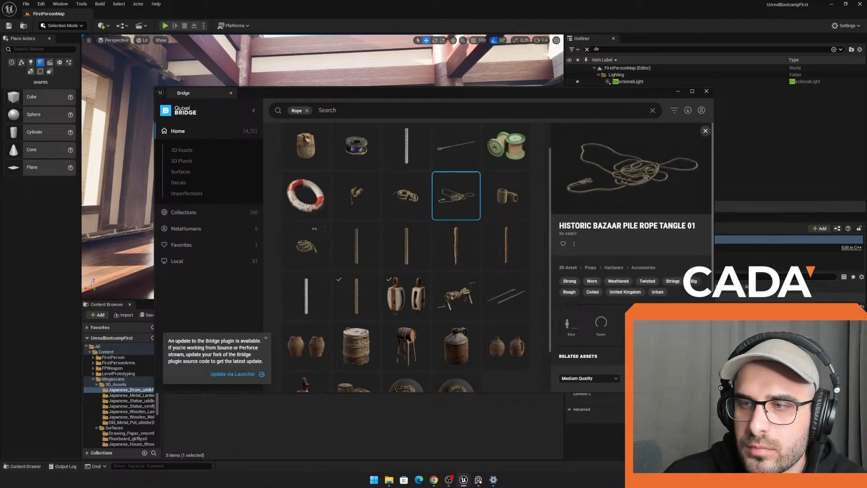
pyautogui.click(417, 189)
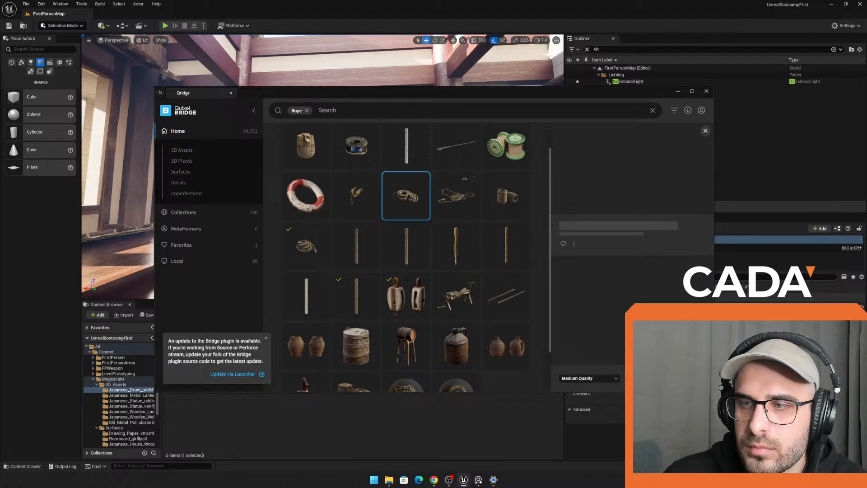
# Step: Add the downloaded rope and pulley assets to the project and minimise Bridge
pyautogui.click(688, 110)
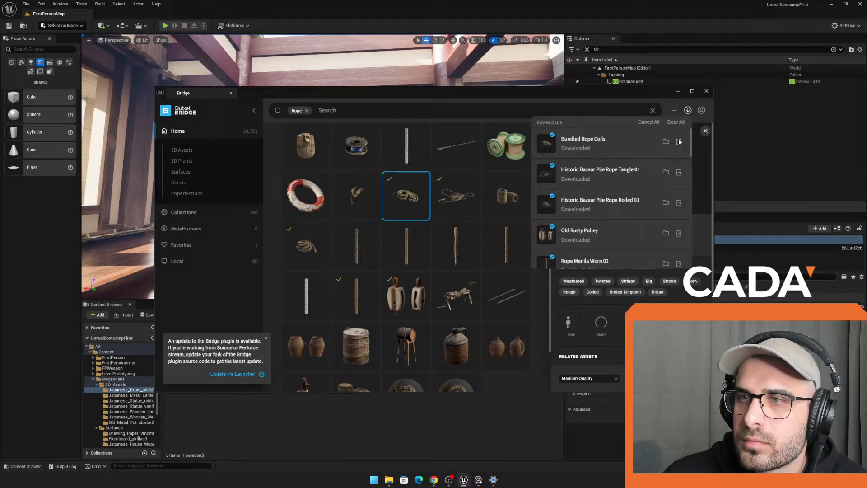
pyautogui.click(678, 143)
pyautogui.click(680, 176)
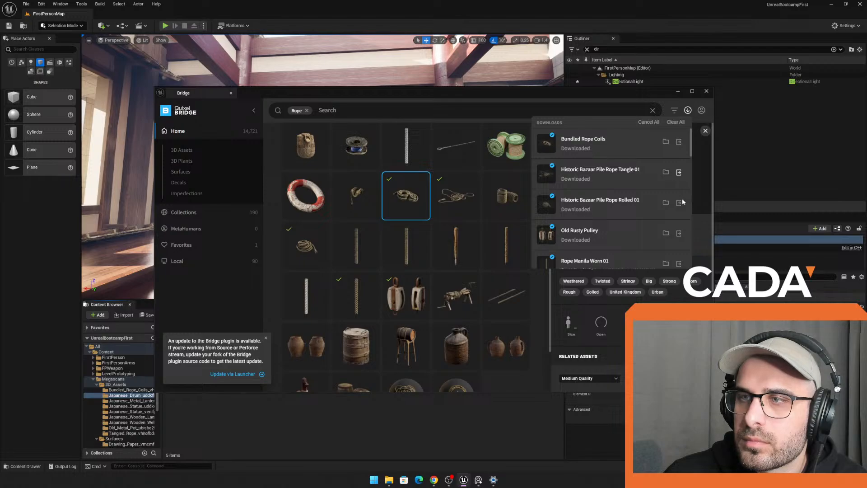
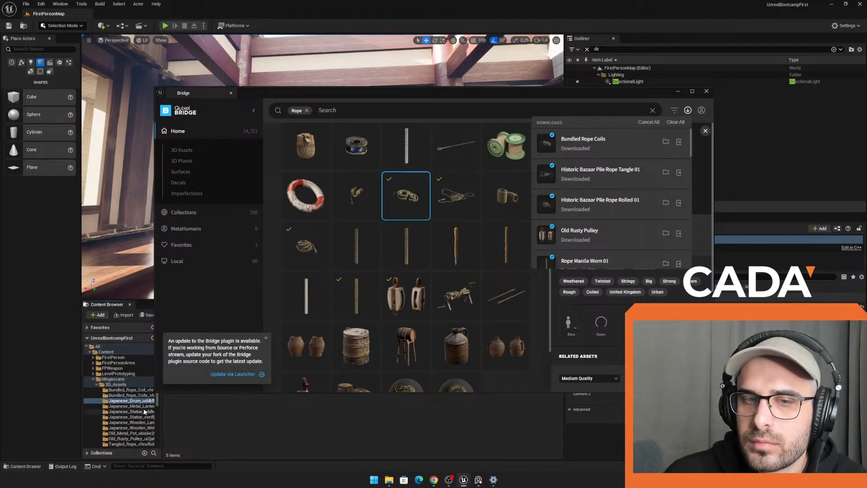
pyautogui.click(678, 91)
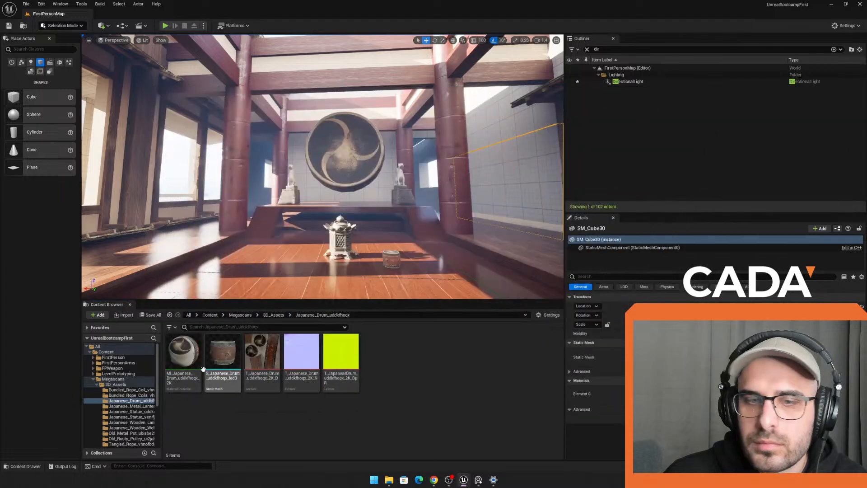
# Step: Place the Bundled_Rope_Coils mesh beside the platform's front steps
pyautogui.click(133, 396)
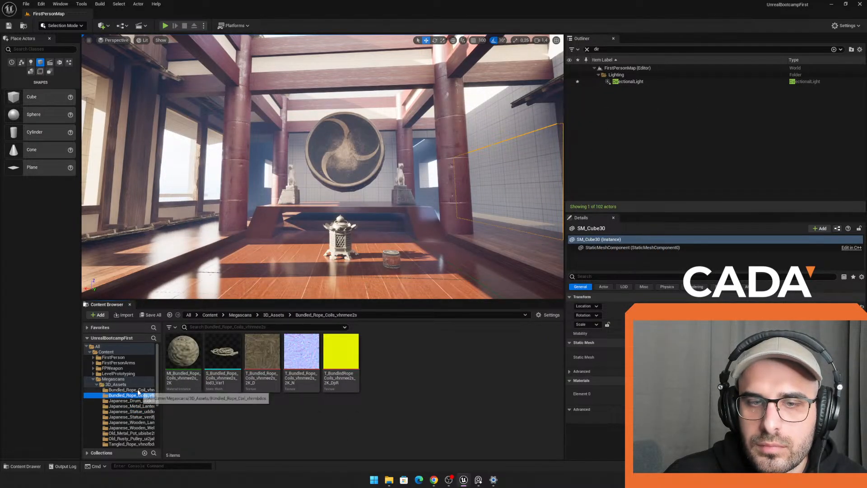
pyautogui.click(223, 356)
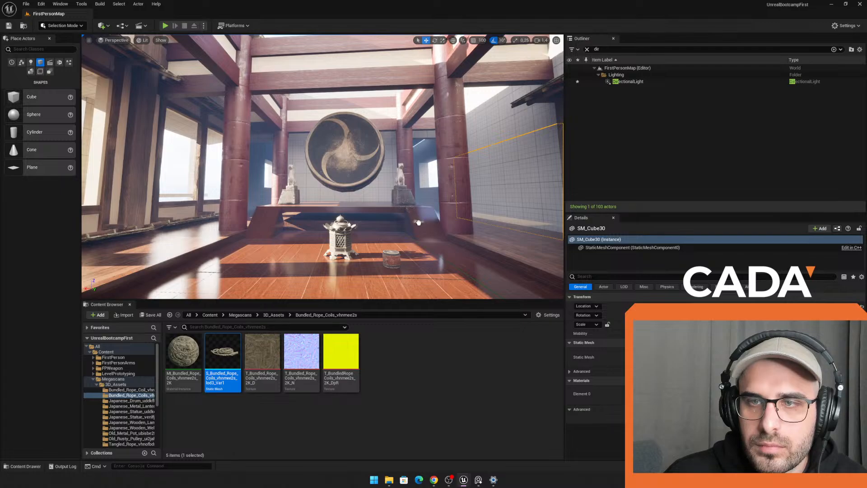
pyautogui.moveTo(419, 222); pyautogui.dragTo(418, 222)
# Step: Place the Bundled_Rope_Coil mesh on top of the platform, near one of the fox statues
pyautogui.click(133, 390)
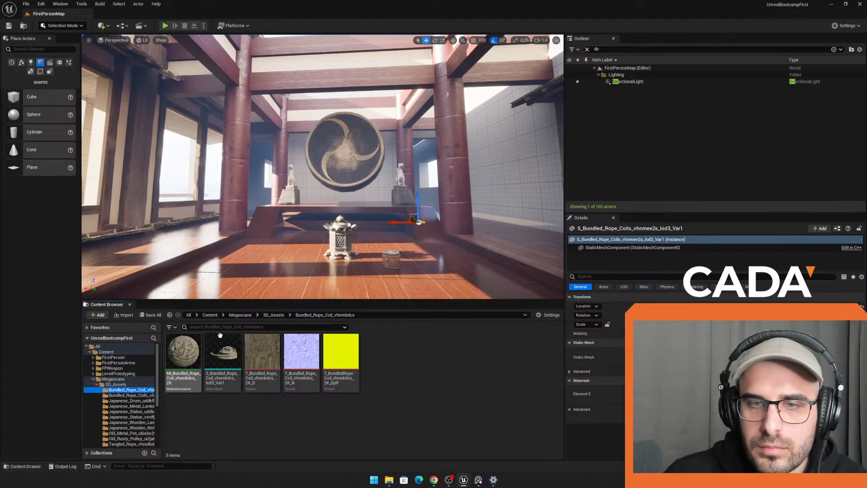
pyautogui.press('w')
pyautogui.moveTo(271, 217); pyautogui.dragTo(286, 264, button='right')
pyautogui.press('w')
pyautogui.moveTo(223, 356); pyautogui.dragTo(362, 191)
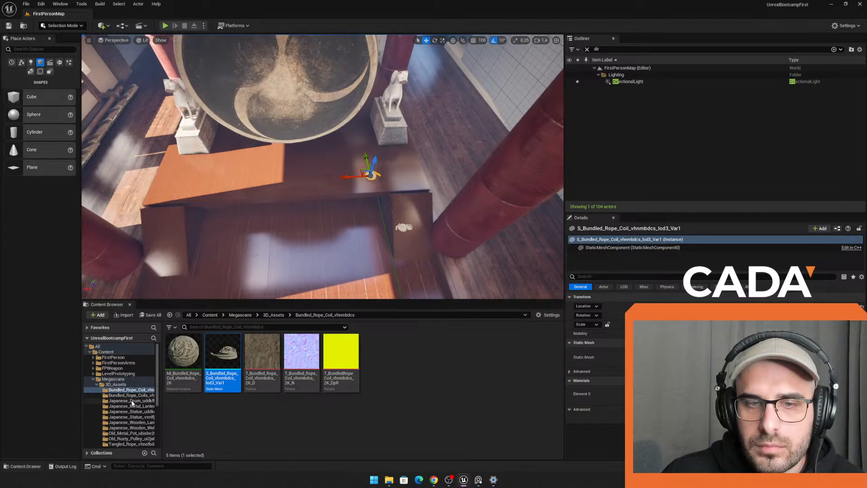
# Step: Look through the statue folders and place the Old_Metal_Pot mesh on the floor in front of the stone lantern
pyautogui.click(134, 411)
pyautogui.click(139, 417)
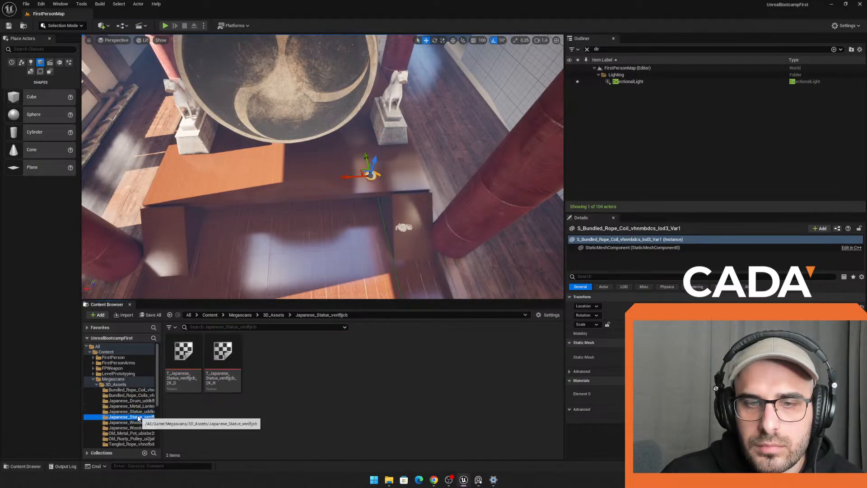
pyautogui.click(135, 433)
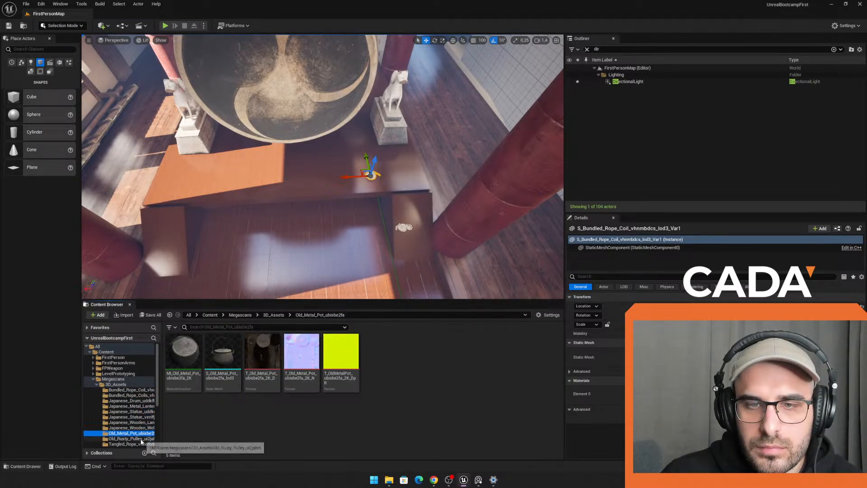
pyautogui.moveTo(299, 253); pyautogui.dragTo(307, 217, button='right')
pyautogui.moveTo(228, 356); pyautogui.dragTo(381, 176)
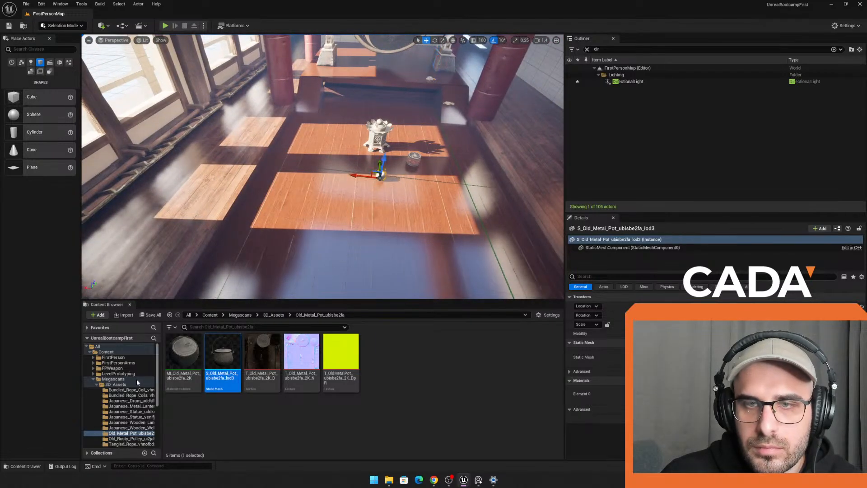
# Step: Place the Old_Rusty_Pulley mesh on the platform, raise it slightly, and lay the Tangled_Rope mesh beside it
pyautogui.click(137, 438)
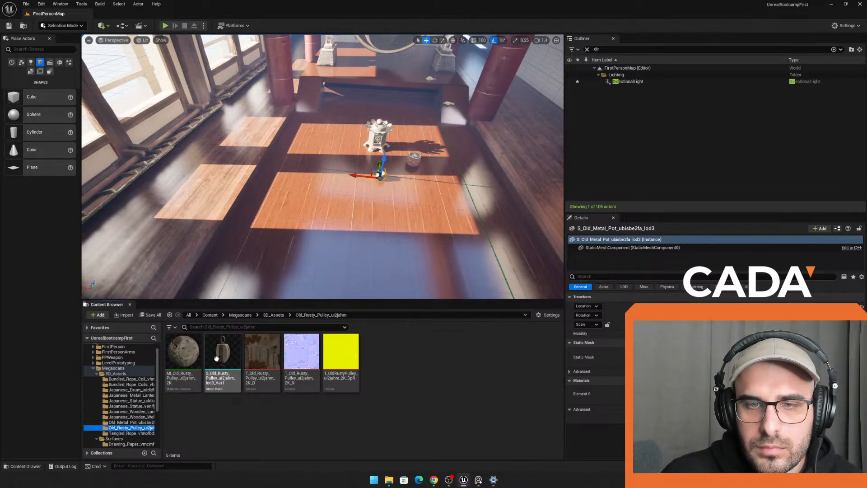
pyautogui.moveTo(386, 76); pyautogui.dragTo(386, 75)
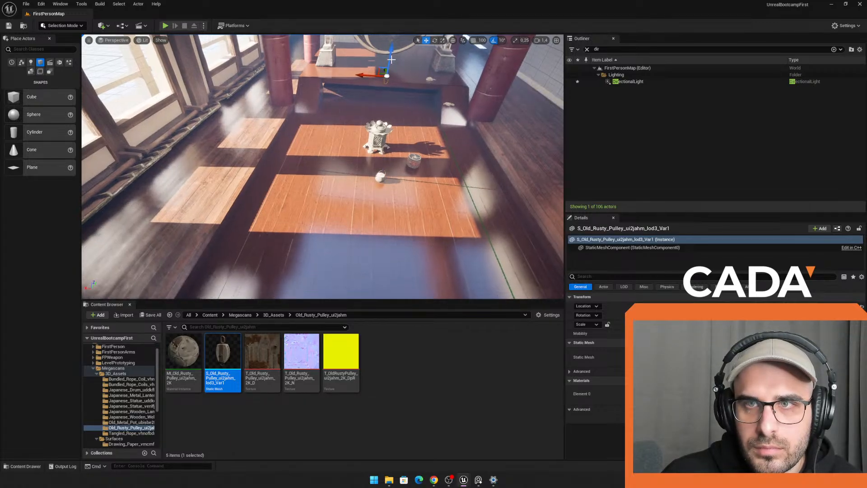
pyautogui.scroll(-1, 138, 411)
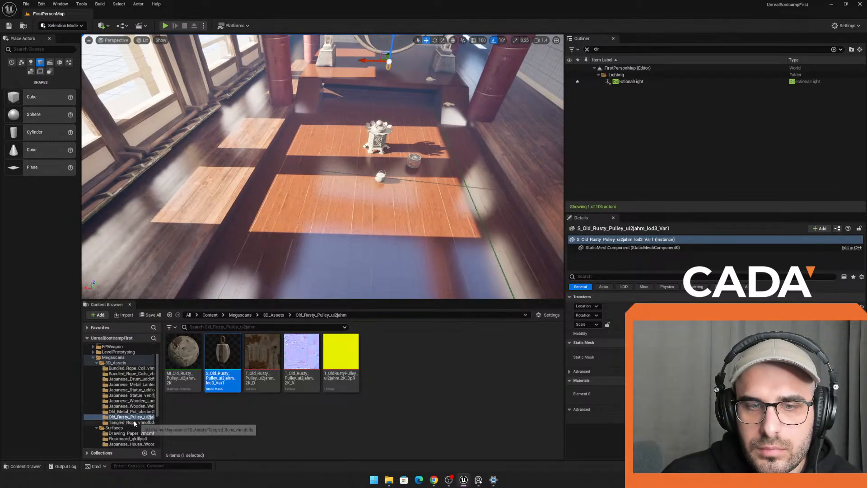
pyautogui.click(131, 422)
pyautogui.moveTo(222, 362); pyautogui.dragTo(344, 63)
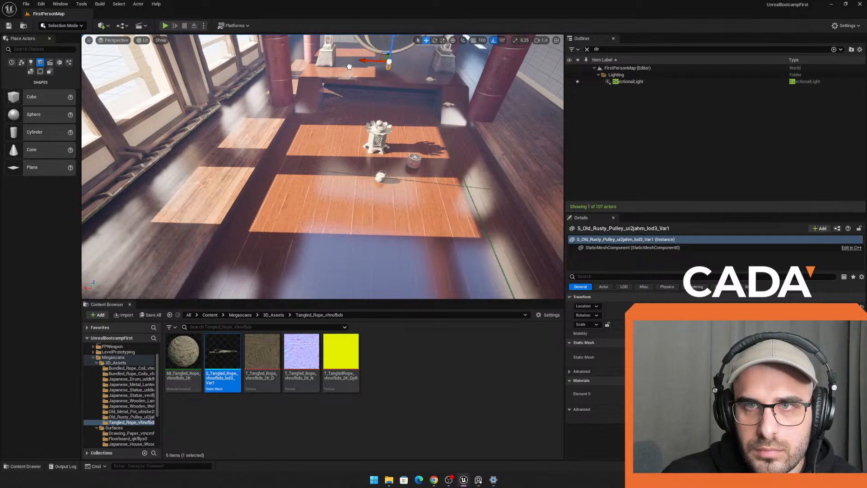
# Step: Look for the manila rope among the Megascans folders, bring up Rope Manila Worn 01's project folder through Bridge, and minimise Bridge
pyautogui.click(131, 373)
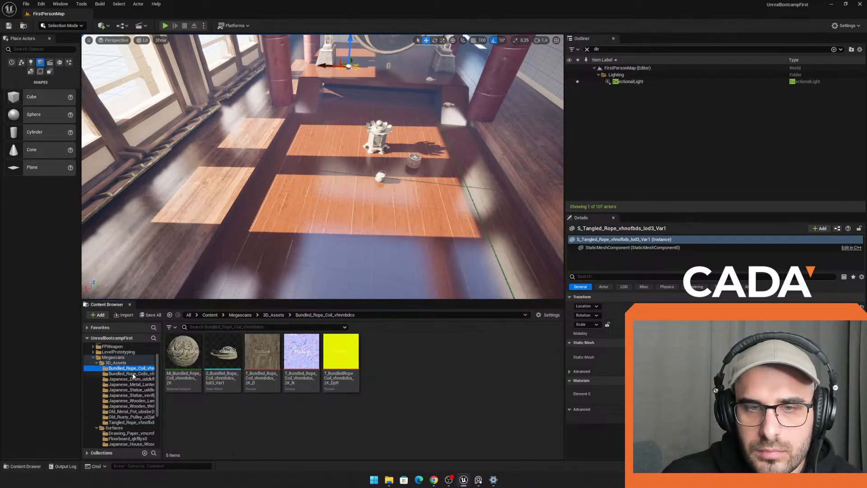
pyautogui.click(136, 379)
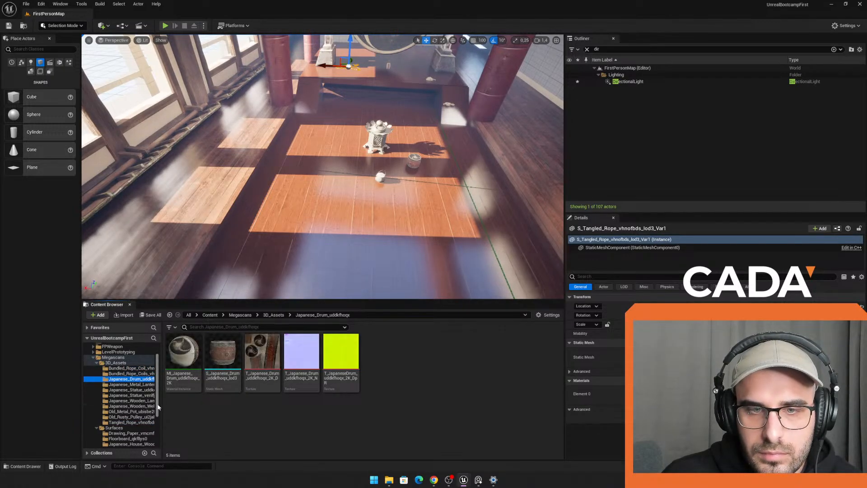
pyautogui.click(134, 363)
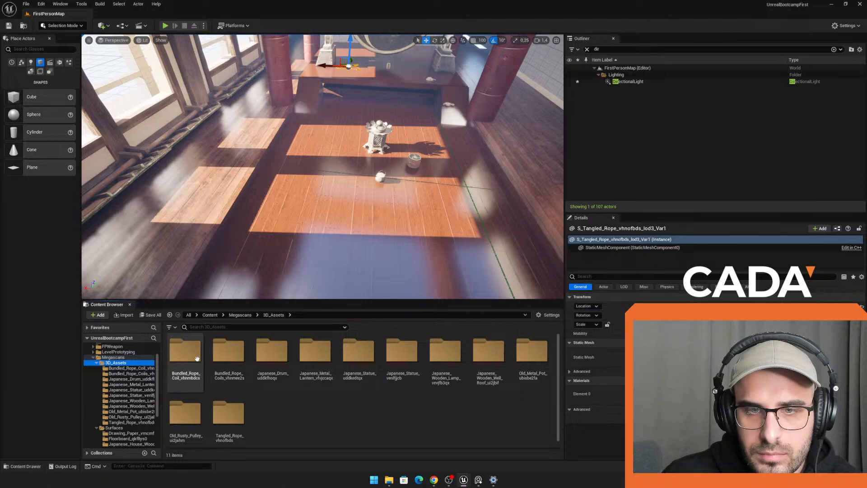
pyautogui.click(185, 357)
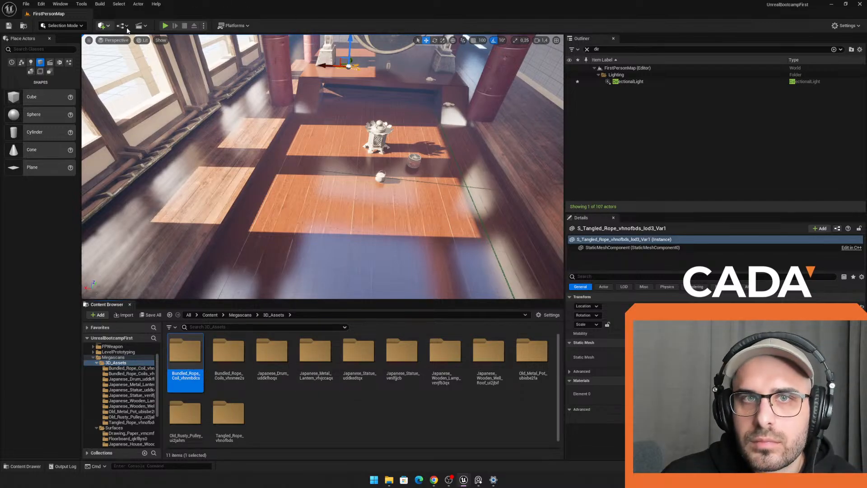
pyautogui.click(102, 26)
pyautogui.click(124, 58)
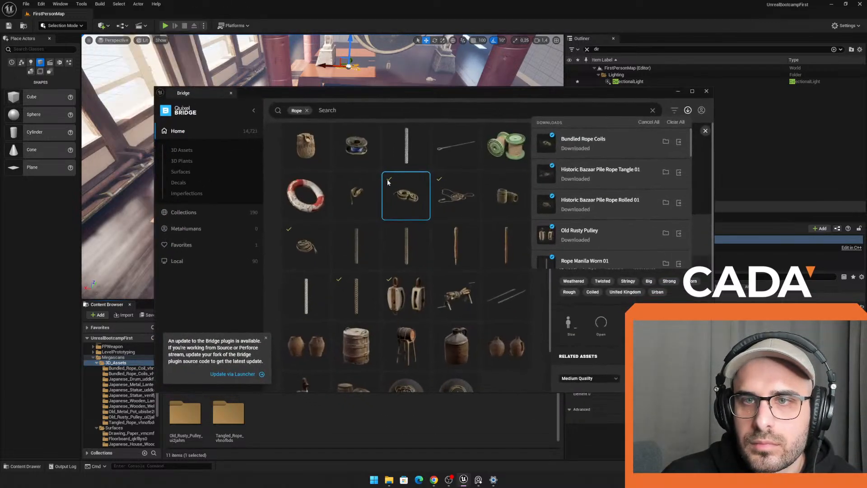
pyautogui.click(347, 296)
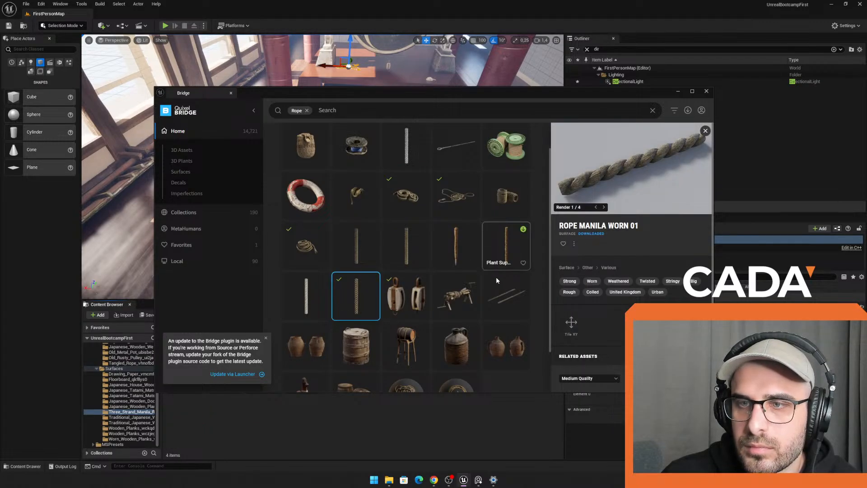
pyautogui.click(678, 92)
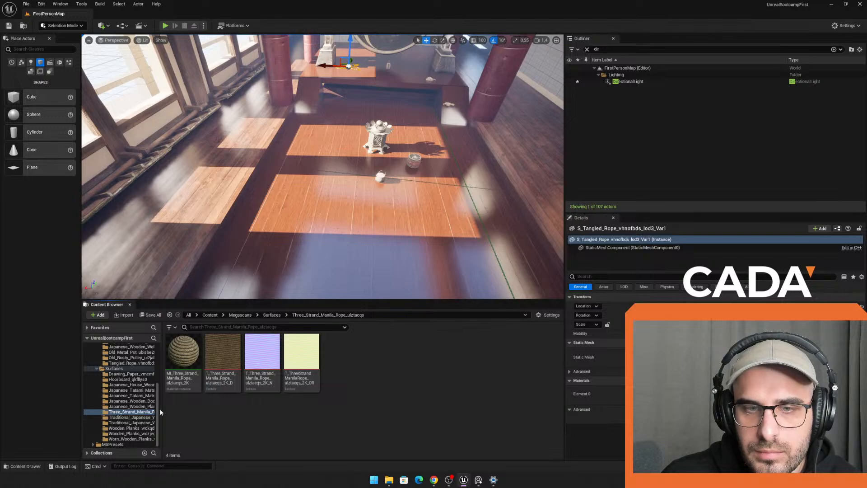
# Step: Duplicate the red column behind the fox statue and move the copy forward, in front of the drum's edge
pyautogui.moveTo(291, 259); pyautogui.dragTo(359, 182, button='right')
pyautogui.press('w')
pyautogui.click(402, 148)
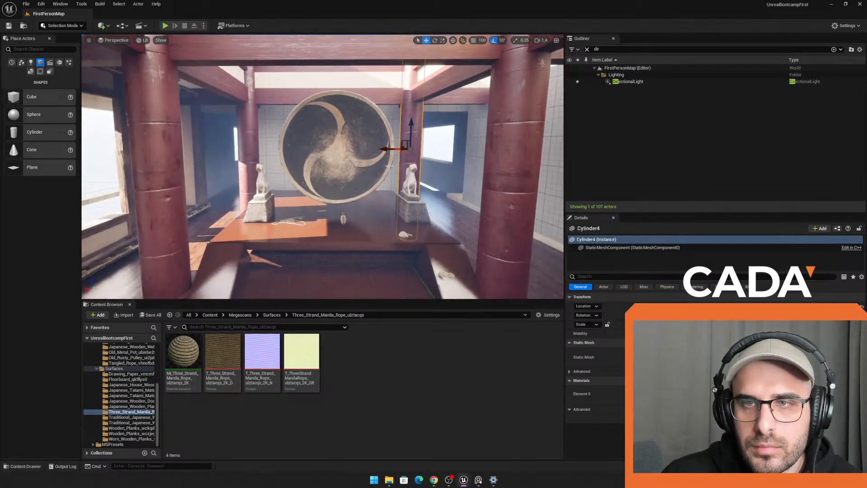
pyautogui.keyDown('alt'); pyautogui.moveTo(392, 148); pyautogui.dragTo(354, 149); pyautogui.keyUp('alt')
pyautogui.moveTo(354, 149); pyautogui.dragTo(442, 148, button='right')
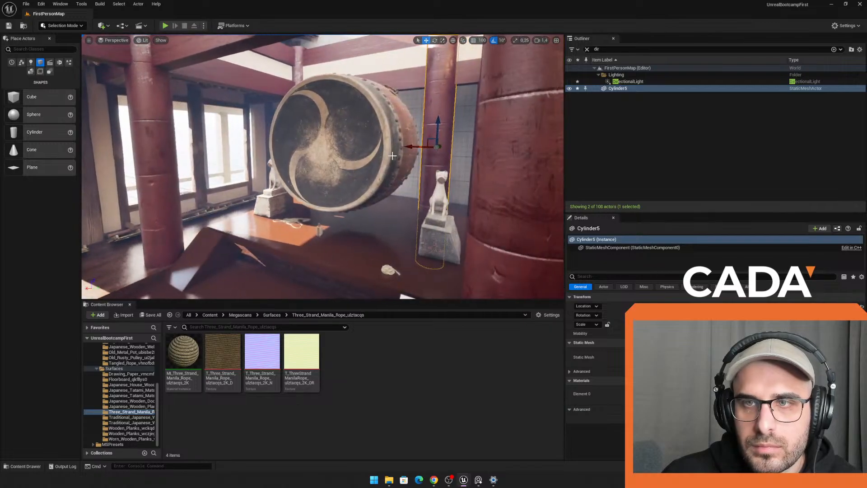
pyautogui.moveTo(442, 147); pyautogui.dragTo(395, 161)
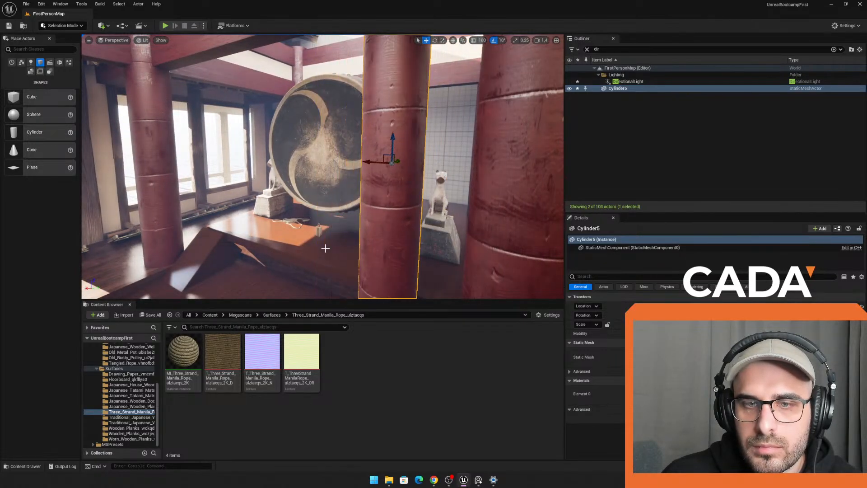
# Step: Apply the MI_Three_Strand_Manila_Rope material to the selected cylinder column and scale the column down into a thin rope
pyautogui.click(182, 352)
pyautogui.moveTo(183, 352); pyautogui.dragTo(384, 197)
pyautogui.moveTo(384, 197)
pyautogui.mouseDown(button='right')
pyautogui.moveTo(434, 206)
pyautogui.moveTo(384, 198)
pyautogui.mouseUp(button='right')
pyautogui.press('r')
pyautogui.moveTo(450, 135); pyautogui.dragTo(408, 140, button='right')
pyautogui.moveTo(404, 138); pyautogui.dragTo(390, 140)
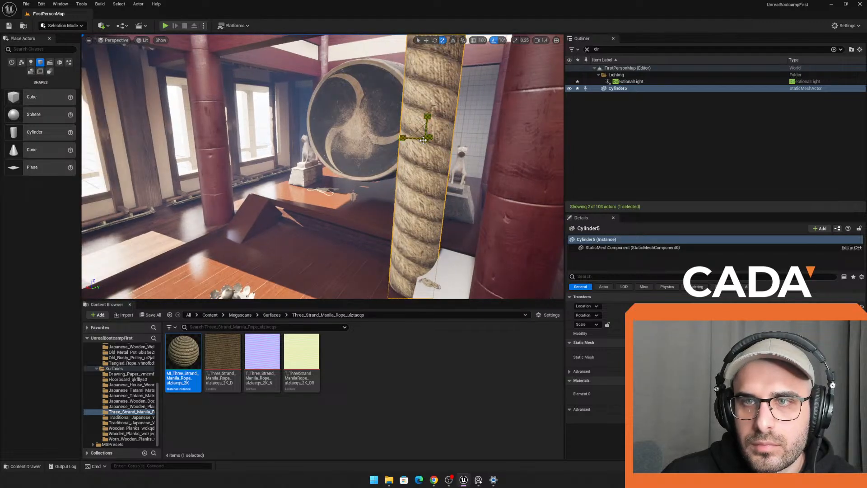
pyautogui.moveTo(423, 140)
pyautogui.mouseDown()
pyautogui.moveTo(404, 140)
pyautogui.moveTo(425, 135)
pyautogui.mouseUp()
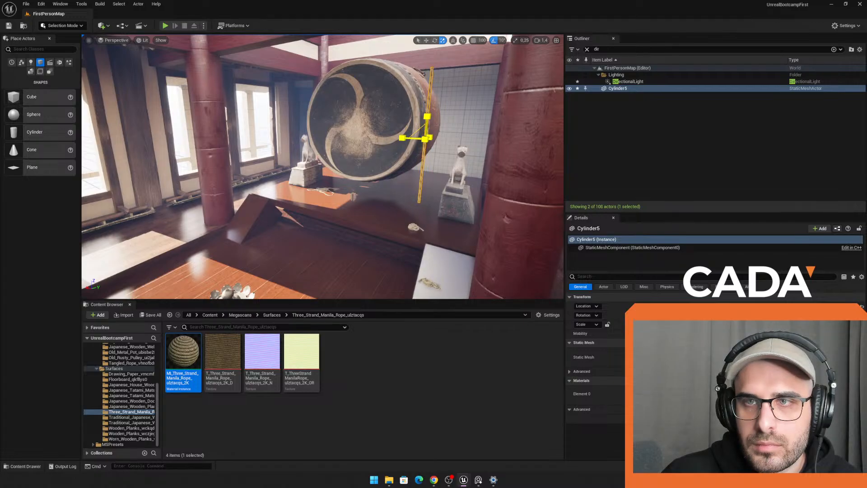
# Step: Move the rope cylinder over the large drum so that it hangs from the beam area above the drum
pyautogui.moveTo(426, 136); pyautogui.dragTo(438, 134, button='right')
pyautogui.press('d')
pyautogui.press('w')
pyautogui.moveTo(367, 145); pyautogui.dragTo(353, 59)
pyautogui.press('d')
pyautogui.moveTo(378, 77)
pyautogui.mouseDown(button='right')
pyautogui.moveTo(361, 73)
pyautogui.moveTo(378, 85)
pyautogui.moveTo(378, 77)
pyautogui.mouseUp(button='right')
pyautogui.press('s')
pyautogui.press('r')
pyautogui.press('w')
pyautogui.moveTo(365, 140); pyautogui.dragTo(416, 85)
pyautogui.press('a')
pyautogui.moveTo(416, 85); pyautogui.dragTo(484, 79, button='right')
pyautogui.press('w')
# Step: Scale the rope thinner and align its lower end with the metal ring on the drum's side
pyautogui.press('r')
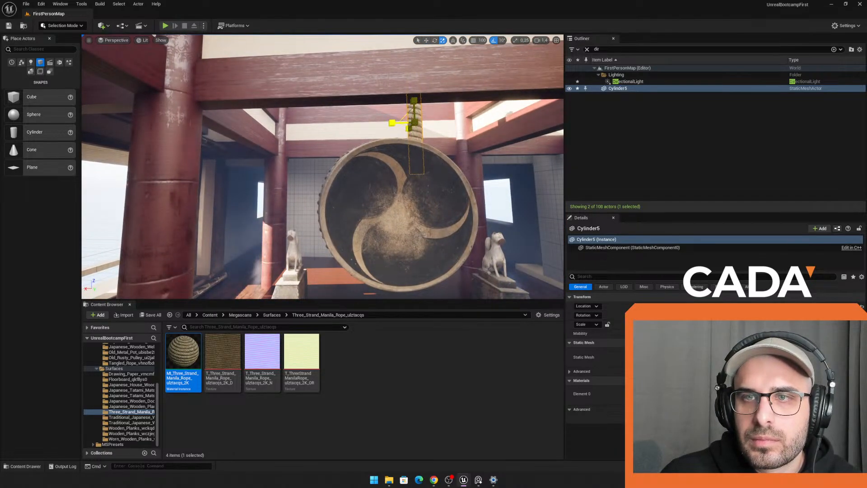
pyautogui.moveTo(414, 122); pyautogui.dragTo(401, 128)
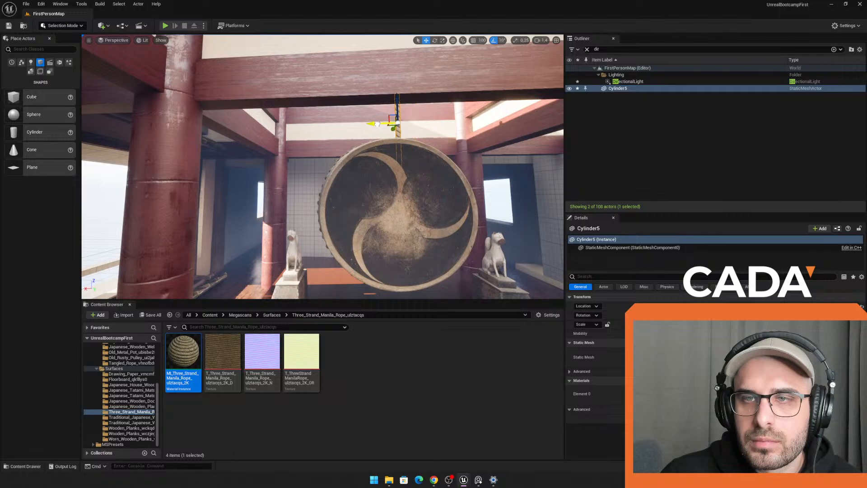
pyautogui.press('d')
pyautogui.moveTo(373, 124); pyautogui.dragTo(284, 109, button='right')
pyautogui.press('w')
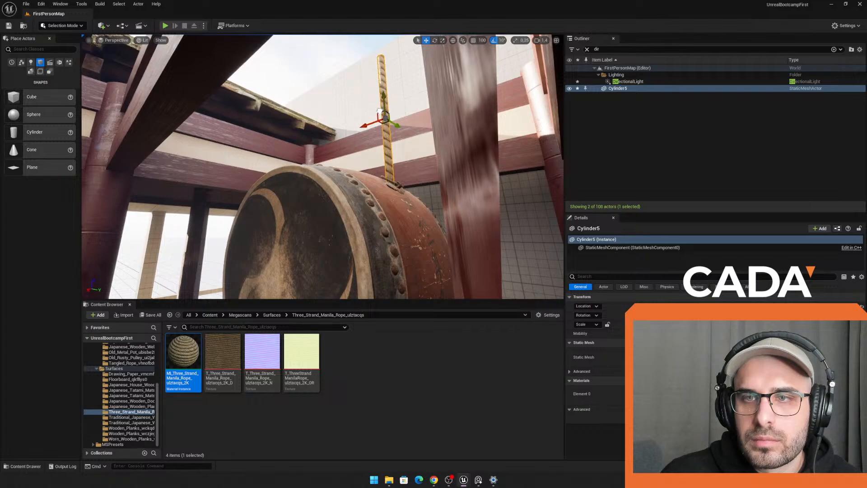
# Step: Duplicate the rope onto the ring on the opposite side of the drum
pyautogui.moveTo(380, 111); pyautogui.dragTo(429, 167, button='right')
pyautogui.press('e')
pyautogui.press('s')
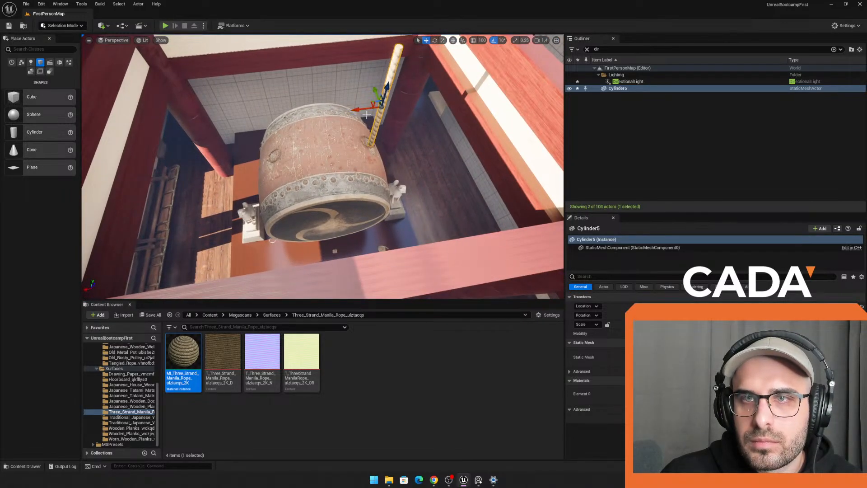
pyautogui.keyDown('alt'); pyautogui.moveTo(366, 116); pyautogui.dragTo(231, 119); pyautogui.keyUp('alt')
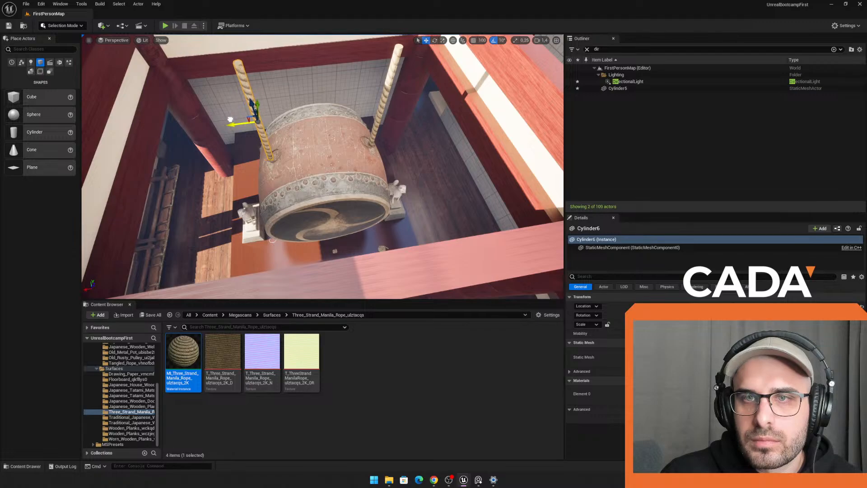
# Step: Duplicate the old rusty pulley and place the copy near the drum's front rim
pyautogui.moveTo(231, 122); pyautogui.dragTo(324, 125, button='right')
pyautogui.press('w')
pyautogui.click(284, 93)
pyautogui.press('s')
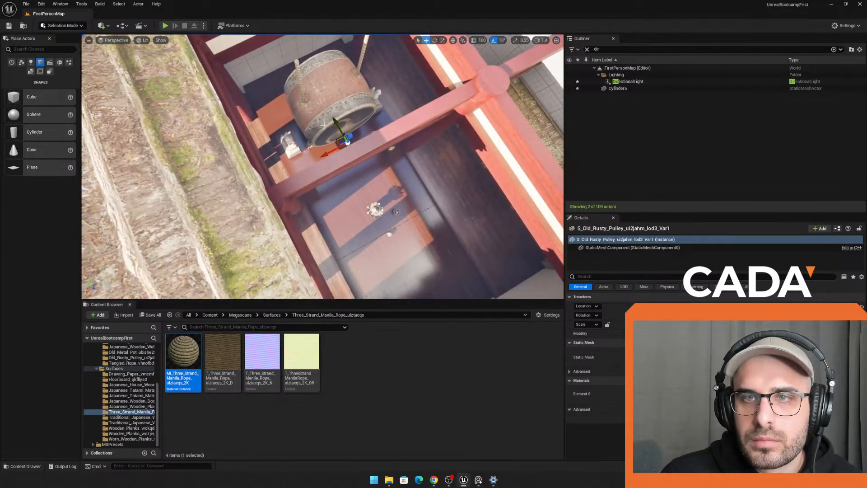
pyautogui.keyDown('alt'); pyautogui.moveTo(349, 135); pyautogui.dragTo(350, 136); pyautogui.keyUp('alt')
pyautogui.press('f')
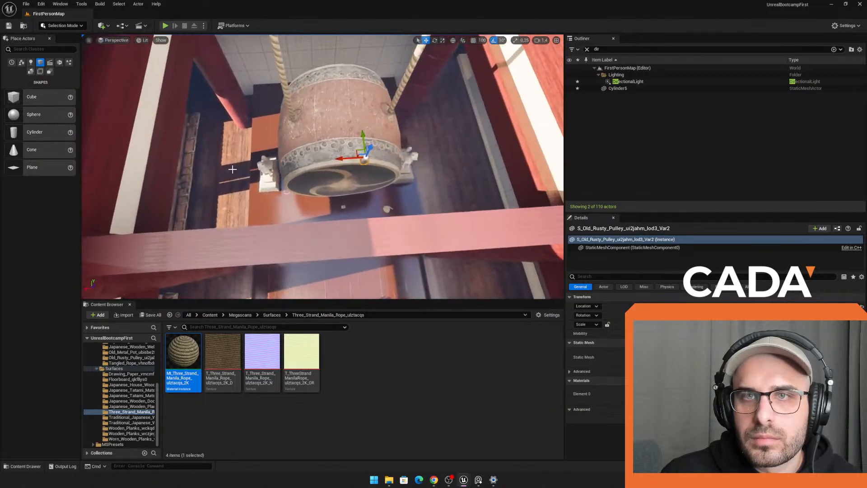
pyautogui.doubleClick(195, 339)
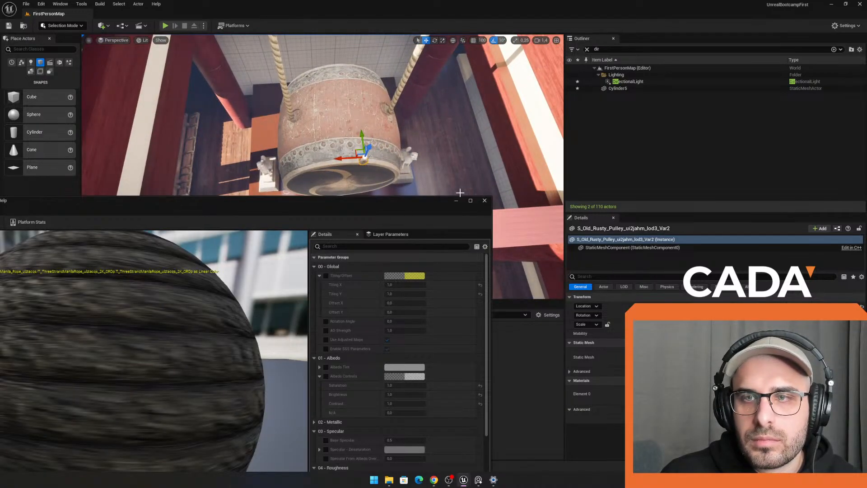
pyautogui.click(483, 200)
pyautogui.click(445, 199)
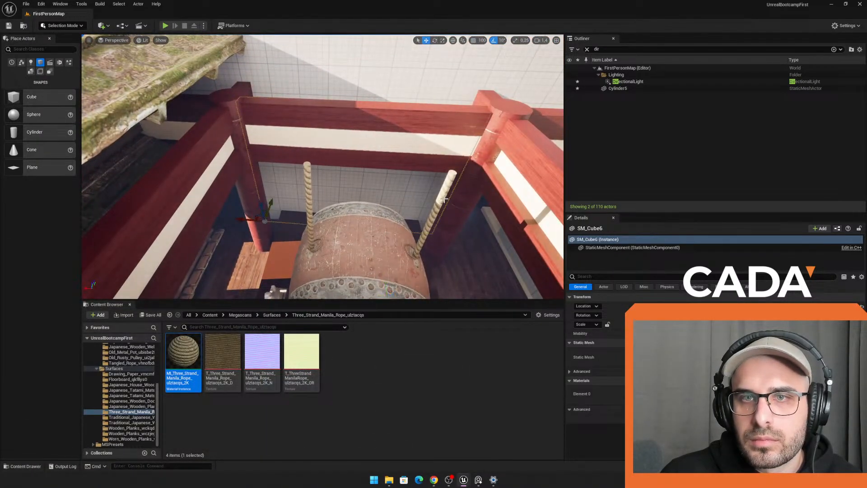
# Step: Try to scale both drum ropes together
pyautogui.keyDown('ctrl'); pyautogui.click(305, 186); pyautogui.keyUp('ctrl')
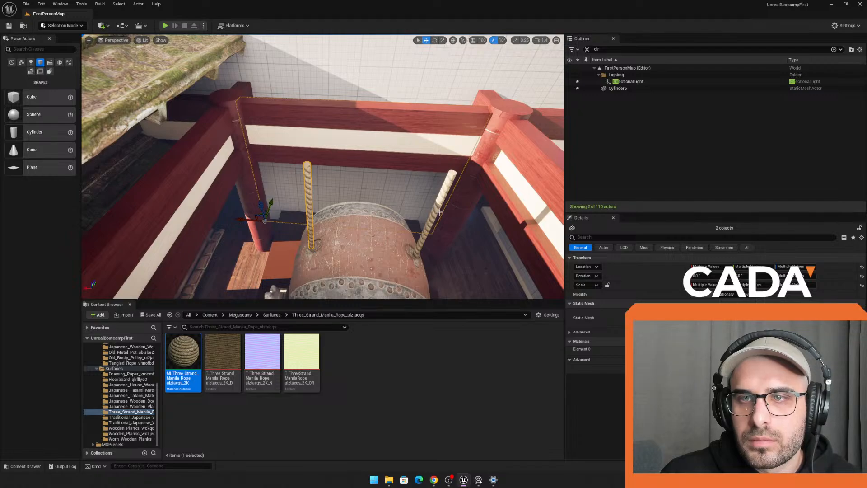
pyautogui.keyDown('ctrl'); pyautogui.click(439, 212); pyautogui.keyUp('ctrl')
pyautogui.keyDown('ctrl'); pyautogui.click(438, 213); pyautogui.keyUp('ctrl')
pyautogui.press('r')
pyautogui.moveTo(432, 224); pyautogui.dragTo(282, 185)
pyautogui.click(433, 225)
pyautogui.hotkey('ctrl', 'z')
# Step: Replace the copied rope with a duplicate of the lengthened original rope on the drum's opposite ring
pyautogui.click(308, 181)
pyautogui.press('Delete')
pyautogui.click(437, 207)
pyautogui.moveTo(289, 189); pyautogui.dragTo(344, 185, button='right')
# Step: Raise the original rusty pulley above the drum between the two ropes and resize it
pyautogui.click(345, 185)
pyautogui.moveTo(343, 194); pyautogui.dragTo(383, 93)
pyautogui.moveTo(383, 92); pyautogui.dragTo(260, 125, button='right')
pyautogui.moveTo(233, 134); pyautogui.dragTo(350, 128)
pyautogui.moveTo(350, 128); pyautogui.dragTo(344, 123, button='right')
pyautogui.press('r')
pyautogui.moveTo(325, 118); pyautogui.dragTo(316, 140)
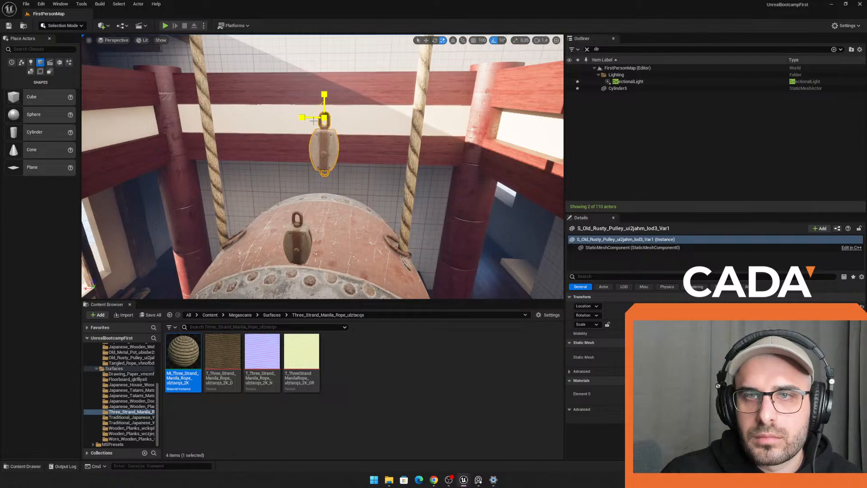
# Step: Fit the rusty pulley onto the lower end of the first rope, just above the drum's ring
pyautogui.moveTo(396, 127); pyautogui.dragTo(405, 136, button='right')
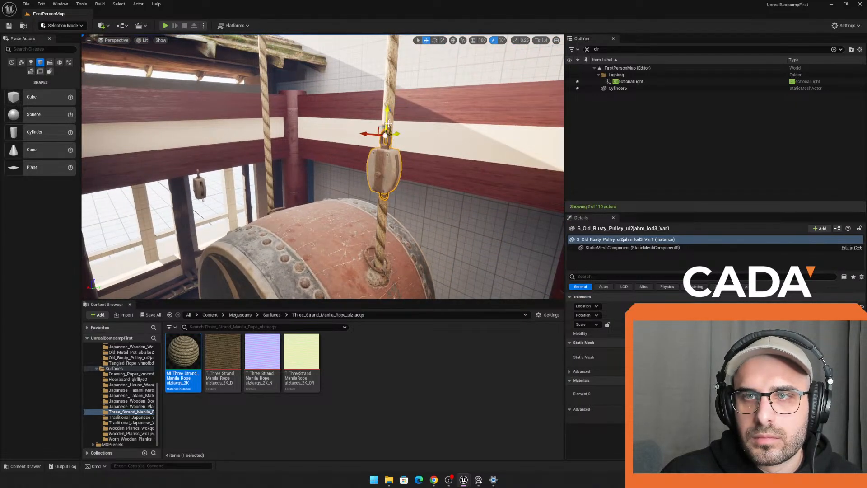
pyautogui.moveTo(389, 123); pyautogui.dragTo(399, 214)
pyautogui.moveTo(399, 214); pyautogui.dragTo(399, 214, button='right')
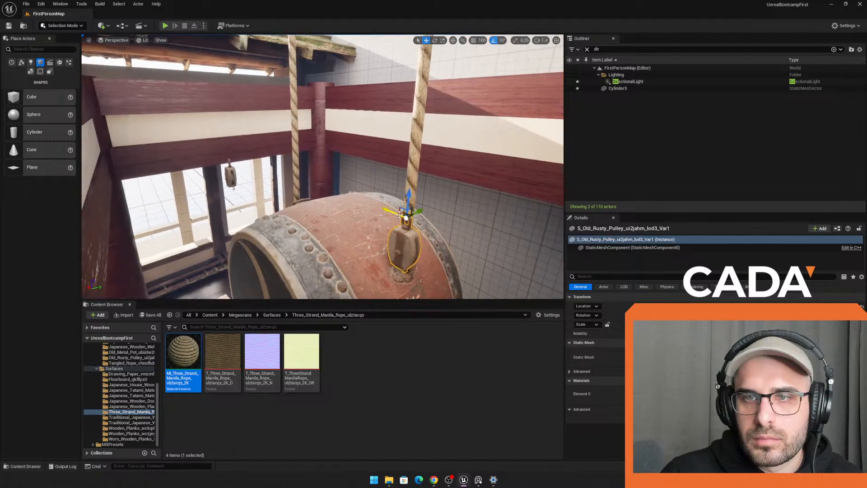
pyautogui.moveTo(417, 212); pyautogui.dragTo(421, 209)
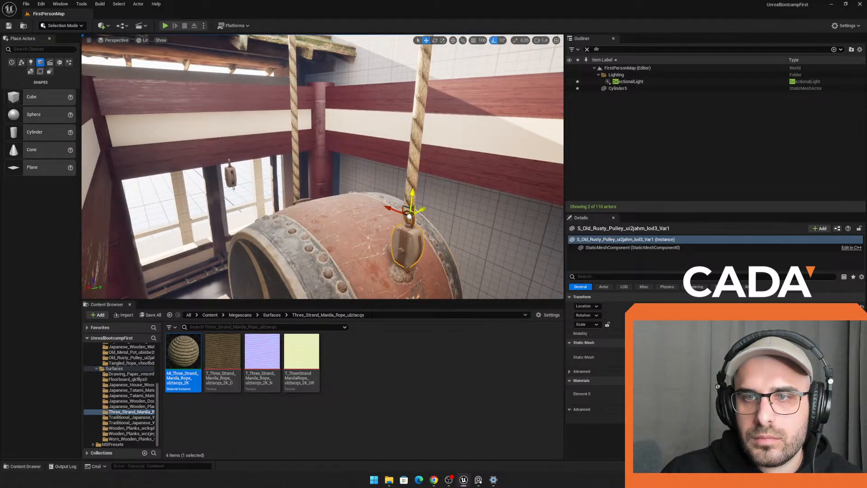
pyautogui.moveTo(415, 210); pyautogui.dragTo(418, 205, button='right')
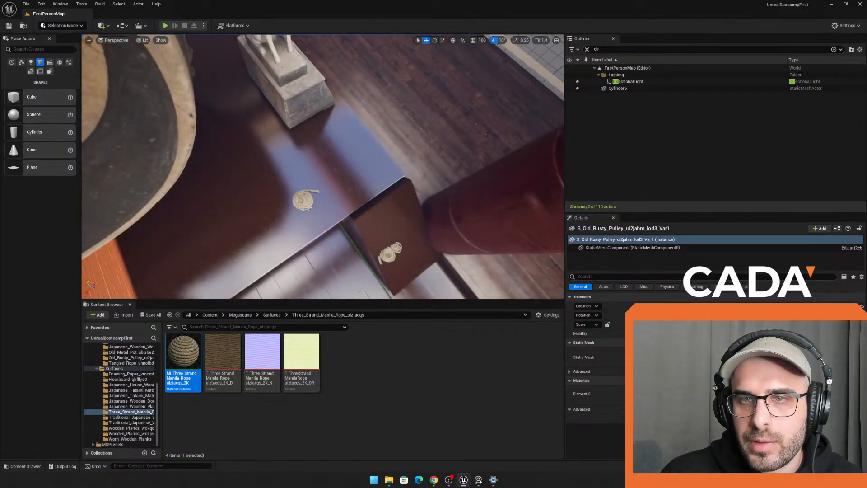
# Step: Duplicate the bundled rope coil from the floor and raise the copy to the rope just above the pulley
pyautogui.moveTo(198, 223); pyautogui.dragTo(257, 223, button='right')
pyautogui.moveTo(241, 117)
pyautogui.mouseDown(button='right')
pyautogui.moveTo(217, 85)
pyautogui.moveTo(235, 91)
pyautogui.moveTo(240, 117)
pyautogui.mouseUp(button='right')
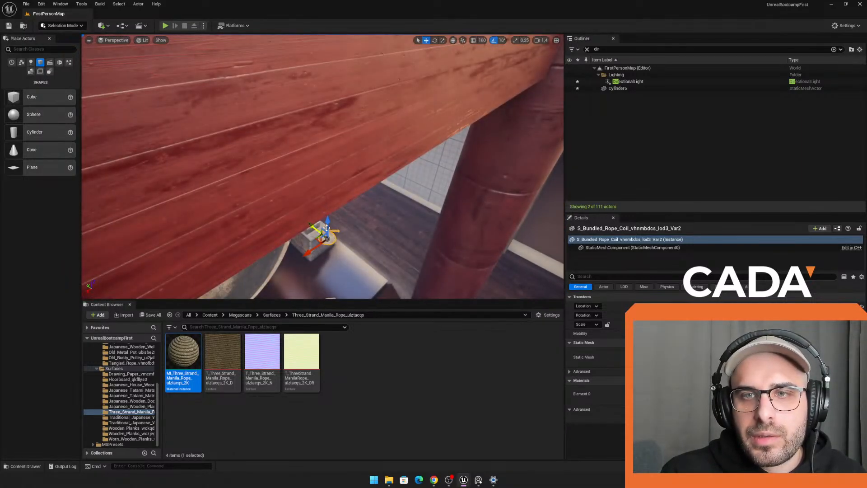
pyautogui.moveTo(265, 69); pyautogui.dragTo(253, 43, button='right')
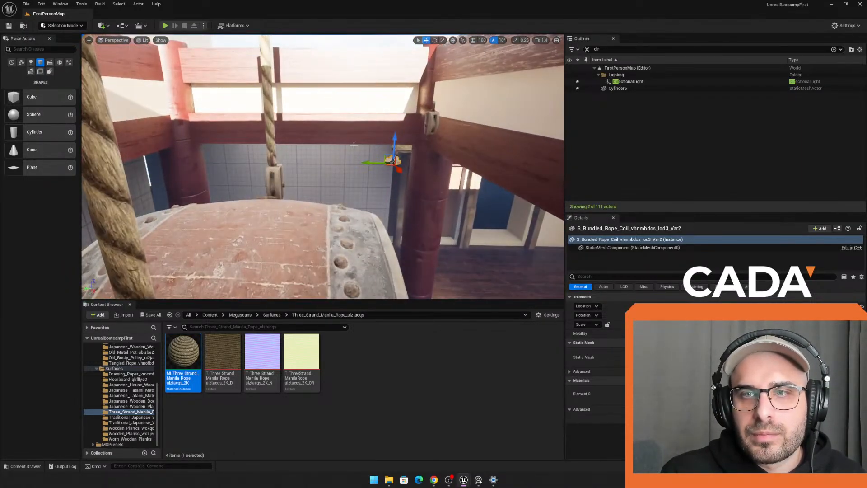
pyautogui.moveTo(367, 167); pyautogui.dragTo(318, 173, button='right')
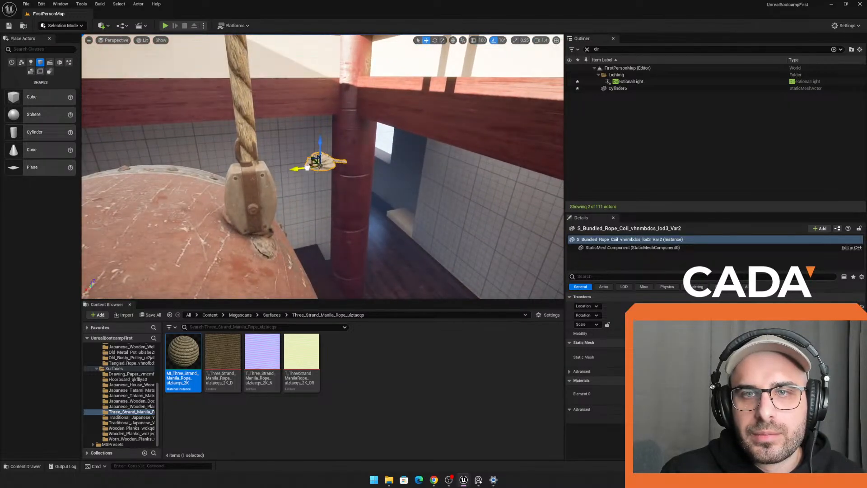
pyautogui.moveTo(238, 128); pyautogui.dragTo(189, 143, button='right')
# Step: Rotate the rope coil upright, center it on the rope and adjust its scale
pyautogui.press('e')
pyautogui.moveTo(189, 143); pyautogui.dragTo(192, 131)
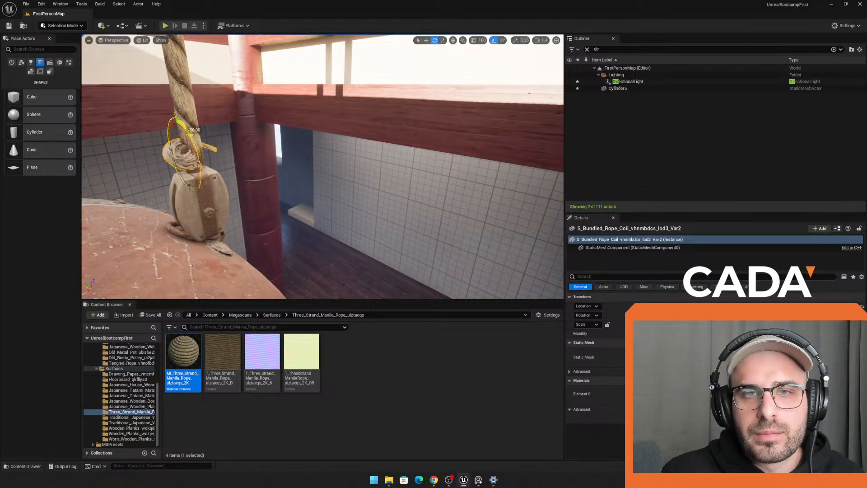
pyautogui.moveTo(151, 162); pyautogui.dragTo(202, 165)
pyautogui.moveTo(325, 175)
pyautogui.mouseDown(button='right')
pyautogui.moveTo(276, 176)
pyautogui.moveTo(325, 175)
pyautogui.mouseUp(button='right')
pyautogui.press('r')
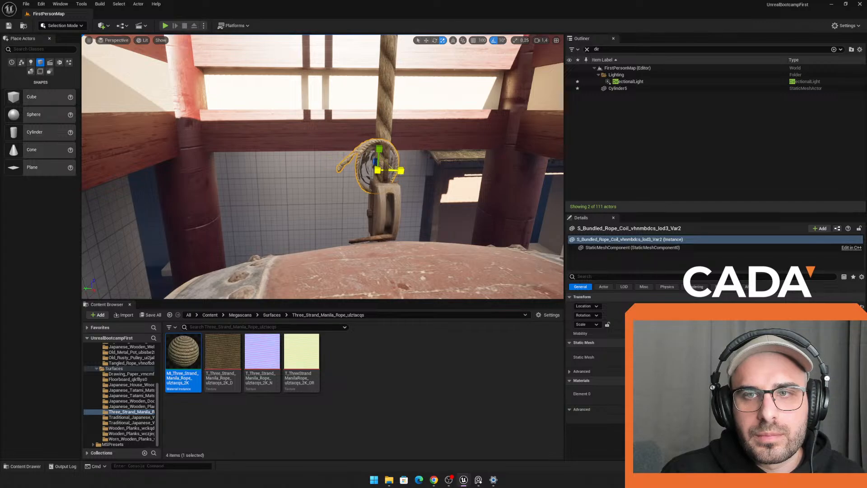
# Step: Turn the rope coil around the rope and nudge it so it wraps the rope above the pulley
pyautogui.moveTo(352, 178); pyautogui.dragTo(307, 183, button='right')
pyautogui.press('e')
pyautogui.moveTo(351, 178); pyautogui.dragTo(315, 174)
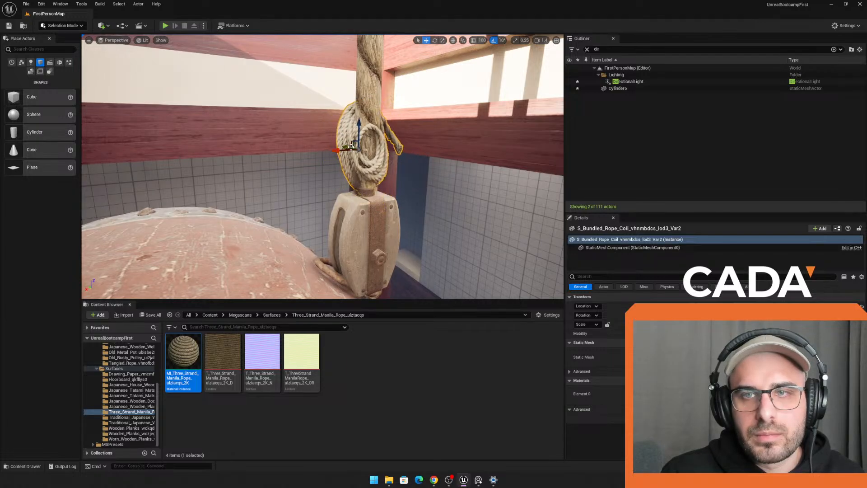
pyautogui.moveTo(344, 147); pyautogui.dragTo(439, 148, button='right')
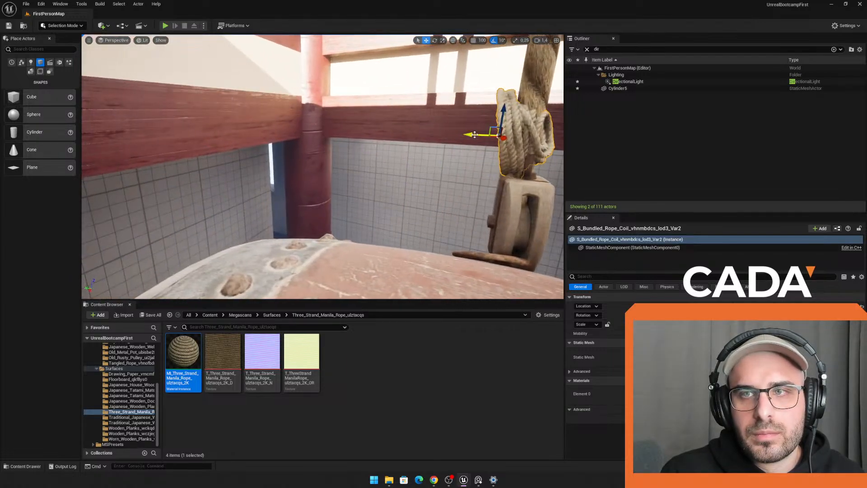
pyautogui.moveTo(478, 135); pyautogui.dragTo(488, 135)
# Step: Playtest the level and walk up to the drum to examine its ropes and pulley
pyautogui.click(165, 26)
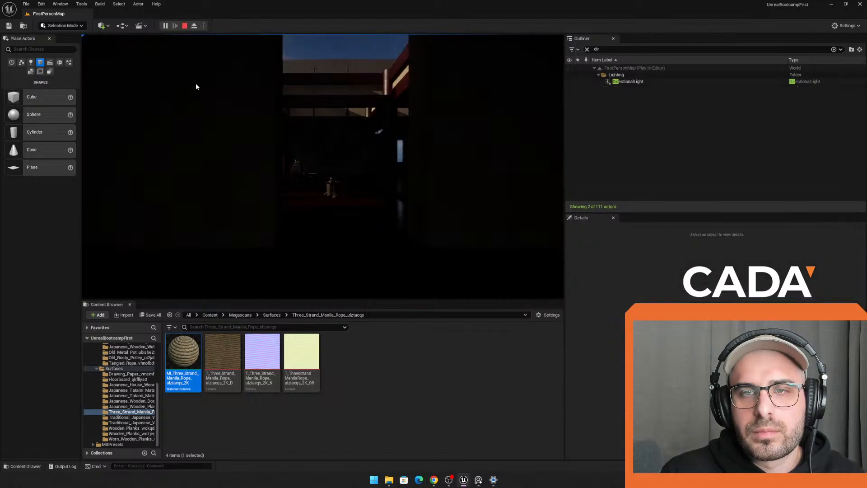
pyautogui.press('w')
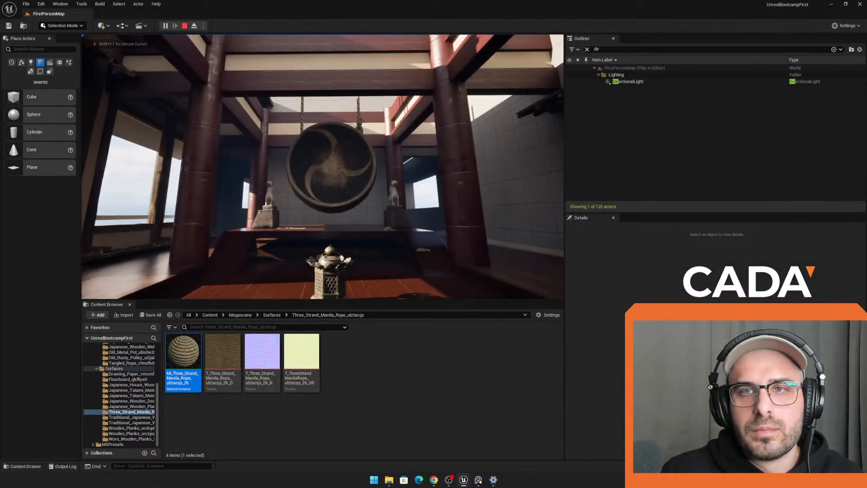
pyautogui.press('Escape')
# Step: Enable the Tiling/Offset override in the manila rope material instance and set Tiling X and Tiling Y to 3
pyautogui.press('w')
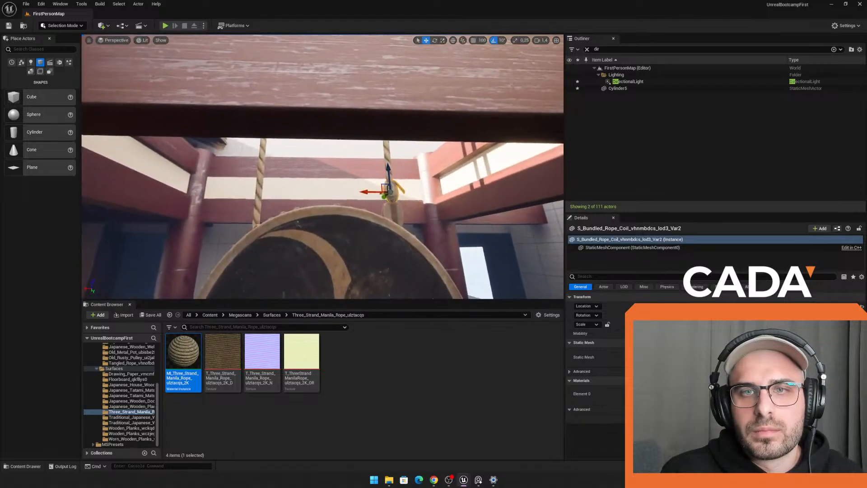
pyautogui.click(270, 173)
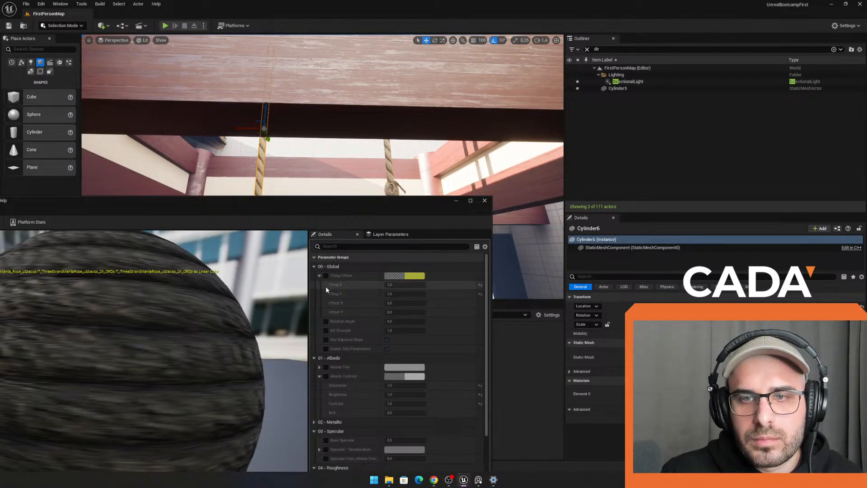
pyautogui.click(326, 275)
pyautogui.click(396, 285)
pyautogui.write('3')
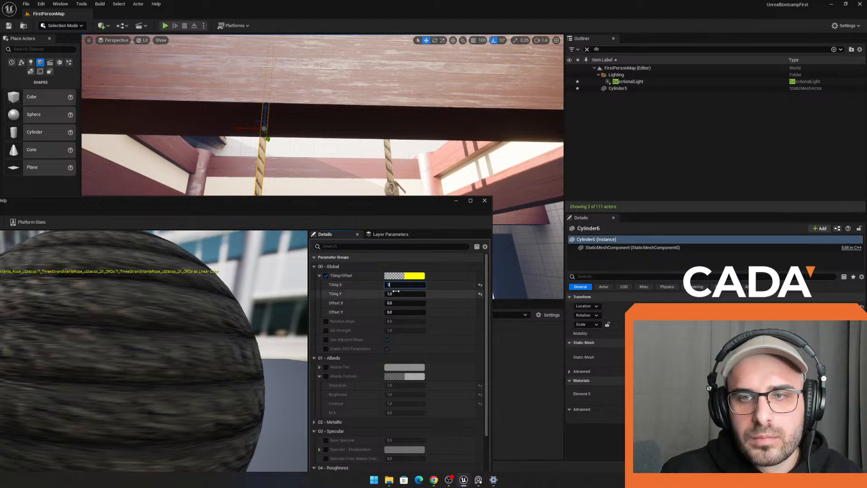
pyautogui.click(396, 293)
pyautogui.write('3')
pyautogui.press('Return')
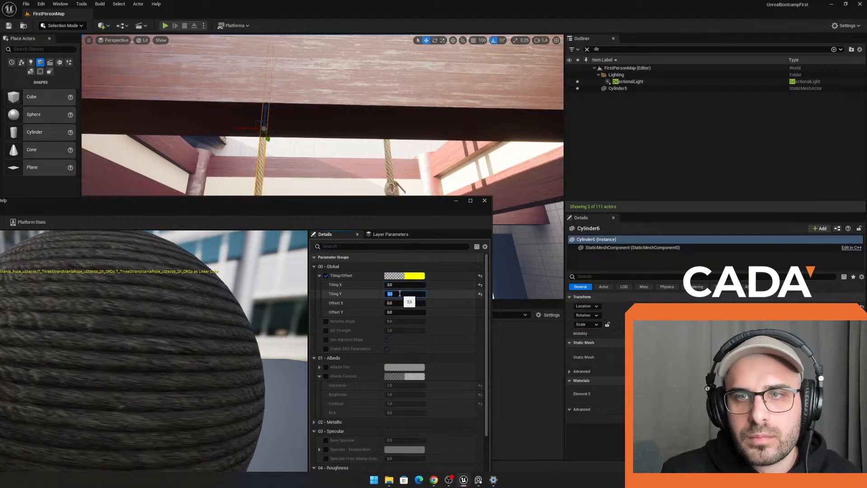
pyautogui.click(484, 201)
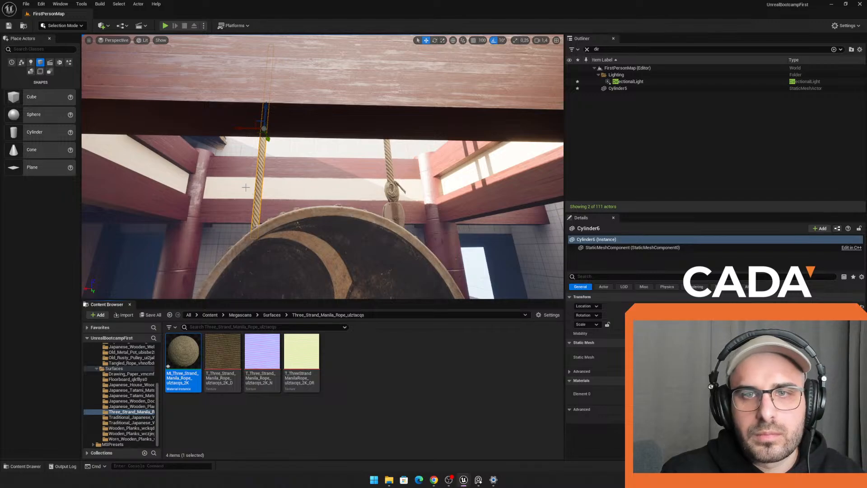
# Step: Replace the plain second rope with a copy of the rope, coil and pulley, and align the copy with the drum's opposite ring
pyautogui.press('Delete')
pyautogui.click(391, 191)
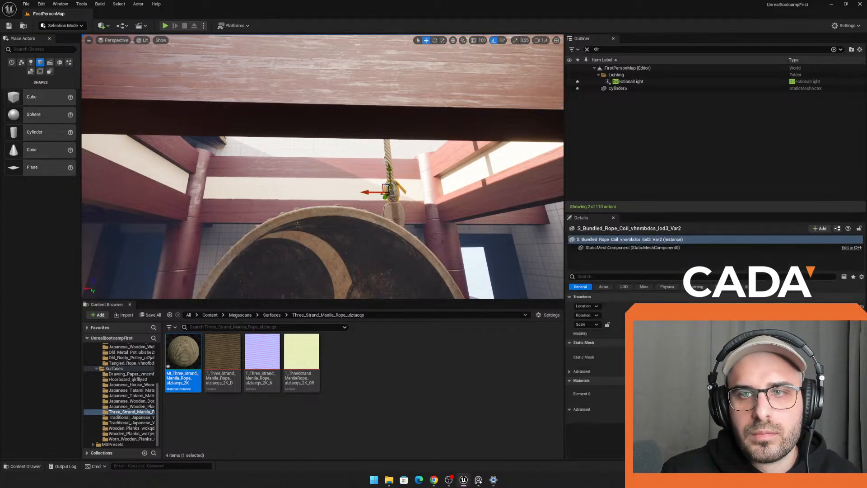
pyautogui.keyDown('ctrl'); pyautogui.click(389, 155); pyautogui.keyUp('ctrl')
pyautogui.keyDown('ctrl'); pyautogui.click(395, 212); pyautogui.keyUp('ctrl')
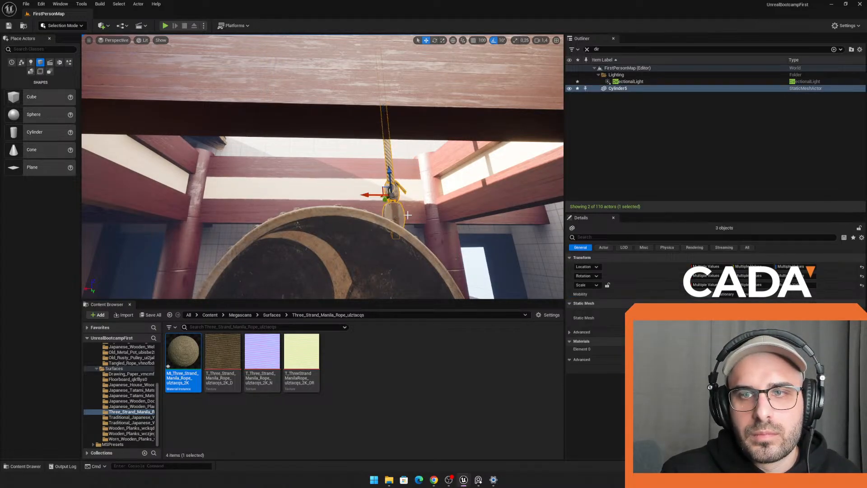
pyautogui.keyDown('alt'); pyautogui.moveTo(366, 192); pyautogui.dragTo(227, 205); pyautogui.keyUp('alt')
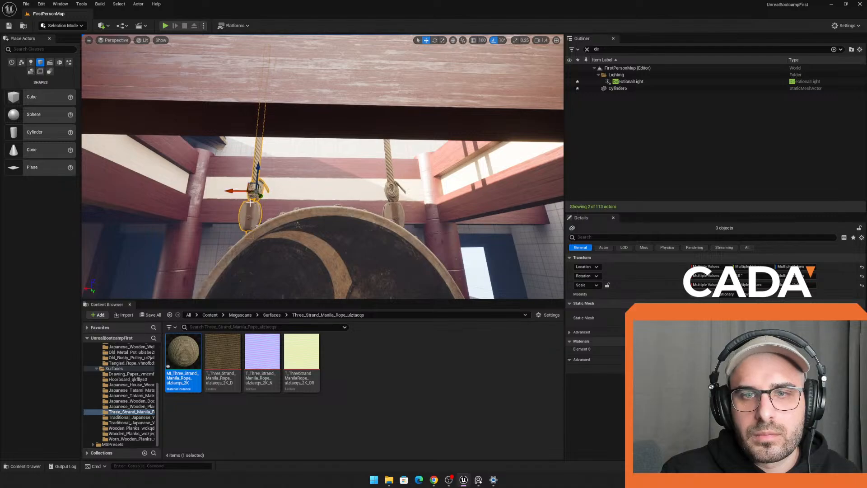
pyautogui.press('w')
pyautogui.moveTo(249, 203); pyautogui.dragTo(271, 273, button='right')
pyautogui.moveTo(302, 182); pyautogui.dragTo(316, 180)
# Step: Playtest the level and walk through the hall to examine both suspension ropes on the drum
pyautogui.click(168, 25)
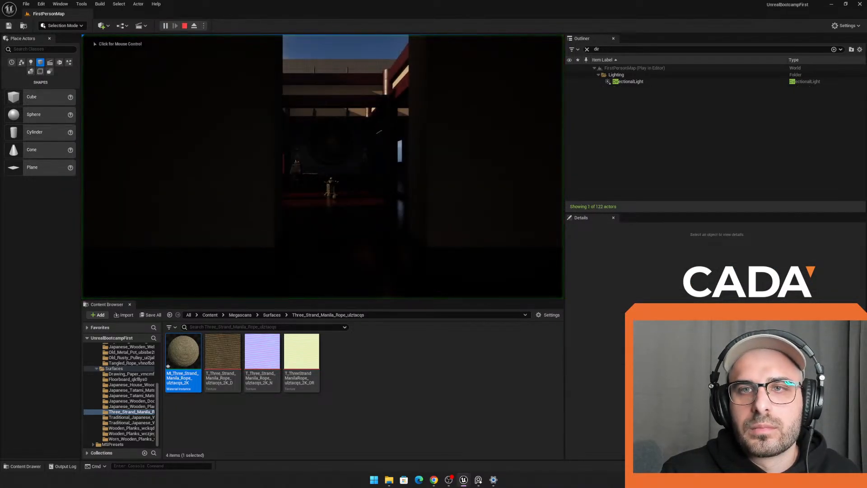
pyautogui.press('w')
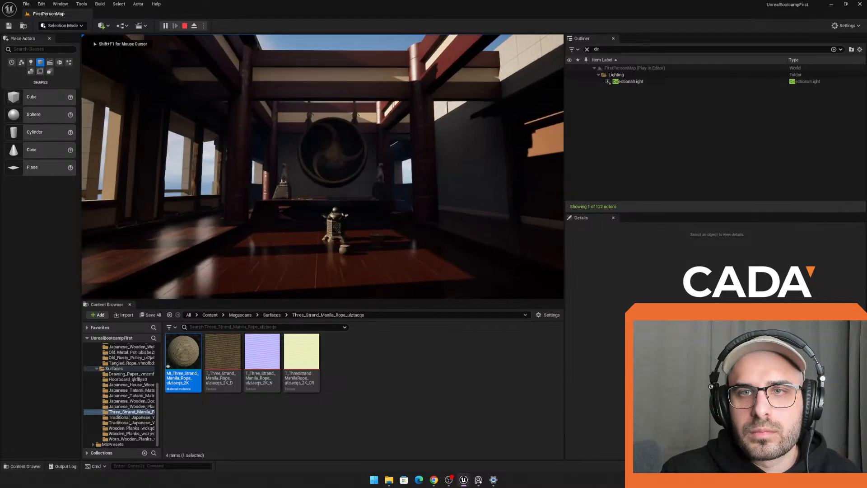
pyautogui.press('w')
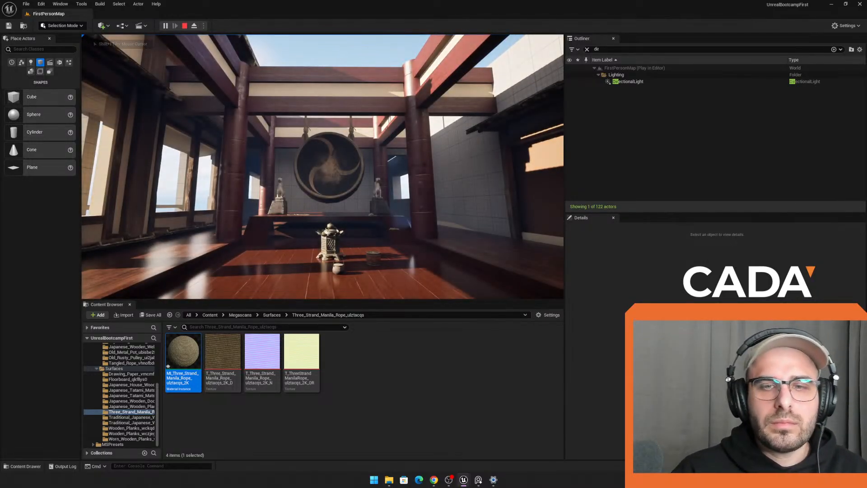
pyautogui.press('w')
pyautogui.press('Escape')
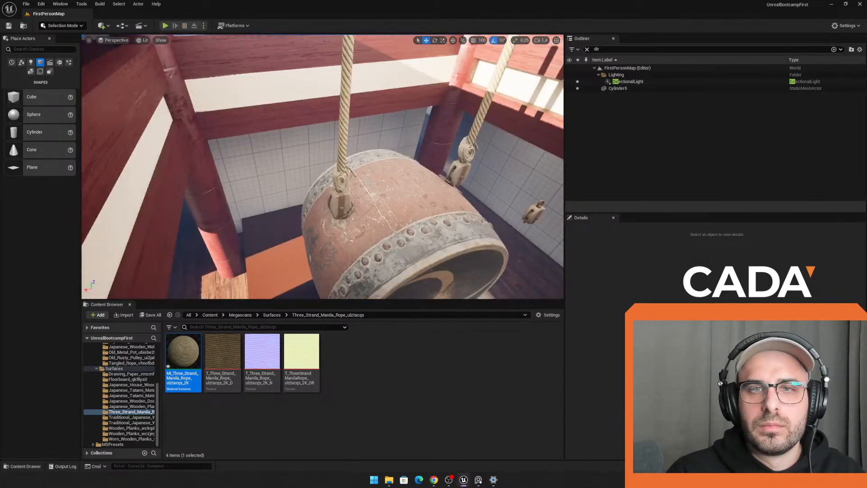
# Step: Duplicate the side wall's wooden window-frame pieces and rotate the copy to run parallel with the wall behind the drum
pyautogui.press('s')
pyautogui.moveTo(322, 166); pyautogui.dragTo(285, 136, button='right')
pyautogui.press('d')
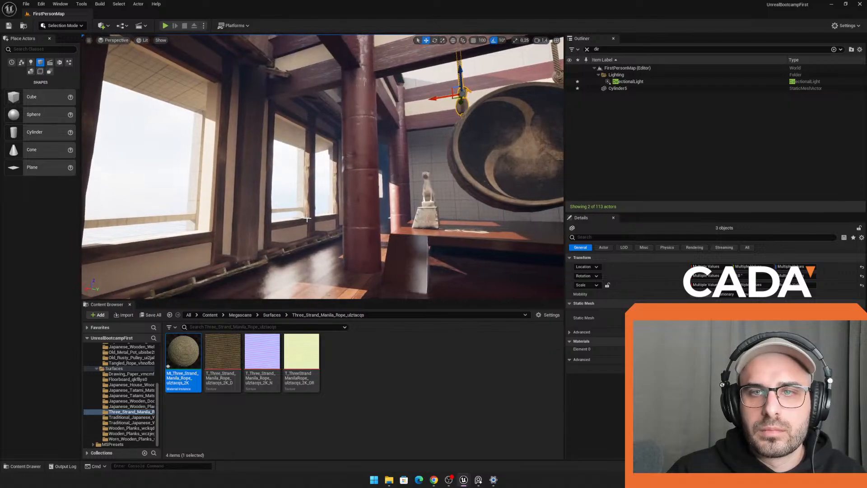
pyautogui.click(290, 196)
pyautogui.keyDown('ctrl'); pyautogui.click(321, 202); pyautogui.keyUp('ctrl')
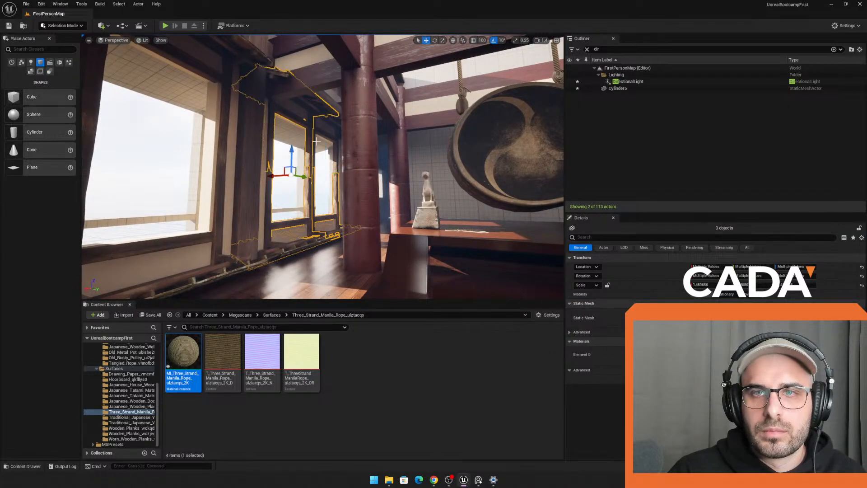
pyautogui.press('e')
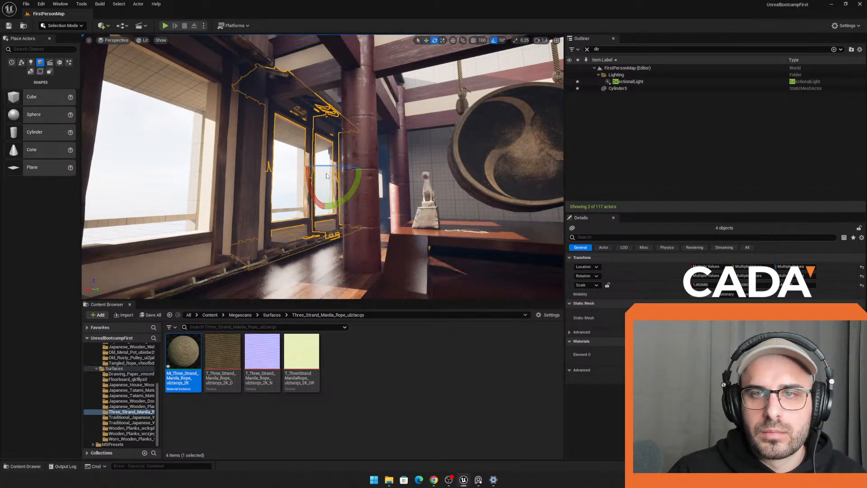
pyautogui.moveTo(328, 164); pyautogui.dragTo(335, 169)
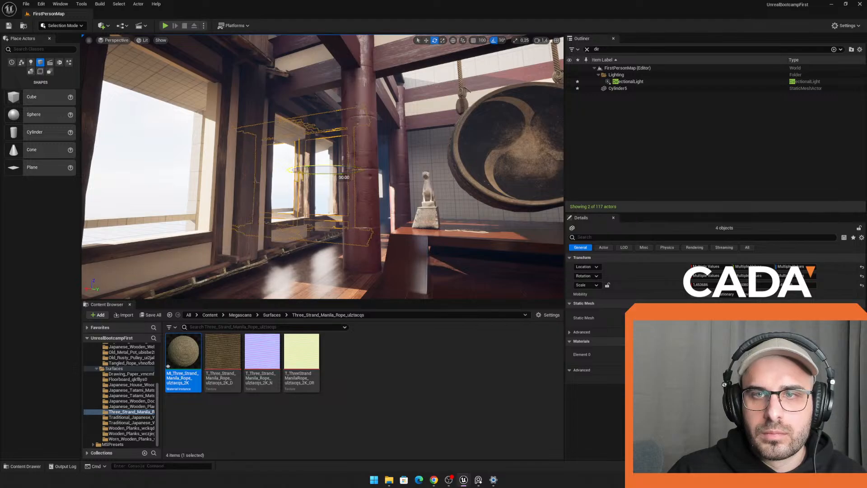
# Step: Move the rotated wooden frame copy across the hall and fit it against the wall behind the drum
pyautogui.moveTo(371, 92)
pyautogui.mouseDown(button='right')
pyautogui.moveTo(371, 117)
pyautogui.moveTo(361, 104)
pyautogui.moveTo(371, 92)
pyautogui.mouseUp(button='right')
pyautogui.press('s')
pyautogui.moveTo(367, 51); pyautogui.dragTo(440, 64)
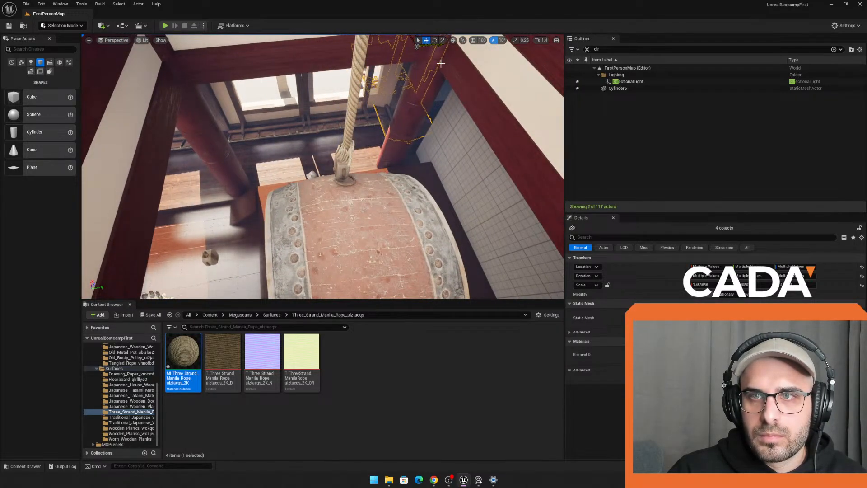
pyautogui.moveTo(366, 42); pyautogui.dragTo(367, 42, button='right')
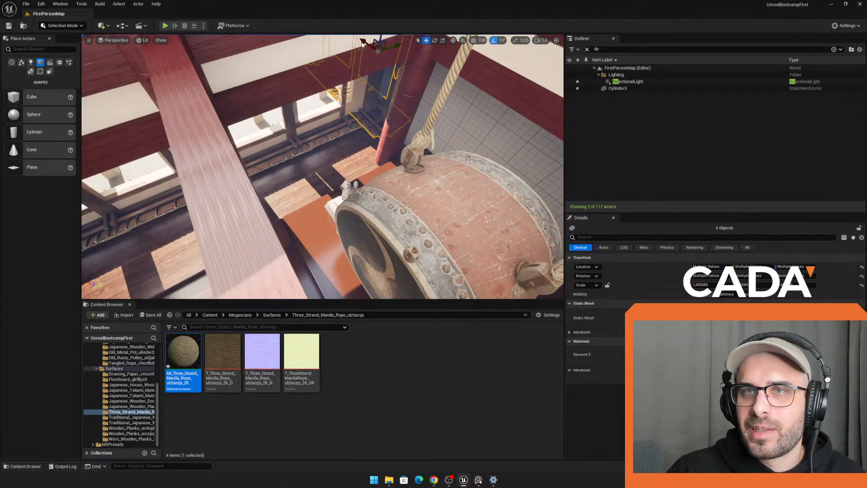
pyautogui.moveTo(363, 42); pyautogui.dragTo(506, 173)
pyautogui.moveTo(507, 172); pyautogui.dragTo(465, 161, button='right')
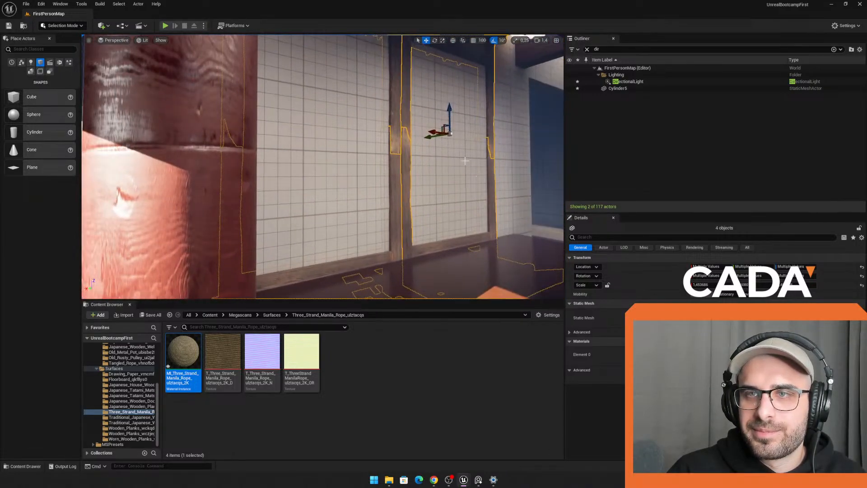
pyautogui.moveTo(433, 132); pyautogui.dragTo(433, 132, button='right')
pyautogui.moveTo(446, 172); pyautogui.dragTo(439, 169, button='right')
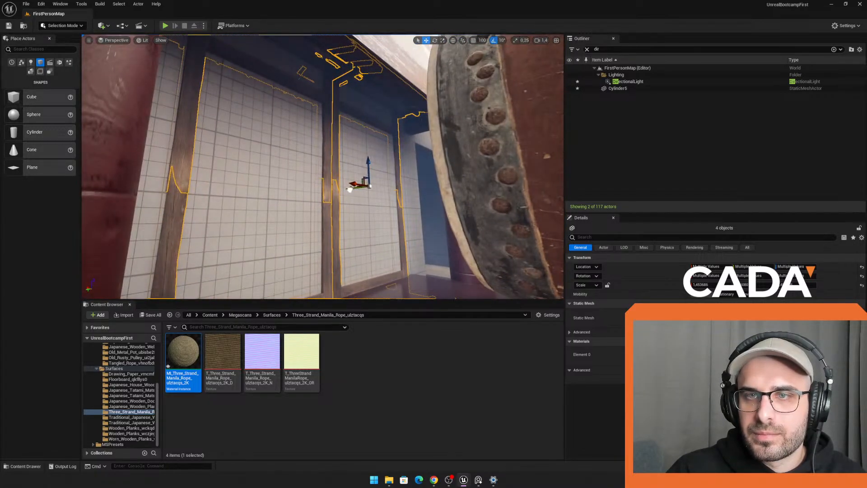
pyautogui.moveTo(176, 195); pyautogui.dragTo(175, 196, button='right')
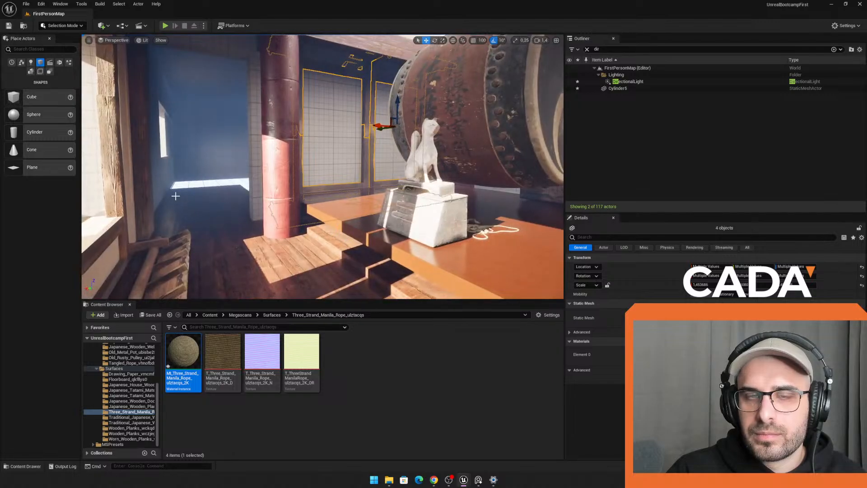
# Step: Apply the MI_Floorboard material instance from the Floorboard surface folder to the wall behind the drum
pyautogui.click(430, 271)
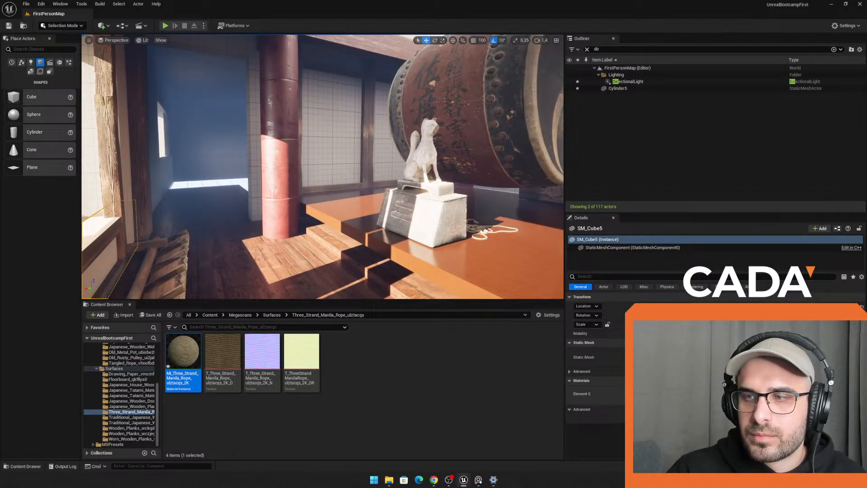
pyautogui.click(128, 379)
pyautogui.moveTo(313, 129); pyautogui.dragTo(314, 130)
pyautogui.moveTo(291, 204); pyautogui.dragTo(291, 204, button='right')
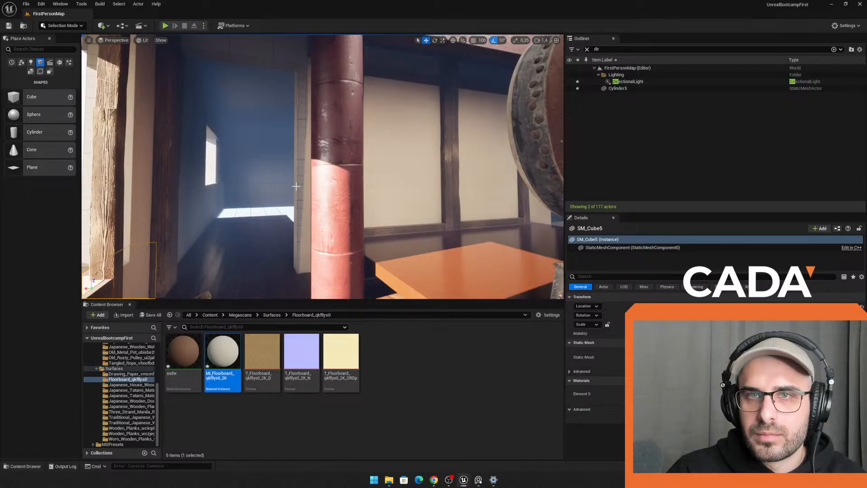
# Step: Delete the thin wall block beside the red pillar and apply the MI_Floorboard material to the hall's remaining grid-textured walls
pyautogui.click(303, 92)
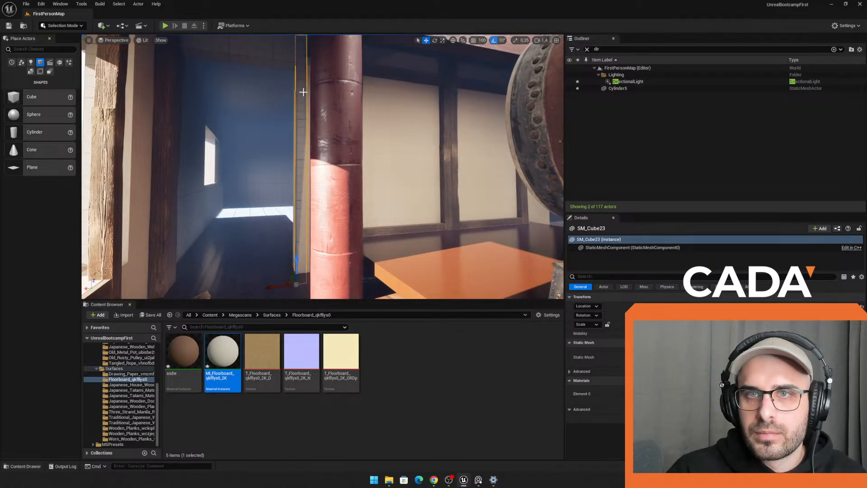
pyautogui.press('Delete')
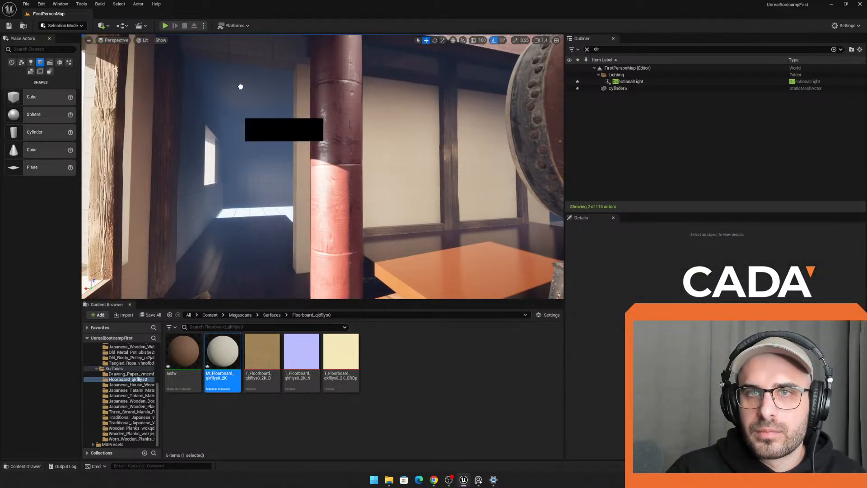
pyautogui.moveTo(326, 86); pyautogui.dragTo(326, 85, button='right')
pyautogui.moveTo(344, 215); pyautogui.dragTo(317, 203, button='right')
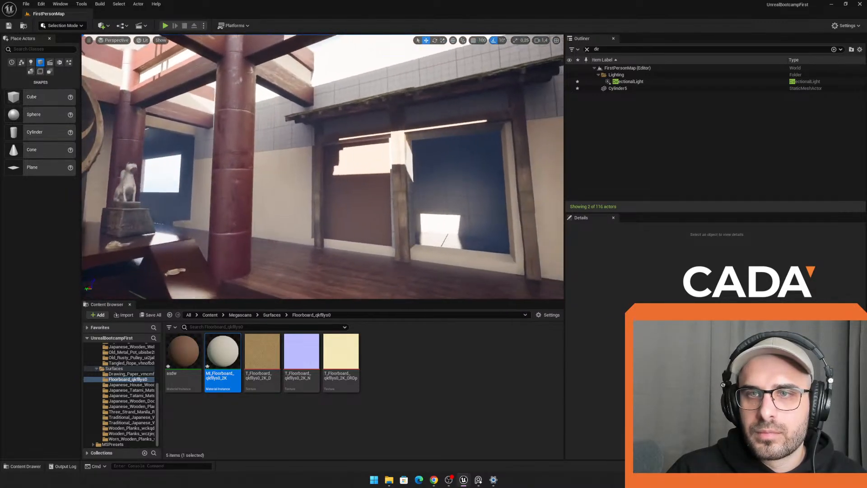
pyautogui.moveTo(220, 356); pyautogui.dragTo(298, 111)
pyautogui.moveTo(298, 111); pyautogui.dragTo(298, 111, button='right')
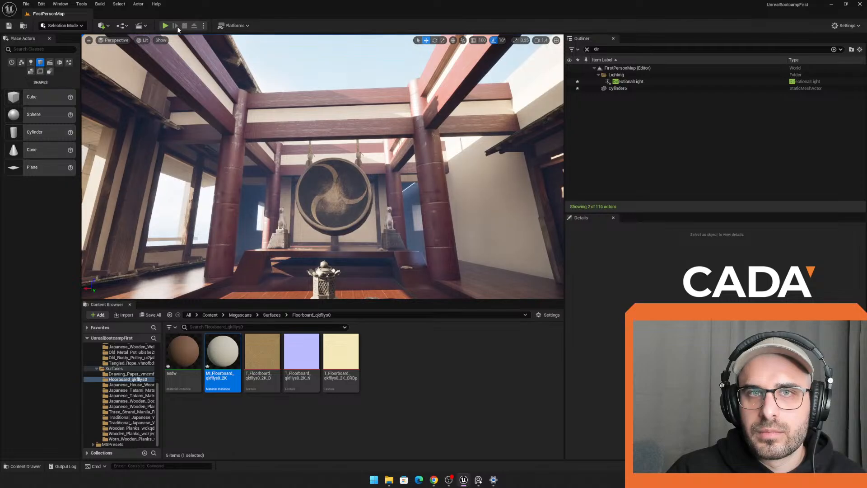
# Step: Playtest the level and walk into the hall to check the plastered walls and the framed back wall
pyautogui.click(168, 25)
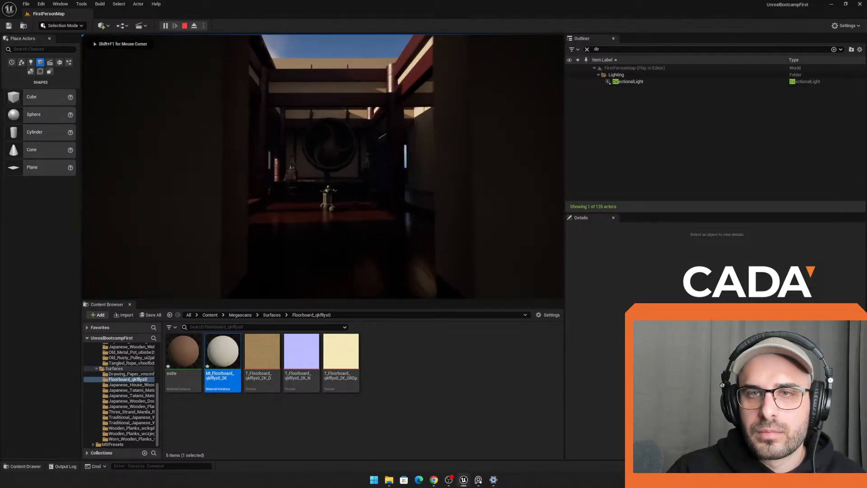
pyautogui.press('w')
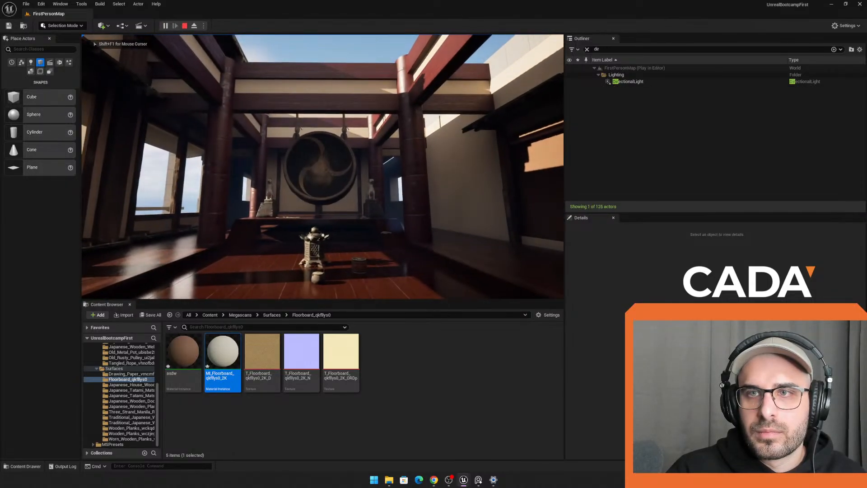
pyautogui.press('Escape')
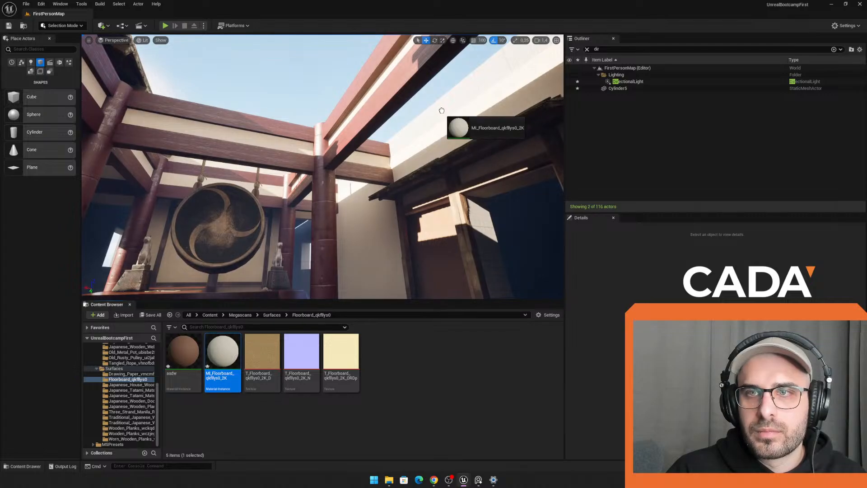
# Step: Duplicate the Japanese wooden well roof on the temple's exterior and shift the copy outward along the veranda side
pyautogui.moveTo(262, 163); pyautogui.dragTo(194, 164, button='right')
pyautogui.click(268, 156)
pyautogui.press('f')
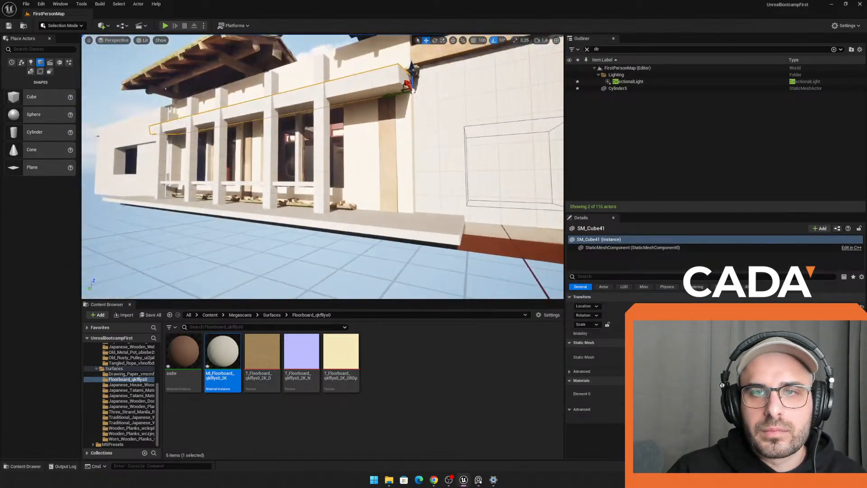
pyautogui.click(220, 86)
pyautogui.press('f')
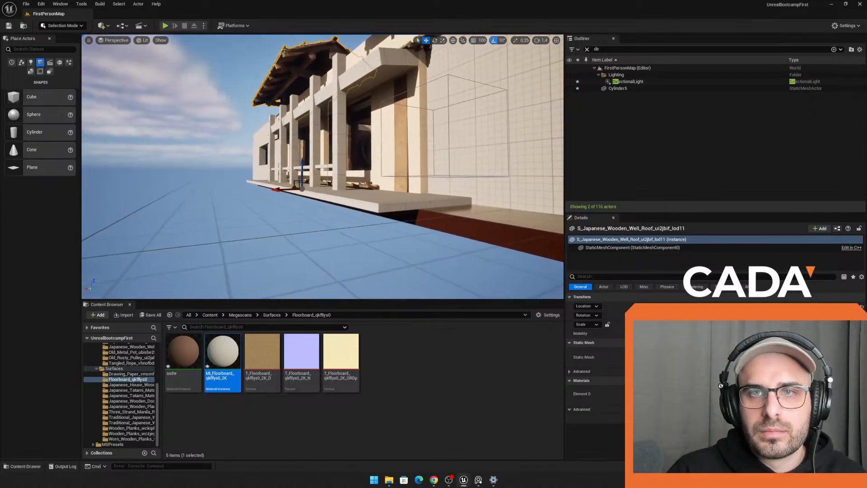
pyautogui.moveTo(273, 192); pyautogui.dragTo(296, 196)
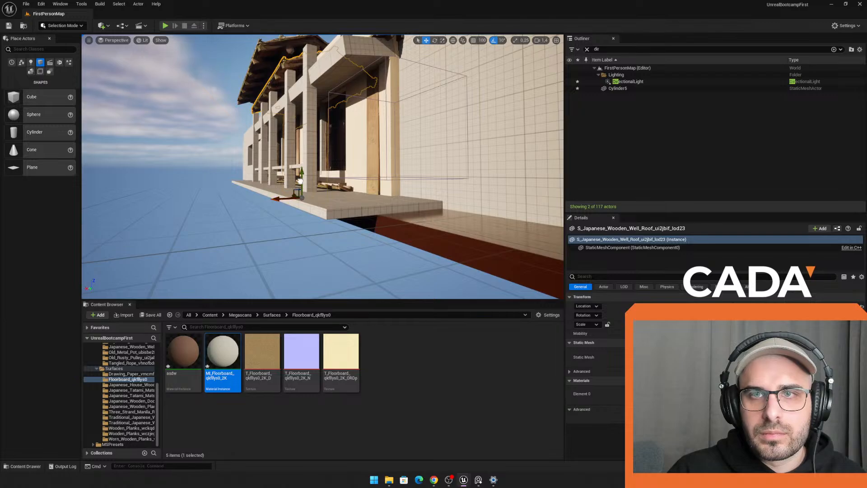
# Step: Try to resize and tilt the roof copy so it slopes over the veranda posts
pyautogui.press('w')
pyautogui.moveTo(296, 209); pyautogui.dragTo(347, 241, button='right')
pyautogui.press('a')
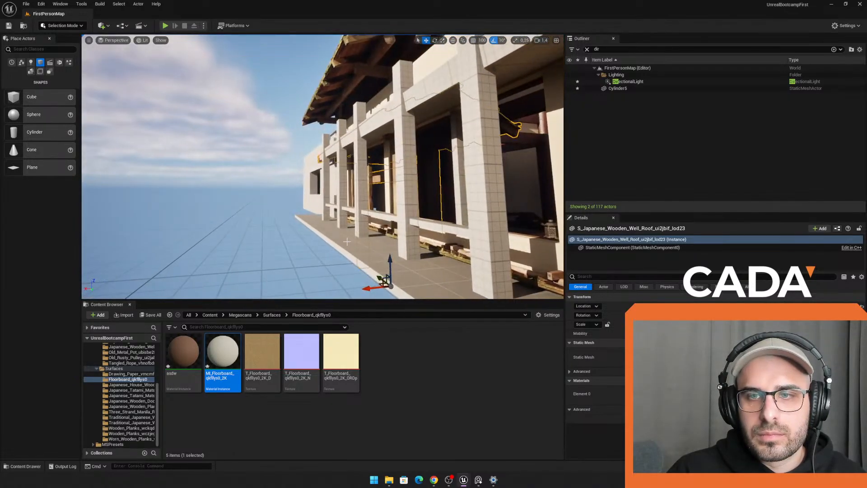
pyautogui.press('d')
pyautogui.moveTo(329, 276); pyautogui.dragTo(289, 286, button='right')
pyautogui.press('r')
pyautogui.moveTo(311, 217); pyautogui.dragTo(334, 226)
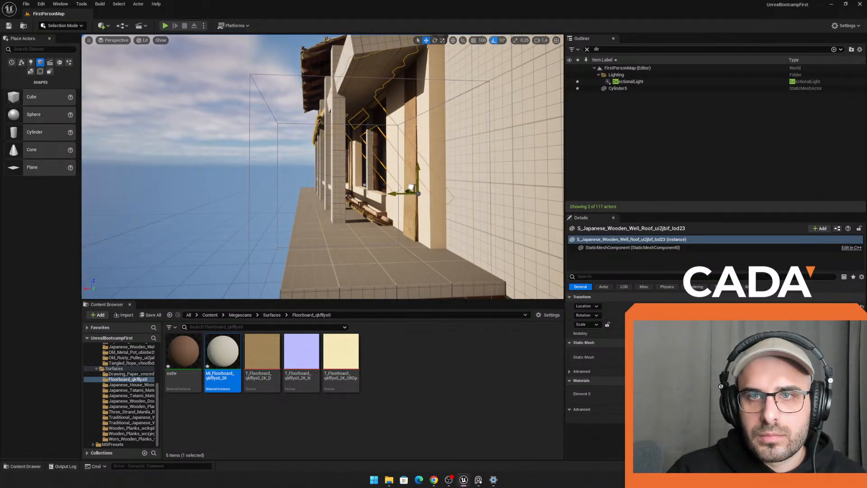
# Step: Try to position the tilted roof above the veranda and extend it with a second copy alongside
pyautogui.press('w')
pyautogui.moveTo(413, 177); pyautogui.dragTo(447, 171, button='right')
pyautogui.press('d')
pyautogui.press('s')
pyautogui.press('a')
pyautogui.press('w')
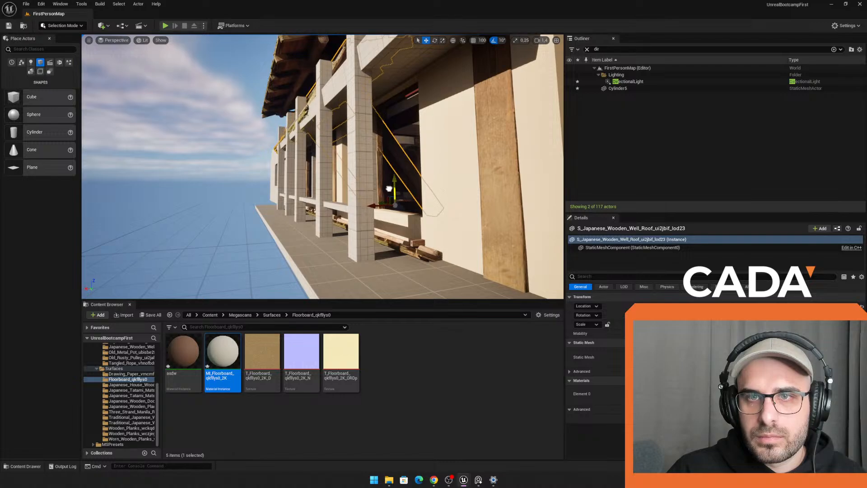
pyautogui.press('a')
pyautogui.moveTo(370, 206); pyautogui.dragTo(454, 204, button='right')
pyautogui.moveTo(286, 206); pyautogui.dragTo(287, 207, button='right')
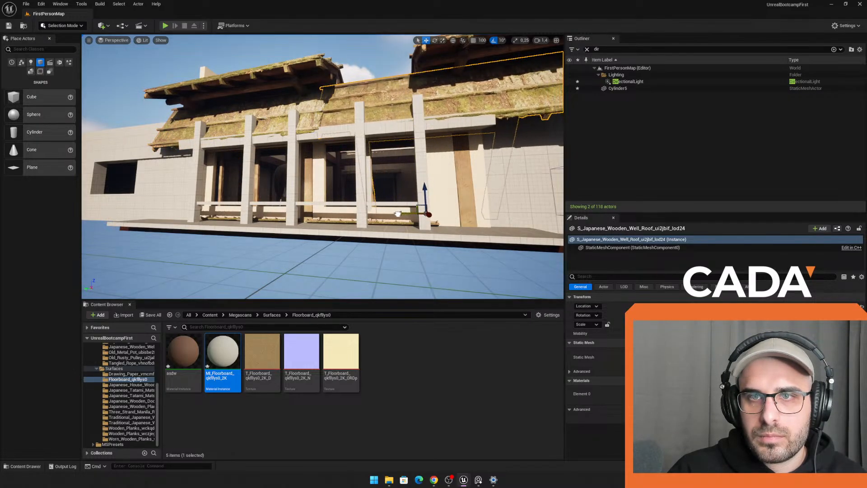
# Step: Delete the second tilted roof copy from the veranda
pyautogui.press('w')
pyautogui.moveTo(397, 213); pyautogui.dragTo(307, 178, button='right')
pyautogui.click(361, 179)
pyautogui.press('Delete')
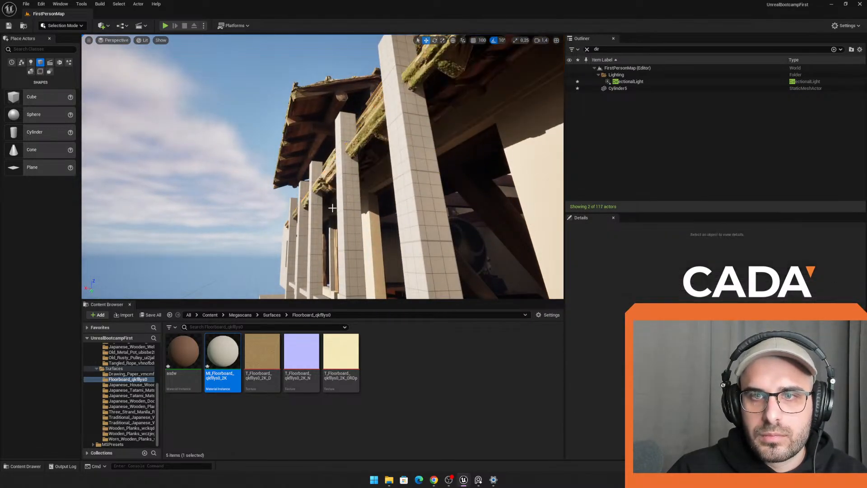
# Step: Check the remaining tilted roof from inside the hall and undo its tilt, scale and position changes
pyautogui.press('w')
pyautogui.moveTo(333, 207); pyautogui.dragTo(371, 209, button='right')
pyautogui.click(371, 209)
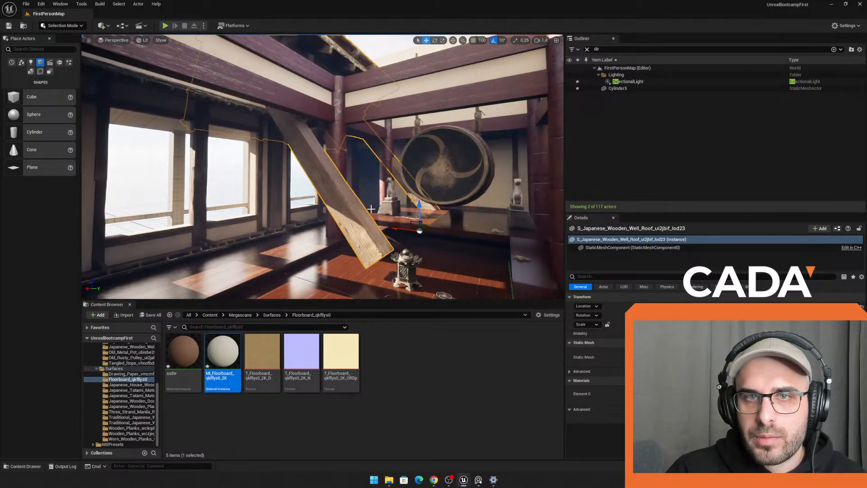
pyautogui.hotkey('ctrl', 'z')
pyautogui.hotkey('ctrl', 'z')
pyautogui.hotkey('ctrl', 'z')
pyautogui.hotkey('ctrl', 'z')
pyautogui.hotkey('ctrl', 'z')
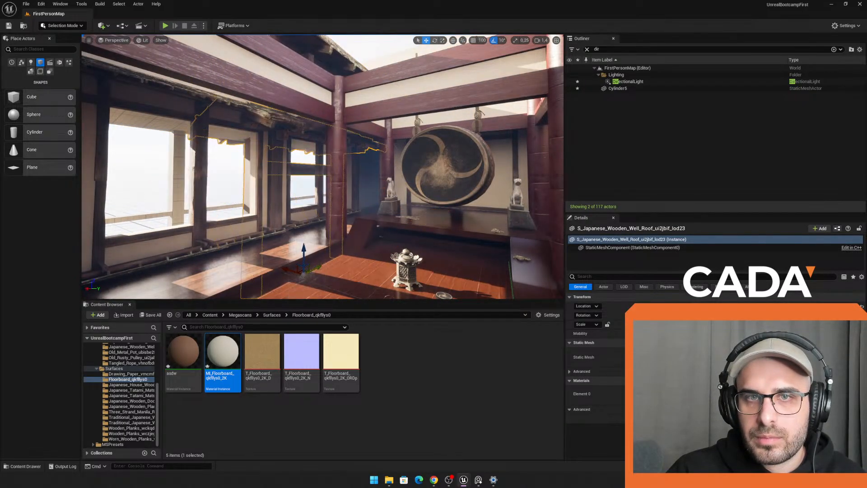
pyautogui.press('s')
pyautogui.moveTo(277, 177)
pyautogui.mouseDown(button='right')
pyautogui.moveTo(332, 181)
pyautogui.moveTo(278, 177)
pyautogui.mouseUp(button='right')
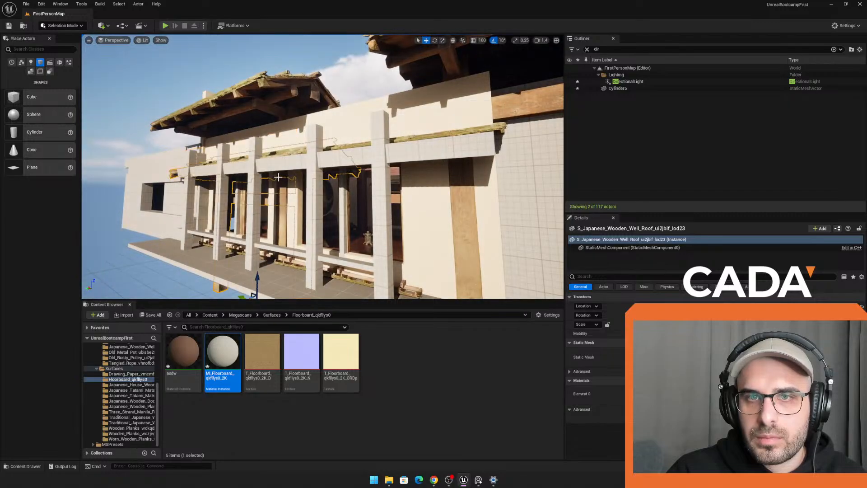
pyautogui.hotkey('ctrl', 'z')
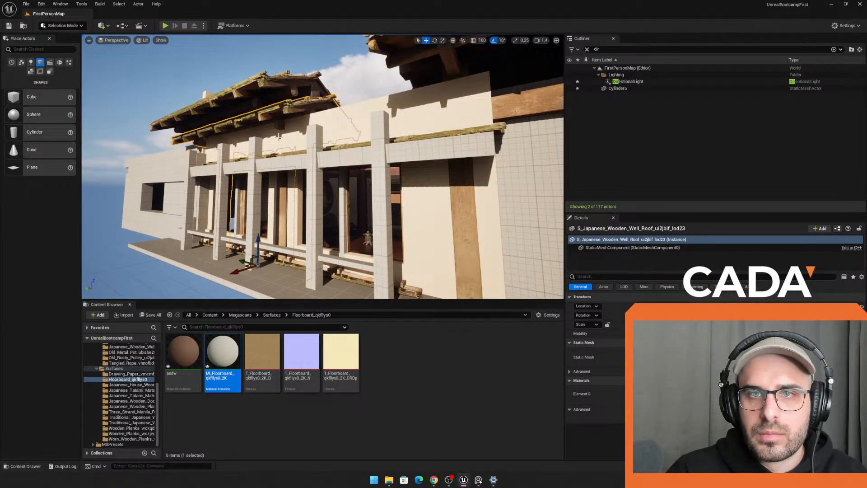
# Step: Delete the remaining well roof copy from the temple's exterior
pyautogui.press('Delete')
pyautogui.hotkey('ctrl', 'z')
pyautogui.press('Delete')
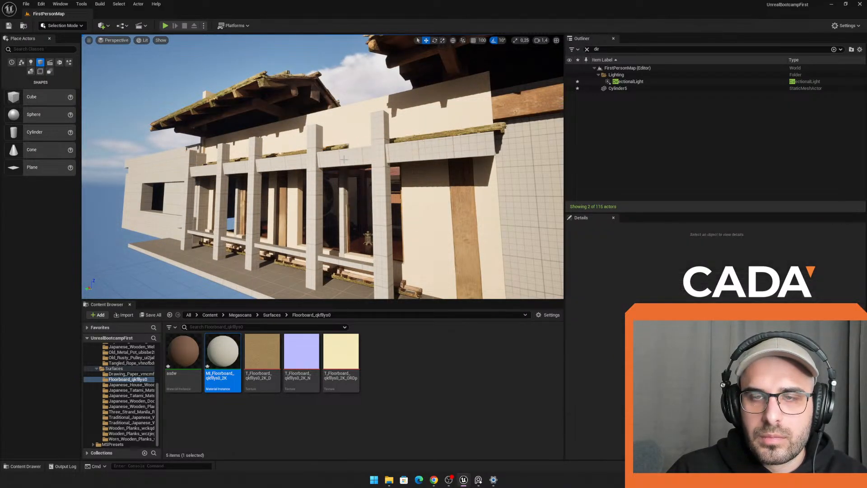
# Step: Place a copy of the well roof frame in front of the veranda, scale it down and fit it to the leftmost bay
pyautogui.click(327, 147)
pyautogui.moveTo(328, 147); pyautogui.dragTo(320, 138, button='right')
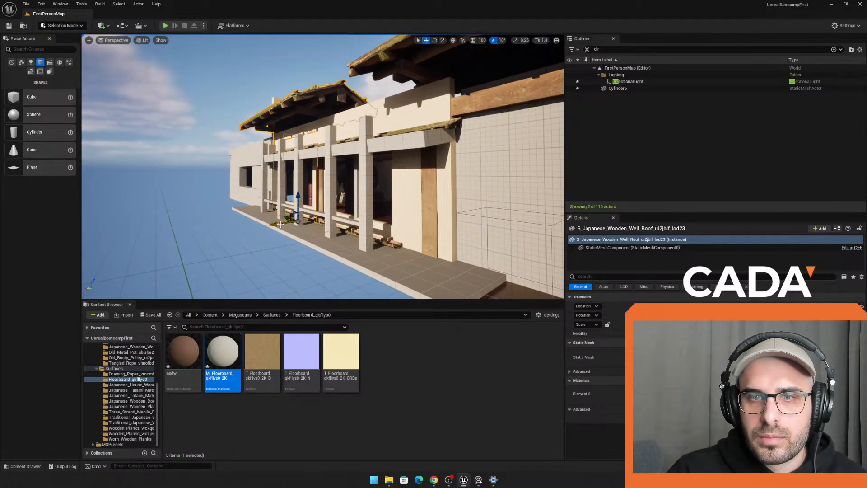
pyautogui.press('r')
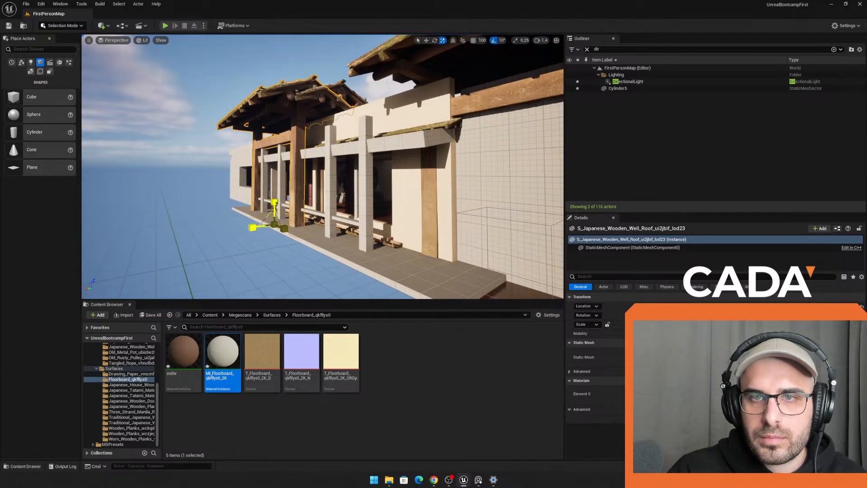
pyautogui.moveTo(271, 256)
pyautogui.mouseDown(button='right')
pyautogui.moveTo(287, 257)
pyautogui.moveTo(272, 257)
pyautogui.mouseUp(button='right')
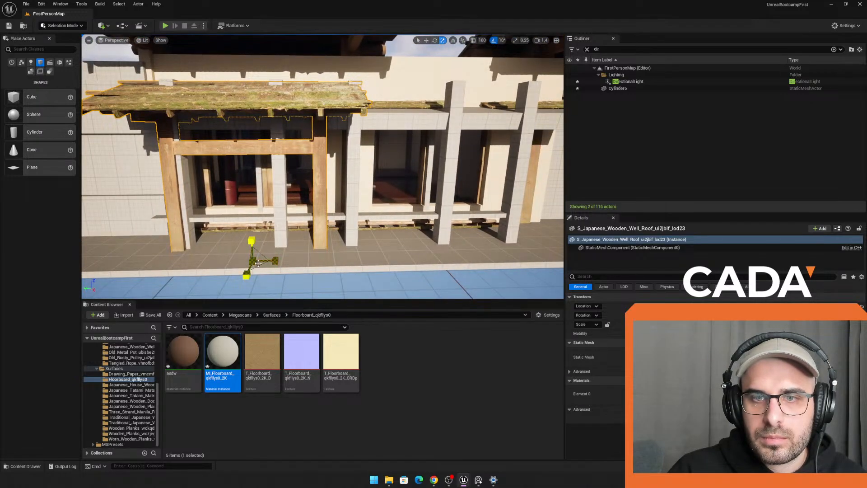
pyautogui.moveTo(257, 264); pyautogui.dragTo(226, 262)
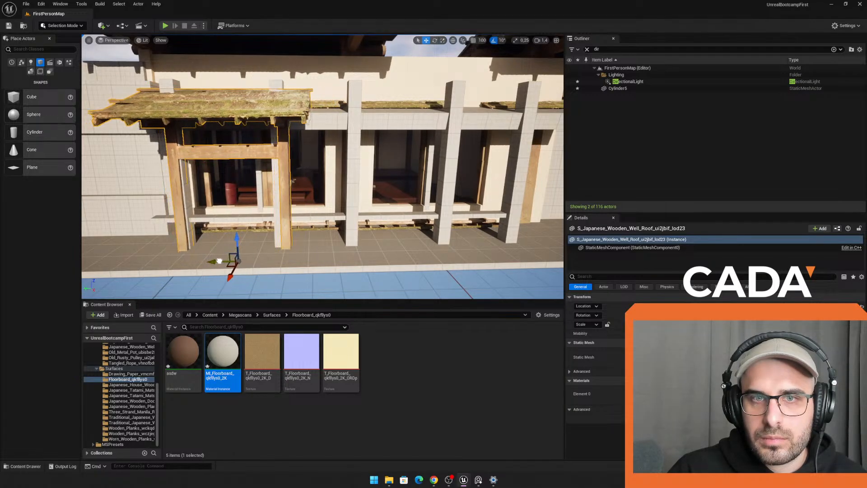
pyautogui.press('w')
pyautogui.moveTo(226, 262); pyautogui.dragTo(84, 244, button='right')
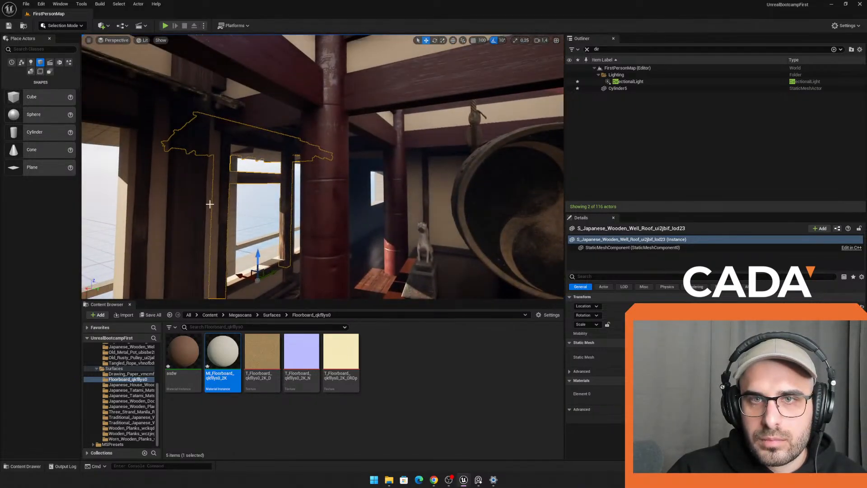
# Step: Delete the grey blockout lintel and the blockout pillars along the veranda that stand beside the new roof frame
pyautogui.press('Delete')
pyautogui.press('s')
pyautogui.moveTo(246, 167); pyautogui.dragTo(246, 168, button='right')
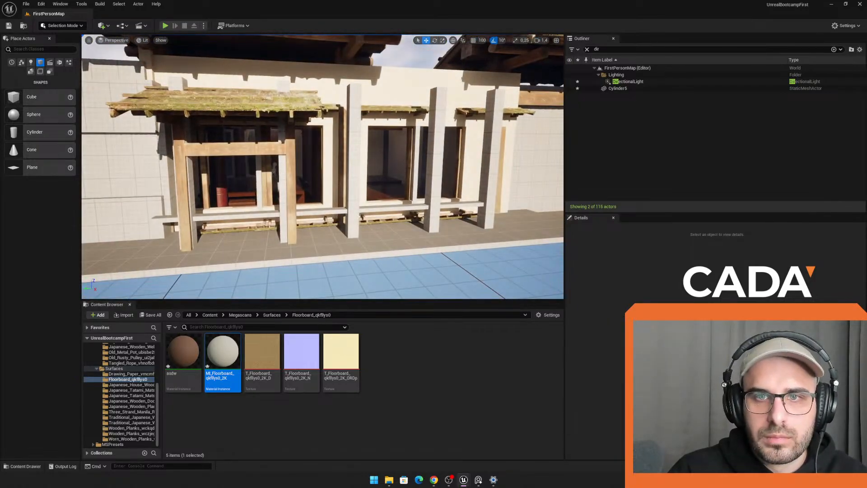
pyautogui.click(282, 185)
pyautogui.press('Delete')
pyautogui.click(354, 180)
pyautogui.press('Delete')
pyautogui.click(436, 173)
pyautogui.press('Delete')
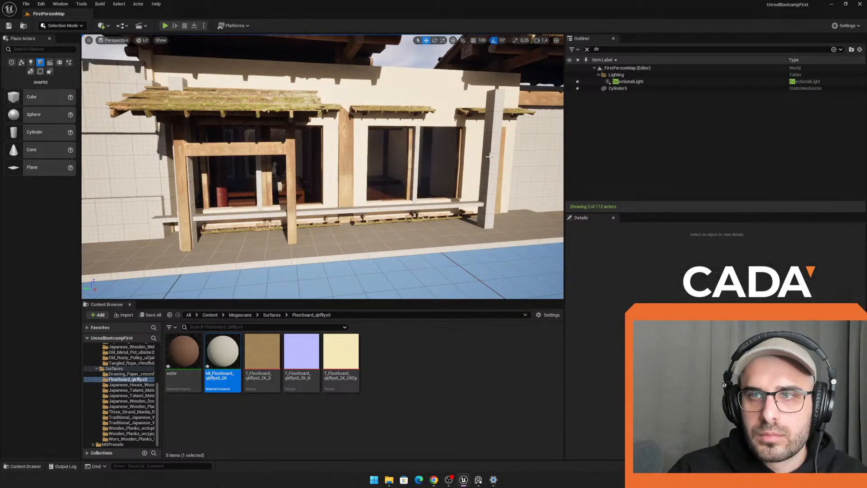
pyautogui.click(492, 172)
pyautogui.press('Delete')
# Step: Duplicate the roof frame sideways along the veranda to cover the remaining bays
pyautogui.click(287, 156)
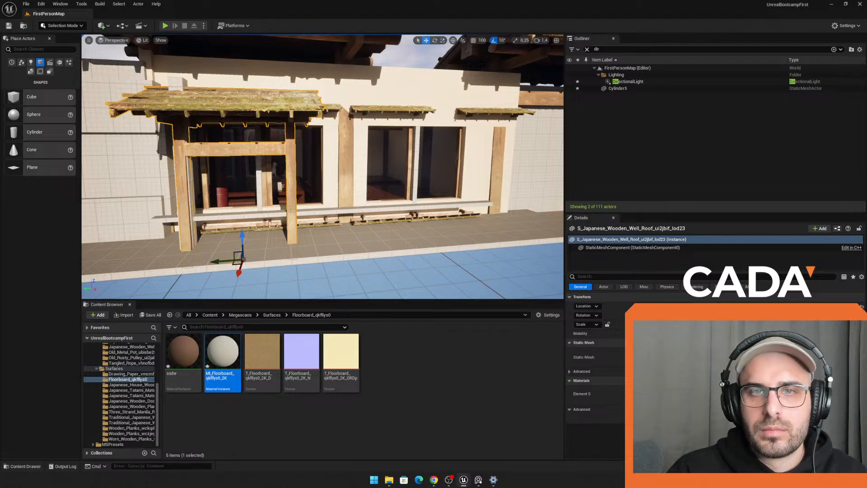
pyautogui.press('Delete')
pyautogui.hotkey('ctrl', 'z')
pyautogui.press('f')
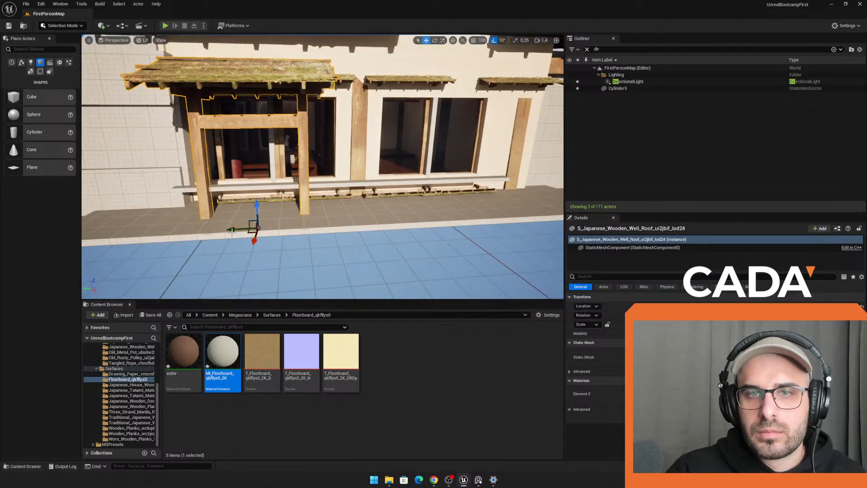
pyautogui.moveTo(328, 217); pyautogui.dragTo(222, 224, button='middle')
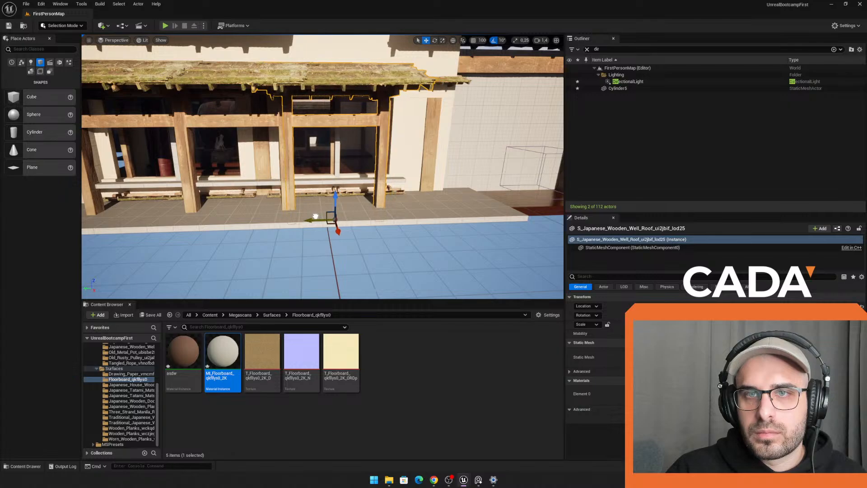
# Step: Copy the wooden frame sideways along the outer window wall from inside the hall and fit it over the neighbouring window
pyautogui.moveTo(401, 212); pyautogui.dragTo(102, 167, button='right')
pyautogui.press('w')
pyautogui.press('w')
pyautogui.click(317, 97)
pyautogui.press('d')
pyautogui.moveTo(317, 97); pyautogui.dragTo(260, 111, button='right')
pyautogui.moveTo(380, 188); pyautogui.dragTo(278, 185)
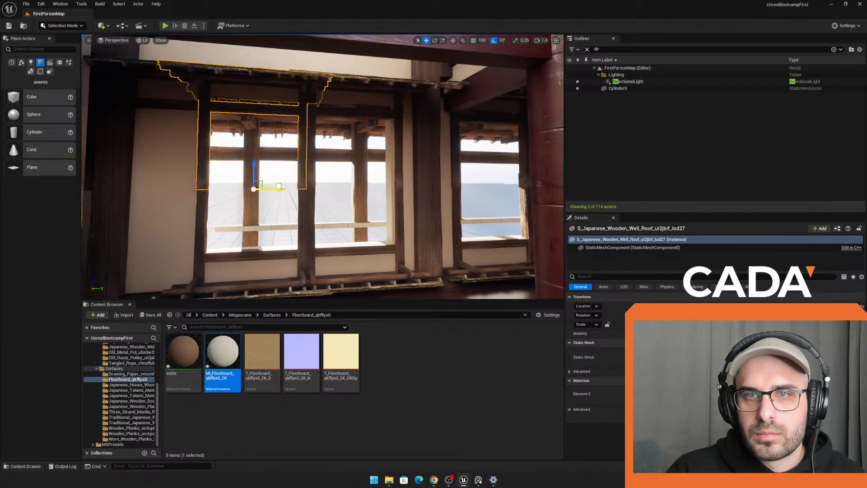
# Step: Delete the white blockout railing that runs along the veranda
pyautogui.press('s')
pyautogui.moveTo(280, 185); pyautogui.dragTo(499, 202, button='right')
pyautogui.press('w')
pyautogui.press('s')
pyautogui.press('s')
pyautogui.moveTo(298, 166); pyautogui.dragTo(293, 166, button='right')
pyautogui.click(293, 166)
pyautogui.press('s')
pyautogui.press('Delete')
# Step: Rotate a copy of the leftmost roof frame onto its side and position it so its post forms the veranda's wooden handrail
pyautogui.click(293, 165)
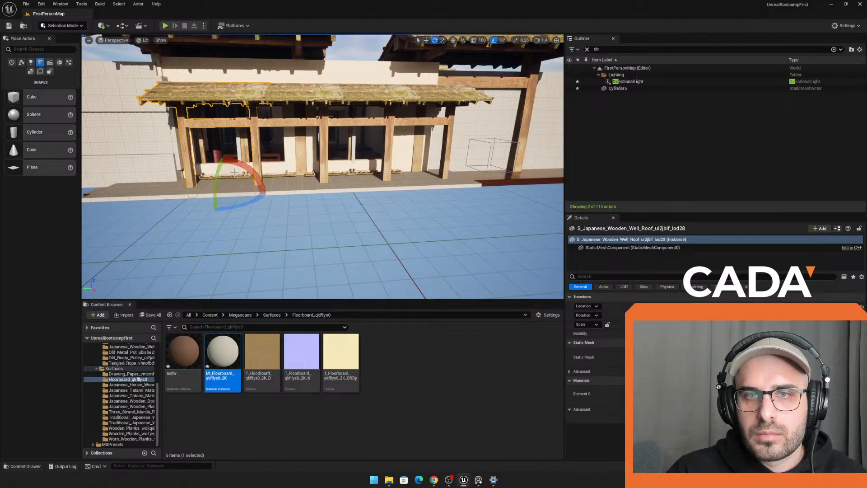
pyautogui.moveTo(199, 169)
pyautogui.mouseDown()
pyautogui.moveTo(173, 198)
pyautogui.moveTo(202, 167)
pyautogui.mouseUp()
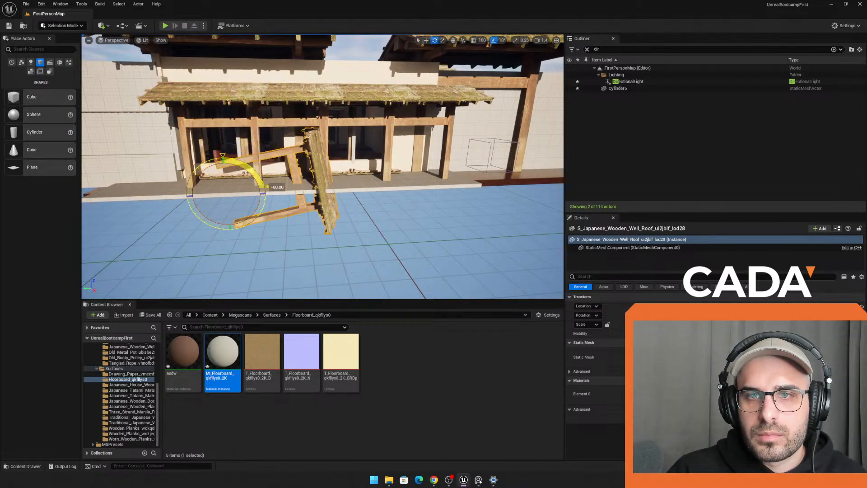
pyautogui.moveTo(267, 187); pyautogui.dragTo(261, 203)
pyautogui.moveTo(199, 199); pyautogui.dragTo(162, 199)
pyautogui.press('w')
pyautogui.moveTo(162, 199); pyautogui.dragTo(274, 173, button='right')
pyautogui.press('s')
# Step: Try the brown floorboard material on the veranda floor slab and undo it
pyautogui.click(274, 173)
pyautogui.press('w')
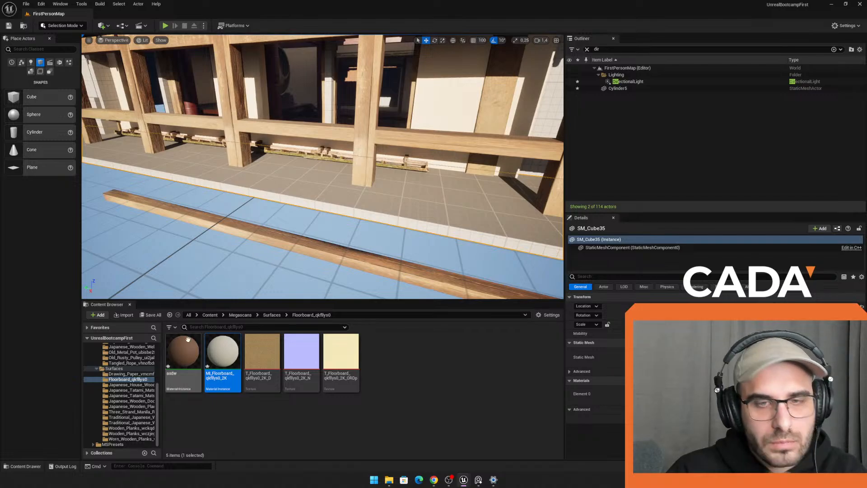
pyautogui.moveTo(183, 357); pyautogui.dragTo(323, 211)
pyautogui.moveTo(323, 211); pyautogui.dragTo(340, 229, button='right')
pyautogui.press('s')
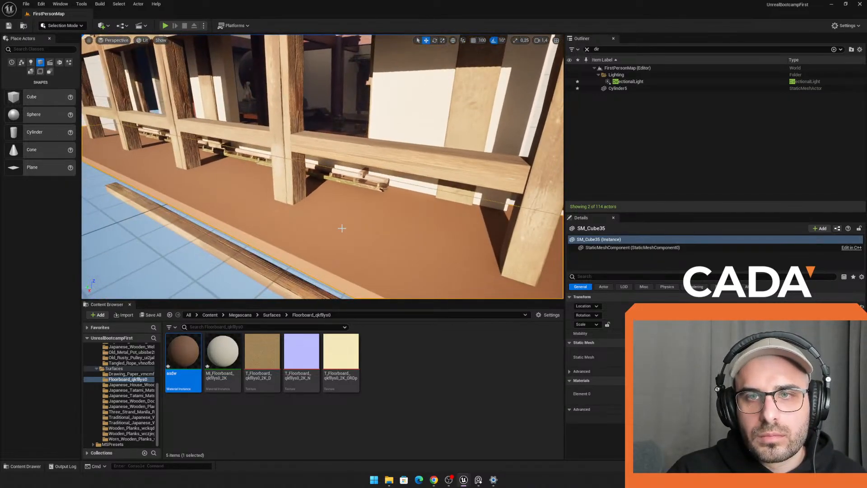
pyautogui.hotkey('ctrl', 'z')
# Step: Apply the MI_Japanese_House_Wooden_Floor material from the Megascans surfaces to the veranda floor slab
pyautogui.click(268, 317)
pyautogui.doubleClick(235, 353)
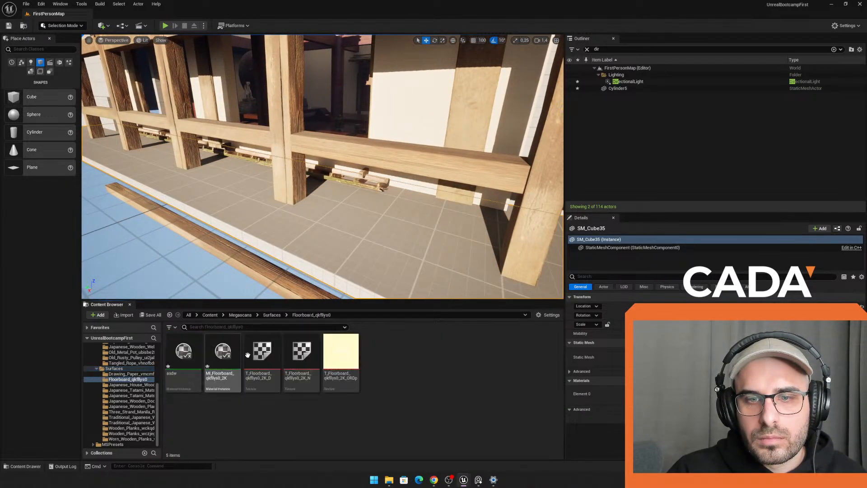
pyautogui.click(268, 317)
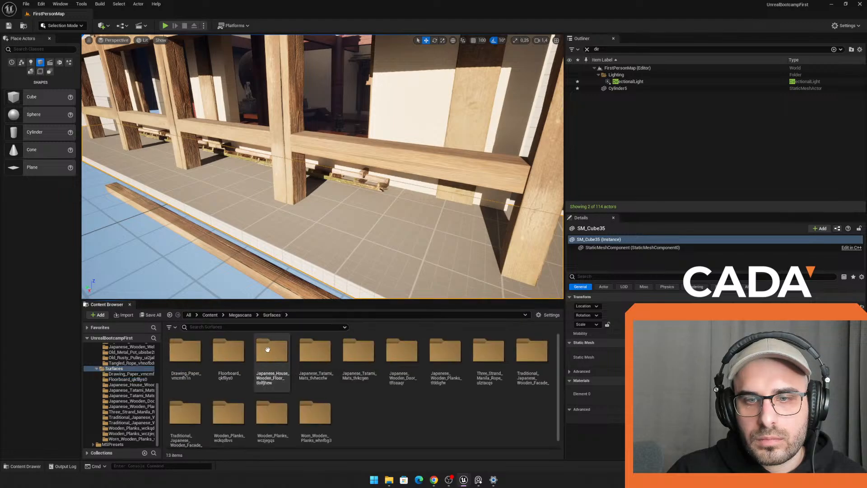
pyautogui.doubleClick(267, 354)
pyautogui.moveTo(183, 354); pyautogui.dragTo(340, 244)
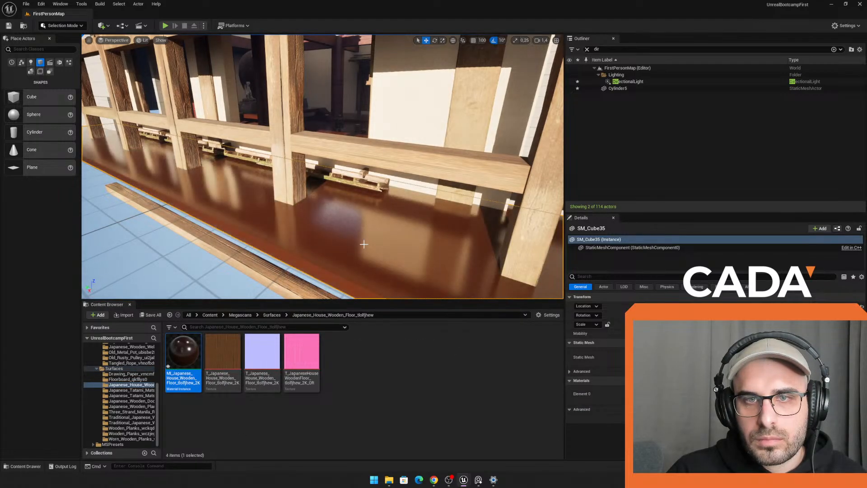
# Step: Play-test the level inside the hall to examine the windows and veranda, and stop the play session
pyautogui.press('w')
pyautogui.moveTo(364, 246); pyautogui.dragTo(286, 192, button='right')
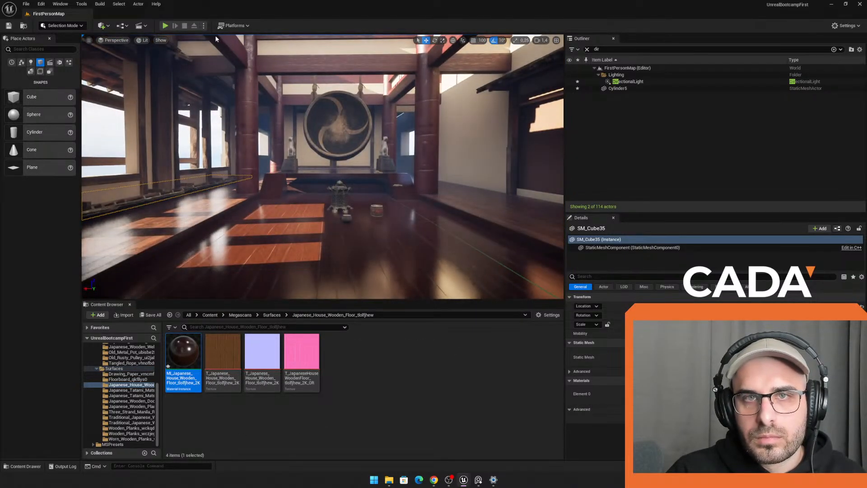
pyautogui.click(165, 25)
pyautogui.press('w')
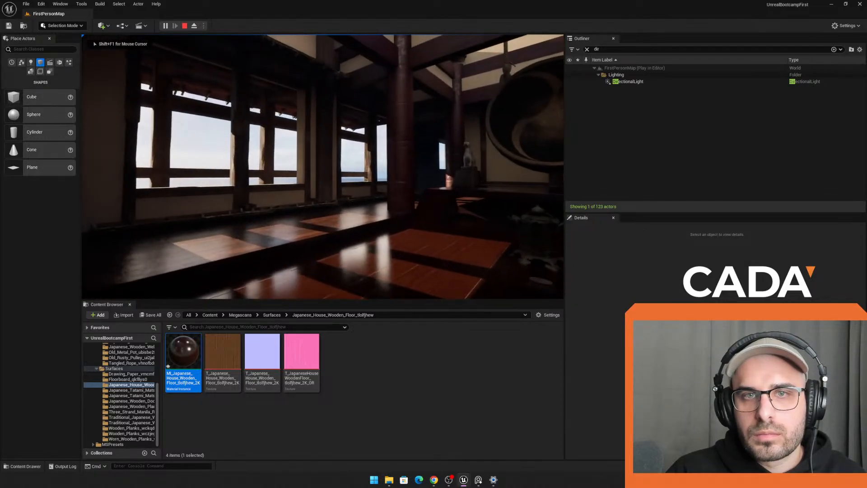
pyautogui.press('w')
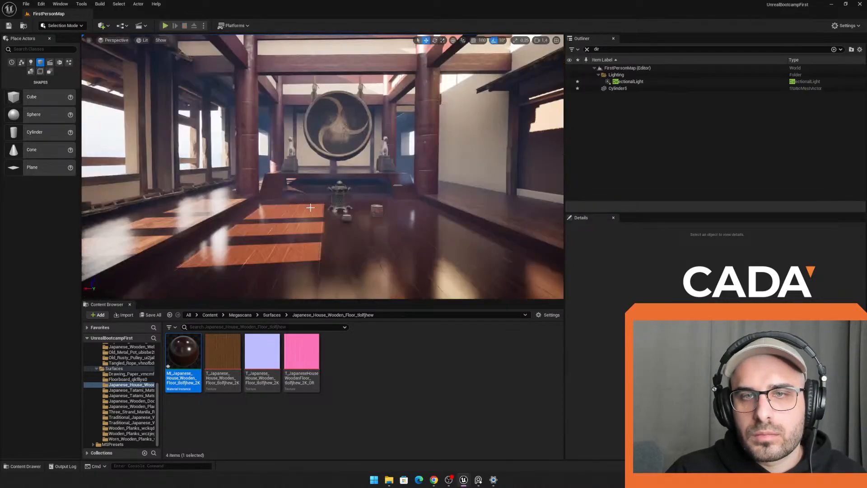
pyautogui.press('Escape')
# Step: Duplicate the roof frame at the veranda's right end and rotate the copy upside down below the floor
pyautogui.click(328, 160)
pyautogui.moveTo(327, 161); pyautogui.dragTo(345, 160, button='right')
pyautogui.press('a')
pyautogui.click(437, 138)
pyautogui.press('r')
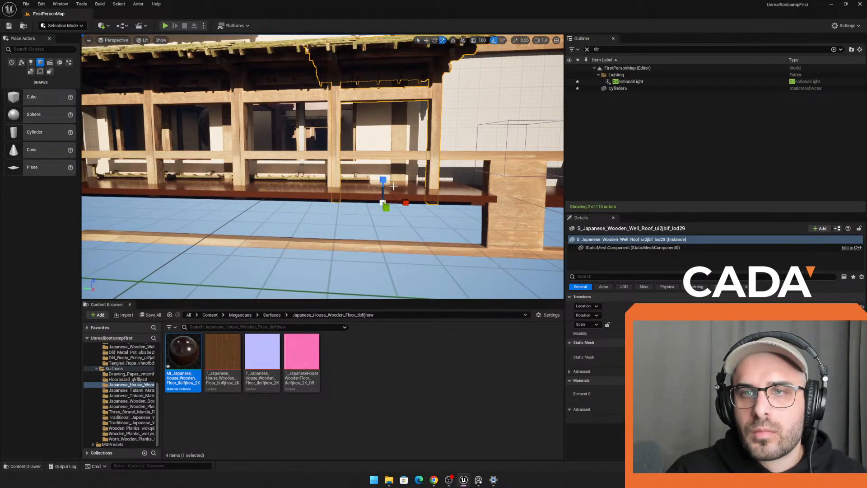
pyautogui.press('e')
pyautogui.keyDown('alt'); pyautogui.moveTo(360, 174); pyautogui.dragTo(436, 183); pyautogui.keyUp('alt')
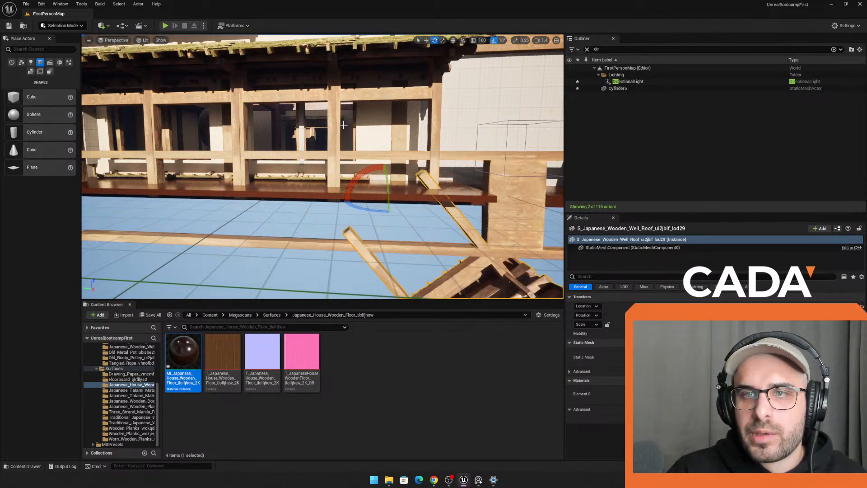
pyautogui.moveTo(371, 173); pyautogui.dragTo(412, 171)
# Step: Scale down the upside-down frame and raise it so its posts stand as balusters beneath the handrail
pyautogui.press('r')
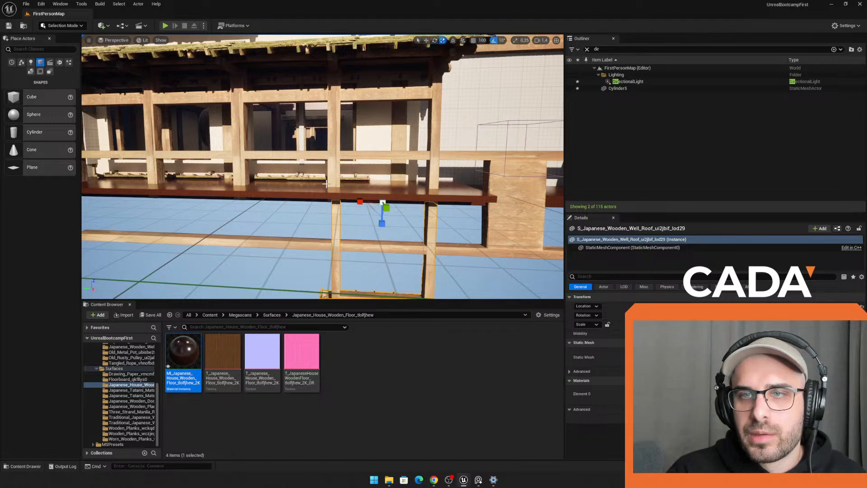
pyautogui.moveTo(385, 202); pyautogui.dragTo(374, 216)
pyautogui.press('w')
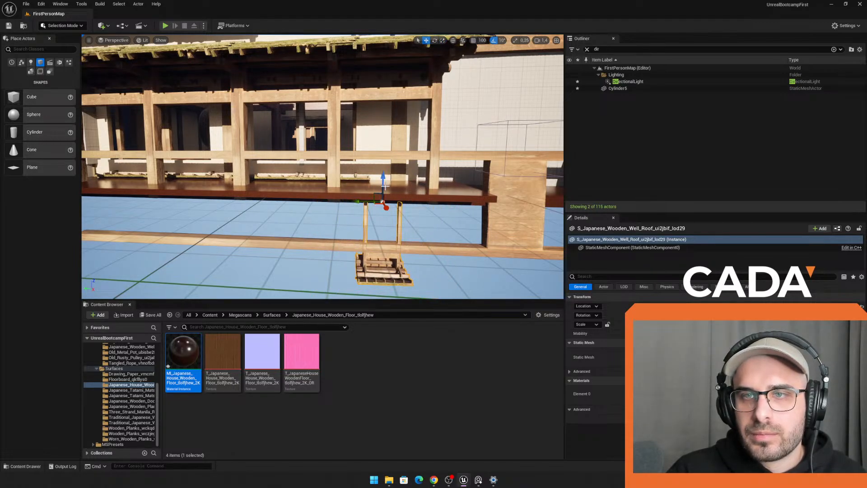
pyautogui.press('r')
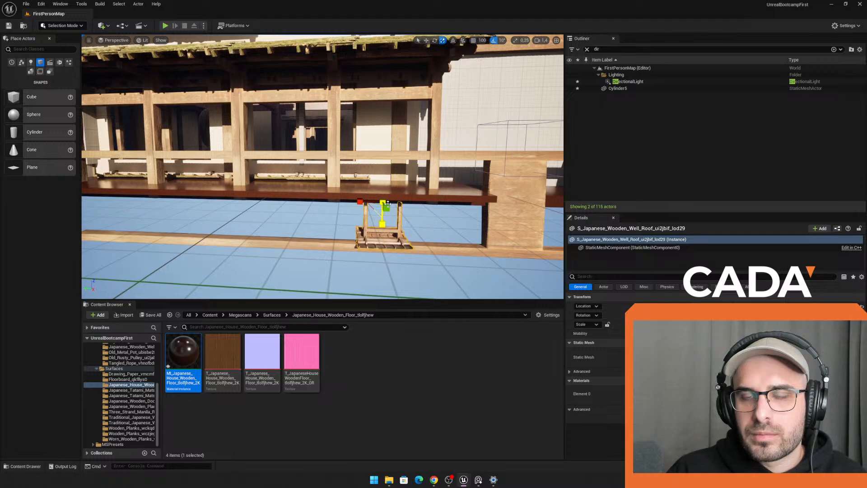
pyautogui.press('w')
pyautogui.moveTo(384, 189); pyautogui.dragTo(384, 134)
pyautogui.press('r')
pyautogui.press('w')
# Step: Duplicate the baluster frame twice along the last bay, and adjust the position of all three frames together between the posts
pyautogui.moveTo(384, 134)
pyautogui.mouseDown(button='right')
pyautogui.moveTo(385, 124)
pyautogui.moveTo(370, 128)
pyautogui.mouseUp(button='right')
pyautogui.press('w')
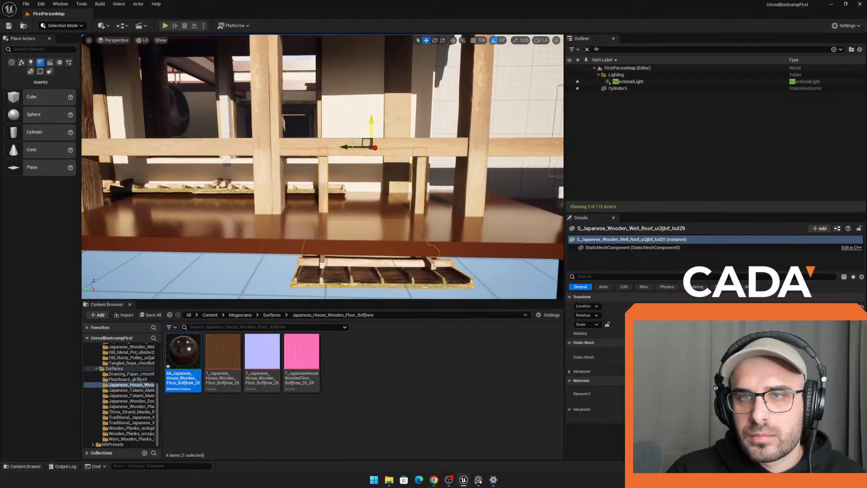
pyautogui.moveTo(346, 147); pyautogui.dragTo(399, 150)
pyautogui.keyDown('ctrl'); pyautogui.click(356, 173); pyautogui.keyUp('ctrl')
pyautogui.click(334, 176)
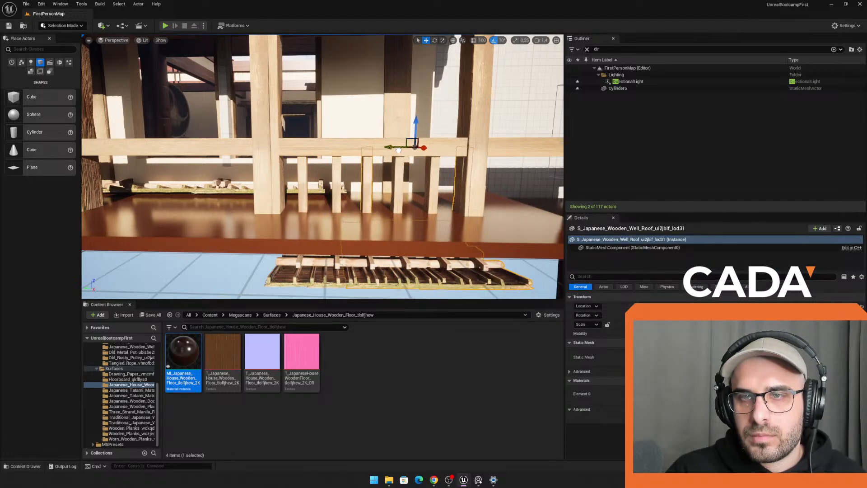
pyautogui.keyDown('shift'); pyautogui.click(336, 180); pyautogui.keyUp('shift')
pyautogui.keyDown('shift'); pyautogui.click(303, 180); pyautogui.keyUp('shift')
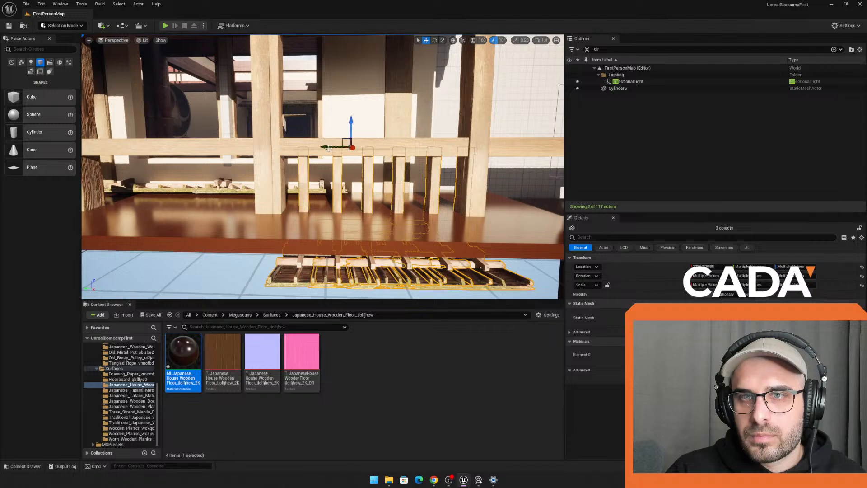
pyautogui.moveTo(329, 148); pyautogui.dragTo(333, 148)
# Step: Copy the three baluster frames into the veranda's remaining bays, and check the railing from inside the hall
pyautogui.press('s')
pyautogui.moveTo(334, 148); pyautogui.dragTo(361, 149, button='right')
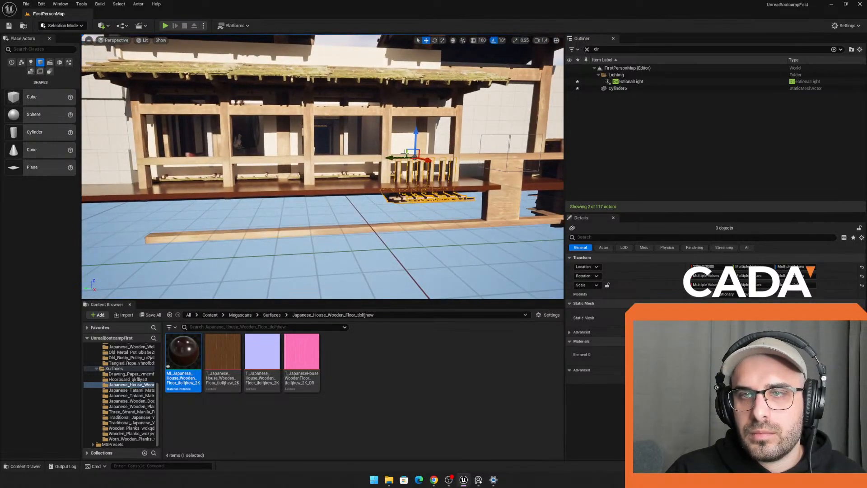
pyautogui.keyDown('alt'); pyautogui.moveTo(389, 159); pyautogui.dragTo(177, 167); pyautogui.keyUp('alt')
pyautogui.press('Escape')
pyautogui.moveTo(177, 168); pyautogui.dragTo(259, 158, button='right')
pyautogui.press('w')
pyautogui.press('w')
pyautogui.press('s')
# Step: Open Quixel Bridge and search the asset library for Forest
pyautogui.click(102, 26)
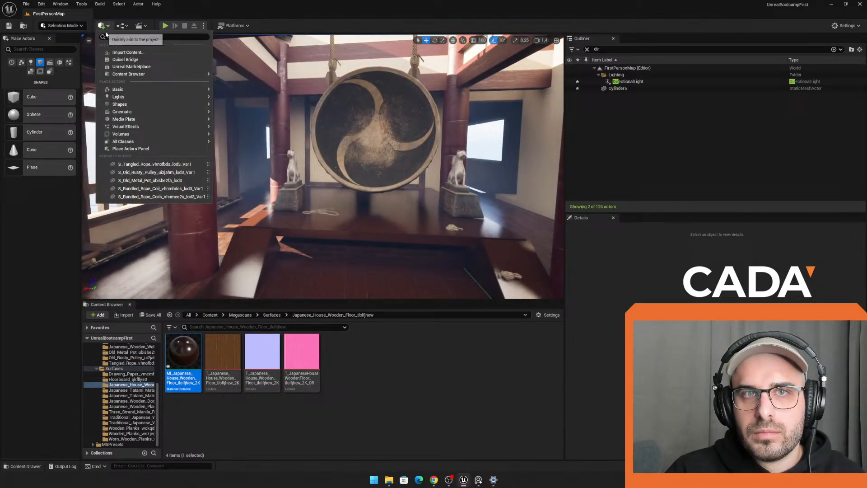
pyautogui.click(125, 59)
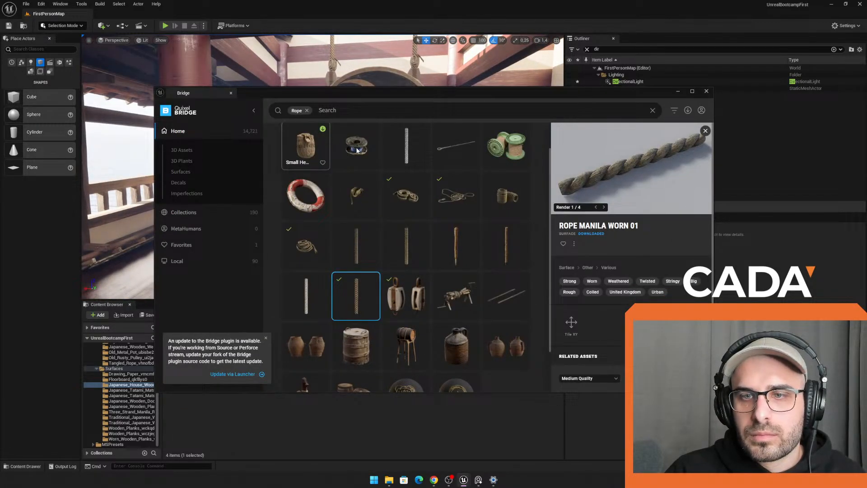
pyautogui.write('fore')
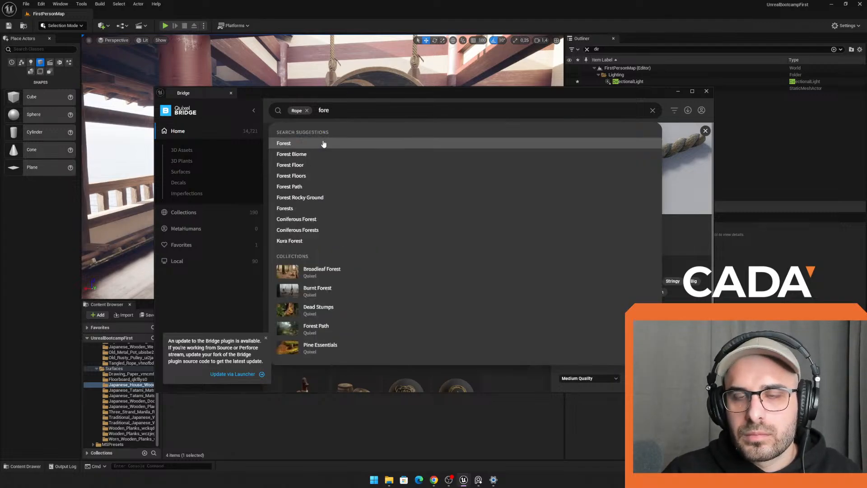
pyautogui.click(323, 144)
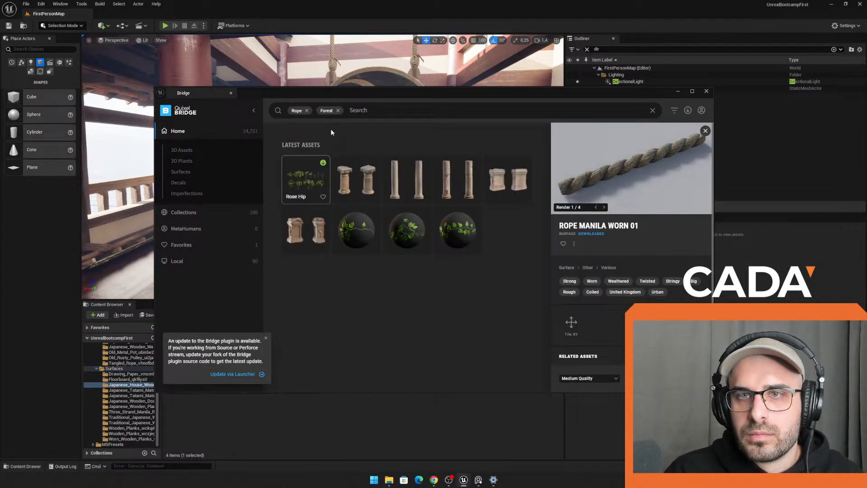
# Step: Clear the Rope and Forest search filters, and look through the library's assets for Tree
pyautogui.click(338, 111)
pyautogui.click(307, 110)
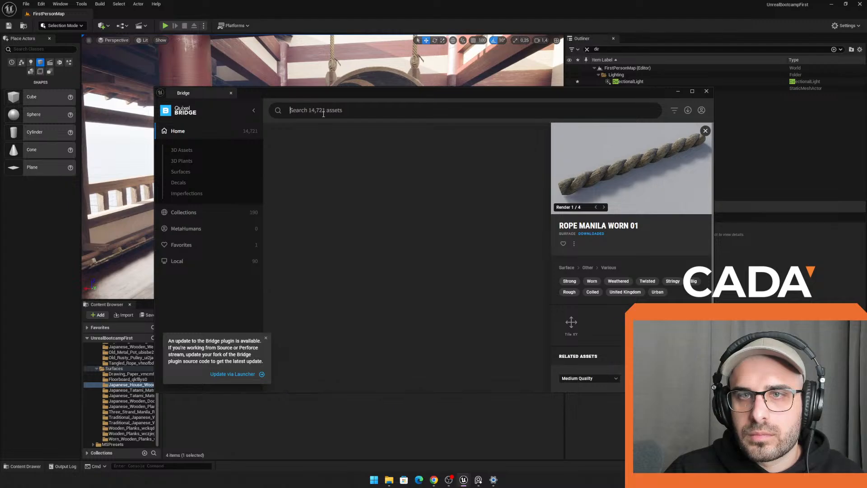
pyautogui.write('tree')
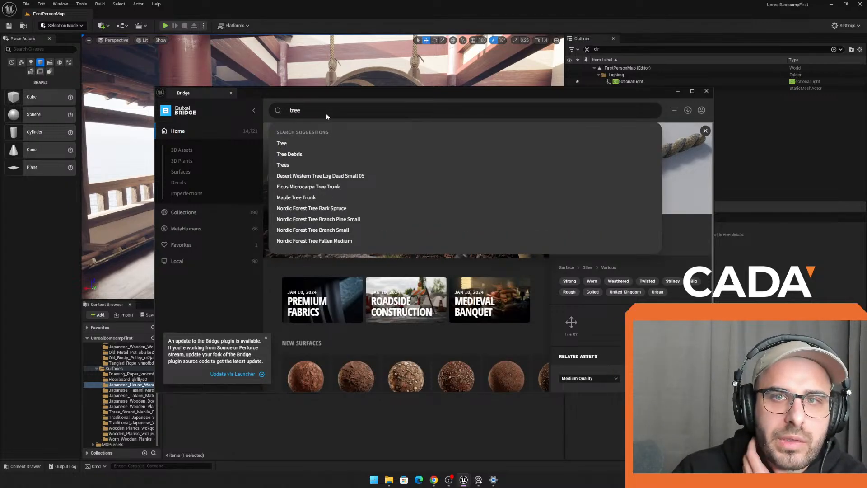
pyautogui.click(296, 144)
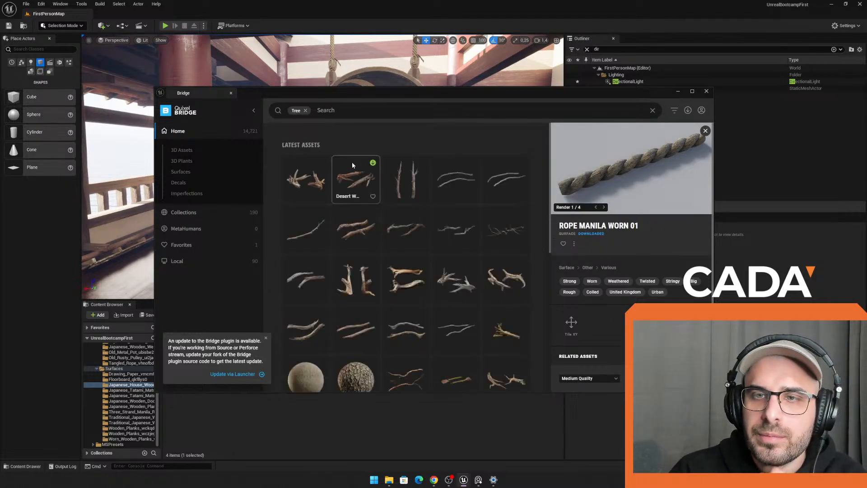
pyautogui.scroll(-3, 442, 225)
pyautogui.scroll(-5, 443, 225)
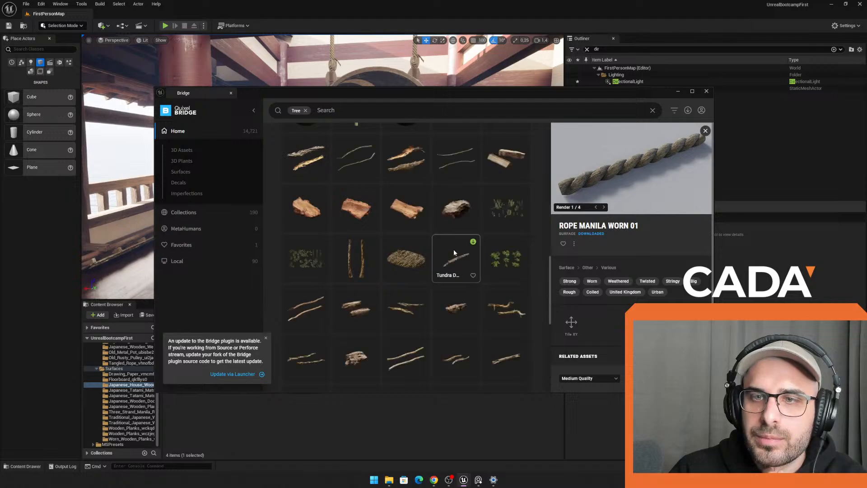
pyautogui.scroll(-5, 500, 235)
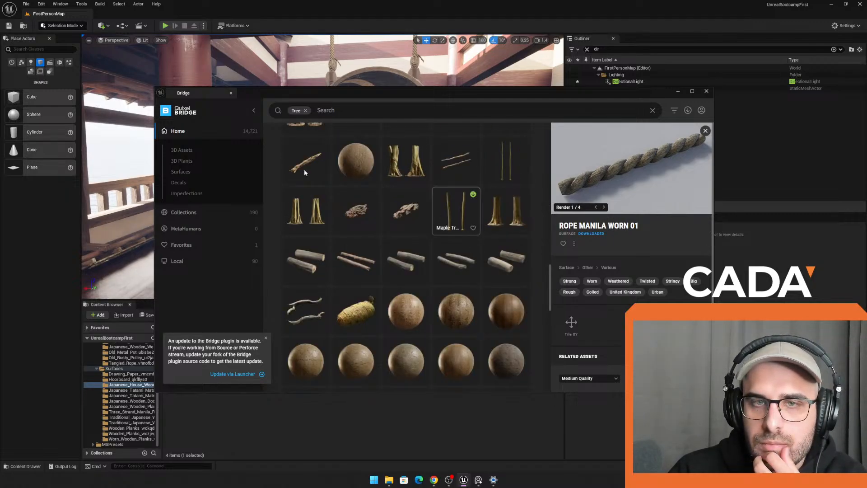
# Step: Look through the Nature category of the 3D Assets and the 3D Plants categories for suitable forest vegetation
pyautogui.click(185, 150)
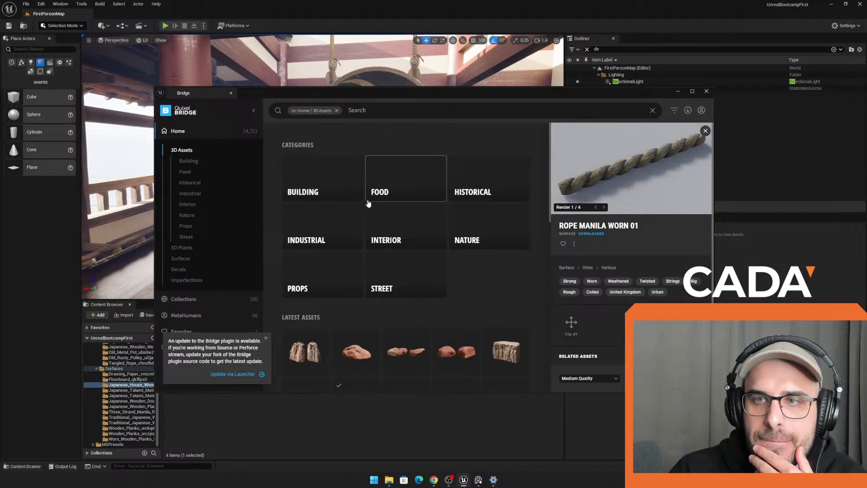
pyautogui.click(468, 240)
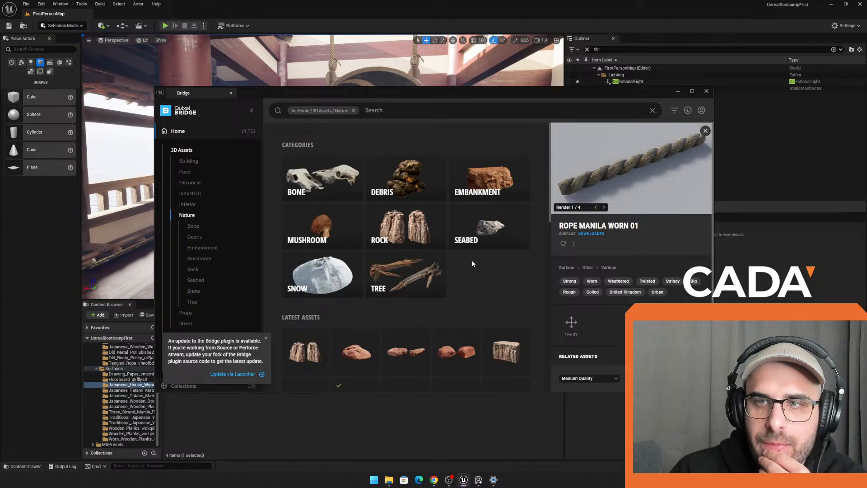
pyautogui.scroll(-4, 472, 260)
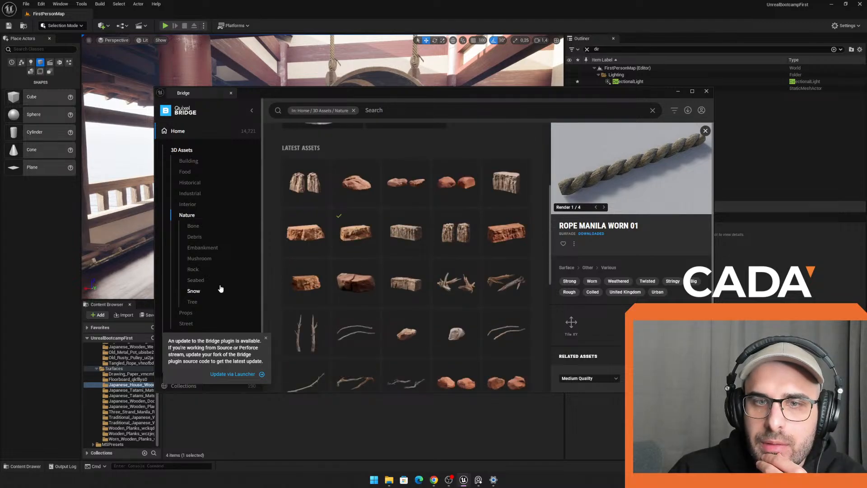
pyautogui.scroll(-2, 222, 282)
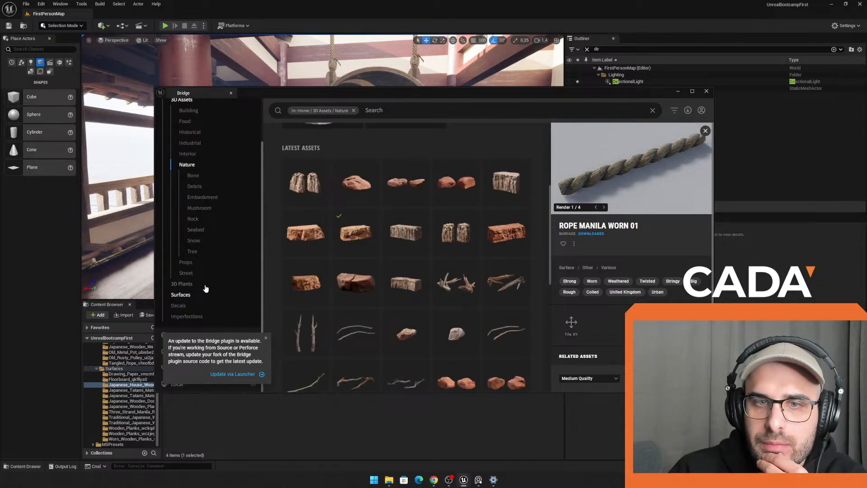
pyautogui.click(205, 284)
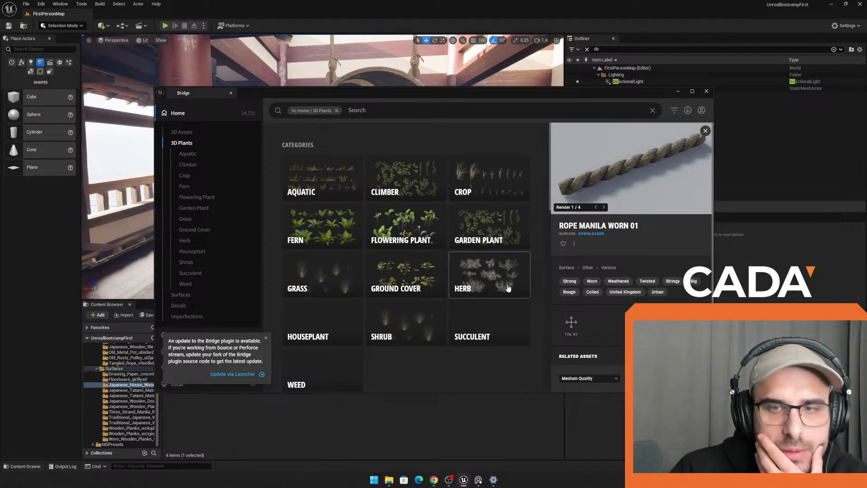
pyautogui.scroll(-3, 514, 306)
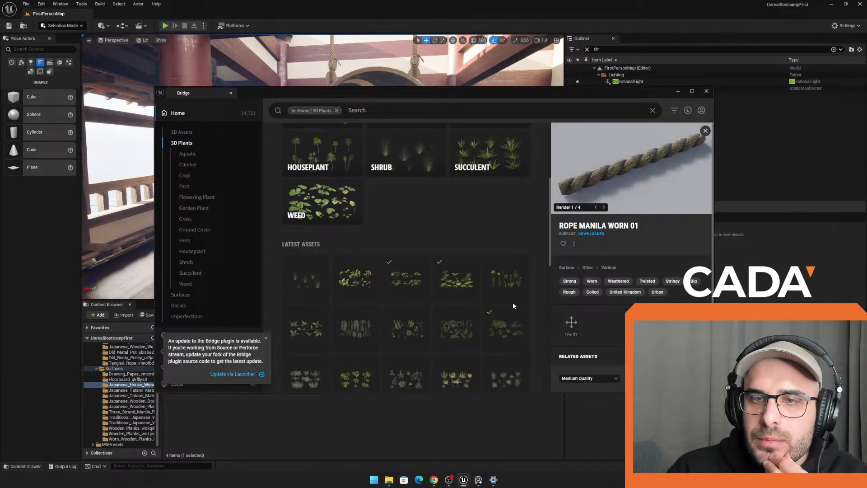
pyautogui.scroll(3, 513, 306)
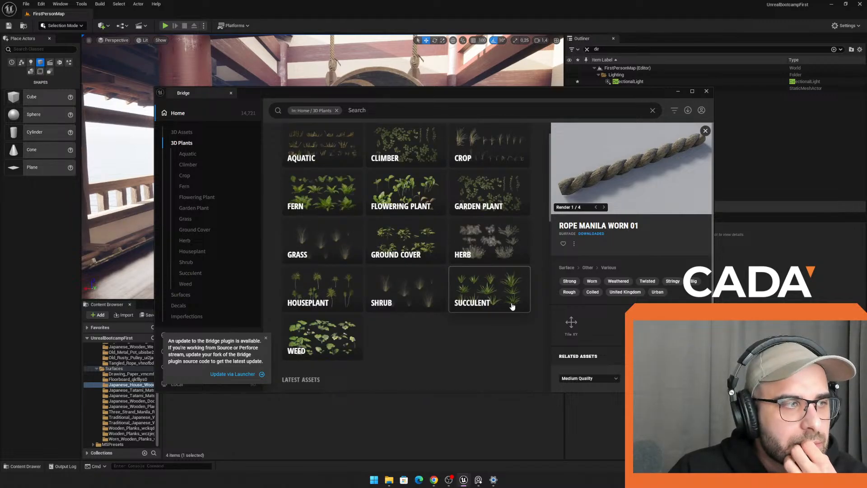
pyautogui.scroll(1, 361, 253)
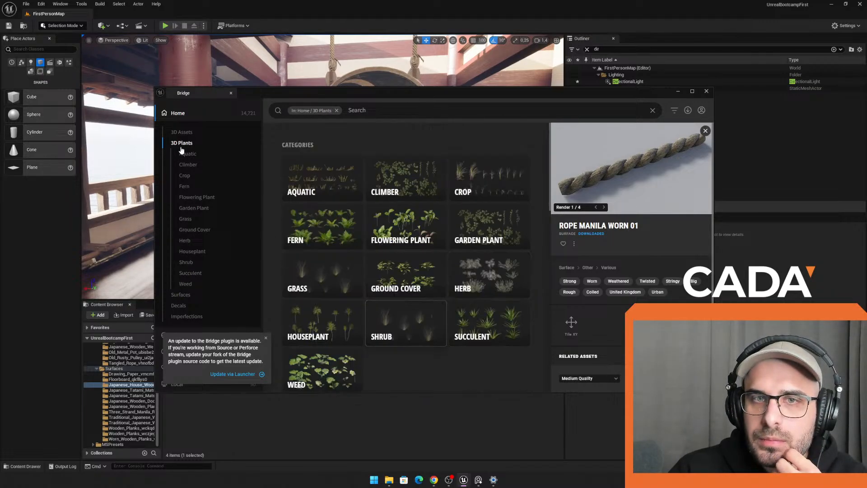
# Step: Download the Decorative Window Frame and the Decorative Door Frame from the building window assets at Medium Quality
pyautogui.click(182, 131)
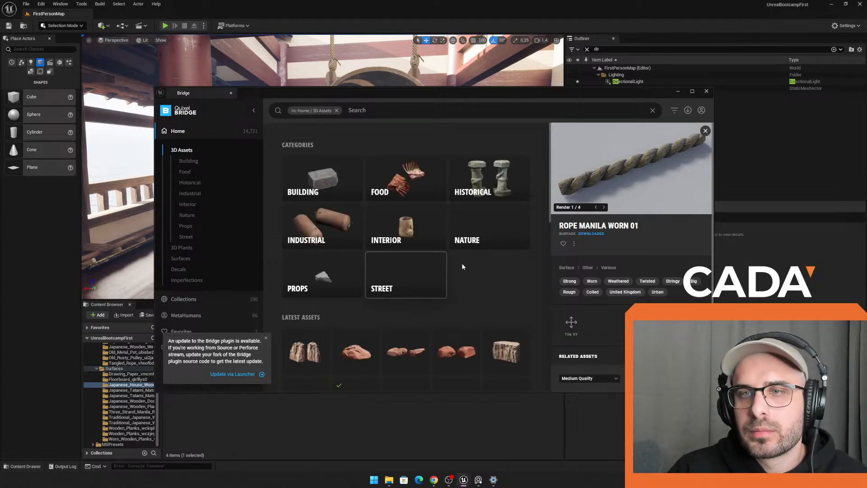
pyautogui.click(189, 162)
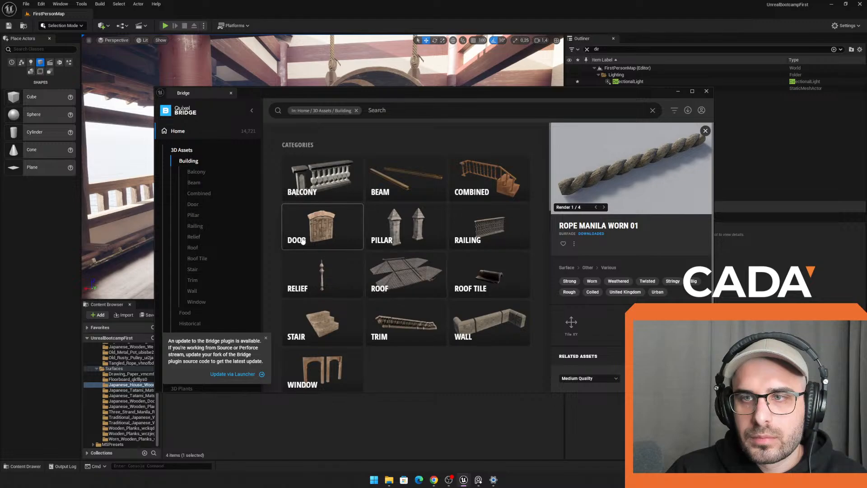
pyautogui.click(322, 368)
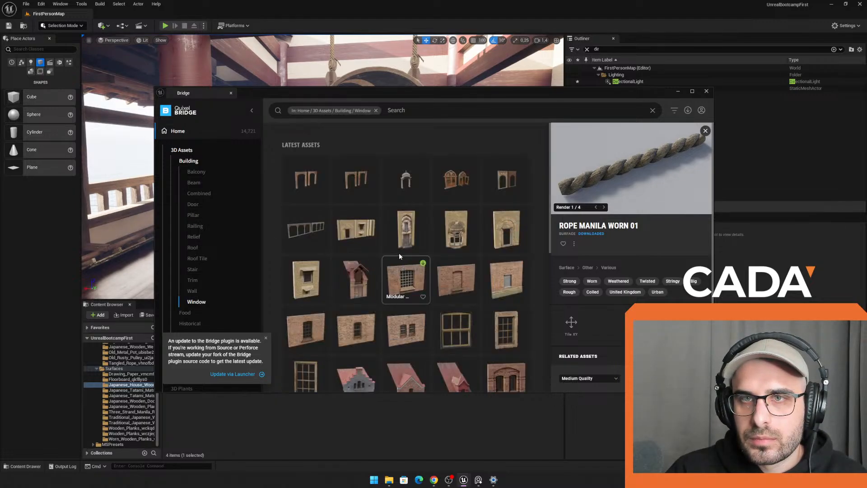
pyautogui.click(356, 187)
pyautogui.click(309, 181)
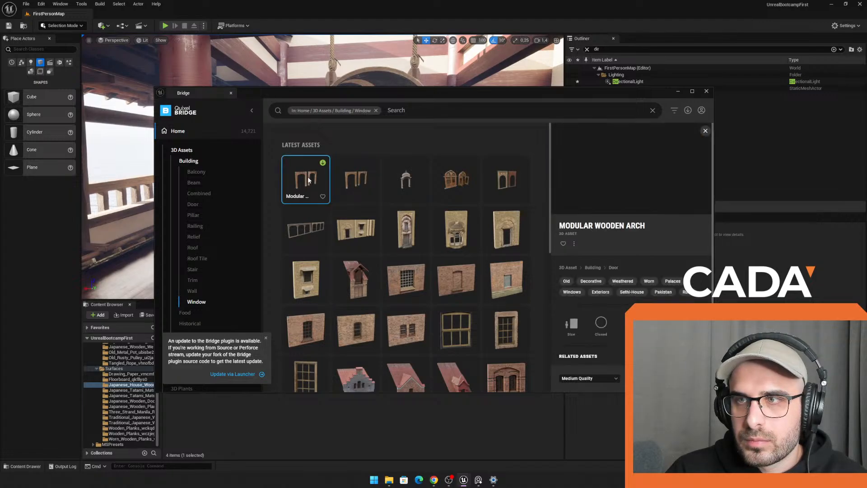
pyautogui.click(351, 184)
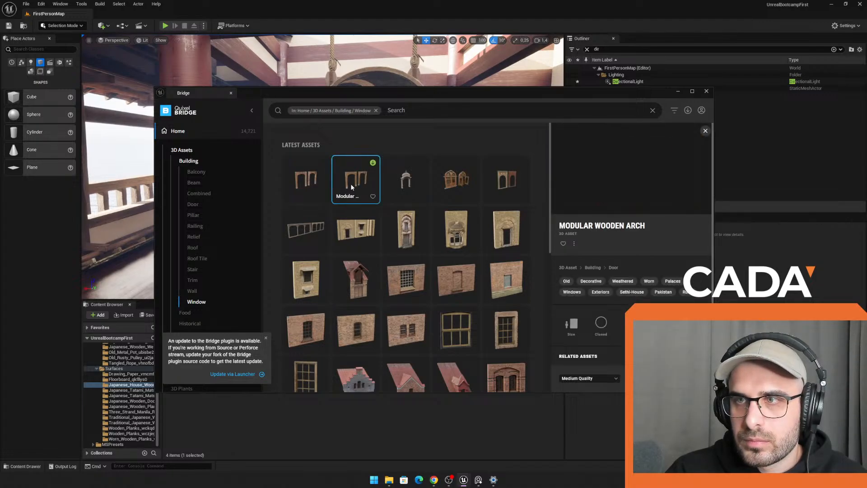
pyautogui.click(409, 190)
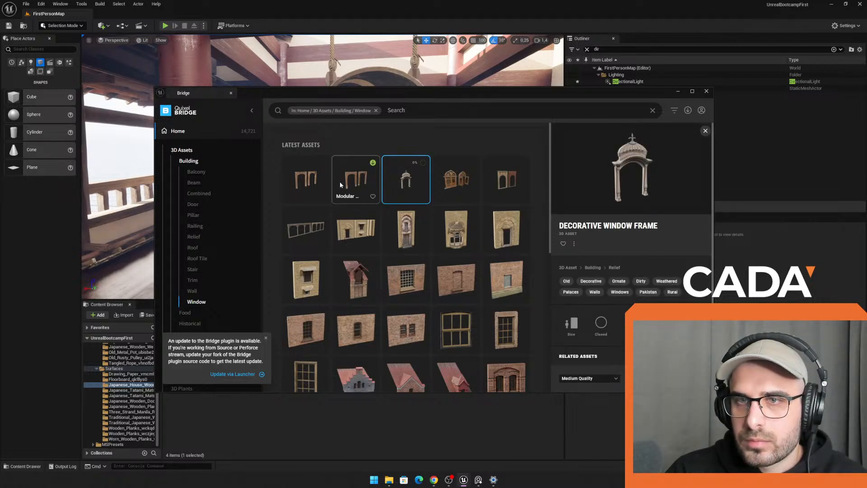
pyautogui.click(351, 183)
pyautogui.click(506, 182)
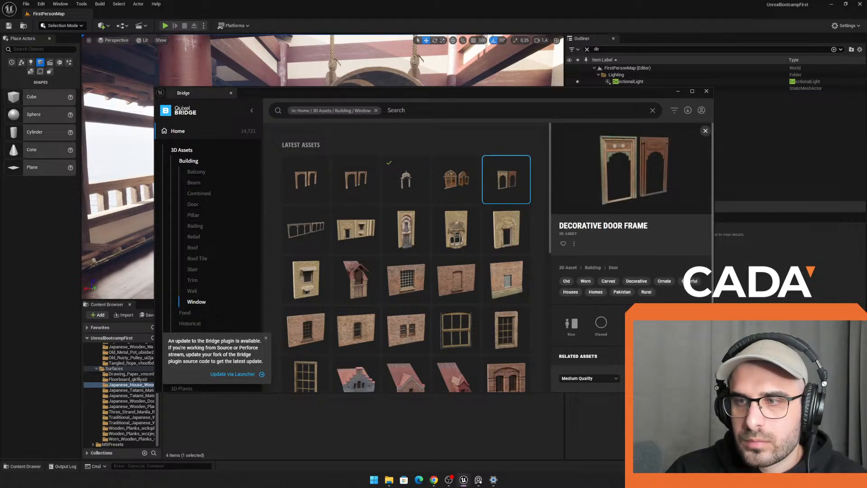
# Step: Look through the remaining window assets, and download the Wooden Stairs from the building stair assets
pyautogui.scroll(-10, 435, 269)
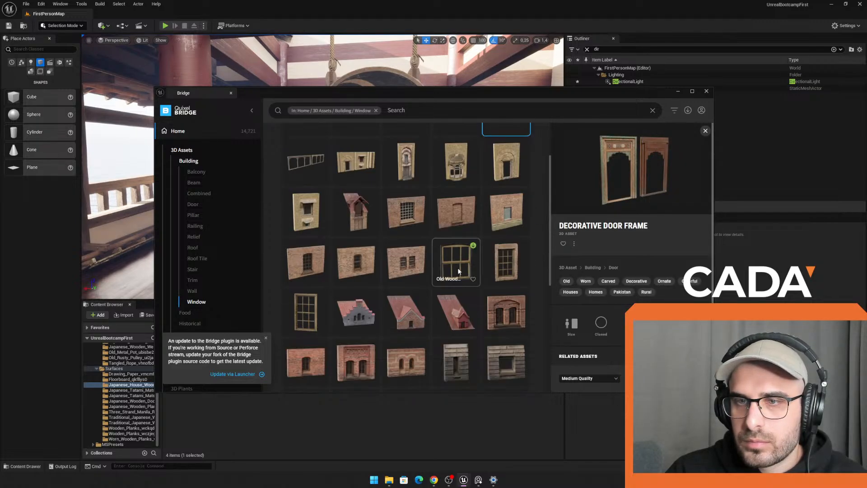
pyautogui.scroll(-1, 480, 277)
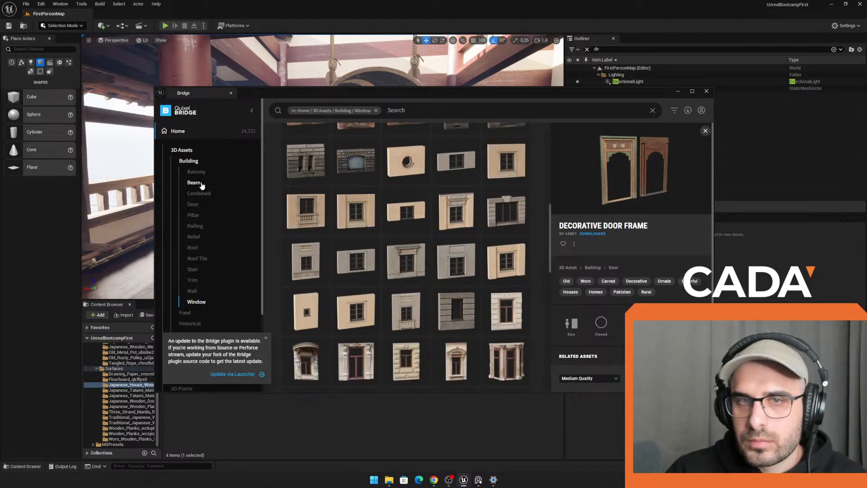
pyautogui.click(192, 270)
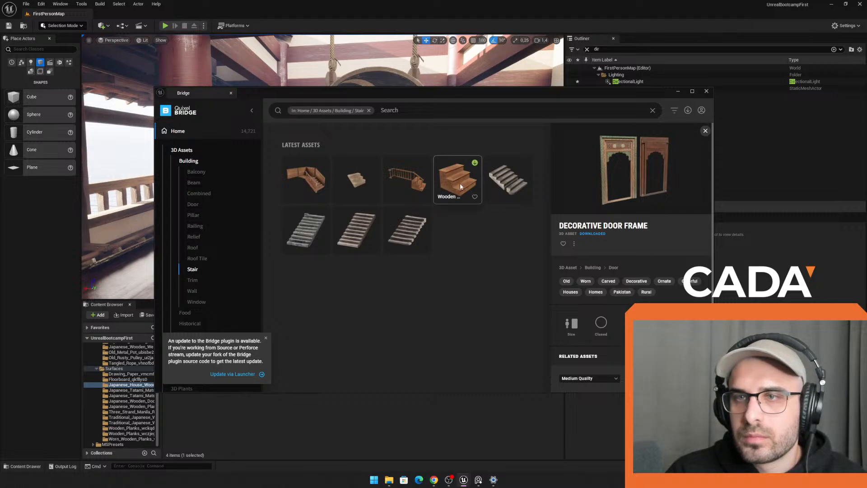
pyautogui.click(458, 184)
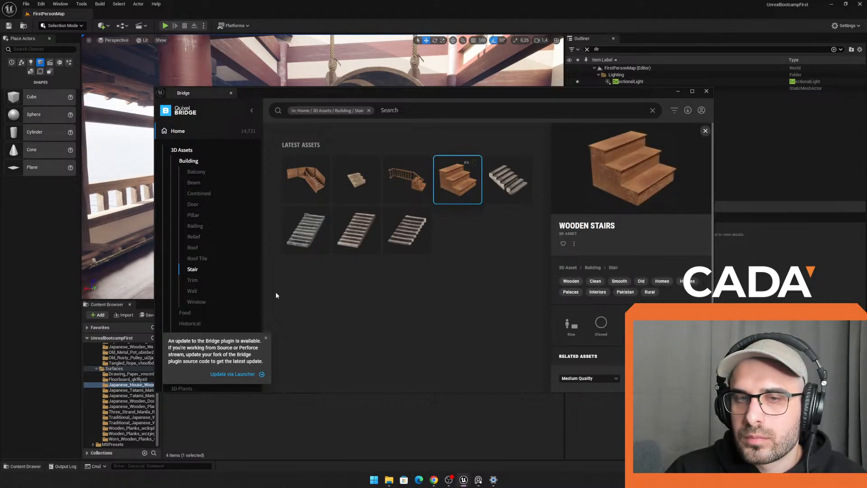
# Step: Download the Old Wooden Window from the building window assets, and show the list of downloads
pyautogui.click(201, 302)
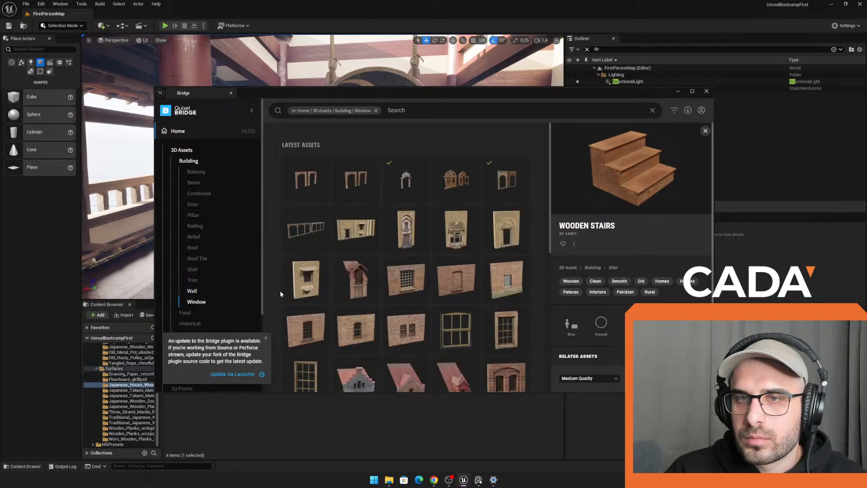
pyautogui.scroll(-1, 359, 343)
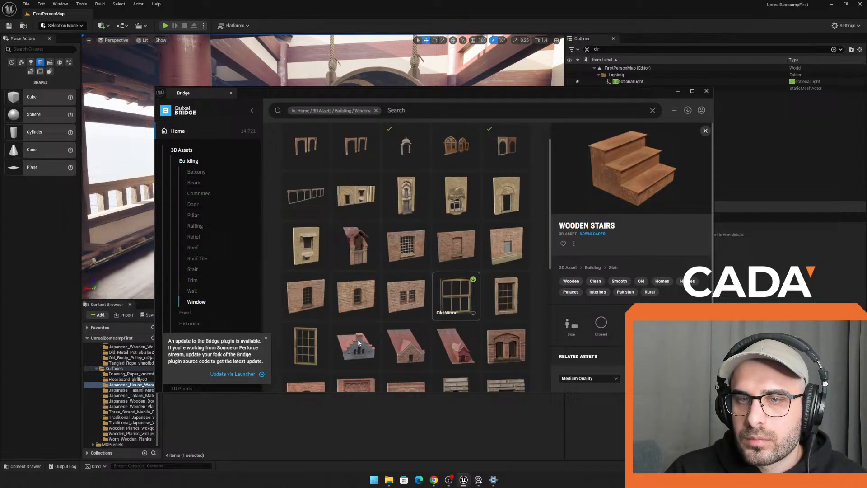
pyautogui.click(294, 345)
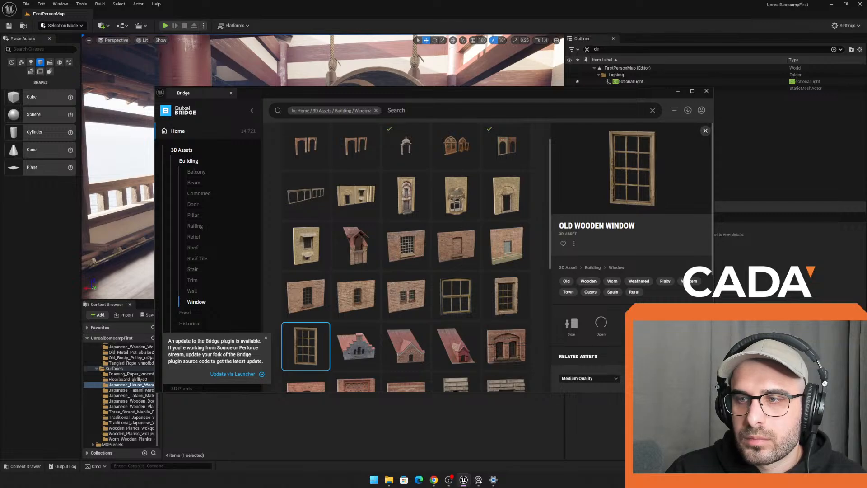
pyautogui.scroll(-10, 492, 293)
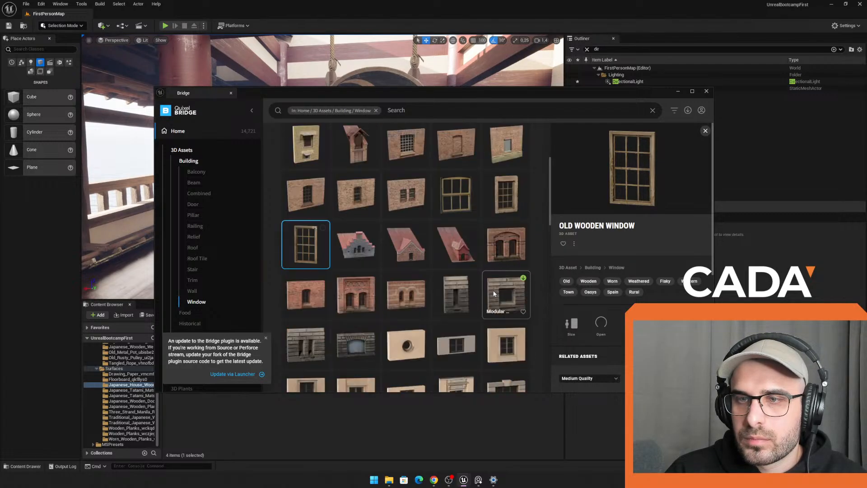
pyautogui.scroll(-7, 491, 296)
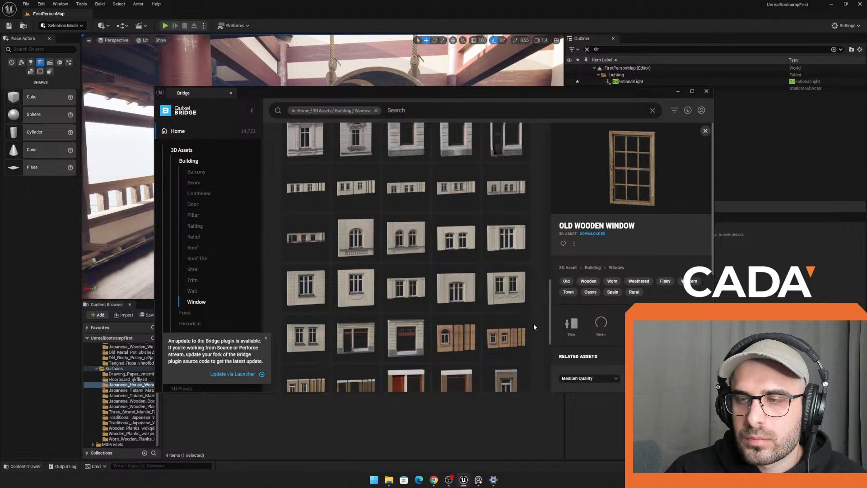
pyautogui.scroll(5, 492, 293)
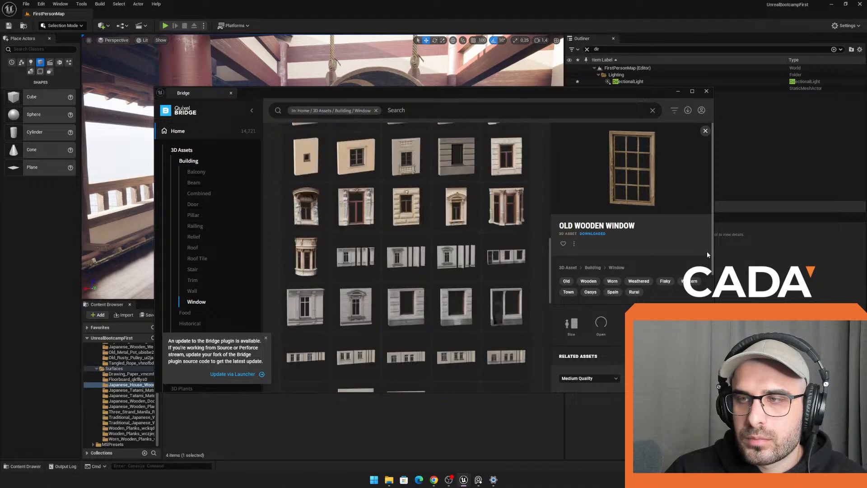
pyautogui.click(688, 110)
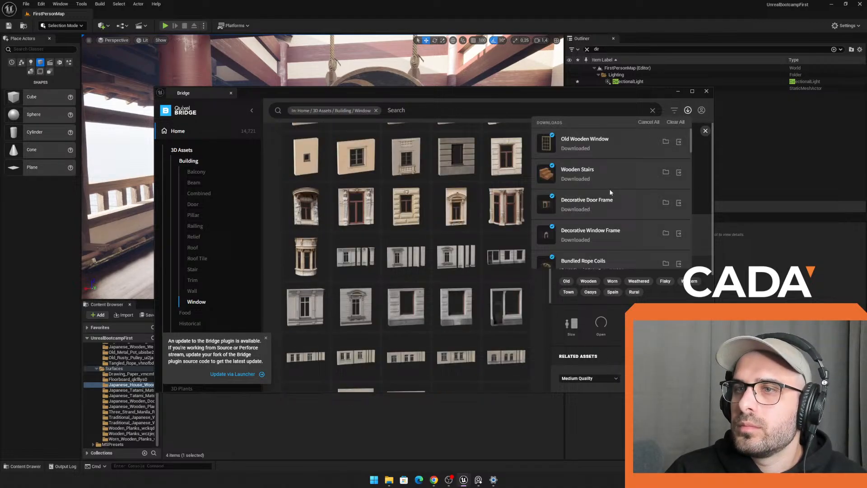
# Step: Add the downloaded Old Wooden Window, Wooden Stairs, Decorative Door Frame and Decorative Window Frame to the project, and minimise Bridge
pyautogui.click(678, 142)
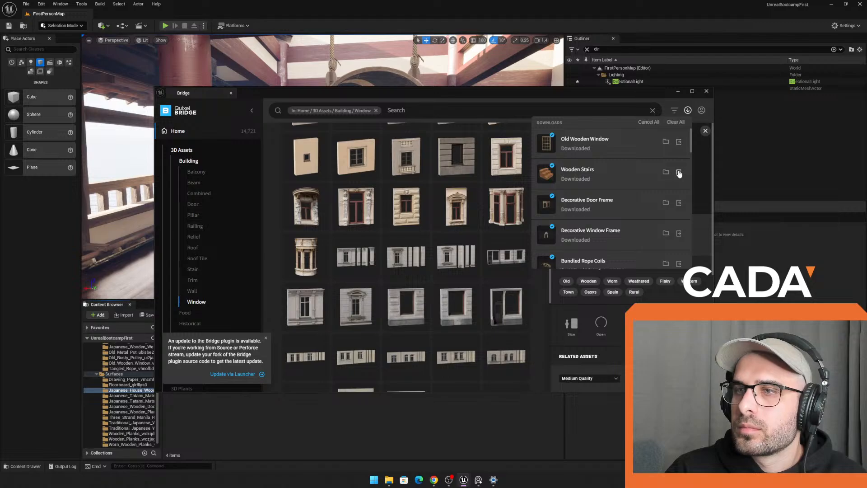
pyautogui.click(679, 203)
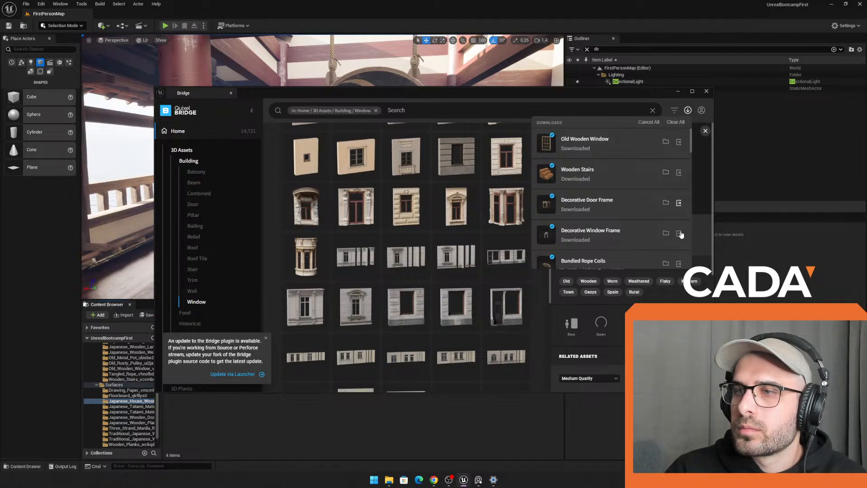
pyautogui.click(679, 233)
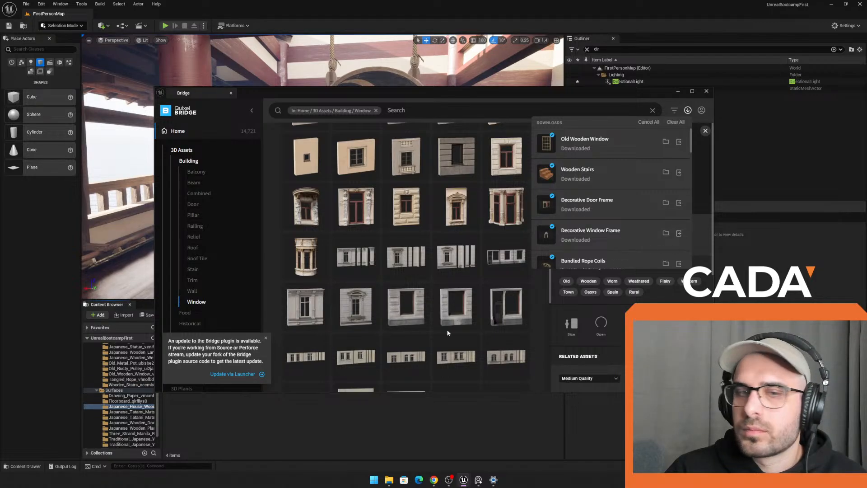
pyautogui.click(123, 396)
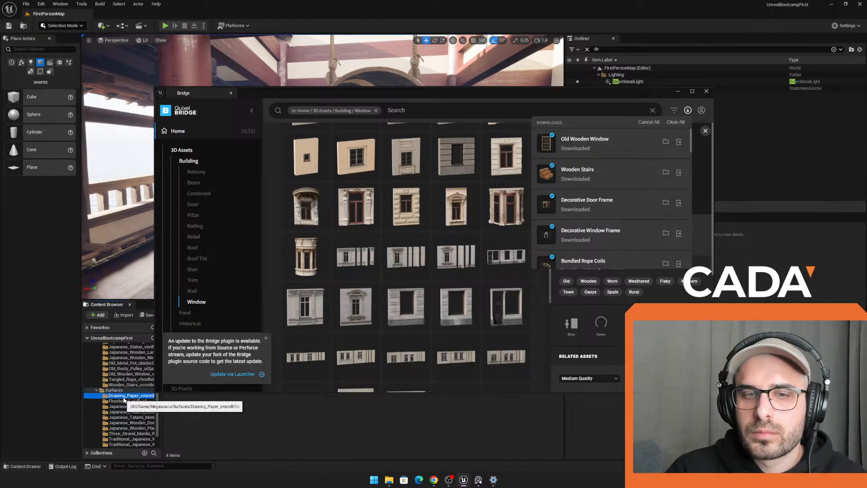
pyautogui.click(678, 92)
# Step: Place the Decorative Door Frame static mesh from its Megascans folder into the level and focus on it
pyautogui.scroll(3, 113, 366)
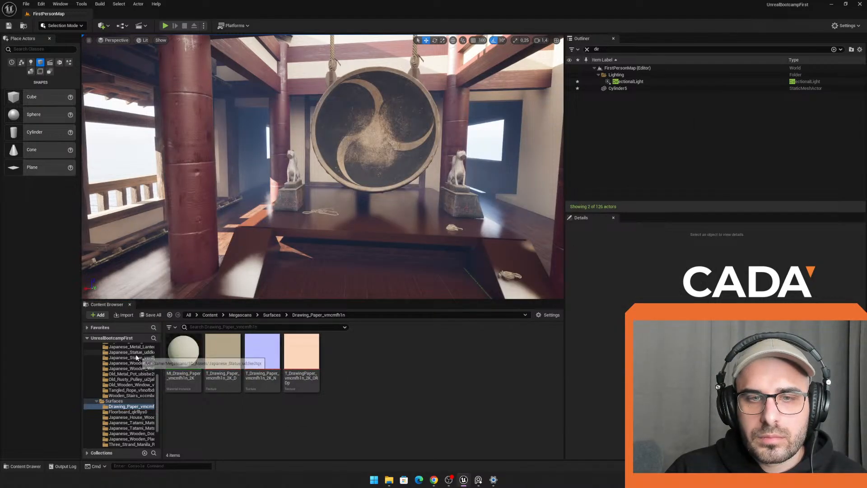
pyautogui.click(137, 366)
pyautogui.scroll(3, 137, 366)
pyautogui.click(137, 368)
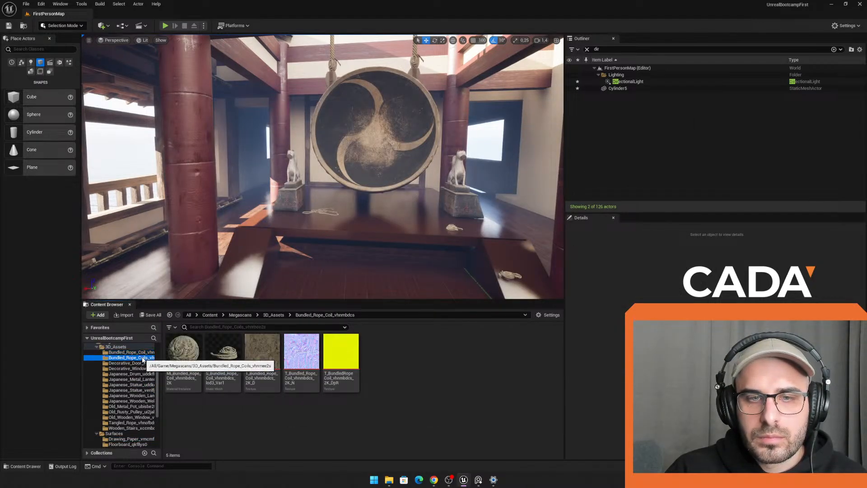
pyautogui.click(131, 362)
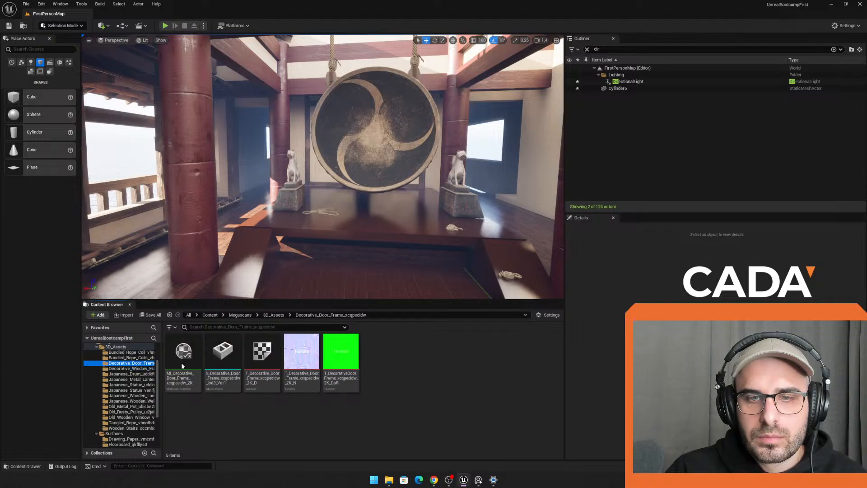
pyautogui.click(223, 355)
pyautogui.moveTo(223, 354); pyautogui.dragTo(248, 211)
pyautogui.press('f')
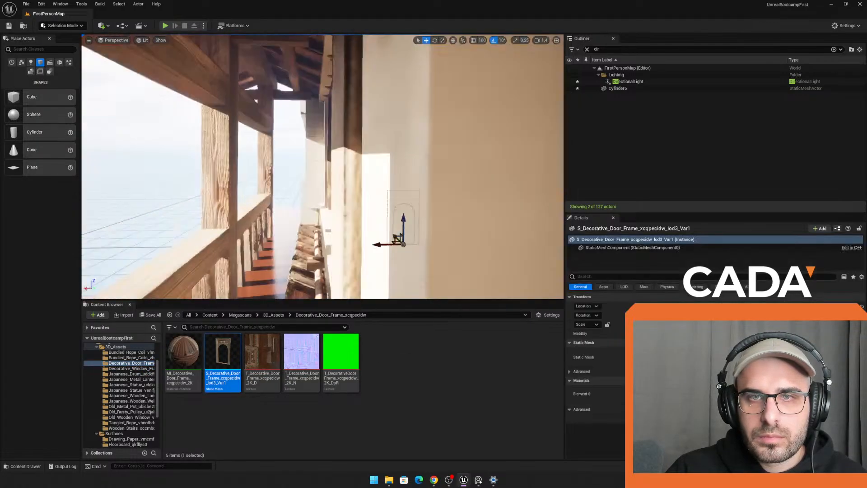
# Step: Enlarge the door frame and move it into the passage beside the drum platform, behind the red column
pyautogui.moveTo(248, 211); pyautogui.dragTo(297, 288, button='right')
pyautogui.press('r')
pyautogui.press('s')
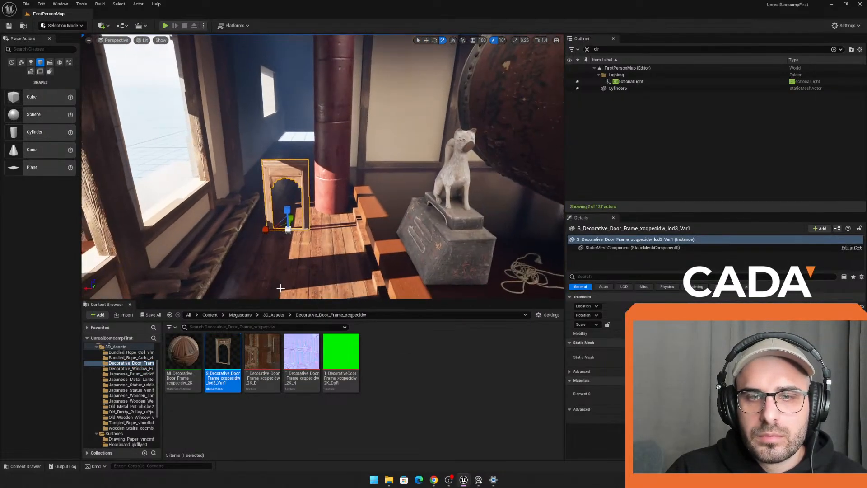
pyautogui.moveTo(299, 246); pyautogui.dragTo(318, 203)
pyautogui.moveTo(319, 202); pyautogui.dragTo(273, 190, button='right')
pyautogui.press('w')
pyautogui.press('s')
pyautogui.press('w')
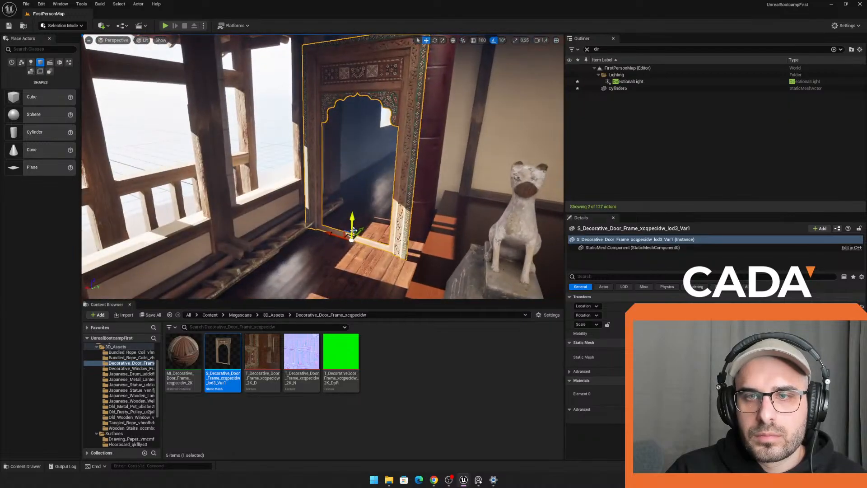
pyautogui.moveTo(360, 232); pyautogui.dragTo(378, 216)
pyautogui.moveTo(379, 217); pyautogui.dragTo(392, 227, button='right')
pyautogui.press('a')
pyautogui.press('w')
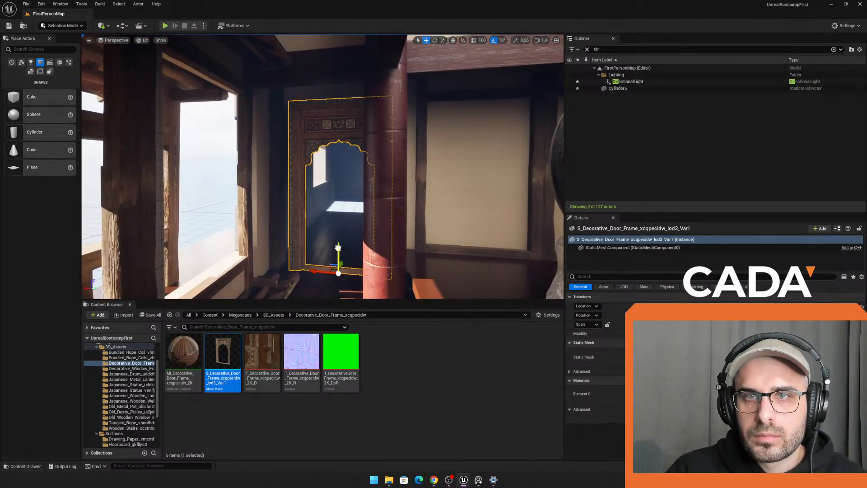
# Step: Resize the door frame and shift it back into line with the wall behind the drum
pyautogui.press('w')
pyautogui.moveTo(342, 275); pyautogui.dragTo(323, 256, button='right')
pyautogui.press('d')
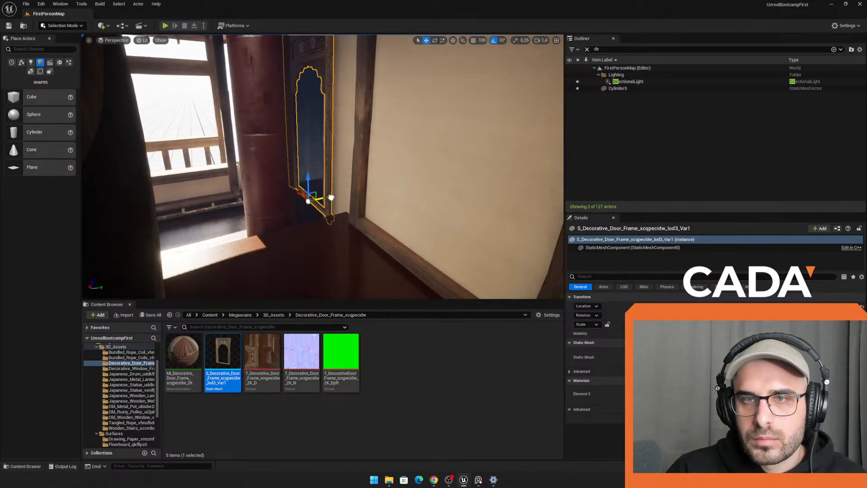
pyautogui.press('a')
pyautogui.moveTo(331, 197); pyautogui.dragTo(386, 205, button='right')
pyautogui.press('r')
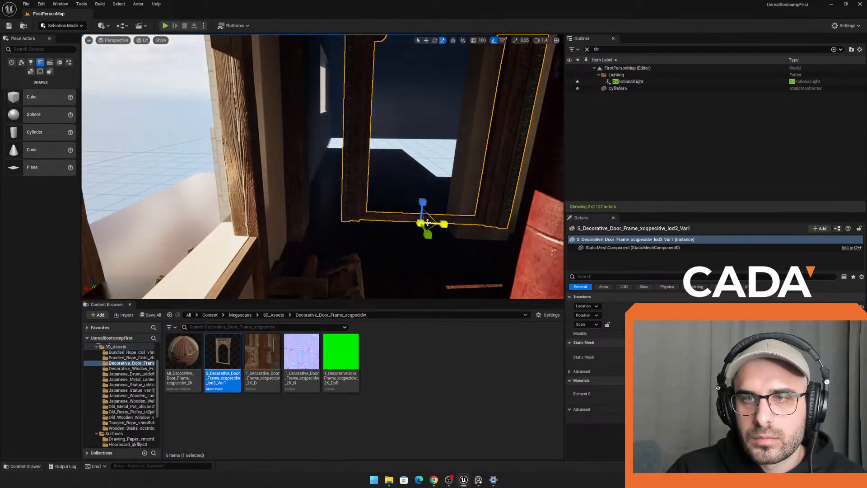
pyautogui.moveTo(422, 223); pyautogui.dragTo(359, 221)
pyautogui.press('d')
pyautogui.moveTo(359, 221)
pyautogui.mouseDown(button='right')
pyautogui.moveTo(234, 216)
pyautogui.moveTo(370, 224)
pyautogui.mouseUp(button='right')
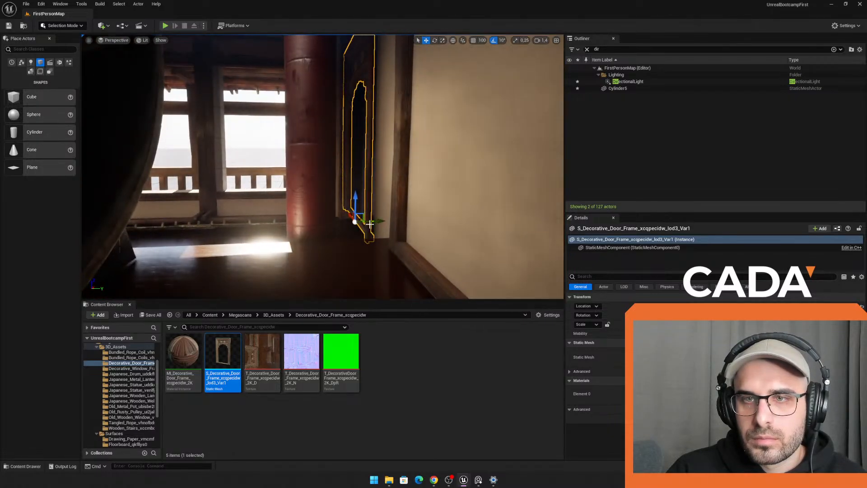
pyautogui.moveTo(387, 219); pyautogui.dragTo(391, 216)
# Step: Fine-tune the door frame's position across the passage so that it sits against the outer wall's post
pyautogui.moveTo(390, 216); pyautogui.dragTo(544, 196, button='right')
pyautogui.press('a')
pyautogui.press('s')
pyautogui.press('r')
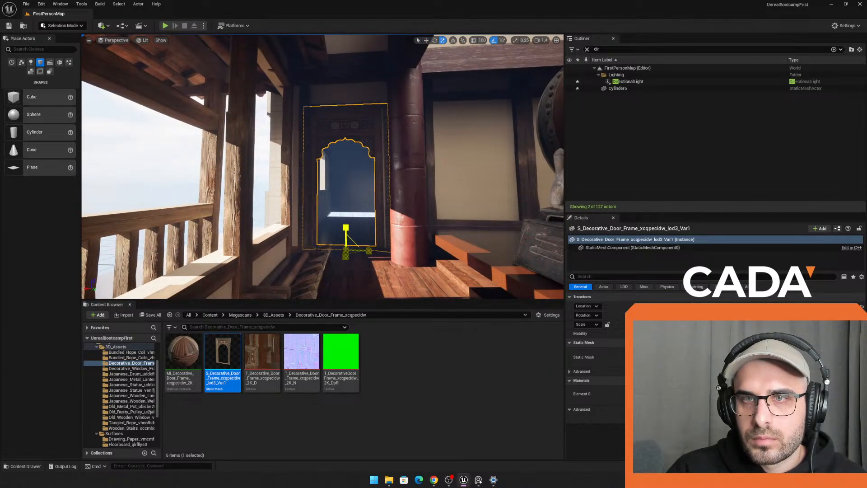
pyautogui.moveTo(337, 253)
pyautogui.mouseDown(button='right')
pyautogui.moveTo(361, 248)
pyautogui.moveTo(352, 251)
pyautogui.mouseUp(button='right')
pyautogui.press('w')
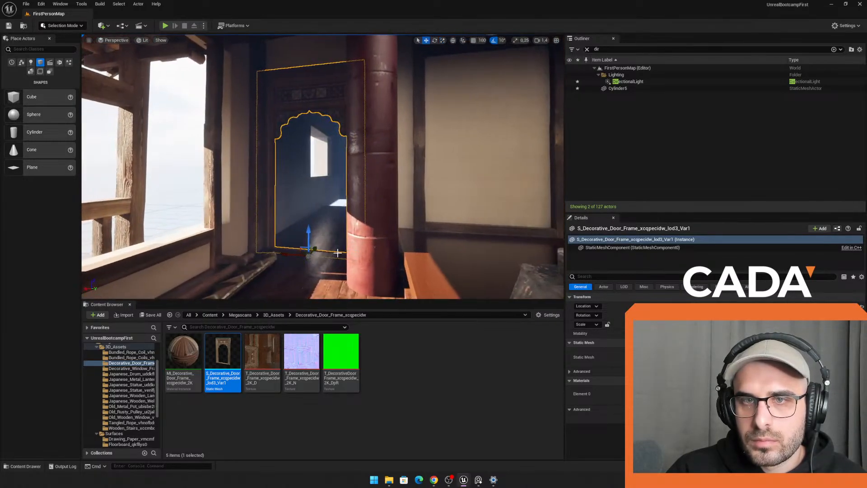
pyautogui.moveTo(306, 230); pyautogui.dragTo(309, 244, button='right')
pyautogui.press('w')
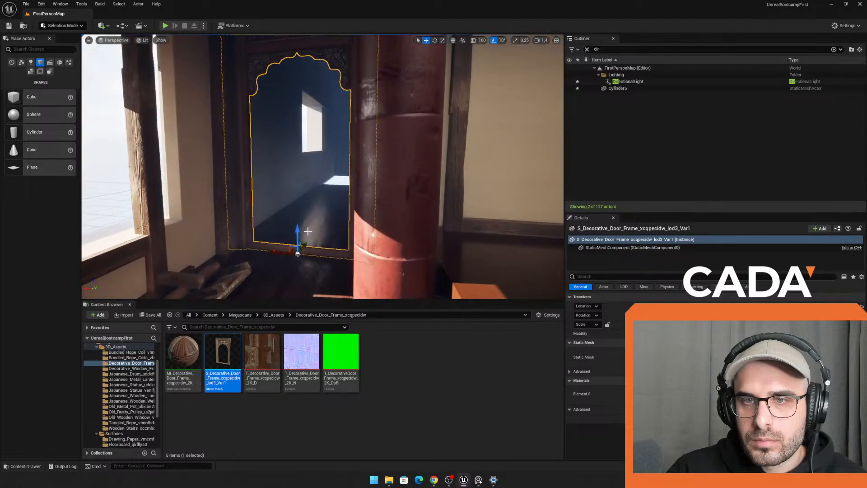
pyautogui.moveTo(288, 249); pyautogui.dragTo(286, 250)
# Step: Nudge the rear wall next to the door frame sideways to meet the frame, and play-test the level
pyautogui.moveTo(286, 249); pyautogui.dragTo(351, 221, button='right')
pyautogui.click(391, 202)
pyautogui.moveTo(391, 202); pyautogui.dragTo(306, 243, button='right')
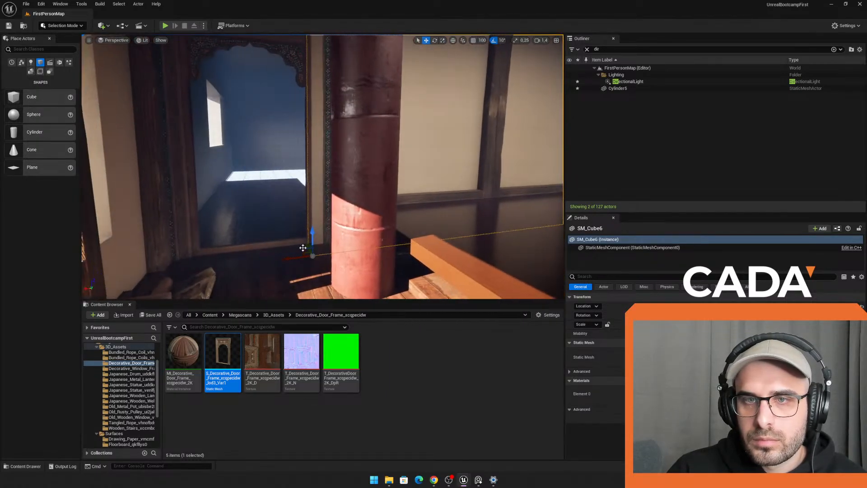
pyautogui.moveTo(290, 255); pyautogui.dragTo(314, 249)
pyautogui.moveTo(316, 246); pyautogui.dragTo(224, 50, button='right')
pyautogui.click(164, 26)
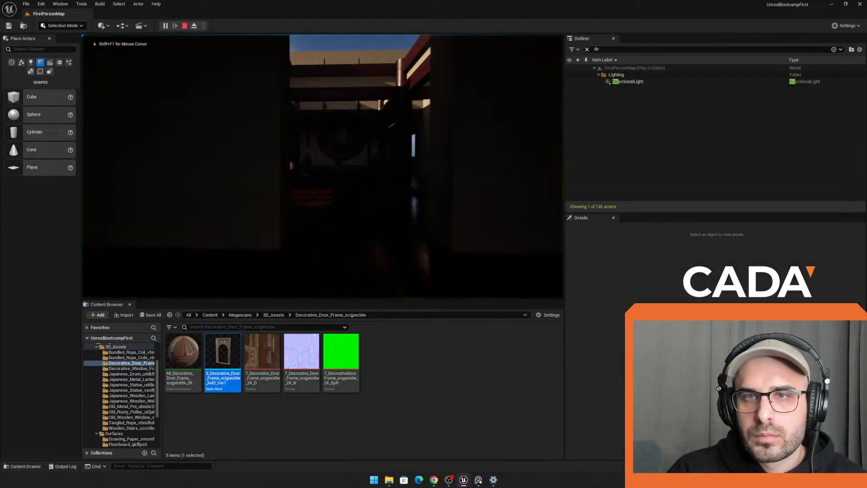
pyautogui.press('w')
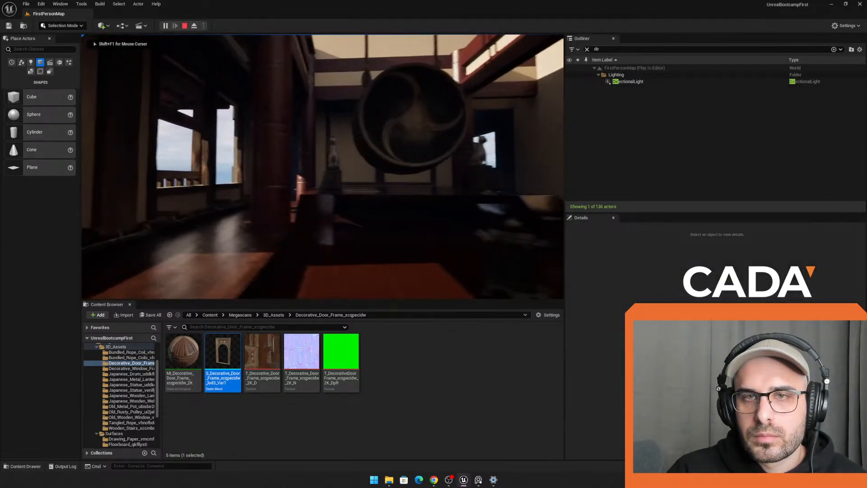
pyautogui.press('Escape')
# Step: Duplicate the door frame and place the copy in the matching passage on the other side of the drum platform
pyautogui.press('w')
pyautogui.moveTo(345, 150); pyautogui.dragTo(366, 150, button='right')
pyautogui.click(344, 149)
pyautogui.moveTo(331, 178); pyautogui.dragTo(336, 212, button='right')
pyautogui.press('s')
pyautogui.press('r')
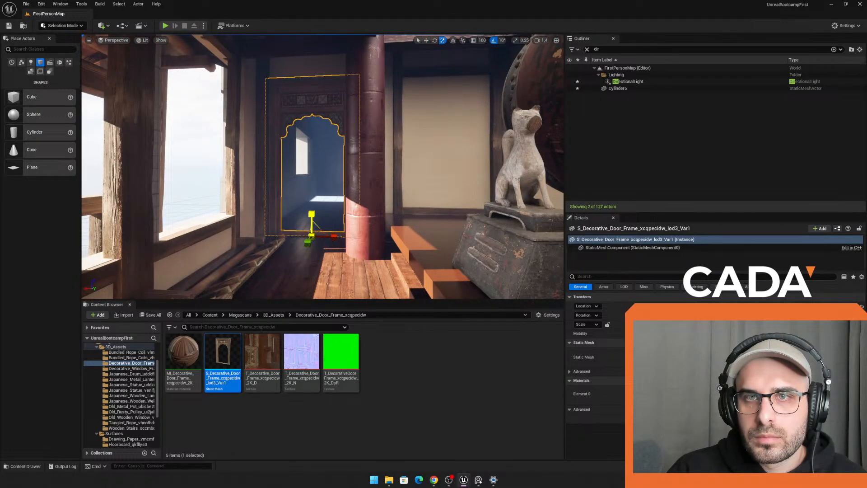
pyautogui.press('s')
pyautogui.press('d')
pyautogui.moveTo(330, 204); pyautogui.dragTo(351, 197, button='right')
pyautogui.press('w')
pyautogui.keyDown('alt'); pyautogui.moveTo(226, 232); pyautogui.dragTo(229, 232); pyautogui.keyUp('alt')
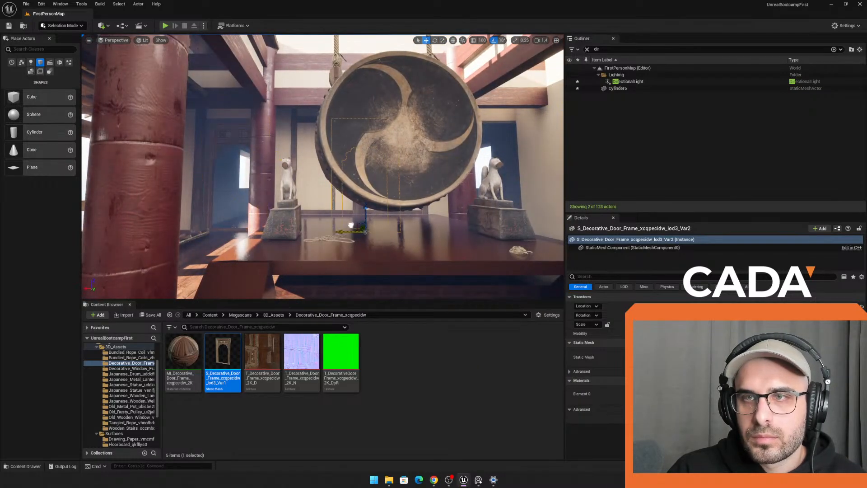
pyautogui.press('w')
pyautogui.moveTo(488, 209); pyautogui.dragTo(514, 225, button='right')
pyautogui.moveTo(417, 240); pyautogui.dragTo(391, 237)
# Step: Duplicate a door frame and bring the copy over to the roofed double opening in the side wall
pyautogui.click(337, 212)
pyautogui.press('a')
pyautogui.moveTo(129, 211)
pyautogui.mouseDown(button='right')
pyautogui.moveTo(120, 214)
pyautogui.moveTo(134, 203)
pyautogui.mouseUp(button='right')
pyautogui.press('s')
pyautogui.click(393, 122)
pyautogui.press('s')
pyautogui.moveTo(393, 122); pyautogui.dragTo(429, 138, button='right')
pyautogui.press('s')
pyautogui.press('w')
pyautogui.press('s')
pyautogui.press('d')
pyautogui.press('w')
pyautogui.keyDown('alt'); pyautogui.moveTo(203, 164); pyautogui.dragTo(342, 204); pyautogui.keyUp('alt')
# Step: Rotate the copied door frame 90° and move it into the first half of the side wall's double opening
pyautogui.press('e')
pyautogui.press('d')
pyautogui.moveTo(386, 229); pyautogui.dragTo(418, 226, button='right')
pyautogui.moveTo(310, 236); pyautogui.dragTo(255, 231)
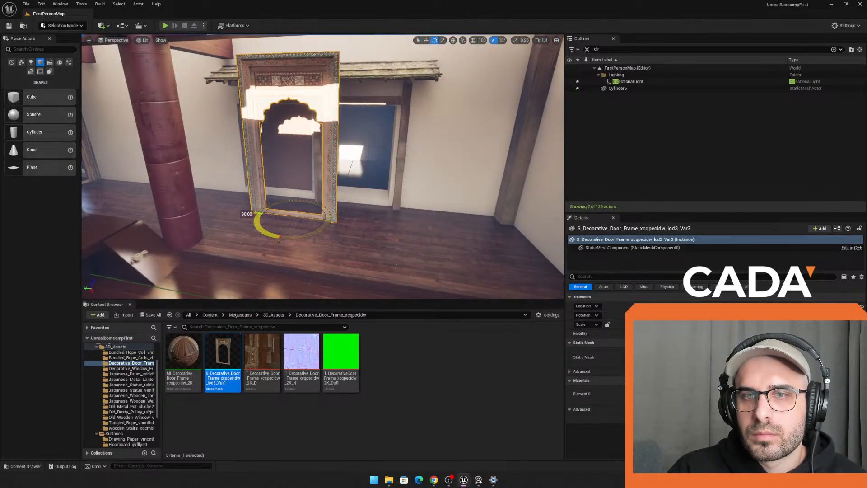
pyautogui.press('w')
pyautogui.moveTo(289, 244); pyautogui.dragTo(286, 248, button='right')
pyautogui.press('w')
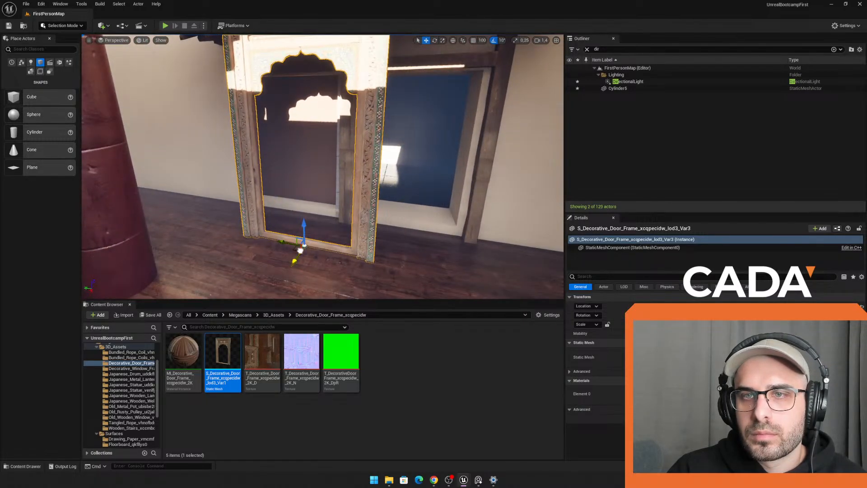
pyautogui.moveTo(300, 250); pyautogui.dragTo(300, 216)
pyautogui.press('w')
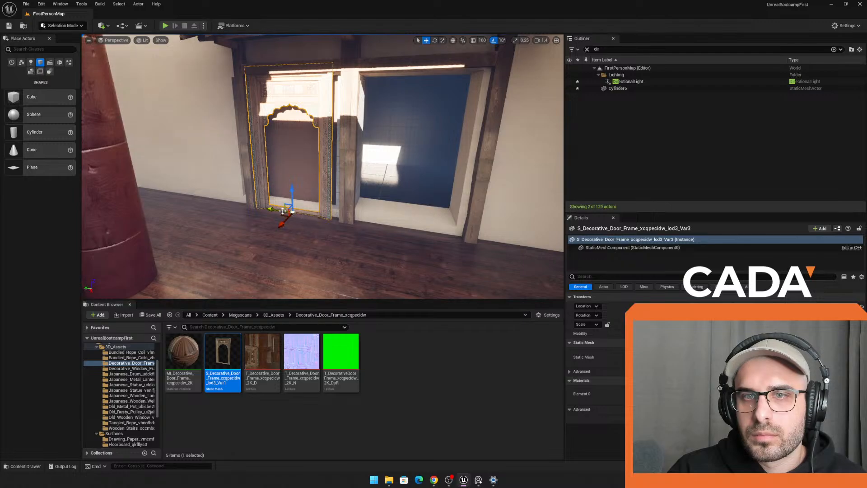
# Step: Widen the door frame to fill the first half, and duplicate it into the second half of the double opening
pyautogui.press('r')
pyautogui.moveTo(288, 211); pyautogui.dragTo(309, 214)
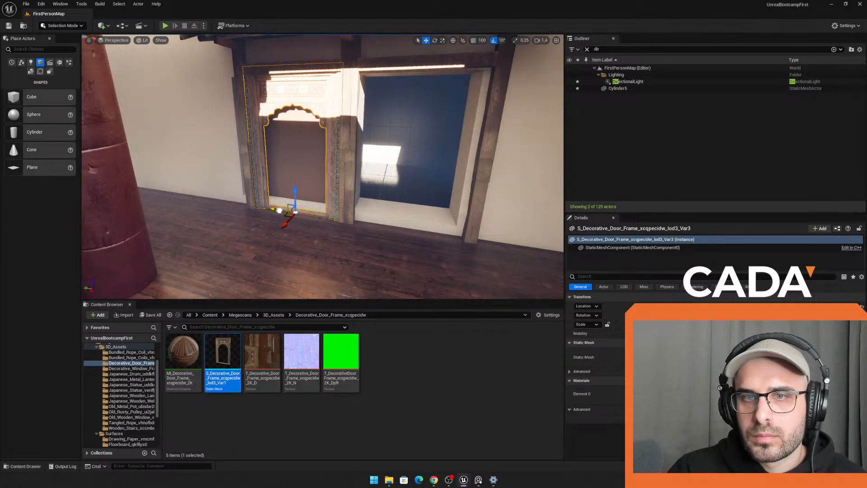
pyautogui.moveTo(278, 211); pyautogui.dragTo(383, 219)
# Step: Delete the panel behind the first framed opening and the low wall strip running beneath both openings
pyautogui.click(308, 176)
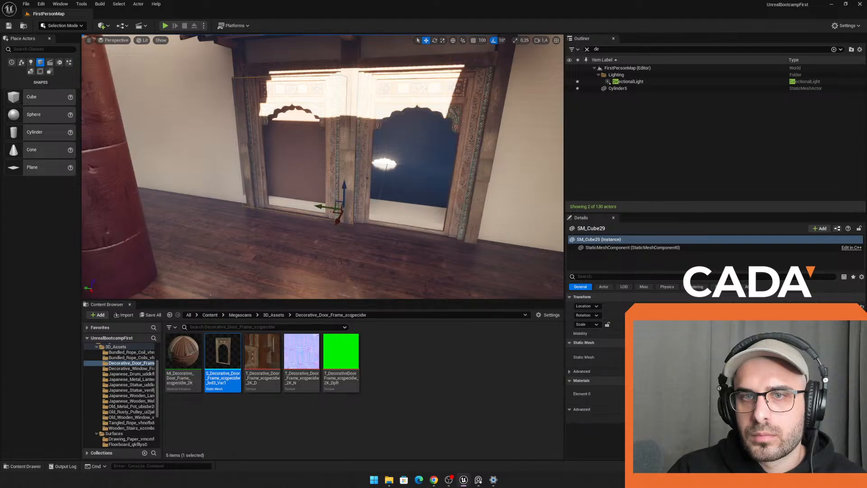
pyautogui.moveTo(324, 189); pyautogui.dragTo(321, 178, button='right')
pyautogui.press('Delete')
pyautogui.click(312, 229)
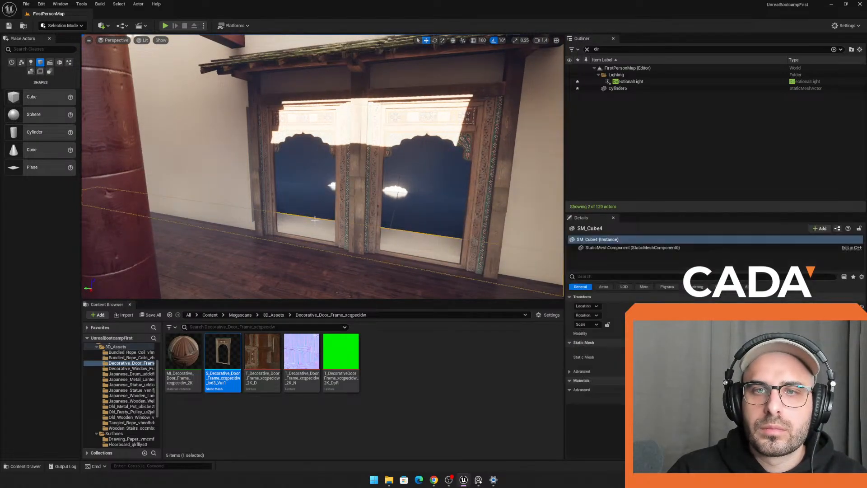
pyautogui.moveTo(312, 229); pyautogui.dragTo(409, 240, button='right')
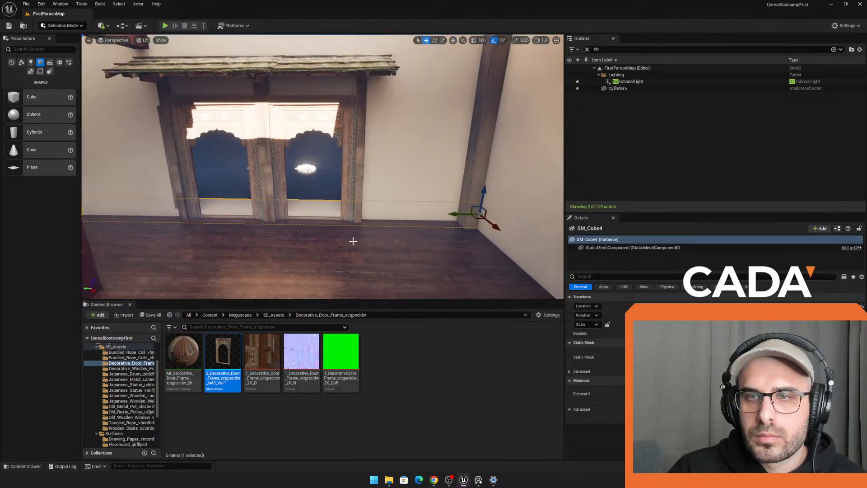
pyautogui.moveTo(351, 226)
pyautogui.mouseDown(button='right')
pyautogui.moveTo(316, 225)
pyautogui.moveTo(343, 225)
pyautogui.mouseUp(button='right')
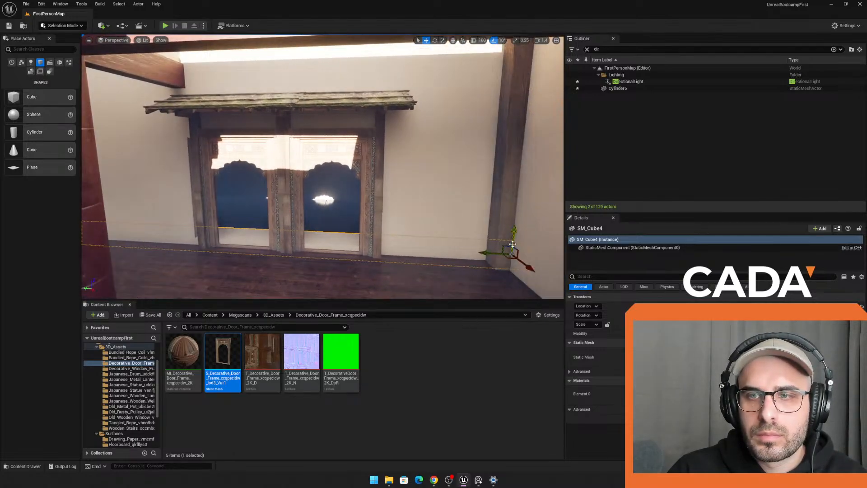
pyautogui.press('Delete')
pyautogui.moveTo(492, 240); pyautogui.dragTo(417, 307, button='right')
# Step: Duplicate the side aisle's floor slab to the outer side of the framed openings, and play-test the level
pyautogui.click(434, 272)
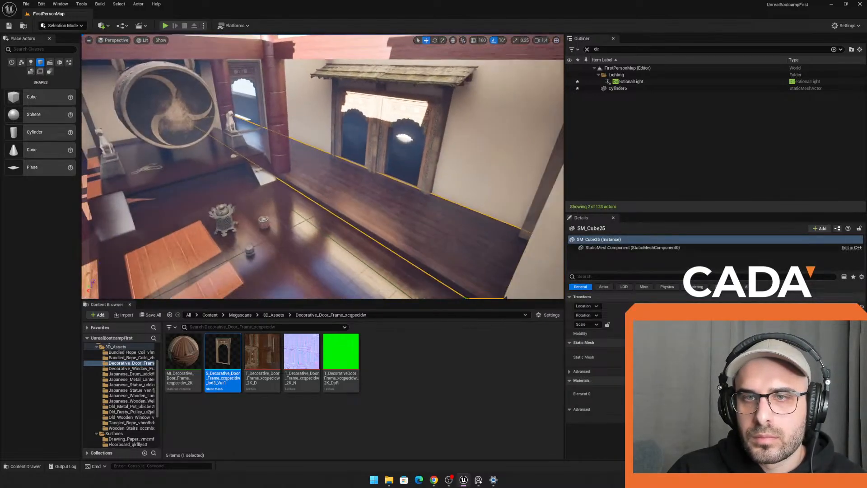
pyautogui.moveTo(417, 271); pyautogui.dragTo(456, 259, button='right')
pyautogui.press('r')
pyautogui.moveTo(394, 259); pyautogui.dragTo(316, 264, button='right')
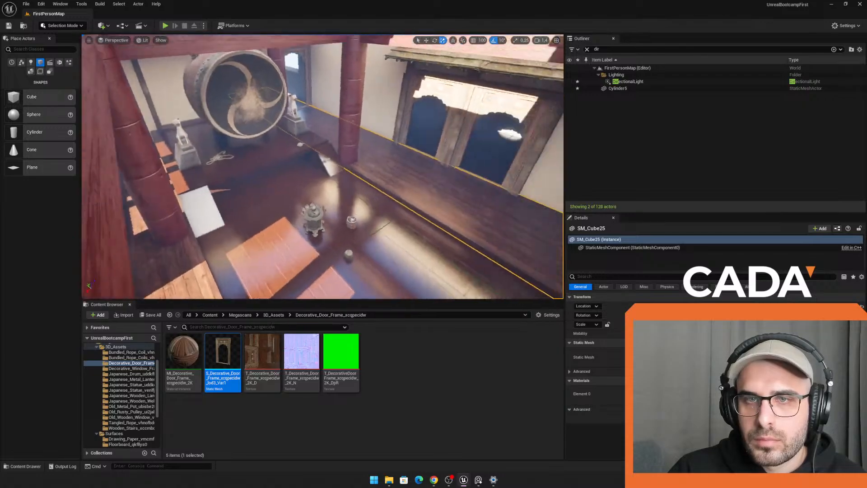
pyautogui.moveTo(316, 234); pyautogui.dragTo(408, 226, button='right')
pyautogui.moveTo(413, 221); pyautogui.dragTo(358, 131)
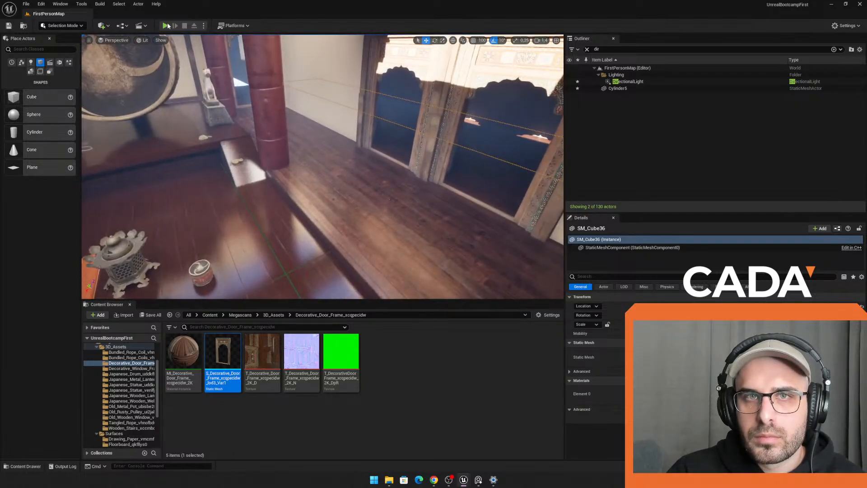
pyautogui.click(165, 25)
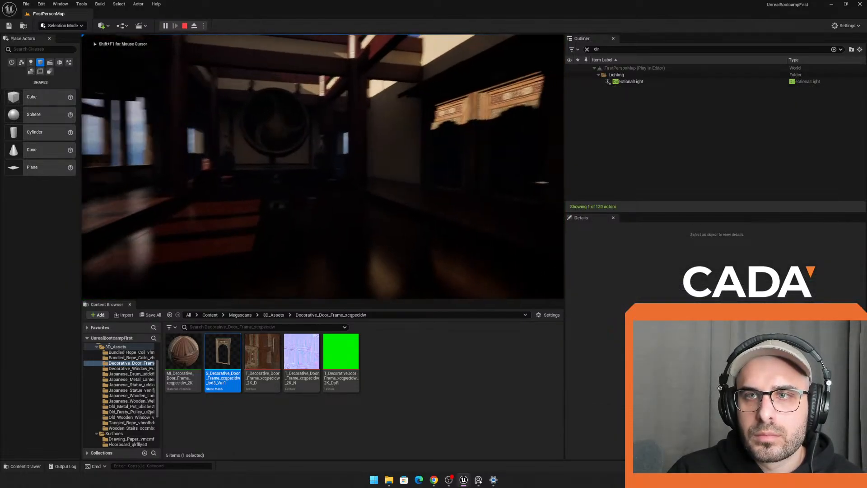
pyautogui.press('Escape')
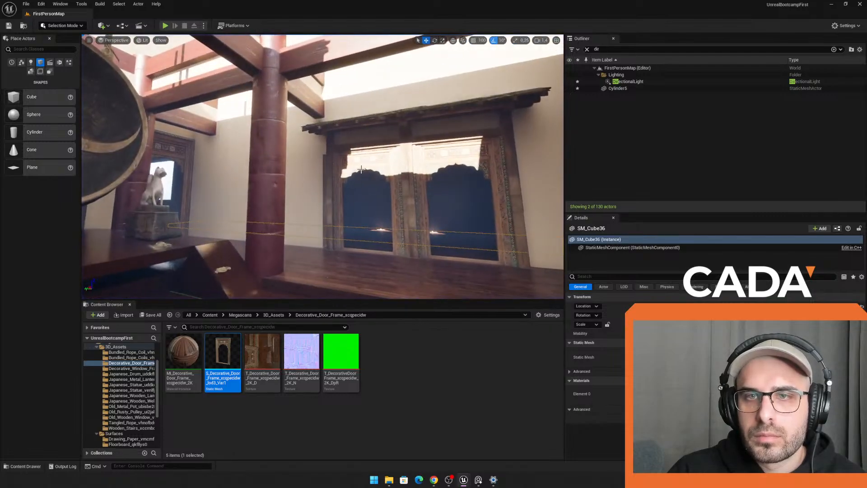
# Step: Duplicate the four wooden well roof pieces around the framed double opening onto the adjoining wall section towards the statue
pyautogui.click(374, 130)
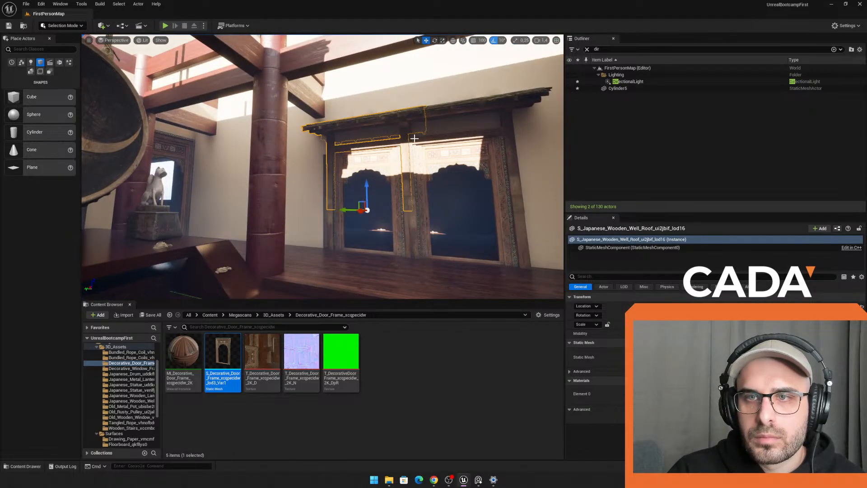
pyautogui.keyDown('ctrl'); pyautogui.click(415, 159); pyautogui.keyUp('ctrl')
pyautogui.keyDown('ctrl'); pyautogui.click(410, 223); pyautogui.keyUp('ctrl')
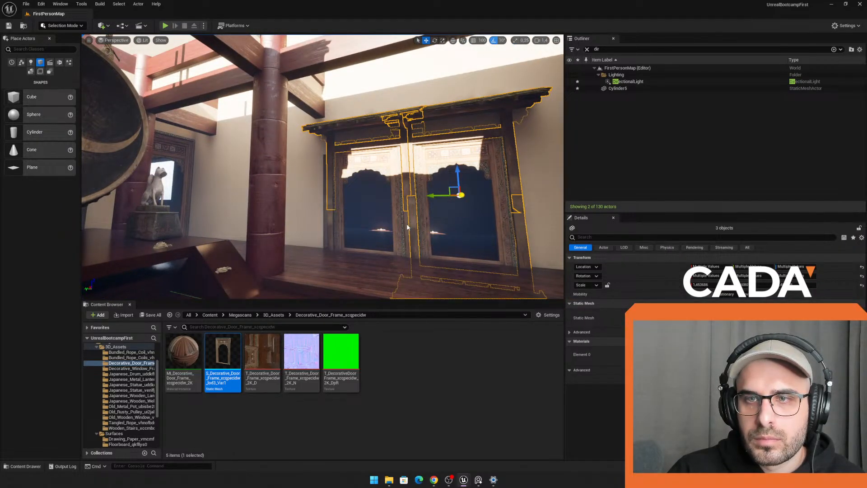
pyautogui.keyDown('ctrl'); pyautogui.click(364, 209); pyautogui.keyUp('ctrl')
pyautogui.moveTo(338, 197); pyautogui.dragTo(224, 191)
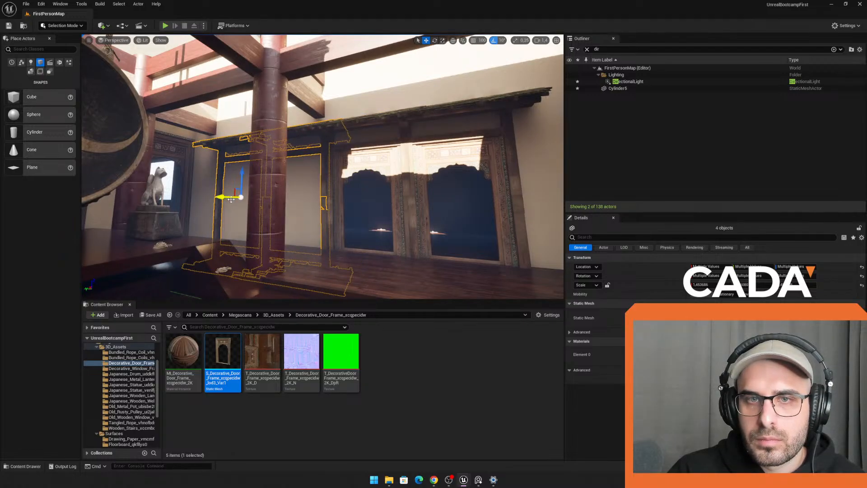
# Step: Duplicate the four well roof pieces once more, farther along the same wall behind the dog statue
pyautogui.press('w')
pyautogui.moveTo(230, 198); pyautogui.dragTo(247, 201, button='right')
pyautogui.press('s')
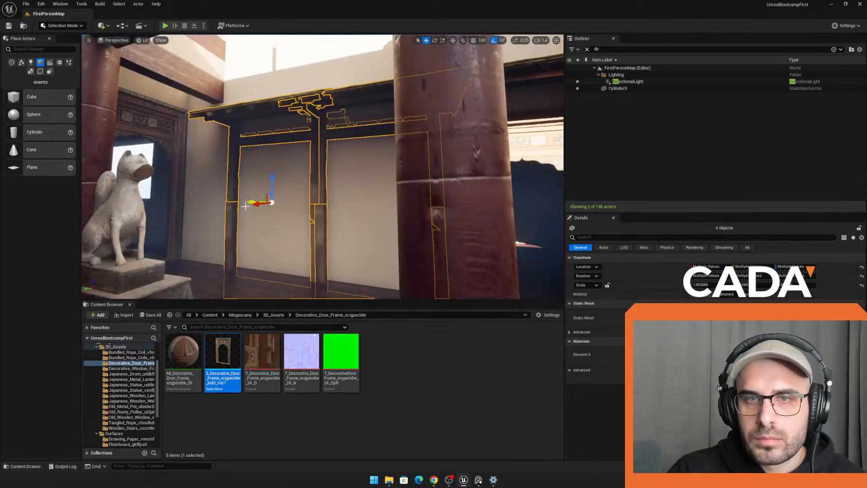
pyautogui.moveTo(247, 201); pyautogui.dragTo(121, 193)
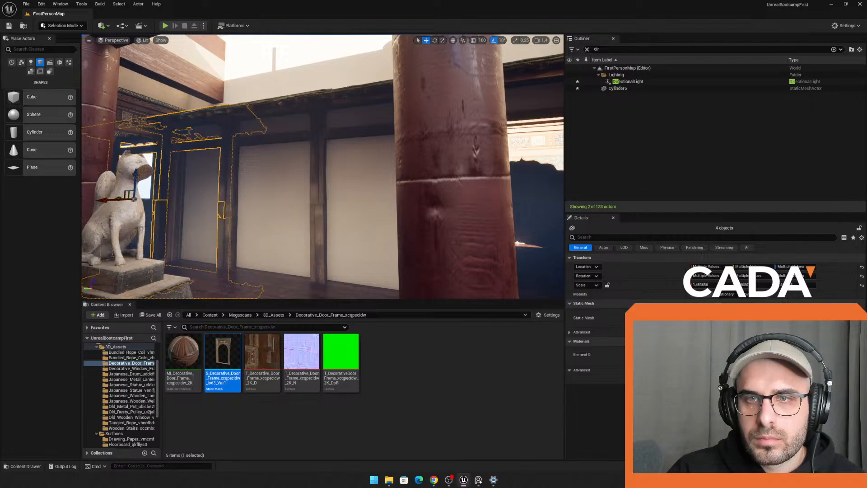
pyautogui.press('s')
pyautogui.moveTo(151, 184); pyautogui.dragTo(208, 184, button='right')
pyautogui.press('w')
pyautogui.moveTo(152, 183); pyautogui.dragTo(113, 168, button='right')
pyautogui.press('a')
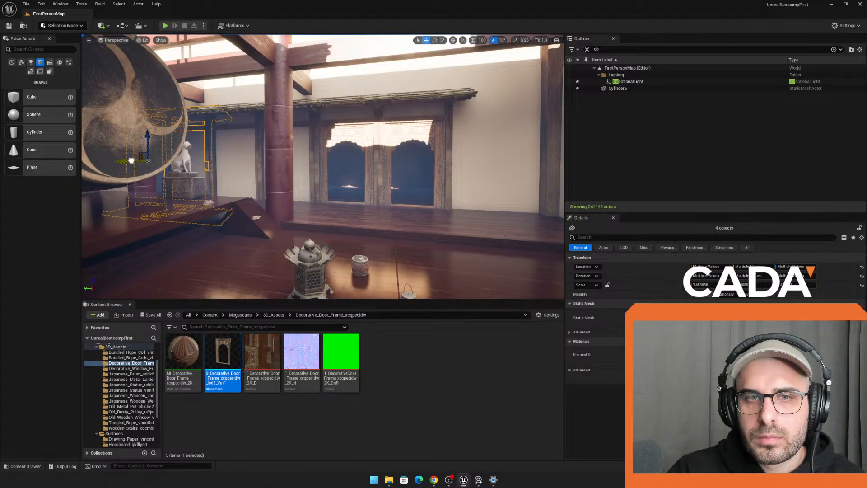
pyautogui.click(131, 160)
pyautogui.moveTo(131, 160); pyautogui.dragTo(95, 159, button='right')
pyautogui.press('w')
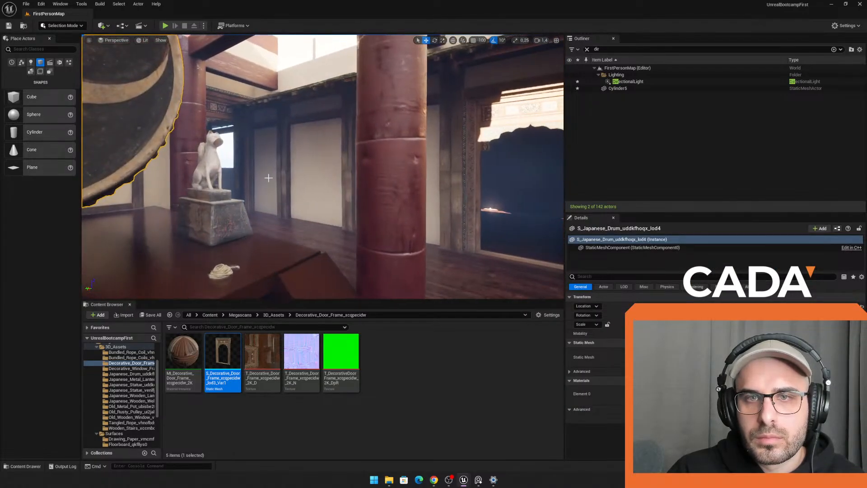
pyautogui.click(268, 178)
pyautogui.press('w')
pyautogui.moveTo(268, 177)
pyautogui.mouseDown(button='right')
pyautogui.moveTo(234, 173)
pyautogui.moveTo(255, 172)
pyautogui.mouseUp(button='right')
pyautogui.press('a')
pyautogui.press('w')
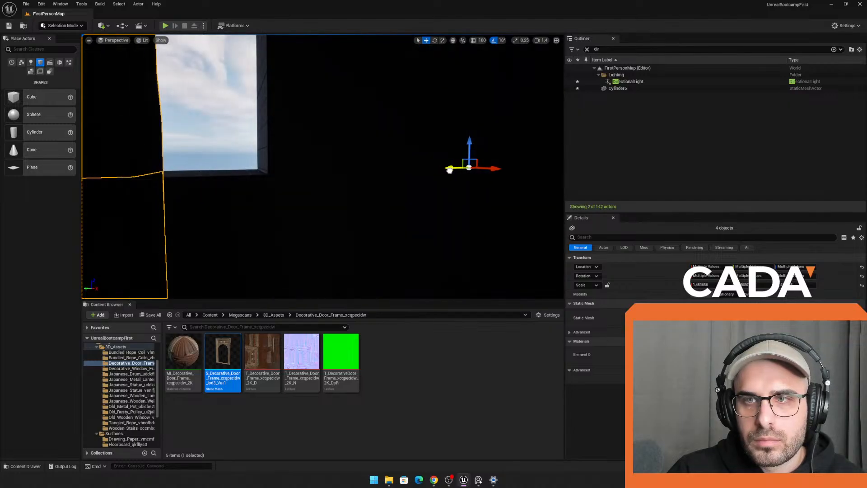
pyautogui.press('f')
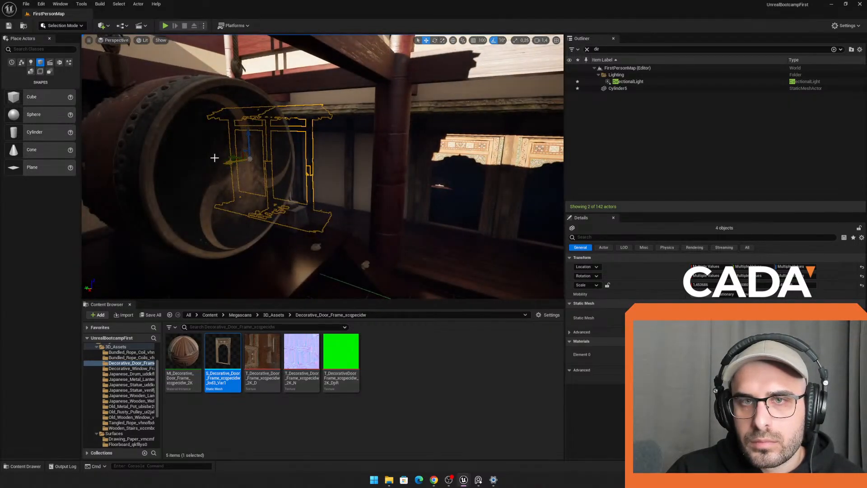
pyautogui.hotkey('ctrl', 'z')
# Step: Move the last copied set of well roof pieces to the wall section on the other side of the framed double opening
pyautogui.moveTo(232, 156); pyautogui.dragTo(273, 160, button='right')
pyautogui.press('s')
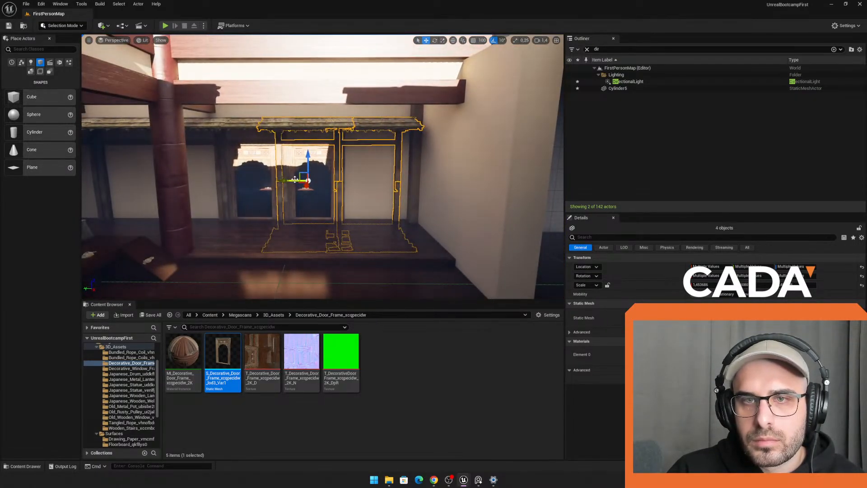
pyautogui.moveTo(281, 179); pyautogui.dragTo(348, 179)
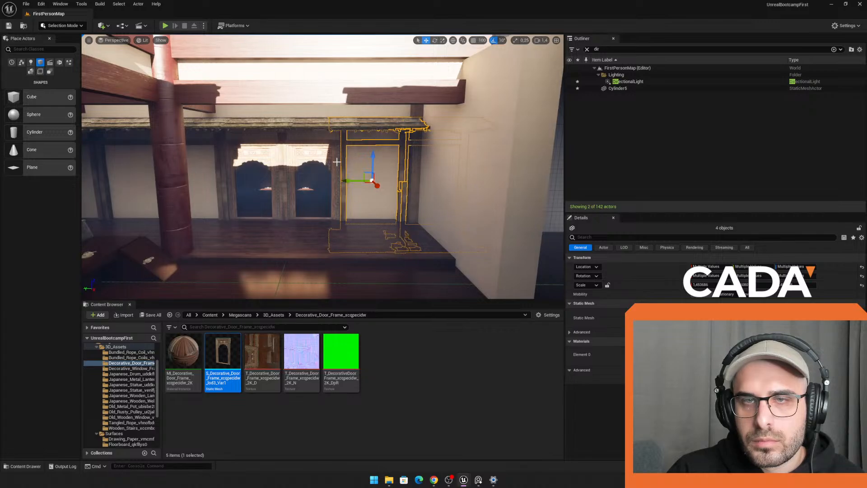
# Step: Try placing the decorative window mesh in the room near the opposite window wall
pyautogui.click(314, 116)
pyautogui.press('s')
pyautogui.moveTo(314, 115); pyautogui.dragTo(138, 116, button='right')
pyautogui.press('w')
pyautogui.moveTo(217, 180); pyautogui.dragTo(215, 188, button='right')
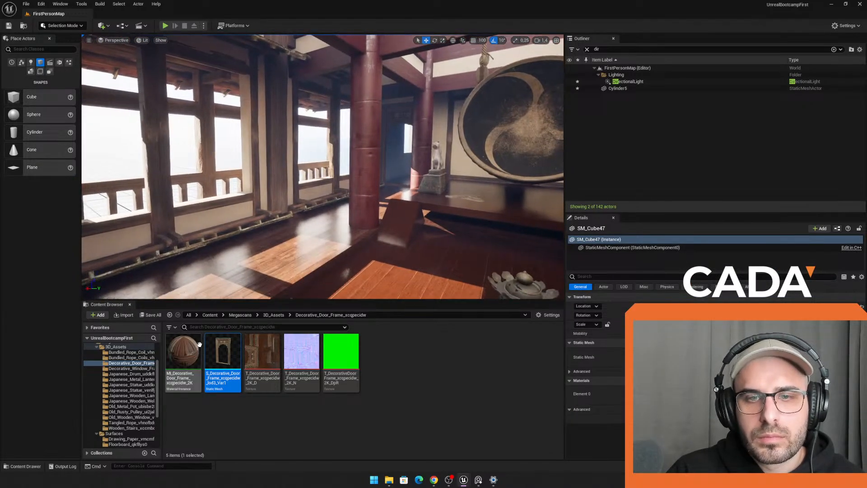
pyautogui.press('Down')
pyautogui.press('Down')
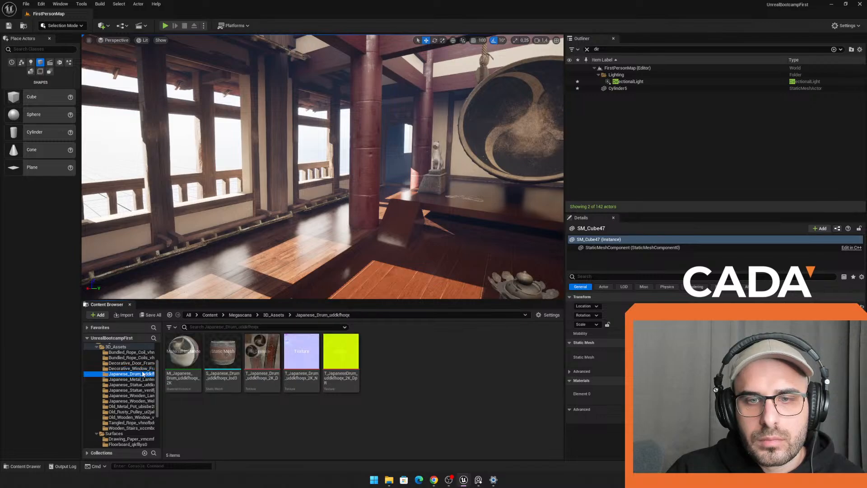
pyautogui.click(135, 368)
pyautogui.moveTo(222, 353); pyautogui.dragTo(331, 263)
pyautogui.press('Delete')
# Step: Find the Old_Wooden_Window asset, place its static mesh near the window wall and rotate it parallel to the wall
pyautogui.click(137, 375)
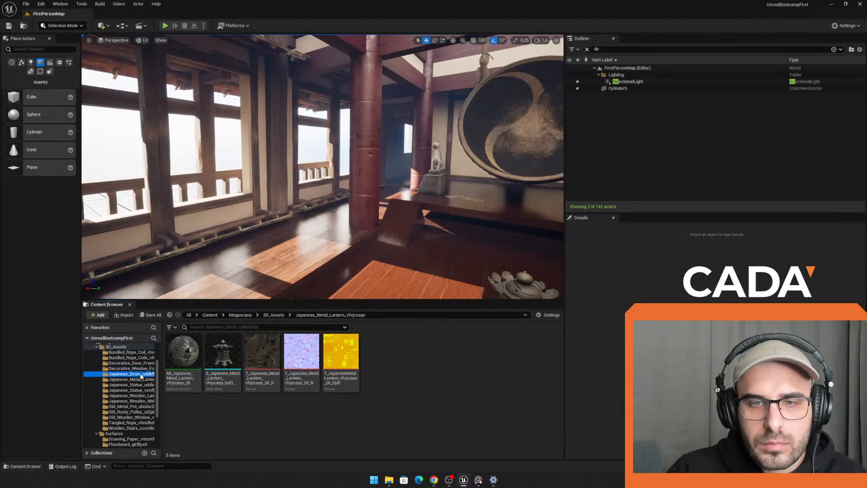
pyautogui.click(141, 385)
pyautogui.click(142, 396)
pyautogui.click(142, 401)
pyautogui.click(143, 412)
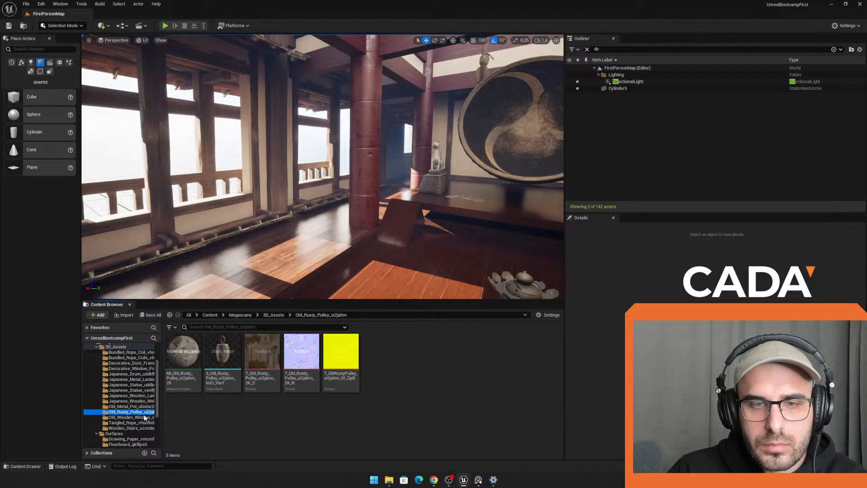
pyautogui.click(145, 417)
pyautogui.moveTo(223, 357); pyautogui.dragTo(257, 252)
pyautogui.press('e')
pyautogui.moveTo(219, 225); pyautogui.dragTo(255, 225)
# Step: Fit the old wooden window into one half of the double window opening by moving it into place and enlarging it
pyautogui.moveTo(242, 234); pyautogui.dragTo(292, 234, button='right')
pyautogui.press('w')
pyautogui.moveTo(306, 229); pyautogui.dragTo(284, 204)
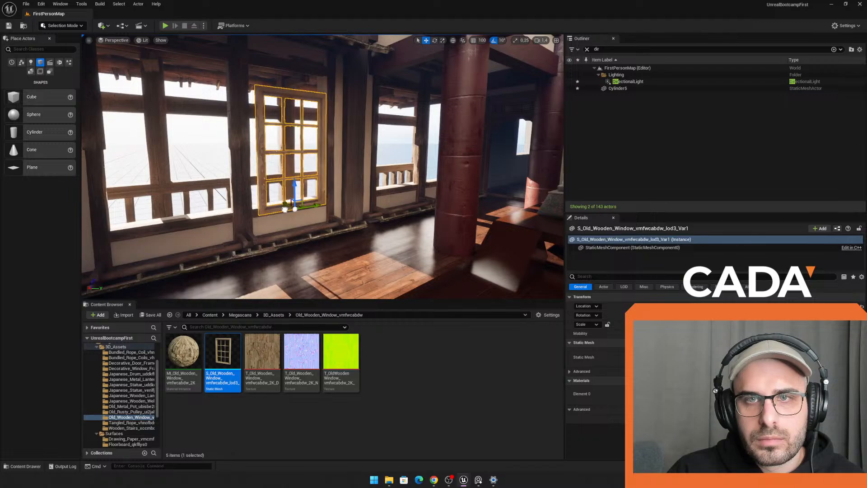
pyautogui.moveTo(283, 205)
pyautogui.mouseDown(button='right')
pyautogui.moveTo(273, 201)
pyautogui.moveTo(281, 207)
pyautogui.mouseUp(button='right')
pyautogui.press('r')
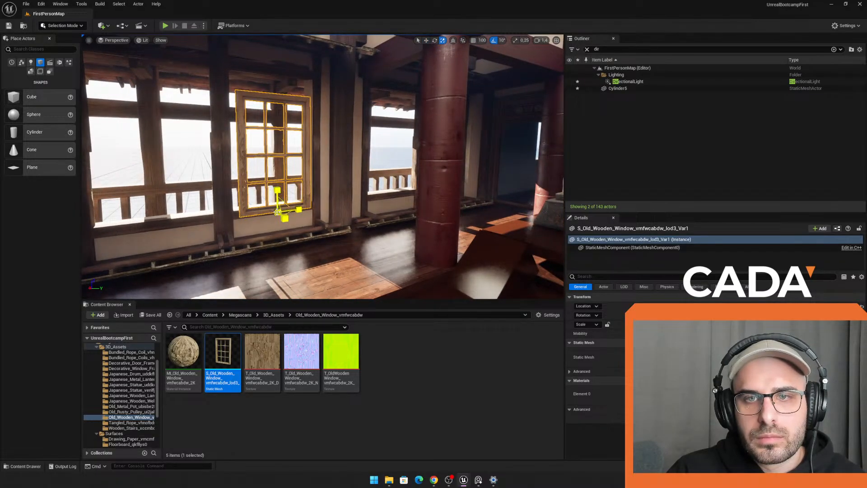
pyautogui.moveTo(277, 212); pyautogui.dragTo(282, 206)
pyautogui.press('w')
pyautogui.moveTo(282, 207); pyautogui.dragTo(282, 207, button='right')
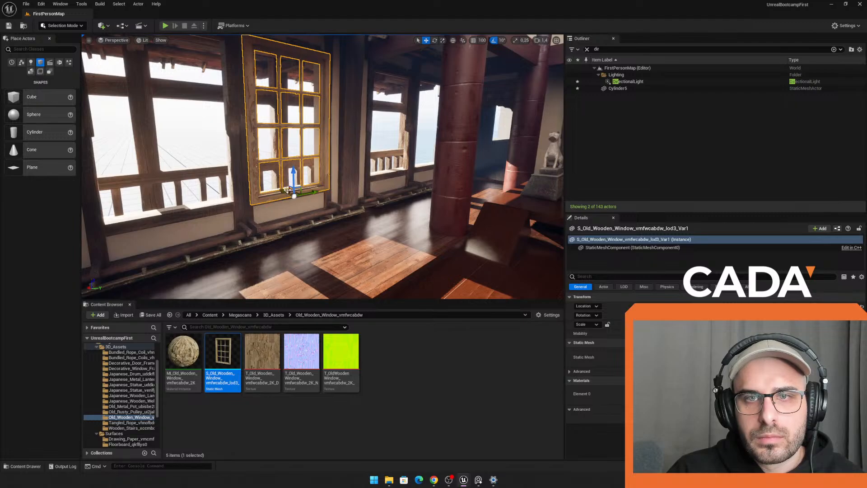
pyautogui.moveTo(287, 190); pyautogui.dragTo(282, 191)
pyautogui.press('Escape')
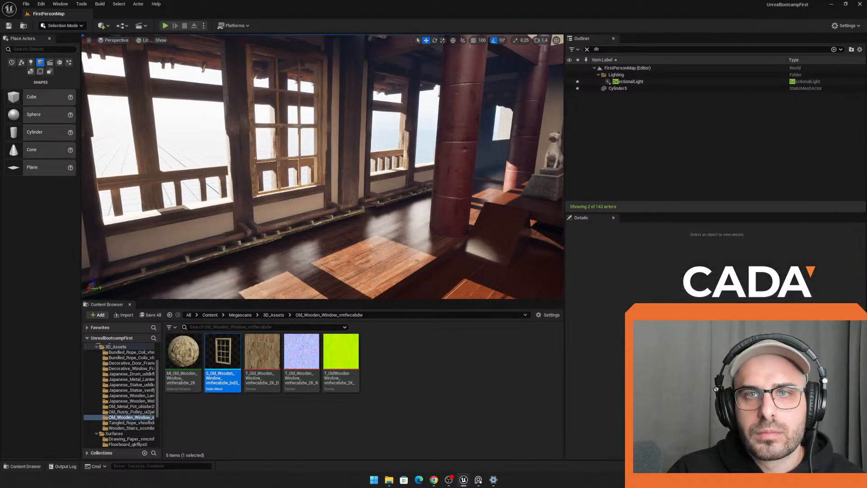
# Step: Darken the old wooden window's material instance by setting its Albedo Tint to a warm grey, hex sRGB 9F9A99FF
pyautogui.press('s')
pyautogui.moveTo(240, 165)
pyautogui.mouseDown(button='right')
pyautogui.moveTo(243, 158)
pyautogui.moveTo(239, 165)
pyautogui.mouseUp(button='right')
pyautogui.press('w')
pyautogui.click(244, 176)
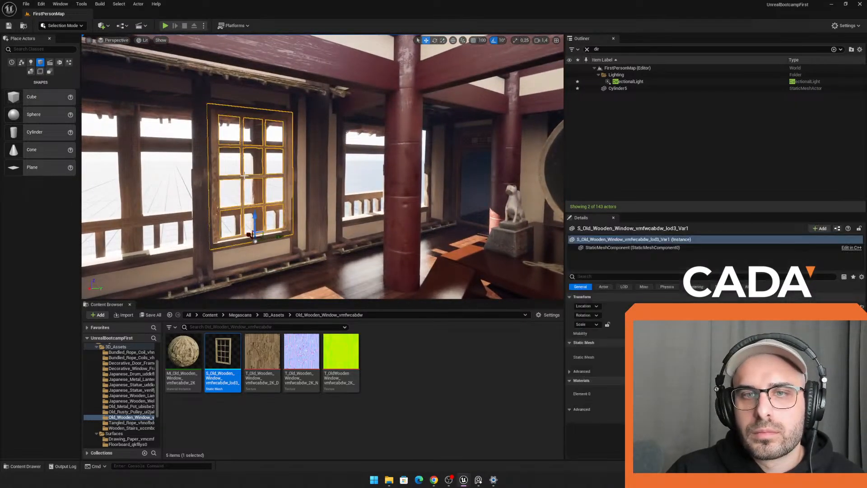
pyautogui.doubleClick(191, 341)
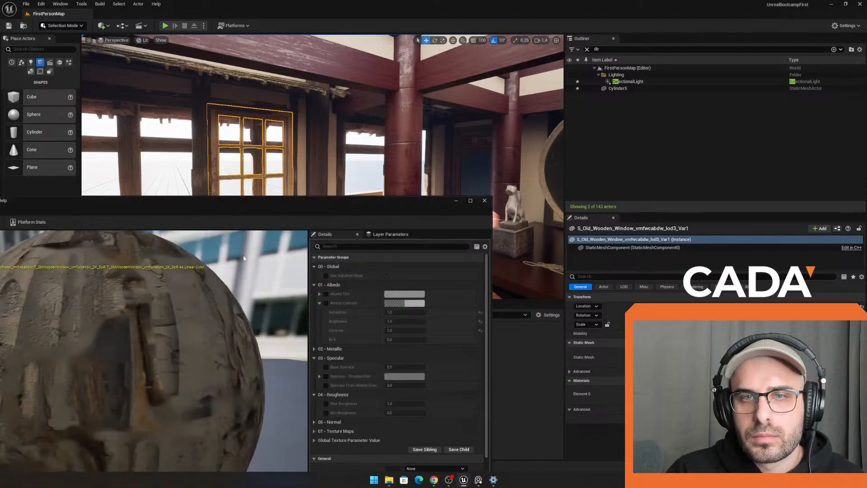
pyautogui.click(404, 295)
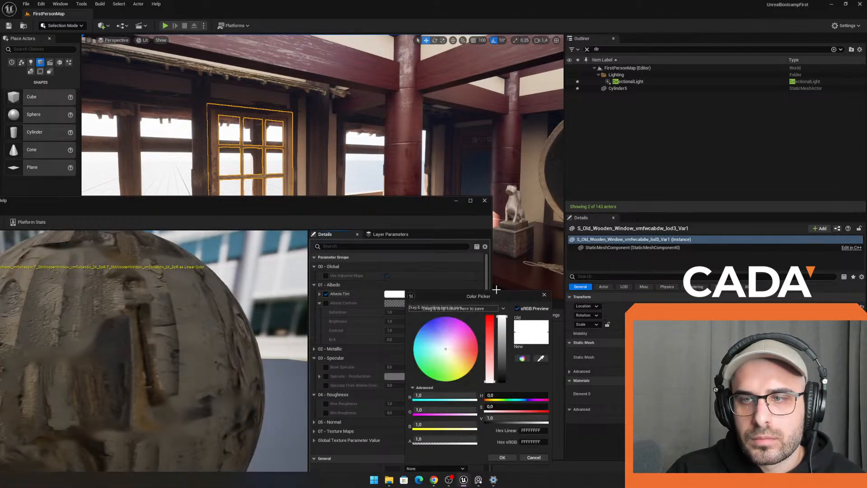
pyautogui.click(448, 349)
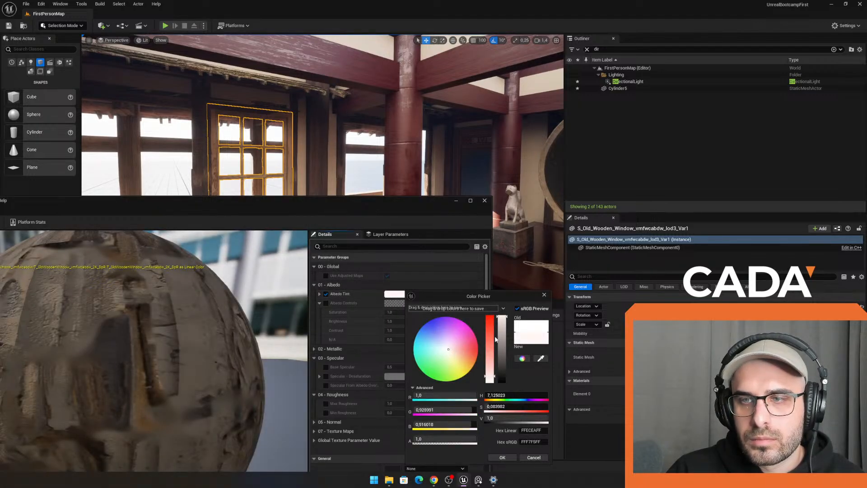
pyautogui.moveTo(501, 316); pyautogui.dragTo(499, 357)
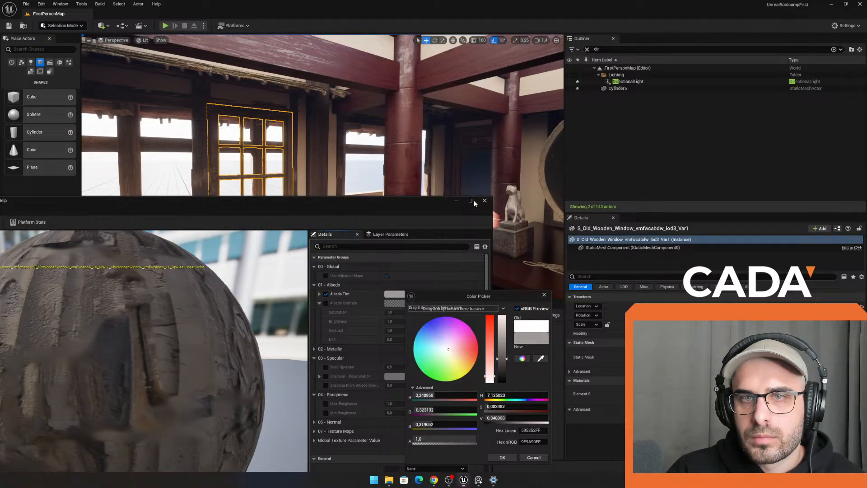
pyautogui.click(484, 200)
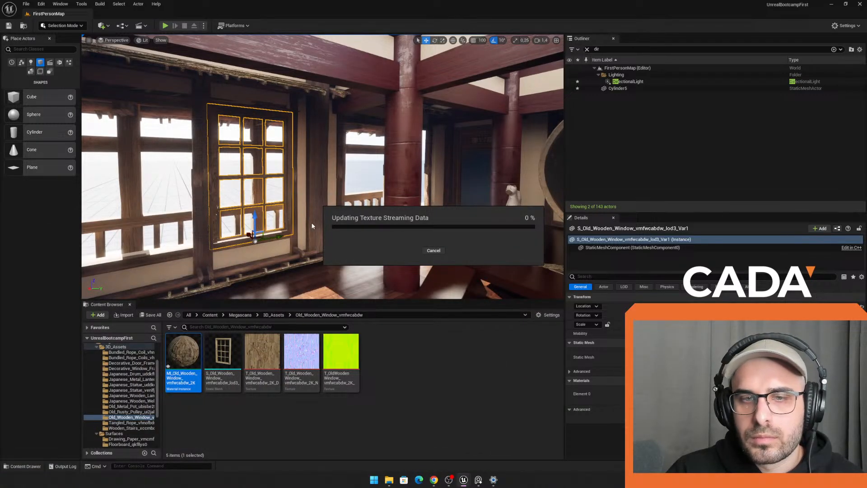
# Step: Flip the wooden window and raise it so that it hangs tilted open from the top of the opening
pyautogui.moveTo(232, 219)
pyautogui.mouseDown(button='right')
pyautogui.moveTo(221, 222)
pyautogui.moveTo(226, 235)
pyautogui.mouseUp(button='right')
pyautogui.press('w')
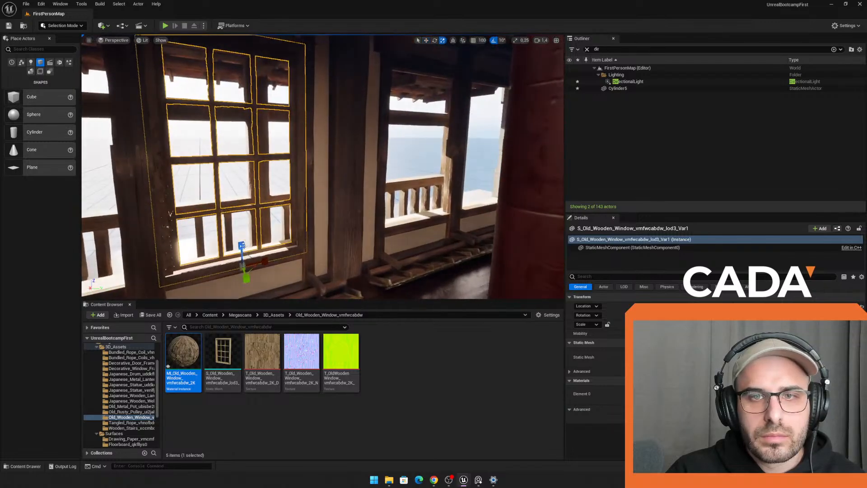
pyautogui.press('e')
pyautogui.press('s')
pyautogui.moveTo(254, 262); pyautogui.dragTo(246, 254, button='right')
pyautogui.press('r')
pyautogui.press('e')
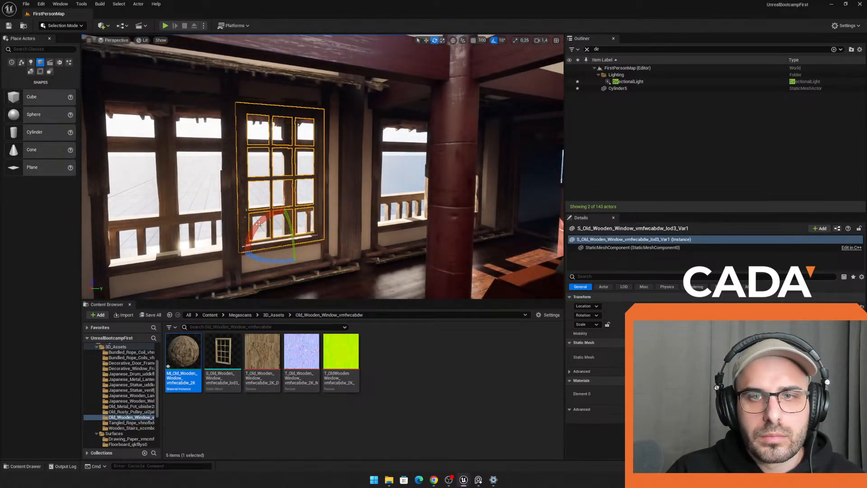
pyautogui.moveTo(259, 223); pyautogui.dragTo(284, 285)
pyautogui.press('w')
pyautogui.moveTo(283, 223); pyautogui.dragTo(281, 146)
pyautogui.press('e')
pyautogui.press('w')
pyautogui.moveTo(364, 208); pyautogui.dragTo(316, 225, button='right')
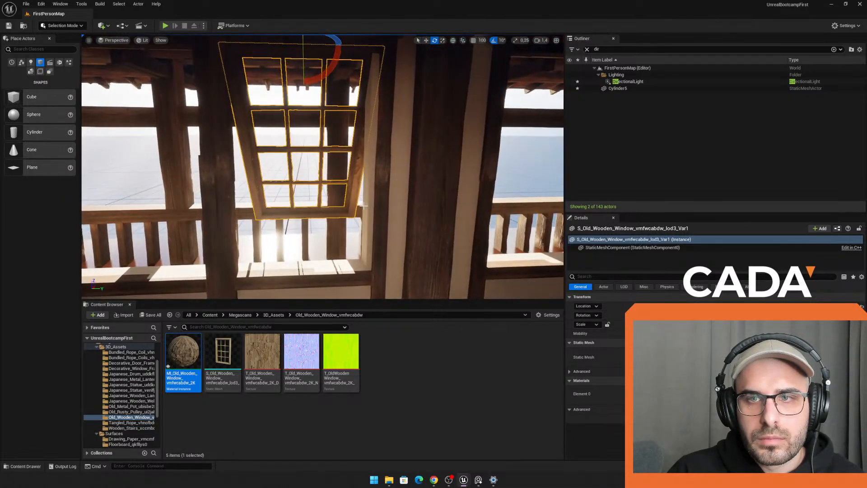
# Step: Stretch the wall panel beside the tilted window slightly along the wall
pyautogui.press('Delete')
pyautogui.click(368, 210)
pyautogui.press('s')
pyautogui.moveTo(368, 211); pyautogui.dragTo(368, 231, button='right')
pyautogui.press('r')
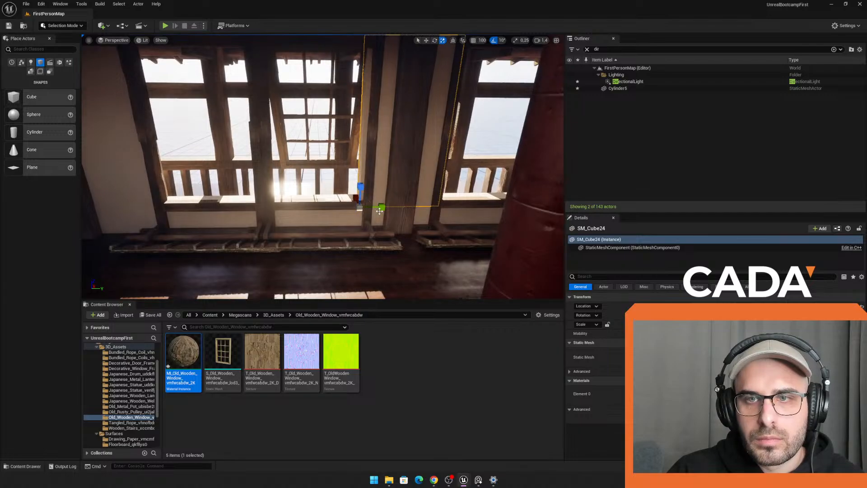
pyautogui.moveTo(382, 207); pyautogui.dragTo(386, 205)
pyautogui.moveTo(267, 182); pyautogui.dragTo(375, 147, button='right')
# Step: Duplicate the tilted wooden window into the neighbouring half of the double window opening
pyautogui.click(304, 153)
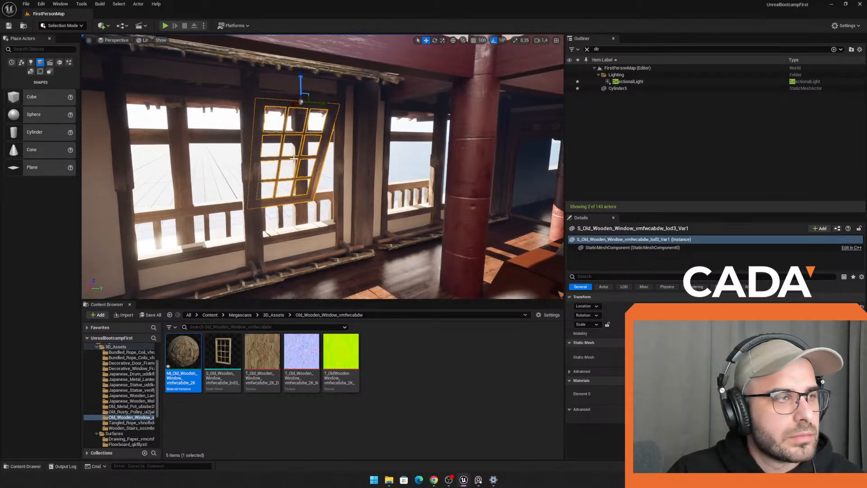
pyautogui.press('r')
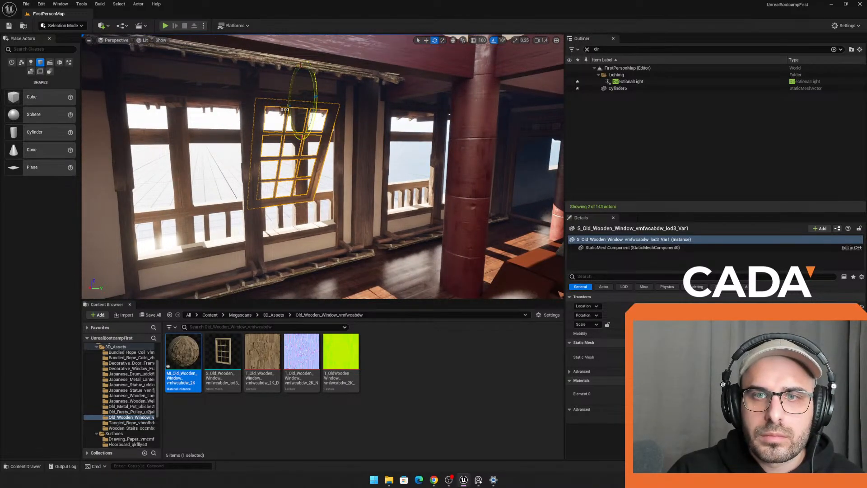
pyautogui.keyDown('alt'); pyautogui.moveTo(328, 131); pyautogui.dragTo(227, 117); pyautogui.keyUp('alt')
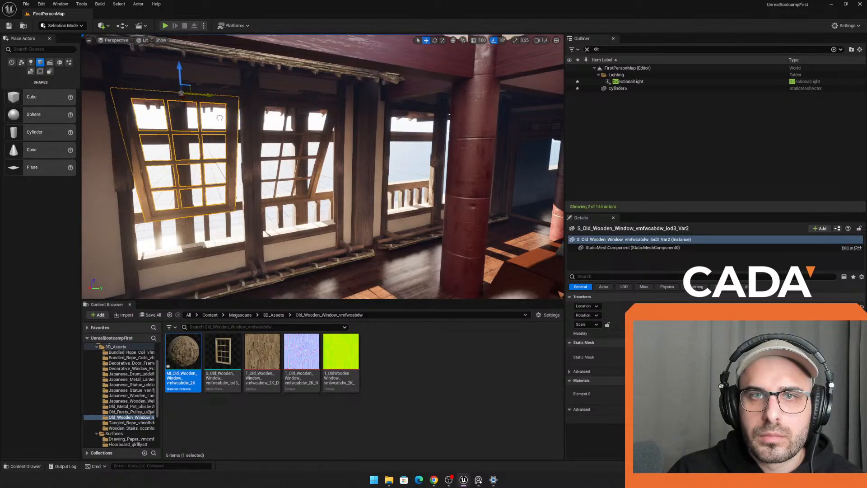
# Step: Duplicate both tilted windows into the next double opening along the wall, and start play-testing the level
pyautogui.keyDown('ctrl'); pyautogui.click(289, 135); pyautogui.keyUp('ctrl')
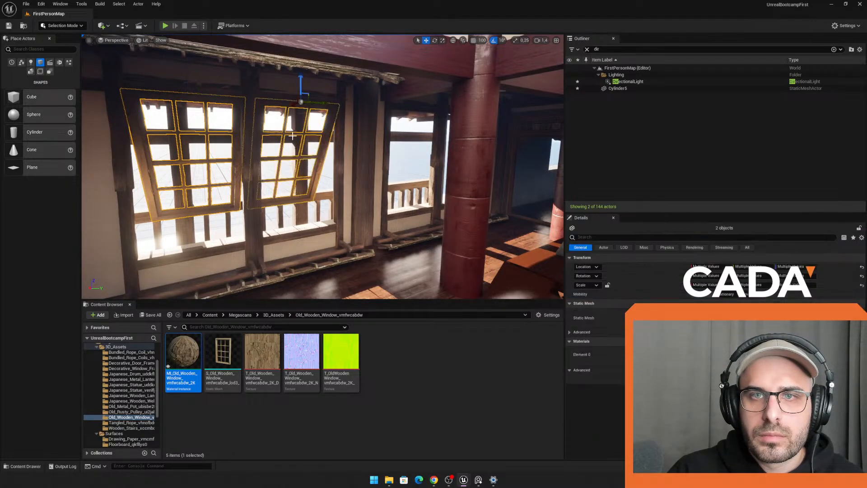
pyautogui.keyDown('alt'); pyautogui.moveTo(214, 95); pyautogui.dragTo(429, 117); pyautogui.keyUp('alt')
pyautogui.press('Escape')
pyautogui.moveTo(337, 159); pyautogui.dragTo(421, 169, button='right')
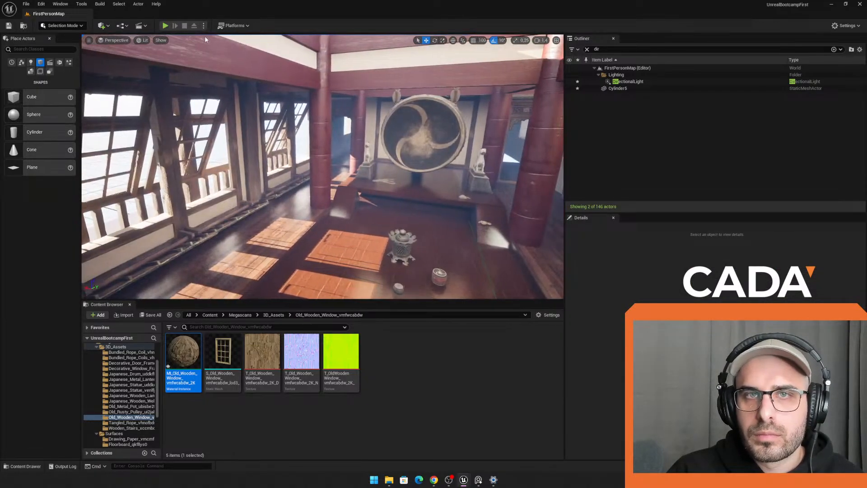
pyautogui.click(165, 26)
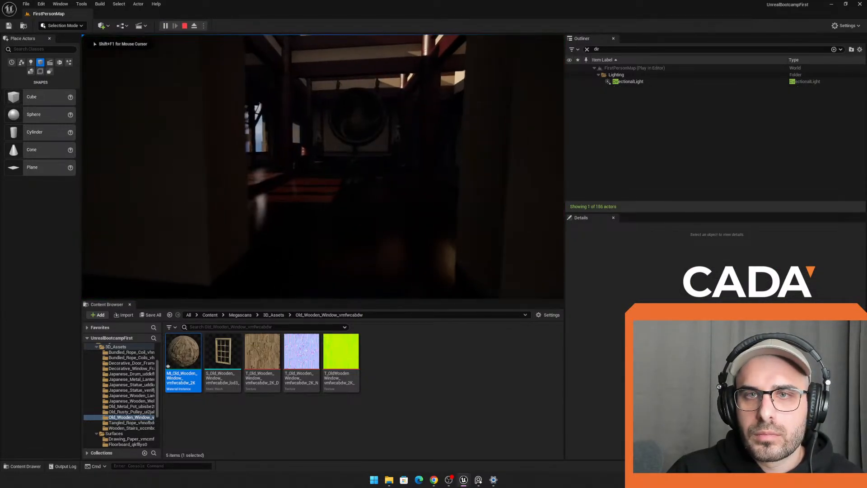
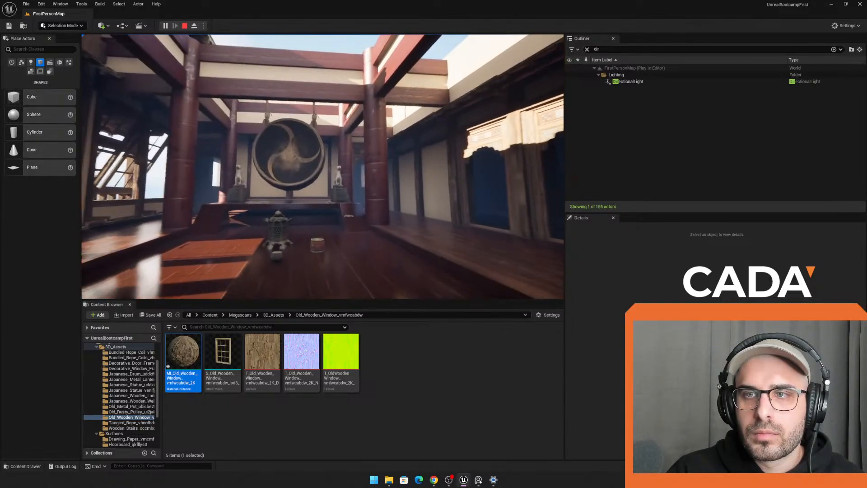
# Step: Stop the play-test and open the Old_Rusty_Pulley asset folder
pyautogui.press('Escape')
pyautogui.moveTo(300, 139); pyautogui.dragTo(298, 112, button='right')
pyautogui.press('w')
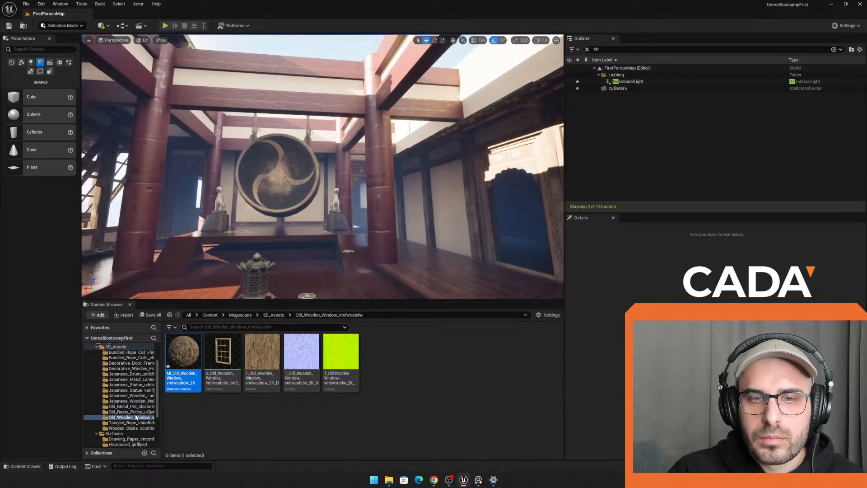
pyautogui.click(141, 412)
pyautogui.moveTo(313, 227); pyautogui.dragTo(394, 221, button='right')
pyautogui.press('w')
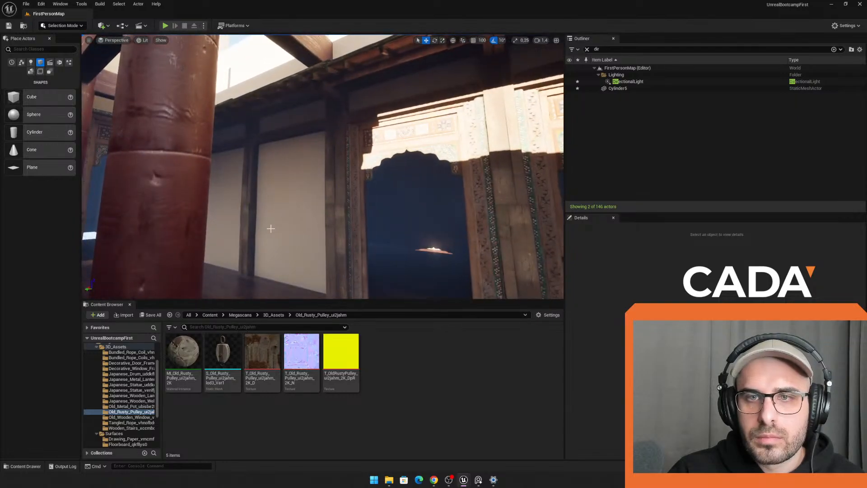
# Step: Duplicate the plain wall panel into the arched door opening beside it and scale the copy to fit the opening
pyautogui.click(271, 229)
pyautogui.press('s')
pyautogui.moveTo(271, 229); pyautogui.dragTo(289, 230, button='right')
pyautogui.keyDown('alt'); pyautogui.moveTo(290, 234); pyautogui.dragTo(375, 236); pyautogui.keyUp('alt')
pyautogui.moveTo(375, 236); pyautogui.dragTo(392, 249, button='right')
pyautogui.press('w')
pyautogui.press('w')
pyautogui.moveTo(344, 256); pyautogui.dragTo(289, 240)
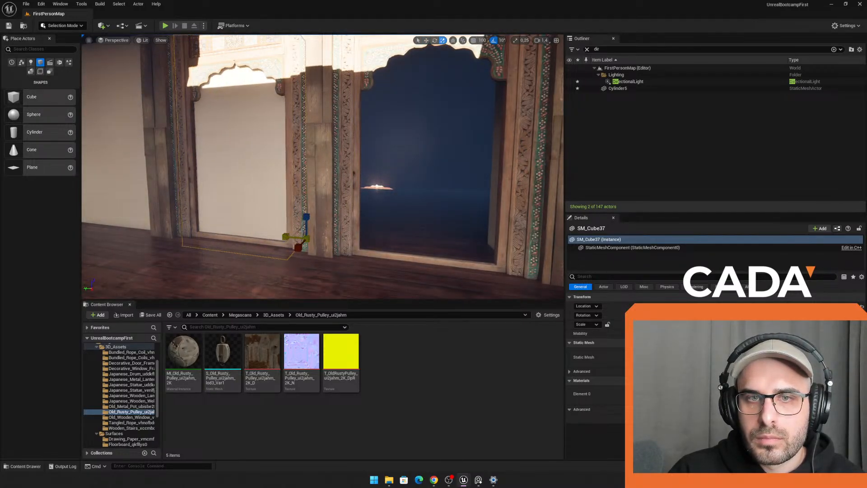
# Step: Look through the Megascans surface folders, from Drawing_Paper to Worn_Wooden_Planks, for a material suited to the panel in the arched opening
pyautogui.scroll(-3, 125, 382)
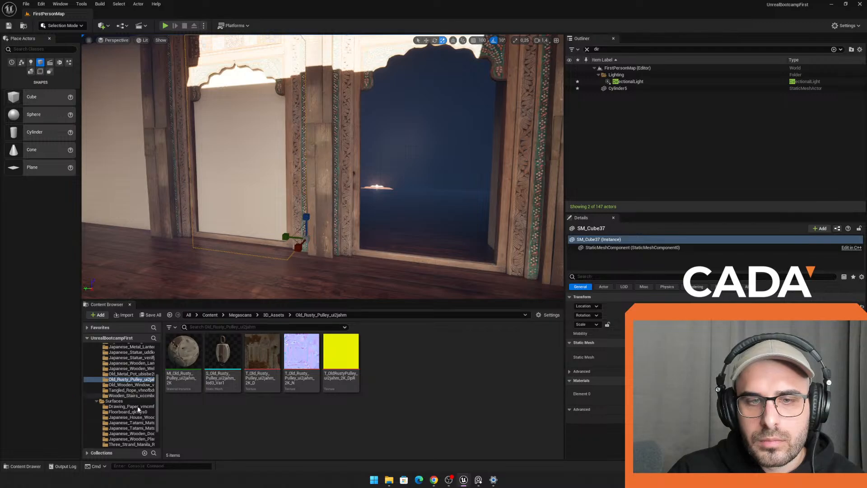
pyautogui.click(127, 401)
pyautogui.scroll(-1, 137, 413)
pyautogui.click(133, 396)
pyautogui.scroll(-2, 138, 407)
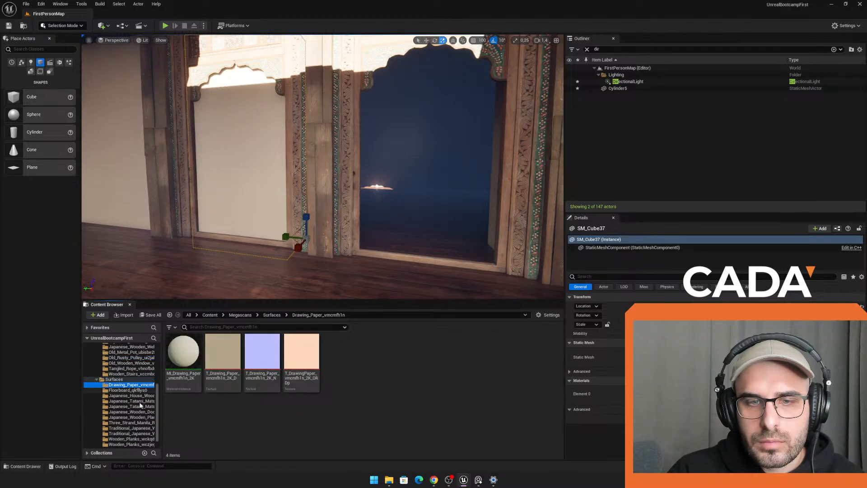
pyautogui.click(136, 434)
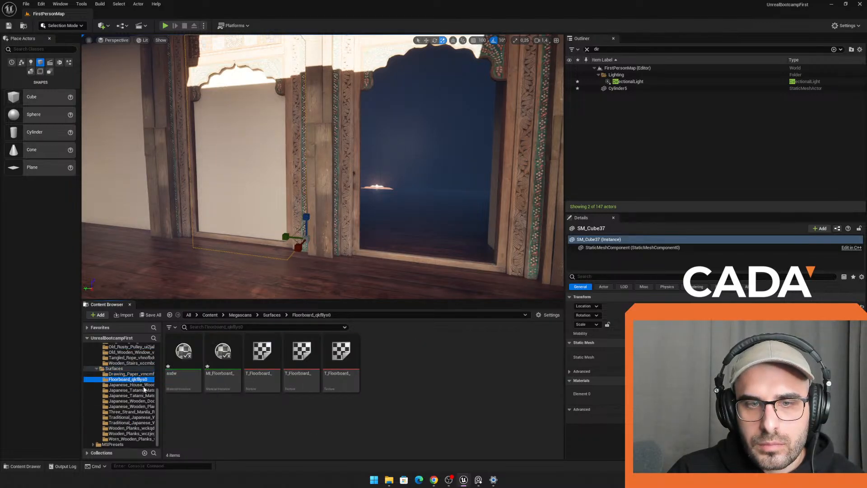
pyautogui.click(146, 438)
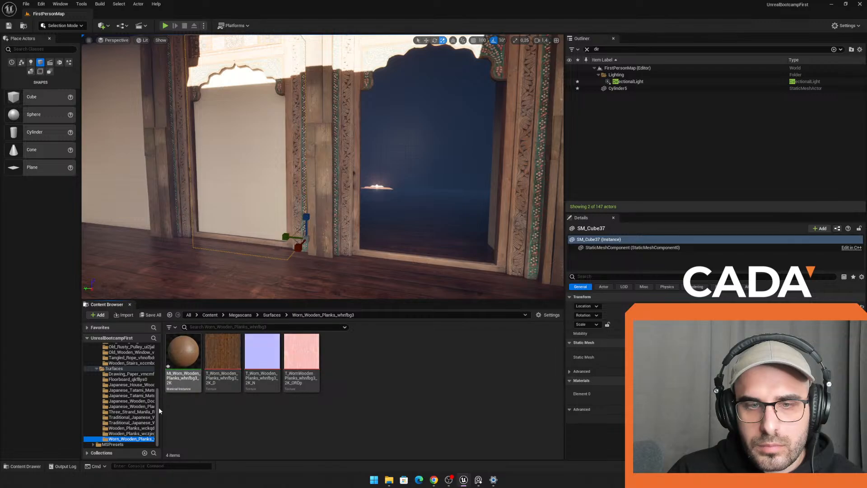
pyautogui.click(145, 428)
pyautogui.click(142, 417)
pyautogui.click(142, 412)
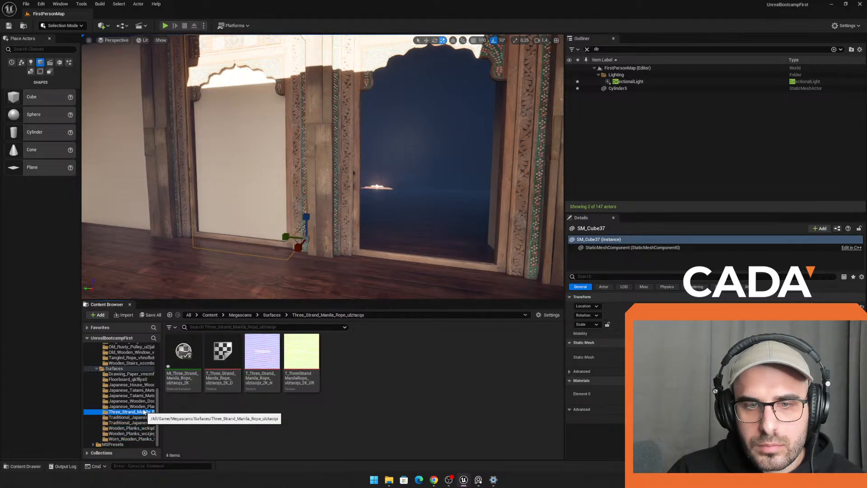
pyautogui.click(141, 406)
pyautogui.click(141, 401)
pyautogui.click(141, 396)
pyautogui.click(141, 390)
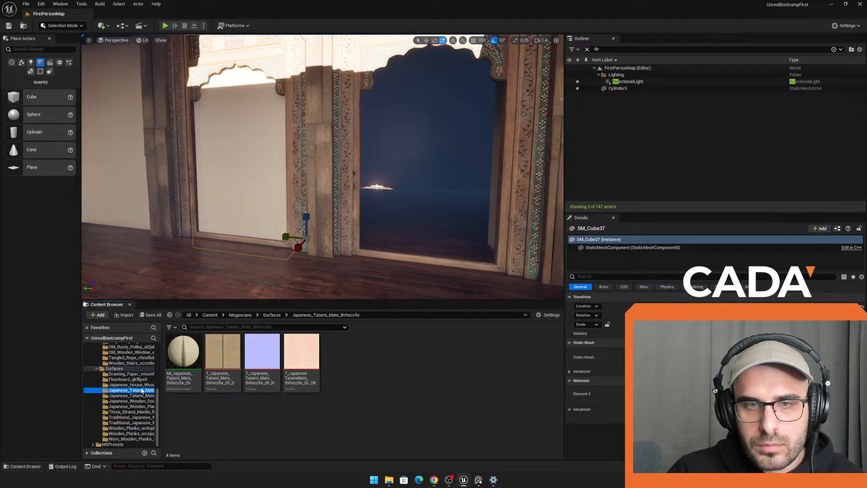
pyautogui.click(141, 385)
pyautogui.click(139, 379)
pyautogui.click(138, 374)
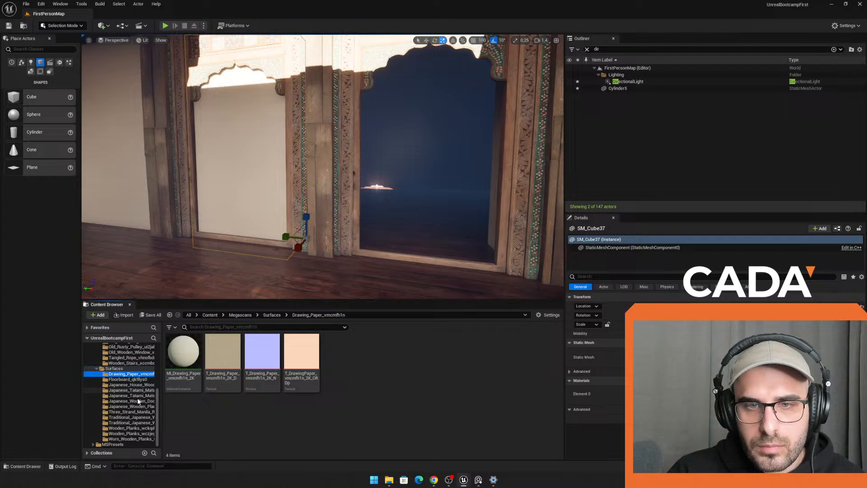
pyautogui.click(144, 438)
pyautogui.click(141, 433)
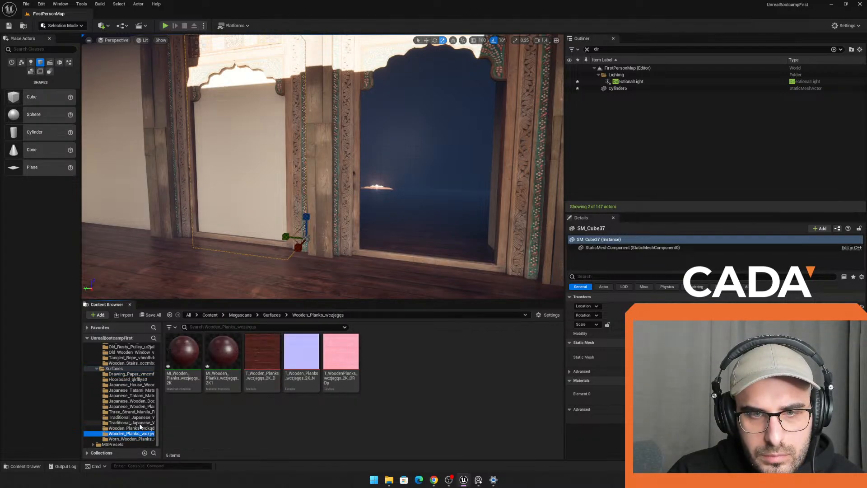
# Step: Try the MI_Traditional_Japanese_Wooden_Facade_tlsmfidew_2K material on the panel in the arched opening, and undo it
pyautogui.click(140, 422)
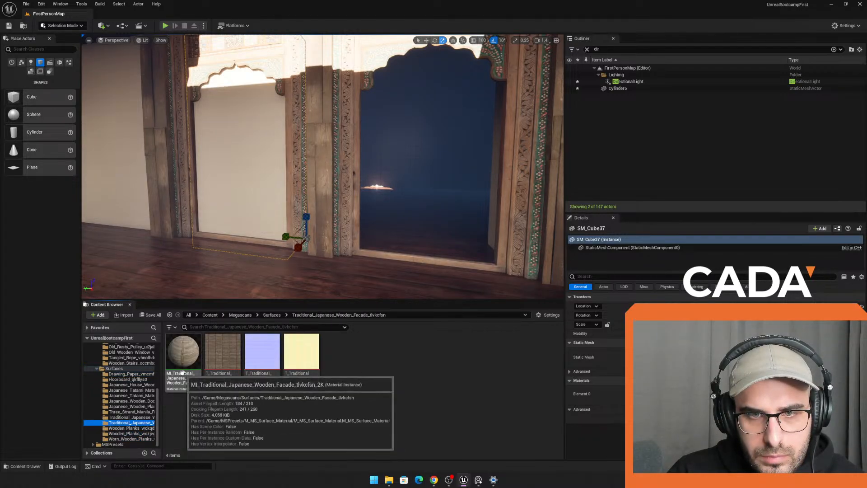
pyautogui.click(136, 417)
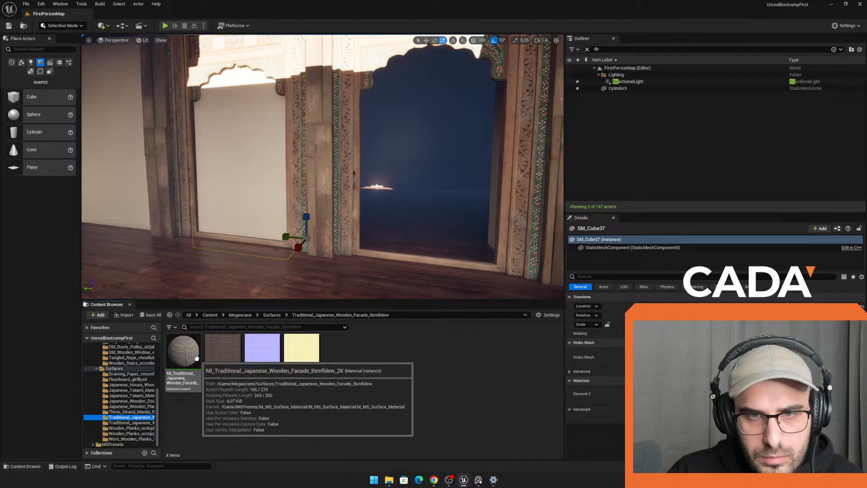
pyautogui.moveTo(197, 358); pyautogui.dragTo(265, 202)
pyautogui.moveTo(266, 203); pyautogui.dragTo(298, 204, button='right')
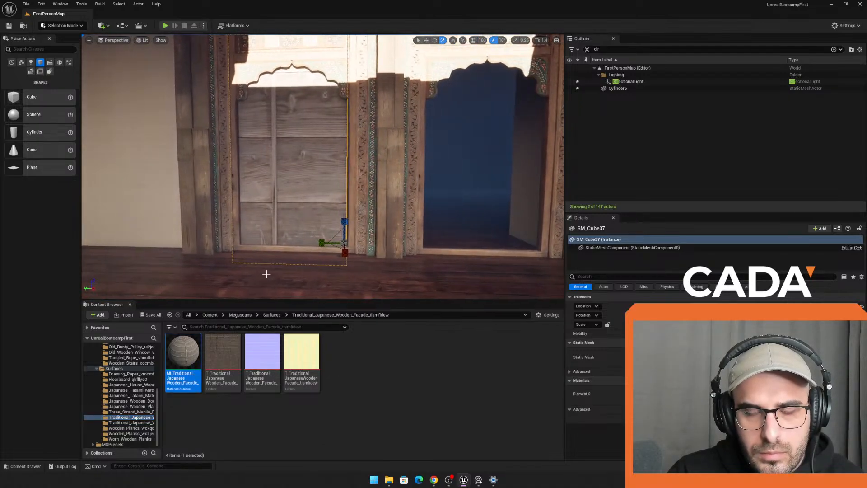
pyautogui.hotkey('ctrl', 'z')
# Step: Widen the folder tree and apply the MI_Japanese_Wooden_Door_tlfoaaqr_2K material to the panel in the arched opening
pyautogui.moveTo(162, 382); pyautogui.dragTo(232, 383)
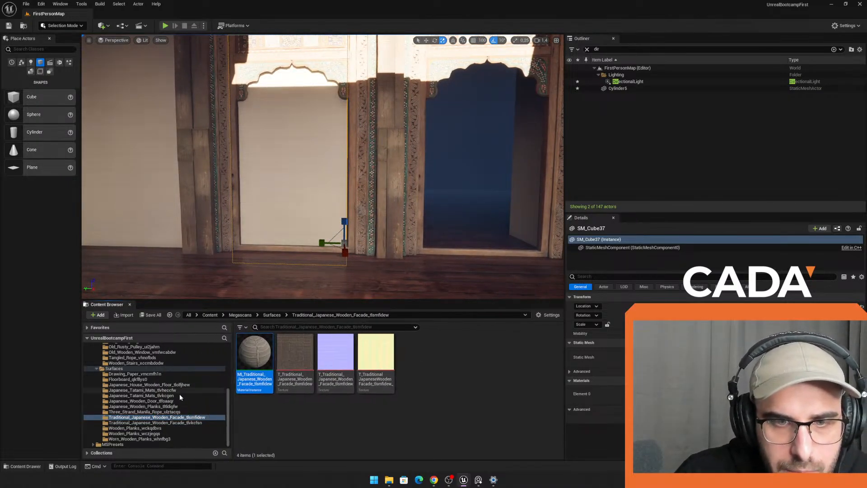
pyautogui.click(183, 401)
pyautogui.moveTo(254, 355); pyautogui.dragTo(316, 201)
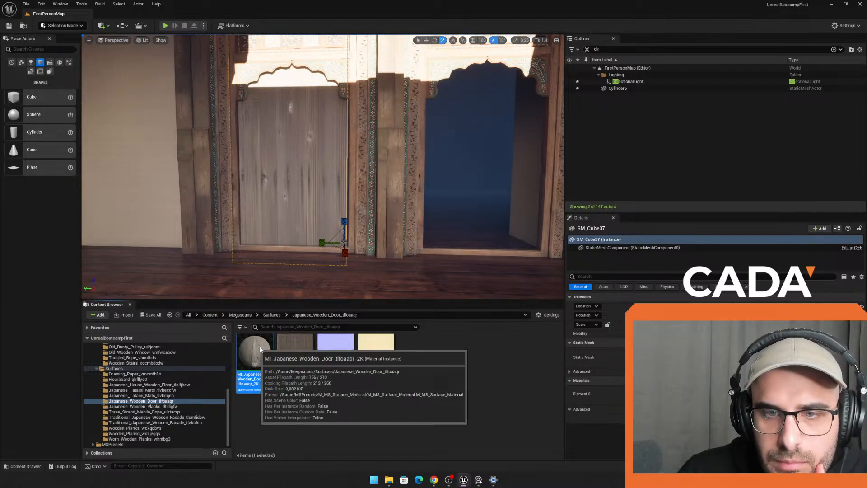
# Step: Set the wooden door material's Tiling Y to 15 and Tiling X to 1, and close its editor
pyautogui.doubleClick(260, 349)
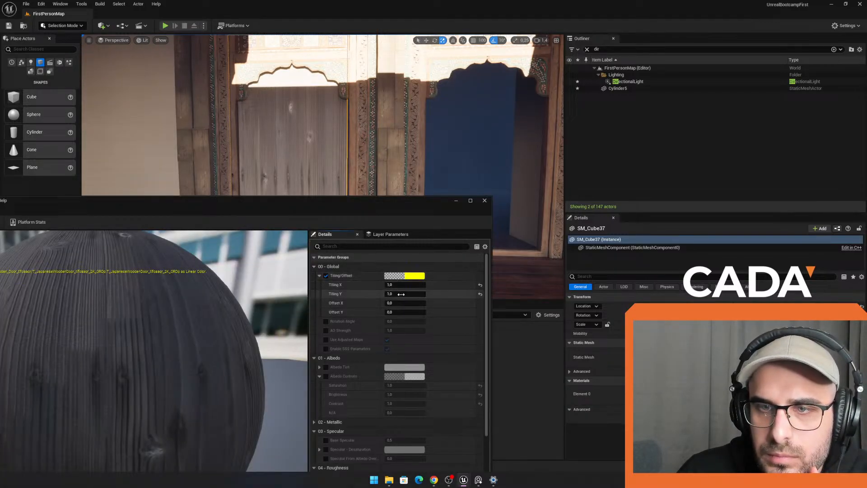
pyautogui.moveTo(401, 285); pyautogui.dragTo(456, 294)
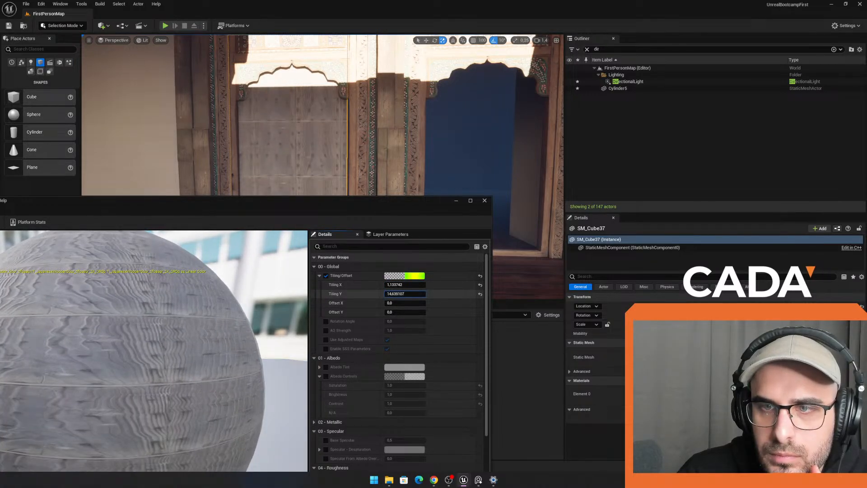
pyautogui.click(406, 294)
pyautogui.write('15')
pyautogui.press('Return')
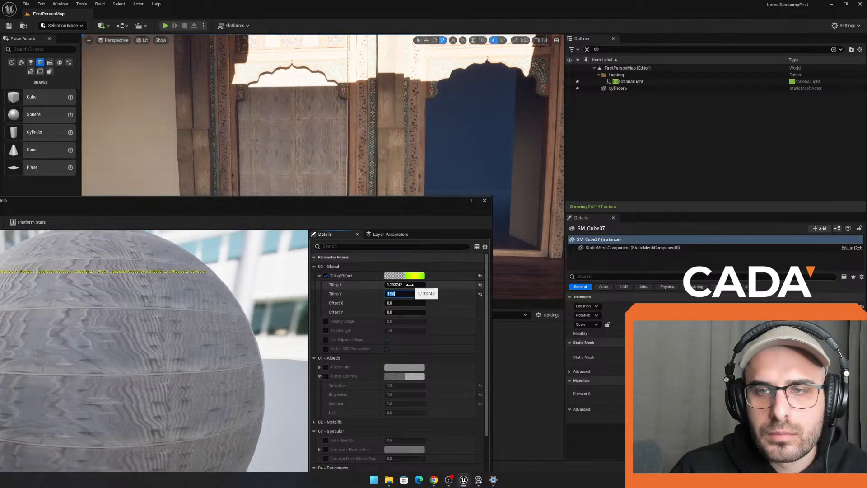
pyautogui.click(409, 285)
pyautogui.write('1')
pyautogui.press('Return')
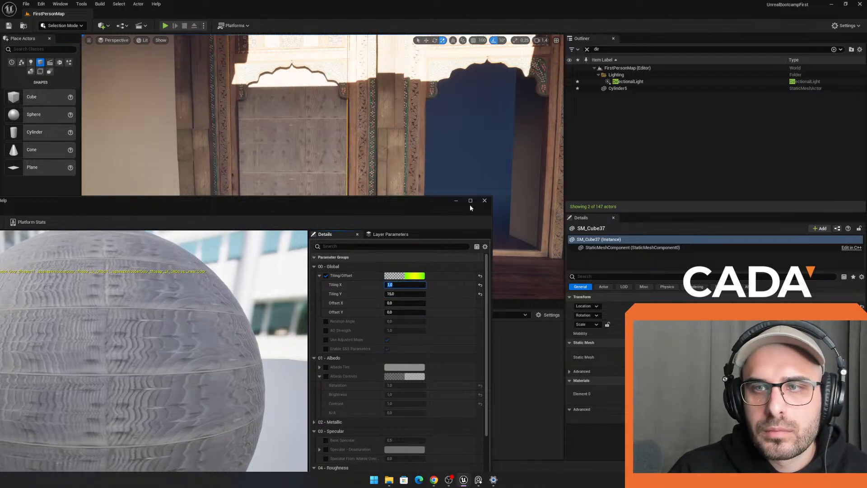
pyautogui.click(485, 201)
# Step: Reopen the wooden door material, try Tiling Y at 7 and 4 and Tiling X at 2, and settle on X 1 and Y about 6.6
pyautogui.press('s')
pyautogui.moveTo(411, 180); pyautogui.dragTo(364, 178, button='right')
pyautogui.click(364, 178)
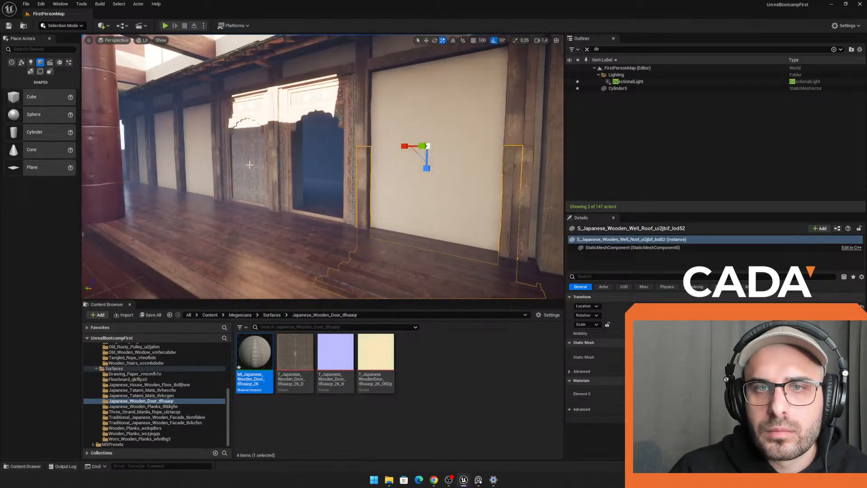
pyautogui.click(271, 206)
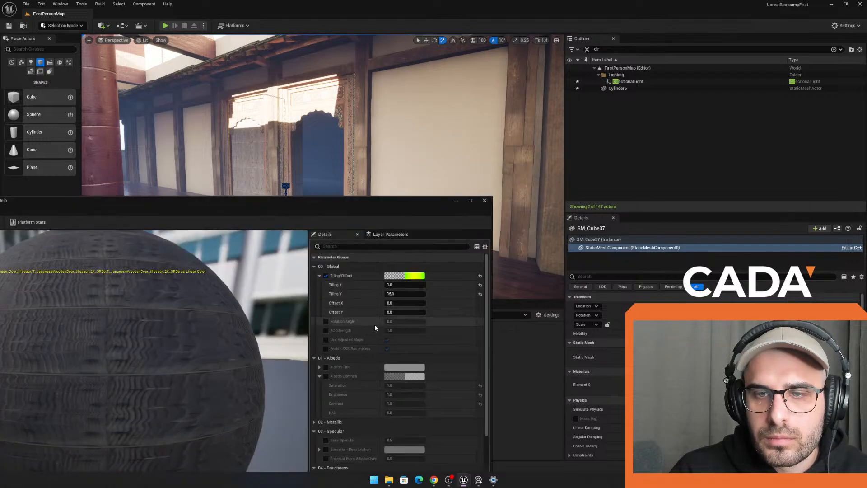
pyautogui.click(398, 294)
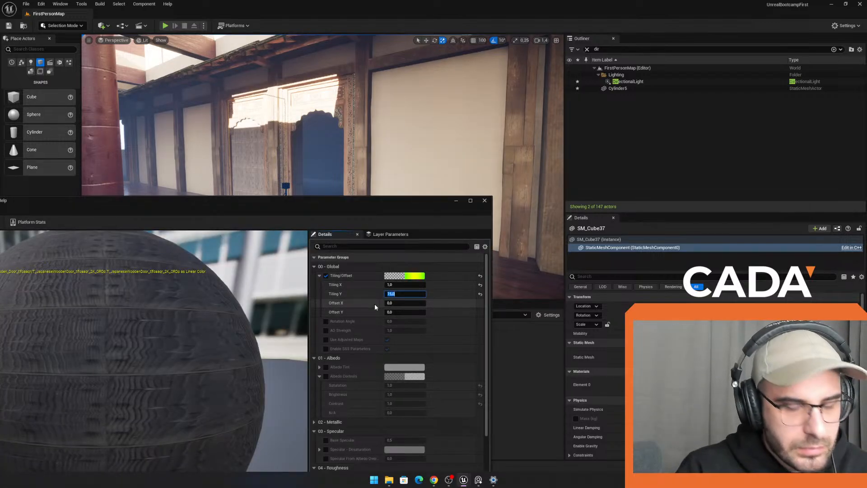
pyautogui.write('7')
pyautogui.press('Return')
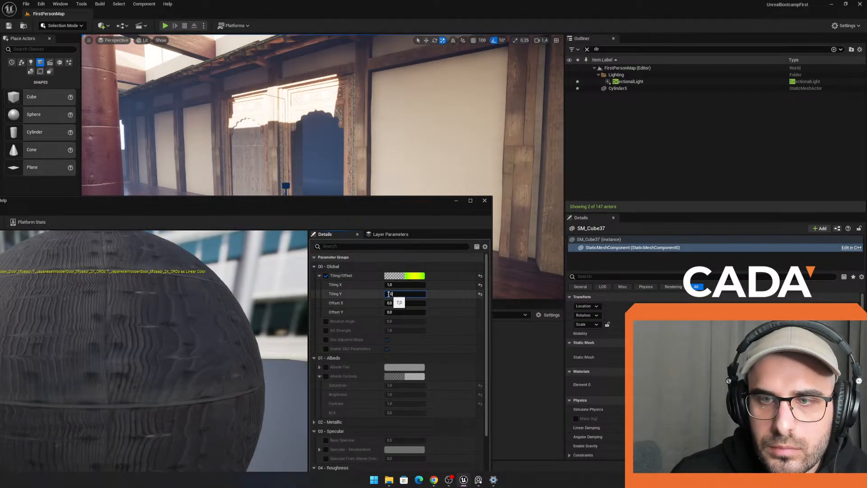
pyautogui.write('4')
pyautogui.press('Return')
pyautogui.moveTo(401, 285); pyautogui.dragTo(404, 285)
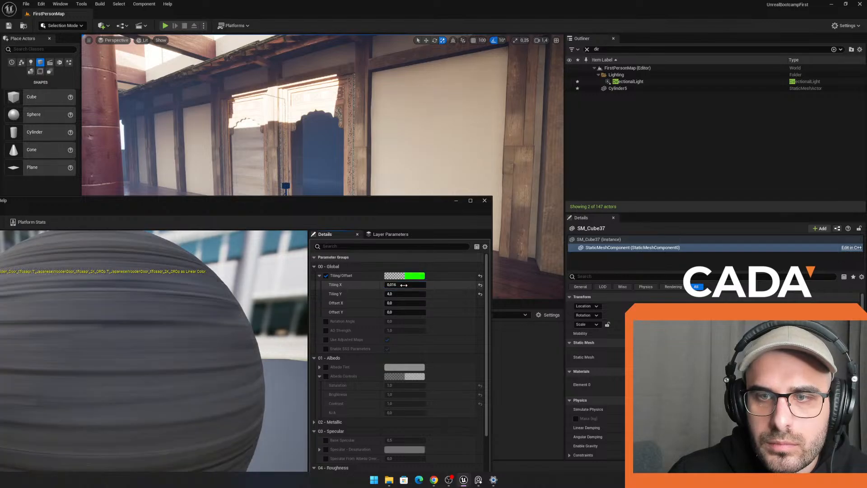
pyautogui.write('2')
pyautogui.press('Return')
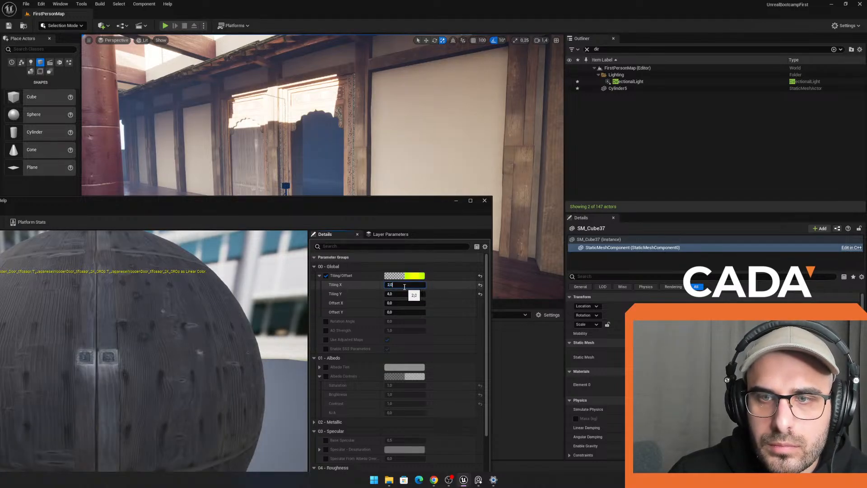
pyautogui.write('1')
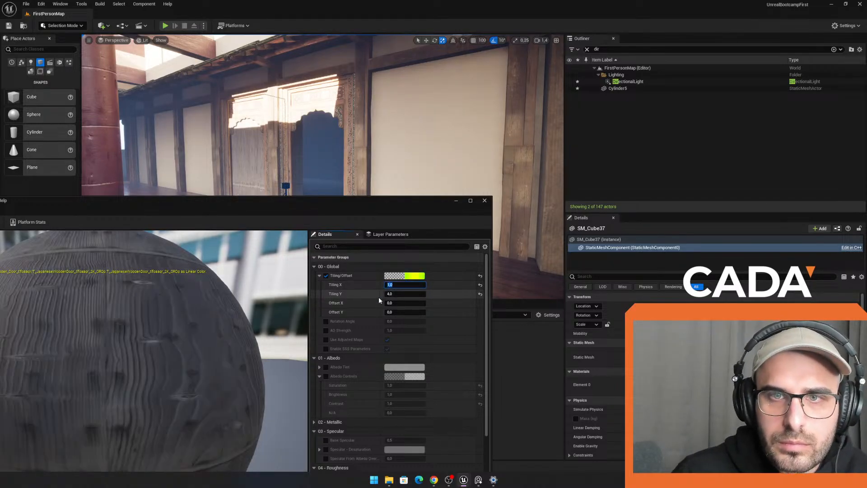
pyautogui.moveTo(404, 294); pyautogui.dragTo(468, 268)
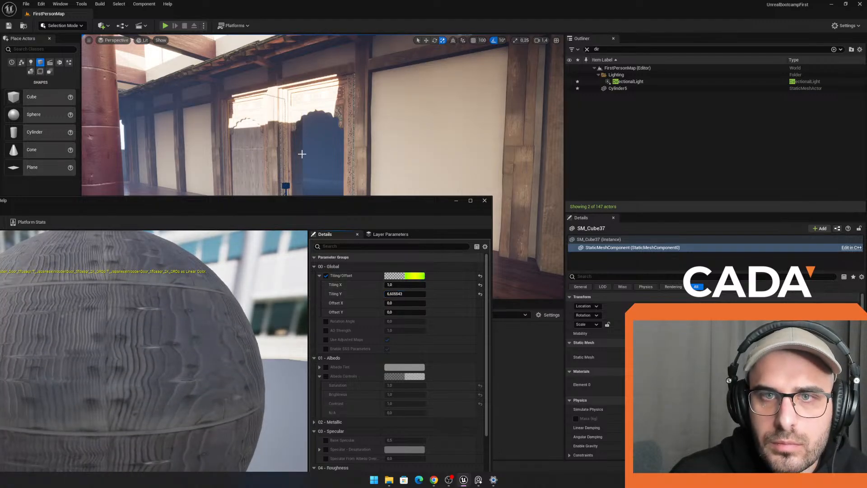
pyautogui.click(485, 202)
# Step: Delete the wooden door panel from the arched opening
pyautogui.click(470, 194)
pyautogui.moveTo(470, 195); pyautogui.dragTo(441, 191, button='right')
pyautogui.click(348, 161)
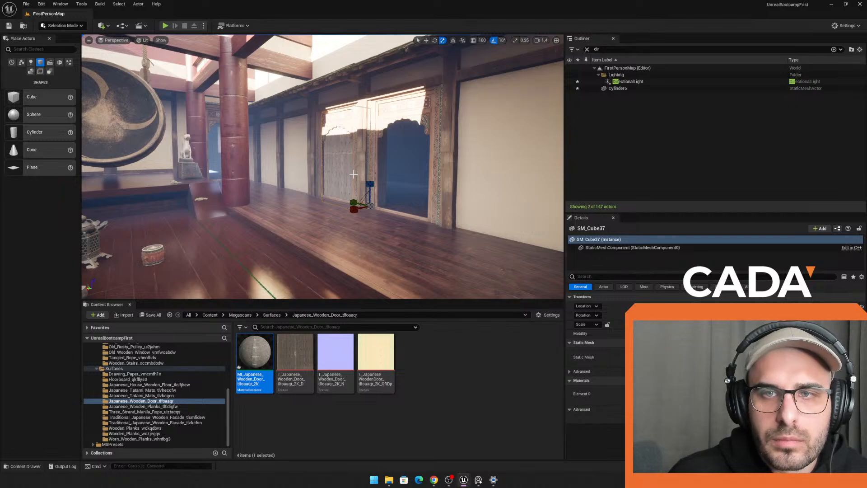
pyautogui.press('Delete')
# Step: Open Quixel Bridge, clear the Window category filter and search all assets for curtains
pyautogui.click(102, 25)
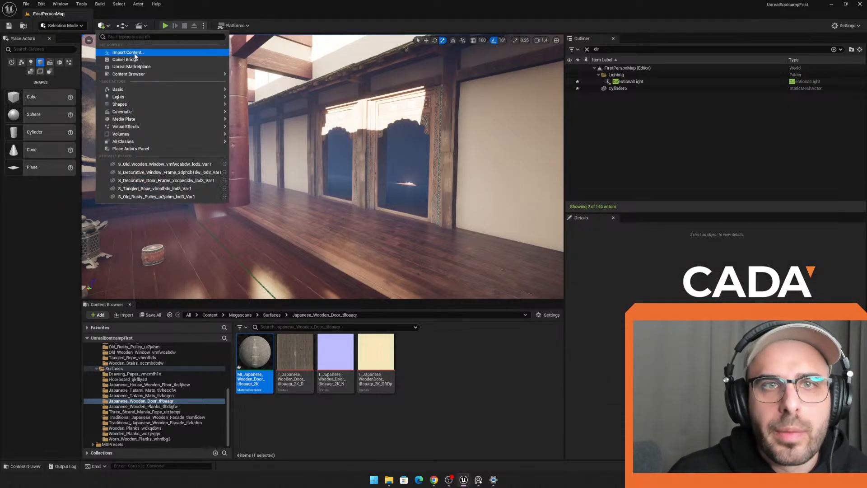
pyautogui.click(113, 54)
pyautogui.click(383, 111)
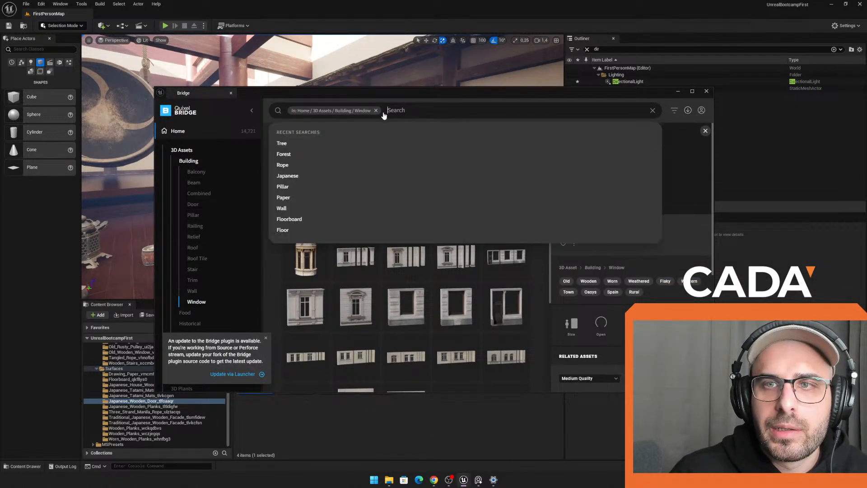
pyautogui.click(376, 110)
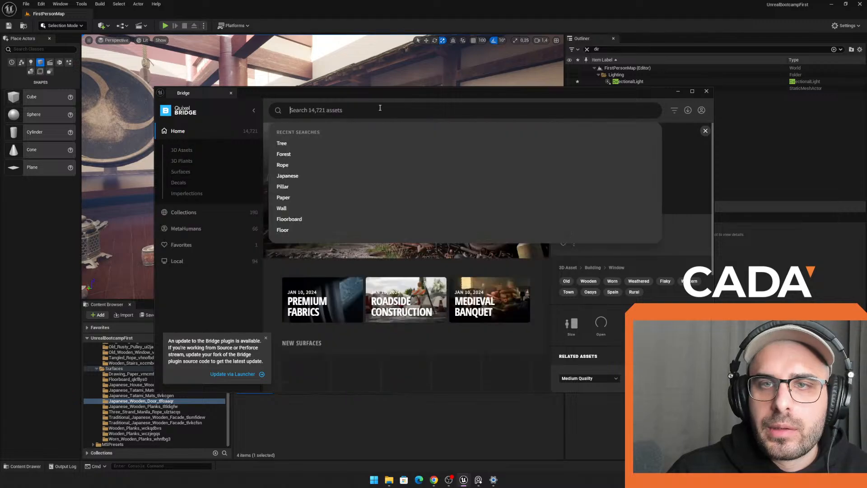
pyautogui.write('curtains')
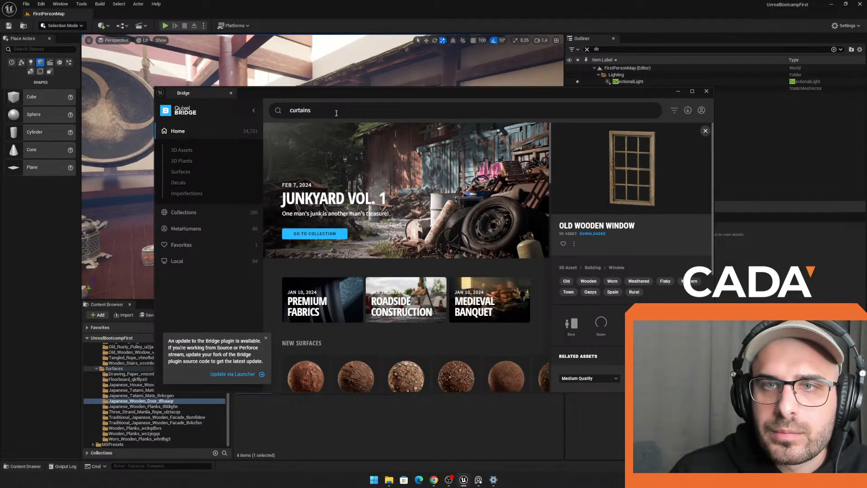
pyautogui.press('Return')
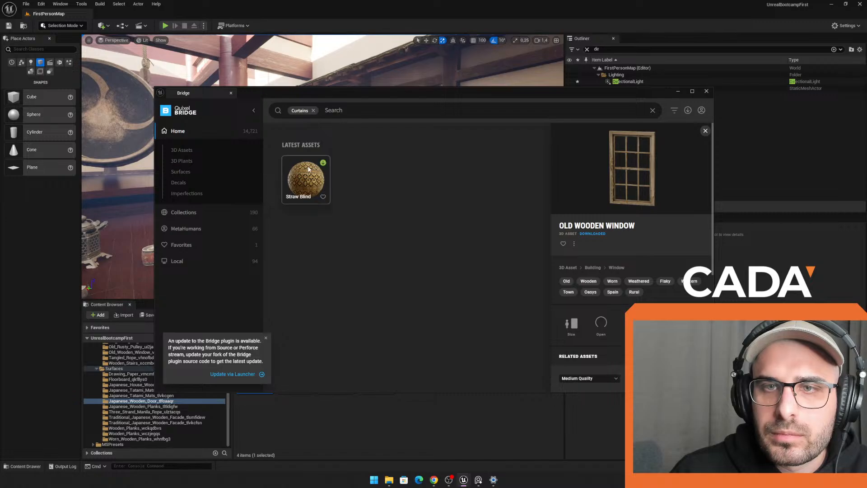
# Step: Search the Bridge library for cloth and look through the fabric assets, viewing Furniture Fabric
pyautogui.click(313, 111)
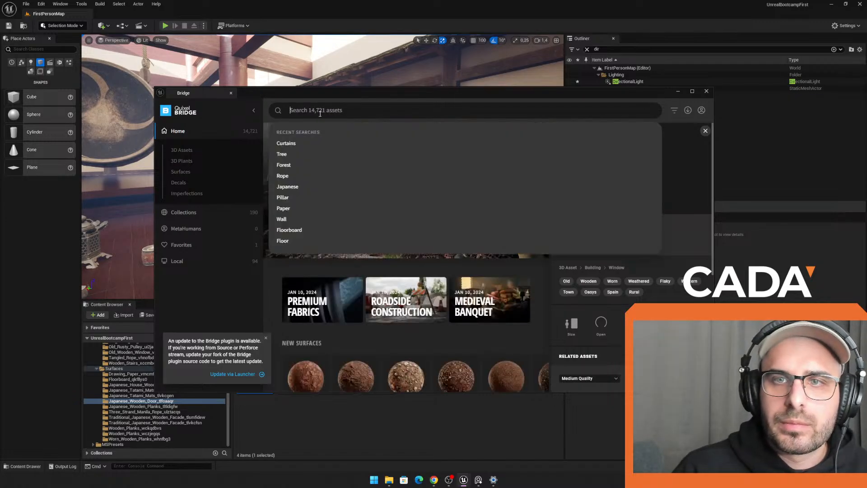
pyautogui.write('cloth')
pyautogui.press('Return')
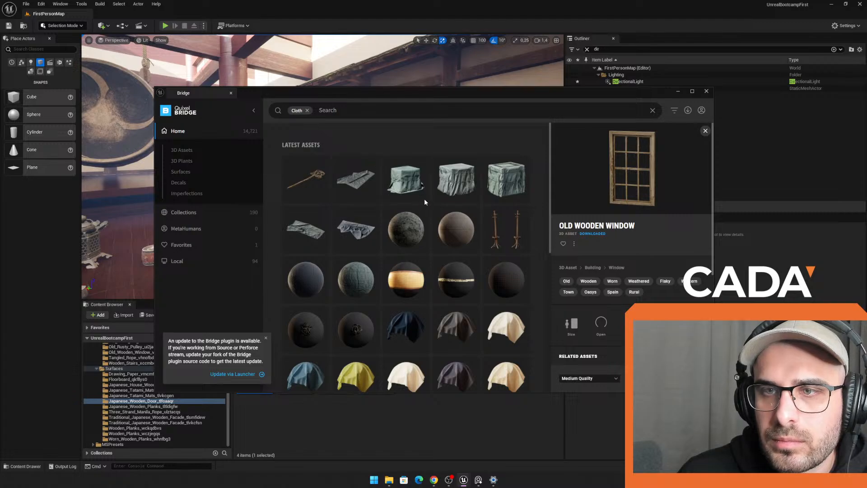
pyautogui.scroll(-3, 411, 229)
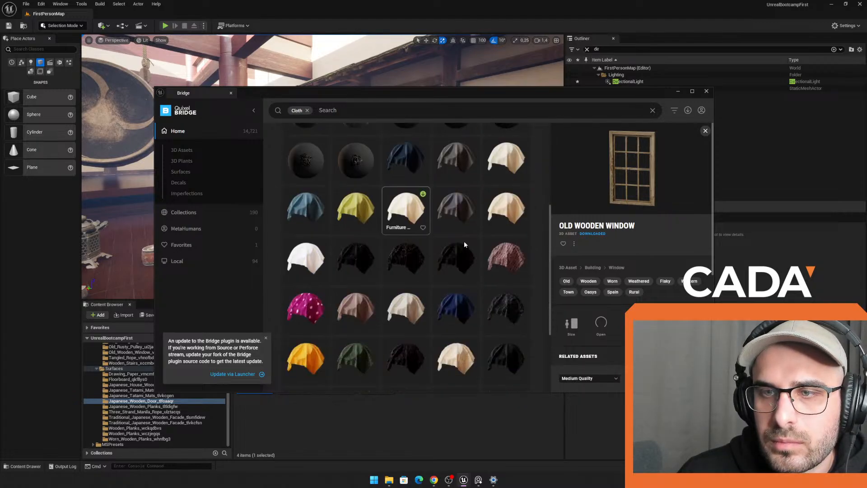
pyautogui.click(403, 219)
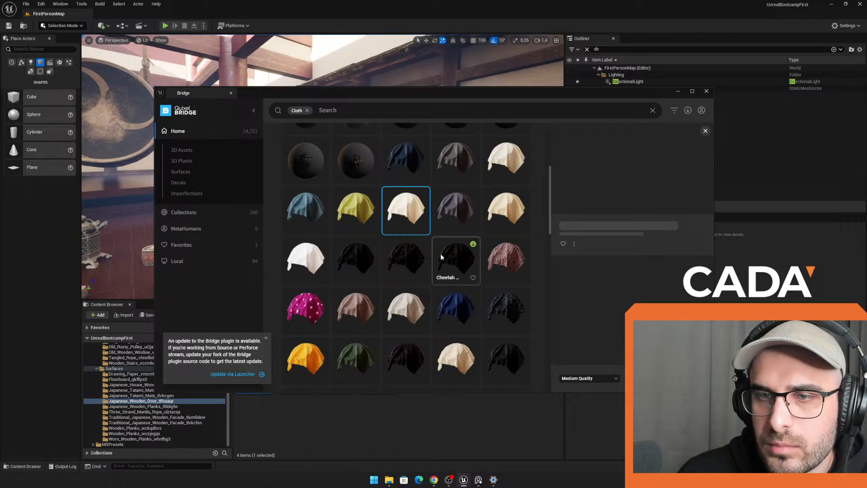
pyautogui.scroll(-12, 441, 253)
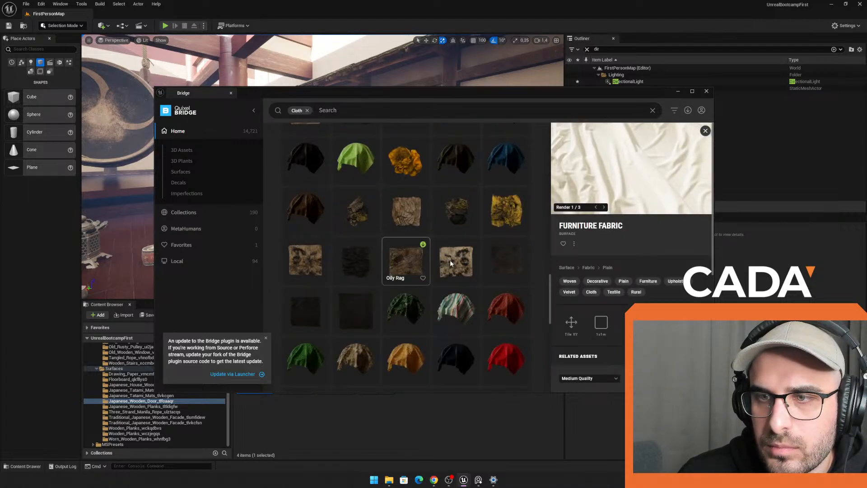
pyautogui.scroll(-5, 450, 260)
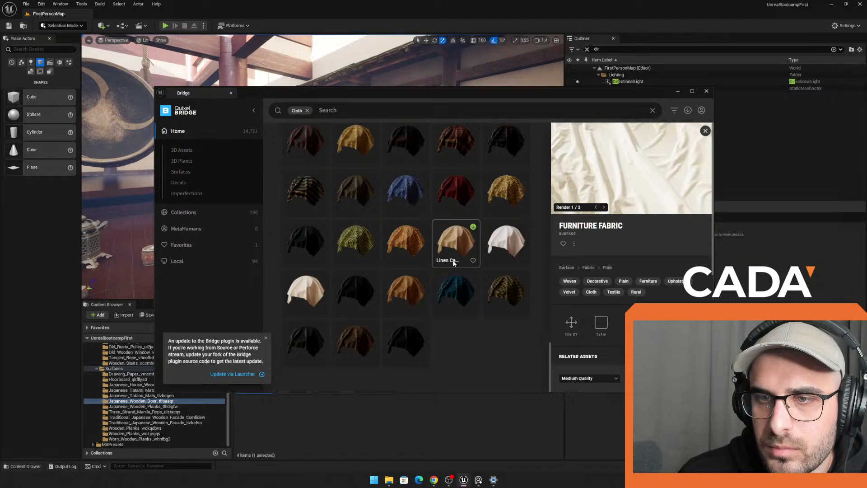
pyautogui.scroll(5, 456, 228)
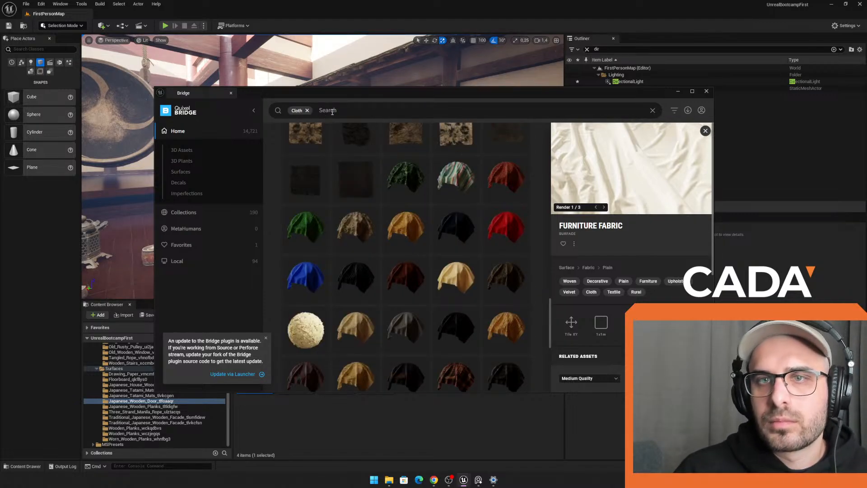
# Step: Search the library for fire assets, download the Rusty Teapot and look through the remaining results
pyautogui.press('BackSpace')
pyautogui.write('fire')
pyautogui.press('Return')
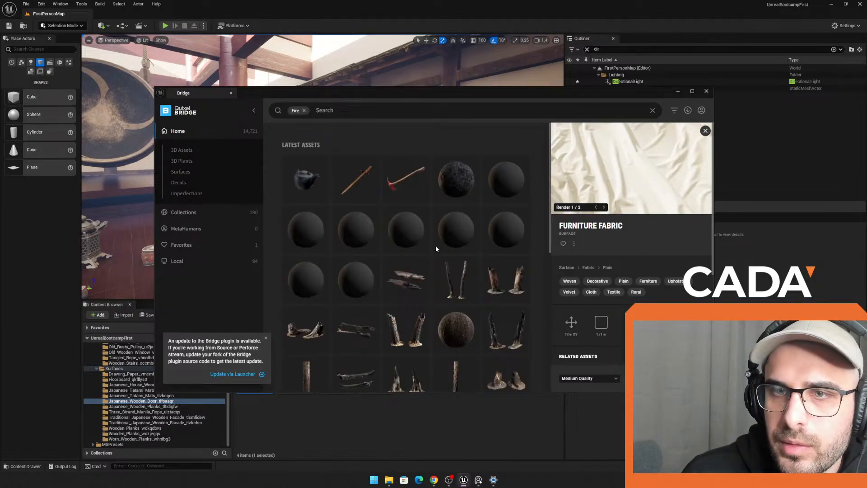
pyautogui.click(310, 181)
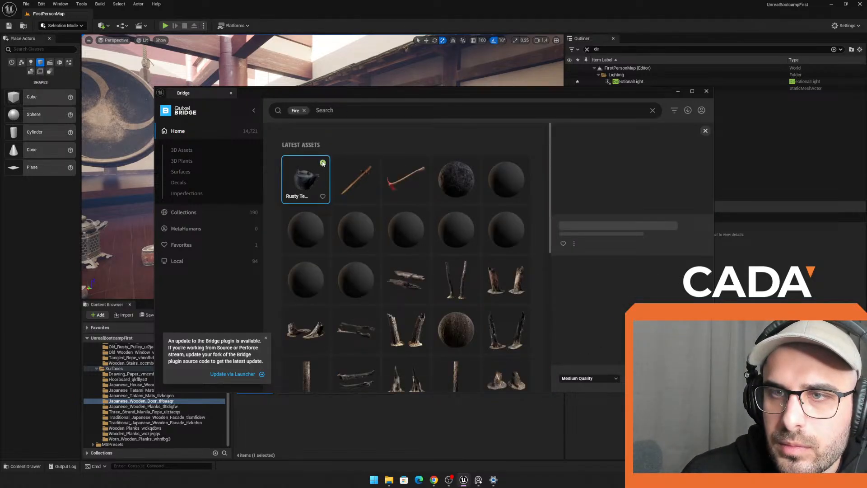
pyautogui.scroll(-5, 382, 188)
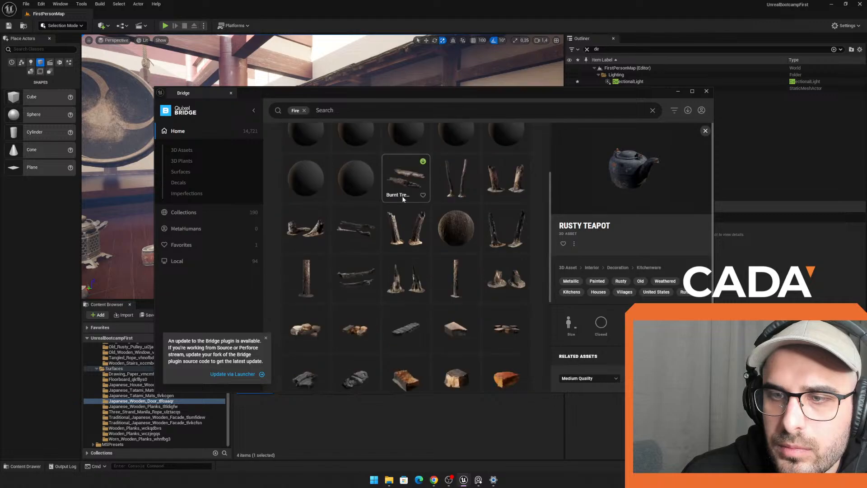
pyautogui.scroll(-4, 403, 199)
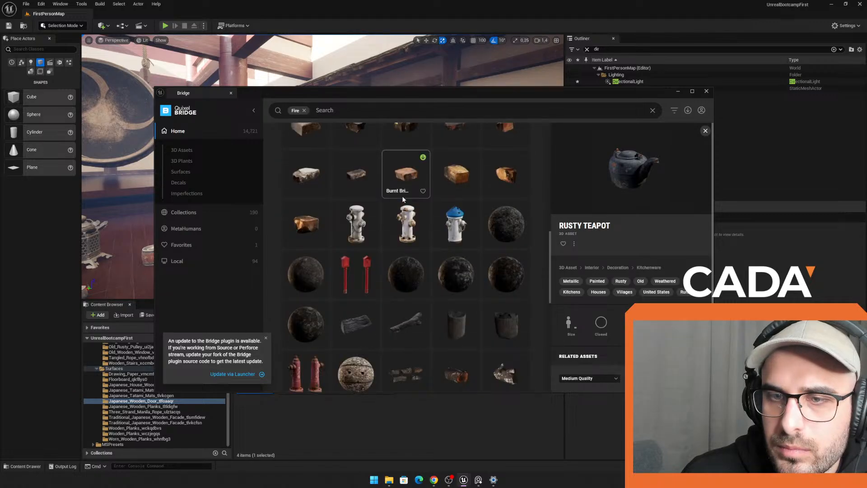
pyautogui.scroll(-8, 403, 199)
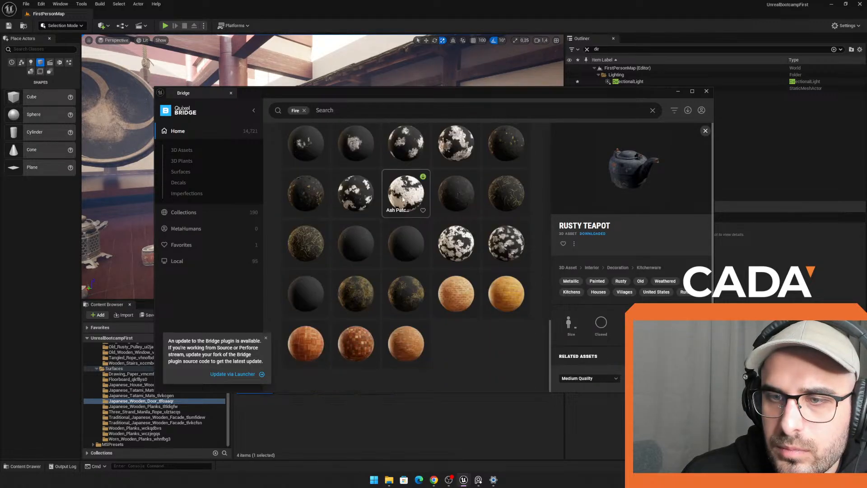
pyautogui.scroll(15, 403, 199)
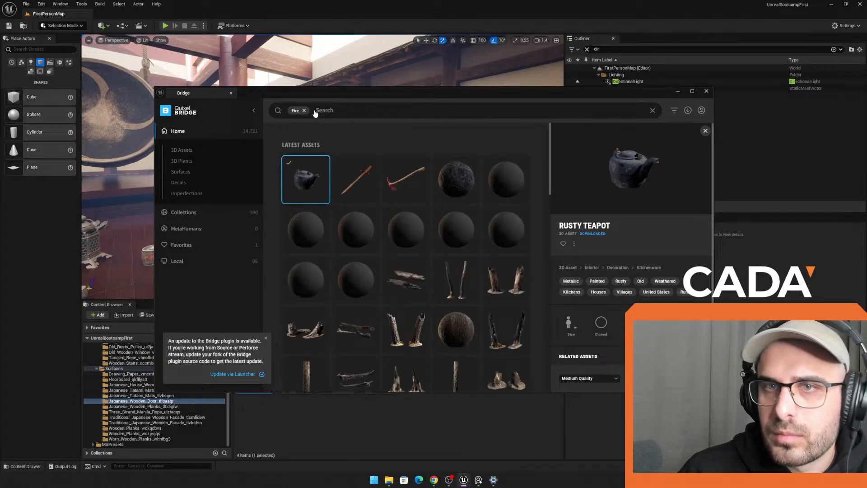
# Step: Search the library for pit, look through the results and close Bridge
pyautogui.click(304, 110)
pyautogui.click(317, 109)
pyautogui.write('pit')
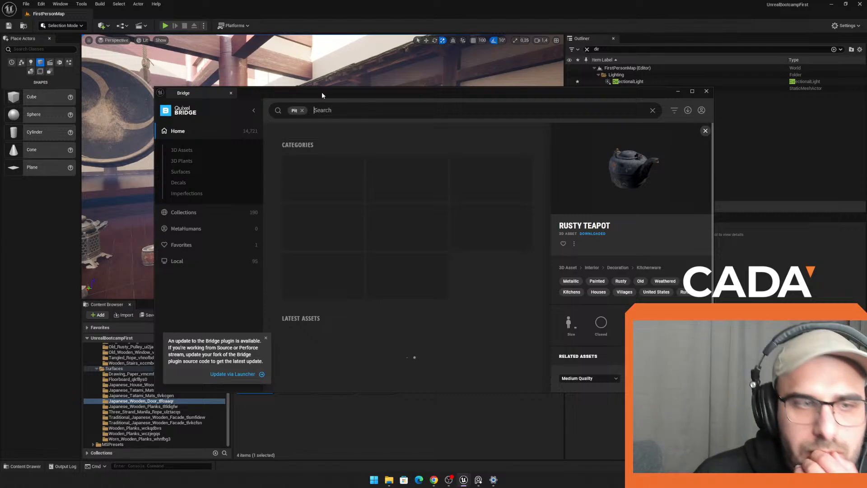
pyautogui.scroll(-5, 404, 202)
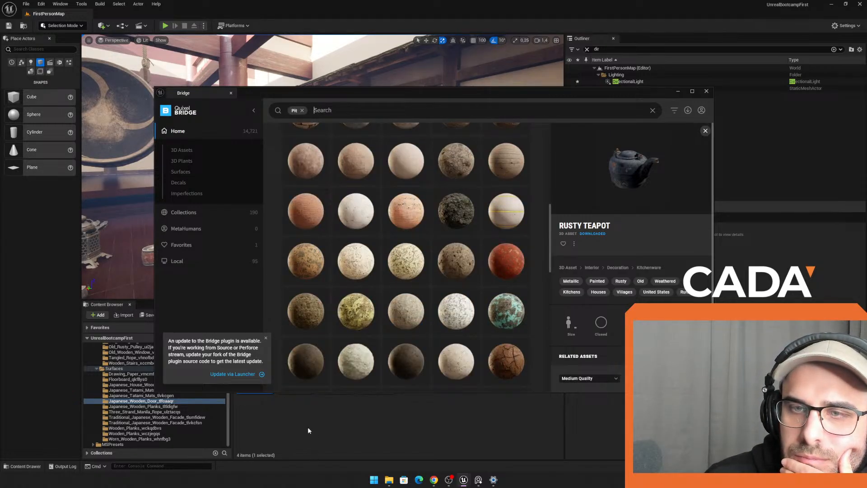
pyautogui.scroll(-4, 383, 345)
pyautogui.click(313, 406)
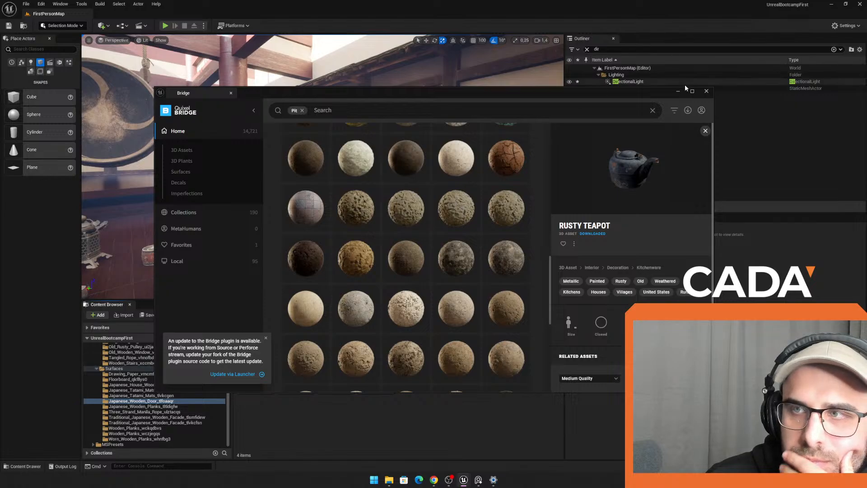
pyautogui.click(706, 90)
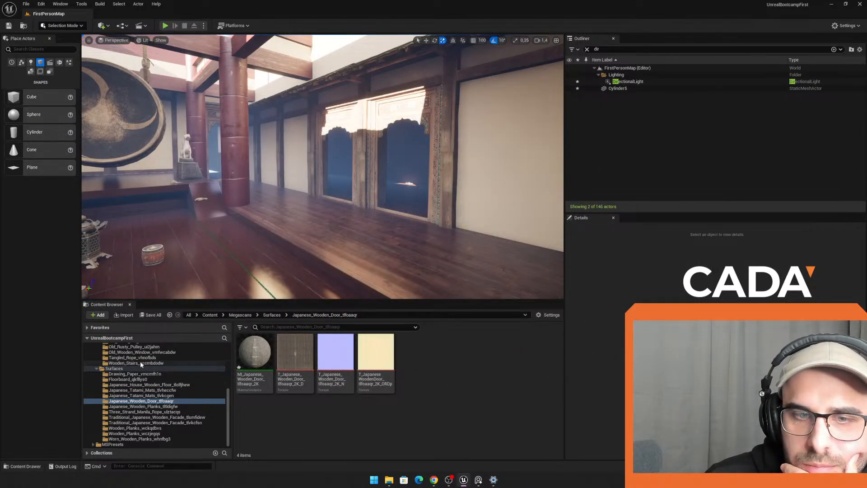
# Step: Place the Megascans wooden stairs mesh on the floor beside the raised platform and rotate it to lead up to the platform
pyautogui.click(137, 363)
pyautogui.moveTo(295, 356); pyautogui.dragTo(113, 237)
pyautogui.press('e')
pyautogui.press('w')
pyautogui.moveTo(273, 219); pyautogui.dragTo(257, 244, button='right')
# Step: Delete the SM_Cube19 block behind the wooden stairs and move the stairs toward the raised platform
pyautogui.click(273, 219)
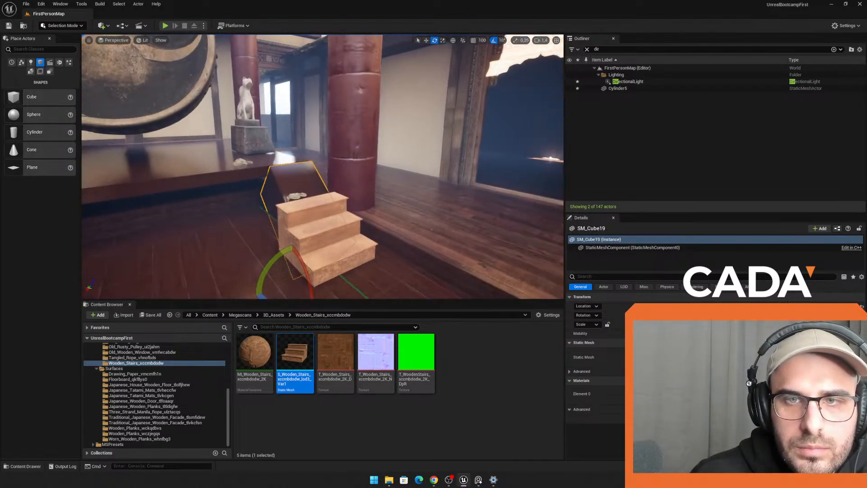
pyautogui.press('Delete')
pyautogui.click(317, 246)
pyautogui.press('w')
pyautogui.moveTo(335, 265); pyautogui.dragTo(289, 228)
# Step: Scale the wooden stairs up uniformly to about the platform's height and reposition them against its edge
pyautogui.press('r')
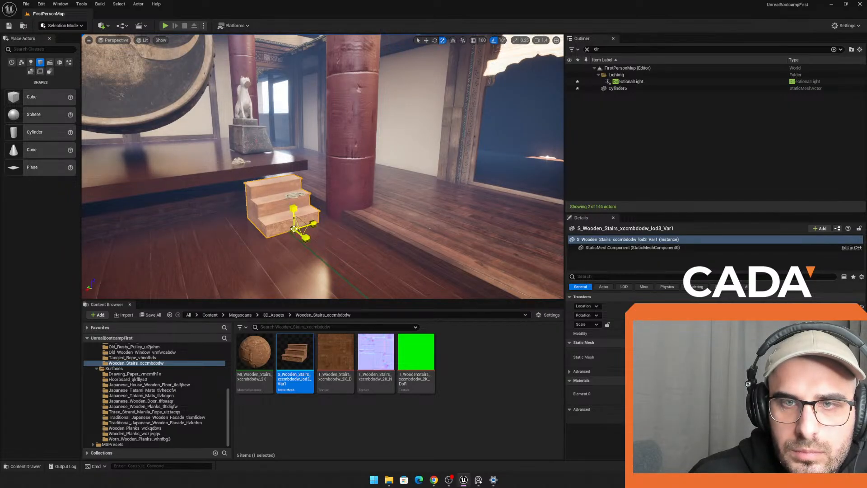
pyautogui.moveTo(294, 229); pyautogui.dragTo(315, 219)
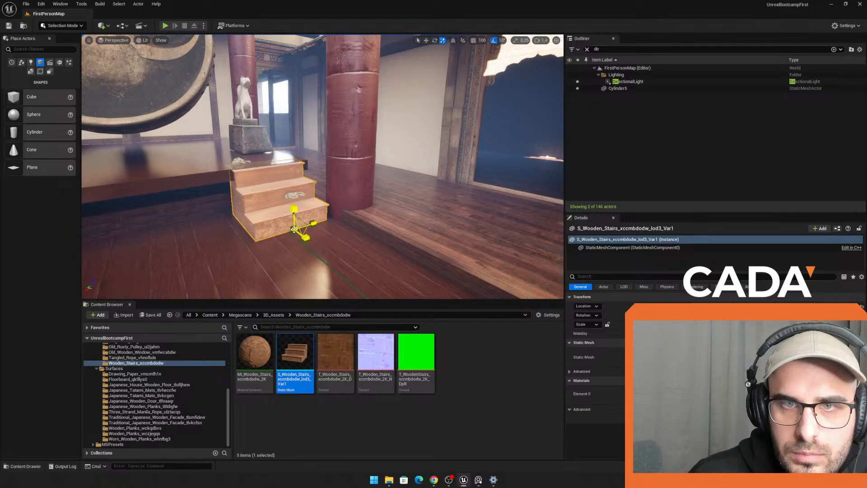
pyautogui.hotkey('ctrl', 'z')
pyautogui.hotkey('ctrl', 'z')
pyautogui.hotkey('ctrl', 'y')
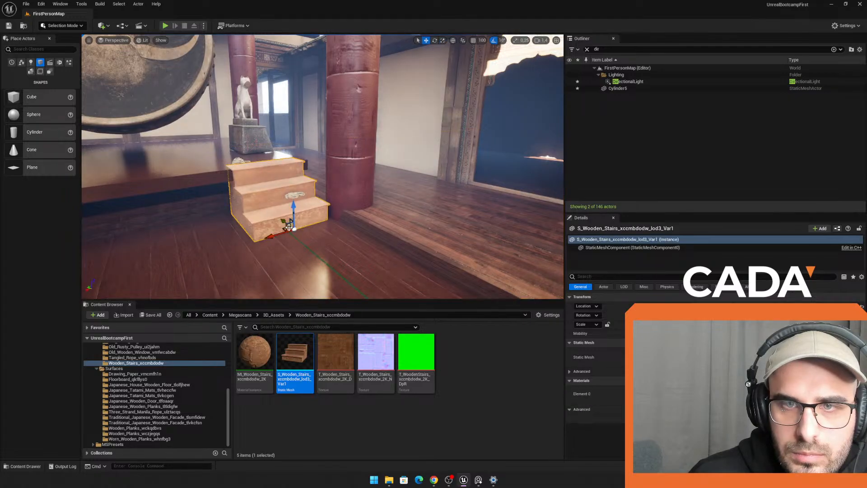
pyautogui.press('w')
pyautogui.moveTo(287, 229); pyautogui.dragTo(293, 247)
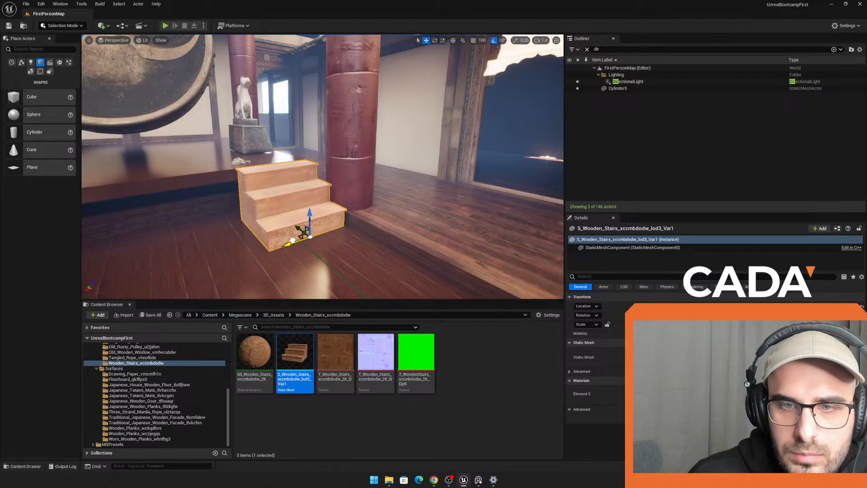
# Step: Enable Albedo Tint in the wooden stairs material and set a dark red tint with value about 0.23 and saturation about 0.56
pyautogui.doubleClick(261, 344)
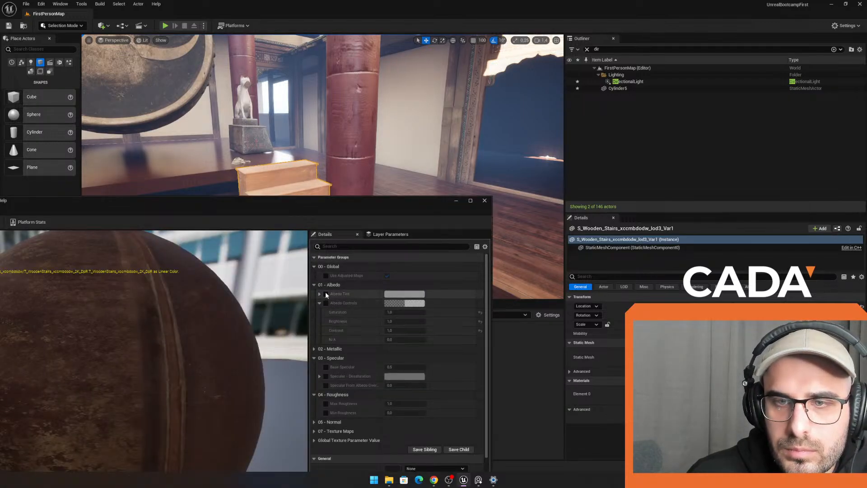
pyautogui.click(326, 294)
pyautogui.click(395, 294)
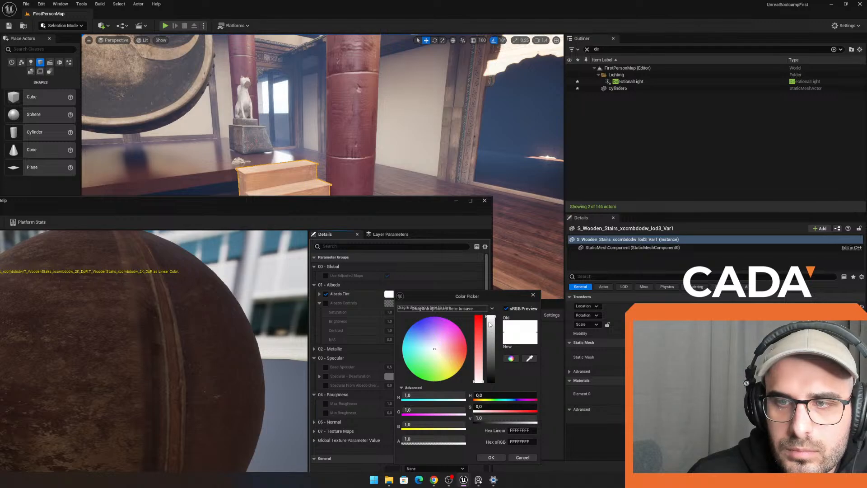
pyautogui.moveTo(489, 324); pyautogui.dragTo(492, 366)
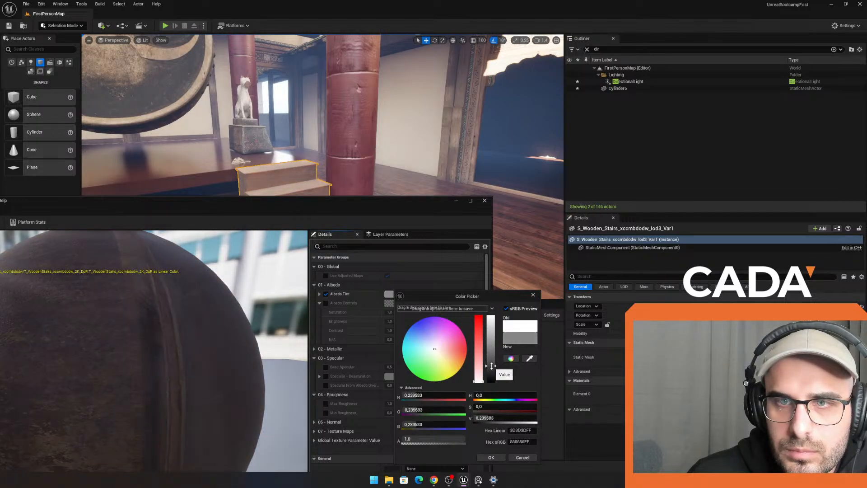
pyautogui.moveTo(380, 207); pyautogui.dragTo(266, 272)
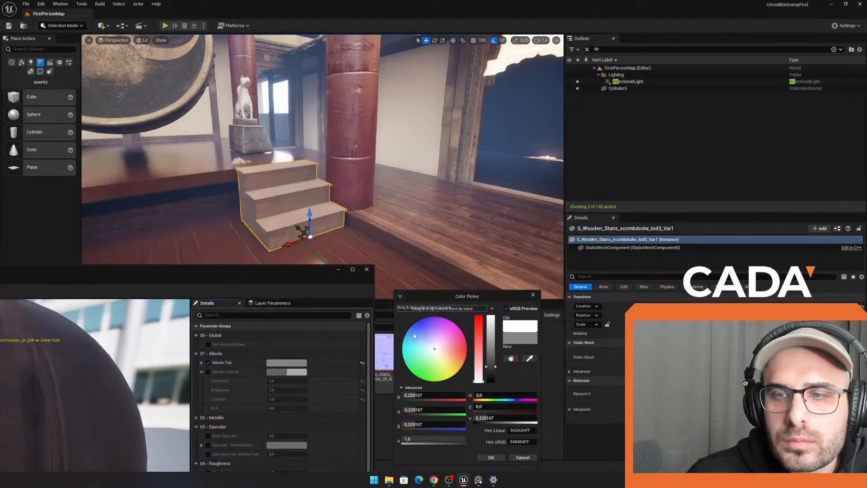
pyautogui.moveTo(479, 378); pyautogui.dragTo(477, 345)
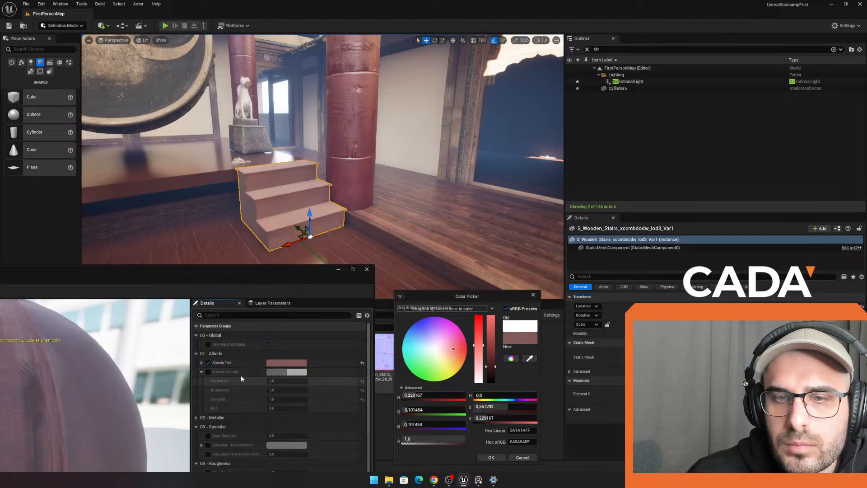
# Step: Try an albedo saturation of about 1.85, undo it, then raise the Albedo Tint value to about 0.61 with Albedo Controls enabled
pyautogui.click(208, 372)
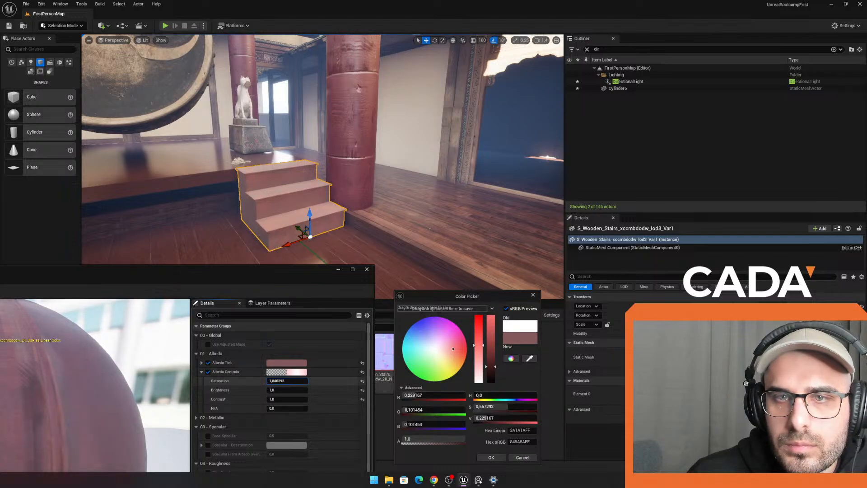
pyautogui.hotkey('ctrl', 'z')
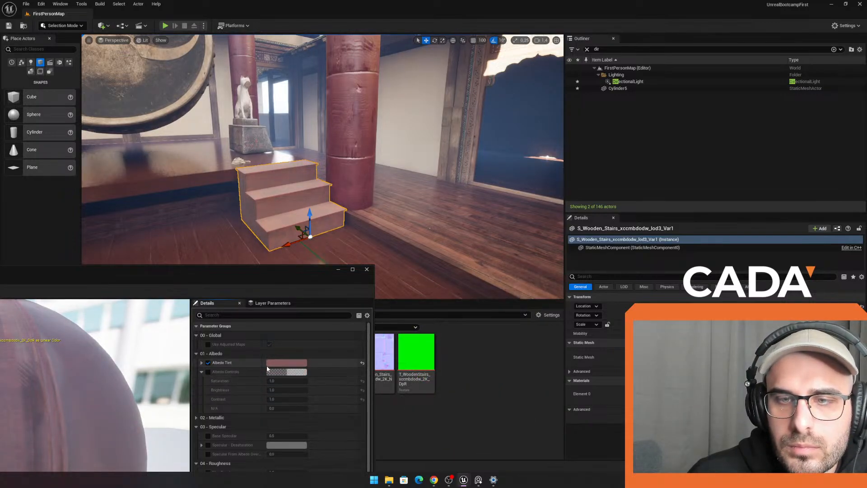
pyautogui.click(279, 365)
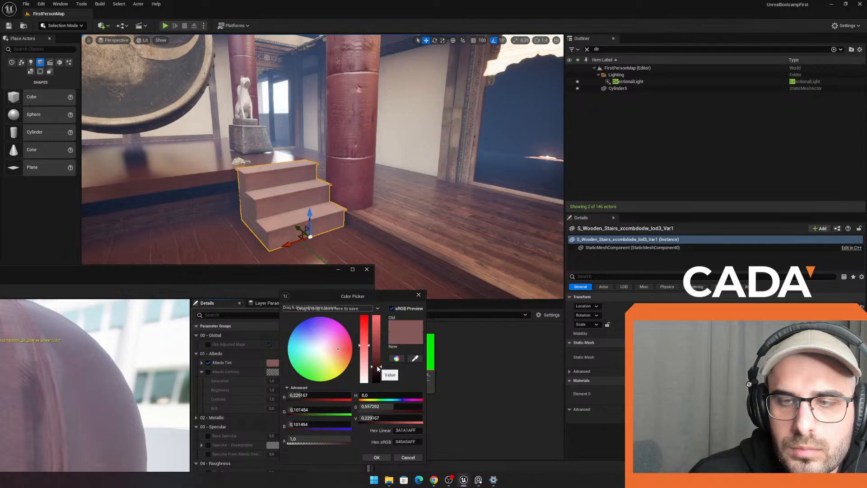
pyautogui.moveTo(376, 365); pyautogui.dragTo(375, 362)
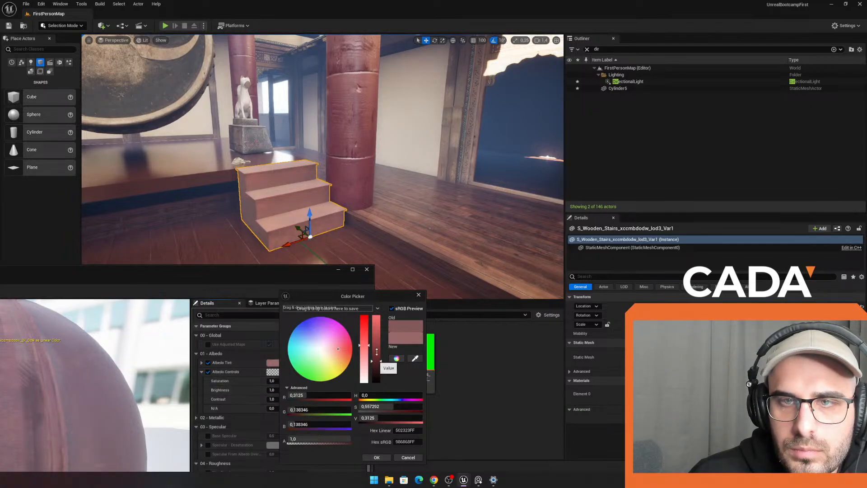
pyautogui.moveTo(376, 351); pyautogui.dragTo(377, 342)
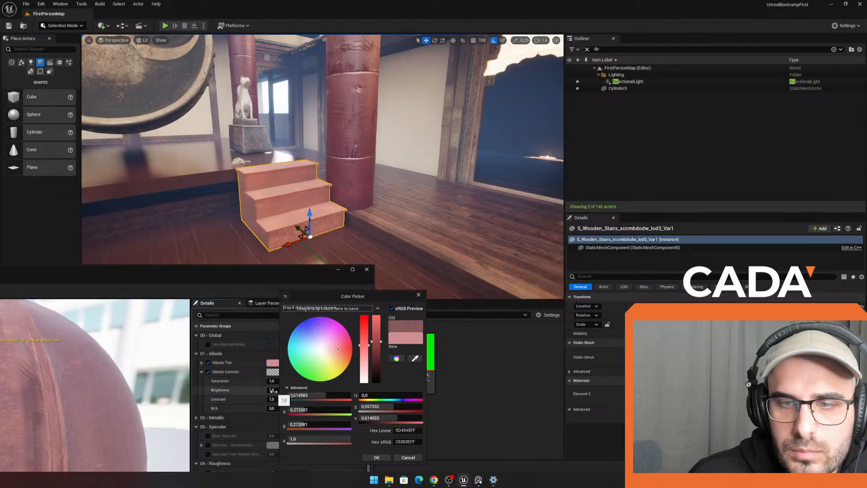
# Step: Set the stairs material's Albedo Tint to pure red (FF0000), with brightness about 0.42 and contrast about 1.56
pyautogui.moveTo(273, 389)
pyautogui.mouseDown()
pyautogui.moveTo(259, 390)
pyautogui.moveTo(287, 399)
pyautogui.moveTo(277, 399)
pyautogui.moveTo(283, 390)
pyautogui.mouseUp()
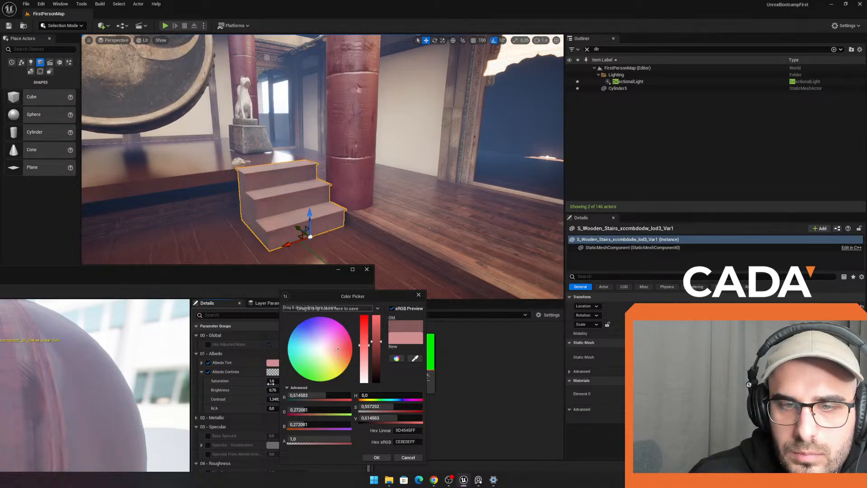
pyautogui.moveTo(369, 346); pyautogui.dragTo(364, 316)
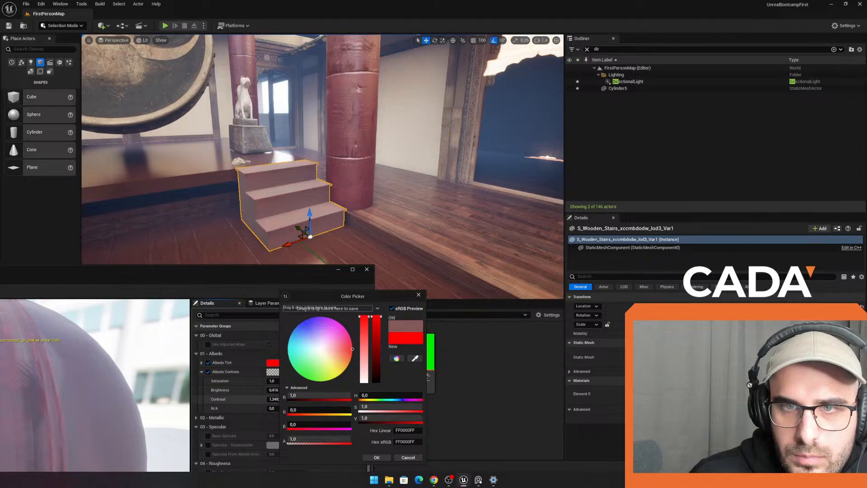
pyautogui.moveTo(273, 399); pyautogui.dragTo(293, 399)
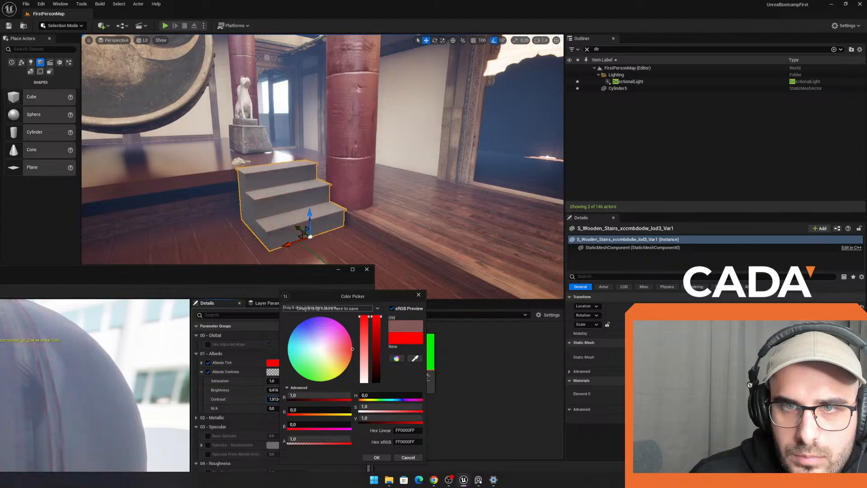
pyautogui.click(401, 241)
pyautogui.press('s')
pyautogui.moveTo(401, 240); pyautogui.dragTo(384, 246, button='right')
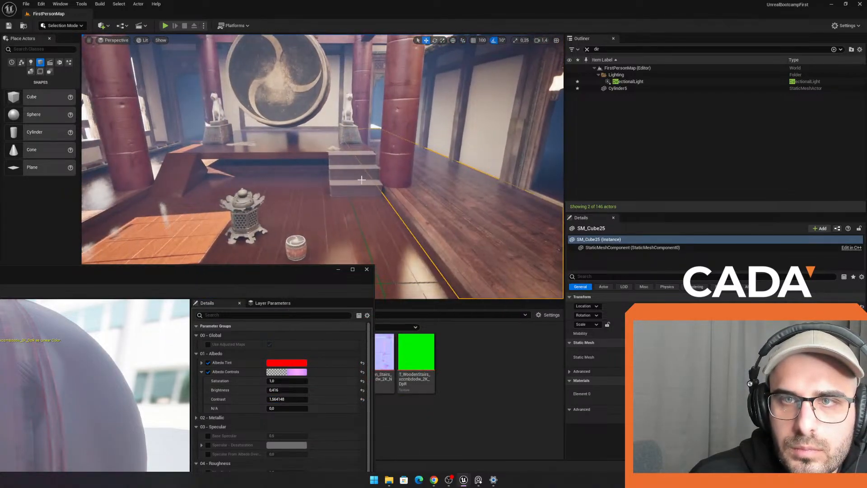
# Step: Fine-tune the wooden stairs' albedo brightness to about 0.39 and compare the result with the surrounding wood
pyautogui.moveTo(361, 180); pyautogui.dragTo(357, 192, button='right')
pyautogui.click(352, 196)
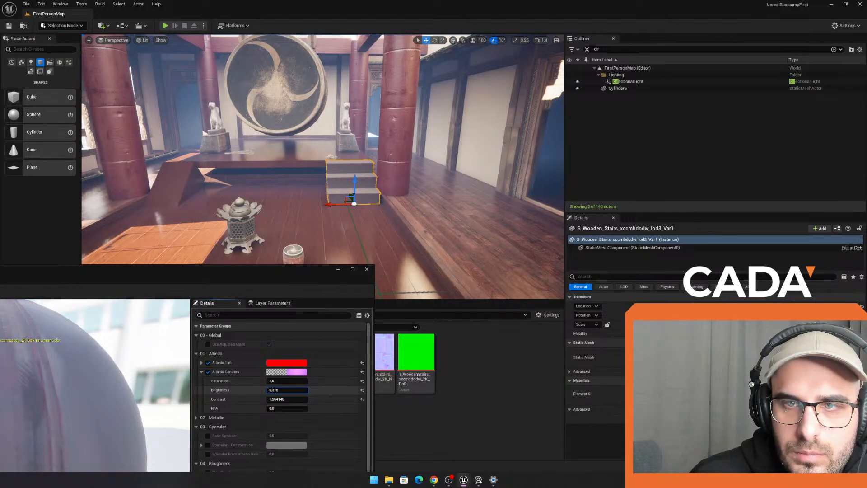
pyautogui.moveTo(287, 390); pyautogui.dragTo(289, 389)
pyautogui.press('w')
pyautogui.moveTo(352, 226); pyautogui.dragTo(345, 258, button='right')
pyautogui.press('s')
pyautogui.press('w')
pyautogui.press('d')
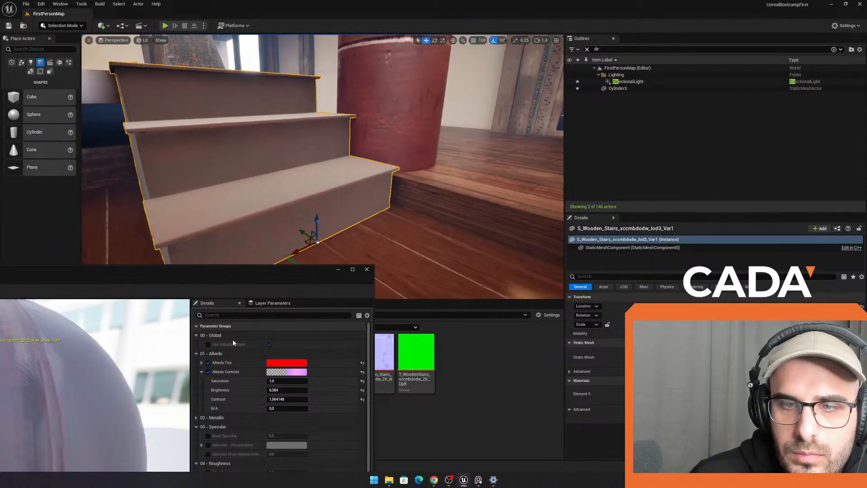
# Step: Enable the roughness limits in the stairs material, with Max Roughness 0.648 and Min Roughness 0, leaving Base Specular disabled
pyautogui.click(207, 435)
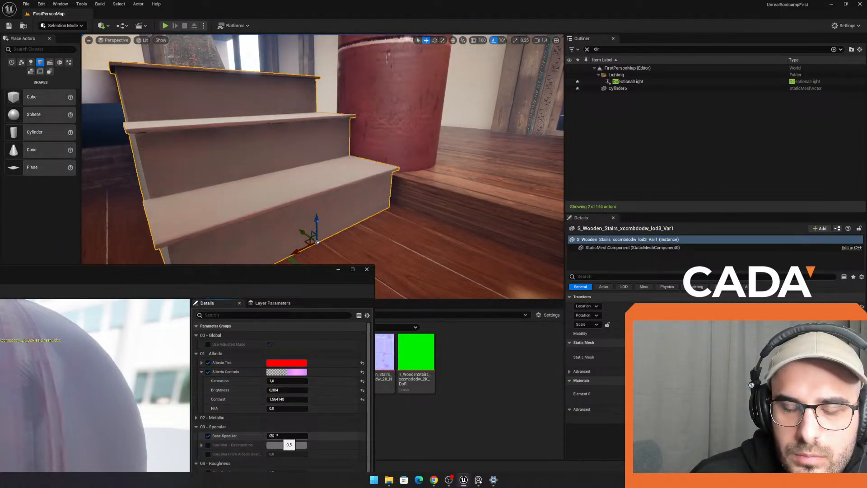
pyautogui.click(207, 435)
pyautogui.scroll(-1, 211, 451)
pyautogui.click(208, 460)
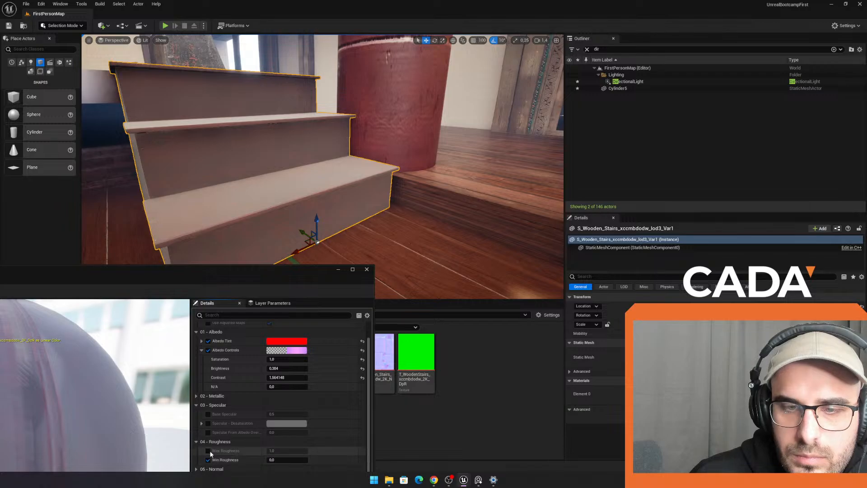
pyautogui.moveTo(279, 450); pyautogui.dragTo(266, 450)
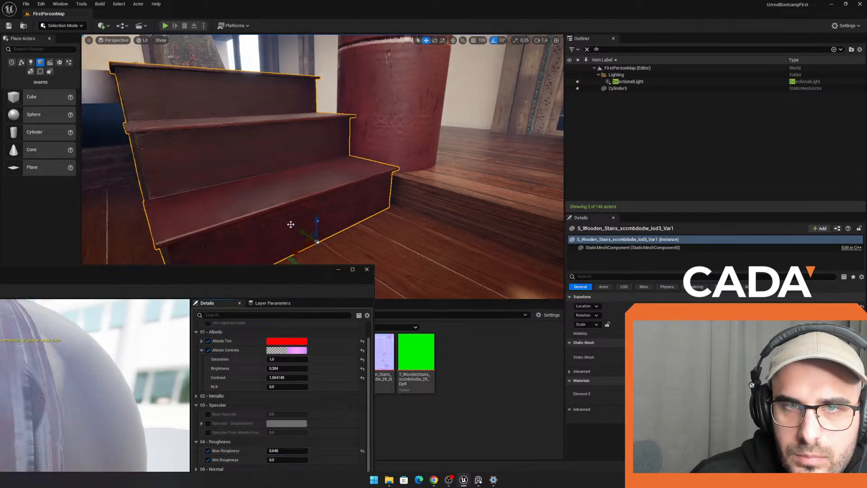
pyautogui.press('s')
pyautogui.moveTo(290, 224); pyautogui.dragTo(345, 180, button='right')
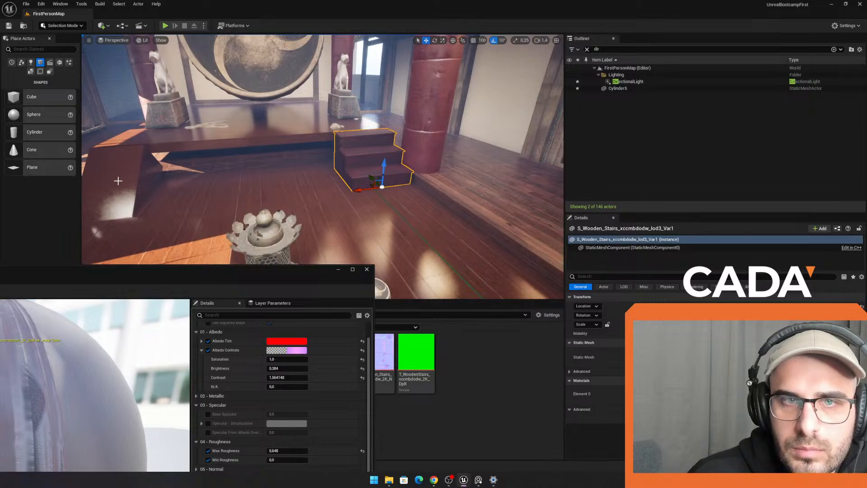
# Step: Delete the block at the platform's opposite front corner and put a duplicate of the tinted wooden stairs there
pyautogui.click(118, 181)
pyautogui.press('Delete')
pyautogui.click(387, 181)
pyautogui.keyDown('alt'); pyautogui.moveTo(354, 191); pyautogui.dragTo(86, 227); pyautogui.keyUp('alt')
pyautogui.click(459, 151)
pyautogui.moveTo(459, 151); pyautogui.dragTo(429, 165, button='right')
# Step: Play the level to check the two staircases from the player's view, and stop the preview
pyautogui.click(166, 26)
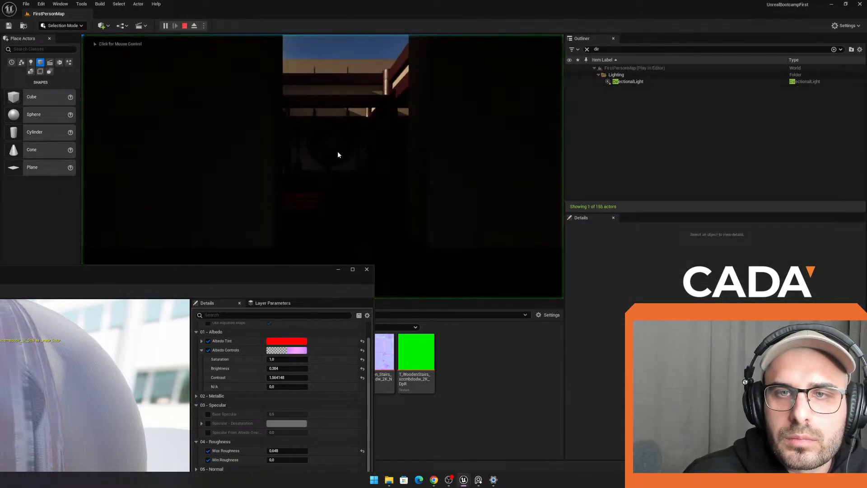
pyautogui.click(338, 154)
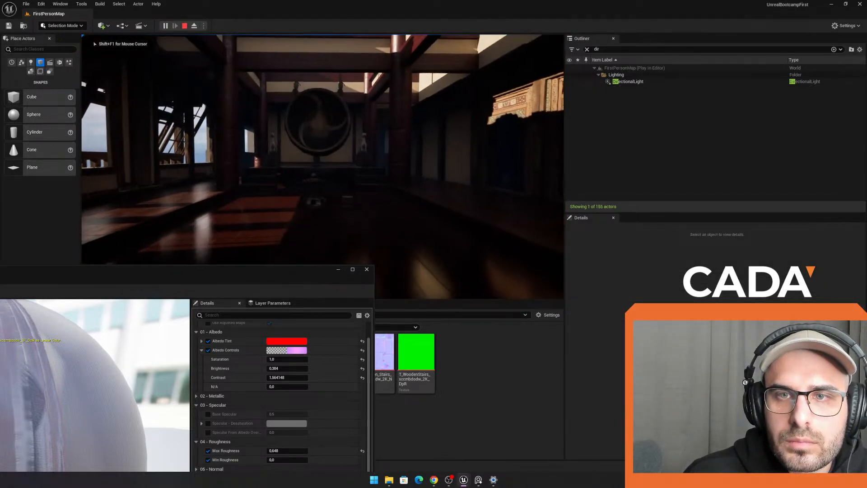
pyautogui.press('Escape')
# Step: Move the Japanese metal lantern onto the platform beside one lion statue and place a duplicate beside the other statue
pyautogui.click(319, 194)
pyautogui.moveTo(320, 195); pyautogui.dragTo(316, 233, button='right')
pyautogui.press('s')
pyautogui.moveTo(372, 187); pyautogui.dragTo(184, 146)
pyautogui.press('d')
pyautogui.moveTo(200, 125); pyautogui.dragTo(145, 124, button='right')
pyautogui.moveTo(221, 120); pyautogui.dragTo(403, 102)
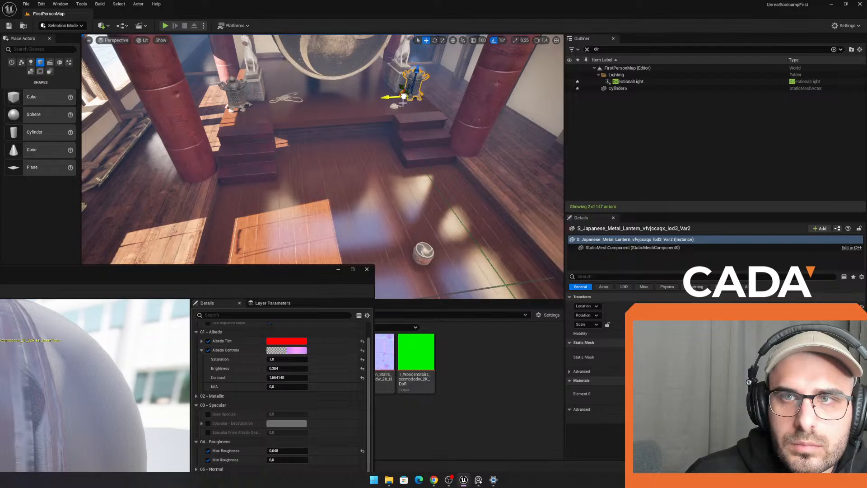
pyautogui.click(414, 111)
pyautogui.moveTo(423, 133); pyautogui.dragTo(502, 154, button='right')
# Step: Scale the old metal pot uniformly and reposition it on the hall floor in front of the small drum
pyautogui.click(293, 142)
pyautogui.moveTo(293, 143); pyautogui.dragTo(235, 136, button='right')
pyautogui.press('r')
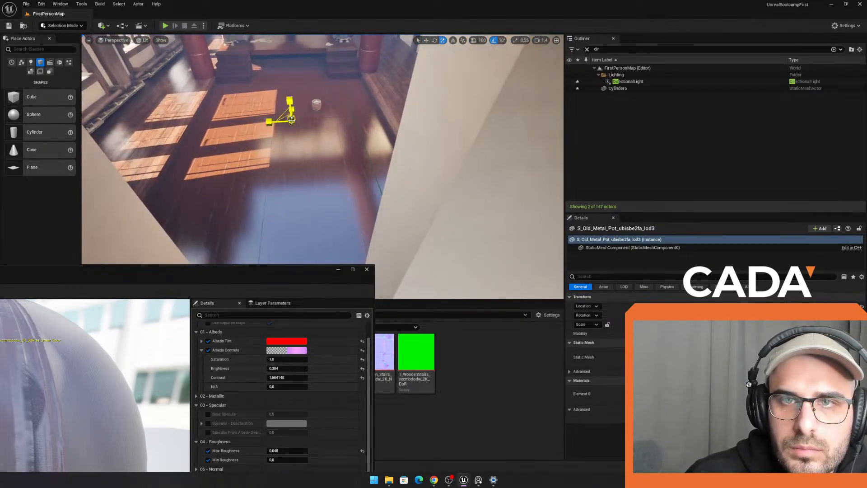
pyautogui.moveTo(291, 118); pyautogui.dragTo(362, 119, button='right')
pyautogui.press('w')
pyautogui.moveTo(337, 116); pyautogui.dragTo(429, 139)
pyautogui.moveTo(429, 139); pyautogui.dragTo(348, 138, button='right')
# Step: Duplicate the metal lantern from the platform and move the copy down through the floor beneath the old metal pot
pyautogui.click(335, 135)
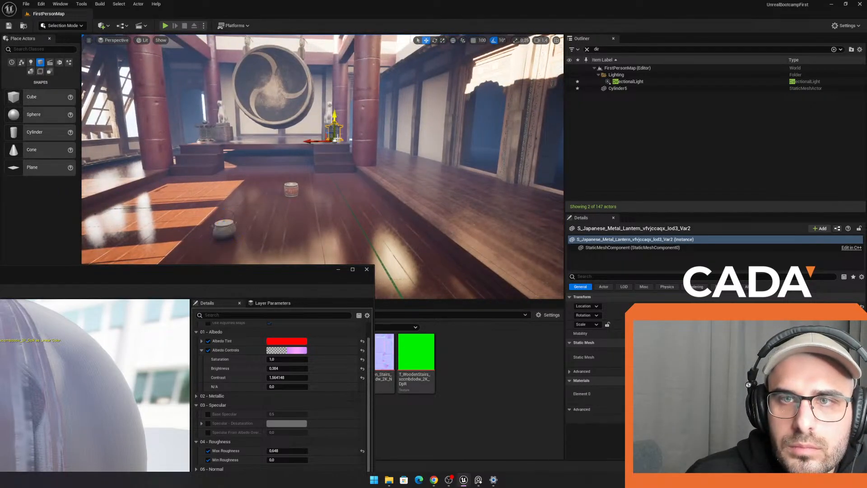
pyautogui.keyDown('alt'); pyautogui.moveTo(334, 121); pyautogui.dragTo(333, 152); pyautogui.keyUp('alt')
pyautogui.moveTo(333, 152); pyautogui.dragTo(409, 164, button='right')
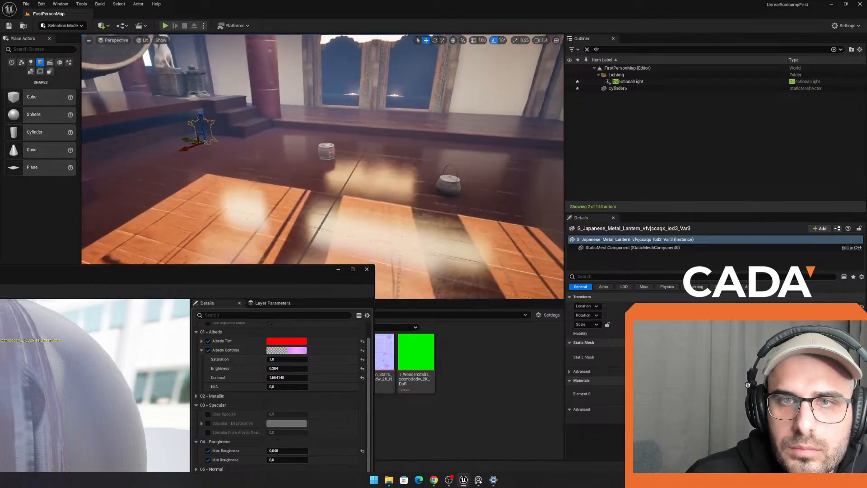
pyautogui.moveTo(192, 142); pyautogui.dragTo(436, 186)
pyautogui.moveTo(435, 186); pyautogui.dragTo(486, 187, button='right')
pyautogui.moveTo(476, 204); pyautogui.dragTo(370, 186)
# Step: Enlarge the sunken lantern uniformly so only its petal-shaped rim surrounds the pot above the floor
pyautogui.moveTo(370, 186); pyautogui.dragTo(312, 181, button='right')
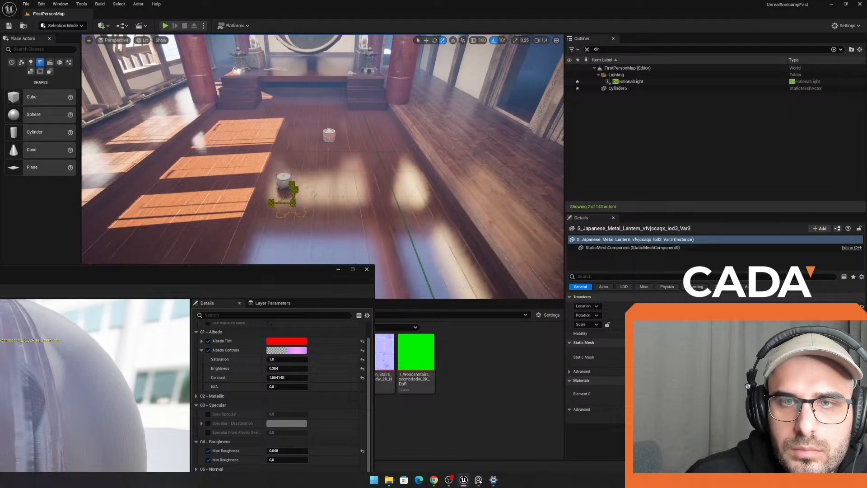
pyautogui.moveTo(293, 203); pyautogui.dragTo(319, 187)
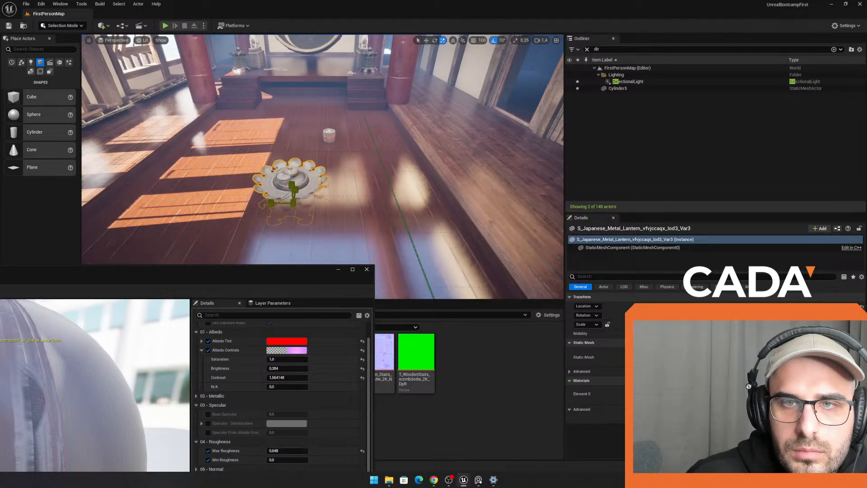
pyautogui.moveTo(293, 203); pyautogui.dragTo(289, 206)
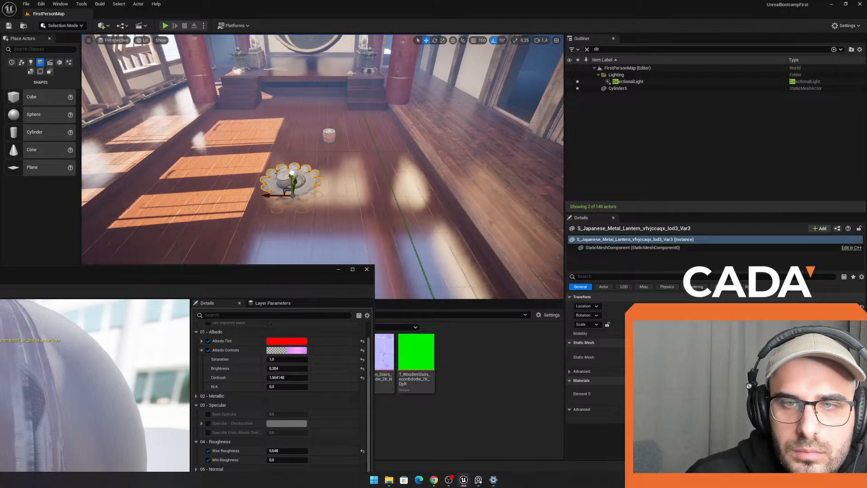
# Step: Duplicate the sunken lantern, then rotate the copy and raise it above the first petal rim
pyautogui.hotkey('ctrl', 'd')
pyautogui.press('e')
pyautogui.moveTo(313, 167); pyautogui.dragTo(314, 135)
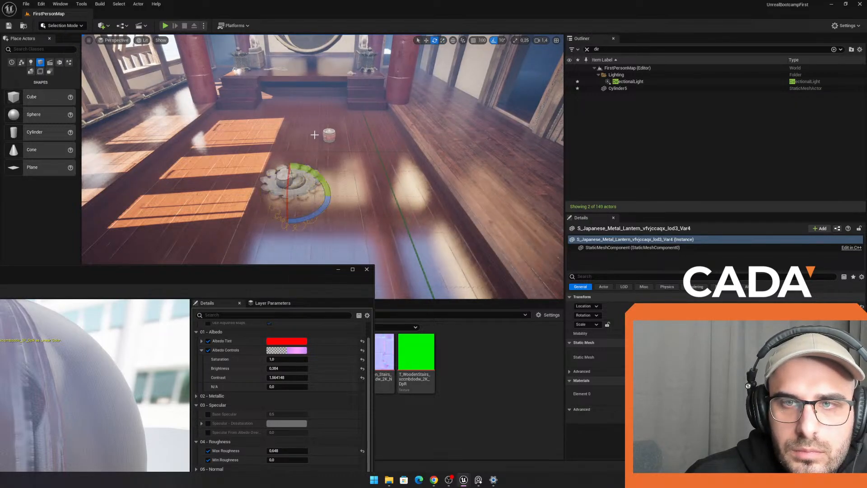
pyautogui.moveTo(324, 181); pyautogui.dragTo(321, 194)
pyautogui.press('w')
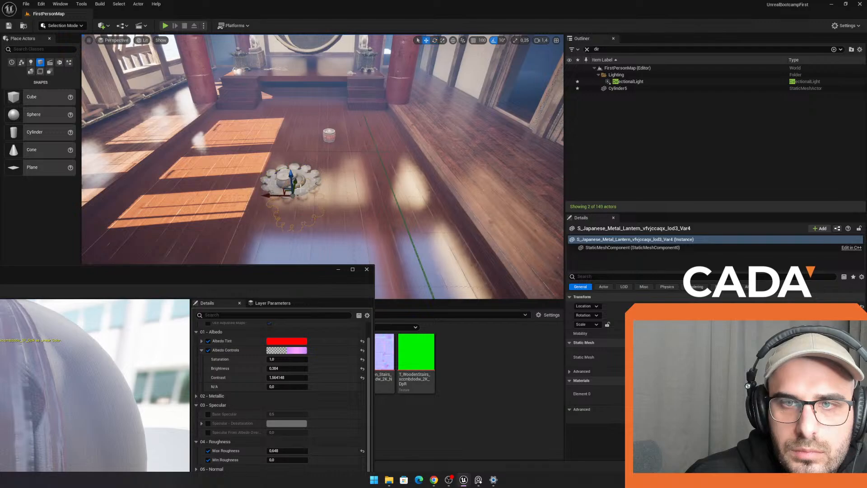
pyautogui.moveTo(289, 165); pyautogui.dragTo(282, 145)
pyautogui.press('e')
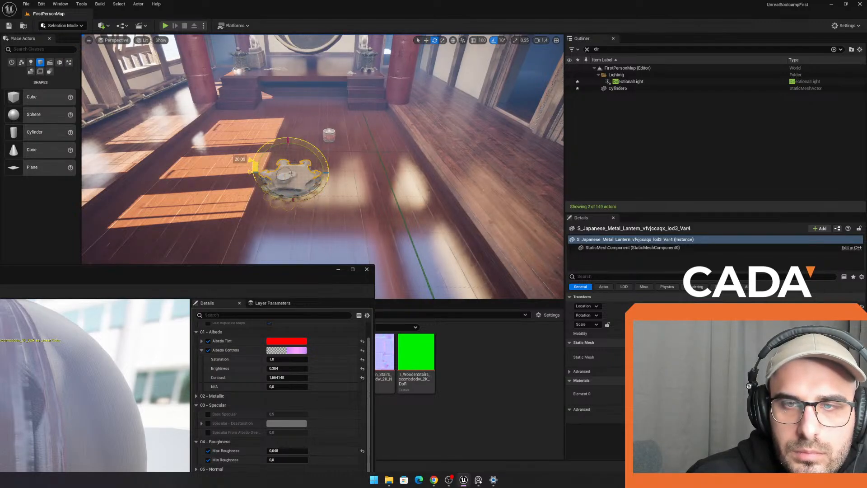
# Step: Scale the raised lantern copy down and center it inside the larger petal rim as a pot base
pyautogui.press('r')
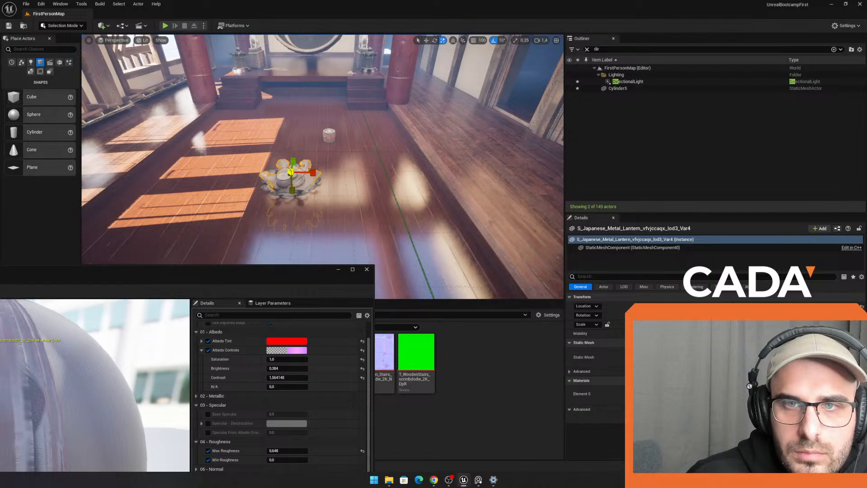
pyautogui.moveTo(290, 173); pyautogui.dragTo(290, 173)
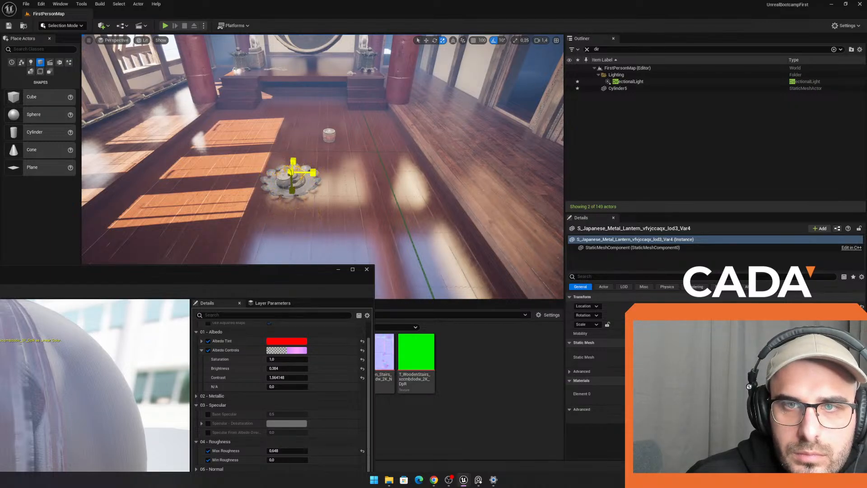
pyautogui.moveTo(288, 174); pyautogui.dragTo(310, 171, button='right')
pyautogui.press('w')
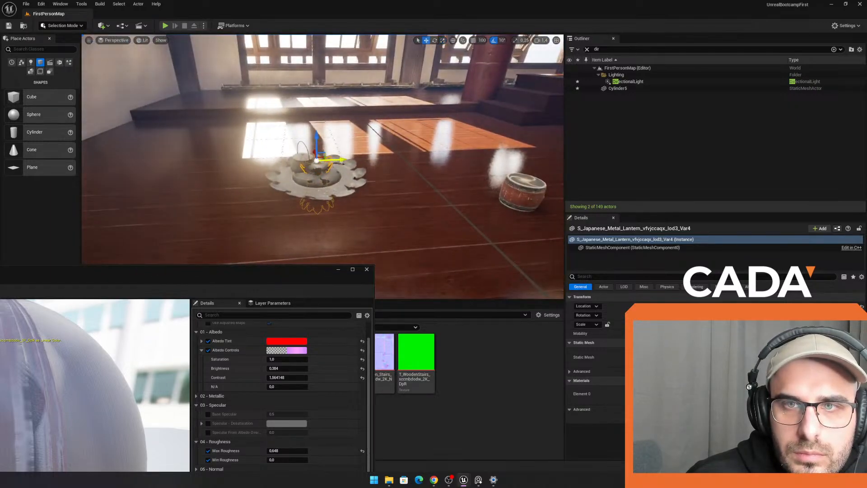
pyautogui.click(332, 162)
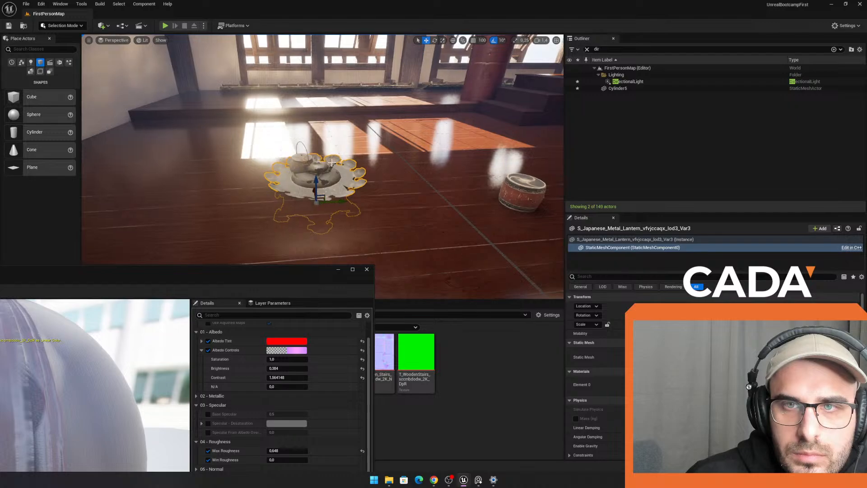
pyautogui.click(326, 152)
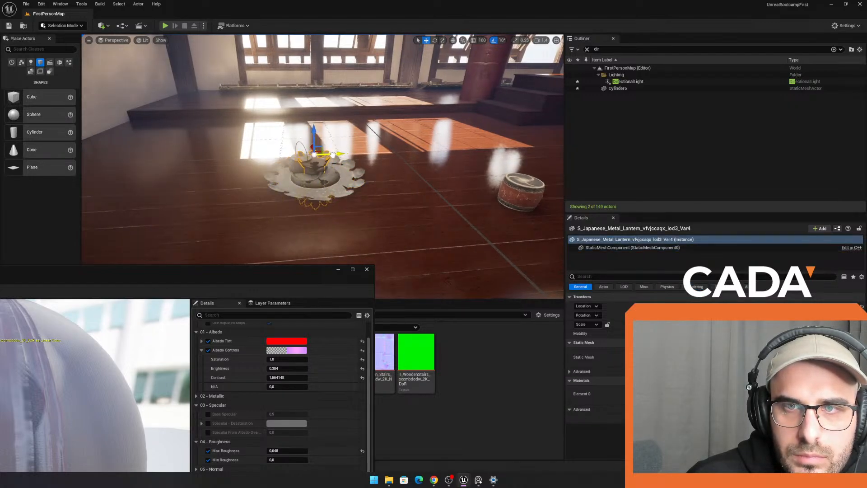
pyautogui.press('r')
pyautogui.moveTo(317, 164); pyautogui.dragTo(325, 146)
# Step: Enlarge the old metal pot and center it on top of the petal-shaped lantern base
pyautogui.click(292, 163)
pyautogui.press('w')
pyautogui.press('r')
pyautogui.moveTo(324, 146); pyautogui.dragTo(409, 183, button='right')
pyautogui.press('w')
pyautogui.moveTo(329, 180); pyautogui.dragTo(345, 181)
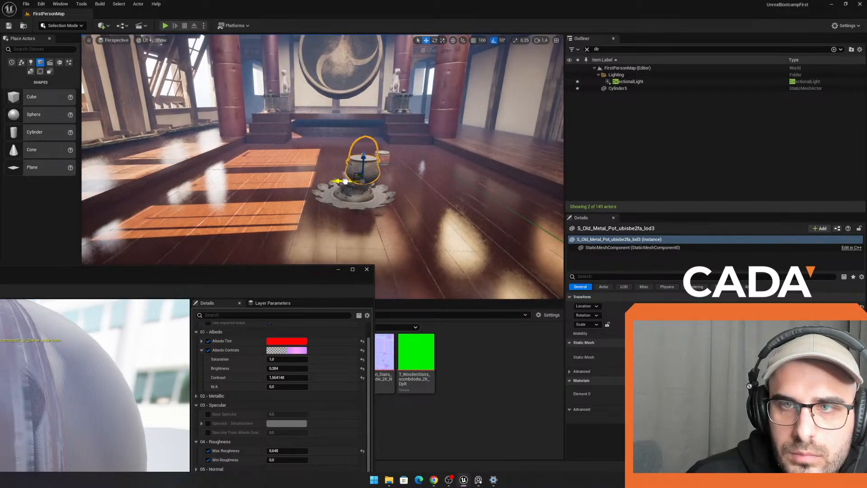
pyautogui.press('e')
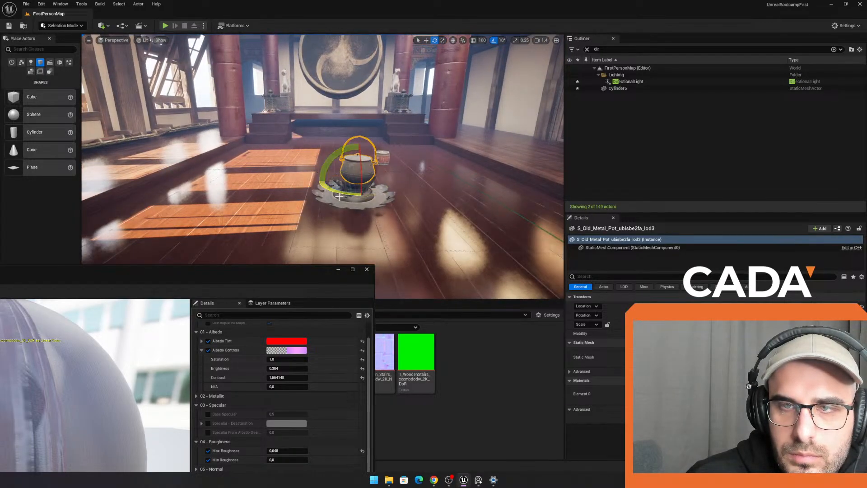
pyautogui.click(338, 268)
pyautogui.press('w')
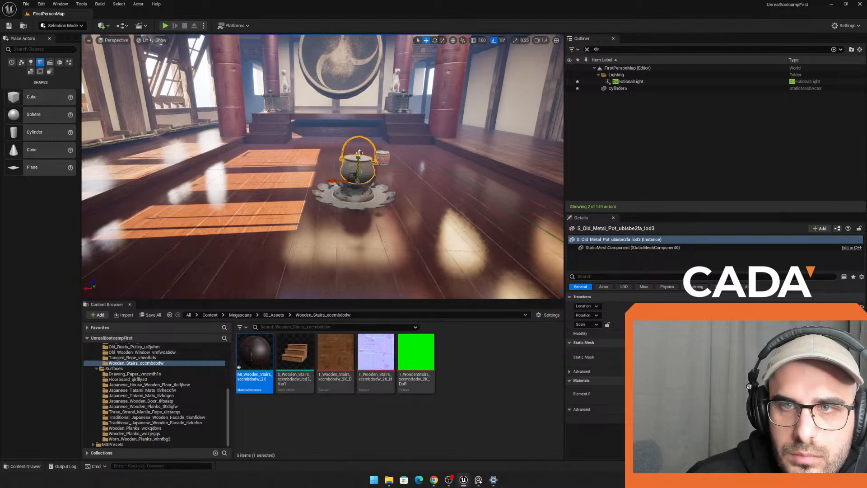
pyautogui.moveTo(357, 166); pyautogui.dragTo(354, 164)
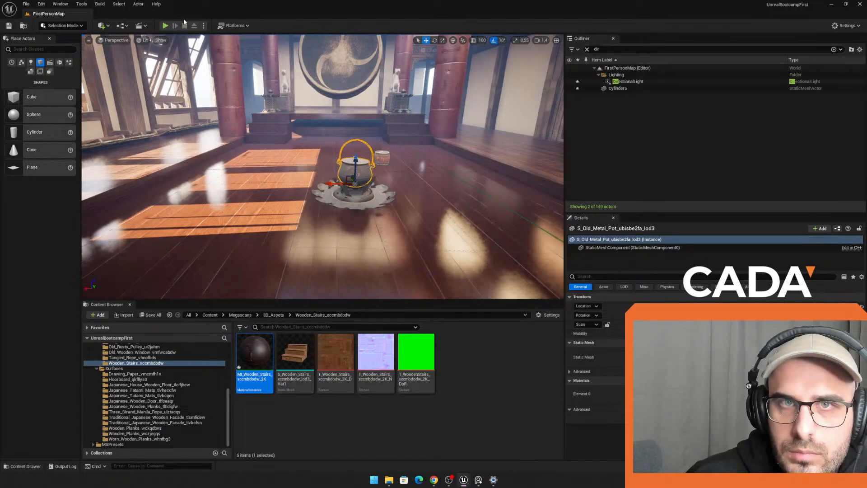
# Step: Play the level and walk forward to check the pot centerpiece, and stop the preview
pyautogui.click(165, 25)
pyautogui.press('w')
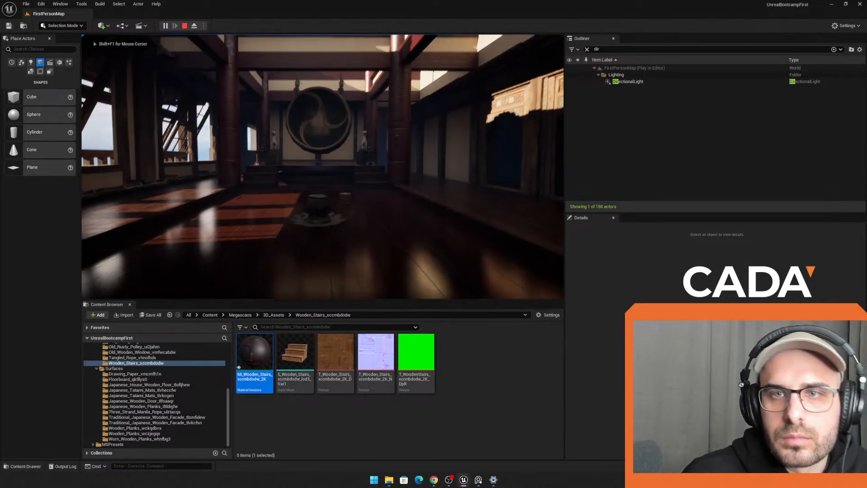
pyautogui.press('w')
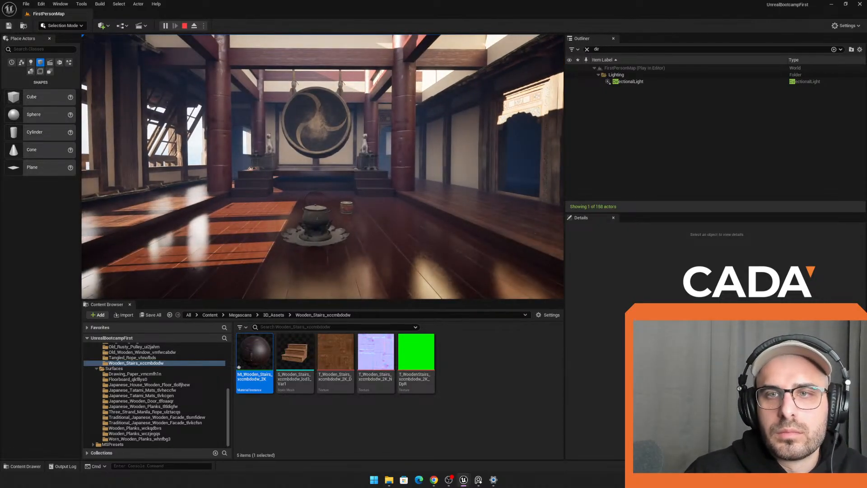
pyautogui.press('Escape')
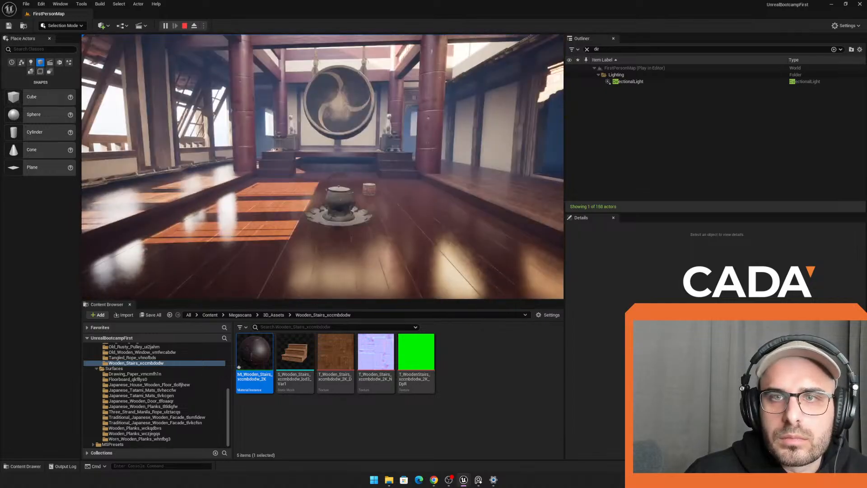
# Step: Shift the wooden platform block between the two stairs slightly sideways and raise it a little
pyautogui.click(330, 160)
pyautogui.press('w')
pyautogui.moveTo(330, 160); pyautogui.dragTo(297, 171, button='right')
pyautogui.press('d')
pyautogui.moveTo(262, 156); pyautogui.dragTo(272, 154)
pyautogui.press('r')
pyautogui.moveTo(272, 154); pyautogui.dragTo(307, 156, button='right')
pyautogui.press('a')
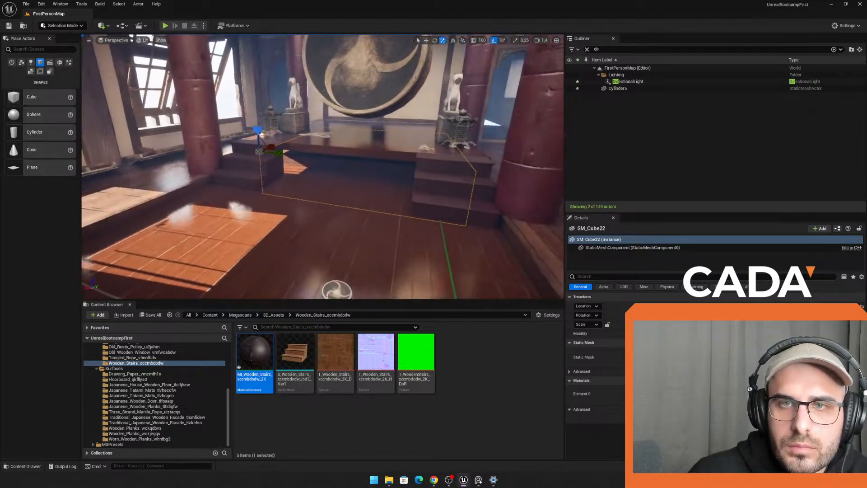
pyautogui.press('w')
pyautogui.moveTo(258, 131); pyautogui.dragTo(257, 115)
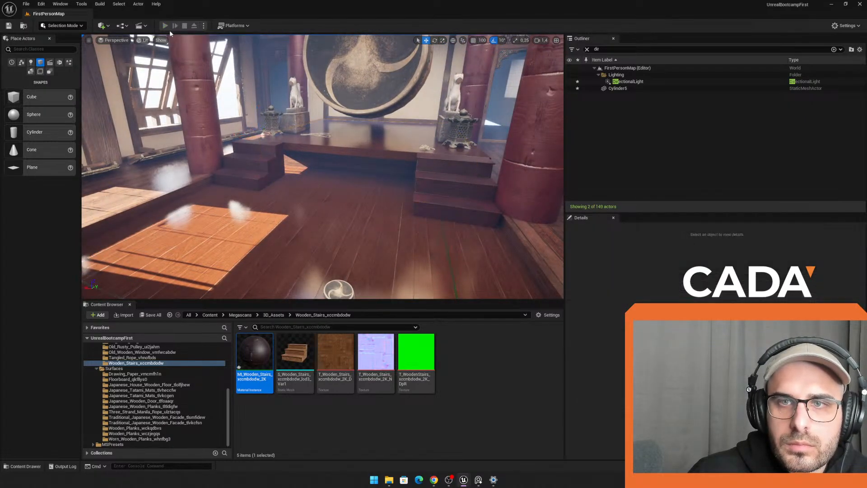
# Step: Play the level and walk into the hall to check the platform and stairs, and stop the preview
pyautogui.click(165, 25)
pyautogui.press('w')
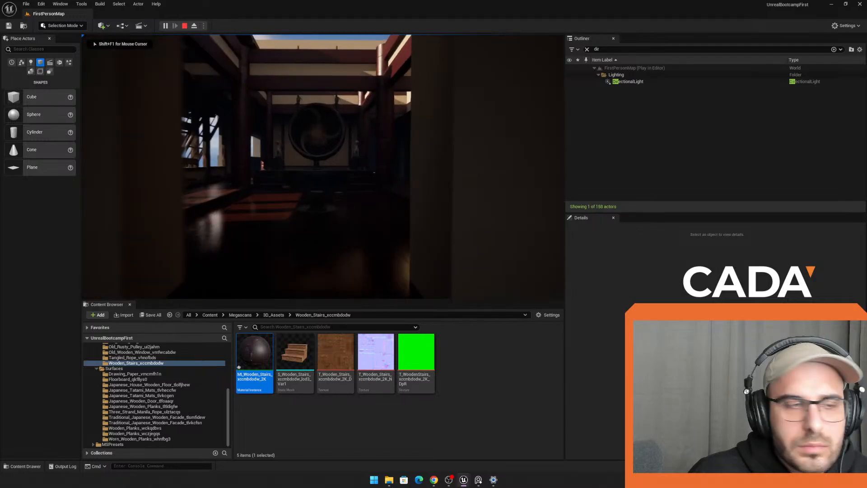
pyautogui.press('w')
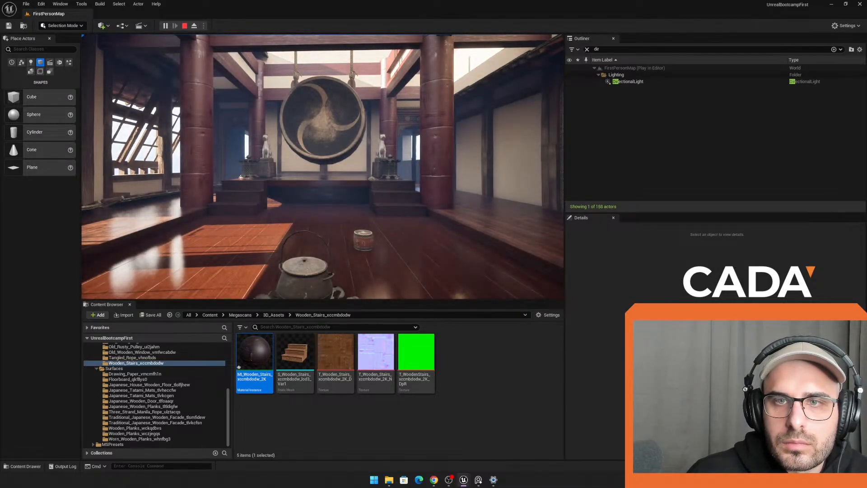
pyautogui.press('Escape')
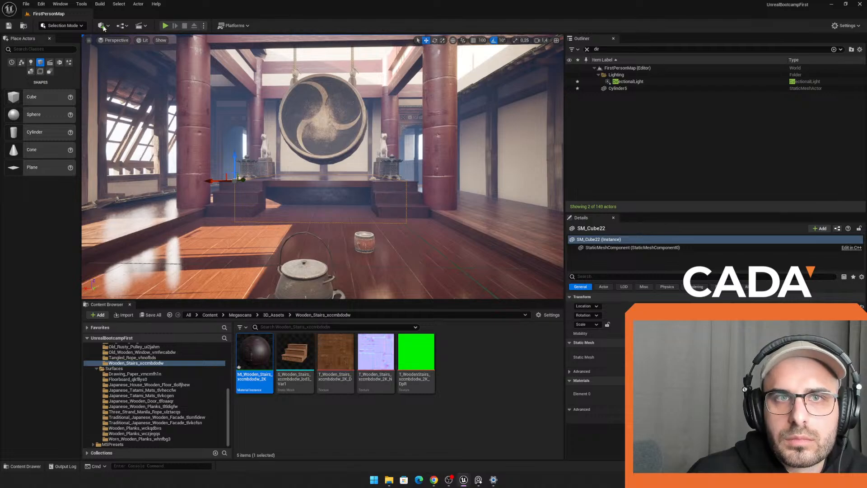
# Step: Open Quixel Bridge and search the asset library for "shel"
pyautogui.click(103, 26)
pyautogui.click(122, 58)
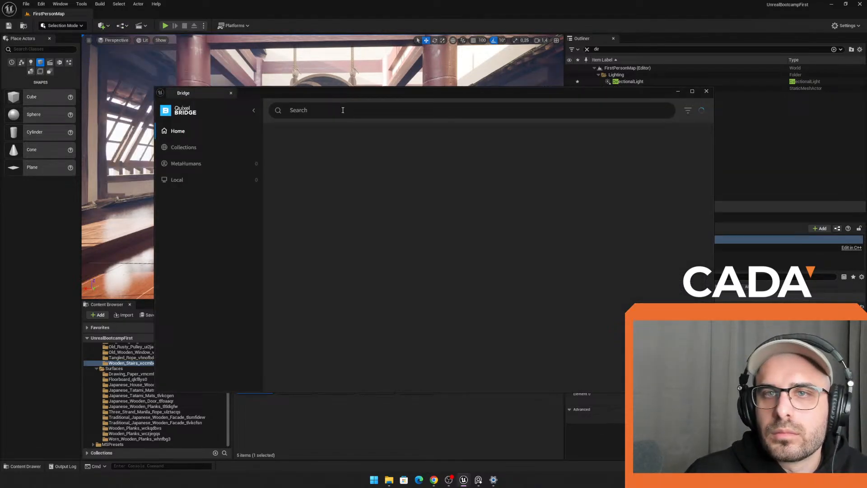
pyautogui.click(327, 113)
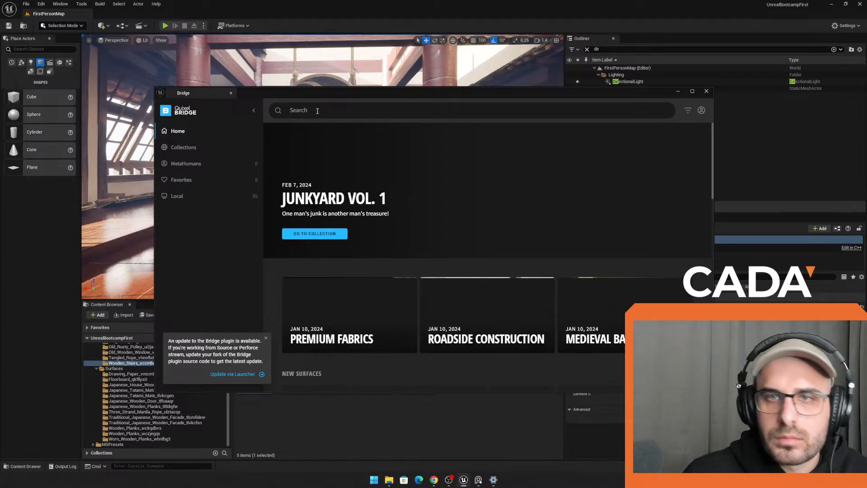
pyautogui.write('sh')
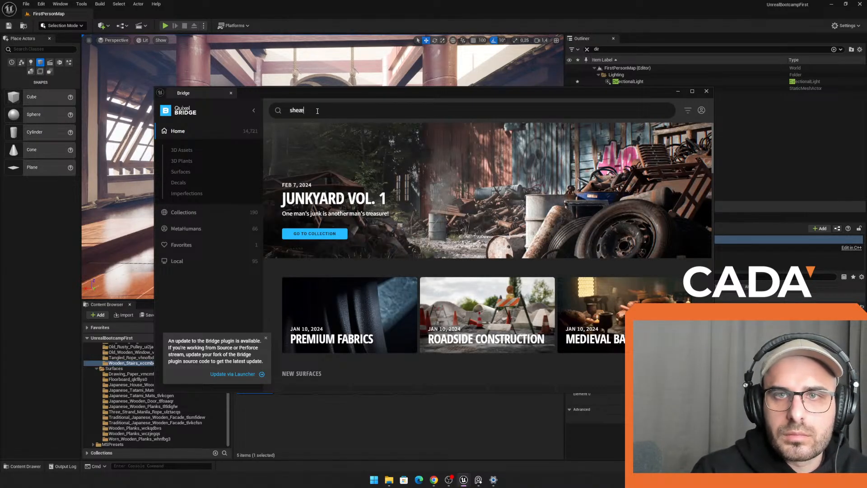
pyautogui.write('el')
pyautogui.press('Return')
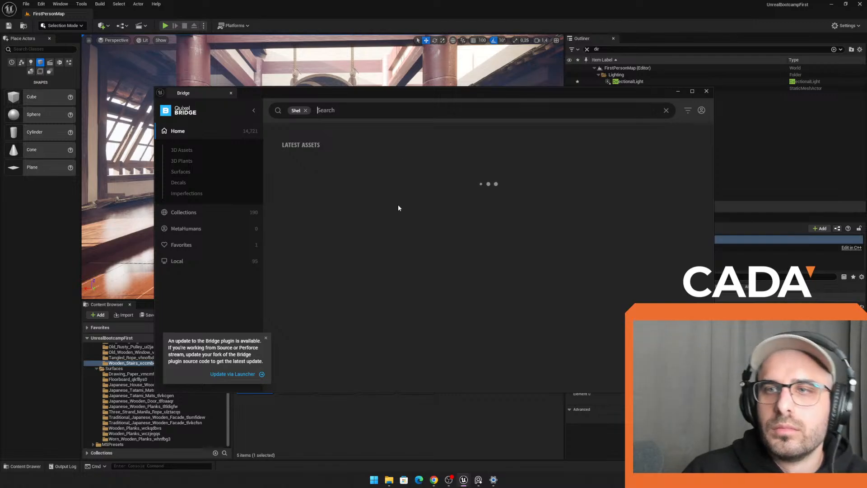
# Step: Browse the shelf results and download the dark brown Wooden Shelf asset
pyautogui.scroll(-4, 463, 244)
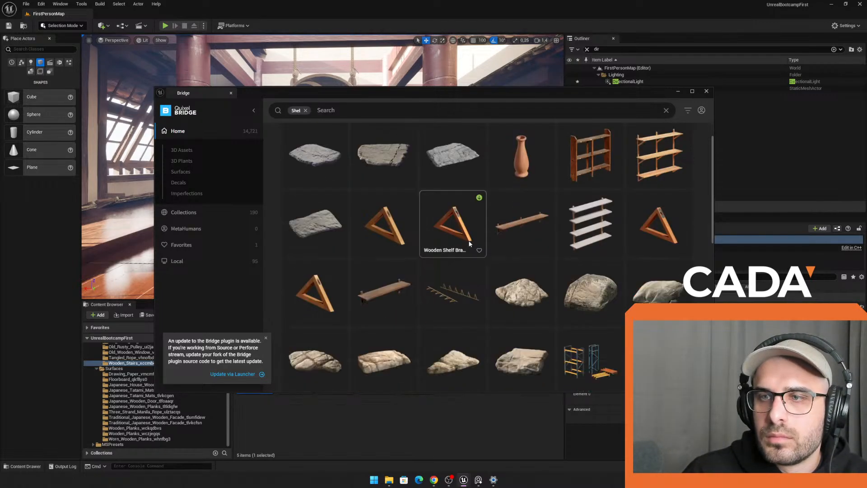
pyautogui.scroll(-4, 498, 239)
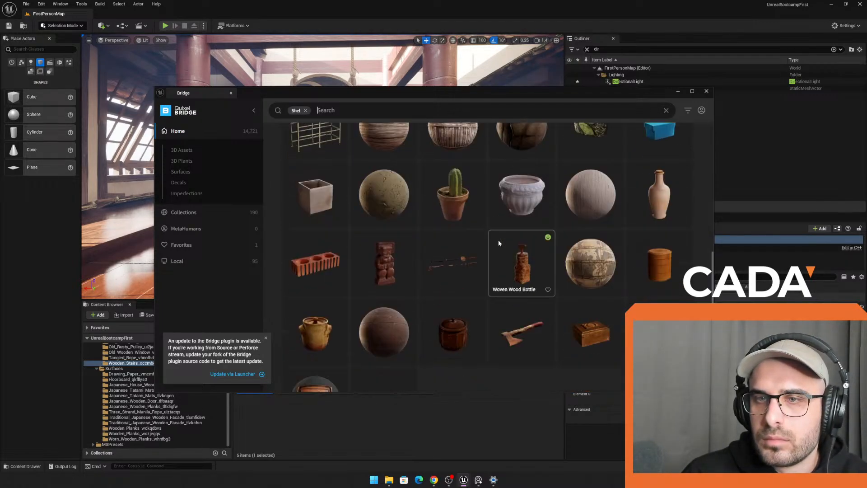
pyautogui.scroll(10, 516, 237)
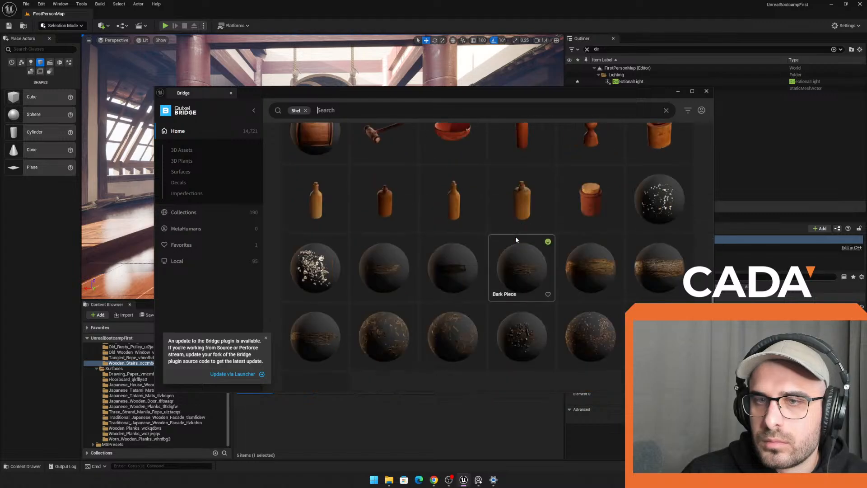
pyautogui.scroll(3, 517, 236)
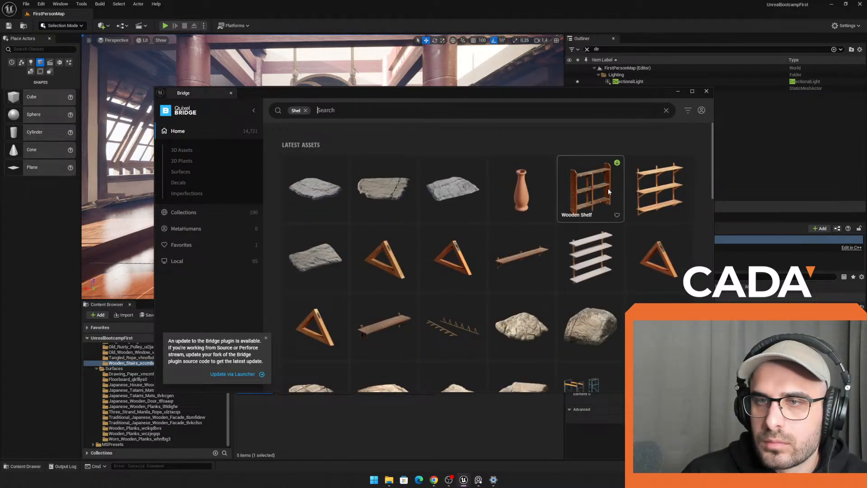
pyautogui.click(617, 162)
pyautogui.scroll(-10, 589, 244)
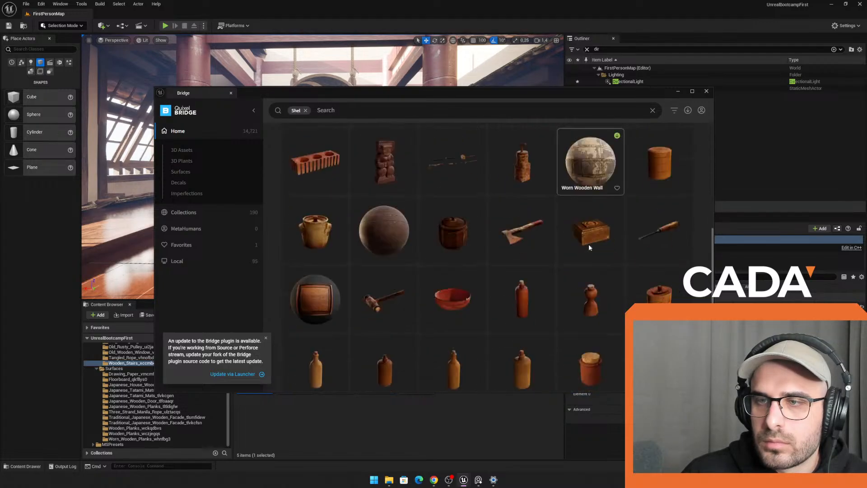
pyautogui.scroll(-1, 588, 248)
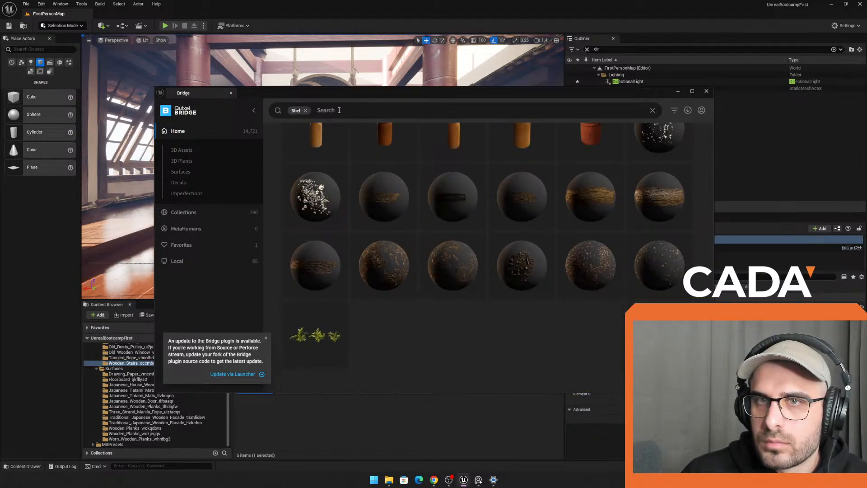
# Step: Replace the search with "Book" and download the teal patterned book and the dark blue Old Book
pyautogui.click(305, 111)
pyautogui.click(328, 111)
pyautogui.write('book')
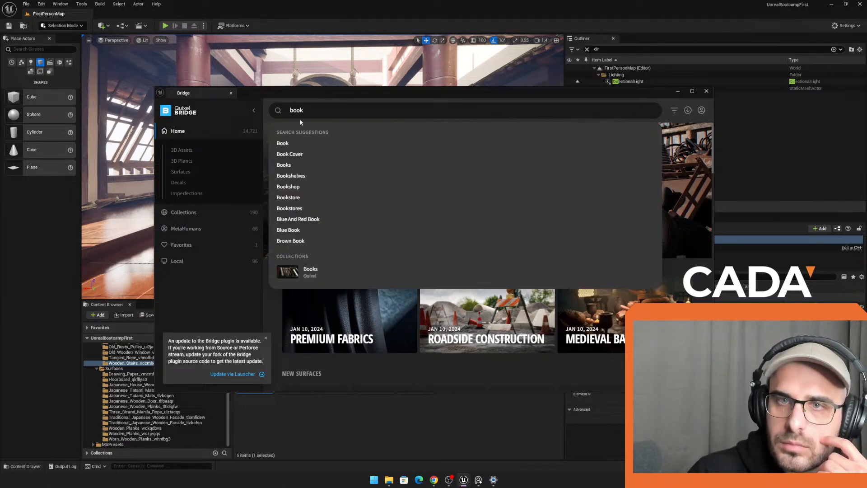
pyautogui.click(283, 144)
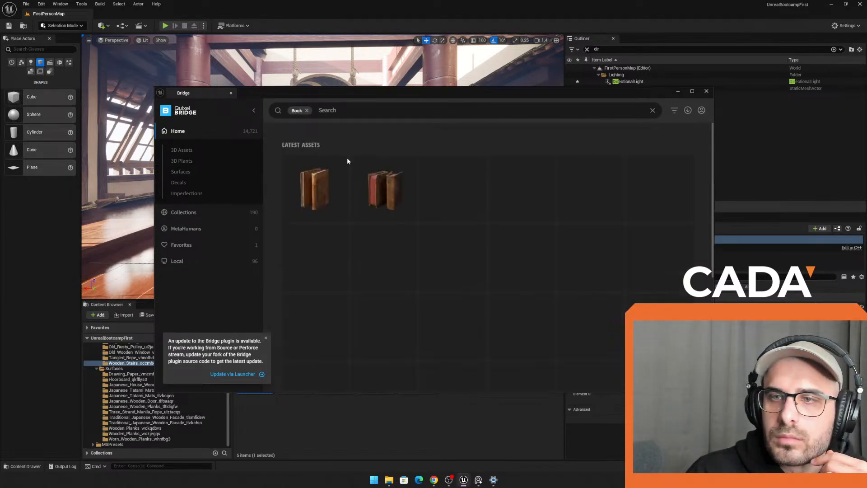
pyautogui.scroll(-3, 465, 234)
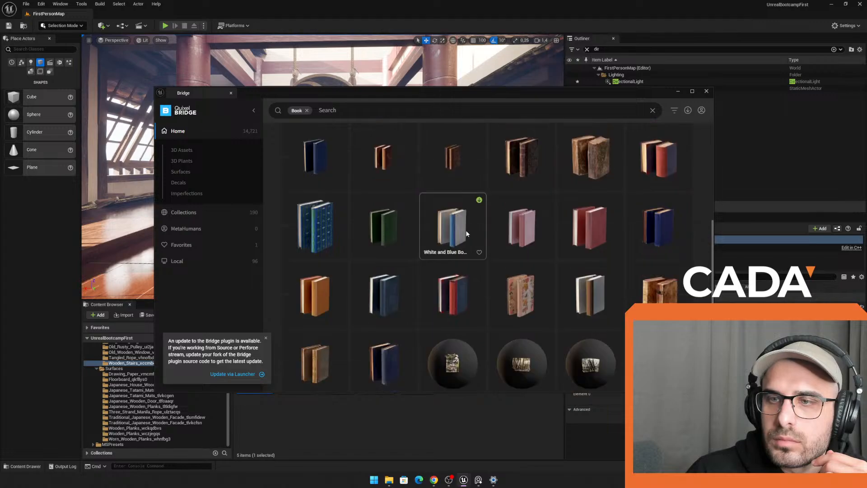
pyautogui.scroll(-1, 467, 233)
pyautogui.scroll(1, 467, 233)
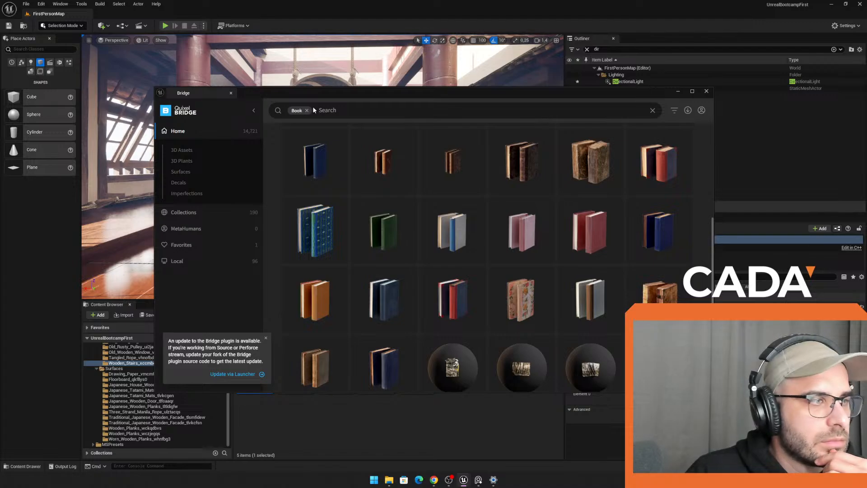
pyautogui.click(341, 204)
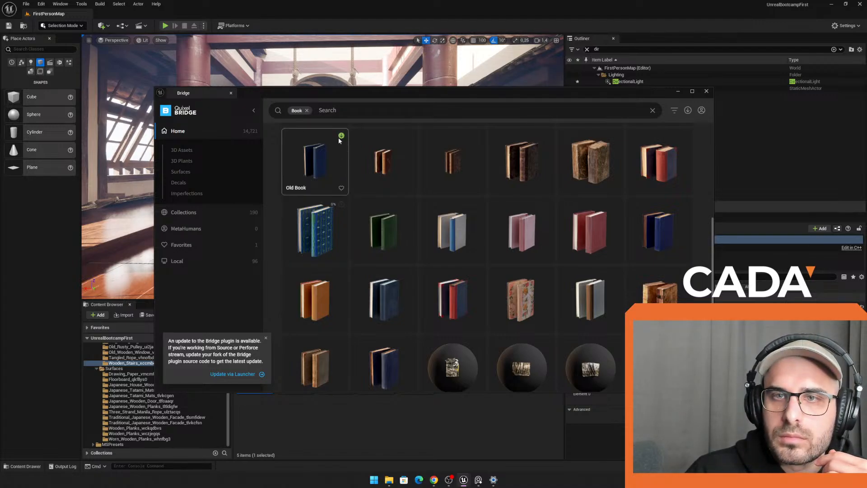
pyautogui.click(342, 136)
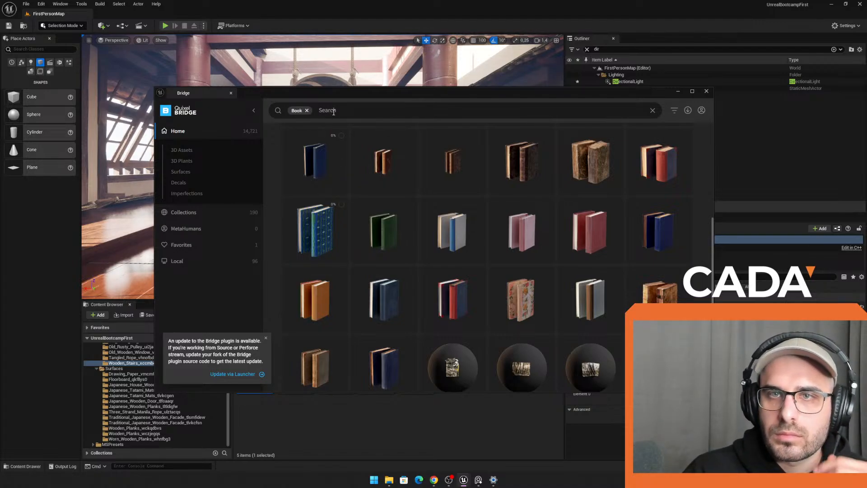
# Step: Replace the book search with "pot" and open the Rustic Pottery collection
pyautogui.click(334, 112)
pyautogui.press('BackSpace')
pyautogui.write('pot')
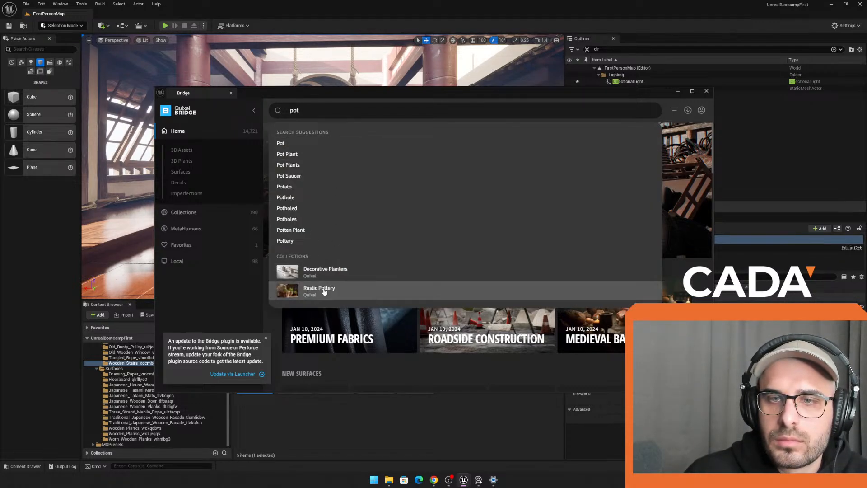
pyautogui.click(330, 288)
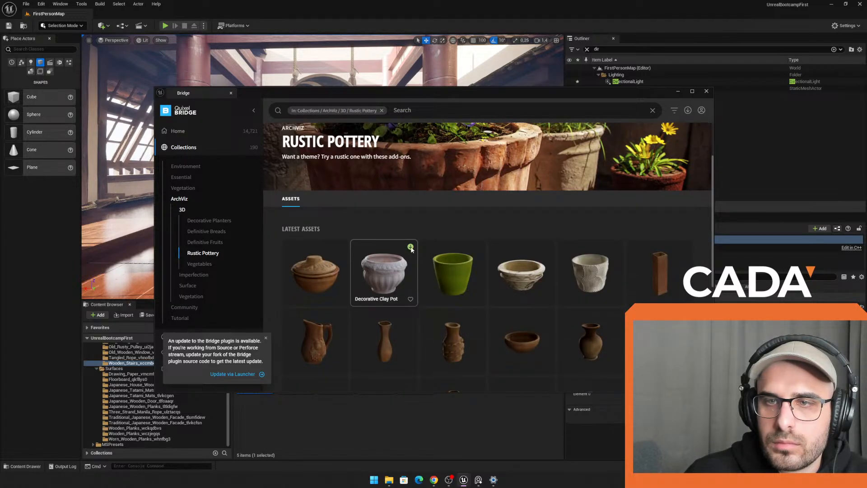
# Step: Download the Decorative Clay Pot, the carved clay jug, the pale-rimmed pot and the red Flower Pot beside it
pyautogui.click(410, 247)
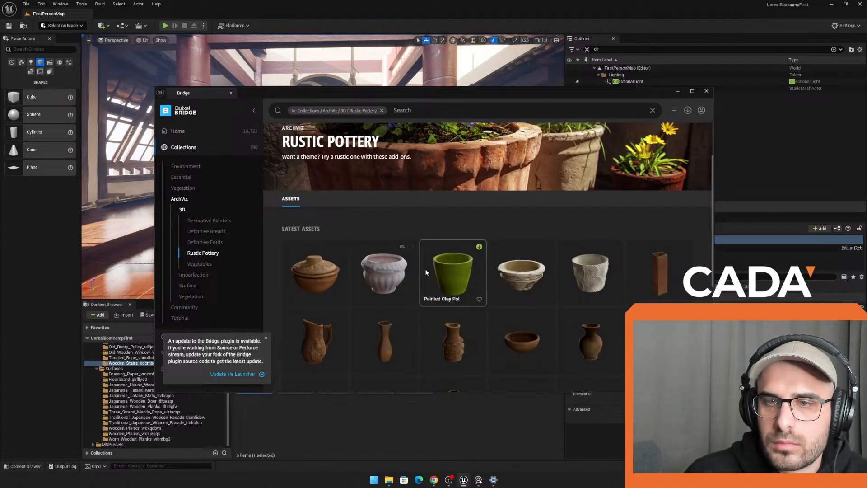
pyautogui.scroll(-2, 447, 266)
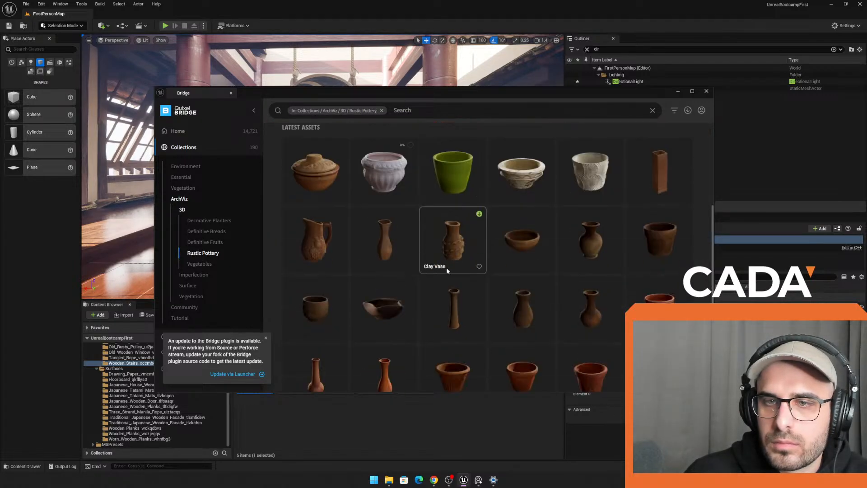
pyautogui.click(341, 214)
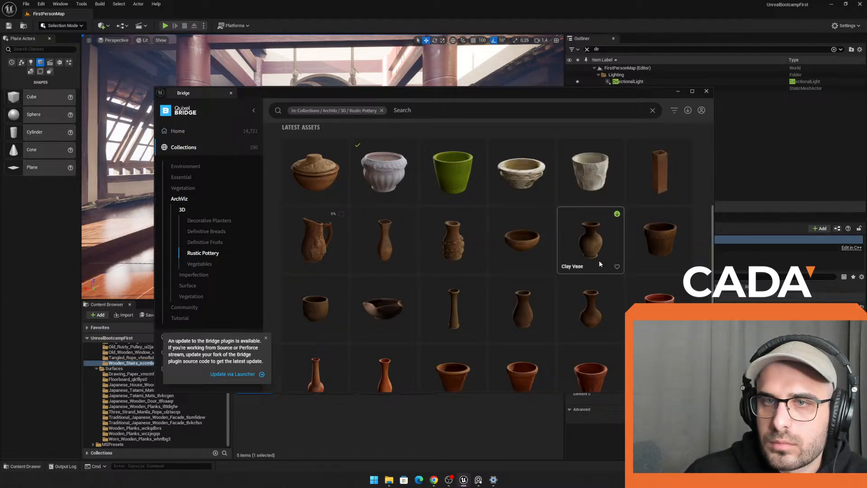
pyautogui.scroll(-2, 632, 285)
pyautogui.click(680, 286)
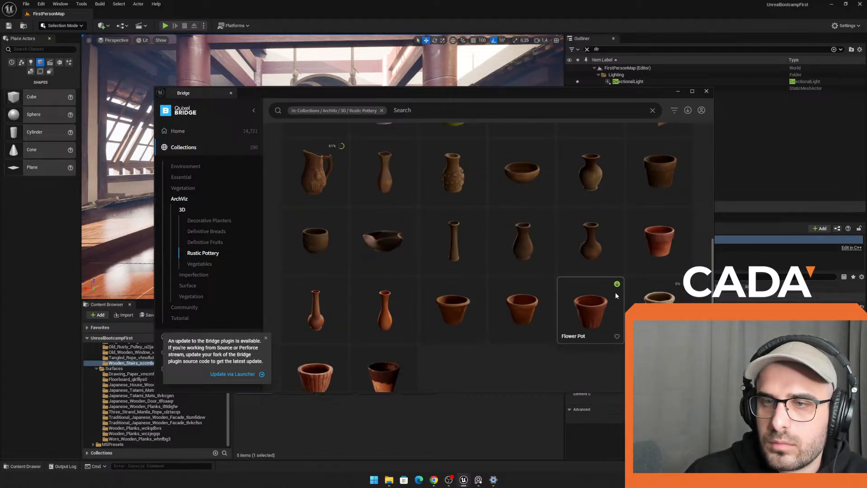
pyautogui.click(616, 290)
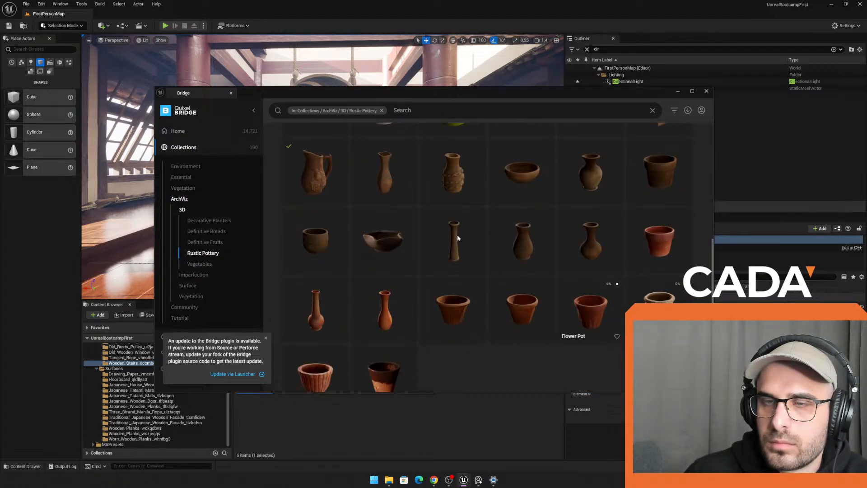
# Step: Leave the pottery collection, open the Flowering Plant category of 3D Plants and download the Bigleaf Hydrangea
pyautogui.click(383, 113)
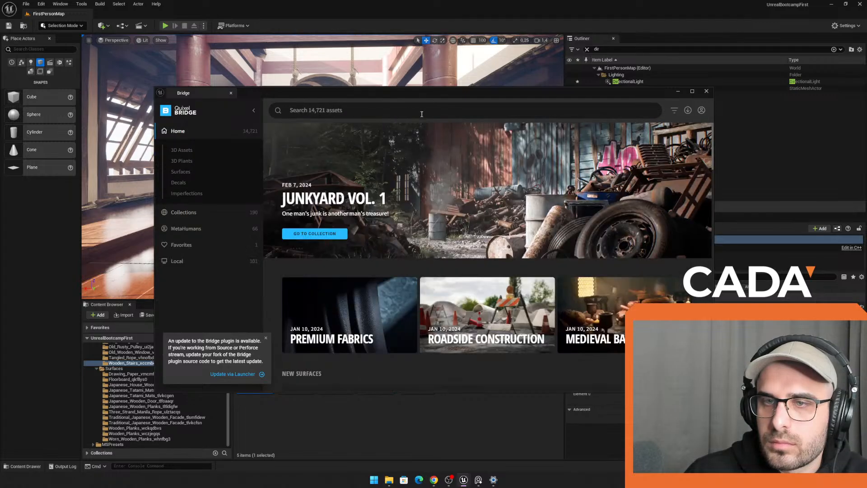
pyautogui.click(181, 160)
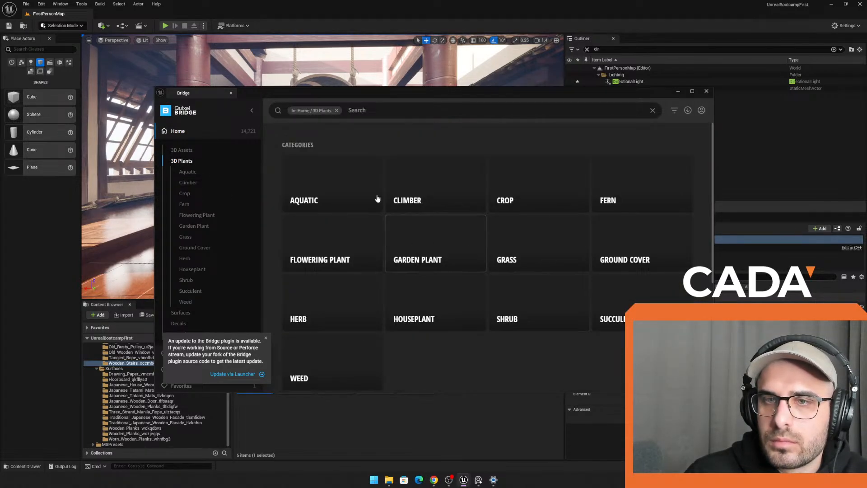
pyautogui.click(369, 234)
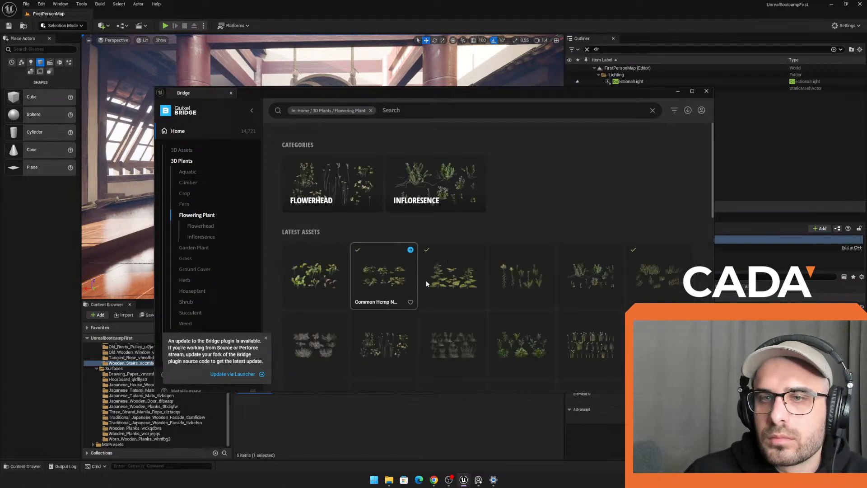
pyautogui.scroll(-2, 519, 259)
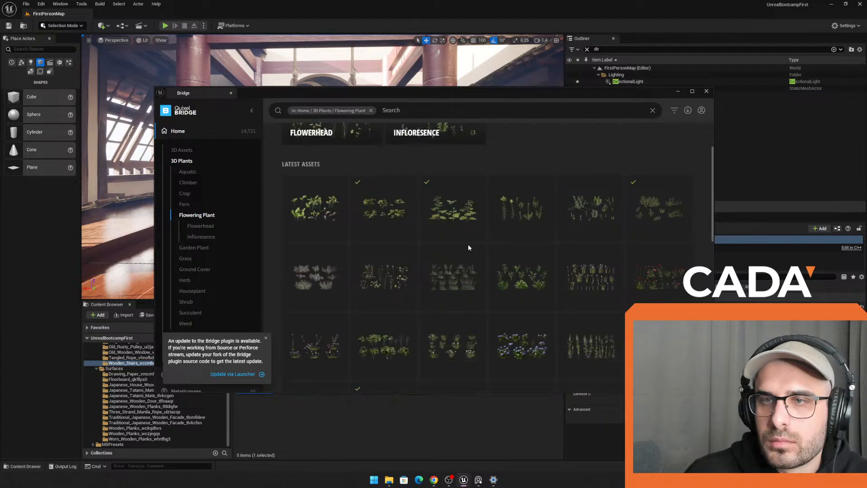
pyautogui.scroll(-3, 439, 224)
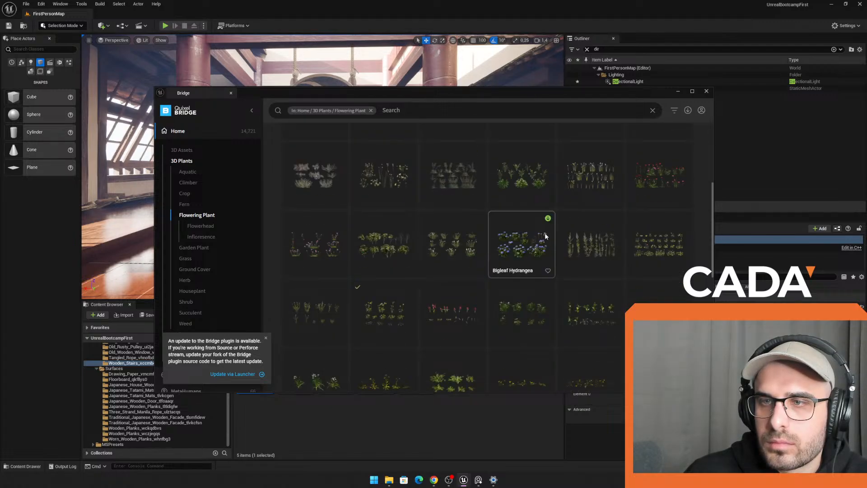
pyautogui.click(548, 218)
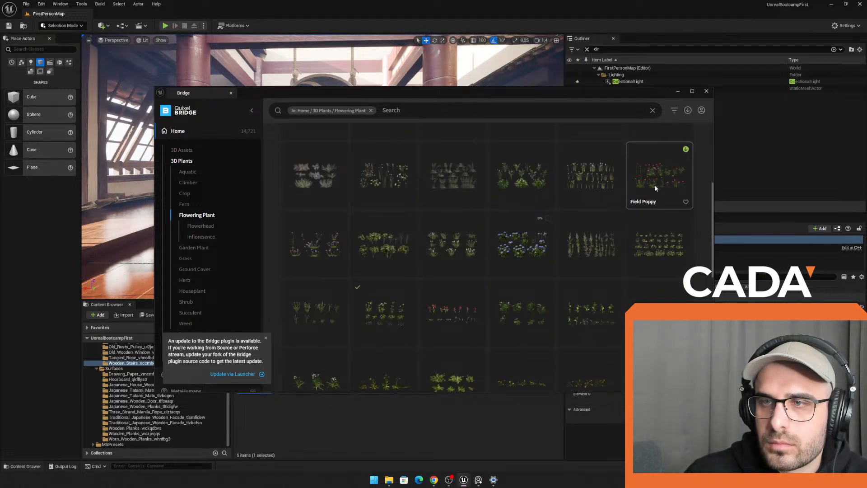
pyautogui.scroll(-4, 519, 254)
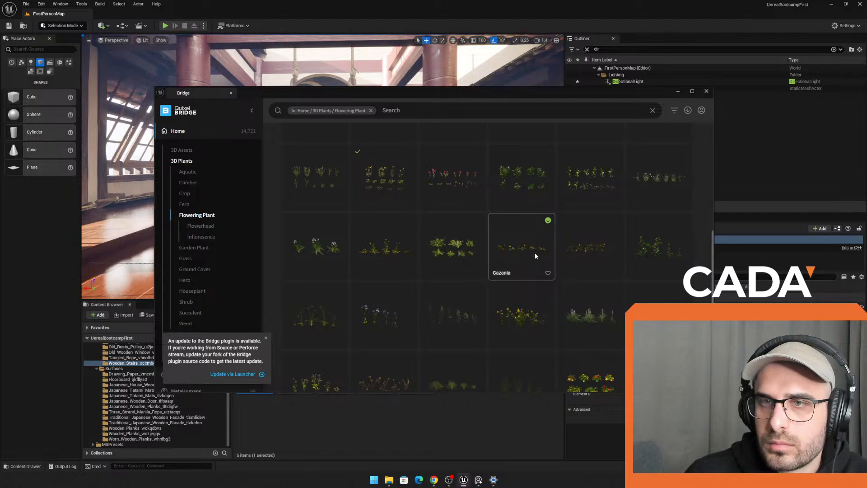
# Step: Download the Amaryllis plant from the Flowering Plant category, and clear the category filter
pyautogui.scroll(-3, 525, 249)
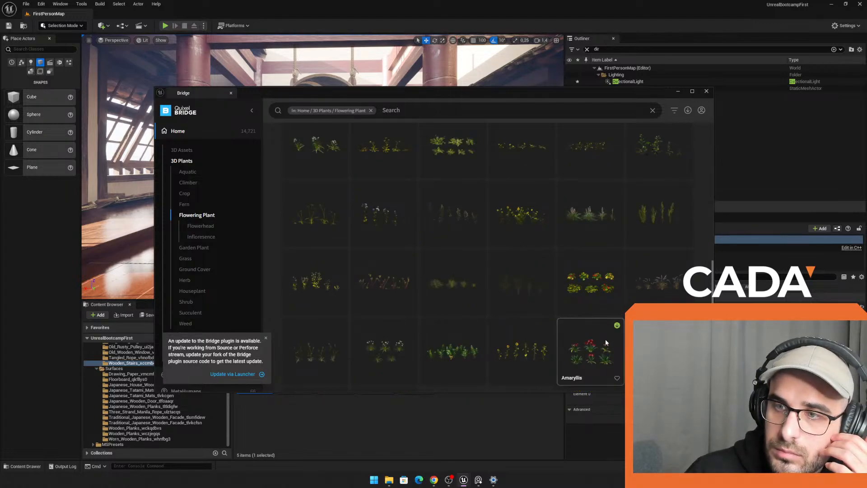
pyautogui.click(618, 326)
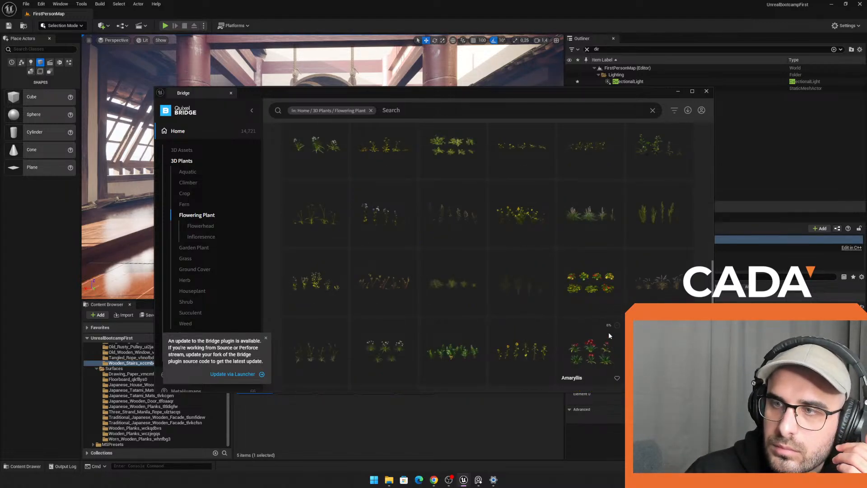
pyautogui.scroll(5, 404, 143)
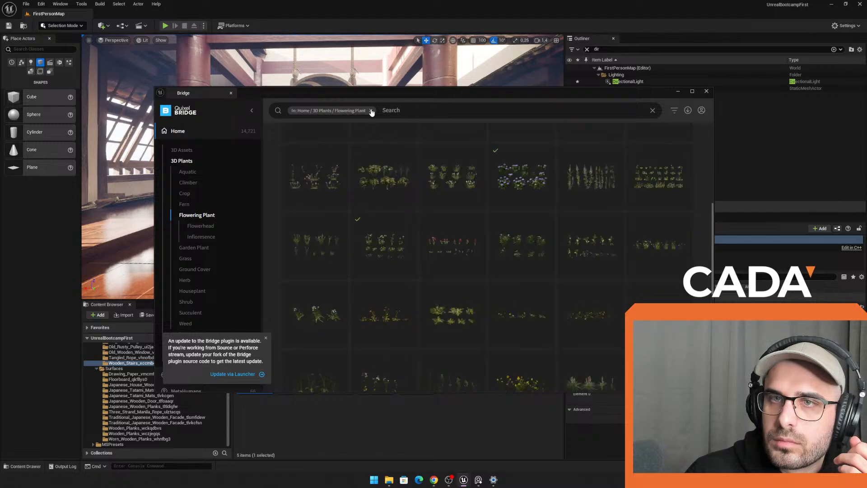
pyautogui.scroll(-2, 515, 256)
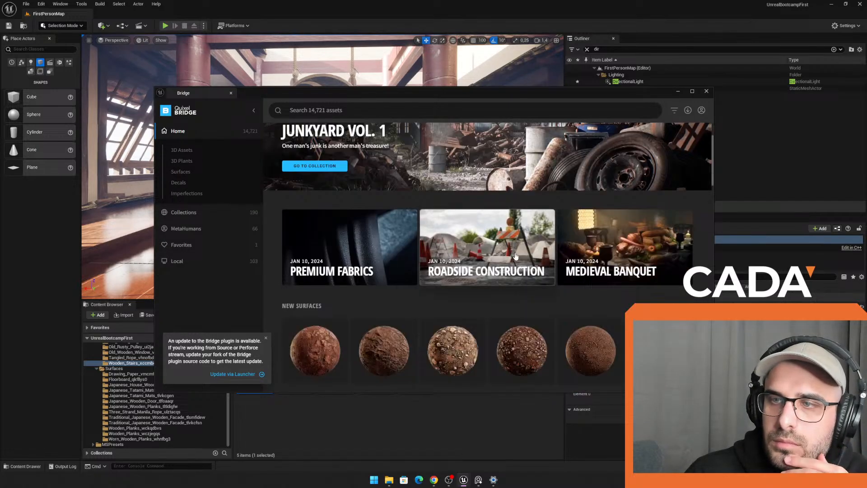
# Step: Search the full asset library for "scroll" and look through the matching assets
pyautogui.scroll(2, 467, 189)
pyautogui.click(365, 107)
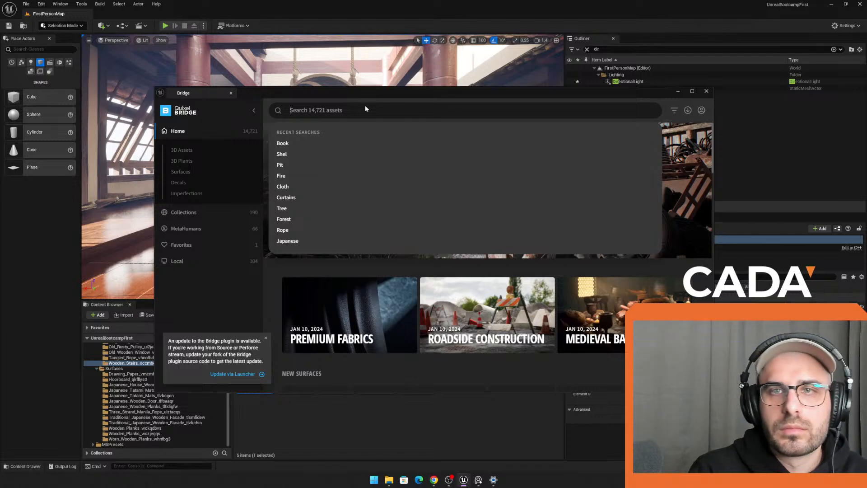
pyautogui.write('paper')
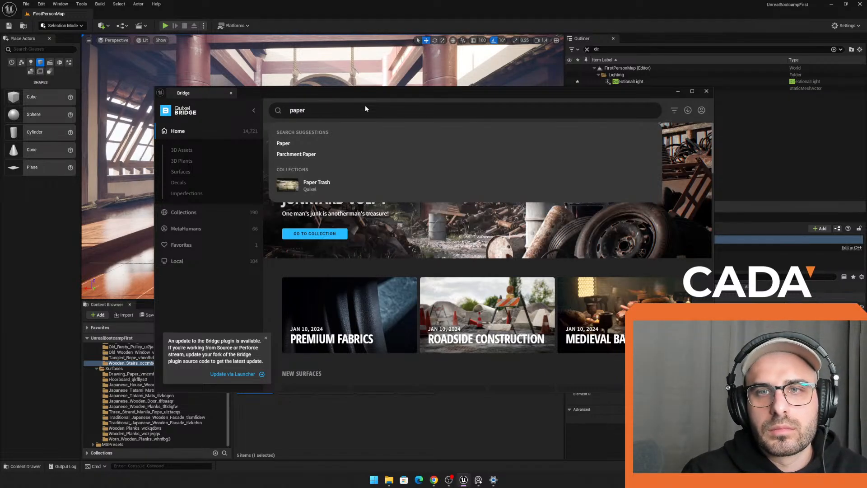
pyautogui.press('BackSpace')
pyautogui.press('BackSpace')
pyautogui.press('BackSpace')
pyautogui.press('BackSpace')
pyautogui.write('scroll')
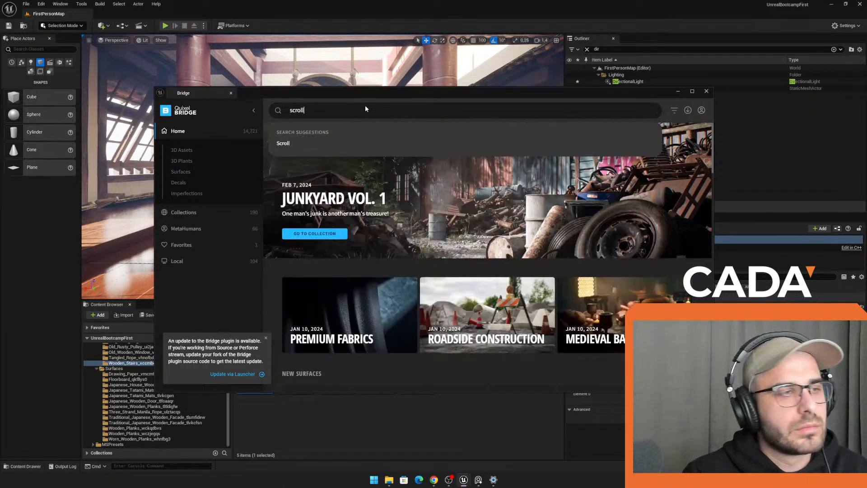
pyautogui.click(452, 144)
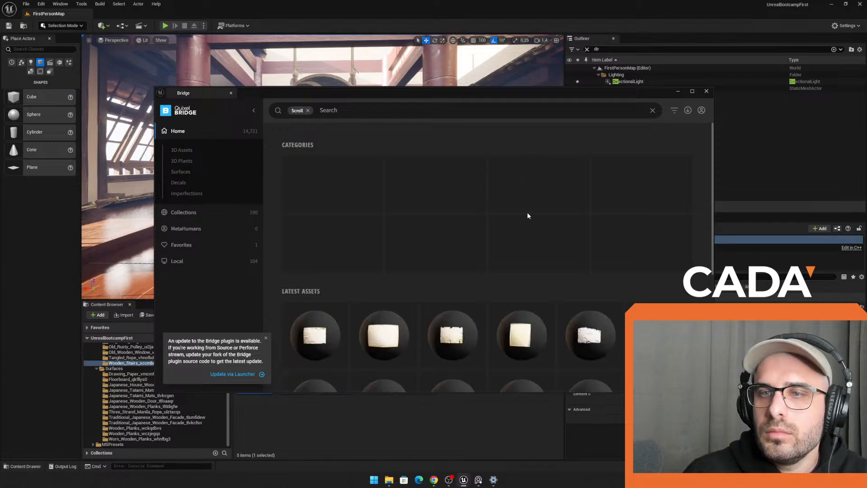
pyautogui.scroll(-2, 492, 226)
pyautogui.scroll(2, 495, 224)
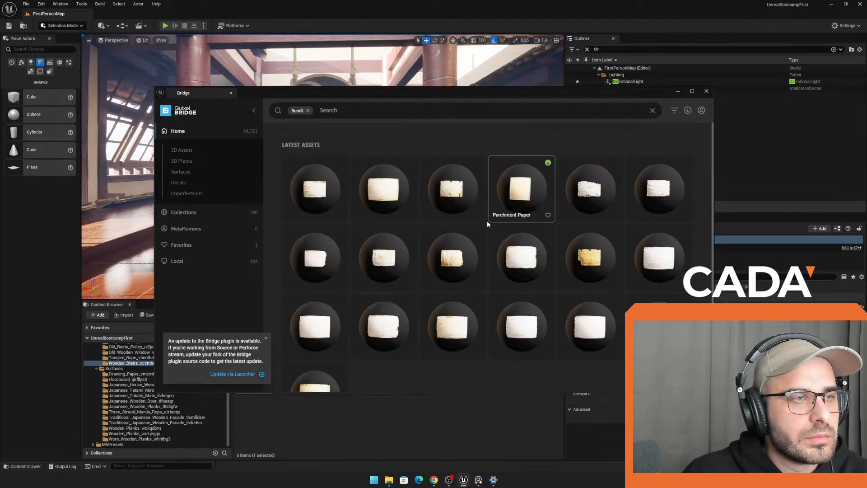
# Step: Replace the search with "picture" and download the Damaged Picture Frame asset
pyautogui.click(308, 110)
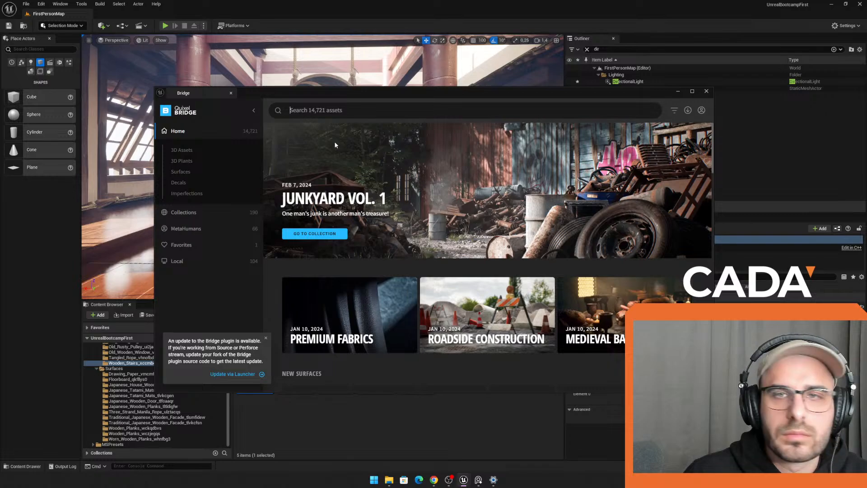
pyautogui.write('pic')
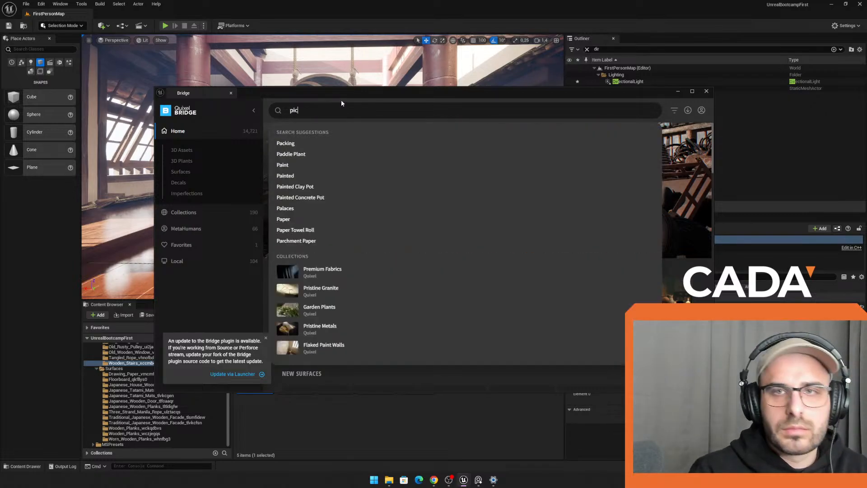
pyautogui.write('ture')
pyautogui.press('Return')
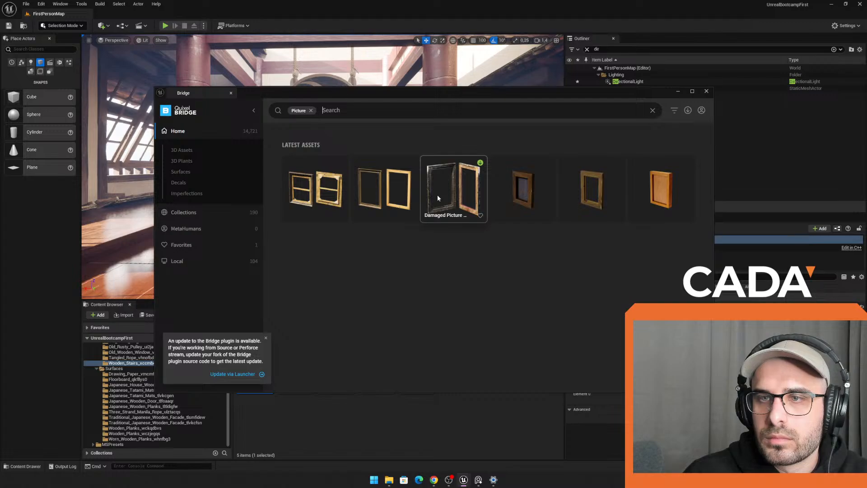
pyautogui.click(450, 194)
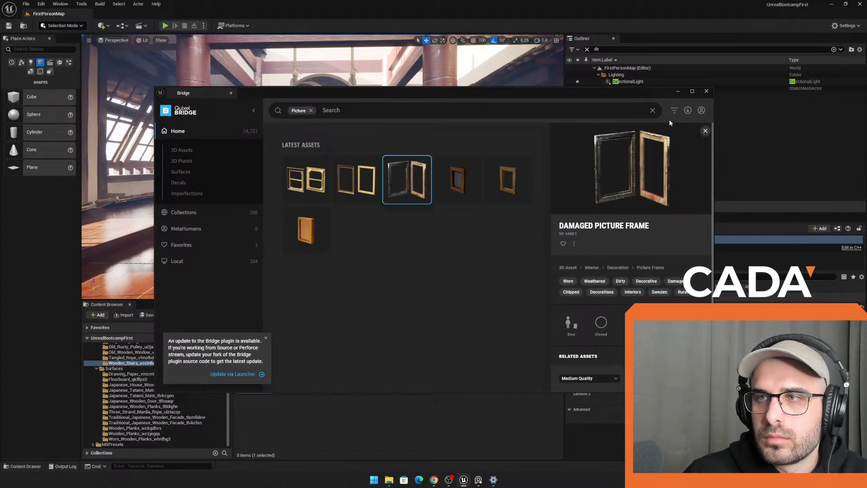
# Step: Add the downloaded picture frame, plants, flower pots, clay jug, clay pot, books and wooden shelf to the project, and minimize the Bridge window
pyautogui.click(689, 111)
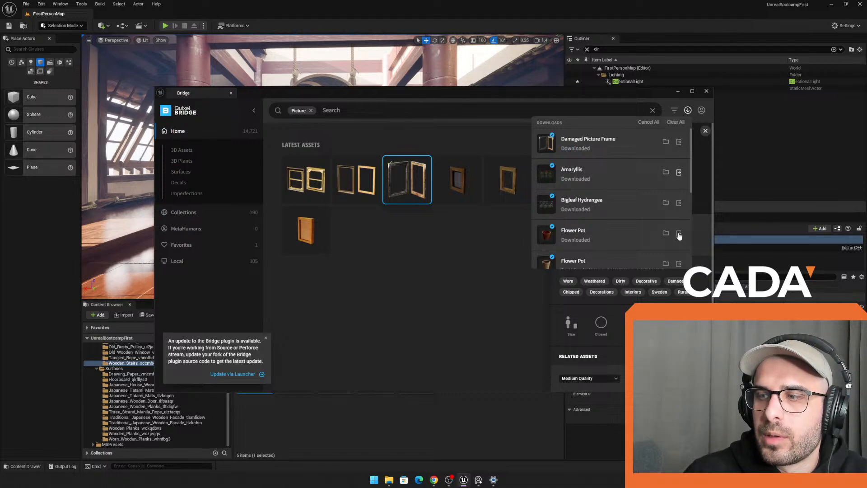
pyautogui.click(679, 264)
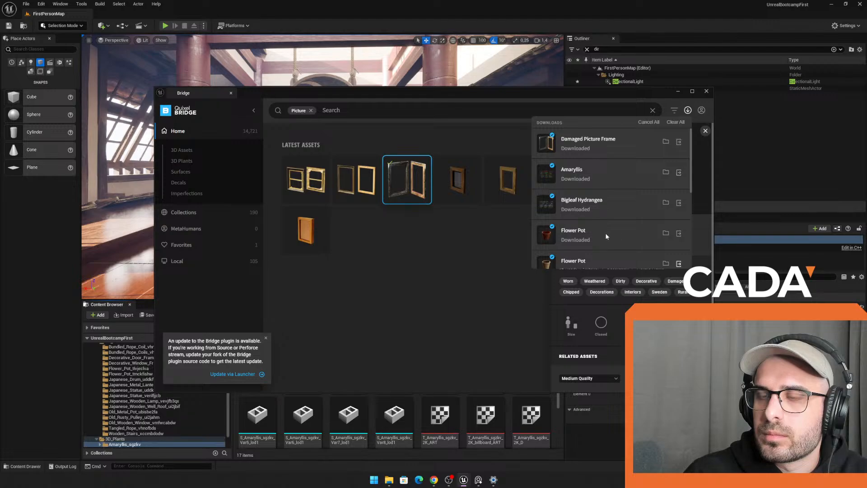
pyautogui.scroll(-3, 607, 234)
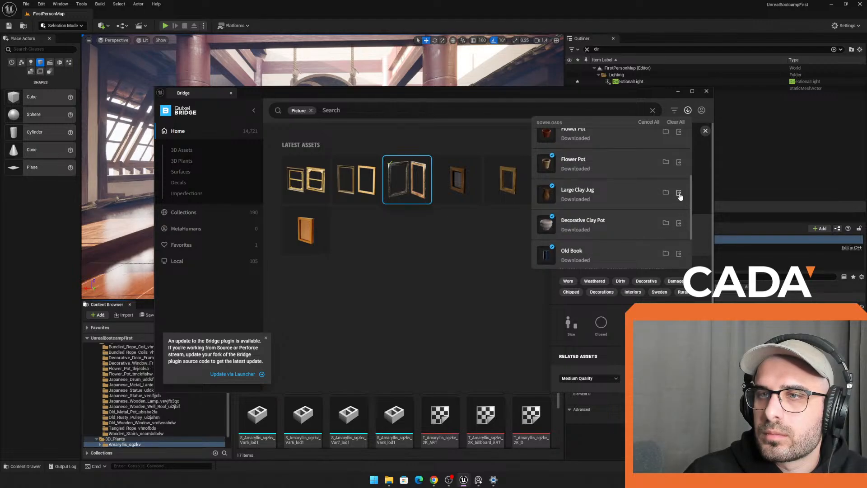
pyautogui.click(678, 224)
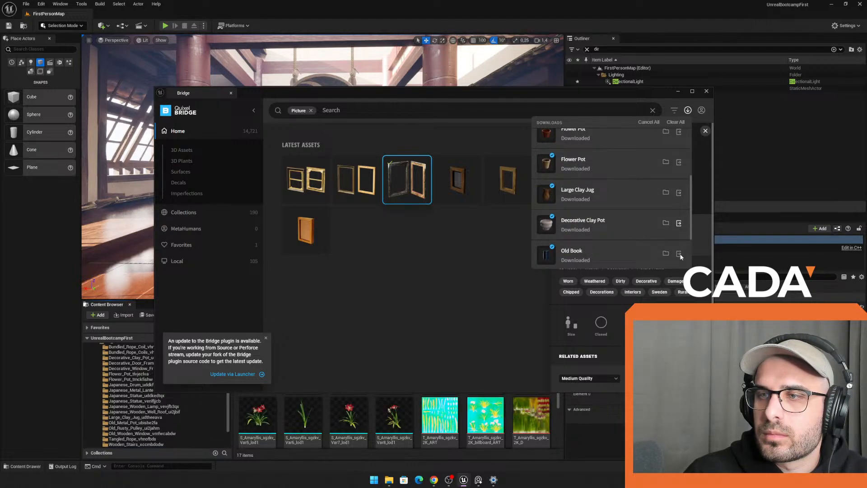
pyautogui.scroll(-2, 606, 224)
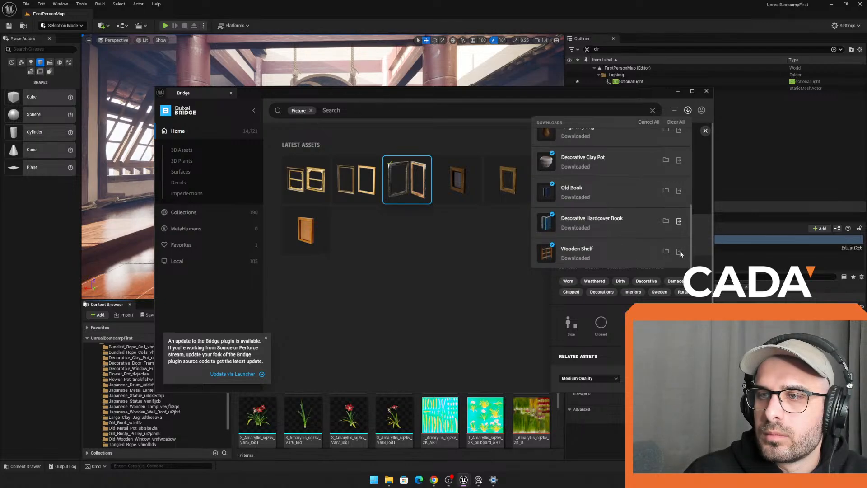
pyautogui.scroll(5, 628, 222)
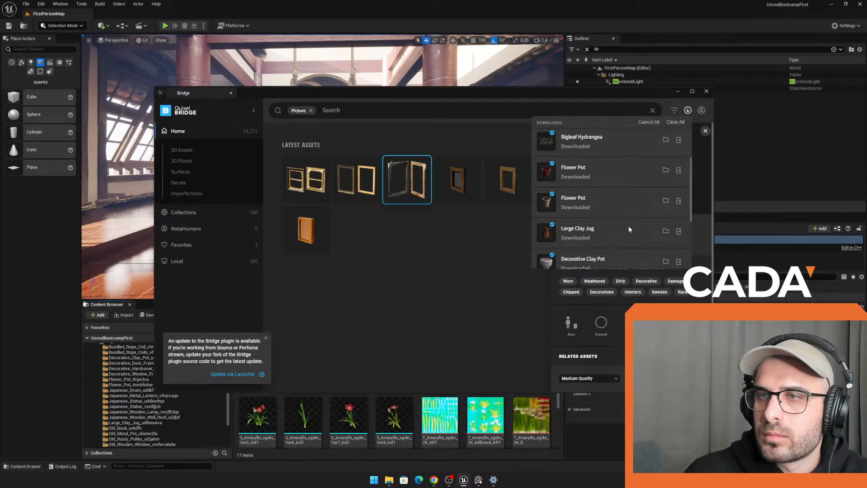
pyautogui.click(678, 91)
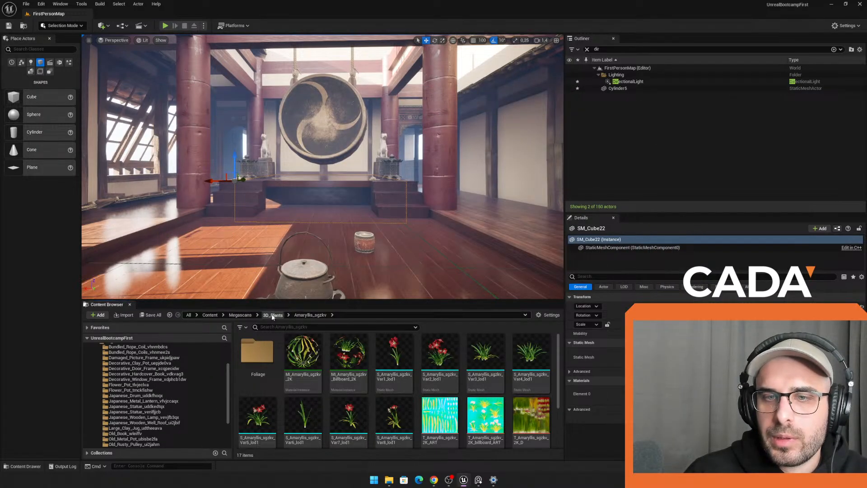
# Step: Open the Damaged_Picture_Frame folder in the Megascans 3D assets and place its static mesh in the room
pyautogui.click(240, 314)
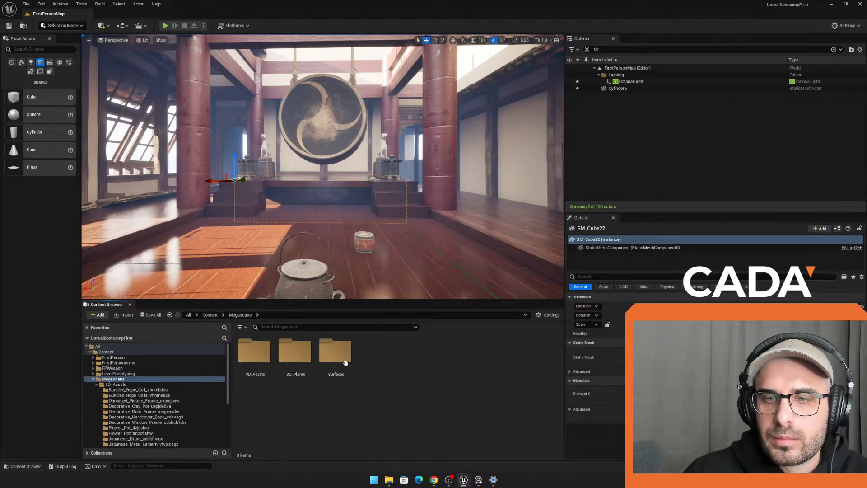
pyautogui.doubleClick(254, 352)
pyautogui.click(310, 357)
pyautogui.doubleClick(310, 357)
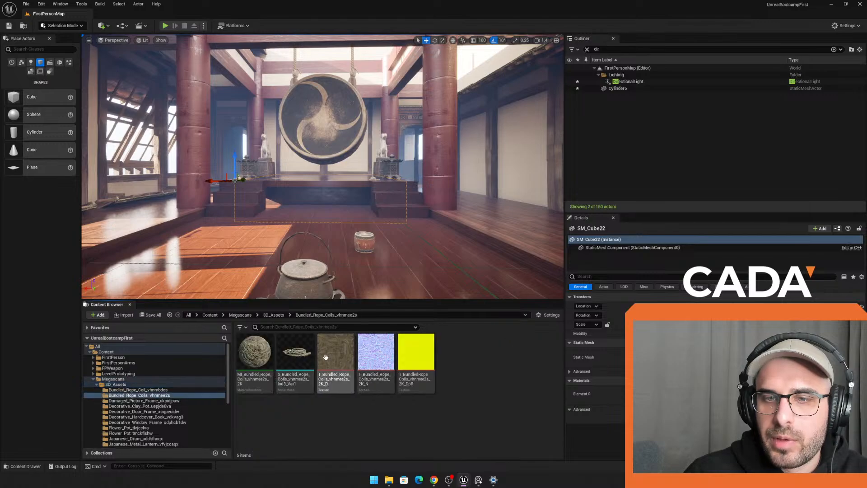
pyautogui.click(280, 316)
pyautogui.doubleClick(348, 352)
pyautogui.moveTo(301, 347); pyautogui.dragTo(338, 185)
# Step: Raise the picture frame to ceiling beam height in front of the hanging drum
pyautogui.press('w')
pyautogui.moveTo(339, 185)
pyautogui.mouseDown(button='right')
pyautogui.moveTo(327, 183)
pyautogui.moveTo(336, 185)
pyautogui.mouseUp(button='right')
pyautogui.press('s')
pyautogui.press('w')
pyautogui.moveTo(405, 196)
pyautogui.mouseDown(button='right')
pyautogui.moveTo(418, 196)
pyautogui.moveTo(406, 196)
pyautogui.mouseUp(button='right')
pyautogui.press('d')
pyautogui.moveTo(405, 196); pyautogui.dragTo(347, 56)
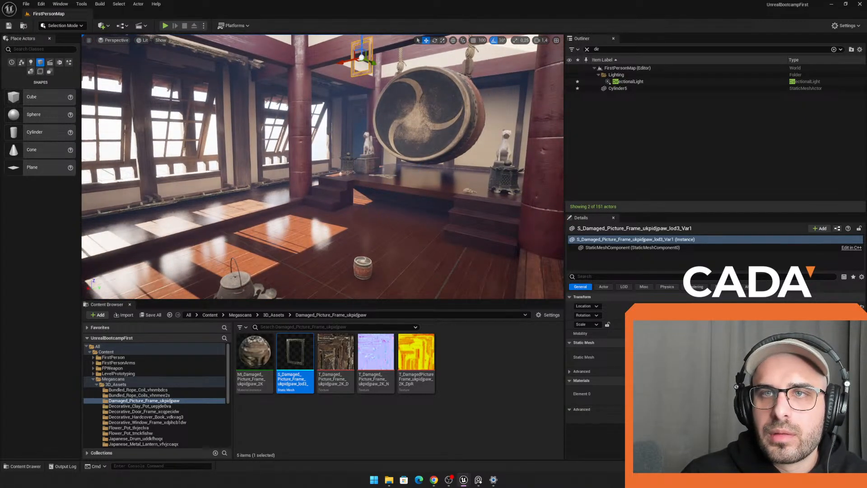
# Step: Rotate the picture frame to landscape orientation above the drum and scale it up uniformly
pyautogui.press('d')
pyautogui.moveTo(378, 120)
pyautogui.mouseDown(button='right')
pyautogui.moveTo(368, 113)
pyautogui.moveTo(379, 120)
pyautogui.mouseUp(button='right')
pyautogui.press('a')
pyautogui.press('e')
pyautogui.moveTo(387, 130); pyautogui.dragTo(355, 153)
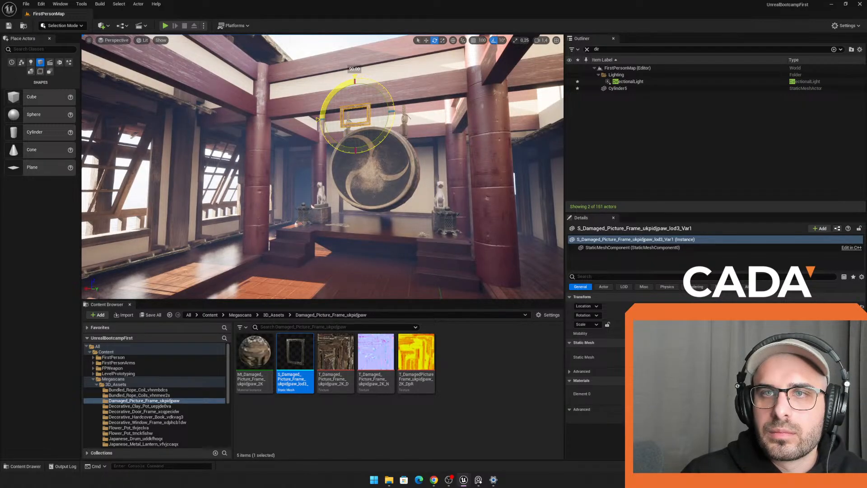
pyautogui.press('w')
pyautogui.moveTo(376, 126)
pyautogui.mouseDown(button='right')
pyautogui.moveTo(350, 118)
pyautogui.moveTo(376, 126)
pyautogui.mouseUp(button='right')
pyautogui.press('s')
pyautogui.press('r')
pyautogui.moveTo(376, 125); pyautogui.dragTo(368, 131)
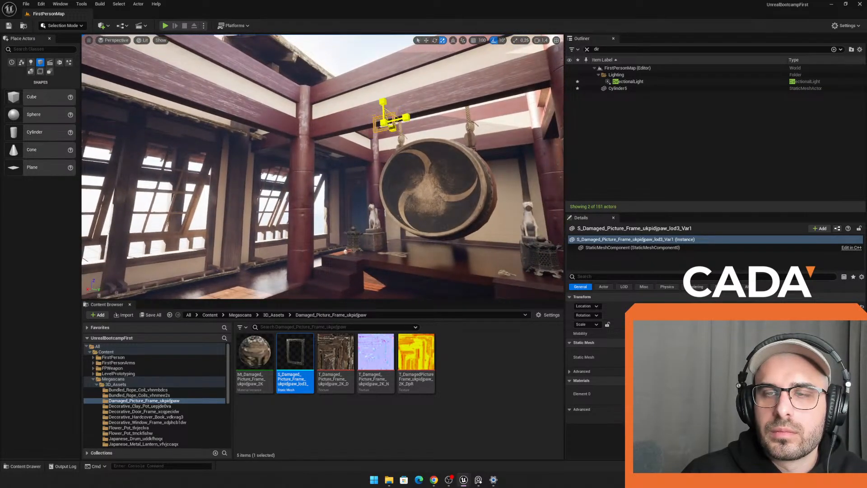
# Step: Move the enlarged picture frame against the front face of the ceiling beam above the drum
pyautogui.press('w')
pyautogui.press('d')
pyautogui.moveTo(384, 122); pyautogui.dragTo(336, 121, button='right')
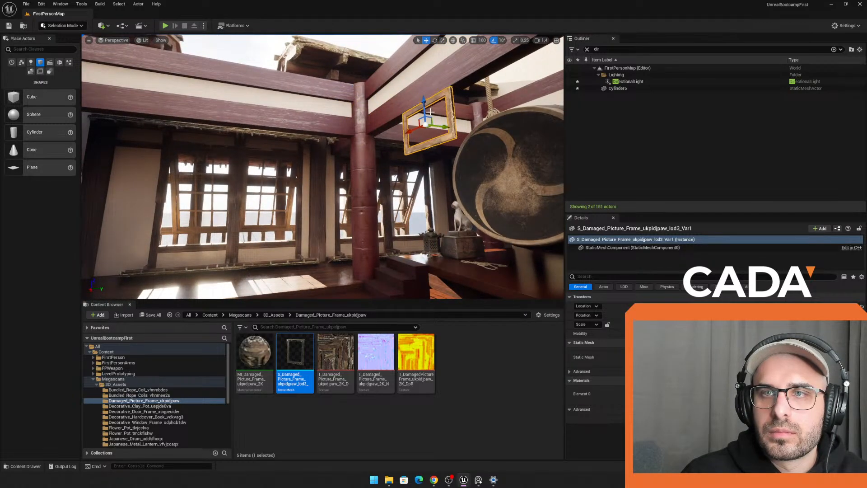
pyautogui.press('d')
pyautogui.moveTo(413, 56); pyautogui.dragTo(381, 45, button='right')
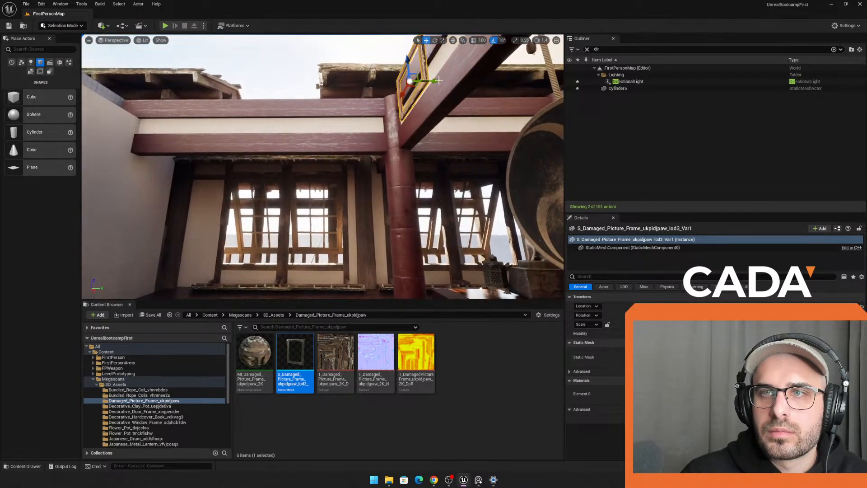
pyautogui.moveTo(445, 83); pyautogui.dragTo(507, 85)
pyautogui.moveTo(453, 80); pyautogui.dragTo(486, 86, button='right')
pyautogui.press('a')
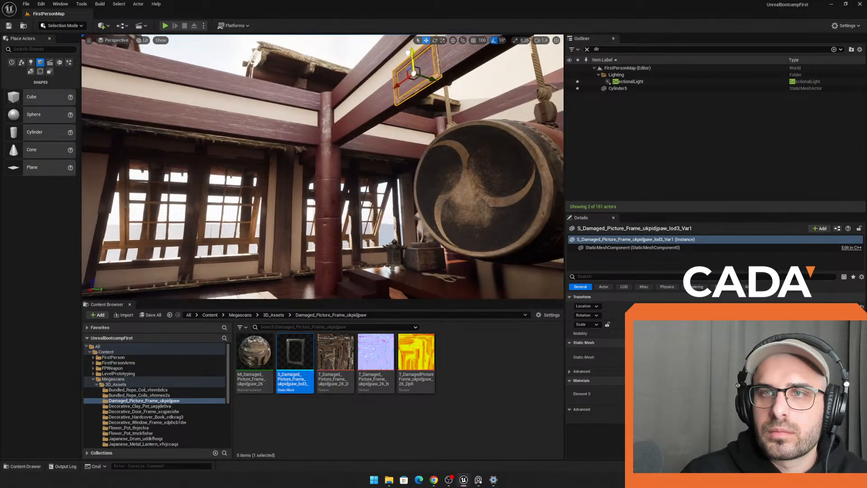
# Step: Duplicate the ceiling beam behind the picture frame and slide the copy along until its end meets the frame's edge
pyautogui.rightClick(446, 79)
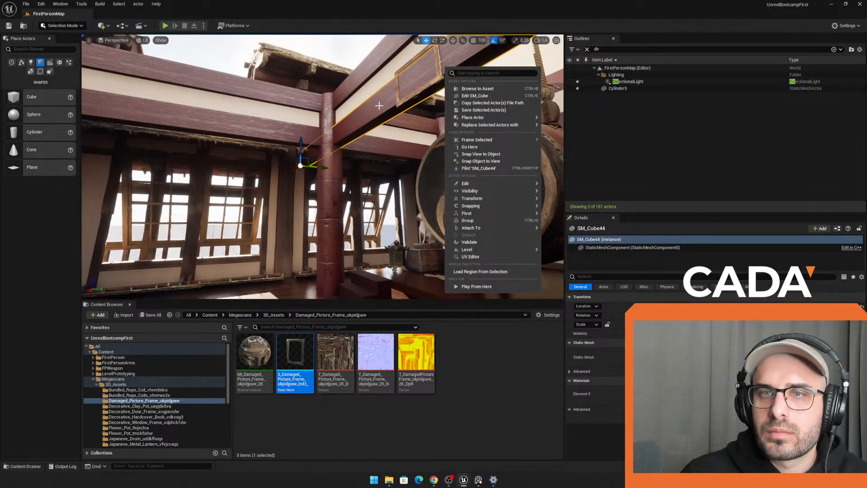
pyautogui.moveTo(379, 105); pyautogui.dragTo(382, 98, button='right')
pyautogui.moveTo(320, 191); pyautogui.dragTo(317, 190)
pyautogui.click(312, 187)
pyautogui.press('r')
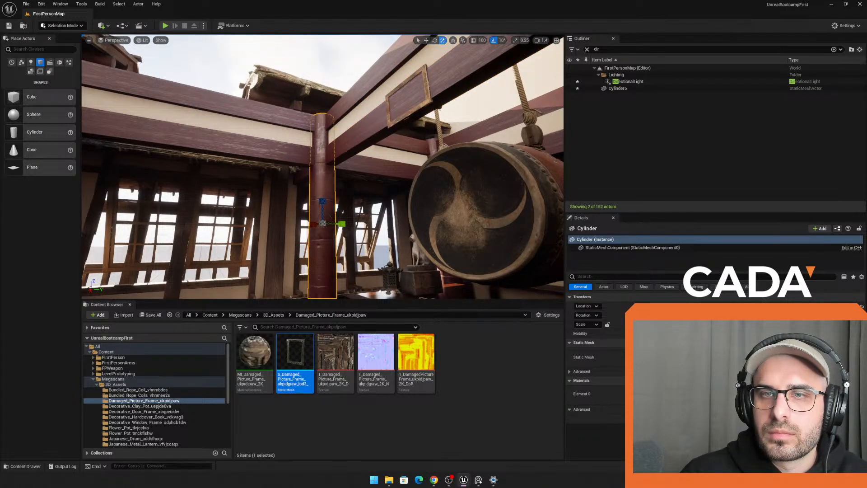
pyautogui.moveTo(322, 181); pyautogui.dragTo(298, 181, button='right')
pyautogui.click(404, 155)
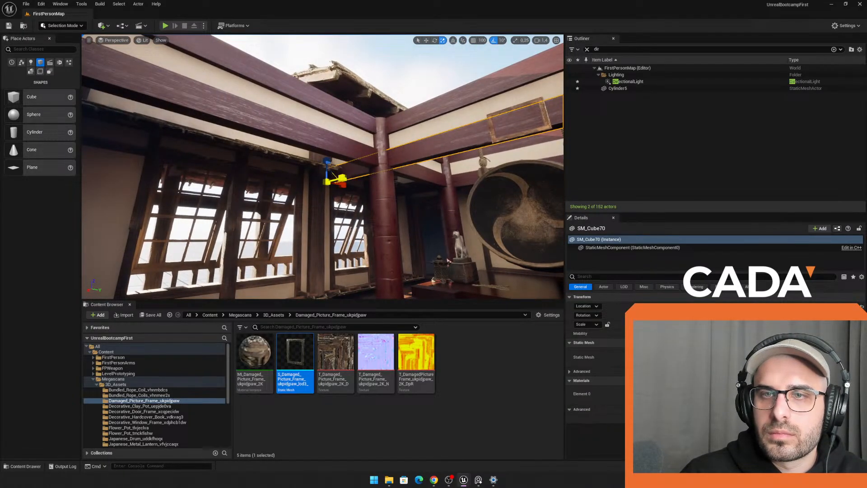
pyautogui.moveTo(315, 184); pyautogui.dragTo(466, 152)
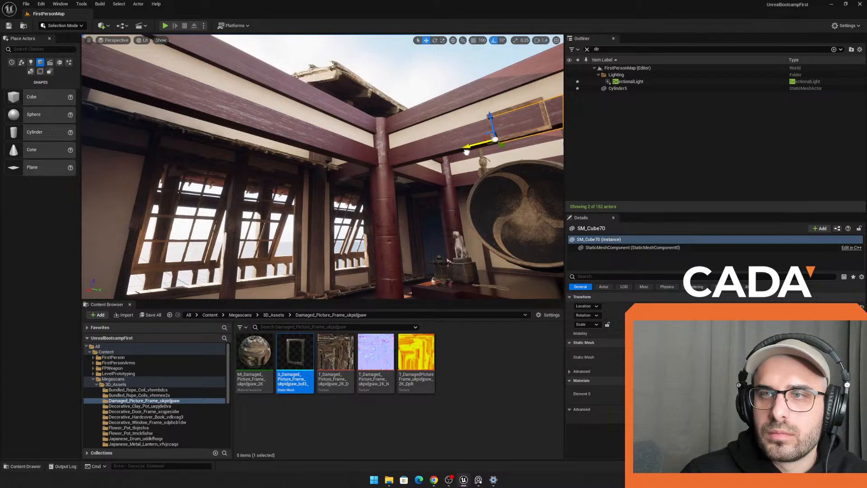
# Step: Scale the duplicated ceiling beam down along its length until it is about as long as the picture frame
pyautogui.moveTo(395, 144)
pyautogui.mouseDown(button='right')
pyautogui.moveTo(398, 131)
pyautogui.moveTo(406, 136)
pyautogui.moveTo(396, 144)
pyautogui.mouseUp(button='right')
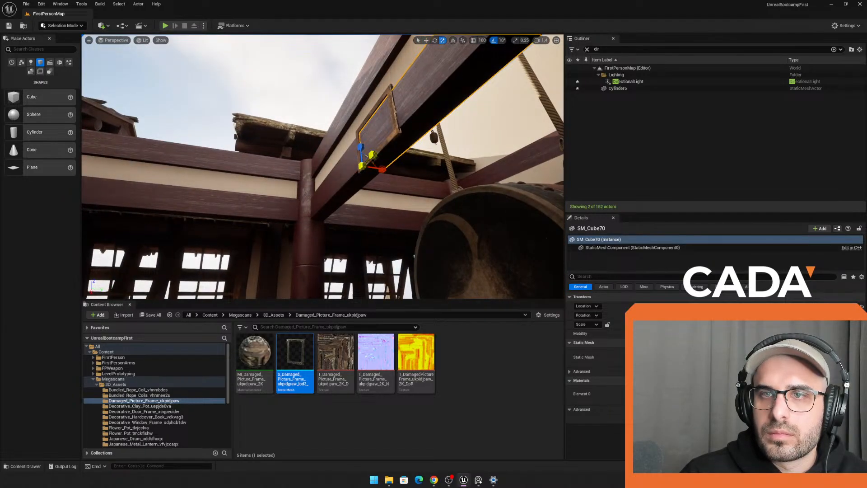
pyautogui.moveTo(372, 154); pyautogui.dragTo(358, 166)
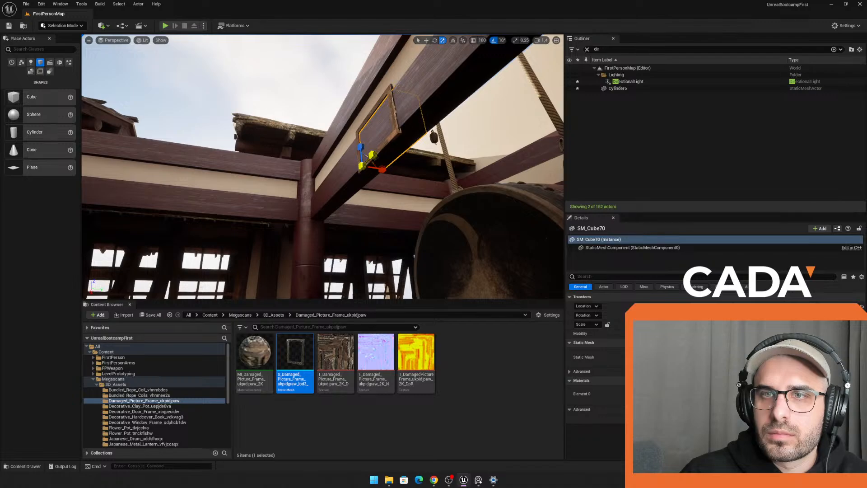
pyautogui.moveTo(358, 160); pyautogui.dragTo(358, 159, button='right')
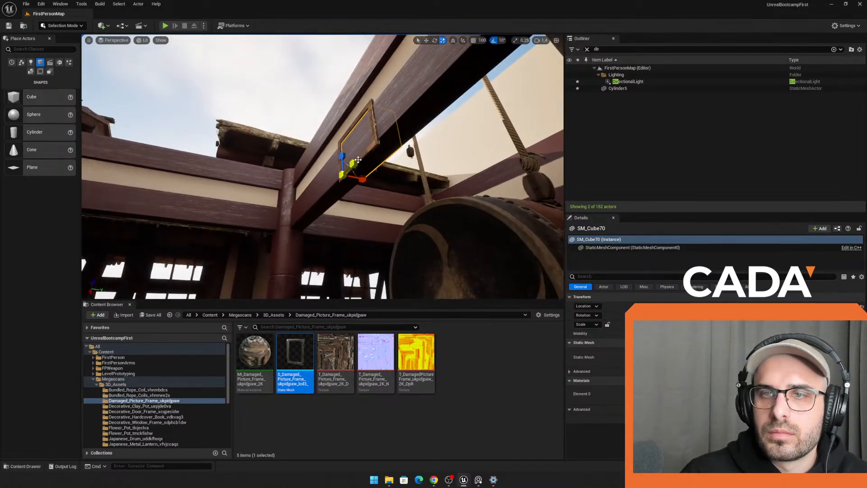
# Step: Shift the picture frame slightly along the ceiling beam to line it up with the shortened panel
pyautogui.press('w')
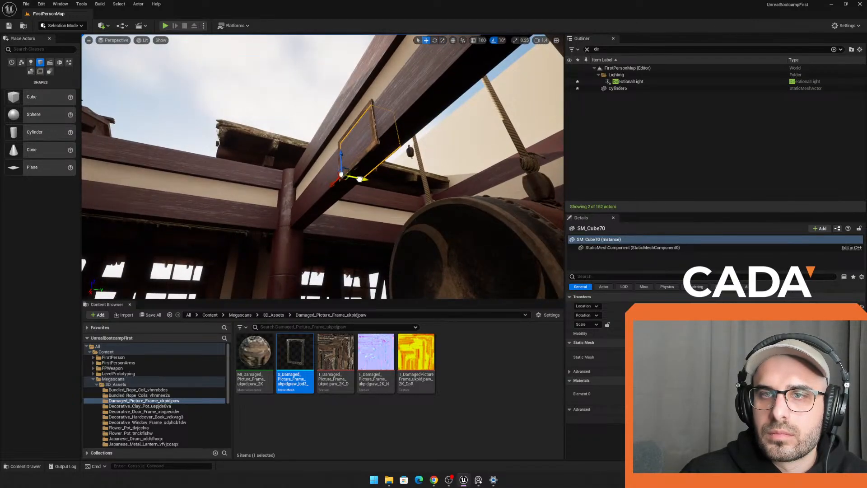
pyautogui.click(368, 154)
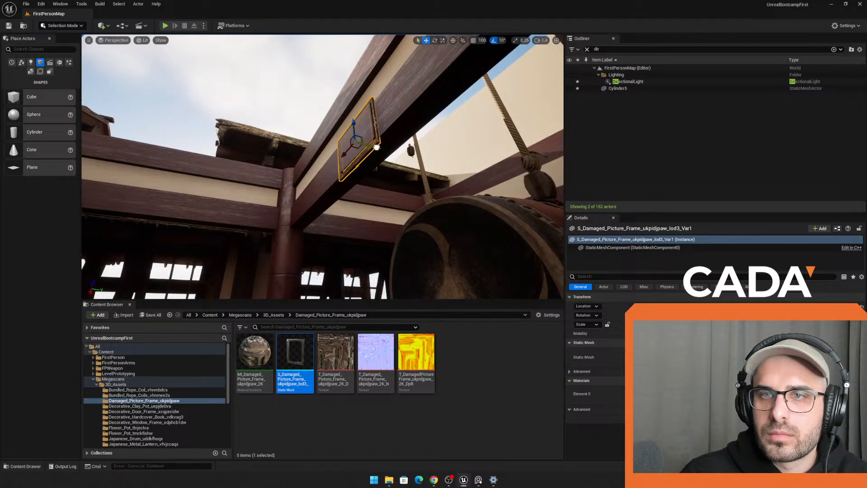
pyautogui.moveTo(376, 147); pyautogui.dragTo(374, 148)
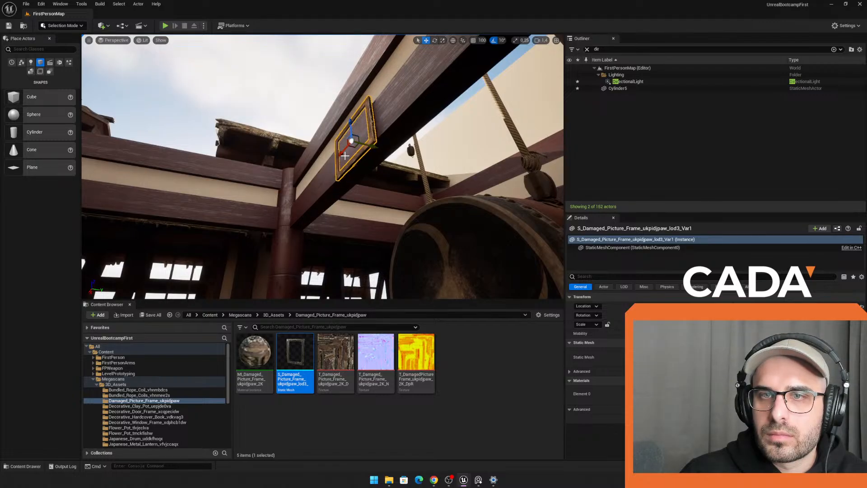
# Step: Scale the backing panel so that its edges fit inside the picture frame
pyautogui.click(351, 156)
pyautogui.moveTo(351, 157); pyautogui.dragTo(344, 151, button='right')
pyautogui.press('w')
pyautogui.press('r')
pyautogui.moveTo(403, 199)
pyautogui.mouseDown()
pyautogui.moveTo(411, 204)
pyautogui.moveTo(395, 198)
pyautogui.mouseUp()
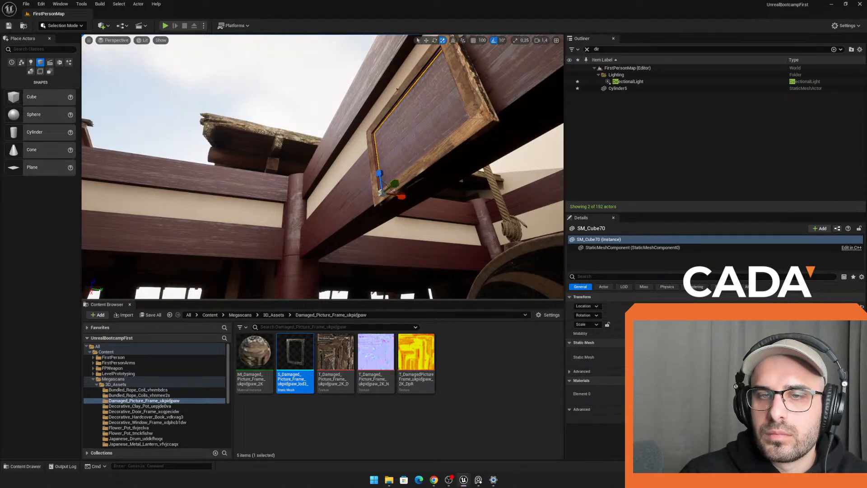
# Step: Apply the pale MI_Floorboard material of the cream wall strip to the panel inside the picture frame
pyautogui.click(267, 214)
pyautogui.click(673, 398)
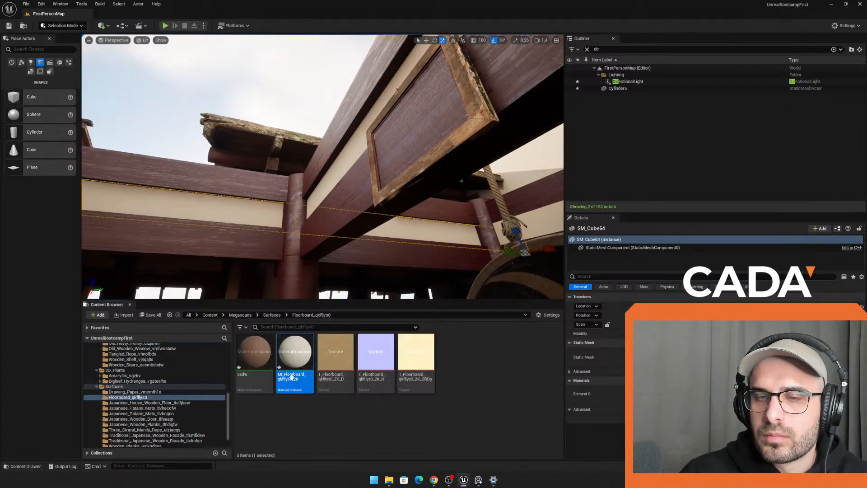
pyautogui.moveTo(291, 378); pyautogui.dragTo(407, 93)
pyautogui.scroll(-5, 383, 147)
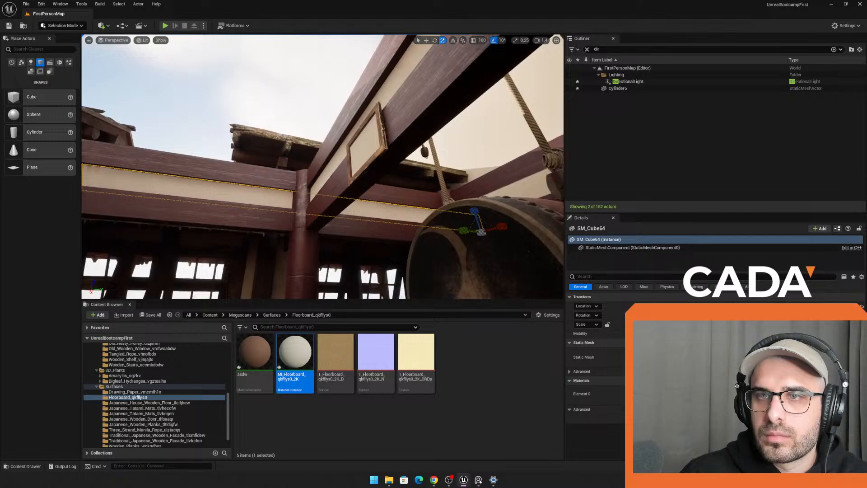
# Step: Rotate the picture frame and its backing panel together above the drum, and undo the trial scaling of the pair
pyautogui.keyDown('ctrl'); pyautogui.click(380, 148); pyautogui.keyUp('ctrl')
pyautogui.click(365, 156)
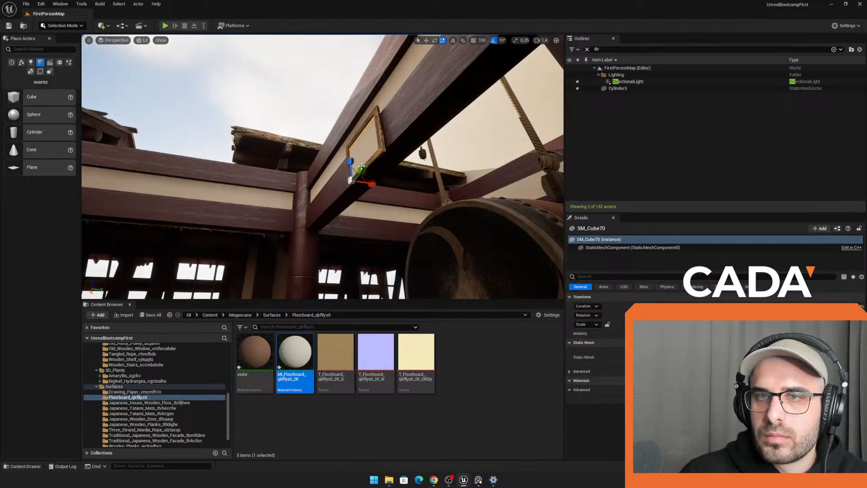
pyautogui.keyDown('ctrl'); pyautogui.click(382, 149); pyautogui.keyUp('ctrl')
pyautogui.press('e')
pyautogui.moveTo(389, 146); pyautogui.dragTo(373, 152)
pyautogui.press('w')
pyautogui.press('a')
pyautogui.moveTo(372, 151); pyautogui.dragTo(346, 150, button='right')
pyautogui.moveTo(338, 145); pyautogui.dragTo(382, 144)
pyautogui.press('r')
pyautogui.hotkey('ctrl', 'z')
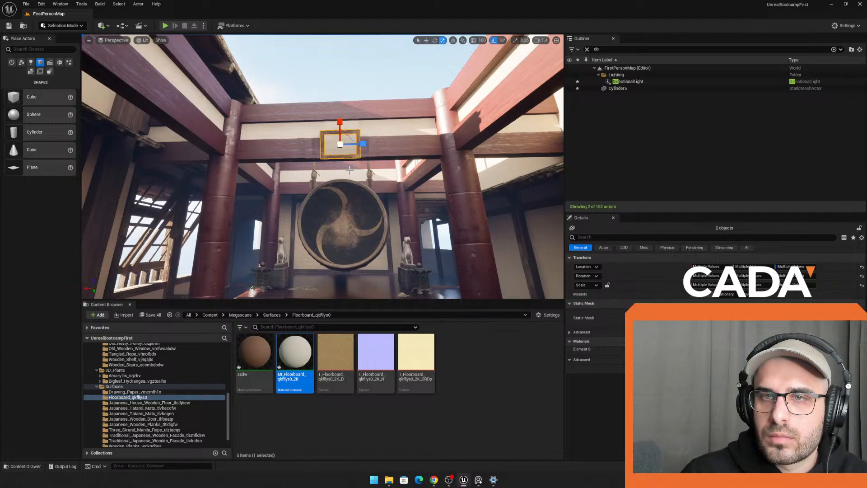
pyautogui.press('Escape')
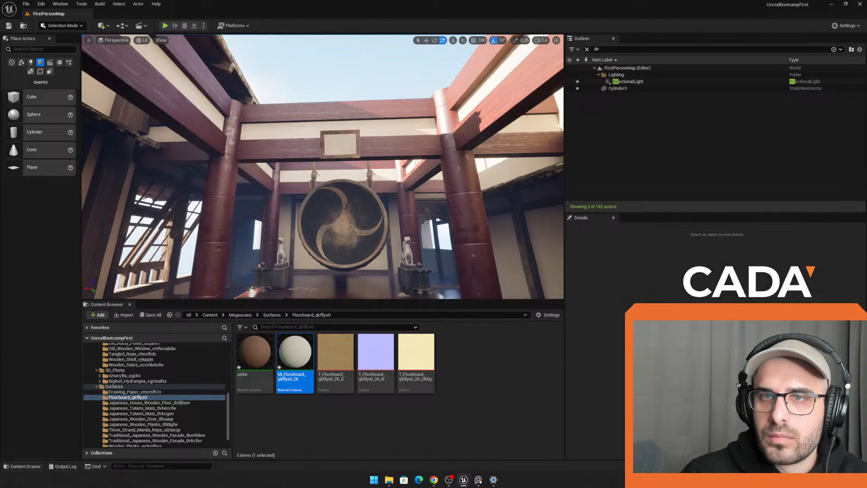
# Step: Widen the picture frame and its backing panel, and centre the panel inside the frame
pyautogui.click(360, 138)
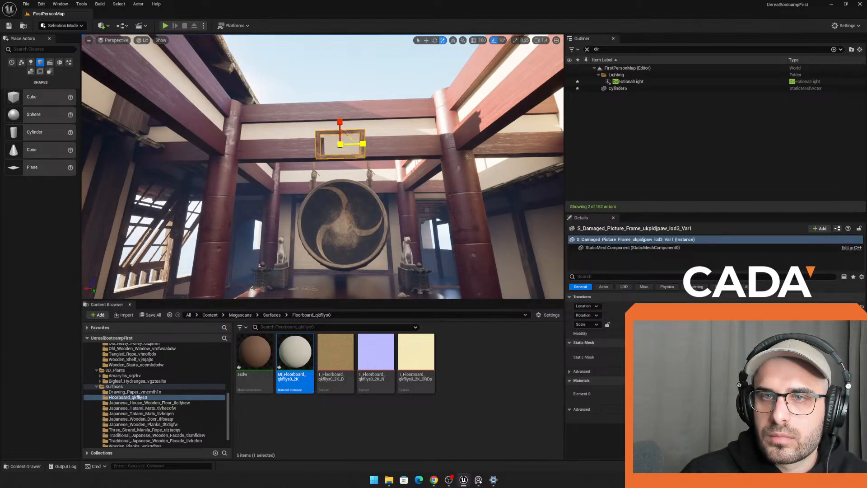
pyautogui.moveTo(363, 143)
pyautogui.mouseDown()
pyautogui.moveTo(382, 144)
pyautogui.moveTo(370, 144)
pyautogui.mouseUp()
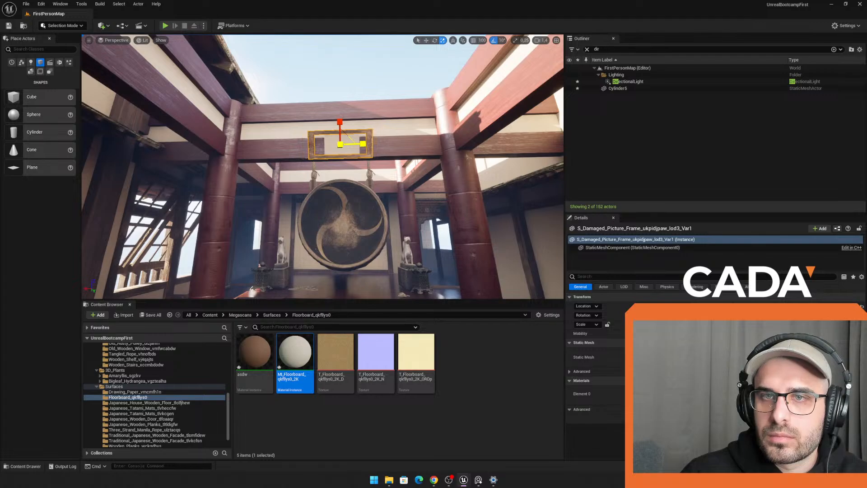
pyautogui.click(369, 147)
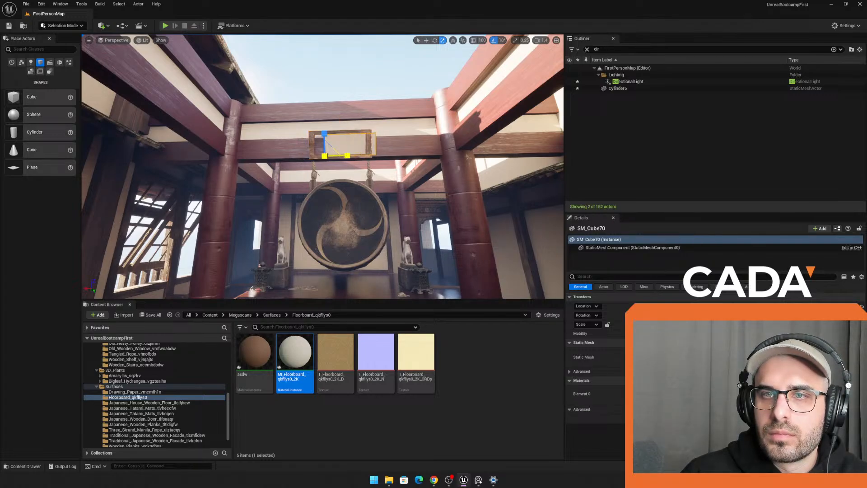
pyautogui.press('w')
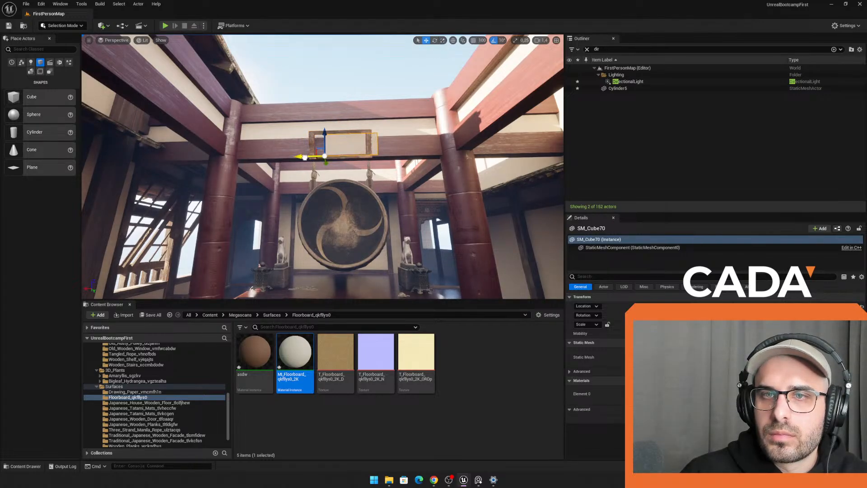
pyautogui.moveTo(305, 157); pyautogui.dragTo(294, 157)
# Step: Preview the framed sign above the drum in play mode from the hall's entrance
pyautogui.click(293, 90)
pyautogui.press('s')
pyautogui.moveTo(294, 91); pyautogui.dragTo(294, 106, button='right')
pyautogui.press('w')
pyautogui.click(165, 26)
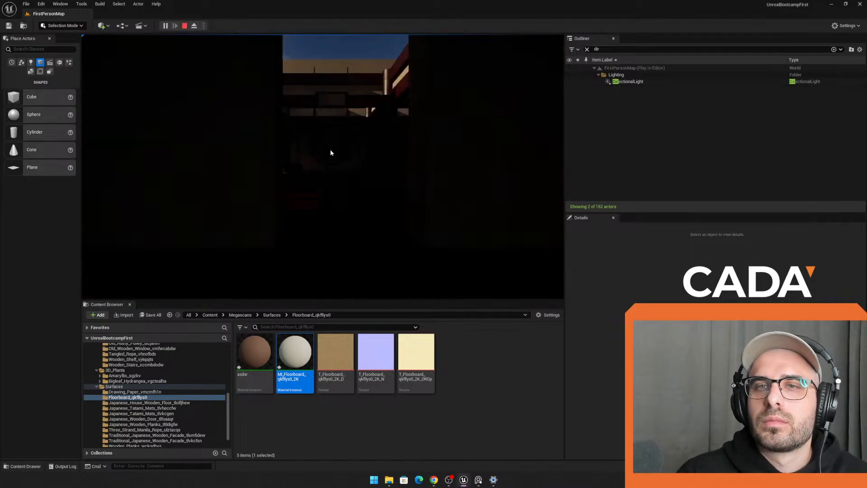
pyautogui.press('Escape')
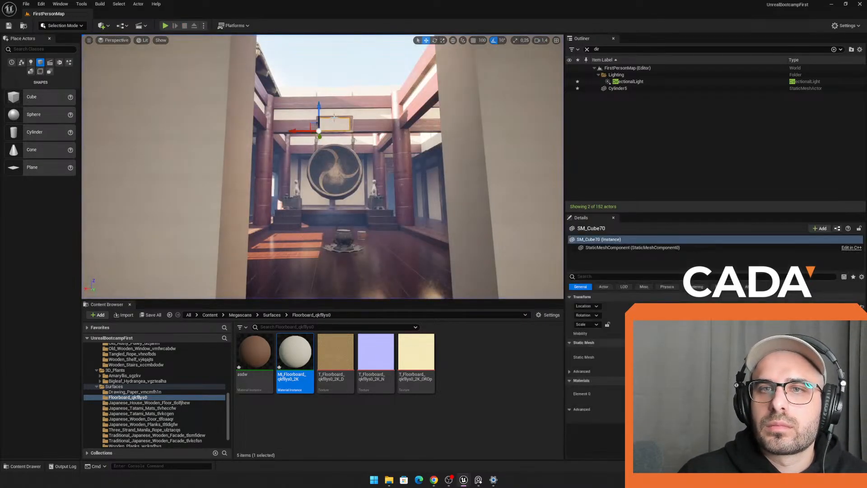
# Step: Lower the frame and its panel slightly together, and check the sign in play mode while walking into the hall
pyautogui.moveTo(336, 110); pyautogui.dragTo(335, 113)
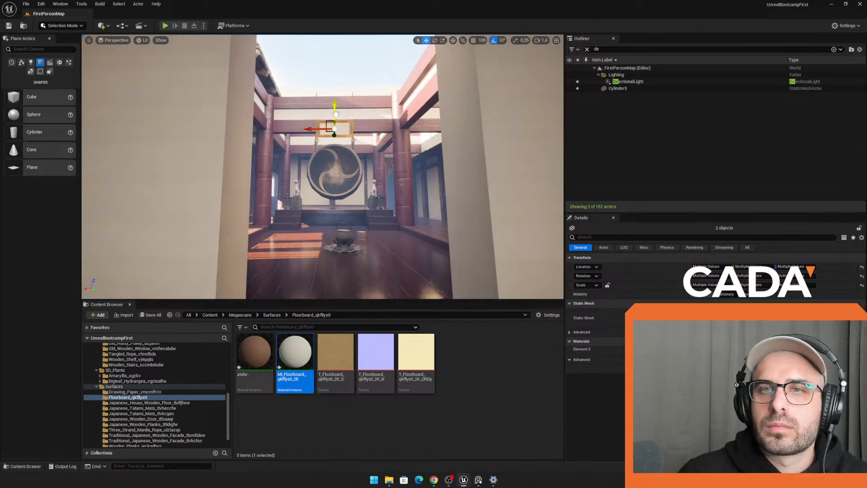
pyautogui.click(165, 26)
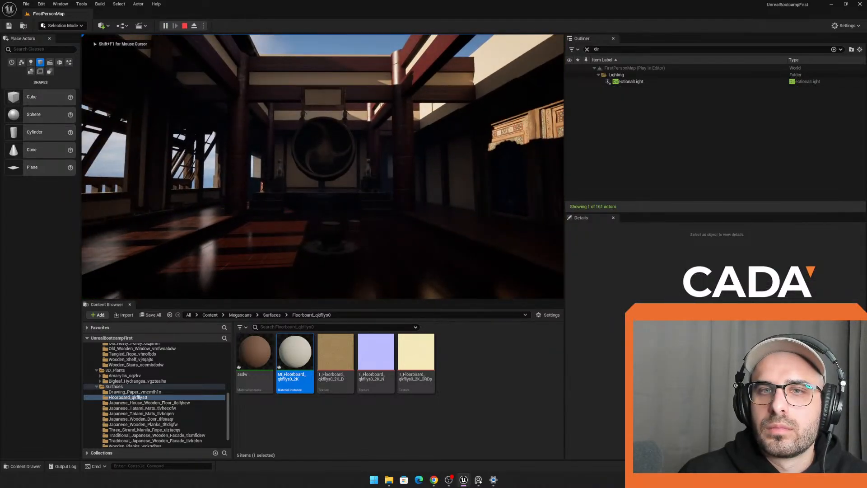
pyautogui.press('w')
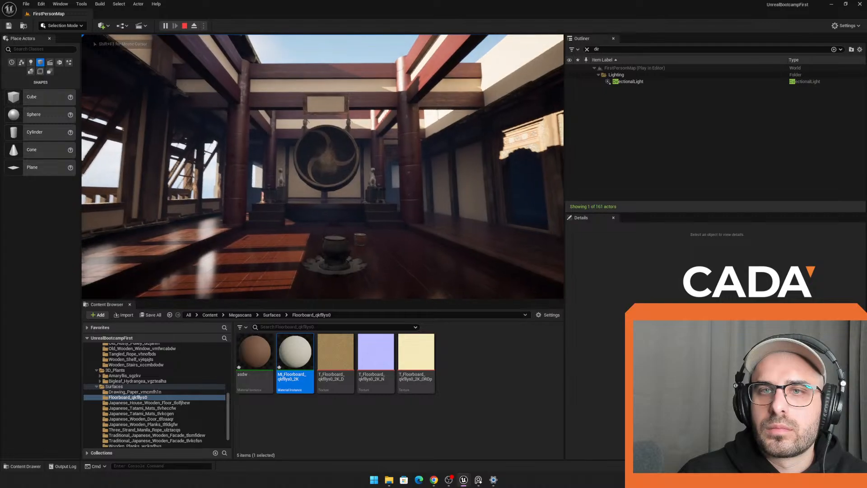
pyautogui.press('Escape')
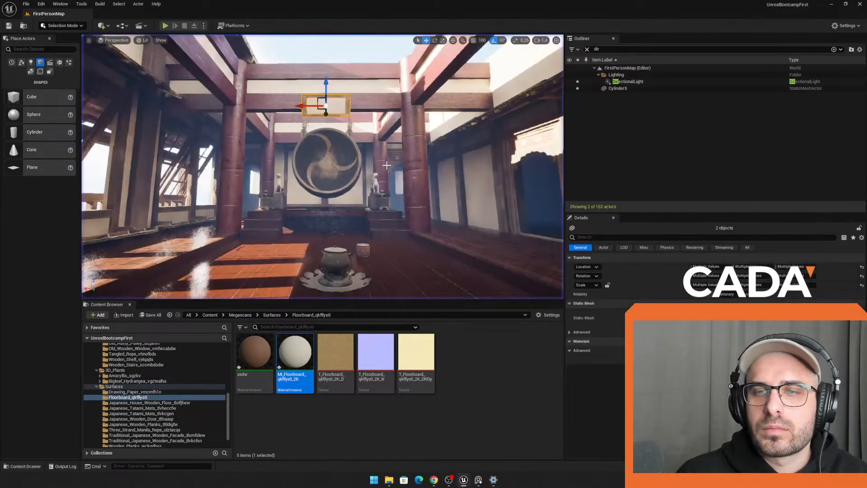
# Step: Delete the small cup standing beside the metal pot on the hall floor
pyautogui.click(394, 290)
pyautogui.moveTo(394, 289); pyautogui.dragTo(384, 344, button='right')
pyautogui.press('Delete')
# Step: Move the metal pot together with its ornamental stone base pieces across the floor toward the drum platform
pyautogui.click(329, 151)
pyautogui.keyDown('shift'); pyautogui.click(283, 159); pyautogui.keyUp('shift')
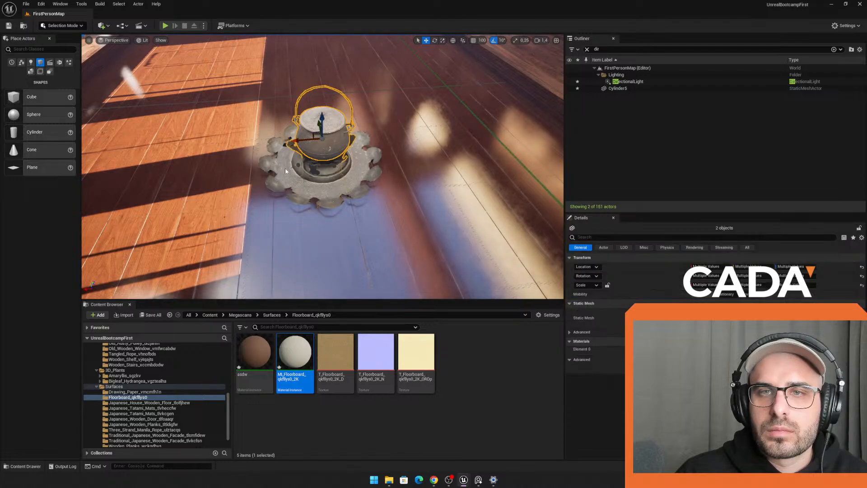
pyautogui.keyDown('shift'); pyautogui.click(314, 170); pyautogui.keyUp('shift')
pyautogui.moveTo(317, 175); pyautogui.dragTo(253, 176, button='right')
pyautogui.moveTo(440, 116); pyautogui.dragTo(492, 113, button='right')
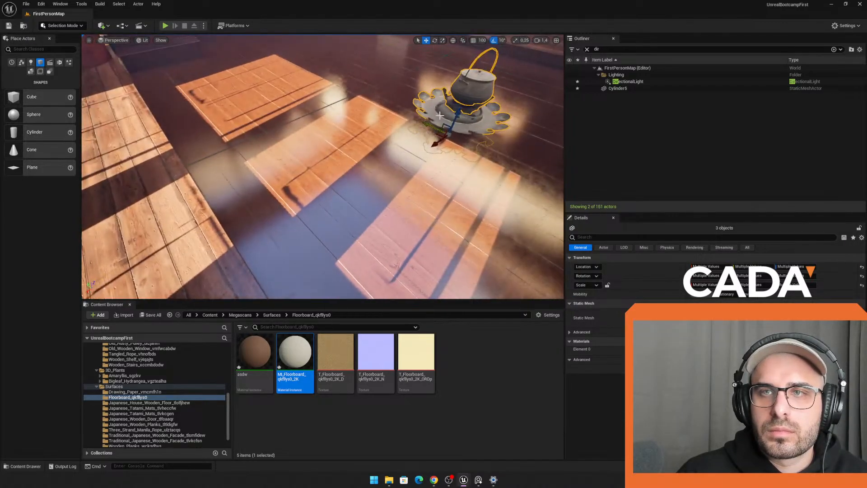
pyautogui.moveTo(433, 126); pyautogui.dragTo(341, 80)
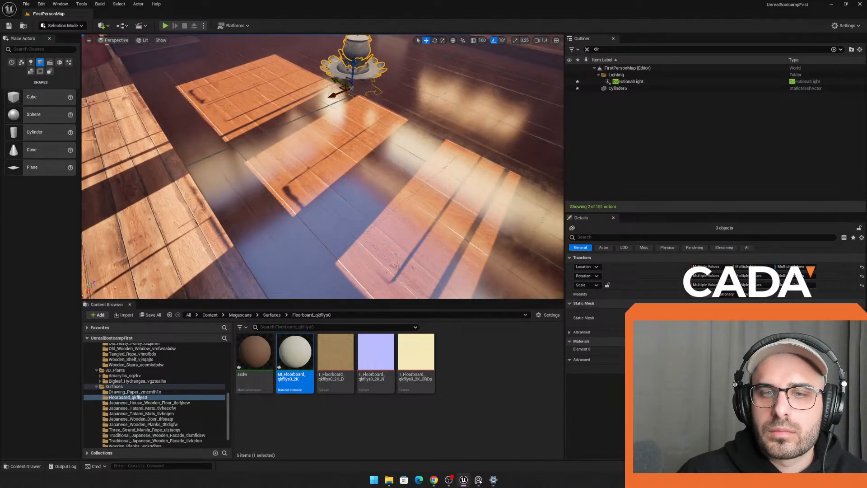
pyautogui.moveTo(262, 193); pyautogui.dragTo(203, 193, button='right')
# Step: Look through the Megascans surface folders, including drawing paper, tatami mats, wooden doors and wooden planks
pyautogui.click(136, 391)
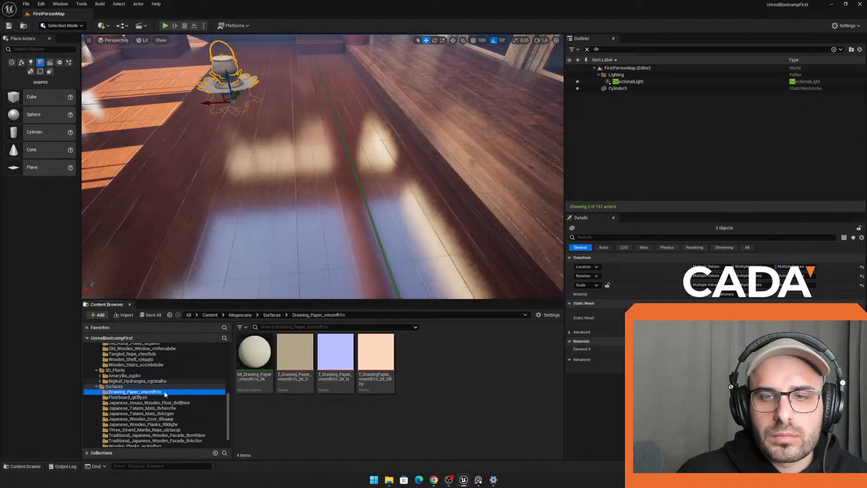
pyautogui.click(156, 407)
pyautogui.click(158, 418)
pyautogui.scroll(-2, 163, 432)
pyautogui.click(159, 428)
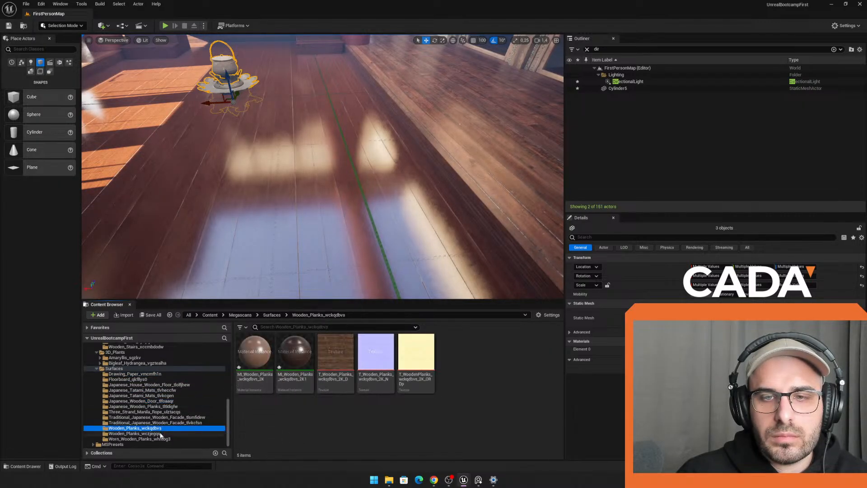
pyautogui.click(161, 433)
pyautogui.scroll(2, 140, 433)
# Step: Place the Megascans wooden shelf under the drum platform's front edge beside the stairs and scale it to fit
pyautogui.click(149, 374)
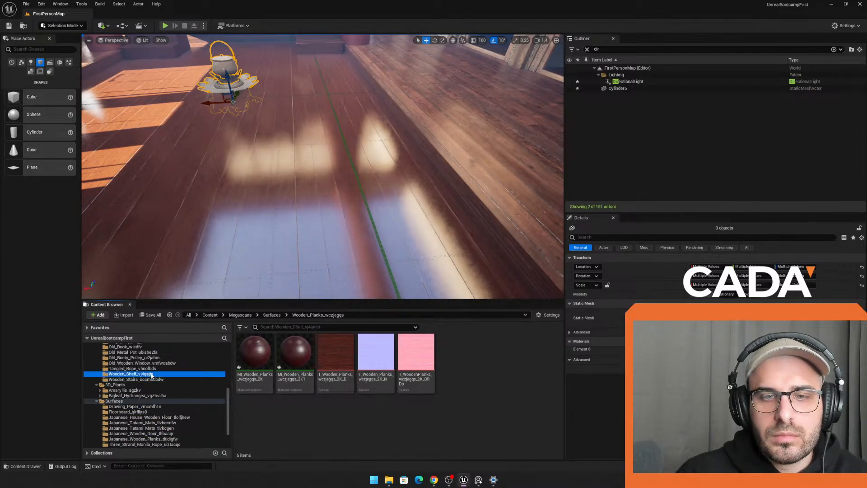
pyautogui.moveTo(295, 355); pyautogui.dragTo(298, 54)
pyautogui.press('w')
pyautogui.moveTo(366, 200); pyautogui.dragTo(366, 199, button='right')
pyautogui.moveTo(388, 209); pyautogui.dragTo(322, 172)
pyautogui.moveTo(343, 197); pyautogui.dragTo(343, 197, button='right')
pyautogui.press('r')
pyautogui.moveTo(340, 169); pyautogui.dragTo(340, 192)
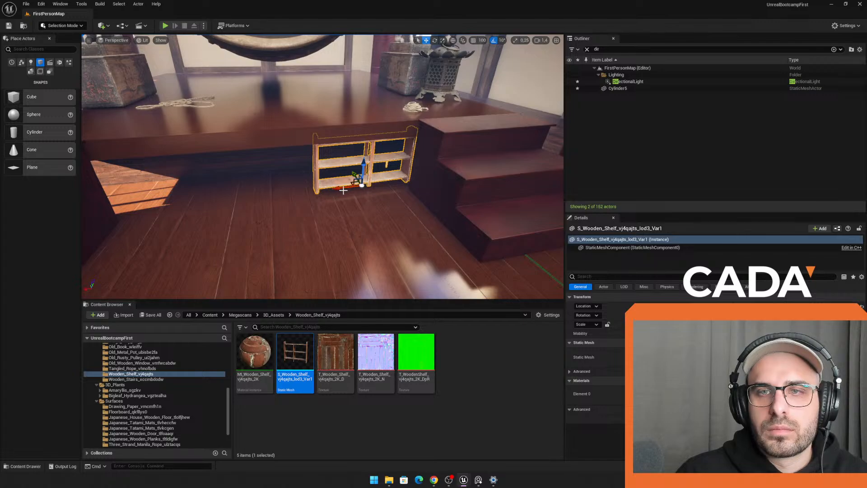
# Step: Duplicate the wooden shelf into a row along the platform's front, and delete the surplus shelf behind the opposite stairs
pyautogui.keyDown('alt'); pyautogui.moveTo(344, 191); pyautogui.dragTo(246, 200); pyautogui.keyUp('alt')
pyautogui.keyDown('ctrl'); pyautogui.click(341, 167); pyautogui.keyUp('ctrl')
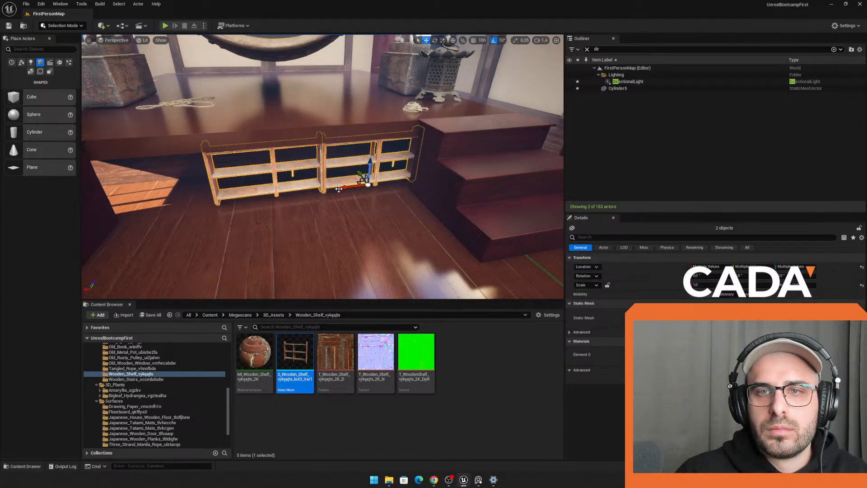
pyautogui.moveTo(338, 189)
pyautogui.mouseDown(button='right')
pyautogui.moveTo(271, 188)
pyautogui.moveTo(323, 195)
pyautogui.mouseUp(button='right')
pyautogui.keyDown('alt'); pyautogui.moveTo(314, 199); pyautogui.dragTo(102, 198); pyautogui.keyUp('alt')
pyautogui.moveTo(113, 194); pyautogui.dragTo(86, 194, button='right')
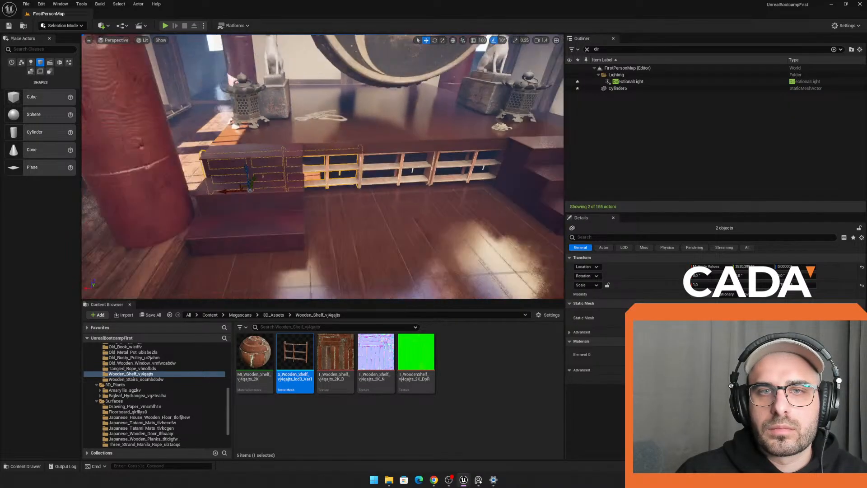
pyautogui.moveTo(102, 166); pyautogui.dragTo(217, 171, button='right')
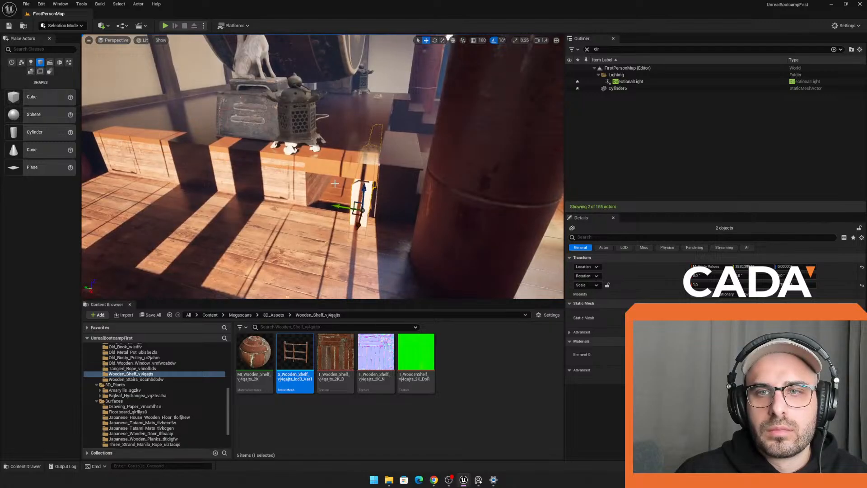
pyautogui.press('Delete')
pyautogui.click(310, 174)
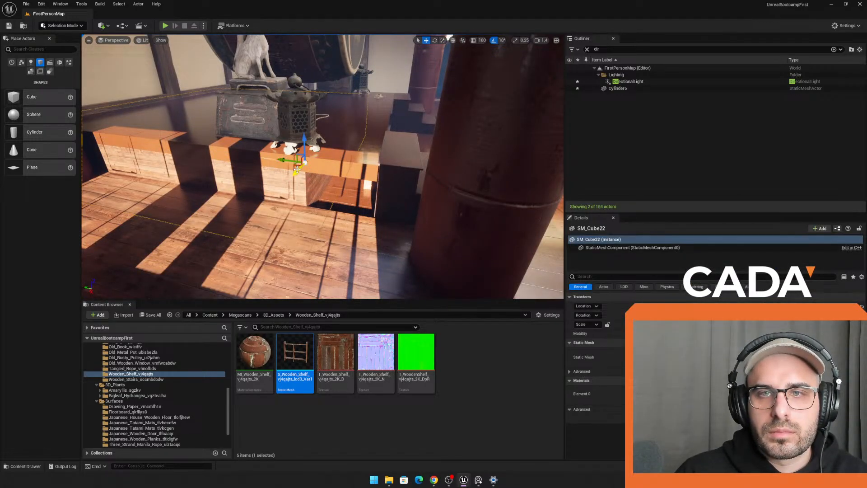
pyautogui.press('r')
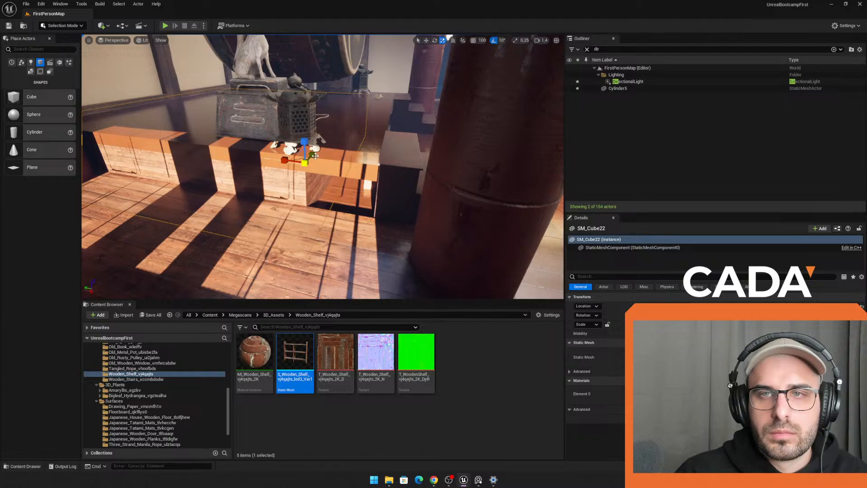
pyautogui.moveTo(315, 155)
pyautogui.mouseDown(button='right')
pyautogui.moveTo(352, 155)
pyautogui.moveTo(315, 156)
pyautogui.mouseUp(button='right')
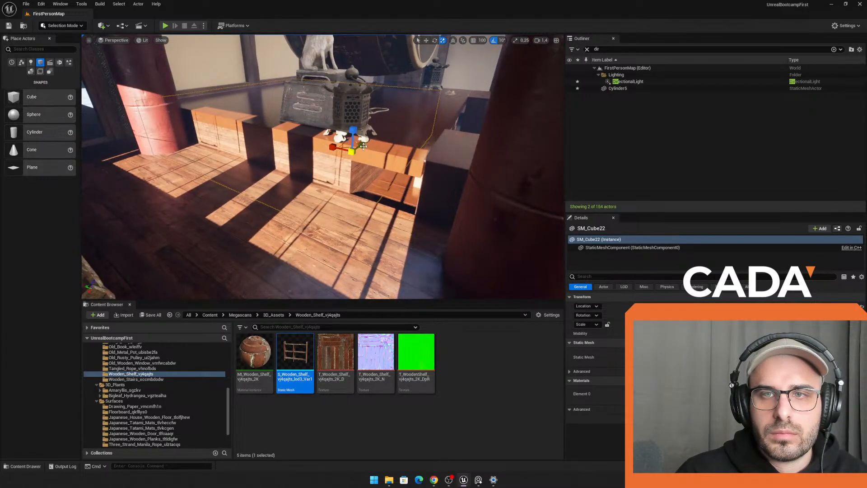
pyautogui.press('w')
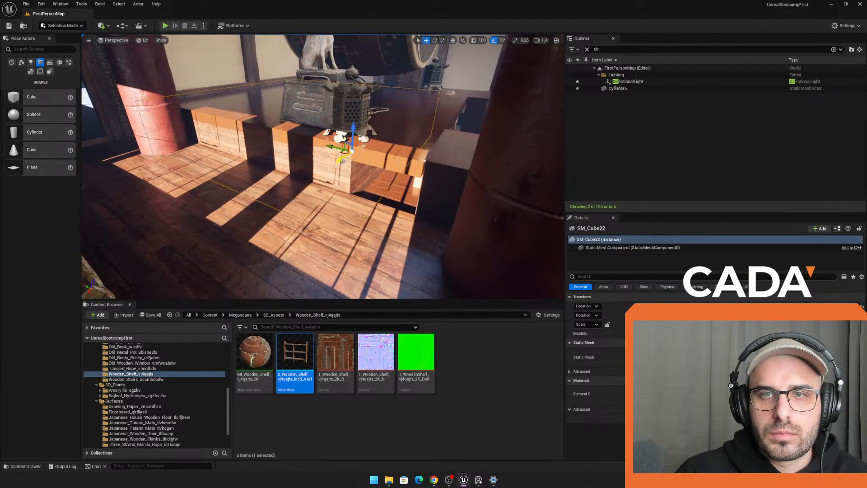
pyautogui.moveTo(344, 160); pyautogui.dragTo(267, 156, button='right')
pyautogui.click(376, 190)
pyautogui.moveTo(375, 190); pyautogui.dragTo(348, 181, button='right')
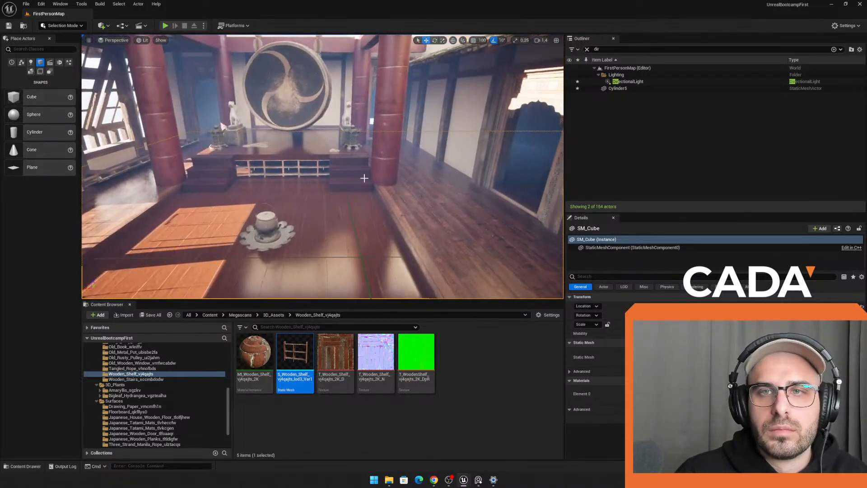
# Step: Adjust the width of the two wooden stairs flanking the shelves at the drum platform's front
pyautogui.click(344, 179)
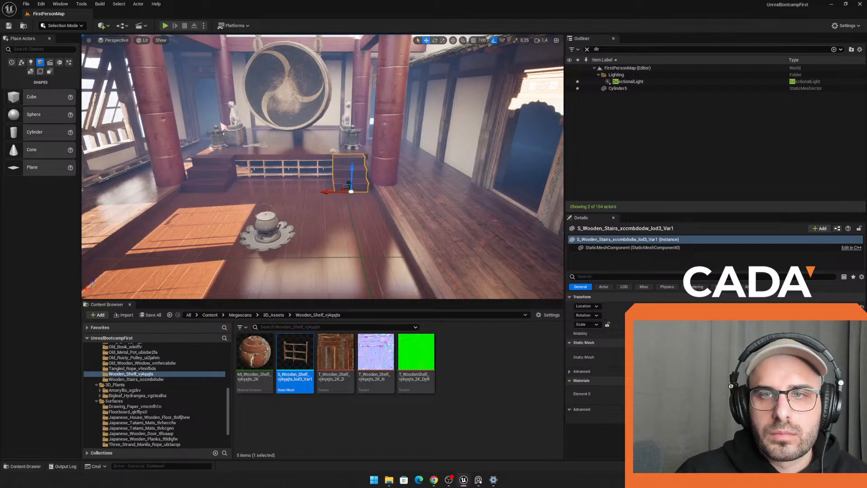
pyautogui.click(217, 194)
pyautogui.press('r')
pyautogui.moveTo(223, 193); pyautogui.dragTo(215, 194)
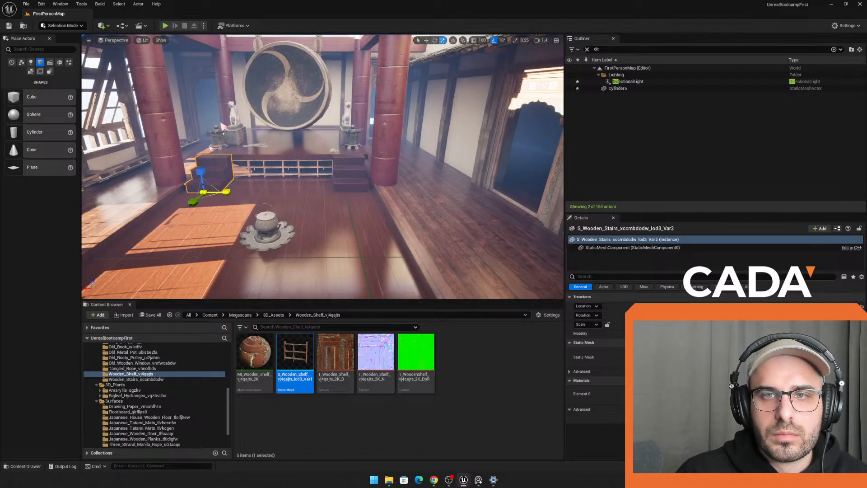
pyautogui.click(362, 193)
# Step: Duplicate the wooden stairs on the window side and place the copy against the drum platform's side edge, facing the windows
pyautogui.moveTo(362, 194)
pyautogui.mouseDown(button='right')
pyautogui.moveTo(341, 192)
pyautogui.moveTo(350, 194)
pyautogui.mouseUp(button='right')
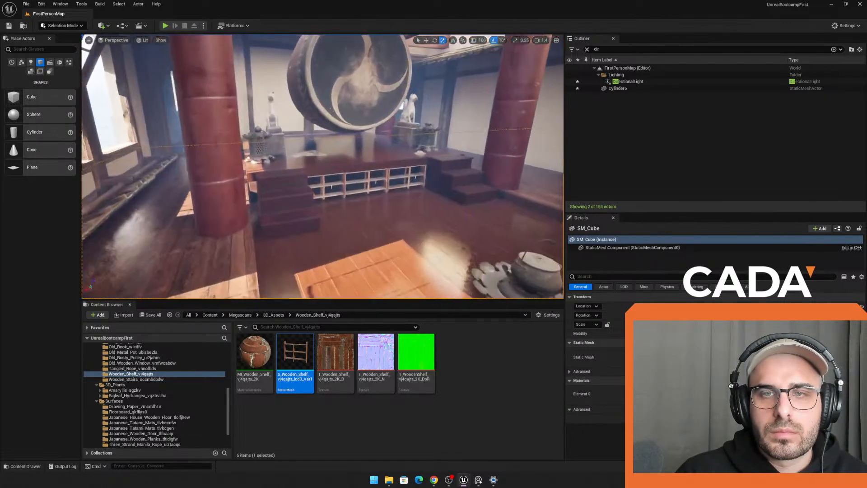
pyautogui.click(296, 226)
pyautogui.moveTo(296, 226); pyautogui.dragTo(271, 226, button='right')
pyautogui.press('w')
pyautogui.keyDown('alt'); pyautogui.moveTo(373, 232); pyautogui.dragTo(374, 233); pyautogui.keyUp('alt')
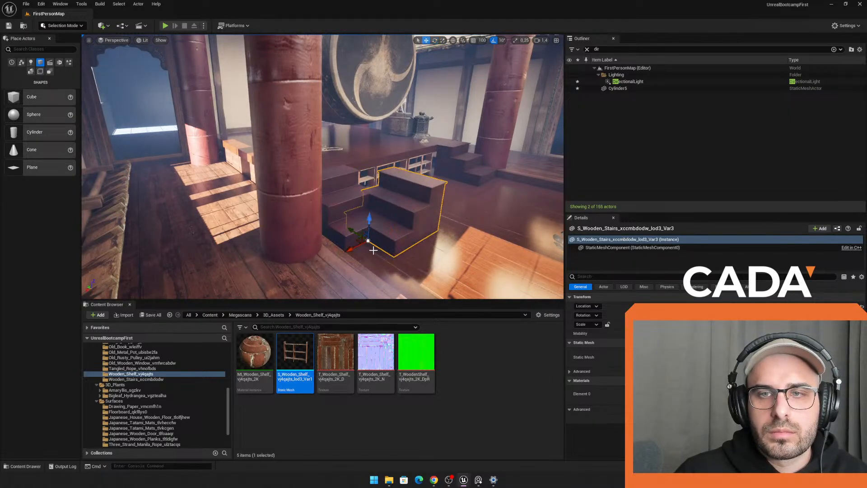
pyautogui.keyDown('shift'); pyautogui.moveTo(293, 201); pyautogui.dragTo(289, 198); pyautogui.keyUp('shift')
pyautogui.moveTo(289, 198); pyautogui.dragTo(262, 201, button='right')
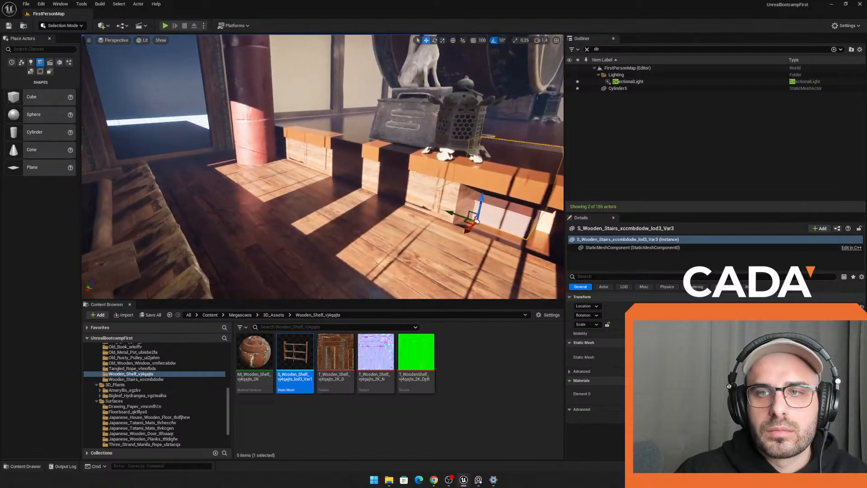
pyautogui.keyDown('shift'); pyautogui.moveTo(465, 217); pyautogui.dragTo(272, 256); pyautogui.keyUp('shift')
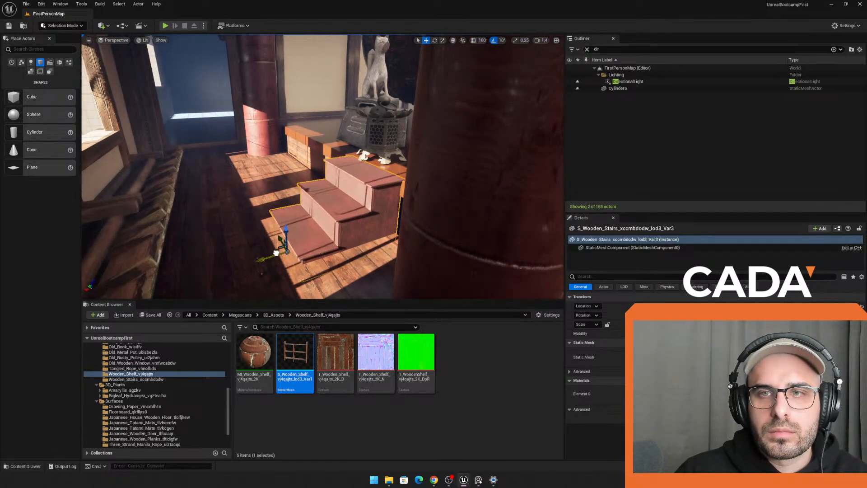
# Step: Widen the copied side stairs and shift them along the platform's window-side edge to line up with it
pyautogui.moveTo(276, 253); pyautogui.dragTo(231, 257, button='right')
pyautogui.press('r')
pyautogui.moveTo(395, 247); pyautogui.dragTo(438, 246)
pyautogui.press('w')
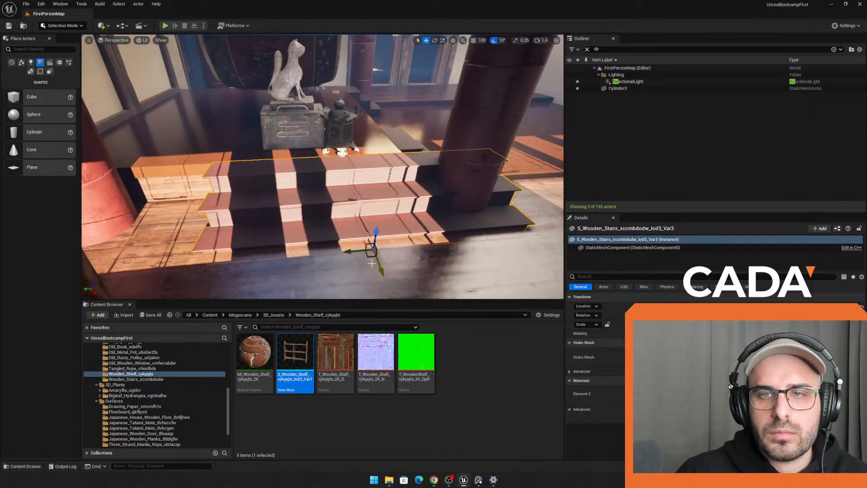
pyautogui.moveTo(347, 253); pyautogui.dragTo(223, 252)
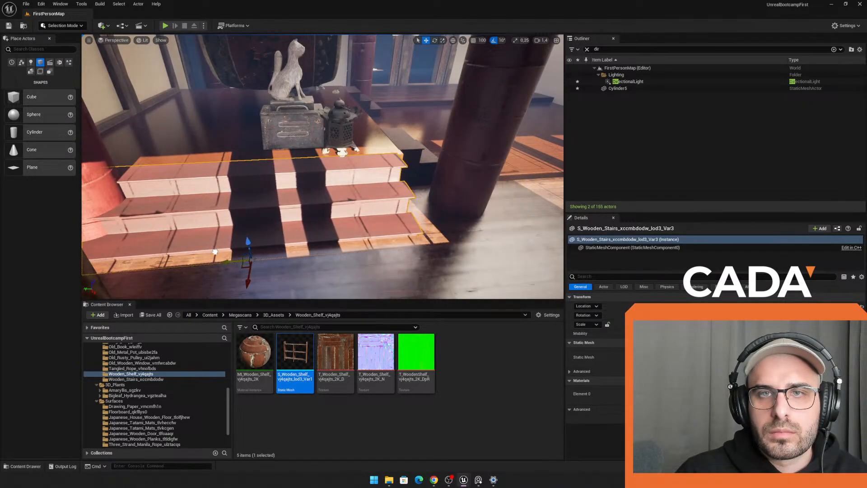
pyautogui.moveTo(215, 251); pyautogui.dragTo(225, 238, button='right')
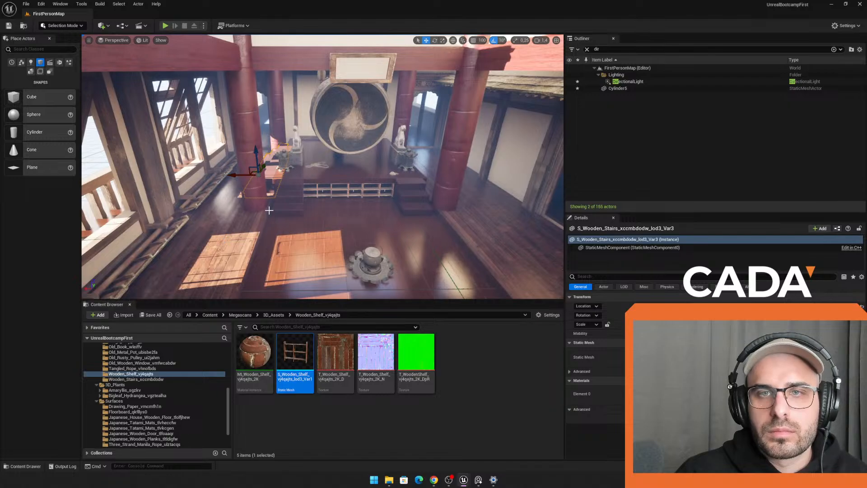
# Step: Duplicate the widened stairs to the opposite side of the drum platform, turn the copy outward, and fit it against that edge
pyautogui.moveTo(239, 173); pyautogui.dragTo(425, 187)
pyautogui.press('e')
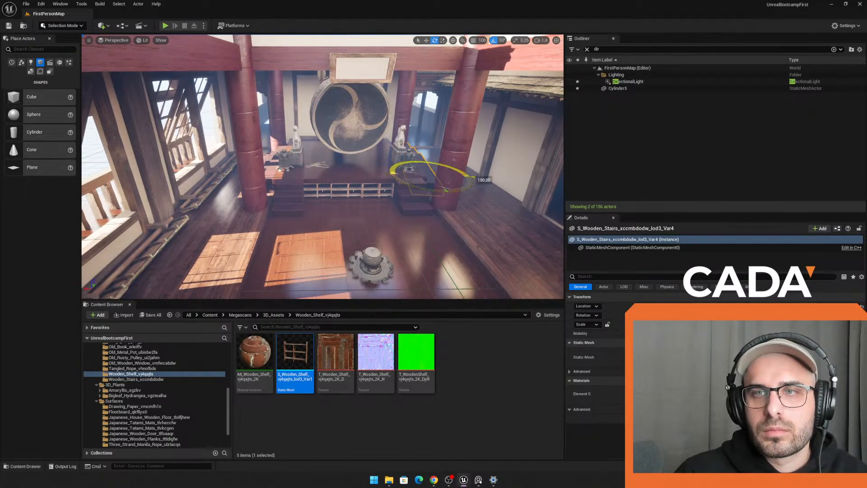
pyautogui.press('f')
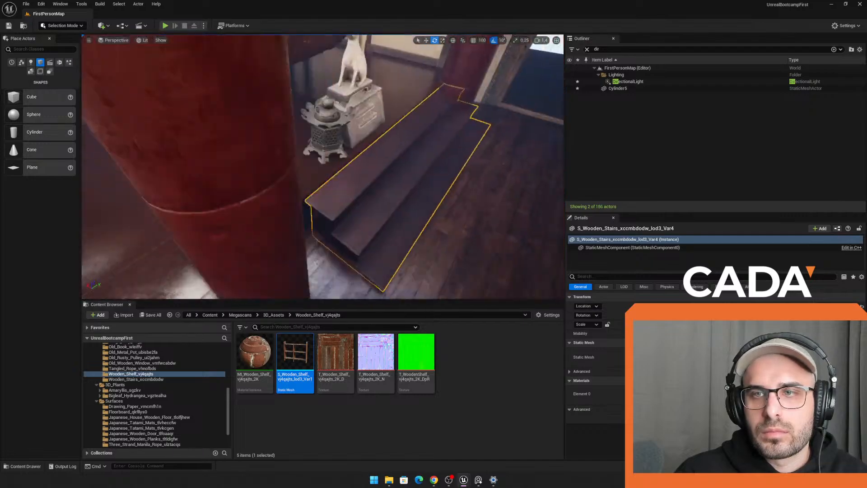
pyautogui.moveTo(410, 176); pyautogui.dragTo(407, 173)
pyautogui.moveTo(397, 180); pyautogui.dragTo(377, 171, button='right')
pyautogui.click(381, 188)
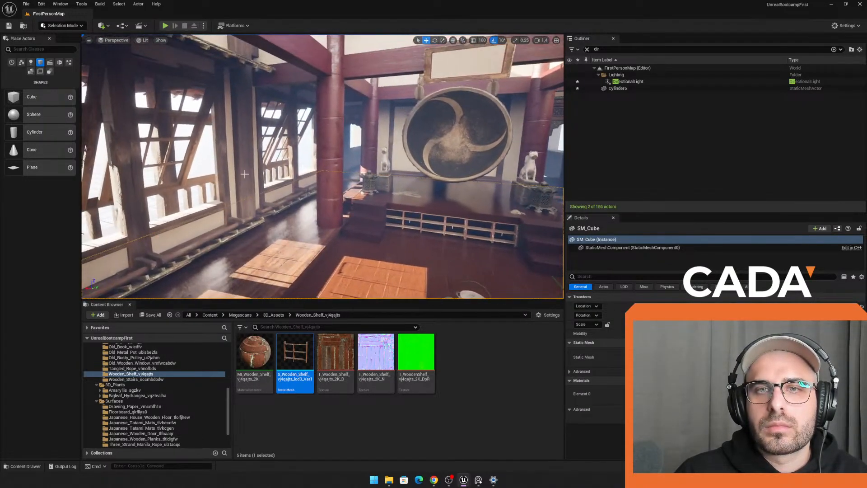
pyautogui.press('Escape')
# Step: Open the central floor's Japanese House Wooden Floor material instance and set both Tiling X and Tiling Y to 80
pyautogui.moveTo(287, 198); pyautogui.dragTo(287, 206, button='right')
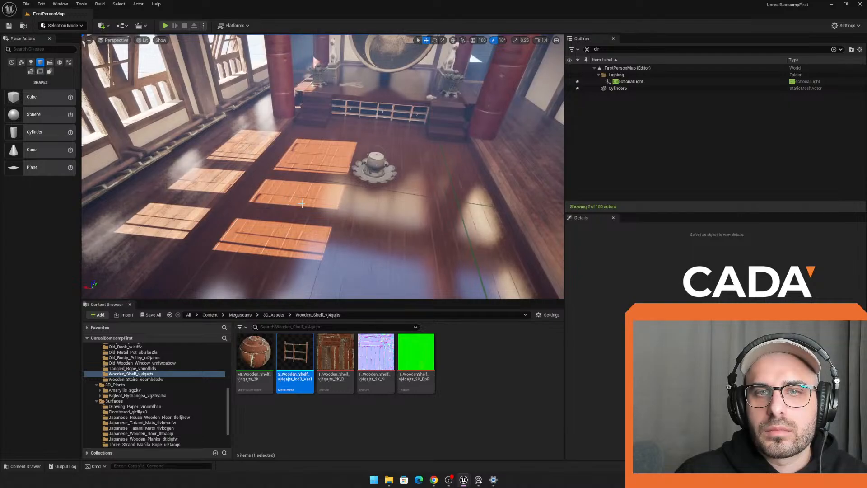
pyautogui.click(321, 237)
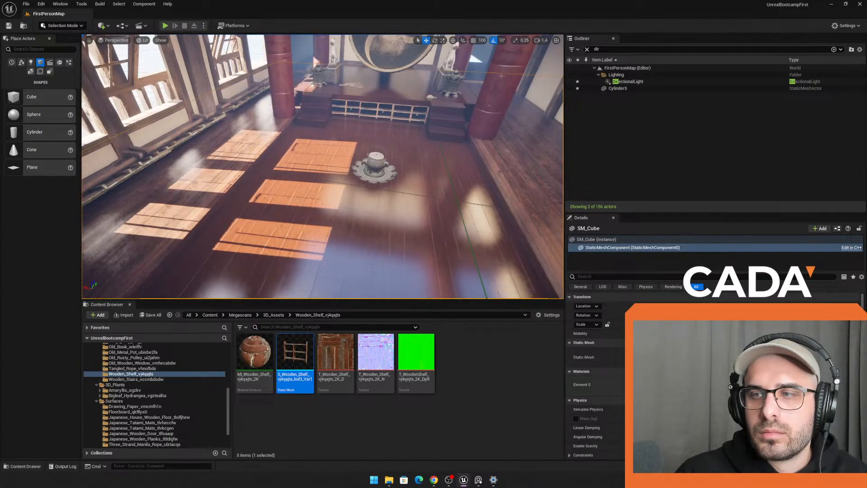
pyautogui.click(719, 390)
pyautogui.doubleClick(265, 353)
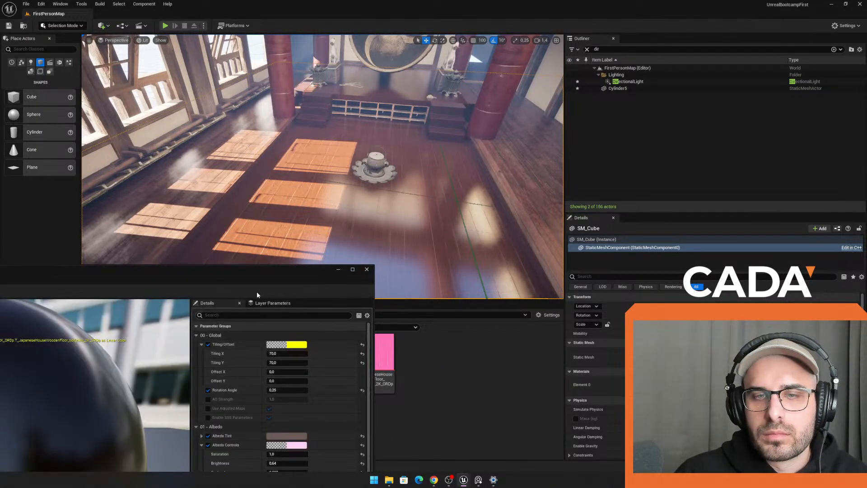
pyautogui.click(276, 353)
pyautogui.write('7')
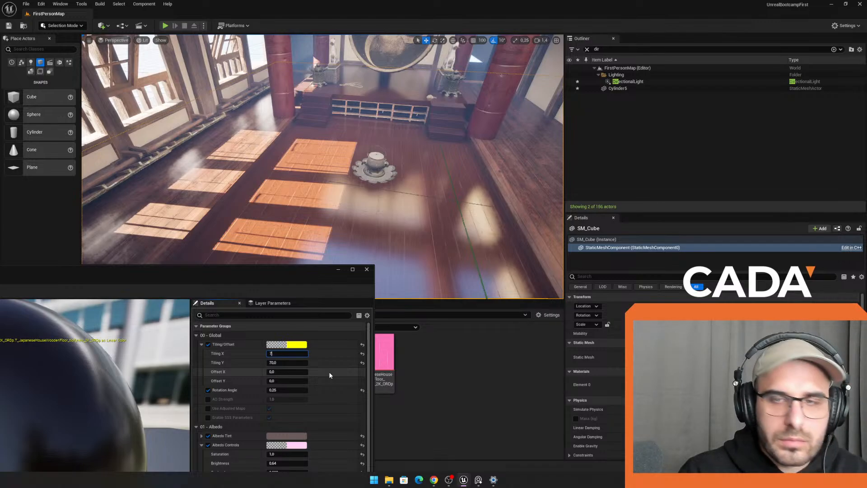
pyautogui.write('5')
pyautogui.write('80')
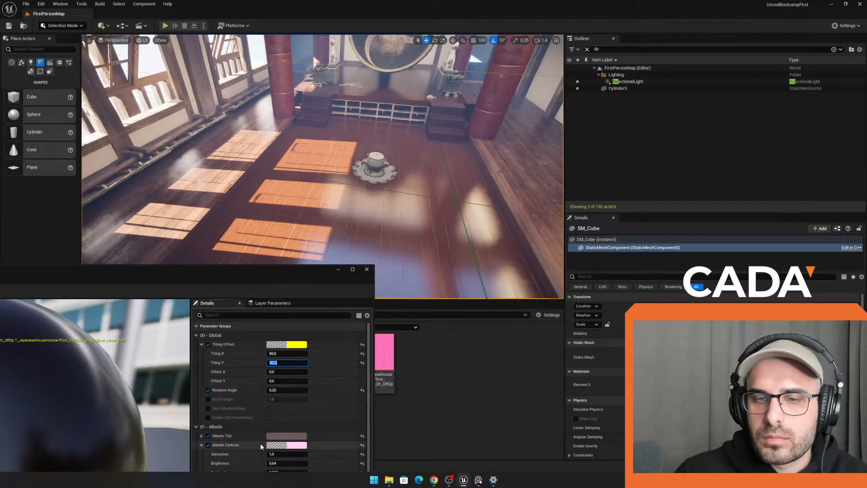
# Step: Change the floor material's Albedo Tint to a darker reddish brown, and close the material instance
pyautogui.click(276, 436)
pyautogui.moveTo(358, 359); pyautogui.dragTo(370, 377)
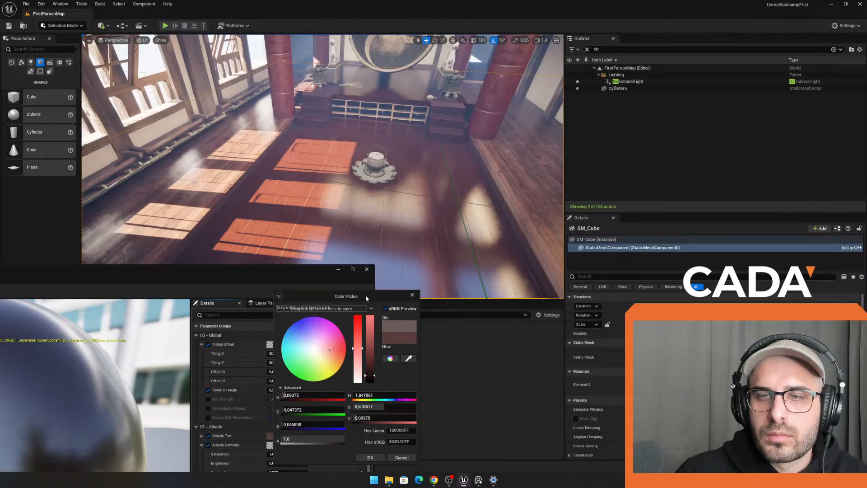
pyautogui.moveTo(357, 350); pyautogui.dragTo(355, 348)
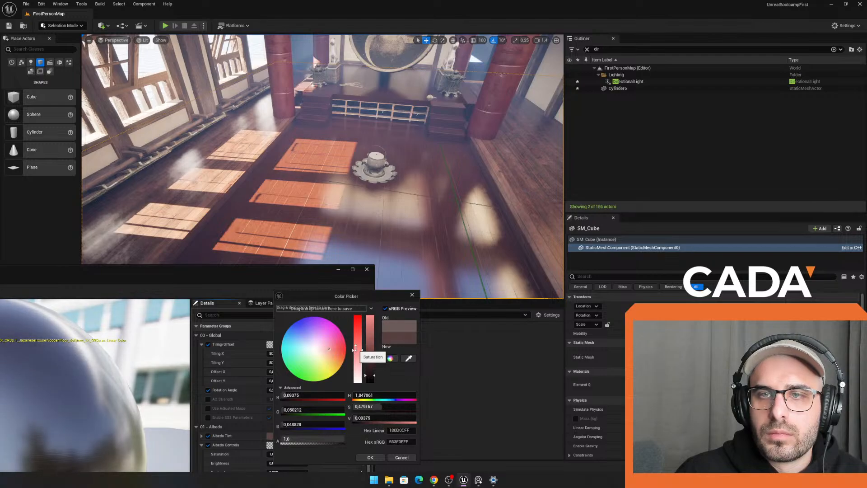
pyautogui.click(412, 295)
pyautogui.click(367, 270)
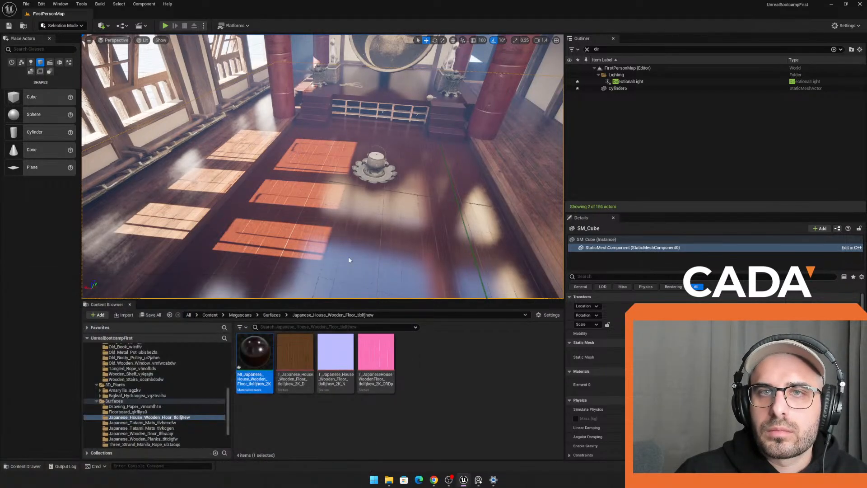
# Step: Play the level and walk through the temple hall to examine the floor, stairs and shelves
pyautogui.click(166, 26)
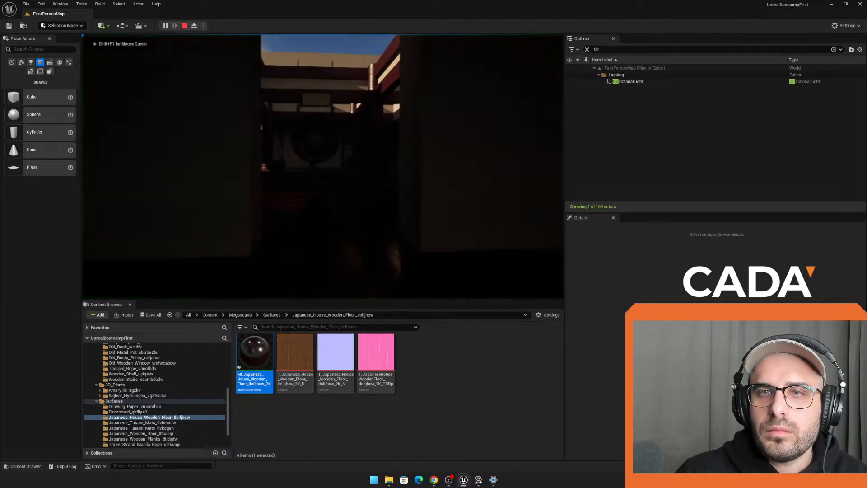
pyautogui.press('w')
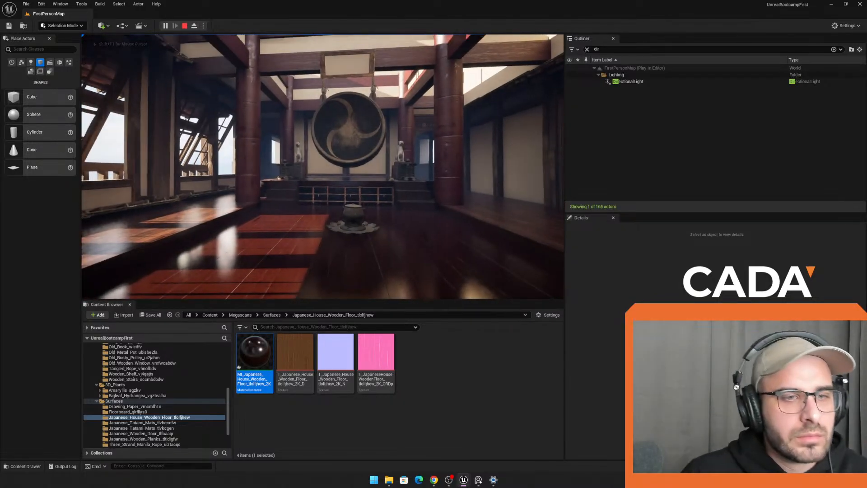
pyautogui.press('w')
pyautogui.press('w')
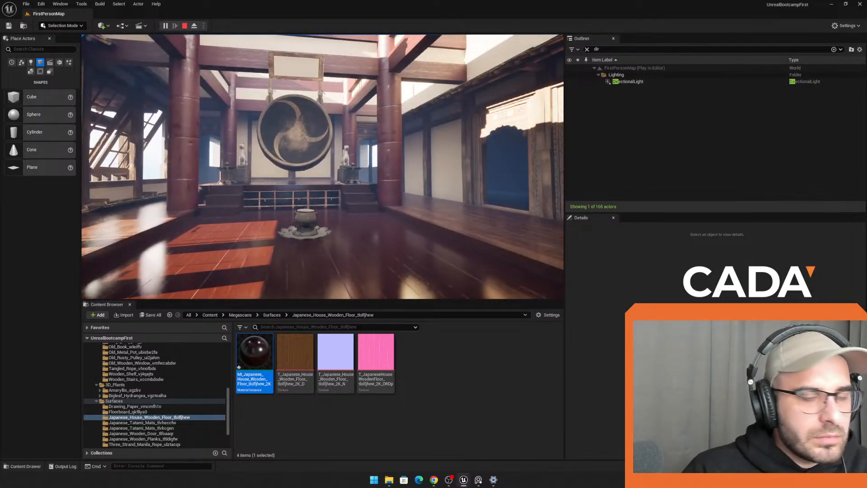
pyautogui.press('s')
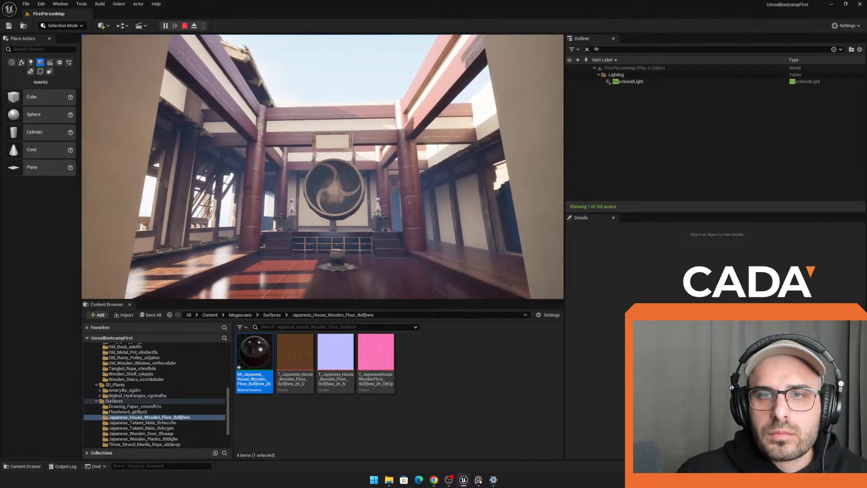
pyautogui.press('Escape')
# Step: Move the flat roof slab across to cover the temple hall's open roof, and preview the level in play mode
pyautogui.press('s')
pyautogui.moveTo(415, 221)
pyautogui.mouseDown(button='right')
pyautogui.moveTo(433, 230)
pyautogui.moveTo(416, 221)
pyautogui.mouseUp(button='right')
pyautogui.click(453, 107)
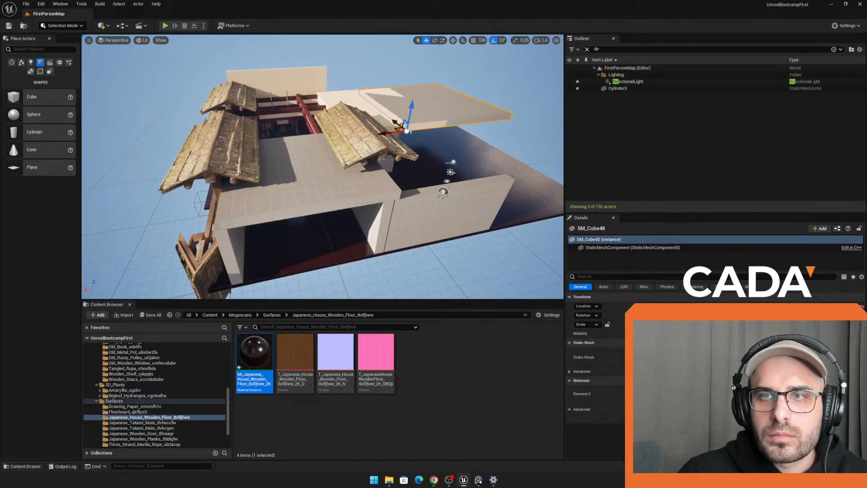
pyautogui.moveTo(391, 133); pyautogui.dragTo(193, 162)
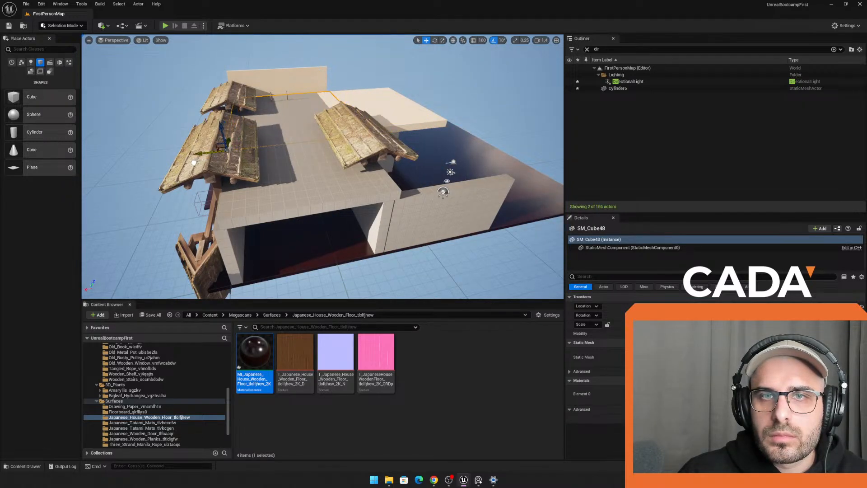
pyautogui.click(166, 25)
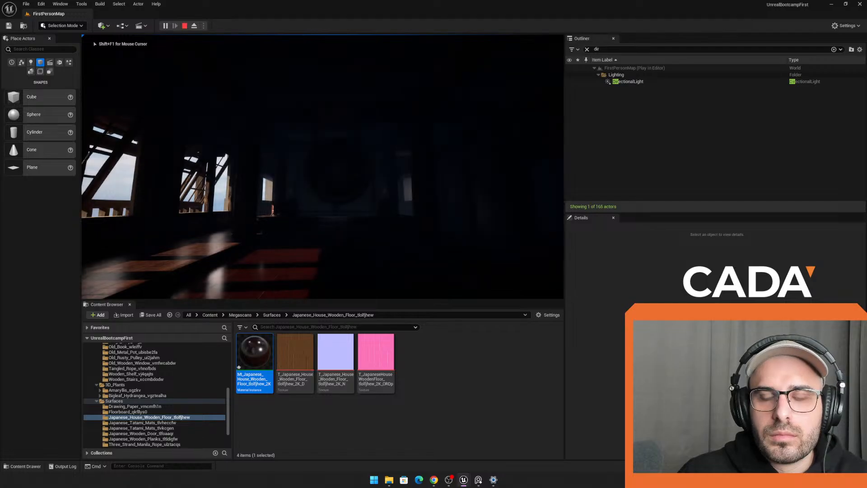
pyautogui.press('Escape')
# Step: Filter the level's actors by "post" and focus on the post process volume
pyautogui.moveTo(332, 205); pyautogui.dragTo(303, 190, button='right')
pyautogui.moveTo(623, 49); pyautogui.dragTo(534, 57)
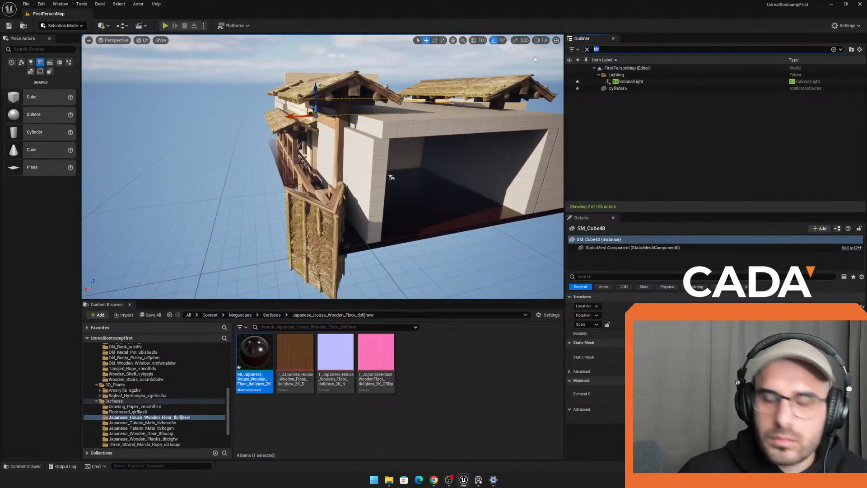
pyautogui.write('post')
pyautogui.doubleClick(646, 74)
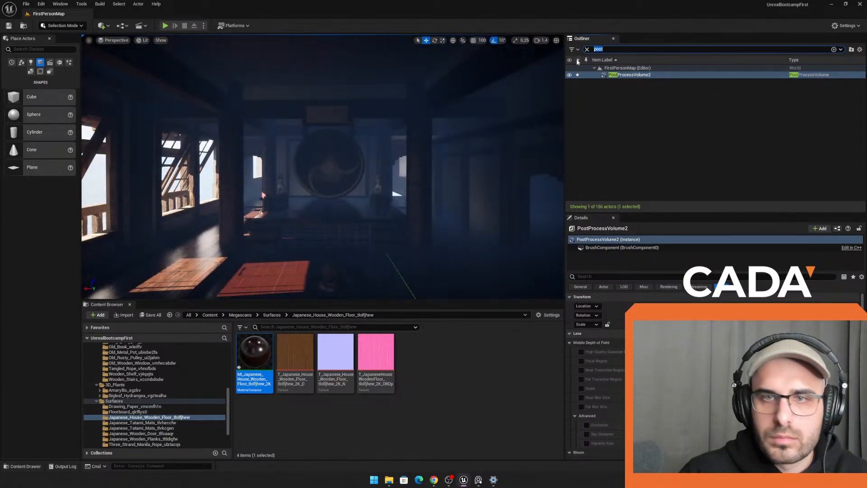
# Step: Filter the level's actors by "dire", select the directional light and search its properties for "boun"
pyautogui.moveTo(651, 49); pyautogui.dragTo(577, 62)
pyautogui.write('dire')
pyautogui.click(628, 82)
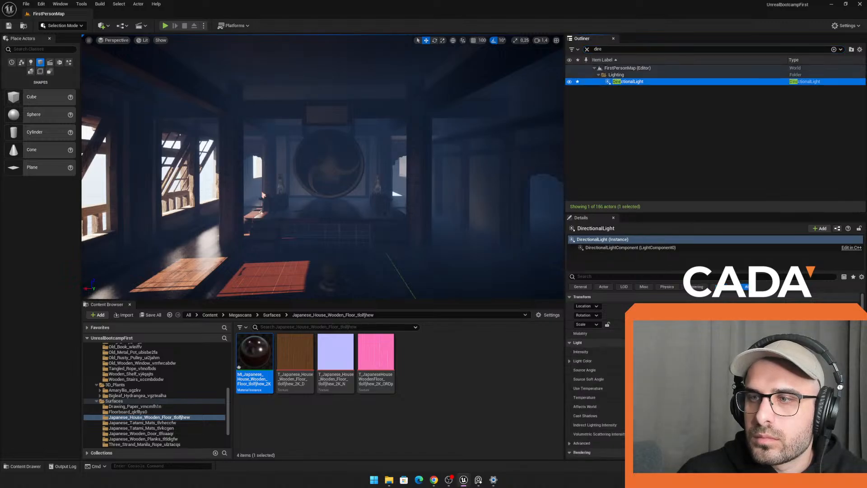
pyautogui.click(605, 276)
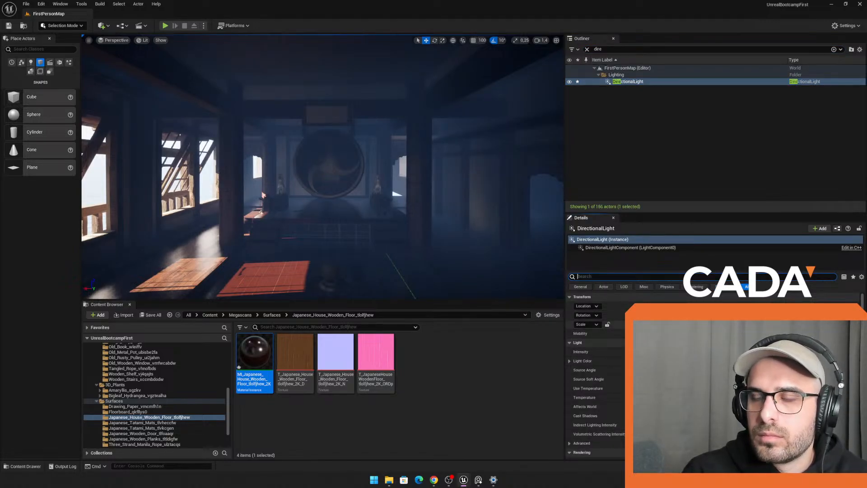
pyautogui.write('boun')
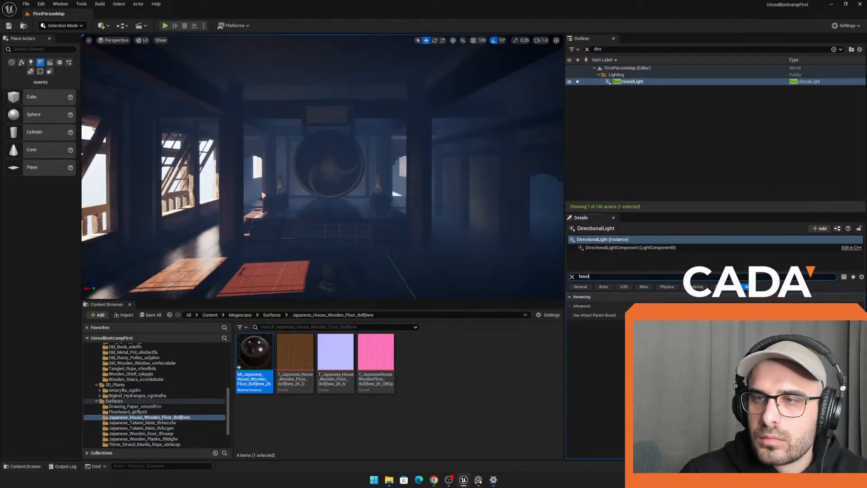
# Step: Clear the property search and raise the directional light's indirect lighting to brighten the temple interior
pyautogui.press('BackSpace')
pyautogui.press('BackSpace')
pyautogui.press('BackSpace')
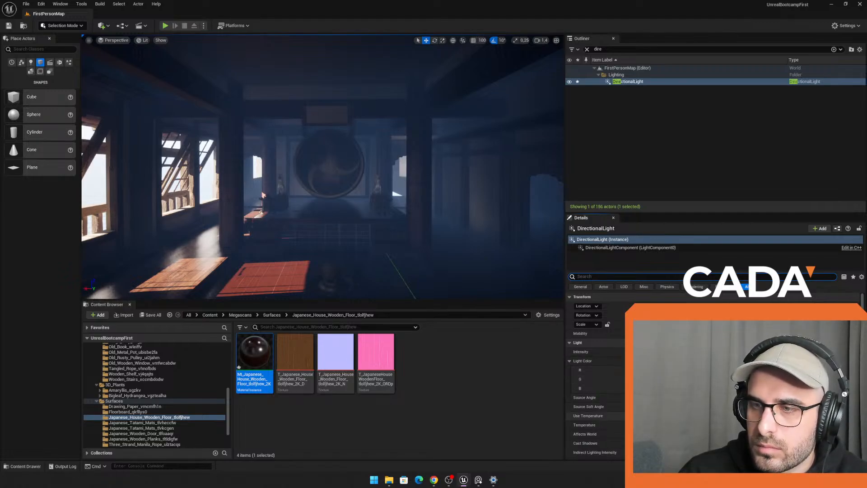
pyautogui.scroll(-2, 596, 424)
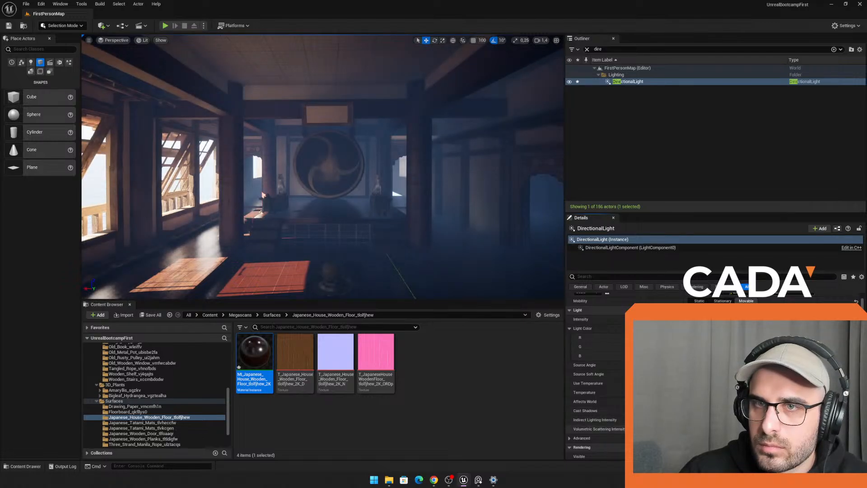
# Step: Select the roof piece above the altar and look around the hall to examine the ceiling, windows and floor
pyautogui.click(327, 74)
pyautogui.moveTo(352, 145)
pyautogui.mouseDown(button='right')
pyautogui.moveTo(351, 97)
pyautogui.moveTo(348, 148)
pyautogui.mouseUp(button='right')
pyautogui.press('s')
pyautogui.moveTo(169, 187); pyautogui.dragTo(170, 166)
pyautogui.press('w')
pyautogui.moveTo(289, 172); pyautogui.dragTo(315, 140, button='right')
pyautogui.press('w')
pyautogui.press('w')
pyautogui.press('s')
pyautogui.moveTo(251, 349); pyautogui.dragTo(321, 47)
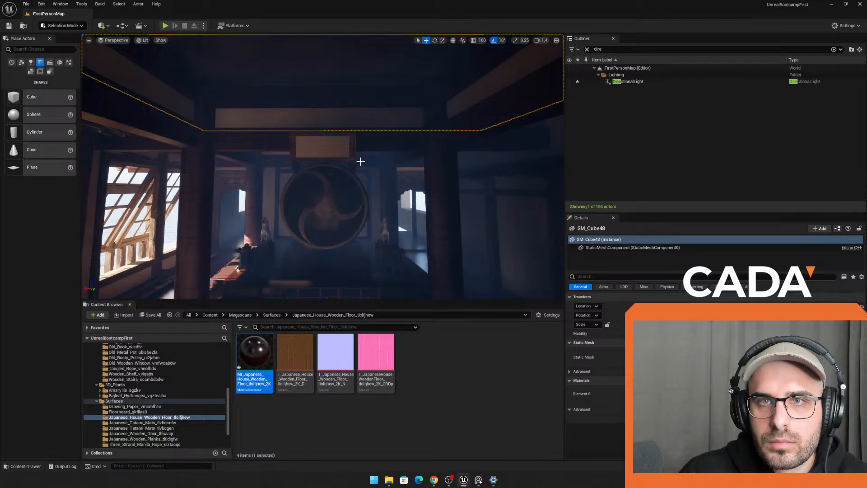
pyautogui.moveTo(386, 217); pyautogui.dragTo(388, 224, button='right')
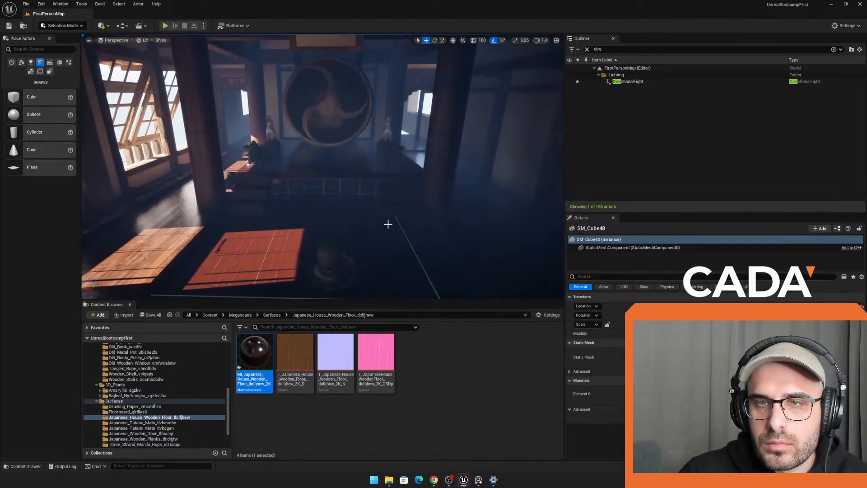
# Step: Filter the actors by "post", select the post process volume and try a different Exposure Compensation
pyautogui.click(628, 83)
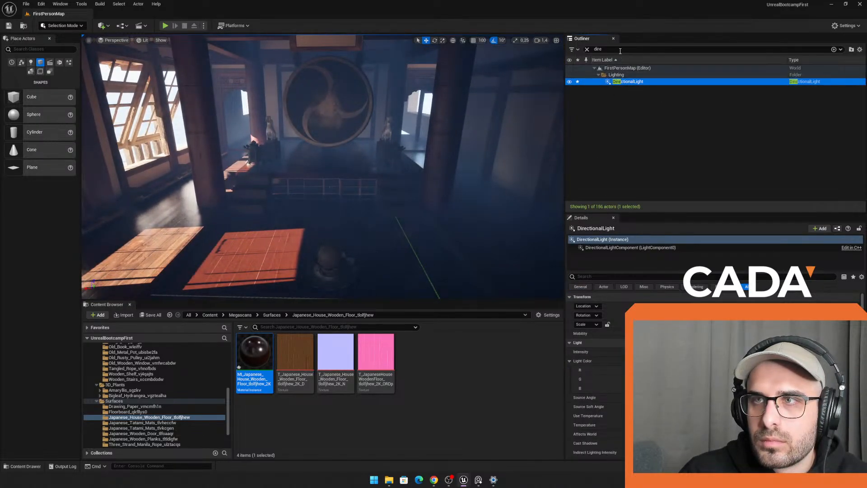
pyautogui.moveTo(619, 50); pyautogui.dragTo(568, 53)
pyautogui.write('post')
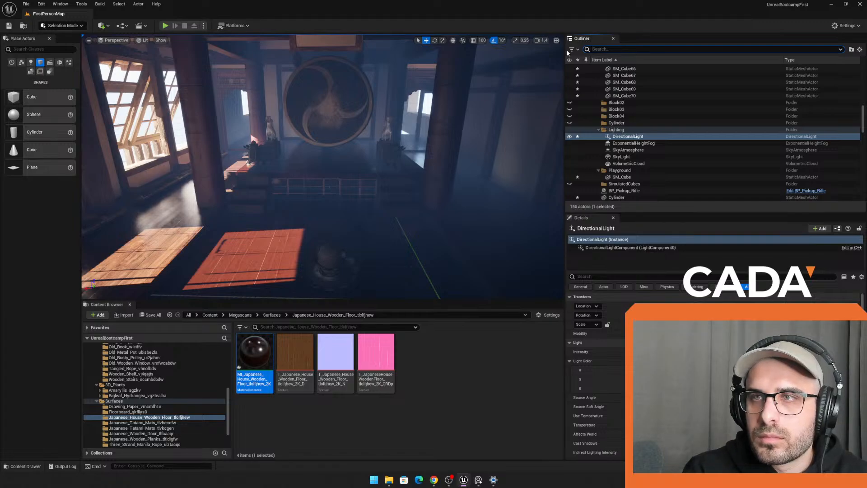
pyautogui.click(630, 74)
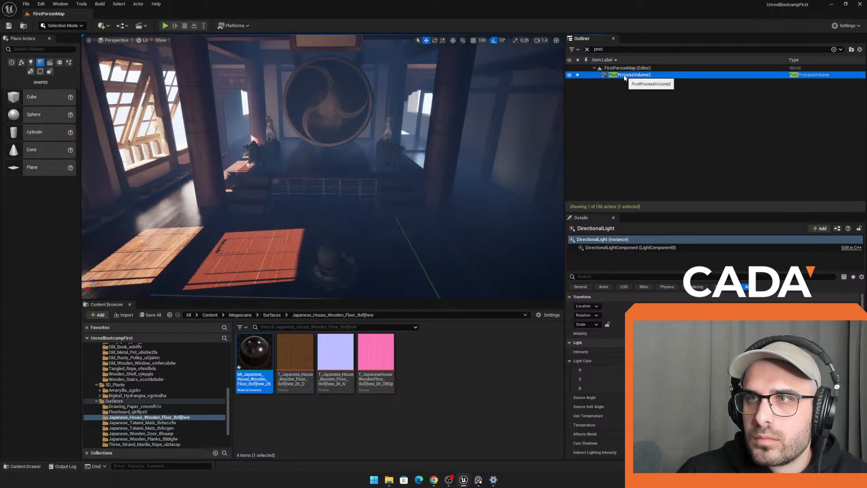
pyautogui.click(590, 276)
pyautogui.write('expso')
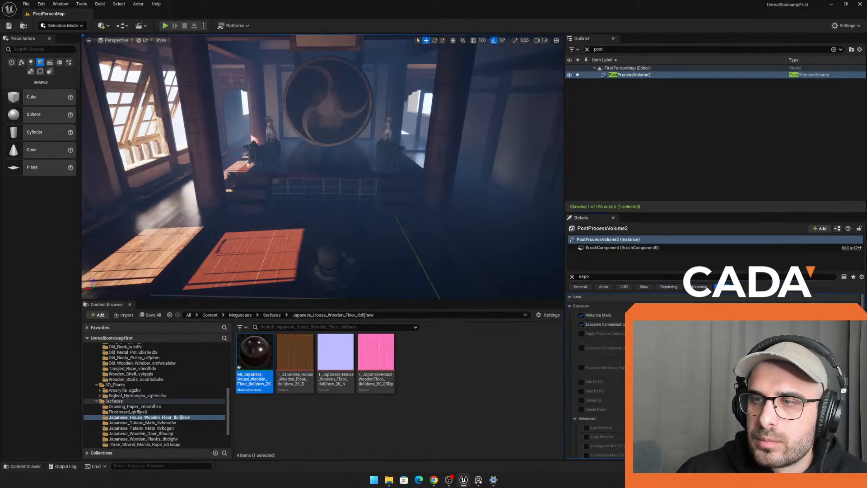
pyautogui.click(709, 336)
pyautogui.moveTo(709, 325)
pyautogui.mouseDown()
pyautogui.moveTo(740, 324)
pyautogui.moveTo(723, 324)
pyautogui.mouseUp()
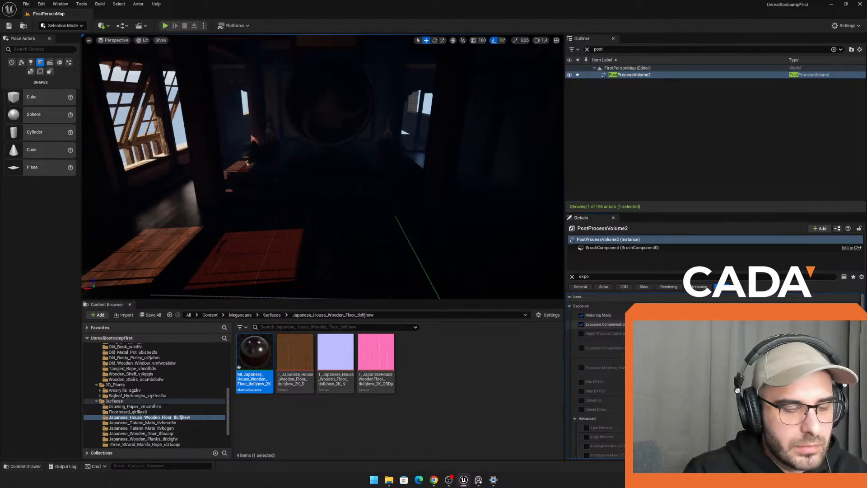
pyautogui.press('Return')
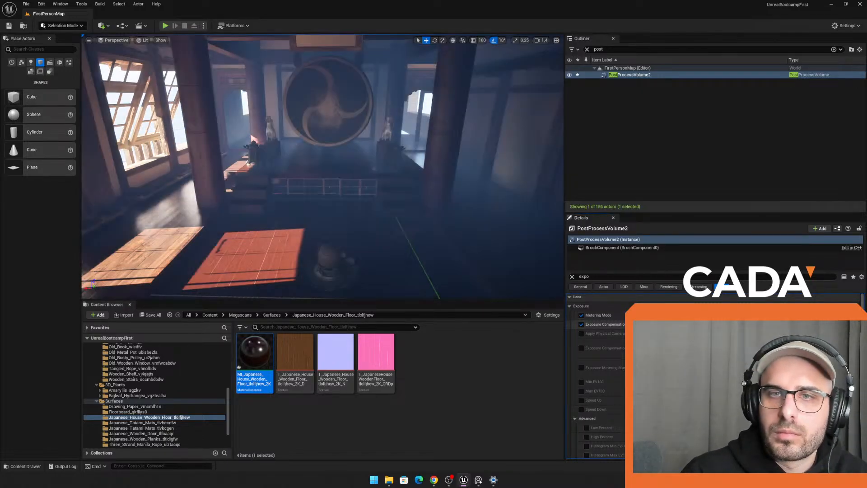
# Step: Filter the actors by "ligh", select the directional light and increase its lighting to brighten the hall and its haze
pyautogui.moveTo(570, 47); pyautogui.dragTo(584, 66)
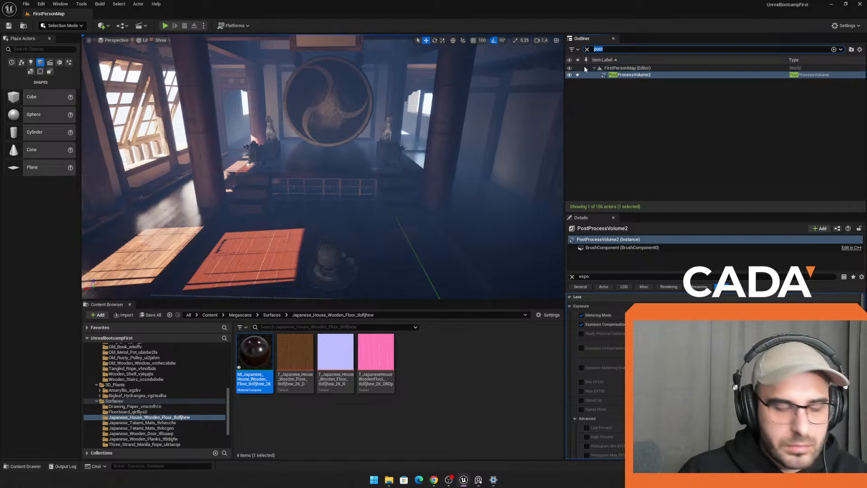
pyautogui.press('BackSpace')
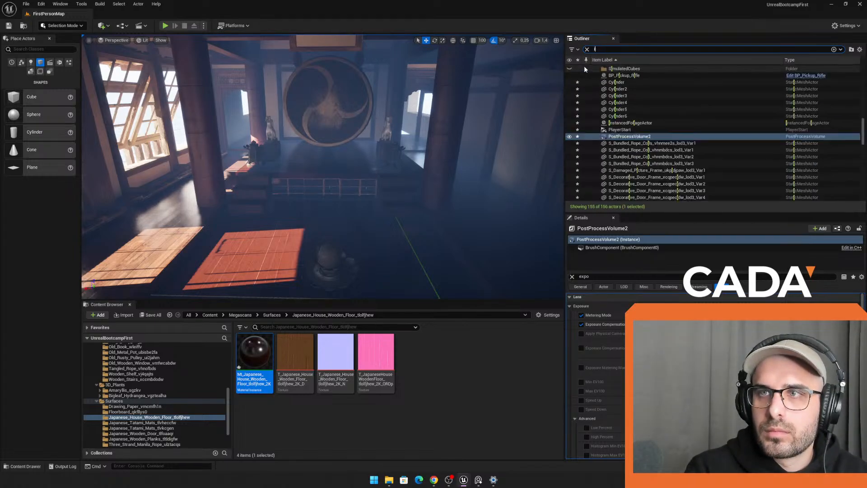
pyautogui.write('ligh')
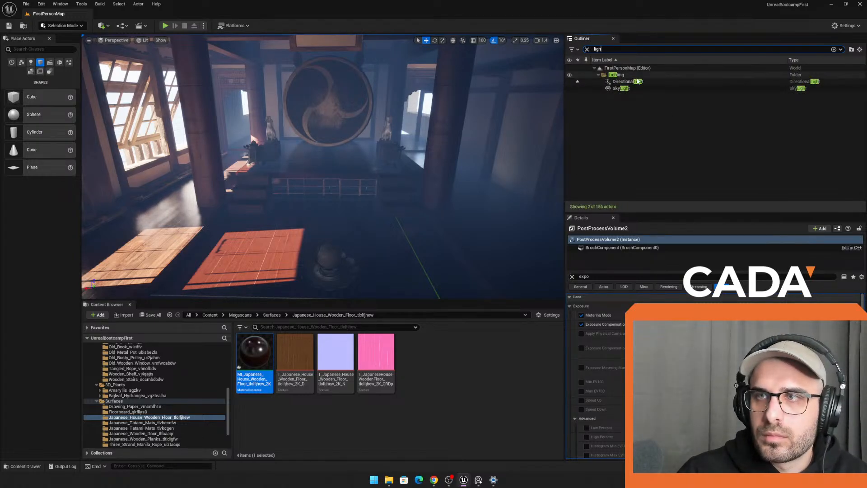
pyautogui.click(664, 81)
pyautogui.click(662, 324)
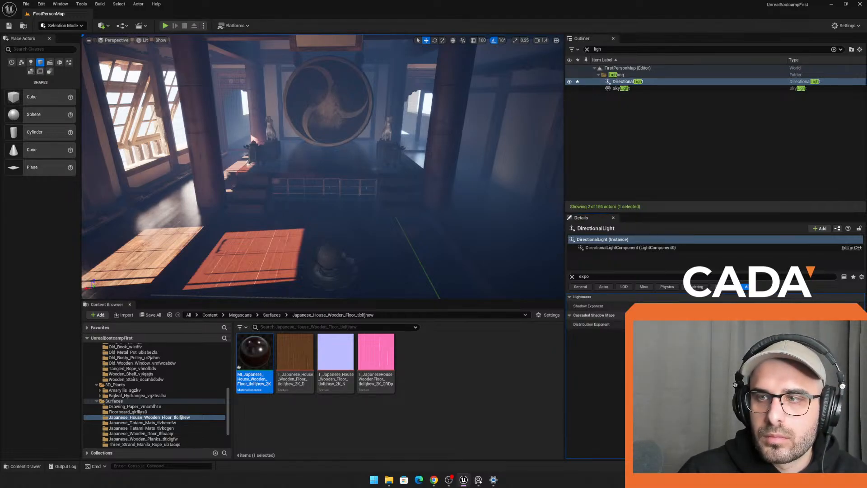
pyautogui.click(572, 277)
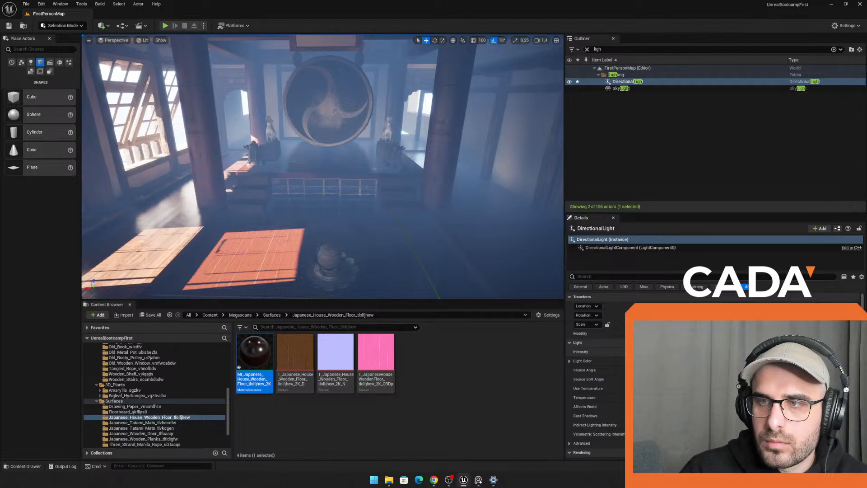
pyautogui.press('Return')
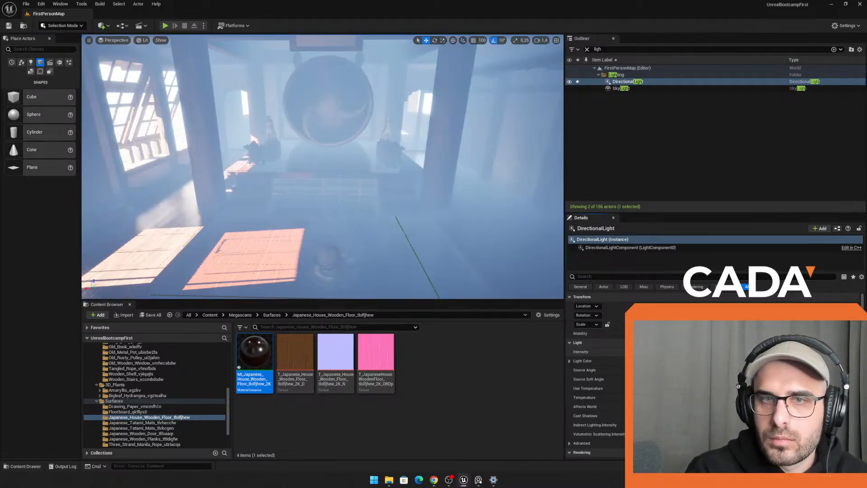
# Step: Fly through the hall to examine the sunlight patches, haze and altar under the changed directional light
pyautogui.moveTo(361, 171)
pyautogui.mouseDown(button='right')
pyautogui.moveTo(280, 167)
pyautogui.moveTo(352, 179)
pyautogui.mouseUp(button='right')
pyautogui.press('w')
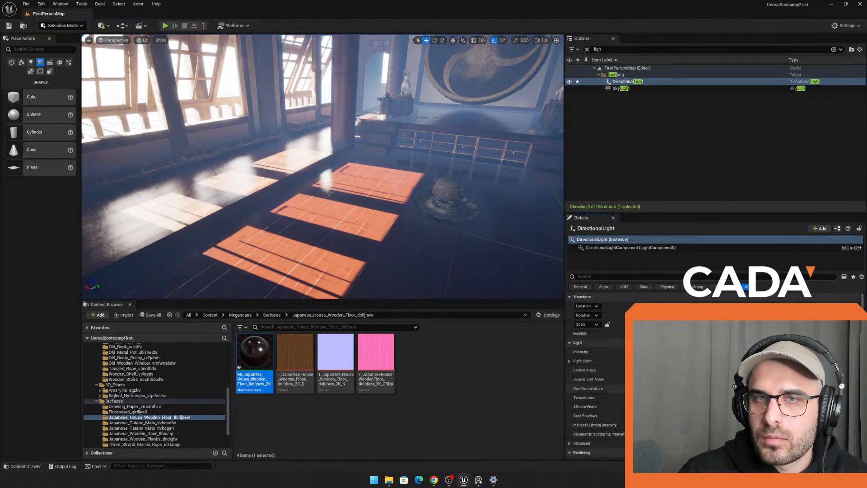
pyautogui.press('s')
pyautogui.moveTo(322, 167); pyautogui.dragTo(391, 171, button='right')
pyautogui.moveTo(522, 275); pyautogui.dragTo(519, 275, button='right')
pyautogui.press('a')
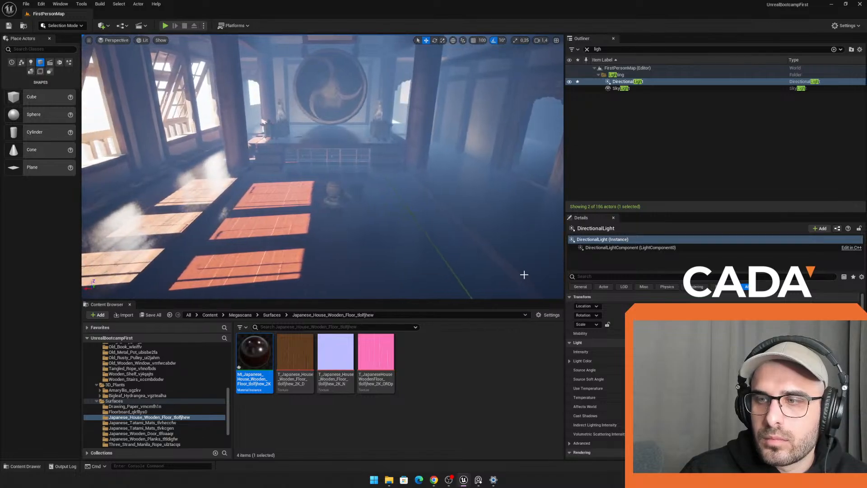
pyautogui.click(607, 48)
pyautogui.hotkey('ctrl', 'a')
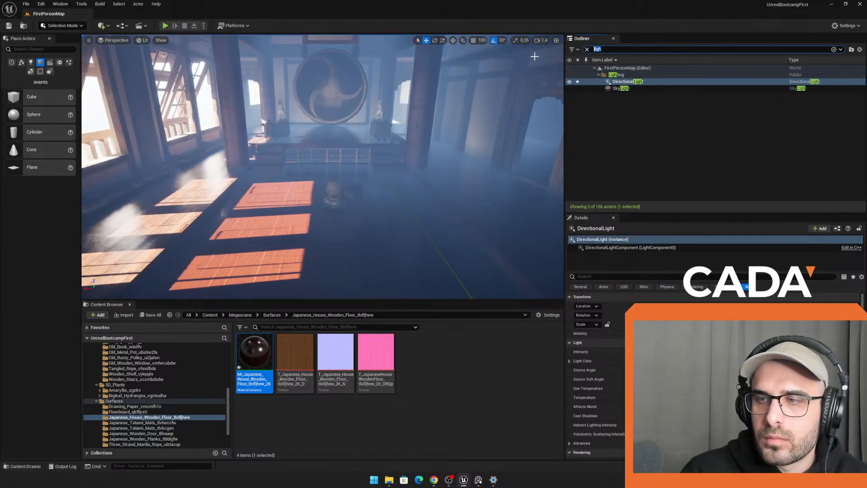
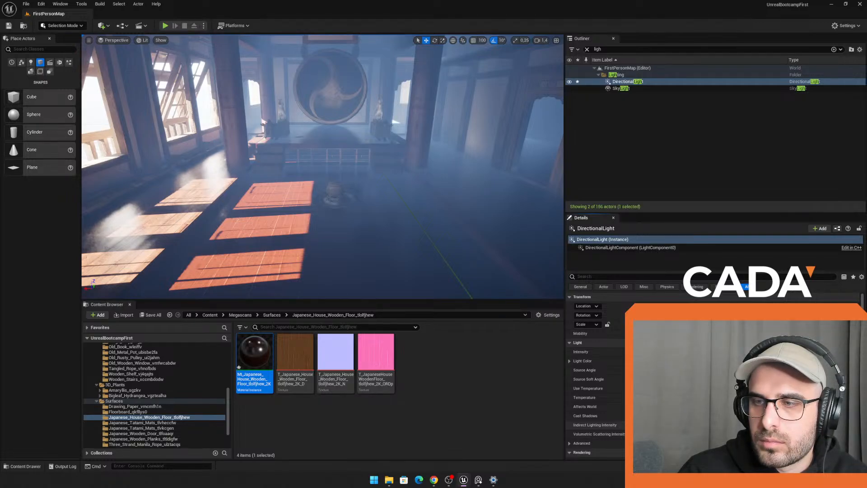
# Step: Filter the actors by "post" and adjust the Blend Weight of the post process volume to deepen the scene's contrast
pyautogui.doubleClick(607, 51)
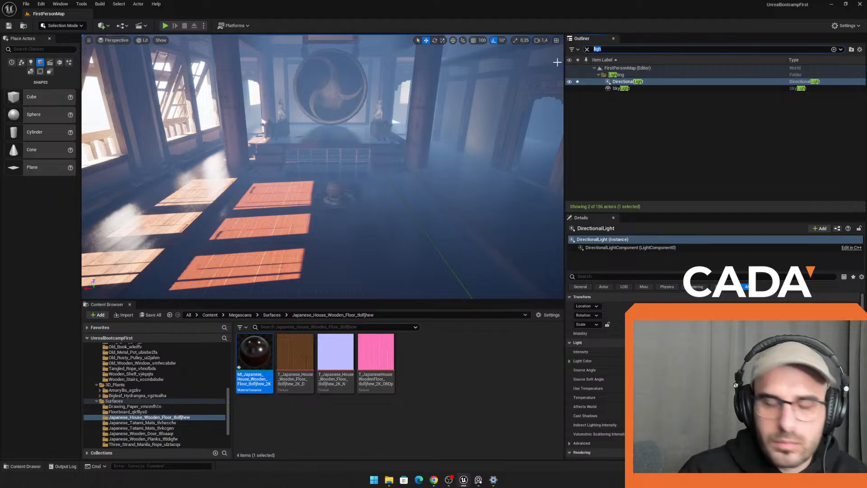
pyautogui.write('post')
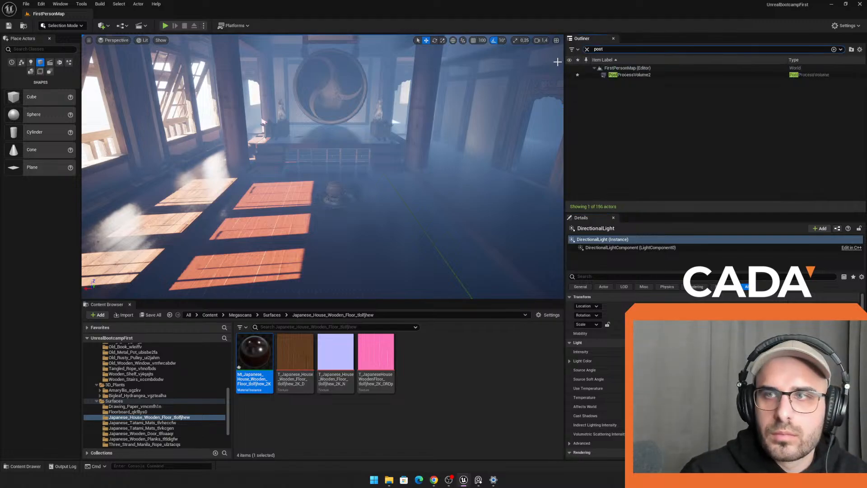
pyautogui.click(623, 75)
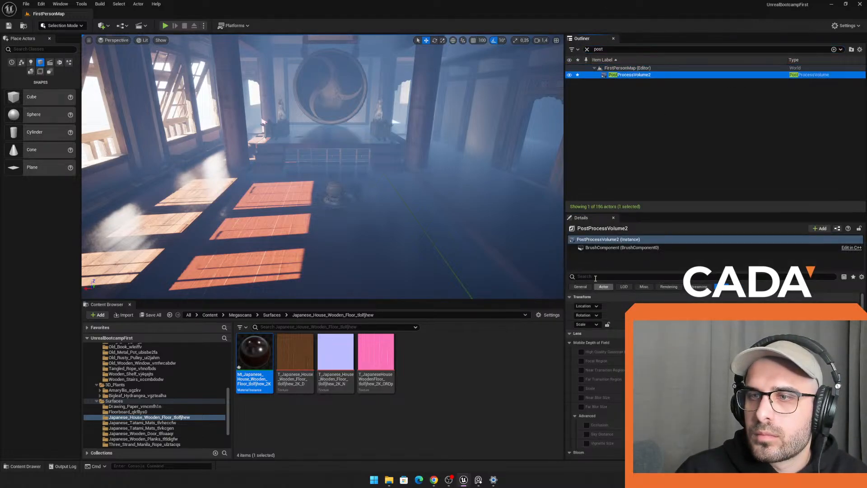
pyautogui.click(595, 276)
pyautogui.write('volum')
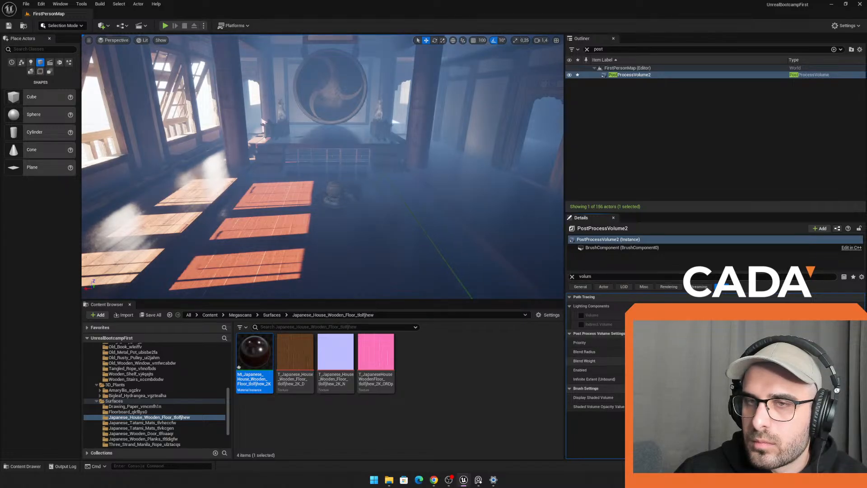
pyautogui.moveTo(704, 361)
pyautogui.mouseDown()
pyautogui.moveTo(660, 361)
pyautogui.moveTo(704, 361)
pyautogui.mouseUp()
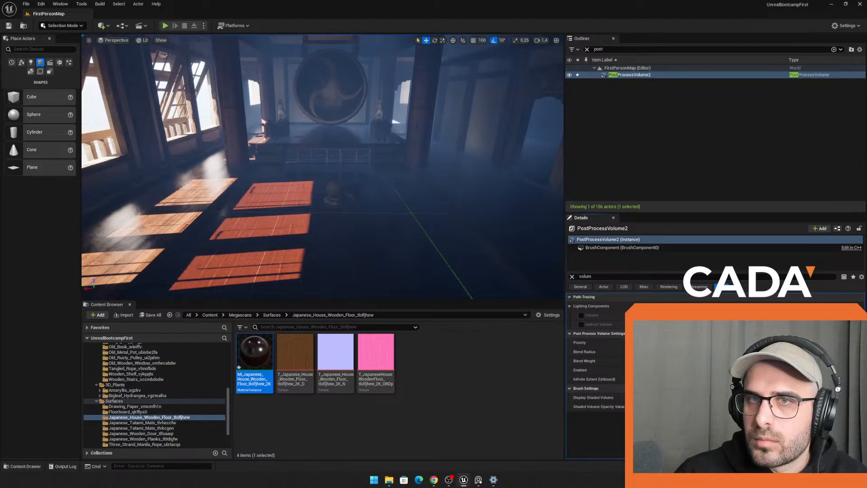
# Step: Search the post process volume's properties for "bloom" and enable the bloom Method and Intensity overrides
pyautogui.press('s')
pyautogui.moveTo(510, 244); pyautogui.dragTo(487, 228, button='right')
pyautogui.press('w')
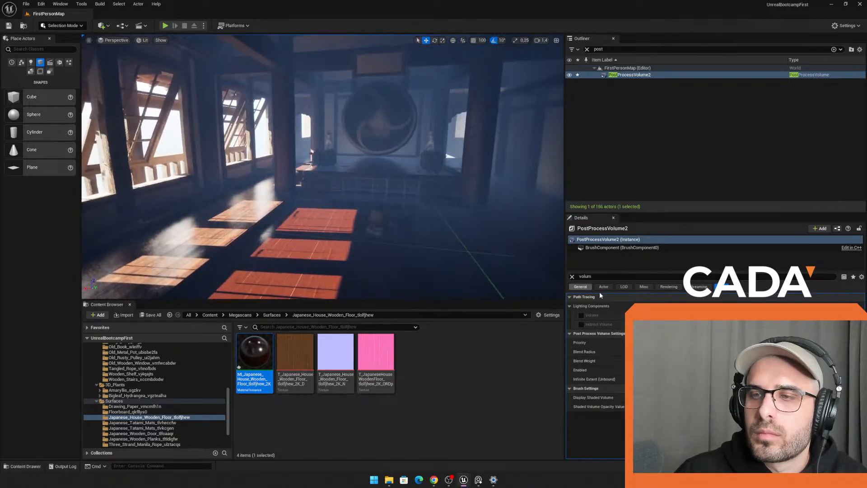
pyautogui.doubleClick(582, 275)
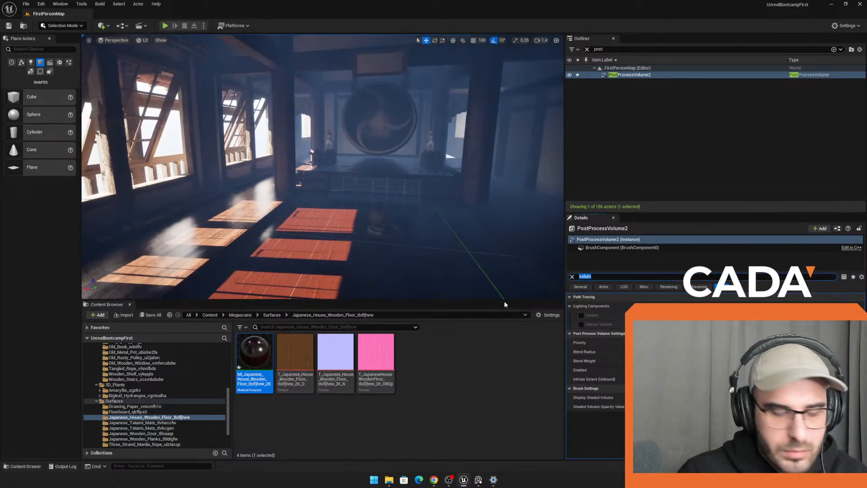
pyautogui.write('bloom')
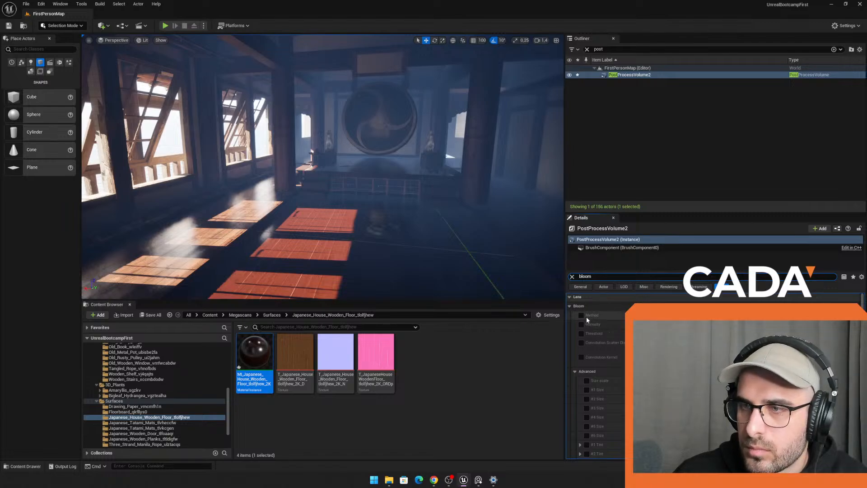
pyautogui.click(582, 315)
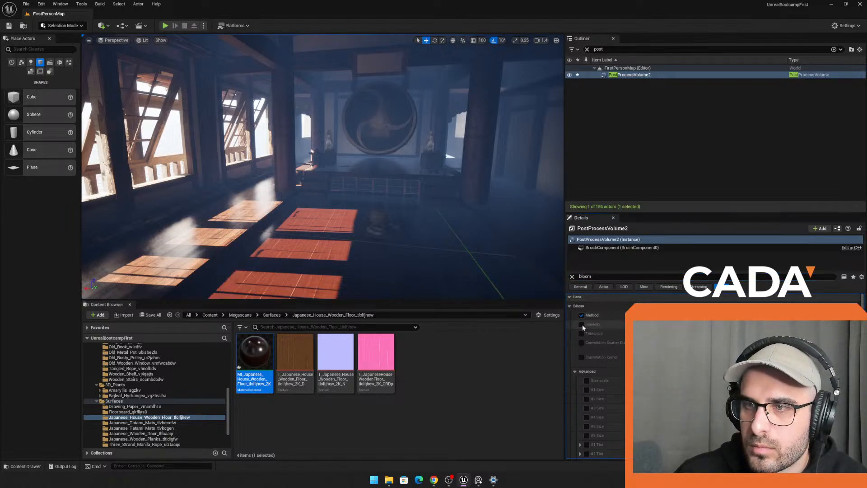
pyautogui.click(581, 325)
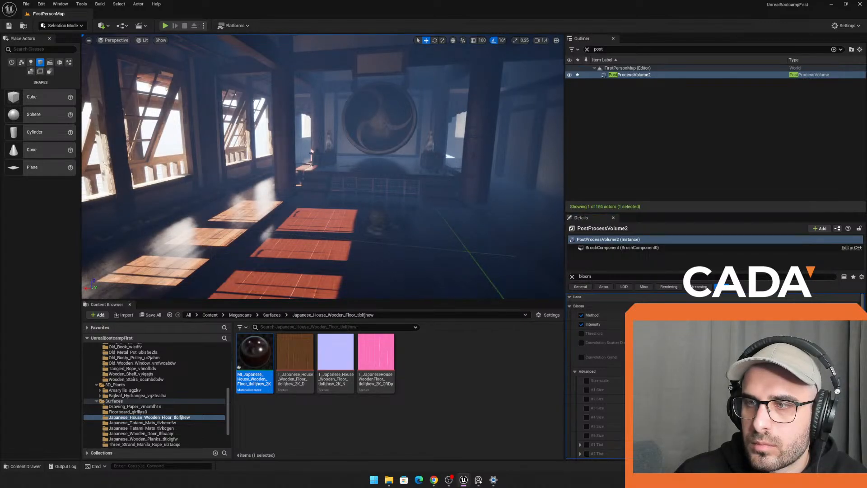
# Step: Enable the bloom Threshold and Size scale overrides, leaving the Convolution Scatter override switched off
pyautogui.moveTo(397, 180); pyautogui.dragTo(411, 231, button='right')
pyautogui.press('s')
pyautogui.press('w')
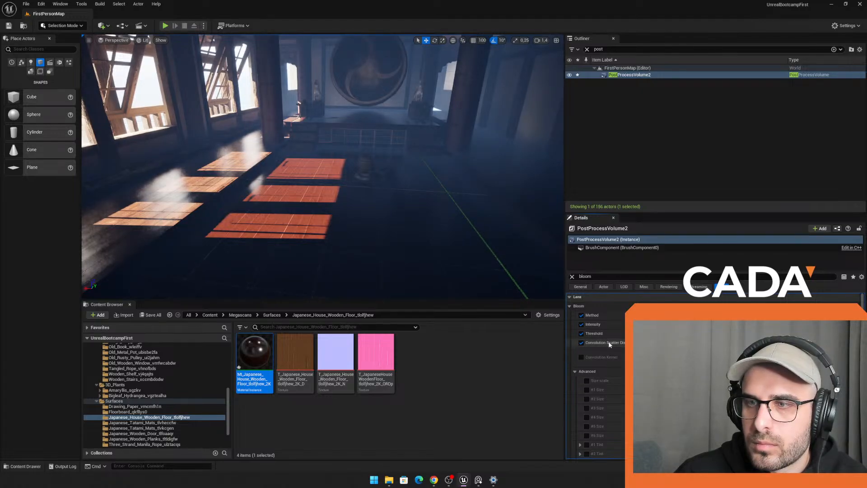
pyautogui.click(581, 343)
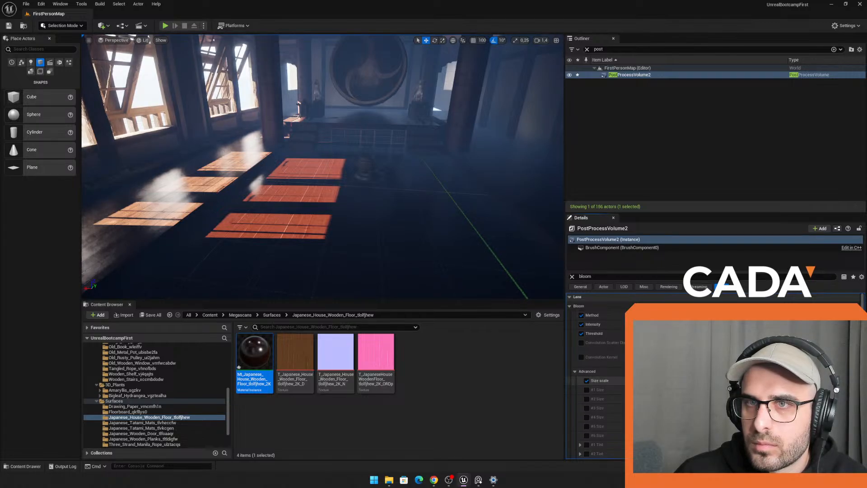
# Step: Place a Rect Light beside the window opening in the white side-room wall and clear the "bloom" property filter
pyautogui.press('s')
pyautogui.moveTo(460, 119); pyautogui.dragTo(475, 107, button='right')
pyautogui.press('w')
pyautogui.press('w')
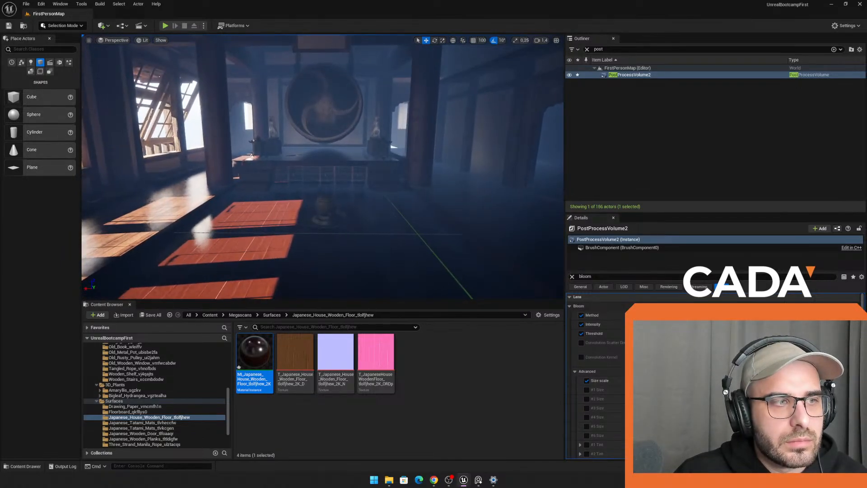
pyautogui.press('w')
pyautogui.moveTo(454, 149); pyautogui.dragTo(330, 141, button='right')
pyautogui.press('s')
pyautogui.moveTo(417, 153); pyautogui.dragTo(336, 156, button='right')
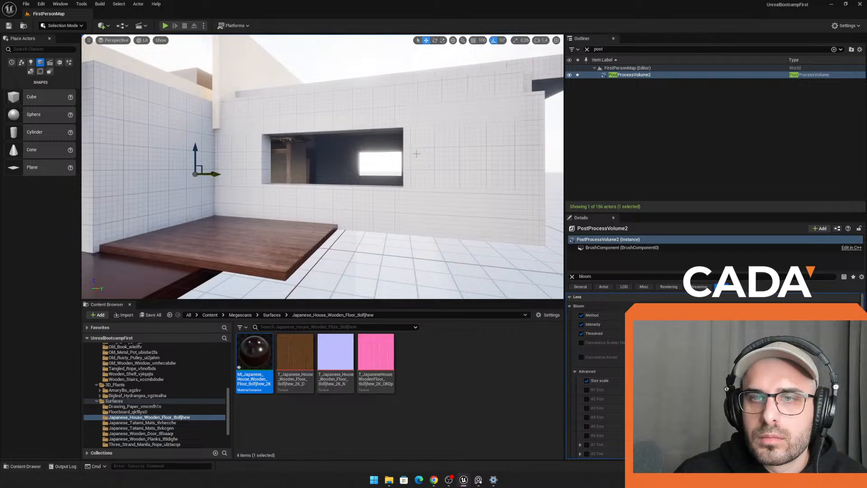
pyautogui.click(352, 163)
pyautogui.click(343, 166)
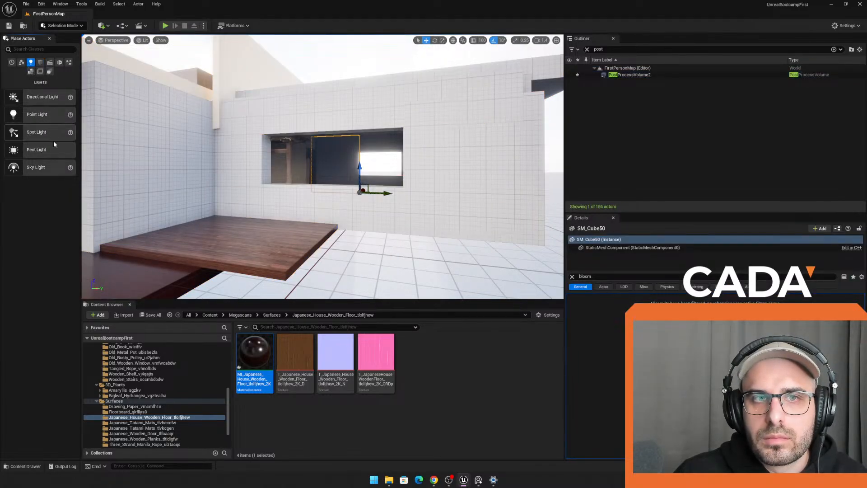
pyautogui.moveTo(47, 150); pyautogui.dragTo(375, 186)
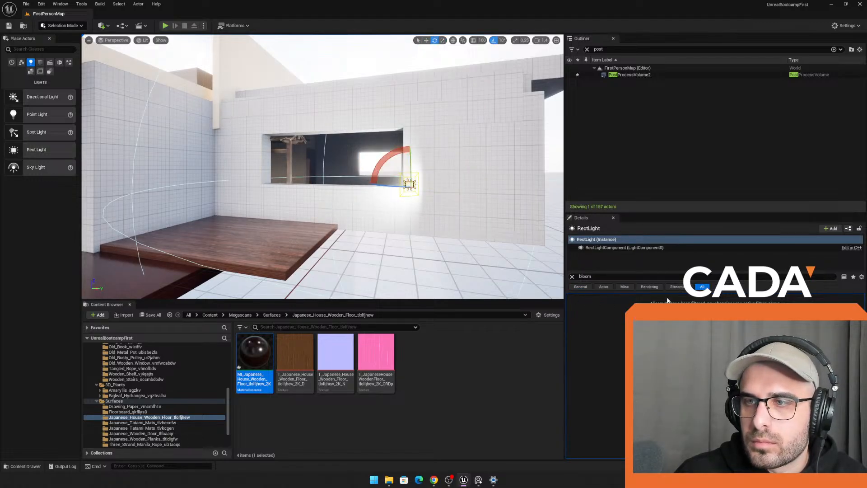
pyautogui.click(572, 277)
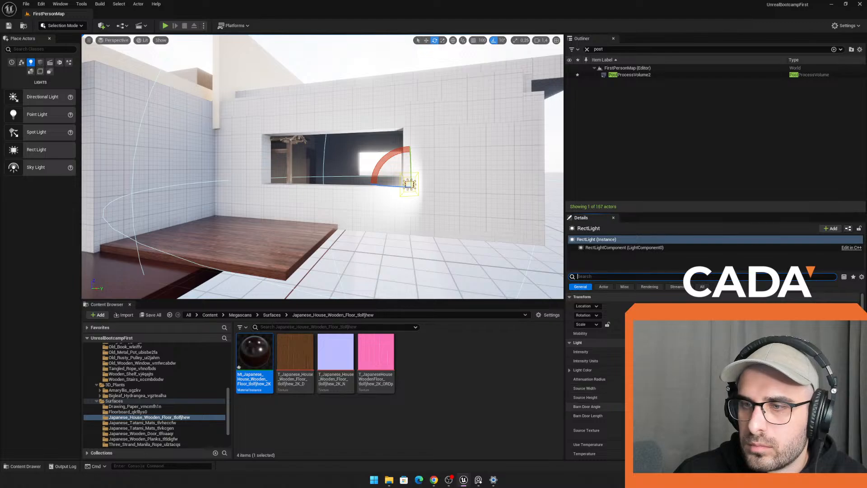
# Step: Rotate the rect light beside the window opening to aim it into the side room
pyautogui.moveTo(351, 192)
pyautogui.mouseDown(button='right')
pyautogui.moveTo(307, 145)
pyautogui.moveTo(316, 195)
pyautogui.moveTo(351, 193)
pyautogui.mouseUp(button='right')
pyautogui.press('w')
pyautogui.moveTo(351, 192); pyautogui.dragTo(333, 93)
pyautogui.moveTo(360, 107); pyautogui.dragTo(376, 126, button='right')
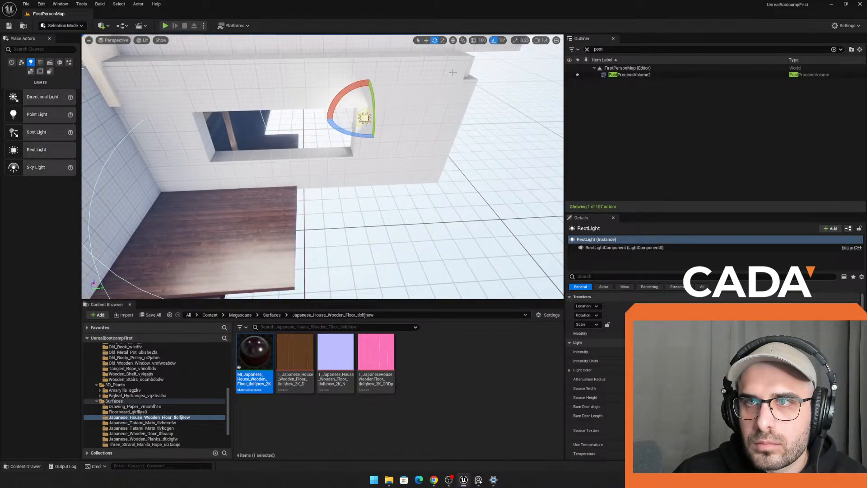
pyautogui.click(452, 40)
pyautogui.moveTo(420, 95); pyautogui.dragTo(334, 122, button='right')
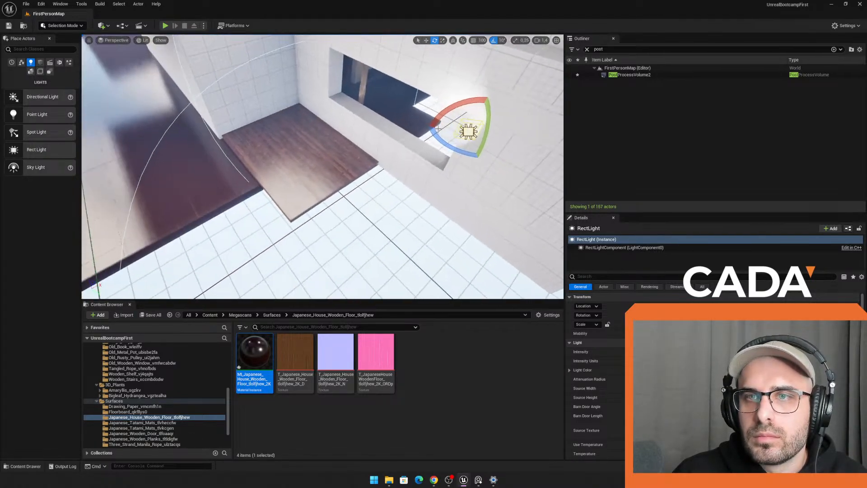
pyautogui.moveTo(446, 146); pyautogui.dragTo(447, 147)
pyautogui.moveTo(456, 147); pyautogui.dragTo(437, 123, button='right')
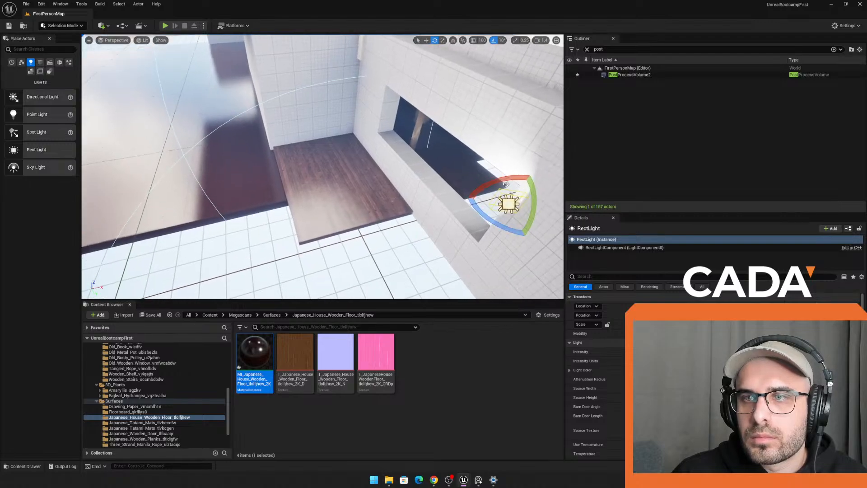
pyautogui.moveTo(533, 204); pyautogui.dragTo(502, 185)
pyautogui.moveTo(471, 124); pyautogui.dragTo(508, 112, button='right')
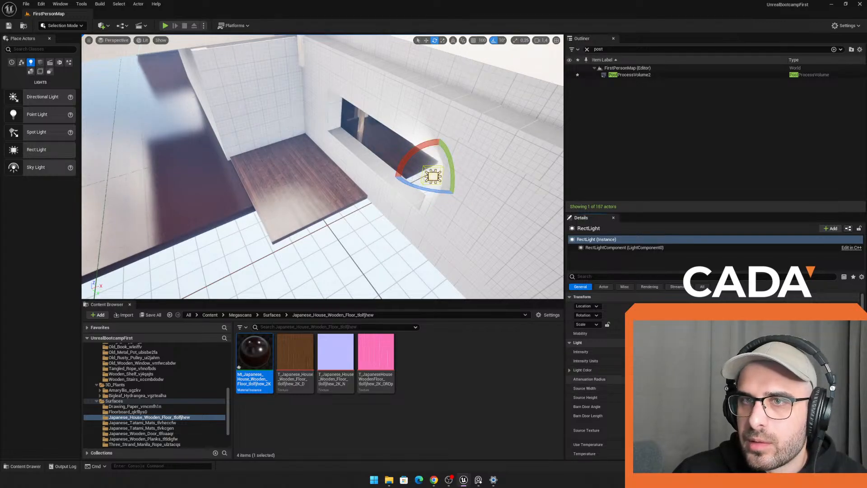
# Step: Duplicate the rect light and move the copy away from the window opening, over the flat roof
pyautogui.press('w')
pyautogui.moveTo(451, 136); pyautogui.dragTo(448, 199, button='right')
pyautogui.click(423, 139)
pyautogui.press('w')
pyautogui.press('w')
pyautogui.click(376, 190)
pyautogui.moveTo(376, 190); pyautogui.dragTo(361, 193, button='right')
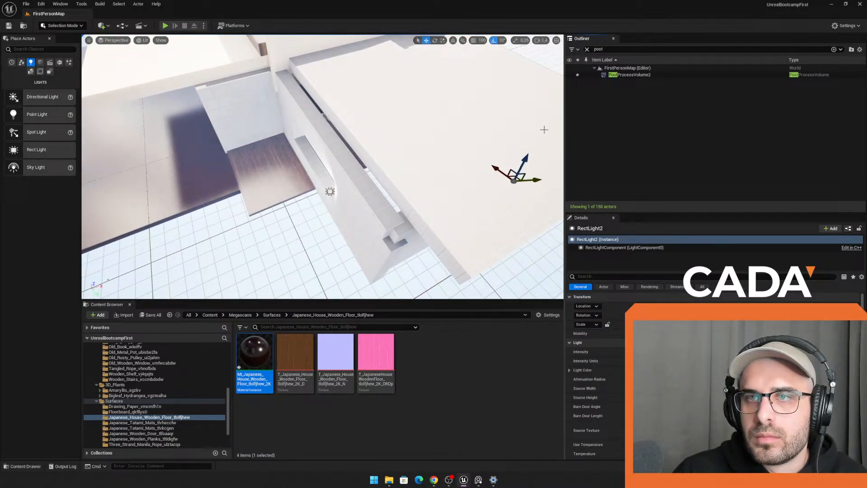
# Step: Reposition the second rect light near the side room's window opening and rotate it
pyautogui.moveTo(501, 138); pyautogui.dragTo(341, 131, button='right')
pyautogui.press('d')
pyautogui.press('w')
pyautogui.press('s')
pyautogui.press('w')
pyautogui.moveTo(302, 170); pyautogui.dragTo(371, 257)
pyautogui.moveTo(370, 257); pyautogui.dragTo(445, 289, button='right')
pyautogui.press('w')
pyautogui.press('s')
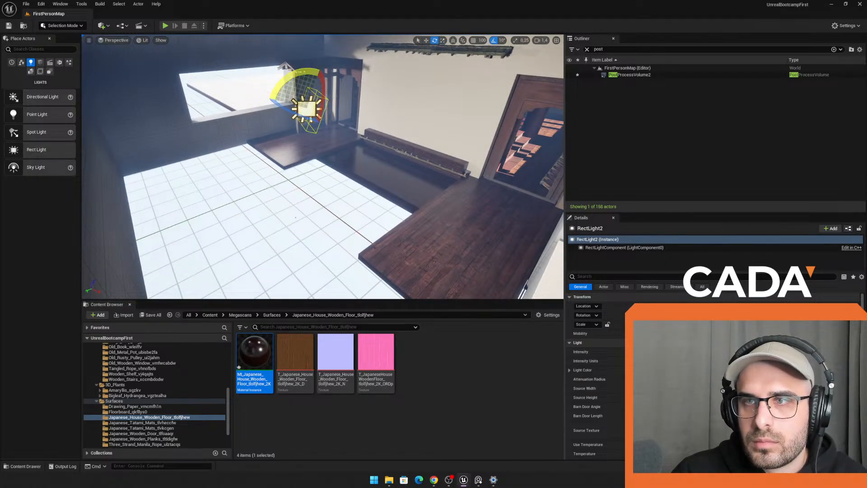
# Step: Check the hall's lighting and duplicate the rect light again, placing the third light at the wide opening in the outer wall
pyautogui.press('w')
pyautogui.moveTo(342, 119); pyautogui.dragTo(542, 126, button='right')
pyautogui.press('w')
pyautogui.moveTo(252, 91); pyautogui.dragTo(256, 91, button='right')
pyautogui.press('d')
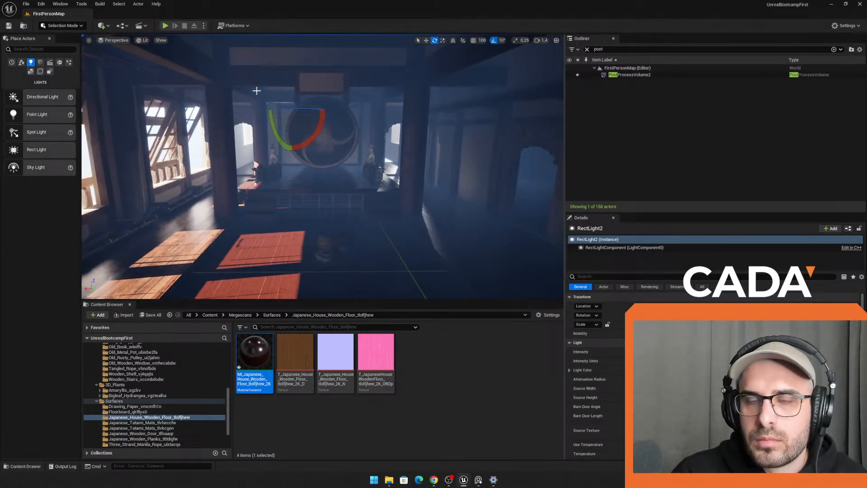
pyautogui.click(201, 143)
pyautogui.moveTo(202, 142); pyautogui.dragTo(298, 184, button='right')
pyautogui.press('w')
pyautogui.press('s')
pyautogui.press('w')
pyautogui.press('s')
pyautogui.press('a')
pyautogui.press('s')
pyautogui.moveTo(301, 155); pyautogui.dragTo(396, 141, button='right')
pyautogui.press('a')
pyautogui.press('w')
pyautogui.press('s')
pyautogui.click(421, 129)
pyautogui.press('w')
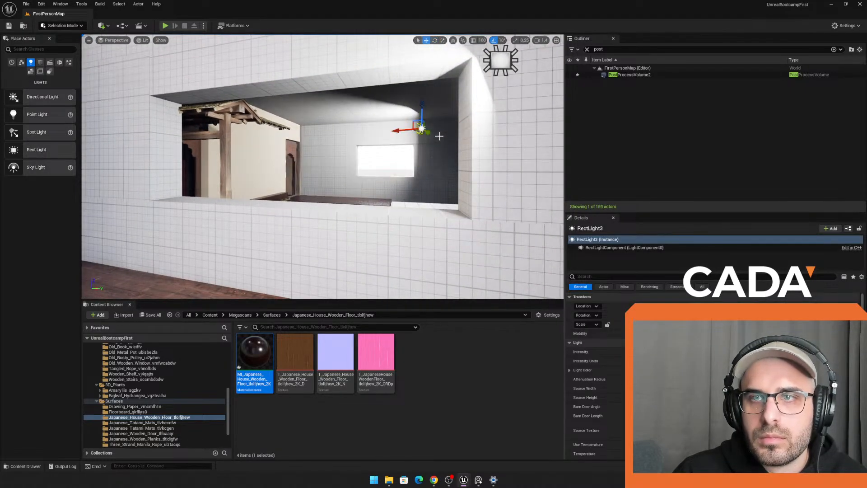
# Step: Move the third rect light away from the wall opening and into the main temple hall
pyautogui.moveTo(405, 132); pyautogui.dragTo(93, 152)
pyautogui.moveTo(93, 152); pyautogui.dragTo(85, 179, button='right')
pyautogui.press('w')
pyautogui.press('w')
pyautogui.press('s')
pyautogui.press('s')
pyautogui.moveTo(447, 106); pyautogui.dragTo(392, 85, button='right')
pyautogui.press('d')
pyautogui.click(448, 51)
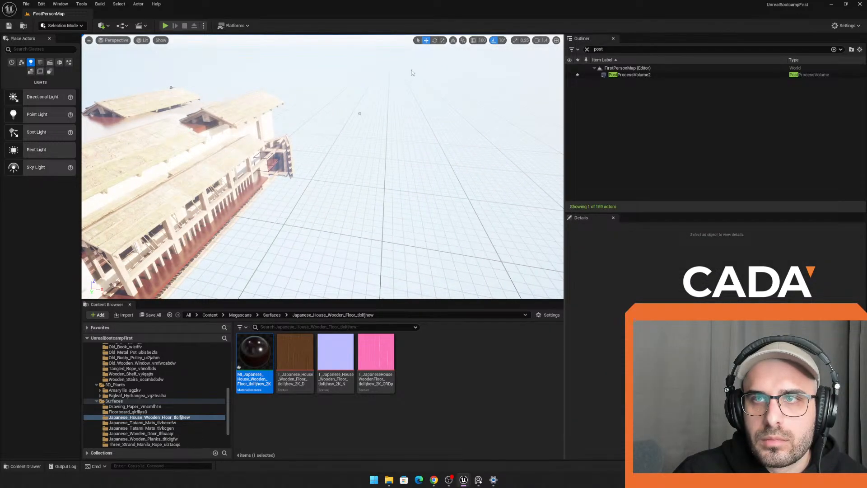
pyautogui.click(359, 114)
pyautogui.click(453, 41)
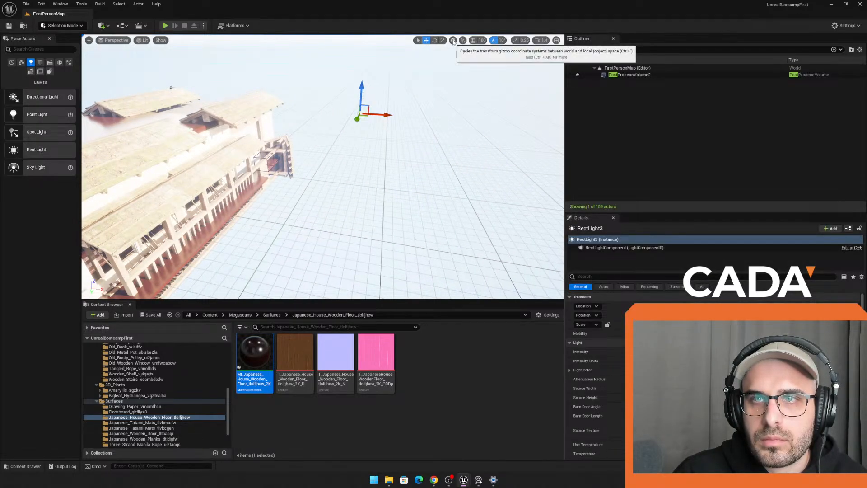
pyautogui.press('f')
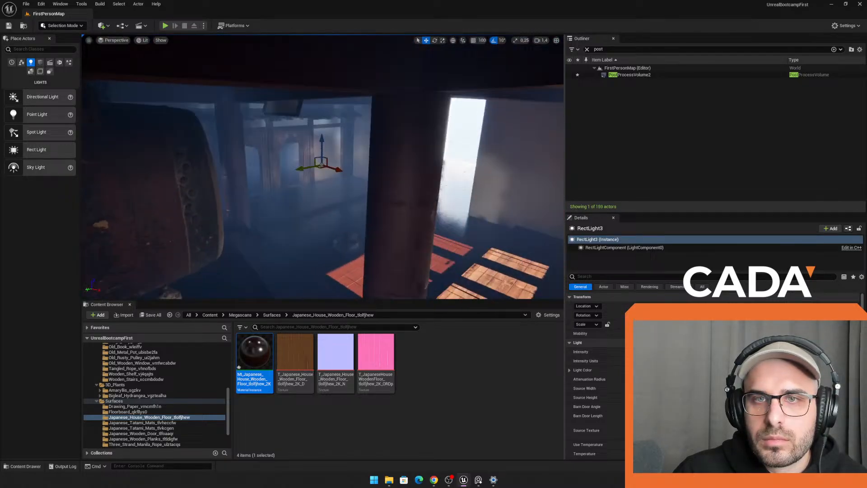
pyautogui.press('w')
pyautogui.moveTo(375, 200); pyautogui.dragTo(316, 200, button='right')
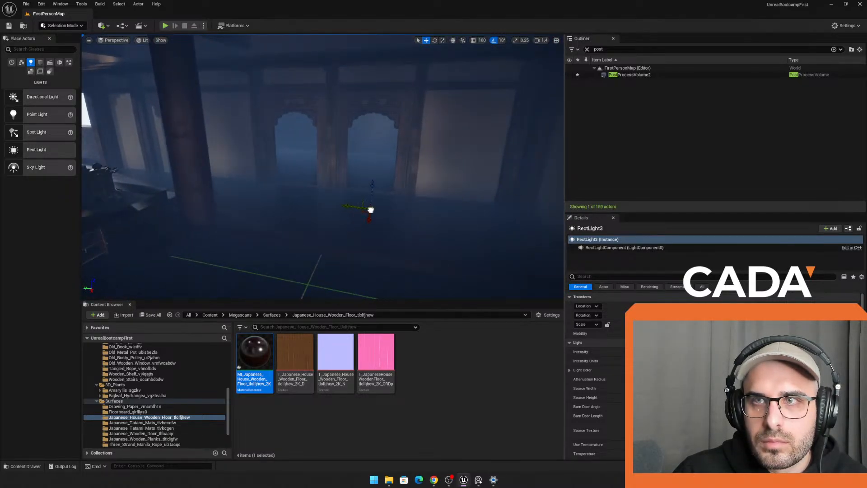
# Step: Move the third rect light down to the floor in the middle of the hall
pyautogui.click(463, 40)
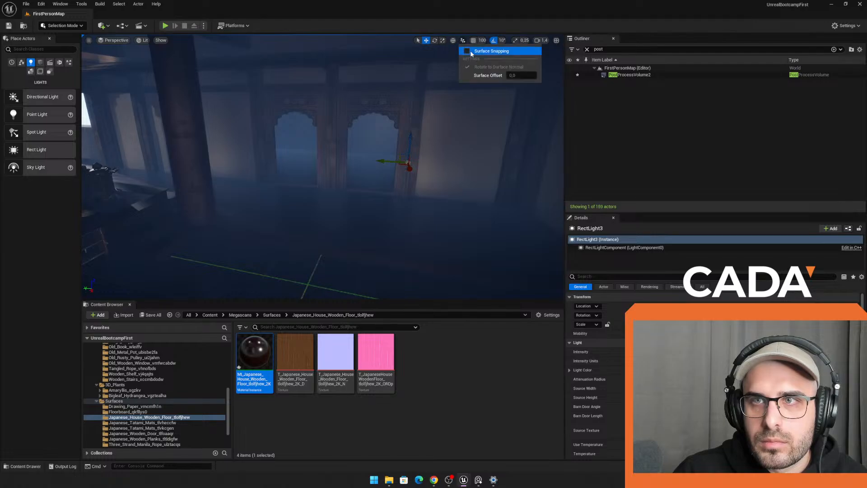
pyautogui.moveTo(407, 160); pyautogui.dragTo(408, 163)
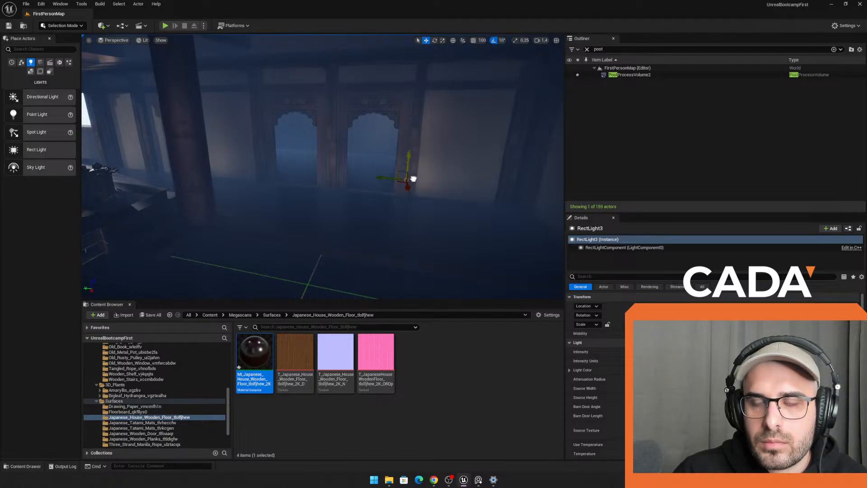
pyautogui.moveTo(414, 179); pyautogui.dragTo(389, 183, button='right')
pyautogui.press('d')
pyautogui.moveTo(412, 178); pyautogui.dragTo(113, 217)
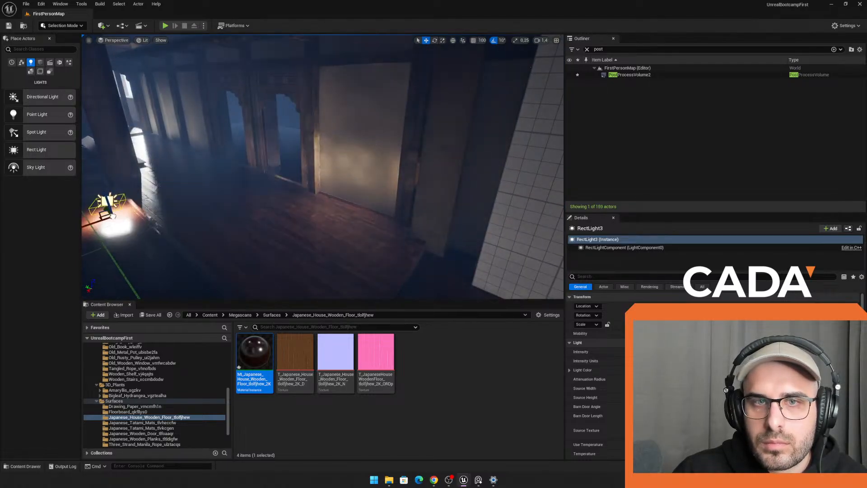
pyautogui.press('f')
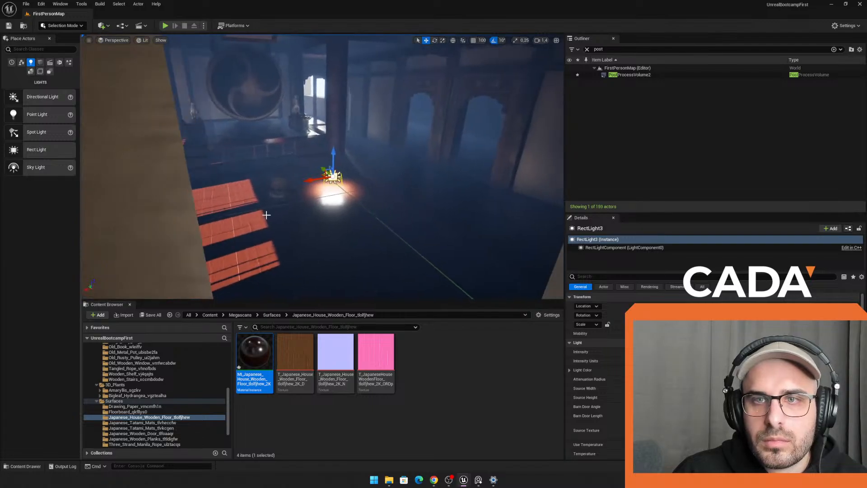
# Step: Raise the third rect light from the hall floor up to the roof beams
pyautogui.moveTo(267, 215)
pyautogui.mouseDown(button='right')
pyautogui.moveTo(260, 208)
pyautogui.moveTo(268, 203)
pyautogui.mouseUp(button='right')
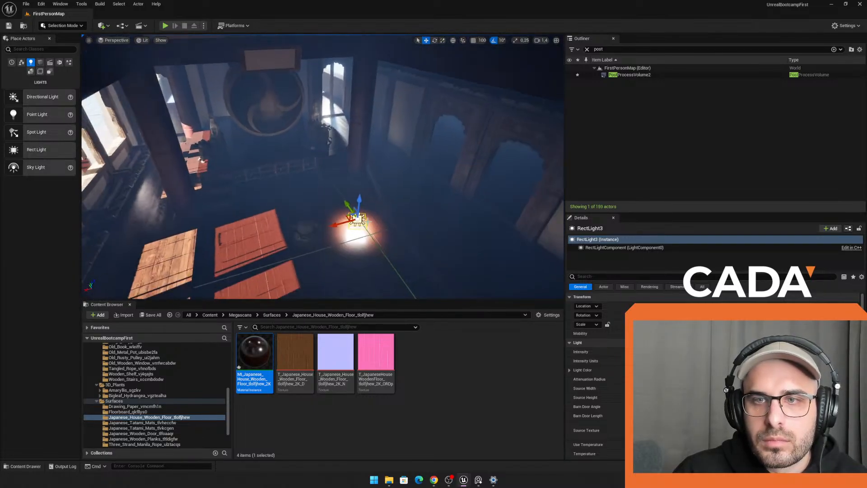
pyautogui.moveTo(359, 201); pyautogui.dragTo(371, 48)
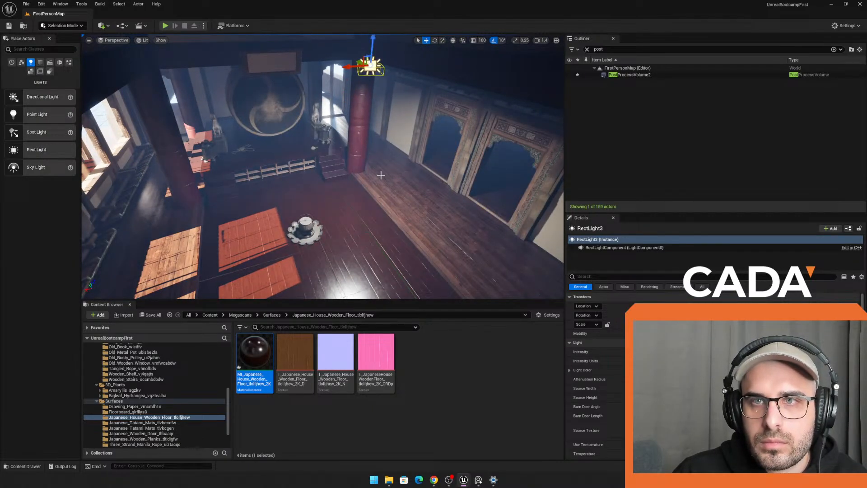
pyautogui.moveTo(381, 175); pyautogui.dragTo(359, 155, button='right')
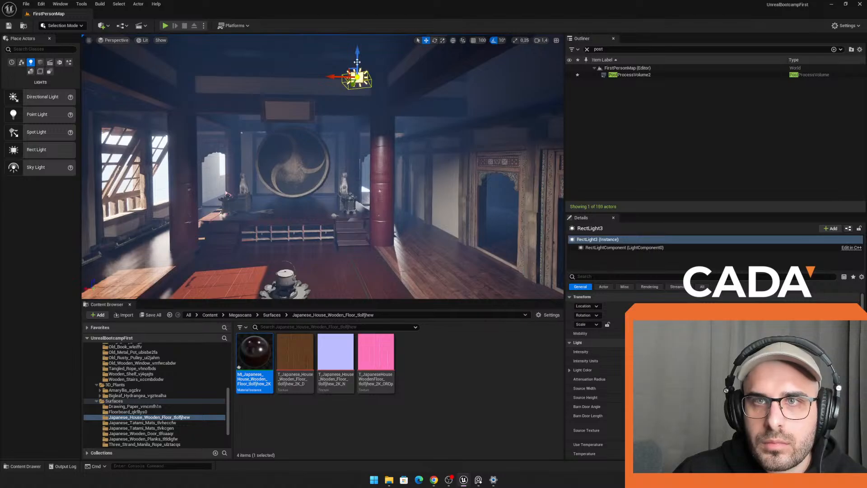
pyautogui.moveTo(357, 62); pyautogui.dragTo(359, 40)
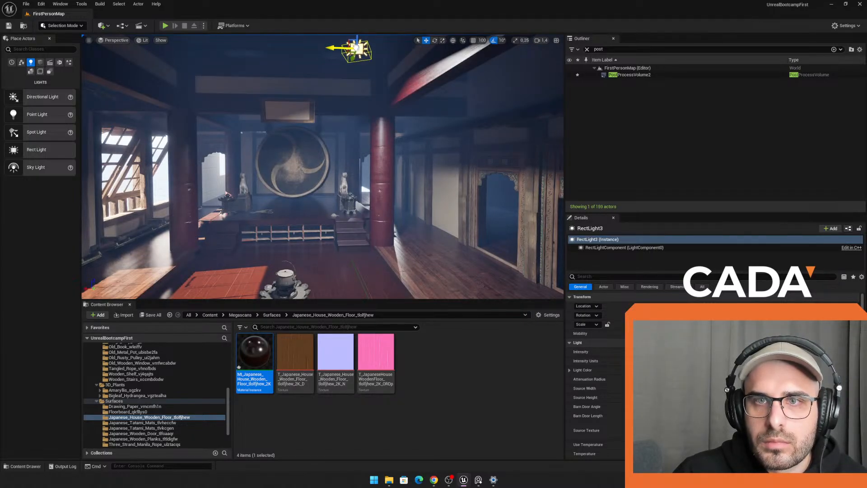
# Step: Shift the third rect light along the hall toward the altar and position it high up near the hanging drum
pyautogui.moveTo(334, 86); pyautogui.dragTo(380, 87, button='right')
pyautogui.moveTo(364, 110); pyautogui.dragTo(152, 120)
pyautogui.press('s')
pyautogui.moveTo(152, 120); pyautogui.dragTo(90, 121, button='right')
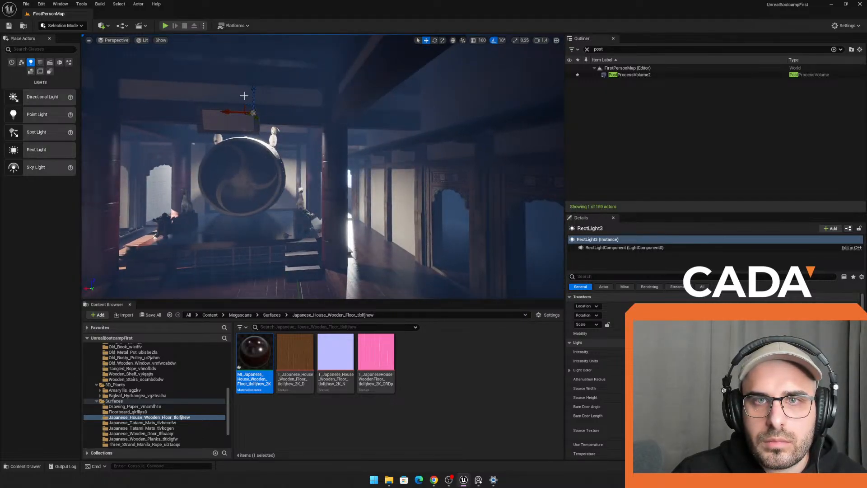
pyautogui.moveTo(245, 59); pyautogui.dragTo(246, 47)
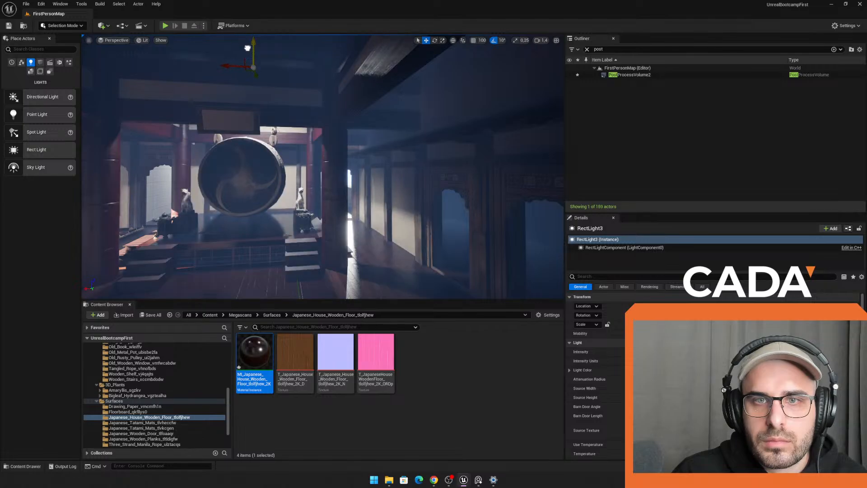
pyautogui.press('w')
pyautogui.moveTo(246, 47); pyautogui.dragTo(325, 85, button='right')
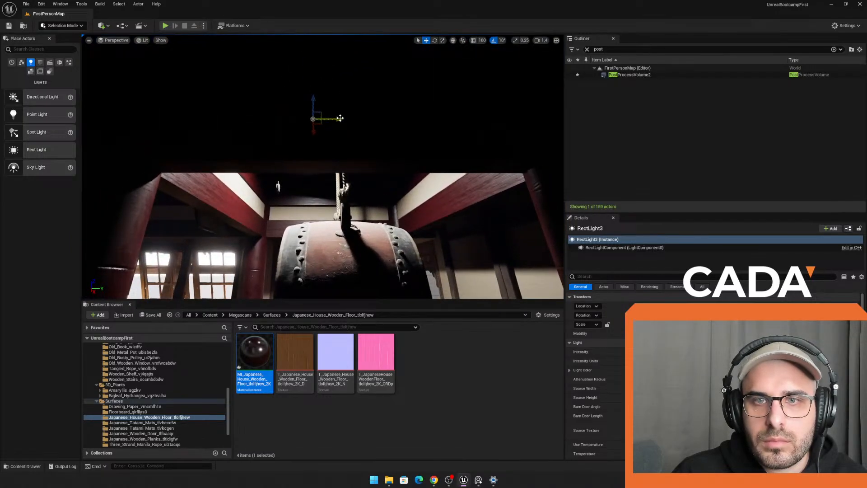
pyautogui.moveTo(340, 118); pyautogui.dragTo(265, 119)
pyautogui.press('s')
pyautogui.moveTo(273, 118); pyautogui.dragTo(324, 113, button='right')
pyautogui.press('w')
pyautogui.press('w')
# Step: Add the flowering Amaryllis Var2 plant from the 3D_Plants folder and position it outside the hall's windows
pyautogui.scroll(-2, 155, 394)
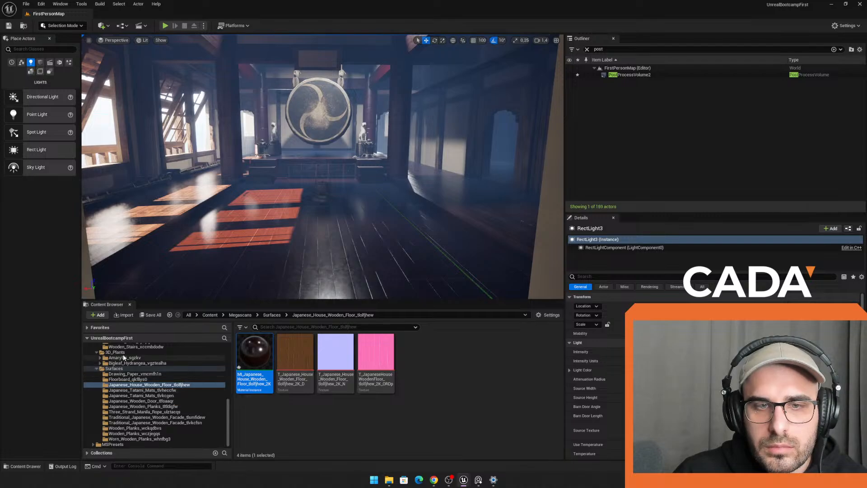
pyautogui.click(128, 357)
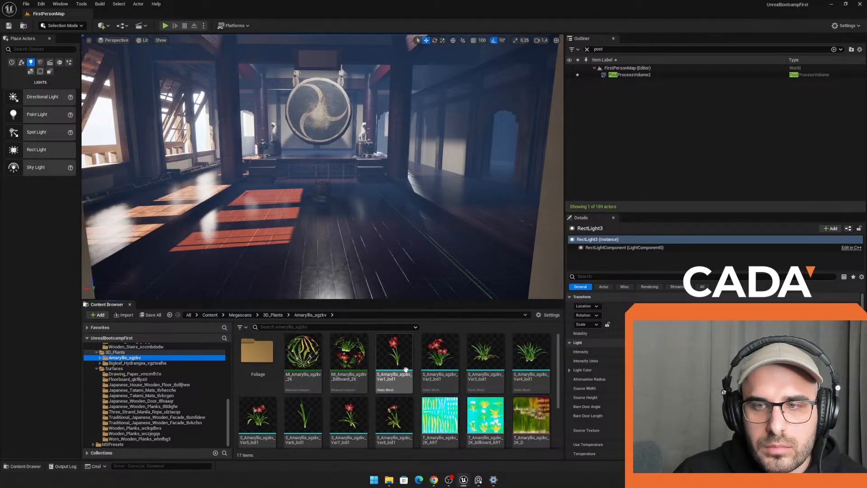
pyautogui.moveTo(277, 226); pyautogui.dragTo(271, 225)
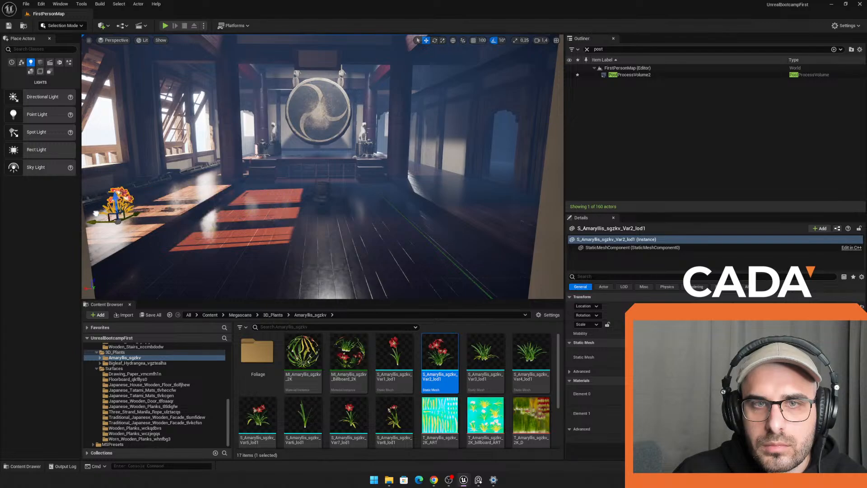
pyautogui.press('f')
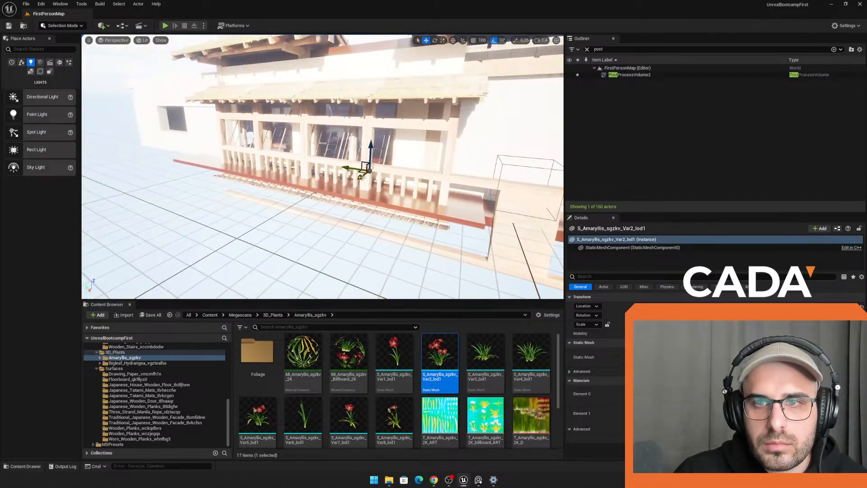
pyautogui.moveTo(267, 242); pyautogui.dragTo(311, 217)
pyautogui.moveTo(312, 217); pyautogui.dragTo(147, 215, button='right')
pyautogui.press('w')
pyautogui.moveTo(187, 182); pyautogui.dragTo(364, 153)
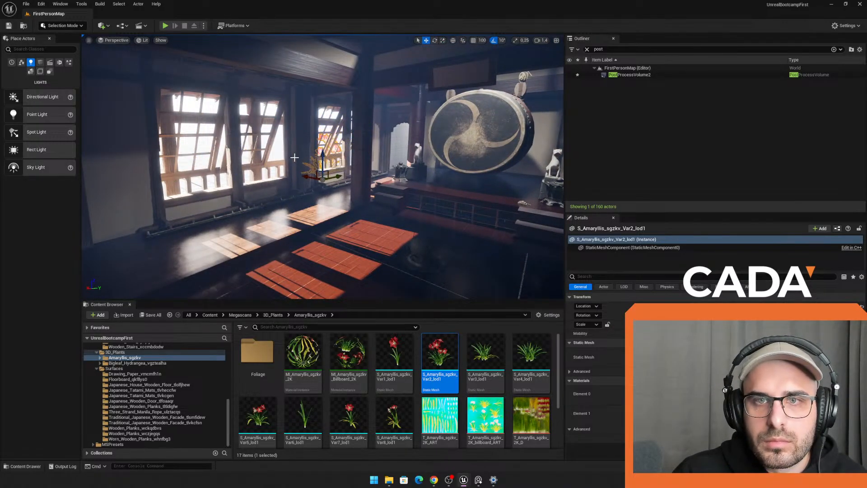
pyautogui.press('Delete')
# Step: Add the leafy Amaryllis Var6 plant outside beside the hall's veranda and scale it up
pyautogui.moveTo(278, 156); pyautogui.dragTo(505, 163, button='right')
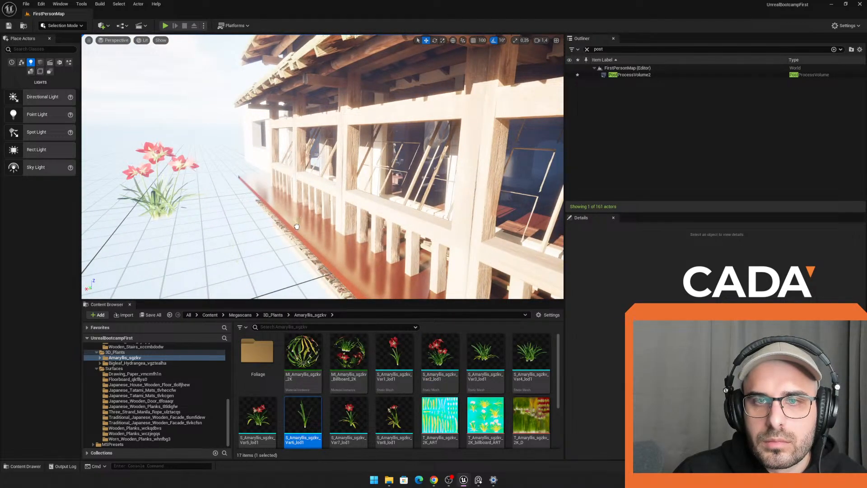
pyautogui.moveTo(314, 233); pyautogui.dragTo(304, 231)
pyautogui.press('r')
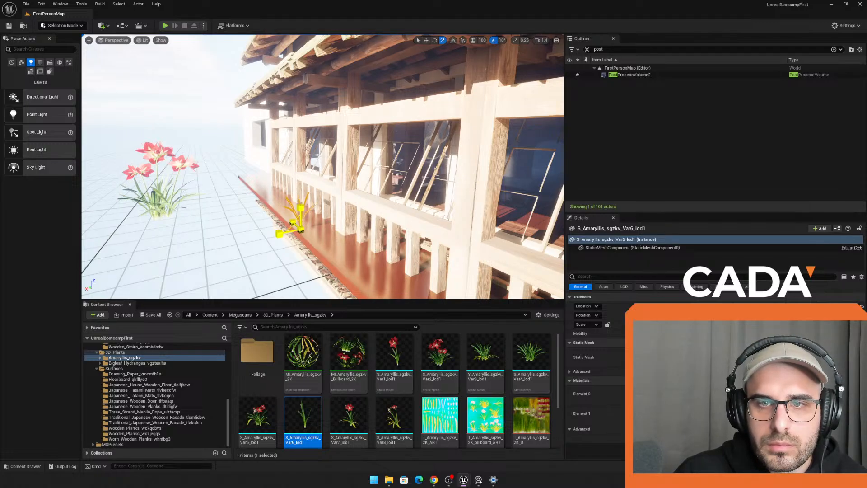
pyautogui.moveTo(339, 135); pyautogui.dragTo(393, 151, button='right')
pyautogui.press('w')
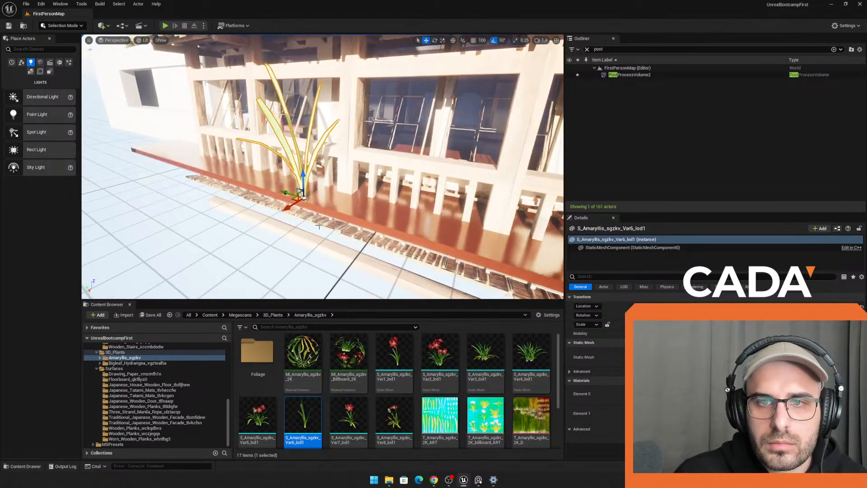
# Step: Duplicate the leafy Amaryllis Var6 into a clump of three in front of the veranda and rotate a copy
pyautogui.keyDown('alt'); pyautogui.moveTo(287, 194); pyautogui.dragTo(346, 218); pyautogui.keyUp('alt')
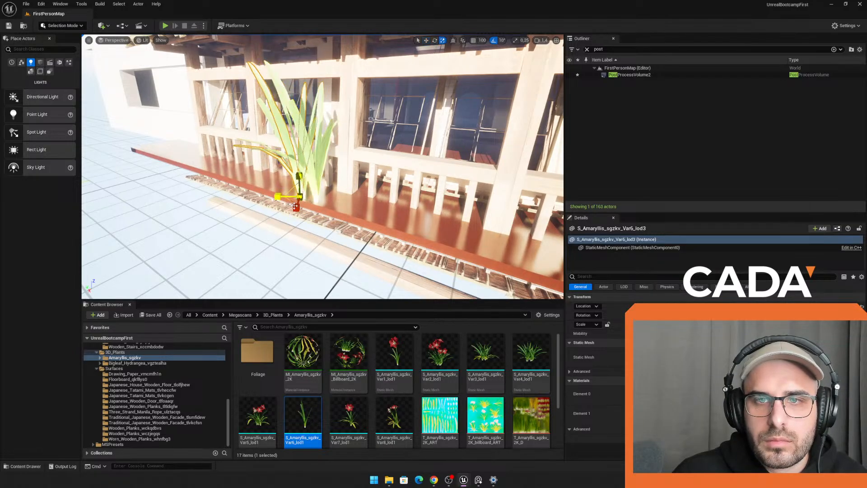
pyautogui.press('e')
pyautogui.moveTo(284, 213); pyautogui.dragTo(266, 202)
# Step: Select the three leafy Amaryllis Var6 plants together and check the surface snapping options
pyautogui.keyDown('ctrl'); pyautogui.click(296, 119); pyautogui.keyUp('ctrl')
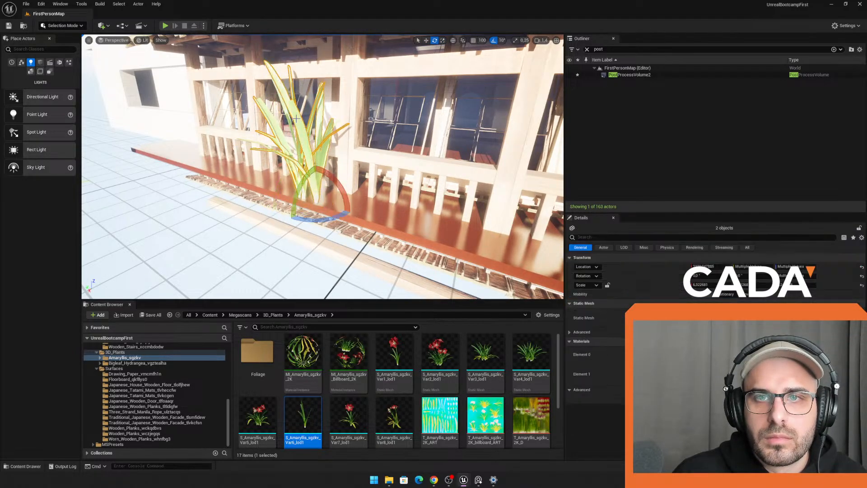
pyautogui.keyDown('ctrl'); pyautogui.click(288, 116); pyautogui.keyUp('ctrl')
pyautogui.moveTo(288, 116); pyautogui.dragTo(357, 145, button='right')
pyautogui.press('s')
pyautogui.press('w')
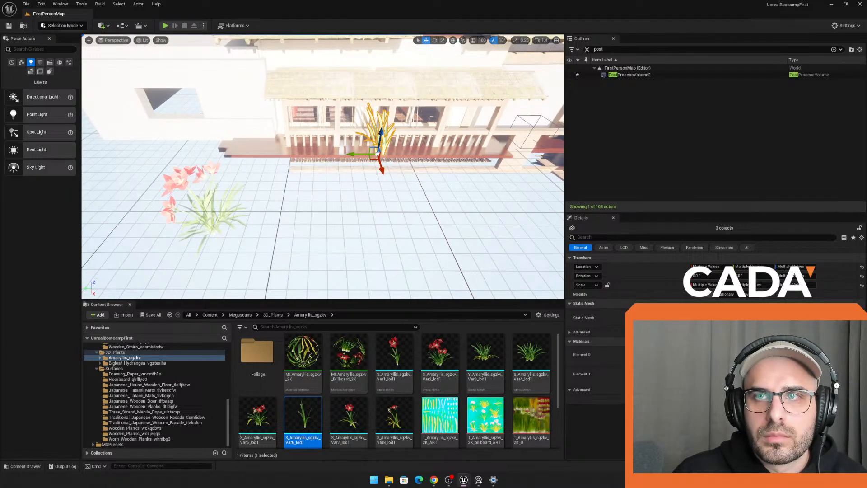
pyautogui.click(462, 47)
pyautogui.click(462, 41)
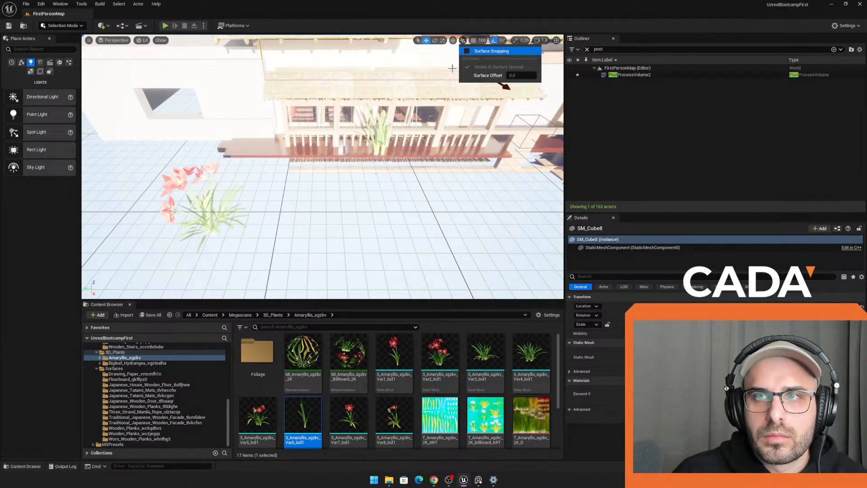
pyautogui.keyDown('ctrl'); pyautogui.click(387, 122); pyautogui.keyUp('ctrl')
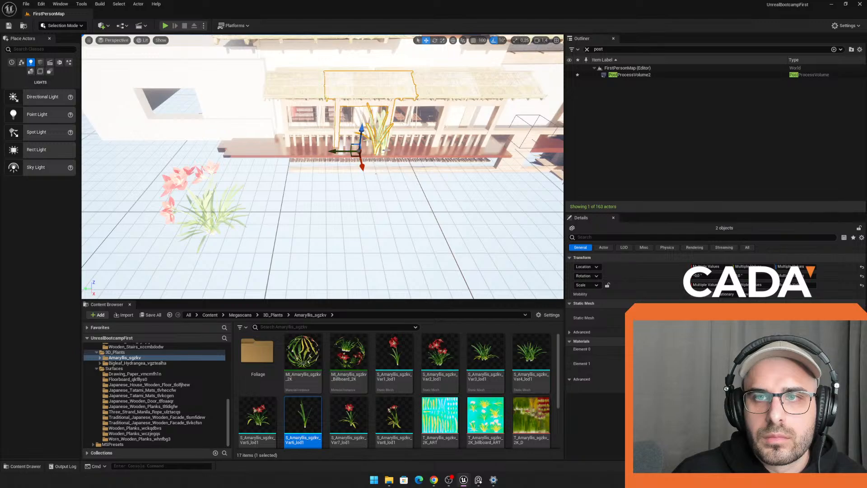
pyautogui.click(382, 144)
pyautogui.keyDown('ctrl'); pyautogui.click(378, 137); pyautogui.keyUp('ctrl')
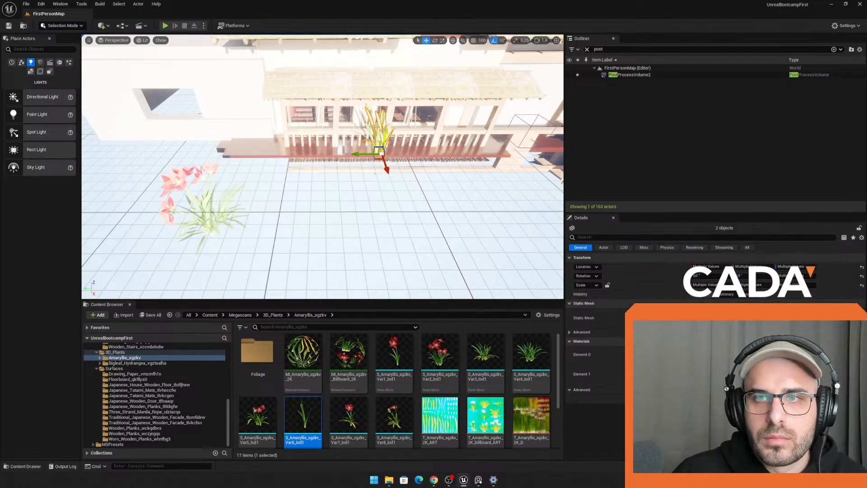
# Step: Move the leafy clump out beside the red-flowering Amaryllis, enlarging and duplicating it there
pyautogui.moveTo(360, 154); pyautogui.dragTo(252, 256)
pyautogui.press('r')
pyautogui.press('w')
pyautogui.moveTo(252, 256); pyautogui.dragTo(524, 266, button='right')
pyautogui.press('s')
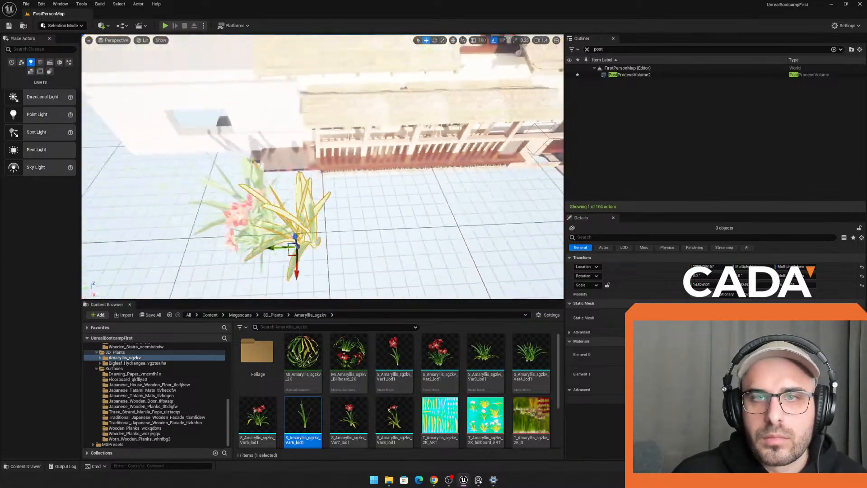
# Step: Duplicate the leafy clump further around the red-flowering Amaryllis outside the building and clear the selection
pyautogui.moveTo(370, 219); pyautogui.dragTo(336, 217, button='right')
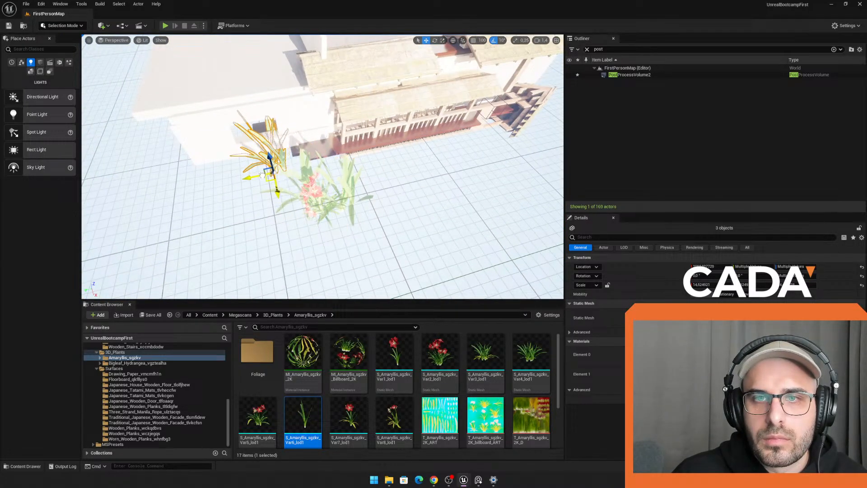
pyautogui.keyDown('alt'); pyautogui.moveTo(266, 190); pyautogui.dragTo(281, 211); pyautogui.keyUp('alt')
pyautogui.press('w')
pyautogui.moveTo(280, 211); pyautogui.dragTo(230, 183, button='right')
pyautogui.press('w')
pyautogui.press('Escape')
pyautogui.press('s')
pyautogui.press('w')
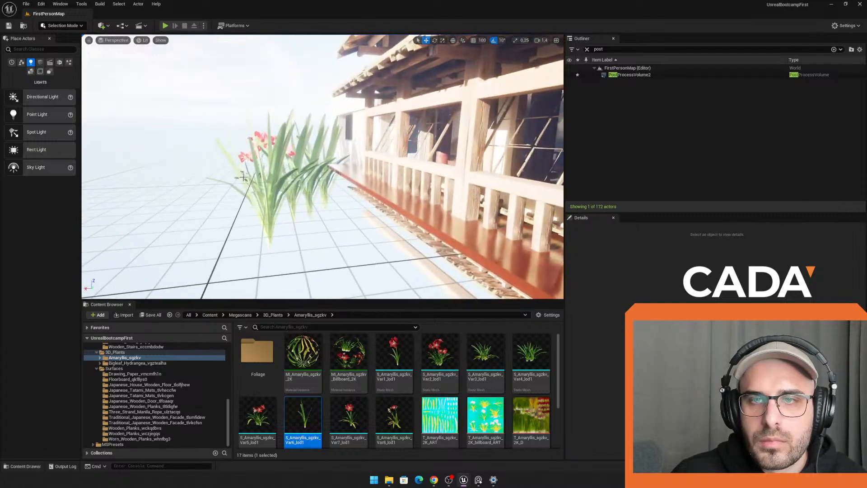
# Step: Delete the red-flowering Amaryllis and all the leafy Amaryllis plants outside the building
pyautogui.click(275, 187)
pyautogui.press('Delete')
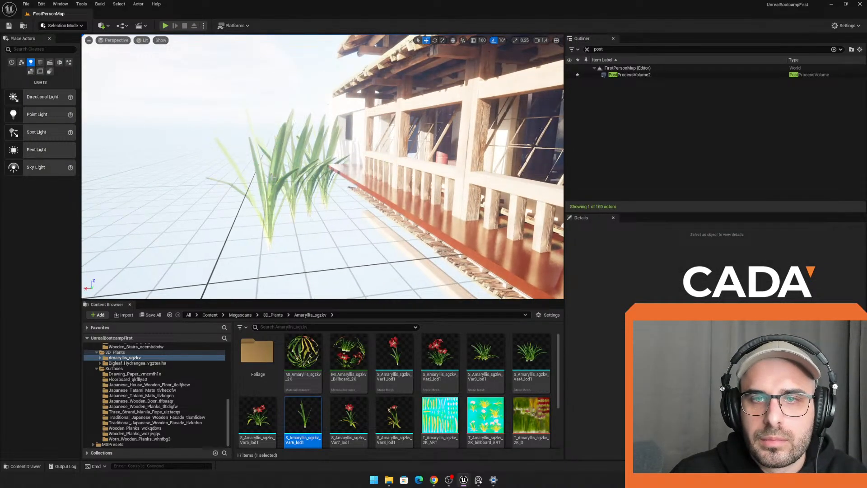
pyautogui.click(271, 176)
pyautogui.press('Delete')
pyautogui.click(272, 199)
pyautogui.press('Delete')
pyautogui.click(287, 193)
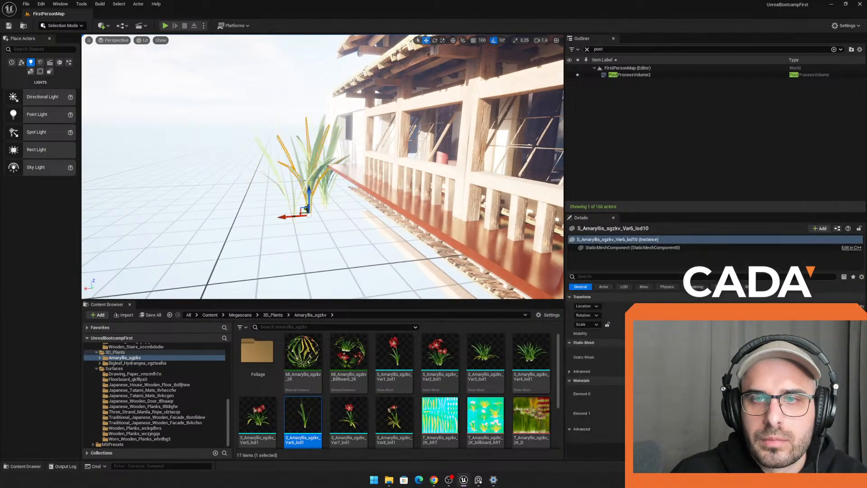
pyautogui.press('Delete')
pyautogui.click(289, 192)
pyautogui.press('Delete')
pyautogui.click(322, 183)
pyautogui.press('Delete')
pyautogui.moveTo(322, 182)
pyautogui.mouseDown(button='right')
pyautogui.moveTo(456, 185)
pyautogui.moveTo(332, 184)
pyautogui.moveTo(312, 174)
pyautogui.moveTo(429, 172)
pyautogui.moveTo(314, 174)
pyautogui.moveTo(323, 174)
pyautogui.mouseUp(button='right')
pyautogui.click(330, 184)
pyautogui.press('Delete')
pyautogui.click(295, 174)
pyautogui.press('Delete')
# Step: Add the Large_Clay_Jug mesh from the 3D_Assets folder onto the altar platform below the hanging drum
pyautogui.press('w')
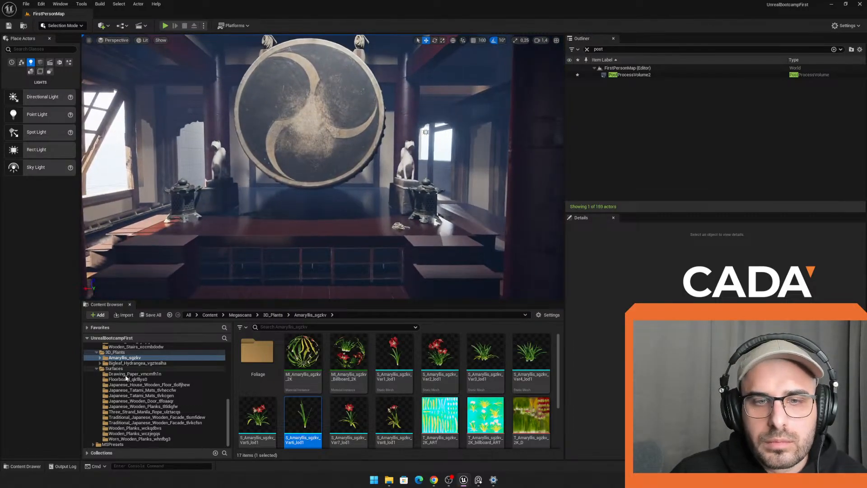
pyautogui.scroll(10, 145, 361)
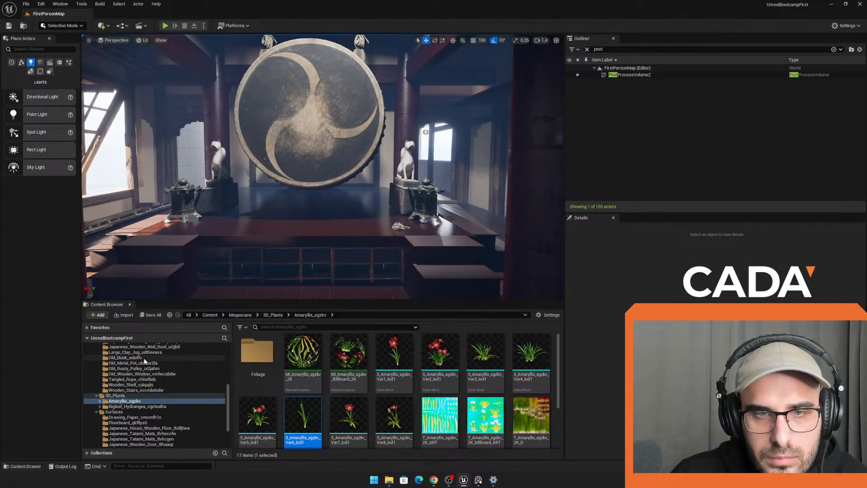
pyautogui.scroll(-2, 167, 366)
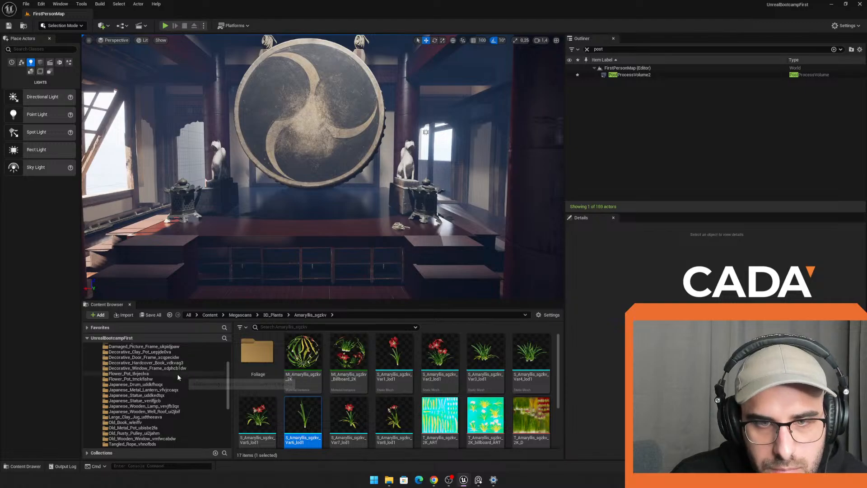
pyautogui.click(172, 416)
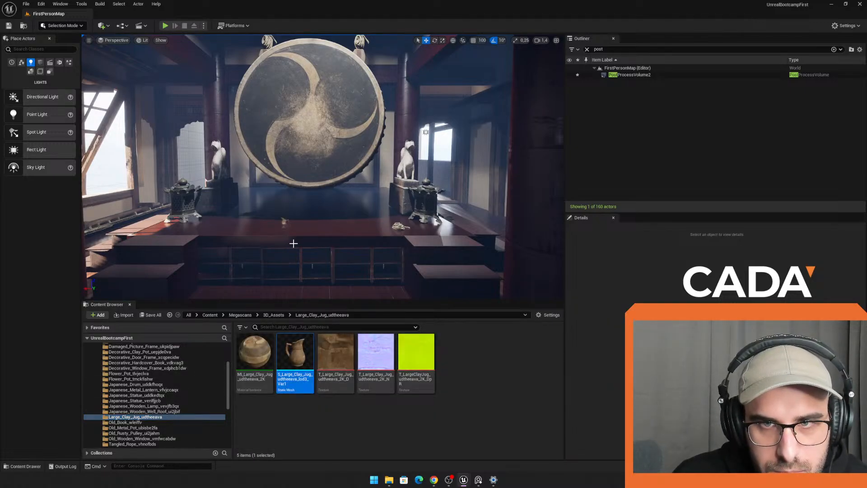
pyautogui.moveTo(293, 243); pyautogui.dragTo(286, 231)
pyautogui.press('w')
pyautogui.moveTo(286, 230); pyautogui.dragTo(271, 259, button='right')
# Step: Browse the Old_Book, Old_Rusty_Pulley, Tangled_Rope, Japanese_Statue and Japanese_Drum folders for another altar prop
pyautogui.click(155, 422)
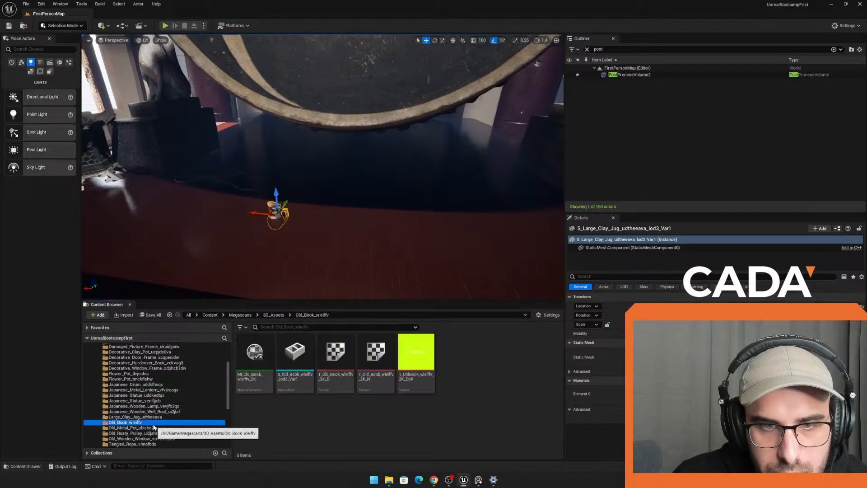
pyautogui.click(153, 428)
pyautogui.scroll(-1, 153, 427)
pyautogui.click(153, 412)
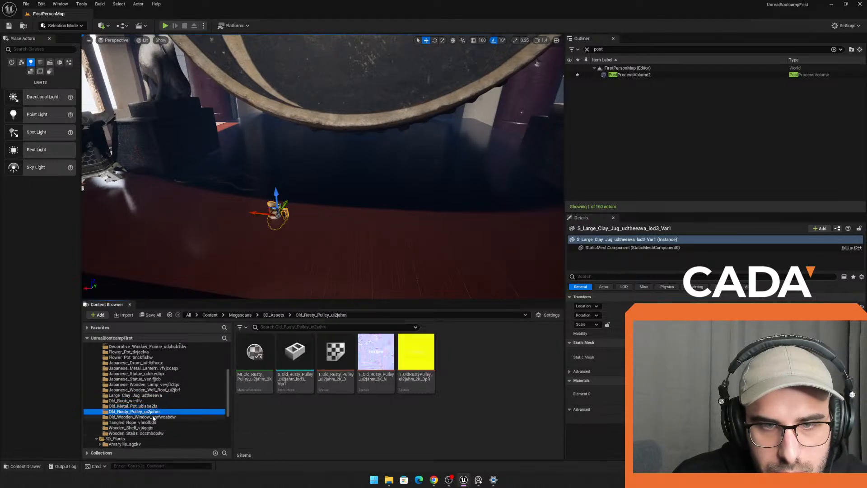
pyautogui.click(159, 423)
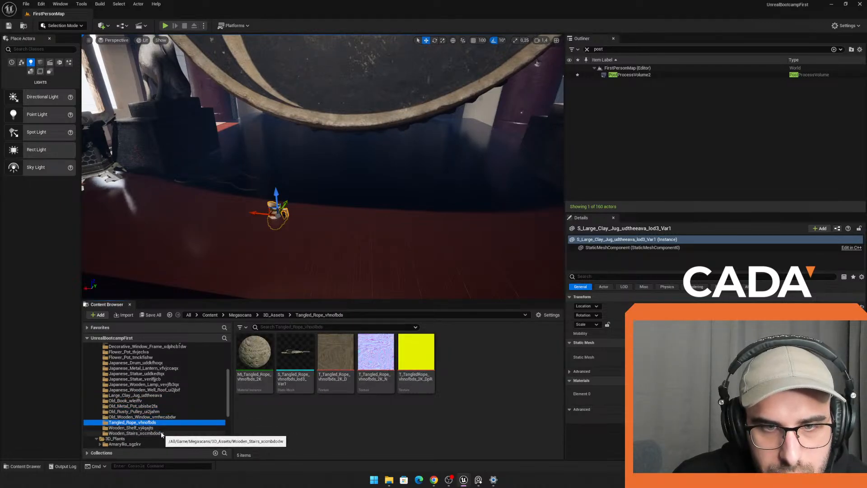
pyautogui.click(175, 374)
pyautogui.click(175, 368)
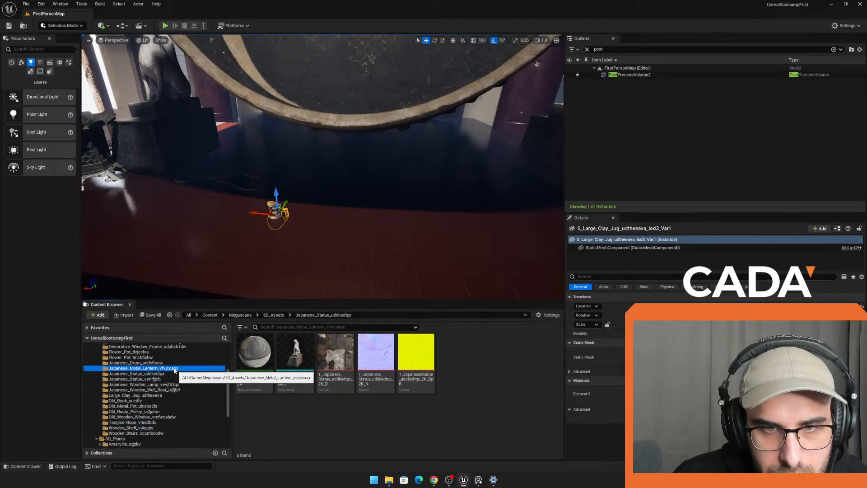
pyautogui.click(167, 363)
pyautogui.scroll(1, 163, 372)
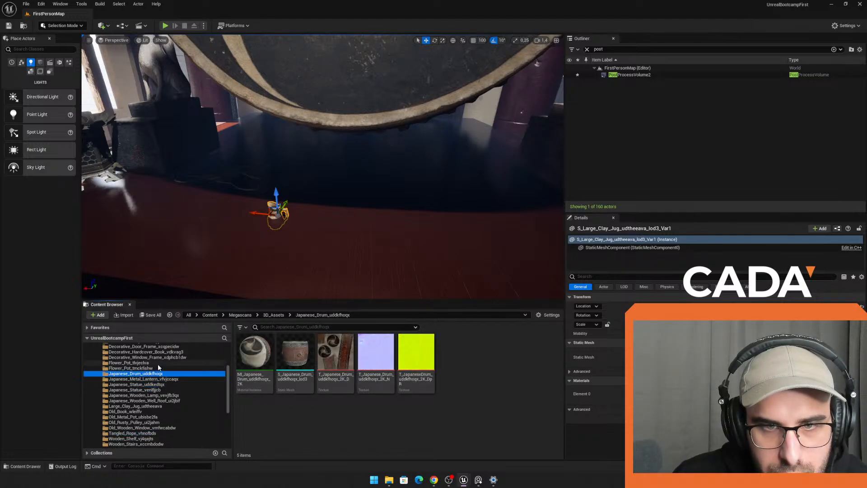
# Step: Add the terracotta Flower_Pot_tmckfishw mesh to the altar platform between the jug and the rope, and scale it up
pyautogui.click(157, 363)
pyautogui.click(157, 368)
pyautogui.click(160, 364)
pyautogui.click(160, 368)
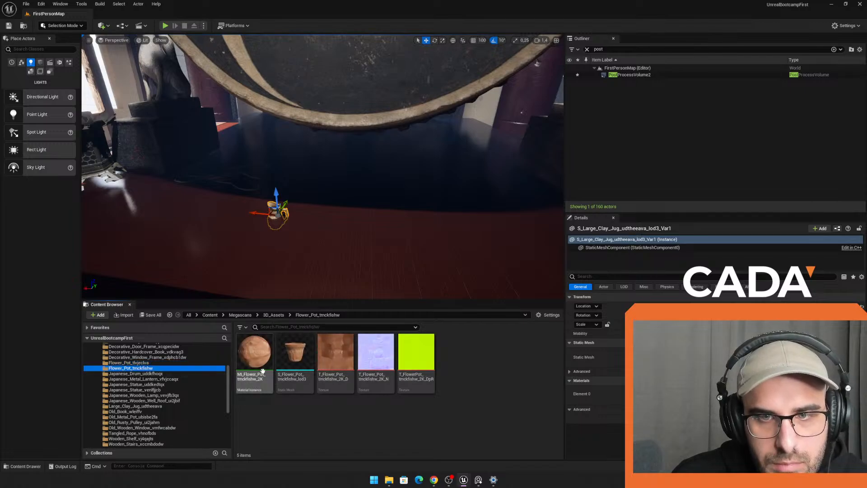
pyautogui.moveTo(295, 354); pyautogui.dragTo(371, 243)
pyautogui.moveTo(460, 230); pyautogui.dragTo(459, 231)
pyautogui.moveTo(312, 224)
pyautogui.mouseDown(button='right')
pyautogui.moveTo(357, 230)
pyautogui.moveTo(311, 225)
pyautogui.mouseUp(button='right')
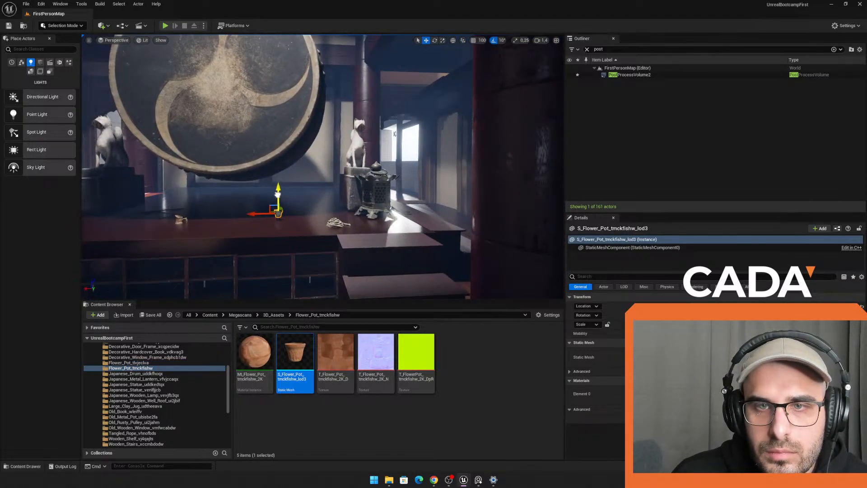
pyautogui.press('r')
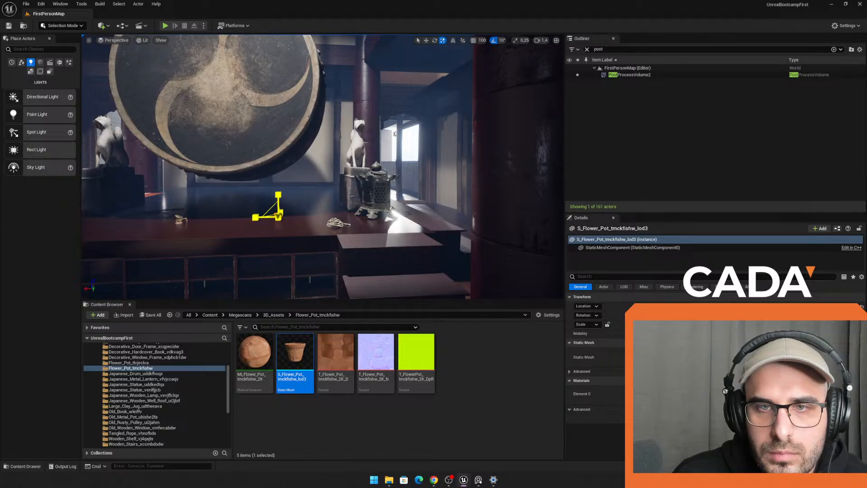
pyautogui.moveTo(310, 217); pyautogui.dragTo(307, 243, button='right')
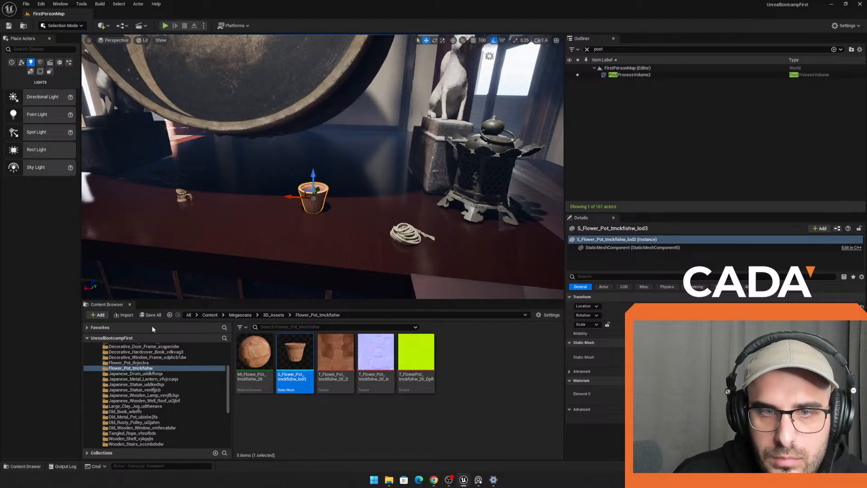
# Step: Add the pale Flower_Pot_tlvjeclva mesh beside the terracotta pot and widen it into a shallow bowl shape
pyautogui.click(136, 363)
pyautogui.moveTo(295, 357); pyautogui.dragTo(276, 294)
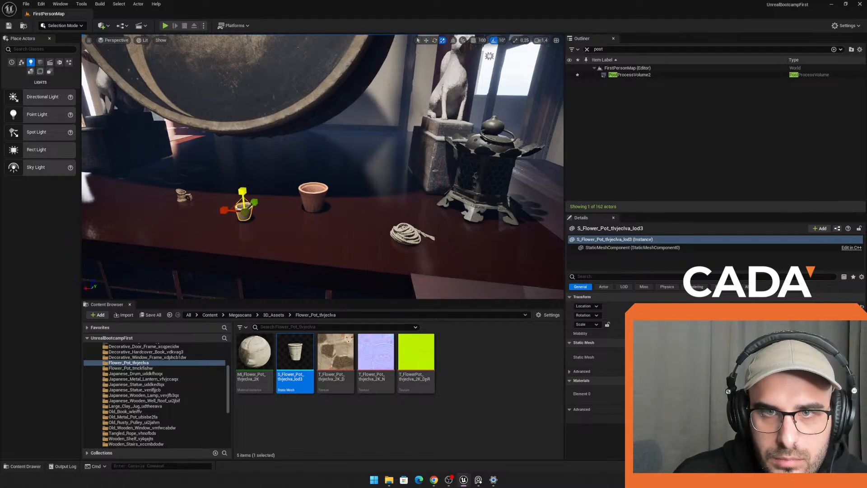
pyautogui.moveTo(248, 205); pyautogui.dragTo(396, 197, button='right')
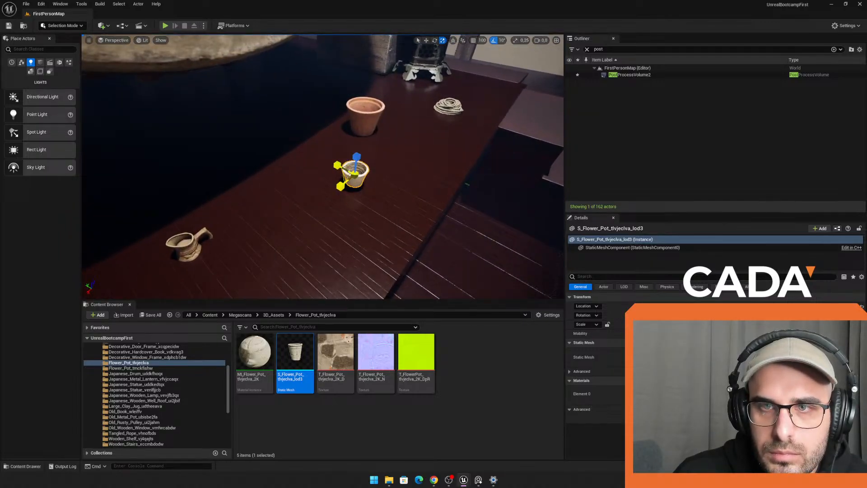
pyautogui.moveTo(344, 169); pyautogui.dragTo(362, 157)
pyautogui.moveTo(362, 180); pyautogui.dragTo(271, 176, button='right')
# Step: Add the flowering Amaryllis Var2 plant from the 3D_Plants folder into the terracotta pot on the altar
pyautogui.scroll(2, 159, 368)
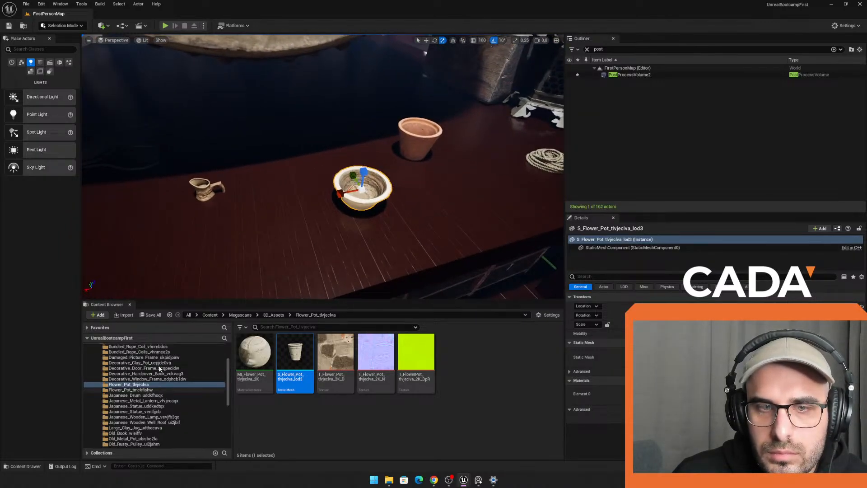
pyautogui.scroll(-10, 156, 368)
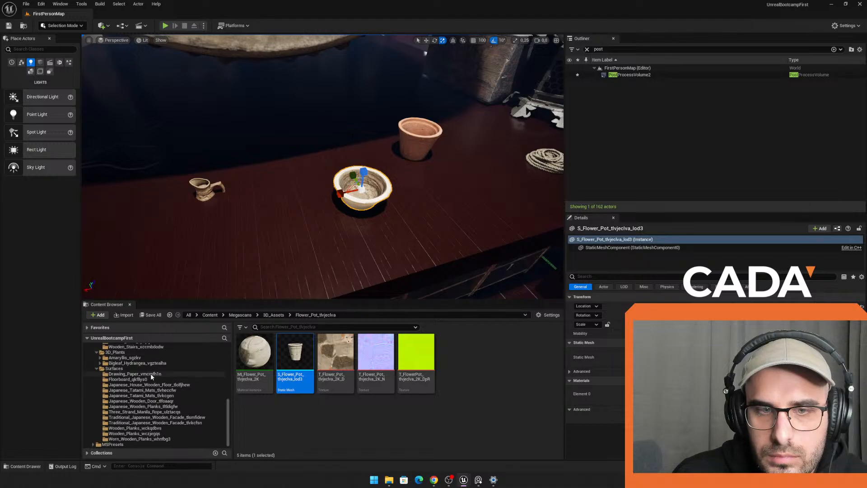
pyautogui.scroll(1, 146, 374)
pyautogui.click(131, 368)
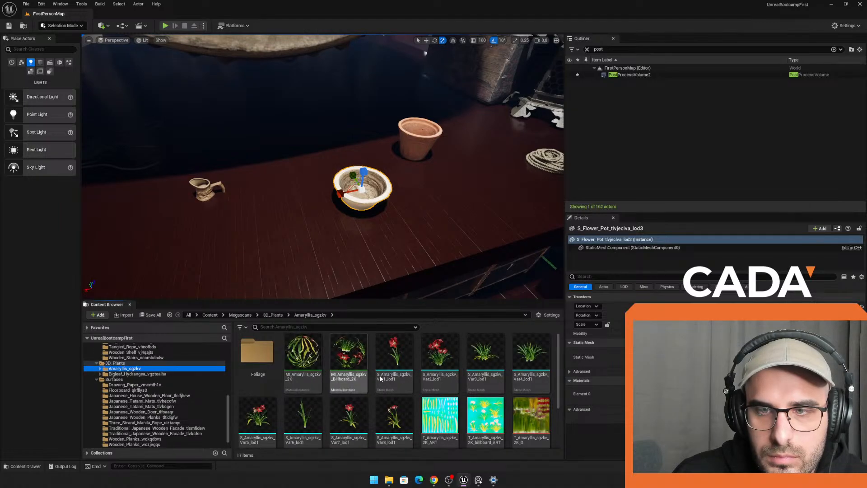
pyautogui.moveTo(439, 357); pyautogui.dragTo(374, 135)
pyautogui.moveTo(437, 150); pyautogui.dragTo(437, 150, button='right')
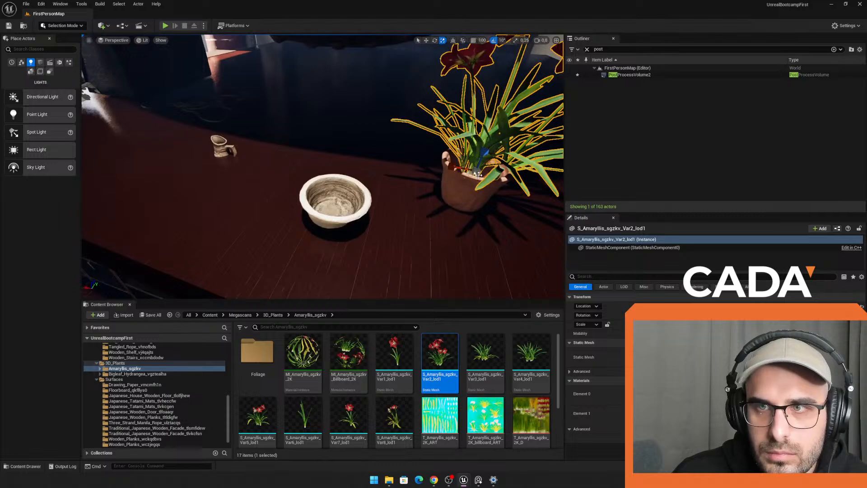
# Step: Undo the accidental amaryllis adjustment and shift the plant until its stems sit centrally in the terracotta pot
pyautogui.moveTo(478, 174); pyautogui.dragTo(458, 193)
pyautogui.hotkey('ctrl', 'z')
pyautogui.moveTo(430, 212); pyautogui.dragTo(430, 212, button='right')
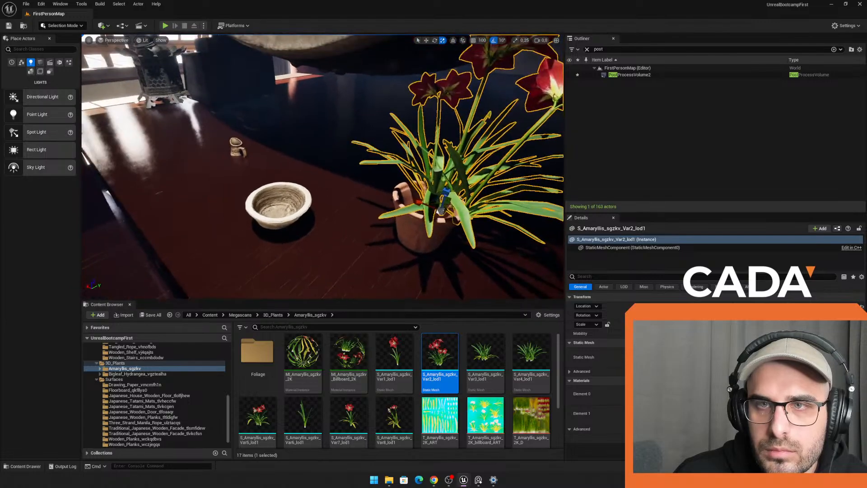
pyautogui.press('w')
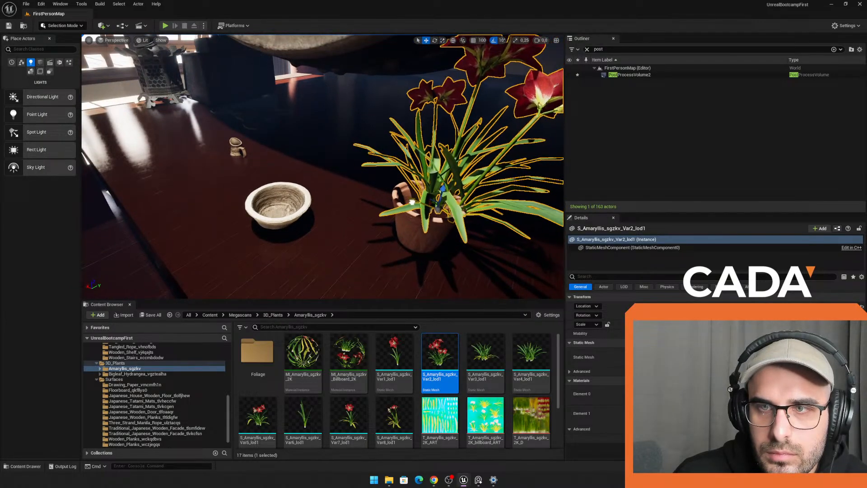
# Step: Add the Bigleaf_Hydrangea Var10 plant from the 3D_Plants folder into the pale bowl on the altar, sized to fit
pyautogui.click(126, 374)
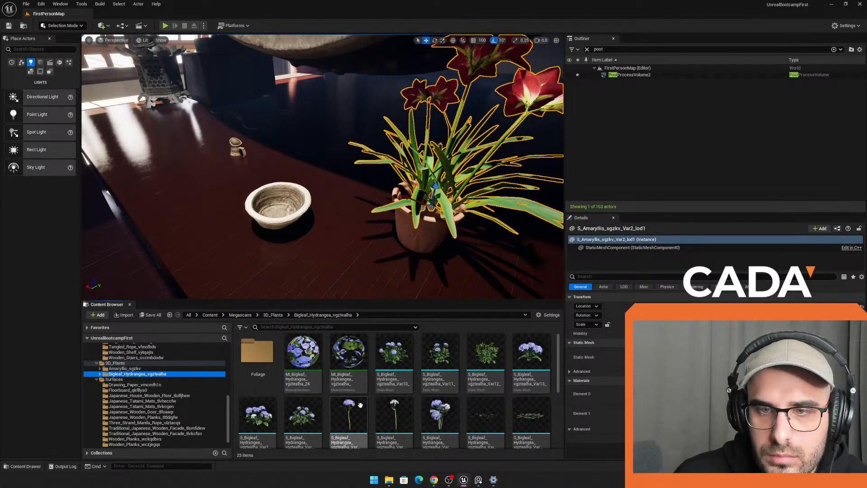
pyautogui.moveTo(394, 357); pyautogui.dragTo(260, 211)
pyautogui.press('r')
pyautogui.moveTo(260, 211); pyautogui.dragTo(134, 182, button='right')
pyautogui.press('s')
pyautogui.click(120, 188)
pyautogui.press('s')
pyautogui.press('w')
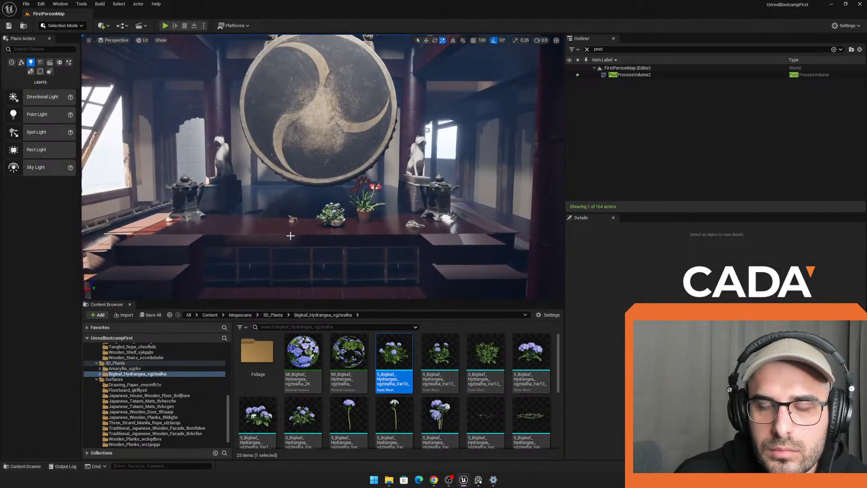
# Step: Rotate the hydrangea in its bowl by -30 degrees and stand the clay jug upright on the altar
pyautogui.click(315, 224)
pyautogui.moveTo(285, 231); pyautogui.dragTo(285, 231, button='right')
pyautogui.press('w')
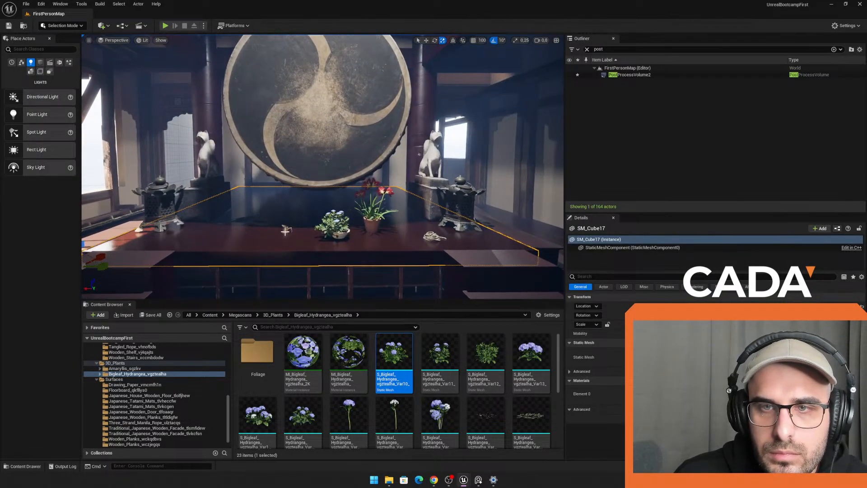
pyautogui.click(337, 227)
pyautogui.press('w')
pyautogui.moveTo(337, 227); pyautogui.dragTo(311, 232, button='right')
pyautogui.press('e')
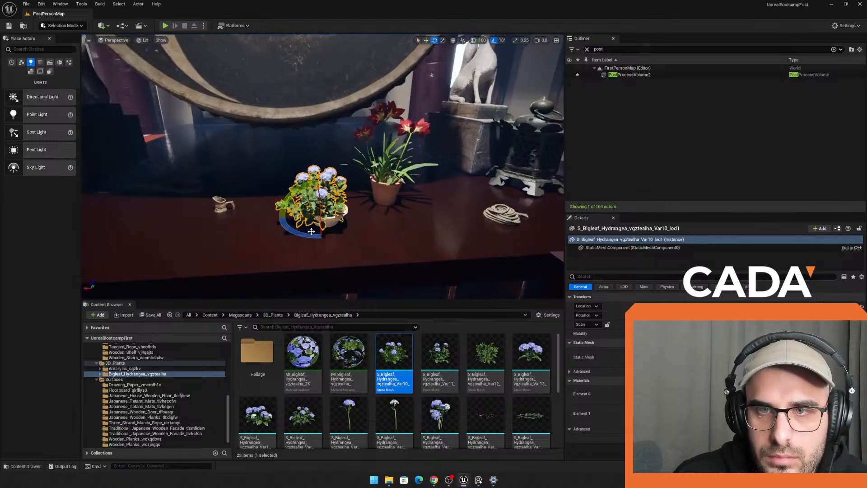
pyautogui.moveTo(280, 221); pyautogui.dragTo(285, 234)
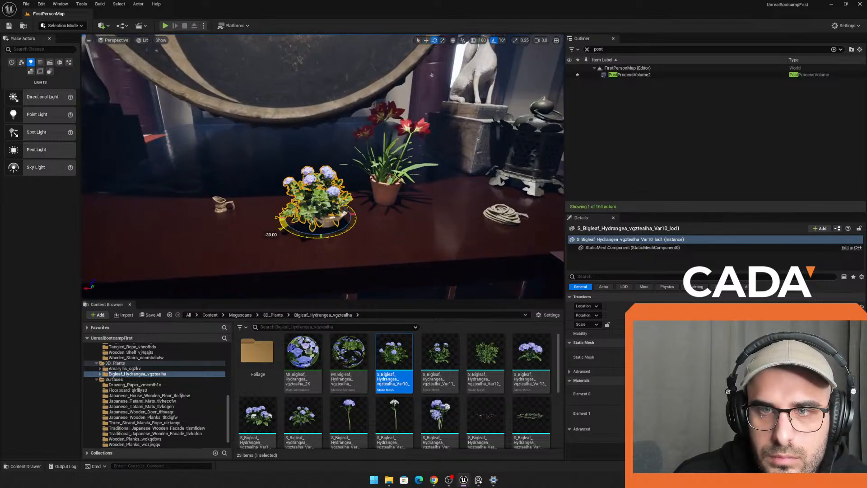
pyautogui.click(225, 204)
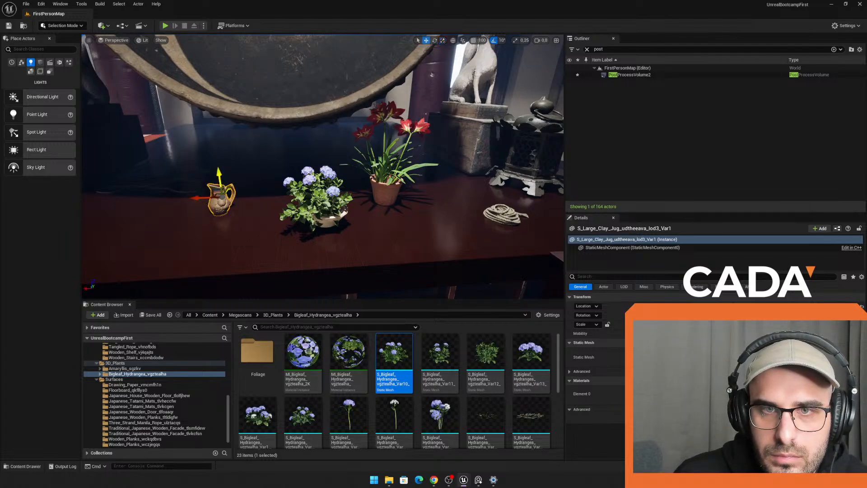
# Step: Duplicate the amaryllis together with its terracotta pot to the opposite side of the altar, beyond the jug
pyautogui.click(377, 183)
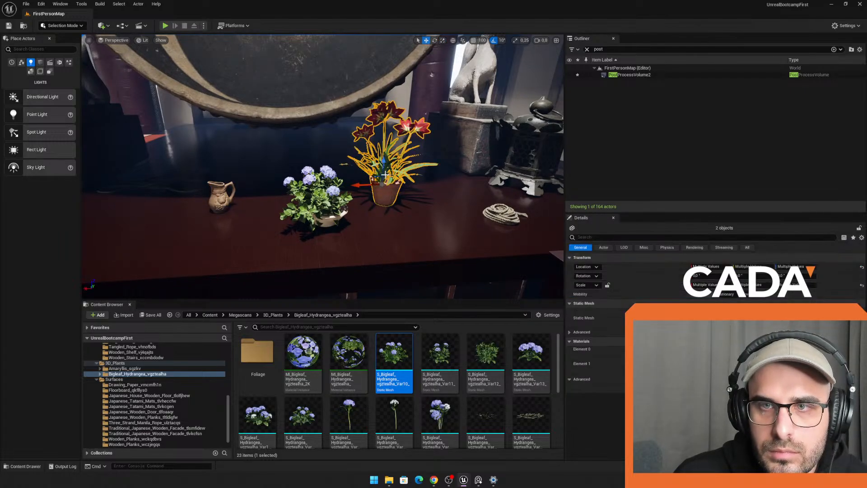
pyautogui.moveTo(363, 189)
pyautogui.mouseDown(button='right')
pyautogui.moveTo(488, 194)
pyautogui.moveTo(392, 194)
pyautogui.moveTo(361, 180)
pyautogui.mouseUp(button='right')
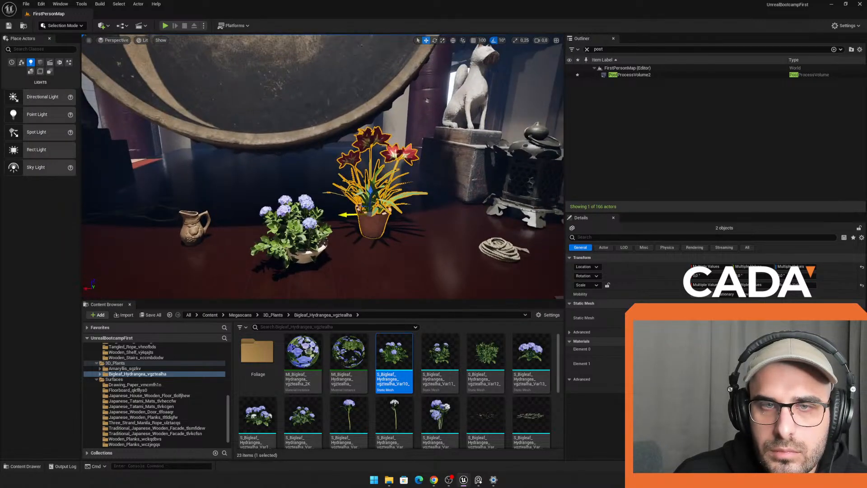
pyautogui.keyDown('alt'); pyautogui.moveTo(345, 215); pyautogui.dragTo(85, 218); pyautogui.keyUp('alt')
pyautogui.moveTo(204, 224); pyautogui.dragTo(228, 232, button='right')
pyautogui.press('e')
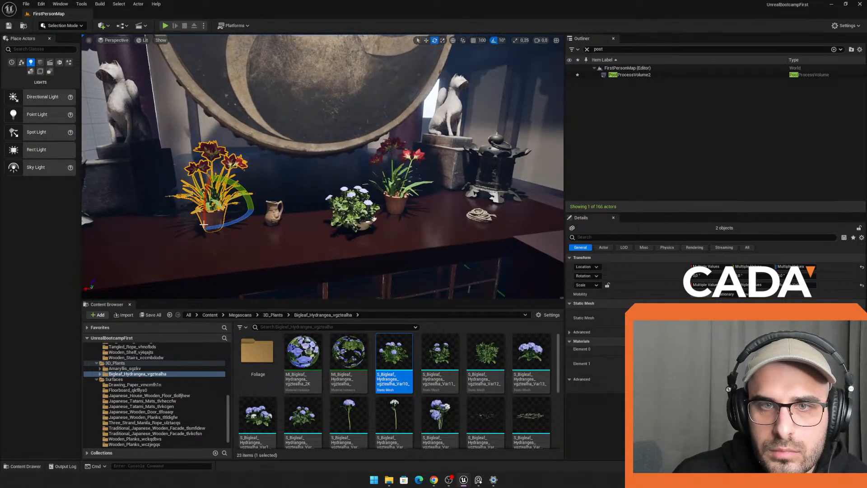
pyautogui.moveTo(228, 203); pyautogui.dragTo(183, 190, button='right')
pyautogui.click(183, 183)
pyautogui.moveTo(247, 182); pyautogui.dragTo(160, 191, button='right')
pyautogui.press('Escape')
pyautogui.moveTo(323, 167)
pyautogui.mouseDown(button='right')
pyautogui.moveTo(353, 239)
pyautogui.moveTo(312, 194)
pyautogui.moveTo(325, 253)
pyautogui.moveTo(311, 177)
pyautogui.mouseUp(button='right')
pyautogui.press('w')
pyautogui.moveTo(168, 197)
pyautogui.mouseDown(button='right')
pyautogui.moveTo(158, 195)
pyautogui.moveTo(168, 196)
pyautogui.mouseUp(button='right')
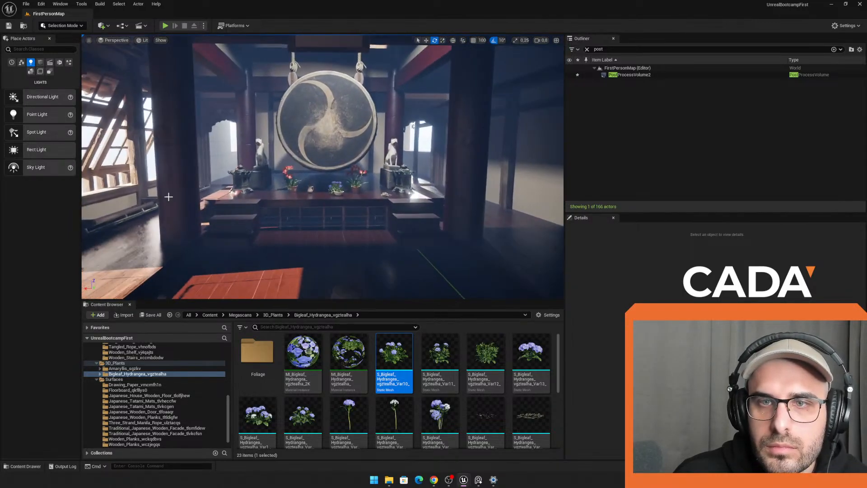
# Step: Delete the duplicated amaryllis and its terracotta pot from the altar
pyautogui.click(290, 174)
pyautogui.press('Delete')
pyautogui.click(291, 187)
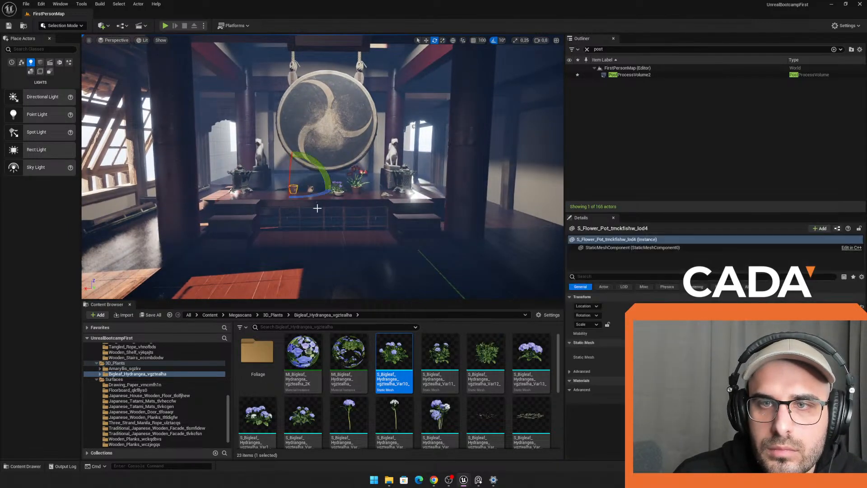
pyautogui.press('Delete')
pyautogui.moveTo(291, 187); pyautogui.dragTo(303, 221, button='right')
pyautogui.press('w')
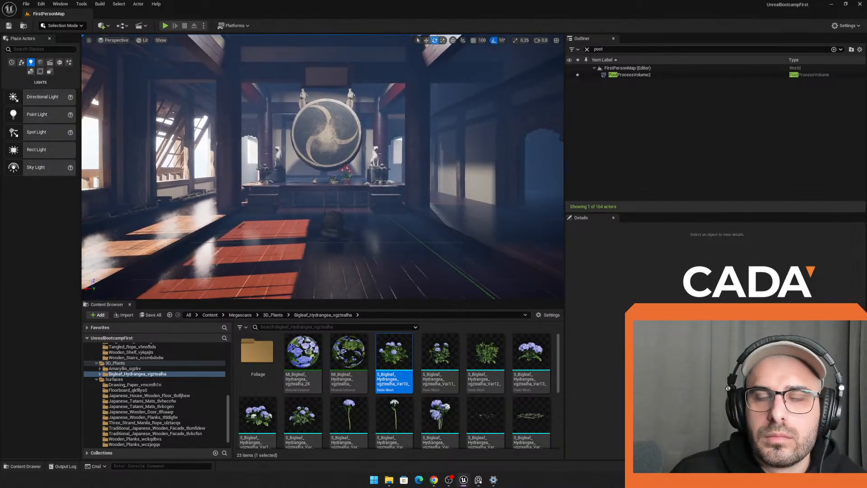
pyautogui.press('s')
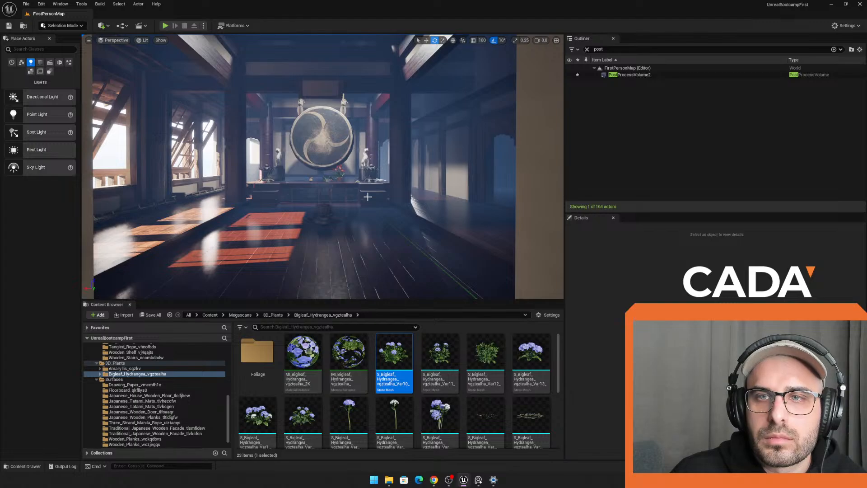
# Step: Duplicate the rect light outside the building into the side corridor behind the carved archways
pyautogui.click(505, 171)
pyautogui.press('w')
pyautogui.moveTo(453, 166); pyautogui.dragTo(419, 154, button='right')
pyautogui.click(437, 163)
pyautogui.press('s')
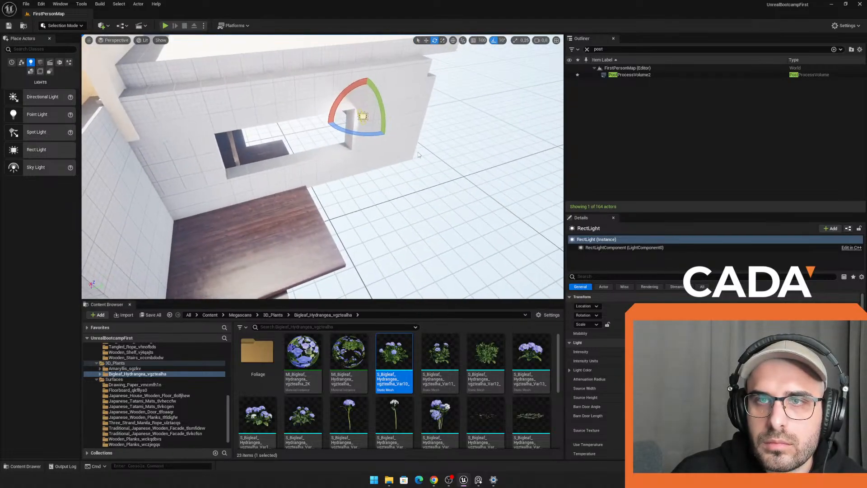
pyautogui.moveTo(151, 187); pyautogui.dragTo(136, 176, button='right')
pyautogui.press('w')
pyautogui.moveTo(302, 161); pyautogui.dragTo(293, 160, button='right')
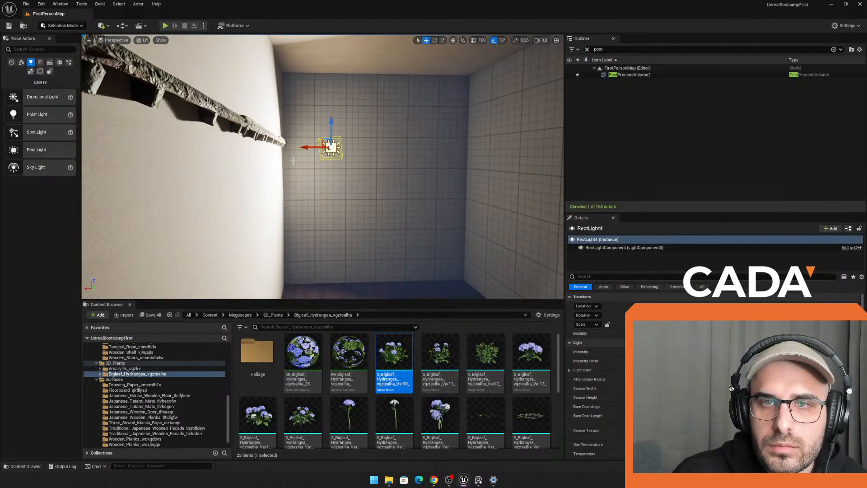
# Step: Move the duplicated rect light along the side corridor so it shines through the archways onto the floor
pyautogui.moveTo(307, 148); pyautogui.dragTo(387, 154)
pyautogui.moveTo(387, 153); pyautogui.dragTo(339, 161, button='right')
pyautogui.moveTo(445, 246); pyautogui.dragTo(493, 237, button='right')
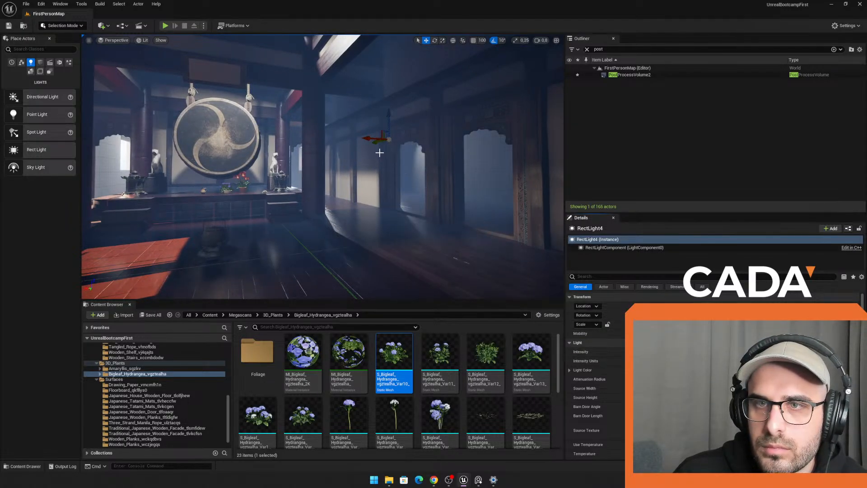
pyautogui.moveTo(356, 139); pyautogui.dragTo(394, 141)
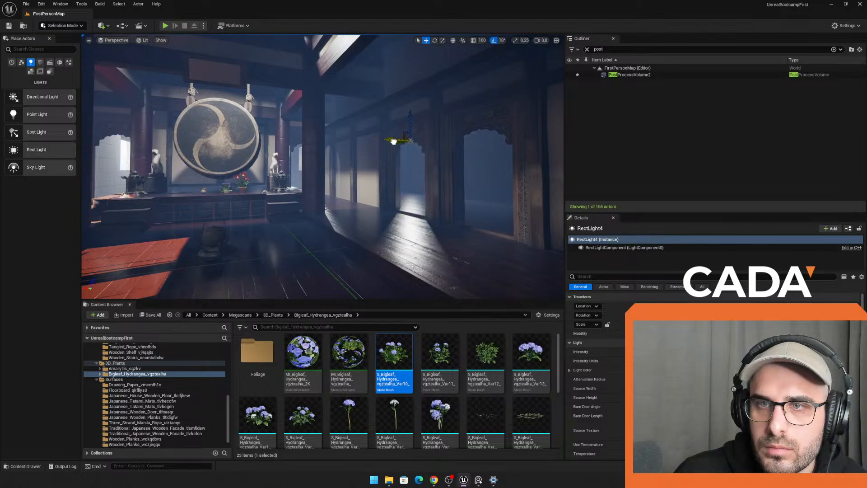
# Step: Rotate the corridor rect light 150 degrees horizontally and tilt it by -40 degrees
pyautogui.press('w')
pyautogui.moveTo(383, 141); pyautogui.dragTo(421, 141, button='right')
pyautogui.press('e')
pyautogui.moveTo(409, 127); pyautogui.dragTo(343, 133)
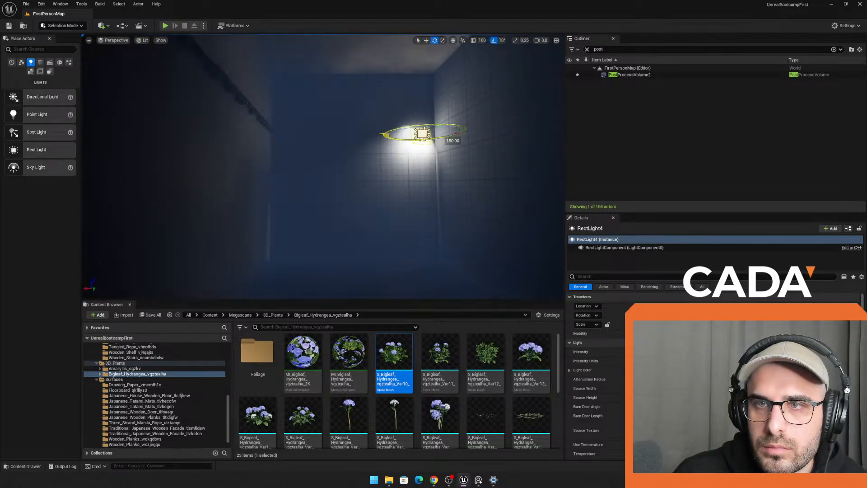
pyautogui.moveTo(440, 137); pyautogui.dragTo(436, 118)
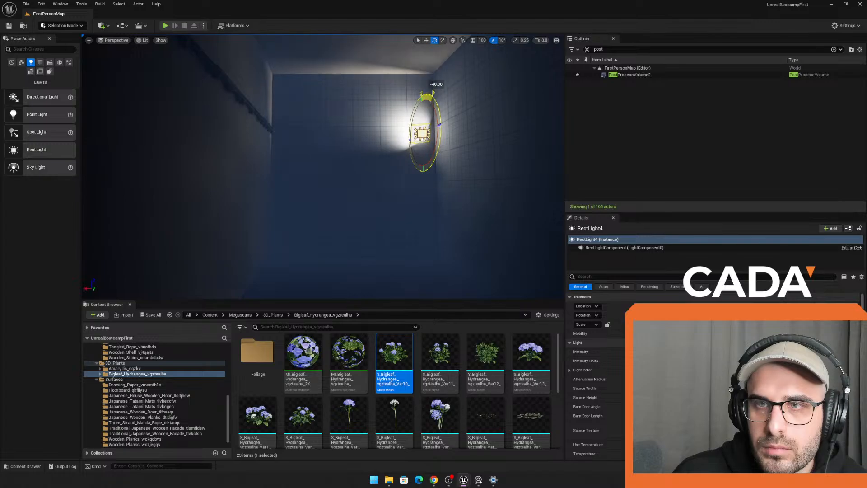
# Step: Reposition the rotated rect light near the end wall of the side corridor
pyautogui.press('w')
pyautogui.moveTo(467, 130)
pyautogui.mouseDown(button='right')
pyautogui.moveTo(452, 130)
pyautogui.moveTo(461, 129)
pyautogui.mouseUp(button='right')
pyautogui.moveTo(438, 136); pyautogui.dragTo(412, 135)
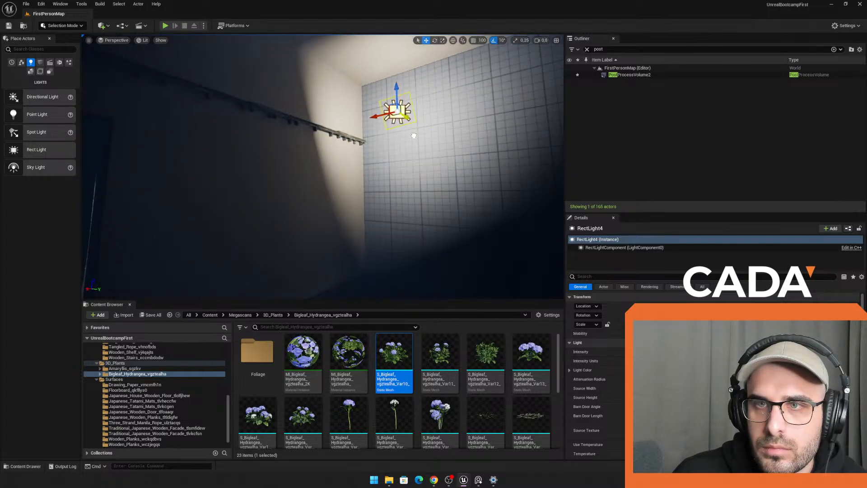
pyautogui.moveTo(413, 135); pyautogui.dragTo(452, 146, button='right')
pyautogui.moveTo(241, 271); pyautogui.dragTo(263, 272, button='right')
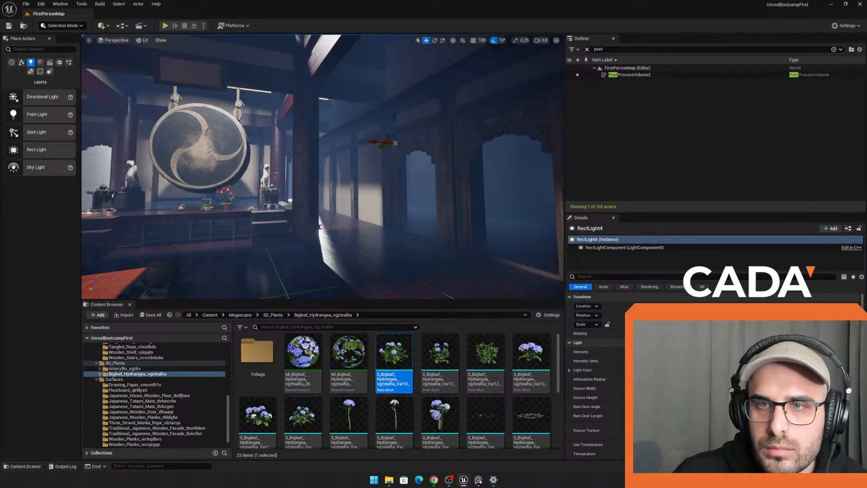
# Step: Apply the MI_Floorboard_qkflfiys0_2K material from the adjacent plaster wall to the bare wall behind the archways
pyautogui.click(353, 194)
pyautogui.click(732, 398)
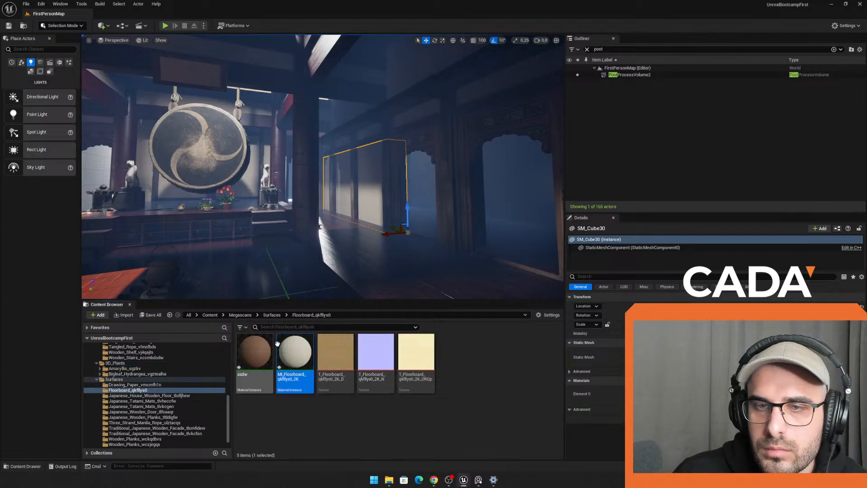
pyautogui.moveTo(295, 364); pyautogui.dragTo(420, 179)
pyautogui.press('w')
pyautogui.moveTo(419, 179); pyautogui.dragTo(472, 176, button='right')
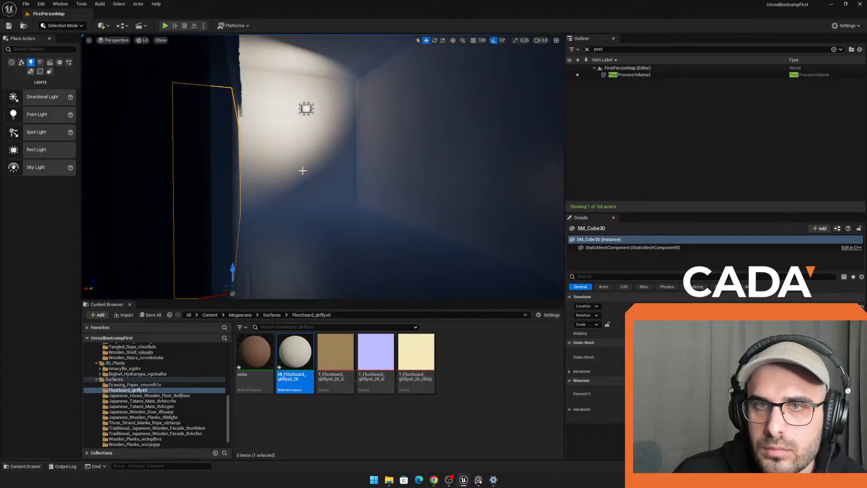
# Step: Select the two roofed wooden archway frames with their door frames and duplicate all four objects into the side corridor
pyautogui.press('s')
pyautogui.moveTo(302, 170); pyautogui.dragTo(391, 162, button='right')
pyautogui.click(381, 145)
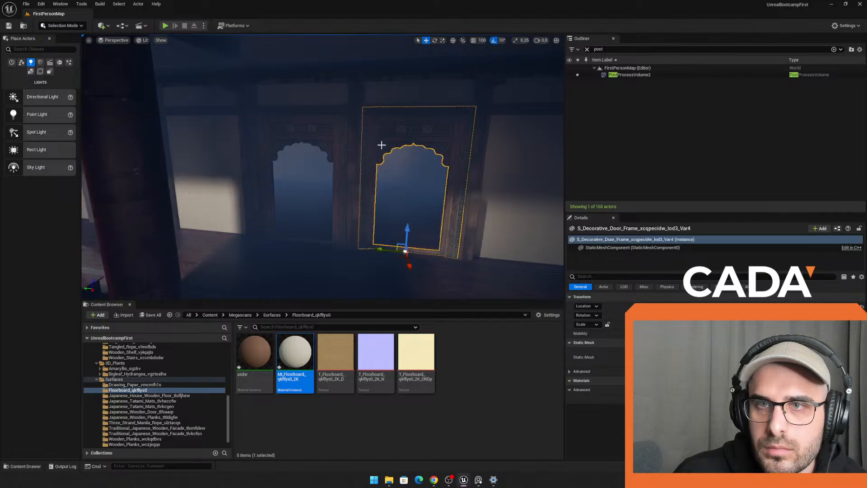
pyautogui.click(351, 143)
pyautogui.keyDown('ctrl'); pyautogui.click(355, 211); pyautogui.keyUp('ctrl')
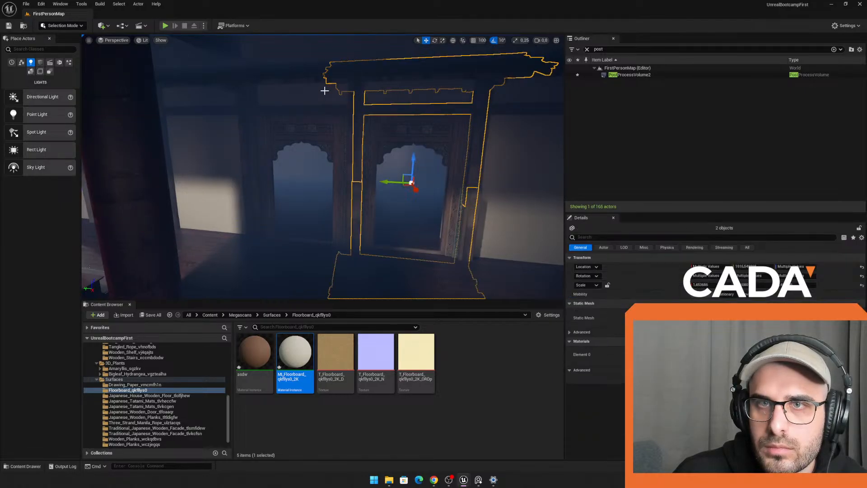
pyautogui.keyDown('ctrl'); pyautogui.click(248, 134); pyautogui.keyUp('ctrl')
pyautogui.keyDown('ctrl'); pyautogui.click(328, 201); pyautogui.keyUp('ctrl')
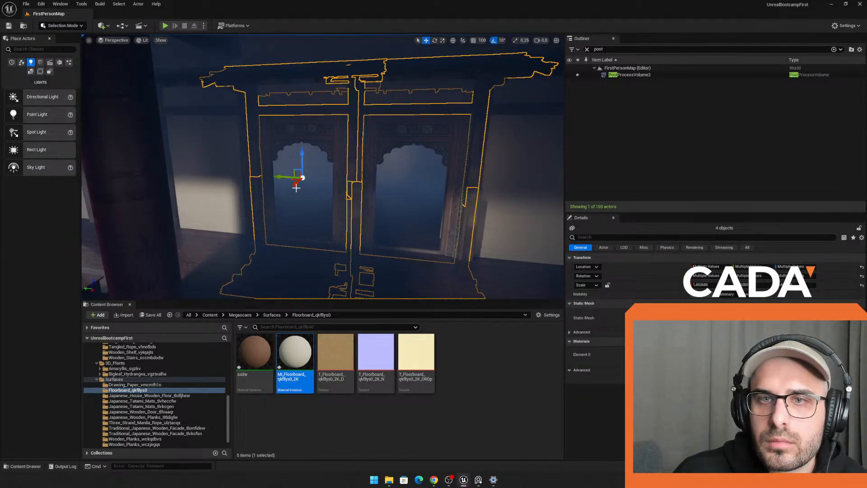
pyautogui.moveTo(296, 188); pyautogui.dragTo(351, 141)
# Step: Place further copies of the four-piece archway set along the corridor's outer wall
pyautogui.moveTo(332, 168); pyautogui.dragTo(318, 169, button='right')
pyautogui.moveTo(328, 171); pyautogui.dragTo(188, 227)
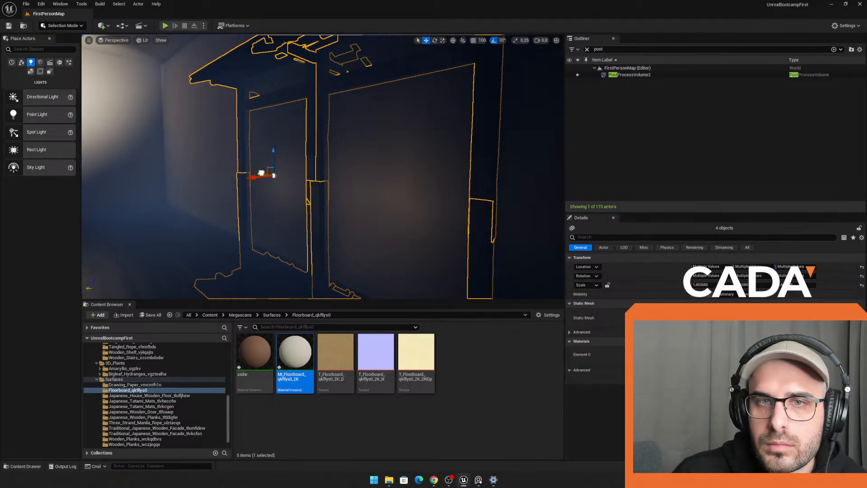
pyautogui.moveTo(261, 173); pyautogui.dragTo(180, 155)
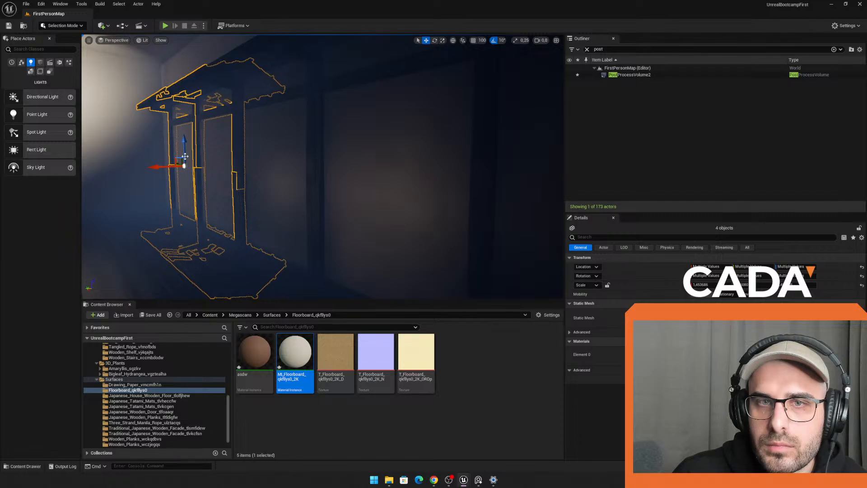
pyautogui.moveTo(234, 175); pyautogui.dragTo(217, 175, button='right')
pyautogui.press('e')
pyautogui.moveTo(311, 186); pyautogui.dragTo(235, 181, button='right')
pyautogui.press('Escape')
pyautogui.moveTo(316, 180); pyautogui.dragTo(373, 184, button='right')
pyautogui.press('w')
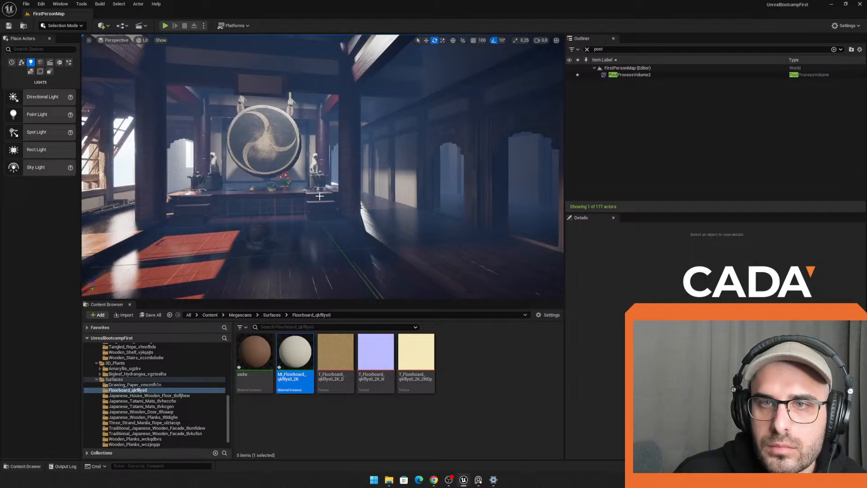
# Step: Duplicate the altar's animal statue, metal burner and side steps together into the side corridor beside the archways
pyautogui.click(327, 197)
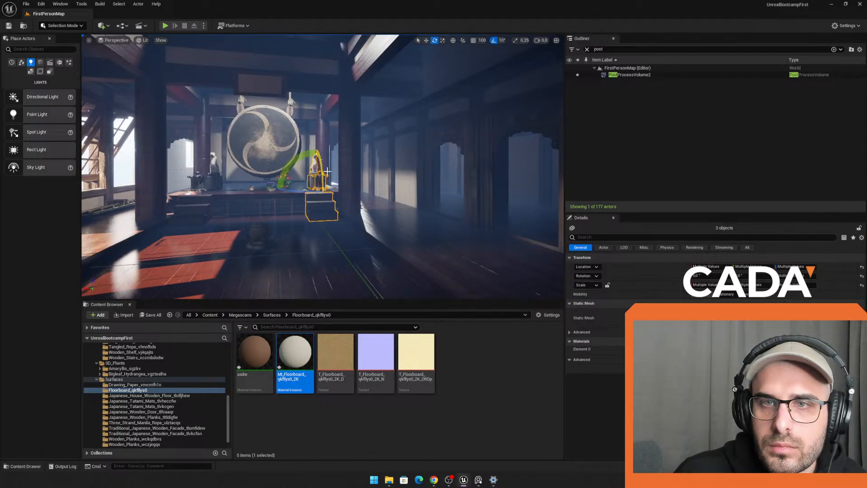
pyautogui.hotkey('ctrl', 'd')
pyautogui.press('w')
pyautogui.moveTo(377, 195)
pyautogui.mouseDown(button='right')
pyautogui.moveTo(427, 194)
pyautogui.moveTo(377, 195)
pyautogui.mouseUp(button='right')
pyautogui.moveTo(413, 191); pyautogui.dragTo(556, 192)
pyautogui.moveTo(312, 211); pyautogui.dragTo(264, 212, button='right')
pyautogui.press('w')
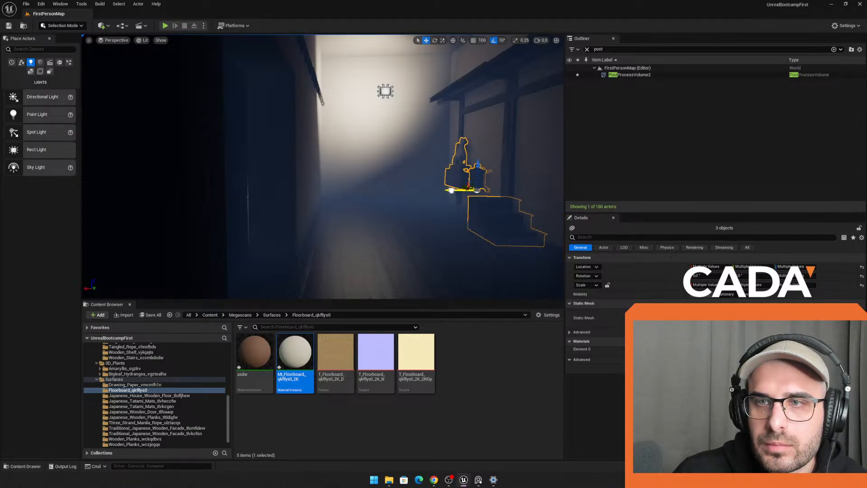
# Step: Place another copy of the statue, metal burner and steps in the side corridor and rotate it to face a different direction
pyautogui.keyDown('alt'); pyautogui.moveTo(451, 190); pyautogui.dragTo(432, 193); pyautogui.keyUp('alt')
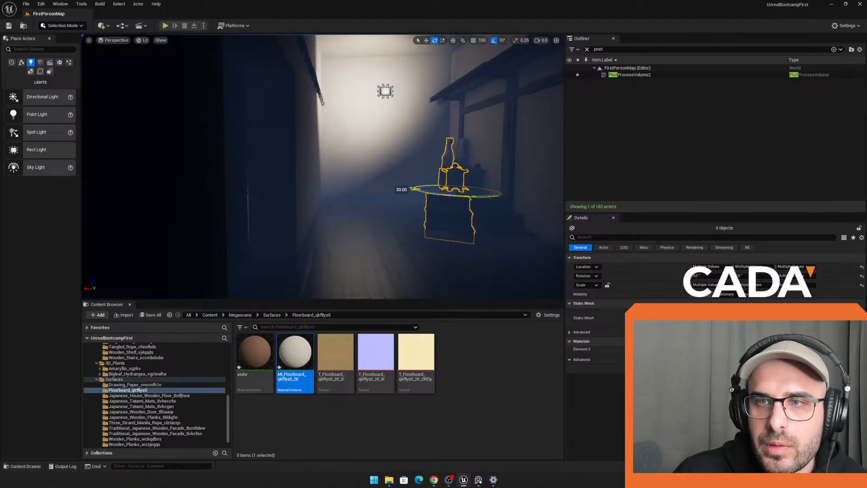
pyautogui.moveTo(459, 176); pyautogui.dragTo(457, 178, button='right')
pyautogui.press('s')
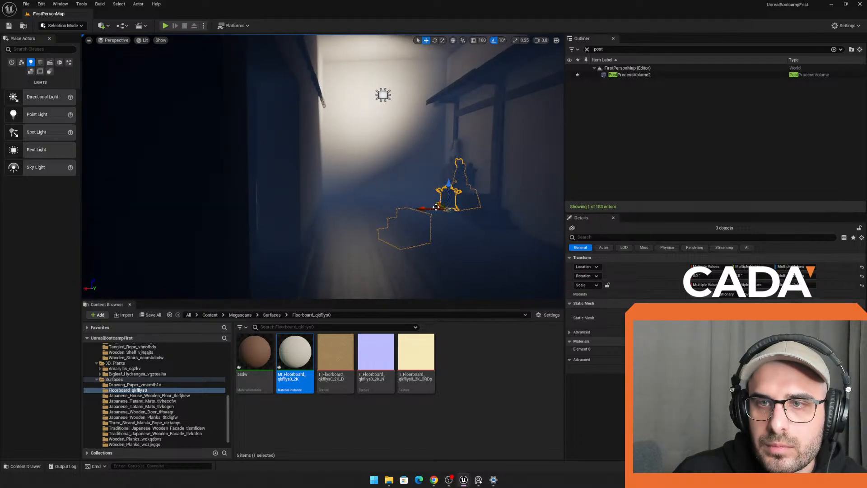
pyautogui.moveTo(418, 215); pyautogui.dragTo(320, 167, button='right')
pyautogui.press('Escape')
pyautogui.press('s')
pyautogui.press('s')
pyautogui.scroll(-1, 333, 267)
pyautogui.scroll(-2, 319, 167)
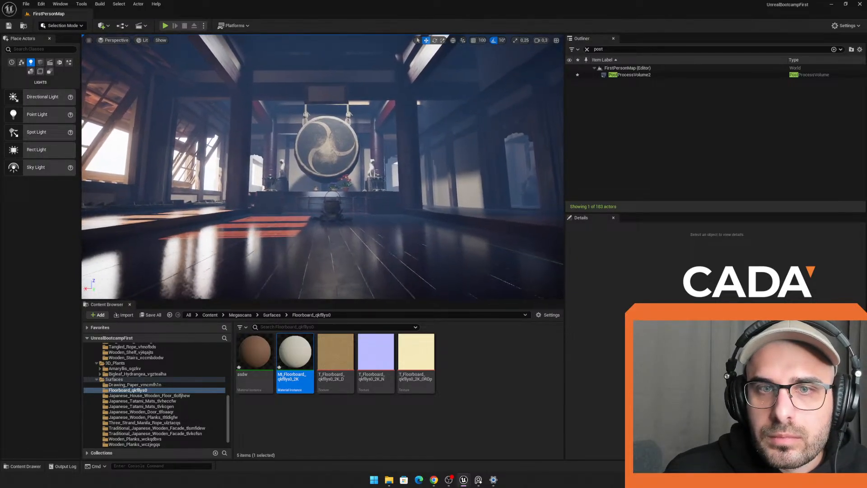
pyautogui.moveTo(321, 166)
pyautogui.mouseDown(button='right')
pyautogui.moveTo(322, 212)
pyautogui.moveTo(321, 168)
pyautogui.mouseUp(button='right')
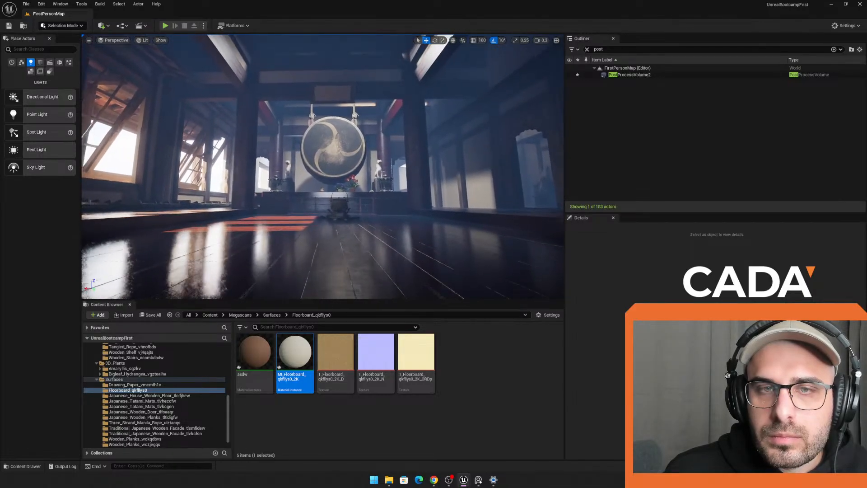
# Step: Duplicate the roofed wooden frame along the outer side of the temple's windowed veranda
pyautogui.click(109, 142)
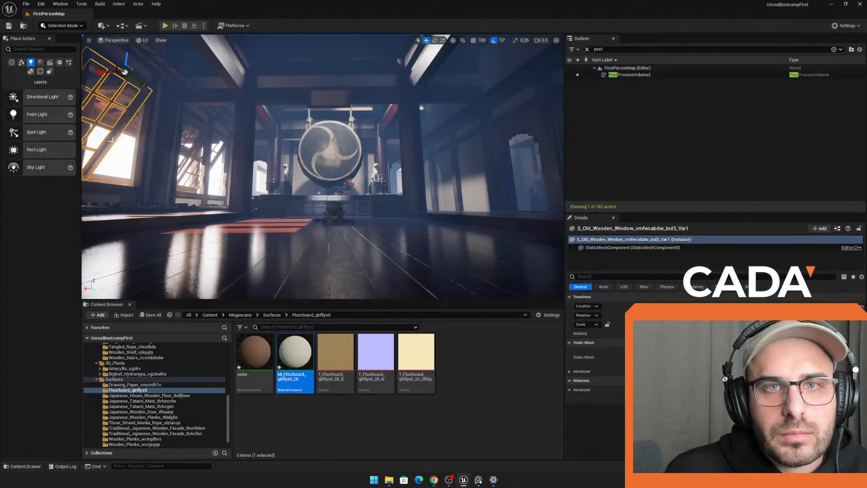
pyautogui.press('Escape')
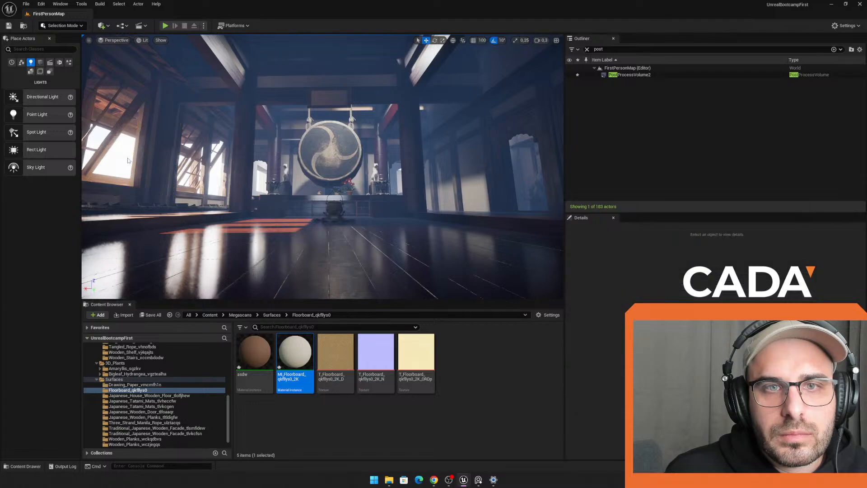
pyautogui.press('w')
pyautogui.moveTo(128, 161); pyautogui.dragTo(89, 161, button='right')
pyautogui.scroll(4, 95, 159)
pyautogui.moveTo(88, 160); pyautogui.dragTo(88, 161)
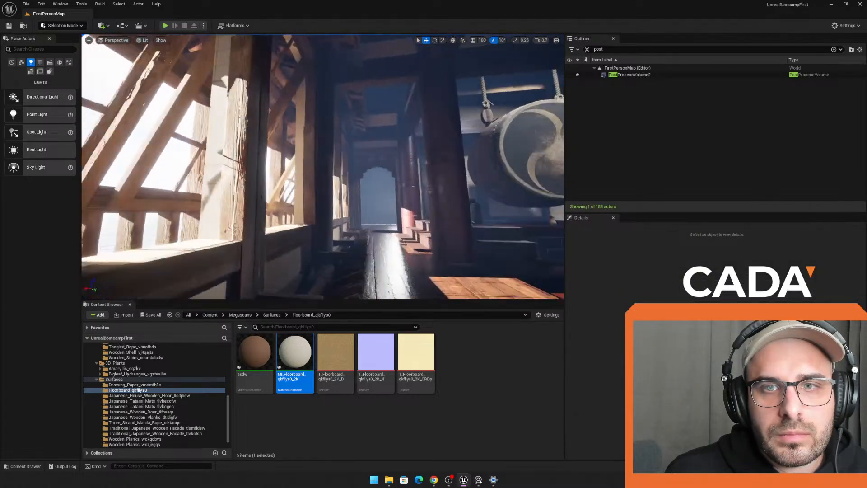
pyautogui.moveTo(89, 160); pyautogui.dragTo(83, 160, button='right')
pyautogui.press('w')
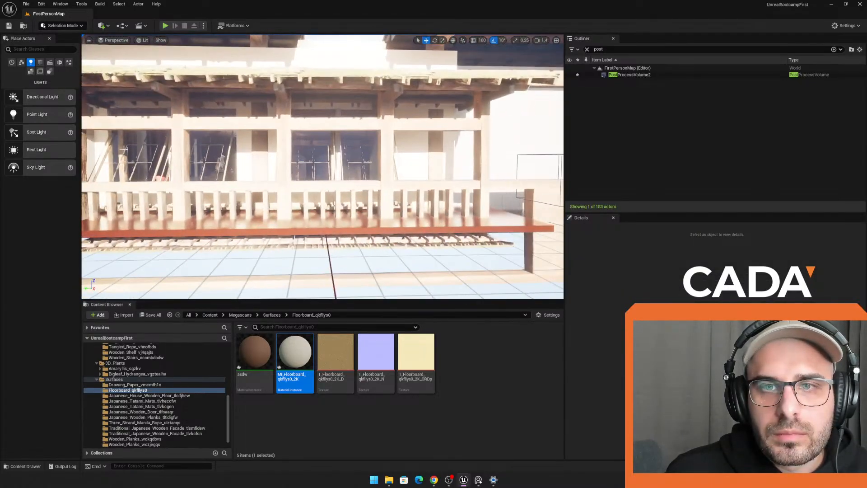
pyautogui.click(280, 152)
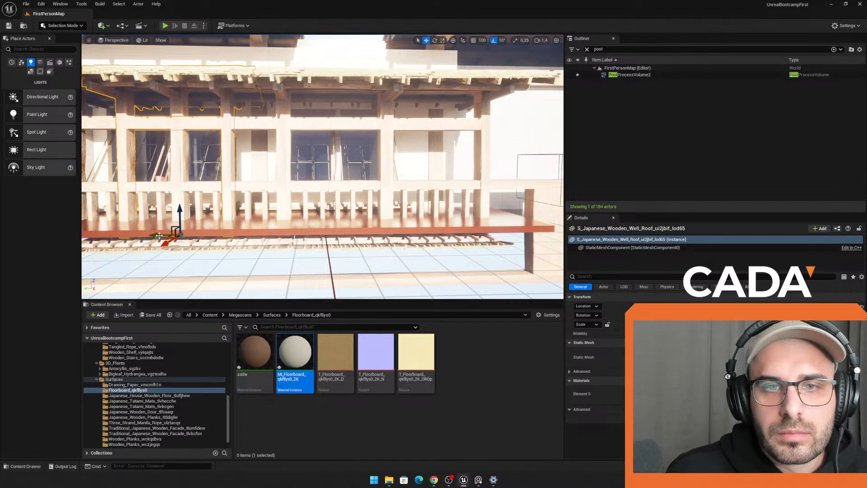
pyautogui.press('w')
pyautogui.moveTo(365, 228); pyautogui.dragTo(365, 228, button='right')
pyautogui.press('s')
pyautogui.scroll(-5, 365, 228)
pyautogui.press('w')
pyautogui.scroll(-2, 404, 181)
pyautogui.moveTo(404, 181)
pyautogui.mouseDown(button='right')
pyautogui.moveTo(402, 249)
pyautogui.moveTo(402, 186)
pyautogui.mouseUp(button='right')
pyautogui.press('Escape')
pyautogui.press('s')
pyautogui.scroll(-5, 404, 181)
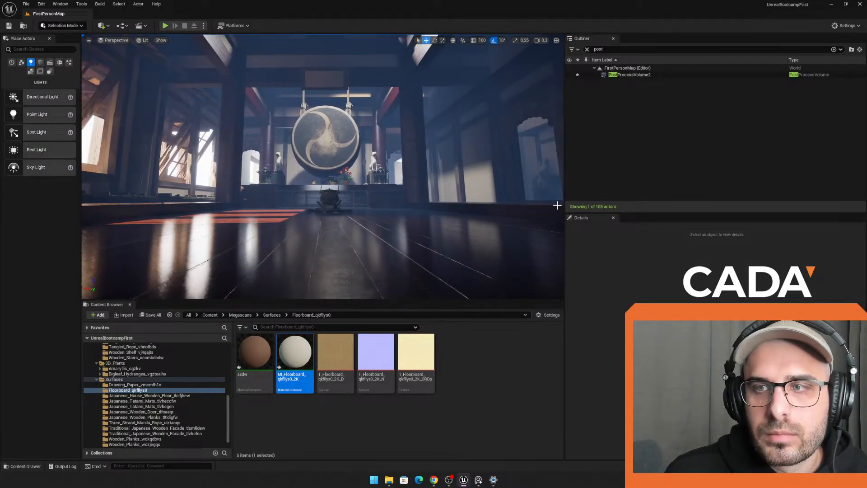
# Step: Enlarge the viewport by narrowing the Outliner and Details area and shortening the Content Browser
pyautogui.moveTo(598, 203); pyautogui.dragTo(709, 210)
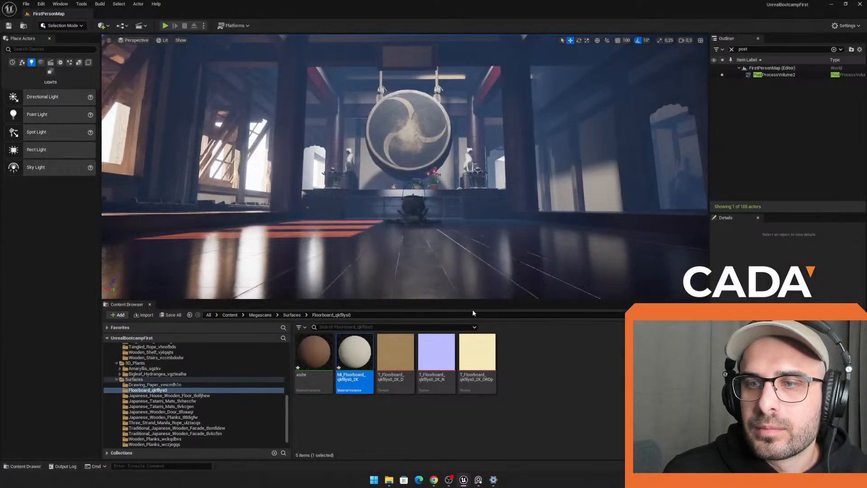
pyautogui.moveTo(476, 300); pyautogui.dragTo(469, 371)
pyautogui.moveTo(480, 229); pyautogui.dragTo(478, 192, button='right')
pyautogui.scroll(-1, 481, 209)
pyautogui.press('a')
pyautogui.press('s')
pyautogui.press('d')
pyautogui.press('w')
pyautogui.scroll(4, 482, 253)
pyautogui.press('s')
pyautogui.press('s')
pyautogui.press('w')
pyautogui.scroll(-3, 492, 307)
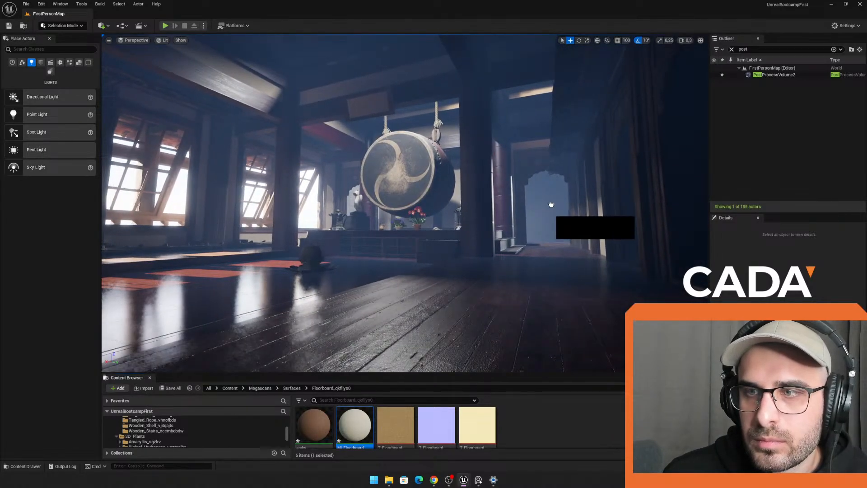
# Step: Apply the MI_Floorboard_qkflfiys0_2K material to the bare walls seen through the openings beside the altar
pyautogui.moveTo(510, 244); pyautogui.dragTo(551, 243, button='right')
pyautogui.press('a')
pyautogui.scroll(3, 452, 253)
pyautogui.press('w')
pyautogui.scroll(-2, 557, 248)
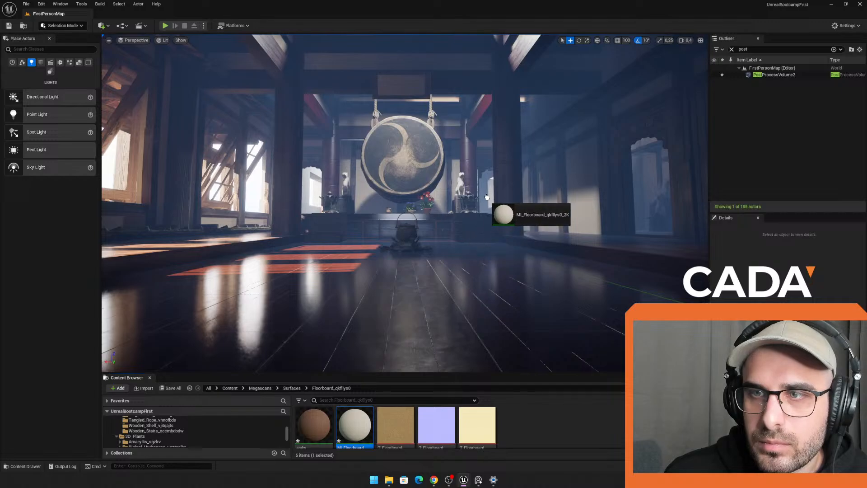
pyautogui.moveTo(487, 197); pyautogui.dragTo(470, 235)
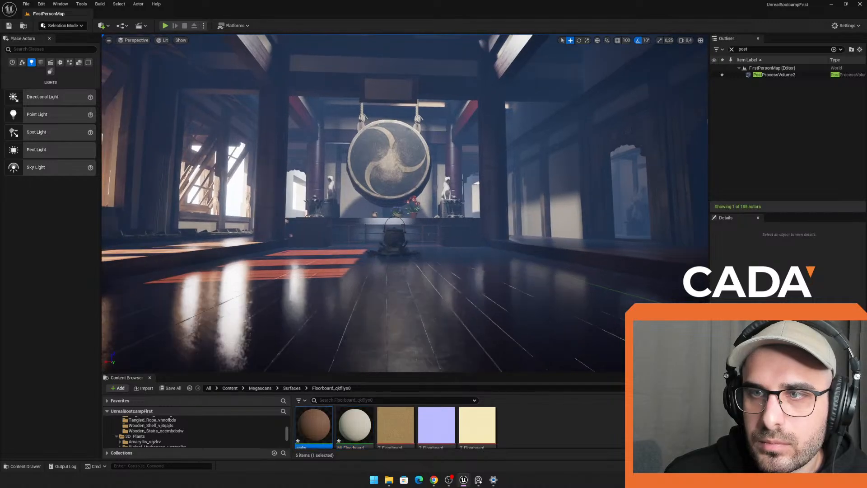
pyautogui.moveTo(457, 263); pyautogui.dragTo(455, 262, button='right')
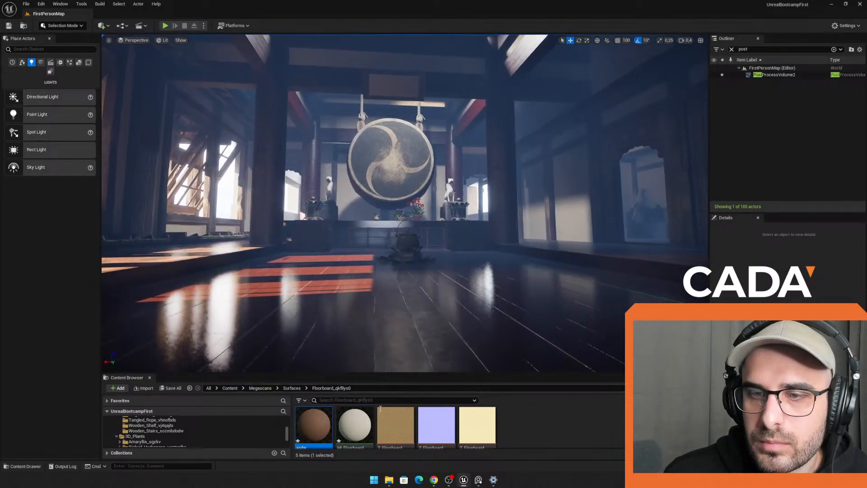
pyautogui.moveTo(355, 424); pyautogui.dragTo(475, 185)
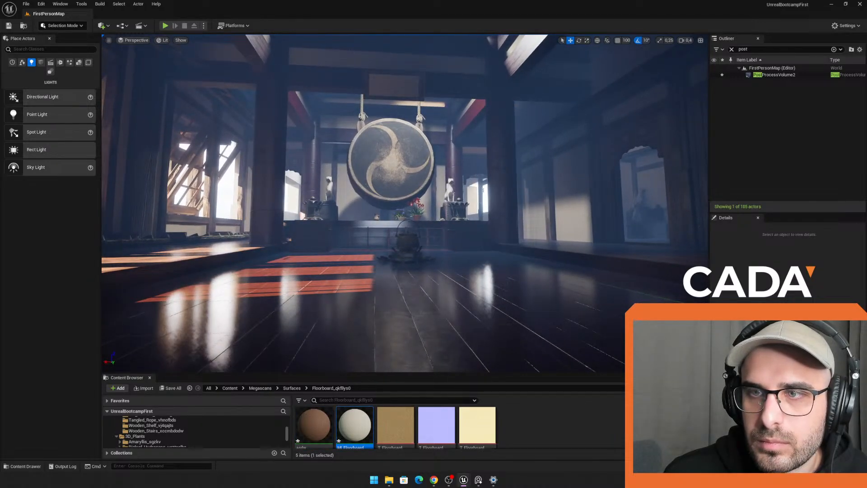
# Step: Select the two-piece roofed wooden frame in the room behind the altar and place copies of it along the windowed wall
pyautogui.click(485, 195)
pyautogui.press('f')
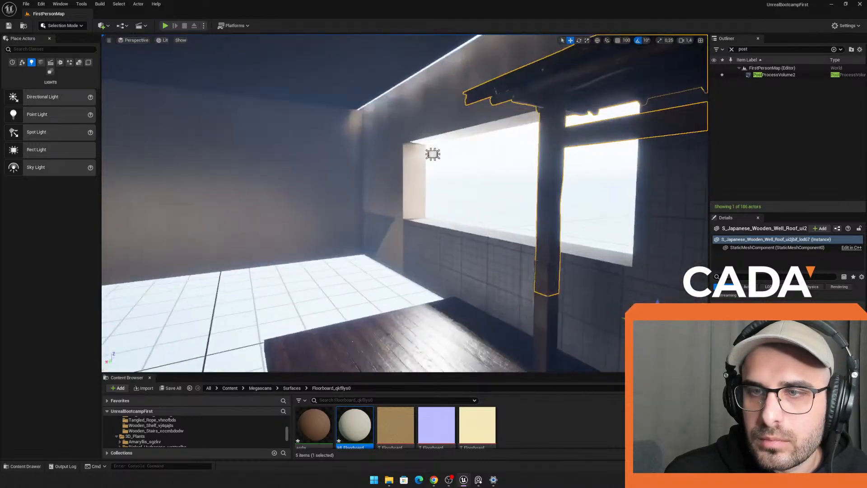
pyautogui.moveTo(434, 254); pyautogui.dragTo(587, 258, button='right')
pyautogui.press('s')
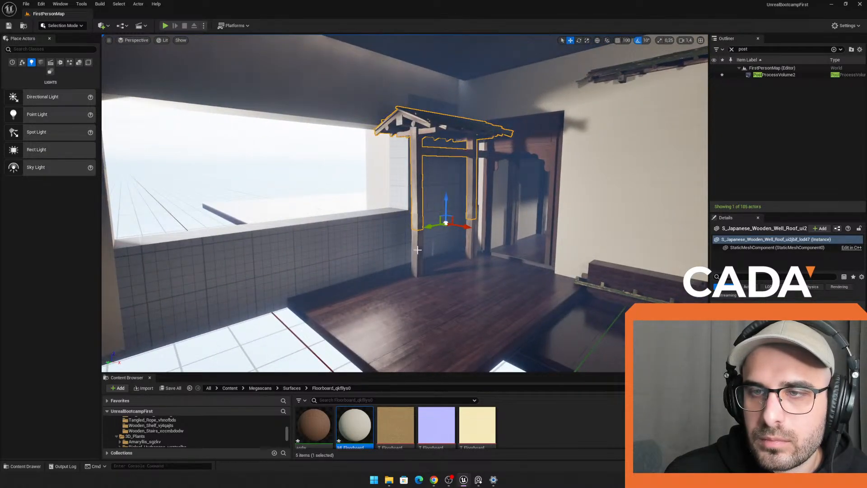
pyautogui.keyDown('ctrl'); pyautogui.click(461, 239); pyautogui.keyUp('ctrl')
pyautogui.moveTo(464, 216); pyautogui.dragTo(102, 281)
pyautogui.moveTo(106, 280); pyautogui.dragTo(57, 279, button='right')
pyautogui.press('s')
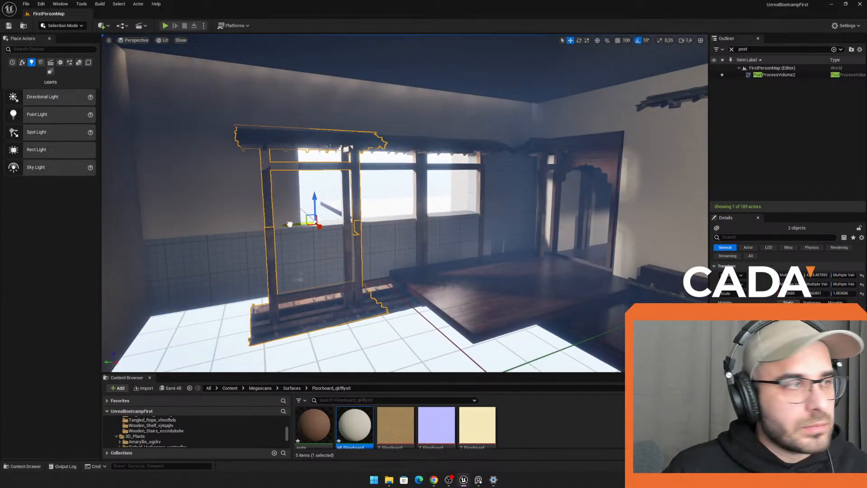
pyautogui.moveTo(290, 224); pyautogui.dragTo(270, 227)
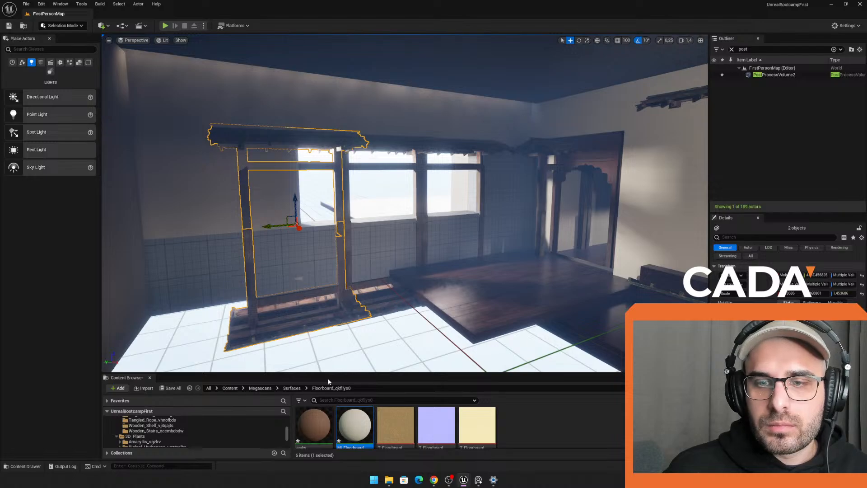
# Step: Apply the MI_Floorboard_qkflfiys0_2K material to the grid-textured walls below and beside the framed window
pyautogui.moveTo(354, 424); pyautogui.dragTo(388, 252)
pyautogui.moveTo(389, 251); pyautogui.dragTo(395, 239, button='right')
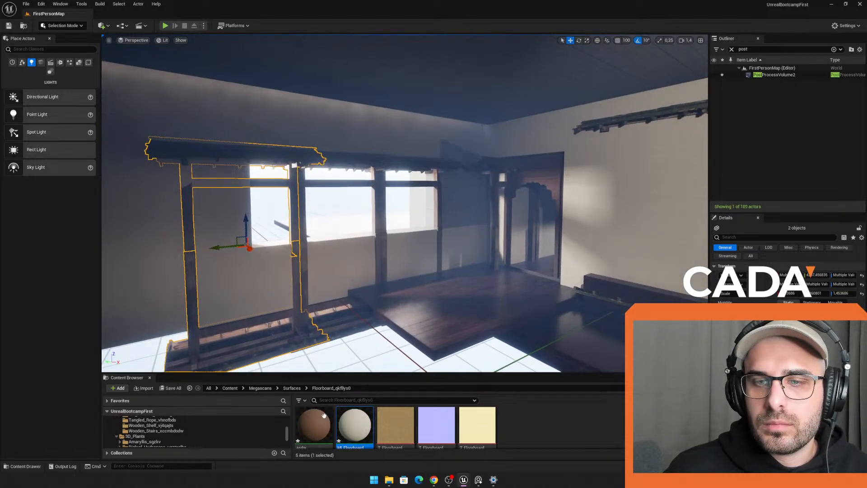
pyautogui.moveTo(352, 424); pyautogui.dragTo(453, 220)
pyautogui.moveTo(453, 220); pyautogui.dragTo(490, 224, button='right')
pyautogui.press('w')
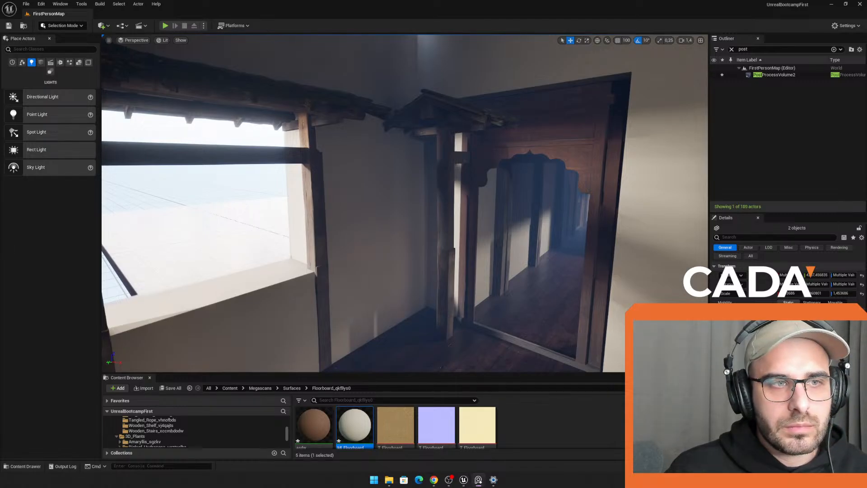
# Step: Duplicate the large floor slab so that it covers the open ground in the rooms behind the altar wall
pyautogui.press('s')
pyautogui.moveTo(449, 215)
pyautogui.mouseDown(button='right')
pyautogui.moveTo(437, 198)
pyautogui.moveTo(439, 209)
pyautogui.mouseUp(button='right')
pyautogui.click(448, 212)
pyautogui.press('w')
pyautogui.click(409, 246)
pyautogui.press('s')
pyautogui.moveTo(409, 246); pyautogui.dragTo(433, 253, button='right')
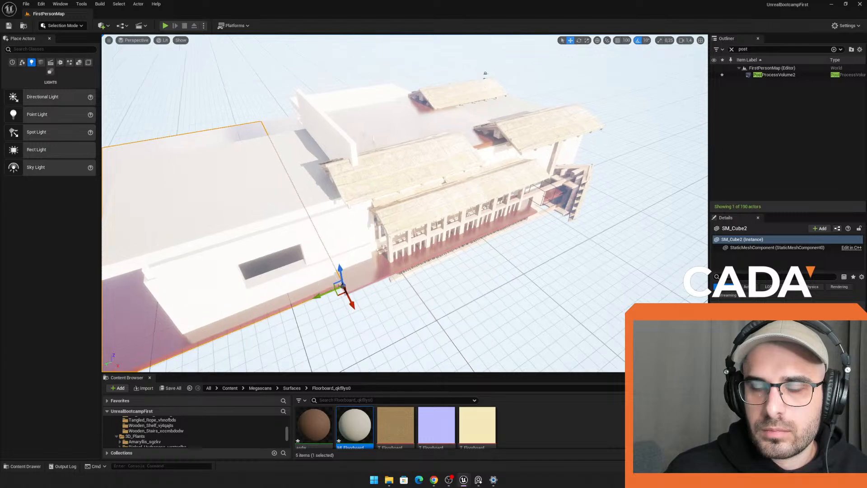
pyautogui.moveTo(405, 203); pyautogui.dragTo(226, 185, button='right')
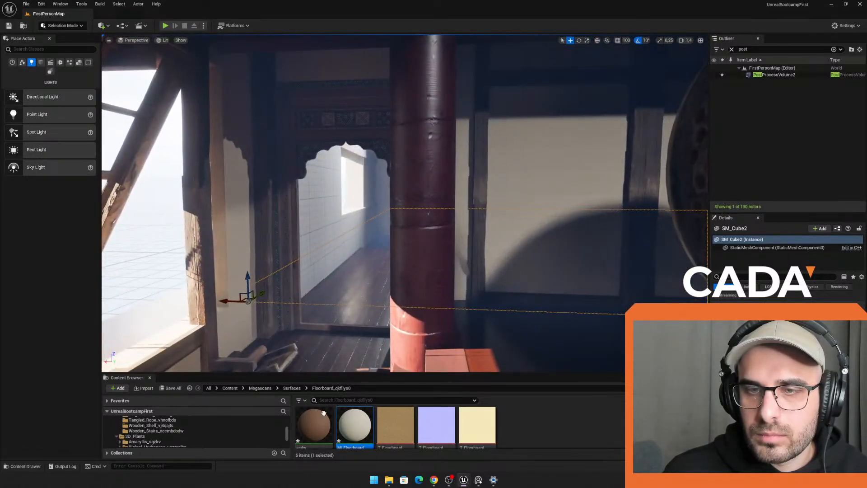
# Step: Apply the MI_Floorboard_qkflfiys0_2K material to the grid-textured walls around the window in the opposite room beyond the carved archway
pyautogui.moveTo(316, 251); pyautogui.dragTo(315, 251)
pyautogui.moveTo(314, 251); pyautogui.dragTo(346, 234, button='right')
pyautogui.moveTo(356, 424); pyautogui.dragTo(348, 264)
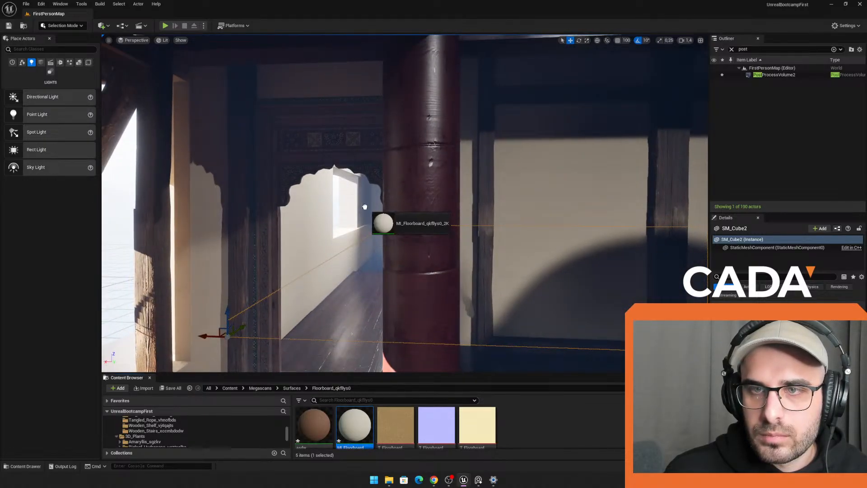
pyautogui.moveTo(365, 206); pyautogui.dragTo(364, 205)
pyautogui.moveTo(364, 205)
pyautogui.mouseDown(button='right')
pyautogui.moveTo(368, 181)
pyautogui.moveTo(371, 196)
pyautogui.mouseUp(button='right')
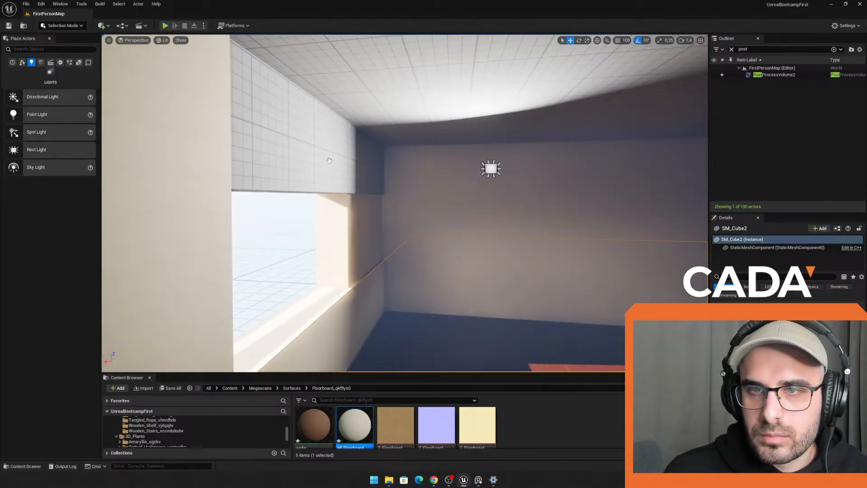
pyautogui.moveTo(329, 161); pyautogui.dragTo(329, 160)
# Step: Apply the platform's dark Wooden_Planks_wckqdbvs material to the rest of this room's floor and to its ceiling
pyautogui.moveTo(395, 274); pyautogui.dragTo(395, 339, button='right')
pyautogui.click(395, 274)
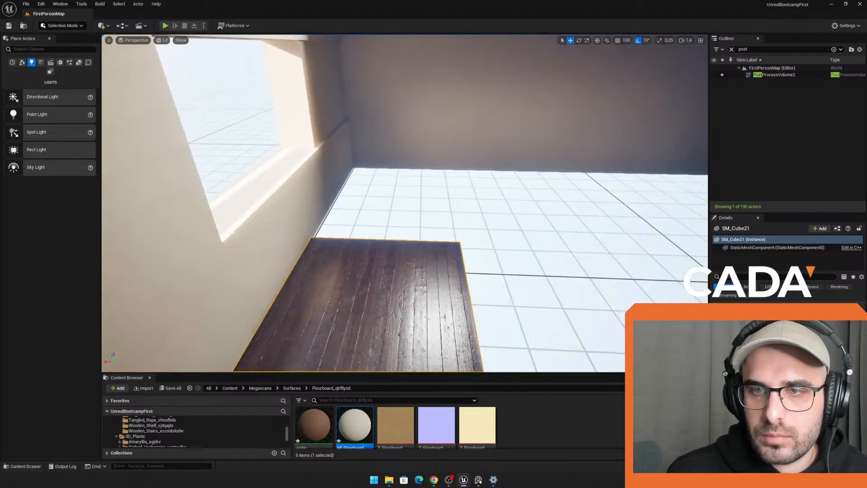
pyautogui.click(819, 418)
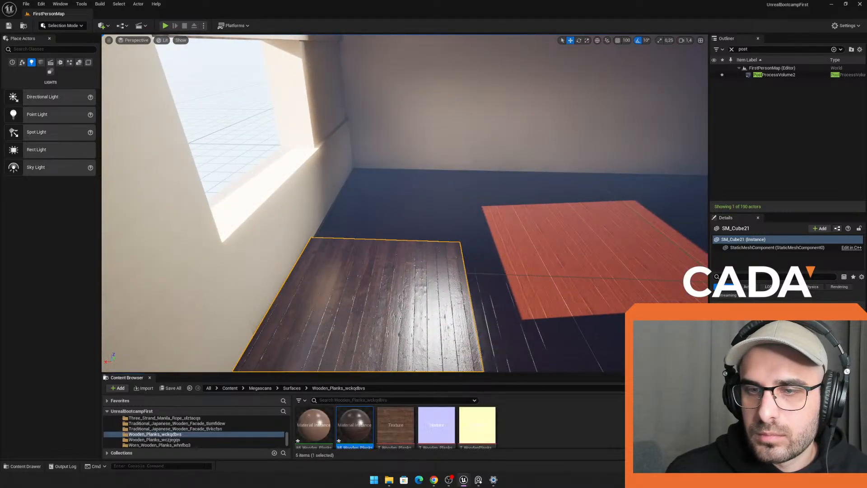
pyautogui.moveTo(497, 271); pyautogui.dragTo(524, 226, button='right')
pyautogui.moveTo(354, 427); pyautogui.dragTo(358, 41)
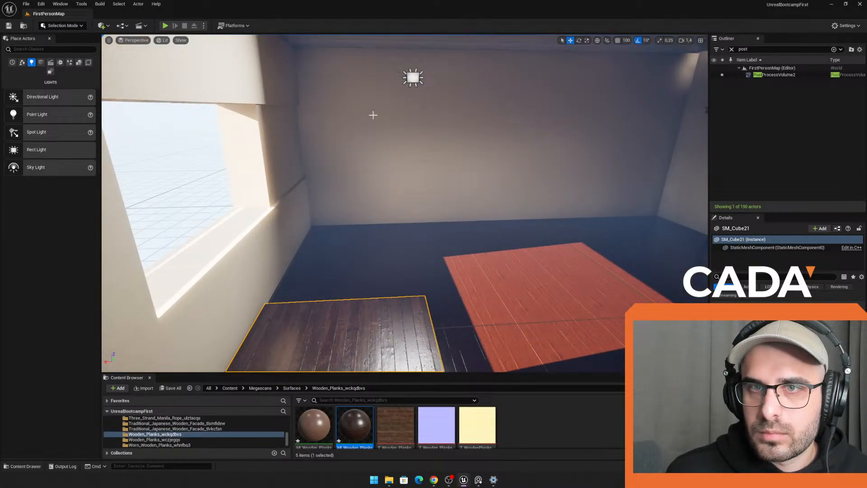
# Step: Delete the overlapping wall block below the window and locate the adjacent plaster wall's Floorboard_qkflfiys0 material for the wall underneath
pyautogui.moveTo(394, 236); pyautogui.dragTo(445, 225, button='right')
pyautogui.click(395, 236)
pyautogui.press('Delete')
pyautogui.click(607, 210)
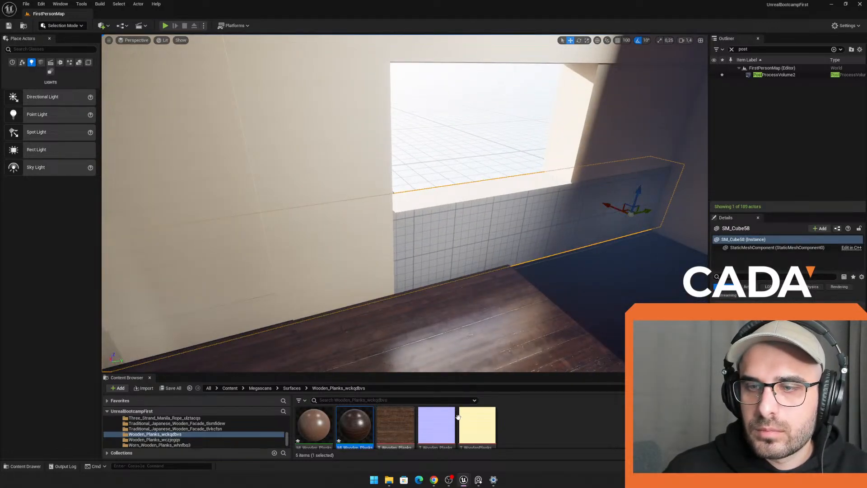
pyautogui.click(382, 275)
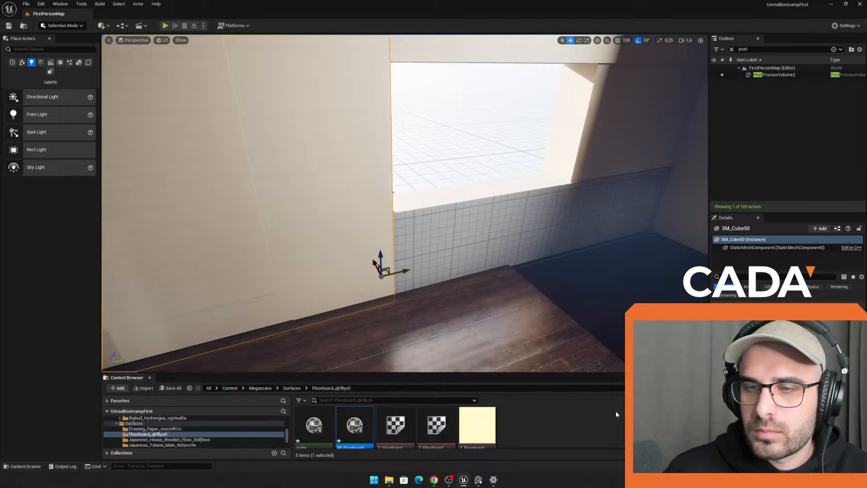
# Step: Duplicate the seven roofed timber frame pieces around the finished window and move the copies toward the opposite room
pyautogui.moveTo(405, 203); pyautogui.dragTo(456, 188, button='right')
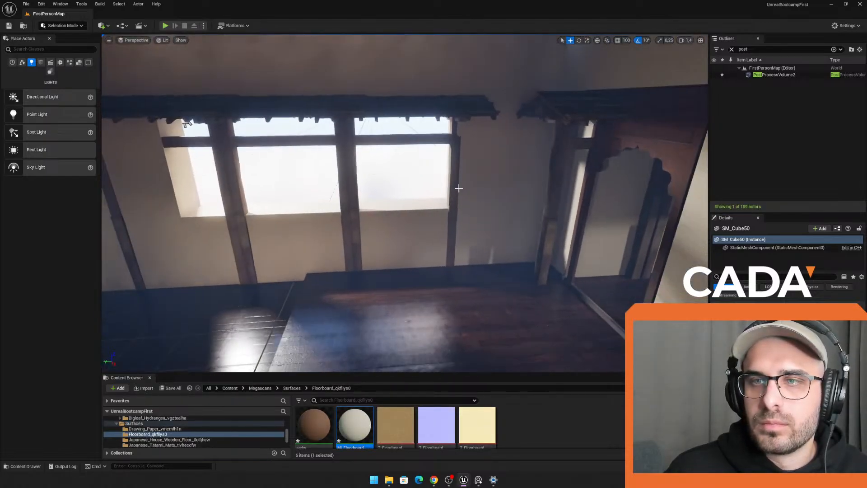
pyautogui.keyDown('ctrl'); pyautogui.click(408, 188); pyautogui.keyUp('ctrl')
pyautogui.keyDown('ctrl'); pyautogui.click(358, 238); pyautogui.keyUp('ctrl')
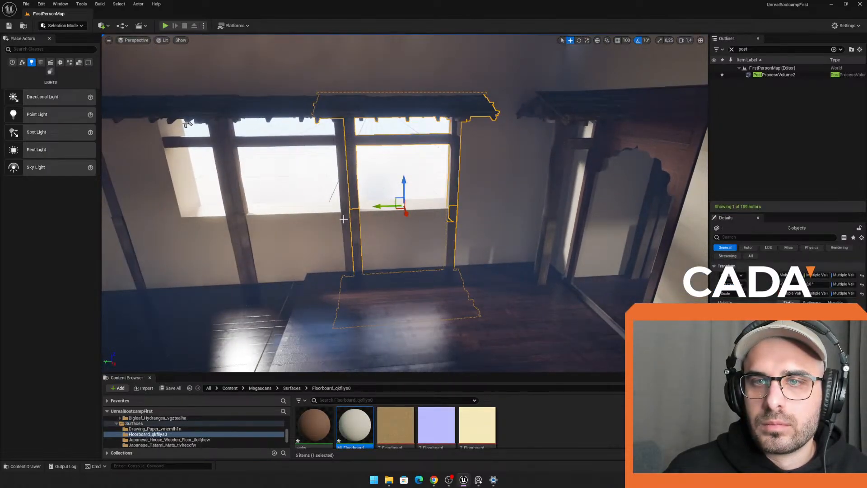
pyautogui.keyDown('ctrl'); pyautogui.click(342, 182); pyautogui.keyUp('ctrl')
pyautogui.keyDown('ctrl'); pyautogui.click(228, 190); pyautogui.keyUp('ctrl')
pyautogui.keyDown('ctrl'); pyautogui.click(227, 232); pyautogui.keyUp('ctrl')
pyautogui.moveTo(269, 227); pyautogui.dragTo(190, 226, button='right')
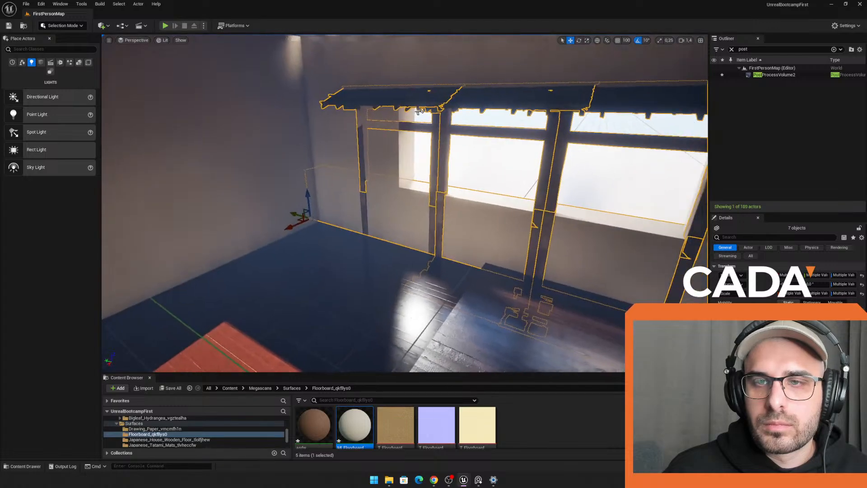
pyautogui.keyDown('ctrl'); pyautogui.click(433, 223); pyautogui.keyUp('ctrl')
pyautogui.moveTo(439, 170); pyautogui.dragTo(439, 174, button='right')
pyautogui.press('s')
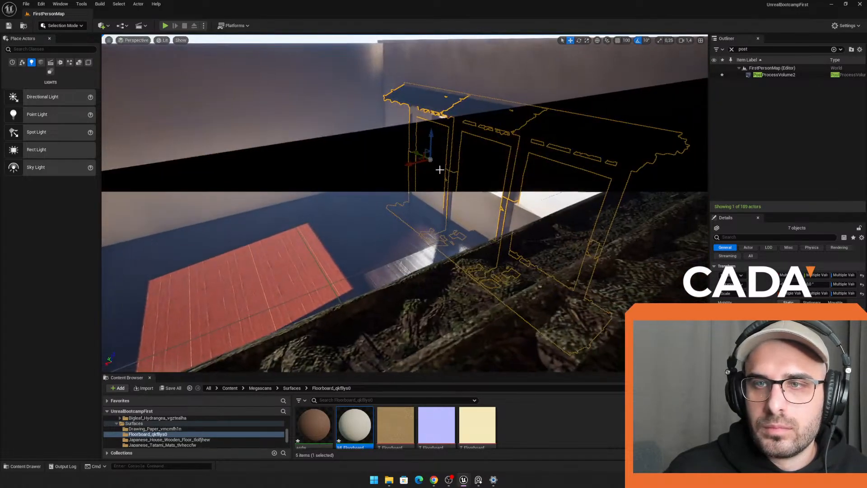
pyautogui.keyDown('alt'); pyautogui.moveTo(414, 163); pyautogui.dragTo(154, 220); pyautogui.keyUp('alt')
# Step: Position the copied timber frames against the window wall of the opposite room
pyautogui.moveTo(154, 220); pyautogui.dragTo(108, 221, button='right')
pyautogui.press('d')
pyautogui.moveTo(370, 285)
pyautogui.mouseDown(button='right')
pyautogui.moveTo(389, 282)
pyautogui.moveTo(370, 284)
pyautogui.mouseUp(button='right')
pyautogui.press('s')
pyautogui.moveTo(448, 264); pyautogui.dragTo(357, 233)
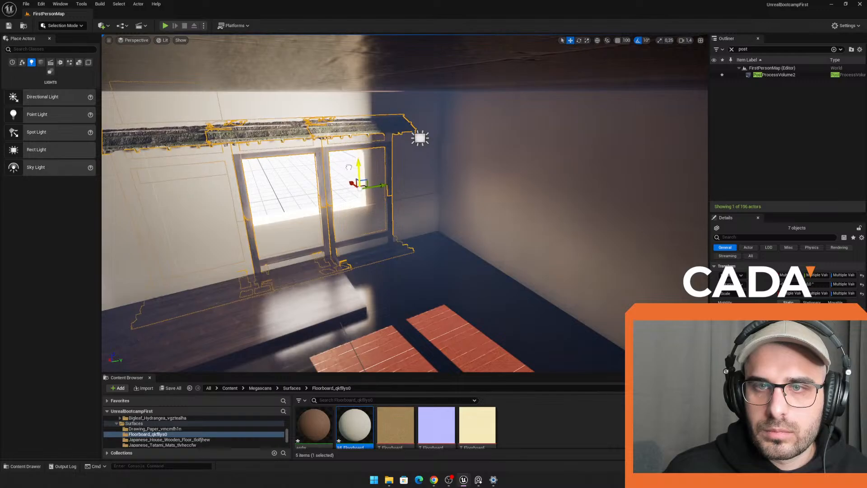
pyautogui.click(316, 193)
# Step: View the main hall head-on from a low angle with the drum centred, and narrow the Place Actors area
pyautogui.moveTo(316, 192); pyautogui.dragTo(160, 210, button='right')
pyautogui.scroll(-4, 140, 192)
pyautogui.scroll(-5, 162, 214)
pyautogui.scroll(-1, 157, 204)
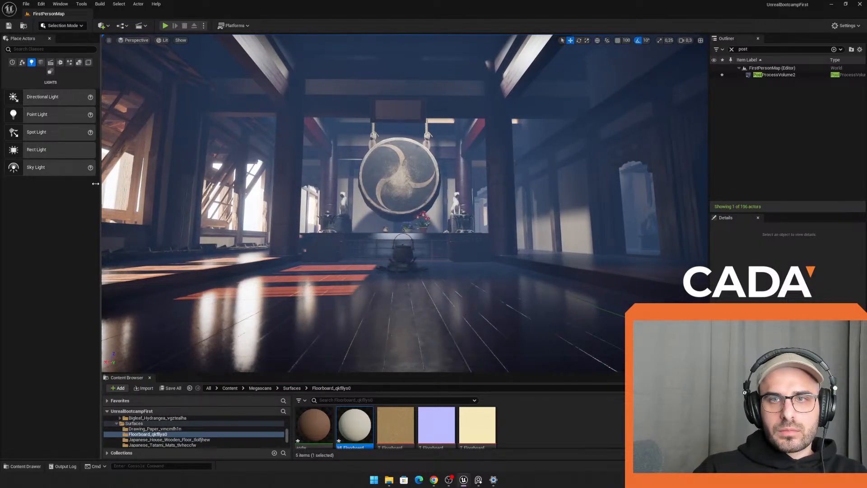
pyautogui.moveTo(100, 186); pyautogui.dragTo(89, 185)
pyautogui.moveTo(394, 203)
pyautogui.mouseDown(button='right')
pyautogui.moveTo(392, 352)
pyautogui.moveTo(394, 193)
pyautogui.mouseUp(button='right')
pyautogui.scroll(-1, 395, 203)
pyautogui.press('w')
pyautogui.press('d')
pyautogui.press('s')
pyautogui.scroll(1, 394, 312)
pyautogui.press('w')
pyautogui.scroll(-2, 394, 194)
pyautogui.press('w')
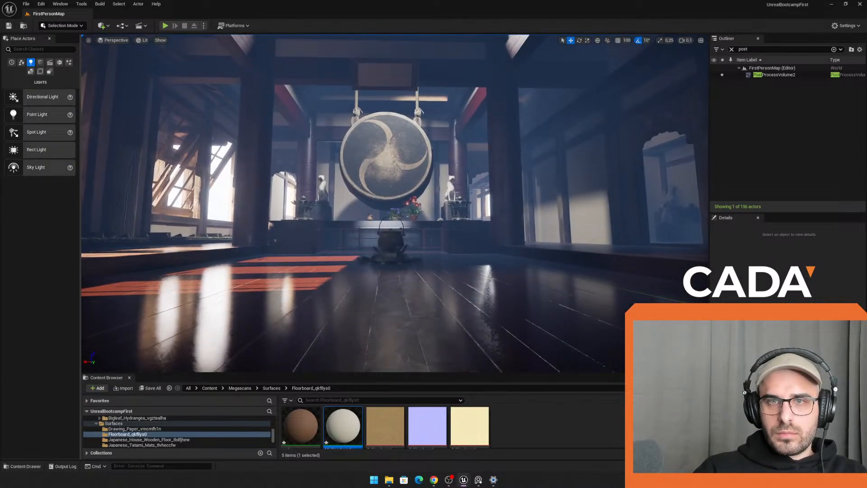
# Step: Widen the viewport by narrowing the Outliner and Details area, keeping the Content Browser low
pyautogui.moveTo(497, 374); pyautogui.dragTo(496, 306)
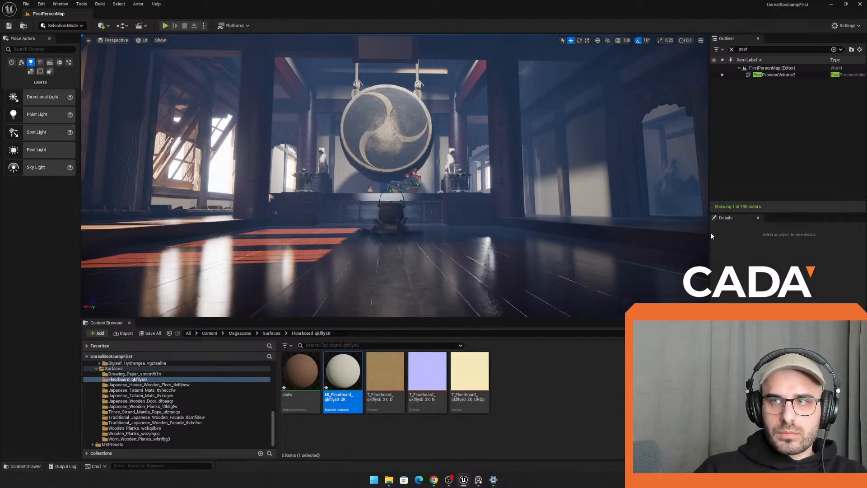
pyautogui.moveTo(709, 233); pyautogui.dragTo(762, 235)
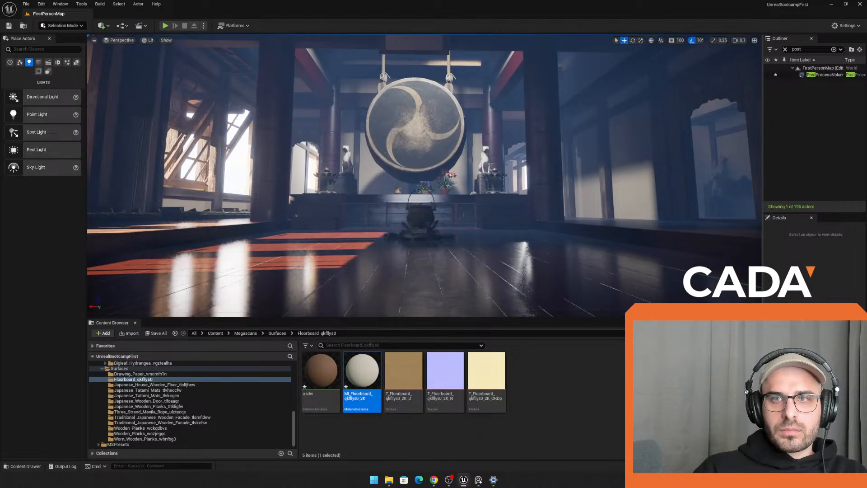
pyautogui.press('s')
pyautogui.moveTo(425, 176); pyautogui.dragTo(417, 154, button='right')
pyautogui.scroll(1, 421, 170)
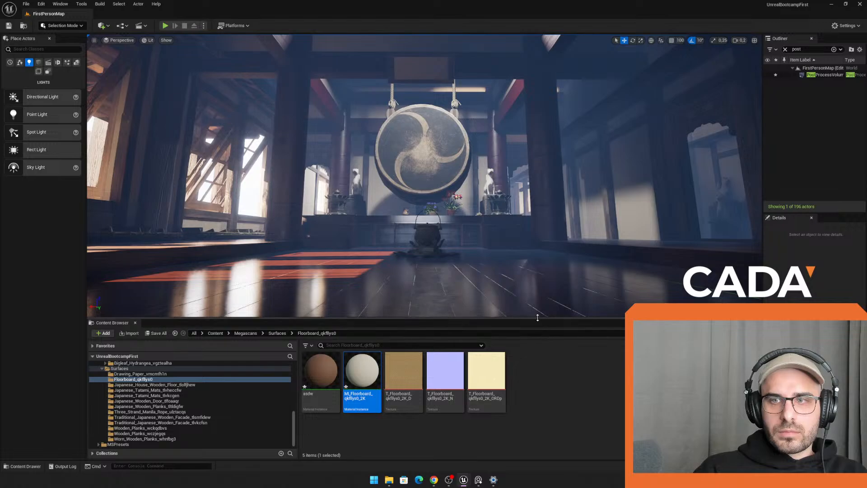
pyautogui.moveTo(536, 319); pyautogui.dragTo(536, 375)
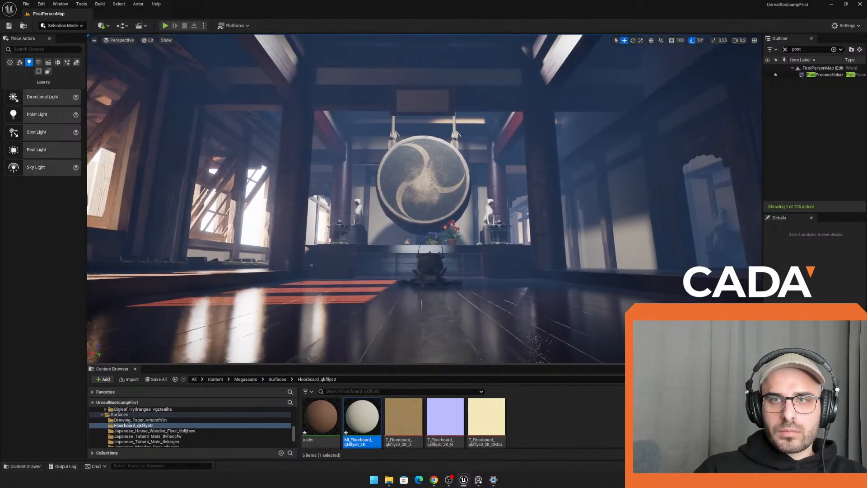
# Step: Frame the low frontal view of the drum between the pillars and copy a screenshot of the viewport
pyautogui.press('s')
pyautogui.moveTo(425, 199)
pyautogui.mouseDown(button='right')
pyautogui.moveTo(424, 187)
pyautogui.moveTo(422, 271)
pyautogui.moveTo(426, 186)
pyautogui.moveTo(429, 195)
pyautogui.mouseUp(button='right')
pyautogui.press('s')
pyautogui.press('w')
pyautogui.moveTo(543, 320); pyautogui.dragTo(543, 319, button='right')
pyautogui.press('d')
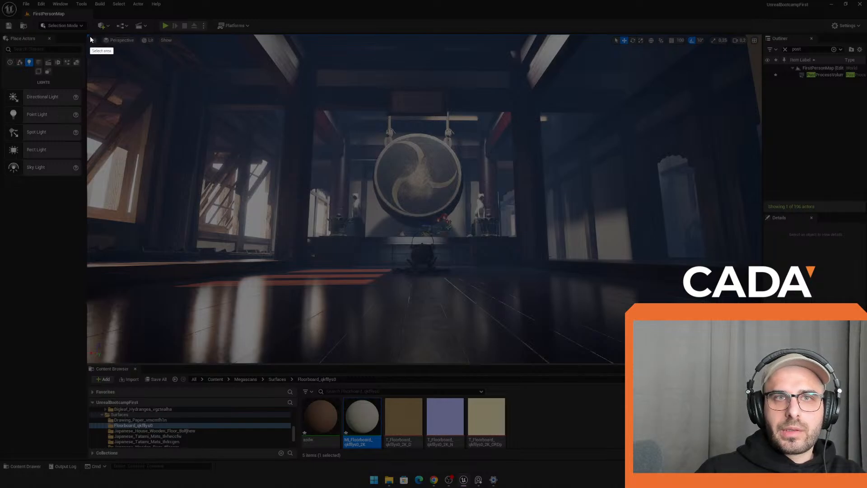
pyautogui.moveTo(87, 34); pyautogui.dragTo(761, 363)
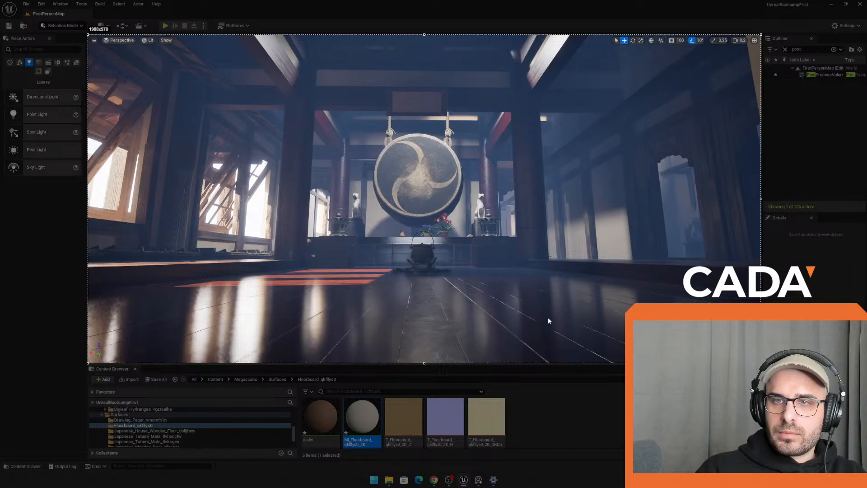
pyautogui.hotkey('ctrl', 'c')
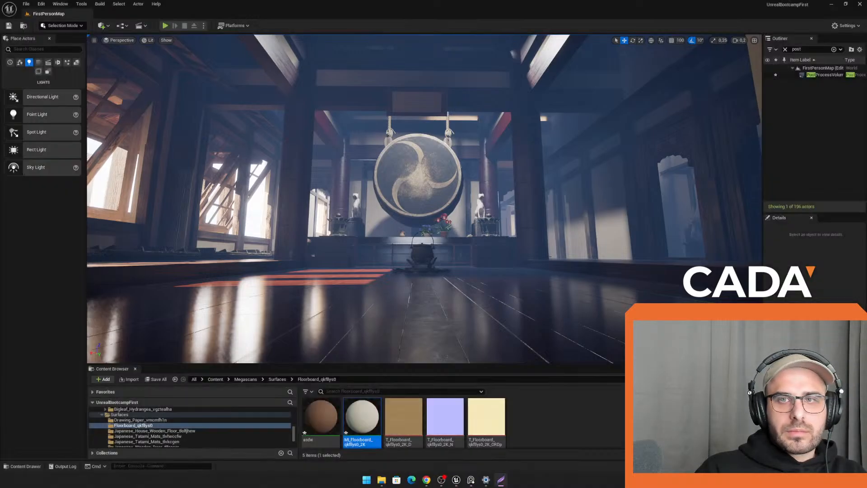
# Step: Frame the hall diagonally with the sunlit windows, drum and carved archway, and copy a screenshot of the viewport
pyautogui.moveTo(356, 155); pyautogui.dragTo(356, 118, button='right')
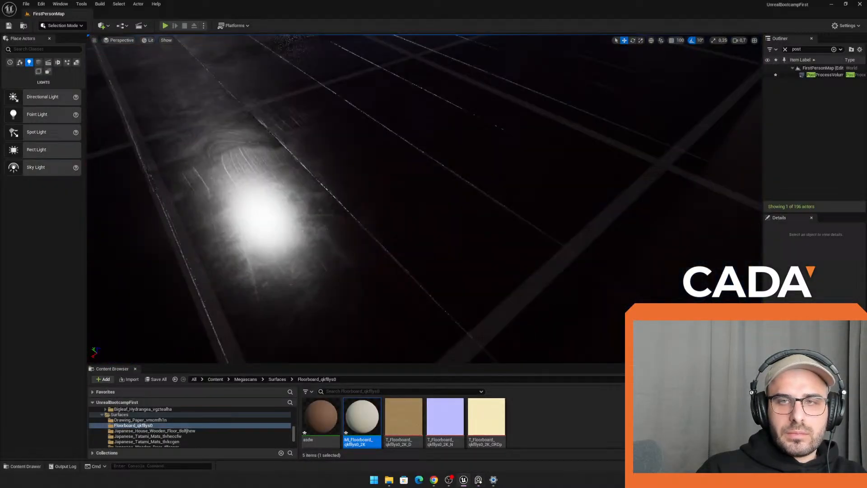
pyautogui.press('s')
pyautogui.moveTo(356, 155); pyautogui.dragTo(371, 109, button='right')
pyautogui.scroll(1, 362, 101)
pyautogui.press('w')
pyautogui.press('s')
pyautogui.press('s')
pyautogui.press('w')
pyautogui.press('s')
pyautogui.press('s')
pyautogui.press('w')
pyautogui.press('a')
pyautogui.press('d')
pyautogui.press('s')
pyautogui.press('w')
pyautogui.press('s')
pyautogui.press('d')
pyautogui.press('w')
pyautogui.press('s')
pyautogui.press('w')
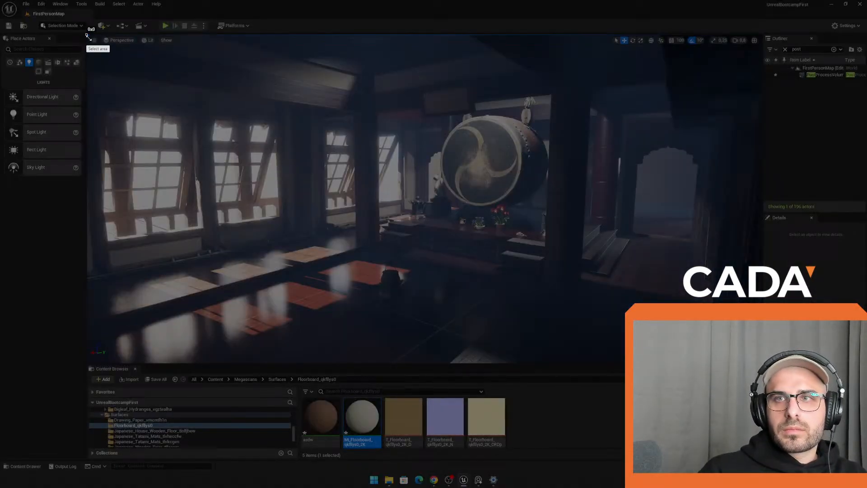
pyautogui.moveTo(87, 36); pyautogui.dragTo(756, 368)
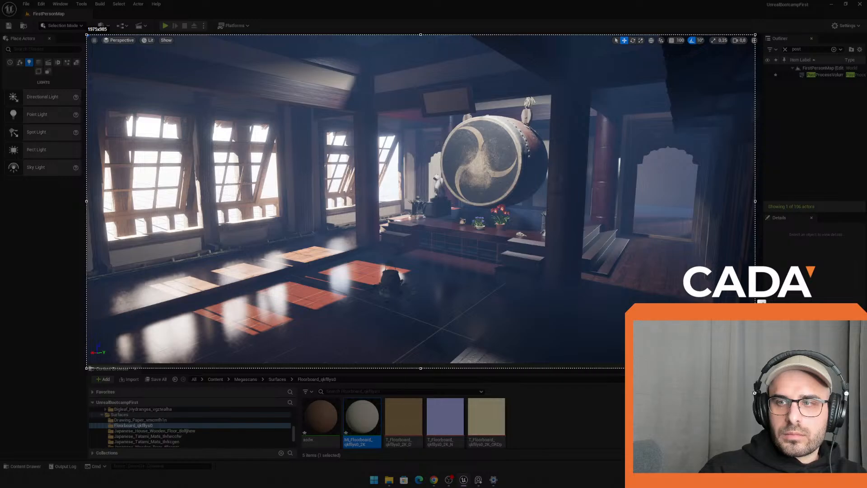
pyautogui.hotkey('ctrl', 'c')
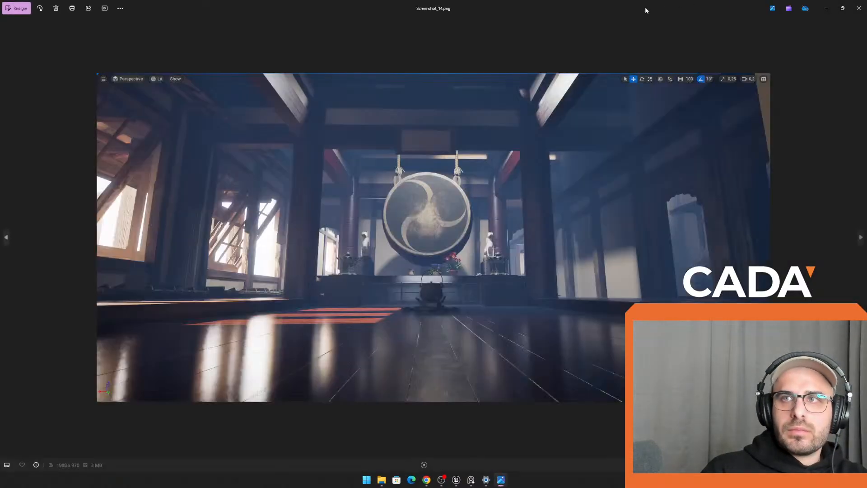
# Step: Move the Screenshot_14.png viewer off this display, select PostProcessVolume2 in Unreal Engine and widen its Details area
pyautogui.moveTo(645, 7); pyautogui.dragTo(0, 135)
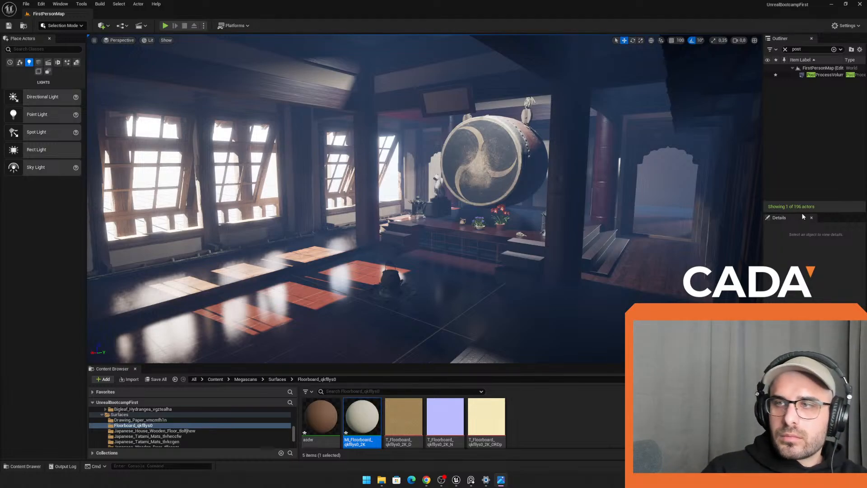
pyautogui.click(824, 74)
pyautogui.moveTo(762, 170); pyautogui.dragTo(590, 172)
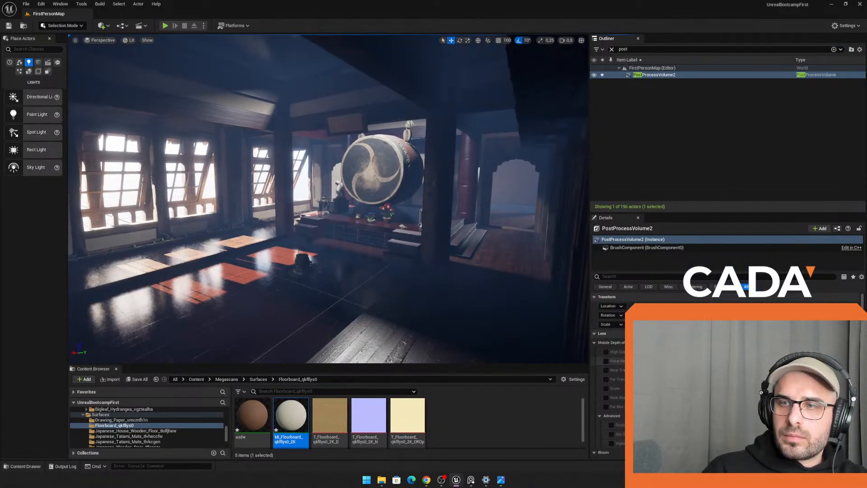
# Step: Search the post process volume's settings for "volume" and for "exposu"
pyautogui.click(629, 276)
pyautogui.write('vo')
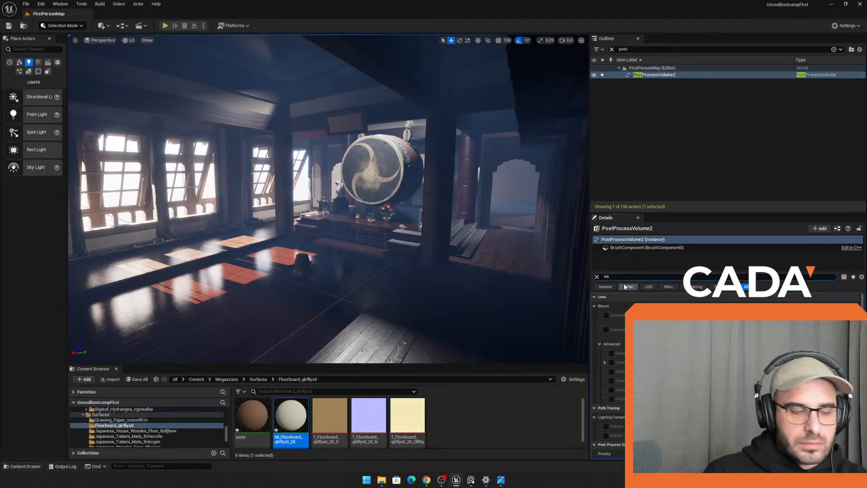
pyautogui.write('lume')
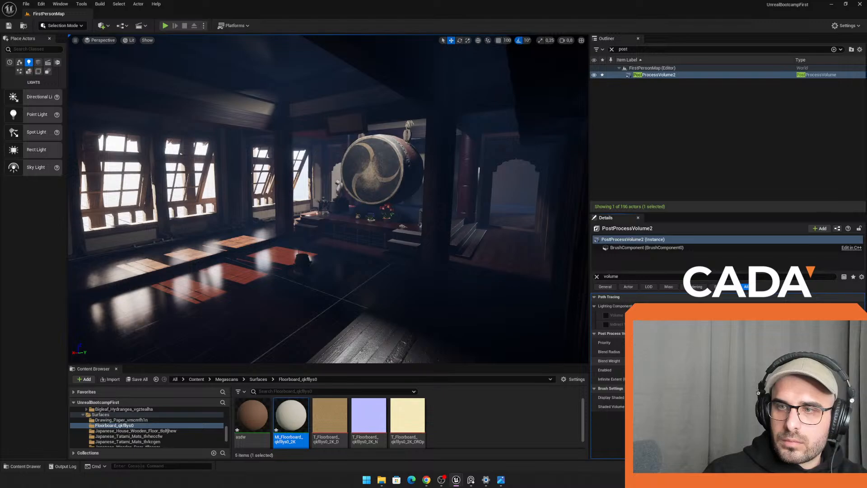
pyautogui.hotkey('ctrl', 'a')
pyautogui.write('ex')
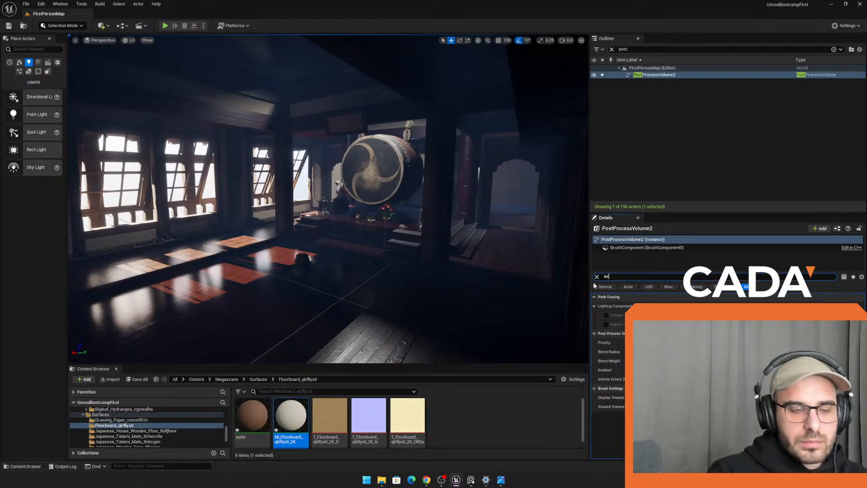
pyautogui.write('posu')
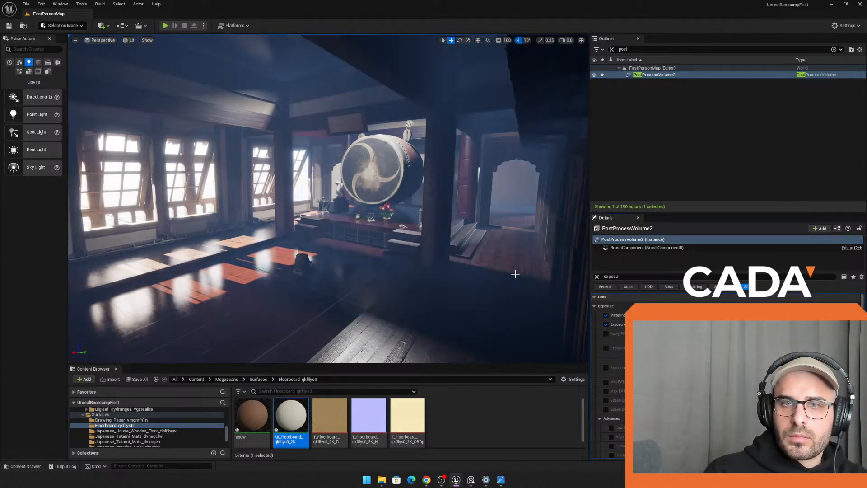
# Step: View the drum from the front and recheck PostProcessVolume2's settings for "volume" and "expos"
pyautogui.moveTo(516, 274); pyautogui.dragTo(486, 259, button='right')
pyautogui.press('s')
pyautogui.click(740, 324)
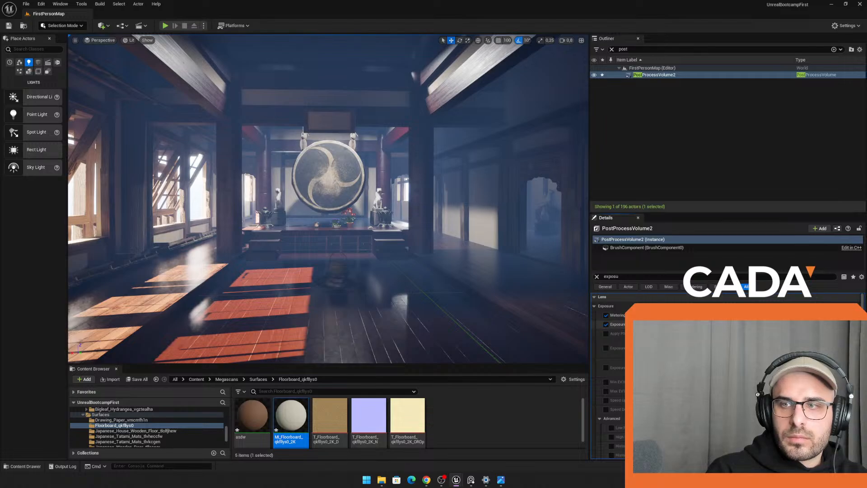
pyautogui.press('Escape')
pyautogui.click(656, 75)
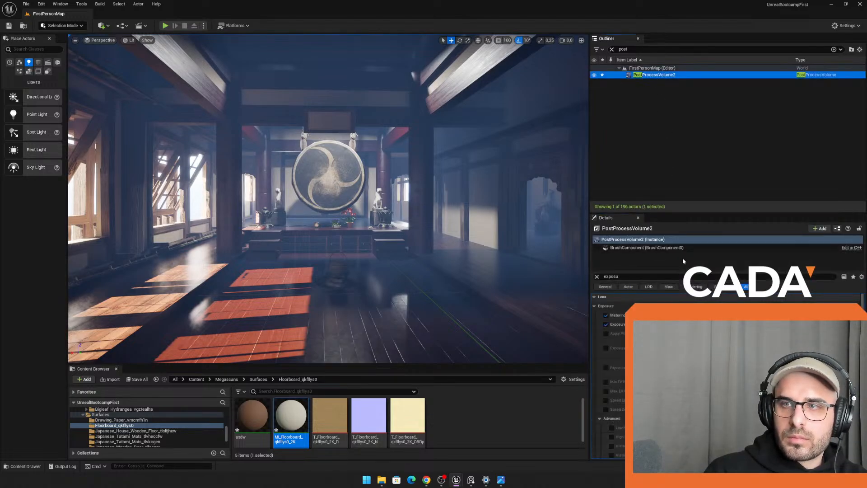
pyautogui.click(673, 276)
pyautogui.write('volume')
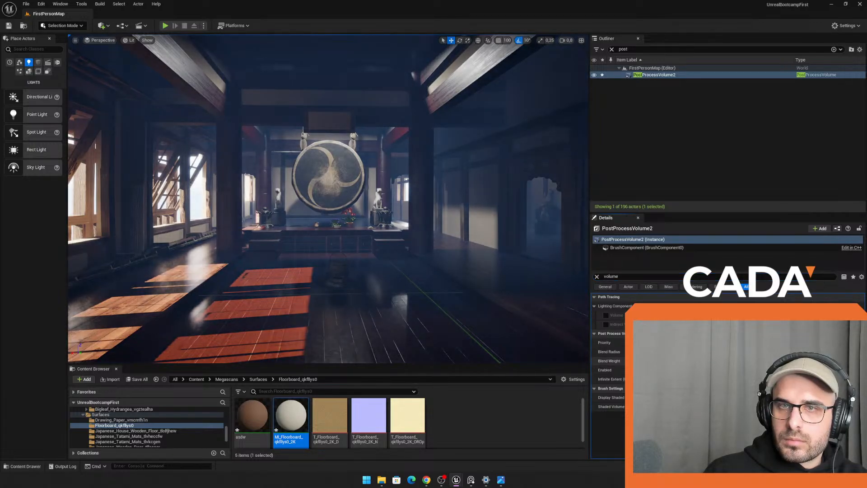
pyautogui.moveTo(638, 276); pyautogui.dragTo(532, 274)
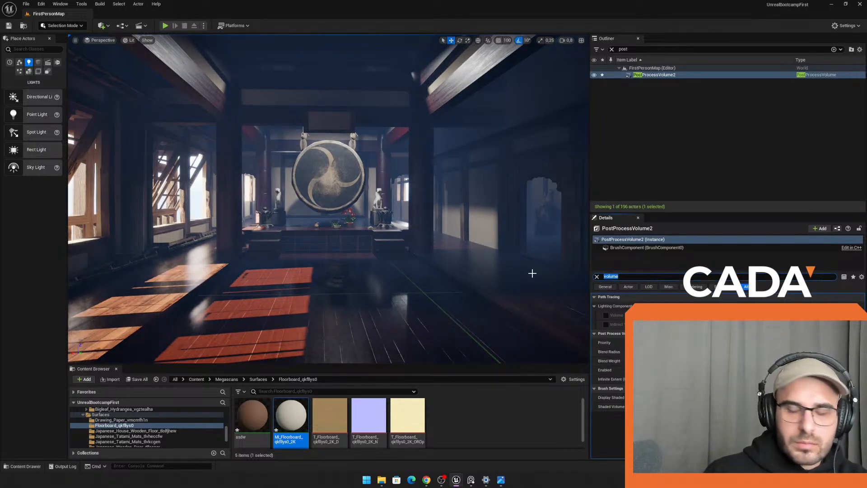
pyautogui.write('expos')
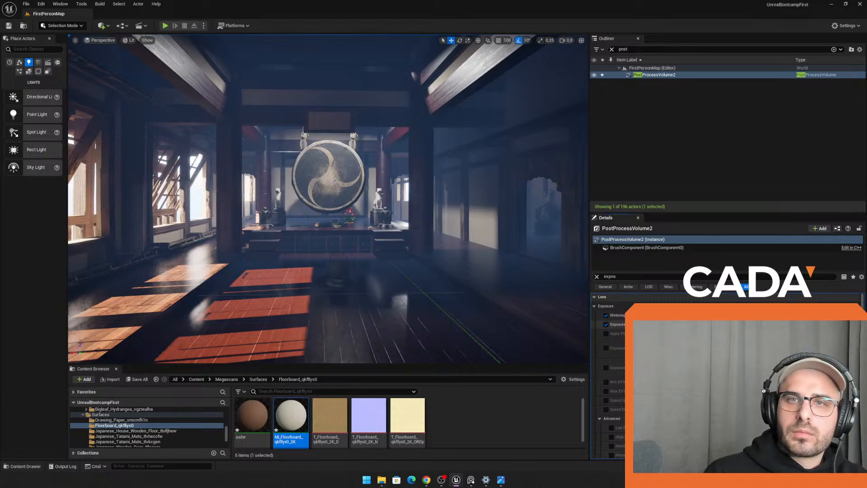
# Step: Reframe the low frontal view of the drum in a wider viewport and copy another screenshot of it
pyautogui.moveTo(328, 198)
pyautogui.mouseDown(button='right')
pyautogui.moveTo(326, 271)
pyautogui.moveTo(314, 226)
pyautogui.moveTo(336, 205)
pyautogui.moveTo(340, 186)
pyautogui.moveTo(312, 239)
pyautogui.moveTo(319, 217)
pyautogui.moveTo(319, 262)
pyautogui.moveTo(317, 199)
pyautogui.moveTo(319, 253)
pyautogui.moveTo(319, 213)
pyautogui.mouseUp(button='right')
pyautogui.scroll(-3, 329, 198)
pyautogui.scroll(-3, 329, 198)
pyautogui.press('w')
pyautogui.press('s')
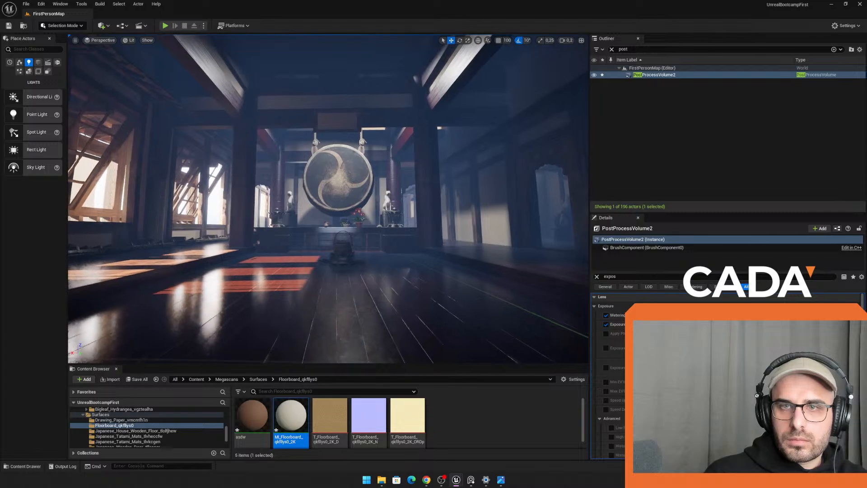
pyautogui.moveTo(587, 234); pyautogui.dragTo(668, 219)
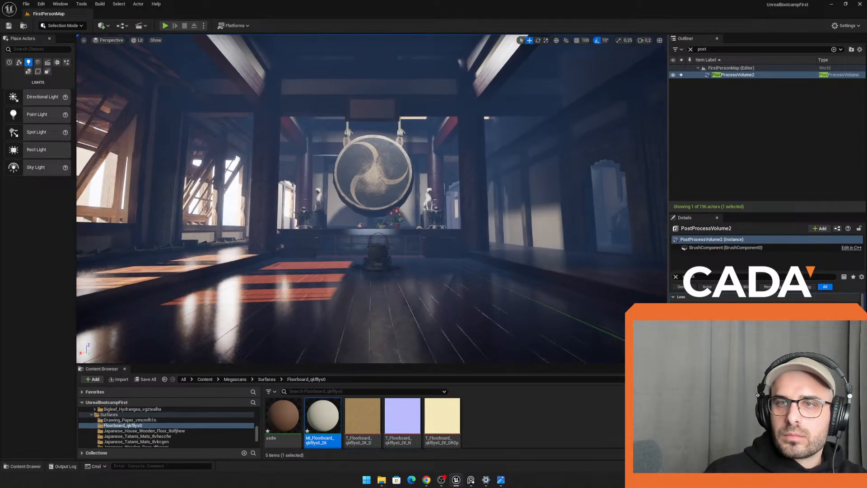
pyautogui.moveTo(372, 199); pyautogui.dragTo(369, 199, button='right')
pyautogui.moveTo(519, 223); pyautogui.dragTo(516, 222, button='right')
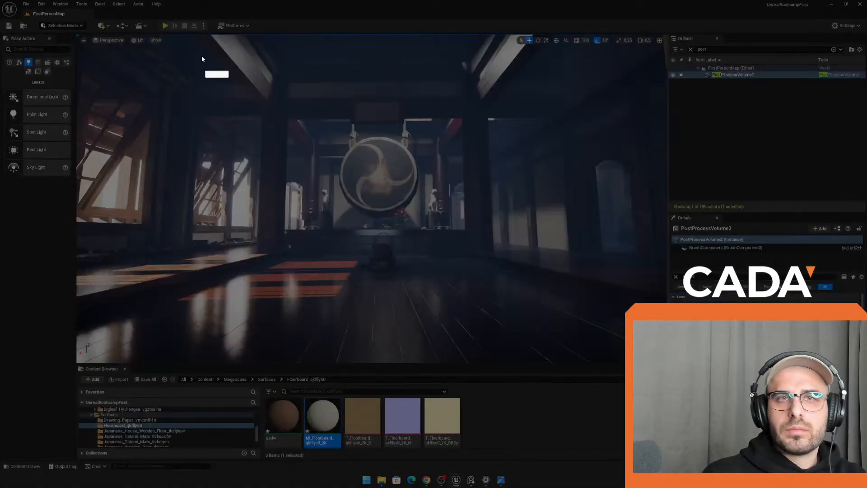
pyautogui.moveTo(77, 33); pyautogui.dragTo(667, 365)
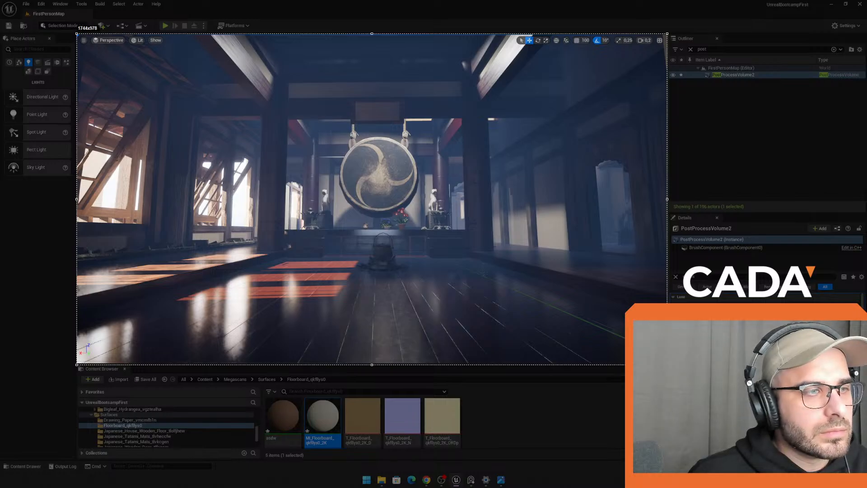
pyautogui.hotkey('ctrl', 'c')
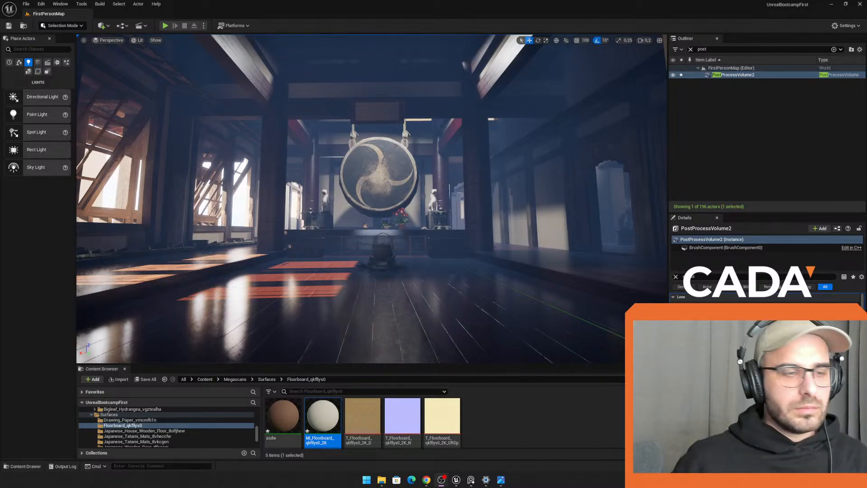
# Step: Examine the altar, windows, tatami mats and side archway from a raised diagonal viewpoint in the hall
pyautogui.moveTo(441, 206); pyautogui.dragTo(313, 229, button='right')
pyautogui.scroll(5, 441, 206)
pyautogui.press('w')
pyautogui.press('d')
pyautogui.press('s')
pyautogui.scroll(2, 441, 206)
pyautogui.press('w')
pyautogui.press('s')
pyautogui.press('w')
pyautogui.press('s')
pyautogui.scroll(1, 441, 206)
pyautogui.press('w')
pyautogui.press('s')
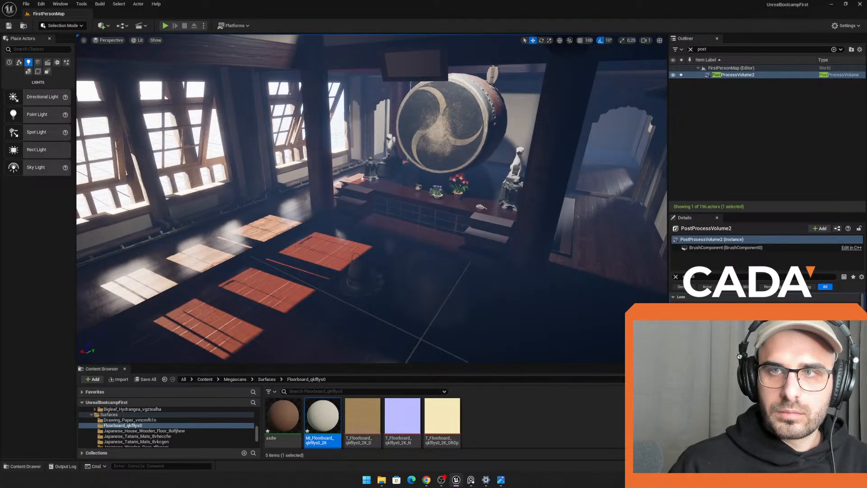
# Step: Reframe the raised diagonal view of the drum, tatami mats and side archway, and copy a region screenshot of the viewport
pyautogui.press('s')
pyautogui.moveTo(441, 206)
pyautogui.mouseDown(button='right')
pyautogui.moveTo(429, 222)
pyautogui.moveTo(441, 206)
pyautogui.mouseUp(button='right')
pyautogui.scroll(-4, 441, 206)
pyautogui.press('w')
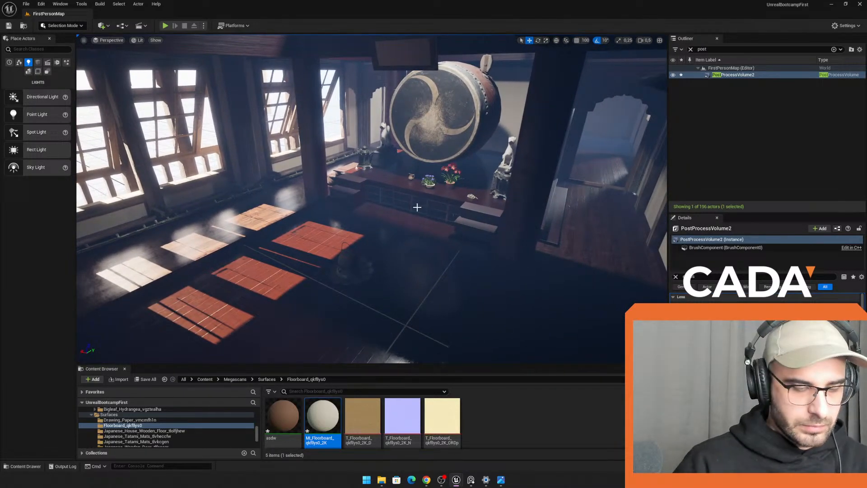
pyautogui.press('super+shift+s')
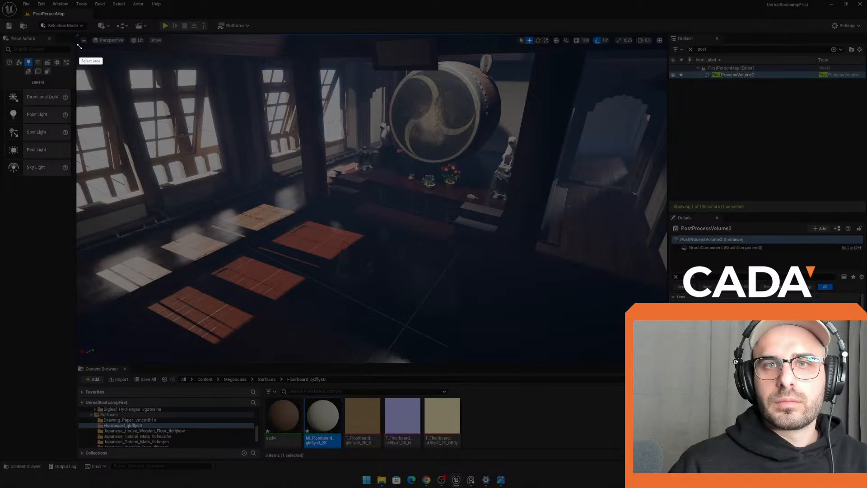
pyautogui.moveTo(79, 46); pyautogui.dragTo(663, 368)
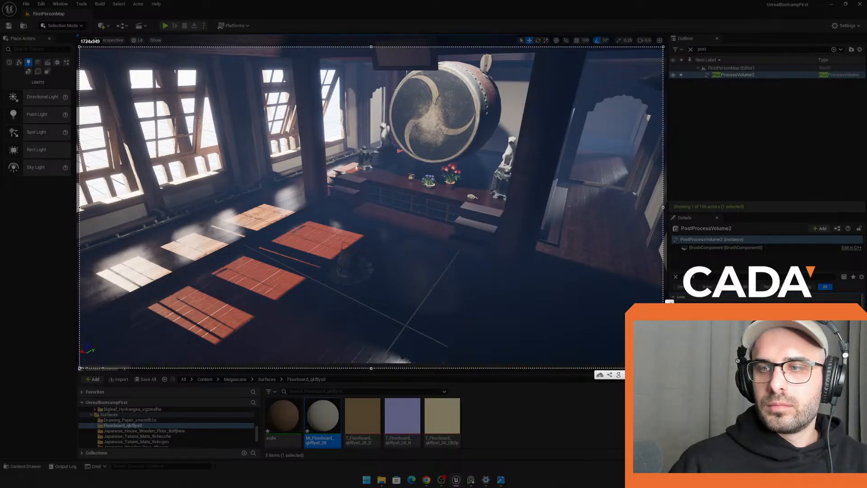
pyautogui.hotkey('ctrl', 'c')
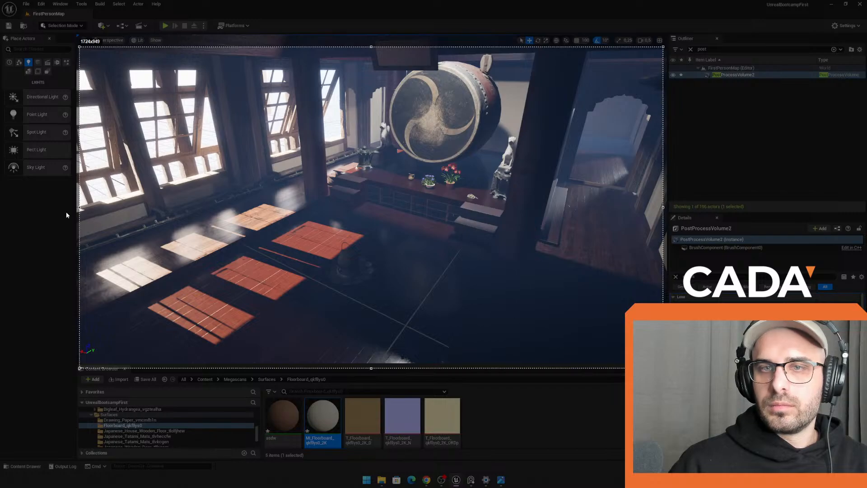
pyautogui.press('Return')
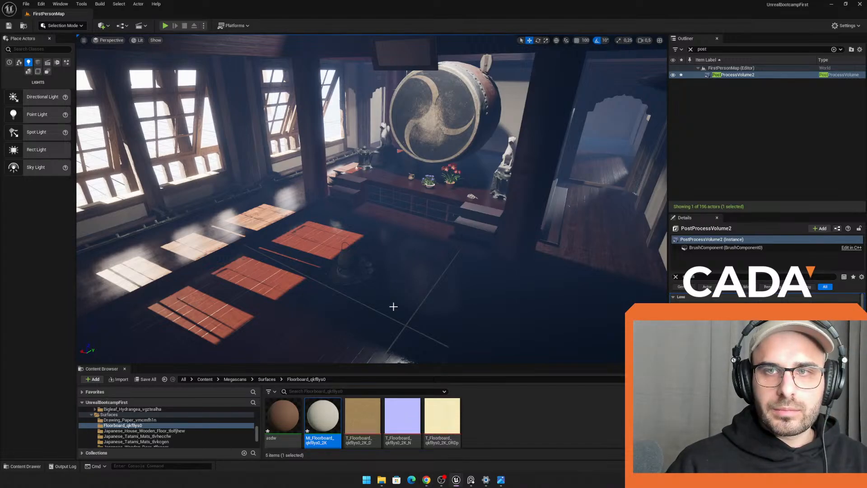
# Step: Compare the saved images Screenshot_15.png, Screenshot_16.png and Screenshot_17.png by arranging their viewer windows beside each other
pyautogui.moveTo(382, 481)
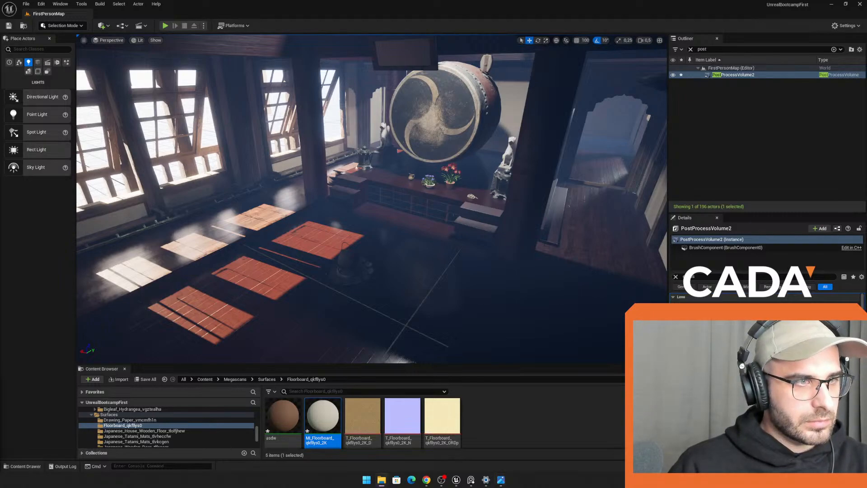
pyautogui.moveTo(0, 61); pyautogui.dragTo(270, 71)
pyautogui.moveTo(0, 63); pyautogui.dragTo(326, 85)
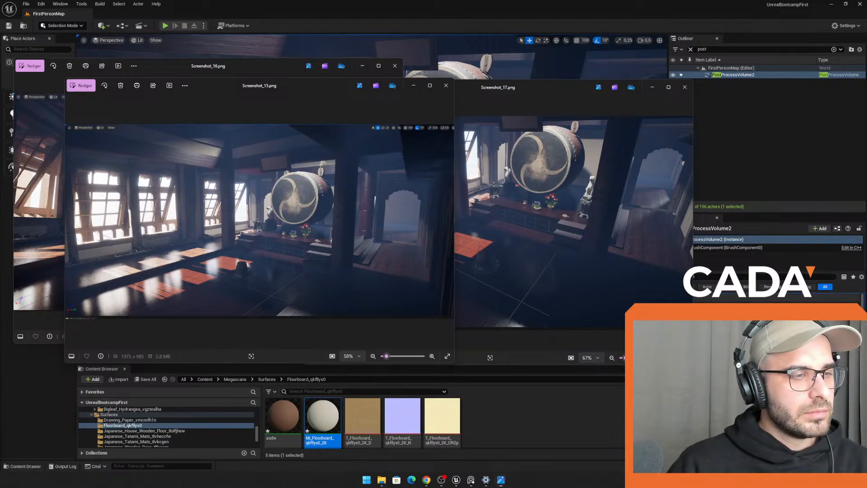
pyautogui.press('super+d')
pyautogui.press('super+d')
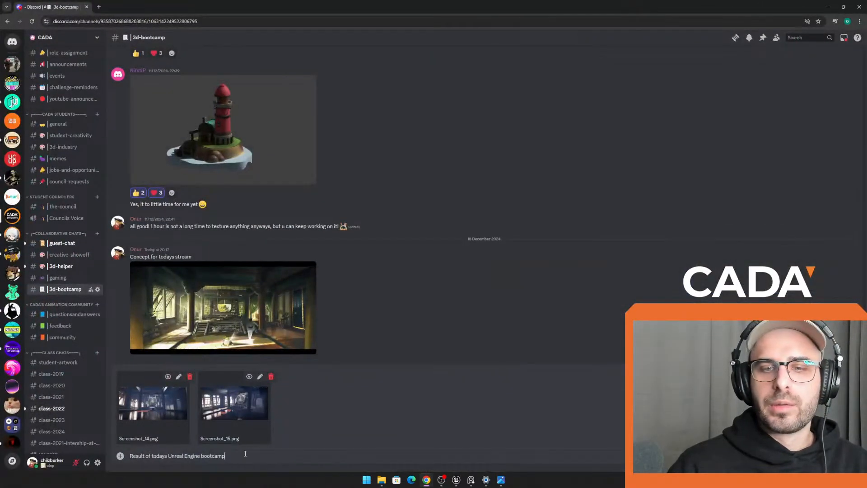
# Step: Complete the Discord message draft as "Result of todays Unreal Engine bootcamp. Hope u all enjoyed the stream"
pyautogui.write('Hope u')
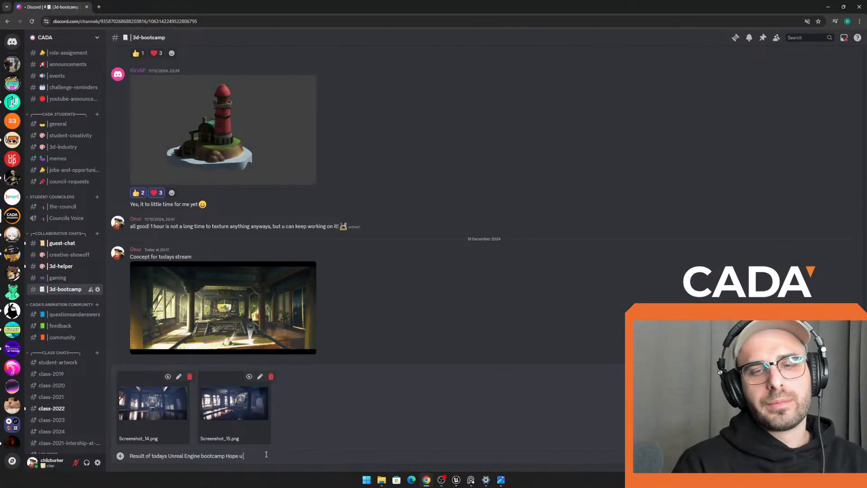
pyautogui.press('BackSpace')
pyautogui.press('BackSpace')
pyautogui.press('BackSpace')
pyautogui.press('BackSpace')
pyautogui.press('BackSpace')
pyautogui.press('BackSpace')
pyautogui.write('. H')
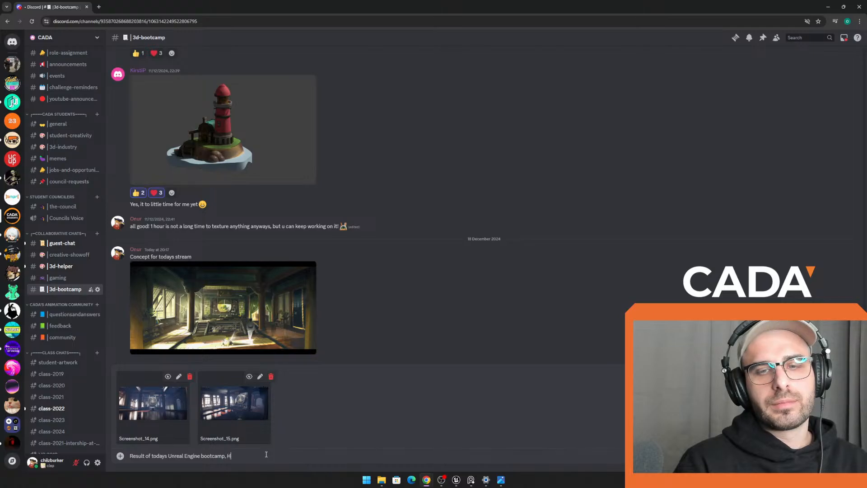
pyautogui.write('ope u all eng')
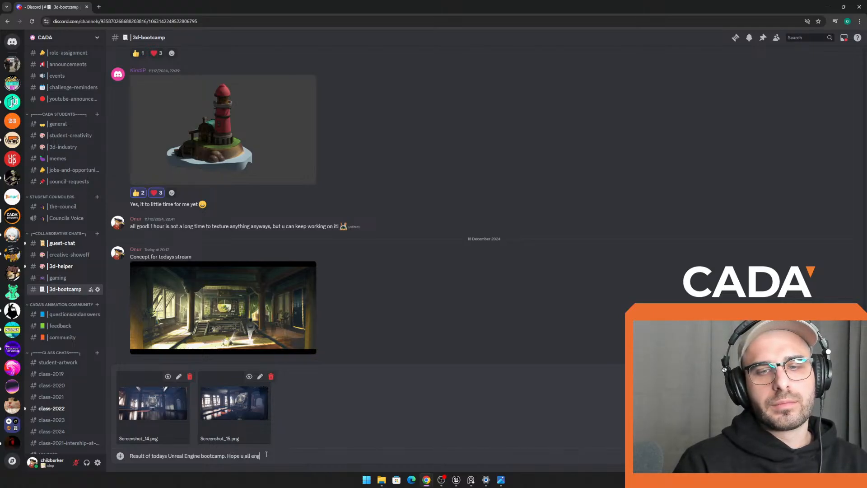
pyautogui.press('BackSpace')
pyautogui.write('joyed the stream')
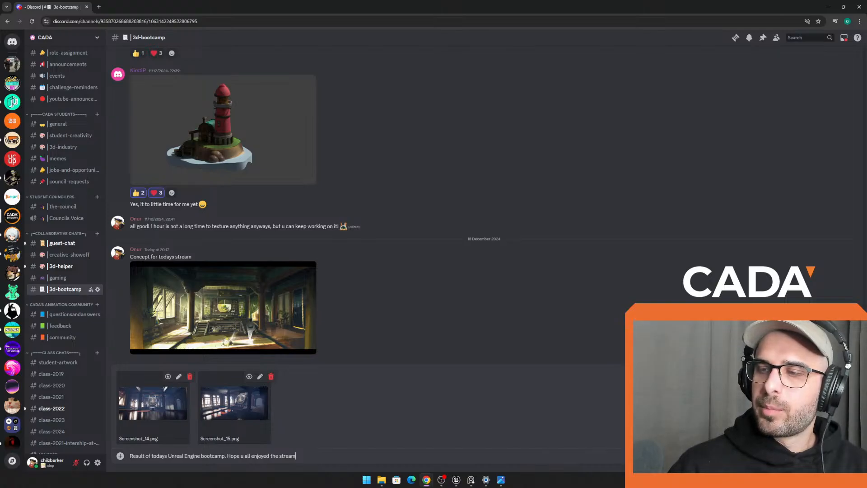
# Step: Add a custom animal emoji to the end of the message and post it with both screenshots in the 3d-bootcamp channel
pyautogui.click(836, 456)
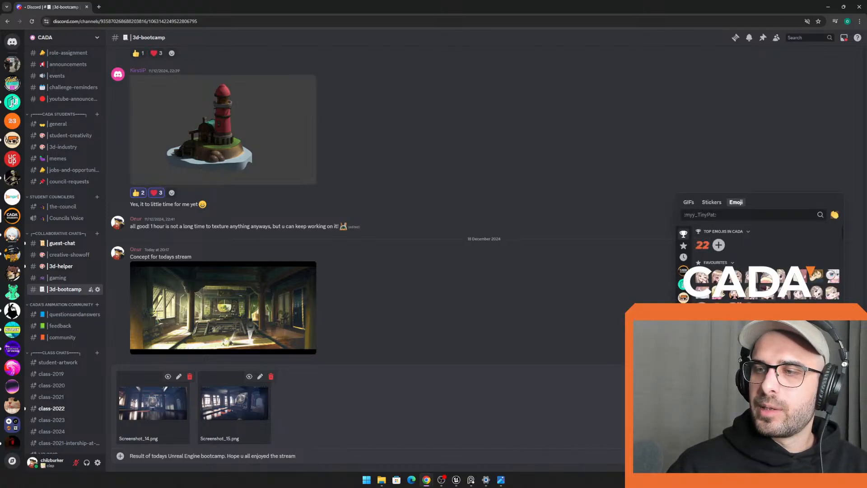
pyautogui.click(751, 327)
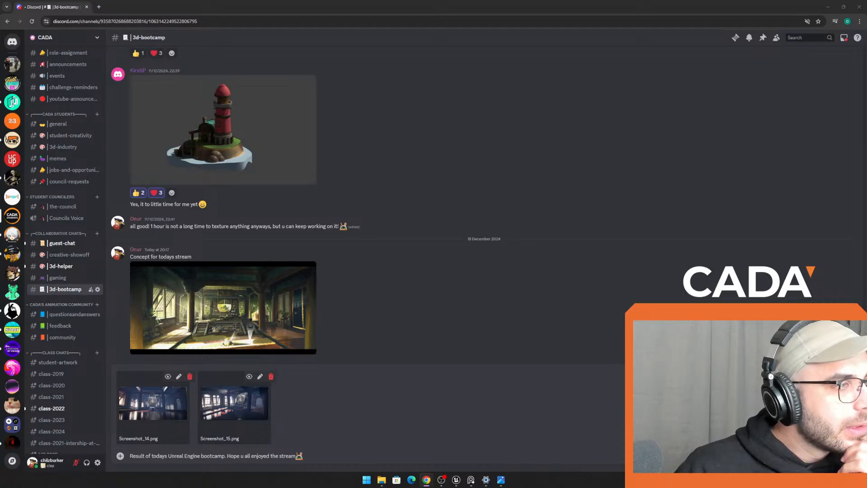
pyautogui.click(329, 457)
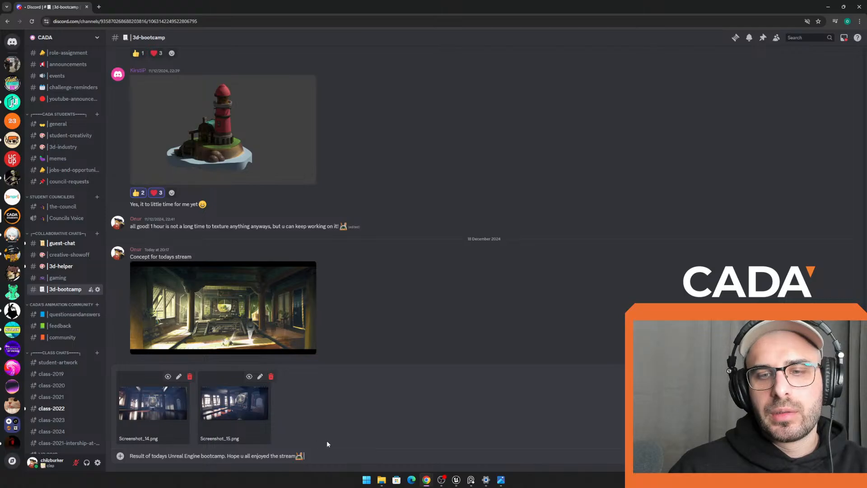
pyautogui.press('Return')
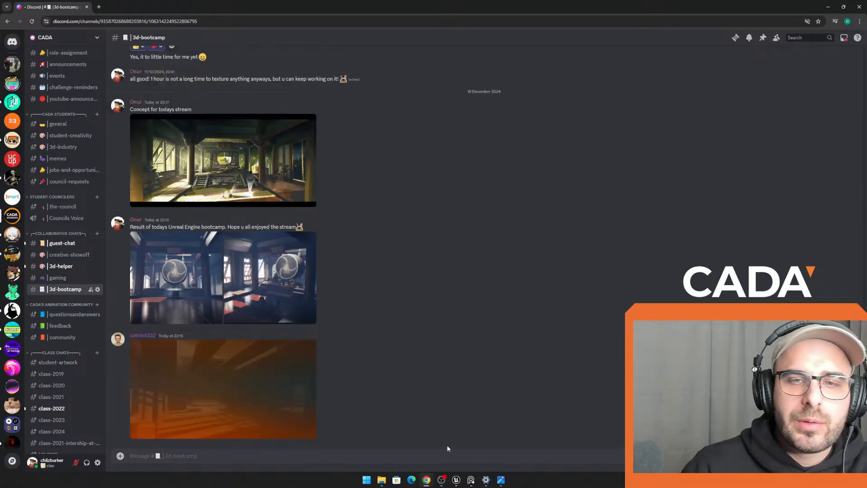
# Step: Examine the posted frontal drum screenshot and the other member's warm orange-lit temple room image at full size
pyautogui.click(184, 276)
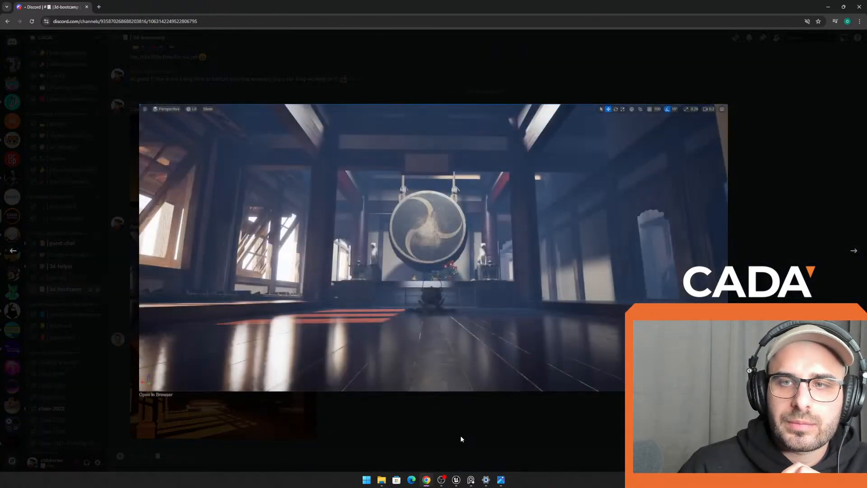
pyautogui.click(460, 436)
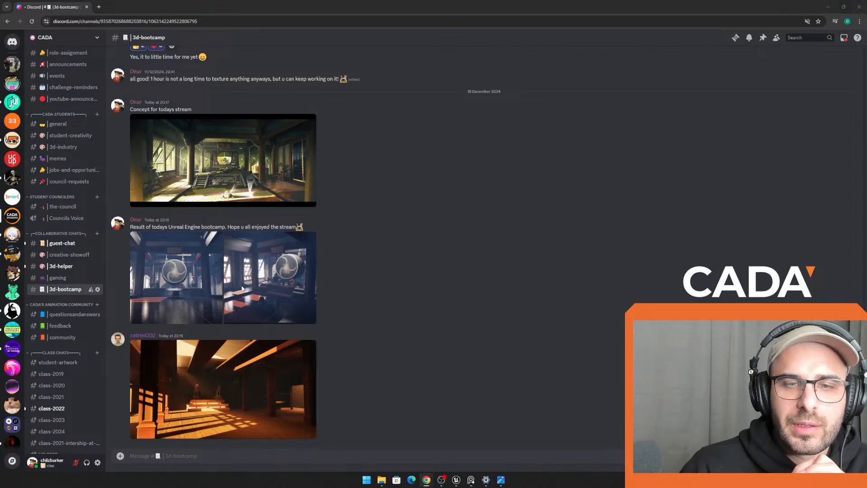
pyautogui.click(238, 410)
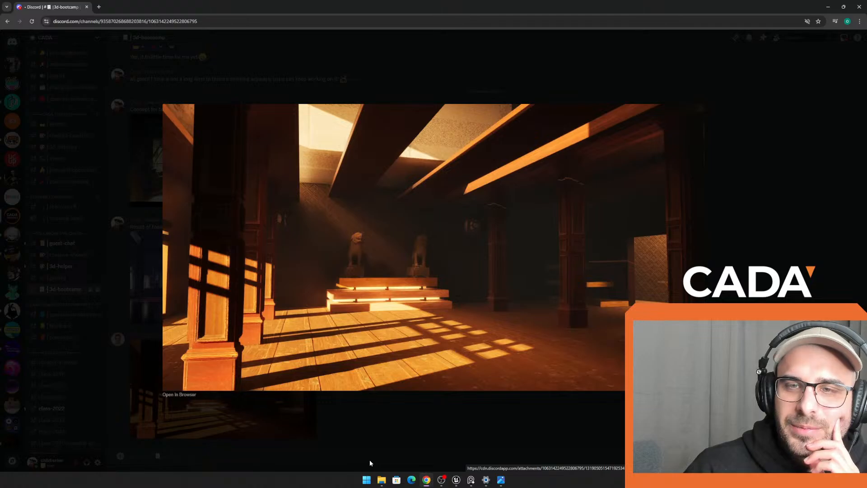
pyautogui.click(453, 470)
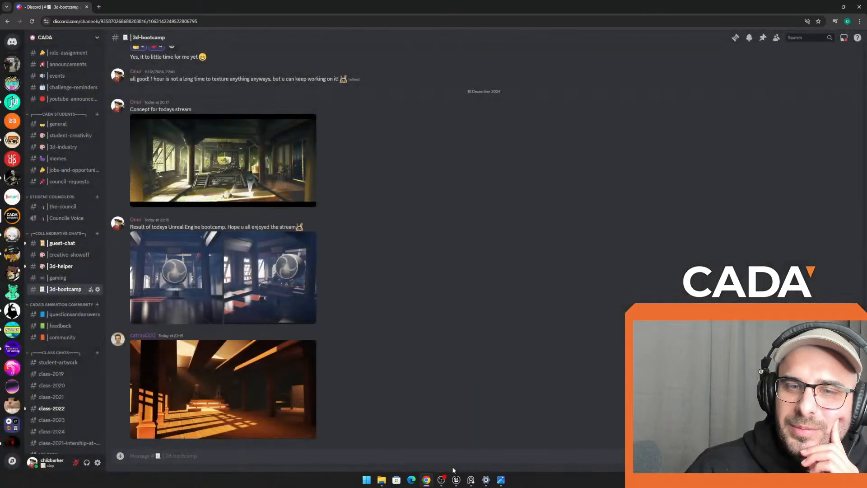
pyautogui.click(289, 418)
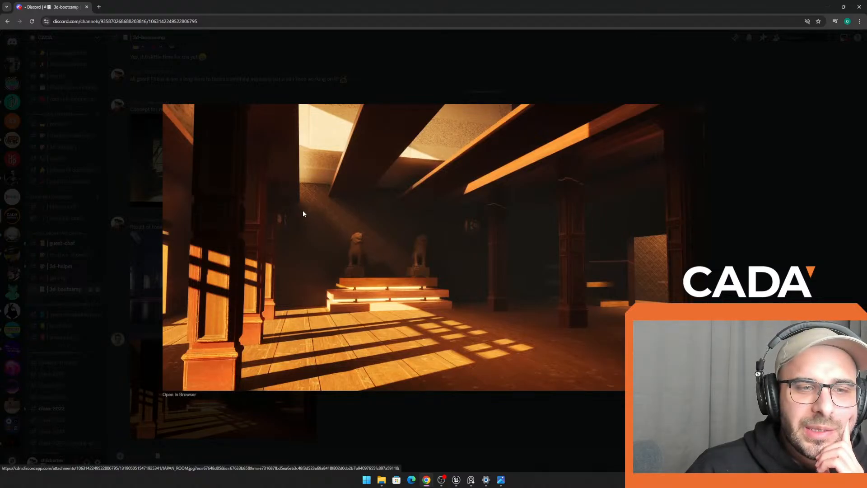
pyautogui.click(380, 425)
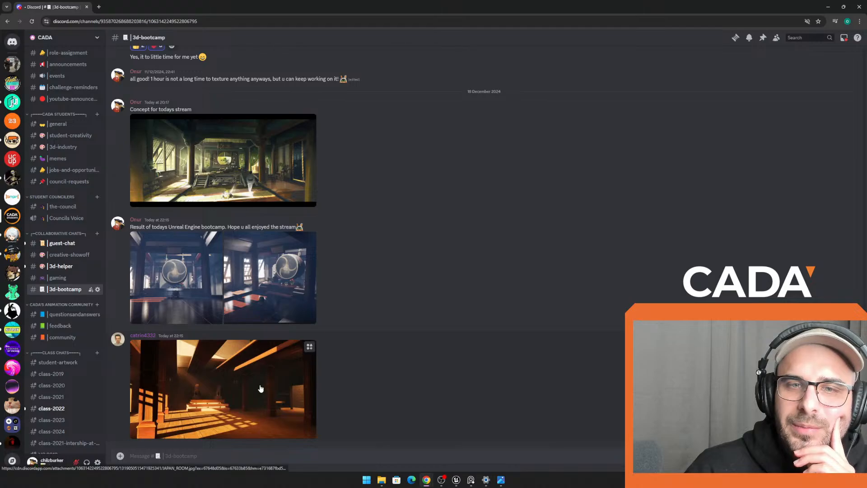
pyautogui.click(289, 402)
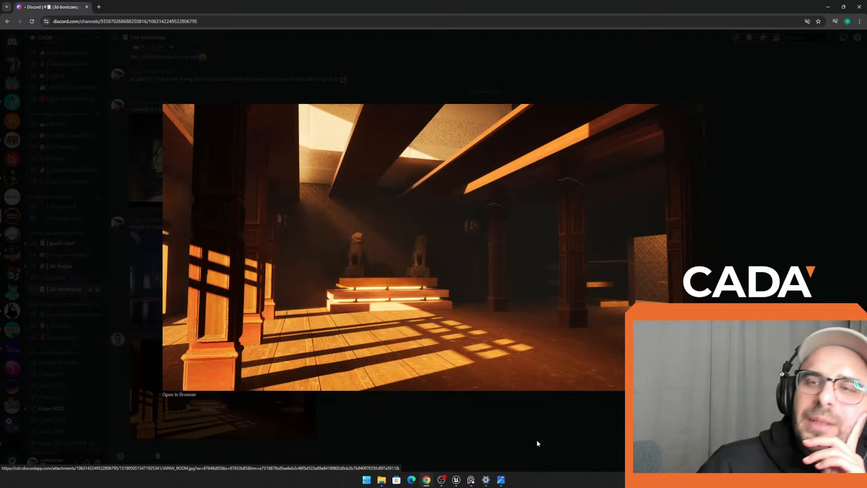
pyautogui.click(394, 418)
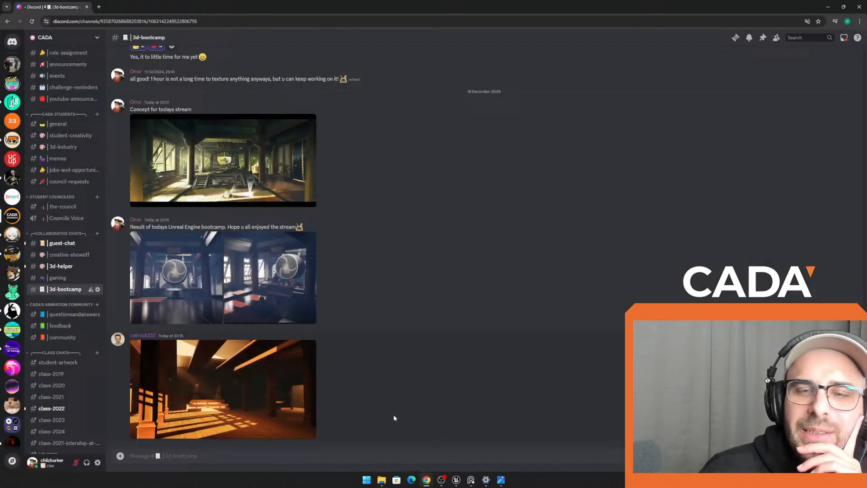
pyautogui.click(292, 397)
pyautogui.click(448, 463)
pyautogui.click(267, 412)
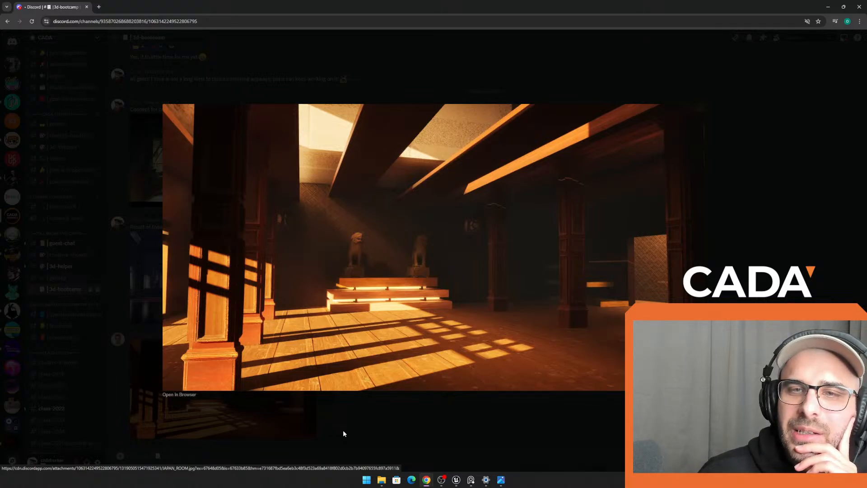
pyautogui.click(359, 437)
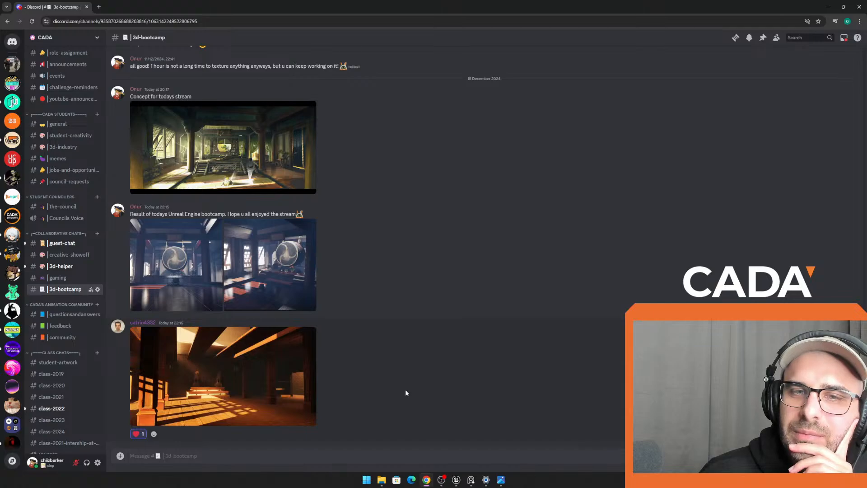
# Step: Review the frontal drum screenshot at full size and permanently remove the diagonal-view attachment from the bootcamp result message
pyautogui.click(183, 271)
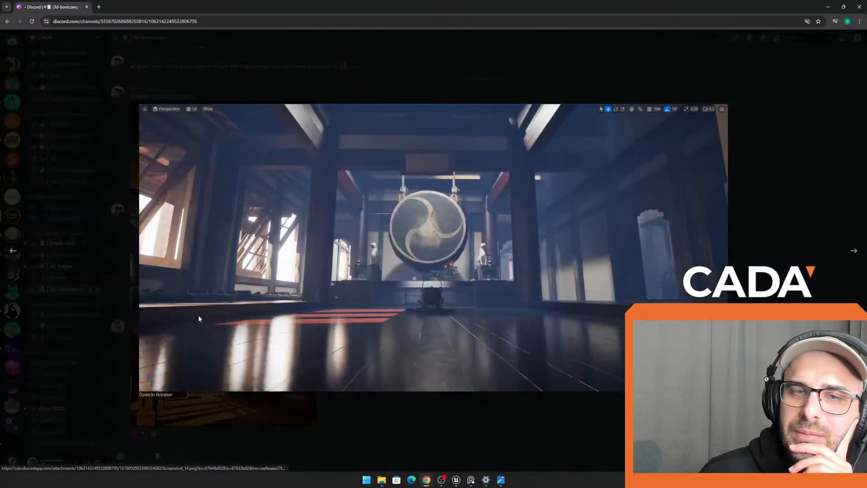
pyautogui.click(430, 450)
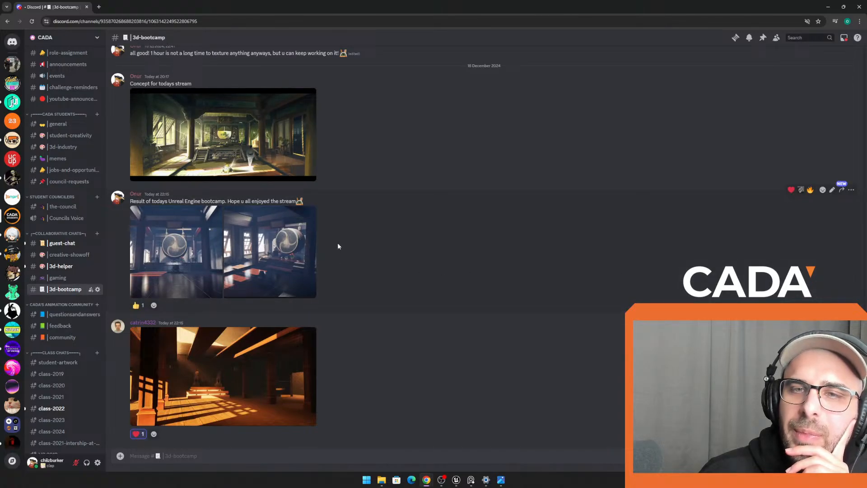
pyautogui.click(191, 243)
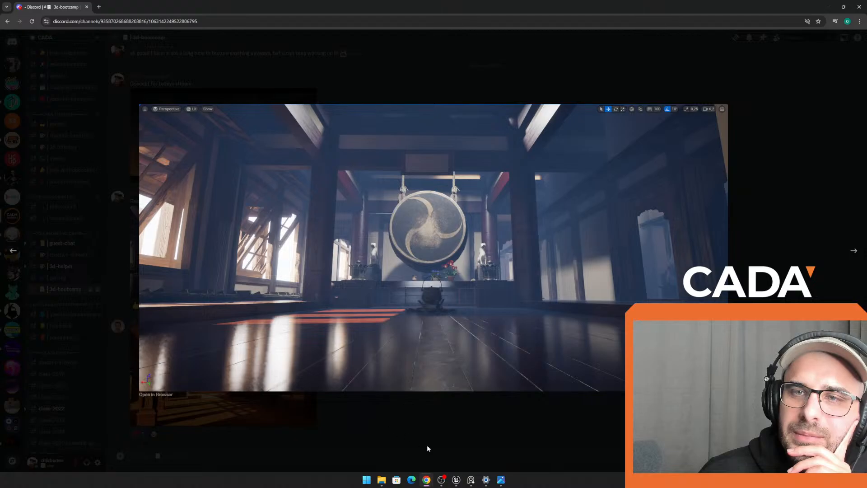
pyautogui.click(441, 452)
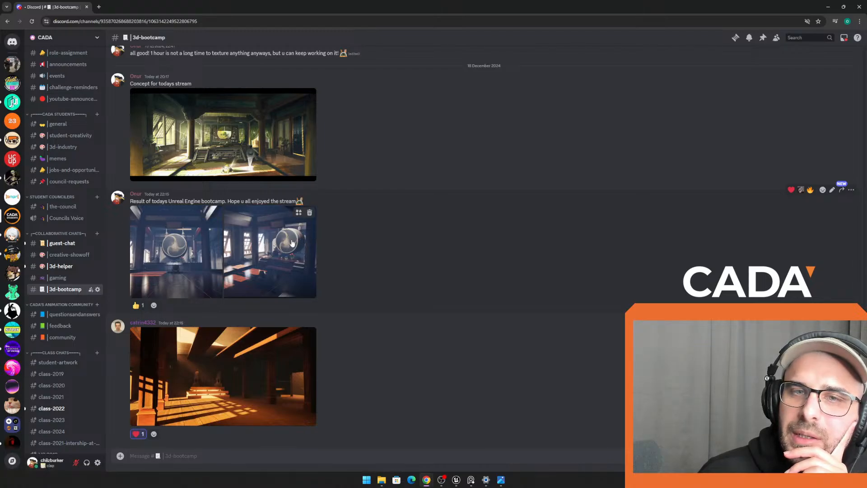
pyautogui.click(177, 248)
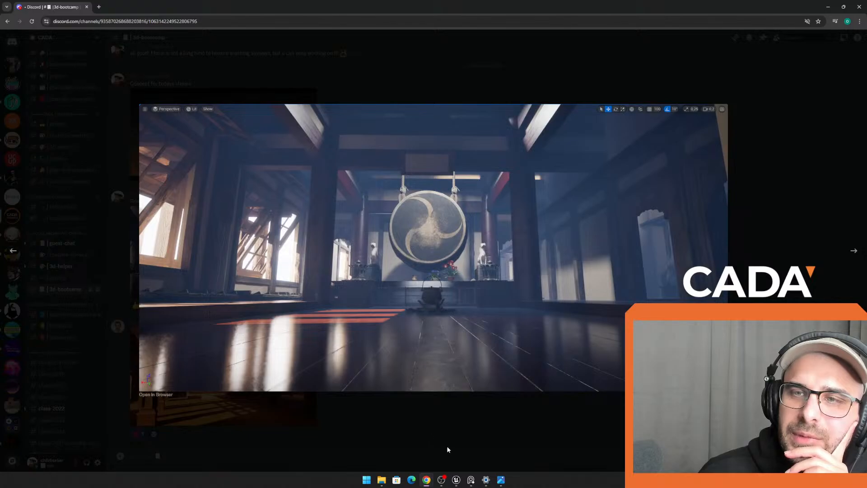
pyautogui.click(446, 446)
pyautogui.click(309, 212)
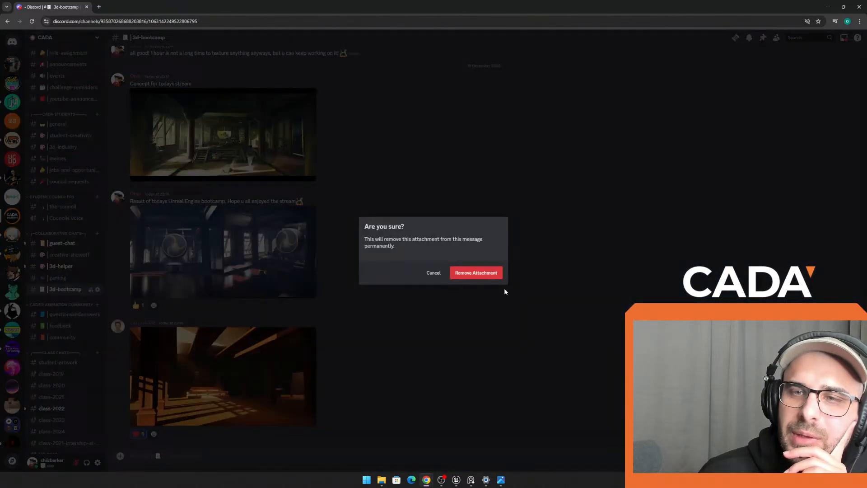
pyautogui.click(486, 273)
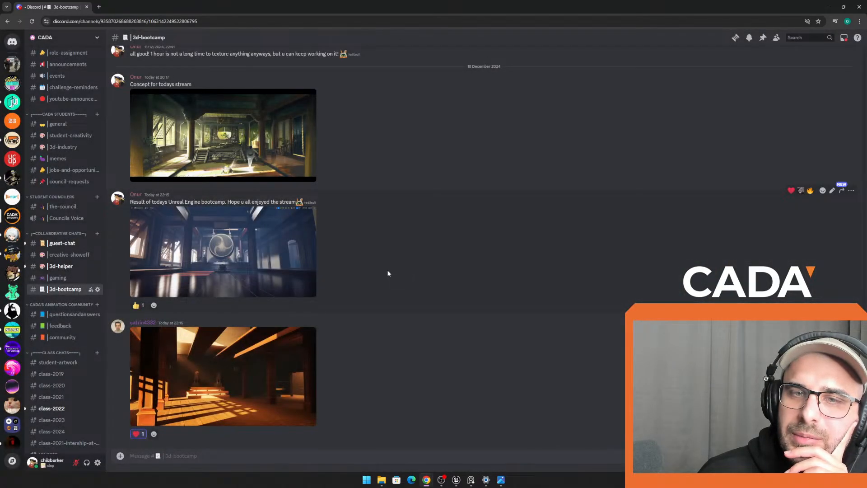
# Step: Attach Screenshot_15.png from the file explorer and post it in the 3d-bootcamp channel with the message "another angle"
pyautogui.click(382, 479)
pyautogui.click(413, 449)
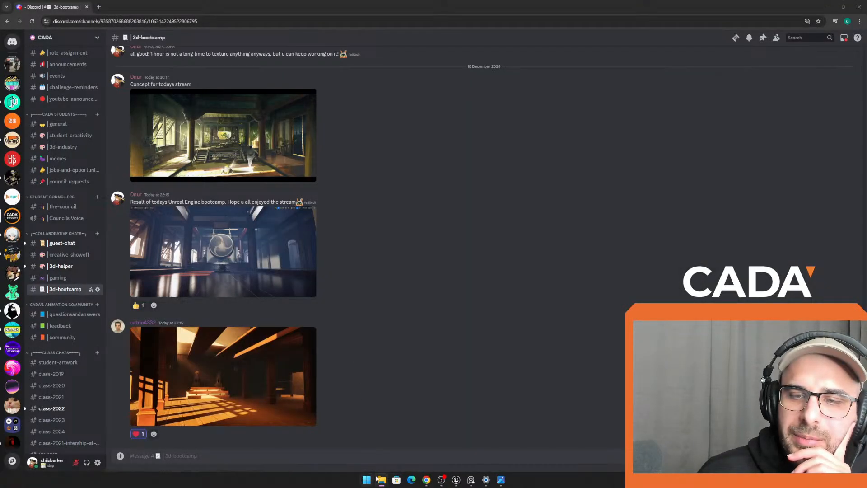
pyautogui.moveTo(381, 480)
pyautogui.moveTo(441, 450)
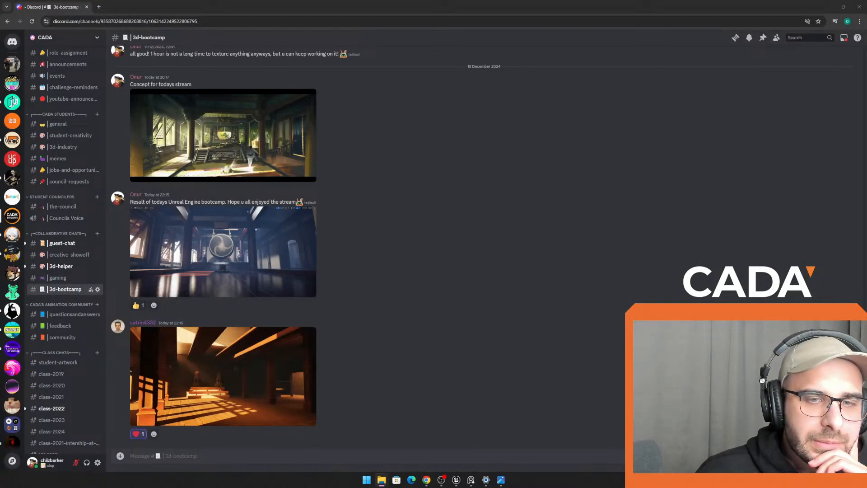
pyautogui.moveTo(686, 434); pyautogui.dragTo(171, 450)
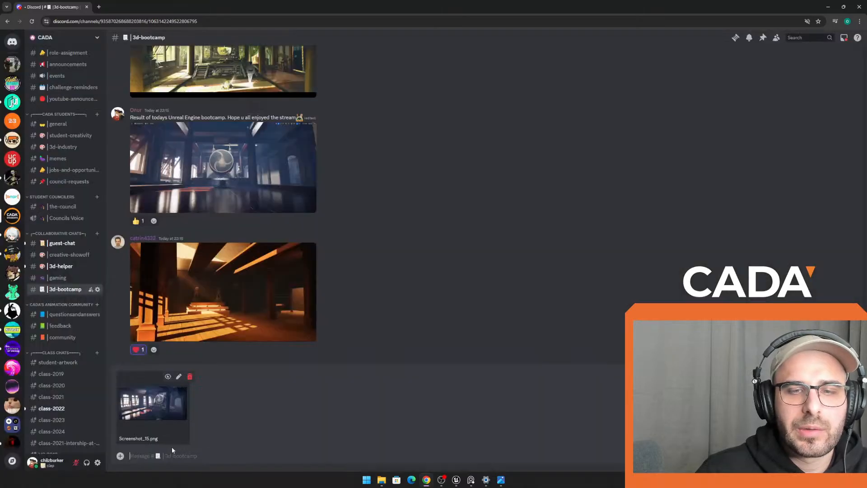
pyautogui.write('another angl')
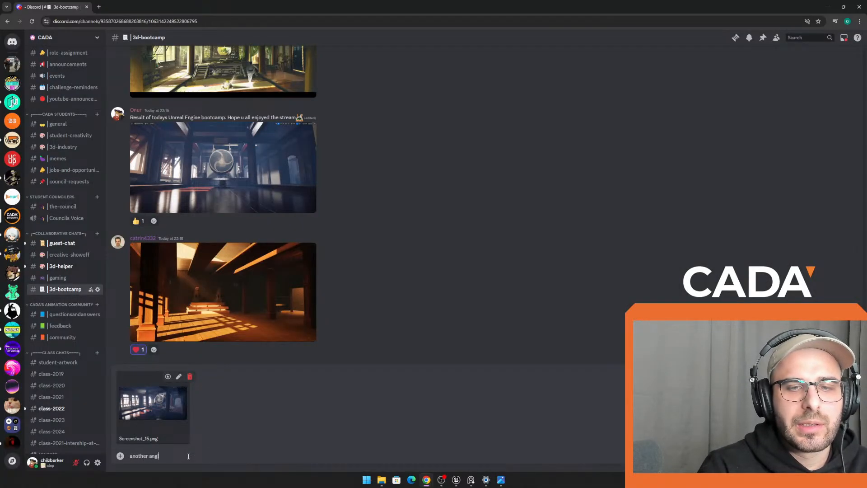
pyautogui.write('e')
pyautogui.press('Return')
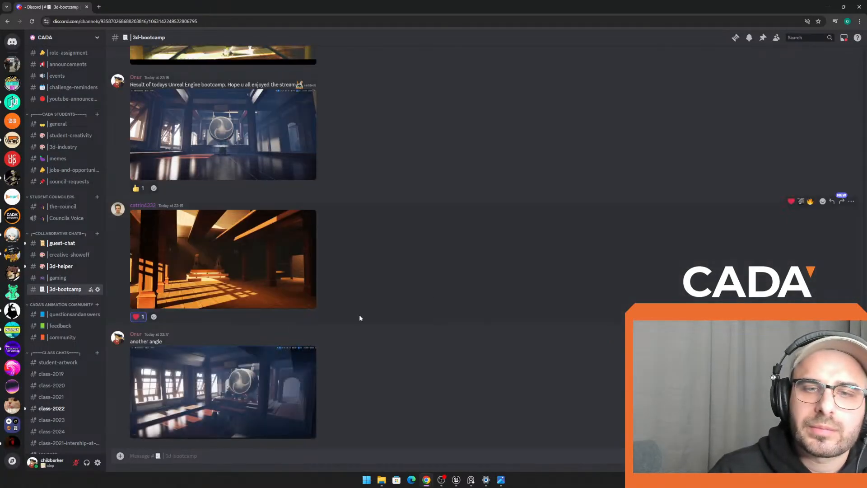
# Step: Review the channel's recent posts and examine the newest member's temple room image at full size
pyautogui.scroll(1, 455, 257)
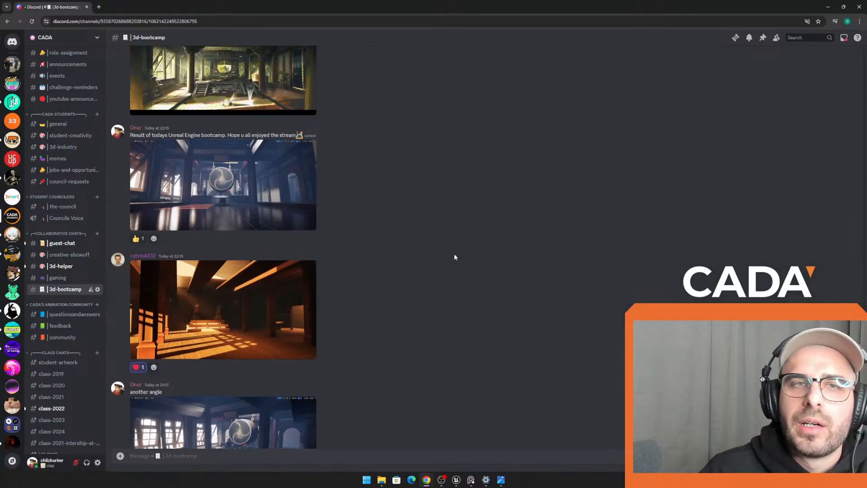
pyautogui.scroll(-1, 454, 257)
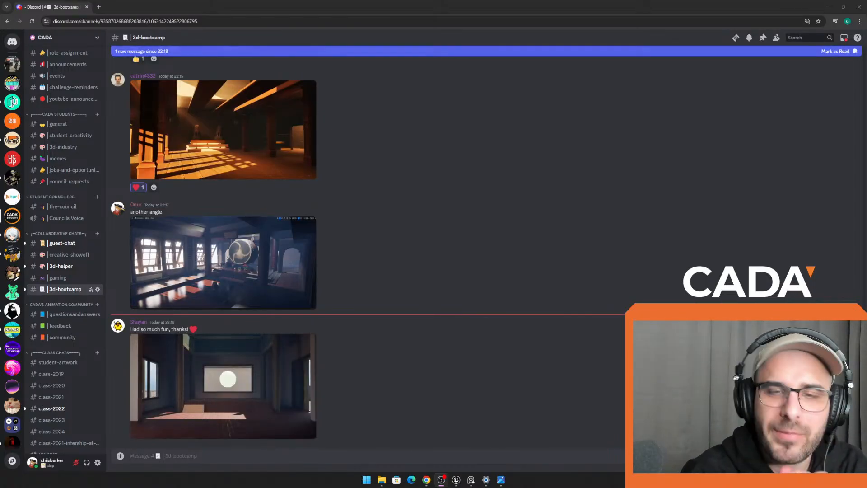
pyautogui.click(229, 361)
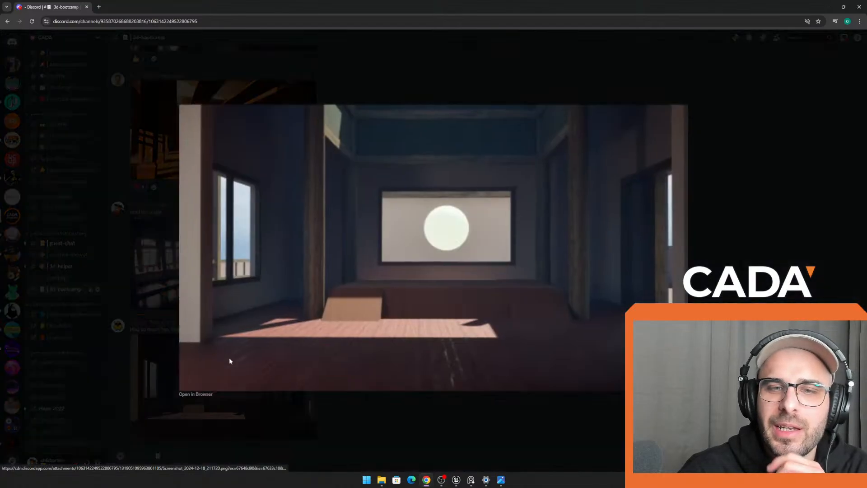
pyautogui.click(330, 449)
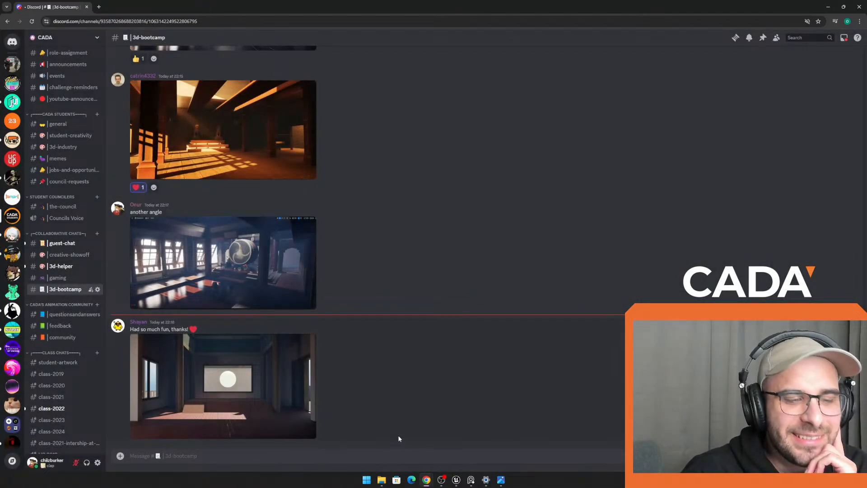